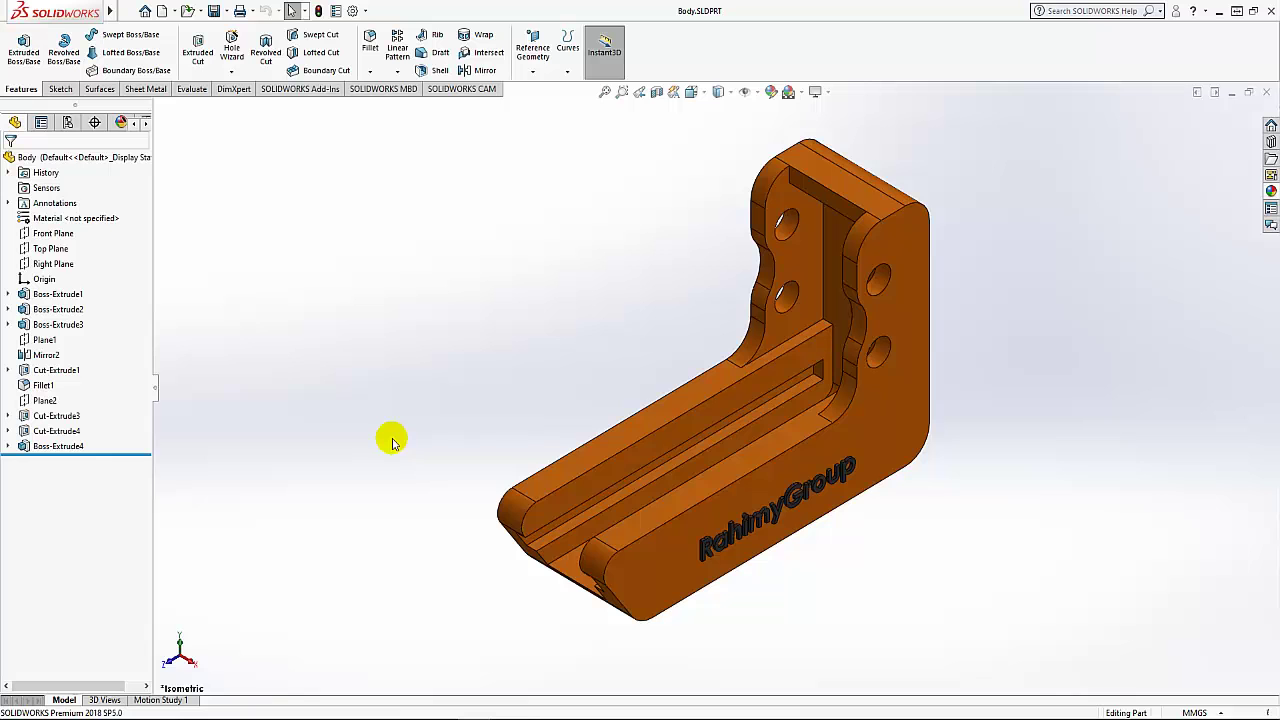
Orbit the finished orange bracket to inspect its sides and back, then close the part
{"action": "mouse_move", "coordinate": [389, 441]}
{"action": "middle_mouse_down"}
{"action": "mouse_move", "coordinate": [434, 483]}
{"action": "mouse_move", "coordinate": [466, 354]}
{"action": "mouse_move", "coordinate": [514, 423]}
{"action": "mouse_move", "coordinate": [510, 455]}
{"action": "mouse_move", "coordinate": [557, 509]}
{"action": "mouse_move", "coordinate": [369, 457]}
{"action": "middle_mouse_up"}
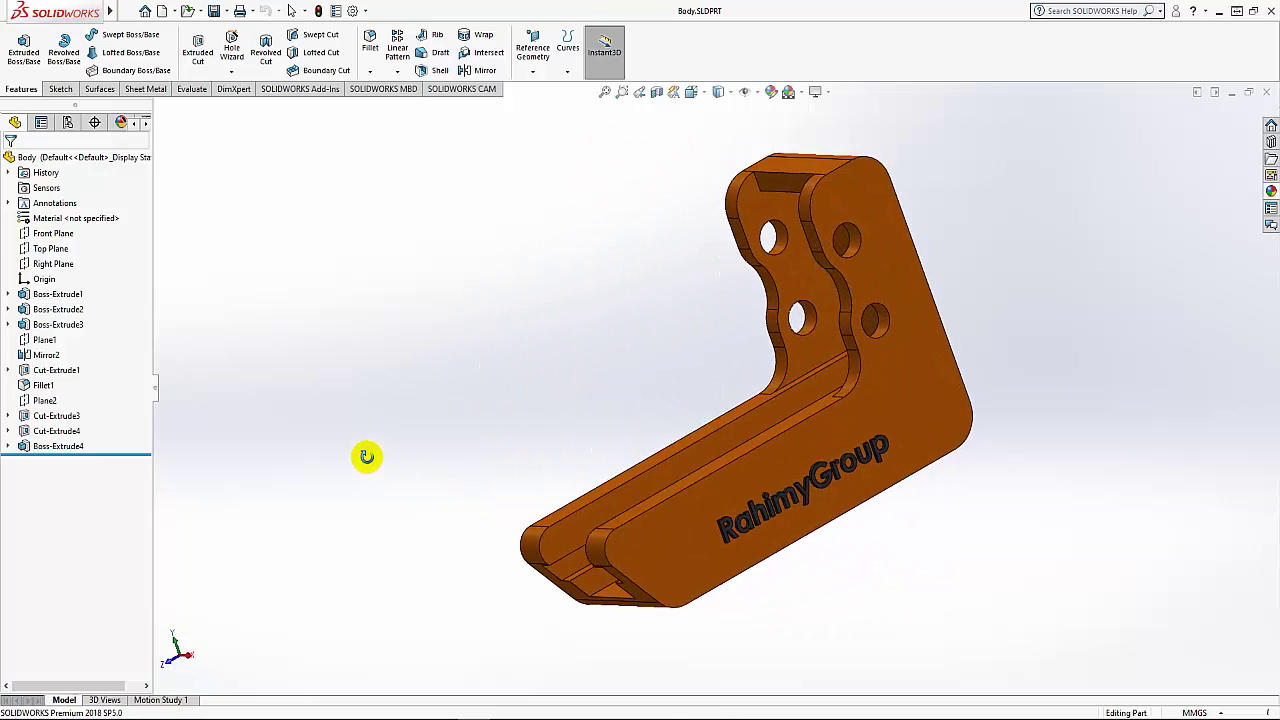
{"action": "mouse_move", "coordinate": [817, 643]}
{"action": "middle_mouse_down"}
{"action": "mouse_move", "coordinate": [785, 582]}
{"action": "mouse_move", "coordinate": [607, 574]}
{"action": "mouse_move", "coordinate": [597, 586]}
{"action": "middle_mouse_up"}
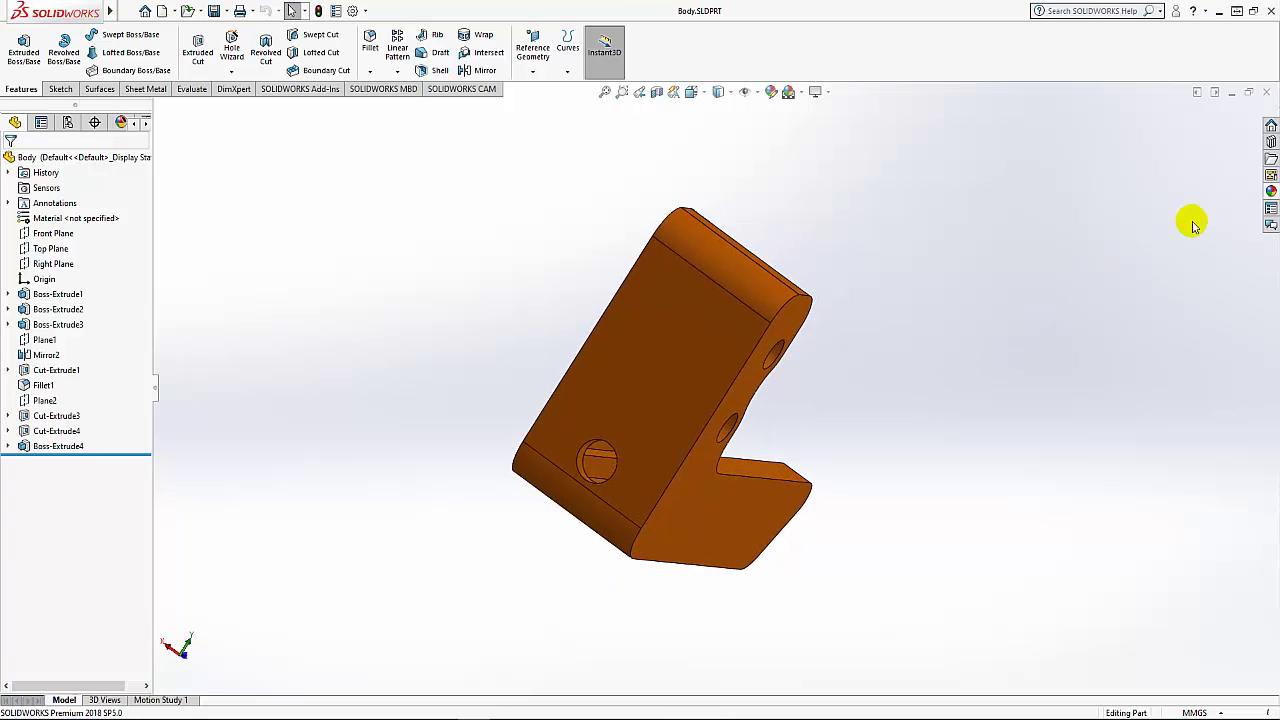
{"action": "left_click", "coordinate": [1267, 93]}
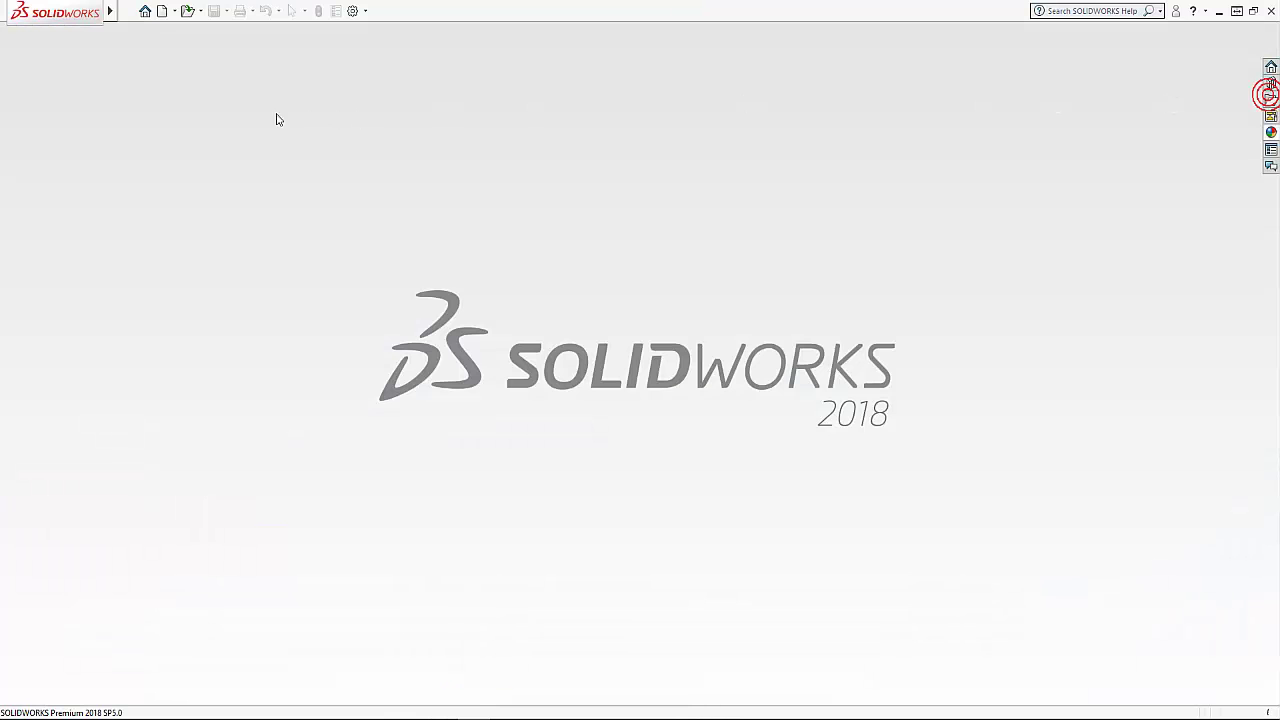
Create a new part and start a sketch on the Right Plane
{"action": "left_click", "coordinate": [161, 11]}
{"action": "left_click", "coordinate": [503, 365]}
{"action": "left_click", "coordinate": [733, 550]}
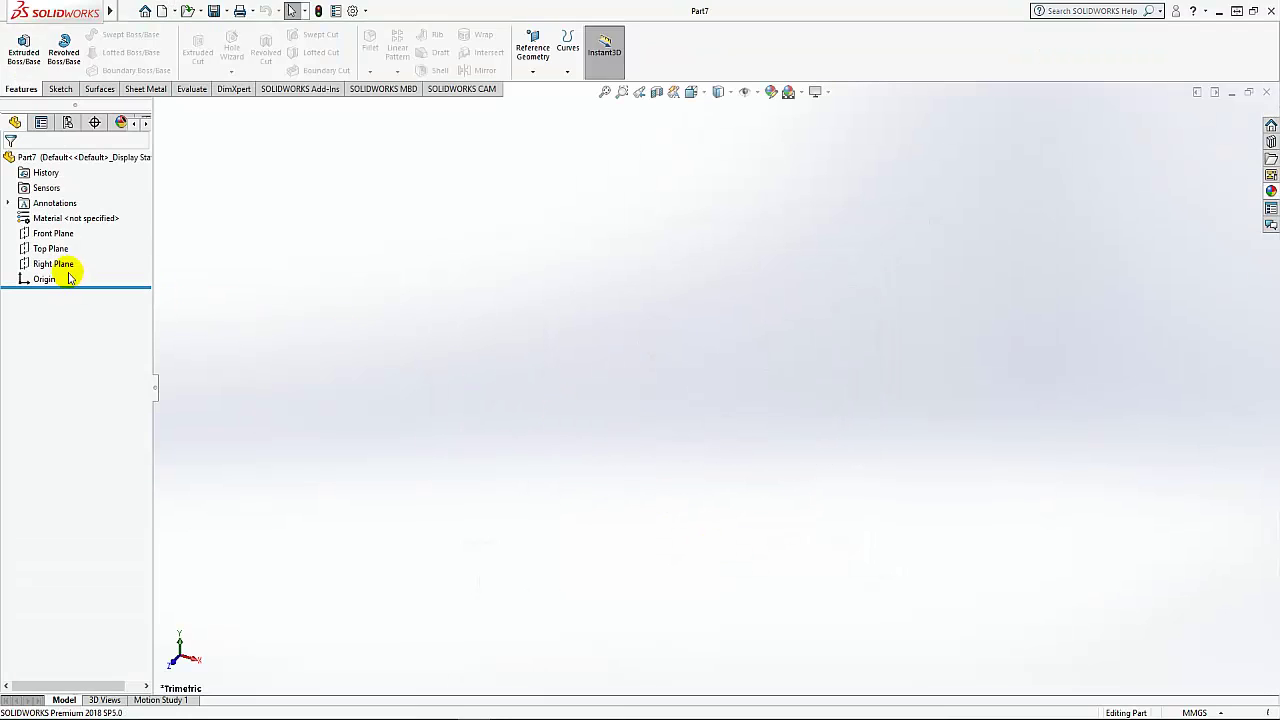
{"action": "left_click", "coordinate": [47, 263]}
{"action": "left_click", "coordinate": [58, 242]}
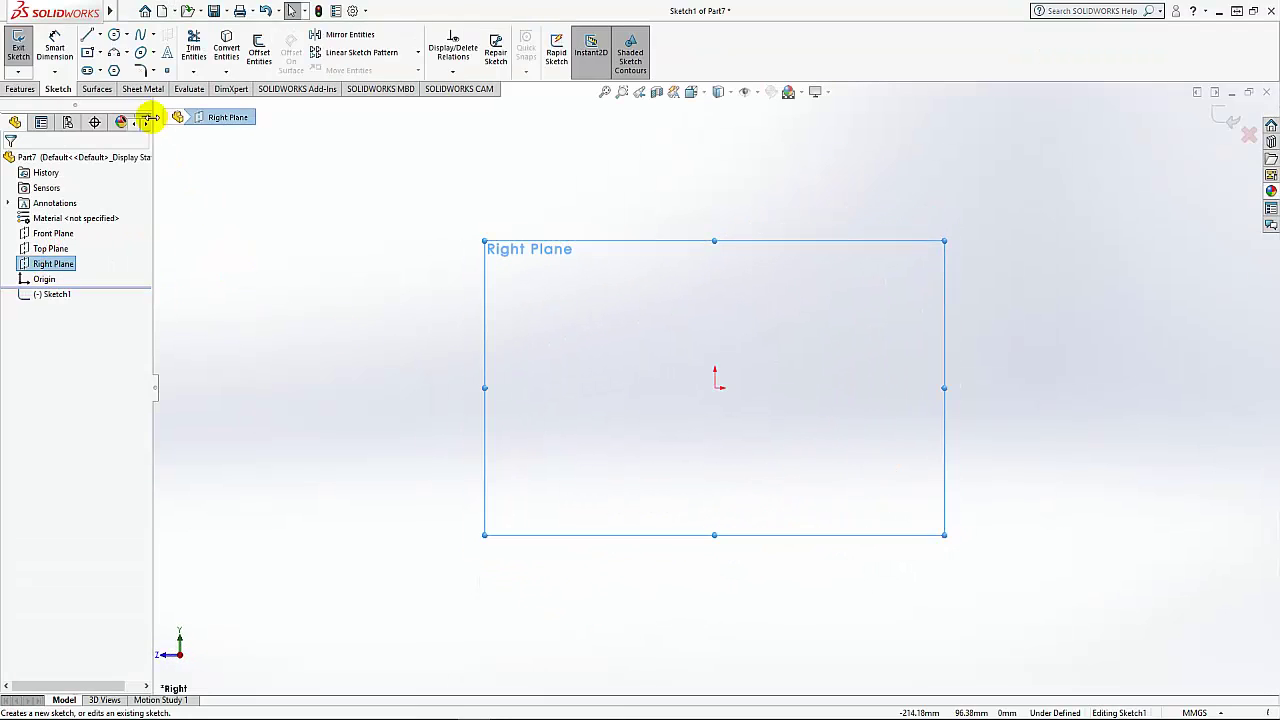
Draw a closed six-line L-shaped outline from the origin with a slanted left end
{"action": "left_click", "coordinate": [87, 40]}
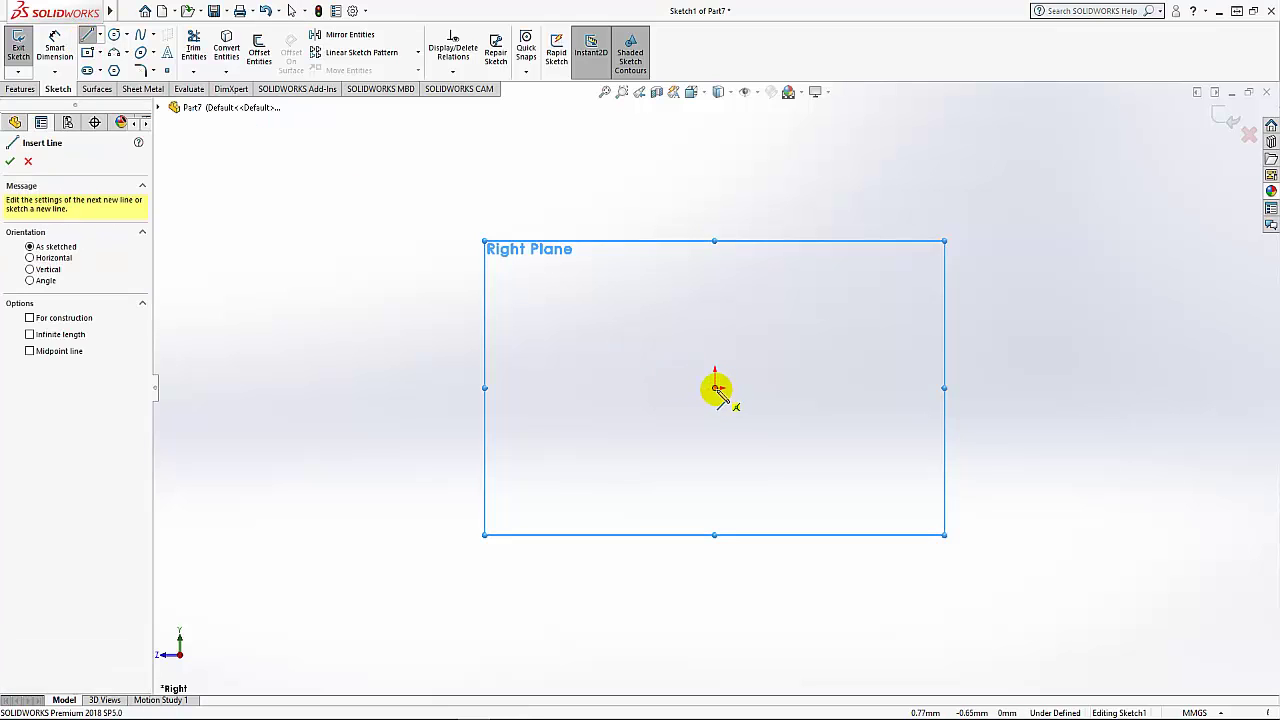
{"action": "left_click", "coordinate": [714, 387]}
{"action": "left_click", "coordinate": [513, 388]}
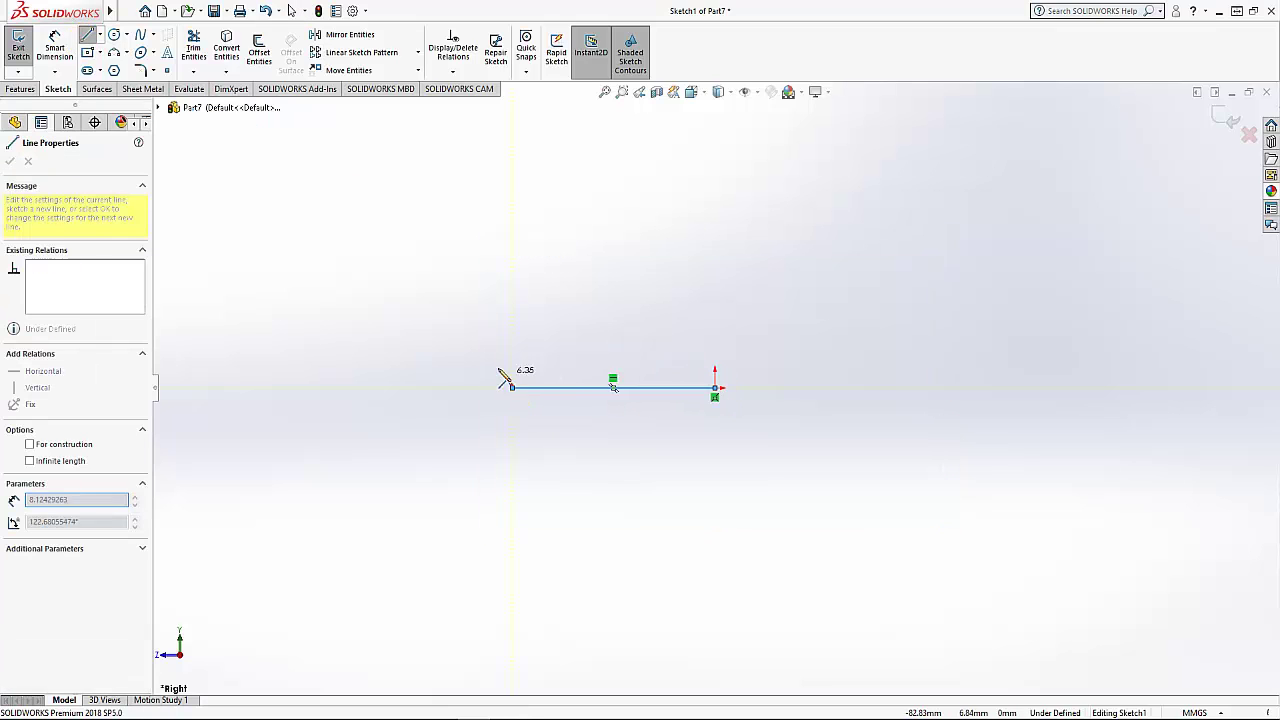
{"action": "left_click", "coordinate": [458, 332]}
{"action": "left_click", "coordinate": [651, 332]}
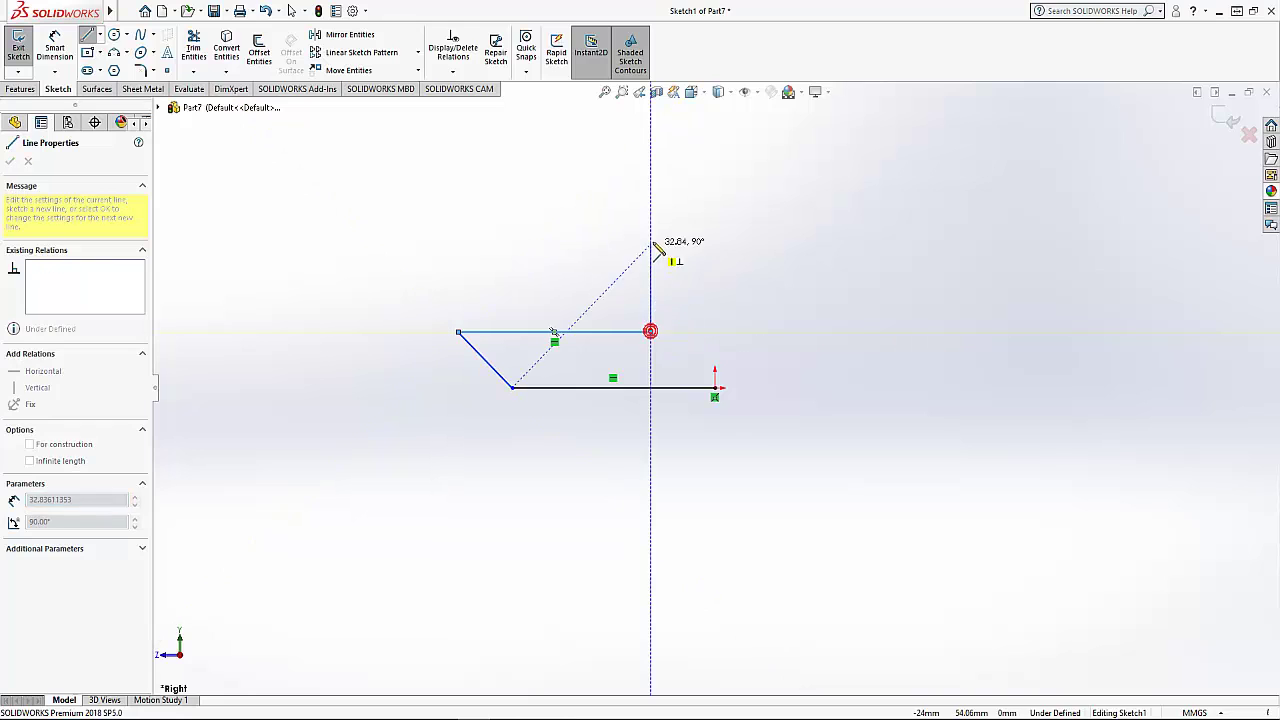
{"action": "left_click", "coordinate": [651, 228]}
{"action": "left_click", "coordinate": [714, 228]}
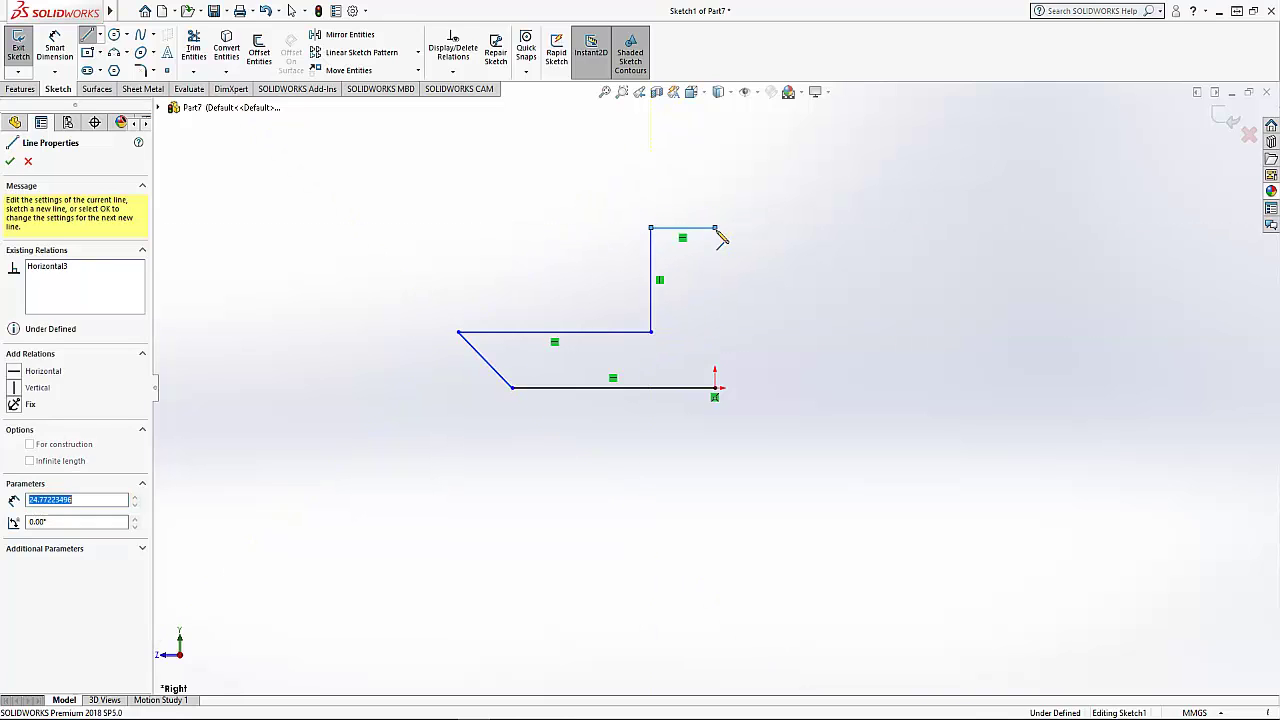
{"action": "left_click", "coordinate": [714, 389]}
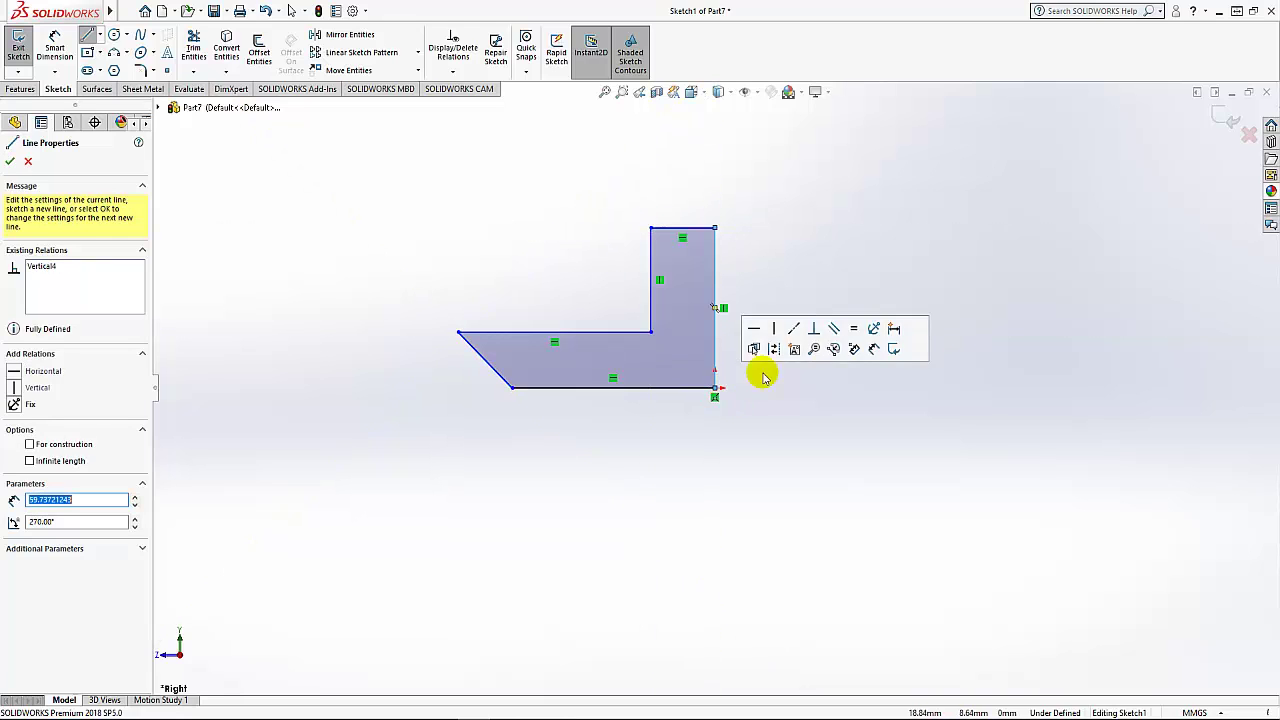
{"action": "right_click", "coordinate": [783, 425]}
{"action": "left_click", "coordinate": [815, 445]}
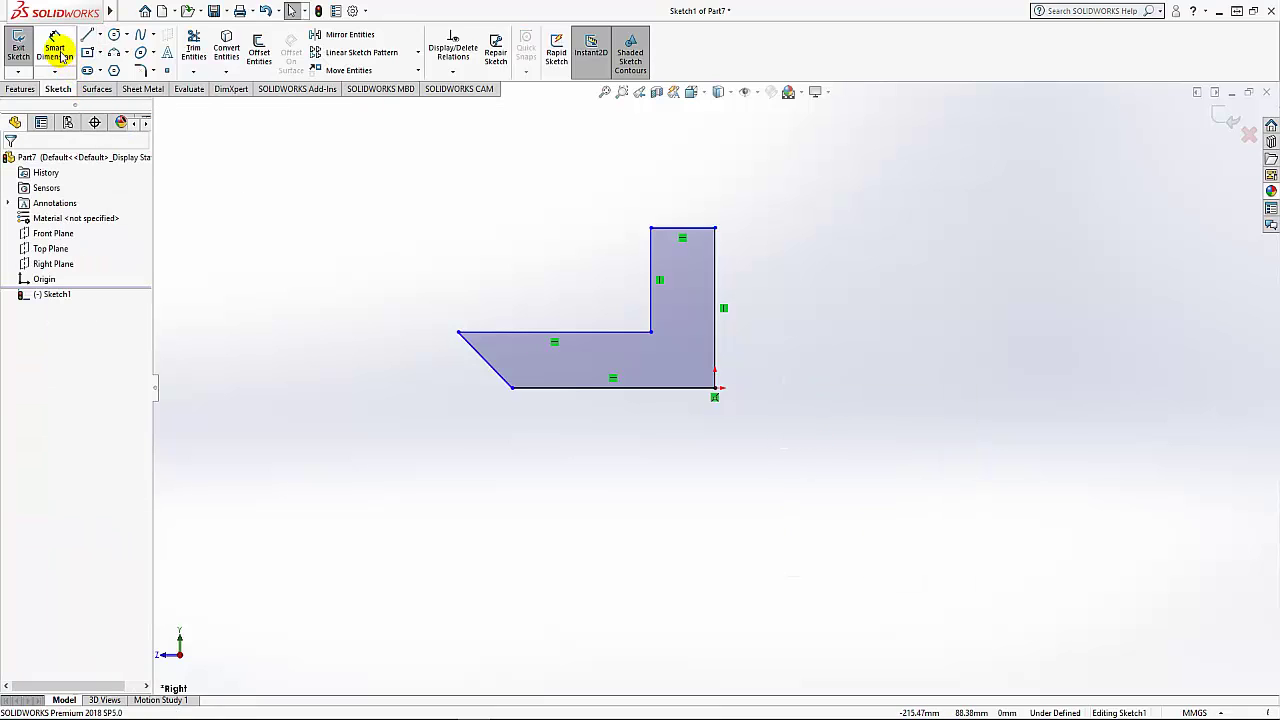
Dimension the top width to 15 mm and the base thickness to 15 mm
{"action": "left_click", "coordinate": [55, 48]}
{"action": "left_click", "coordinate": [688, 229]}
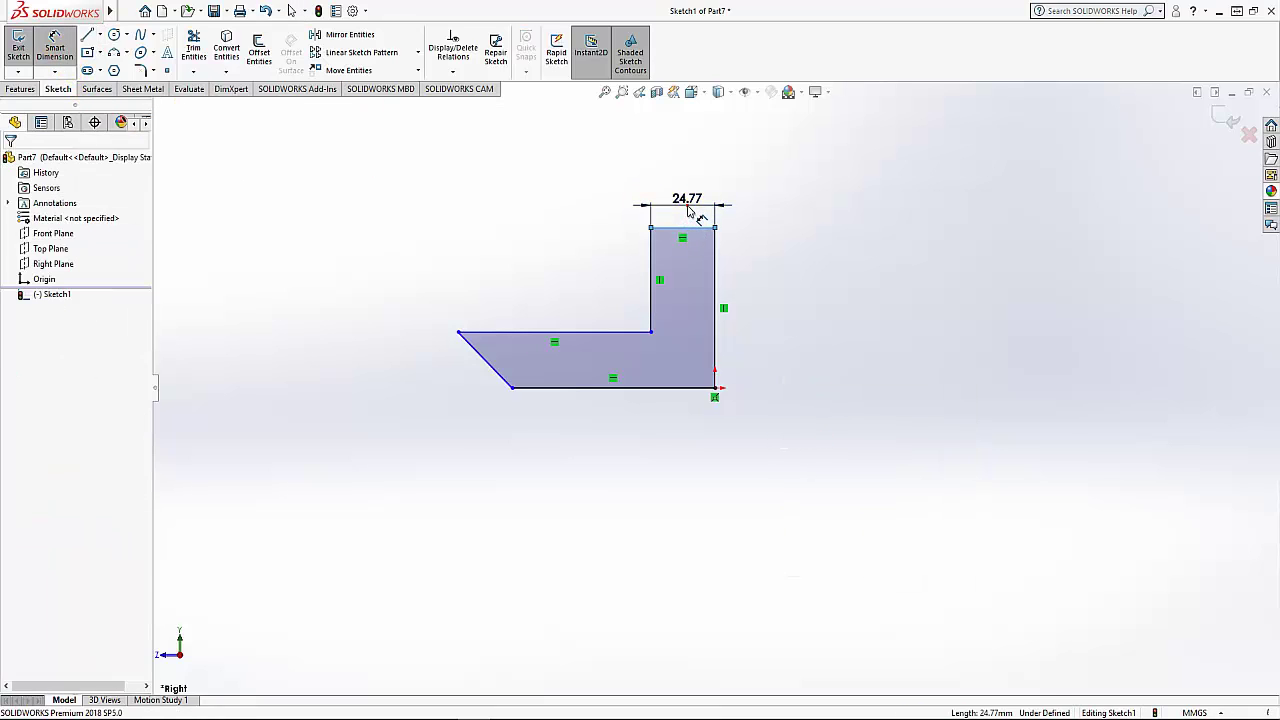
{"action": "left_click", "coordinate": [688, 206]}
{"action": "type", "text": "15"}
{"action": "key", "text": "Return"}
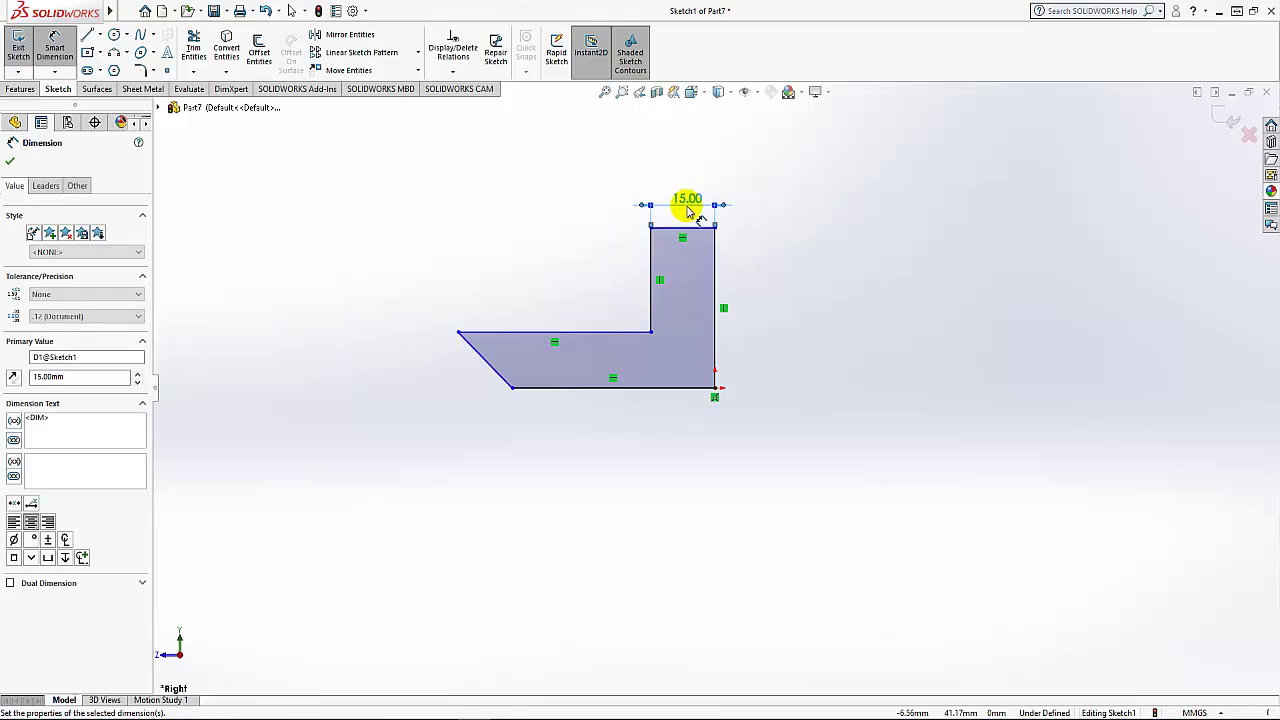
{"action": "left_click", "coordinate": [617, 336]}
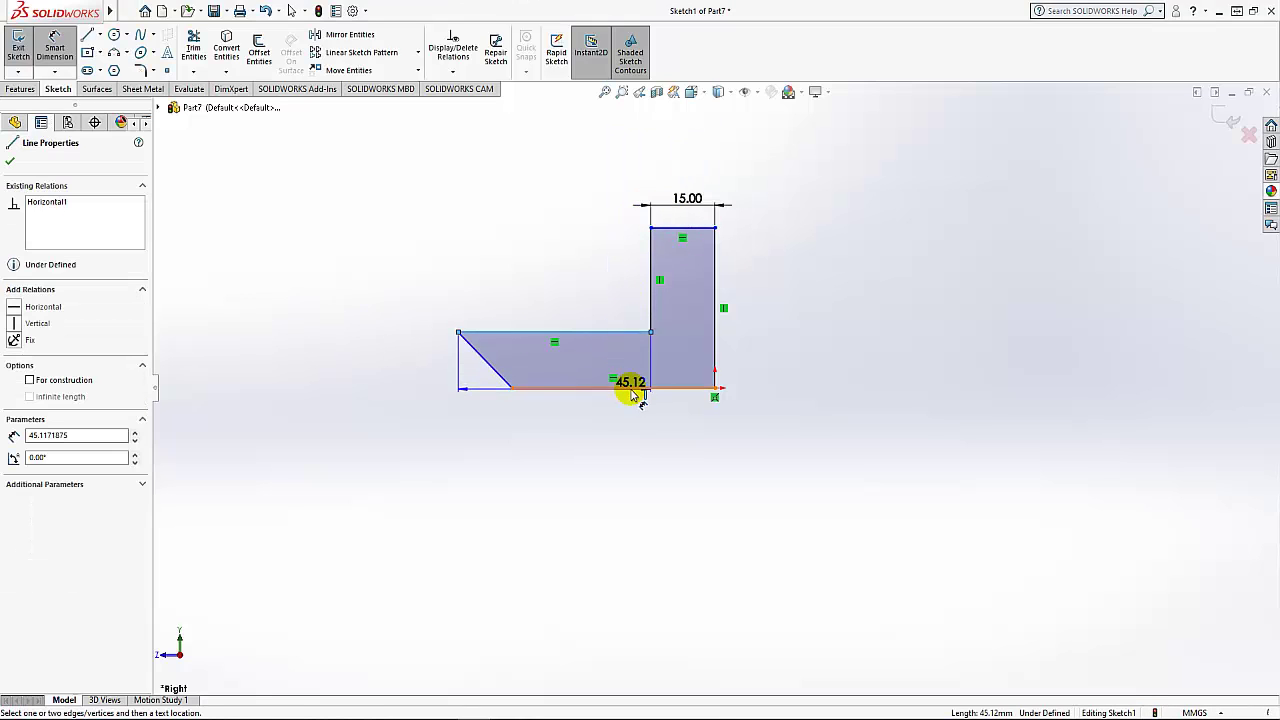
{"action": "left_click", "coordinate": [626, 389]}
{"action": "left_click", "coordinate": [430, 381]}
{"action": "type", "text": "15"}
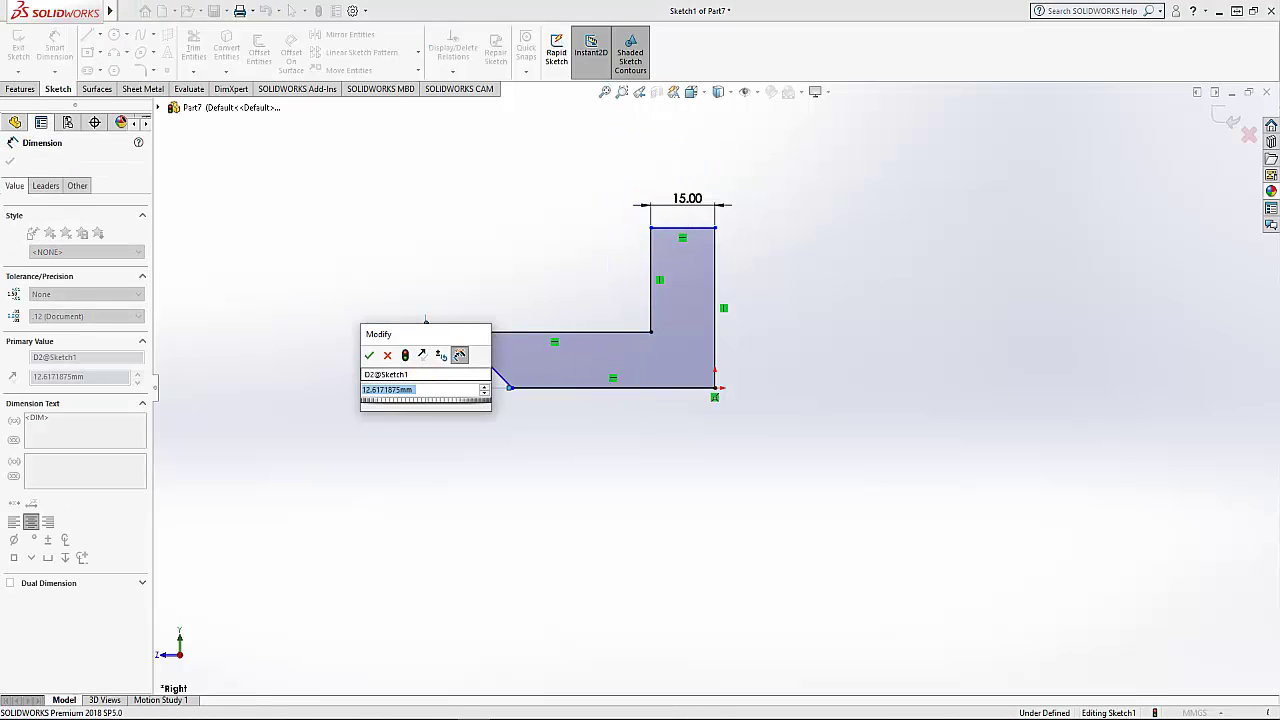
{"action": "key", "text": "Return"}
Set the top-left horizontal length to 55 mm and the bottom length to 60 mm
{"action": "left_click", "coordinate": [566, 321]}
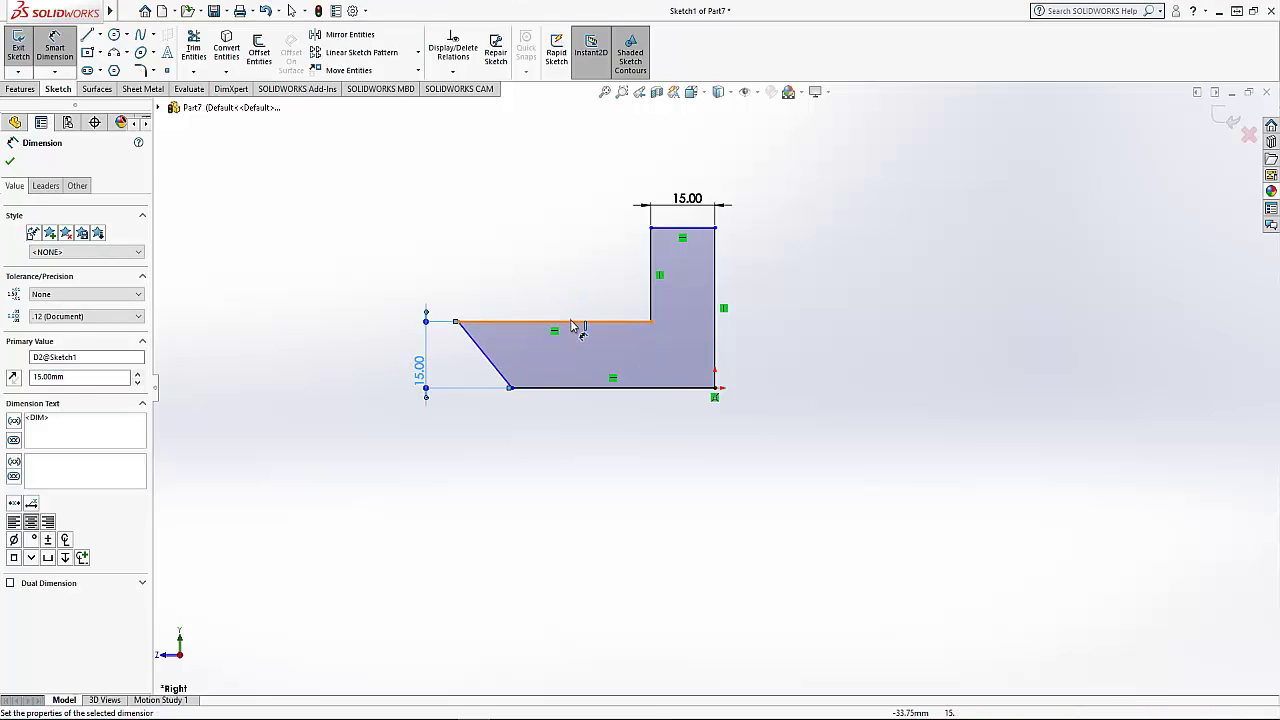
{"action": "left_click", "coordinate": [557, 305]}
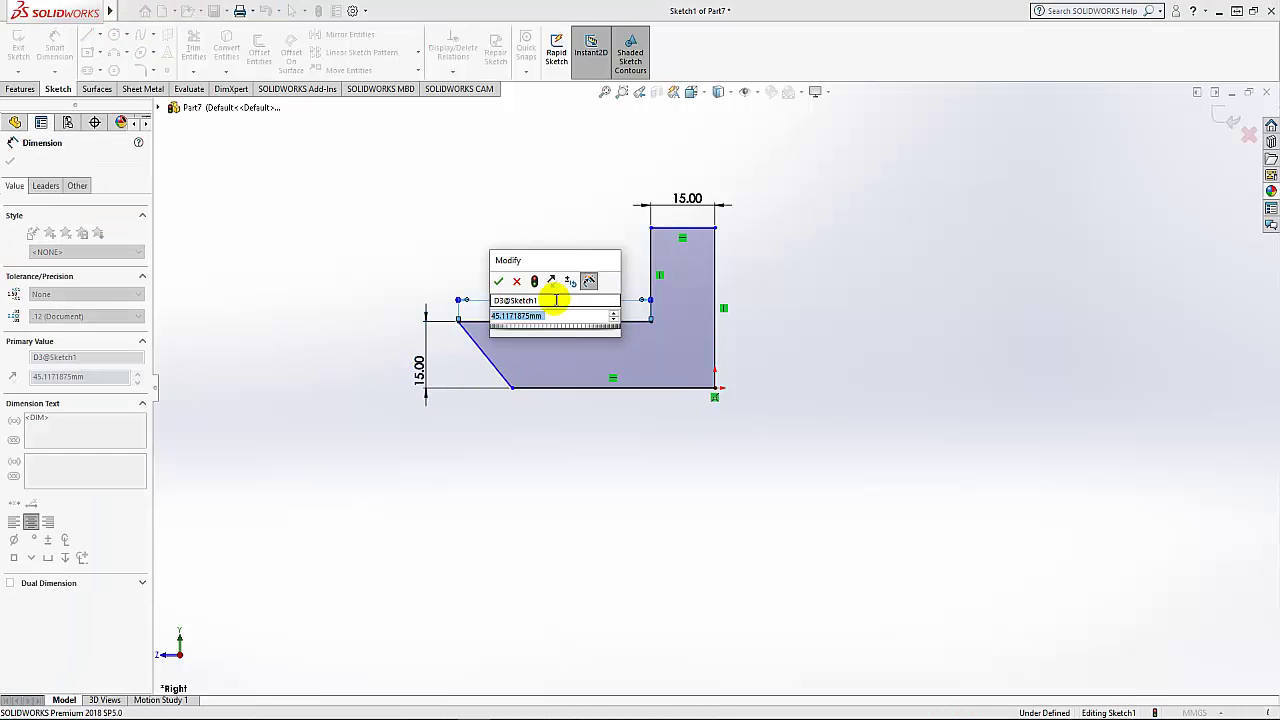
{"action": "type", "text": "55"}
{"action": "key", "text": "Return"}
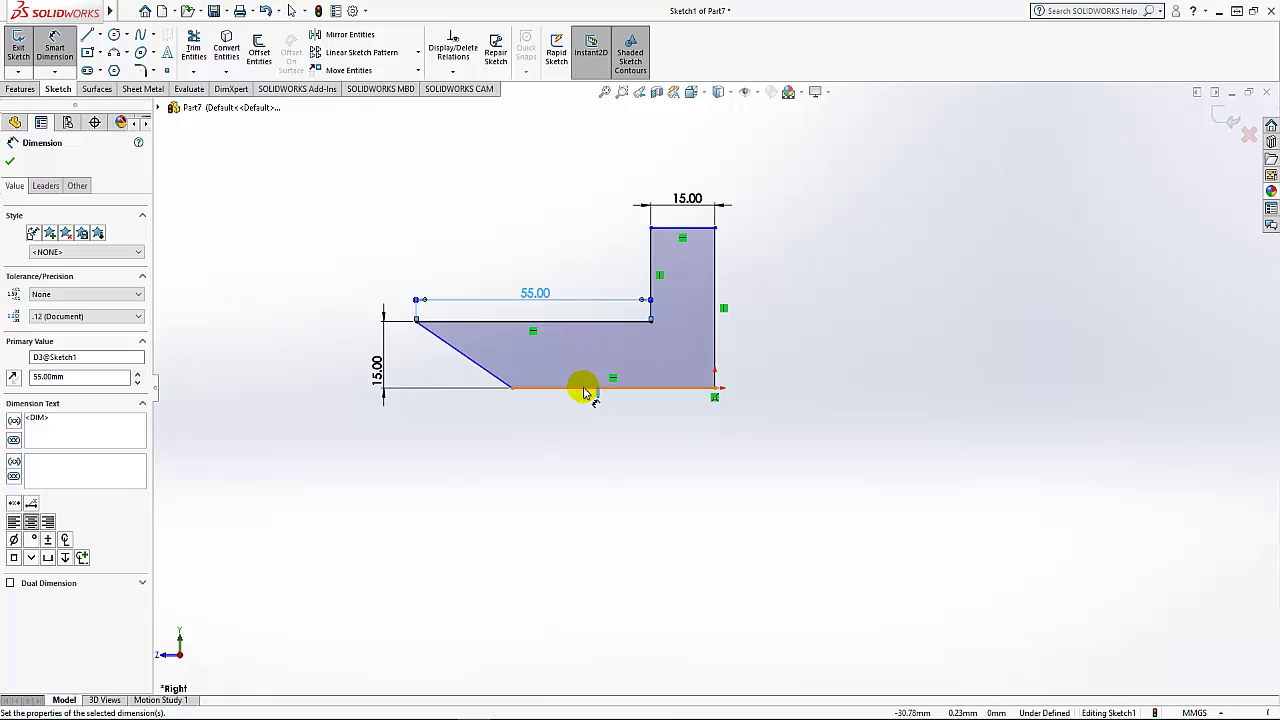
{"action": "left_click", "coordinate": [586, 388]}
{"action": "left_click", "coordinate": [588, 433]}
{"action": "type", "text": "60"}
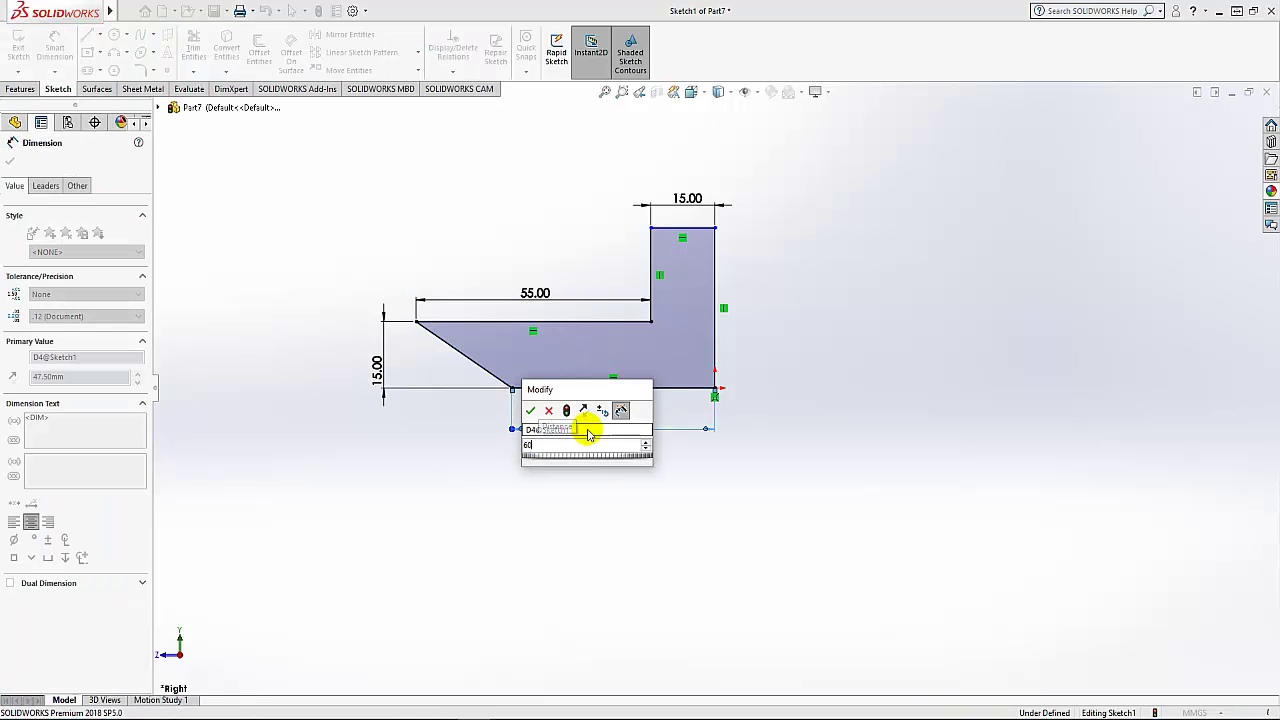
{"action": "key", "text": "Return"}
Dimension the right vertical edge to a 45 mm overall height
{"action": "left_click", "coordinate": [714, 323]}
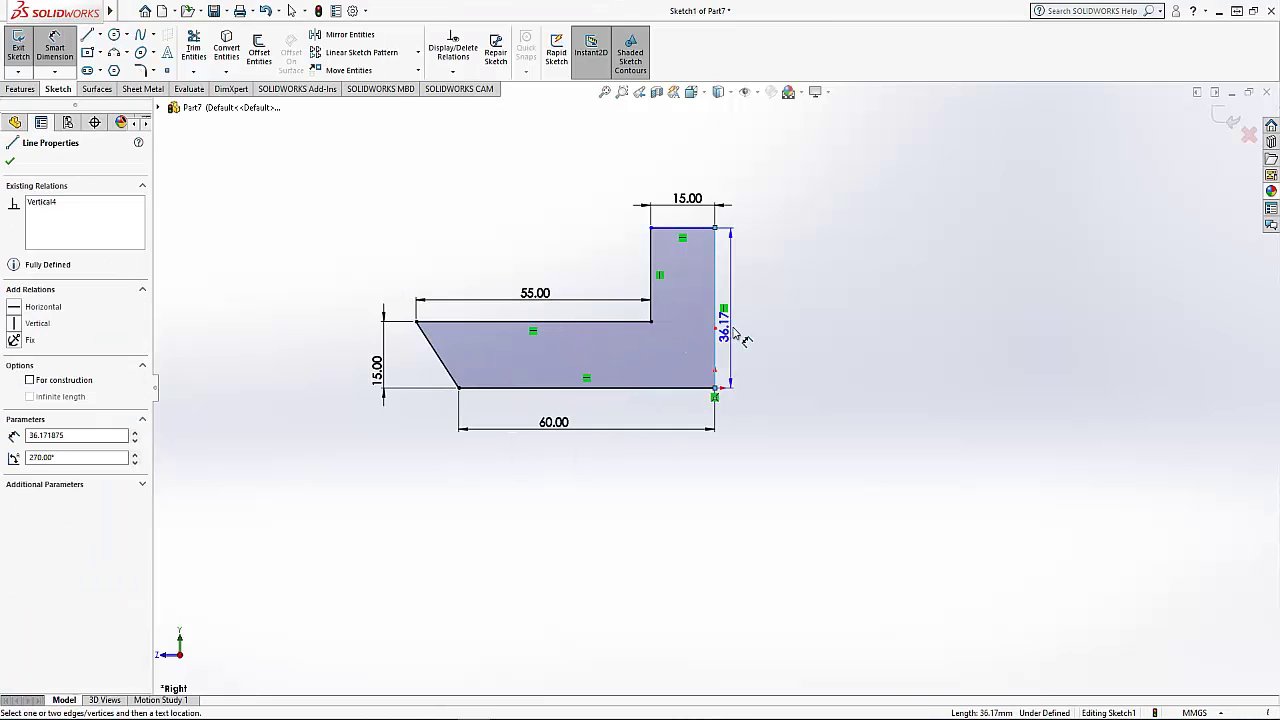
{"action": "left_click", "coordinate": [745, 318]}
{"action": "type", "text": "45"}
{"action": "key", "text": "Return"}
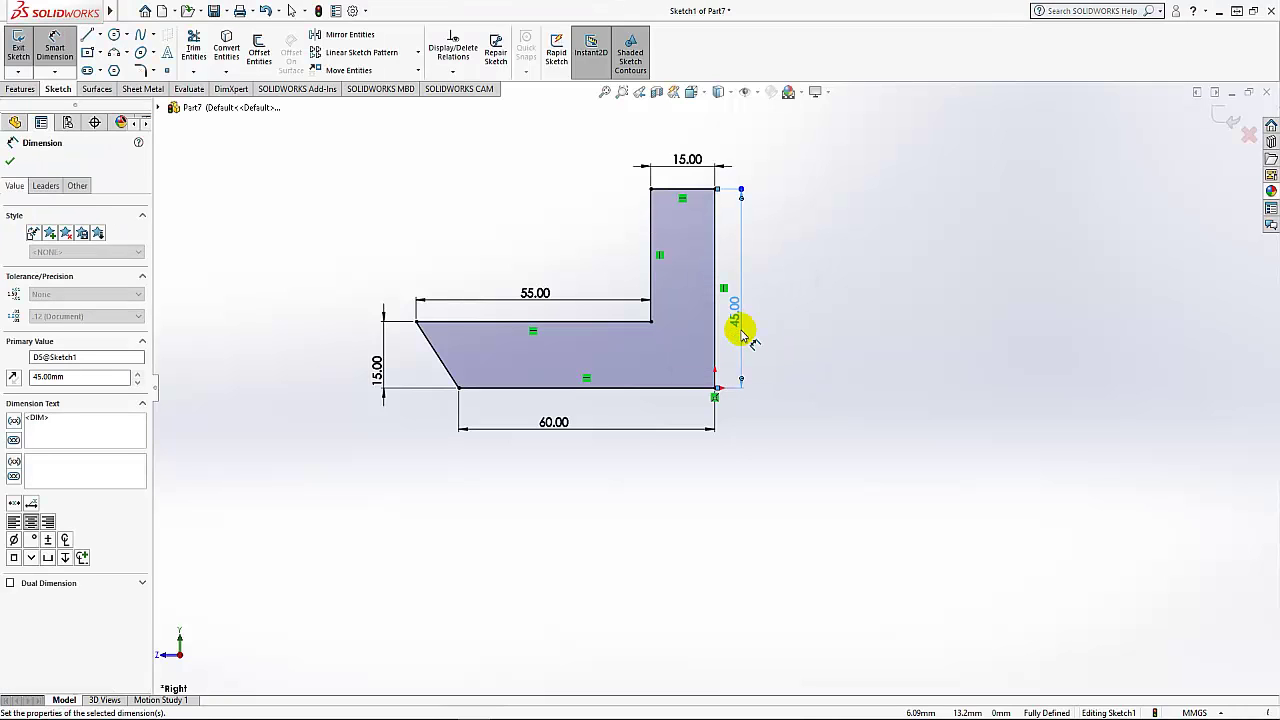
{"action": "left_click", "coordinate": [13, 161]}
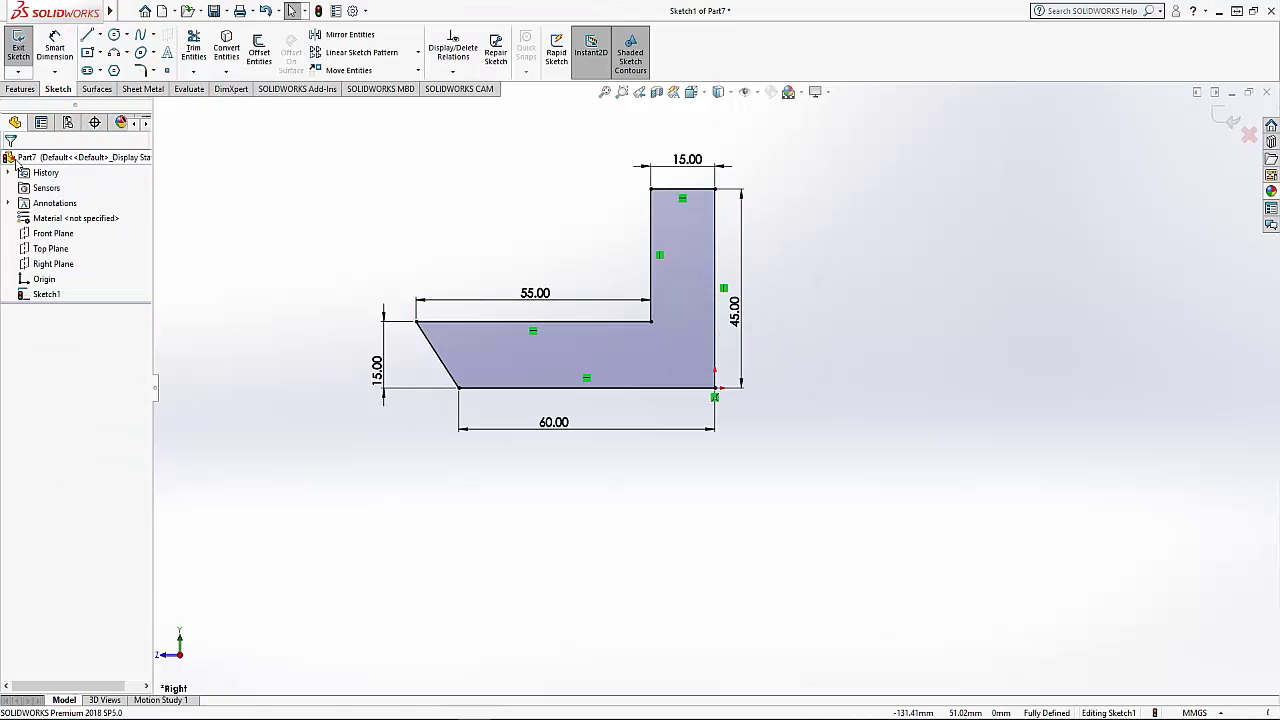
{"action": "left_click", "coordinate": [142, 72]}
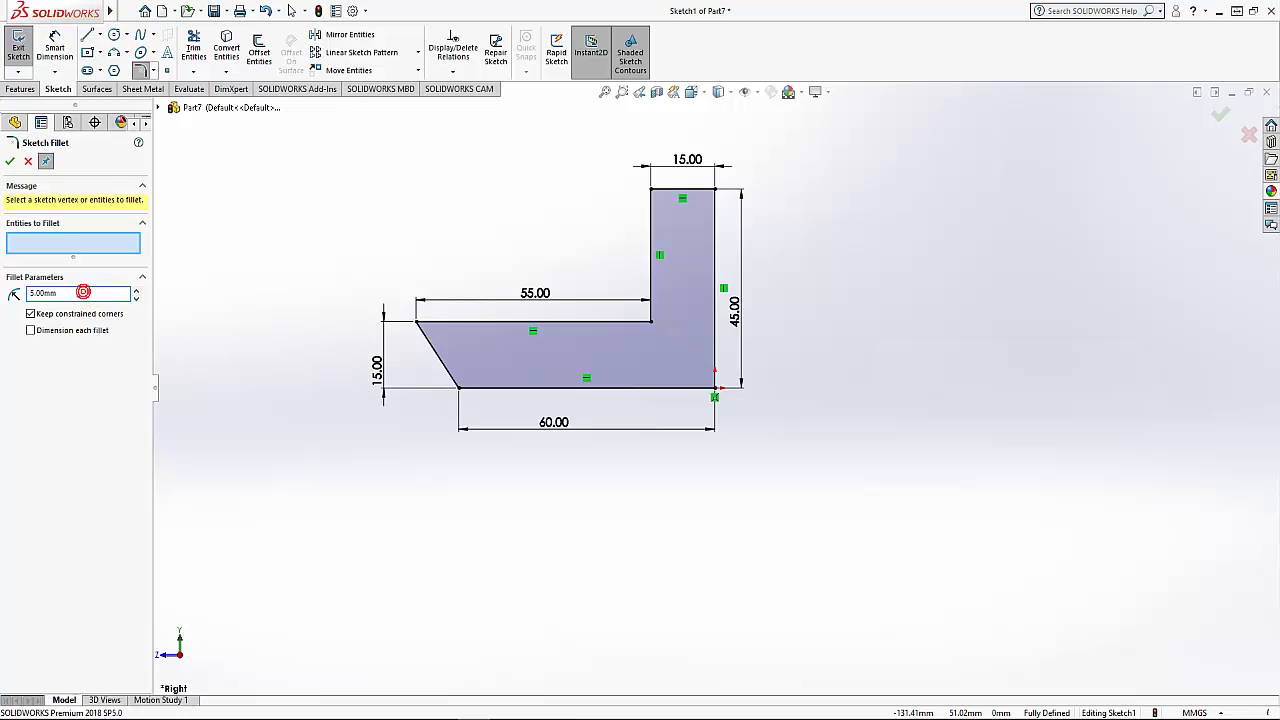
Round five corners of the L-shaped sketch with 5 mm sketch fillets
{"action": "left_click", "coordinate": [457, 388]}
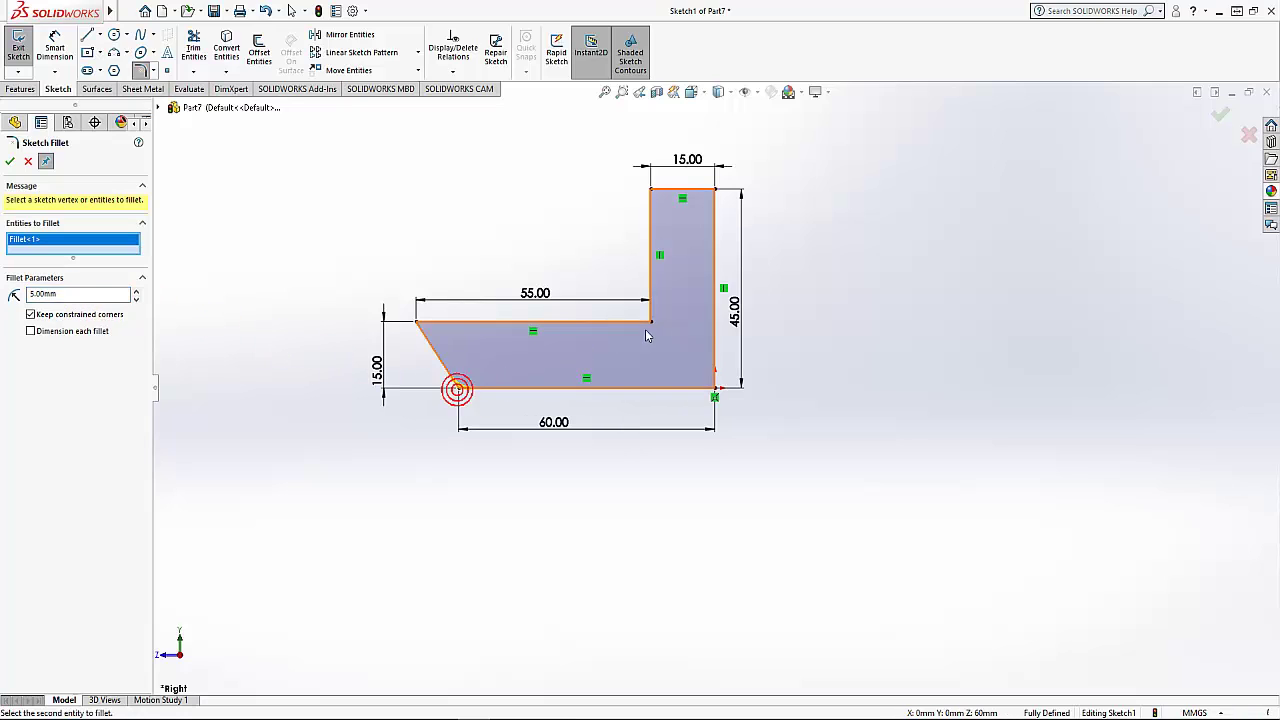
{"action": "left_click", "coordinate": [651, 321]}
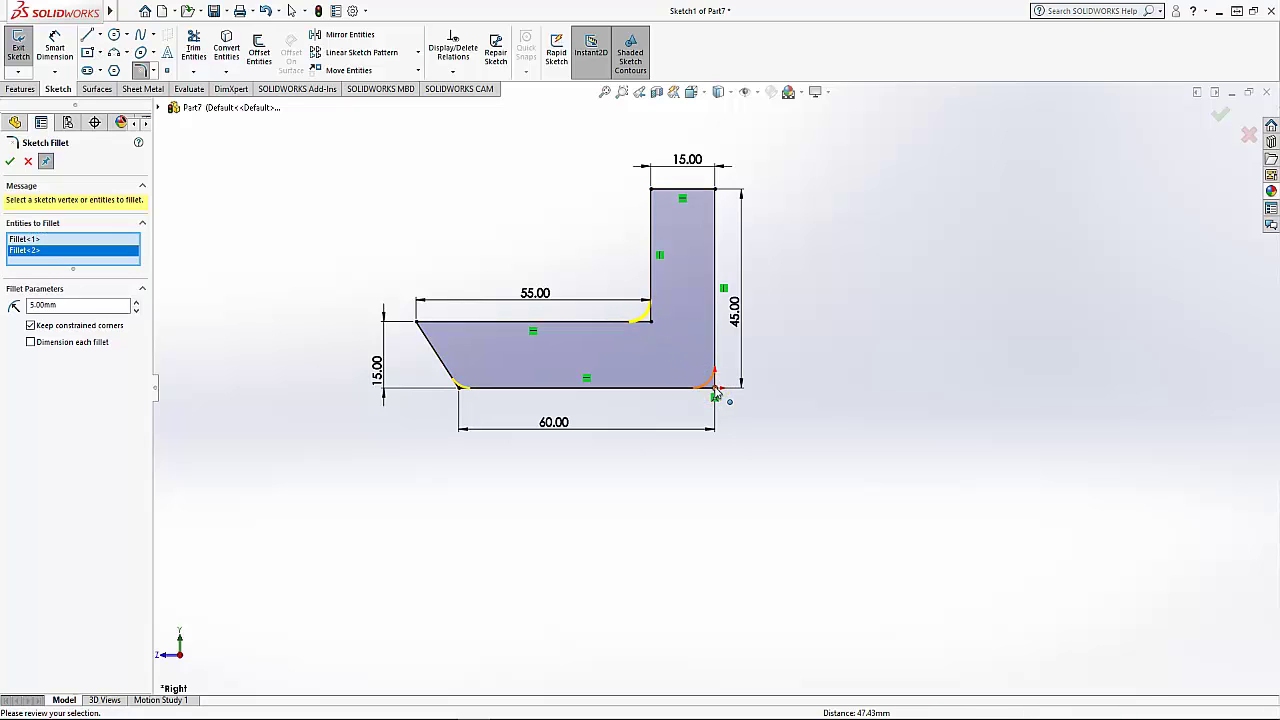
{"action": "left_click", "coordinate": [715, 389]}
{"action": "left_click", "coordinate": [714, 190]}
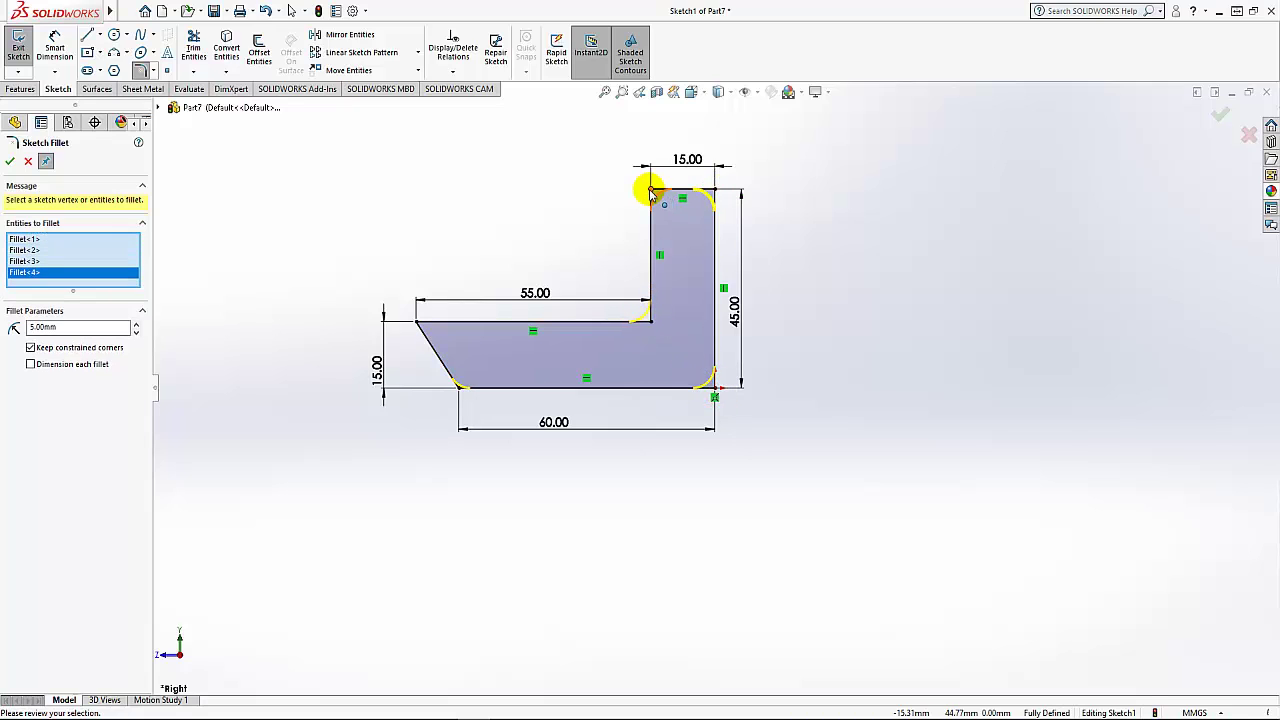
{"action": "left_click", "coordinate": [651, 191]}
{"action": "left_click", "coordinate": [10, 162]}
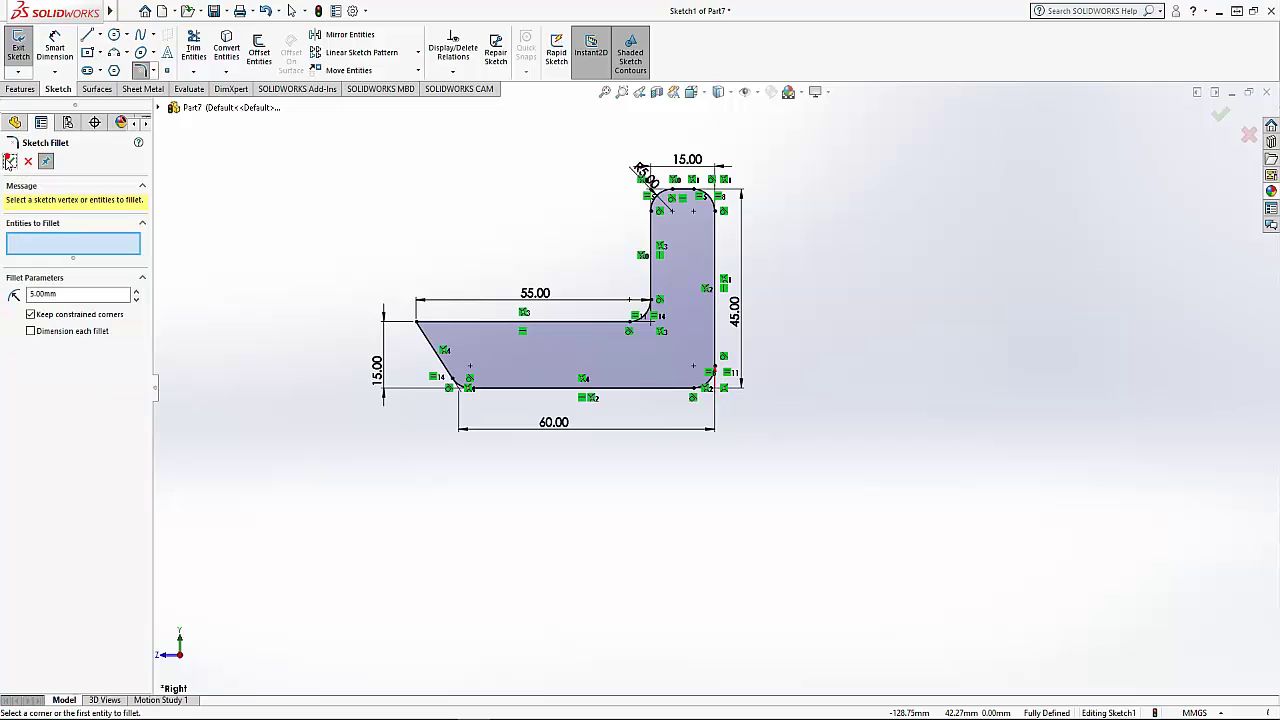
Fillet the left corner vertex with a 3 mm radius
{"action": "left_click", "coordinate": [88, 298]}
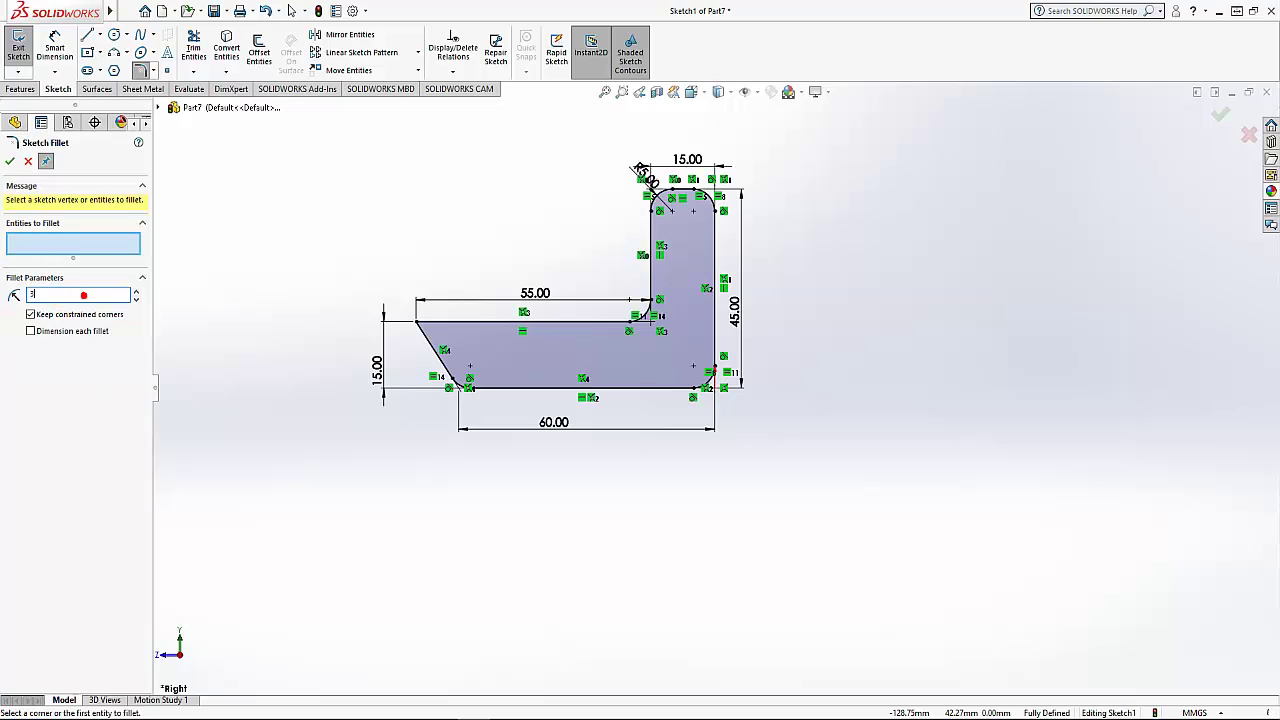
{"action": "type", "text": "3"}
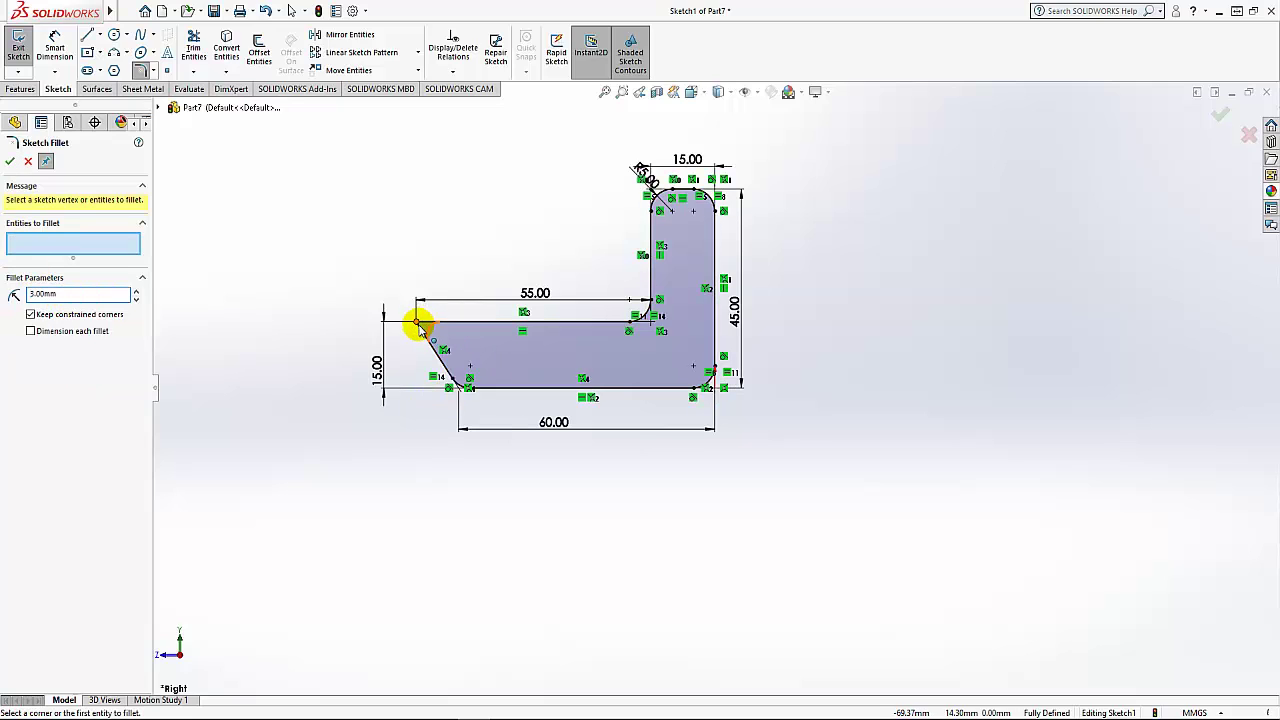
{"action": "left_click", "coordinate": [418, 323]}
{"action": "left_click", "coordinate": [10, 162]}
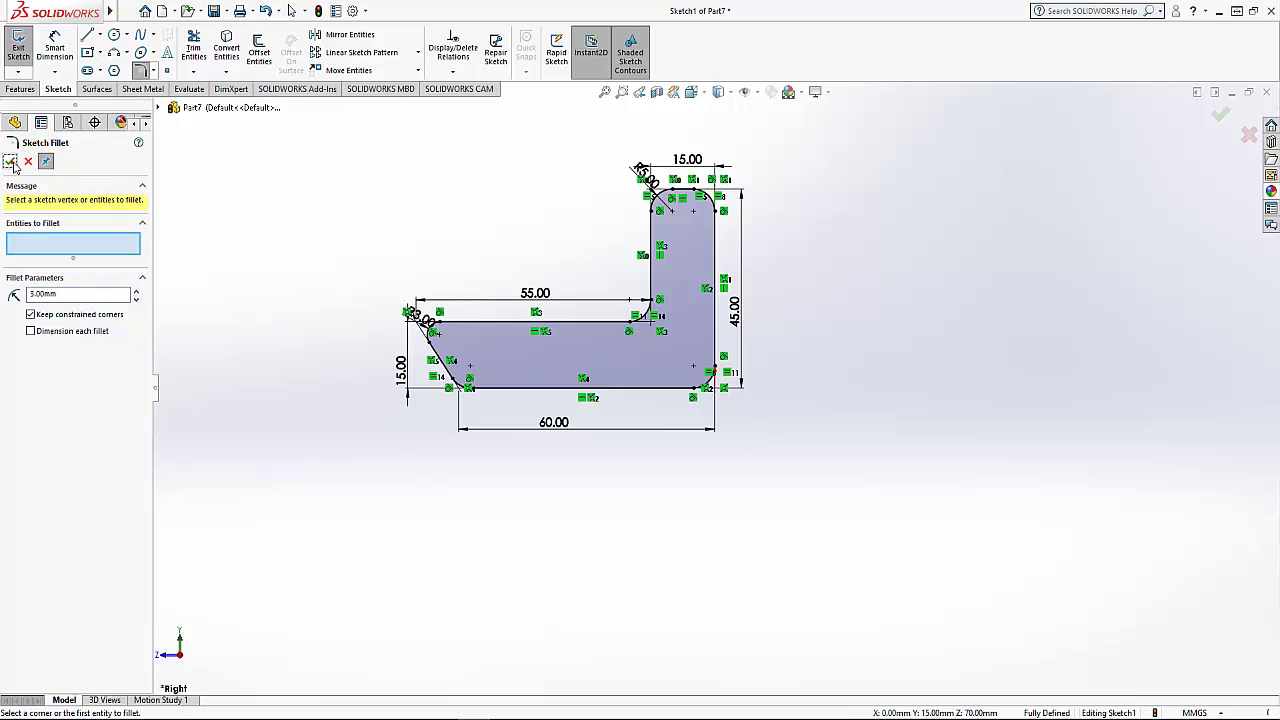
{"action": "left_click", "coordinate": [10, 162]}
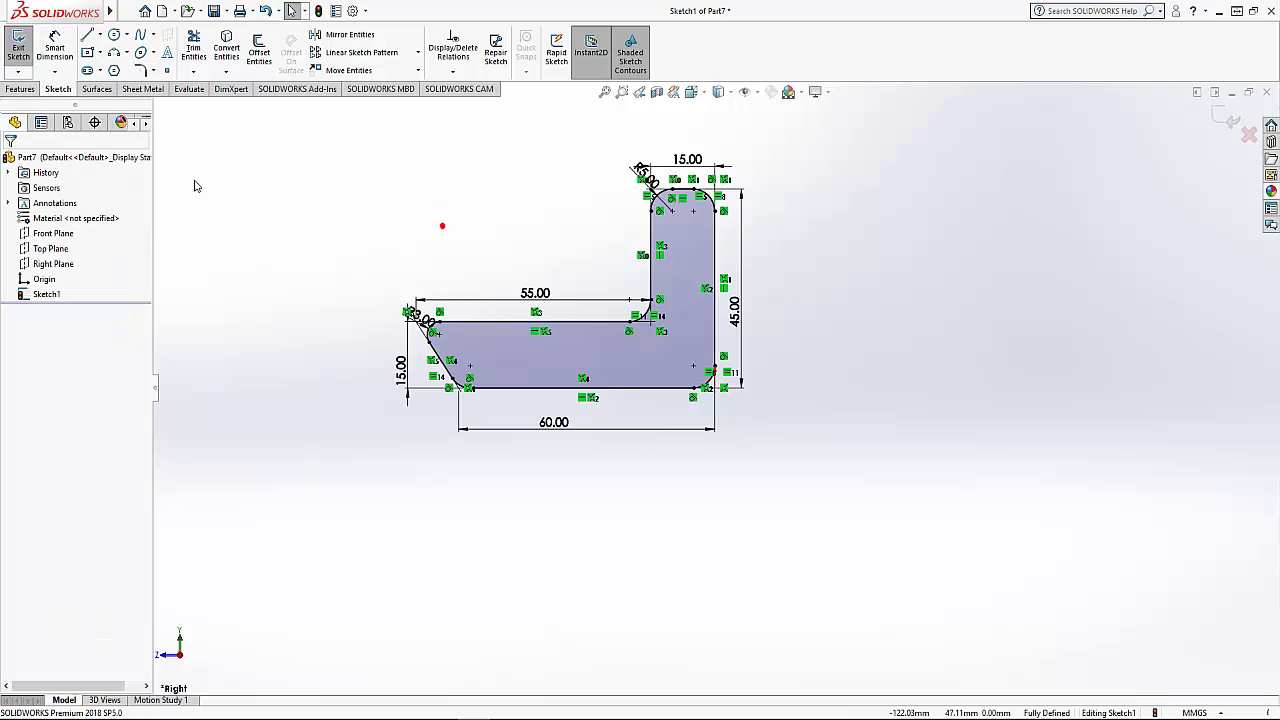
{"action": "left_click", "coordinate": [18, 90]}
Extrude the L-shaped sketch 3 mm into a solid plate and select its flat face
{"action": "left_click", "coordinate": [23, 58]}
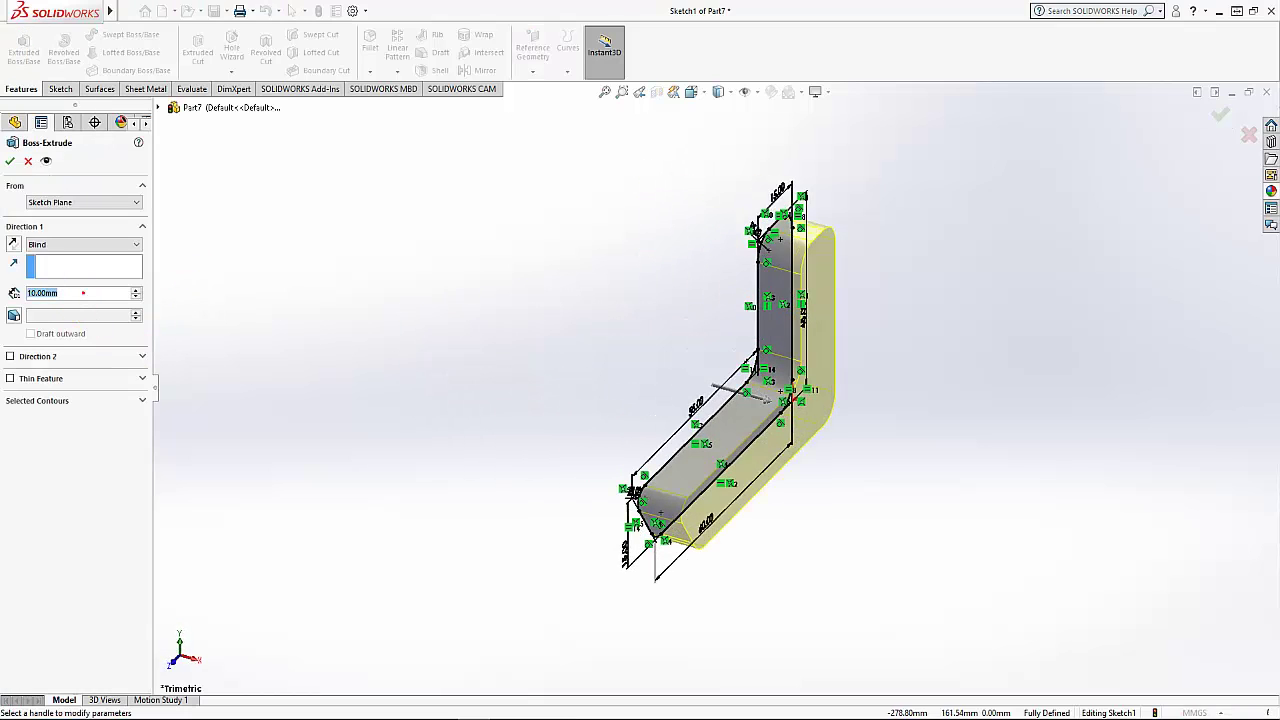
{"action": "type", "text": "3"}
{"action": "key", "text": "Return"}
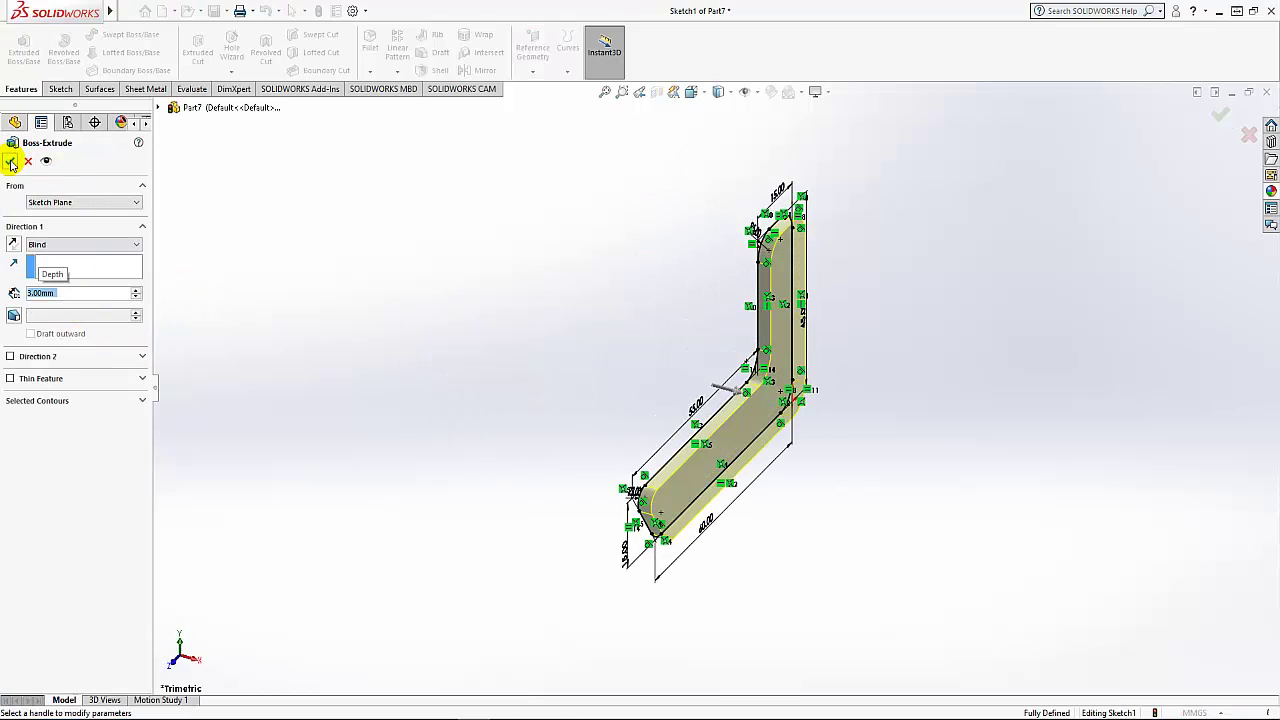
{"action": "left_click", "coordinate": [10, 162]}
{"action": "middle_click_drag", "start_coordinate": [737, 550], "coordinate": [737, 534]}
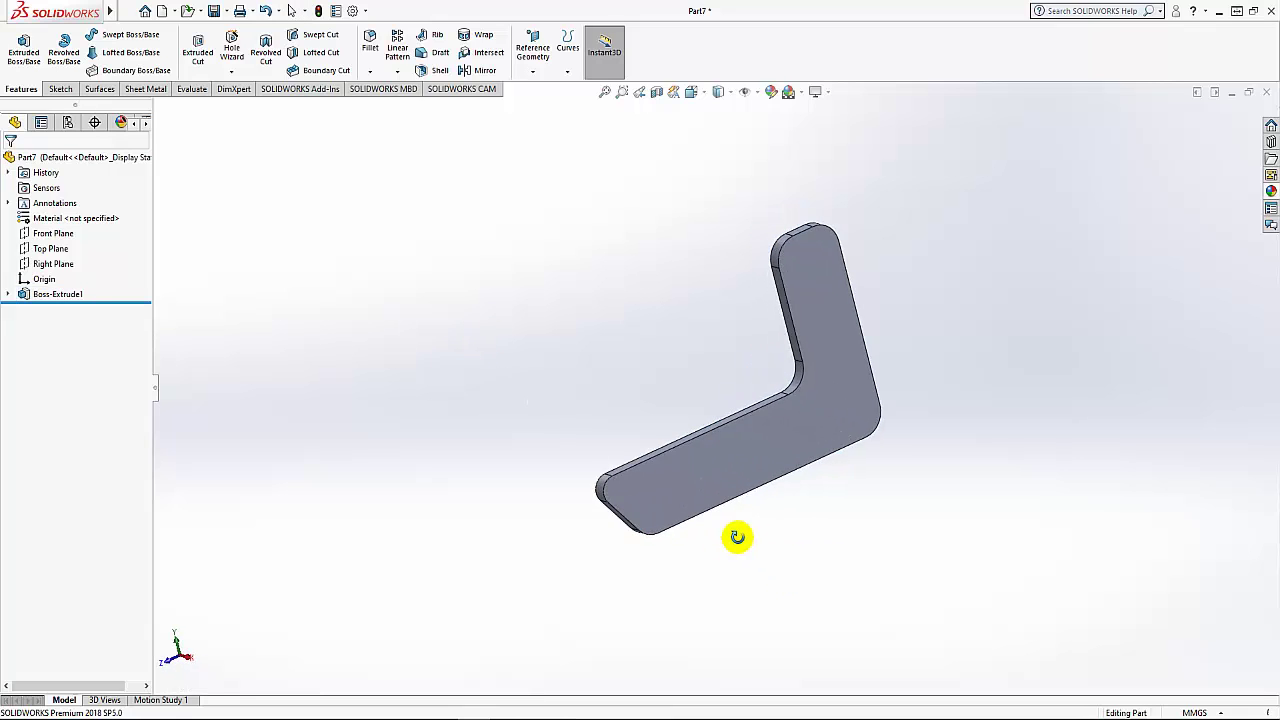
{"action": "left_click", "coordinate": [768, 444]}
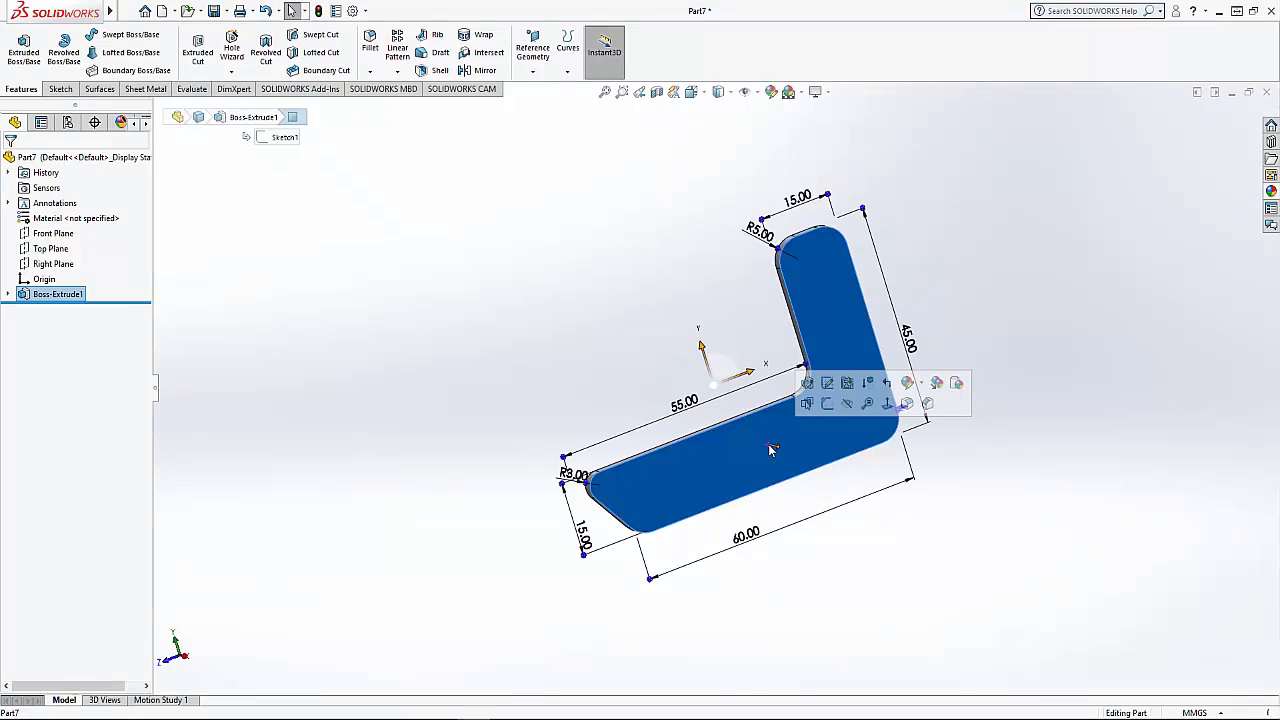
Start a sketch on the bracket's flat face and view it Normal To
{"action": "left_click", "coordinate": [827, 403]}
{"action": "left_click", "coordinate": [692, 91]}
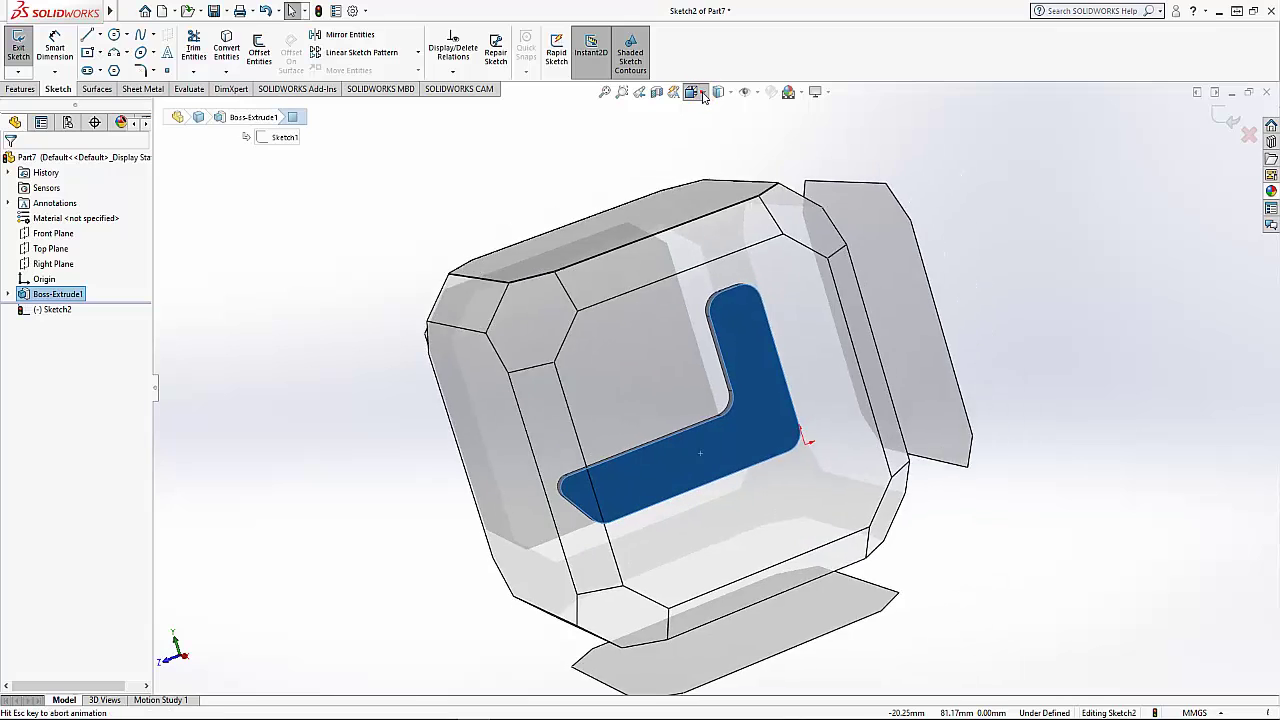
{"action": "left_click", "coordinate": [757, 195]}
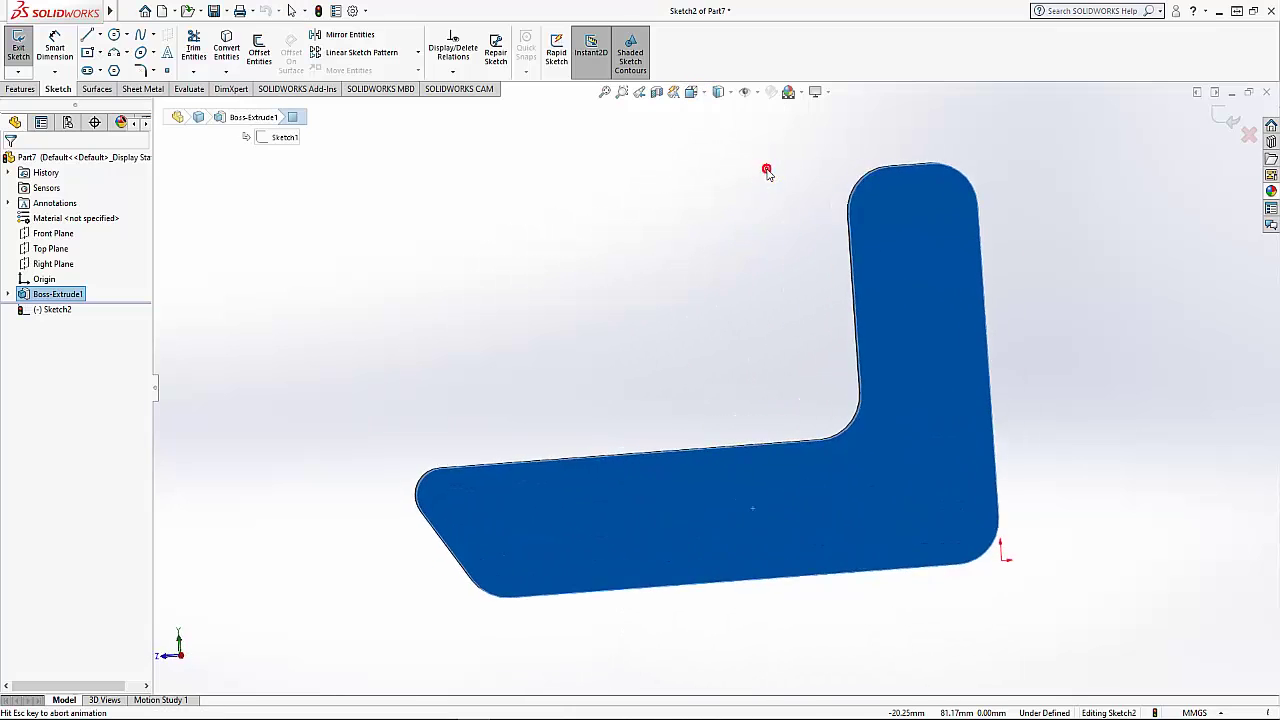
Convert the horizontal arm's bottom, diagonal, left fillet and top edges into sketch lines
{"action": "left_click", "coordinate": [742, 465]}
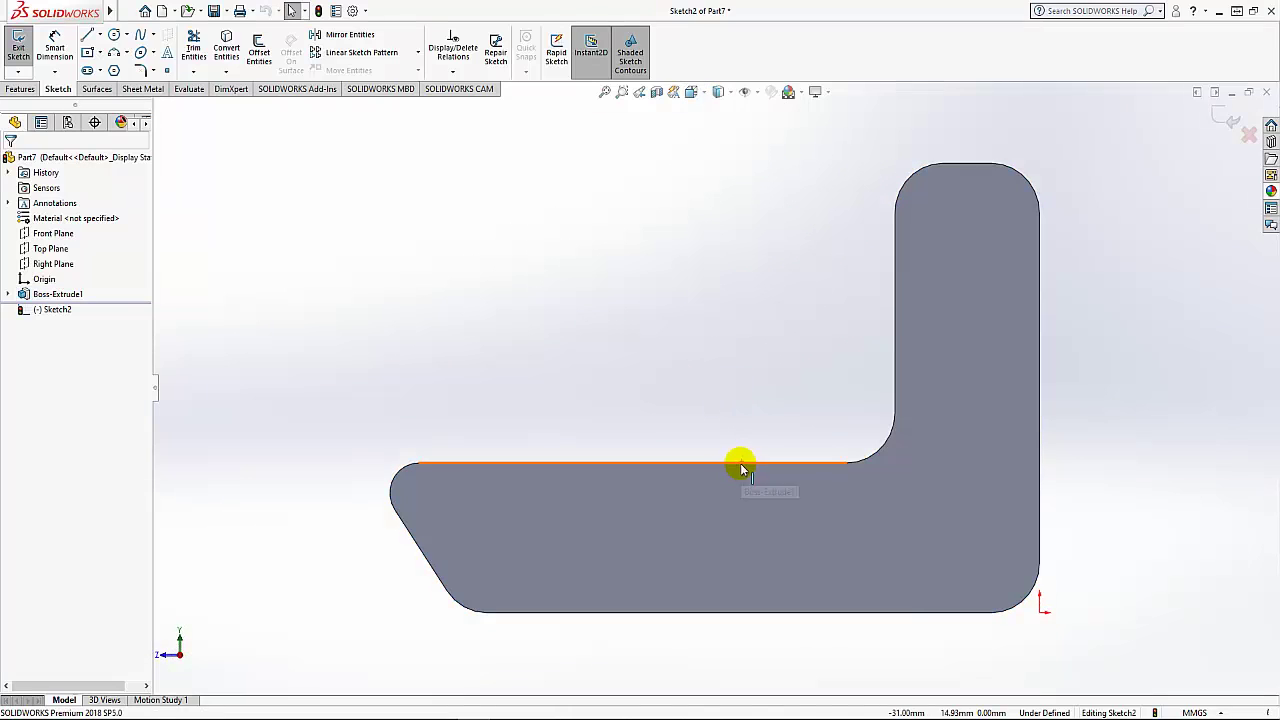
{"action": "left_click", "coordinate": [768, 605]}
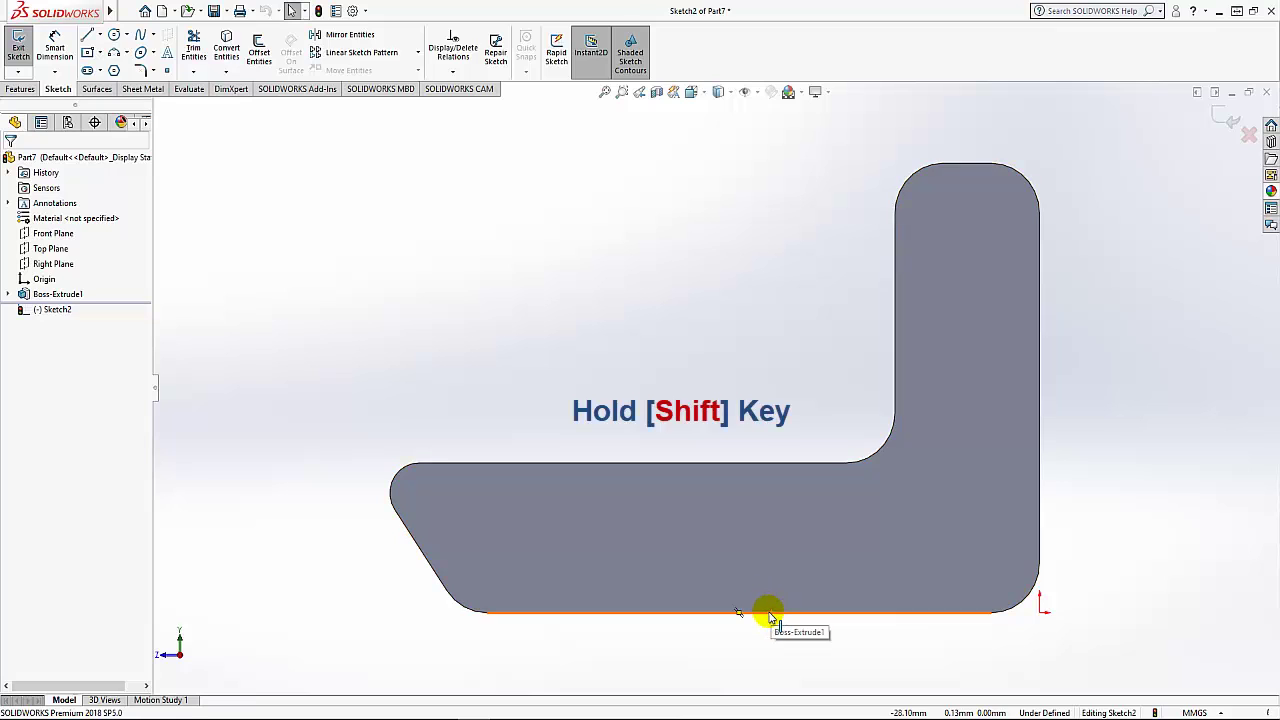
{"action": "left_click", "coordinate": [748, 614]}
{"action": "left_click", "coordinate": [468, 612]}
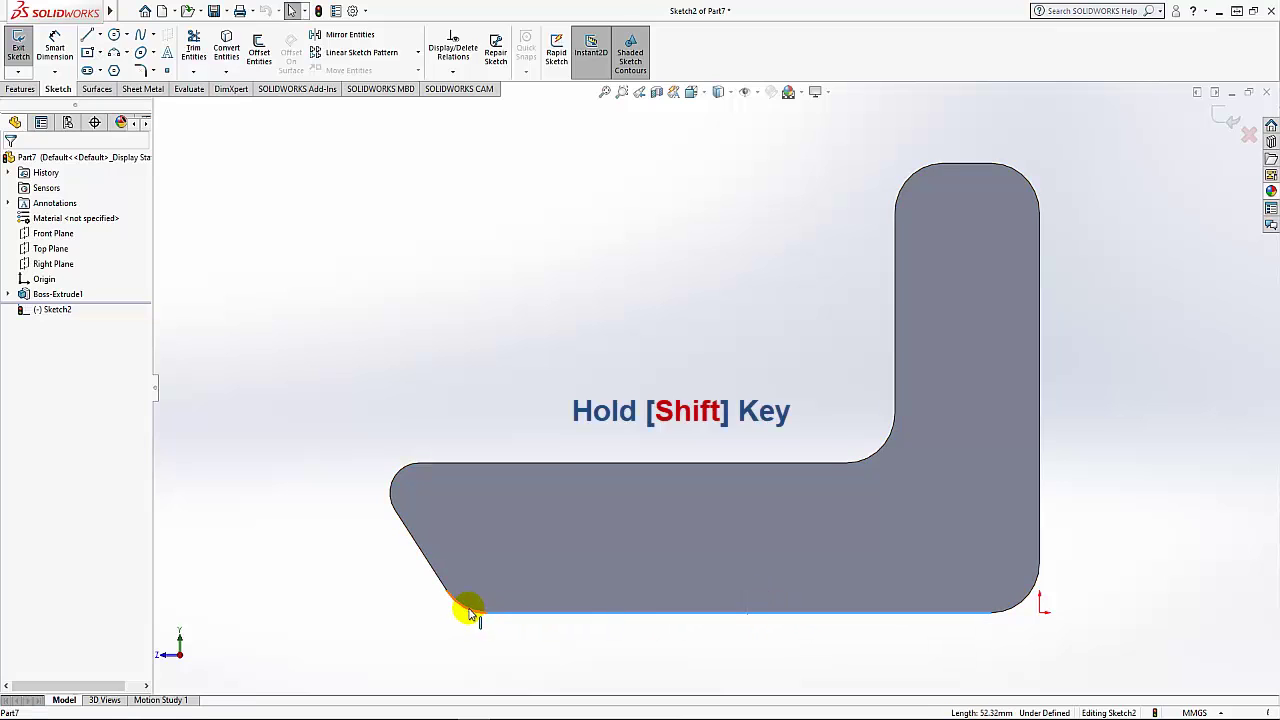
{"action": "left_click", "coordinate": [432, 566], "text": "shift"}
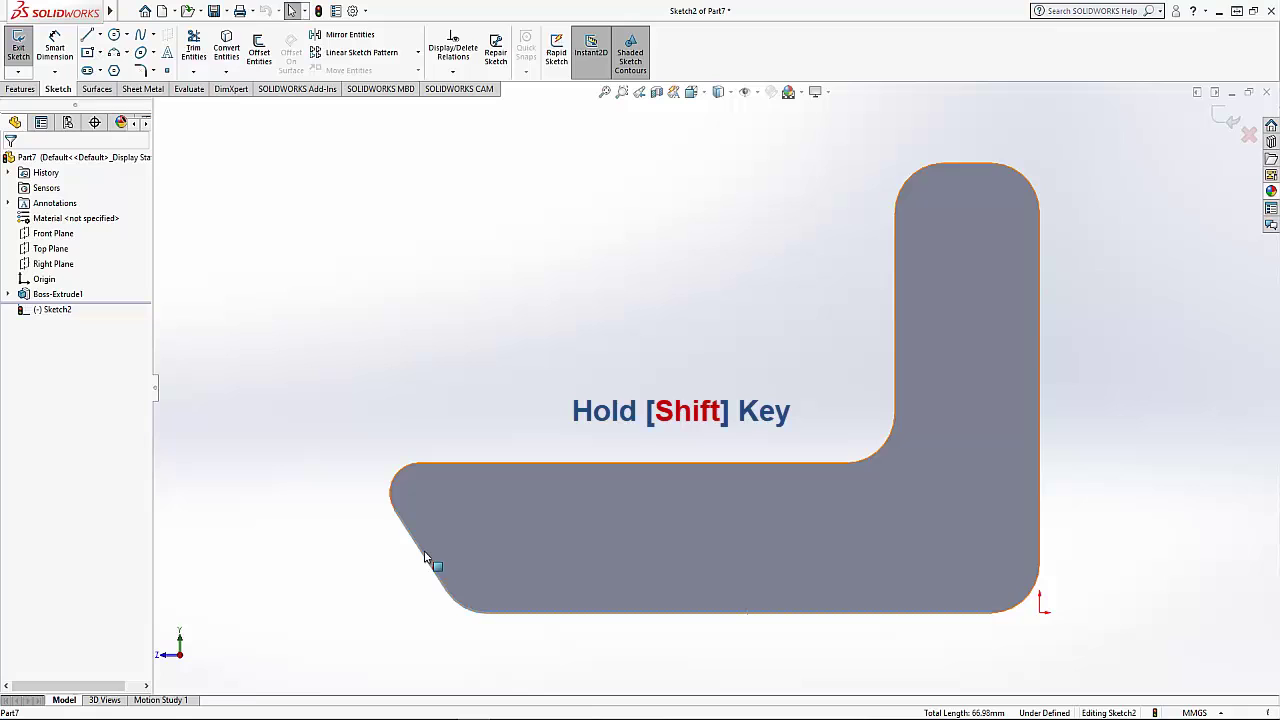
{"action": "left_click", "coordinate": [392, 487], "text": "shift"}
{"action": "left_click", "coordinate": [465, 462], "text": "shift"}
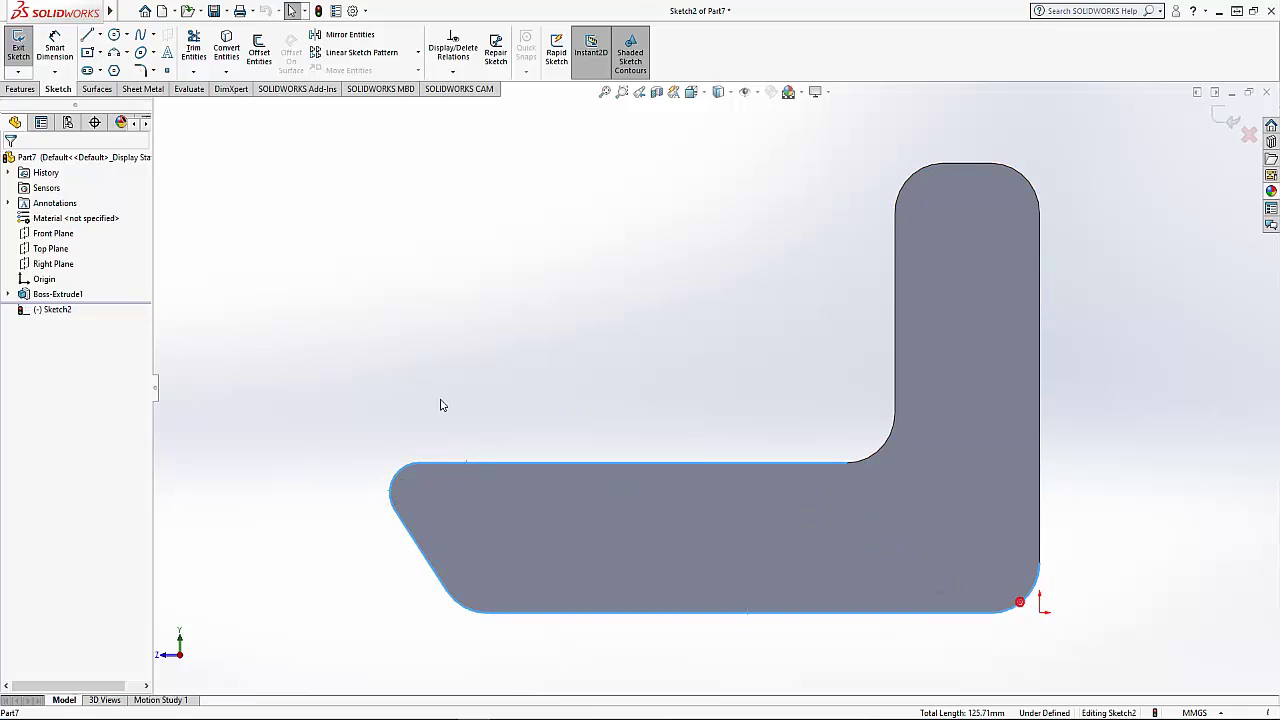
{"action": "left_click", "coordinate": [226, 50]}
{"action": "left_click", "coordinate": [294, 119]}
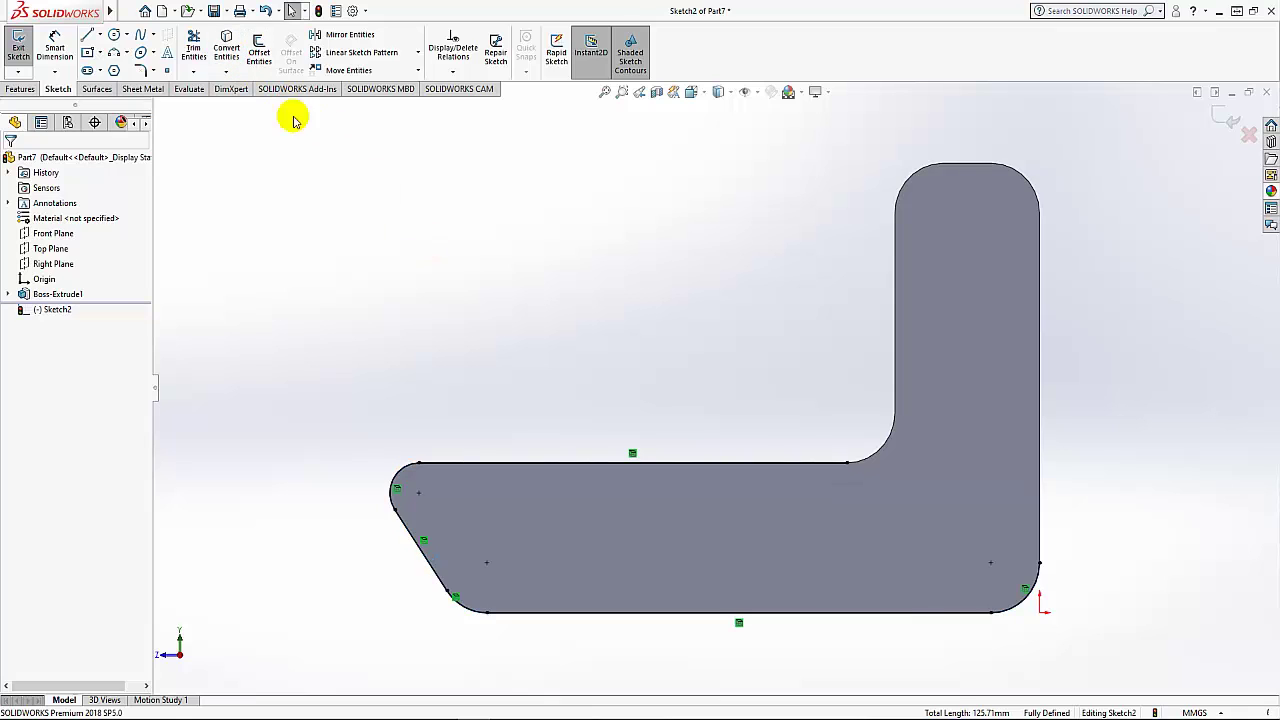
Draw a vertical line from the arm's top-right corner down the right edge to close the outline
{"action": "left_click", "coordinate": [88, 38]}
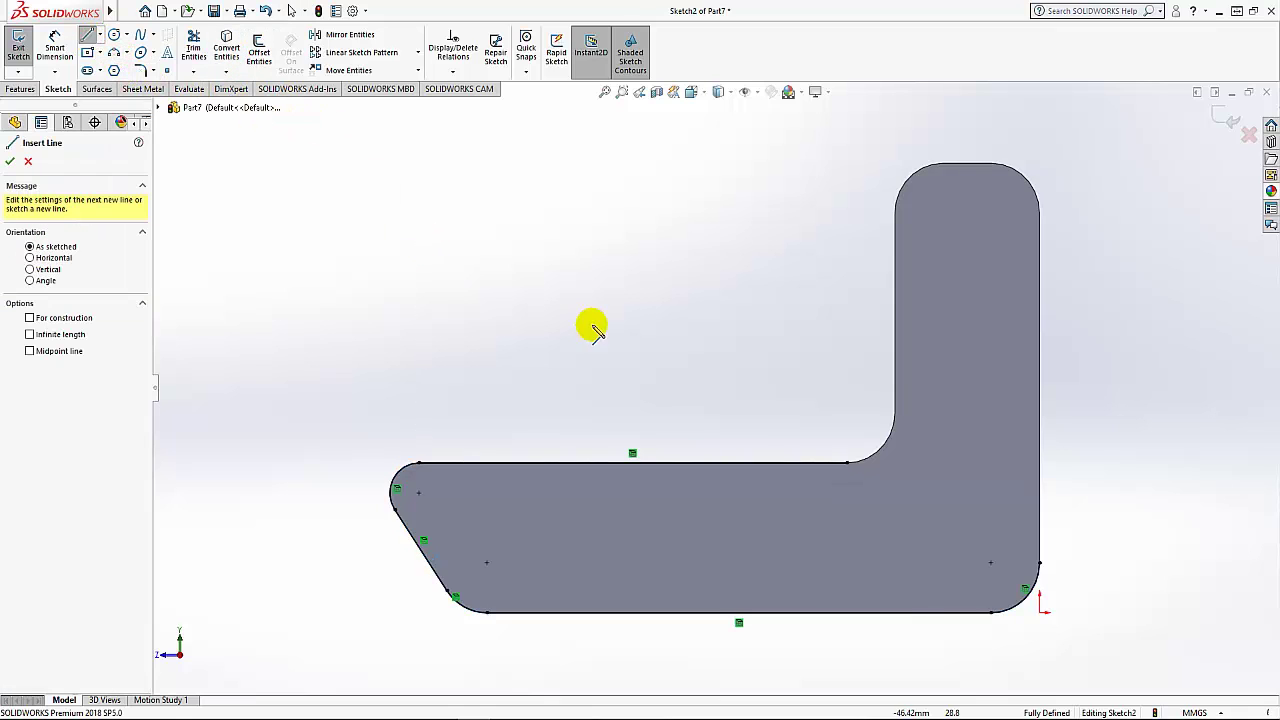
{"action": "left_click", "coordinate": [848, 463]}
{"action": "mouse_move", "coordinate": [904, 462]}
{"action": "left_mouse_down"}
{"action": "mouse_move", "coordinate": [1040, 463]}
{"action": "mouse_move", "coordinate": [1041, 566]}
{"action": "left_mouse_up"}
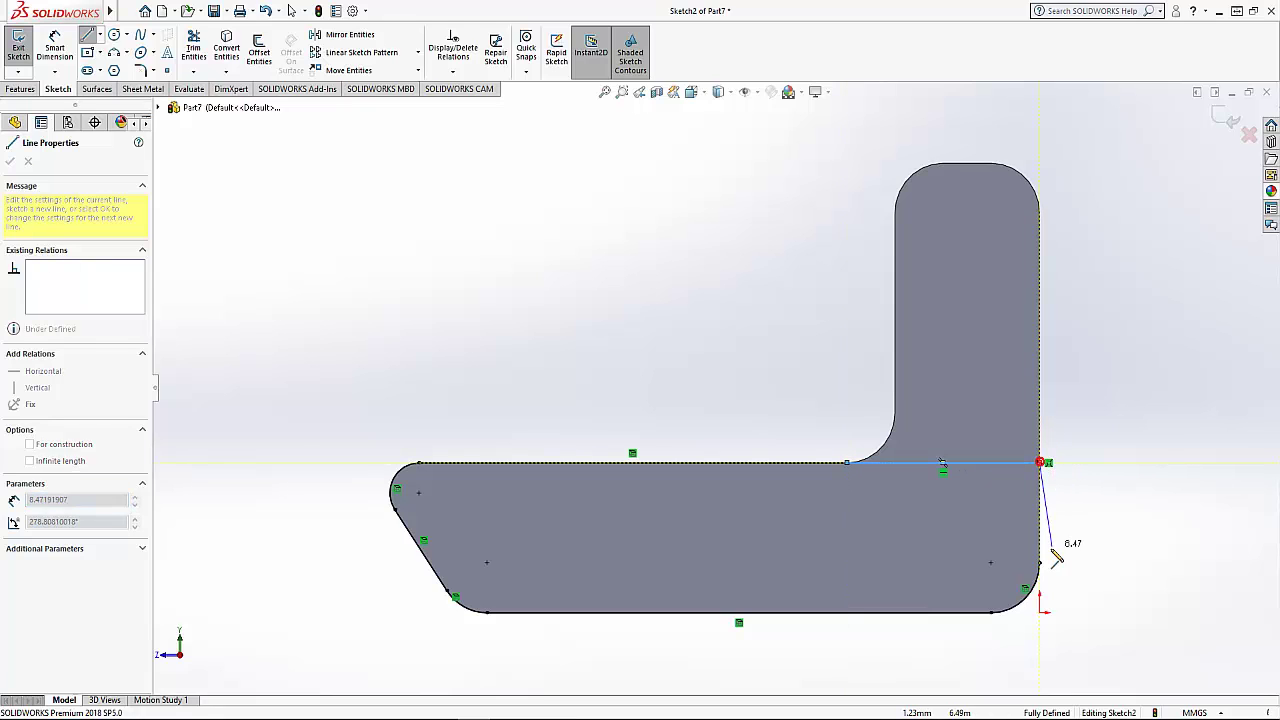
{"action": "left_click", "coordinate": [1040, 566]}
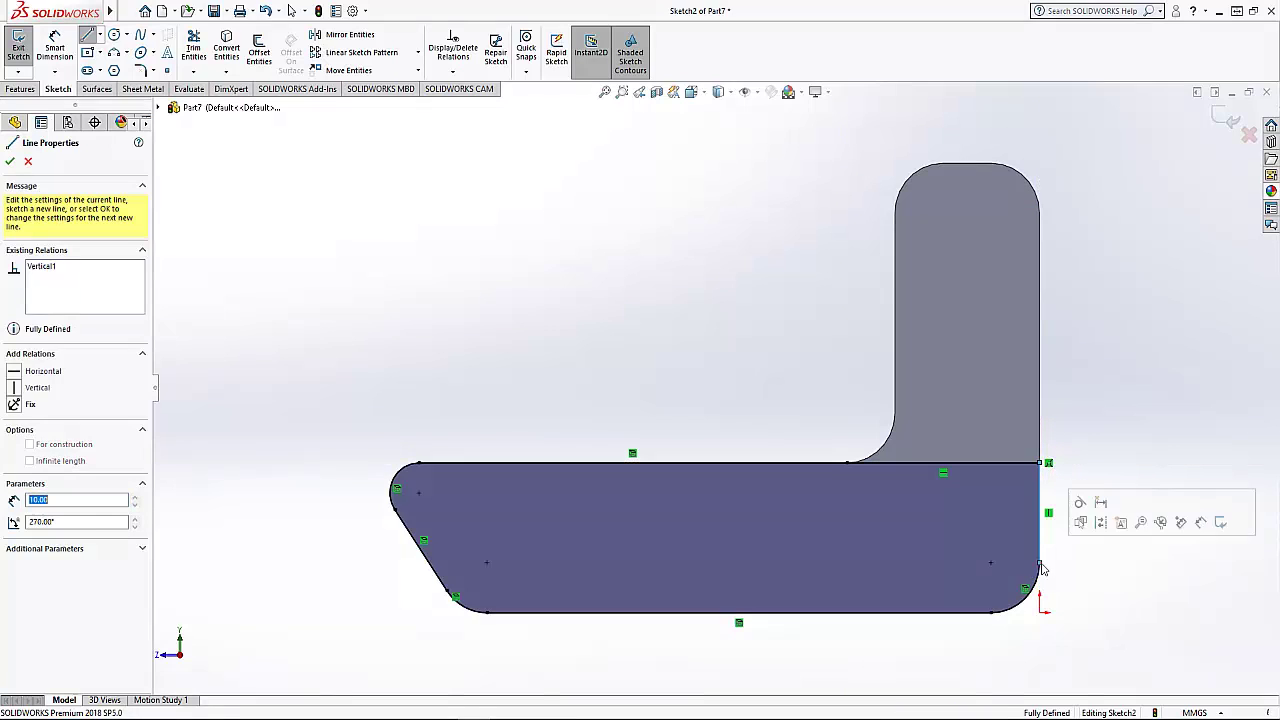
{"action": "right_click", "coordinate": [1137, 391]}
{"action": "left_click", "coordinate": [1135, 398]}
{"action": "left_click", "coordinate": [132, 117]}
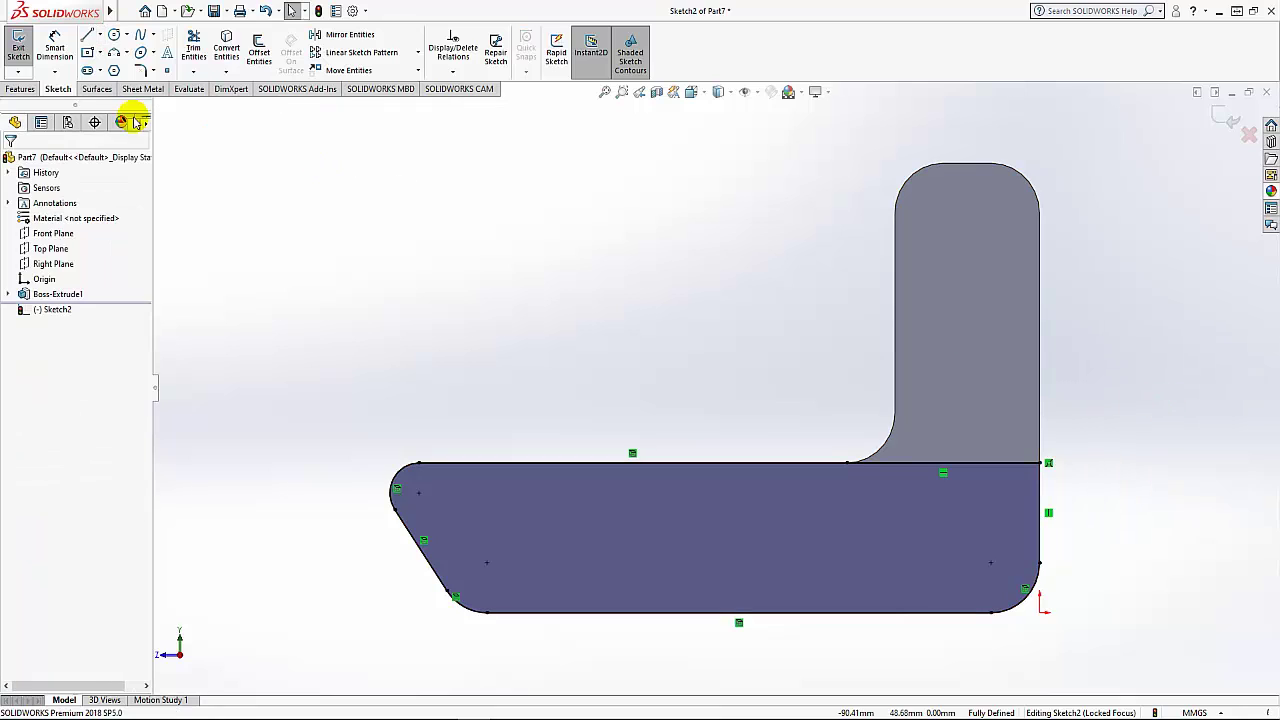
{"action": "left_click", "coordinate": [28, 91]}
Extrude the closed arm region 2 mm as Boss-Extrude2, merged into the bracket
{"action": "left_click", "coordinate": [24, 50]}
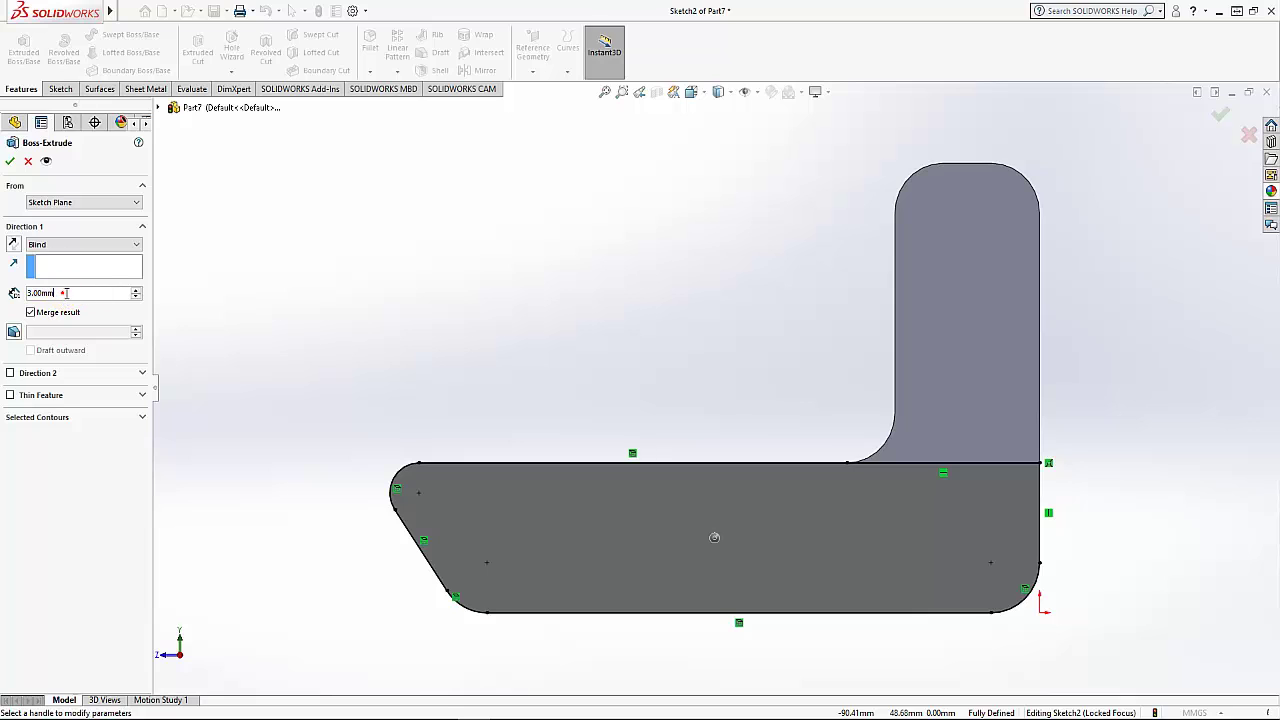
{"action": "type", "text": "2"}
{"action": "key", "text": "Return"}
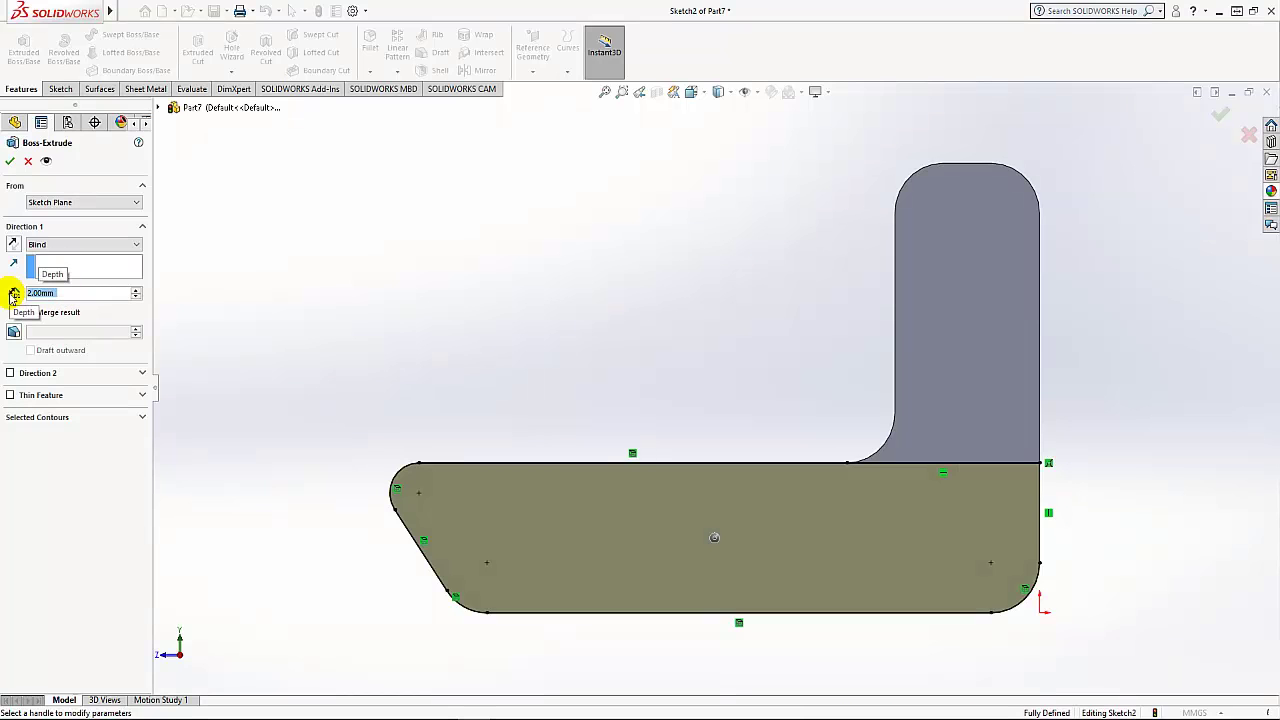
{"action": "left_click", "coordinate": [9, 161]}
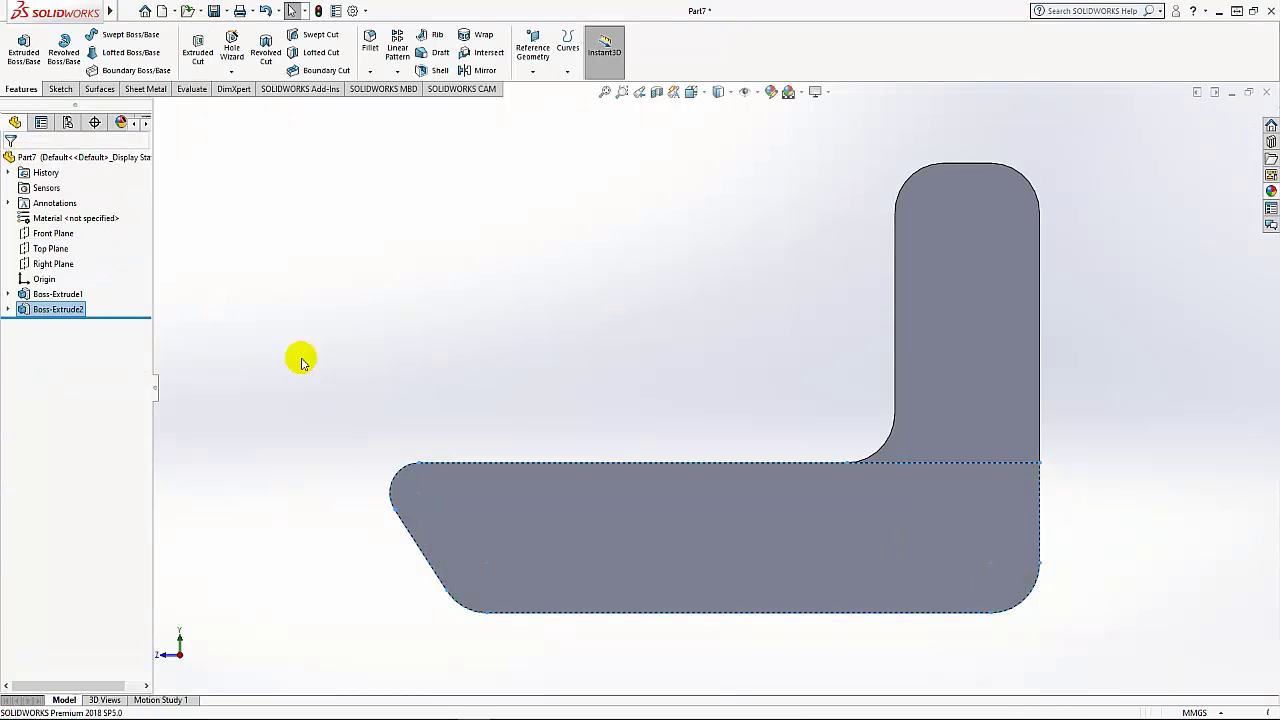
{"action": "middle_click_drag", "start_coordinate": [423, 357], "coordinate": [323, 368]}
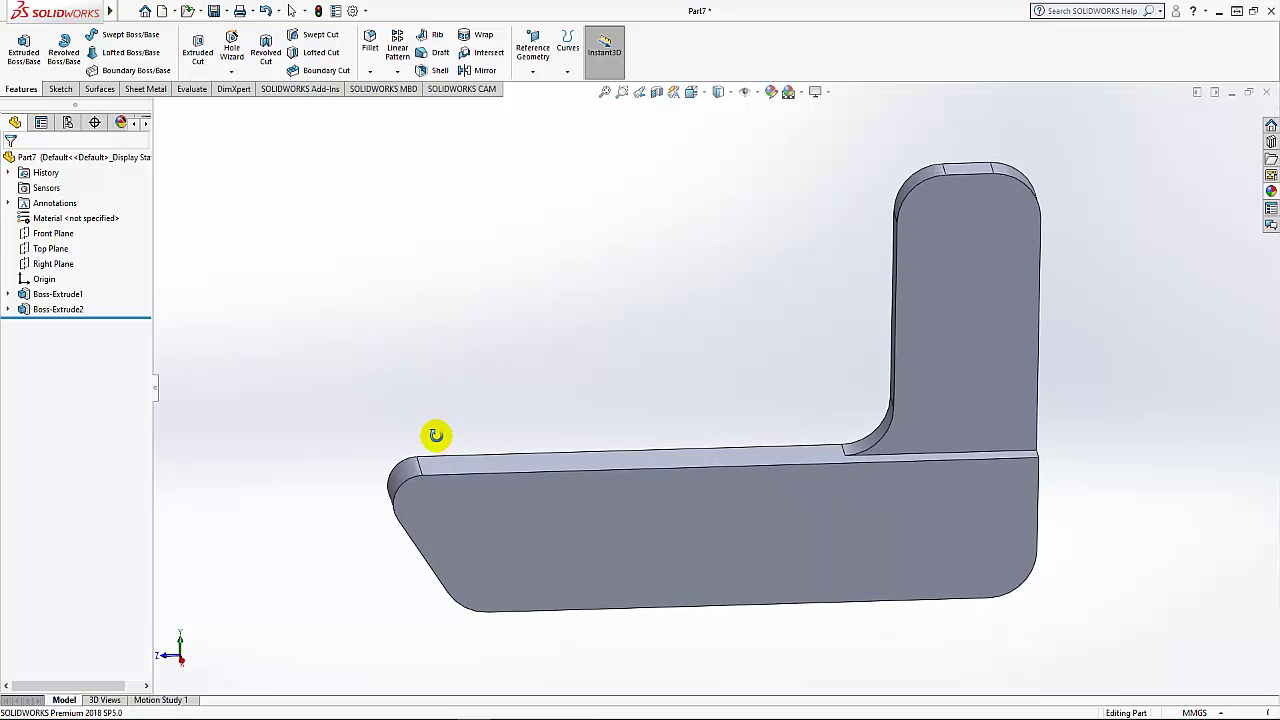
{"action": "left_click", "coordinate": [50, 264]}
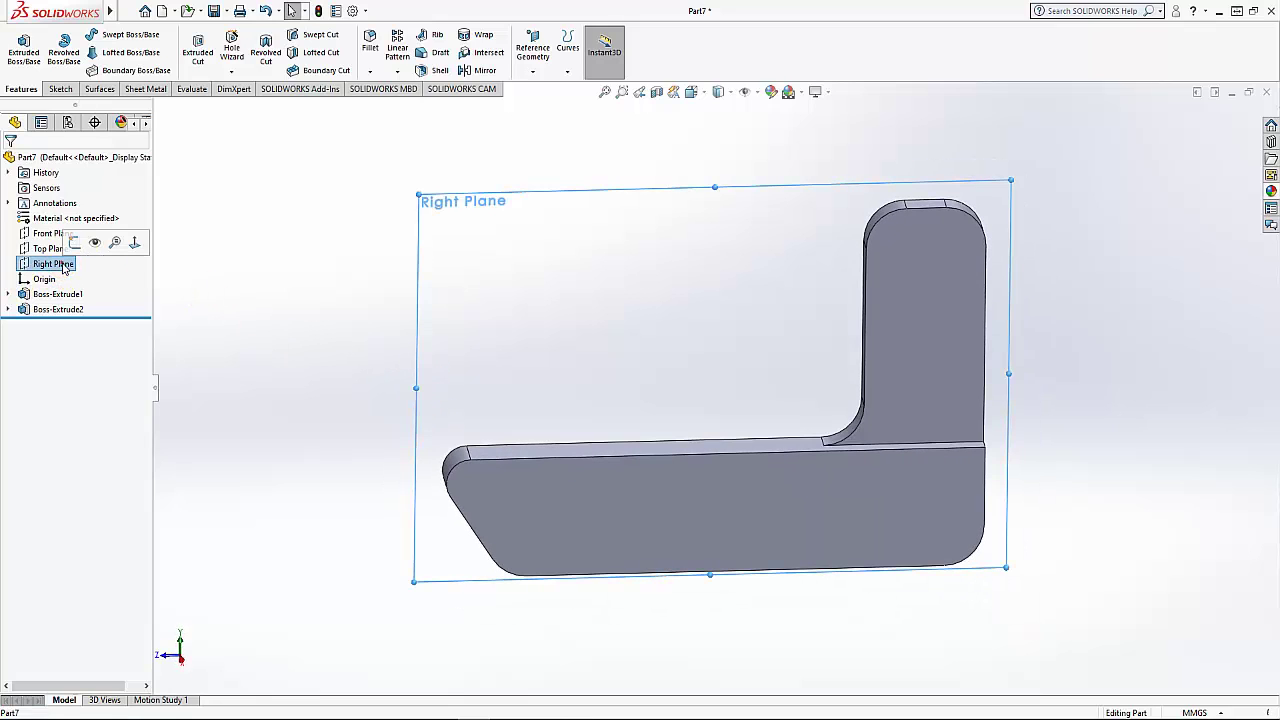
Sketch on the Right Plane, viewed Normal To, and convert the bracket's outer top, right and bottom edges
{"action": "left_click", "coordinate": [75, 243]}
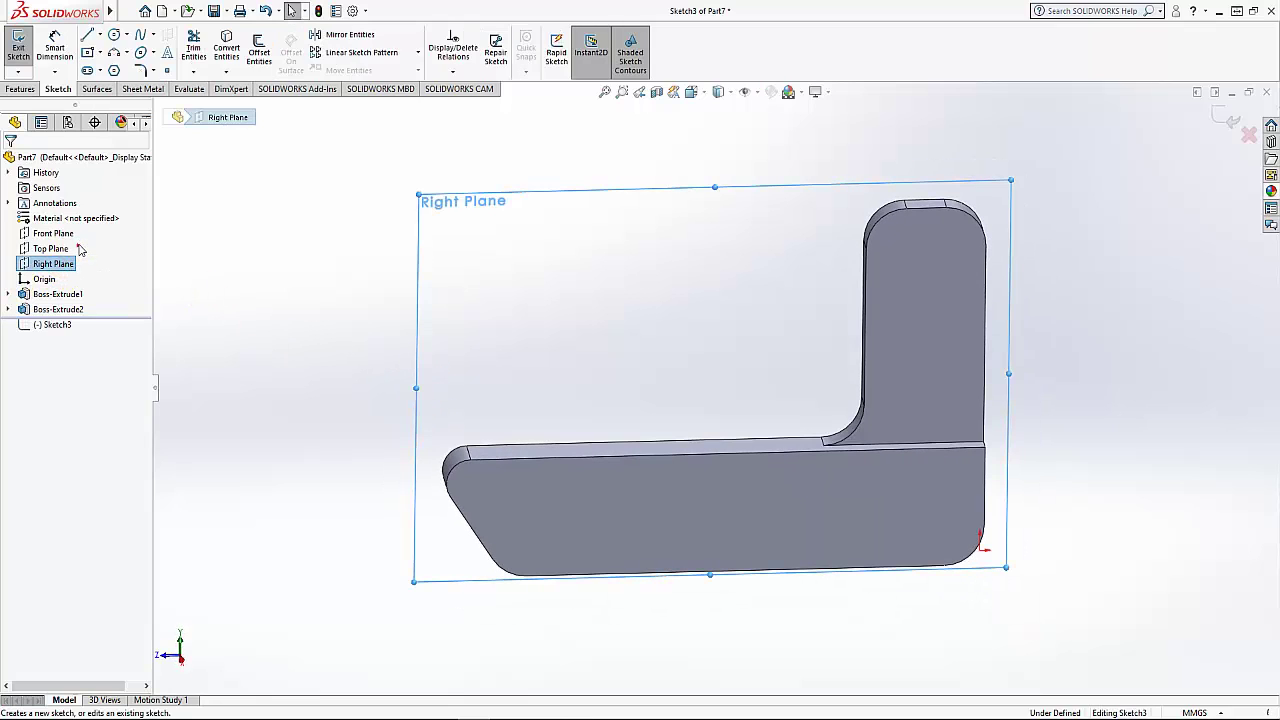
{"action": "left_click", "coordinate": [703, 94]}
{"action": "left_click", "coordinate": [766, 172]}
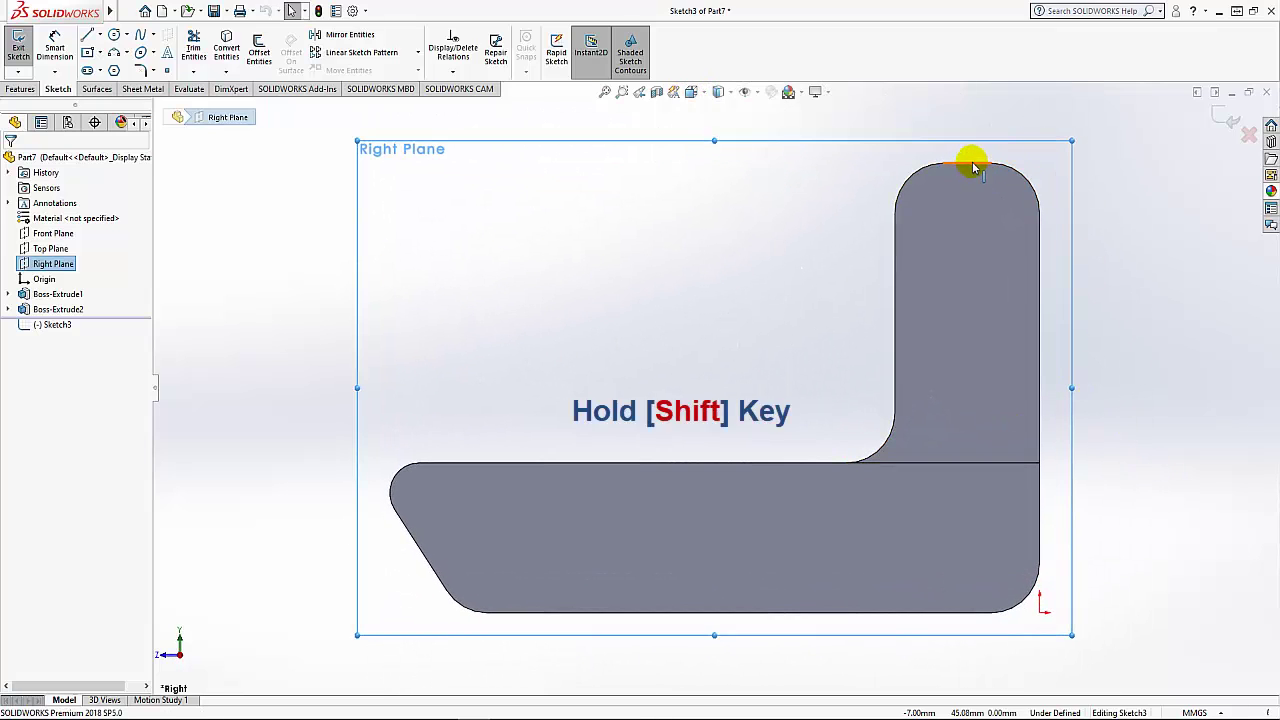
{"action": "left_click", "coordinate": [985, 166]}
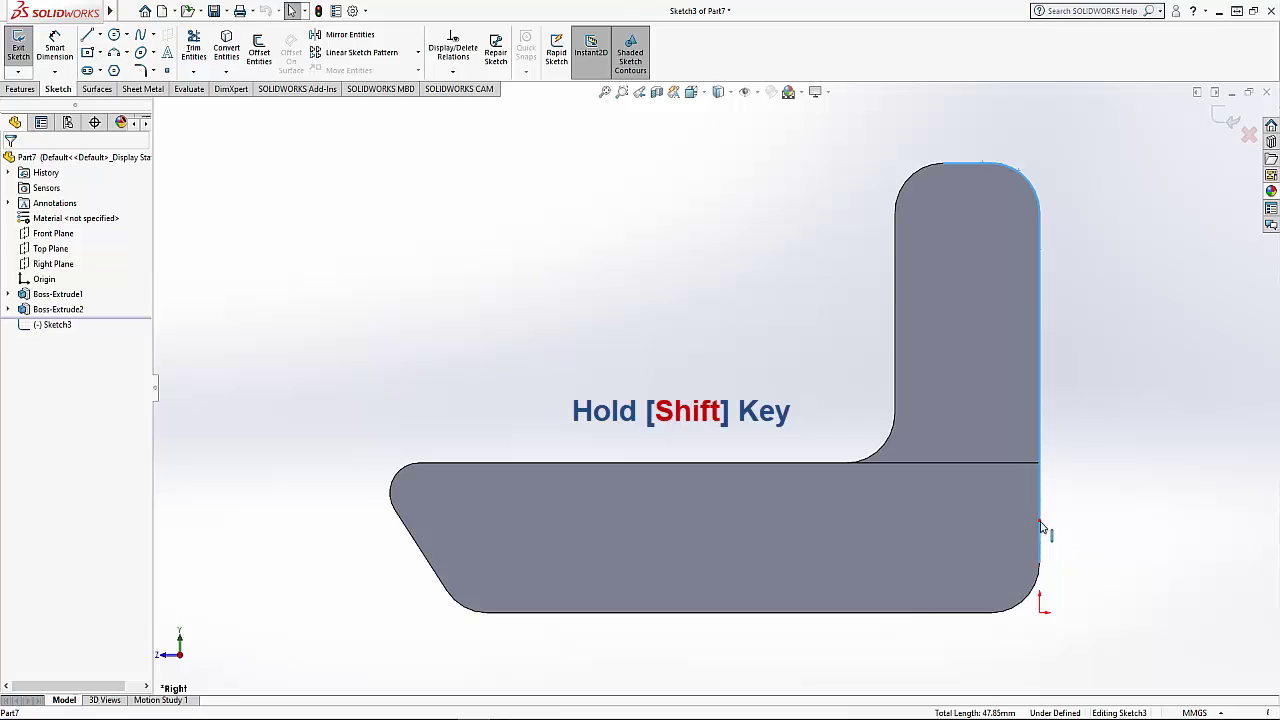
{"action": "left_click", "coordinate": [1037, 583], "text": "shift"}
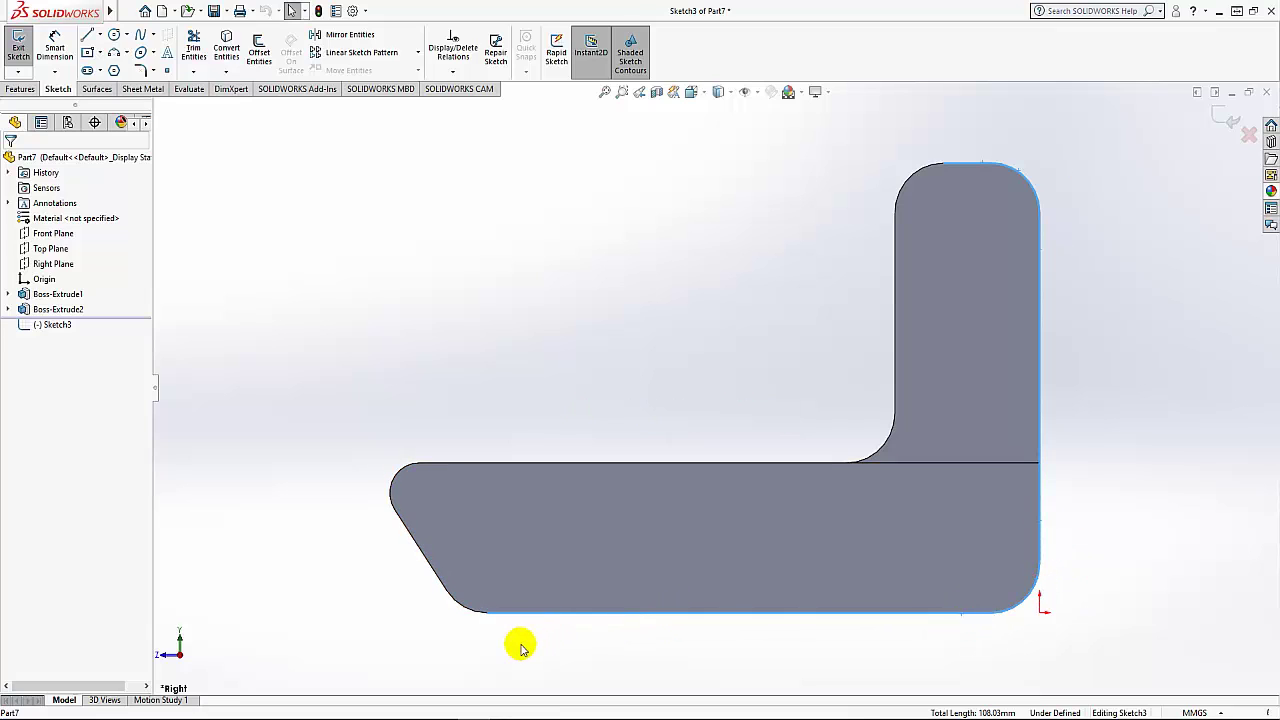
{"action": "left_click", "coordinate": [227, 50]}
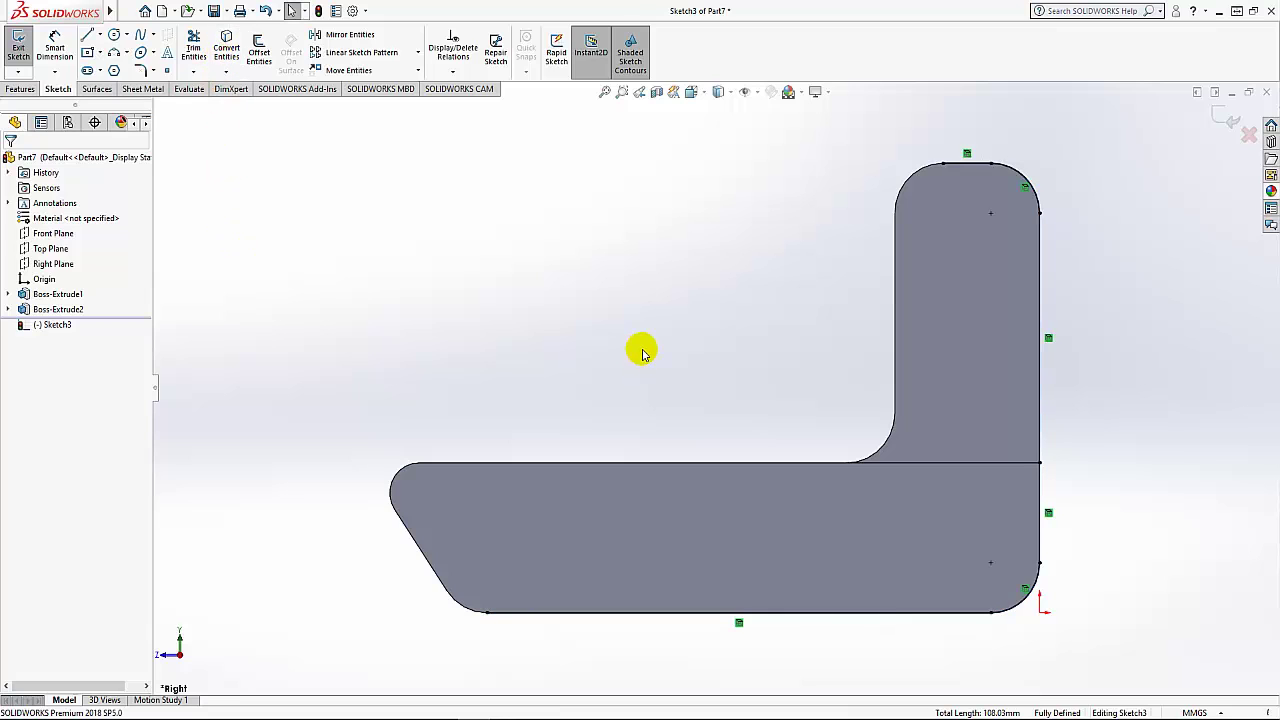
{"action": "left_click", "coordinate": [259, 50]}
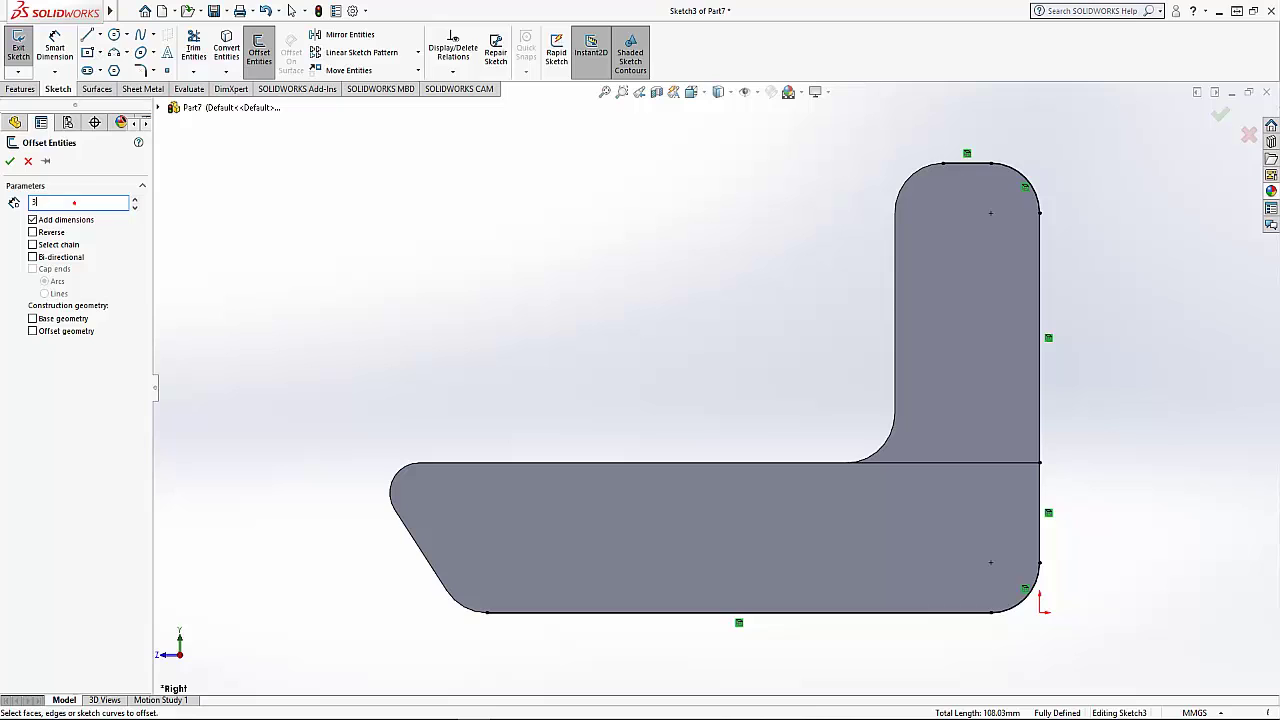
Offset the top edge, right corners and lines, and bottom edge 3 mm inward
{"action": "left_click", "coordinate": [977, 165]}
{"action": "left_click", "coordinate": [1024, 190]}
{"action": "left_click", "coordinate": [1037, 259]}
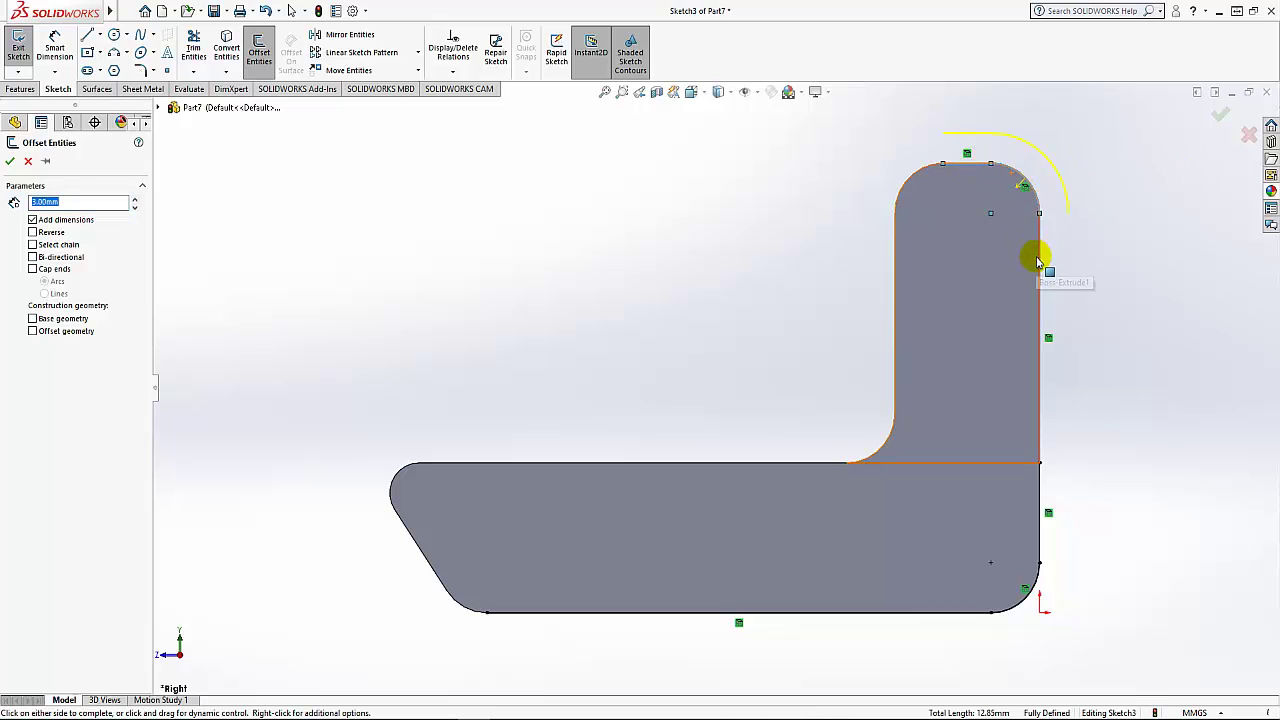
{"action": "left_click", "coordinate": [1040, 495]}
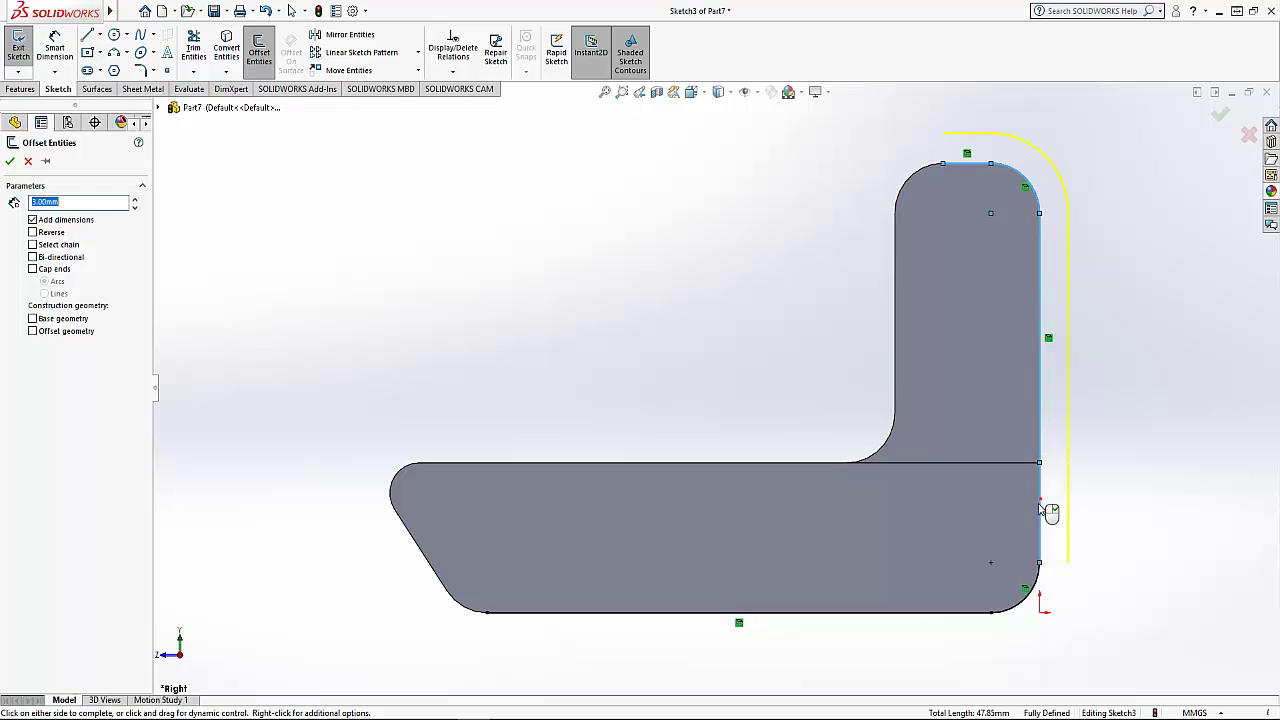
{"action": "left_click", "coordinate": [1020, 607]}
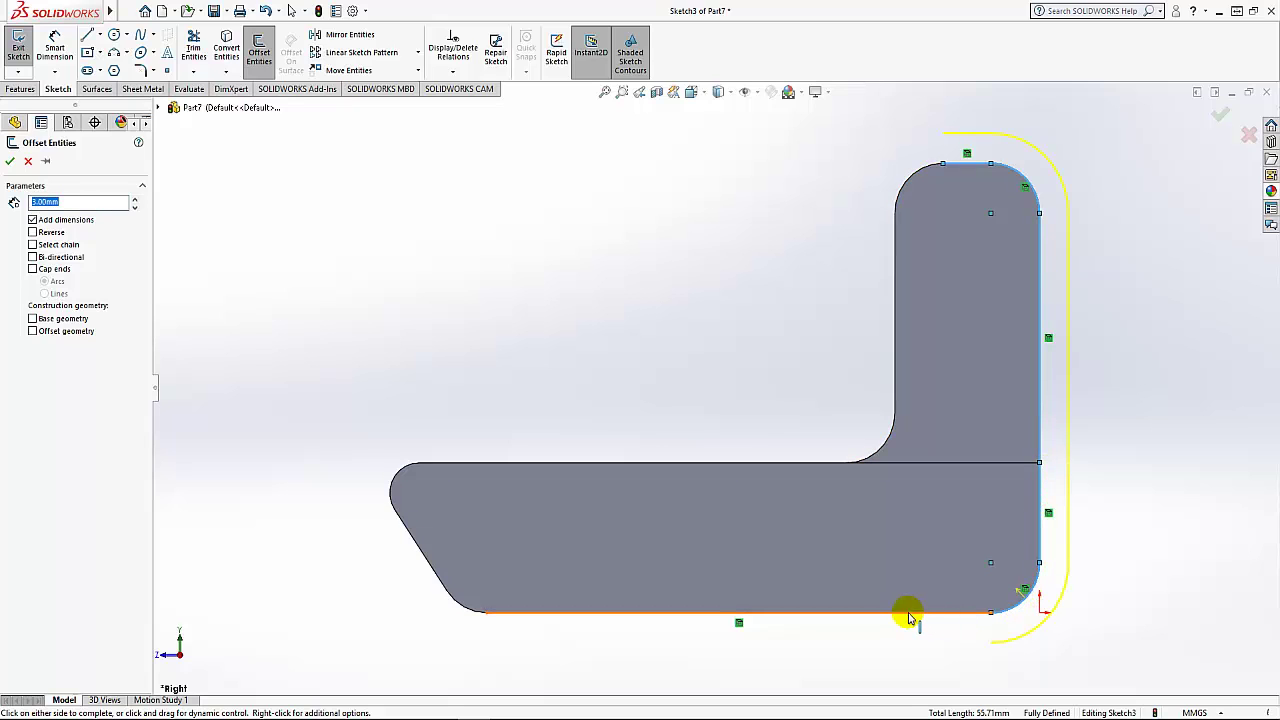
{"action": "left_click", "coordinate": [908, 613]}
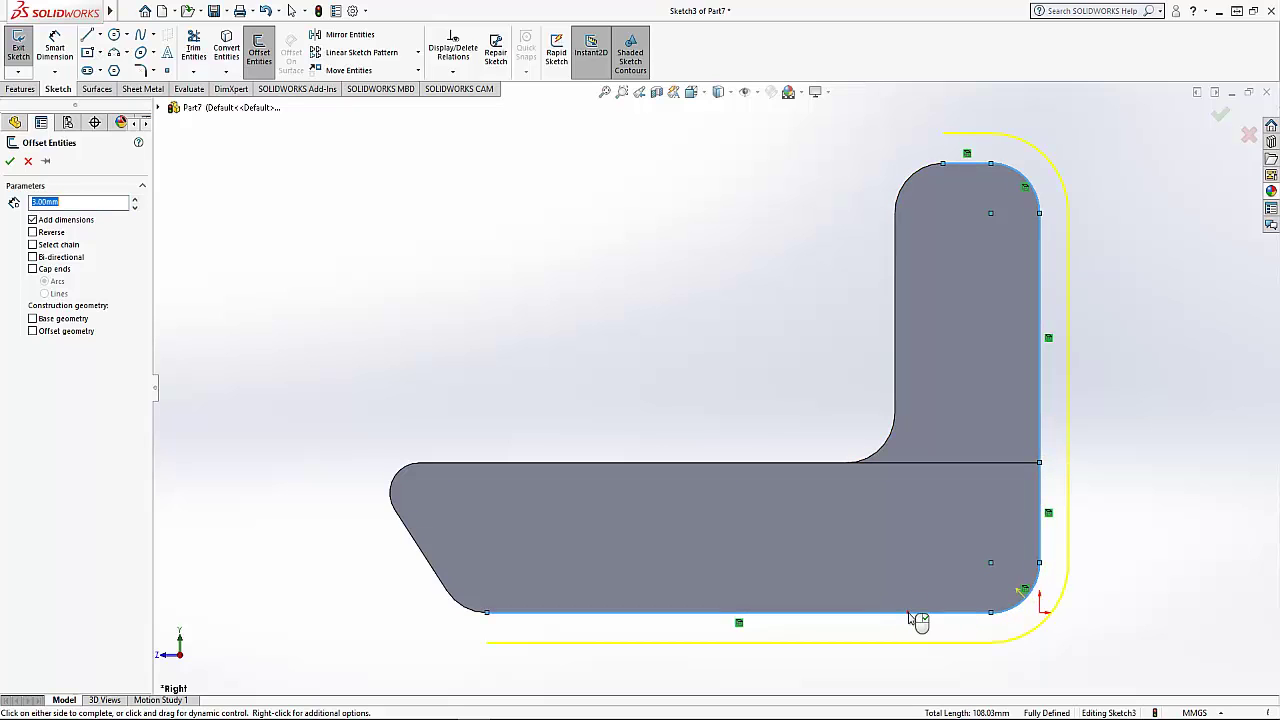
{"action": "left_click", "coordinate": [33, 232]}
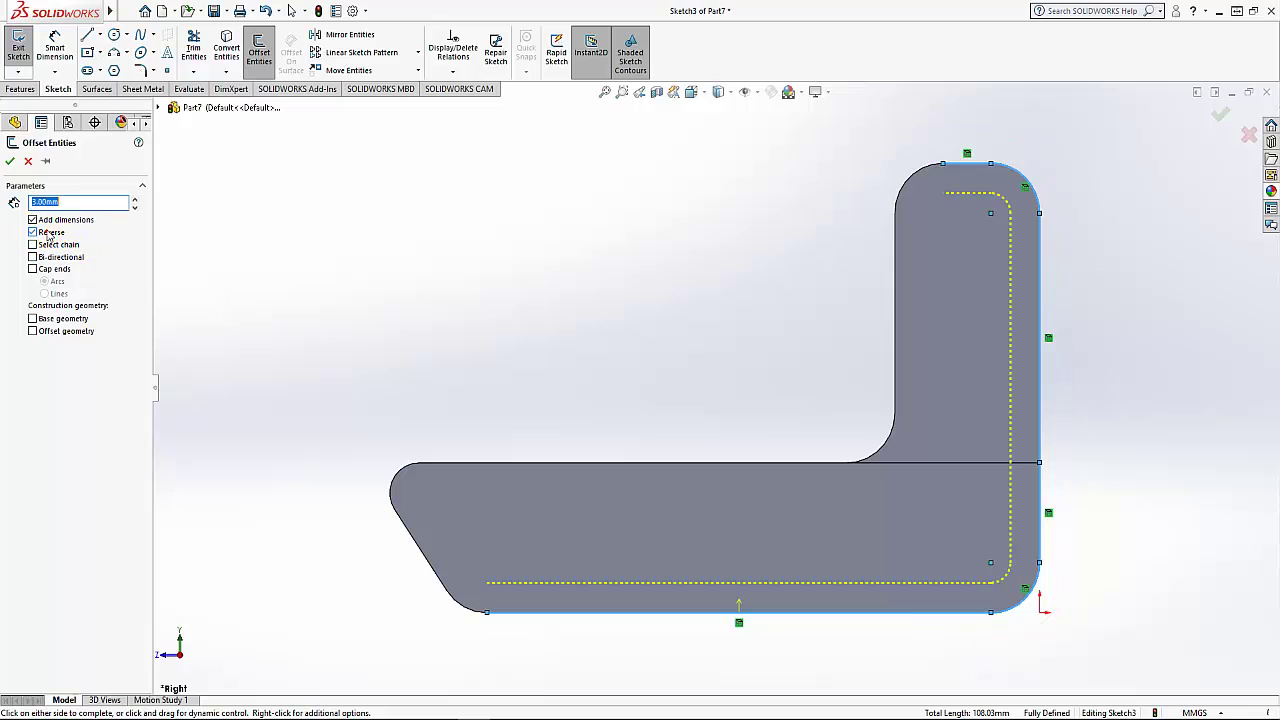
{"action": "left_click", "coordinate": [10, 162]}
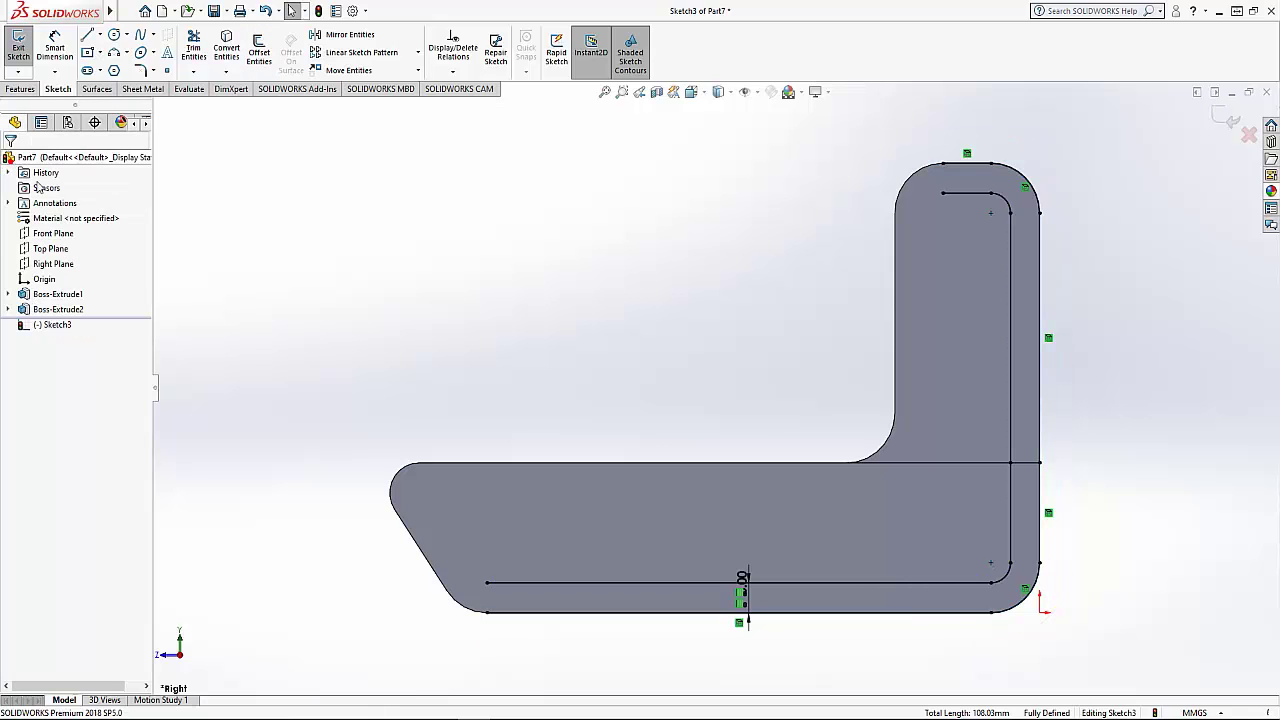
Draw a short closing line from the lower offset line's end to the angled edge
{"action": "left_click", "coordinate": [470, 607]}
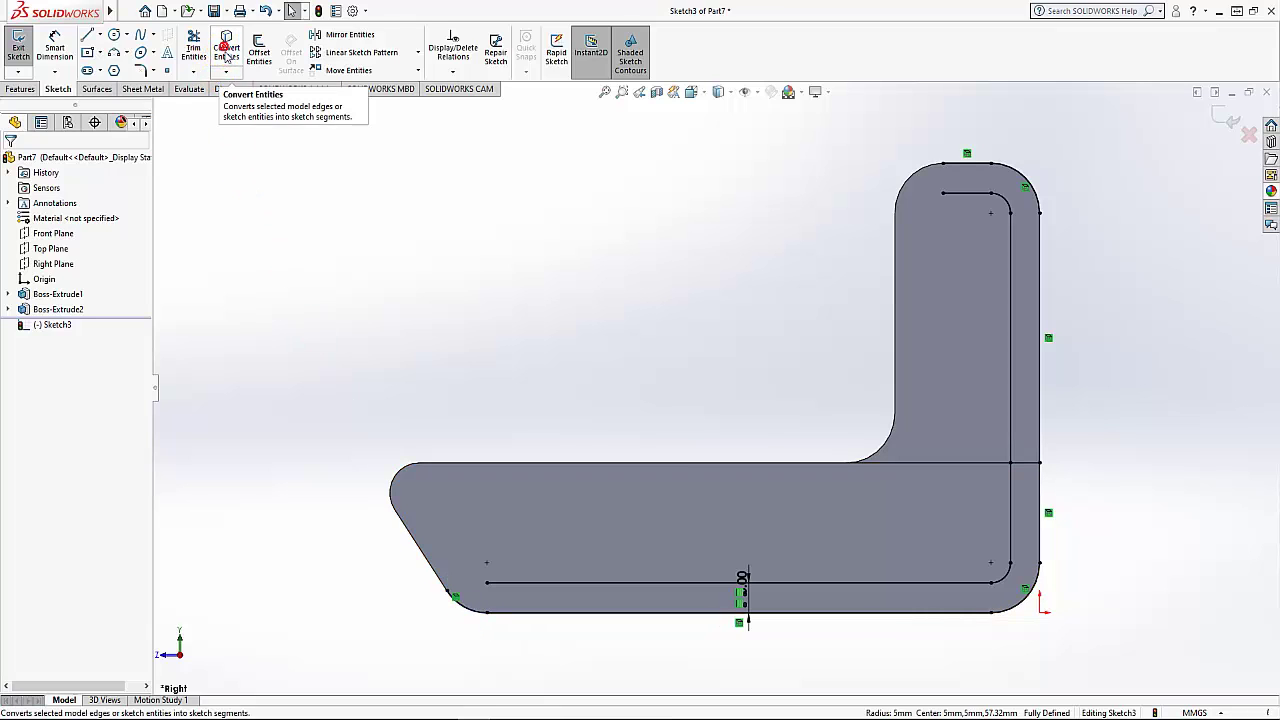
{"action": "left_click", "coordinate": [87, 34]}
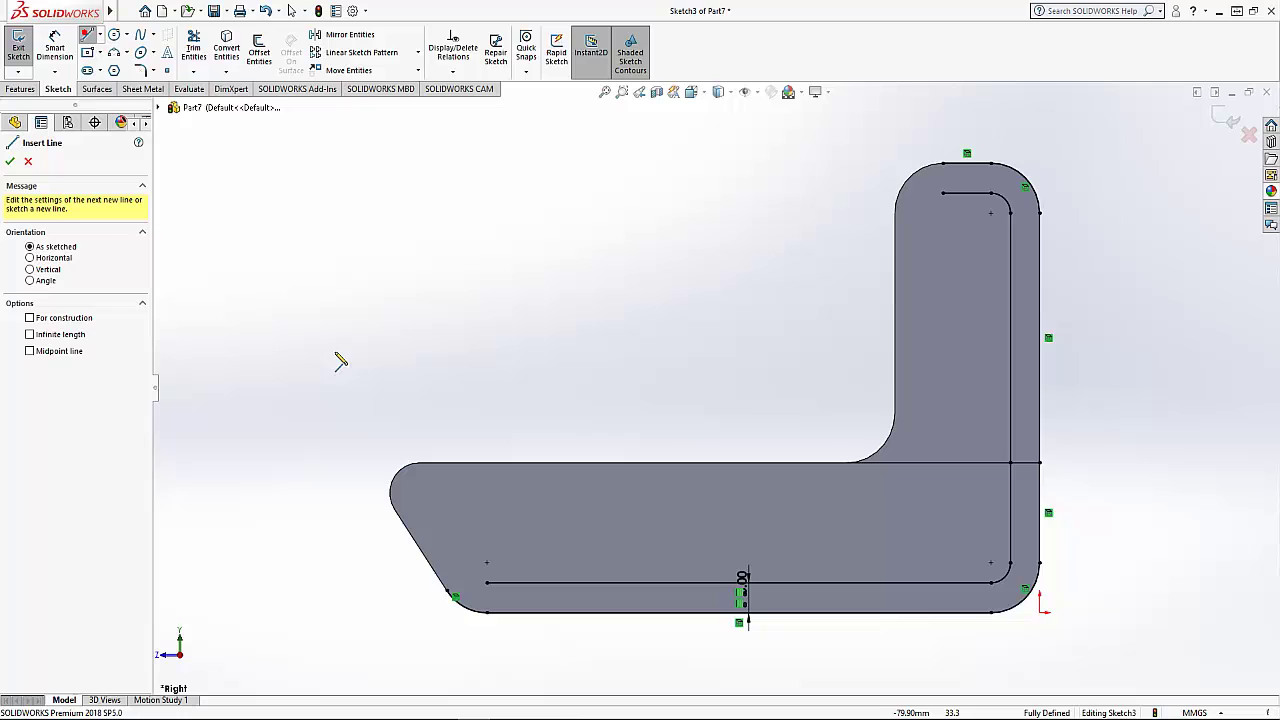
{"action": "left_click", "coordinate": [487, 584]}
{"action": "left_click_drag", "start_coordinate": [487, 584], "coordinate": [442, 583]}
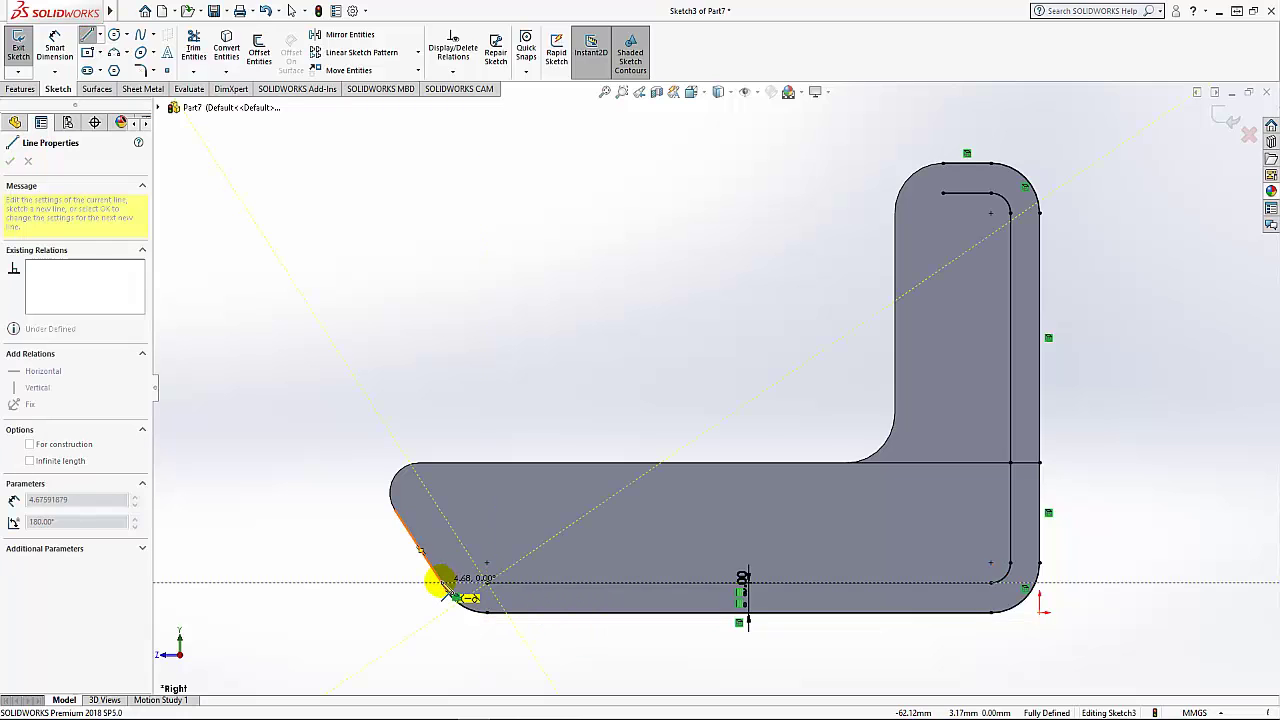
{"action": "left_click", "coordinate": [442, 583]}
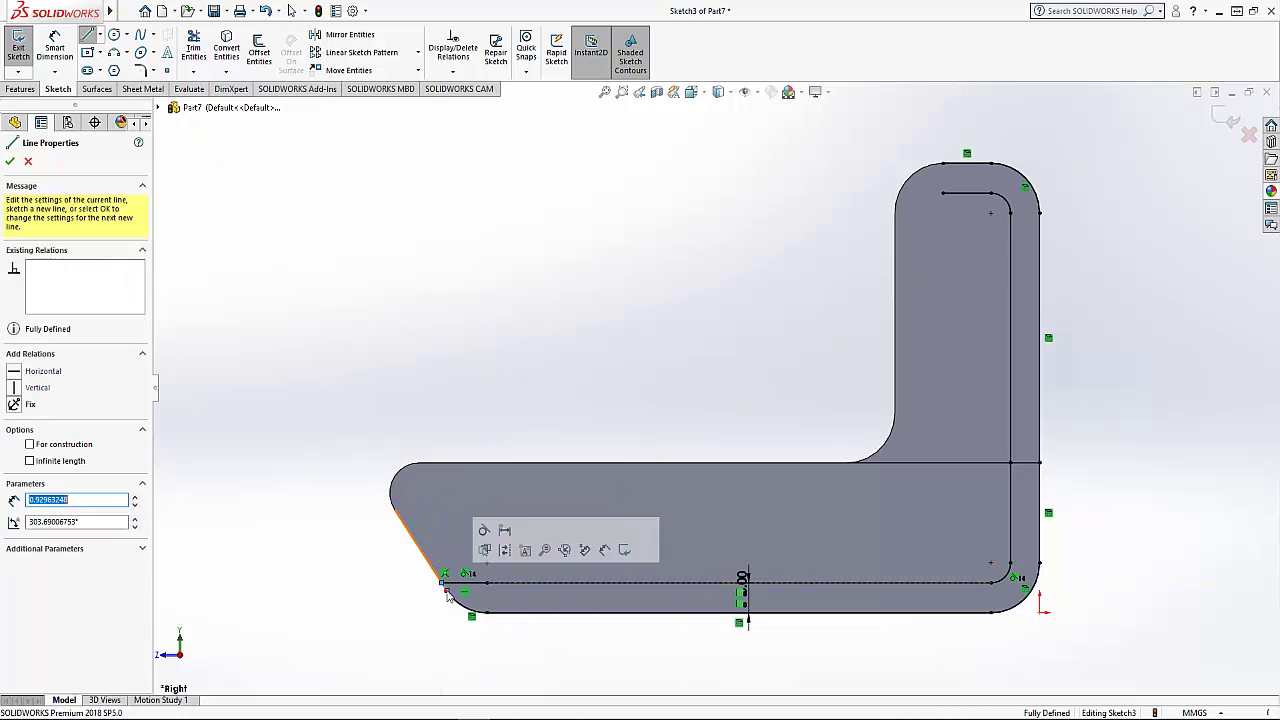
{"action": "right_click", "coordinate": [534, 394]}
{"action": "left_click", "coordinate": [575, 400]}
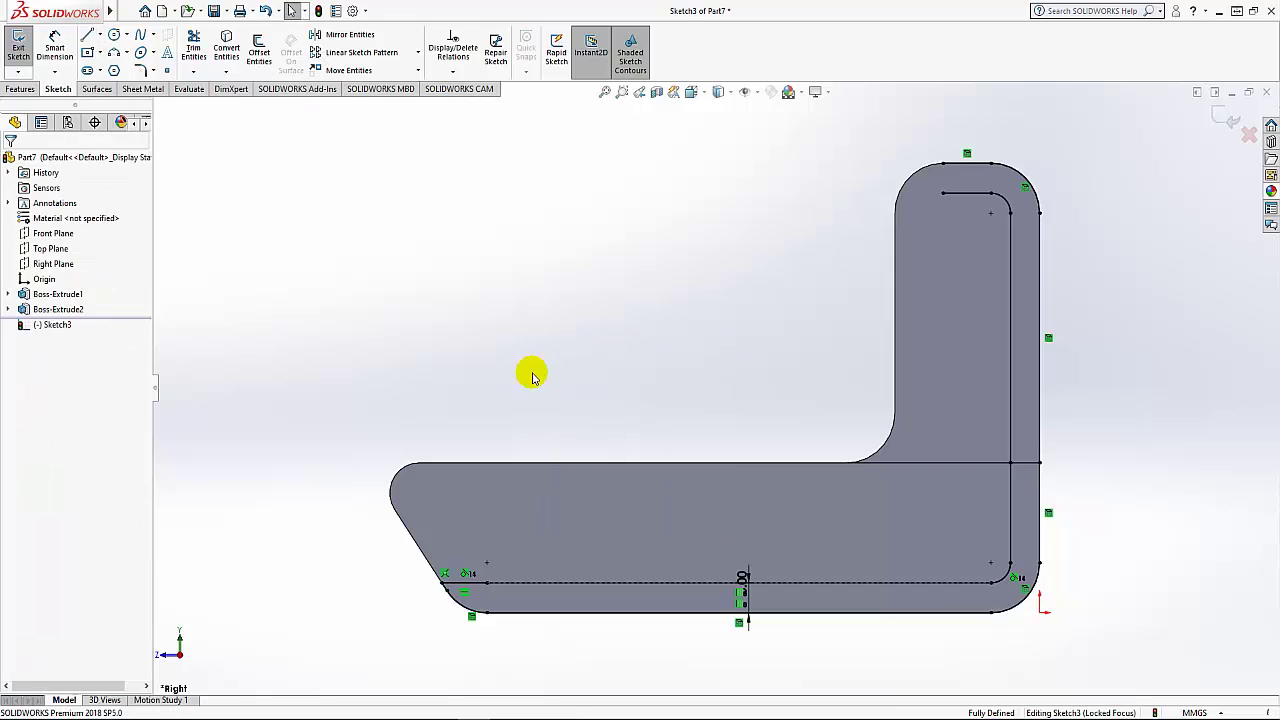
Draw a 3 mm vertical line closing the top end of the offset outline
{"action": "left_click", "coordinate": [88, 36]}
{"action": "left_click_drag", "start_coordinate": [943, 164], "coordinate": [943, 192]}
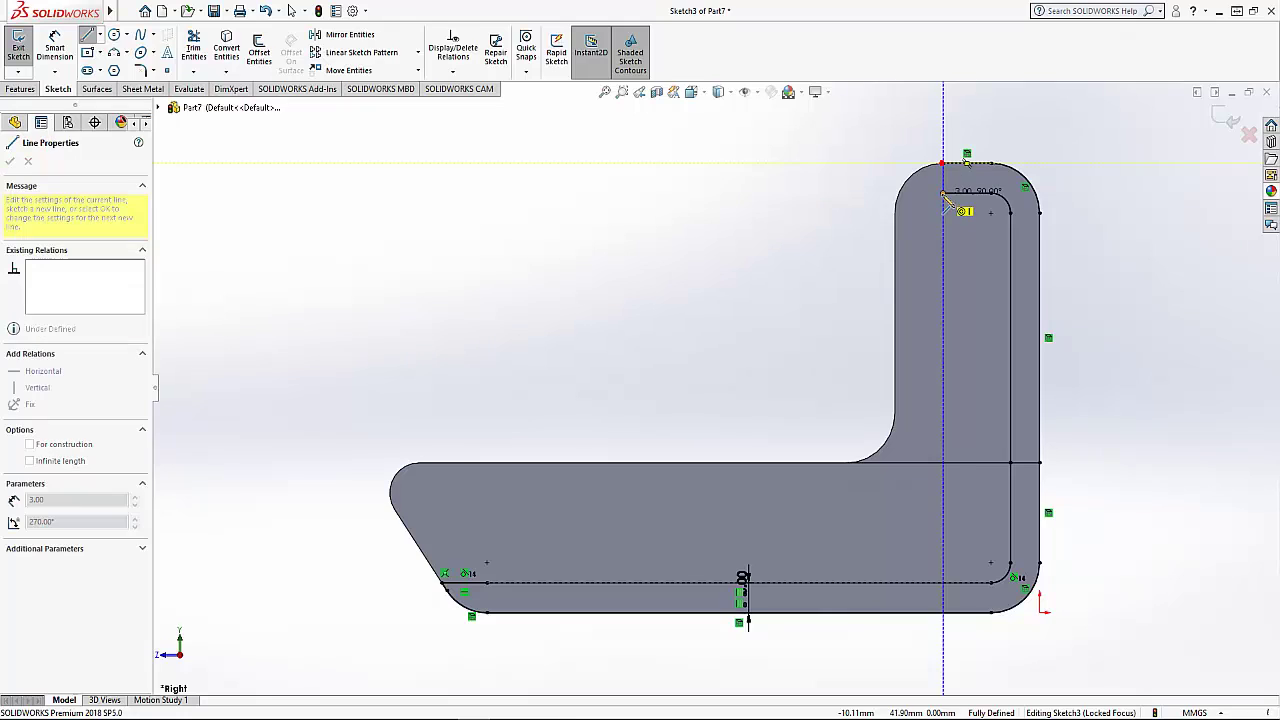
{"action": "right_click", "coordinate": [763, 186]}
{"action": "left_click", "coordinate": [790, 192]}
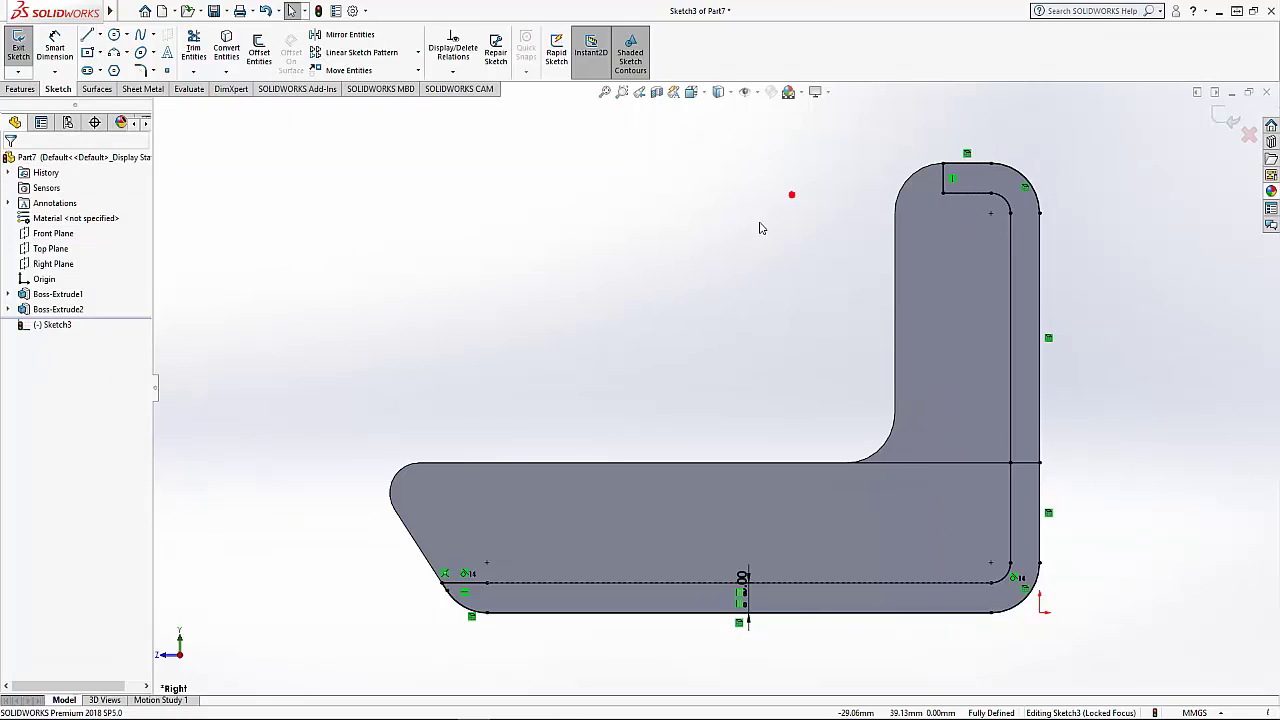
Extrude Sketch3's edge strip 11 mm as Boss-Extrude3 to form the lip wall
{"action": "left_click", "coordinate": [22, 90]}
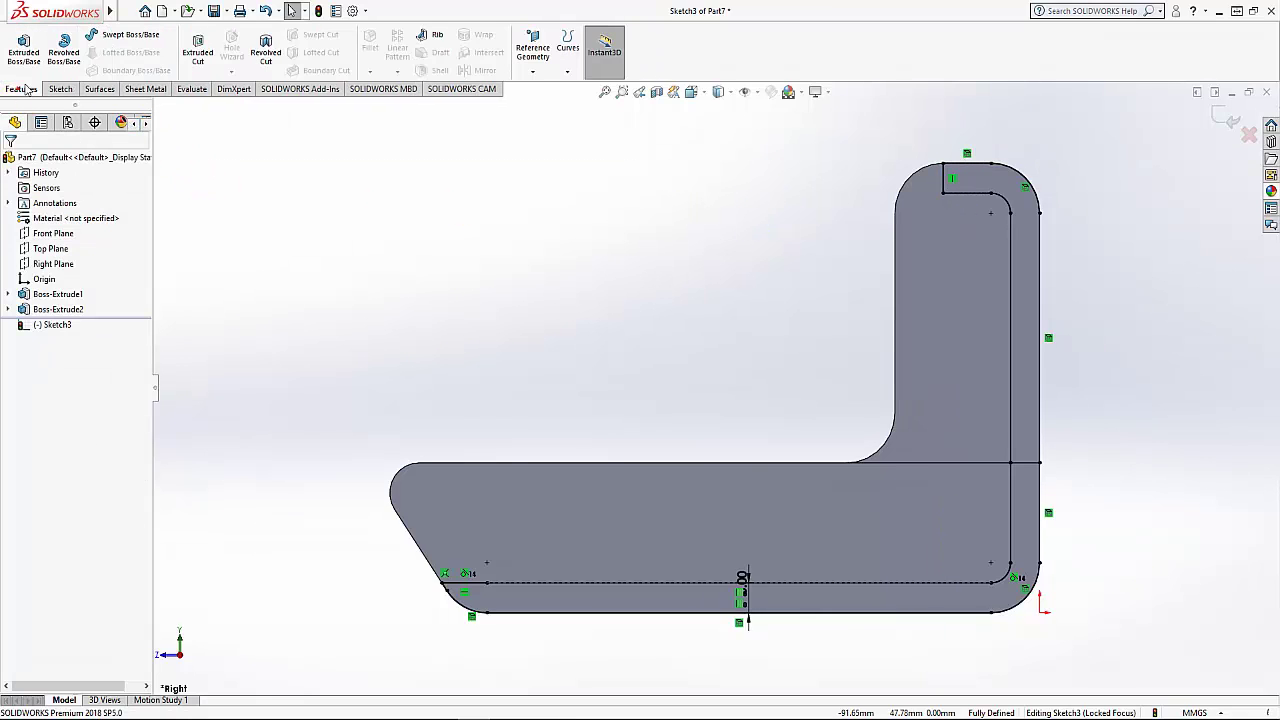
{"action": "left_click", "coordinate": [24, 50]}
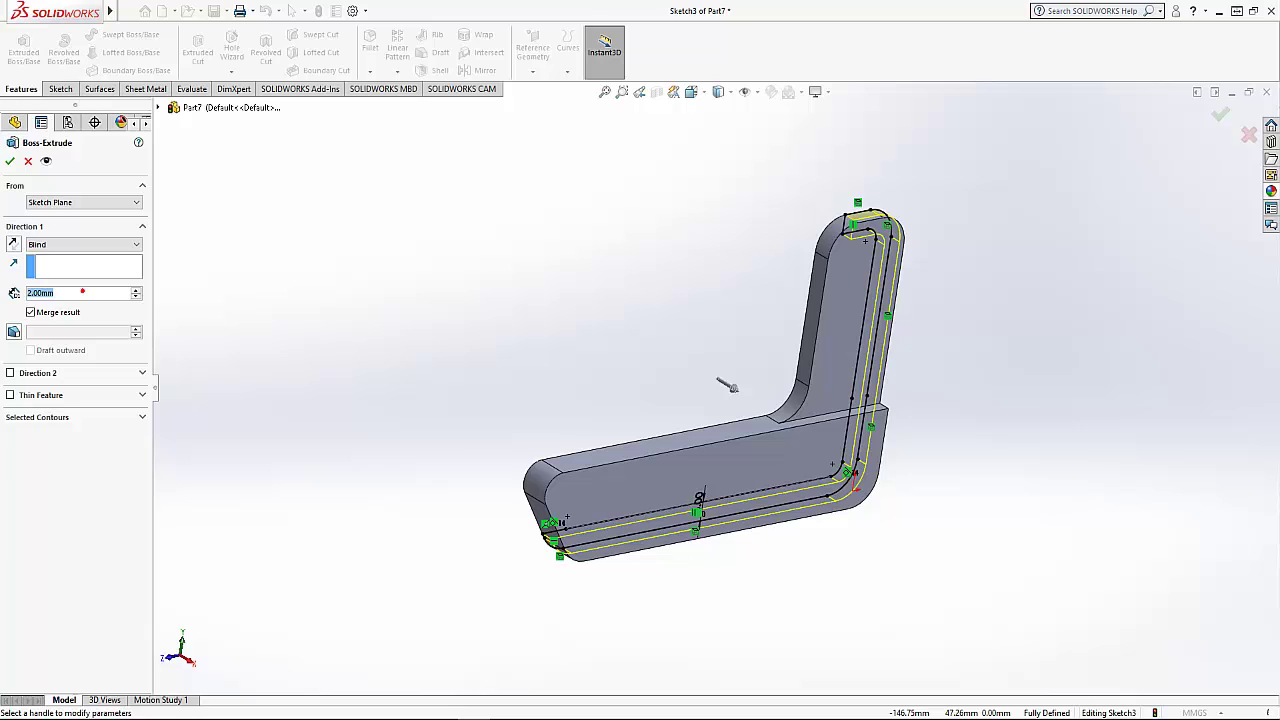
{"action": "type", "text": "11"}
{"action": "key", "text": "Return"}
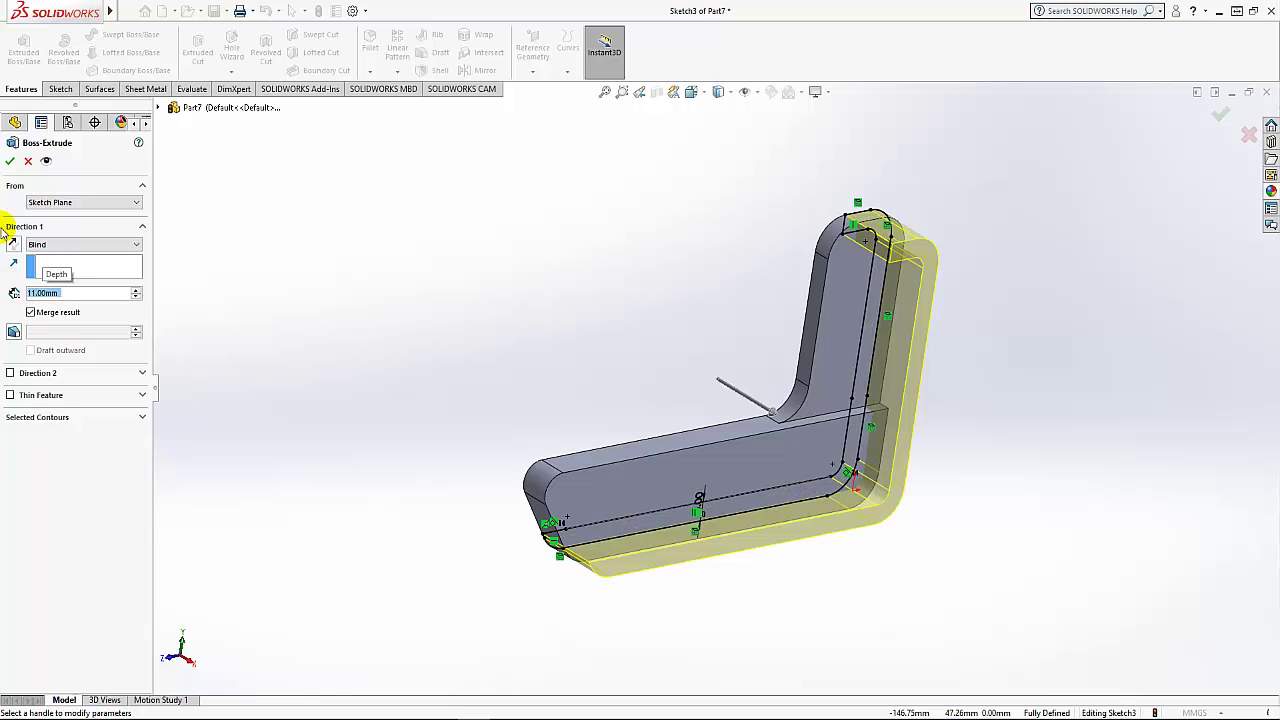
{"action": "key", "text": "Return"}
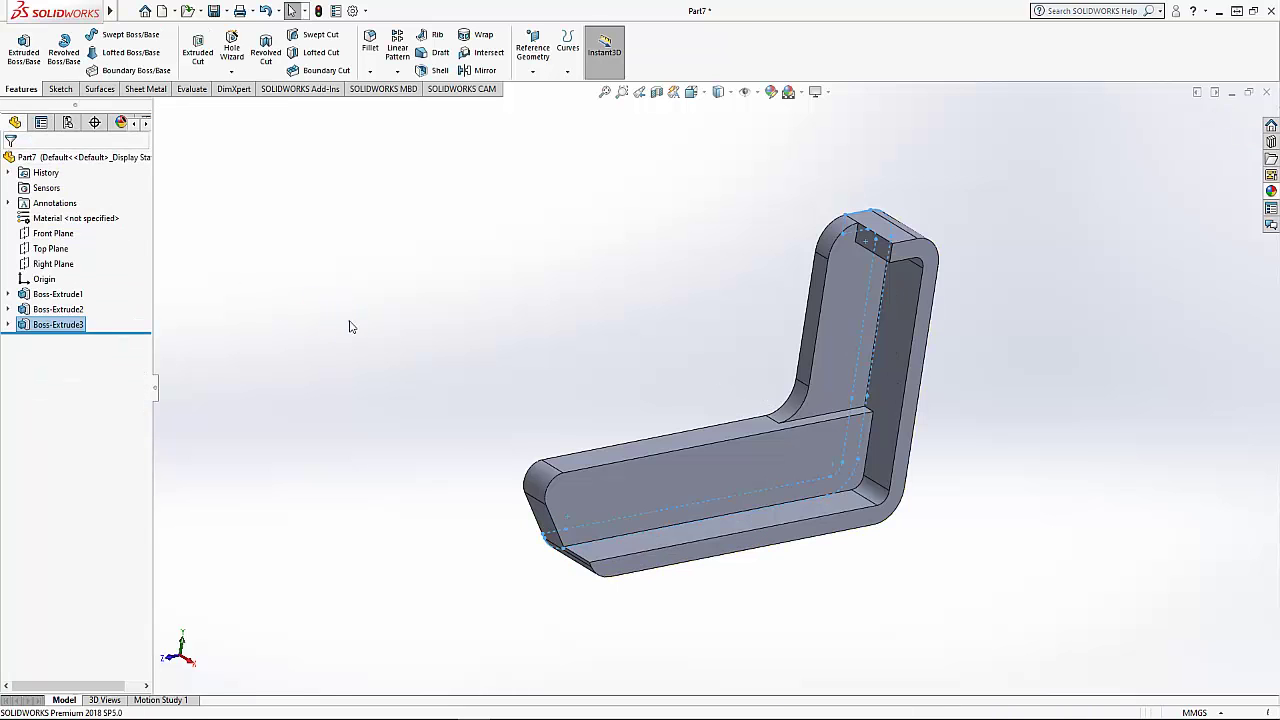
{"action": "left_click", "coordinate": [349, 321]}
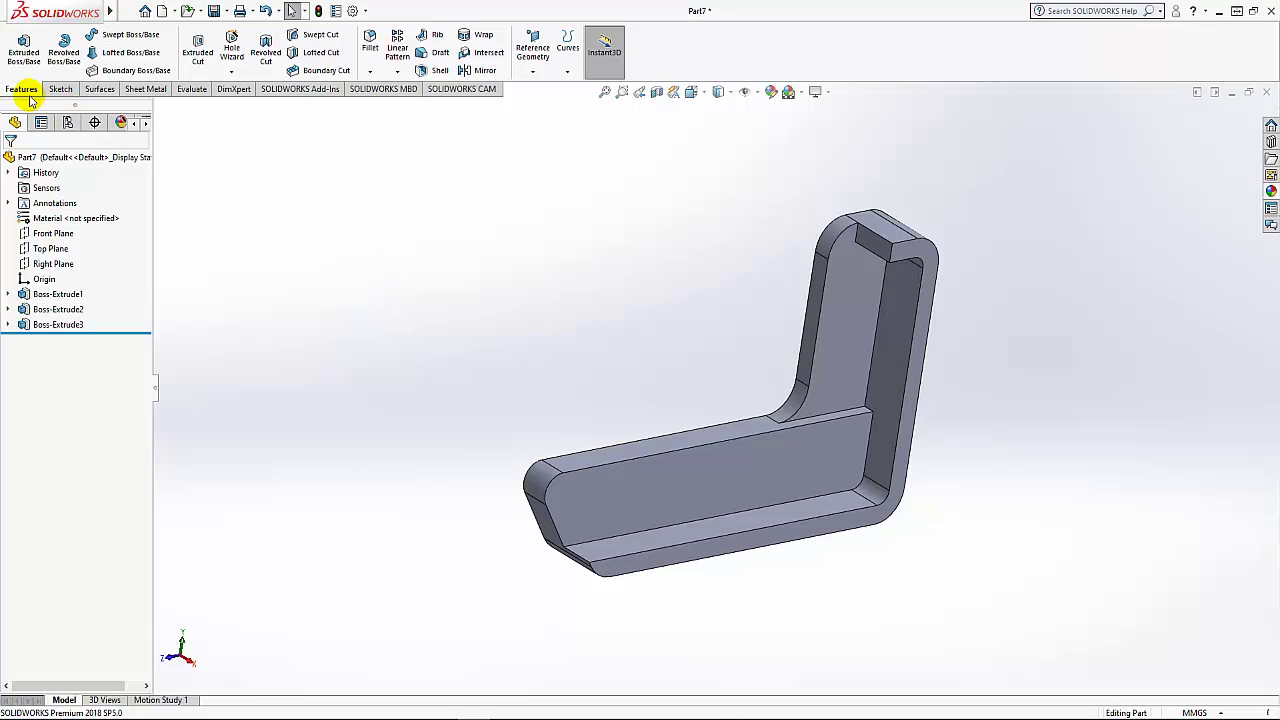
Create a reference plane from the Right Plane at an 11.00 mm offset
{"action": "left_click", "coordinate": [533, 72]}
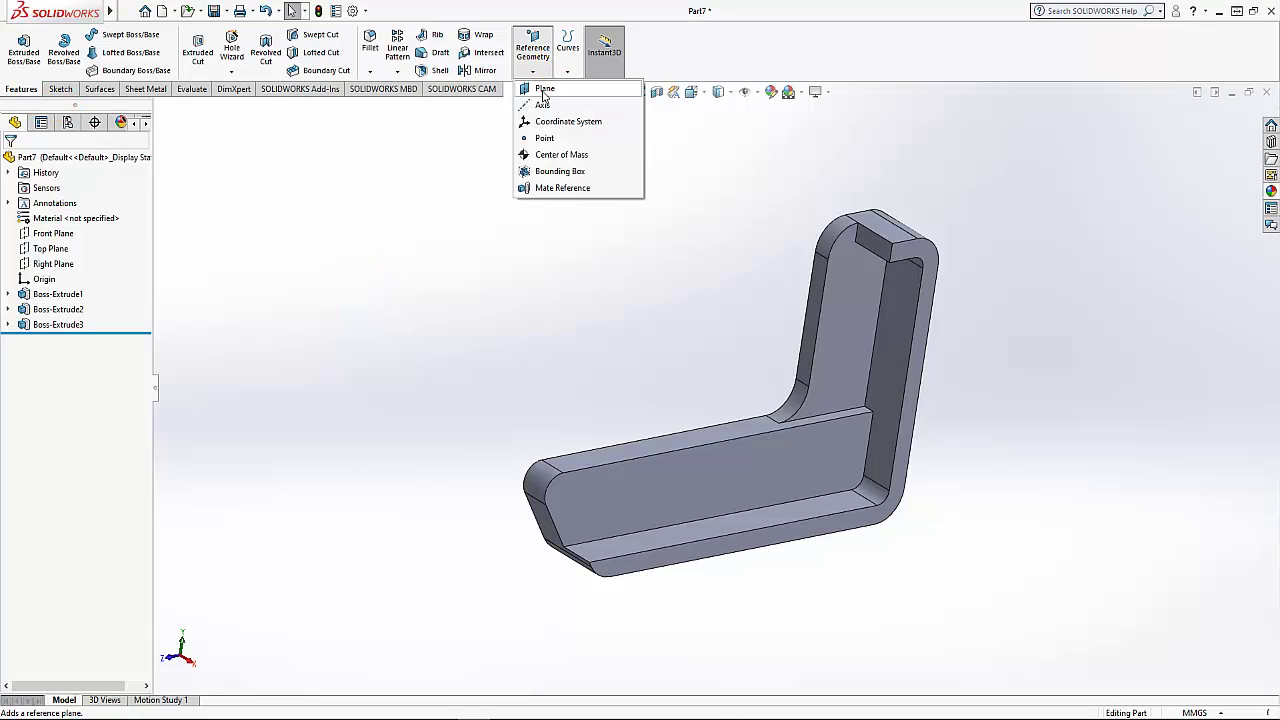
{"action": "left_click", "coordinate": [544, 90]}
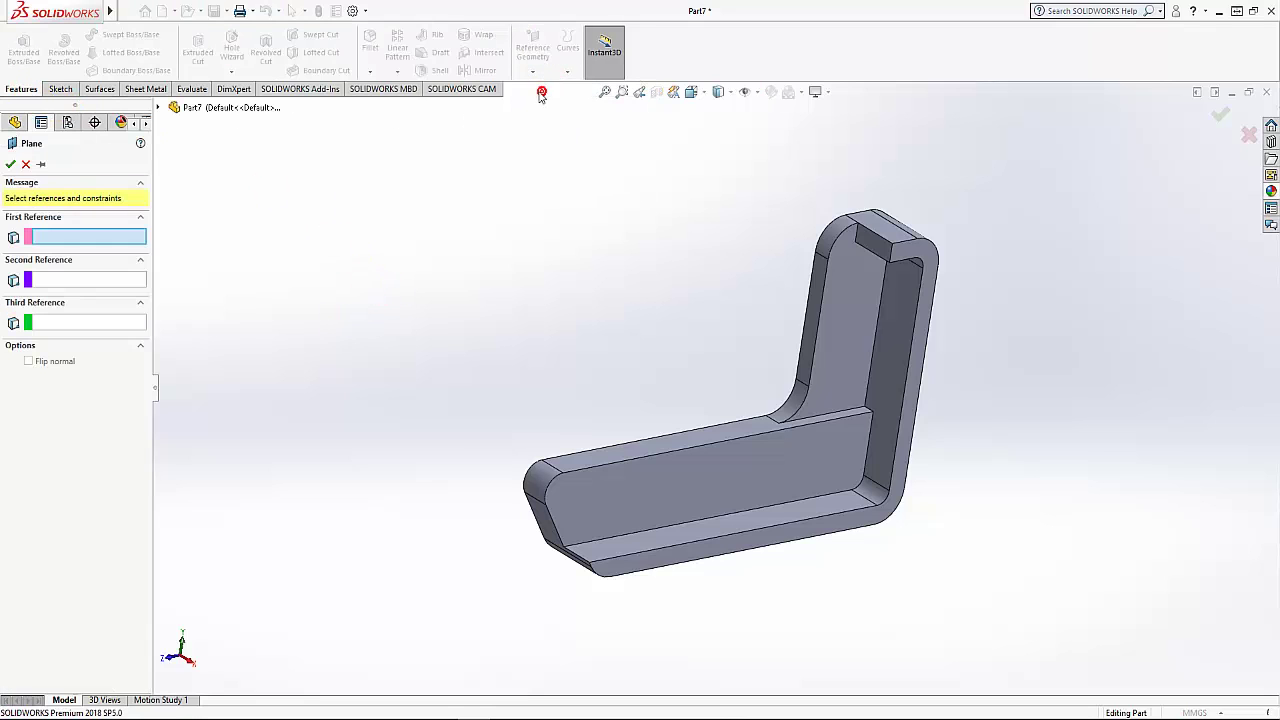
{"action": "left_click", "coordinate": [158, 107]}
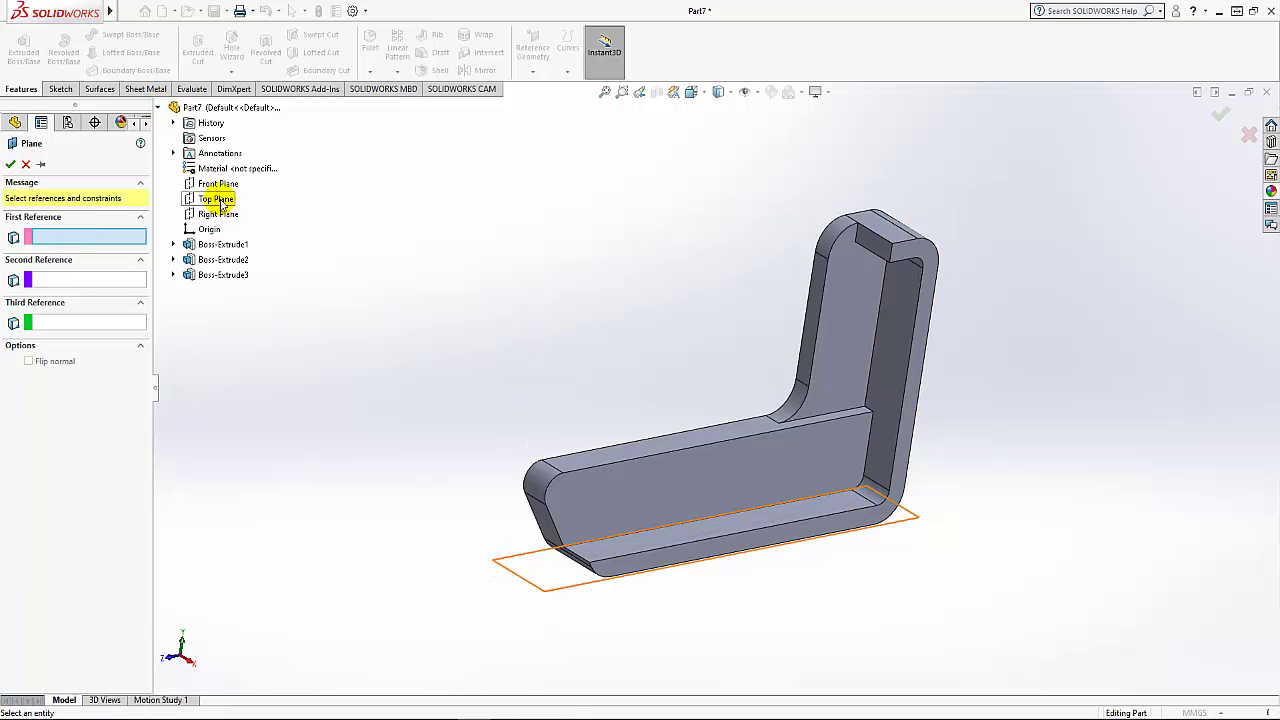
{"action": "left_click", "coordinate": [220, 214]}
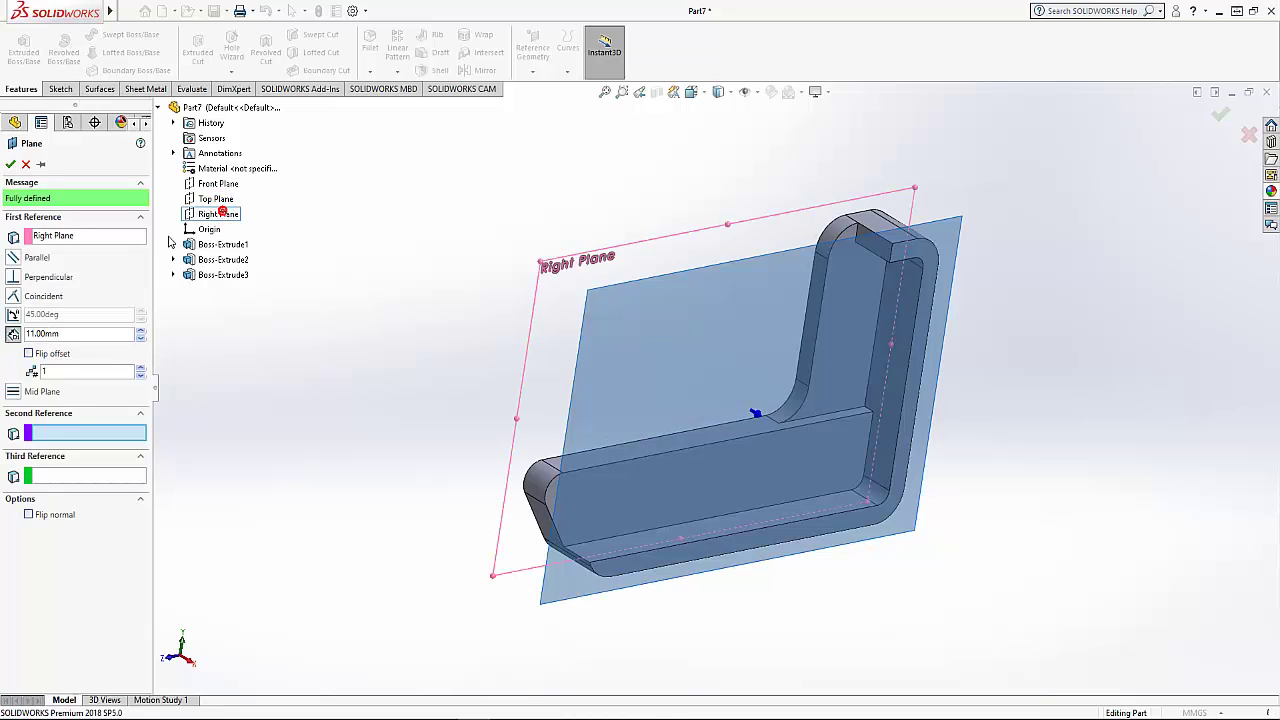
{"action": "left_click", "coordinate": [63, 331]}
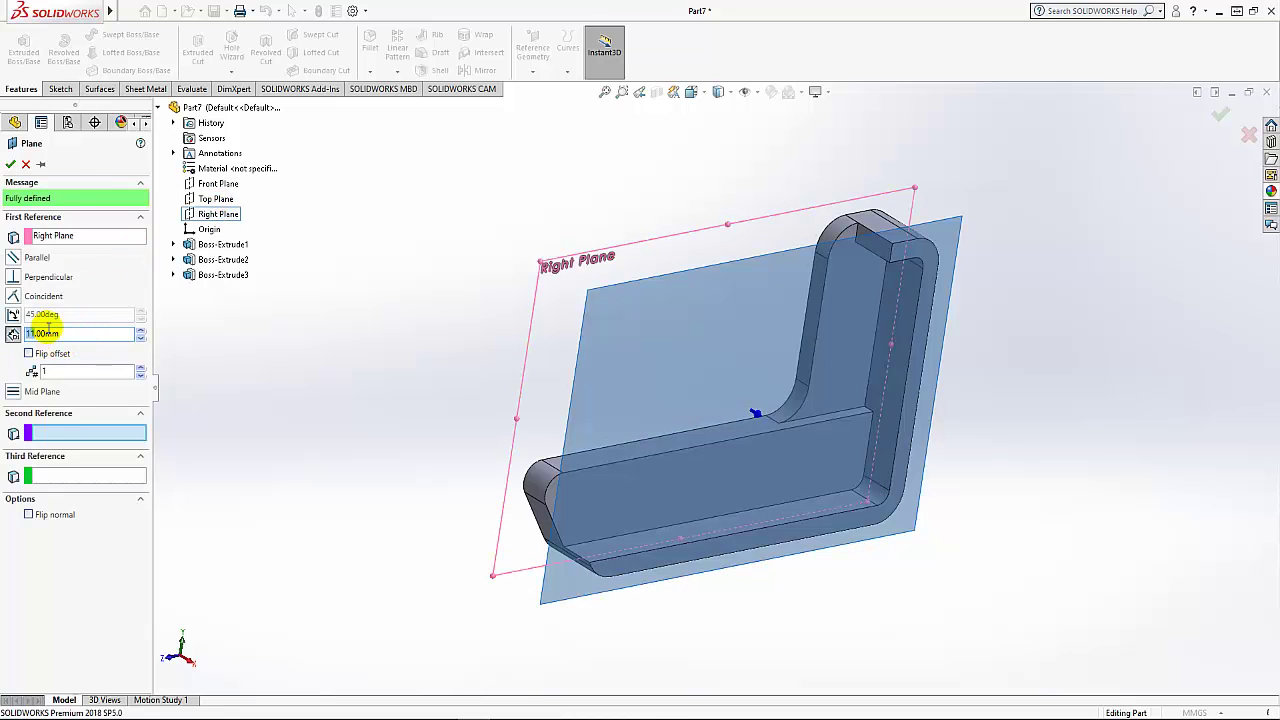
{"action": "left_click", "coordinate": [11, 164]}
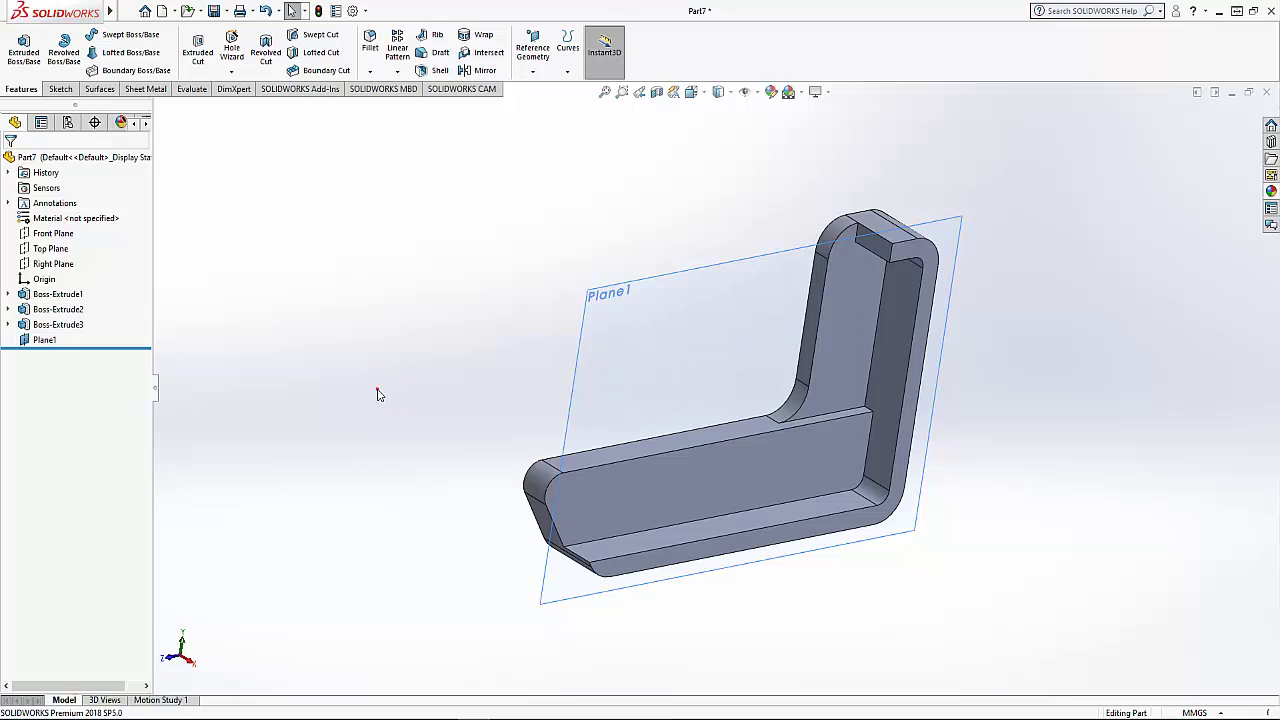
{"action": "mouse_move", "coordinate": [377, 389]}
{"action": "middle_mouse_down"}
{"action": "mouse_move", "coordinate": [444, 443]}
{"action": "mouse_move", "coordinate": [379, 388]}
{"action": "middle_mouse_up"}
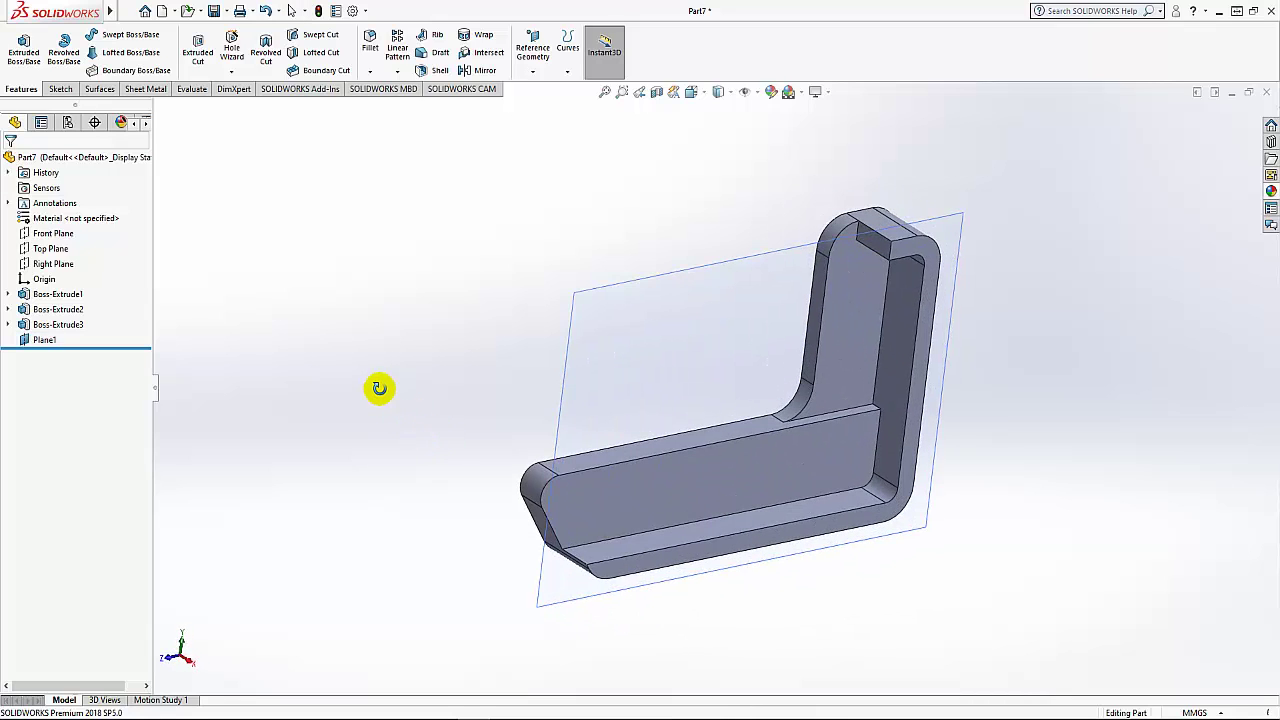
Mirror the Boss-Extrude3 body across Plane1 as Mirror1
{"action": "left_click", "coordinate": [397, 72]}
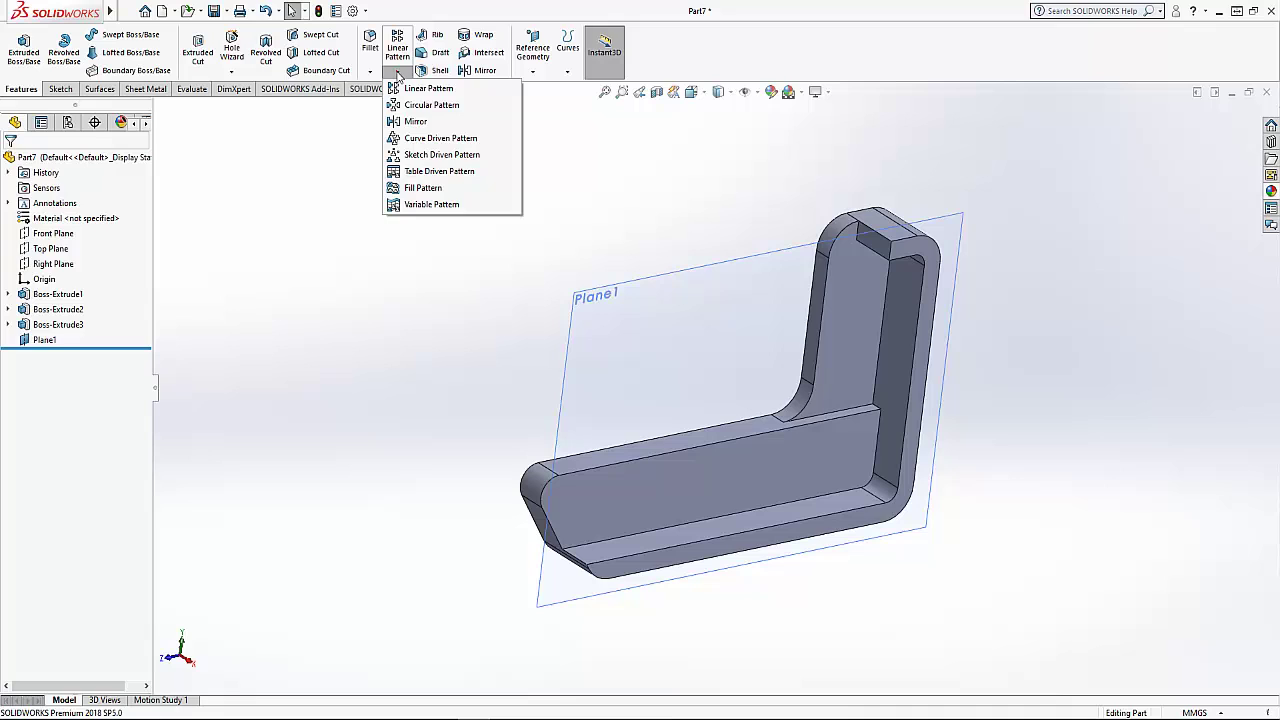
{"action": "left_click", "coordinate": [447, 122]}
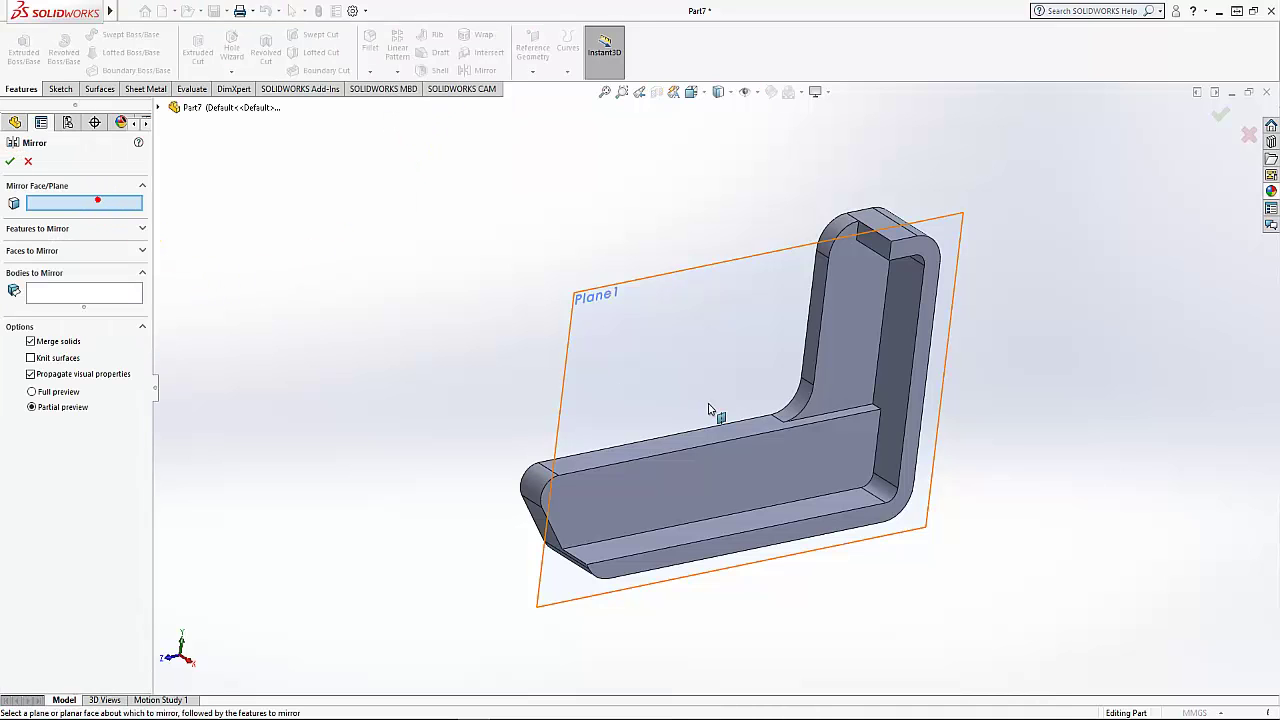
{"action": "left_click", "coordinate": [665, 350]}
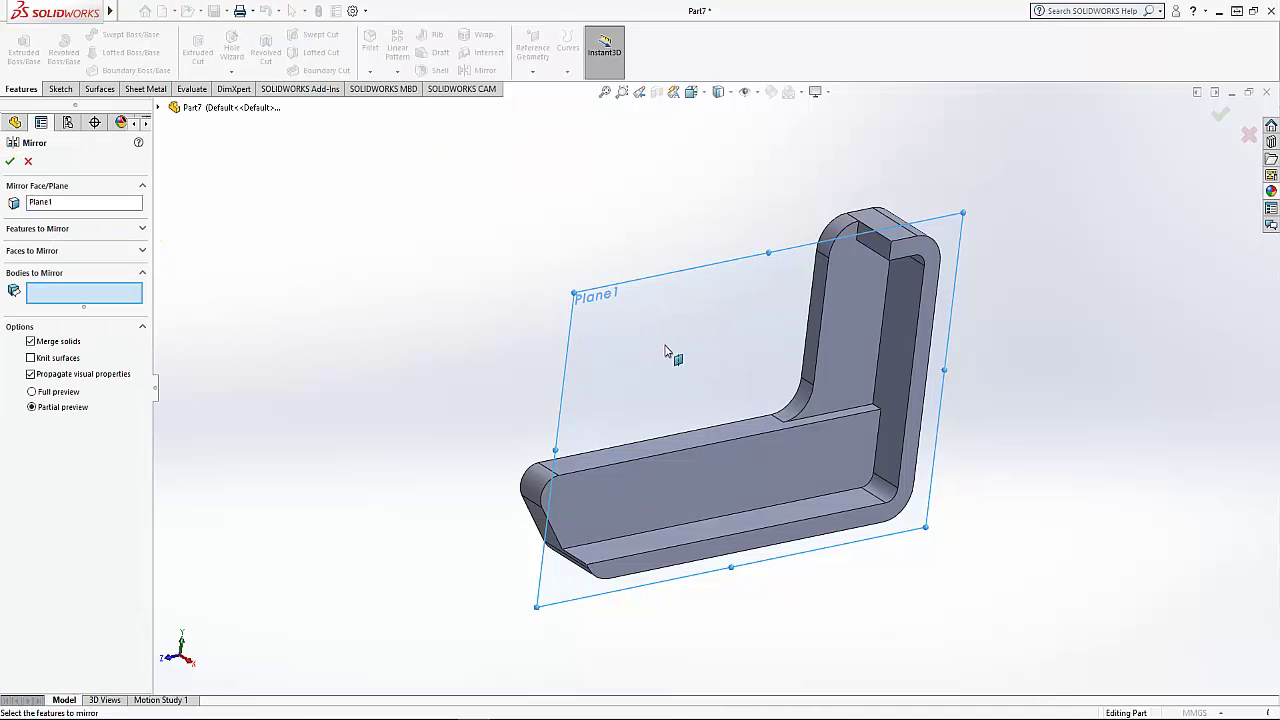
{"action": "left_click", "coordinate": [42, 274]}
{"action": "left_click", "coordinate": [42, 276]}
{"action": "middle_click_drag", "start_coordinate": [420, 523], "coordinate": [572, 485]}
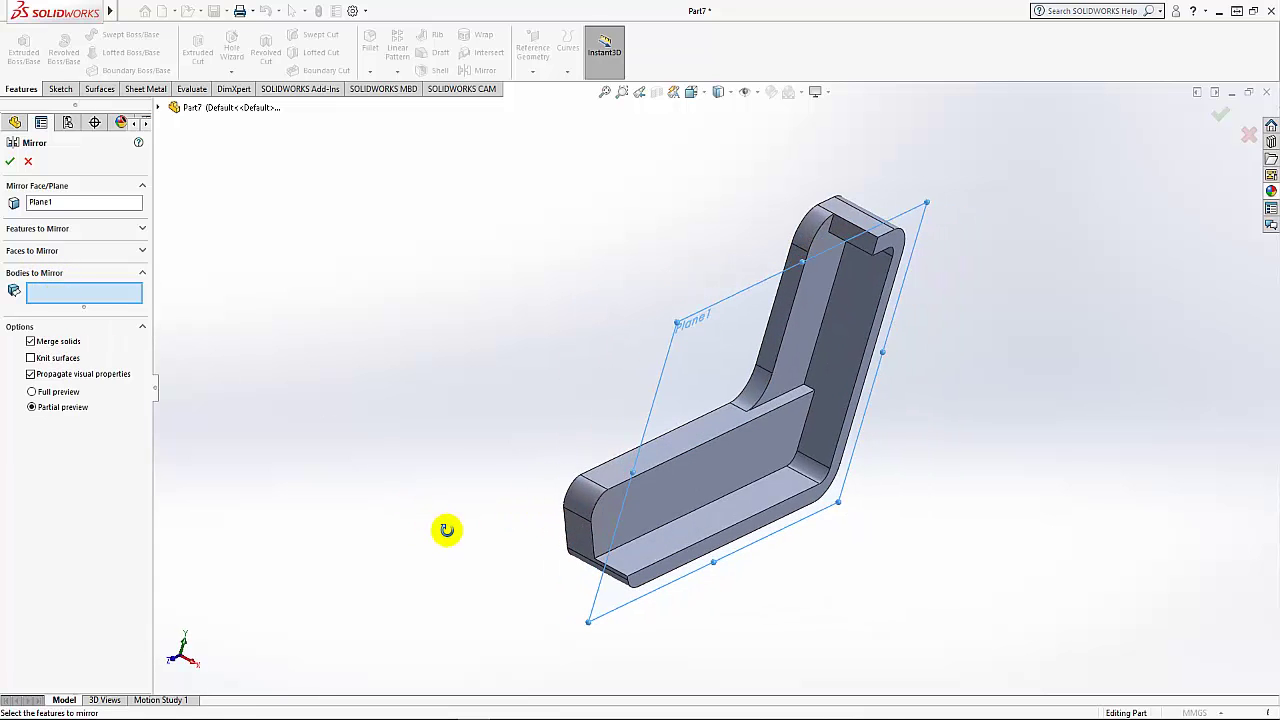
{"action": "left_click", "coordinate": [622, 477]}
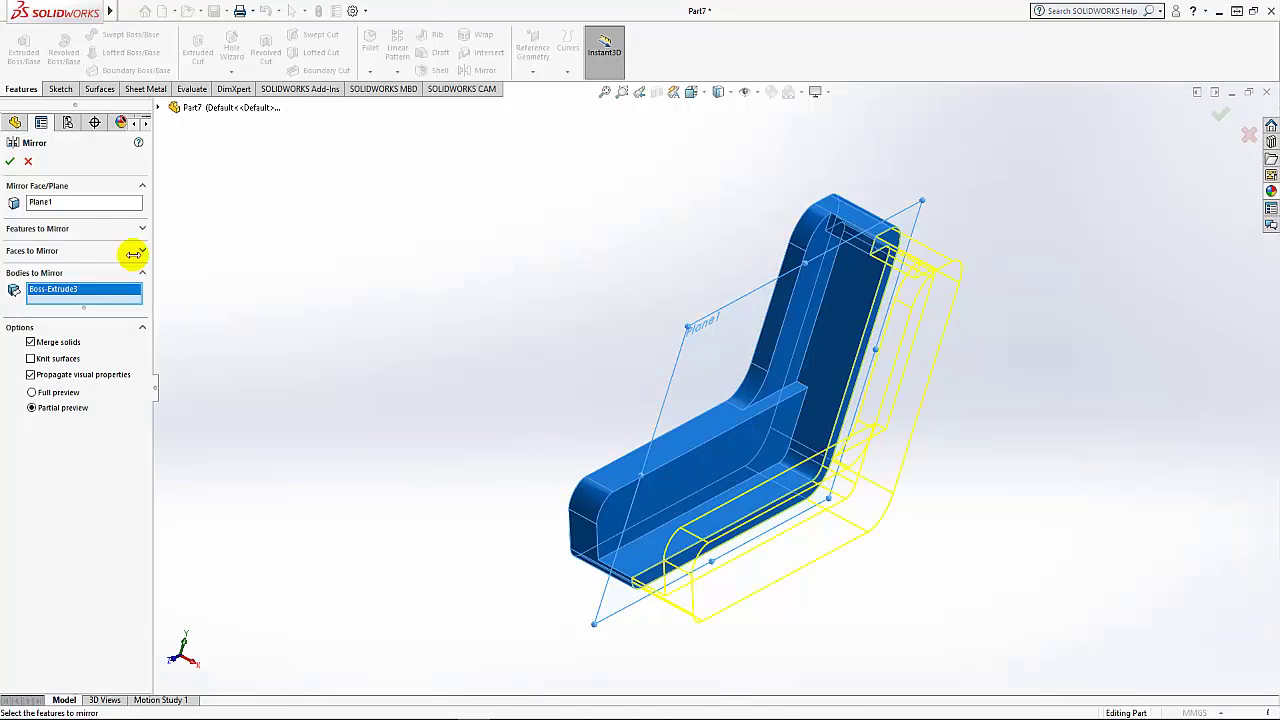
{"action": "left_click", "coordinate": [10, 162]}
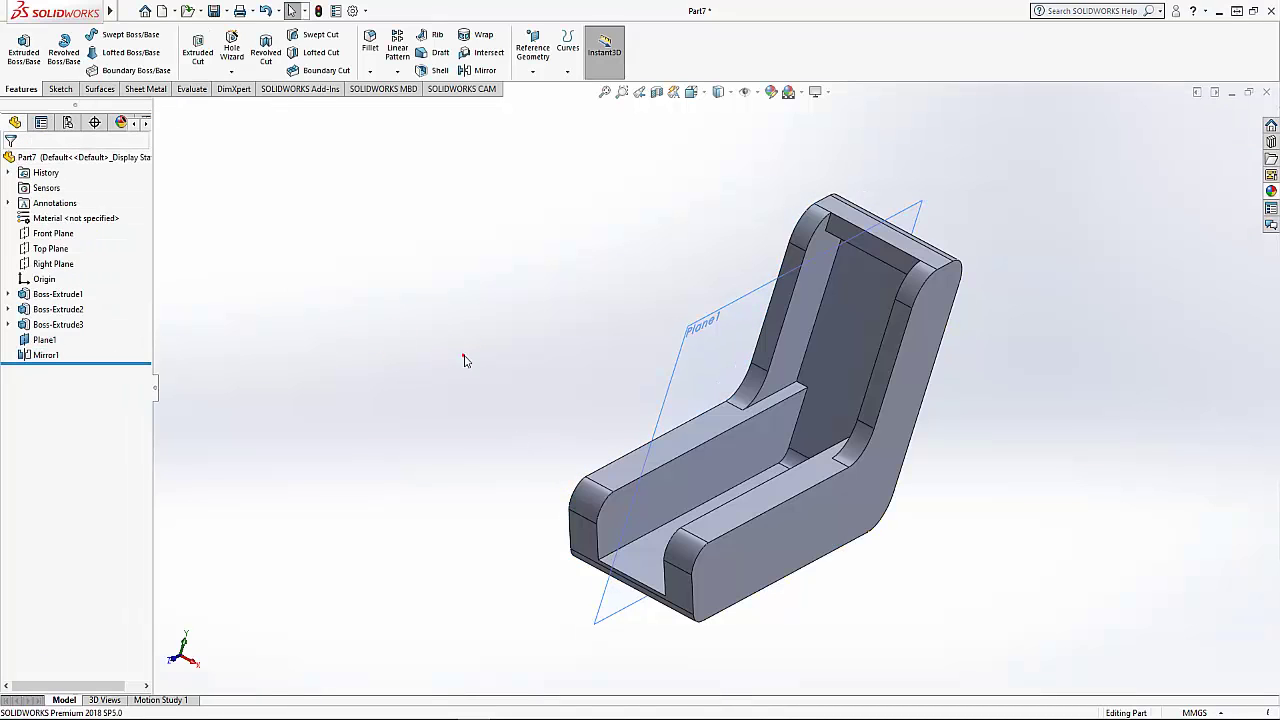
Hide Plane1 from the model view
{"action": "left_click", "coordinate": [44, 340]}
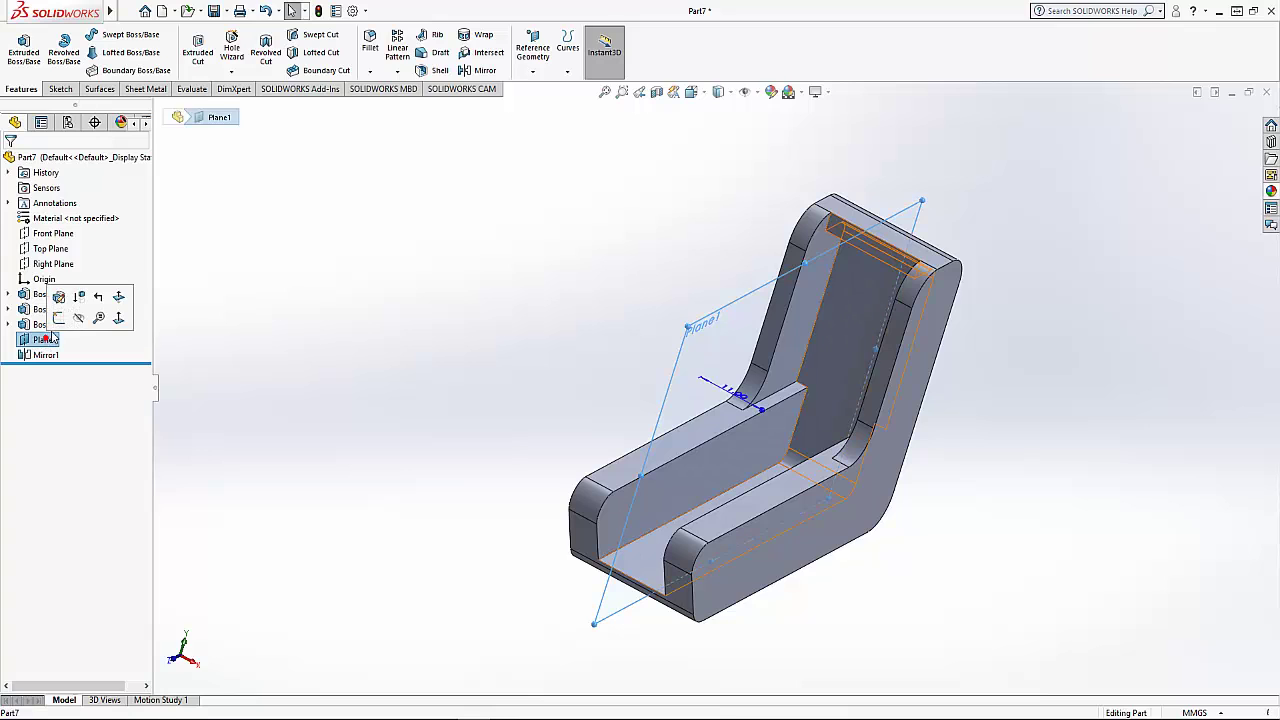
{"action": "left_click", "coordinate": [79, 318]}
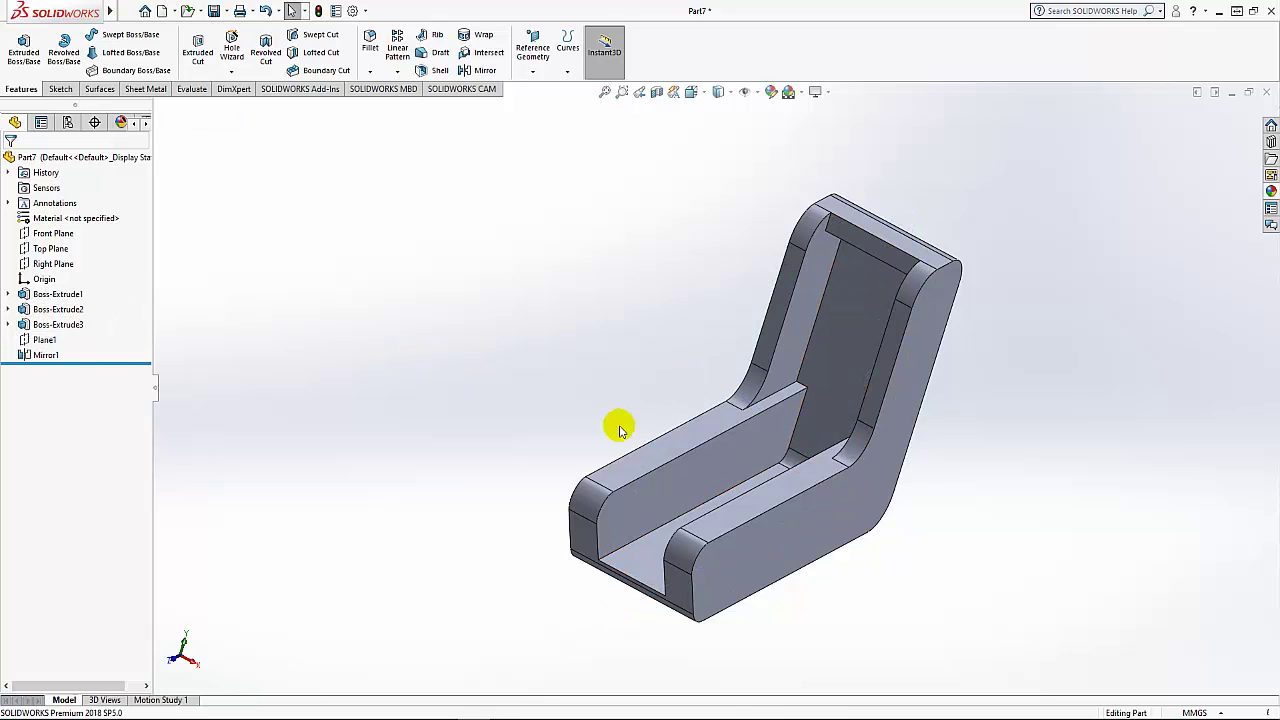
{"action": "middle_click_drag", "start_coordinate": [1010, 490], "coordinate": [966, 477]}
Open Sketch4 on the bracket's large outer side face and view it Normal To
{"action": "left_click", "coordinate": [948, 395]}
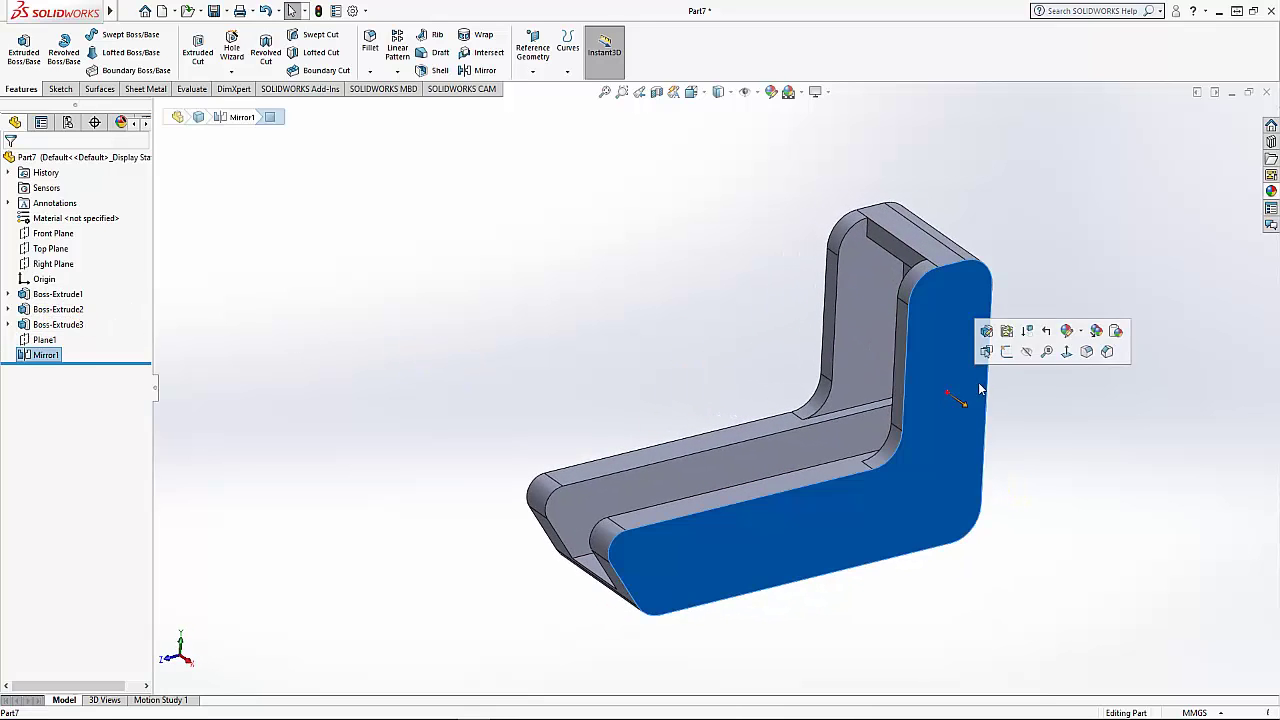
{"action": "left_click", "coordinate": [1008, 351]}
{"action": "left_click", "coordinate": [691, 92]}
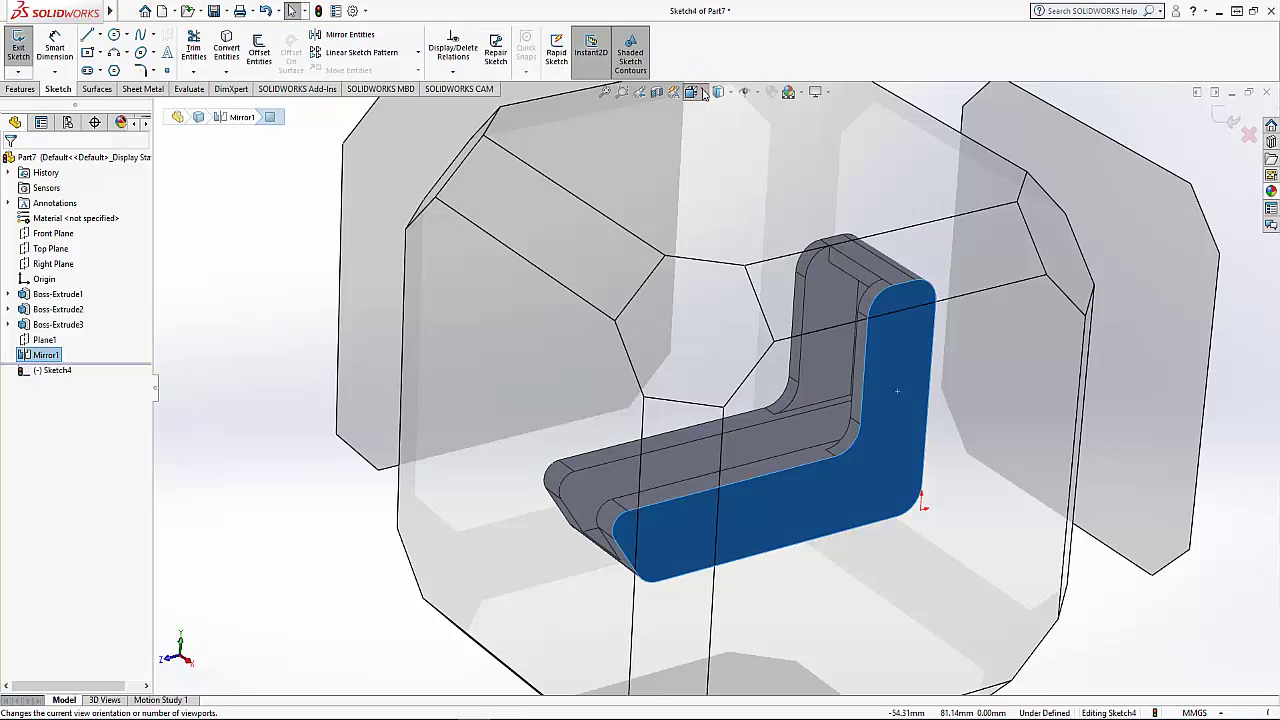
{"action": "left_click", "coordinate": [766, 171]}
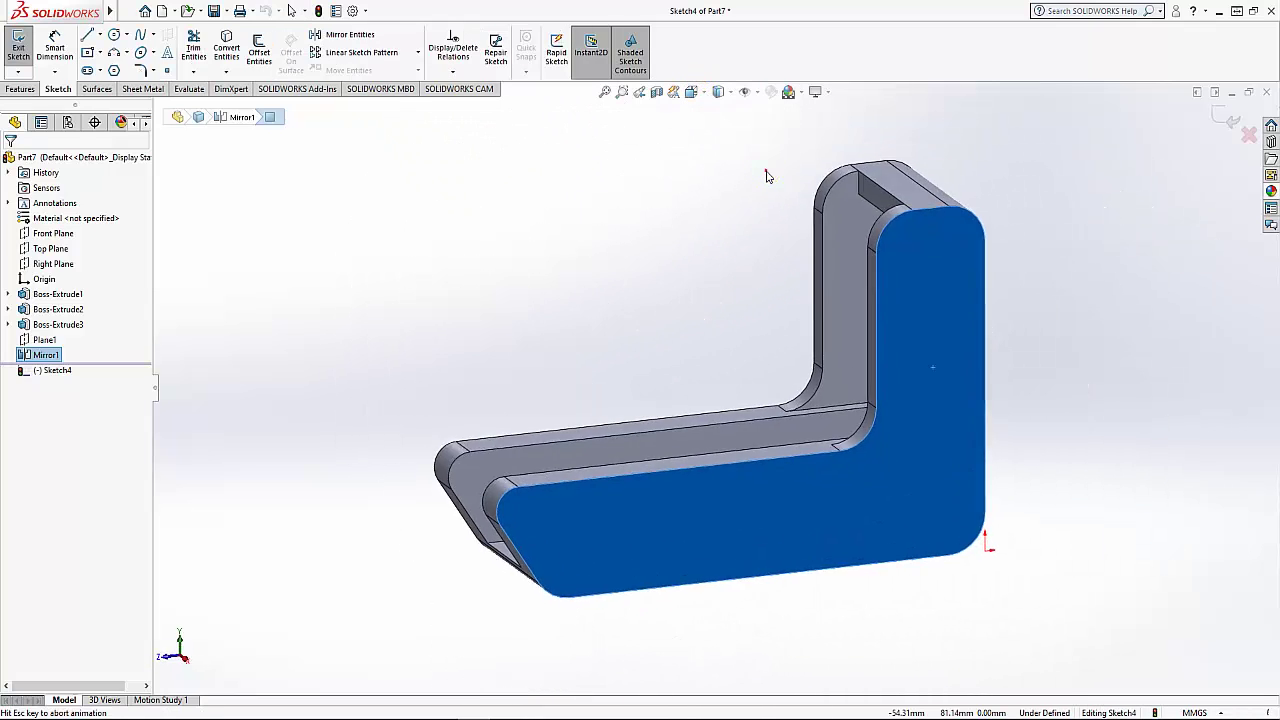
{"action": "left_click", "coordinate": [1112, 338]}
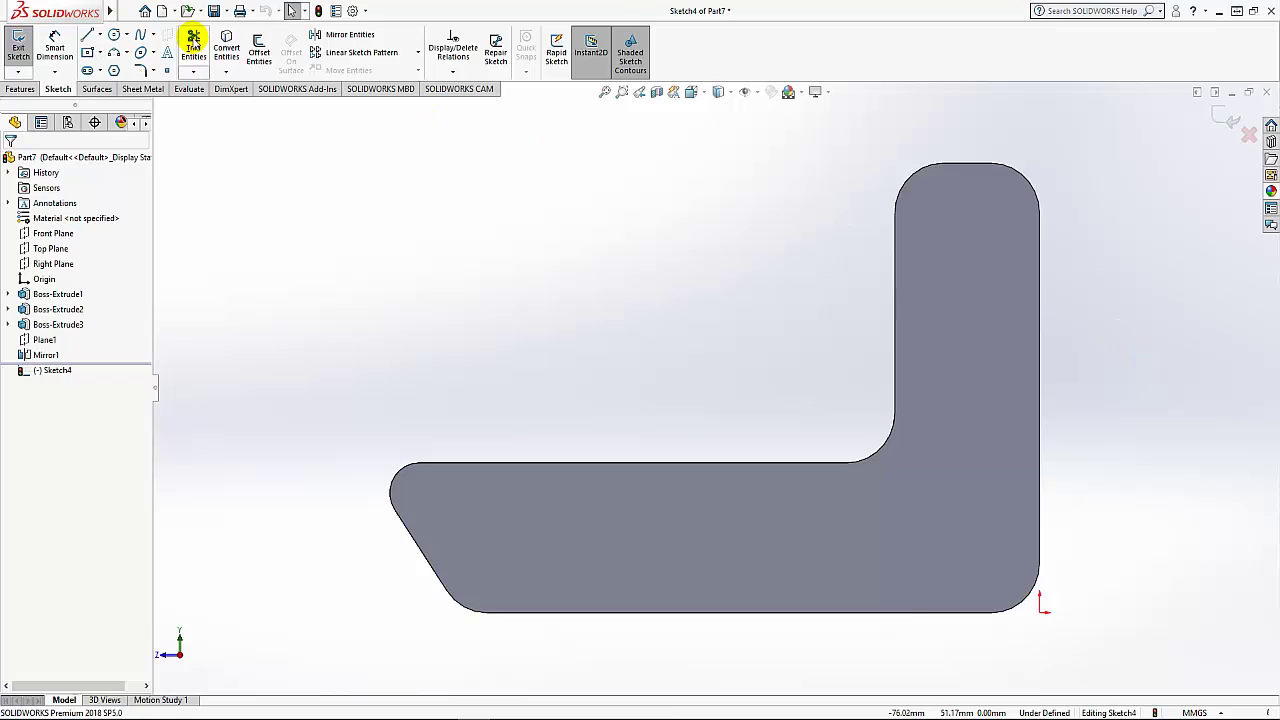
Draw a vertical construction centreline down the upright arm
{"action": "left_click", "coordinate": [100, 35]}
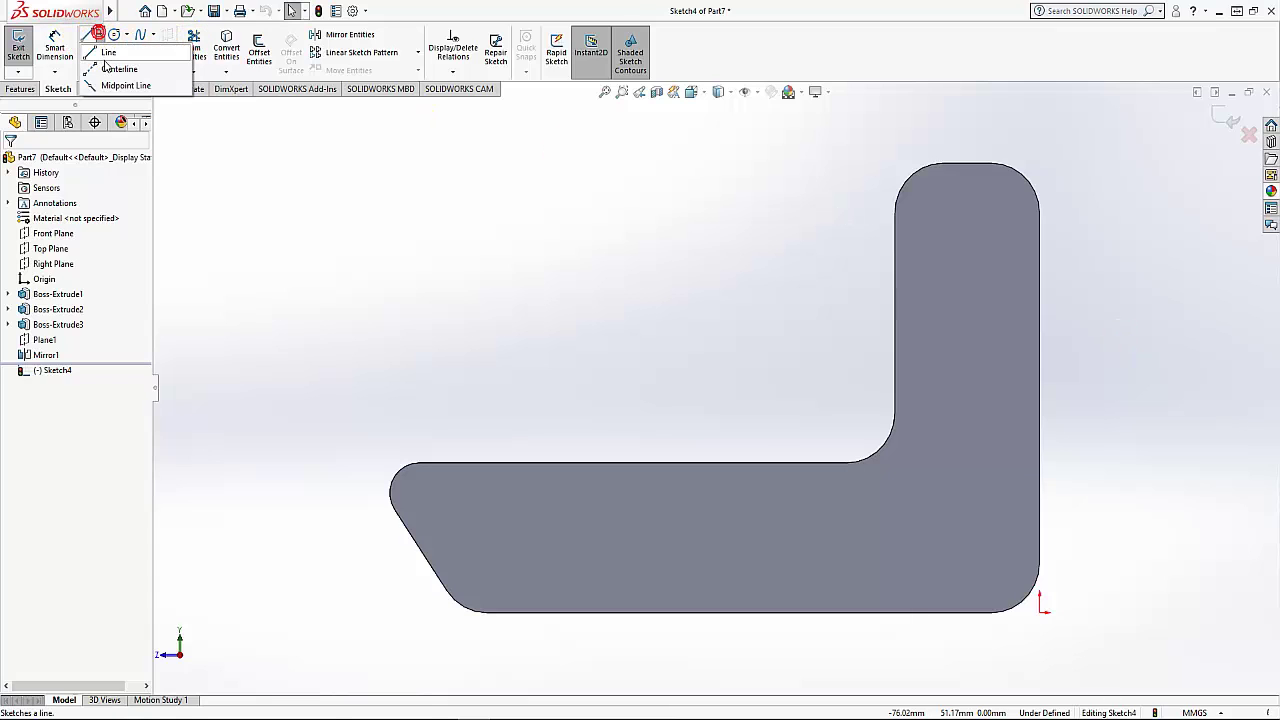
{"action": "left_click", "coordinate": [115, 65]}
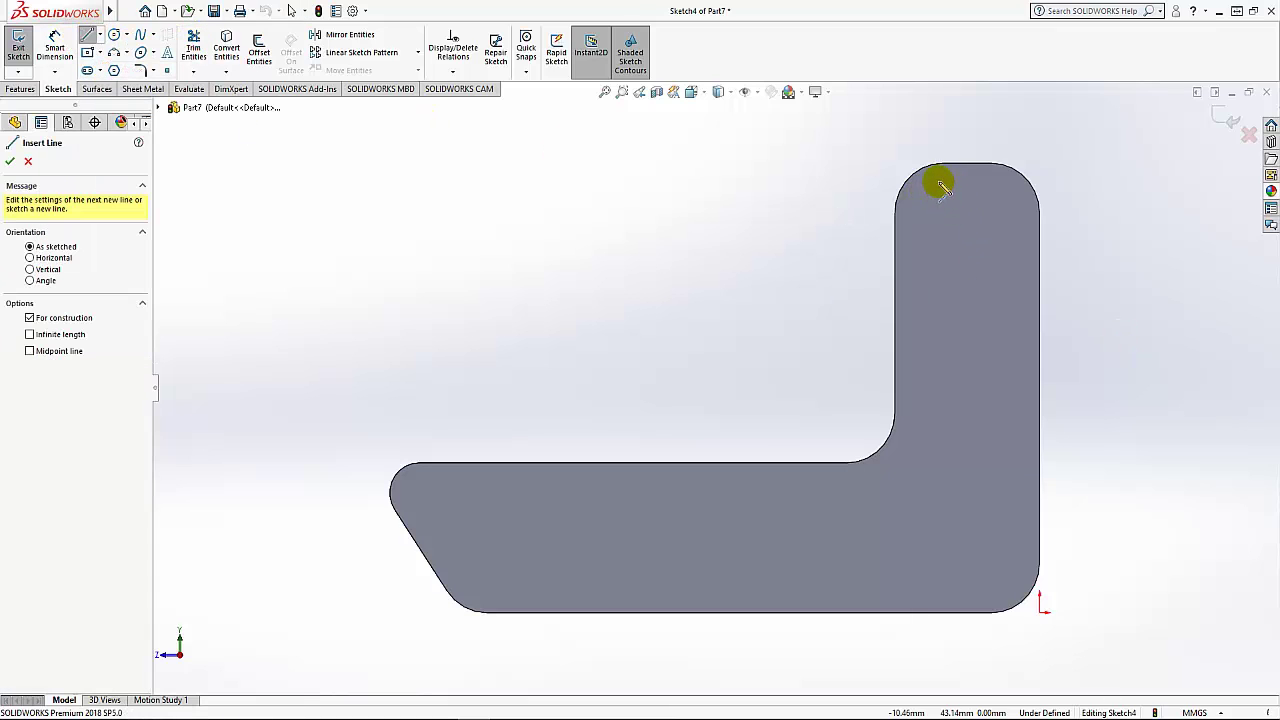
{"action": "left_click_drag", "start_coordinate": [940, 184], "coordinate": [936, 450]}
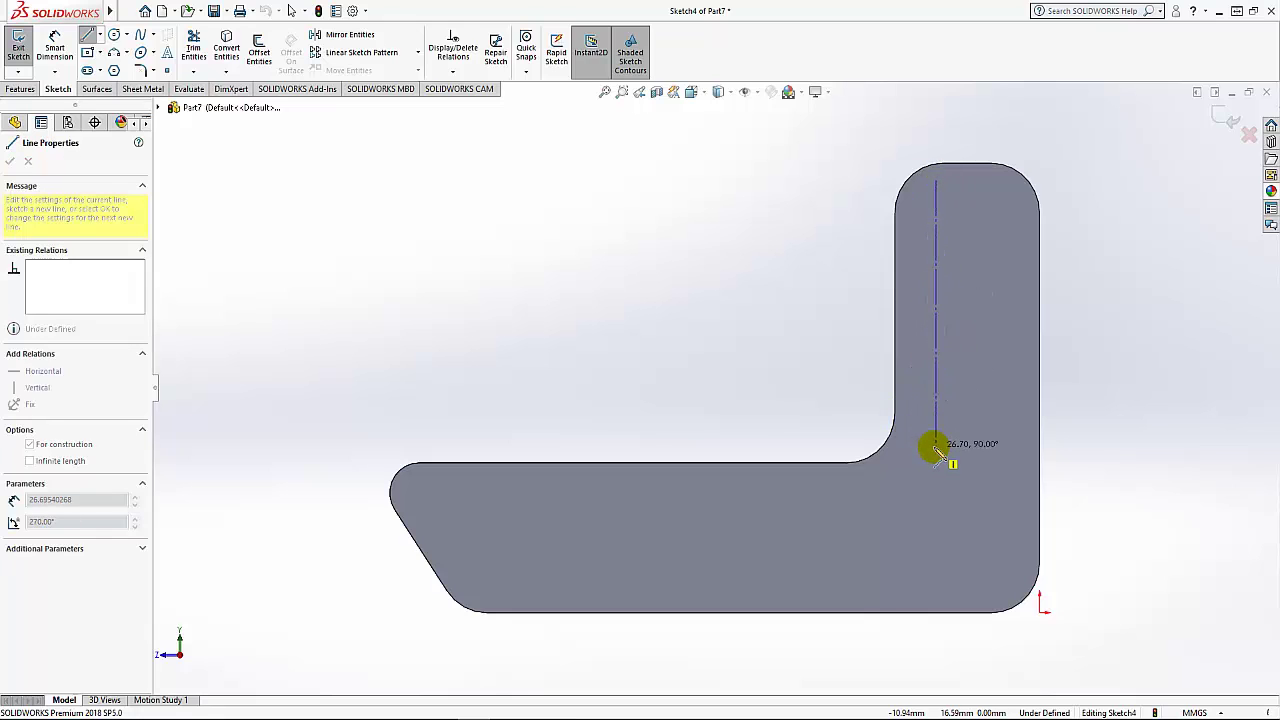
{"action": "right_click", "coordinate": [1088, 330]}
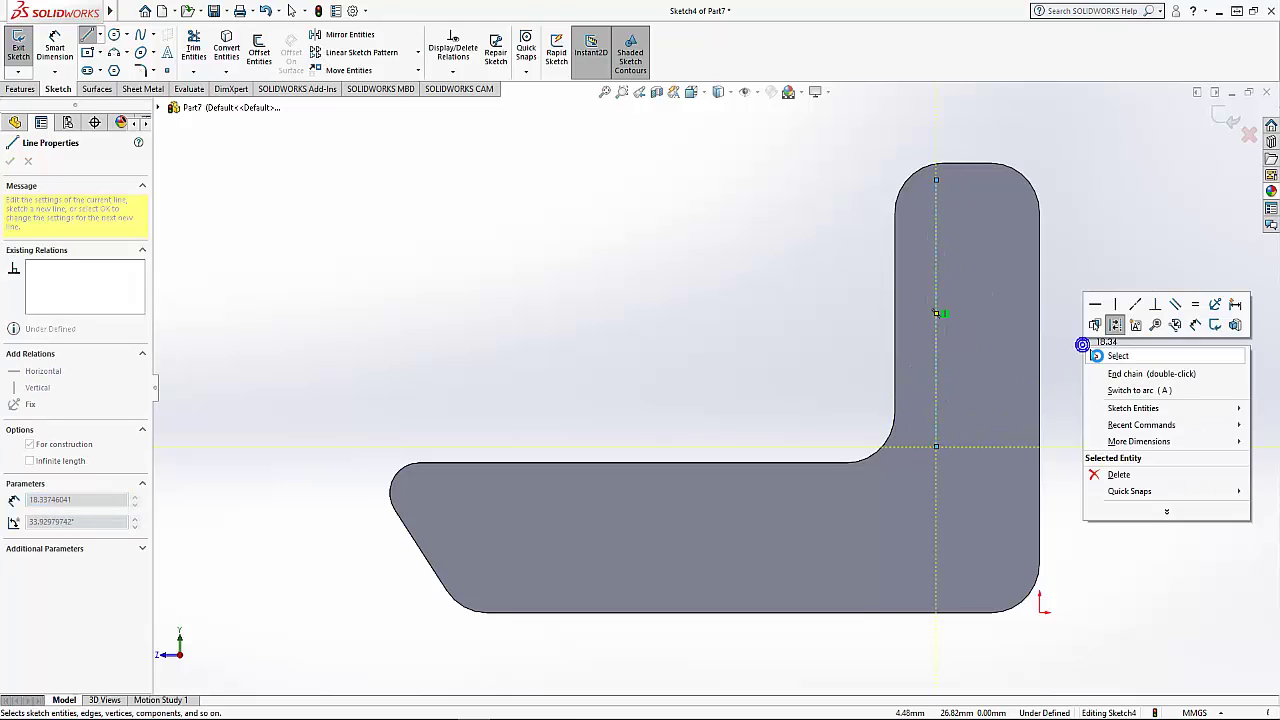
{"action": "left_click", "coordinate": [1120, 337]}
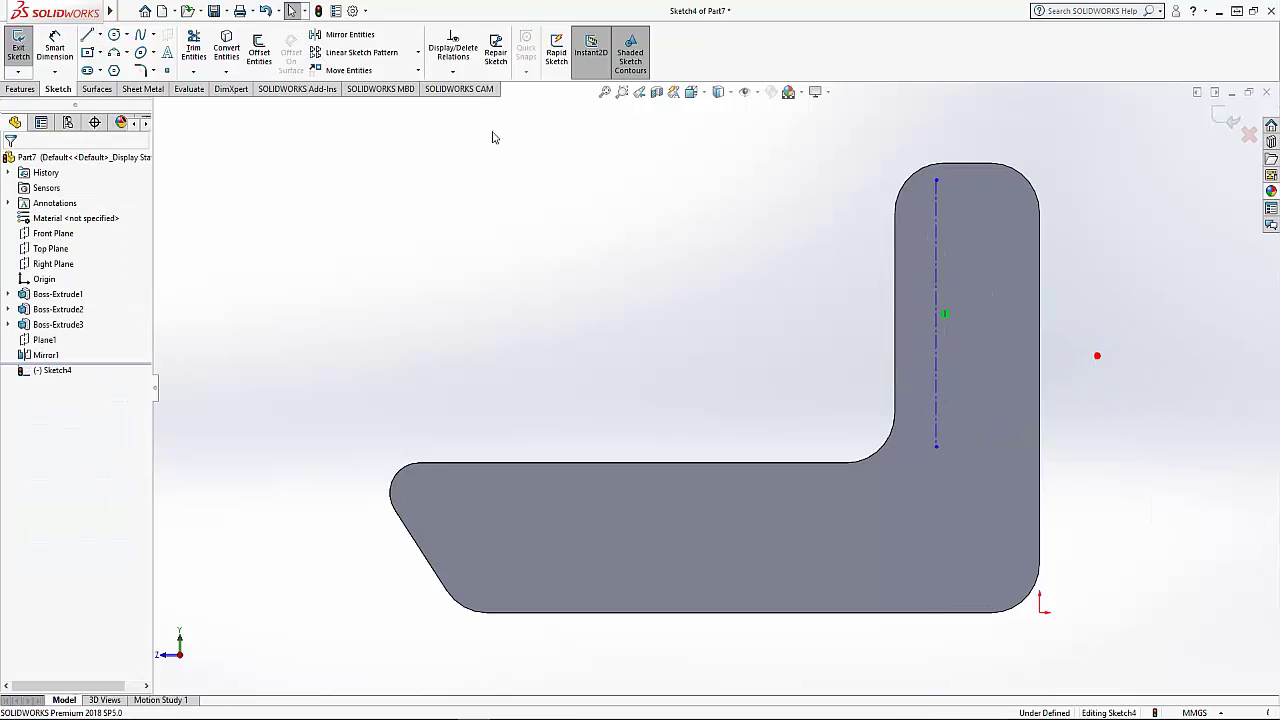
Place an upper and a lower circle centred on the centreline
{"action": "left_click", "coordinate": [114, 34]}
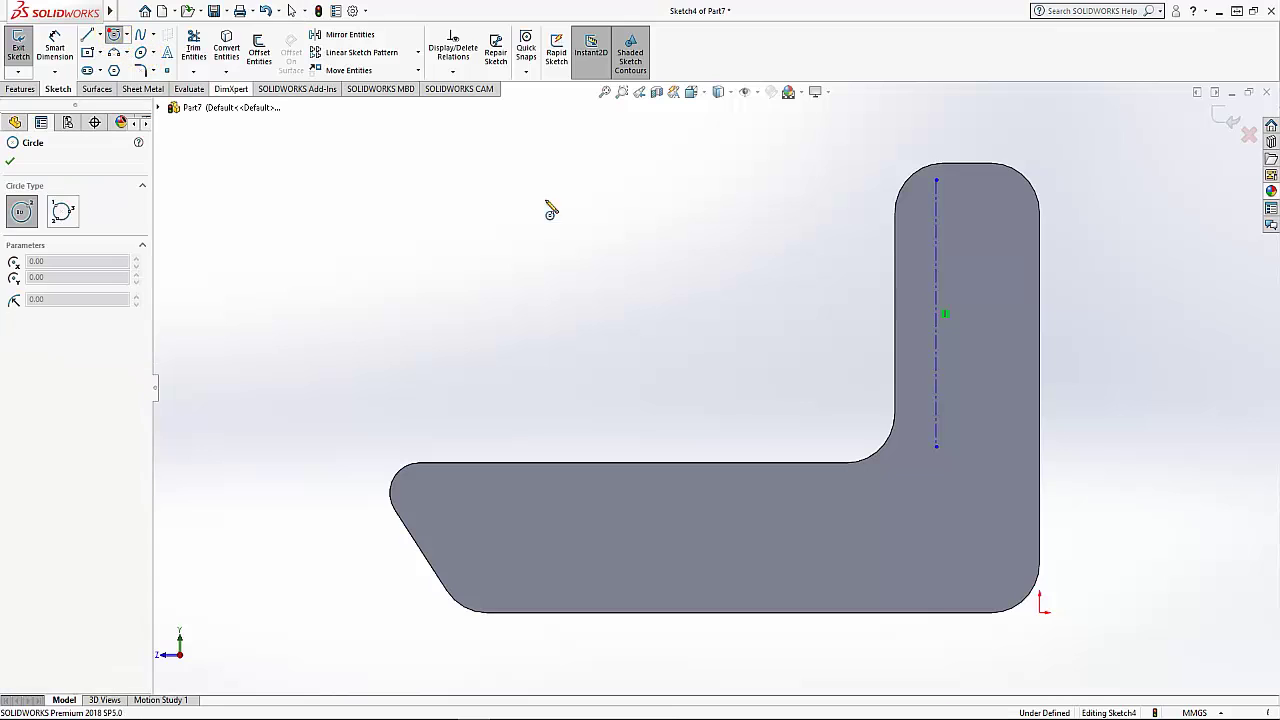
{"action": "left_click", "coordinate": [936, 242]}
{"action": "left_click", "coordinate": [953, 252]}
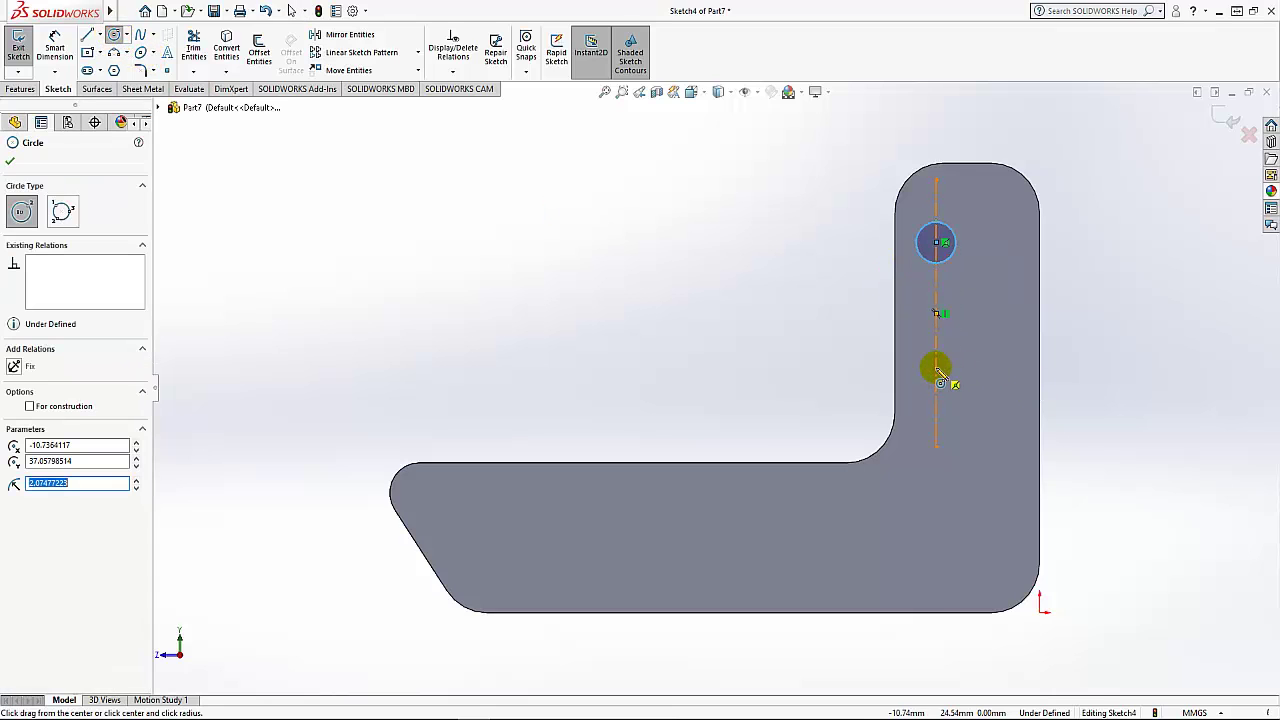
{"action": "left_click", "coordinate": [937, 369]}
{"action": "left_click", "coordinate": [950, 376]}
{"action": "right_click", "coordinate": [720, 314]}
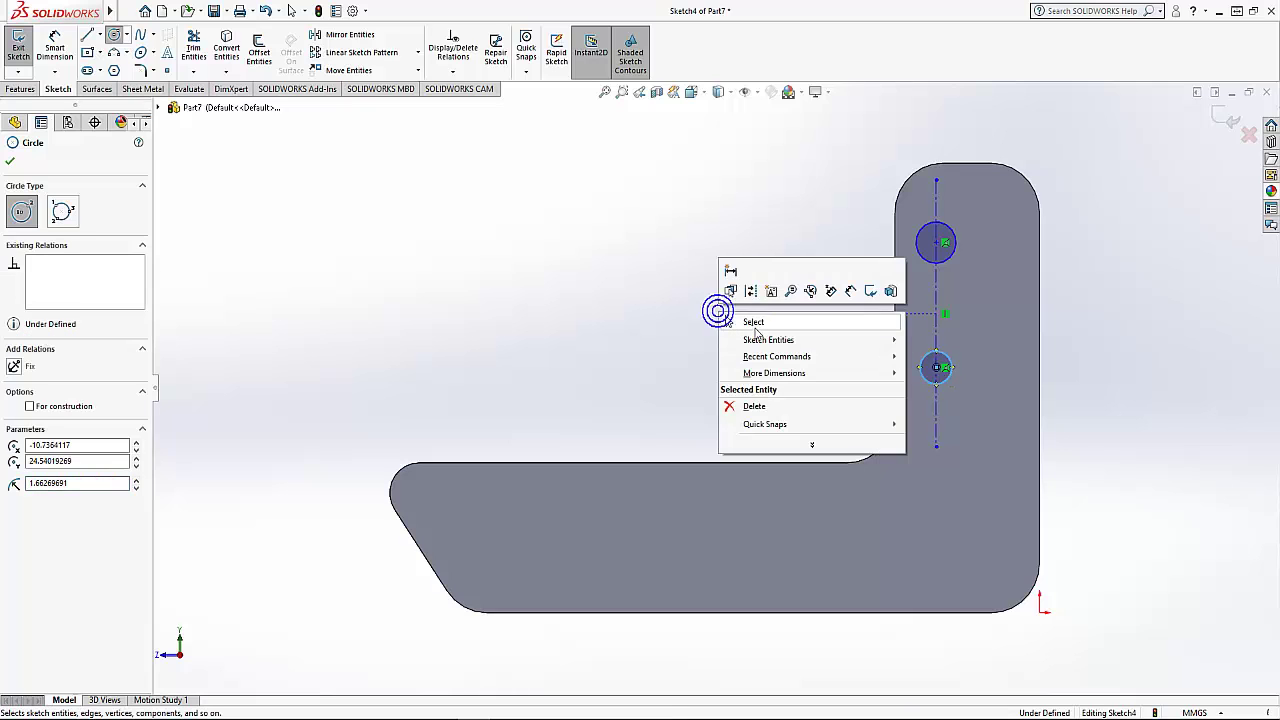
{"action": "left_click", "coordinate": [753, 322]}
Add a vertical ellipse at the upright arm's inner edge
{"action": "scroll", "coordinate": [1020, 305], "scroll_direction": "up", "scroll_amount": 2}
{"action": "middle_click_drag", "start_coordinate": [1094, 269], "coordinate": [1060, 278], "text": "ctrl"}
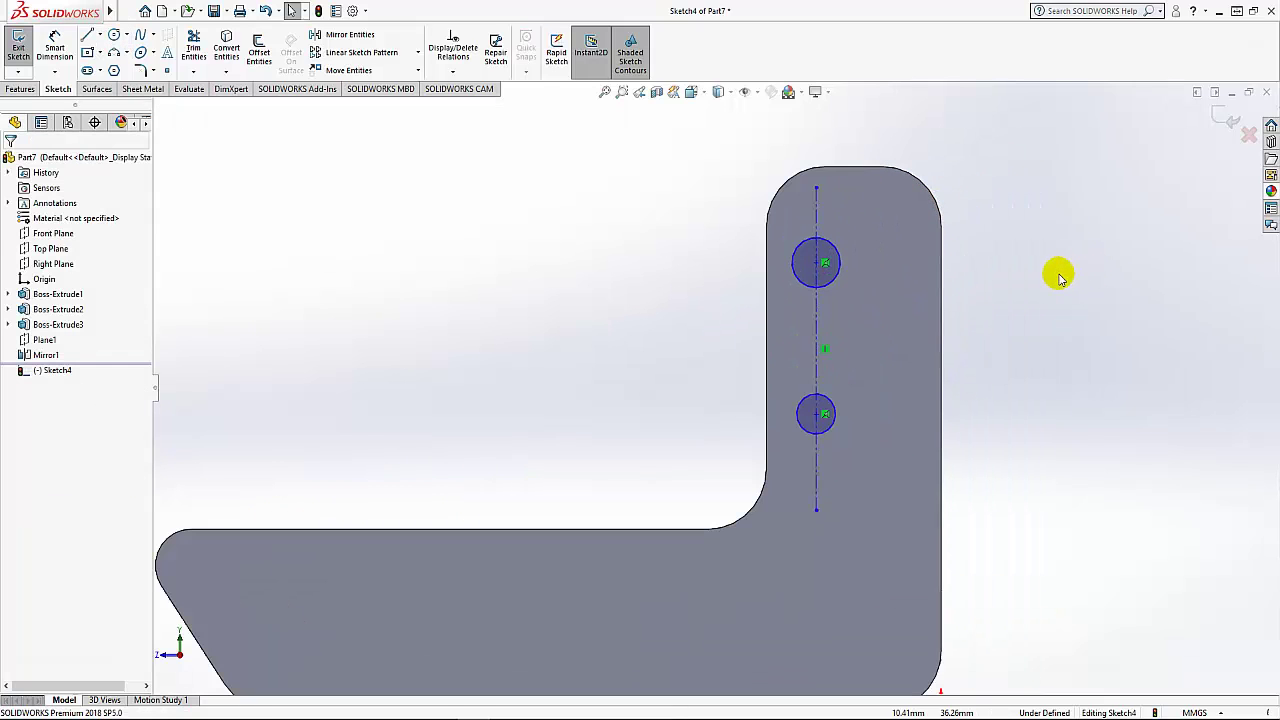
{"action": "left_click", "coordinate": [141, 53]}
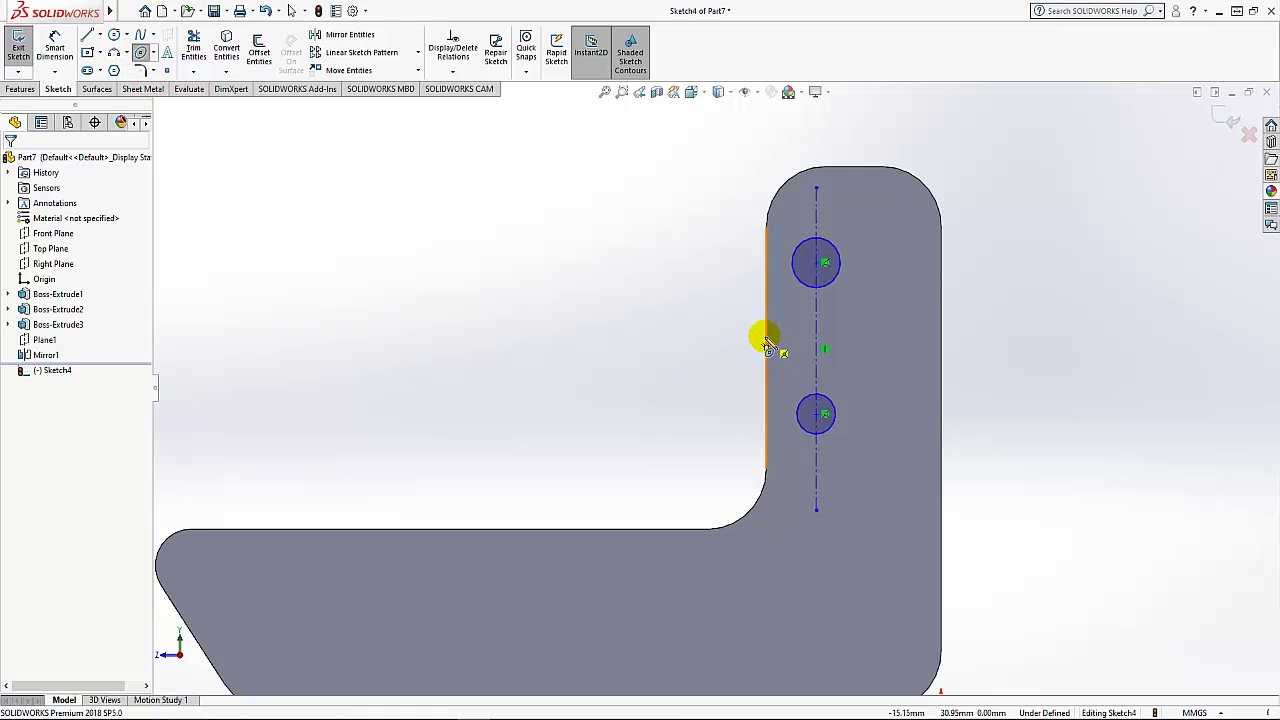
{"action": "left_click", "coordinate": [766, 338]}
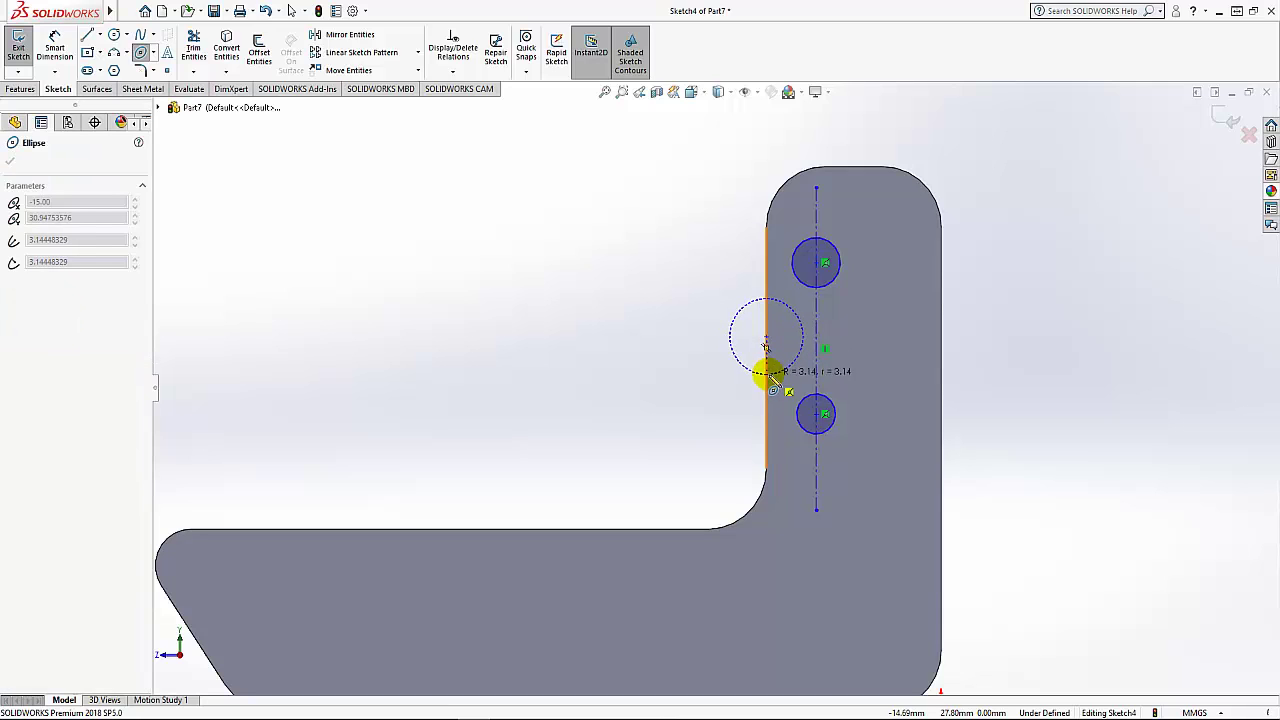
{"action": "left_click", "coordinate": [764, 376]}
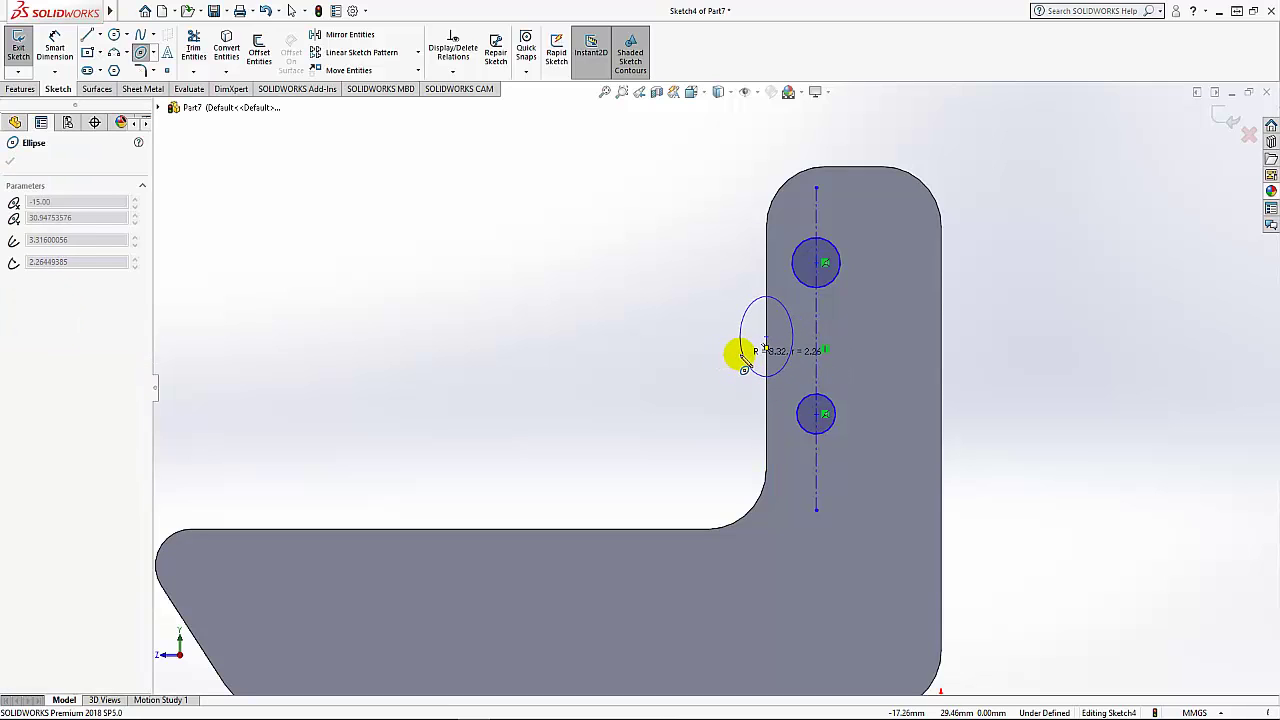
{"action": "left_click", "coordinate": [742, 362]}
{"action": "right_click", "coordinate": [595, 295]}
{"action": "left_click", "coordinate": [620, 290]}
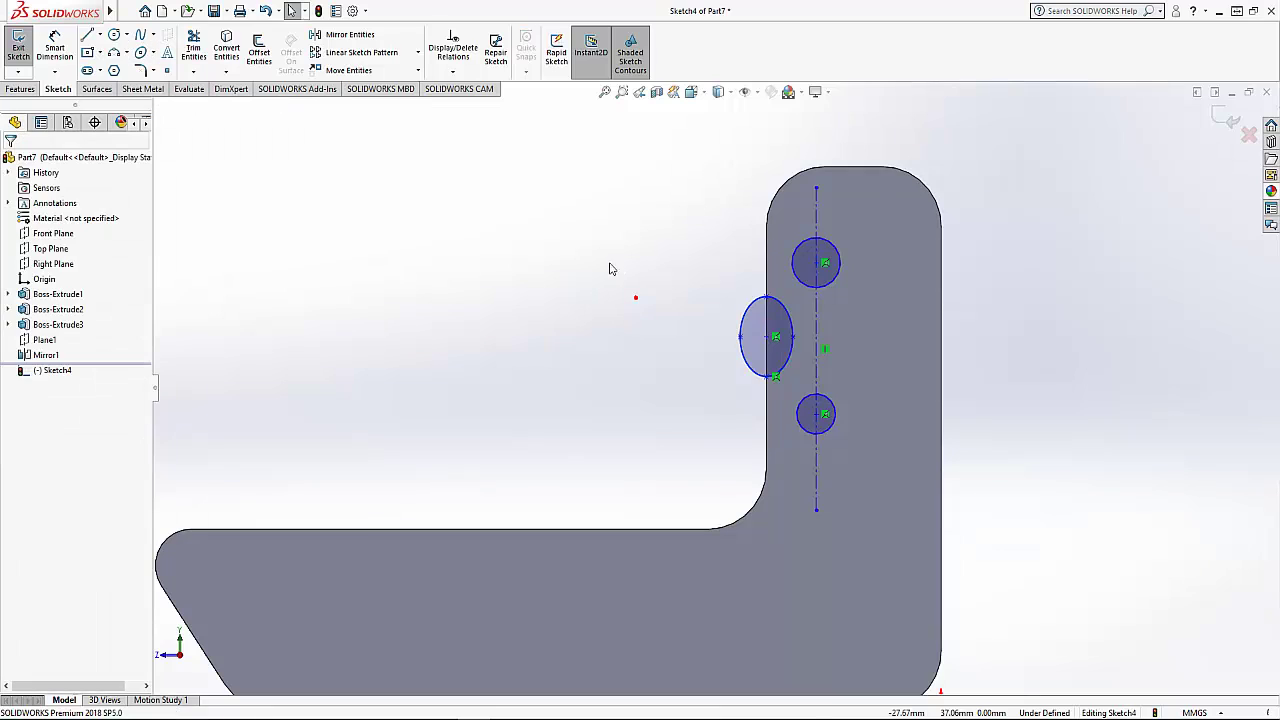
{"action": "left_click", "coordinate": [55, 55]}
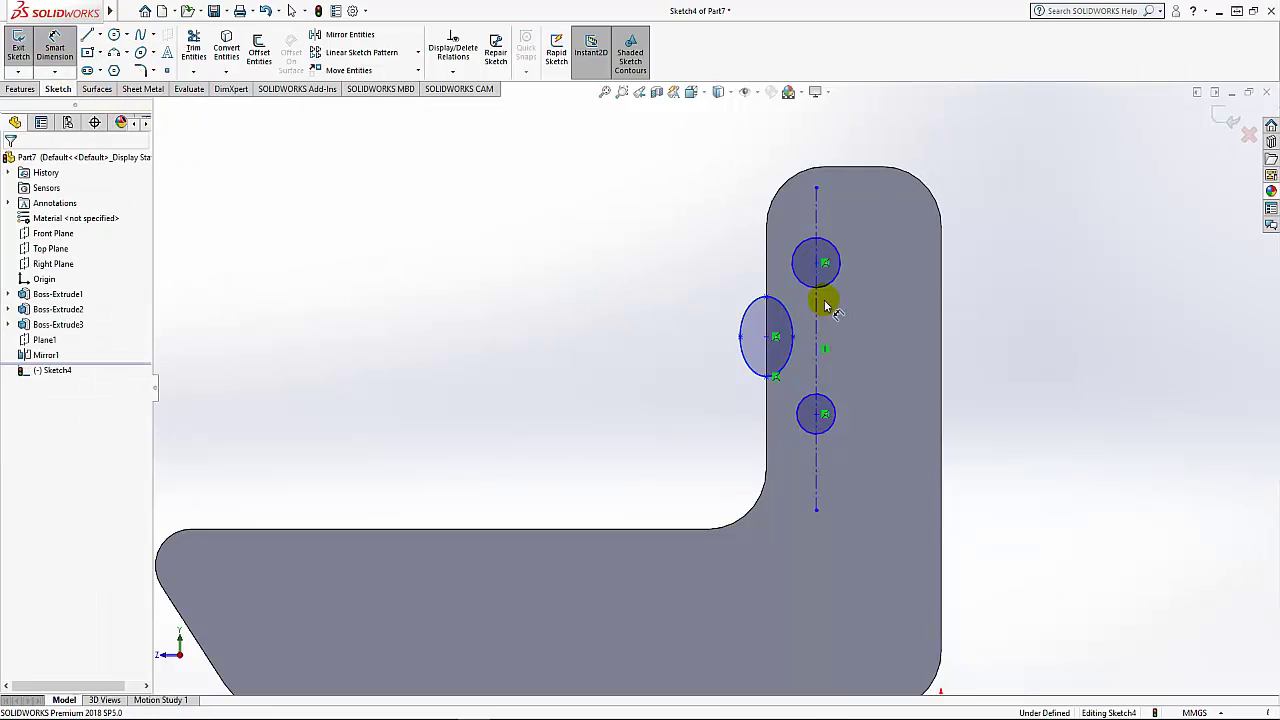
Locate the upper circle 10 mm below the top edge and space the circles 12.5 mm apart
{"action": "left_click", "coordinate": [817, 264]}
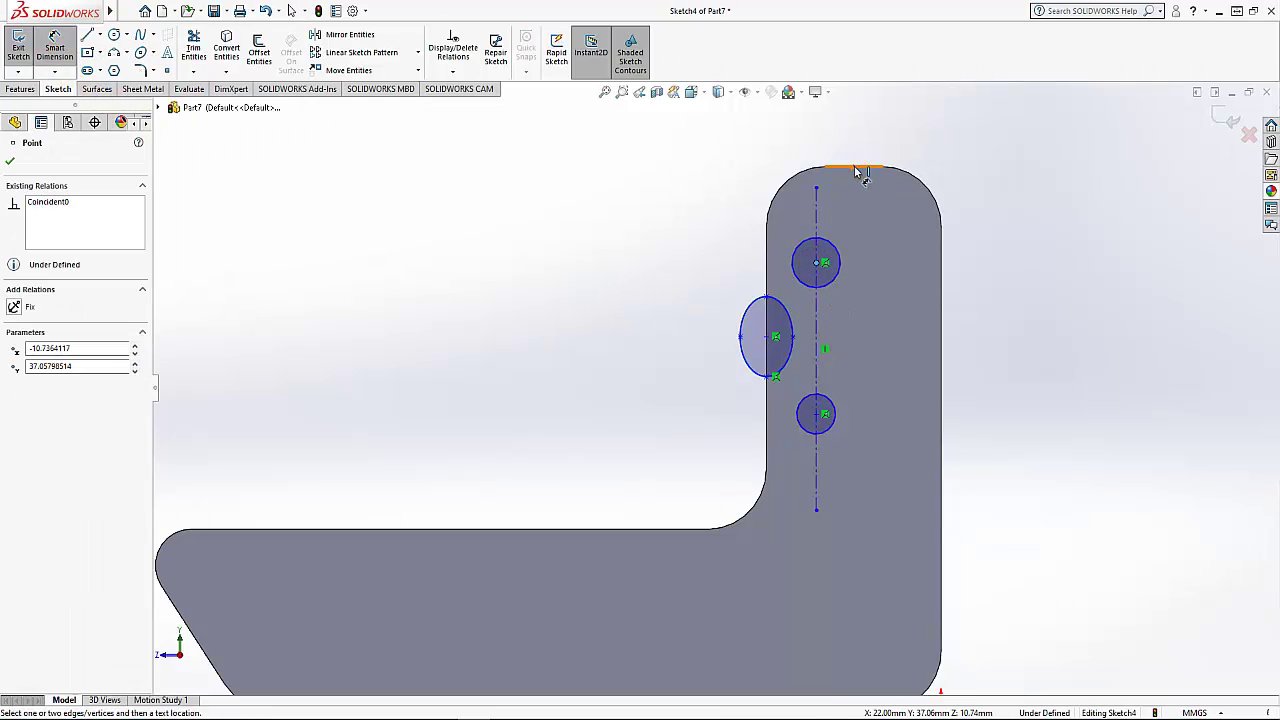
{"action": "left_click", "coordinate": [855, 172]}
{"action": "left_click", "coordinate": [866, 207]}
{"action": "type", "text": "1"}
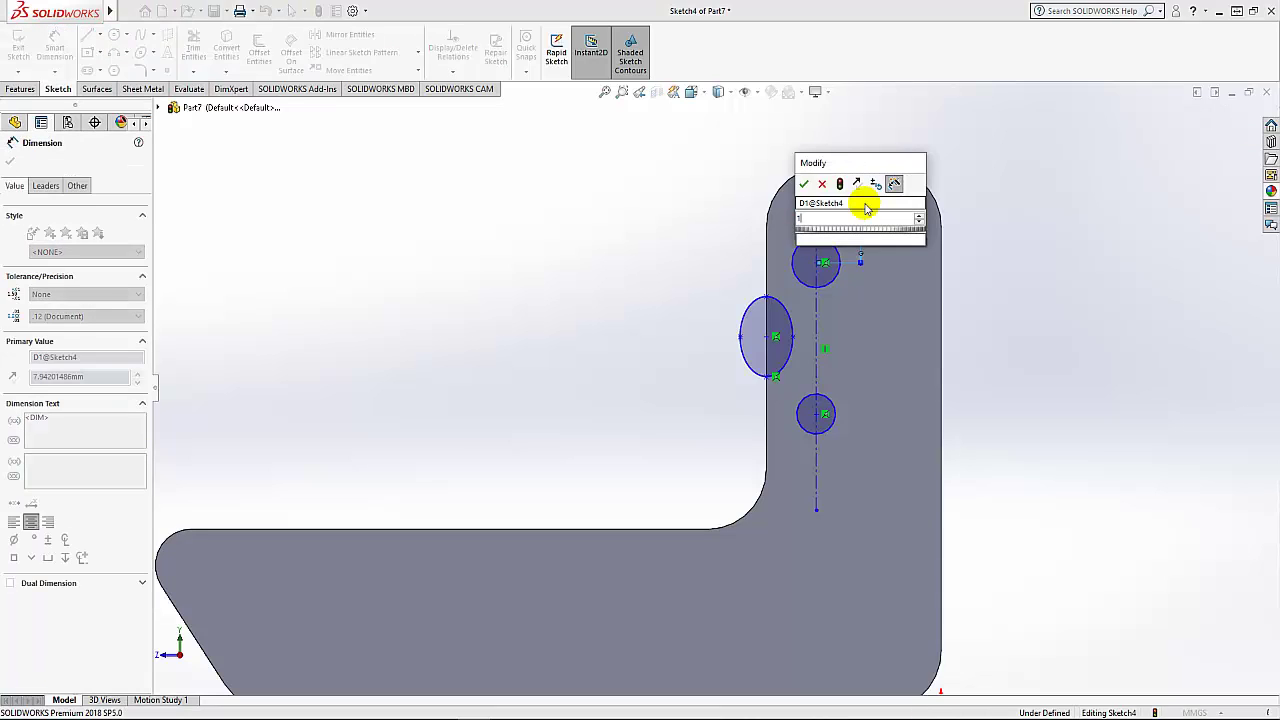
{"action": "type", "text": "0"}
{"action": "key", "text": "Return"}
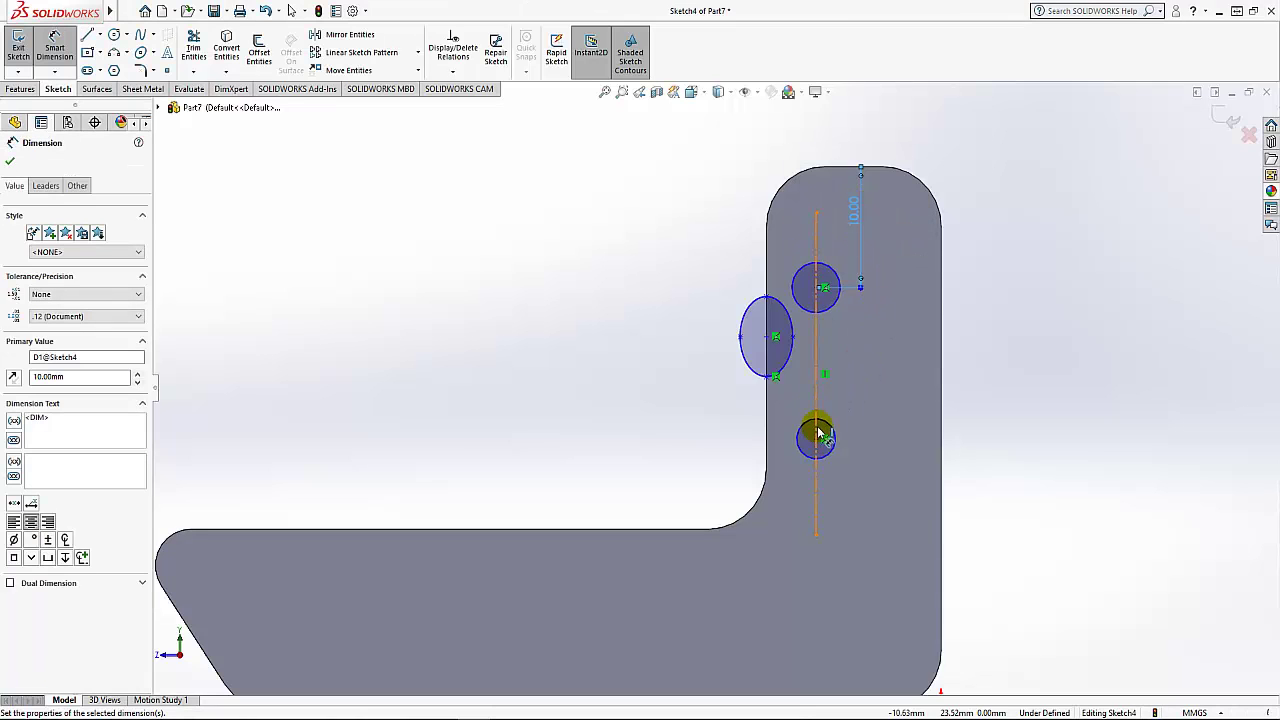
{"action": "left_click", "coordinate": [818, 436]}
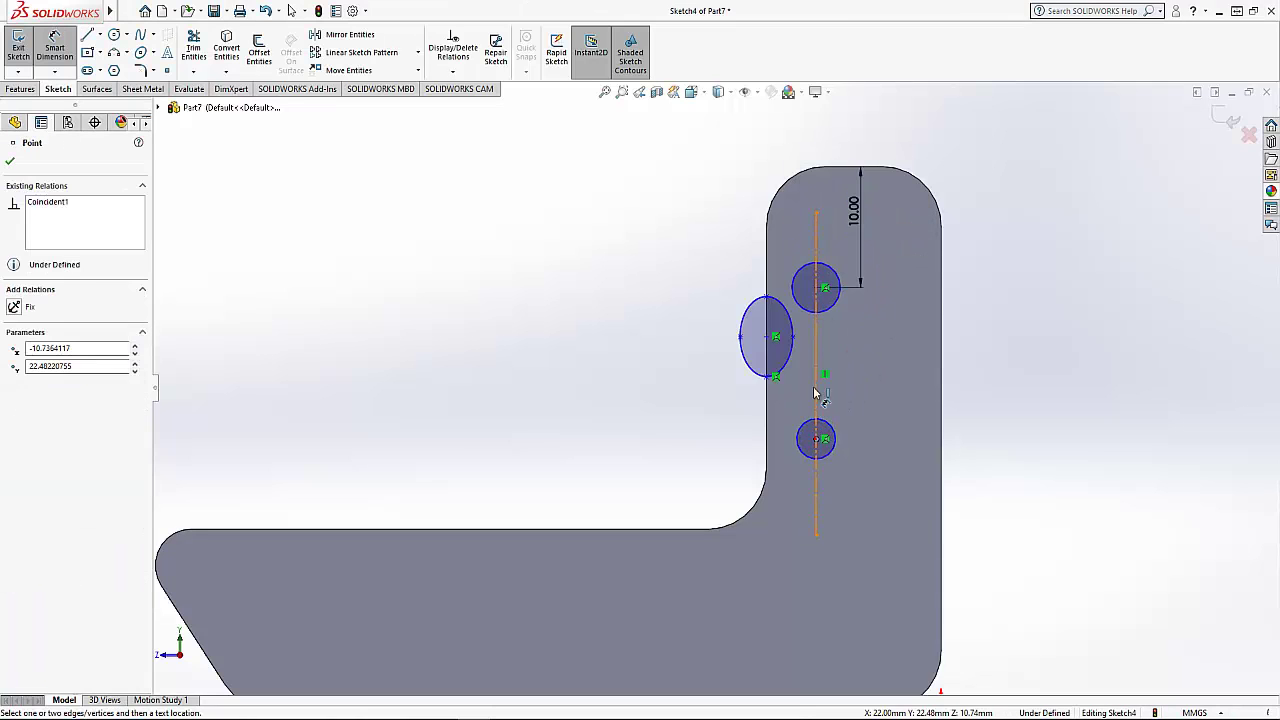
{"action": "left_click", "coordinate": [818, 291]}
{"action": "left_click", "coordinate": [894, 340]}
{"action": "type", "text": "1"}
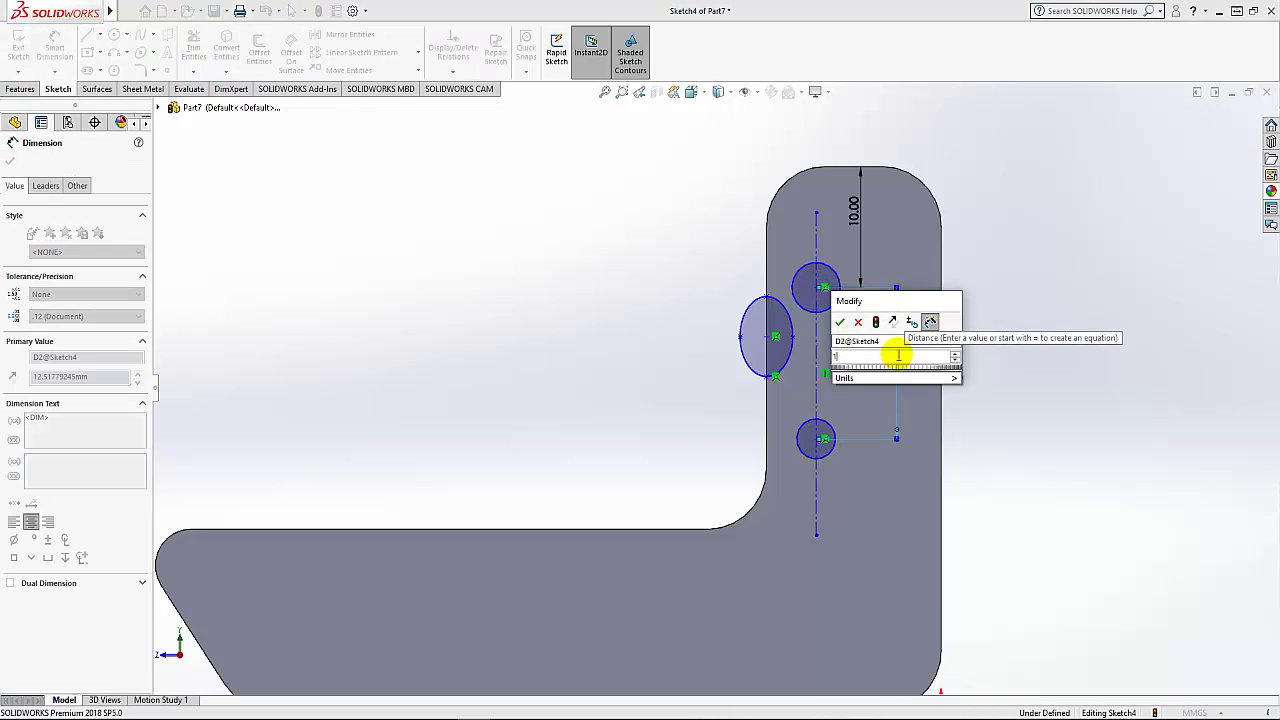
{"action": "type", "text": "2.5"}
{"action": "key", "text": "Return"}
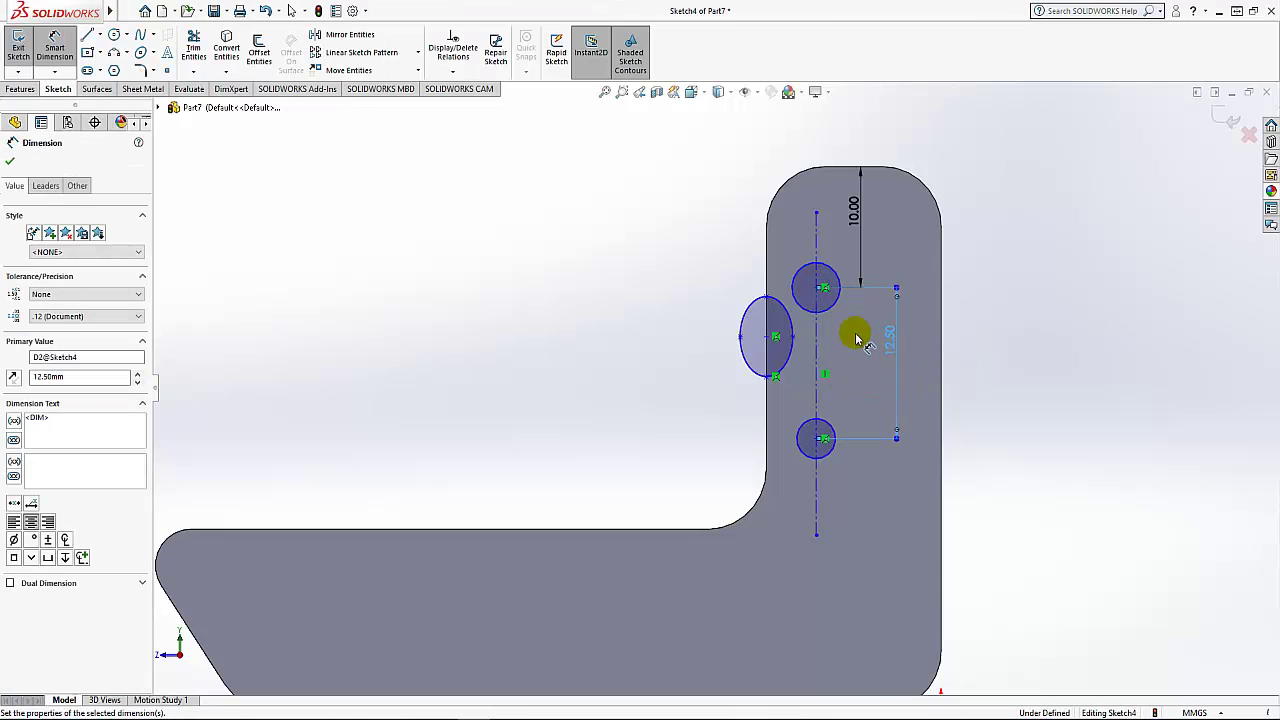
Set both circle diameters to 5 mm
{"action": "left_click", "coordinate": [835, 305]}
{"action": "left_click", "coordinate": [862, 343]}
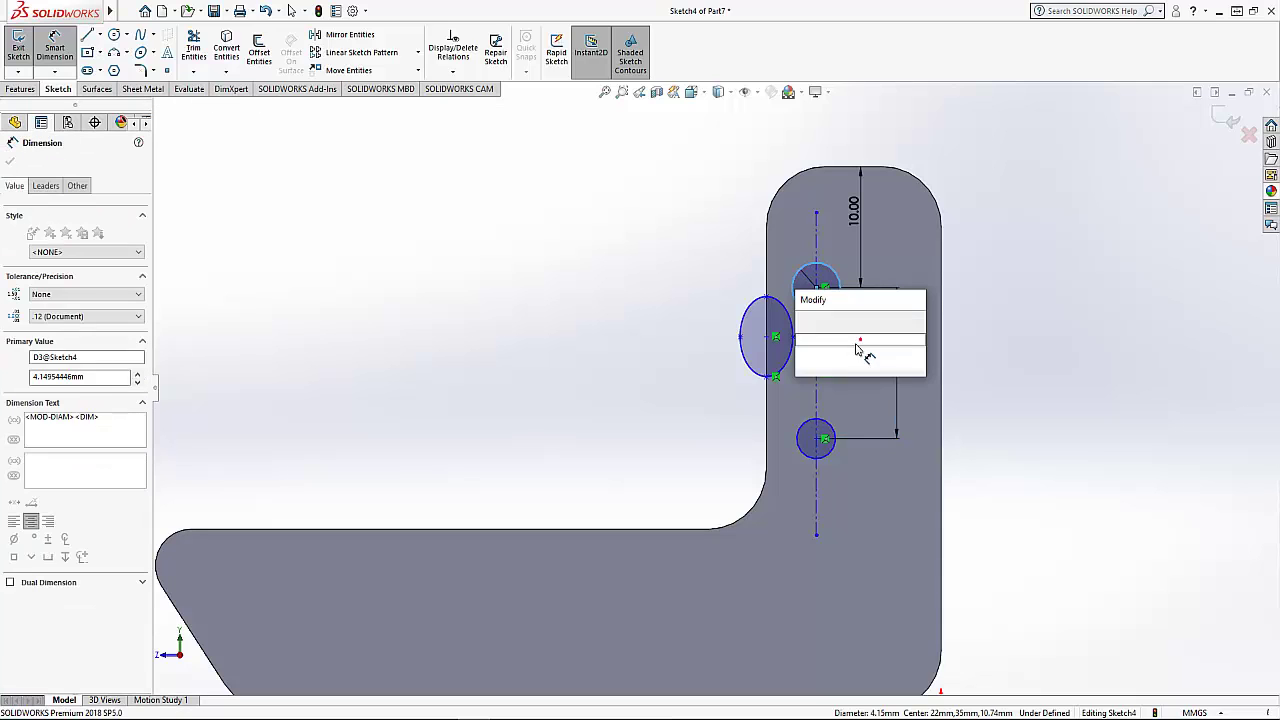
{"action": "type", "text": "5"}
{"action": "key", "text": "Return"}
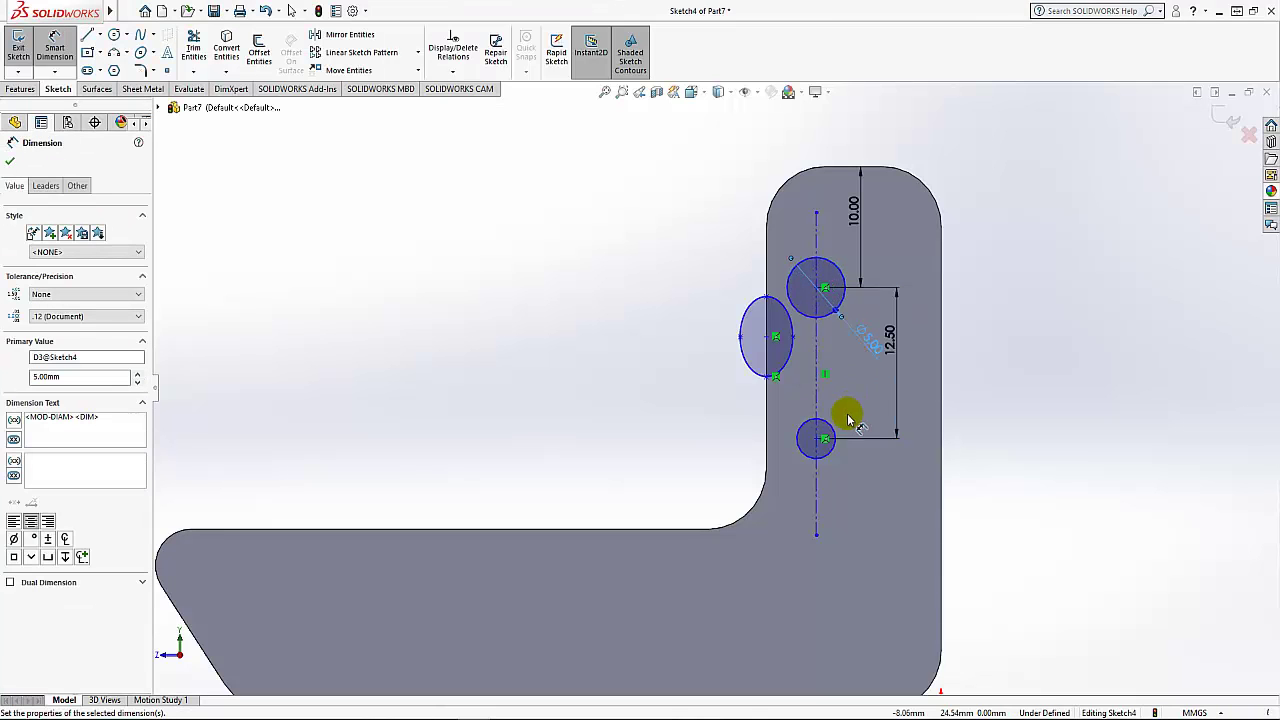
{"action": "left_click", "coordinate": [820, 435]}
{"action": "left_click", "coordinate": [849, 413]}
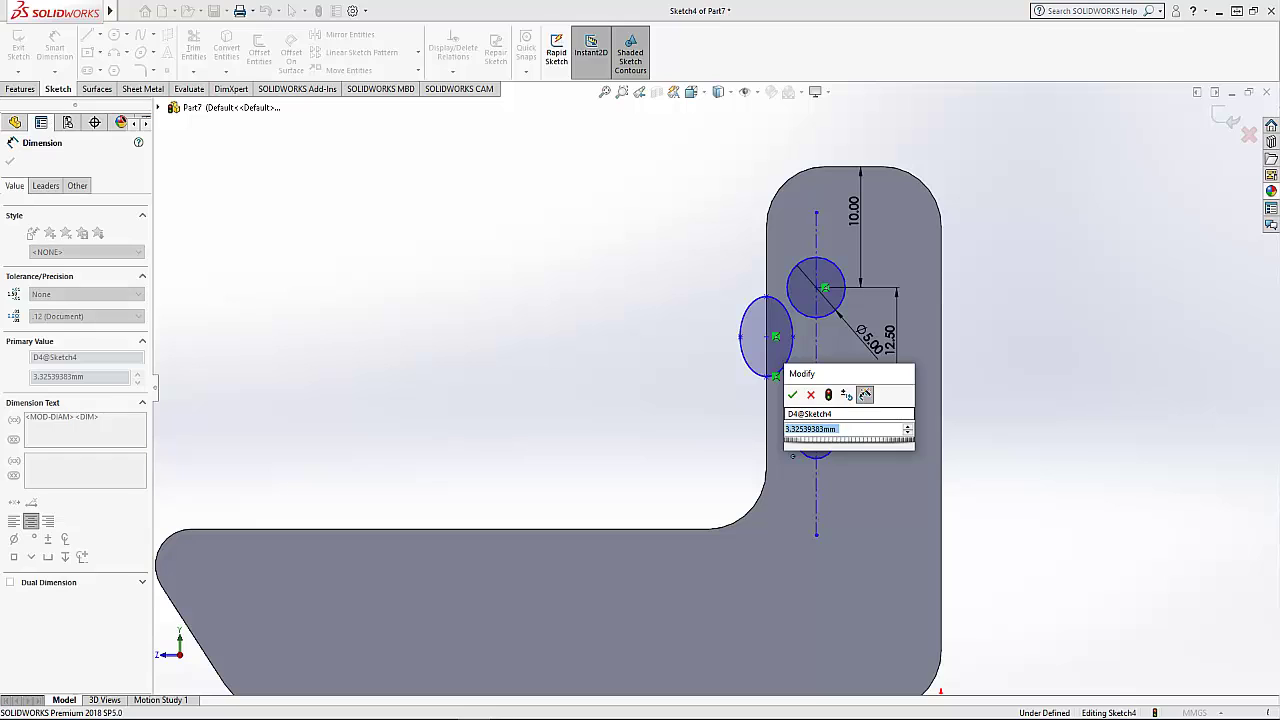
{"action": "type", "text": "5"}
{"action": "key", "text": "Return"}
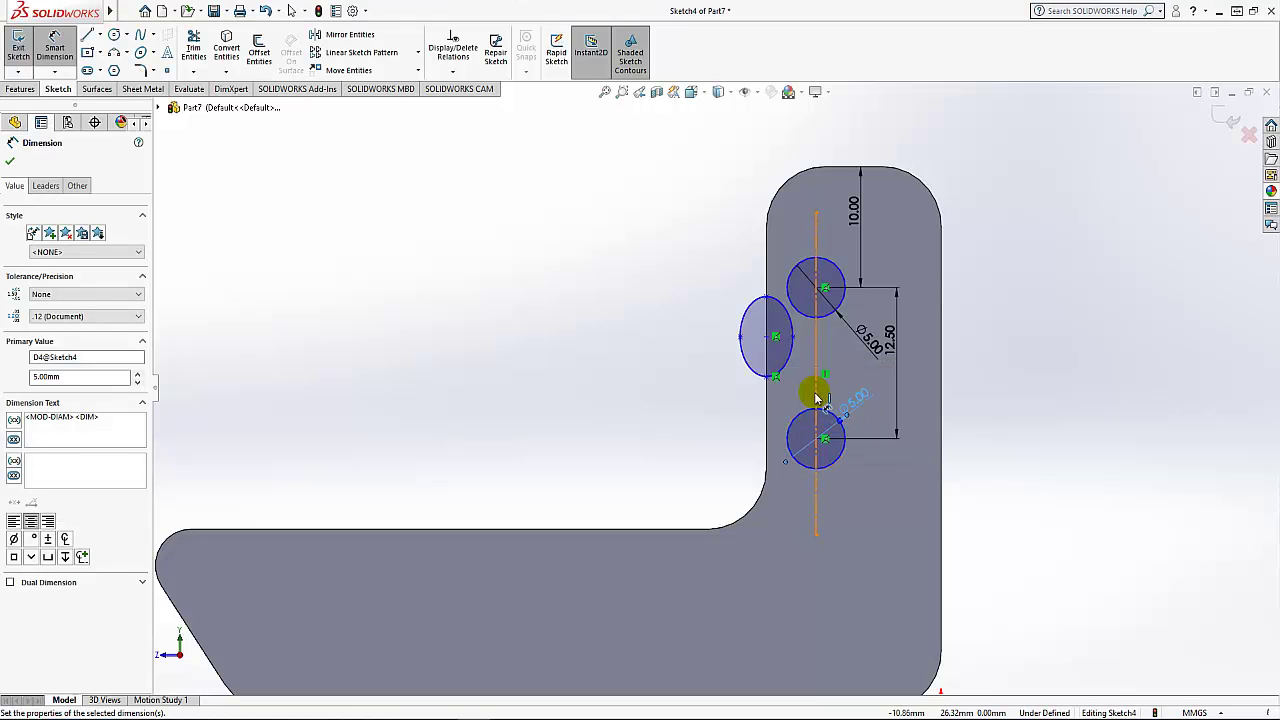
Place the circles' centreline 4.50 mm from the upright's inner edge
{"action": "left_click", "coordinate": [768, 416]}
{"action": "left_click", "coordinate": [816, 475]}
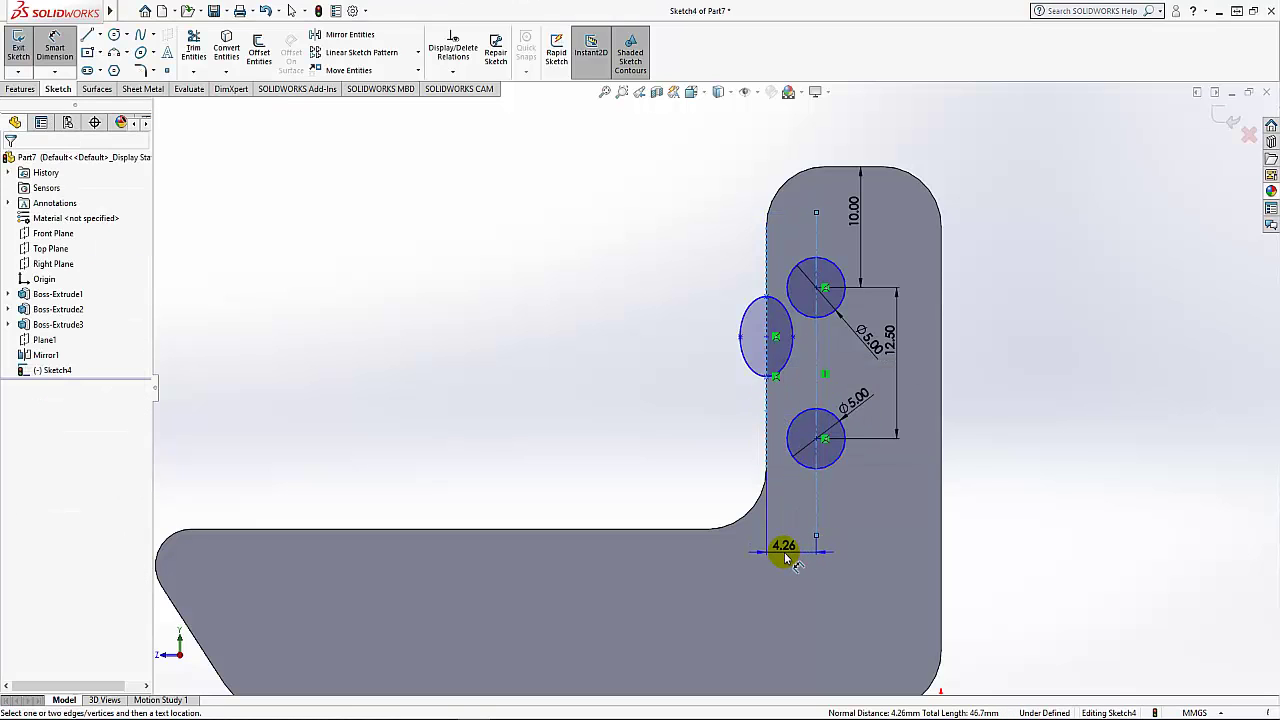
{"action": "left_click", "coordinate": [786, 558]}
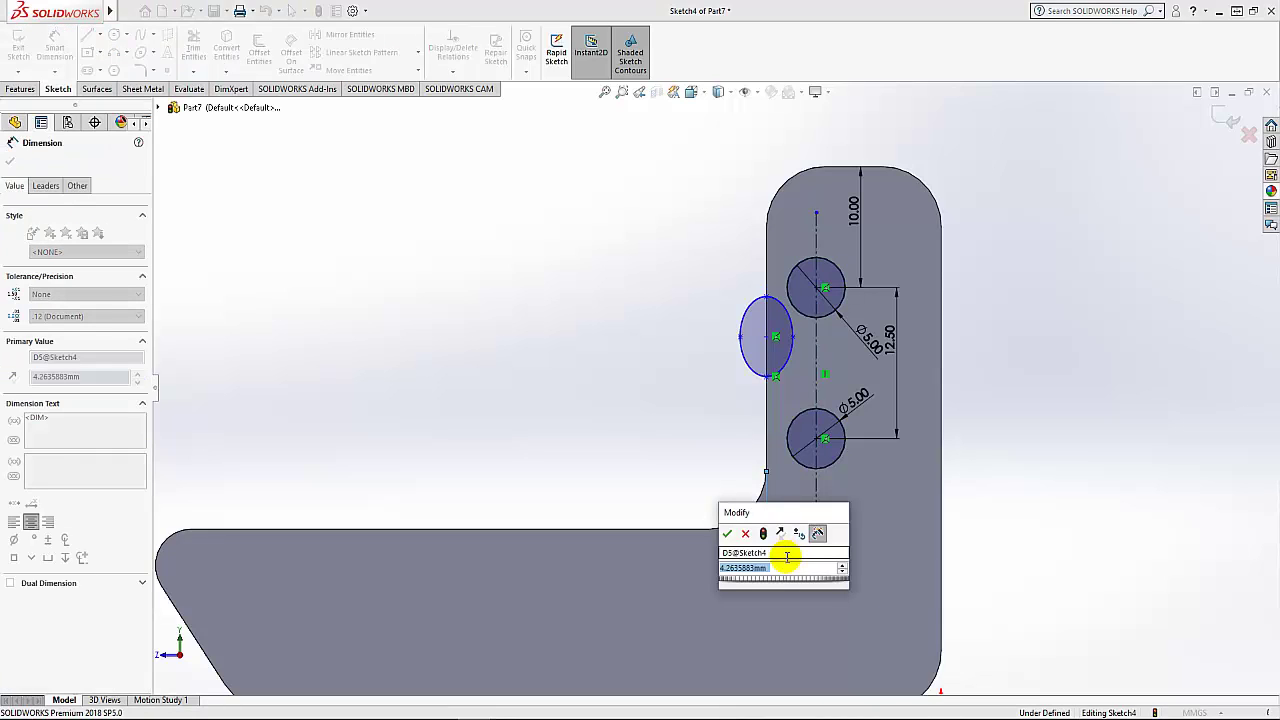
{"action": "type", "text": "4.5"}
{"action": "key", "text": "Return"}
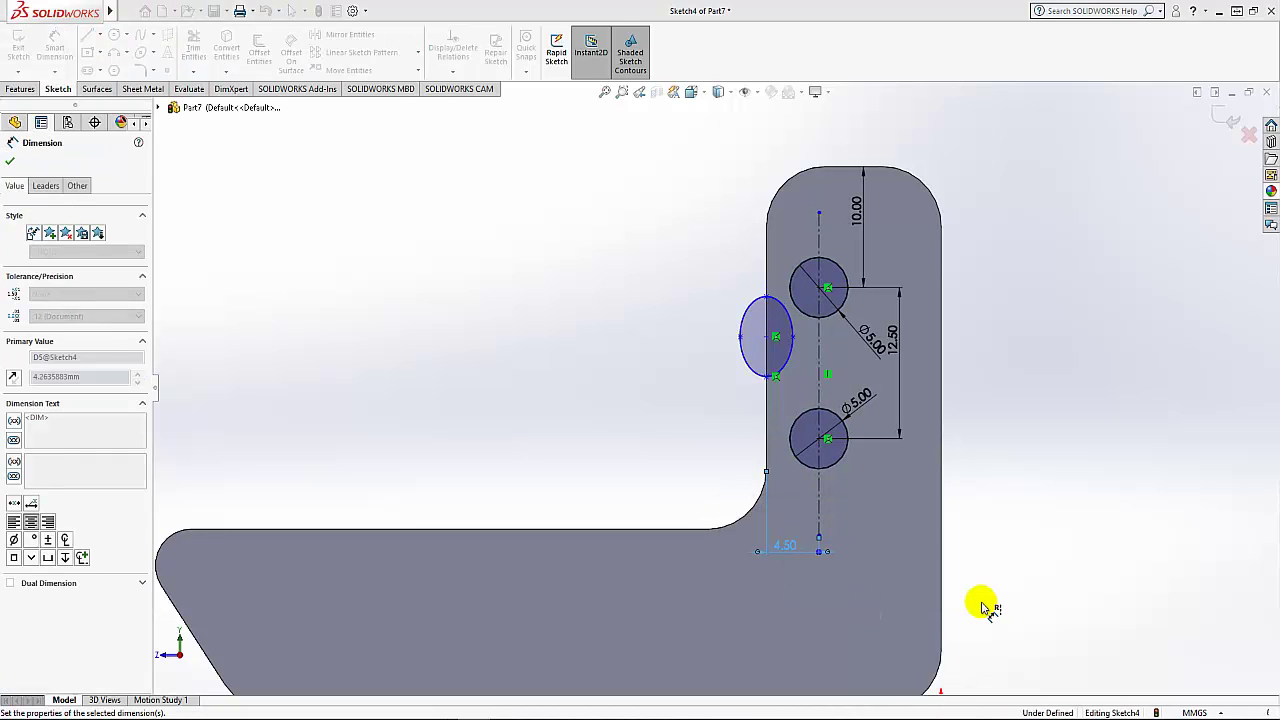
{"action": "left_click", "coordinate": [860, 418]}
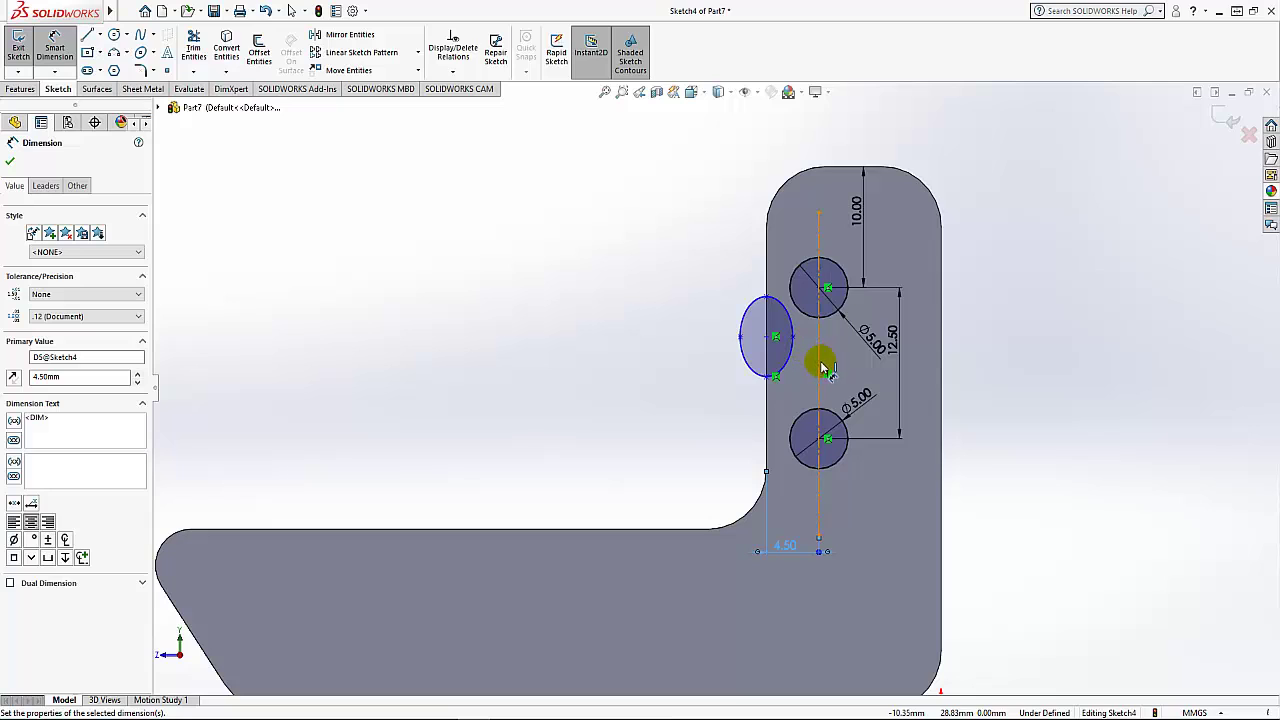
Position the ellipse centre 6.25 mm below the upper hole and 2.00 mm from the edge
{"action": "left_click", "coordinate": [820, 289]}
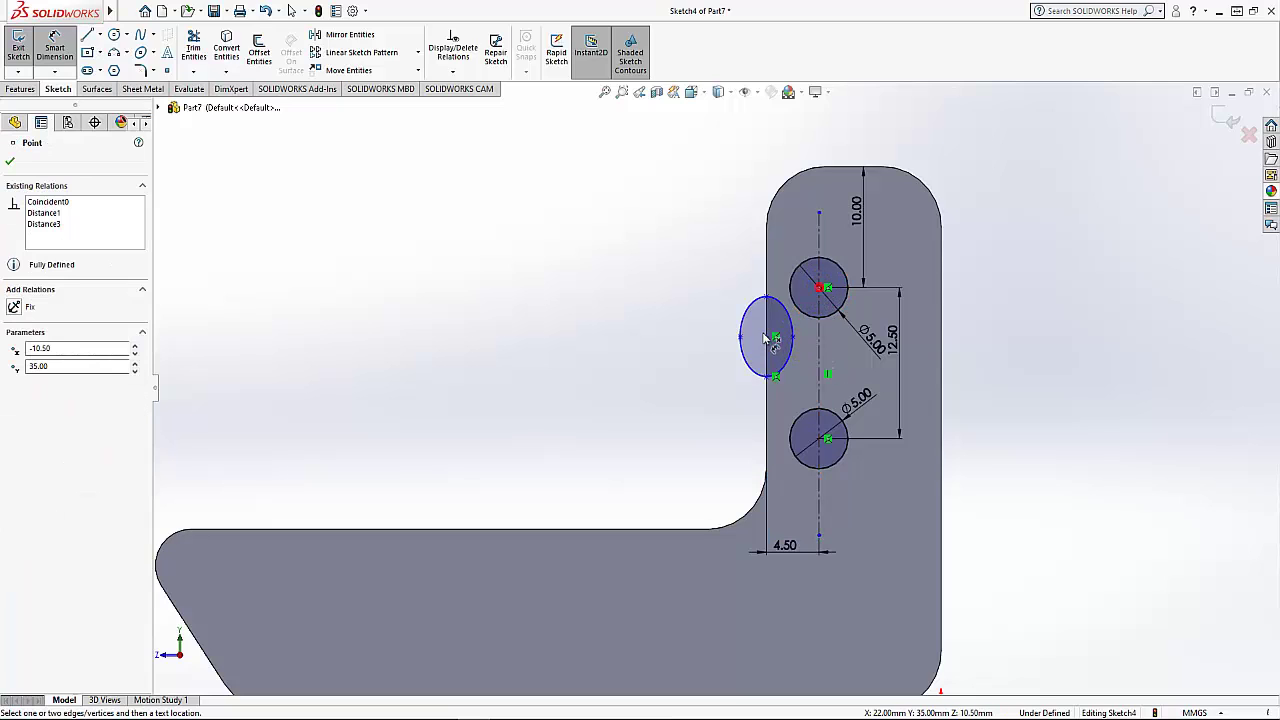
{"action": "left_click", "coordinate": [772, 338]}
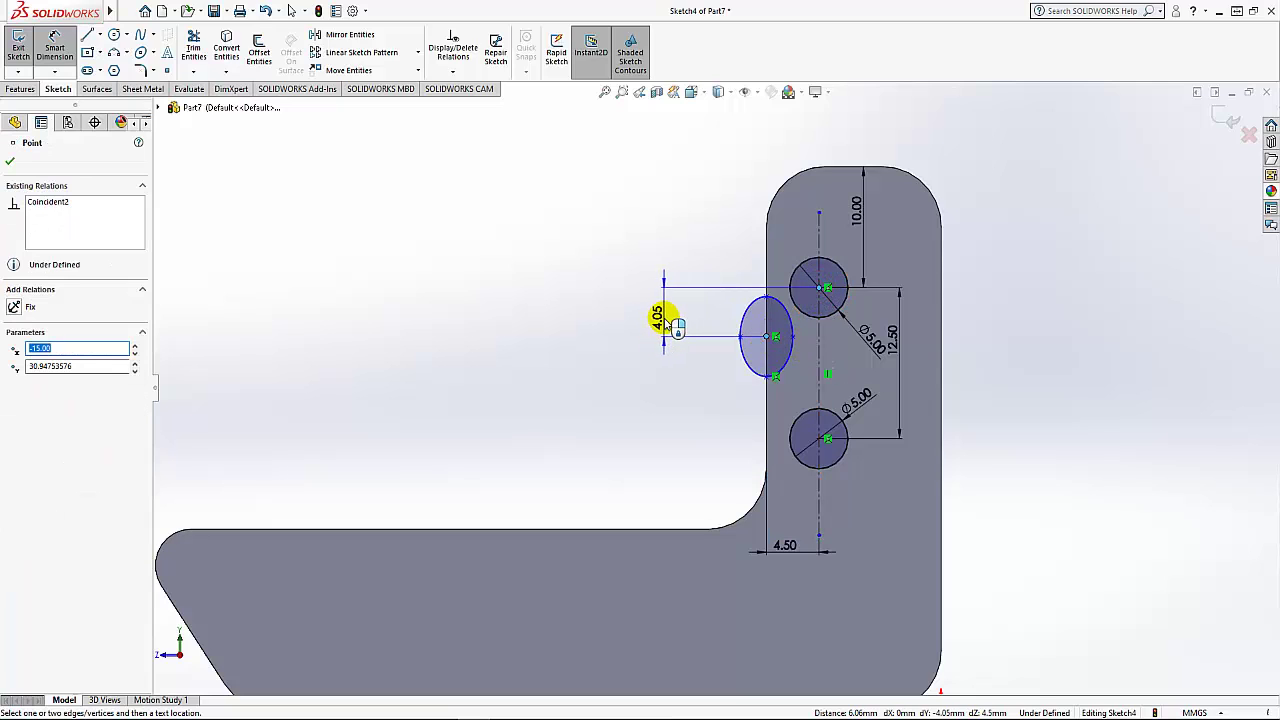
{"action": "left_click", "coordinate": [666, 323]}
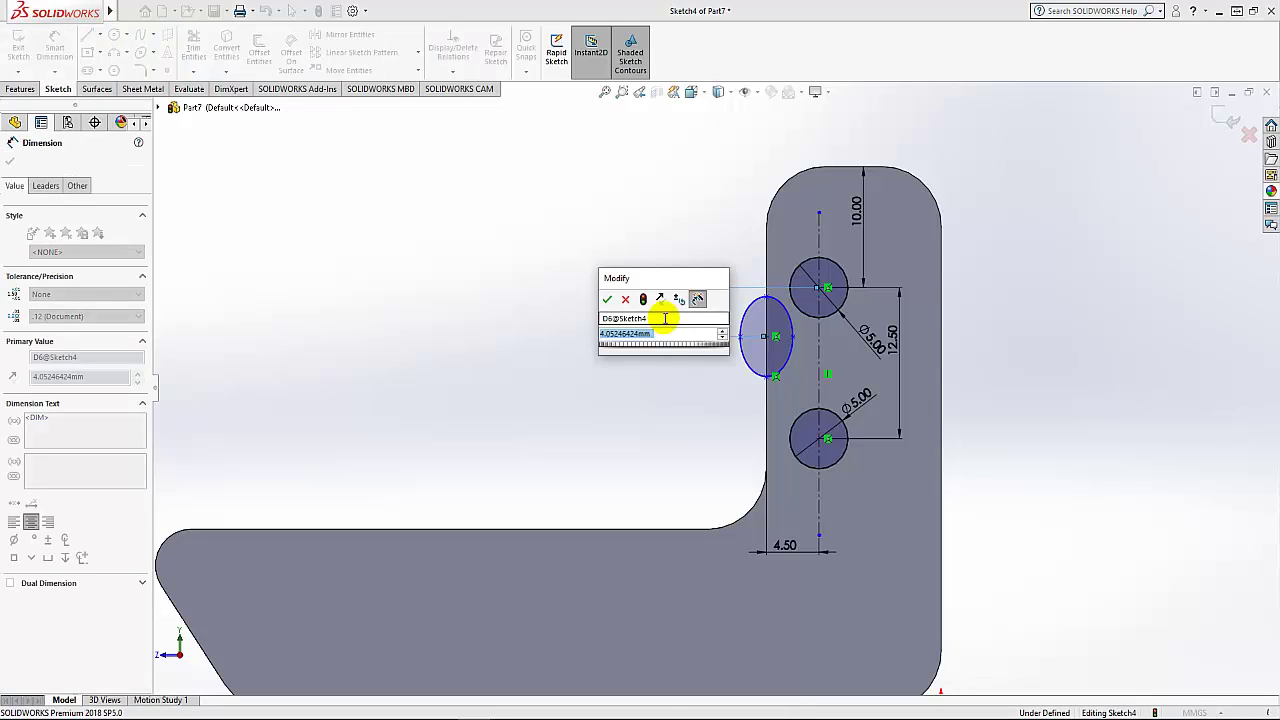
{"action": "type", "text": "6.25"}
{"action": "key", "text": "Return"}
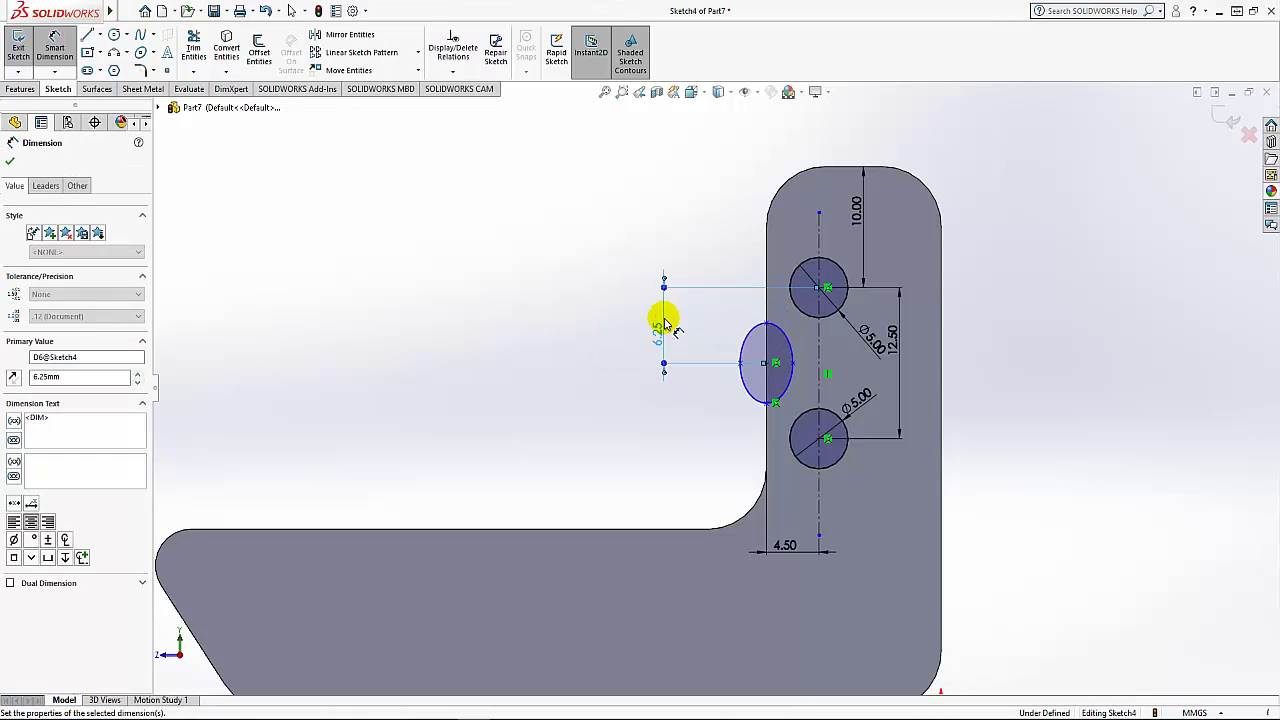
{"action": "left_click", "coordinate": [770, 366]}
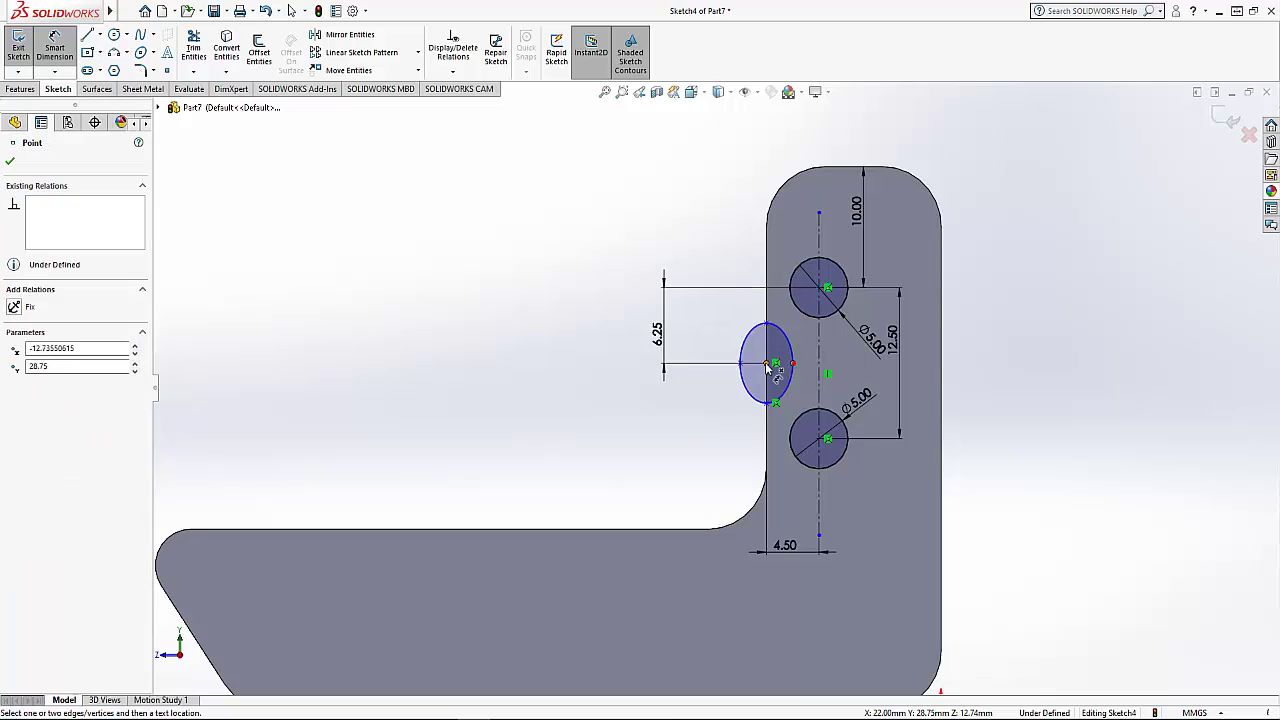
{"action": "left_click", "coordinate": [772, 364]}
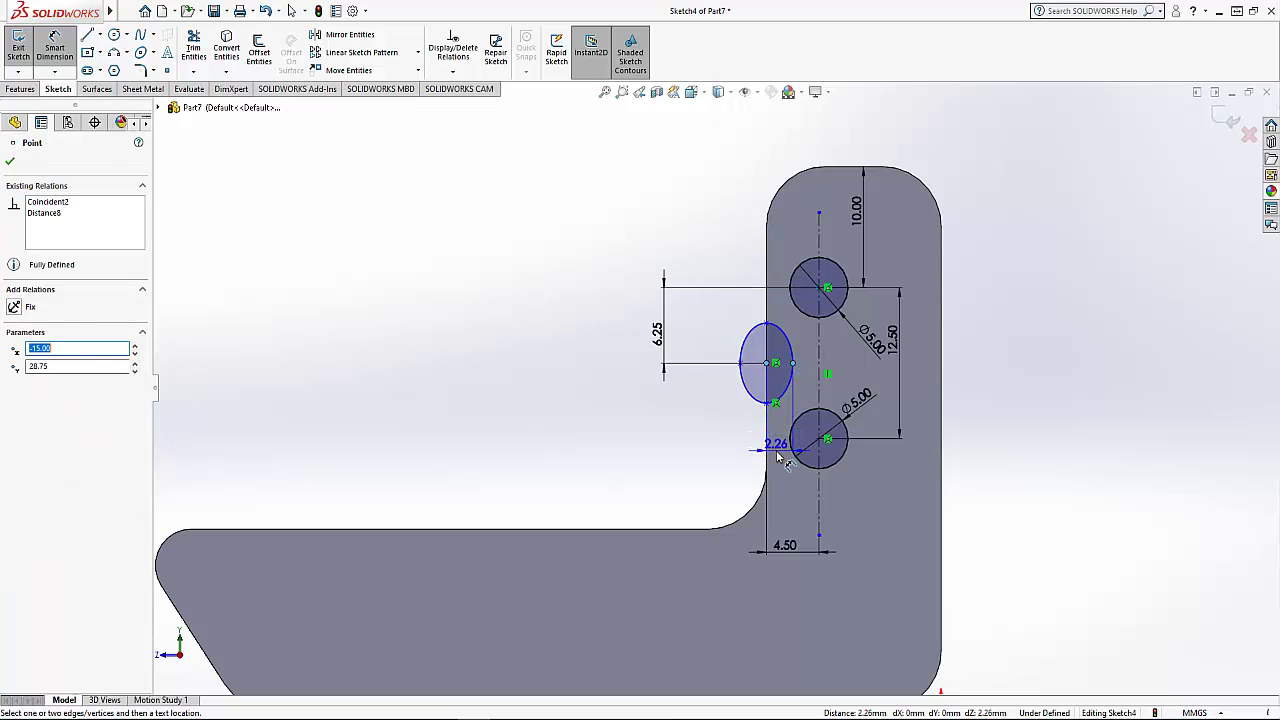
{"action": "left_click", "coordinate": [779, 460]}
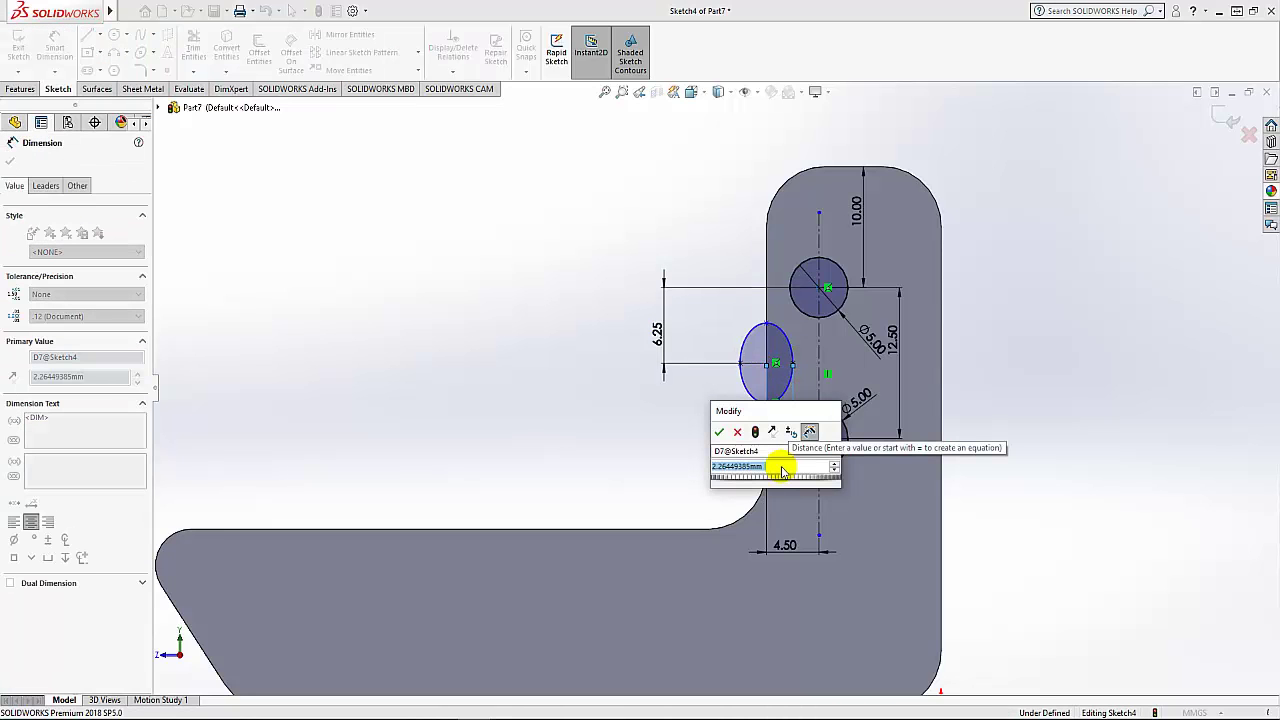
{"action": "type", "text": "2"}
{"action": "key", "text": "Return"}
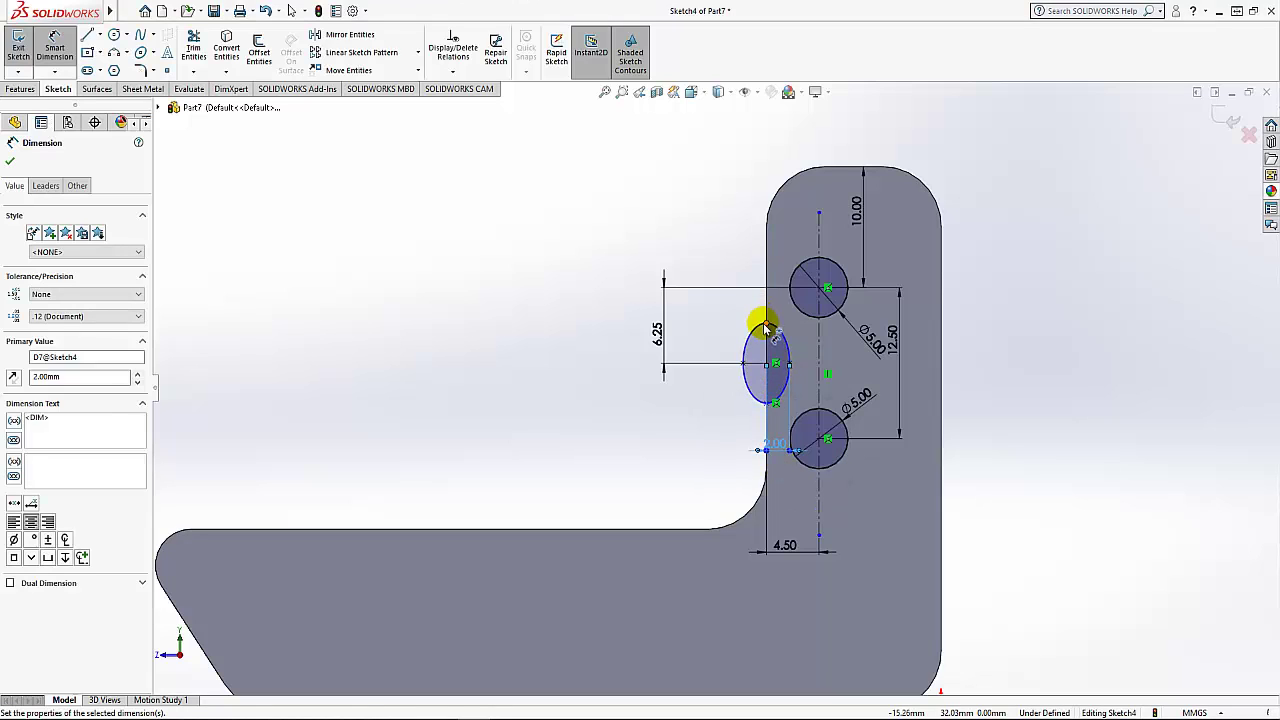
Dimension the ellipse height to 4.00 mm, fully defining Sketch4
{"action": "left_click", "coordinate": [767, 326]}
{"action": "left_click", "coordinate": [774, 363]}
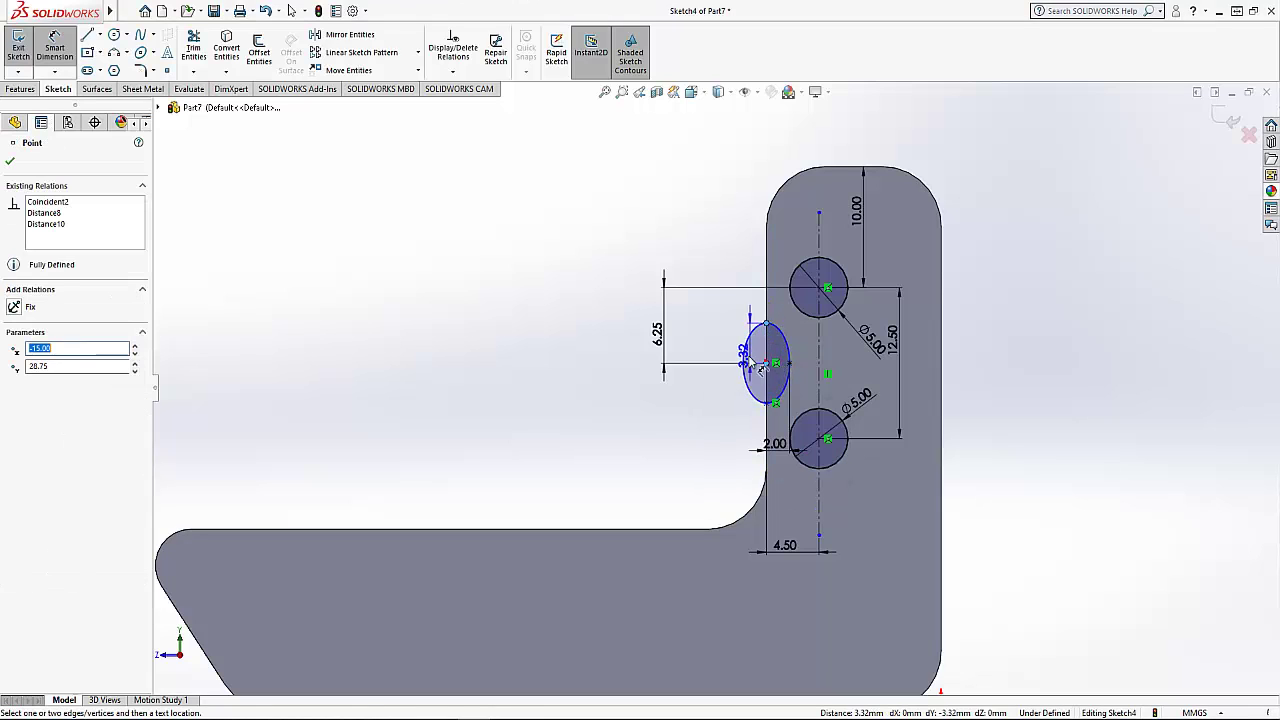
{"action": "left_click", "coordinate": [716, 347]}
{"action": "type", "text": "4"}
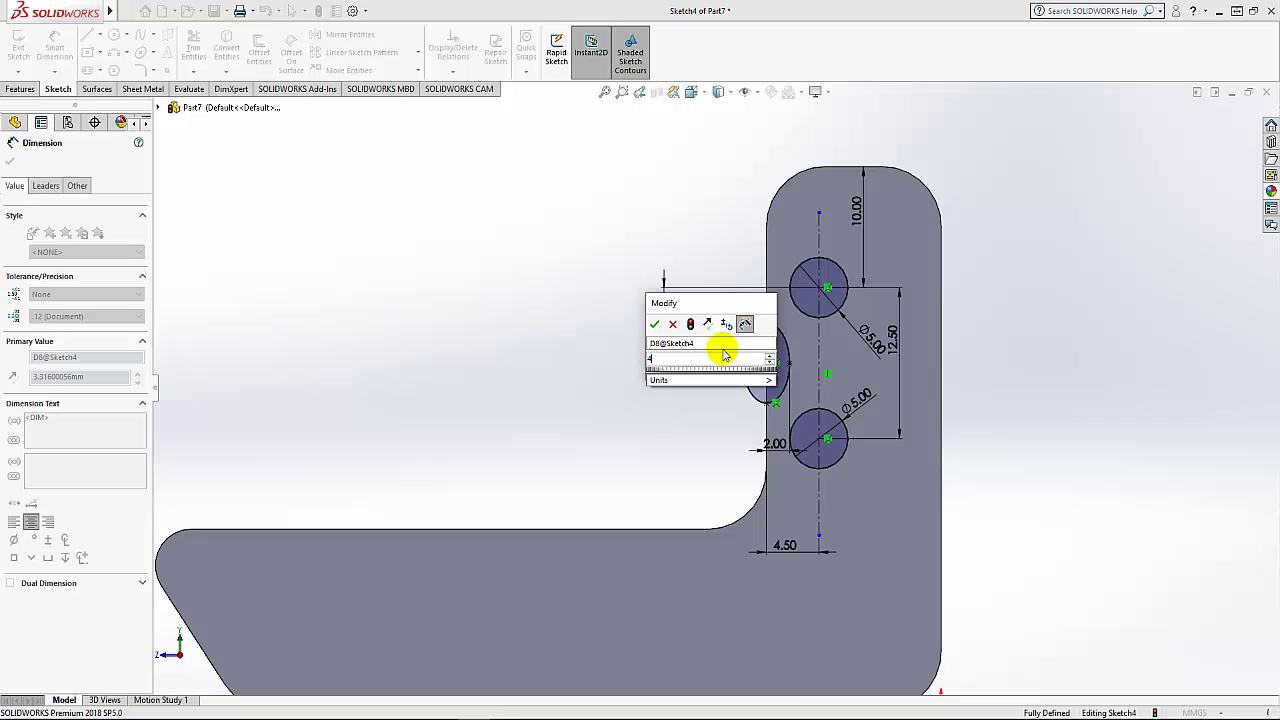
{"action": "key", "text": "Return"}
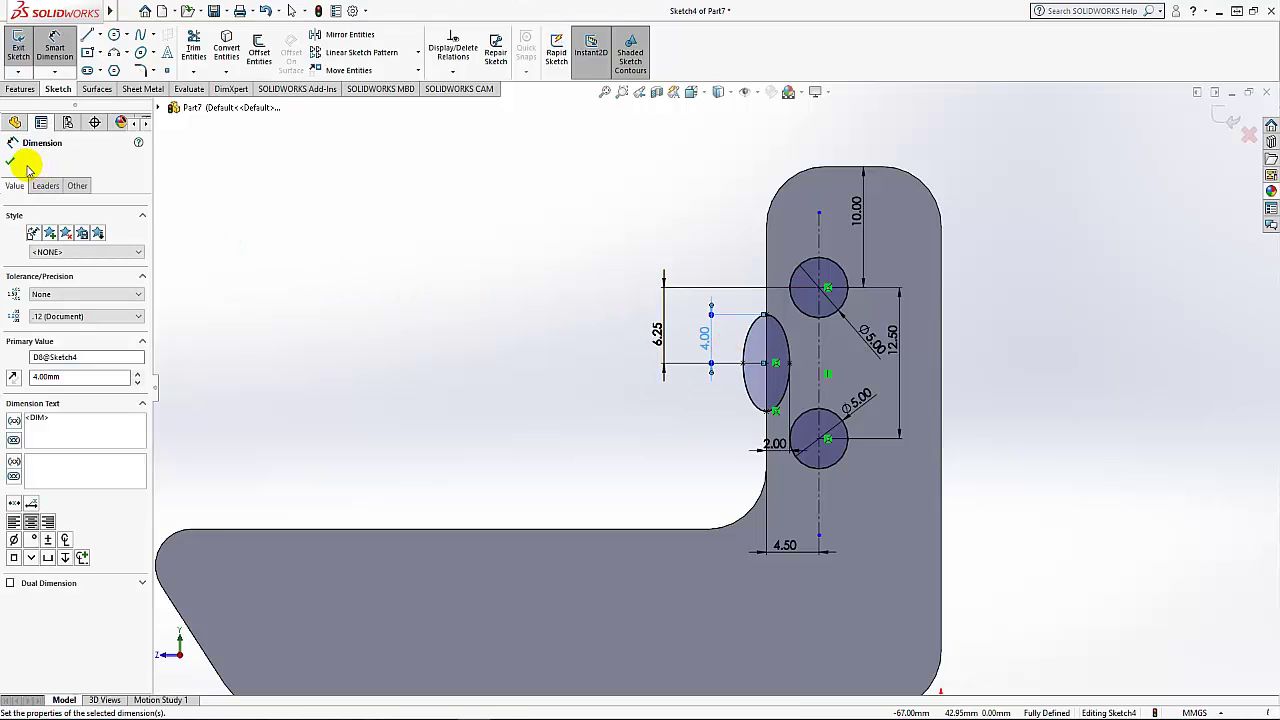
{"action": "left_click", "coordinate": [11, 161]}
{"action": "key", "text": "Escape"}
Extruded Cut Sketch4's two circles and oval Through All as Cut-Extrude1
{"action": "scroll", "coordinate": [556, 339], "scroll_direction": "up", "scroll_amount": 3}
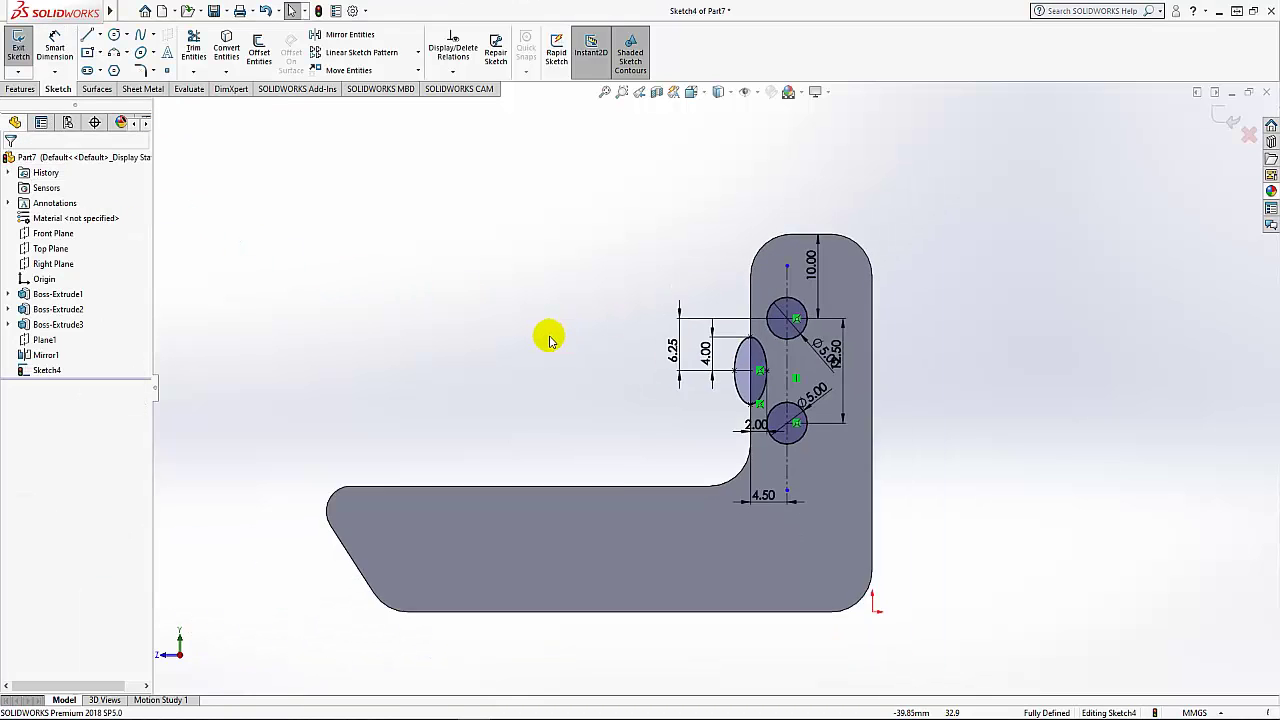
{"action": "scroll", "coordinate": [560, 341], "scroll_direction": "up", "scroll_amount": 2}
{"action": "middle_click_drag", "start_coordinate": [563, 343], "coordinate": [594, 357]}
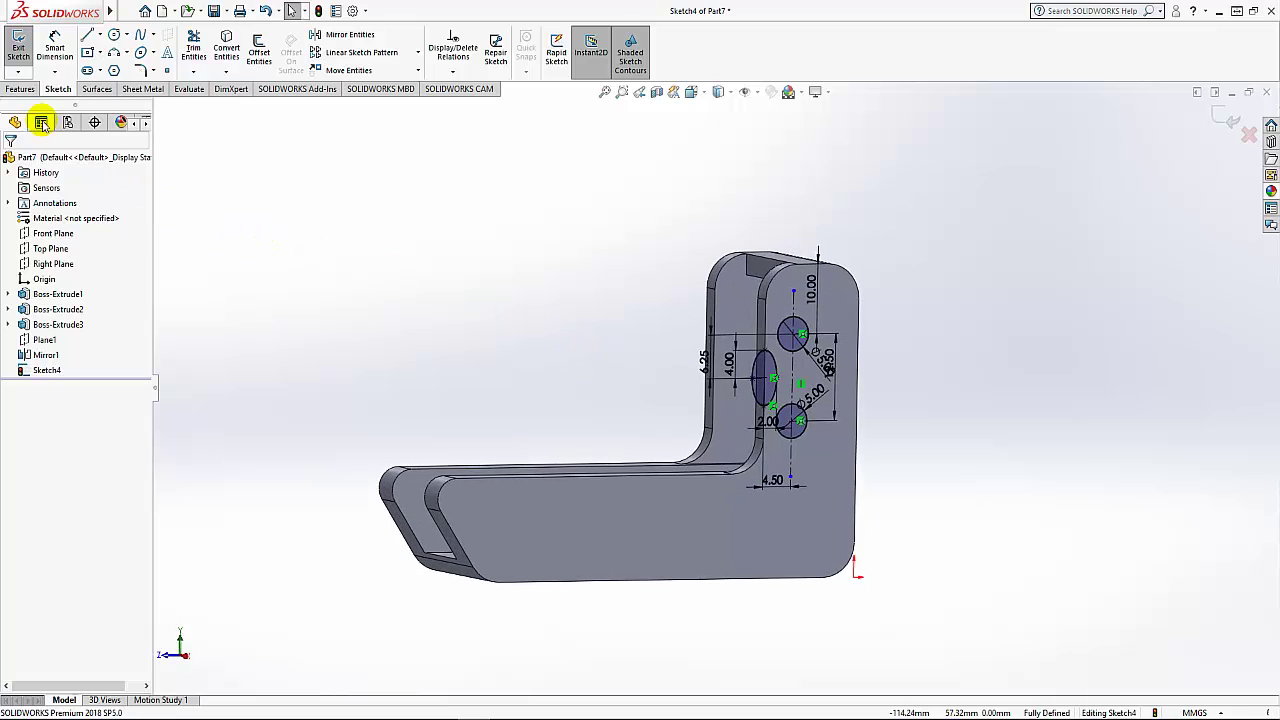
{"action": "left_click", "coordinate": [20, 89]}
{"action": "left_click", "coordinate": [197, 50]}
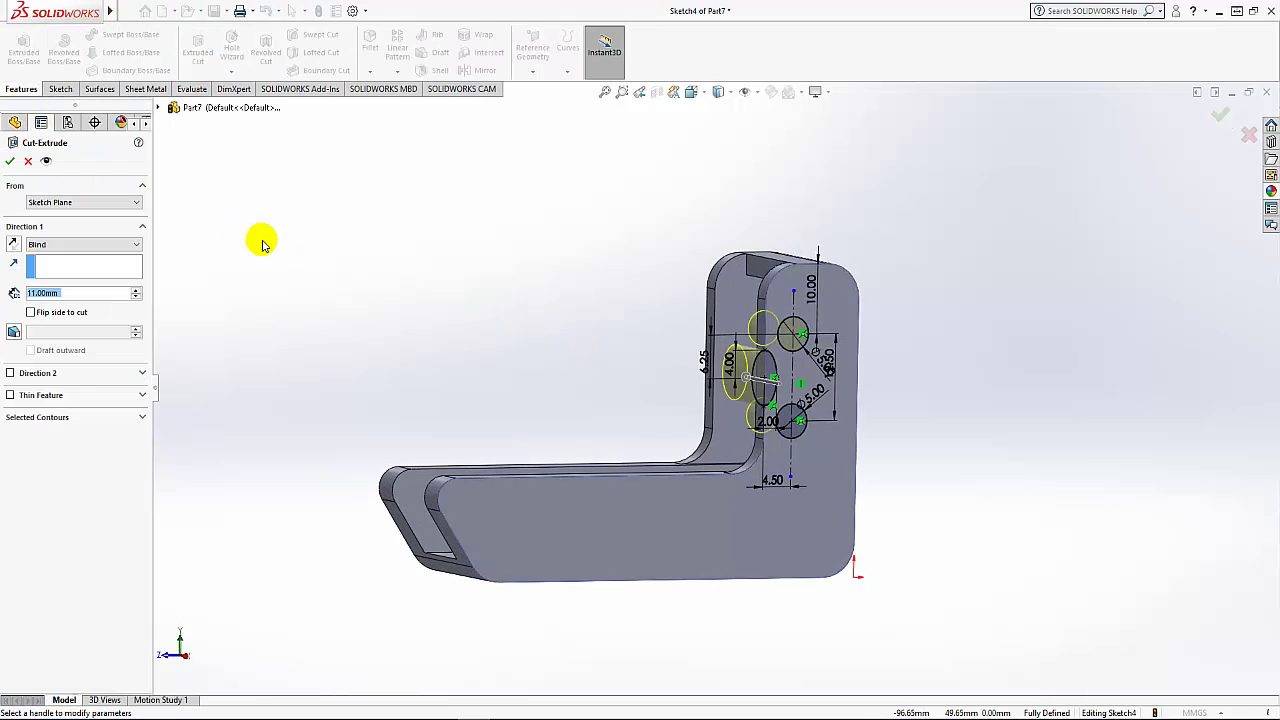
{"action": "left_click", "coordinate": [70, 244]}
{"action": "left_click", "coordinate": [69, 266]}
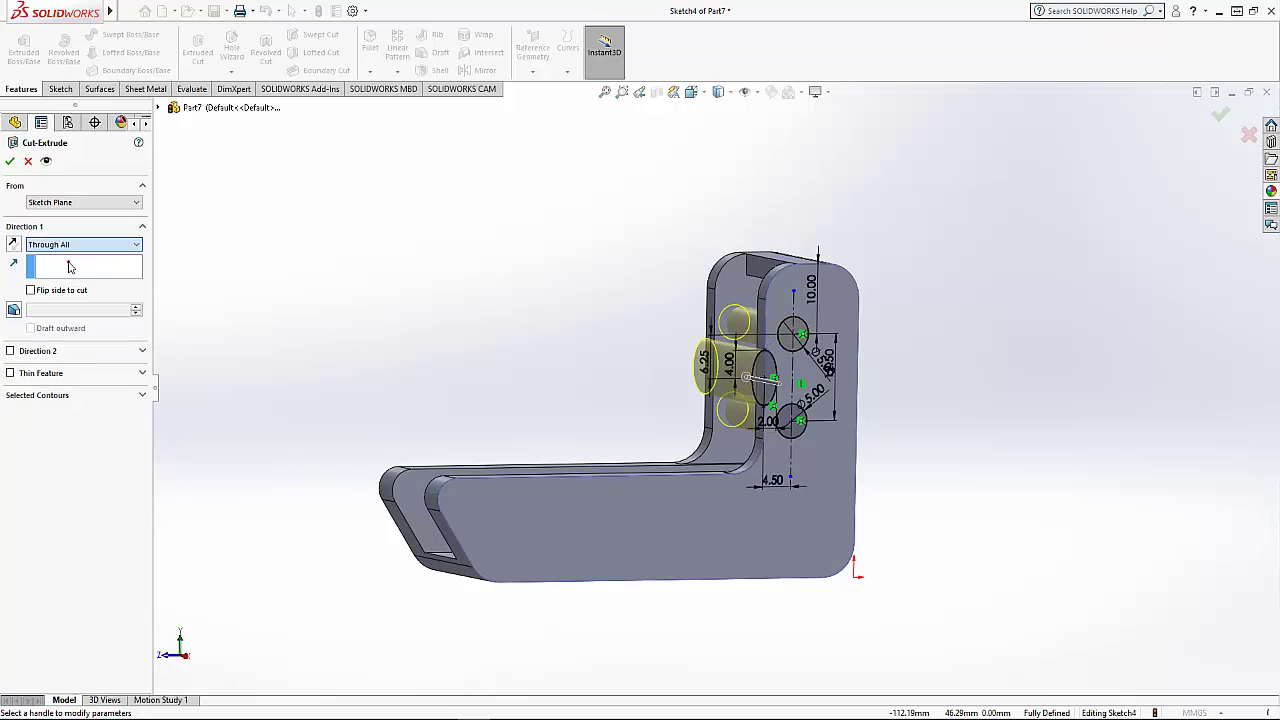
{"action": "left_click", "coordinate": [9, 164]}
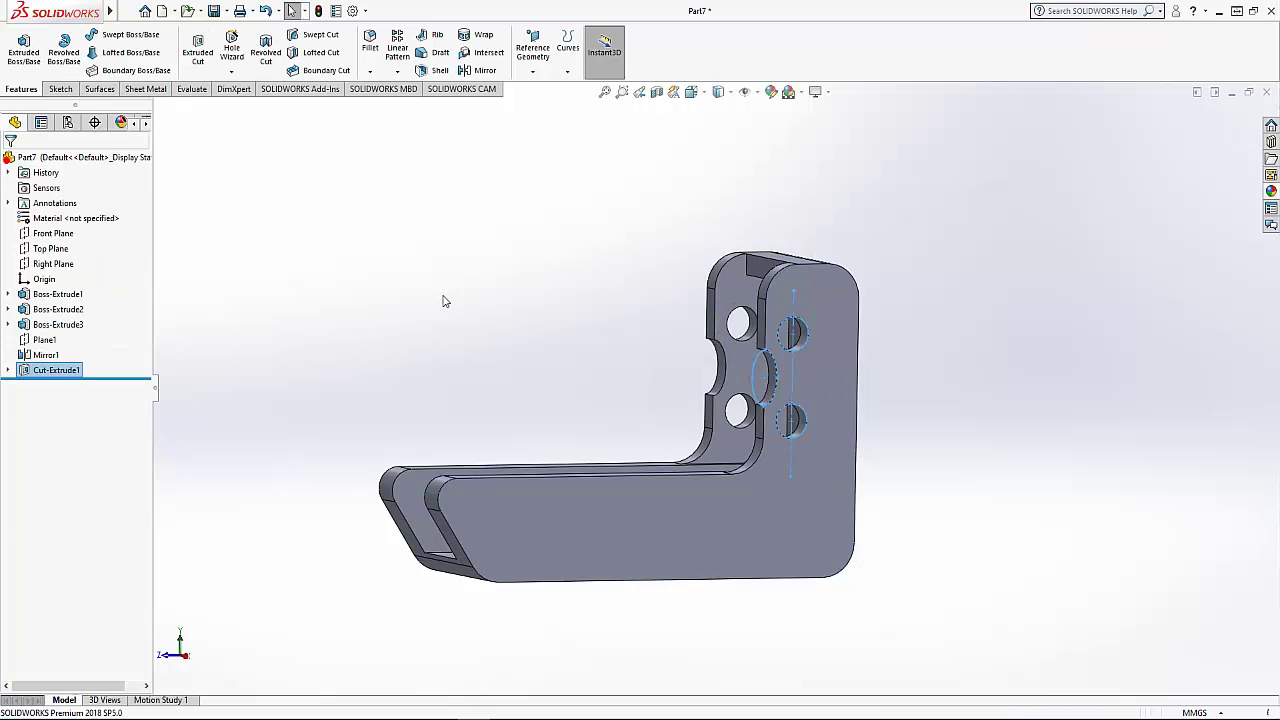
{"action": "mouse_move", "coordinate": [566, 307]}
{"action": "middle_mouse_down"}
{"action": "mouse_move", "coordinate": [531, 323]}
{"action": "mouse_move", "coordinate": [569, 311]}
{"action": "middle_mouse_up"}
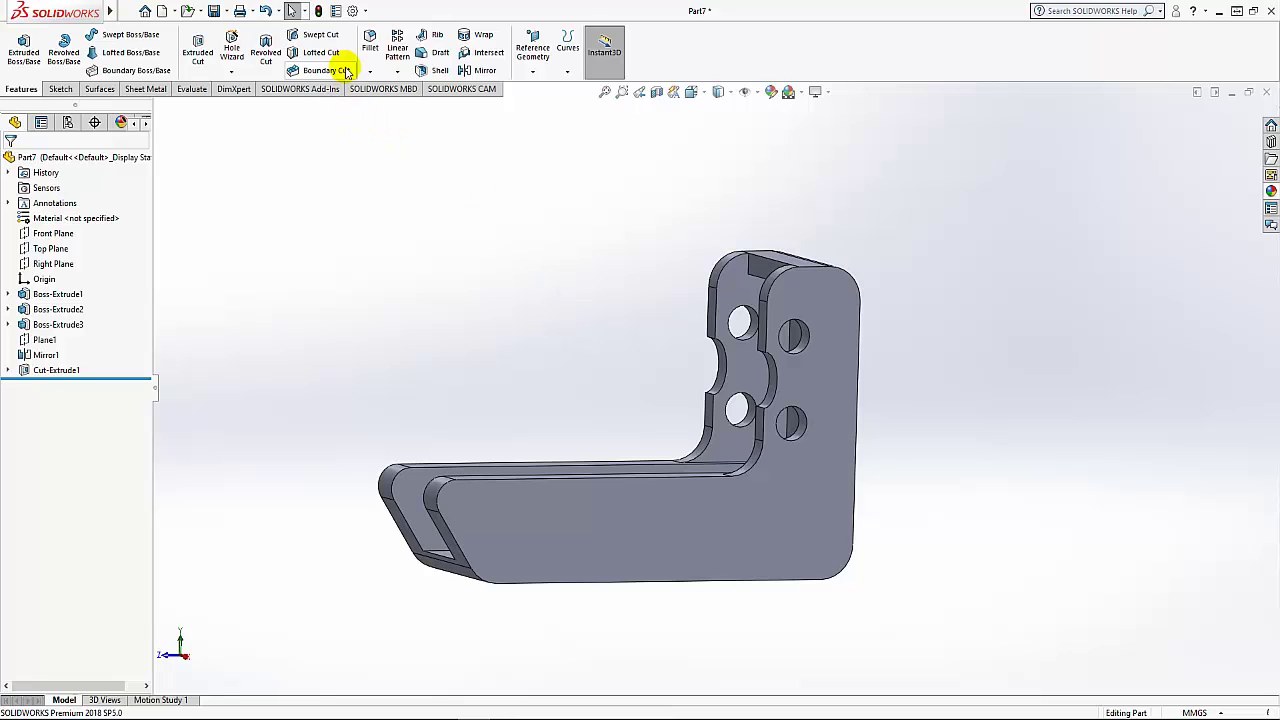
Apply a 5 mm fillet (Fillet1) to the four edges around the oval notches
{"action": "left_click", "coordinate": [366, 44]}
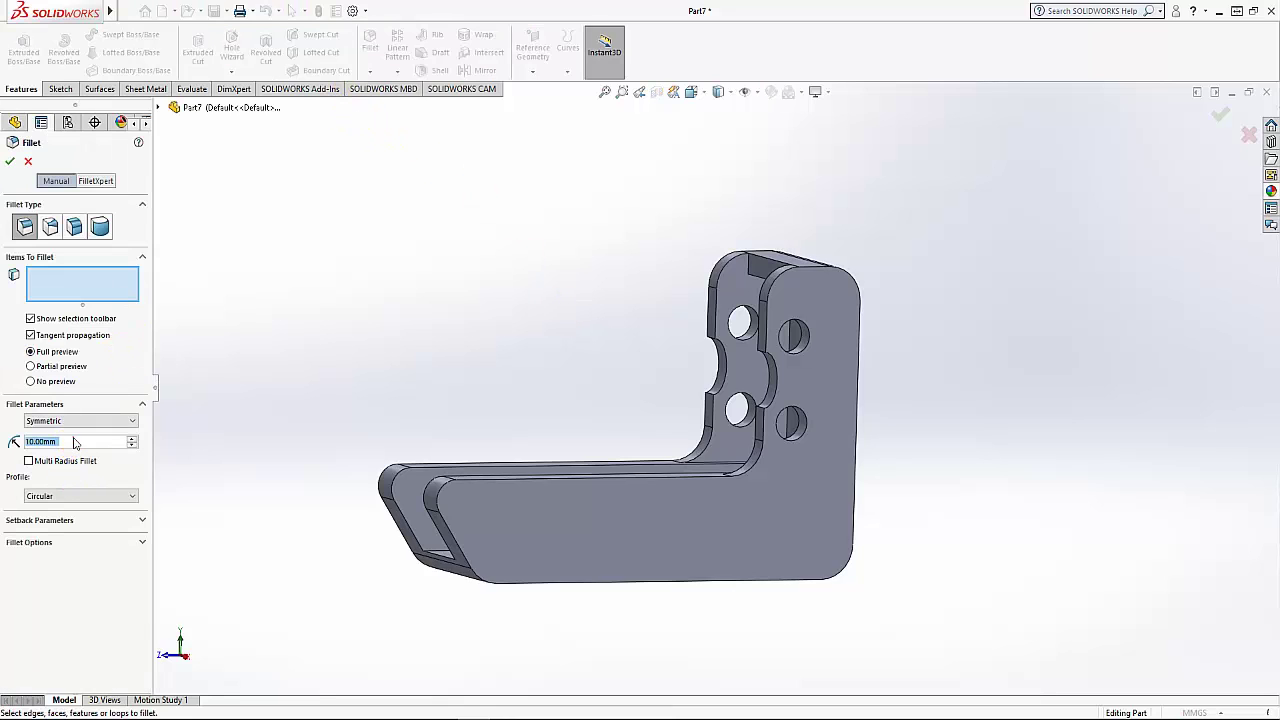
{"action": "type", "text": "5"}
{"action": "key", "text": "Return"}
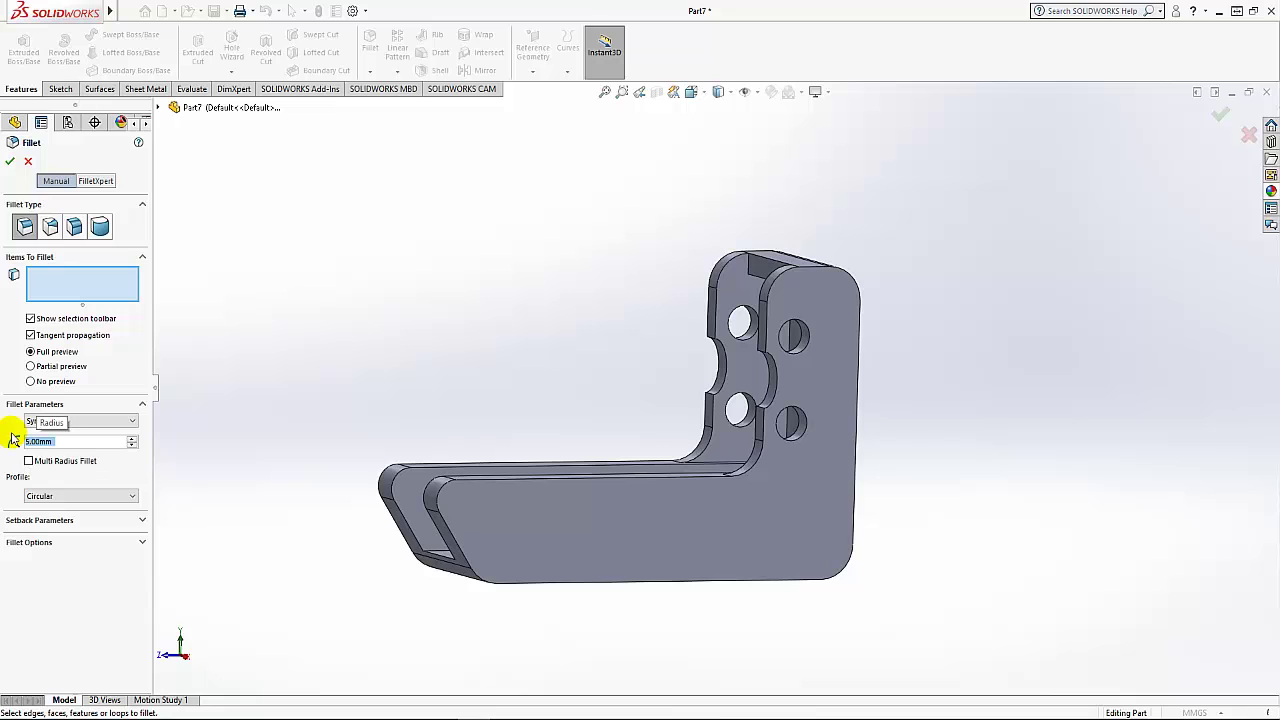
{"action": "scroll", "coordinate": [651, 380], "scroll_direction": "down", "scroll_amount": 2}
{"action": "scroll", "coordinate": [651, 380], "scroll_direction": "down", "scroll_amount": 2}
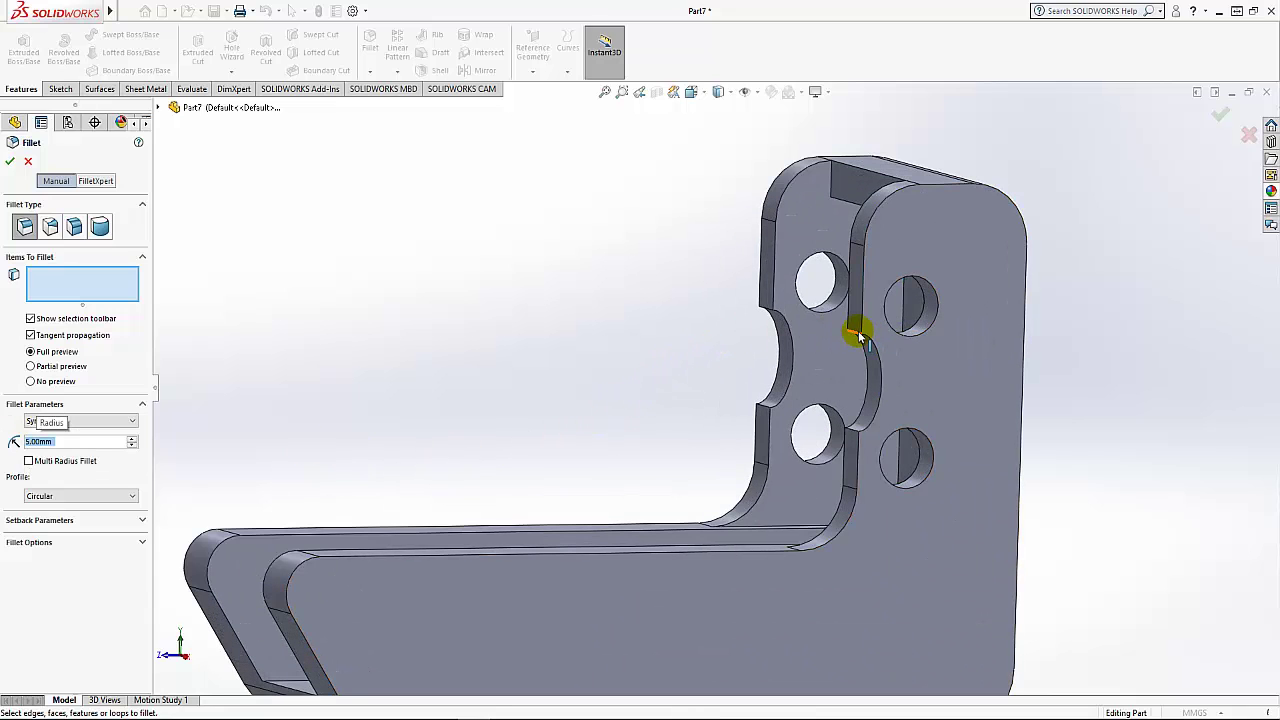
{"action": "left_click", "coordinate": [858, 336]}
{"action": "left_click", "coordinate": [848, 432]}
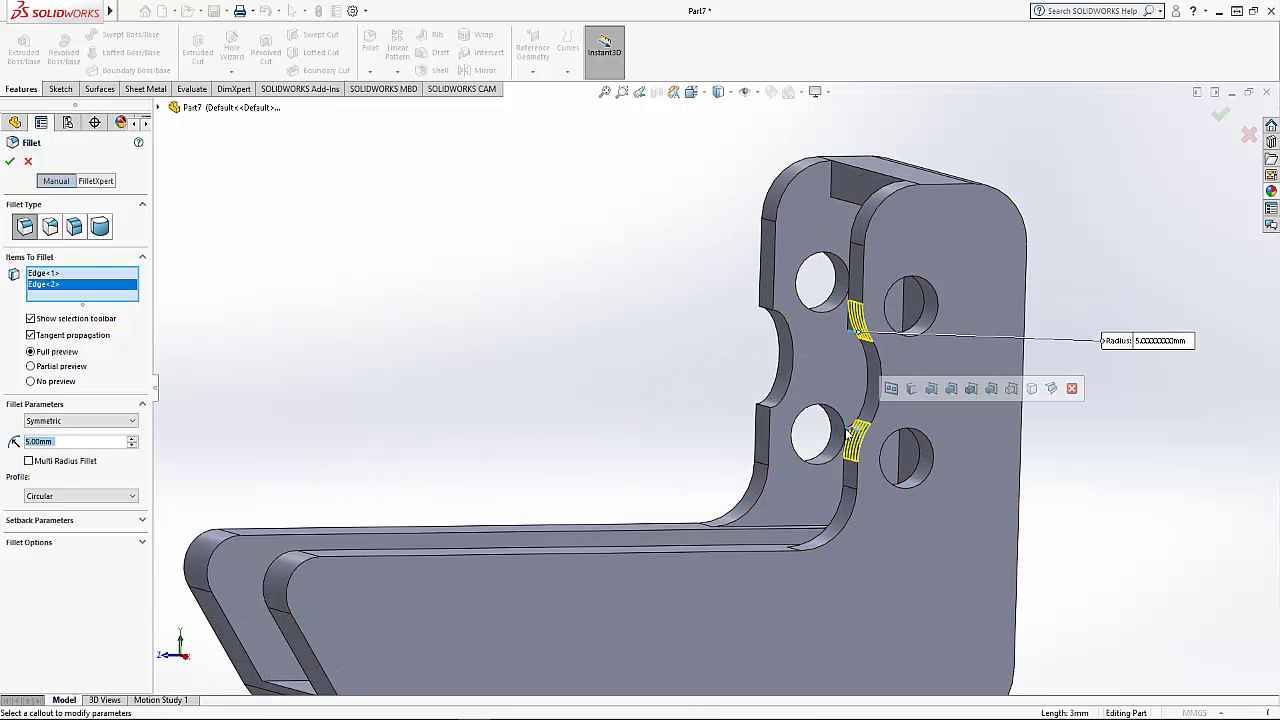
{"action": "left_click", "coordinate": [760, 414]}
{"action": "left_click", "coordinate": [763, 410]}
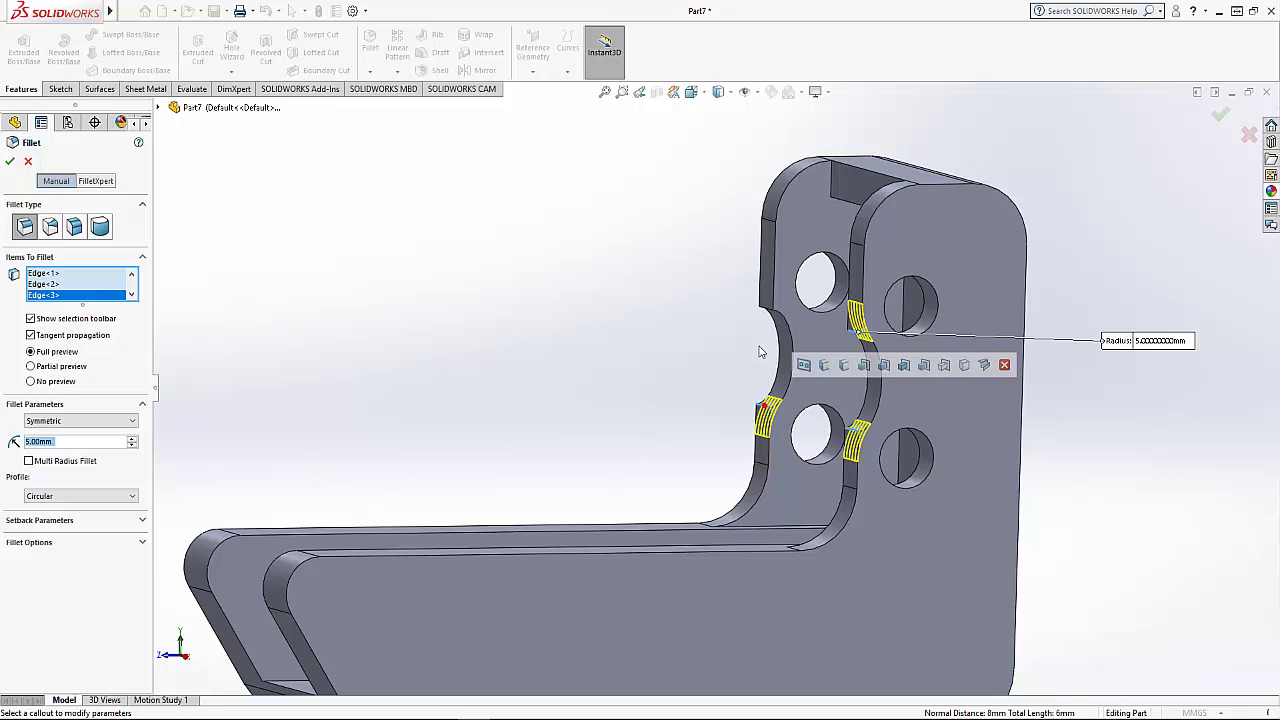
{"action": "left_click", "coordinate": [768, 310]}
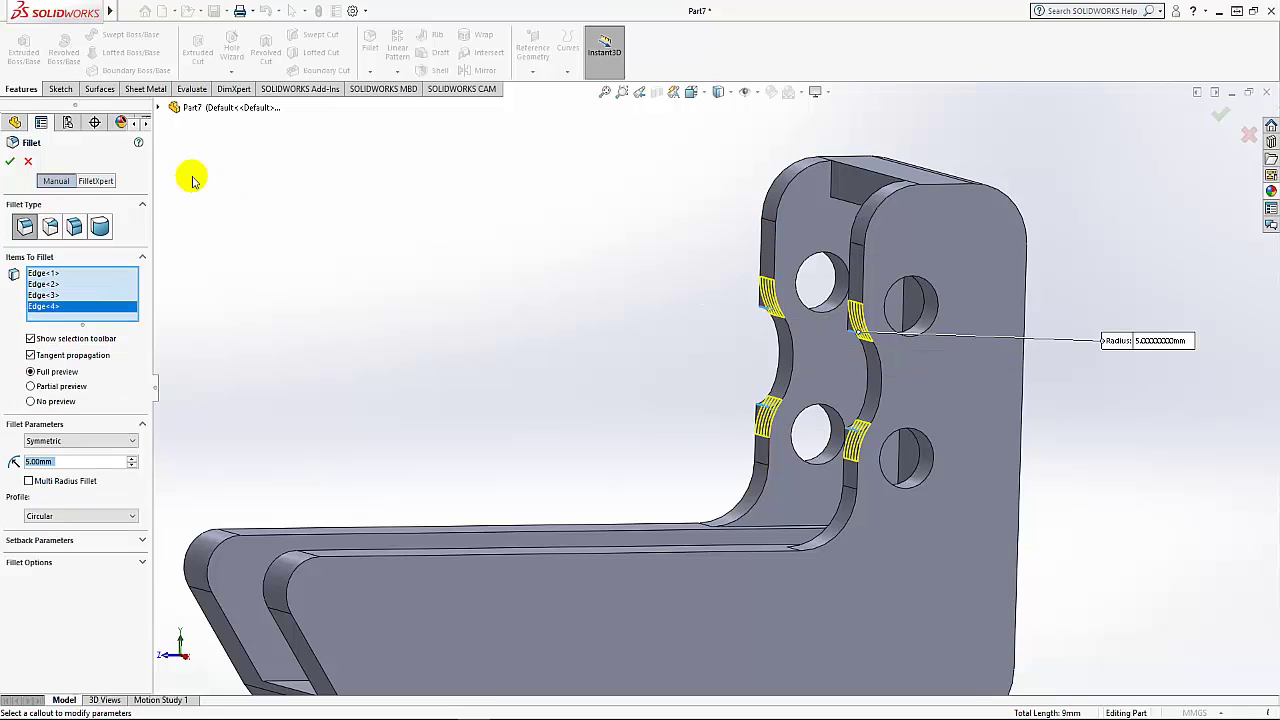
{"action": "left_click", "coordinate": [10, 162]}
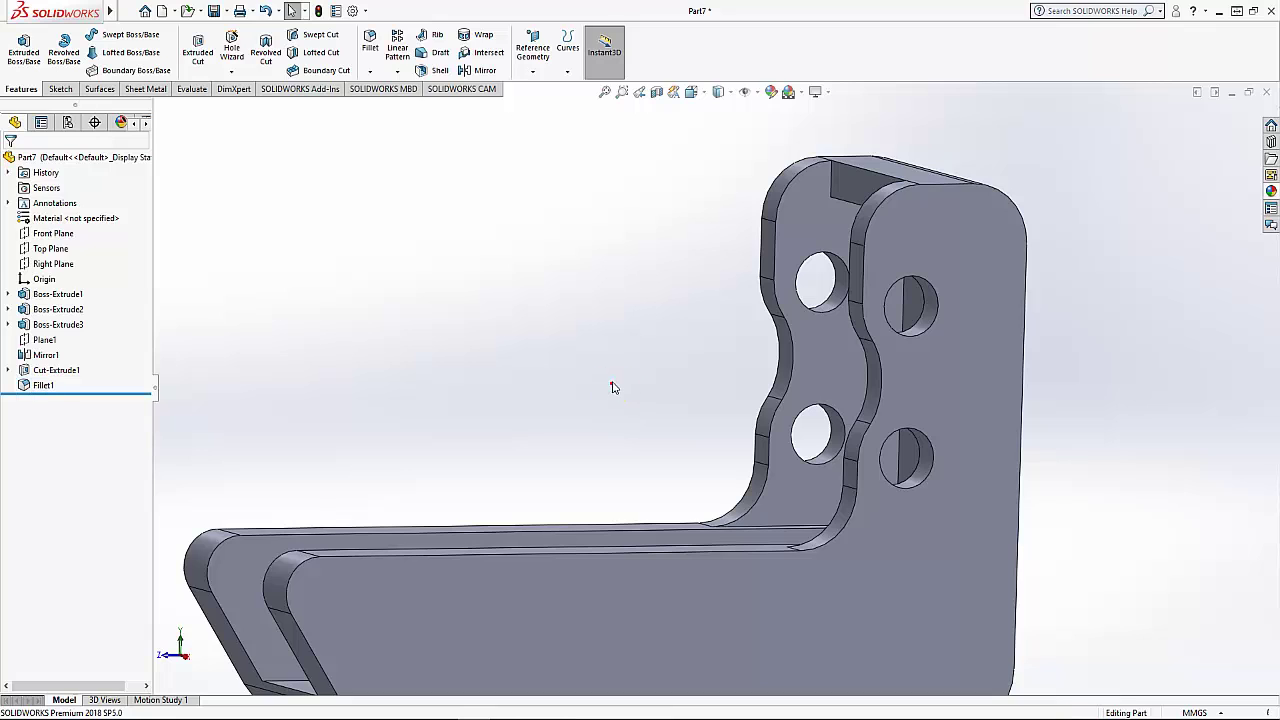
{"action": "key", "text": "f"}
{"action": "mouse_move", "coordinate": [492, 381]}
{"action": "middle_mouse_down"}
{"action": "mouse_move", "coordinate": [551, 391]}
{"action": "mouse_move", "coordinate": [500, 386]}
{"action": "mouse_move", "coordinate": [510, 381]}
{"action": "middle_mouse_up"}
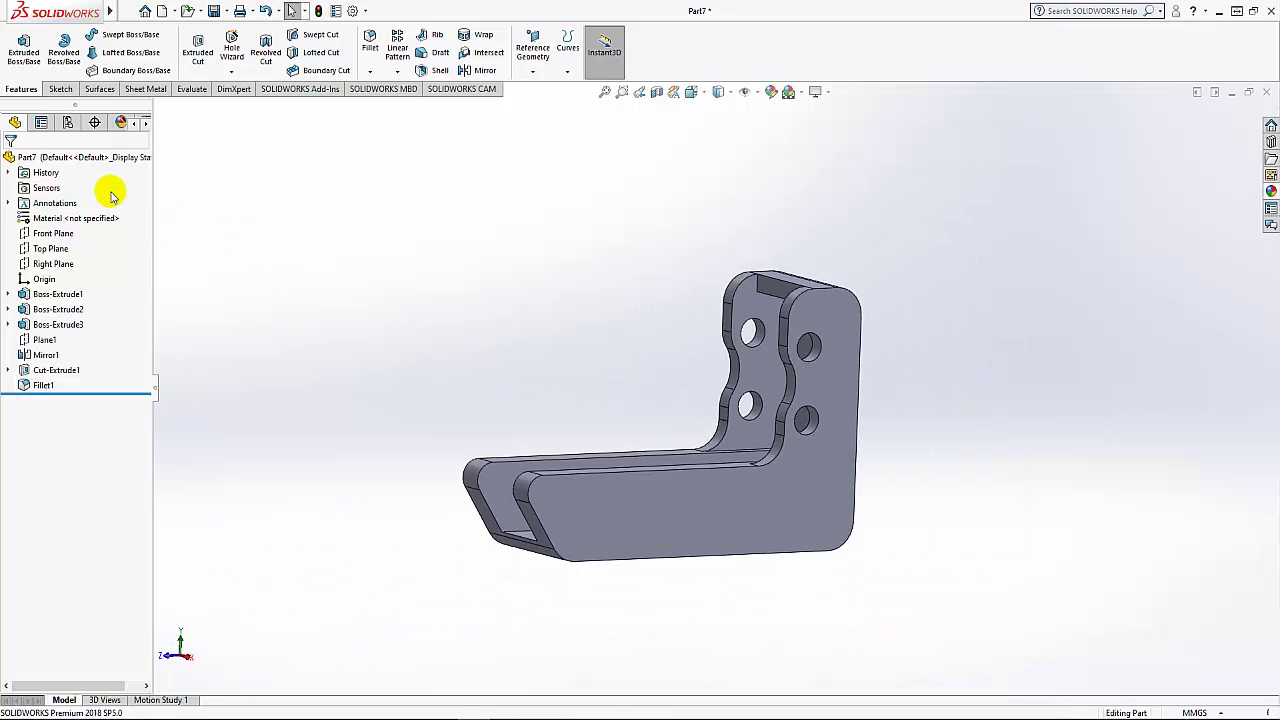
Create Plane2 offset 70 mm from the Front Plane
{"action": "left_click", "coordinate": [532, 71]}
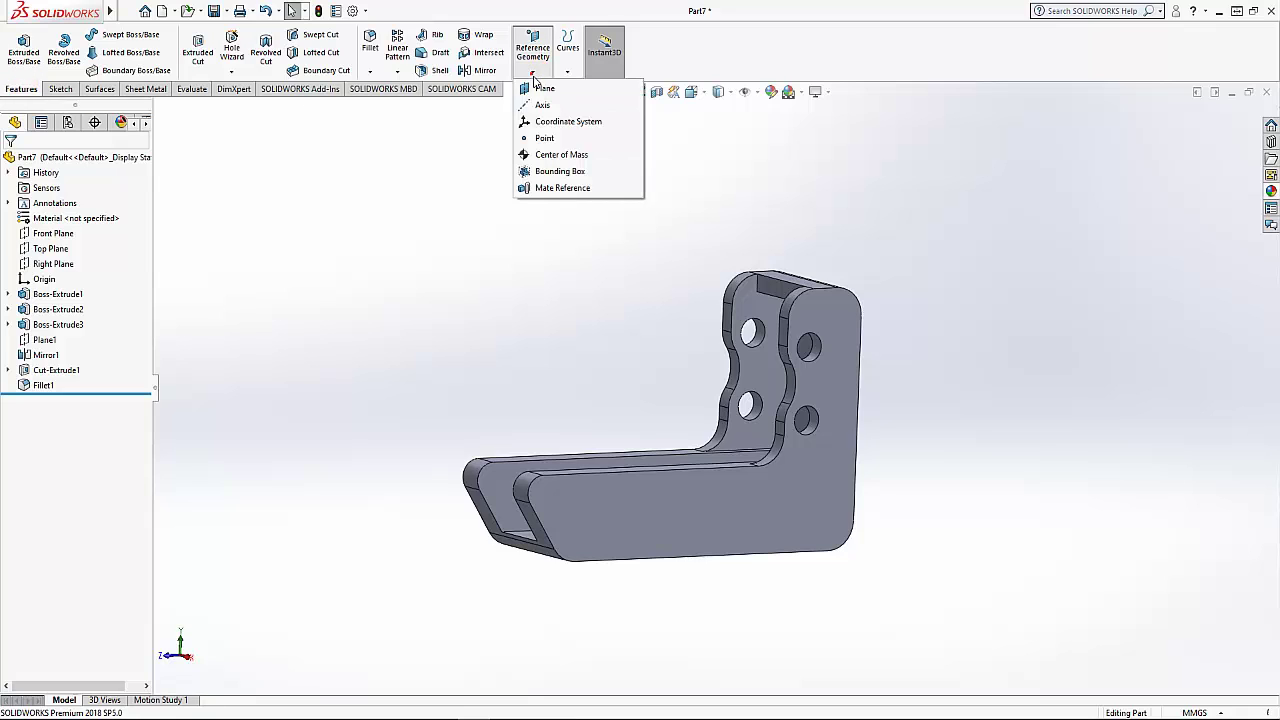
{"action": "left_click", "coordinate": [545, 86]}
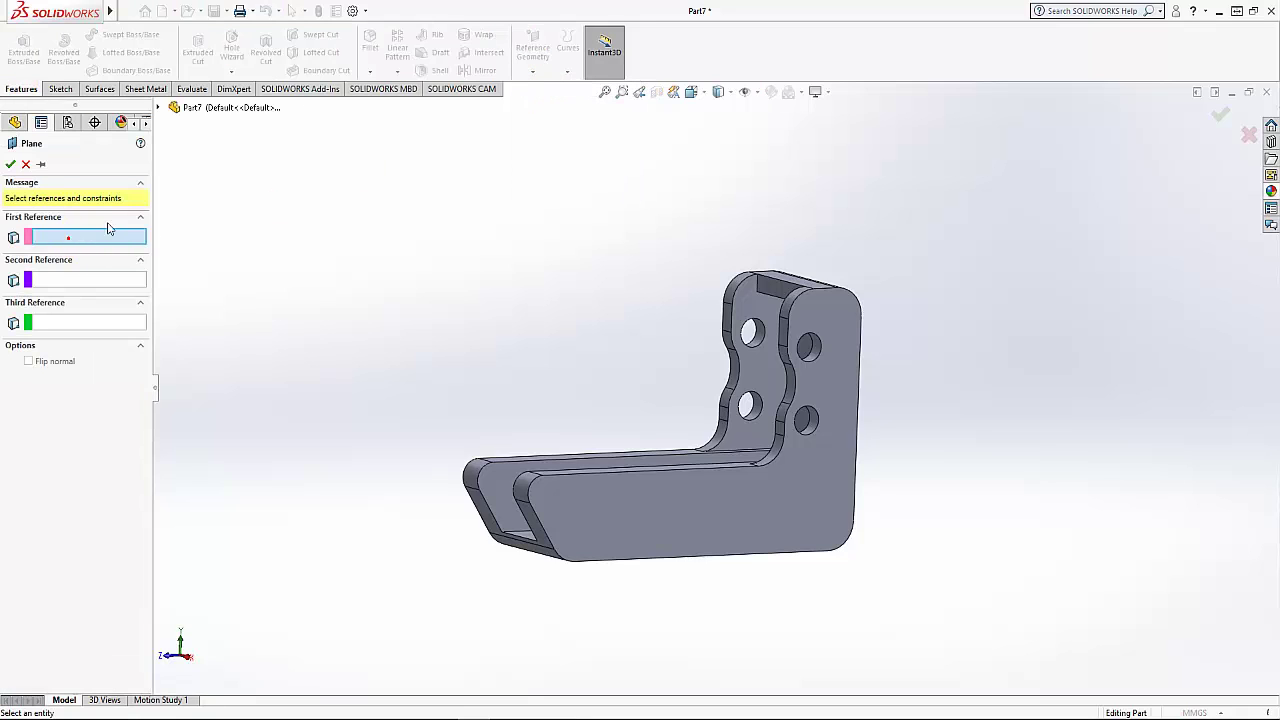
{"action": "left_click", "coordinate": [157, 107]}
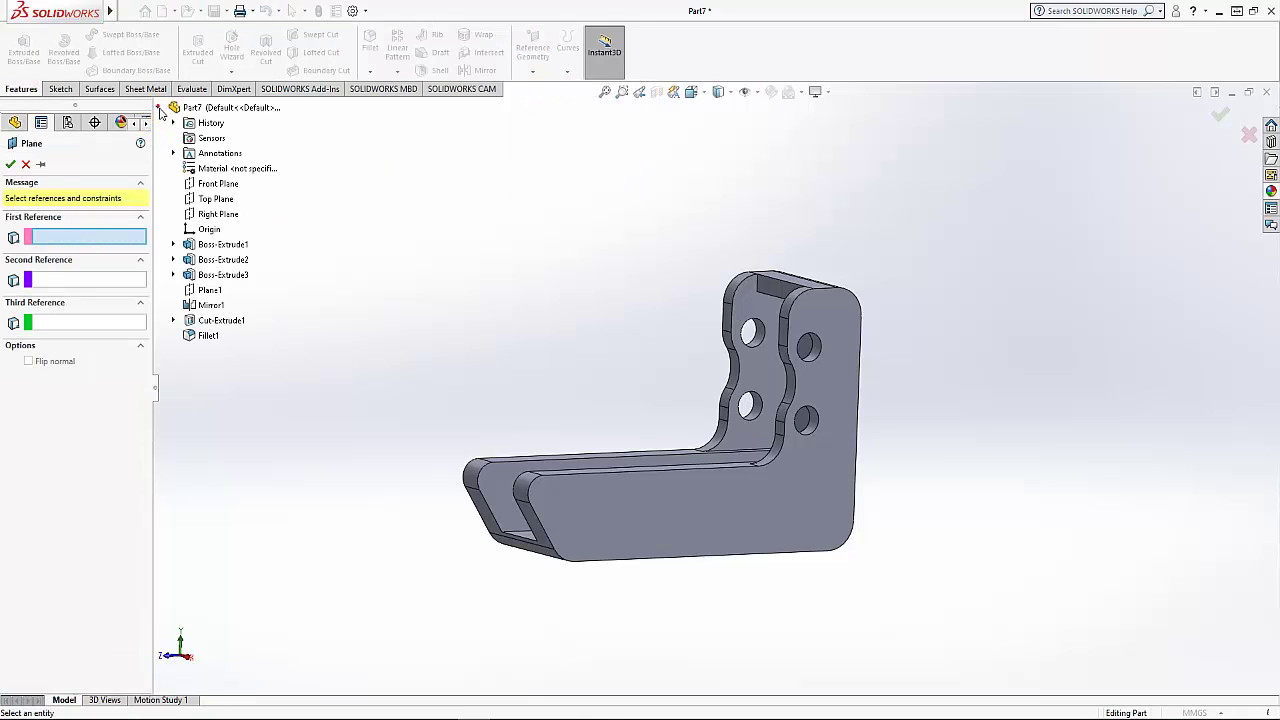
{"action": "left_click", "coordinate": [217, 186]}
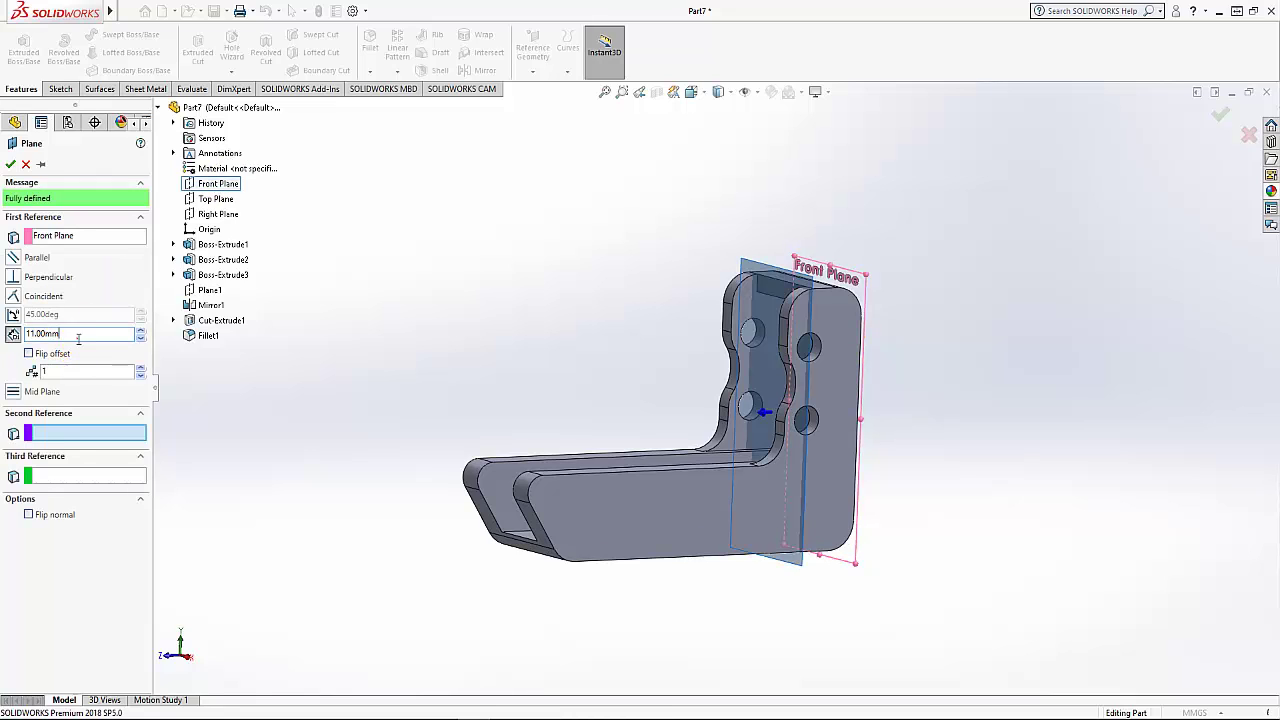
{"action": "type", "text": "70"}
{"action": "key", "text": "Return"}
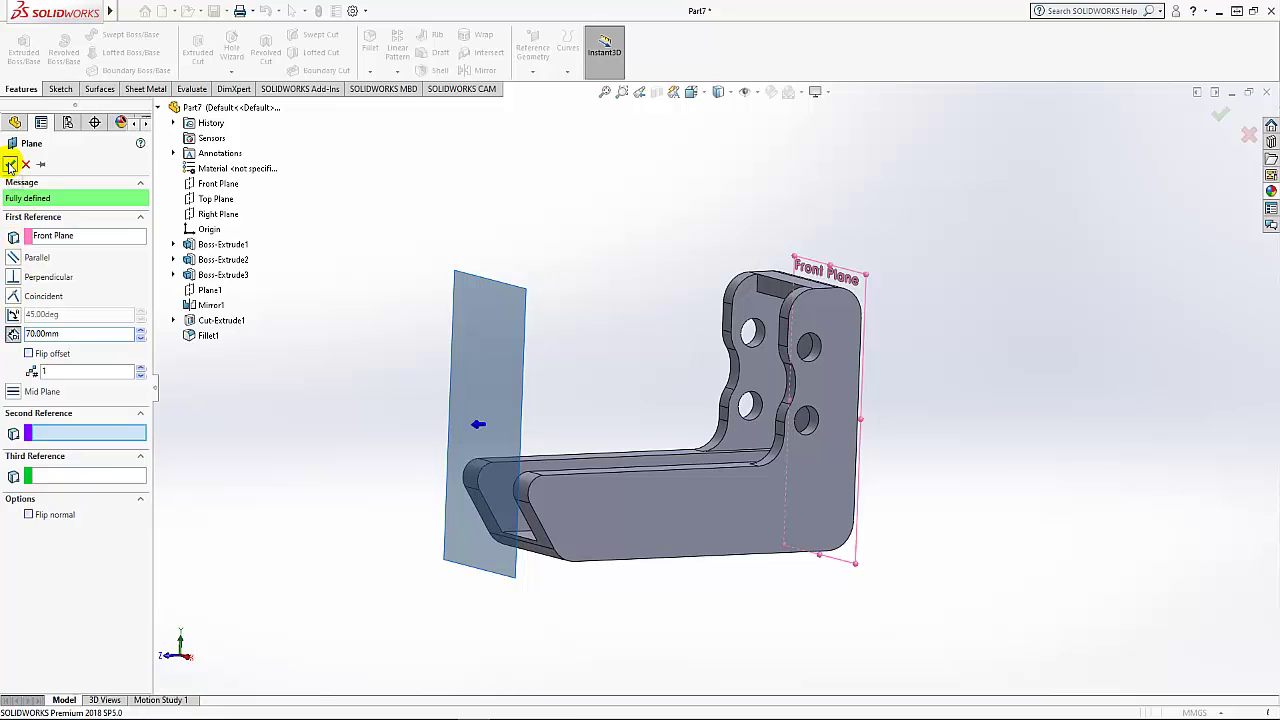
{"action": "left_click", "coordinate": [10, 164]}
{"action": "left_click", "coordinate": [343, 389]}
{"action": "mouse_move", "coordinate": [331, 437]}
{"action": "middle_mouse_down"}
{"action": "mouse_move", "coordinate": [383, 454]}
{"action": "mouse_move", "coordinate": [634, 374]}
{"action": "middle_mouse_up"}
Start a sketch on Plane2 viewed normal, and draw a vertical centerline up from the base edge midpoint
{"action": "left_click", "coordinate": [625, 376]}
{"action": "left_click", "coordinate": [680, 331]}
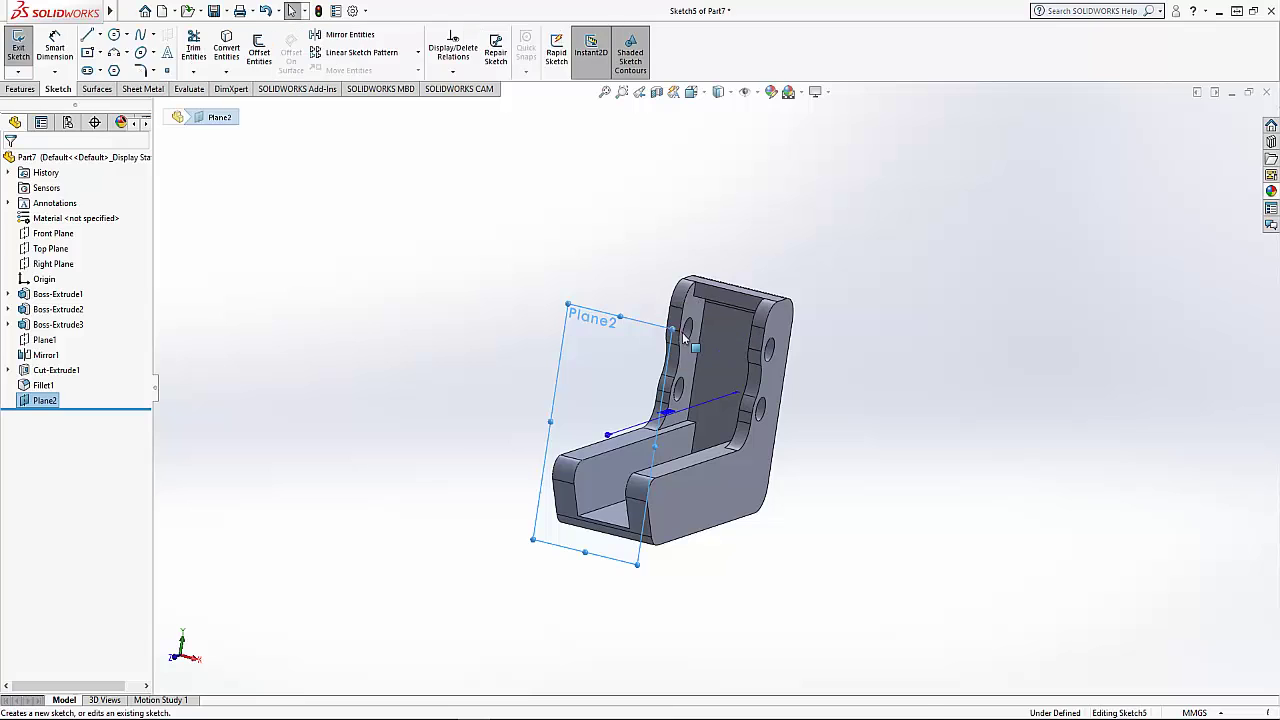
{"action": "left_click", "coordinate": [704, 97]}
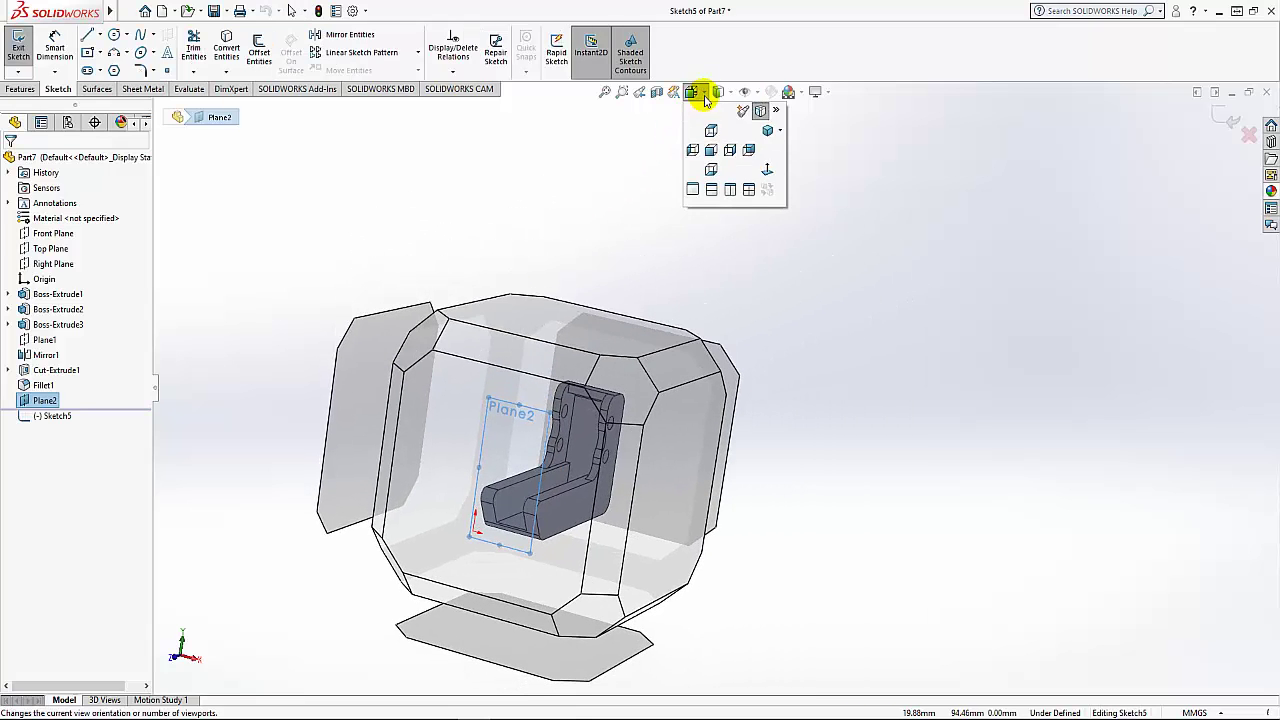
{"action": "left_click", "coordinate": [768, 174]}
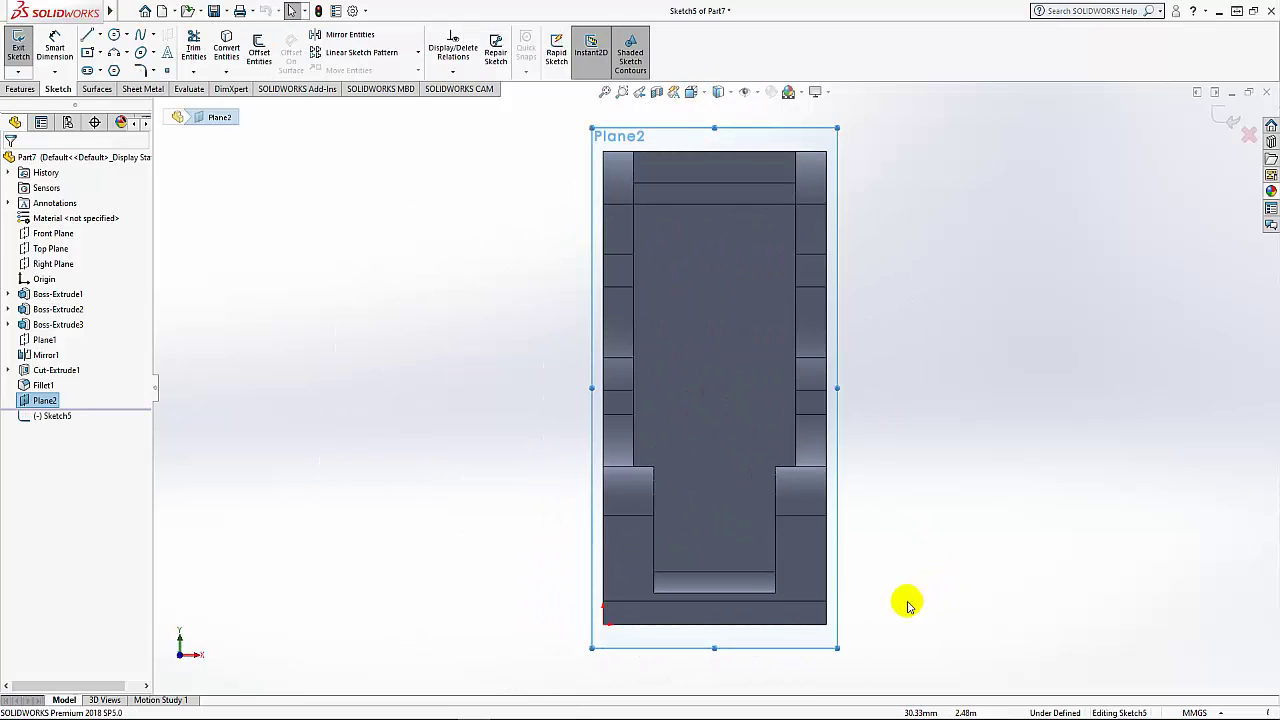
{"action": "left_click", "coordinate": [100, 34]}
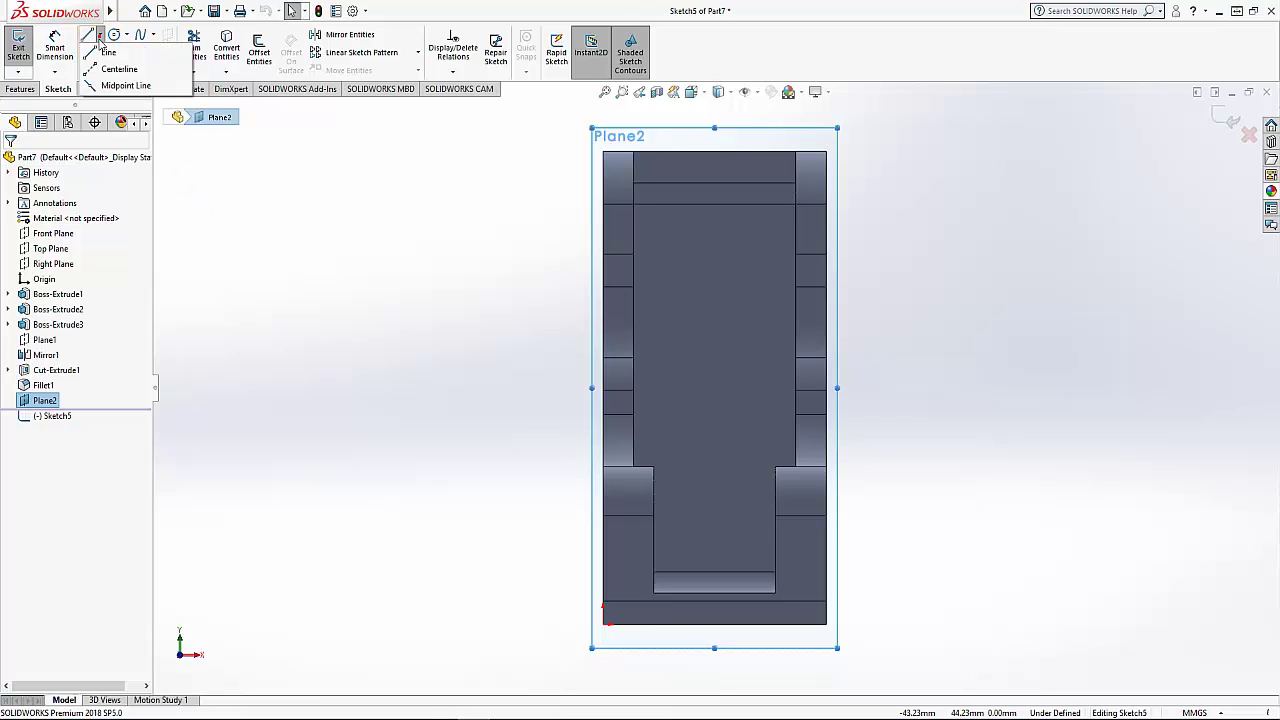
{"action": "left_click", "coordinate": [108, 64]}
{"action": "left_click", "coordinate": [726, 593]}
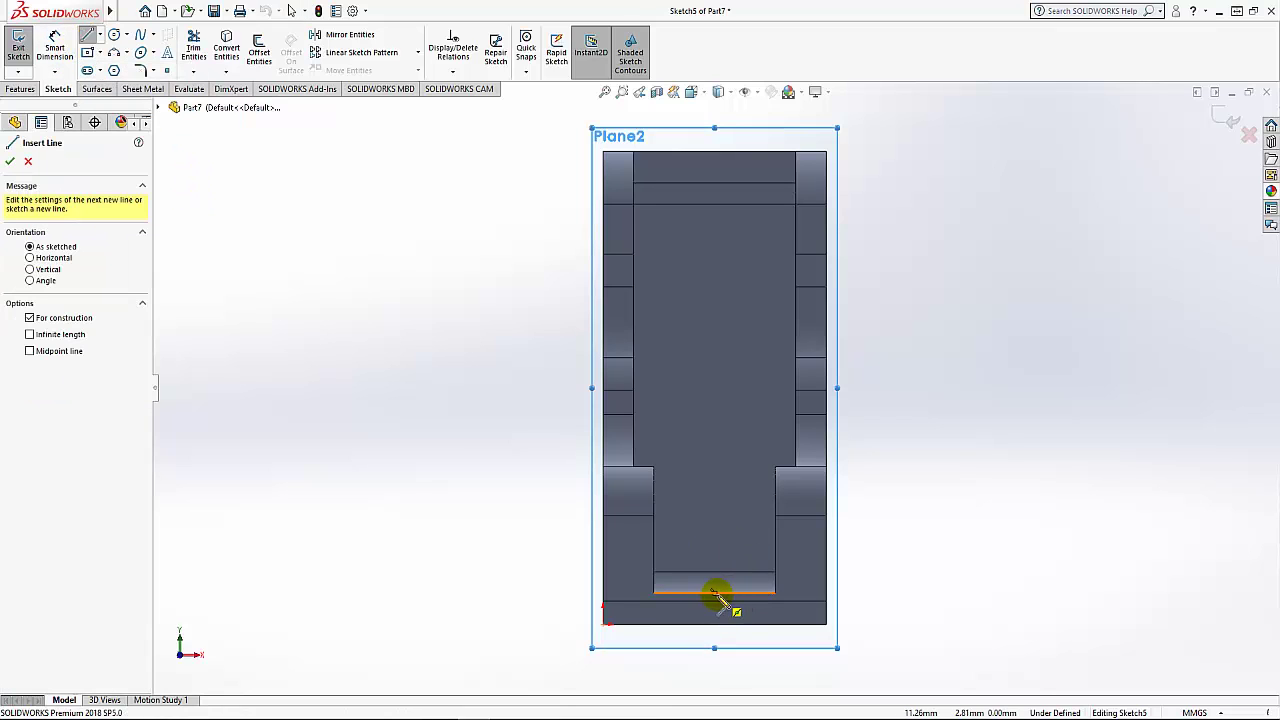
{"action": "left_click_drag", "start_coordinate": [718, 597], "coordinate": [716, 495]}
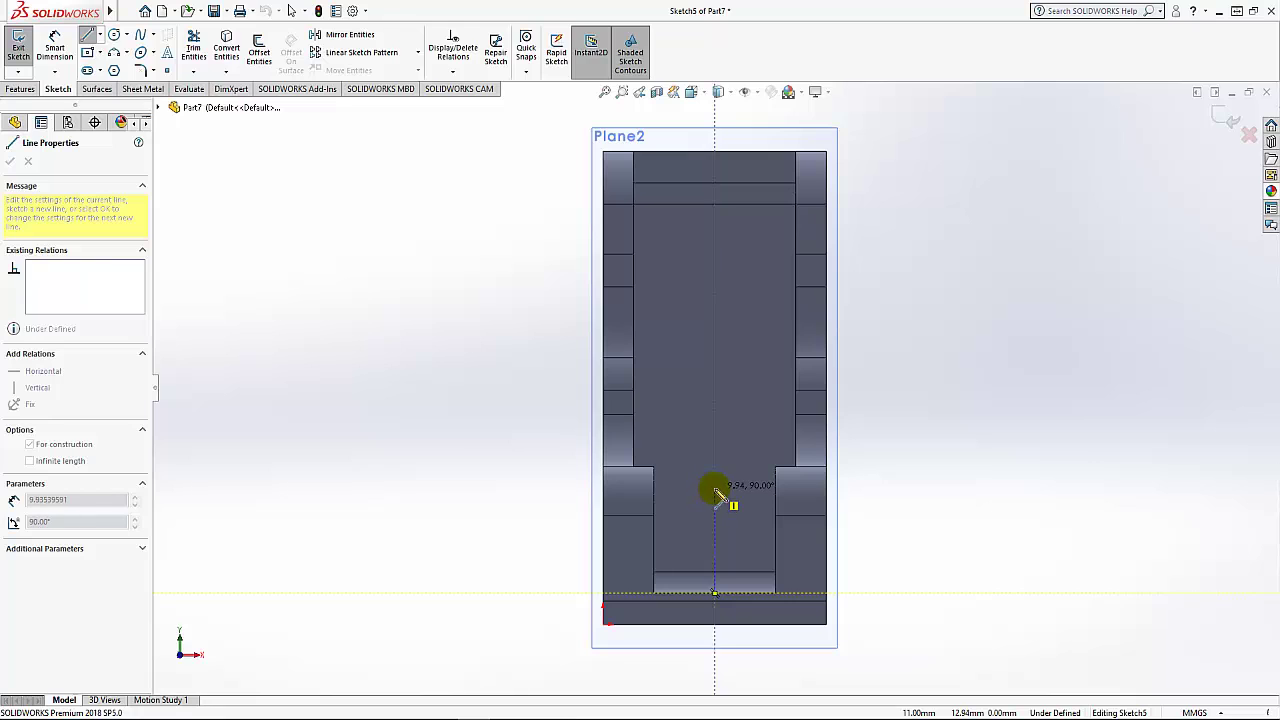
{"action": "right_click", "coordinate": [898, 474]}
{"action": "left_click", "coordinate": [927, 484]}
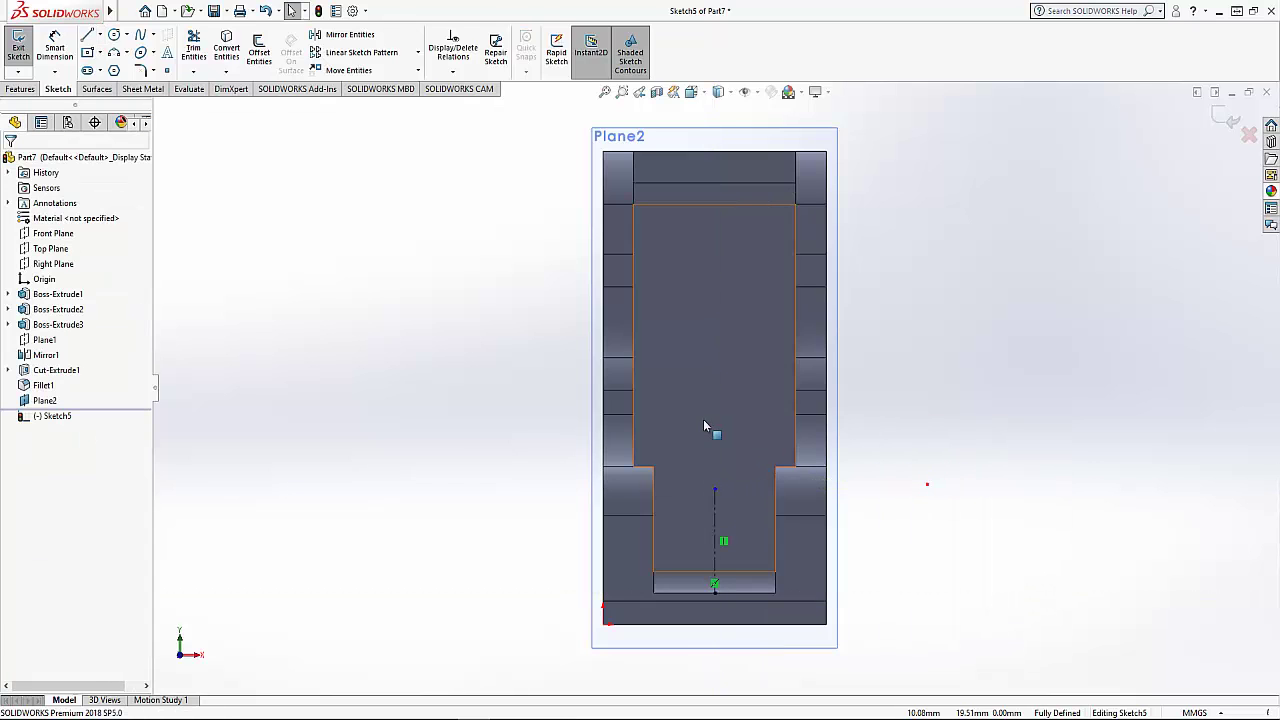
{"action": "left_click", "coordinate": [137, 117]}
Draw a center-point rectangle centred on the centerline
{"action": "left_click", "coordinate": [101, 53]}
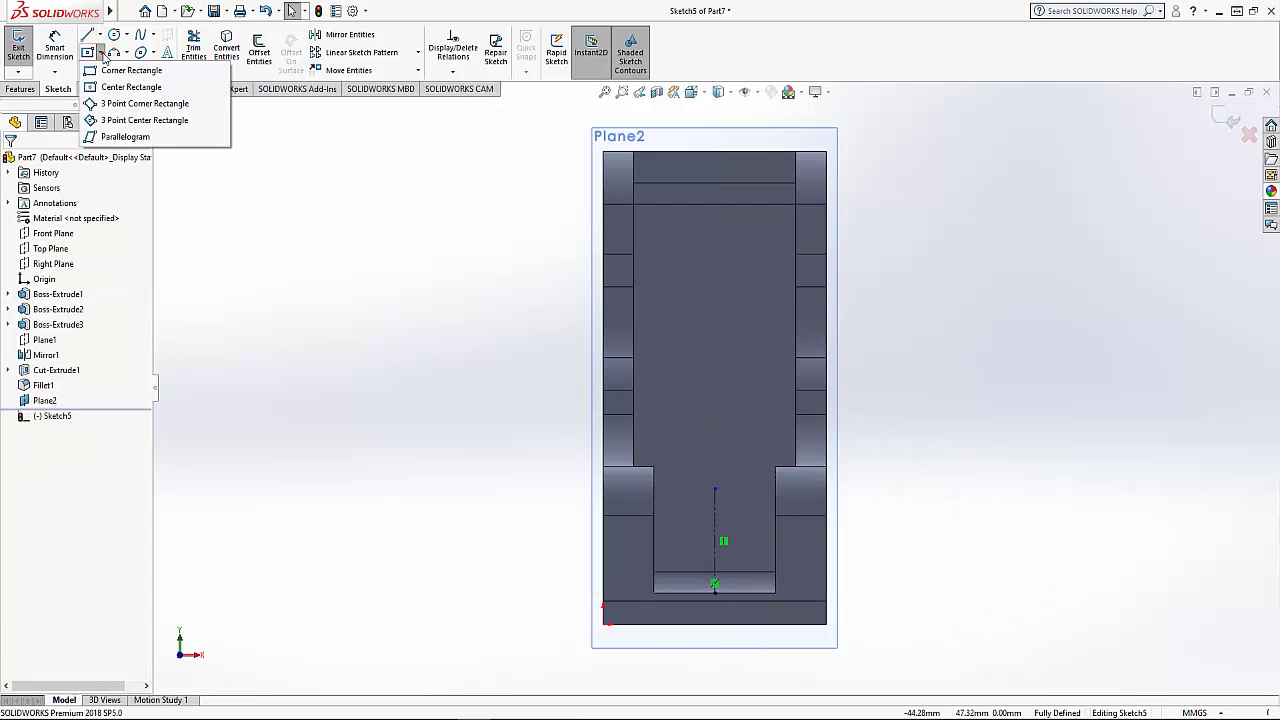
{"action": "left_click", "coordinate": [183, 90]}
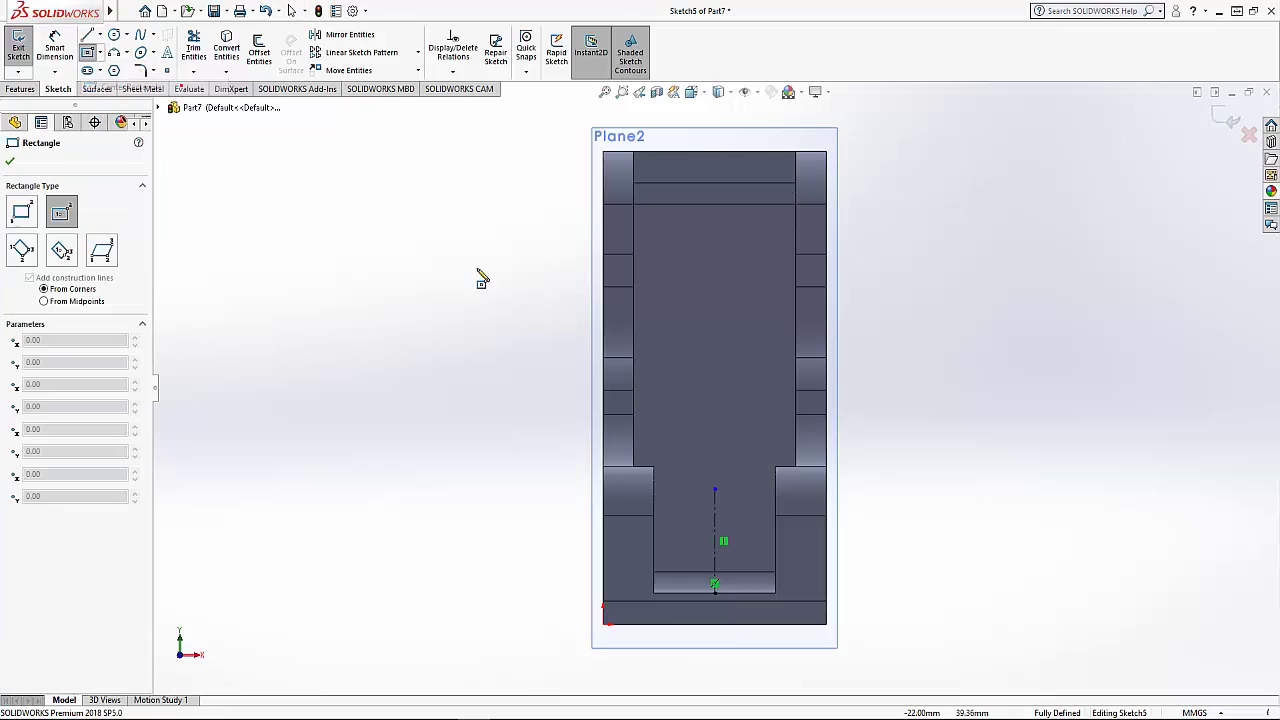
{"action": "left_click", "coordinate": [714, 556]}
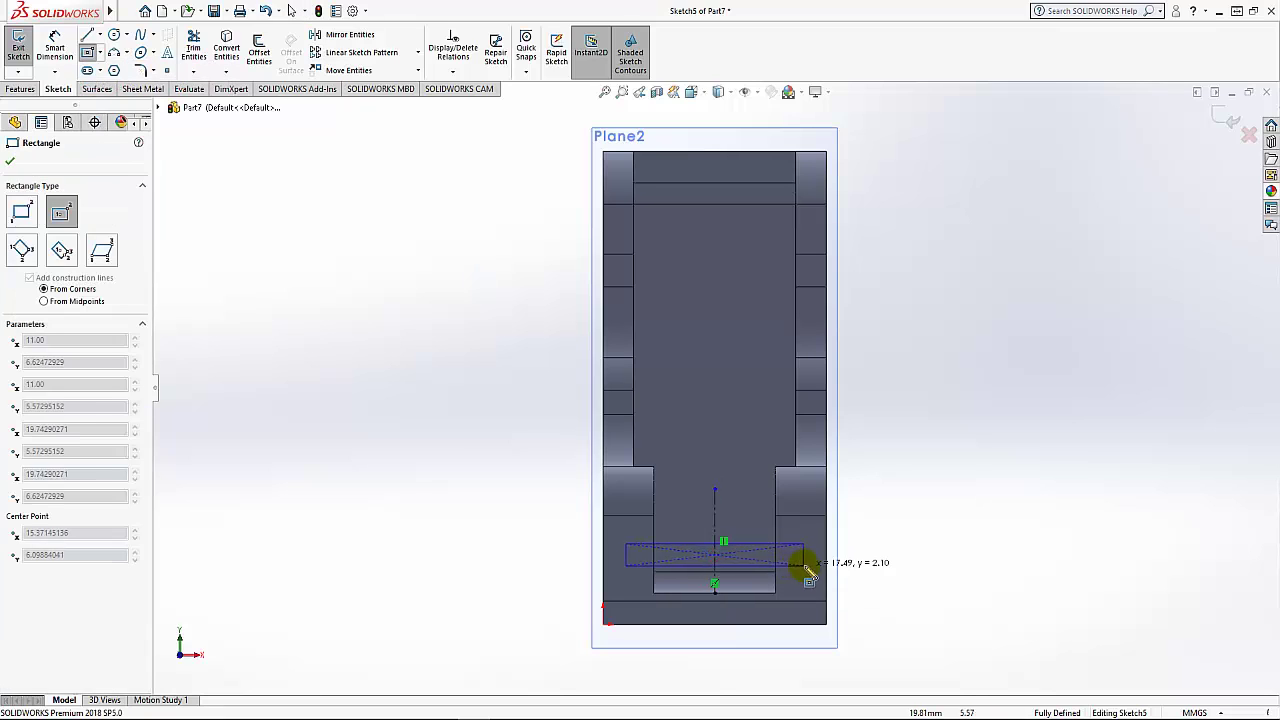
{"action": "left_click", "coordinate": [807, 572]}
{"action": "right_click", "coordinate": [953, 512]}
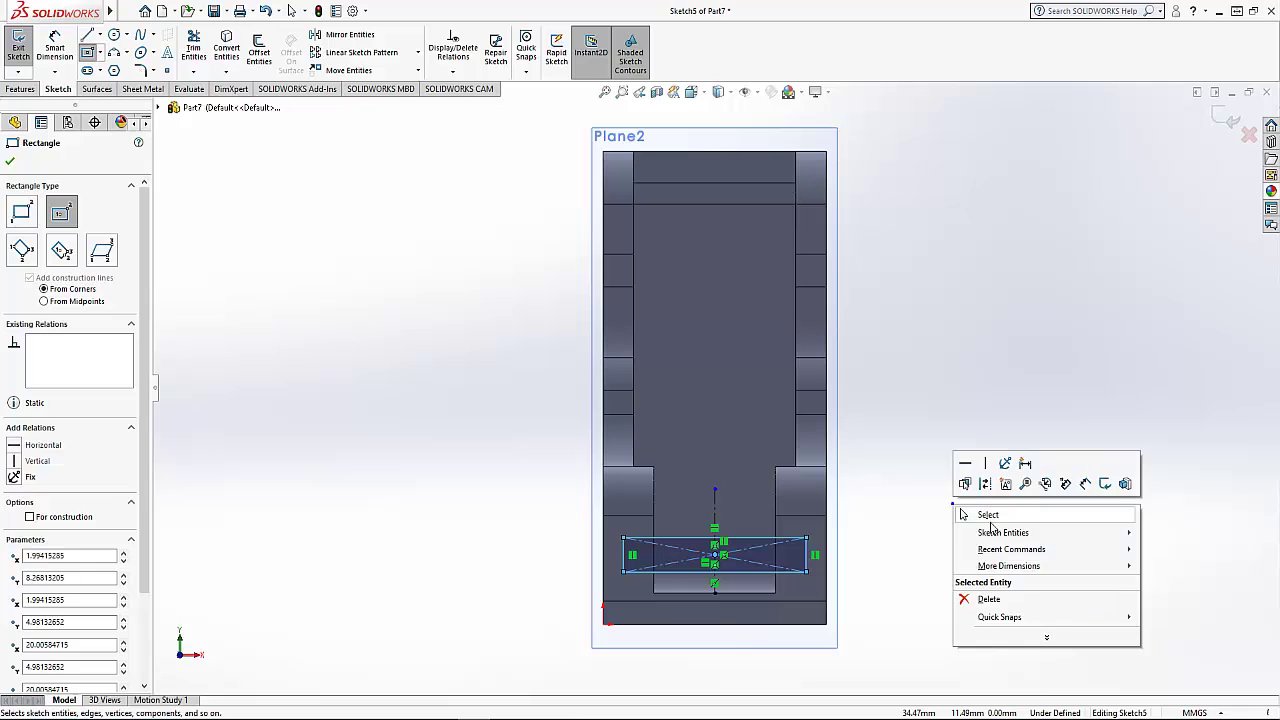
{"action": "left_click", "coordinate": [975, 512]}
{"action": "scroll", "coordinate": [910, 550], "scroll_direction": "down", "scroll_amount": 2}
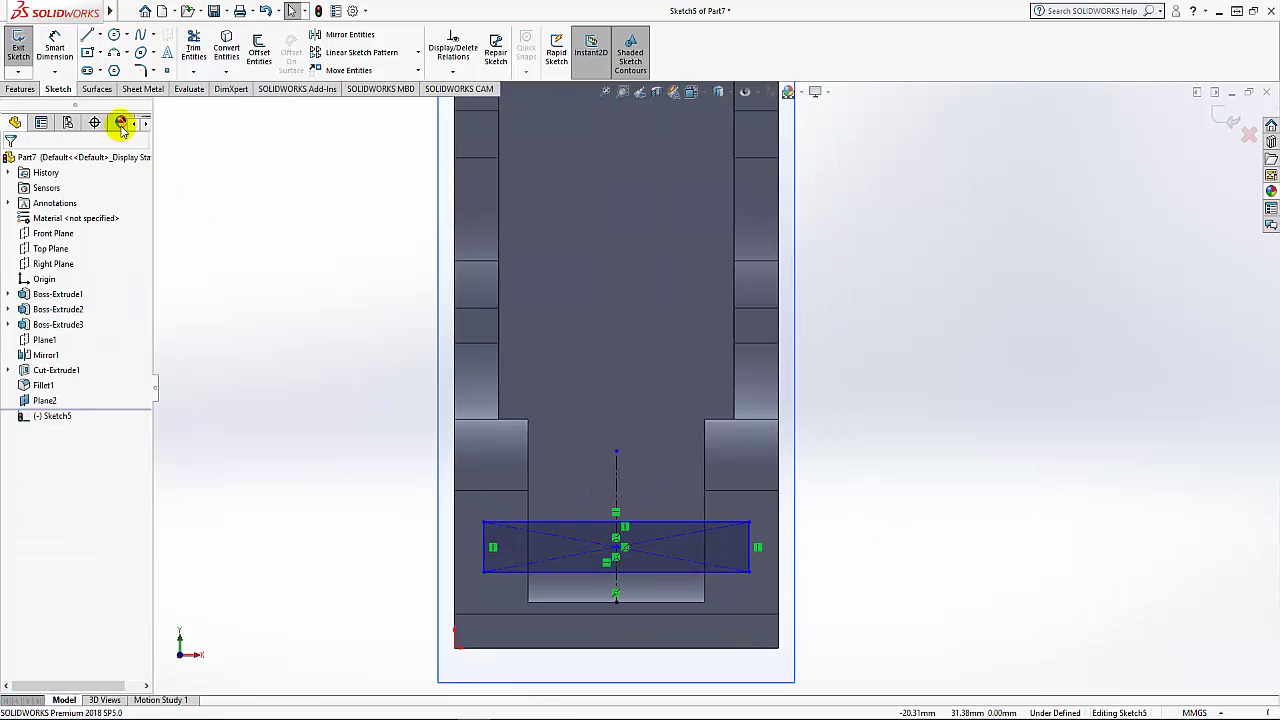
Dimension the rectangle 3.50 tall, 16.00 wide and 3.50 above the base edge, then view isometric
{"action": "left_click", "coordinate": [54, 46]}
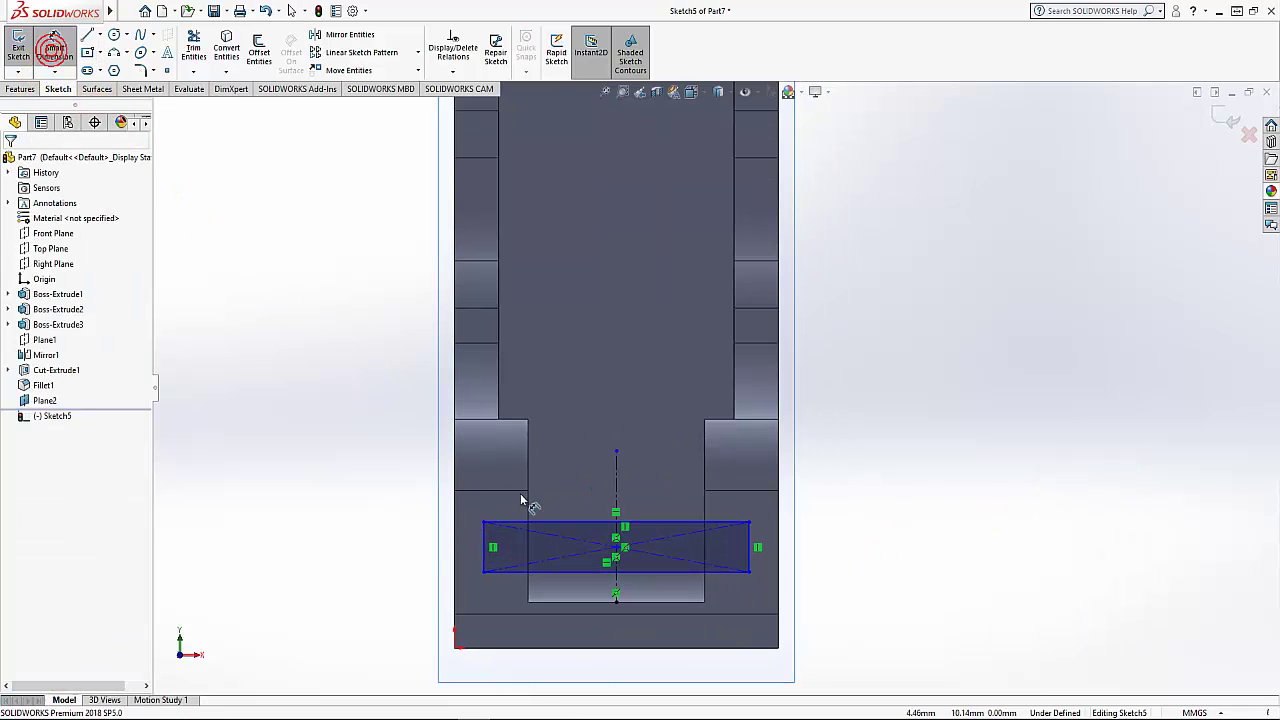
{"action": "left_click", "coordinate": [750, 557]}
{"action": "left_click", "coordinate": [812, 548]}
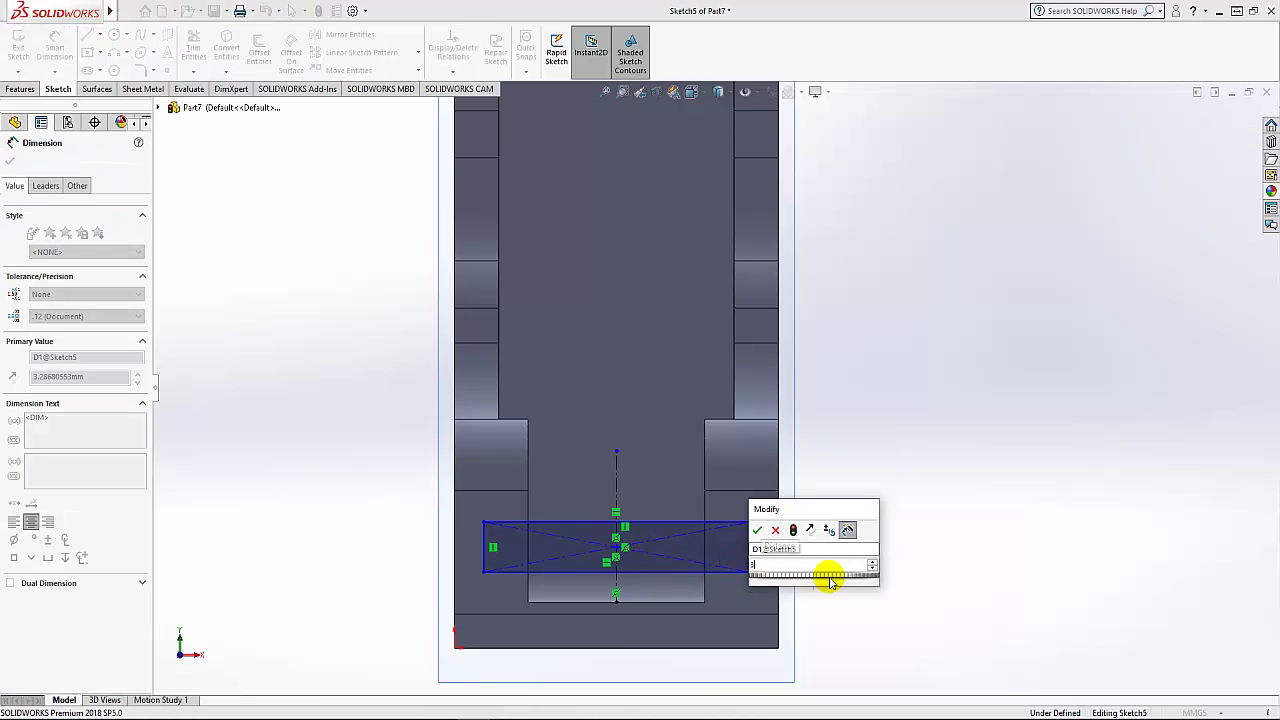
{"action": "type", "text": ".5"}
{"action": "key", "text": "Return"}
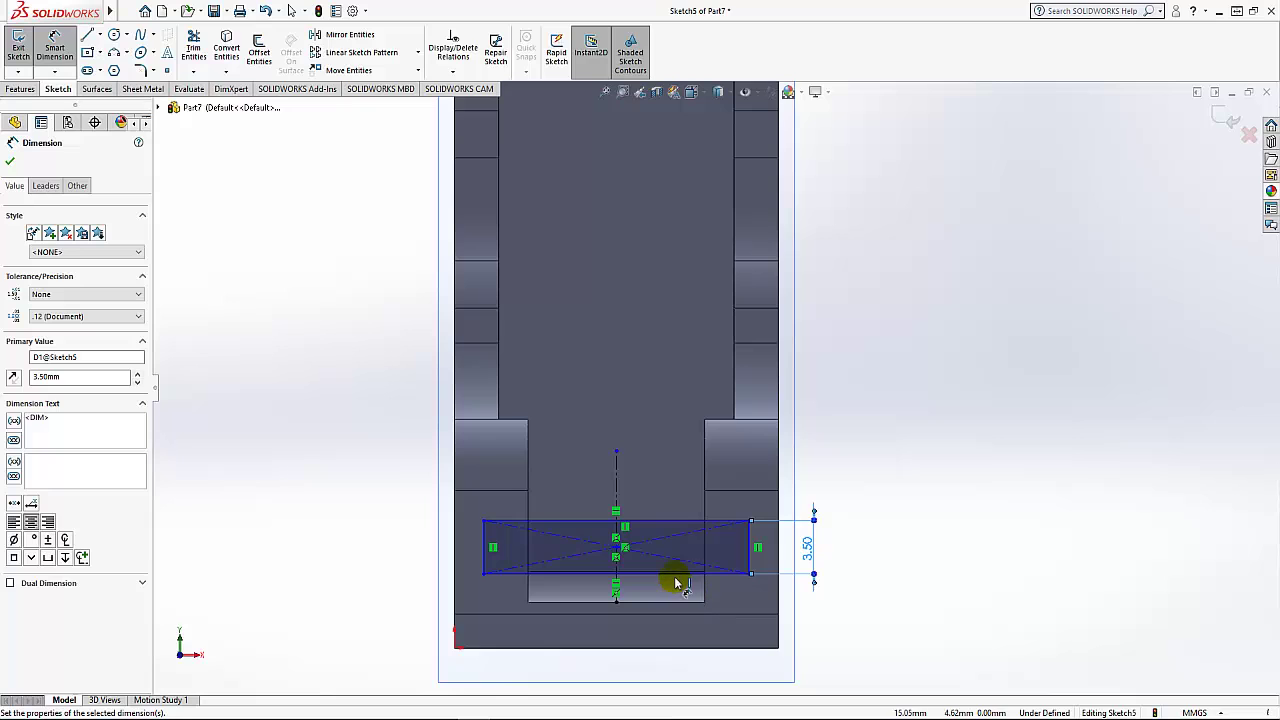
{"action": "left_click", "coordinate": [677, 582]}
{"action": "left_click", "coordinate": [670, 668]}
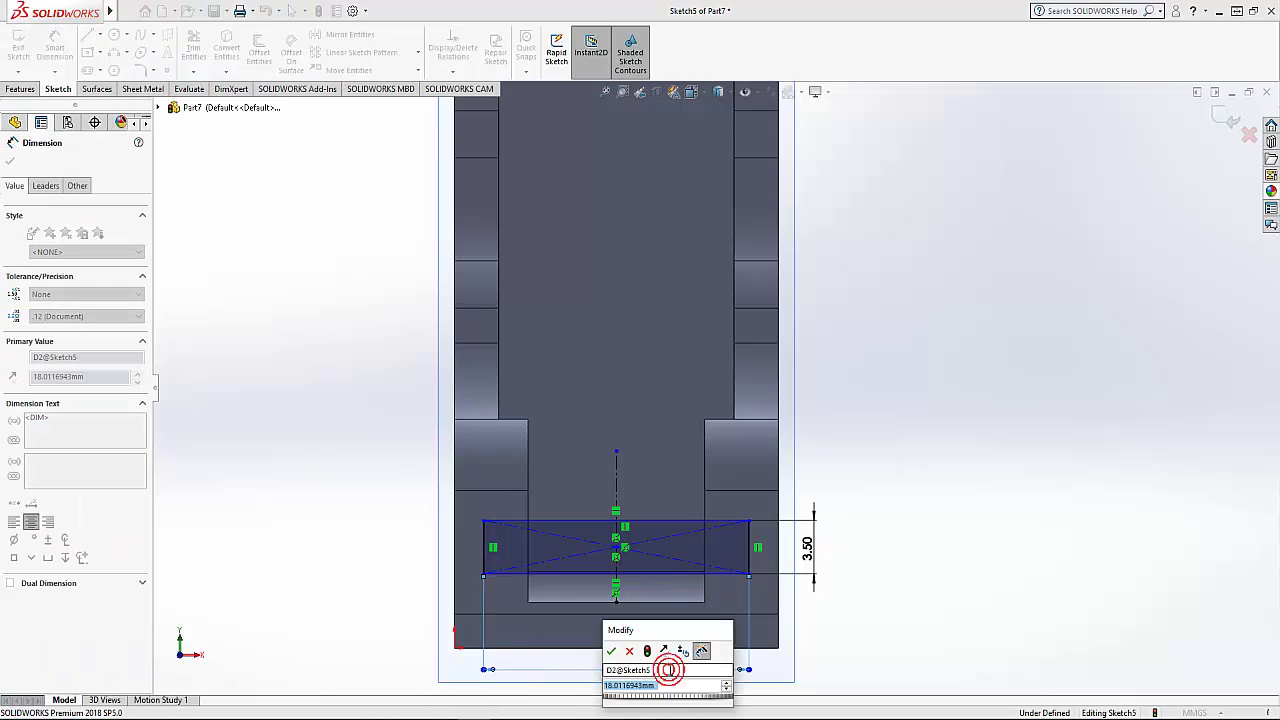
{"action": "type", "text": "18"}
{"action": "key", "text": "Return"}
{"action": "scroll", "coordinate": [630, 600], "scroll_direction": "down", "scroll_amount": 2}
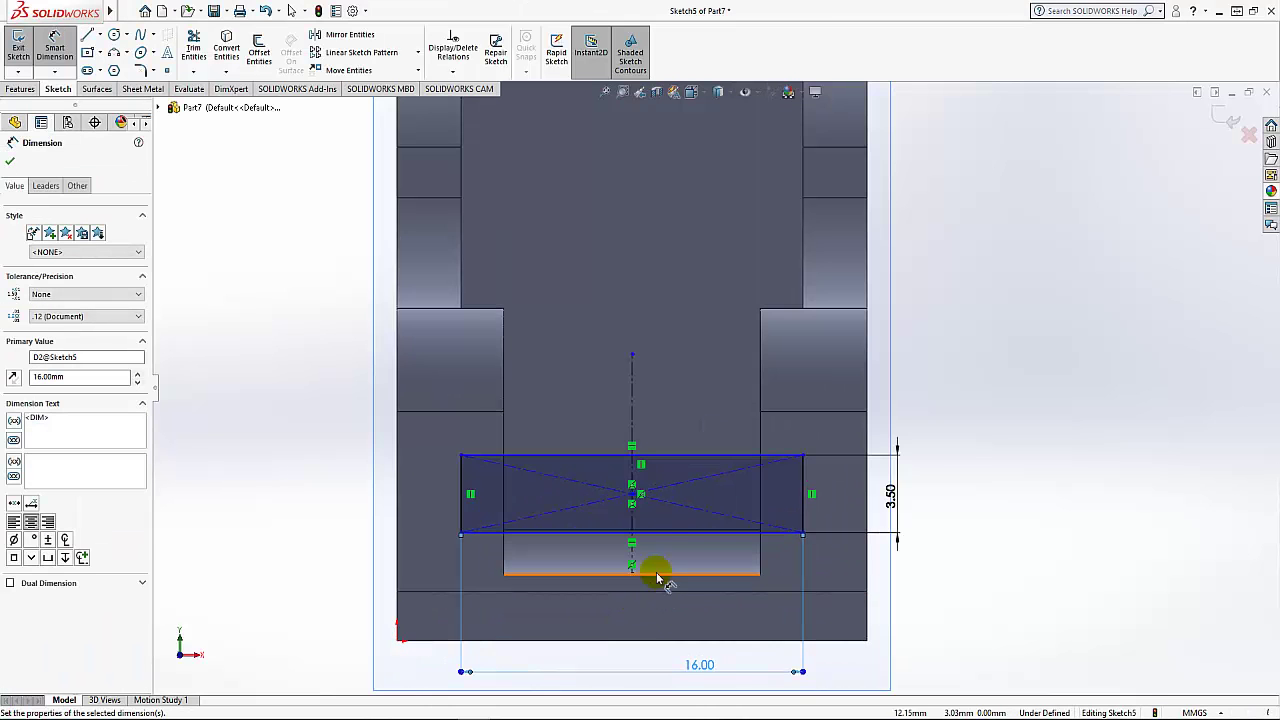
{"action": "left_click", "coordinate": [671, 540]}
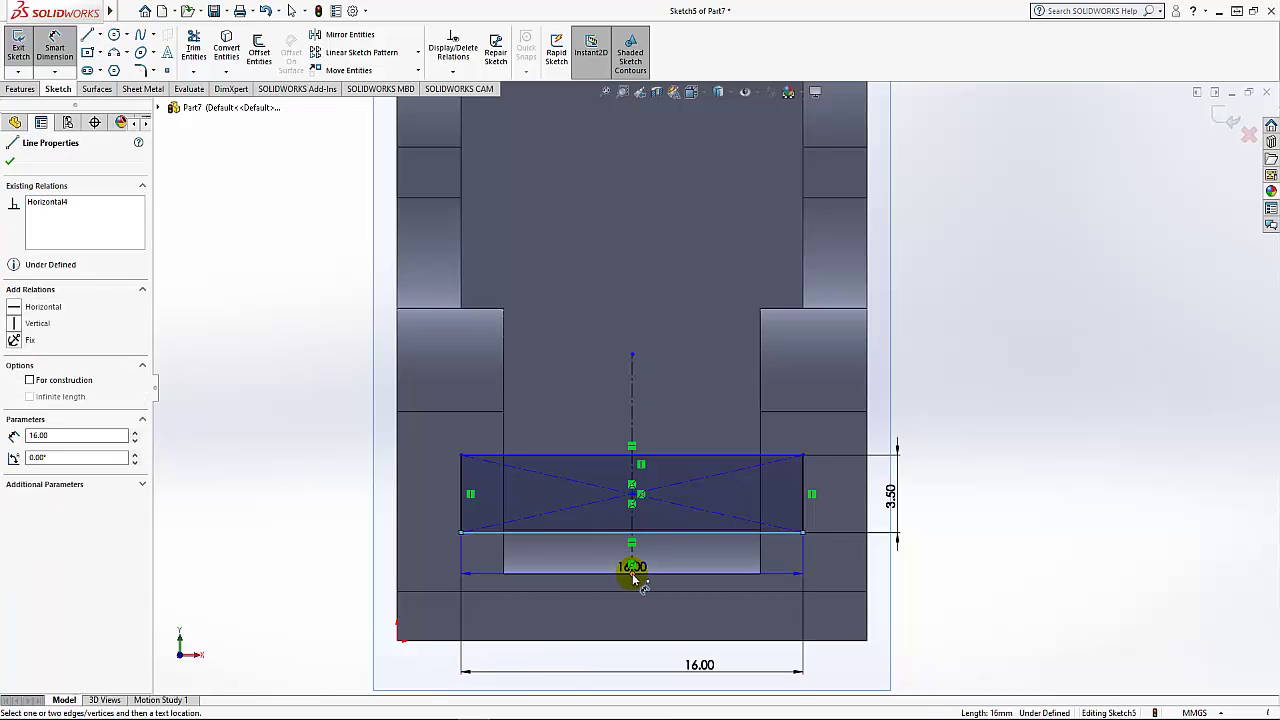
{"action": "left_click", "coordinate": [632, 566]}
{"action": "left_click", "coordinate": [316, 546]}
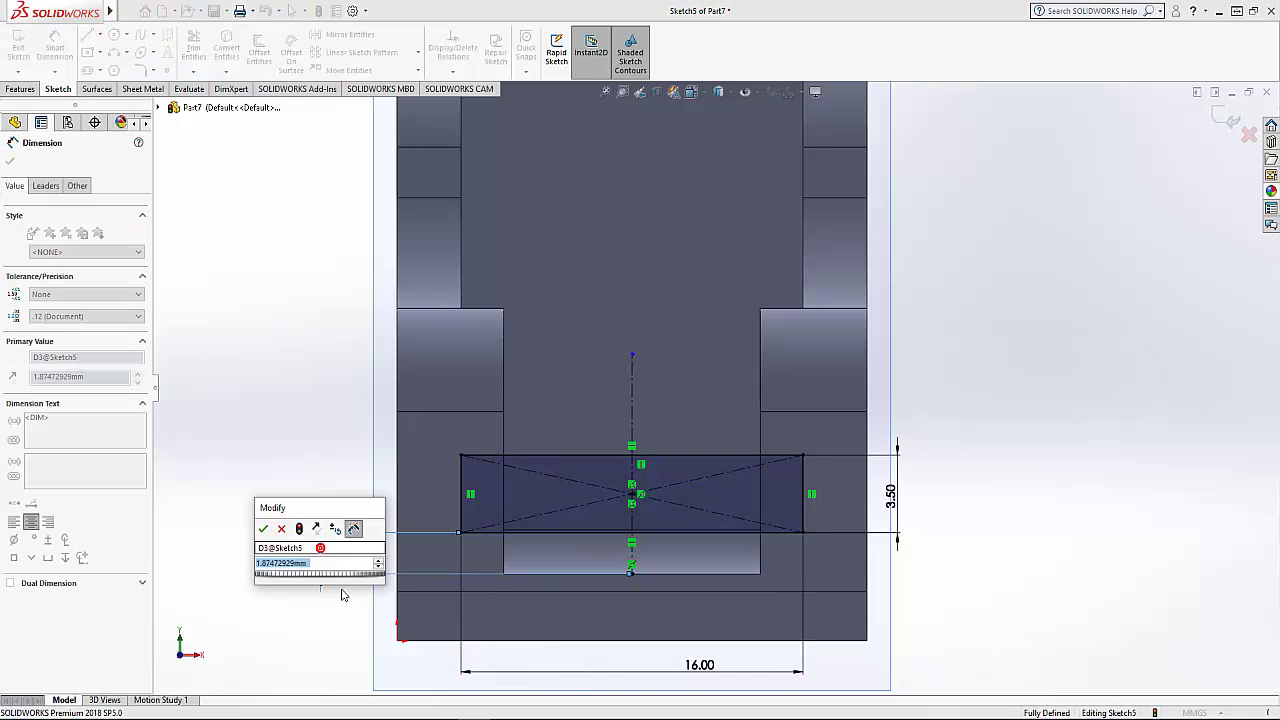
{"action": "type", "text": "3.5"}
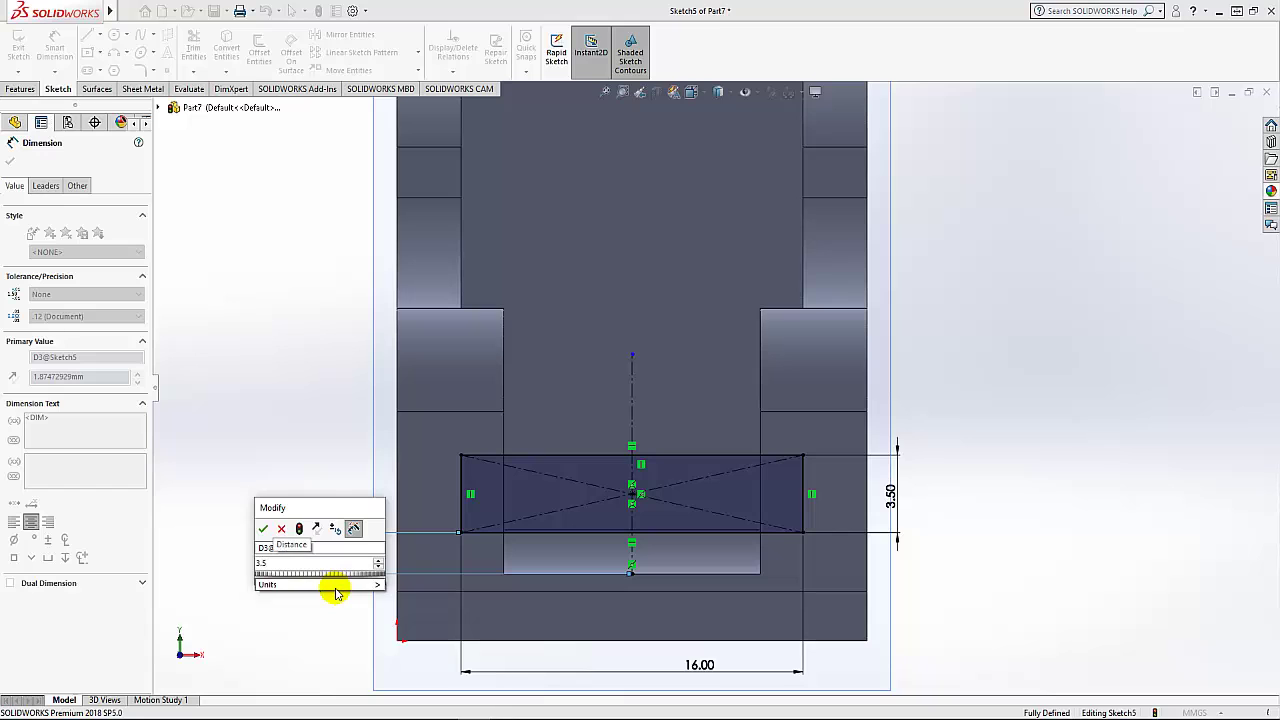
{"action": "key", "text": "Return"}
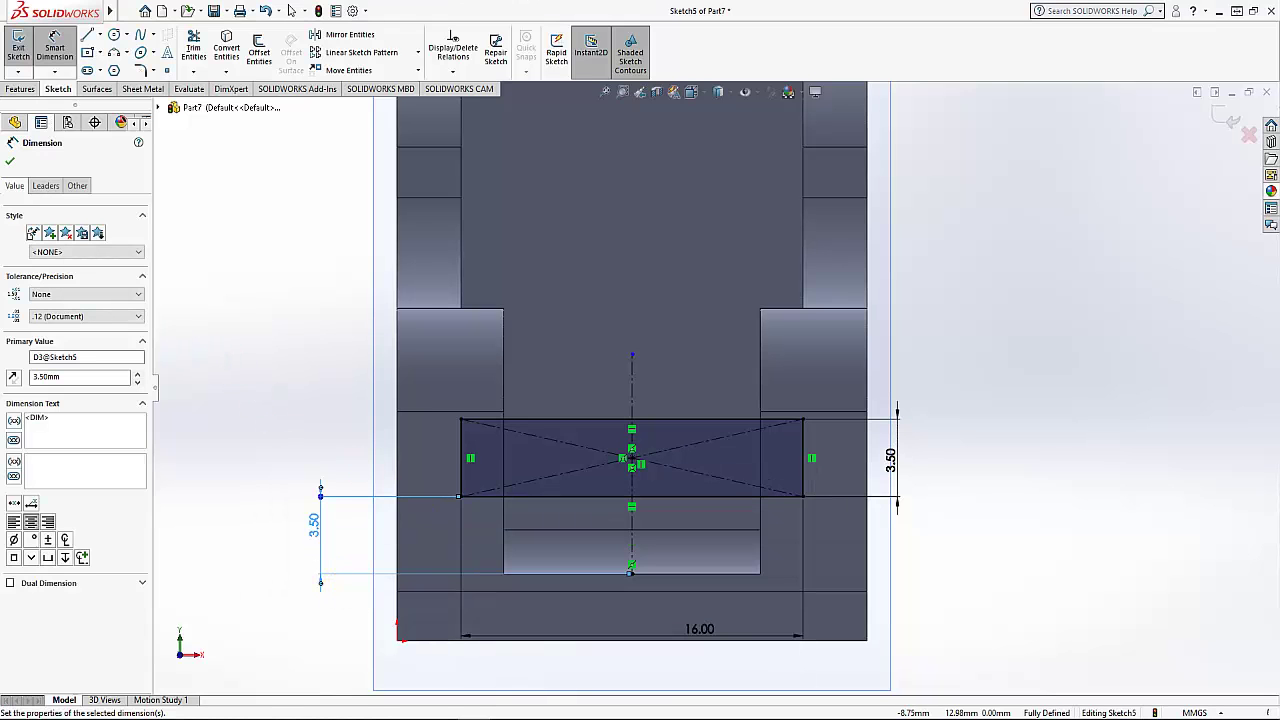
{"action": "left_click", "coordinate": [11, 162]}
{"action": "key", "text": "ctrl+7"}
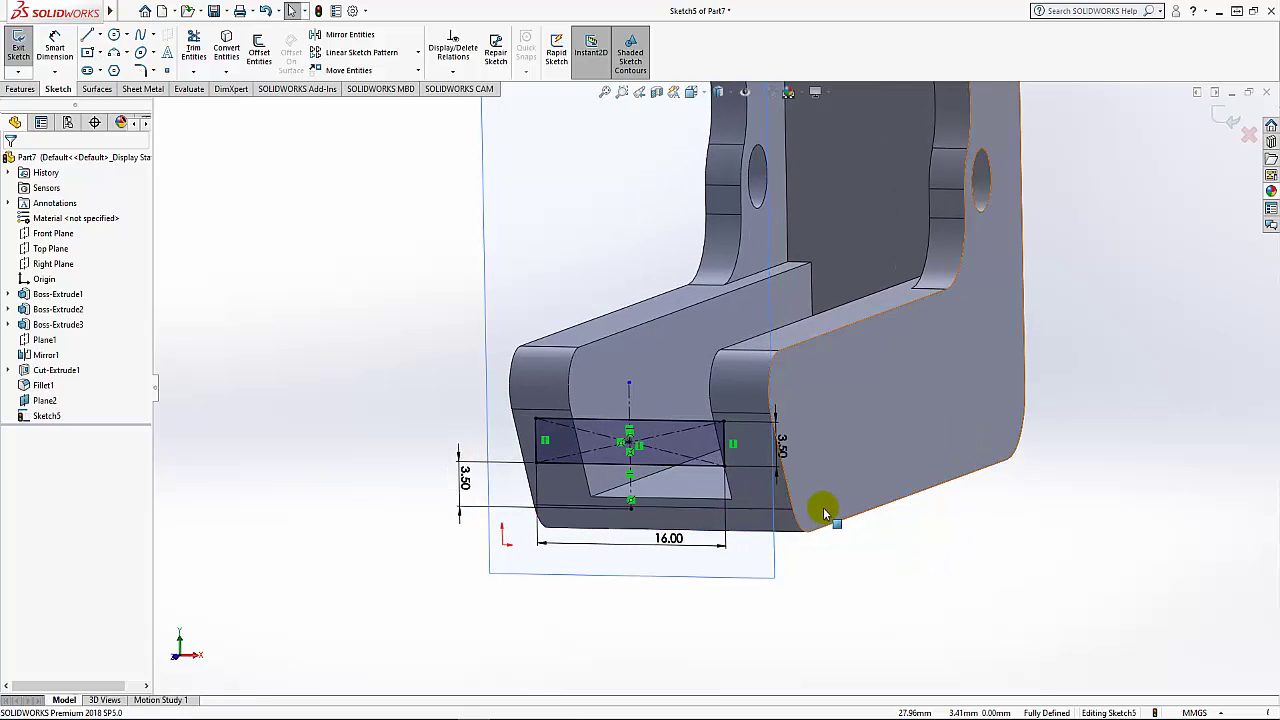
Extrude-cut the 16.00 by 3.50 rectangle 65 mm deep (Blind) into the base
{"action": "left_click", "coordinate": [20, 89]}
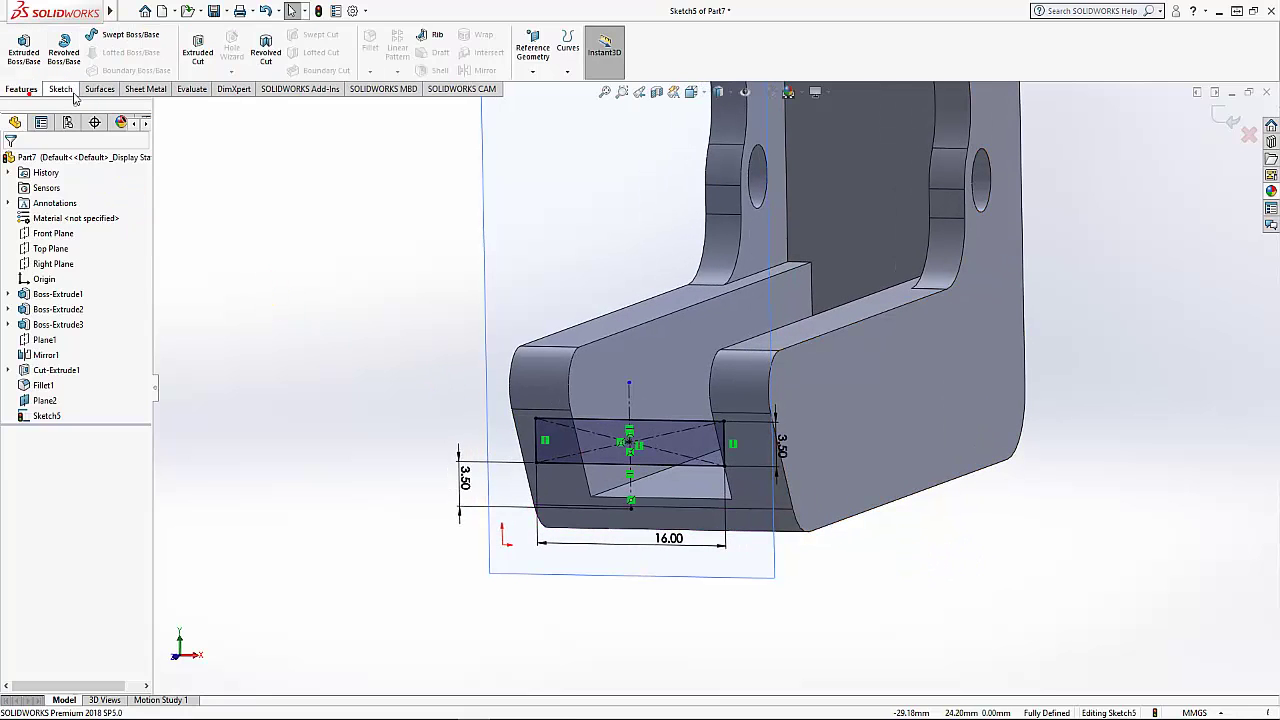
{"action": "left_click", "coordinate": [197, 52]}
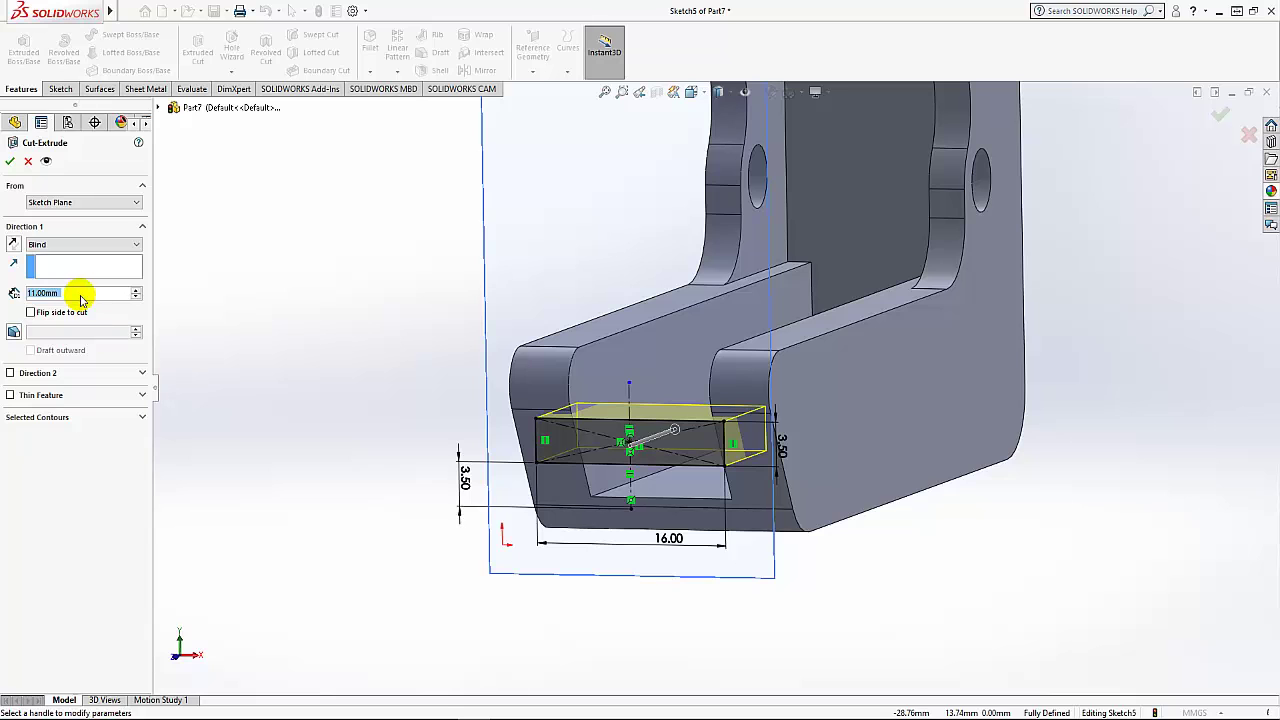
{"action": "type", "text": "65"}
{"action": "key", "text": "Return"}
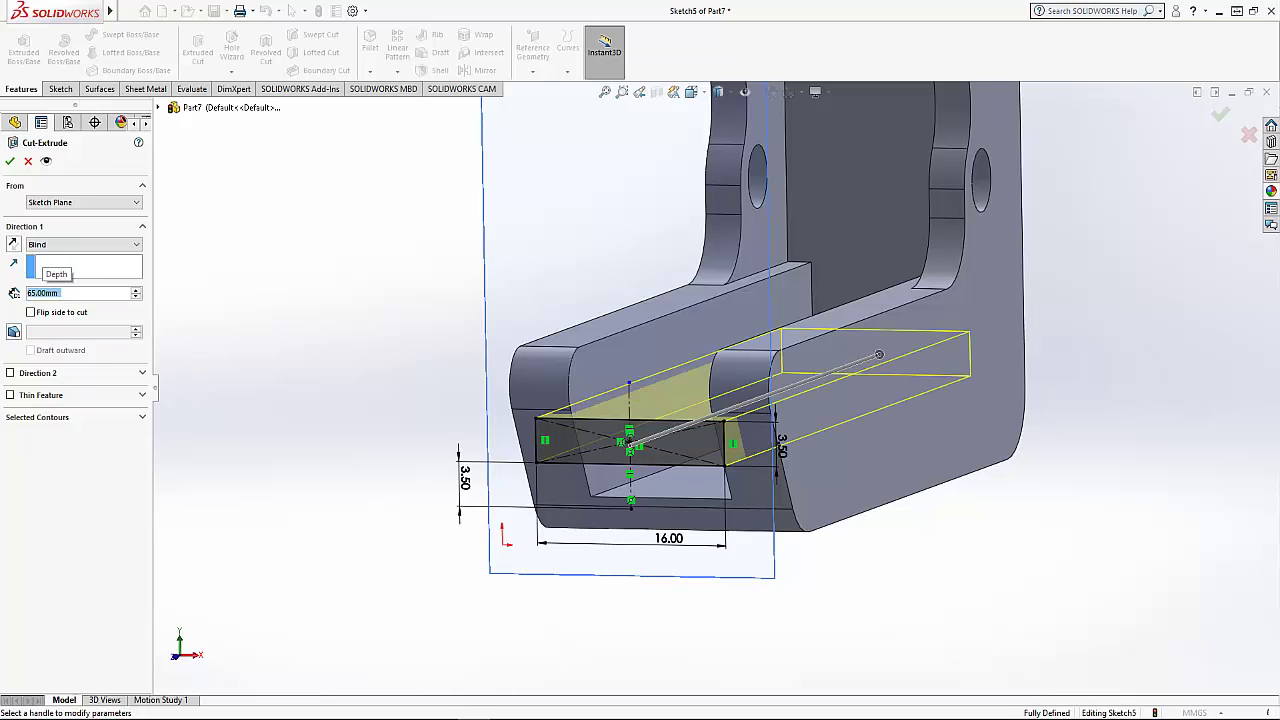
{"action": "middle_click_drag", "start_coordinate": [503, 286], "coordinate": [507, 340]}
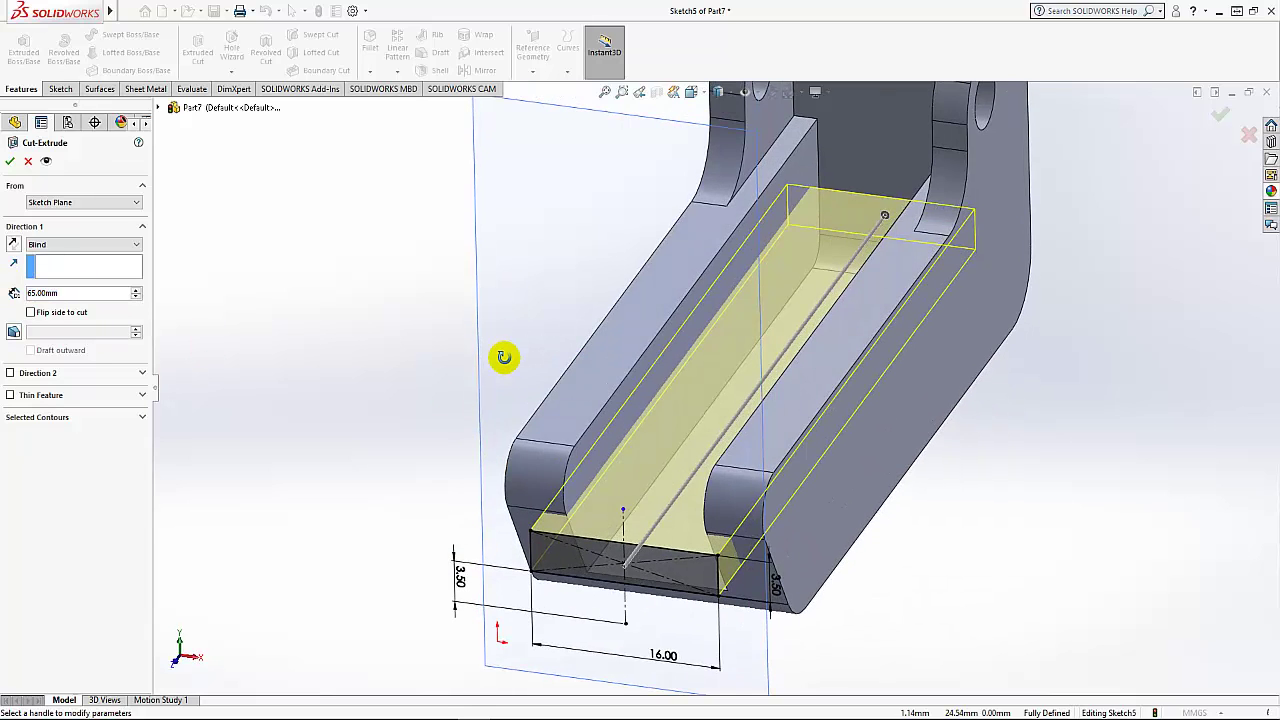
{"action": "left_click", "coordinate": [10, 163]}
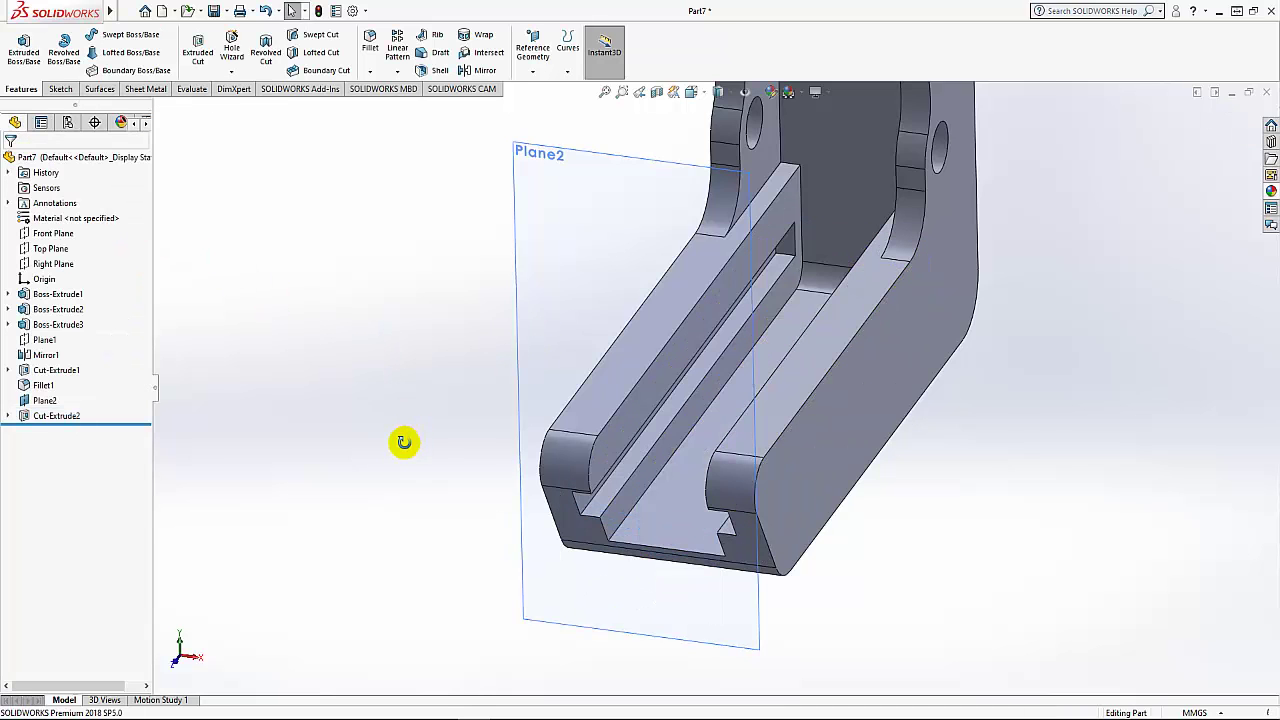
{"action": "middle_click_drag", "start_coordinate": [404, 442], "coordinate": [376, 419]}
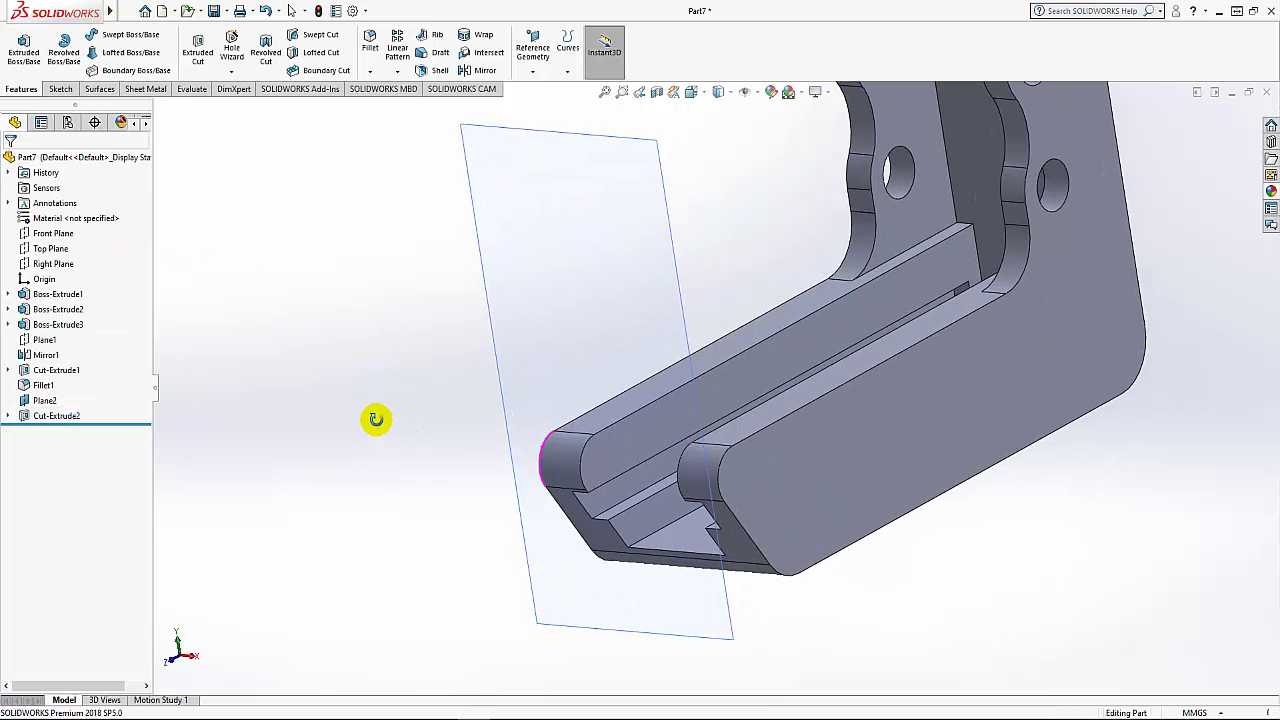
Hide Plane2, zoom to fit, and open Sketch6 on the upright's outer back face
{"action": "left_click", "coordinate": [46, 400]}
{"action": "left_click", "coordinate": [83, 380]}
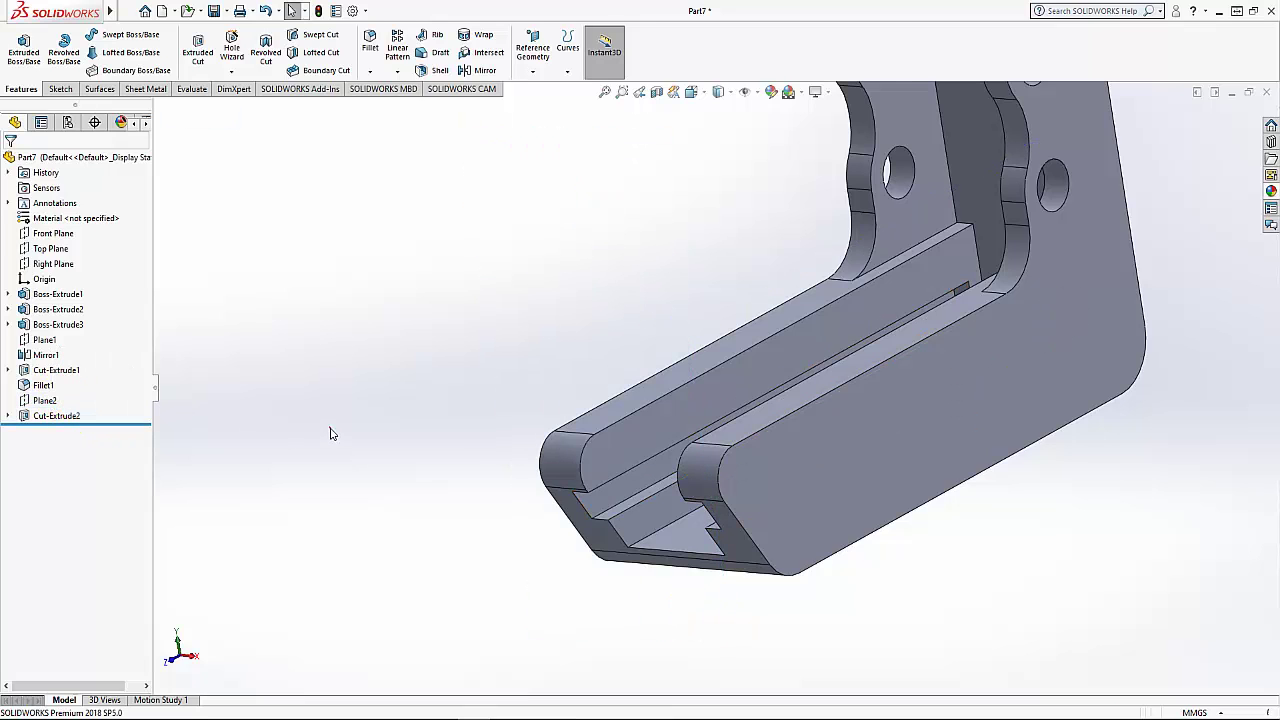
{"action": "key", "text": "f"}
{"action": "middle_click_drag", "start_coordinate": [1149, 449], "coordinate": [987, 557]}
{"action": "left_click", "coordinate": [899, 319]}
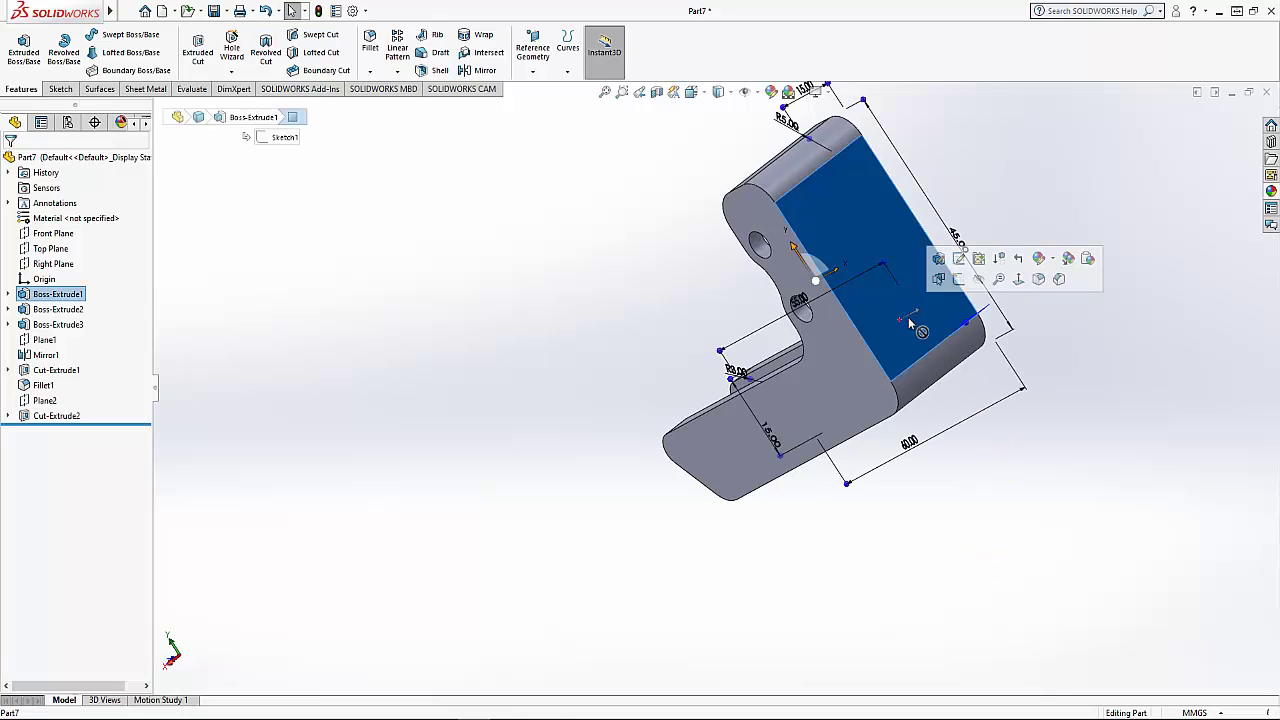
{"action": "left_click", "coordinate": [958, 279]}
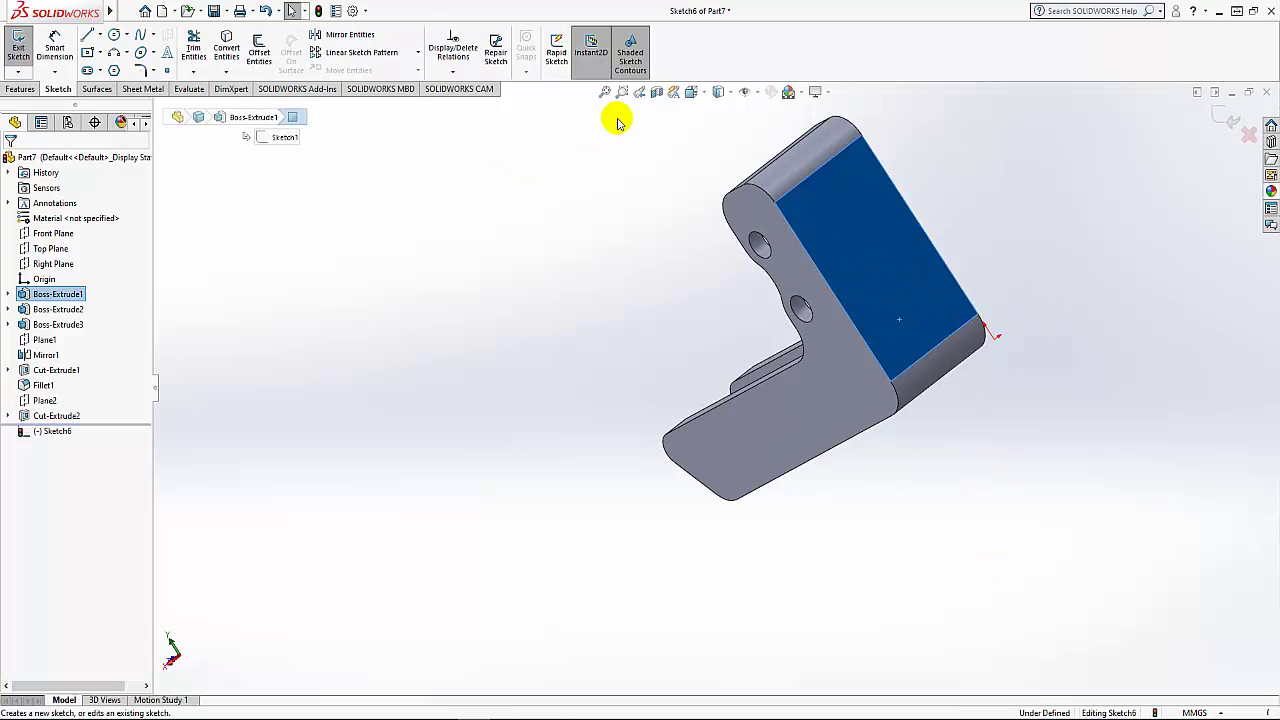
View the face normal and draw a vertical centerline with a circle centred on it
{"action": "left_click", "coordinate": [692, 92]}
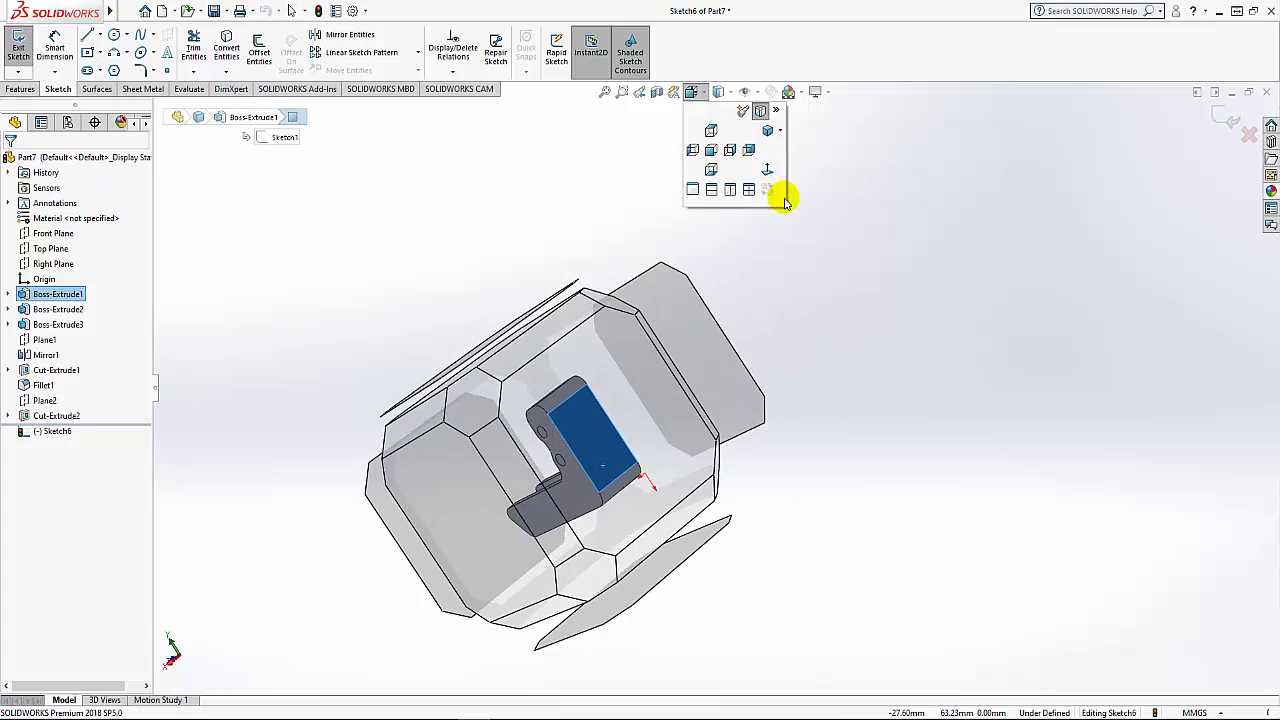
{"action": "key", "text": "ctrl+8"}
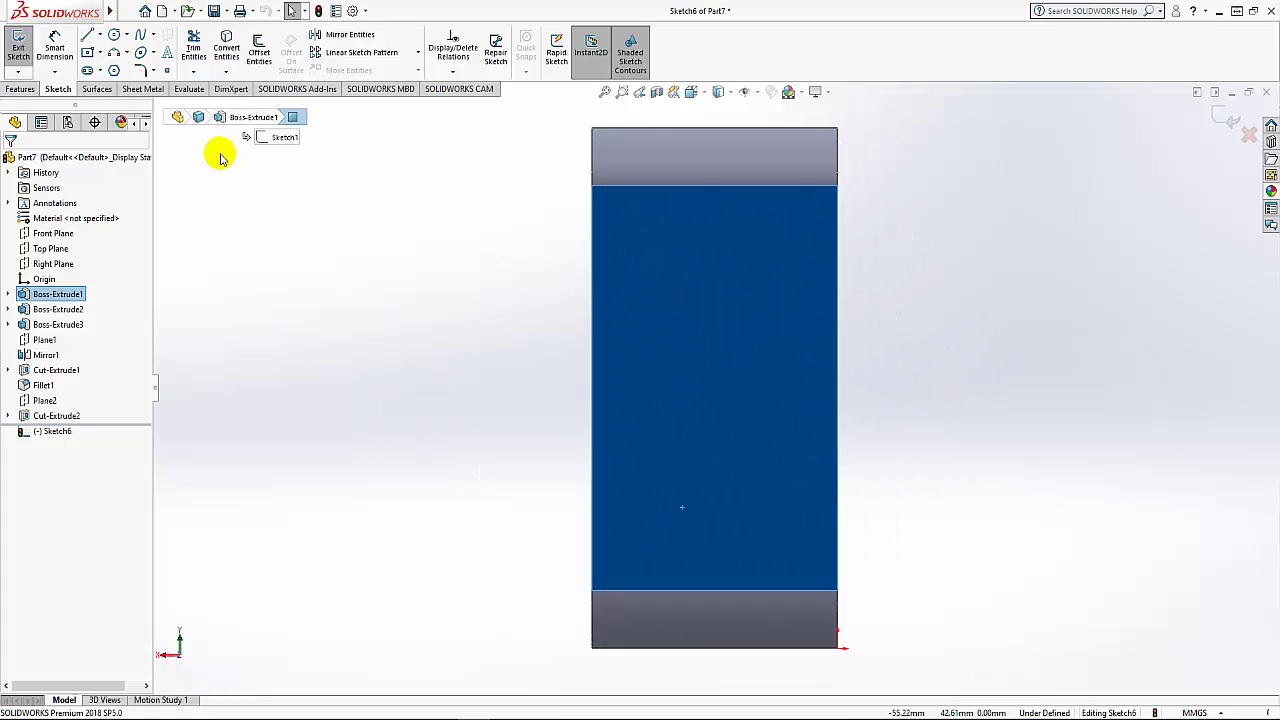
{"action": "left_click", "coordinate": [100, 34]}
{"action": "left_click", "coordinate": [120, 66]}
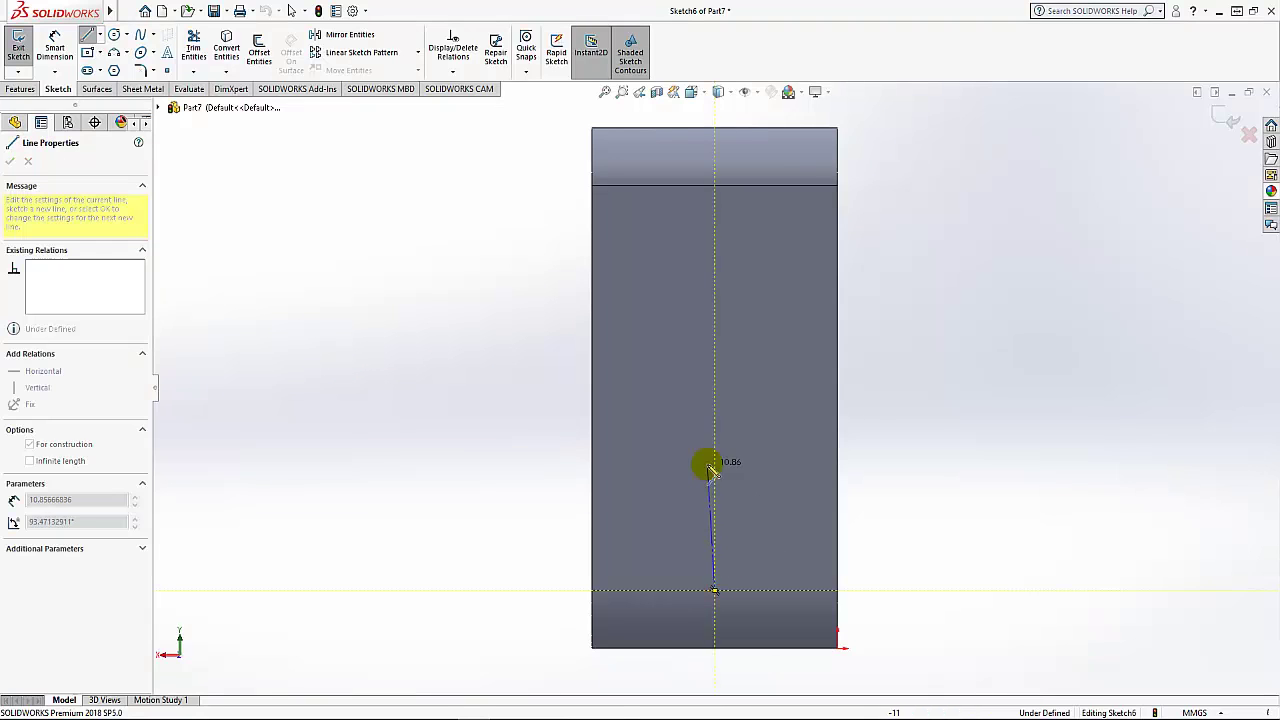
{"action": "left_click_drag", "start_coordinate": [715, 591], "coordinate": [715, 440]}
{"action": "right_click", "coordinate": [940, 462]}
{"action": "left_click", "coordinate": [968, 468]}
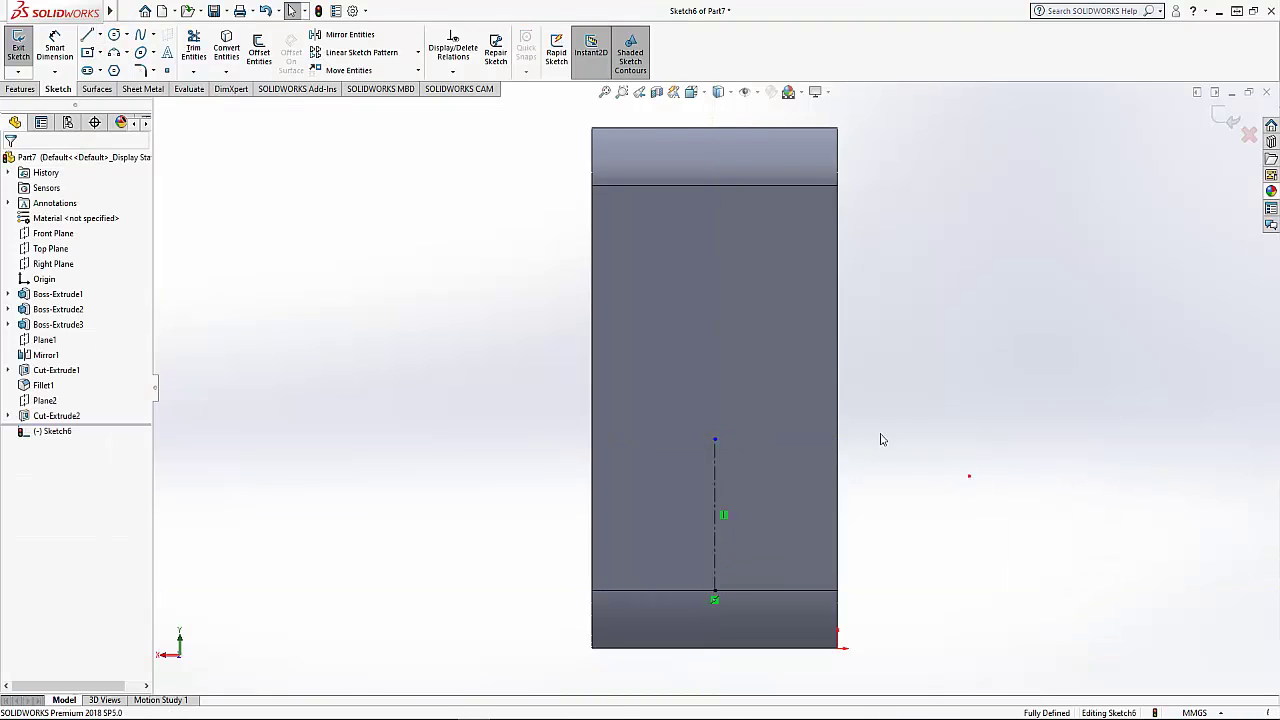
{"action": "left_click", "coordinate": [114, 34]}
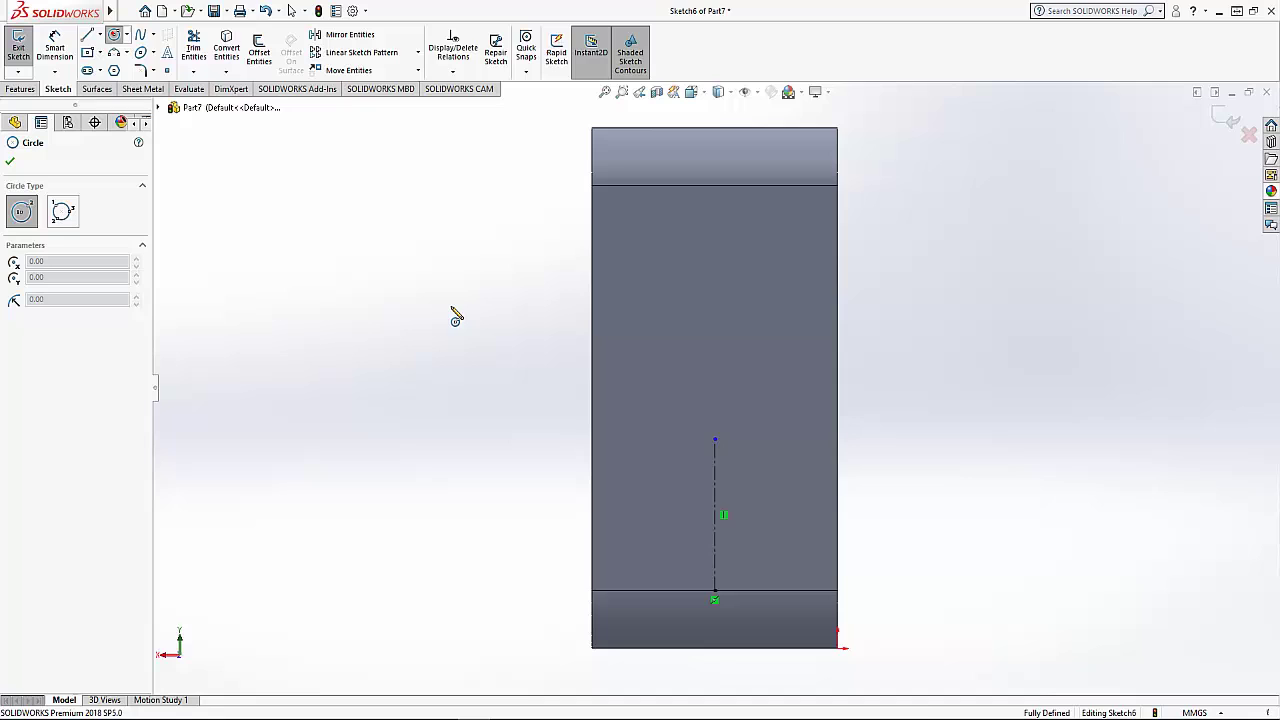
{"action": "left_click", "coordinate": [714, 528]}
{"action": "left_click", "coordinate": [745, 557]}
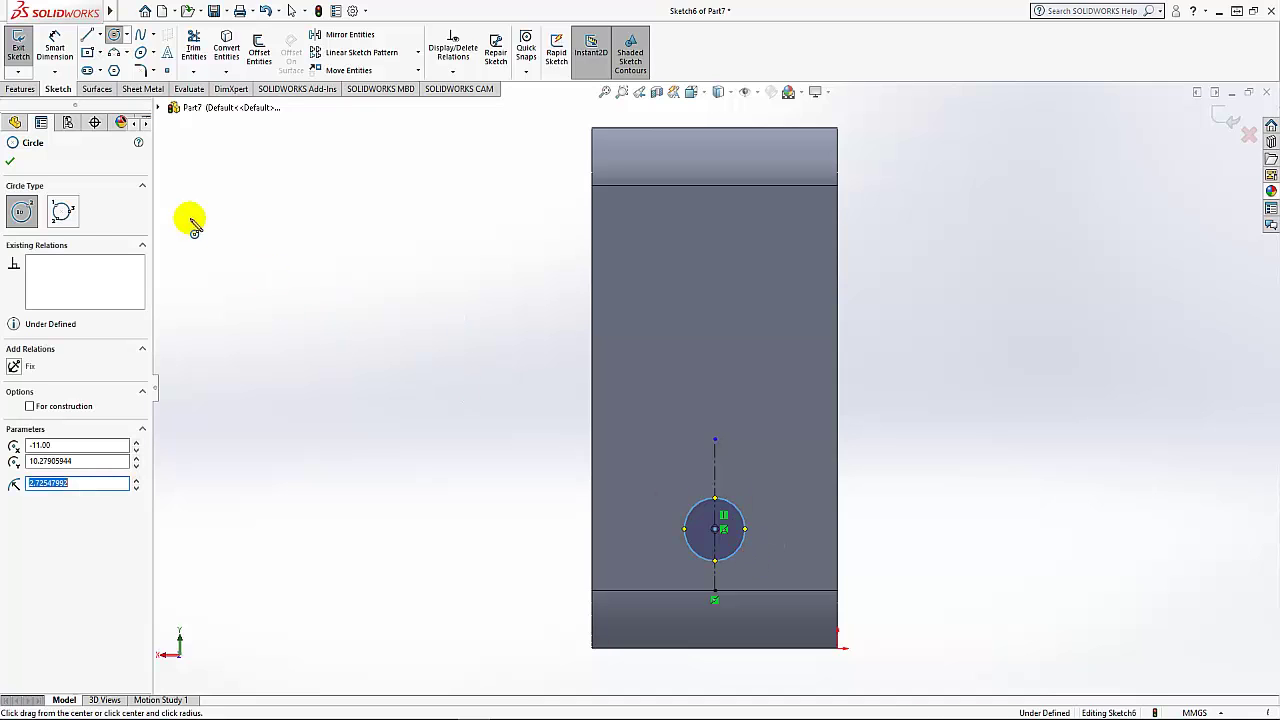
Dimension the circle centre 4.00 above the bottom edge and its diameter Ø6.25
{"action": "left_click", "coordinate": [54, 48]}
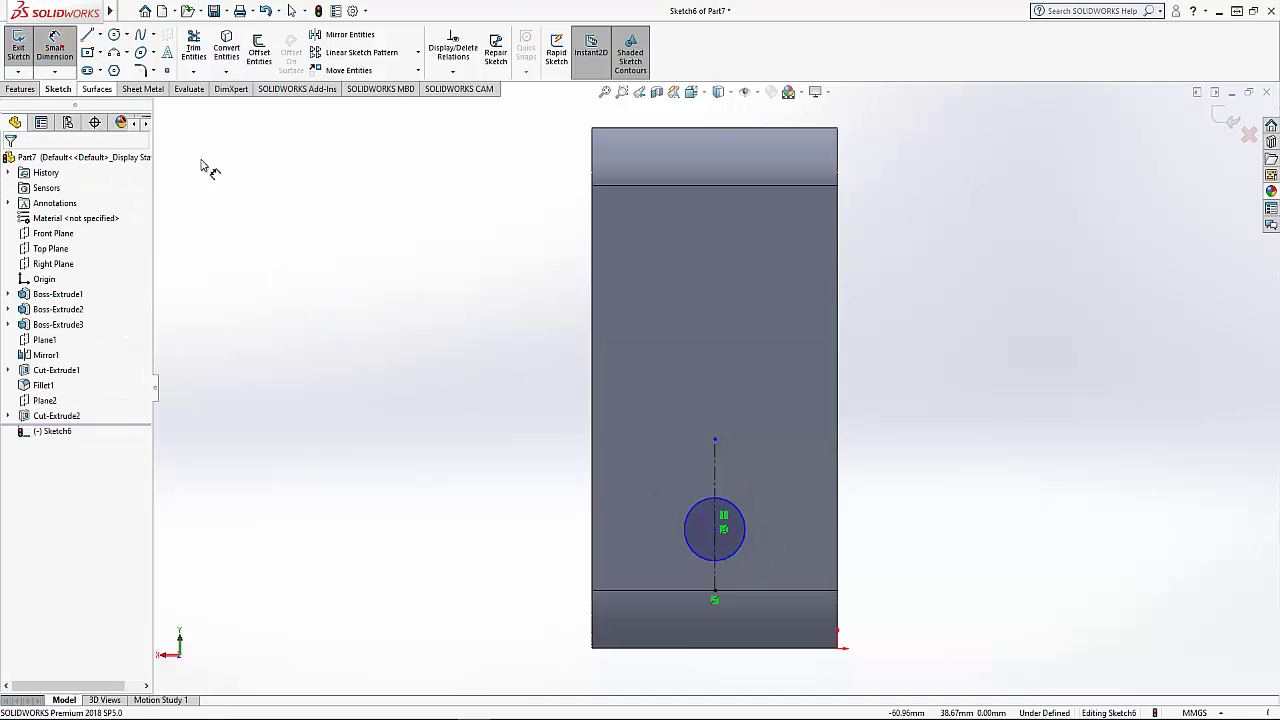
{"action": "left_click", "coordinate": [715, 530]}
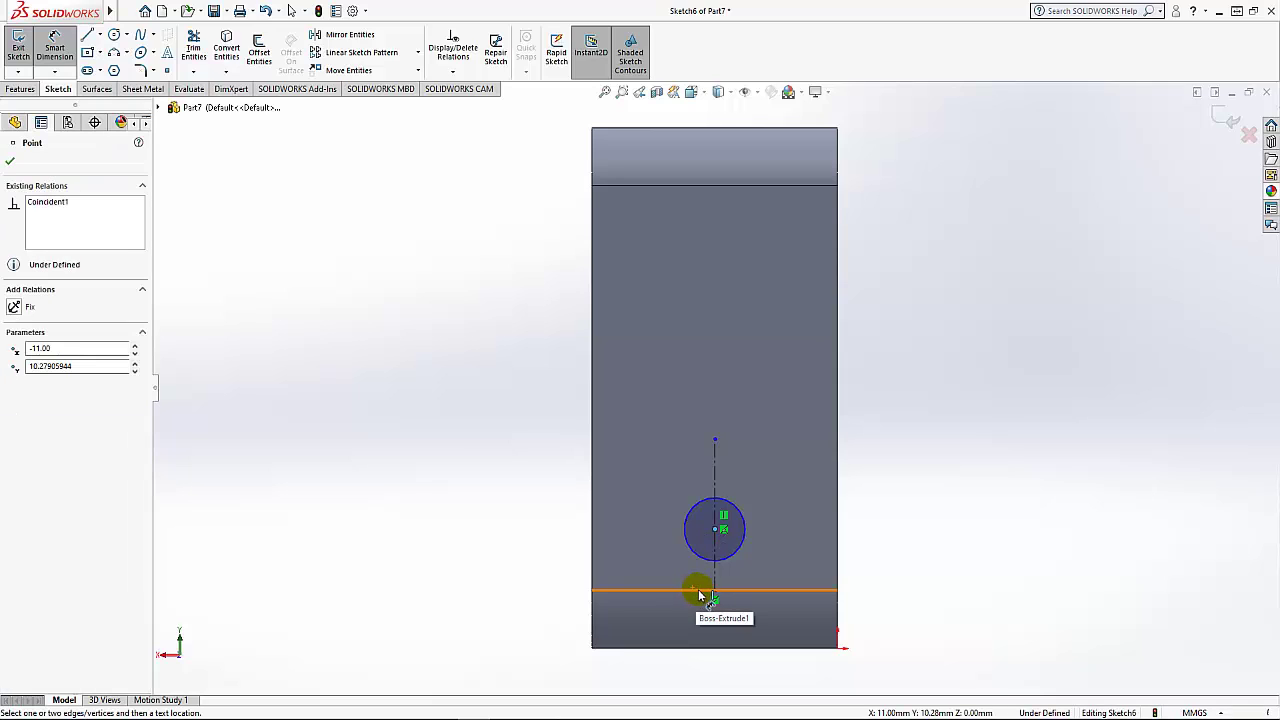
{"action": "left_click", "coordinate": [695, 589]}
{"action": "left_click", "coordinate": [561, 566]}
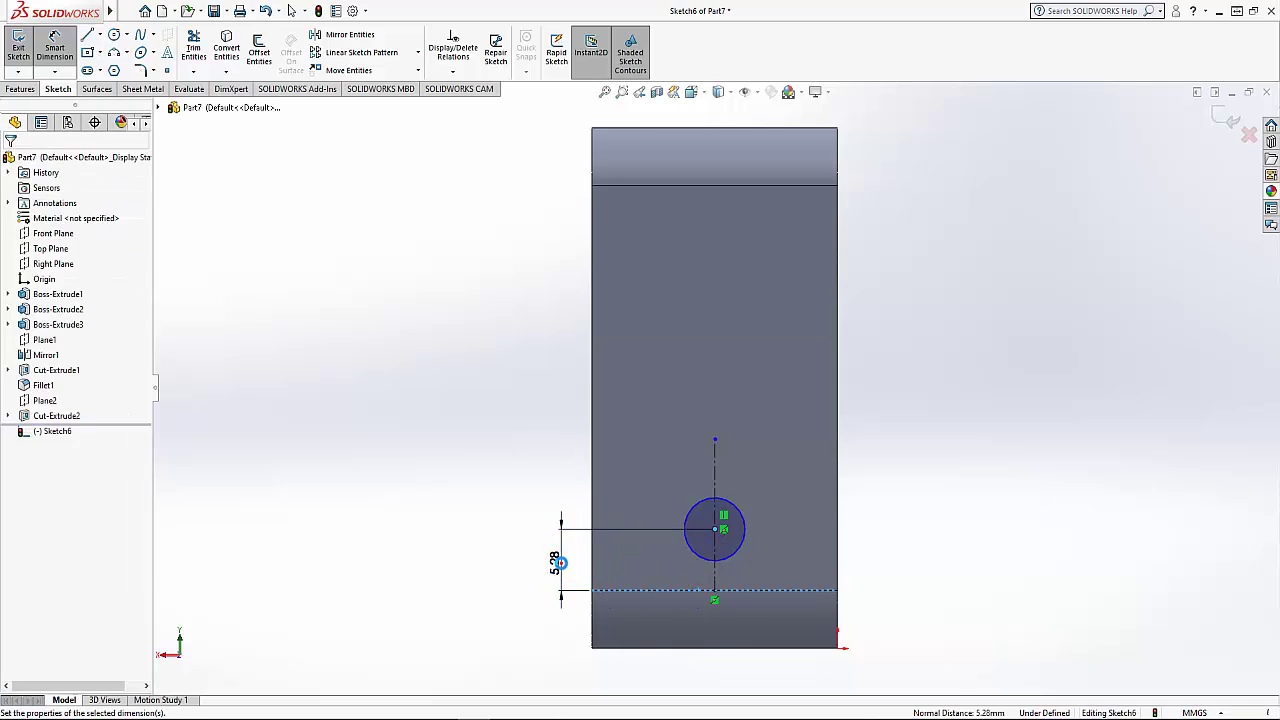
{"action": "type", "text": "4"}
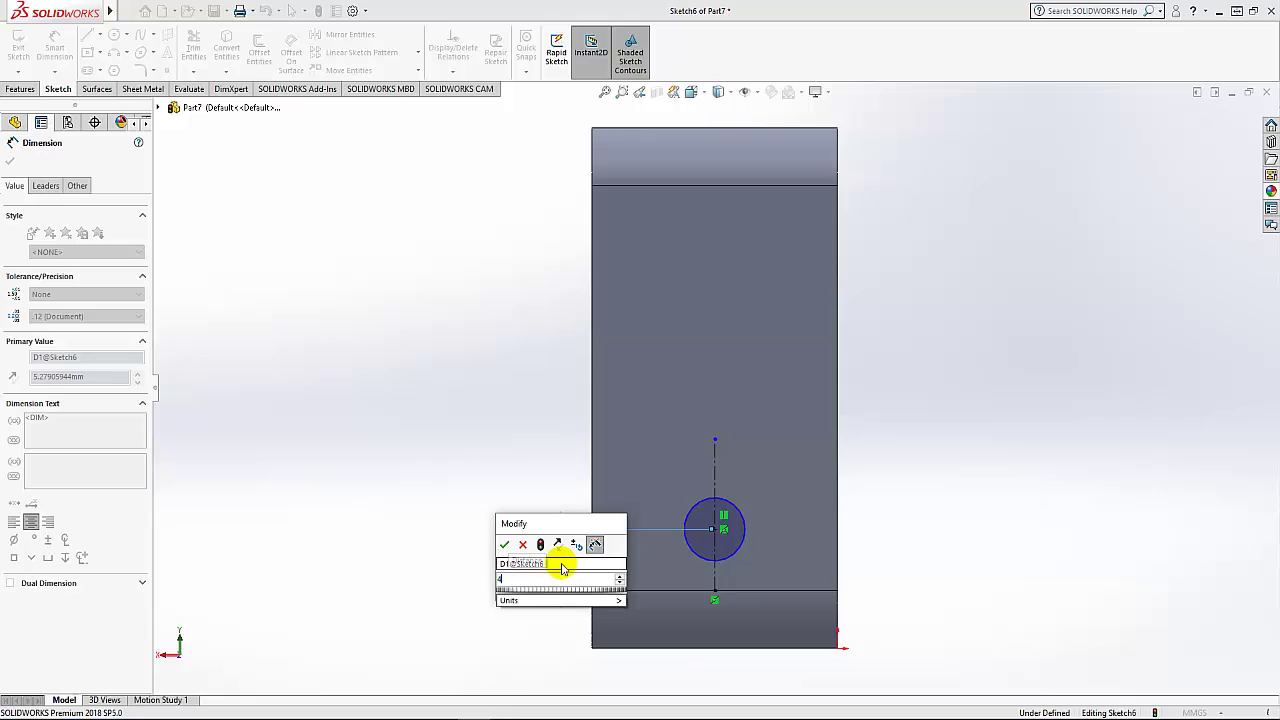
{"action": "key", "text": "Return"}
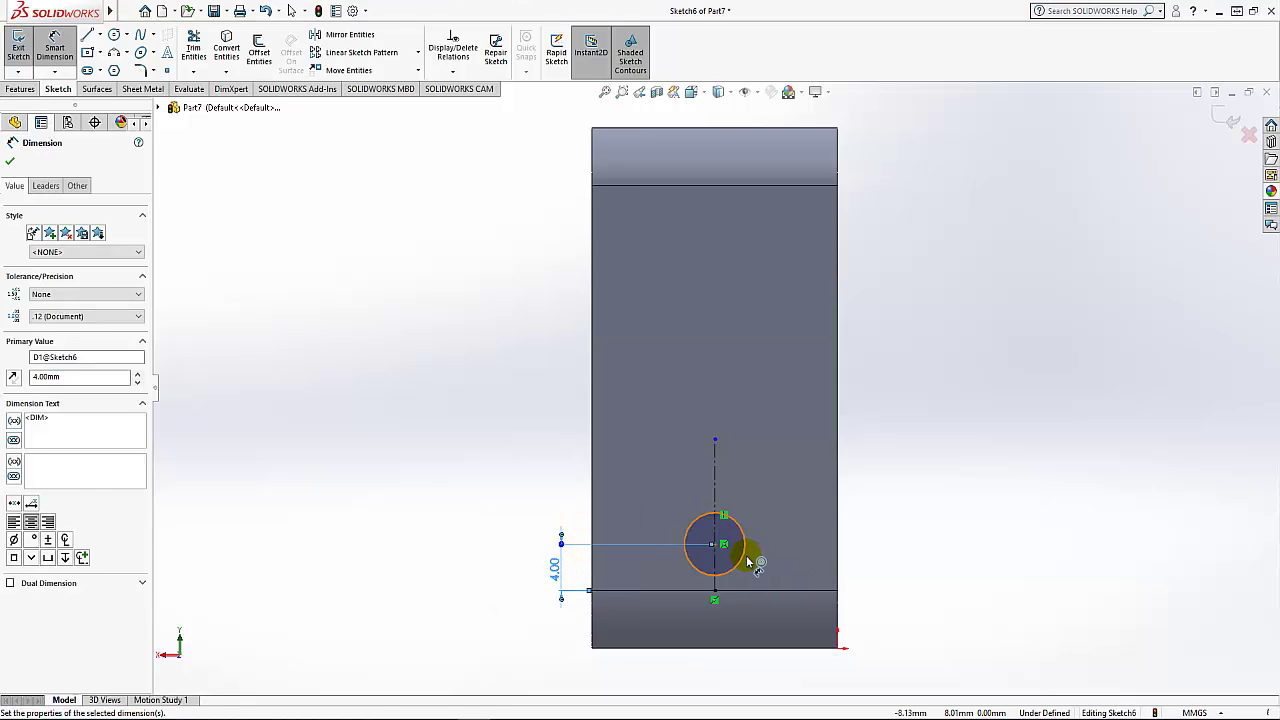
{"action": "left_click", "coordinate": [745, 550]}
{"action": "left_click", "coordinate": [784, 556]}
{"action": "type", "text": "6"}
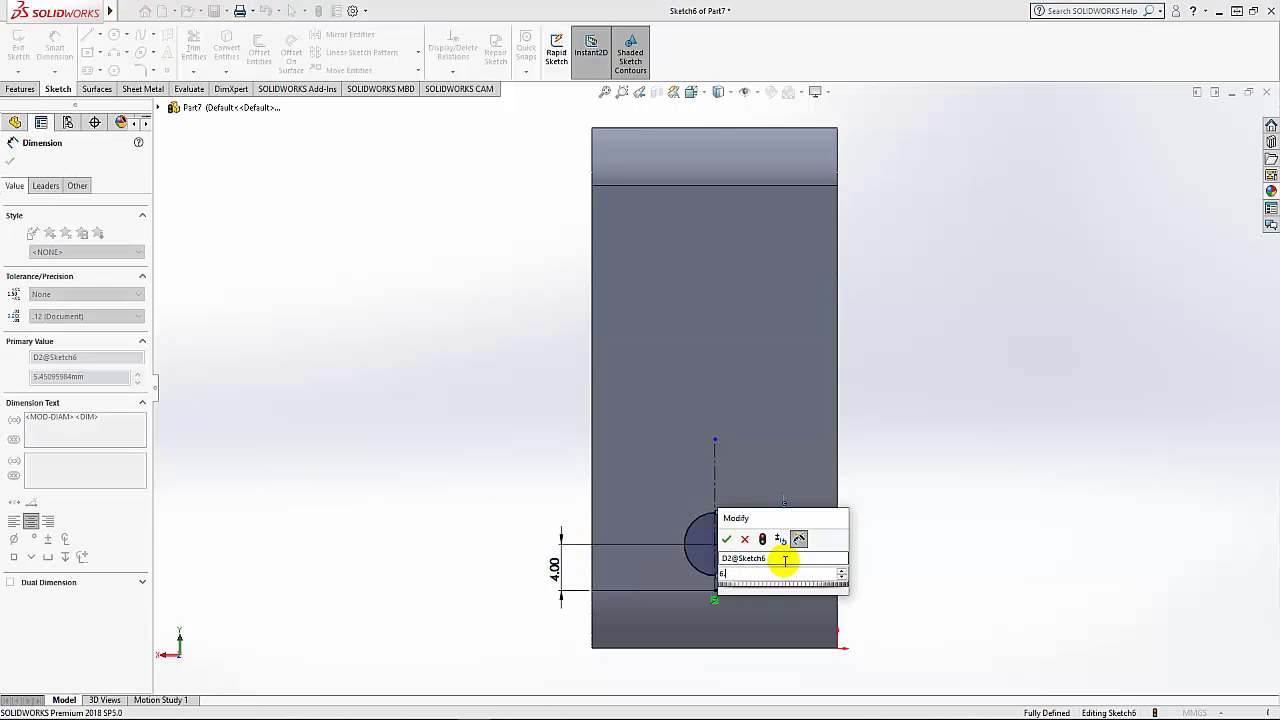
{"action": "type", "text": ".25"}
{"action": "key", "text": "Return"}
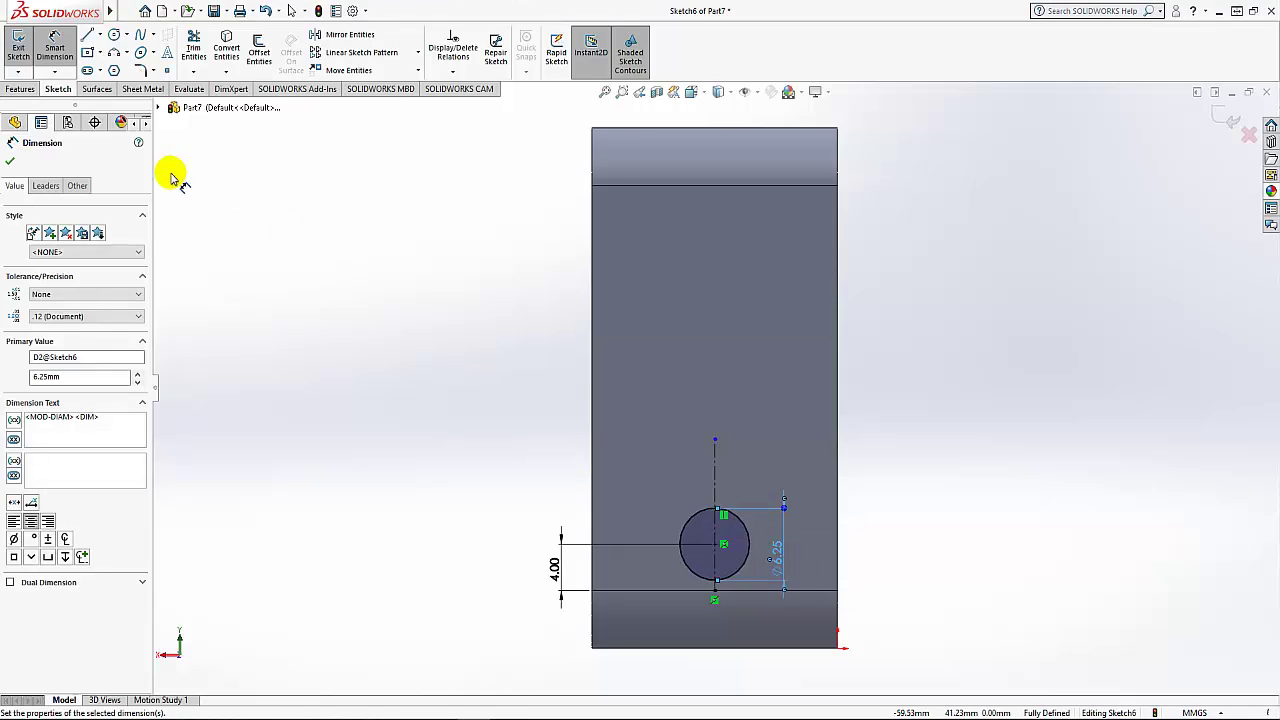
{"action": "left_click", "coordinate": [10, 165]}
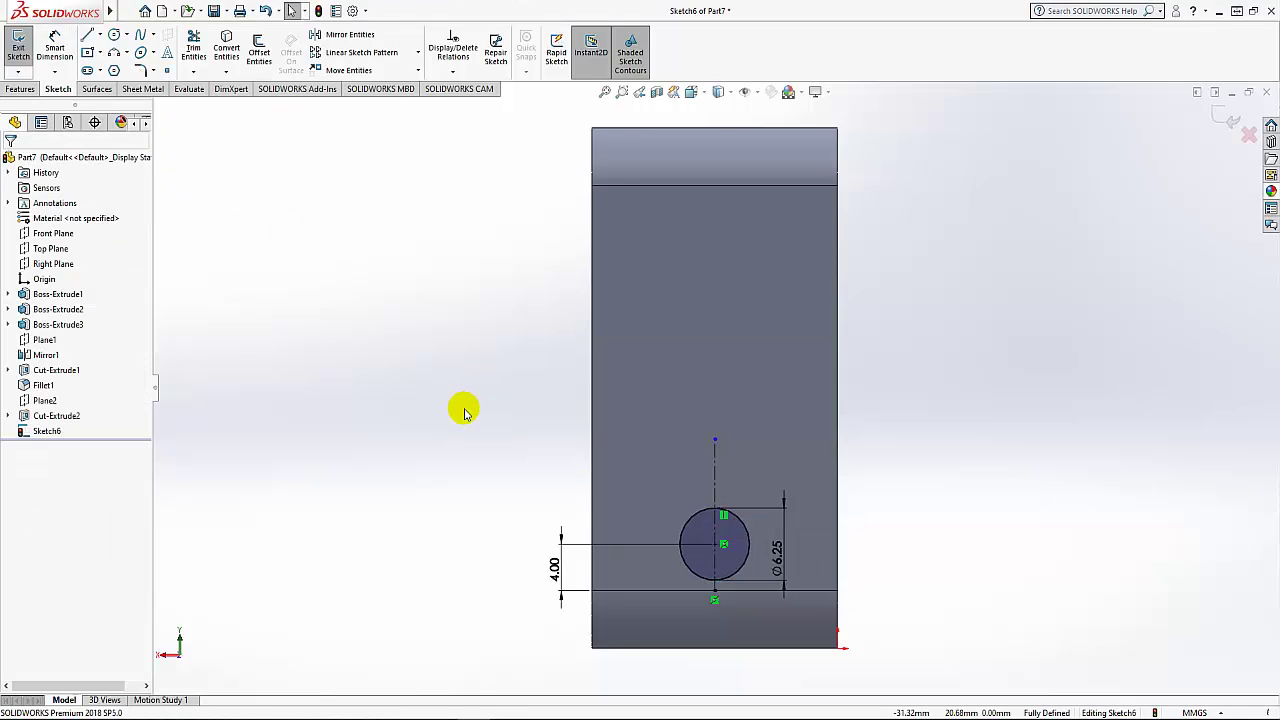
{"action": "middle_click_drag", "start_coordinate": [449, 417], "coordinate": [522, 481]}
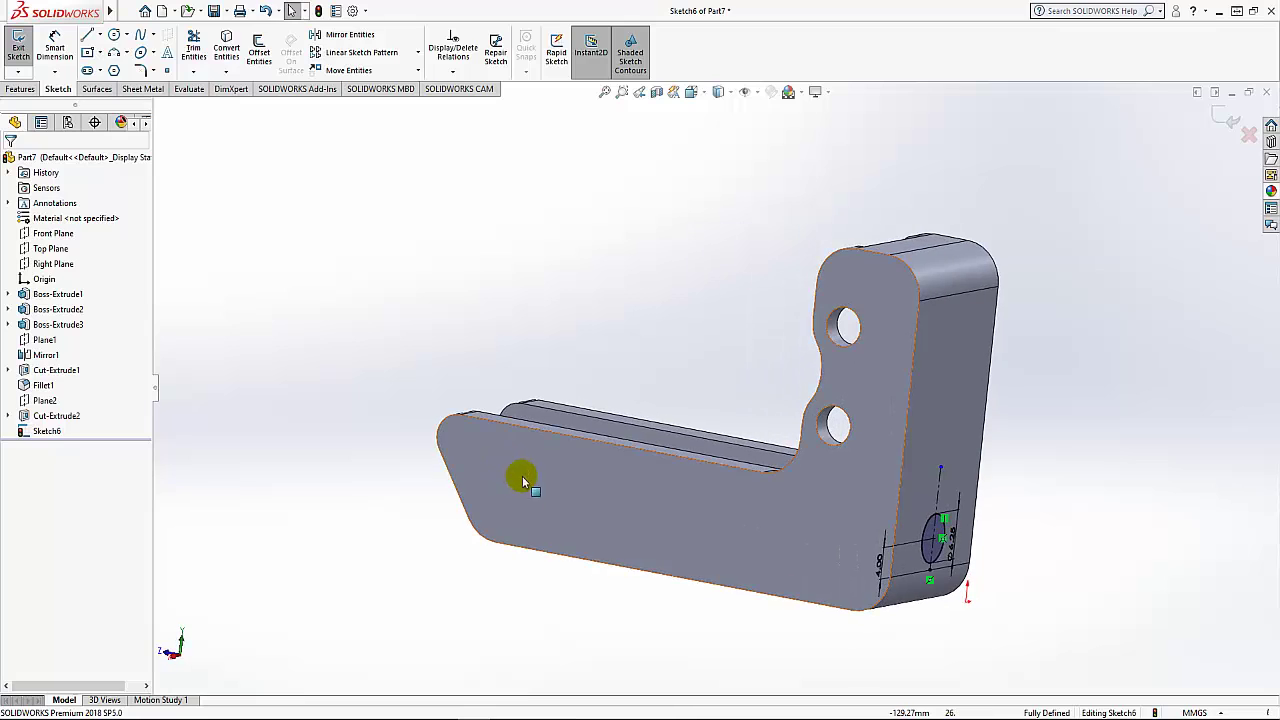
{"action": "left_click", "coordinate": [21, 89]}
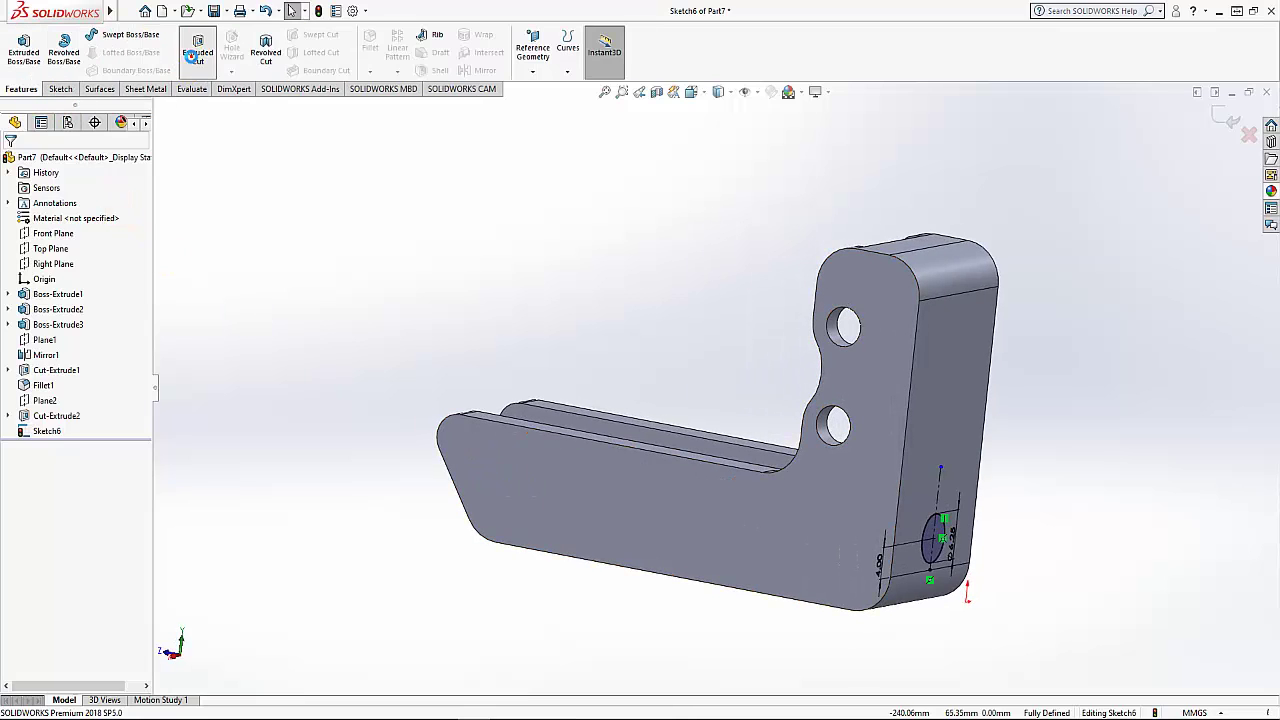
Cut the Ø6.25 circle 65 mm deep to form the Cut-Extrude3 hole
{"action": "left_click", "coordinate": [197, 48]}
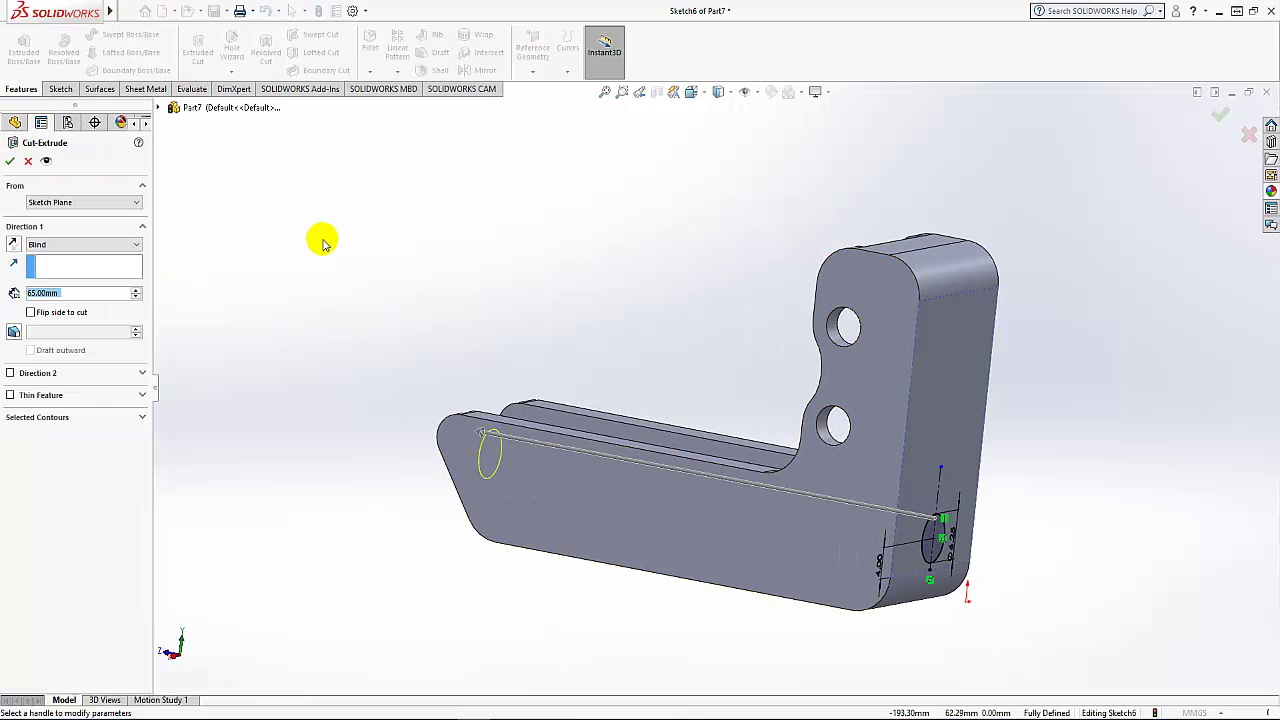
{"action": "left_click", "coordinate": [9, 162]}
{"action": "mouse_move", "coordinate": [574, 289]}
{"action": "middle_mouse_down"}
{"action": "mouse_move", "coordinate": [606, 457]}
{"action": "mouse_move", "coordinate": [700, 549]}
{"action": "mouse_move", "coordinate": [586, 294]}
{"action": "mouse_move", "coordinate": [634, 234]}
{"action": "mouse_move", "coordinate": [681, 440]}
{"action": "middle_mouse_up"}
{"action": "left_click", "coordinate": [700, 490]}
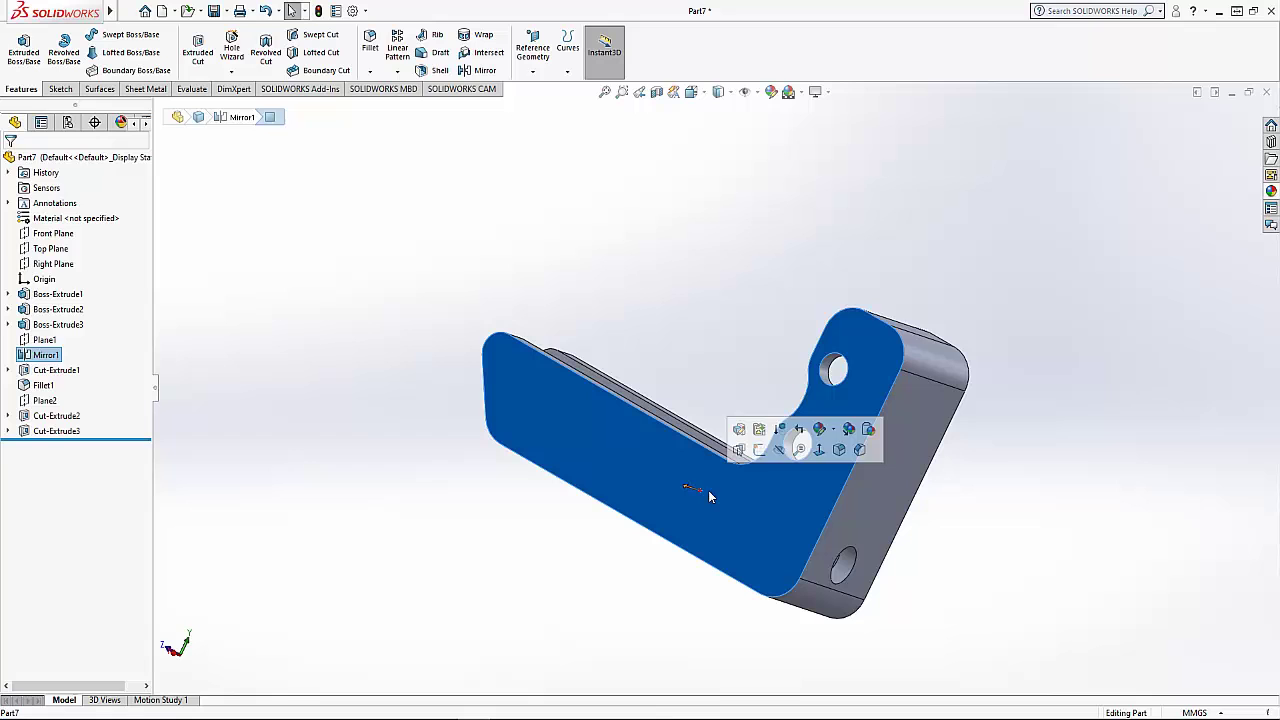
Open a sketch on the side face, view it normal, and draw a horizontal centerline across it
{"action": "left_click", "coordinate": [760, 452]}
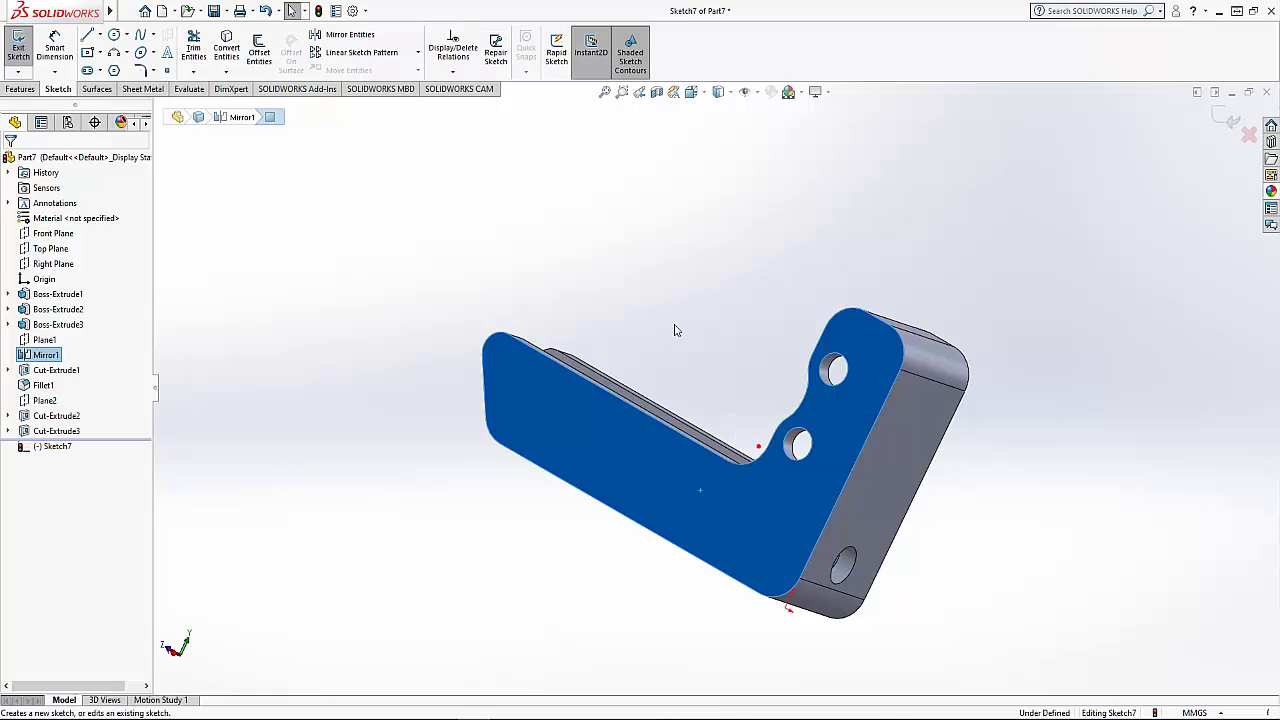
{"action": "left_click", "coordinate": [694, 92]}
{"action": "left_click", "coordinate": [706, 95]}
{"action": "left_click", "coordinate": [765, 171]}
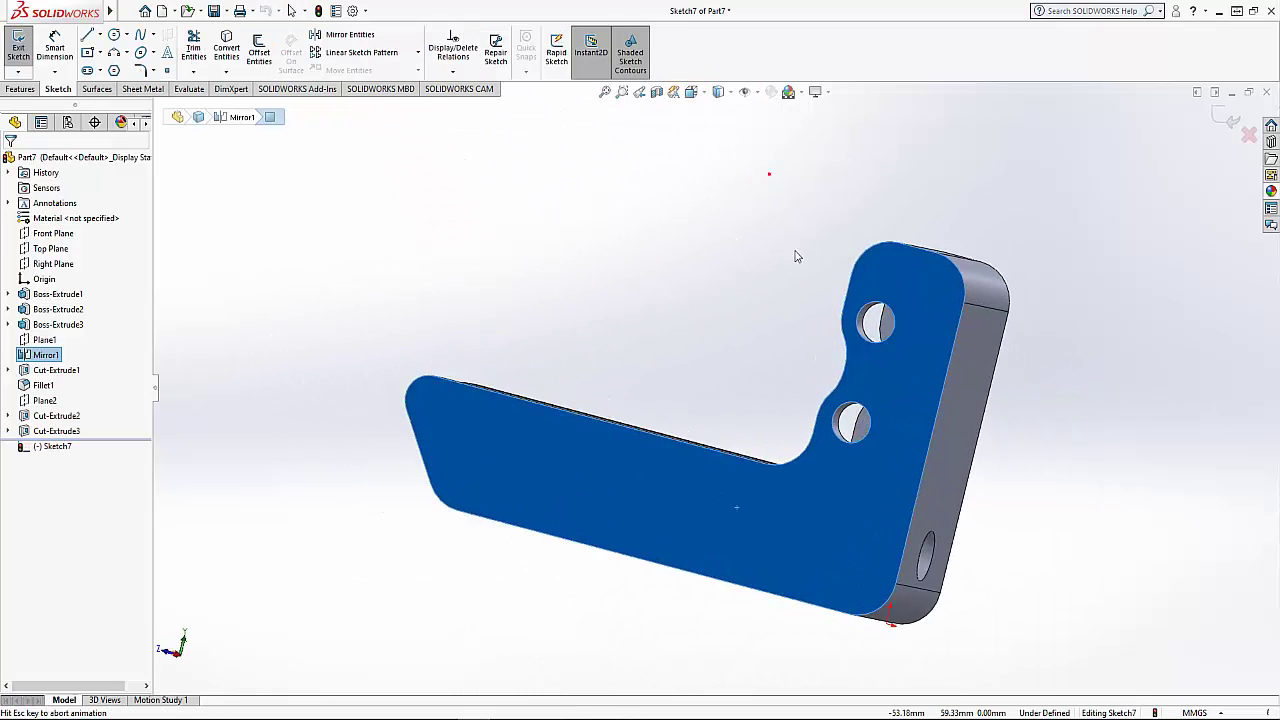
{"action": "left_click", "coordinate": [99, 35]}
{"action": "left_click", "coordinate": [105, 63]}
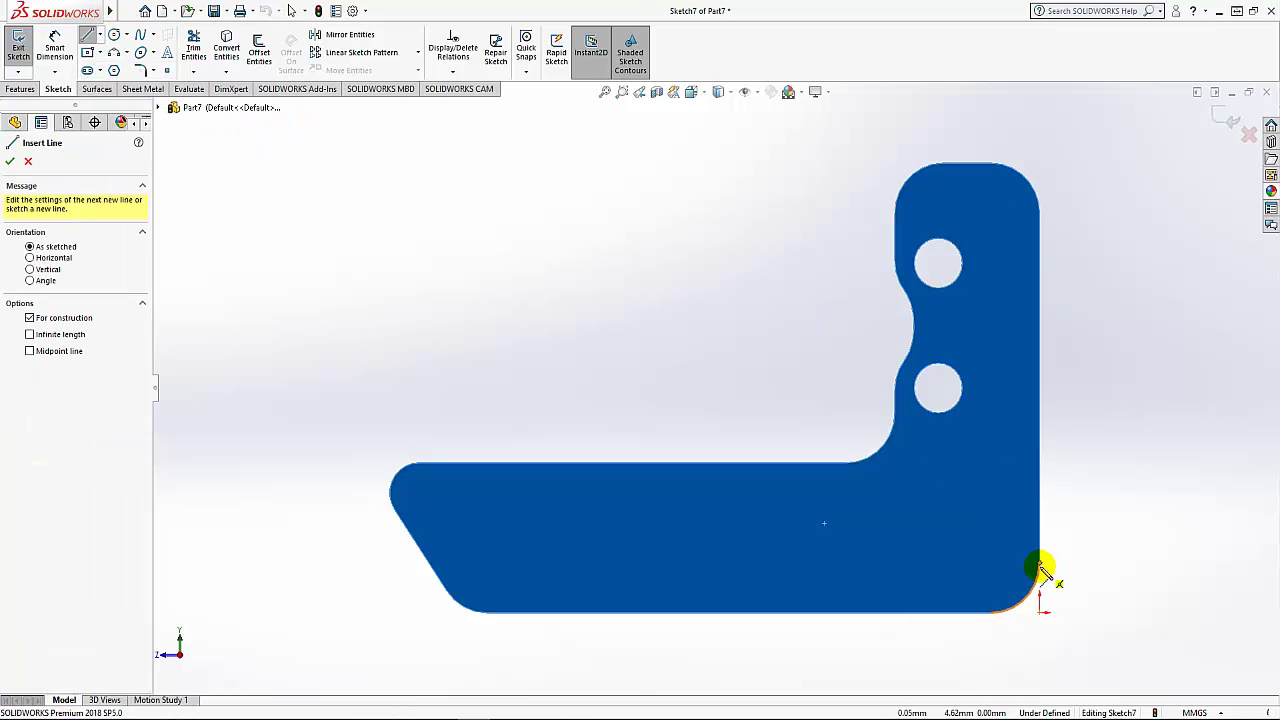
{"action": "left_click", "coordinate": [1040, 563]}
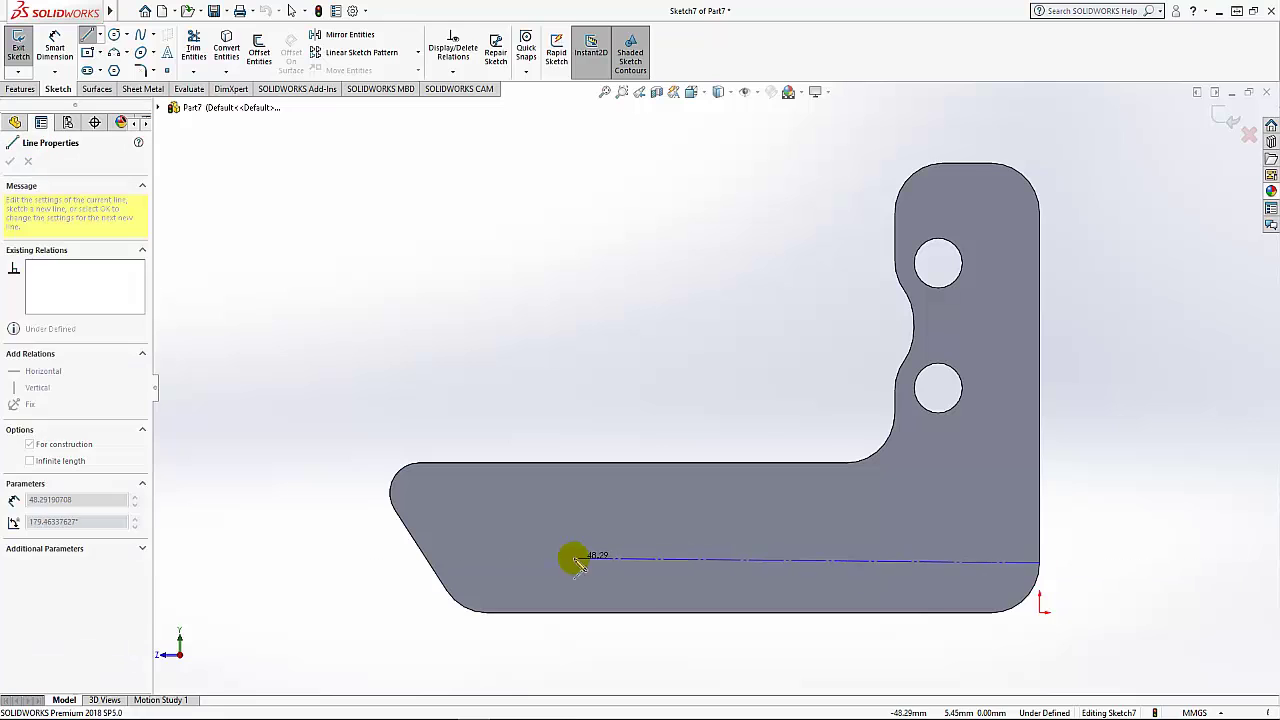
{"action": "left_click", "coordinate": [430, 562]}
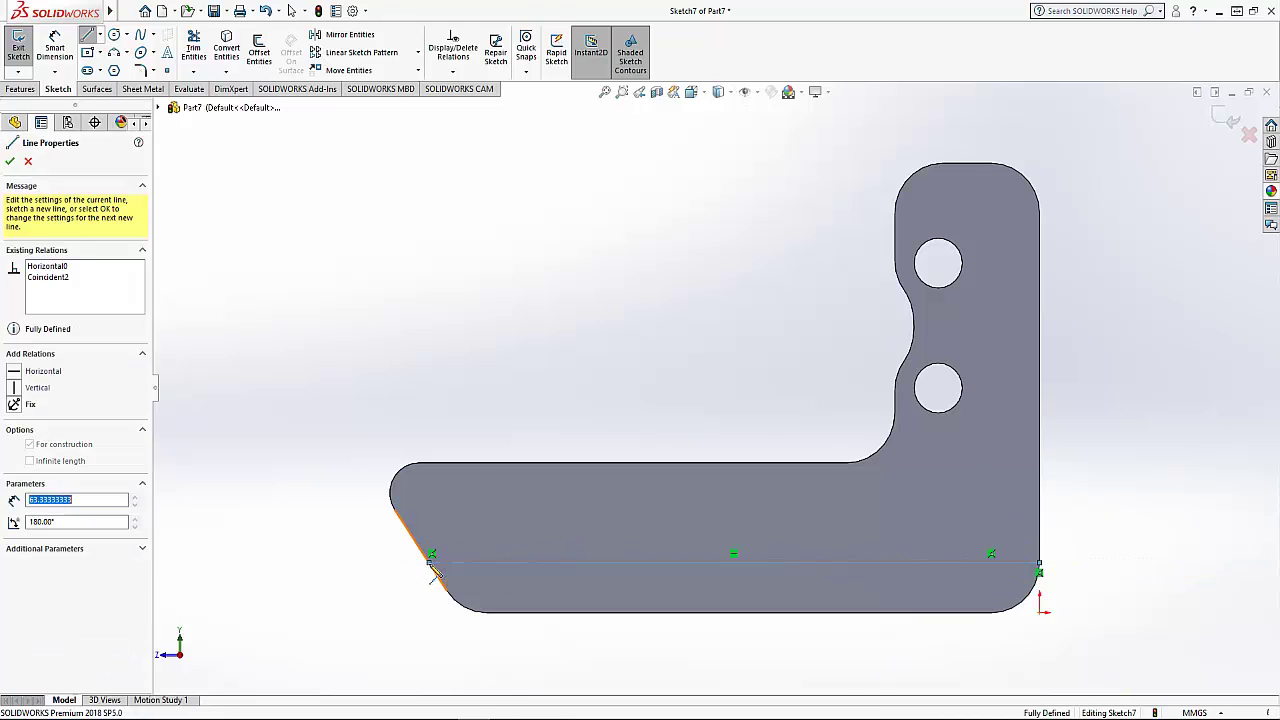
{"action": "right_click", "coordinate": [506, 405]}
{"action": "left_click", "coordinate": [543, 420]}
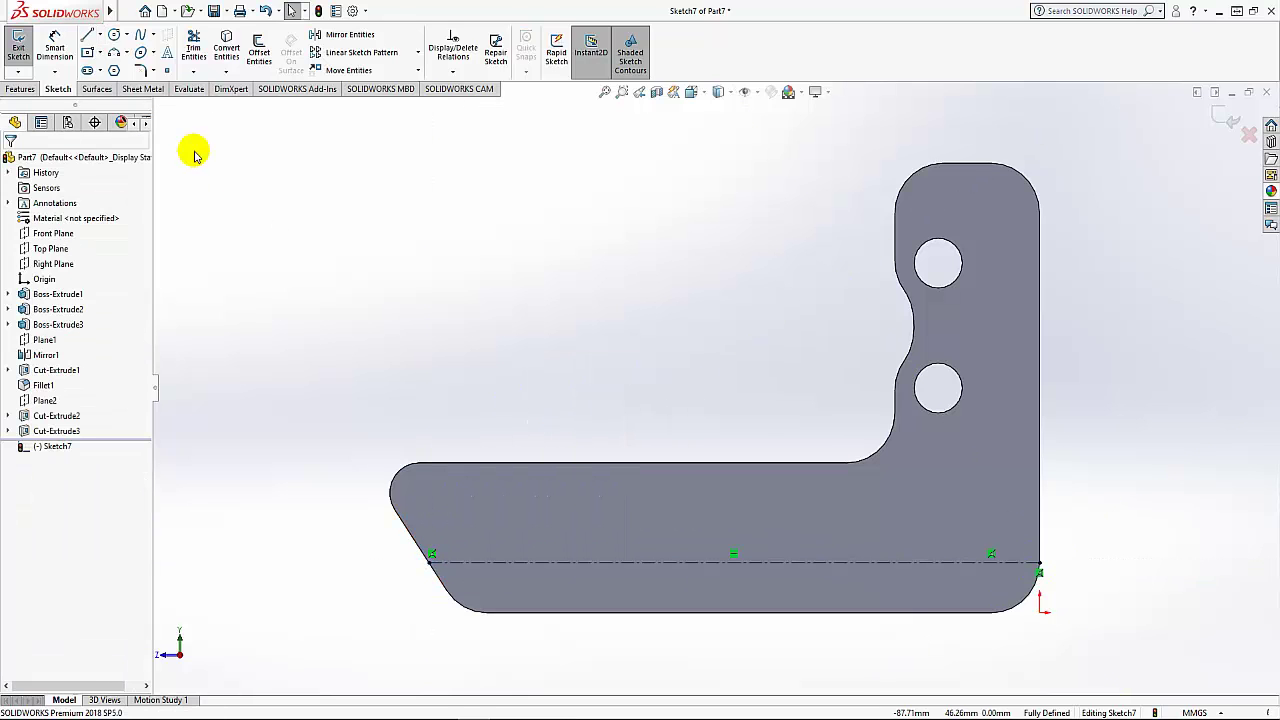
Add bold sketch text of the group name along the centerline
{"action": "left_click", "coordinate": [167, 52]}
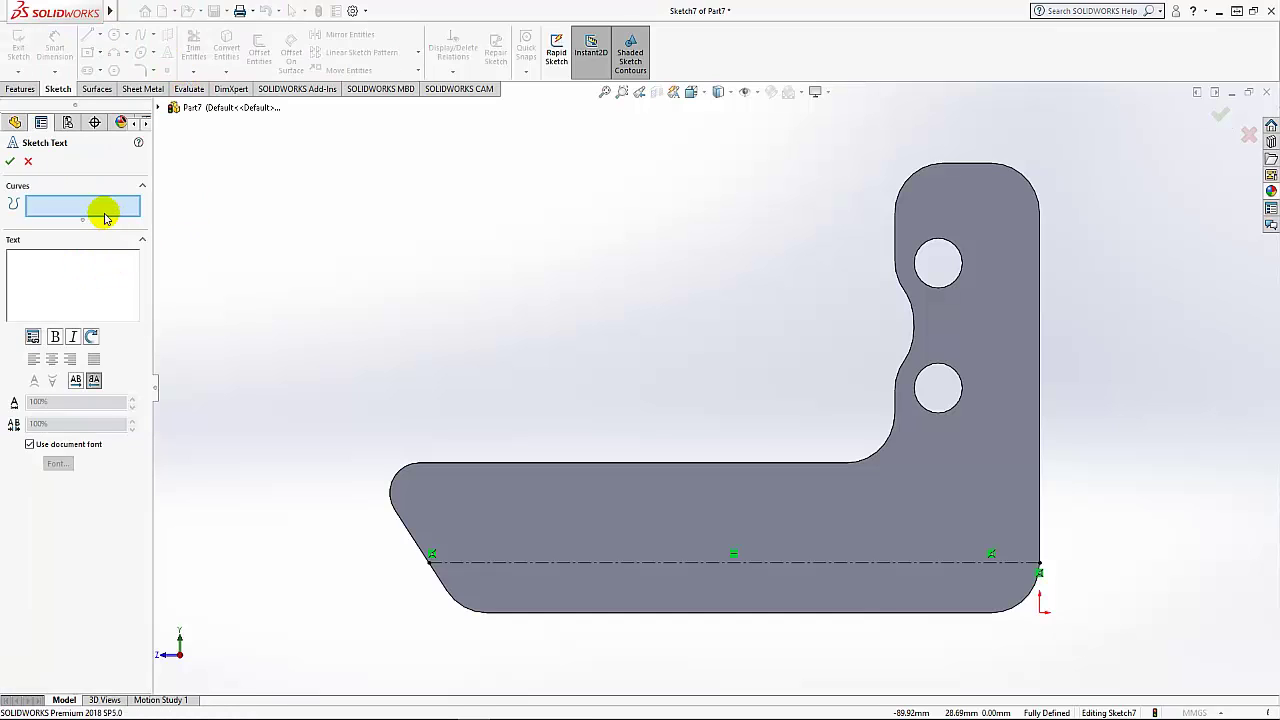
{"action": "left_click", "coordinate": [641, 561]}
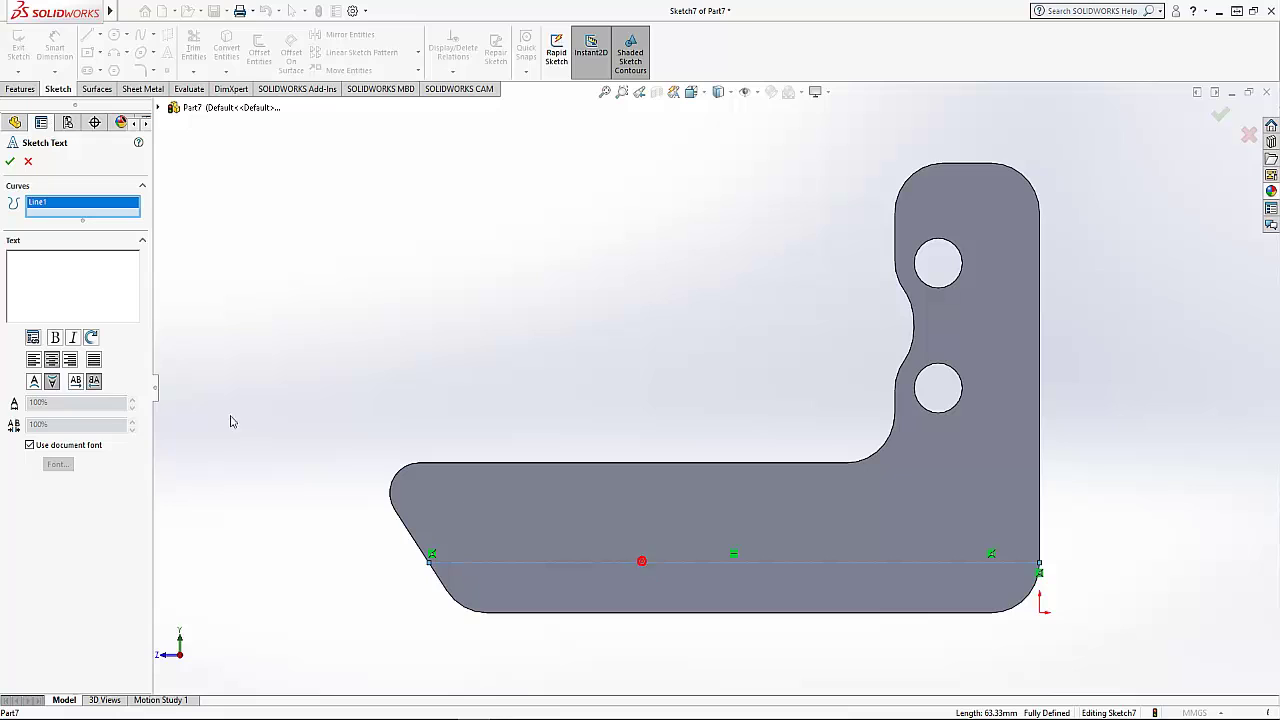
{"action": "left_click", "coordinate": [54, 284]}
{"action": "type", "text": "Ra"}
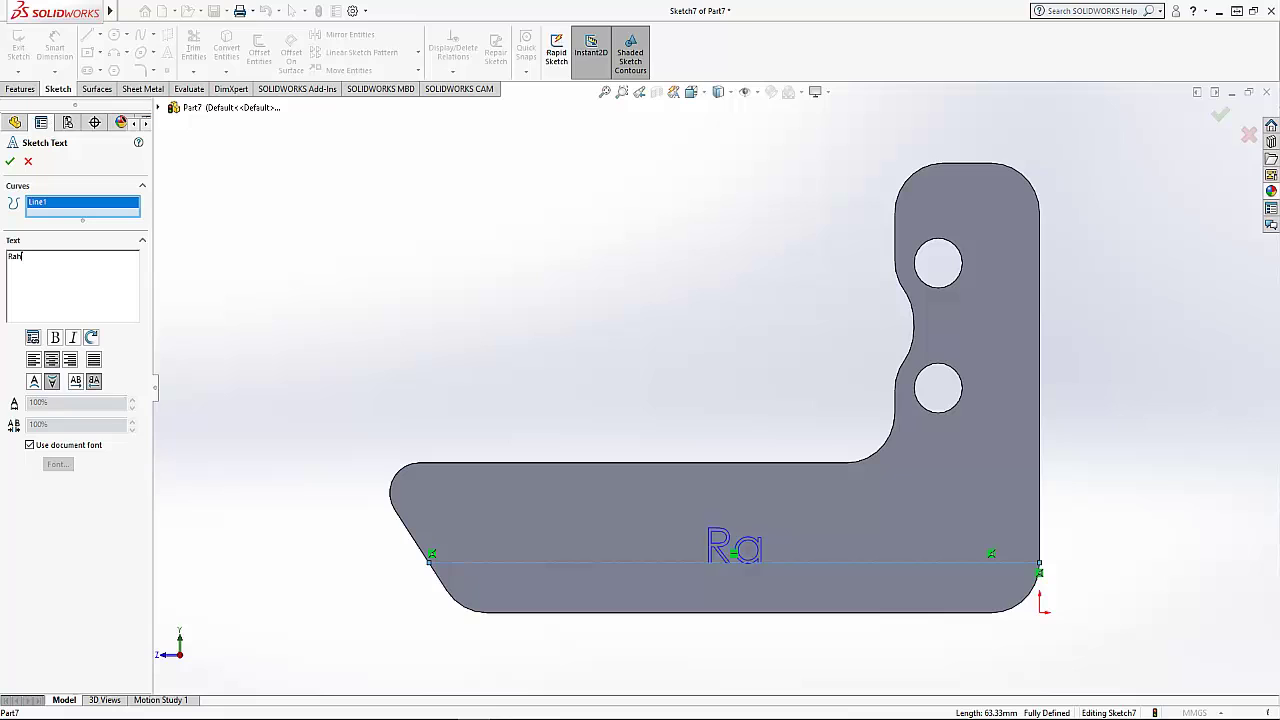
{"action": "type", "text": "imy"}
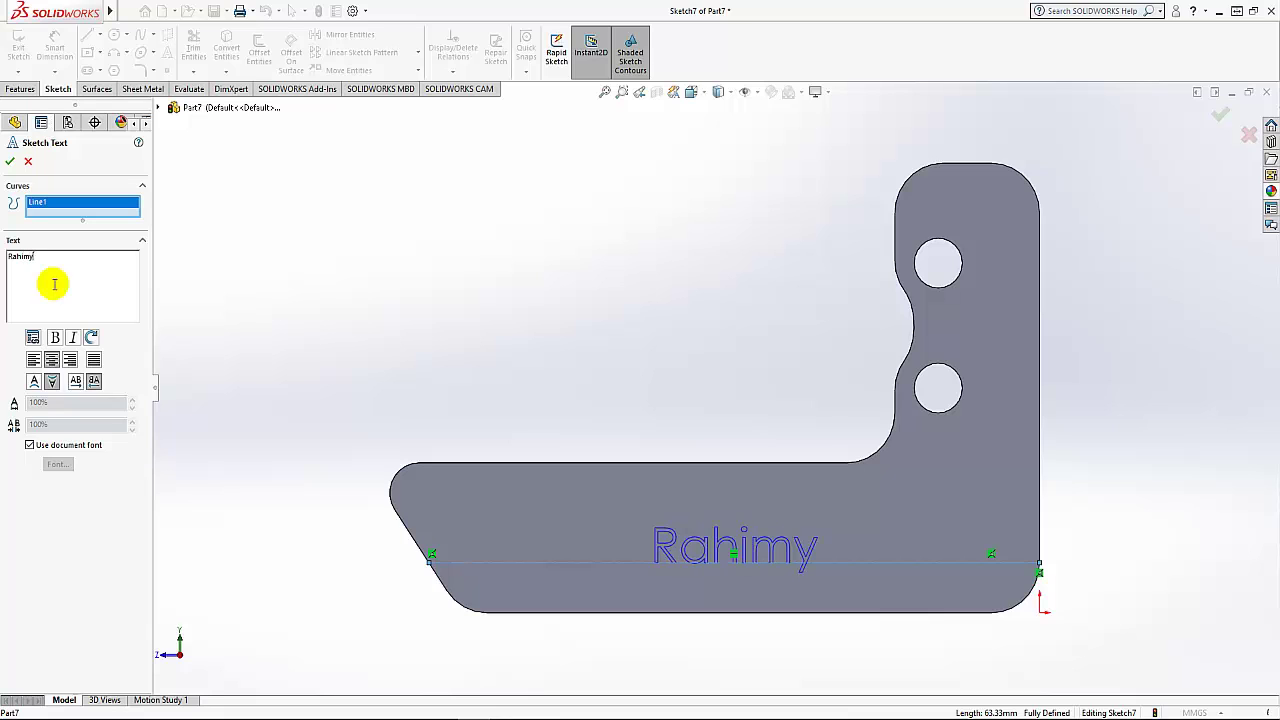
{"action": "type", "text": "Group"}
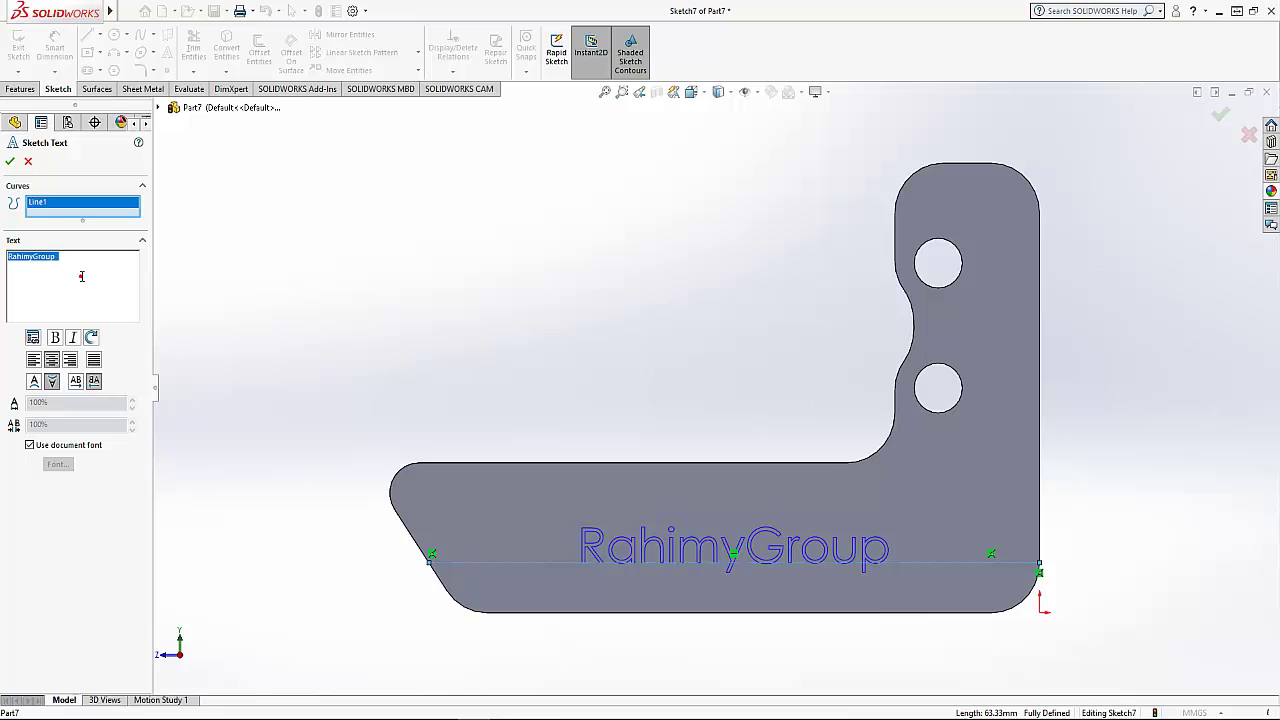
{"action": "left_click", "coordinate": [55, 338]}
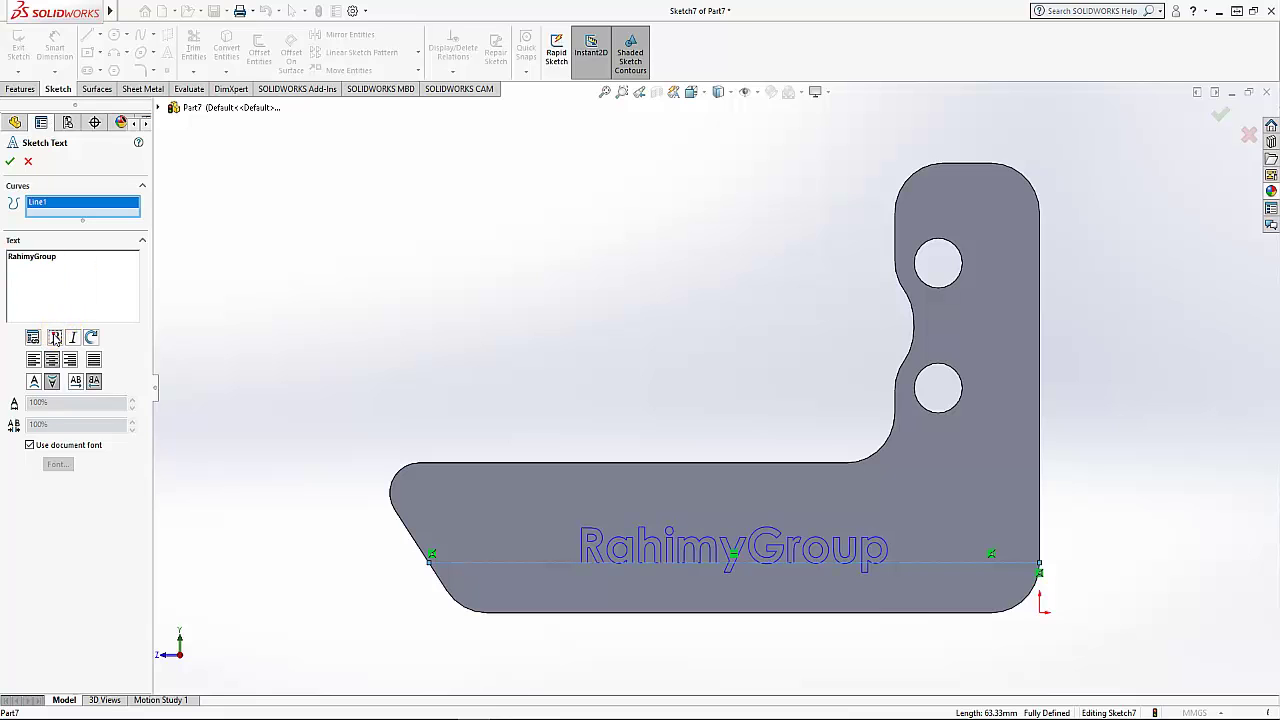
{"action": "left_click", "coordinate": [9, 163]}
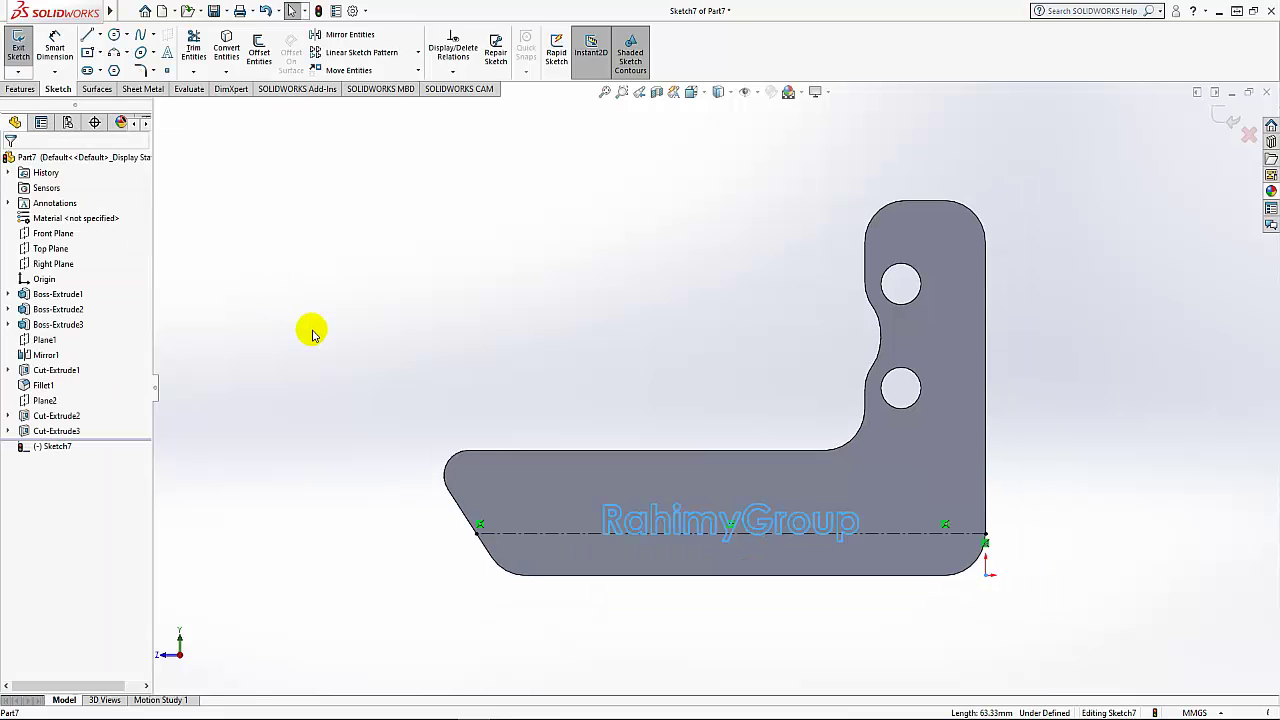
Extrude the text sketch 0.50 mm out of the side face as Boss-Extrude4
{"action": "middle_click_drag", "start_coordinate": [328, 342], "coordinate": [354, 371]}
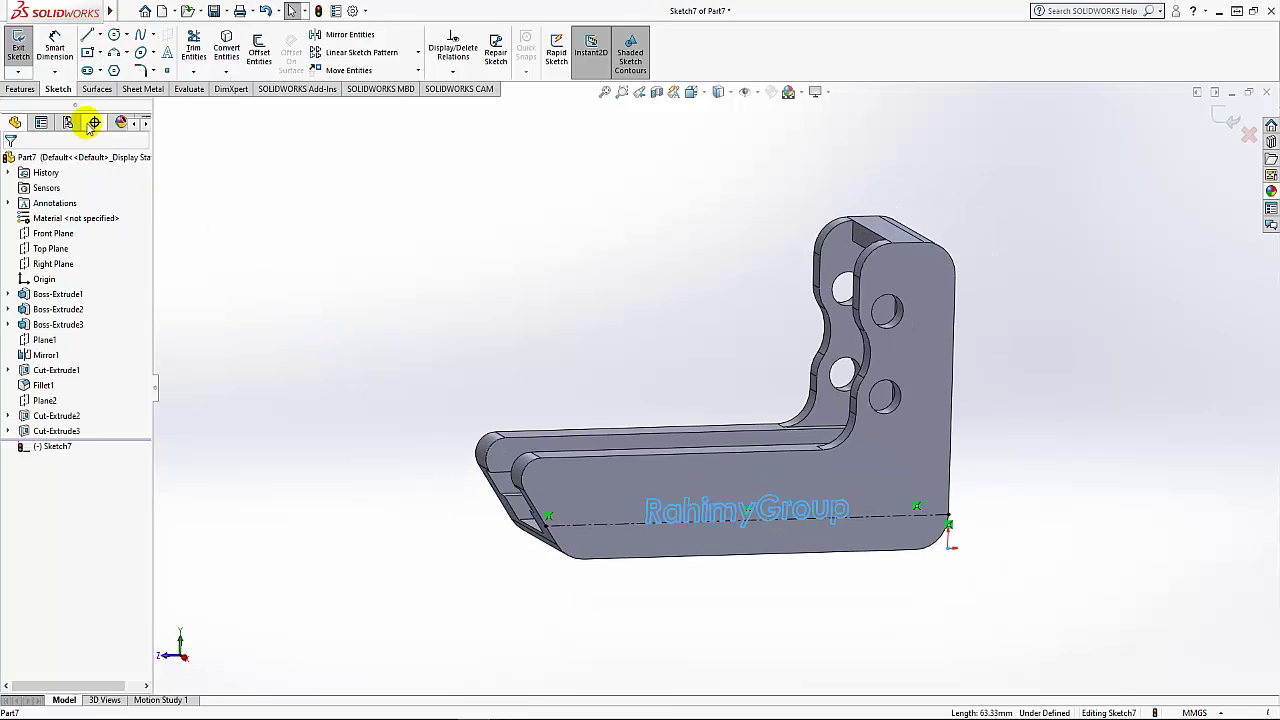
{"action": "left_click", "coordinate": [20, 89]}
{"action": "left_click", "coordinate": [23, 50]}
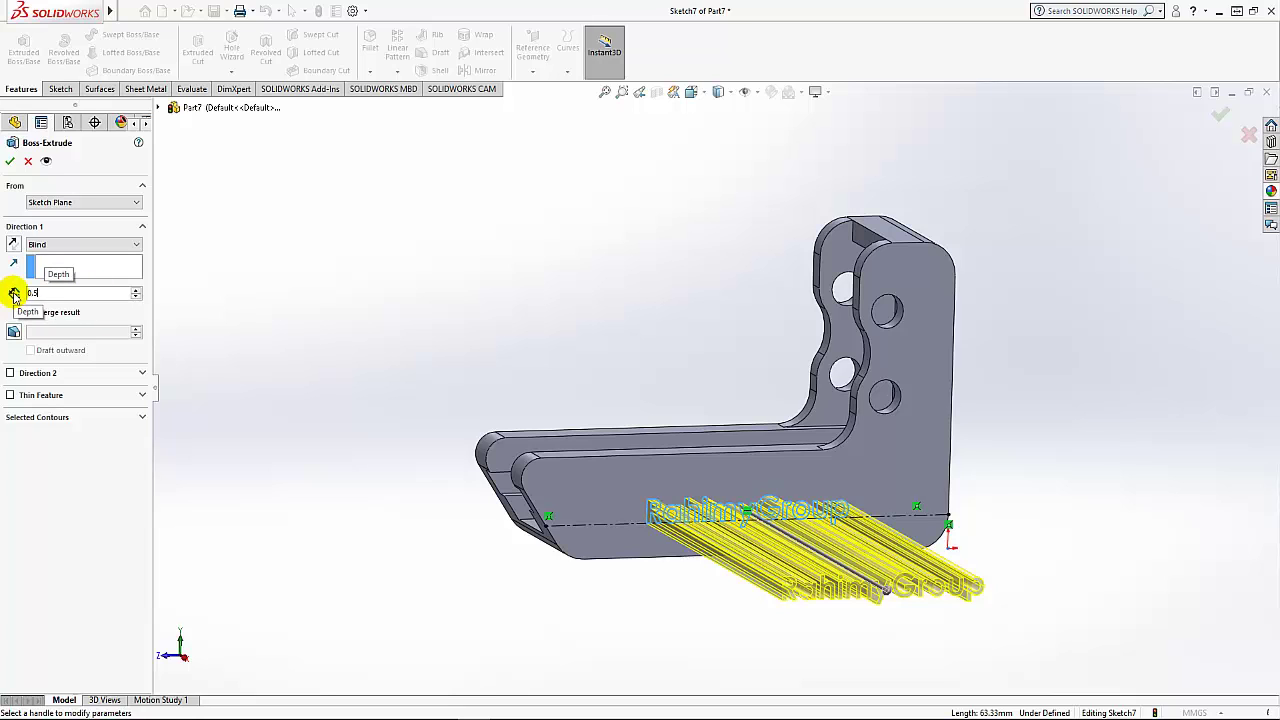
{"action": "type", "text": "0.5"}
{"action": "key", "text": "Return"}
{"action": "left_click", "coordinate": [10, 160]}
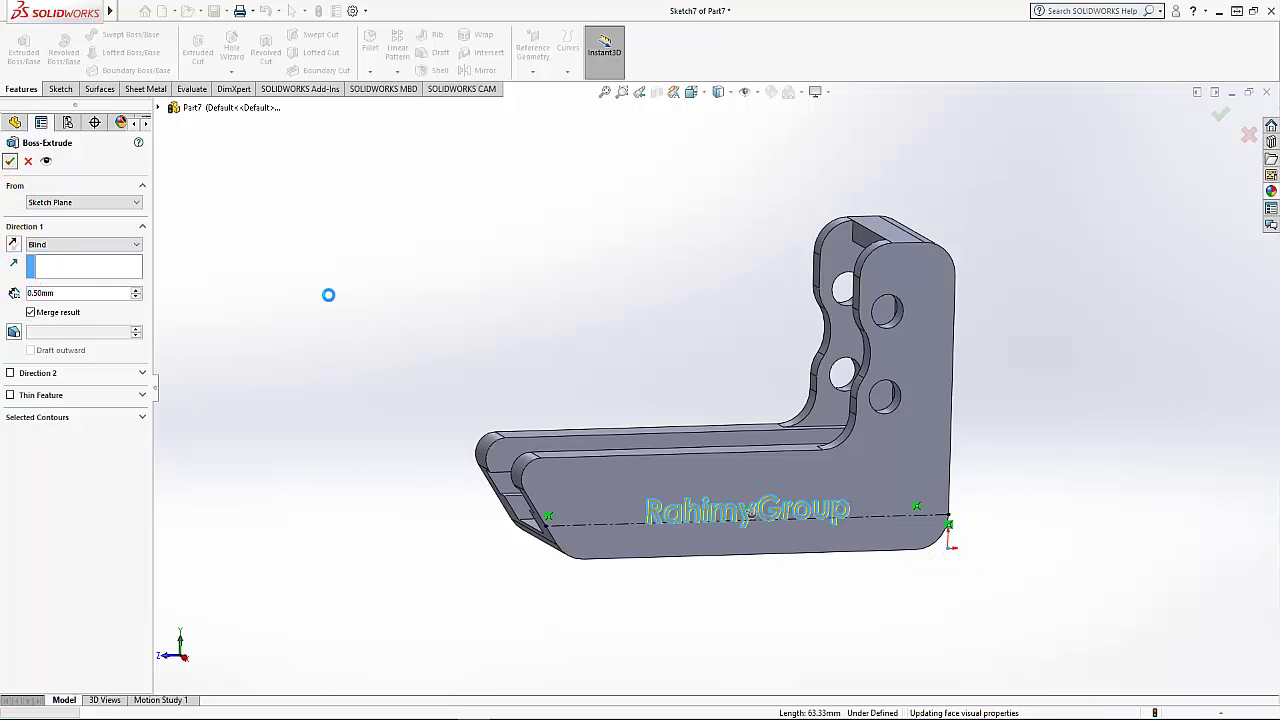
{"action": "mouse_move", "coordinate": [500, 314]}
{"action": "middle_mouse_down"}
{"action": "mouse_move", "coordinate": [359, 287]}
{"action": "mouse_move", "coordinate": [574, 317]}
{"action": "mouse_move", "coordinate": [583, 177]}
{"action": "mouse_move", "coordinate": [538, 326]}
{"action": "mouse_move", "coordinate": [516, 348]}
{"action": "middle_mouse_up"}
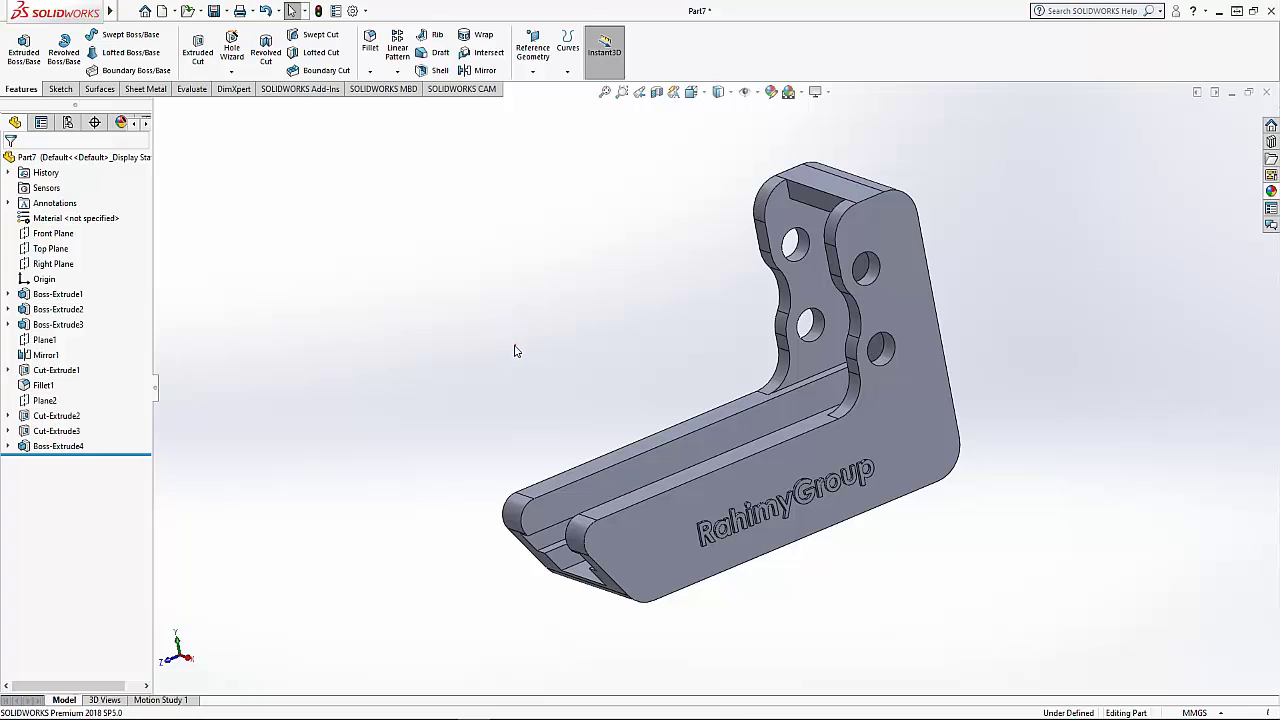
Apply an orange appearance to the whole part
{"action": "left_click", "coordinate": [97, 159]}
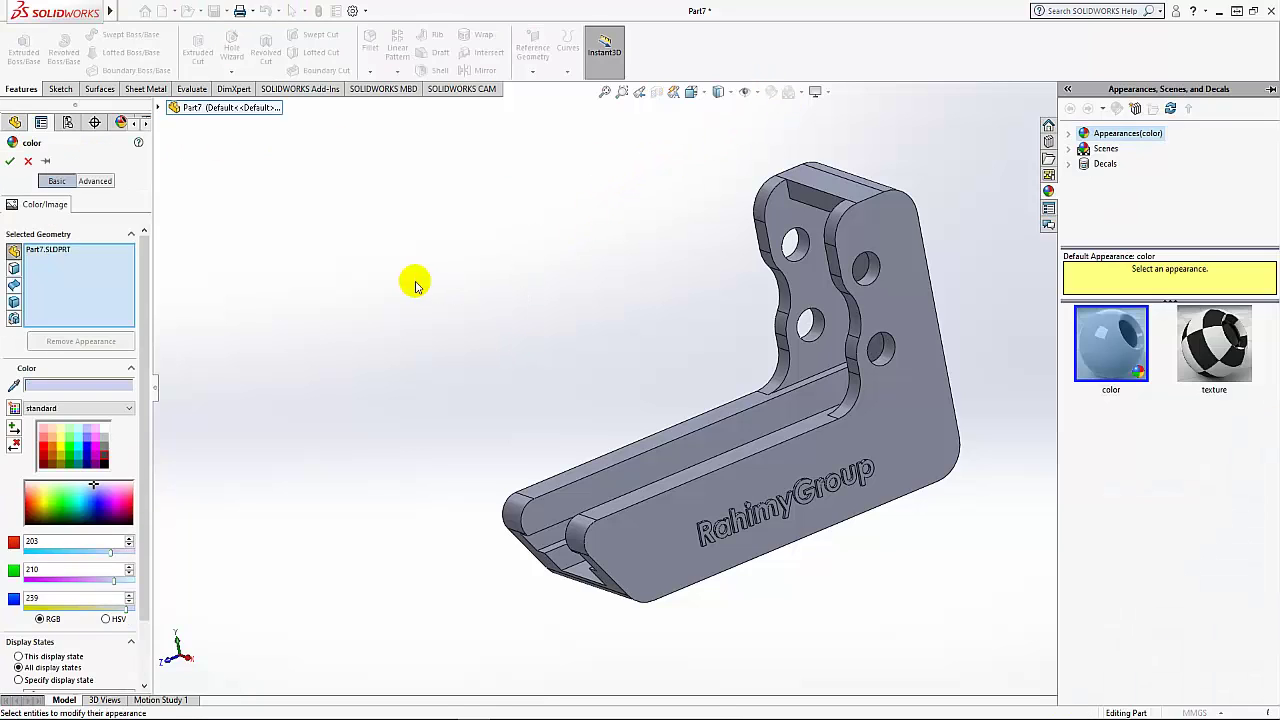
{"action": "left_click", "coordinate": [54, 447]}
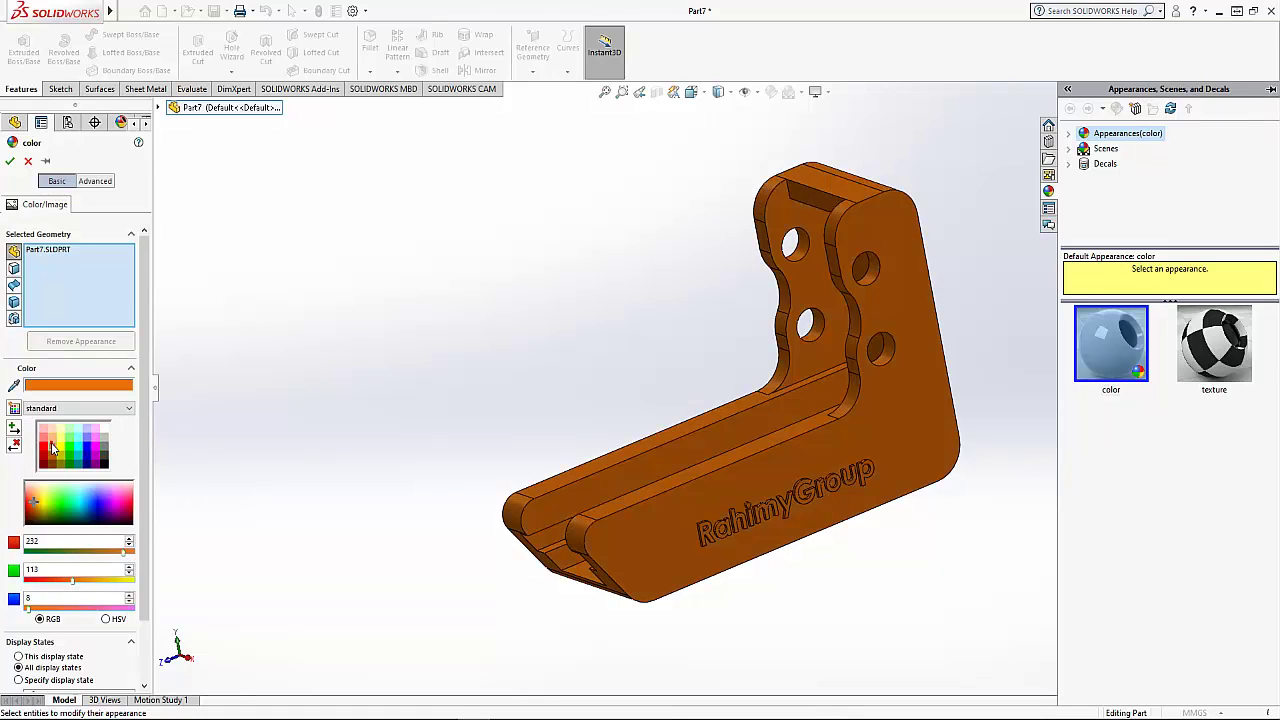
{"action": "left_click", "coordinate": [10, 162]}
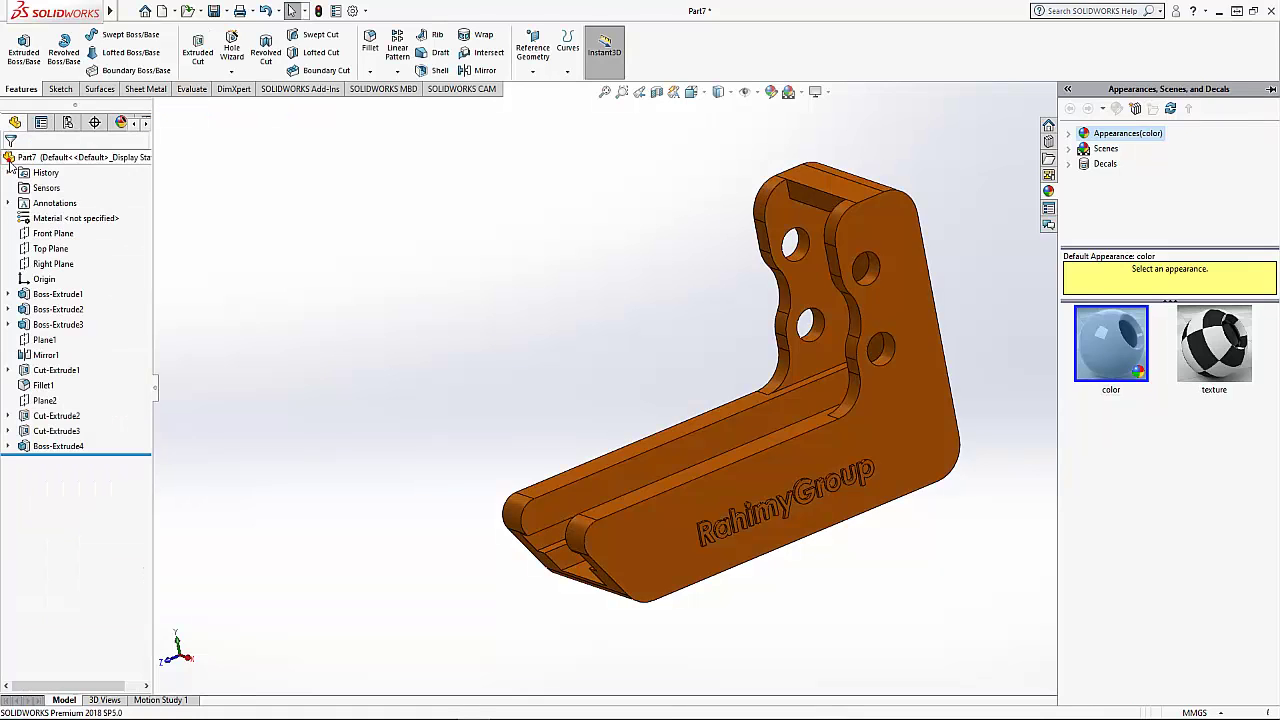
Colour the Boss-Extrude4 lettering dark grey (RGB 64,64,64)
{"action": "left_click", "coordinate": [70, 447]}
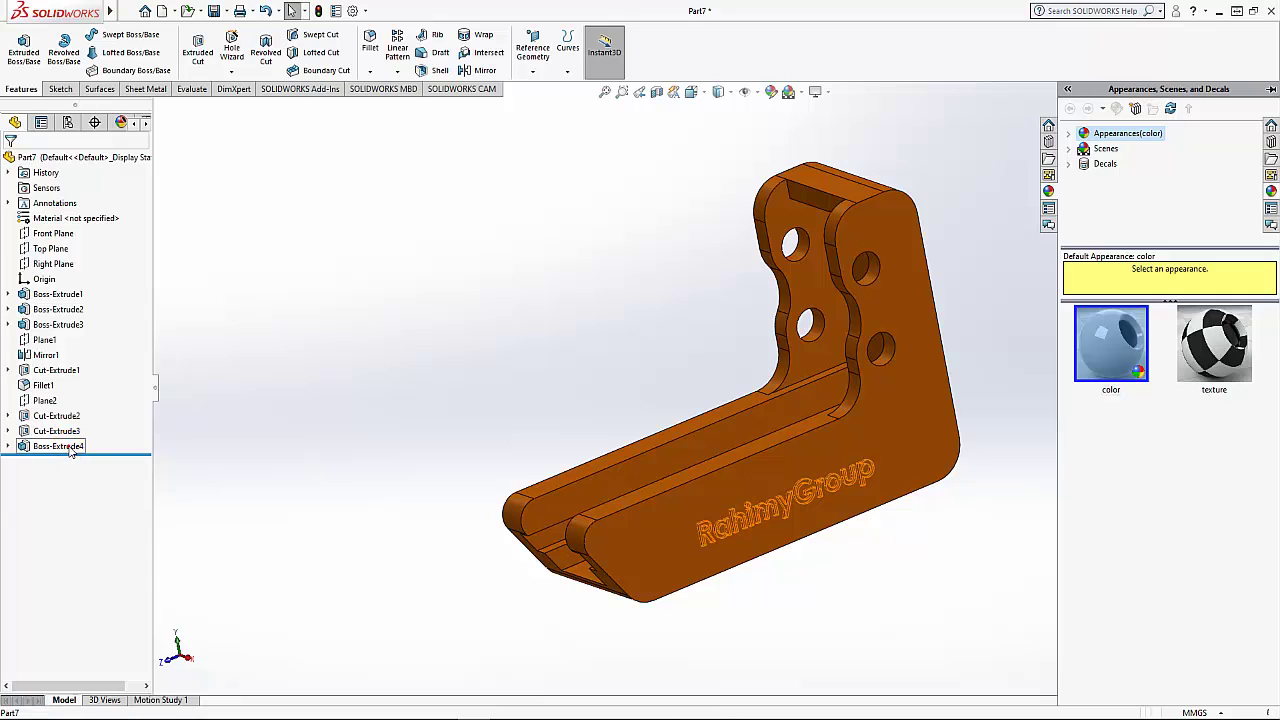
{"action": "left_click", "coordinate": [771, 91]}
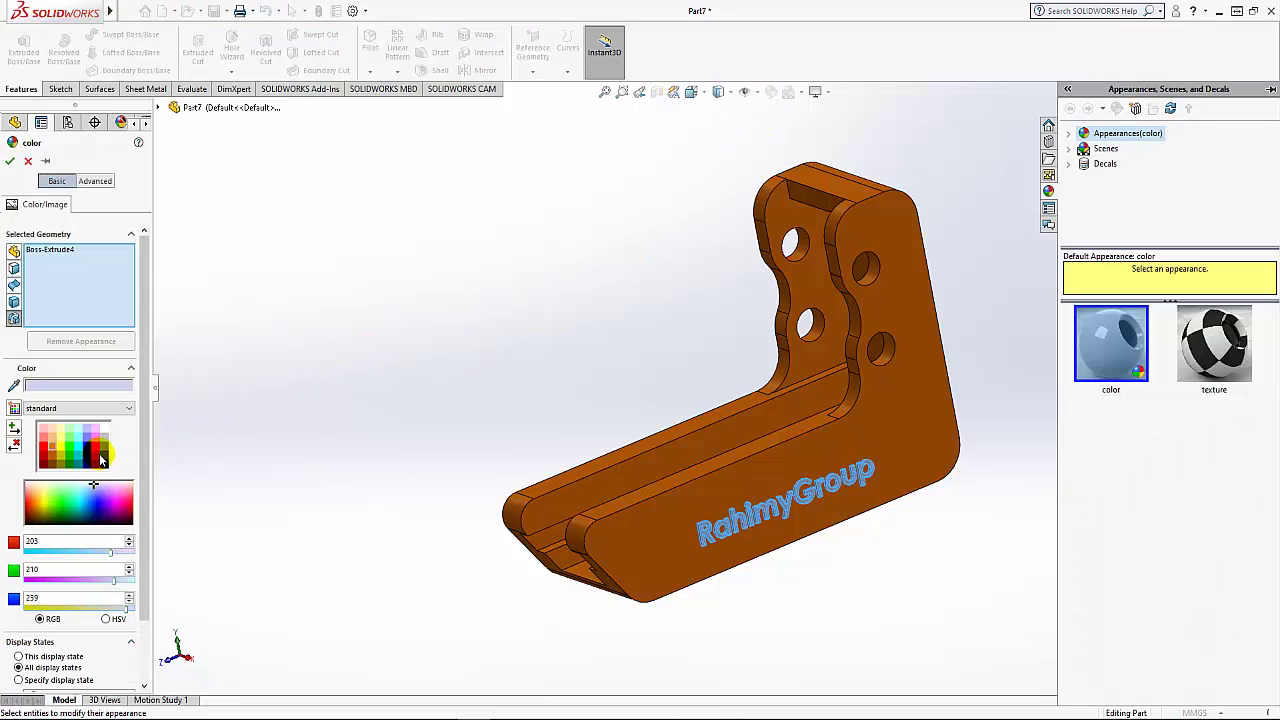
{"action": "left_click", "coordinate": [105, 457]}
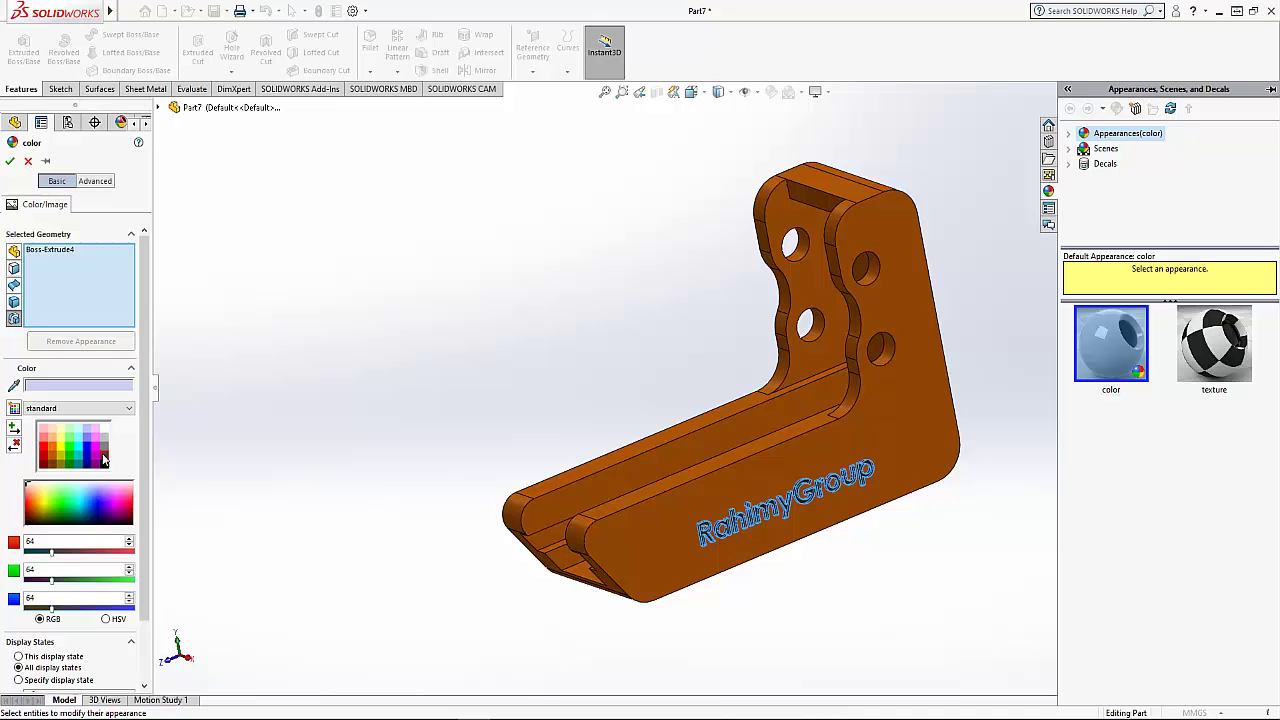
{"action": "left_click", "coordinate": [10, 162]}
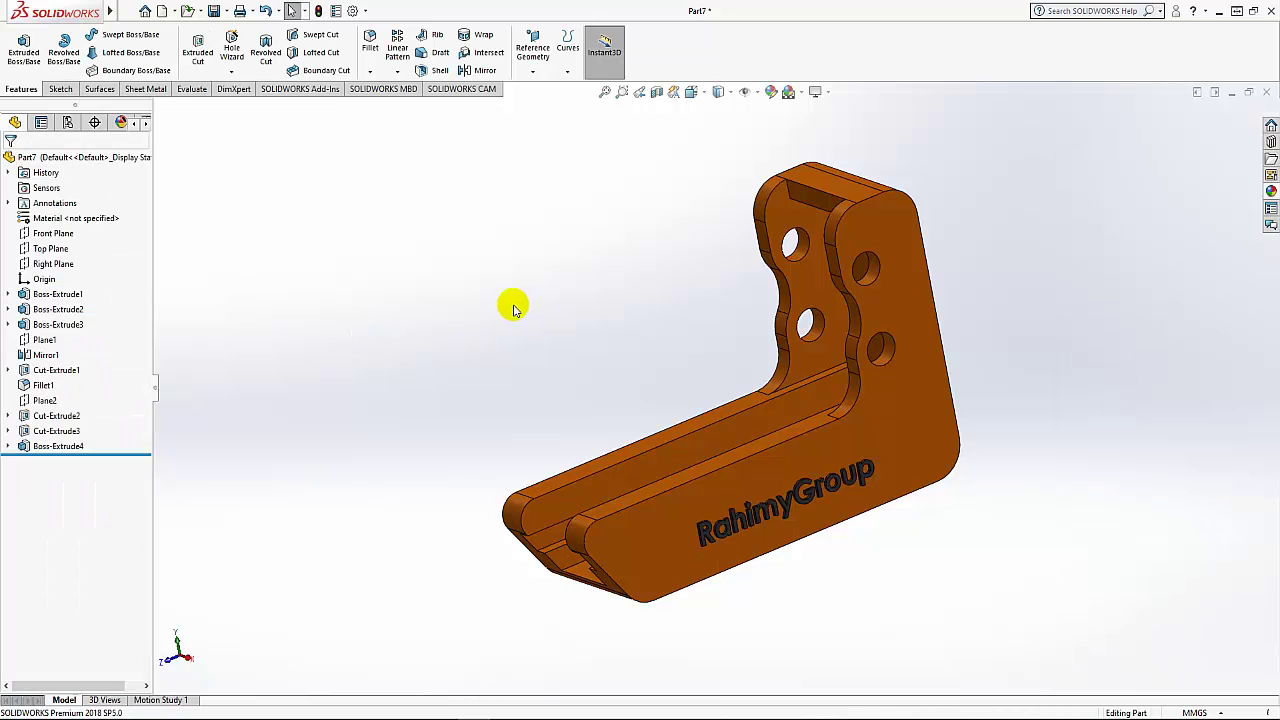
Set the finished orange bracket to the standard Isometric view orientation
{"action": "mouse_move", "coordinate": [509, 306]}
{"action": "middle_mouse_down"}
{"action": "mouse_move", "coordinate": [600, 343]}
{"action": "mouse_move", "coordinate": [480, 272]}
{"action": "middle_mouse_up"}
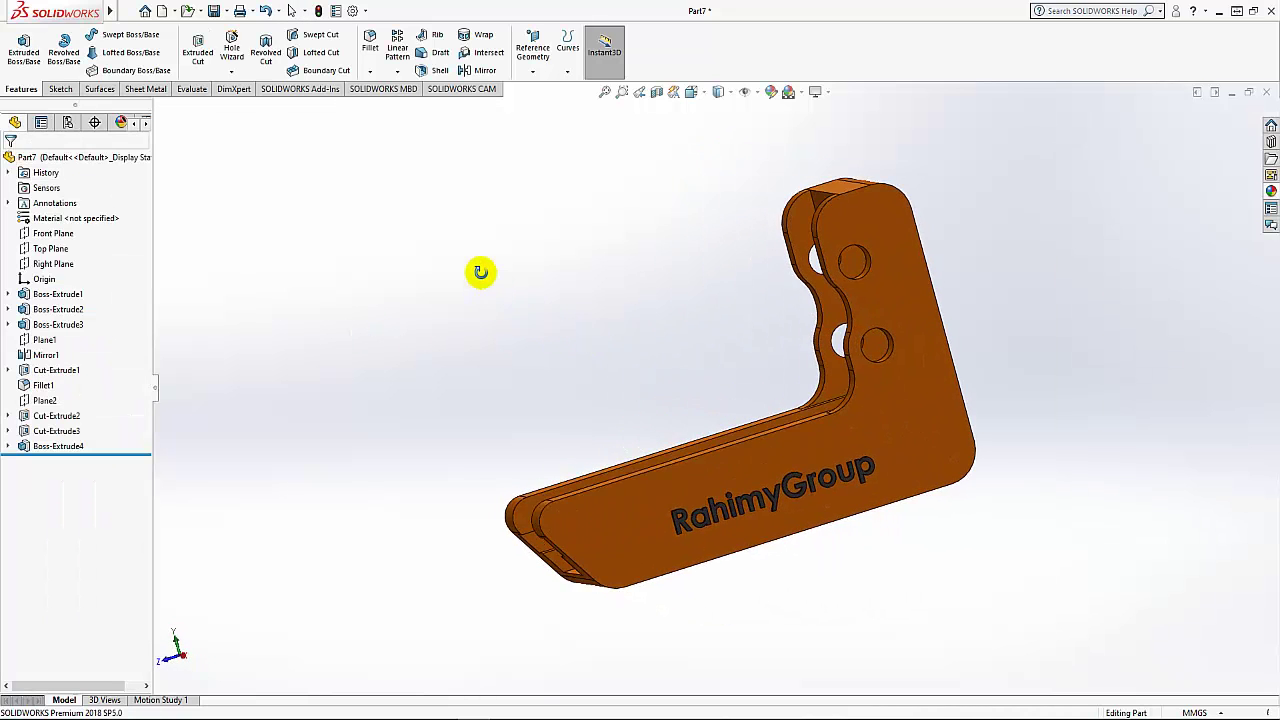
{"action": "left_click", "coordinate": [697, 92]}
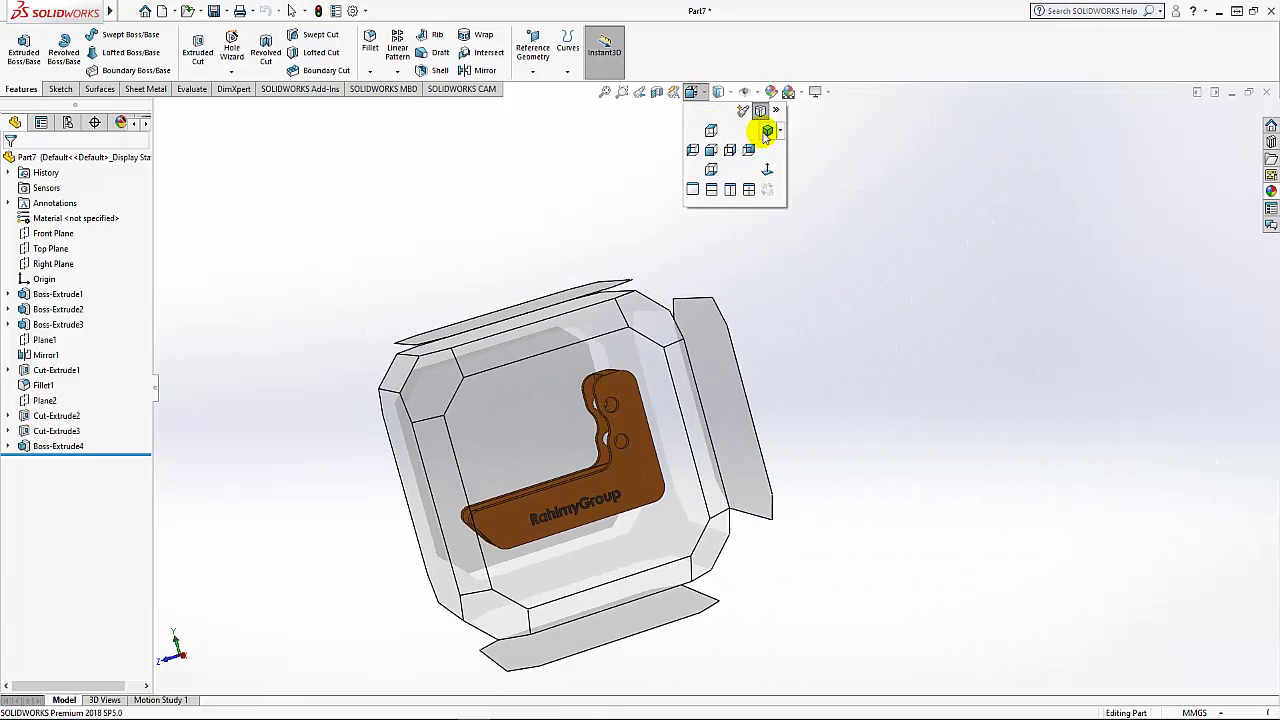
{"action": "left_click", "coordinate": [766, 128]}
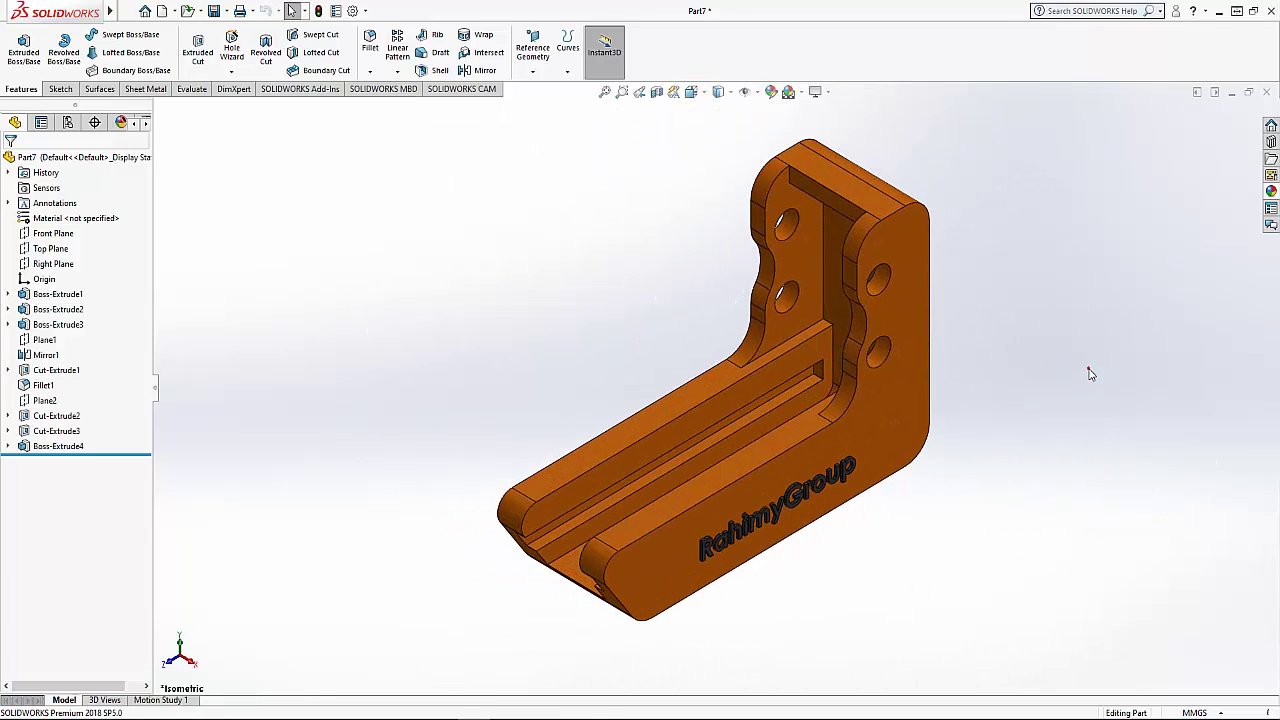
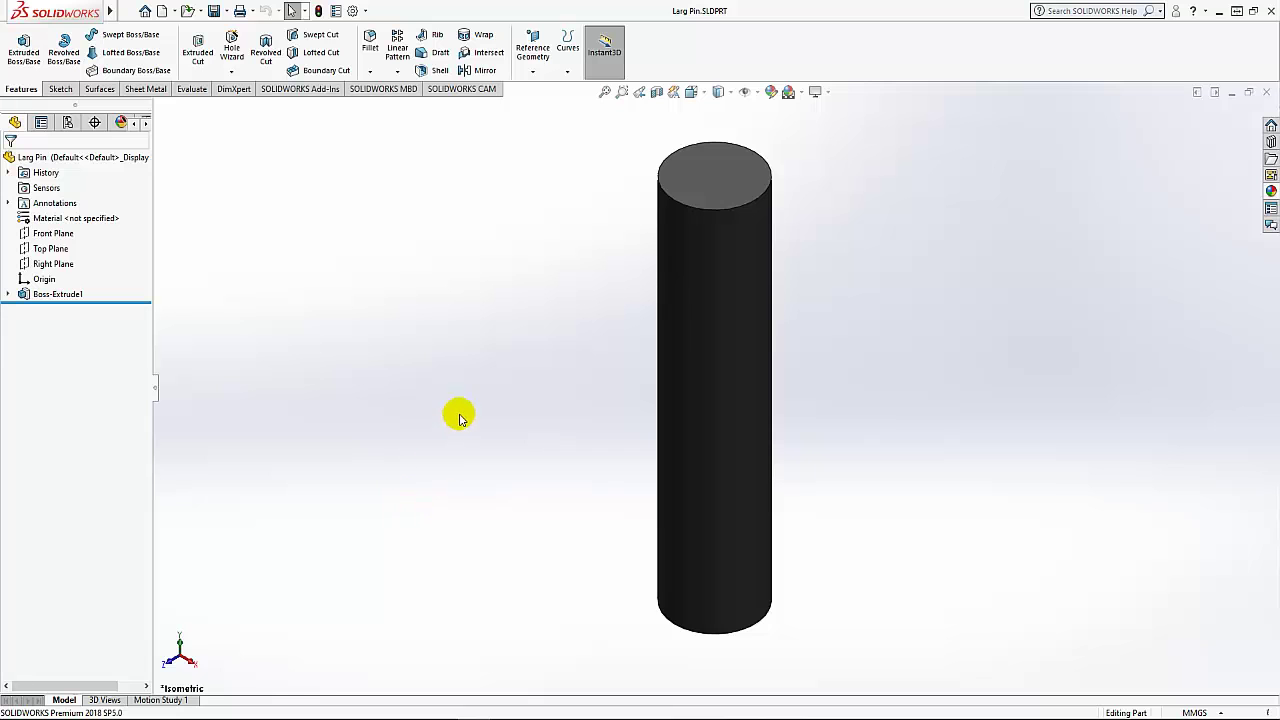
Orbit the finished Large Pin to an angled view, then close the part
{"action": "mouse_move", "coordinate": [460, 418]}
{"action": "middle_mouse_down"}
{"action": "mouse_move", "coordinate": [451, 454]}
{"action": "mouse_move", "coordinate": [540, 420]}
{"action": "mouse_move", "coordinate": [731, 397]}
{"action": "mouse_move", "coordinate": [766, 366]}
{"action": "mouse_move", "coordinate": [660, 363]}
{"action": "mouse_move", "coordinate": [522, 432]}
{"action": "mouse_move", "coordinate": [460, 357]}
{"action": "mouse_move", "coordinate": [472, 365]}
{"action": "middle_mouse_up"}
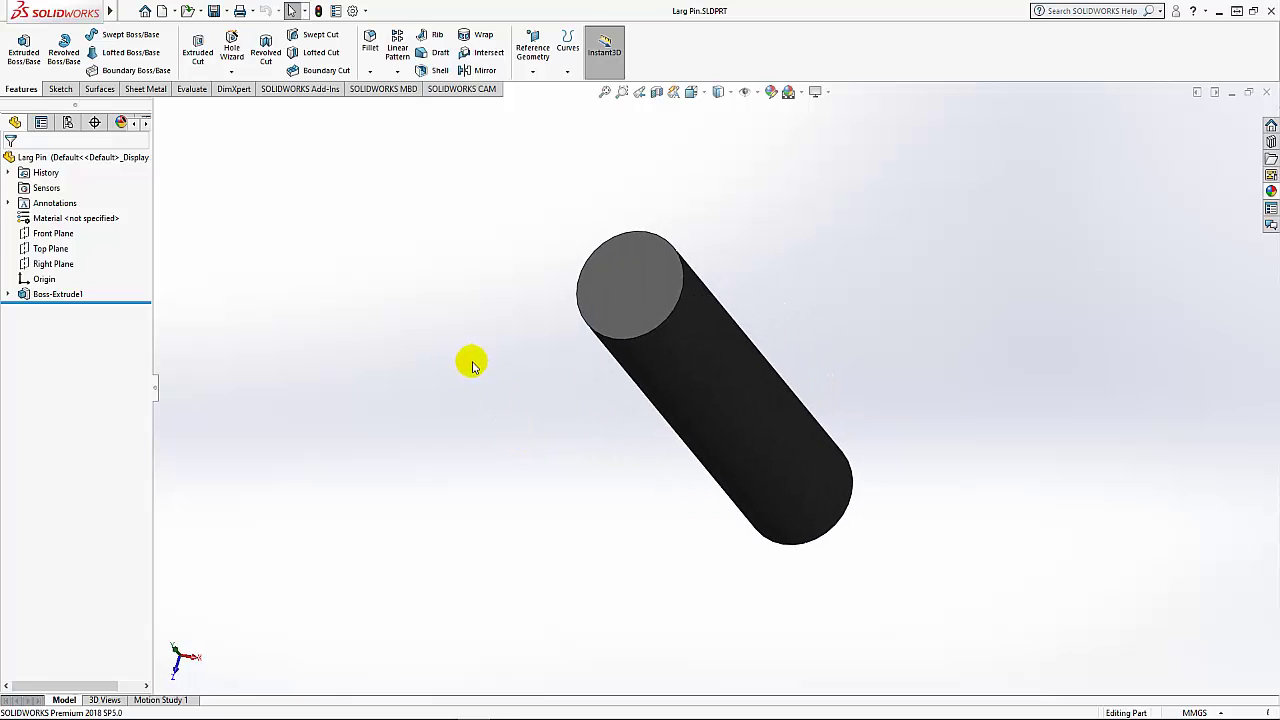
{"action": "left_click", "coordinate": [1265, 93]}
Create a new part and start a sketch on the Top Plane
{"action": "left_click", "coordinate": [163, 11]}
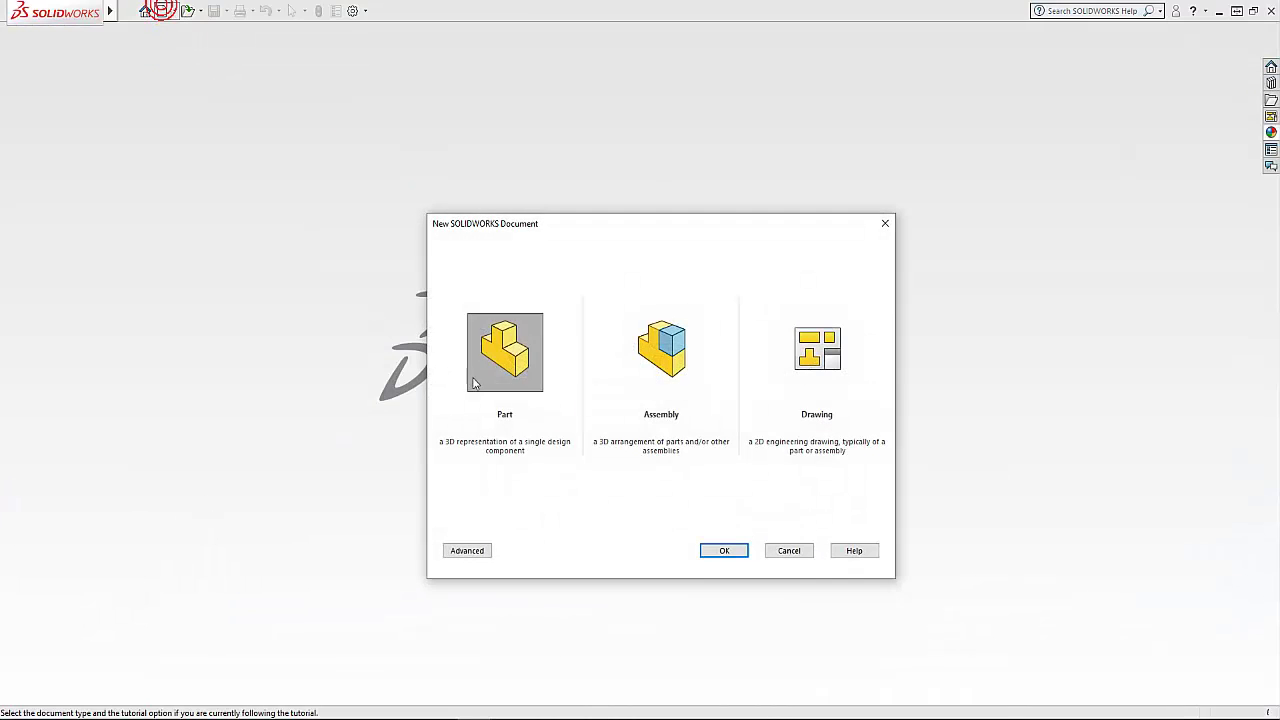
{"action": "left_click", "coordinate": [727, 552]}
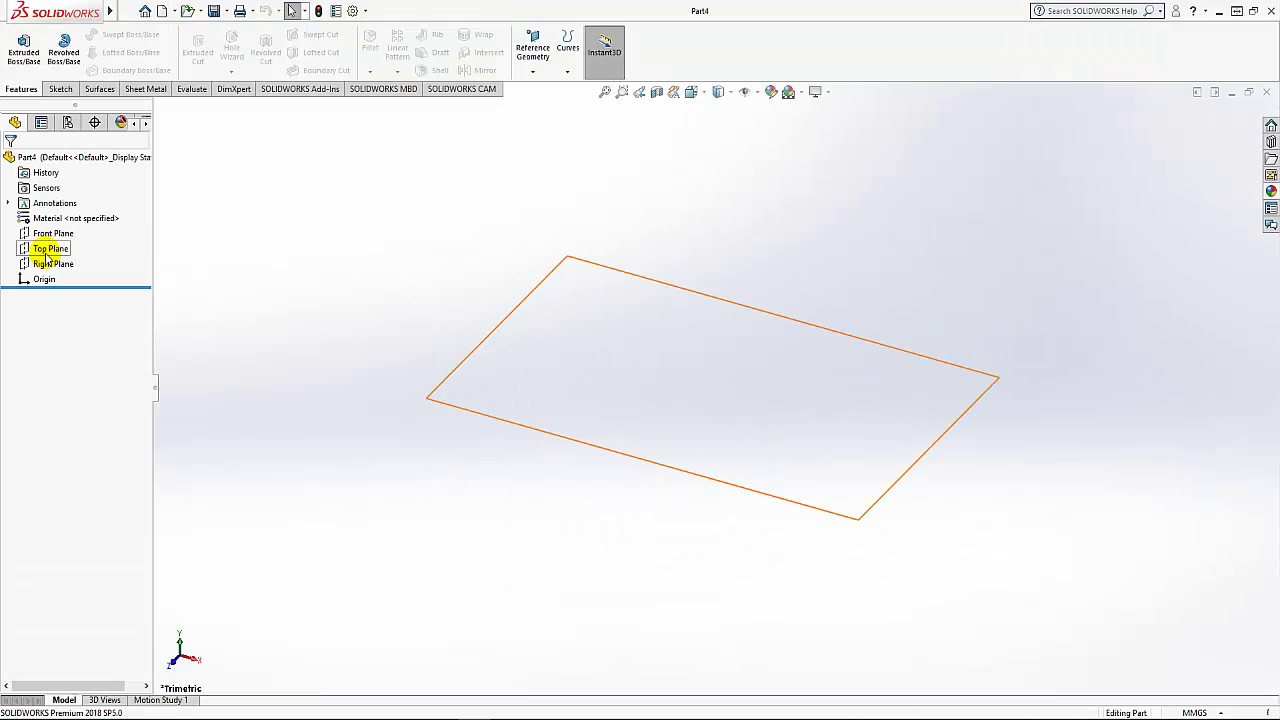
{"action": "left_click", "coordinate": [55, 248]}
{"action": "left_click", "coordinate": [45, 232]}
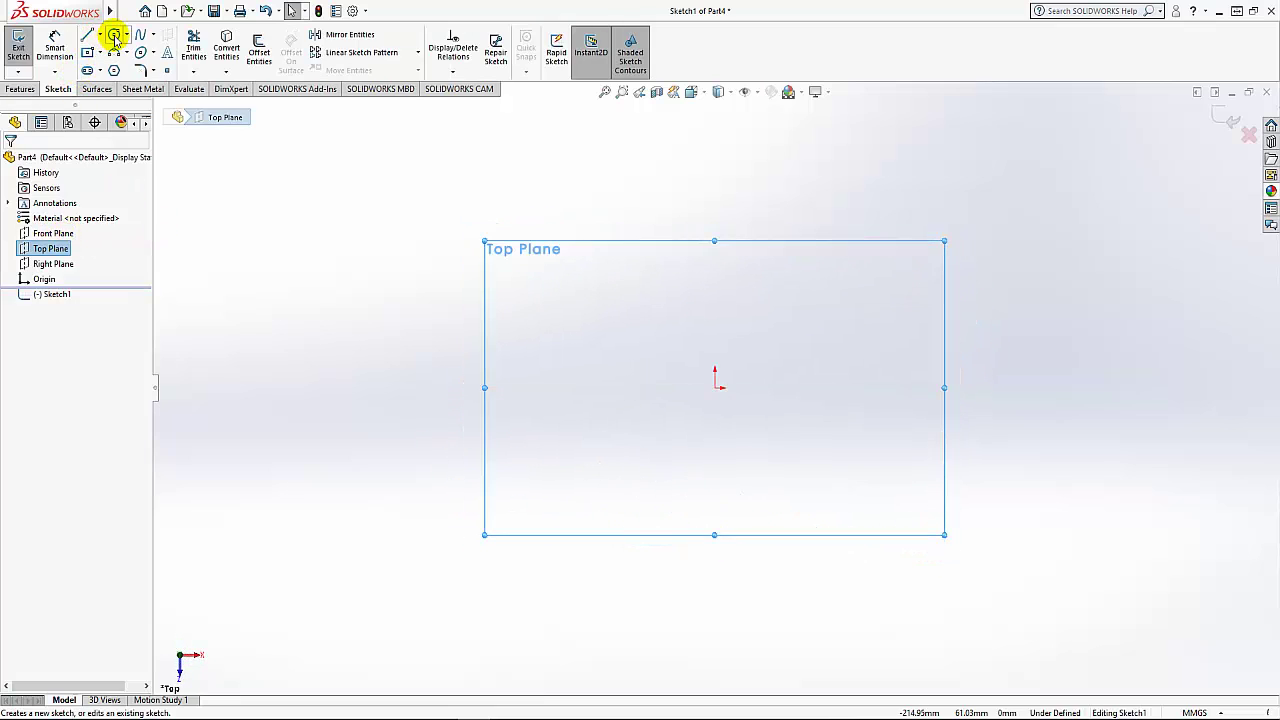
Draw a circle centred on the origin and dimension its diameter to 5 mm
{"action": "left_click", "coordinate": [115, 37]}
{"action": "left_click", "coordinate": [716, 390]}
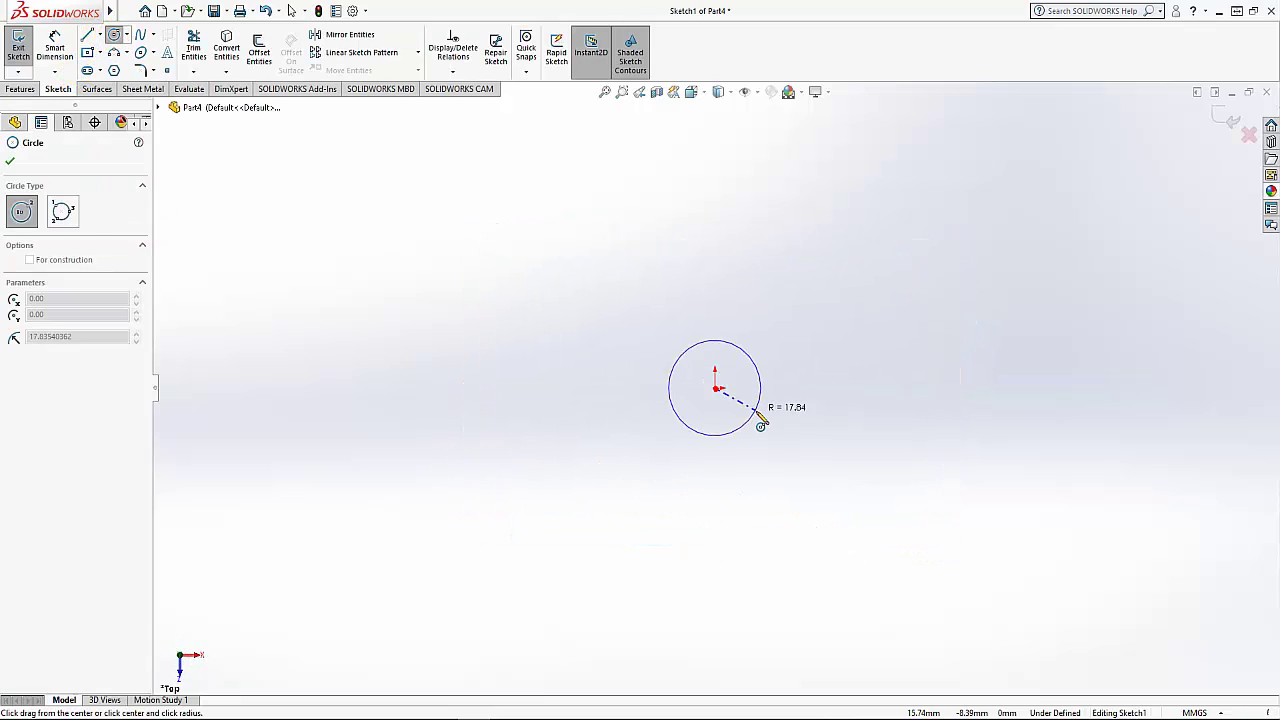
{"action": "left_click", "coordinate": [750, 416]}
{"action": "left_click", "coordinate": [11, 160]}
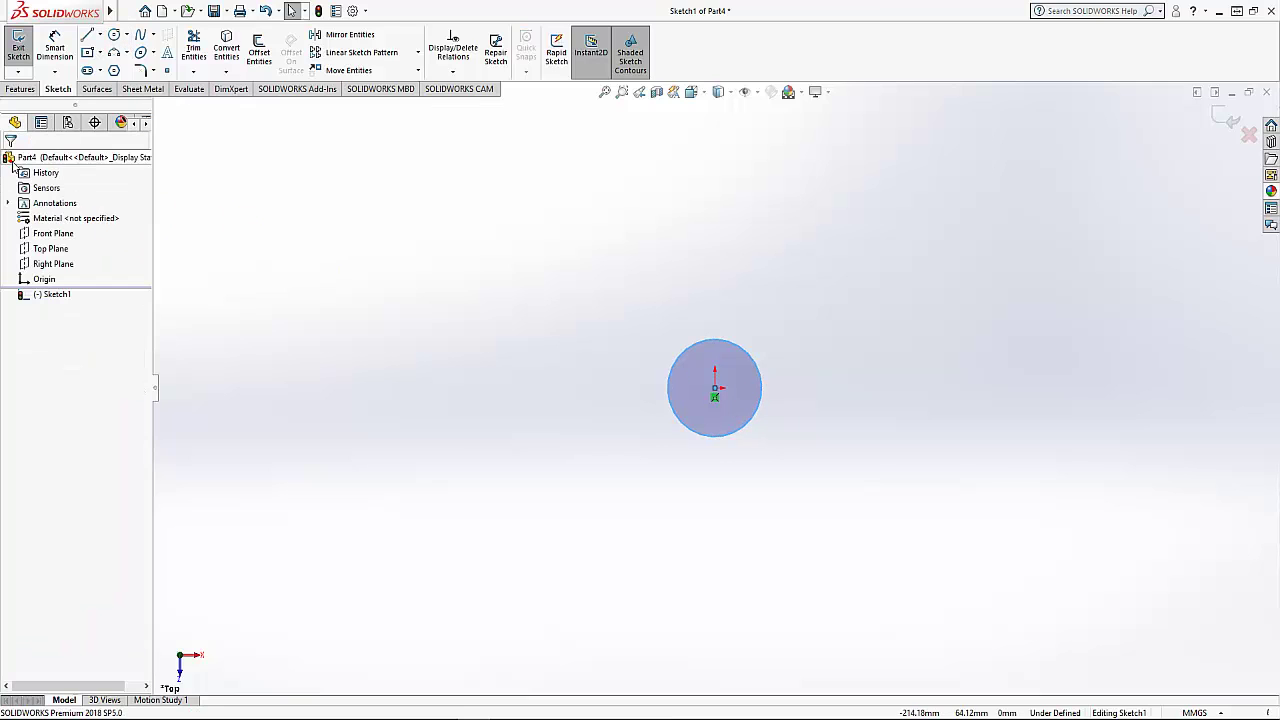
{"action": "left_click", "coordinate": [55, 45]}
{"action": "left_click", "coordinate": [752, 410]}
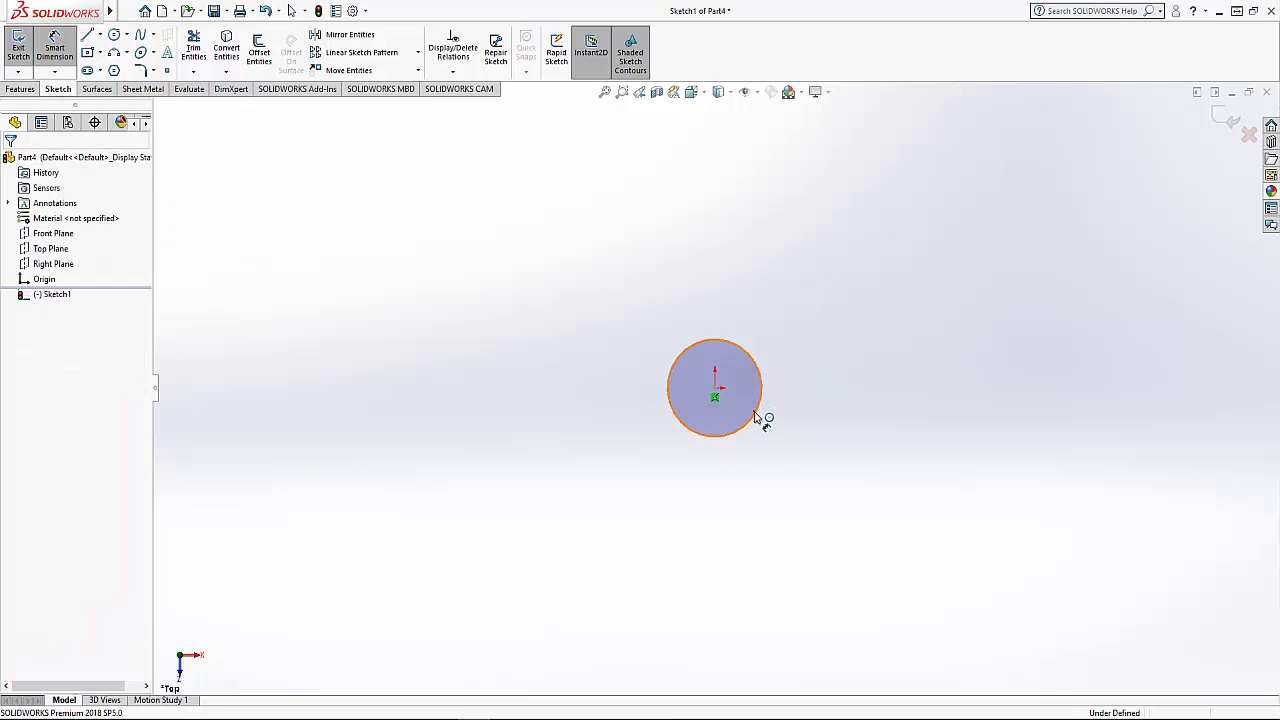
{"action": "left_click", "coordinate": [799, 427]}
{"action": "type", "text": "5"}
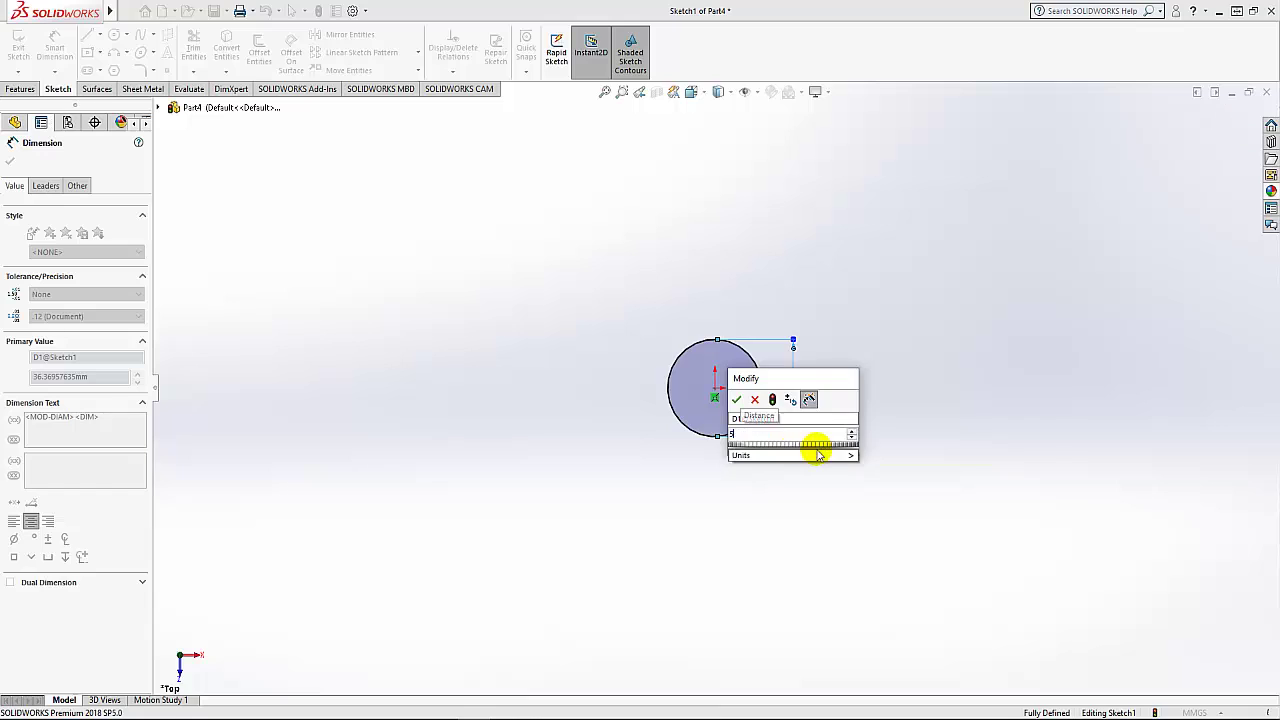
{"action": "key", "text": "Return"}
{"action": "left_click", "coordinate": [13, 160]}
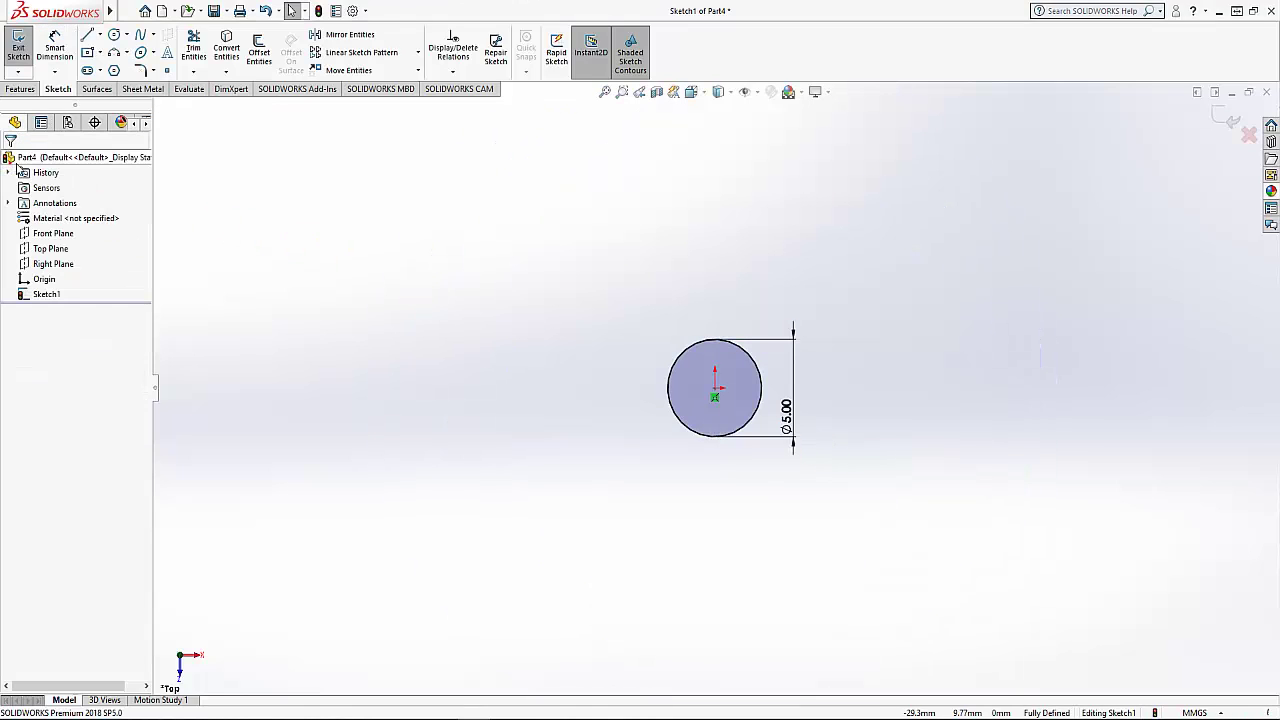
{"action": "left_click", "coordinate": [21, 89]}
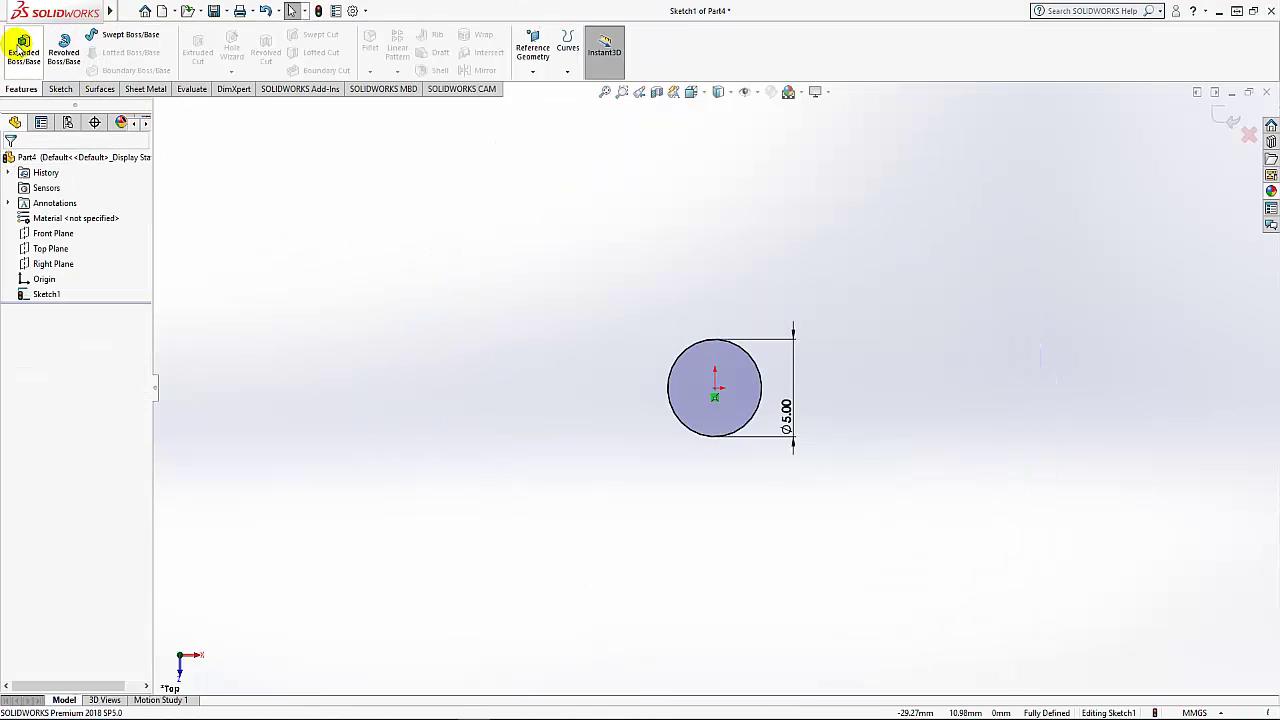
Extrude the 5 mm circle 22 mm into a solid cylinder
{"action": "left_click", "coordinate": [22, 47]}
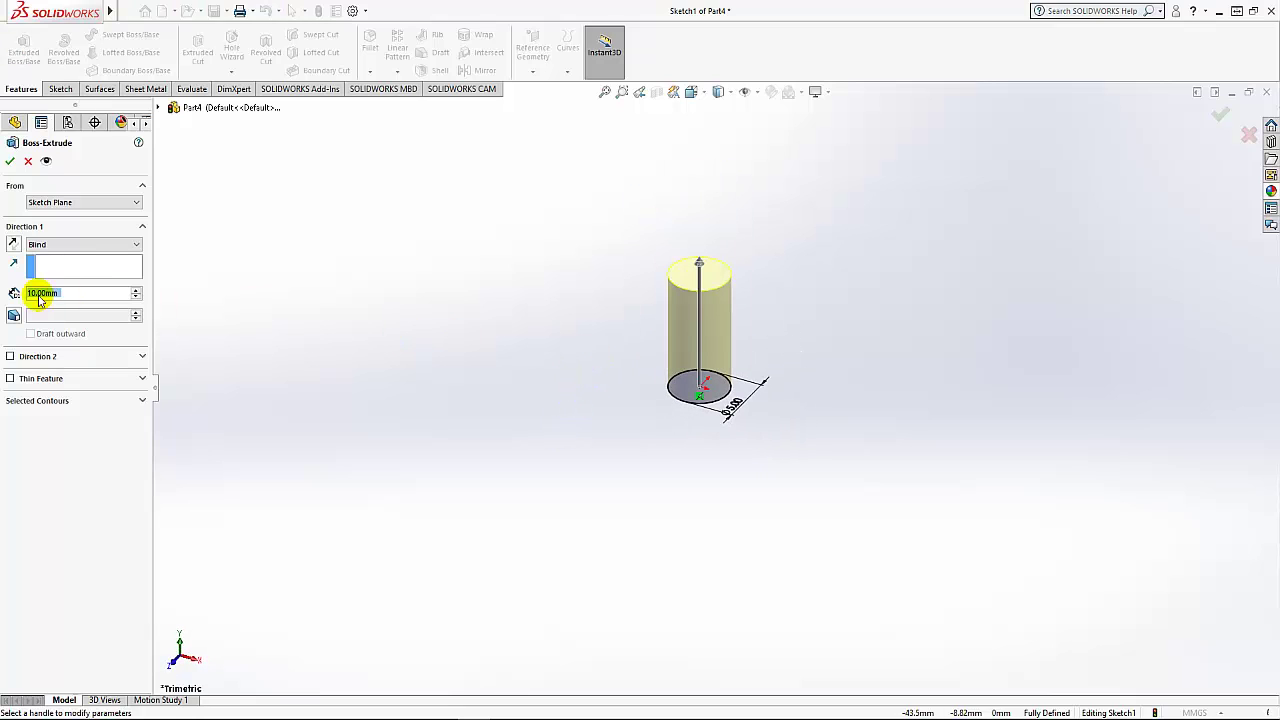
{"action": "type", "text": "22"}
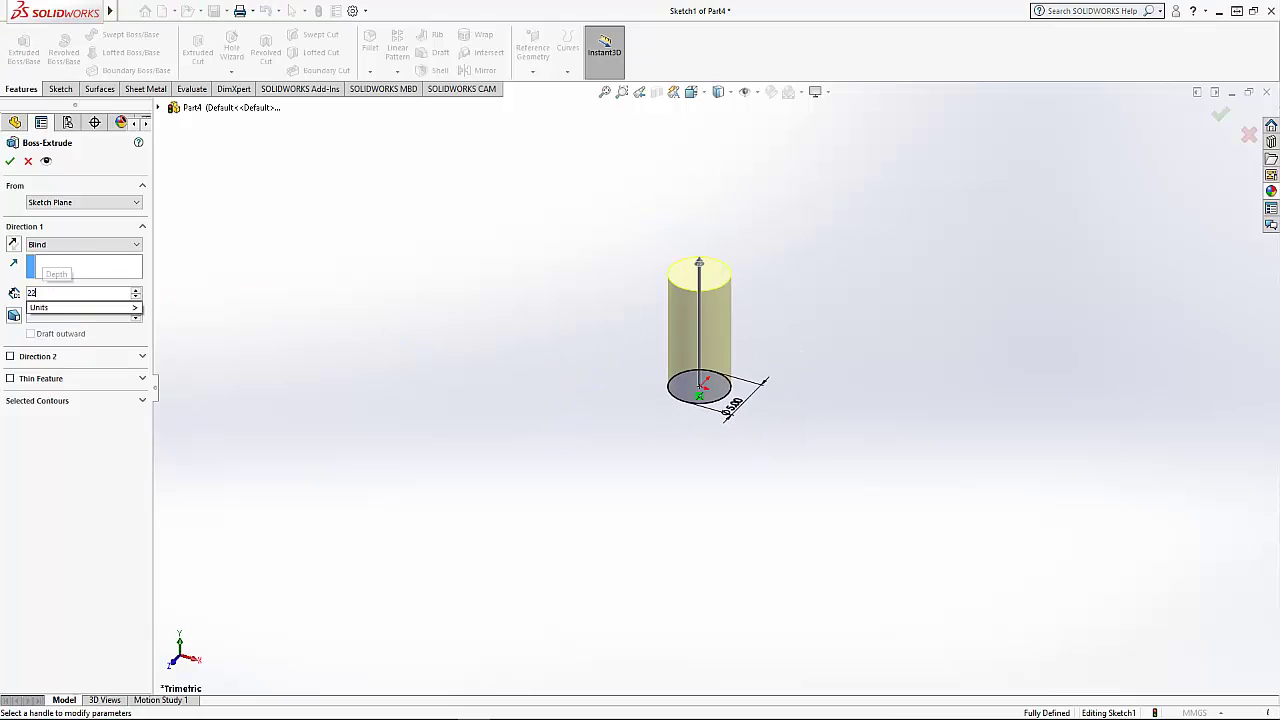
{"action": "key", "text": "Return"}
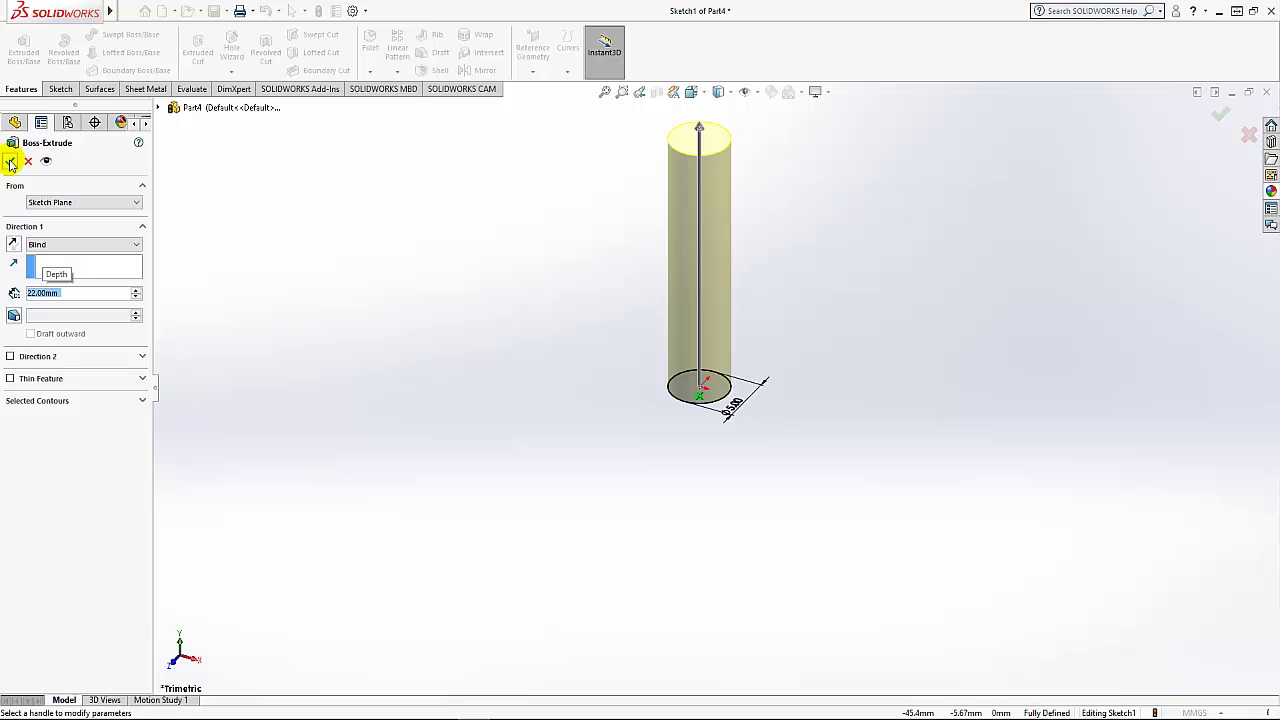
{"action": "left_click", "coordinate": [10, 162]}
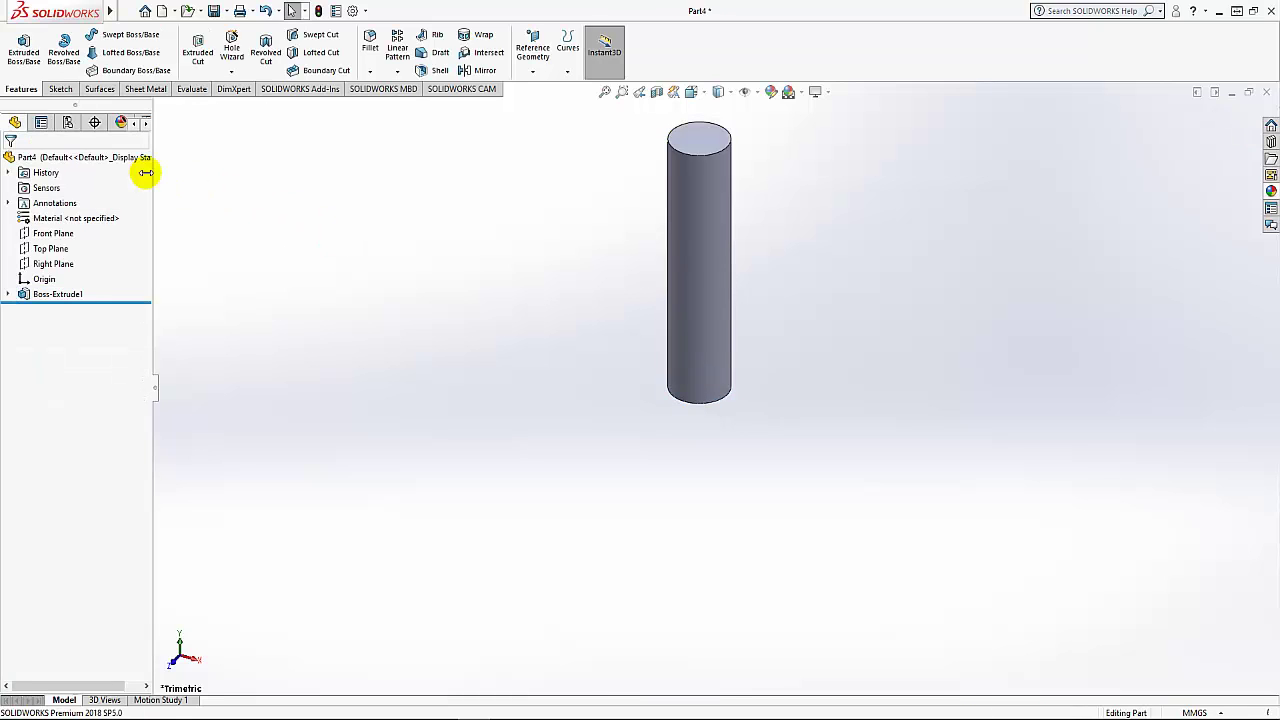
Apply the Metal > Iron sandblasted iron appearance to the whole part
{"action": "left_click", "coordinate": [104, 160]}
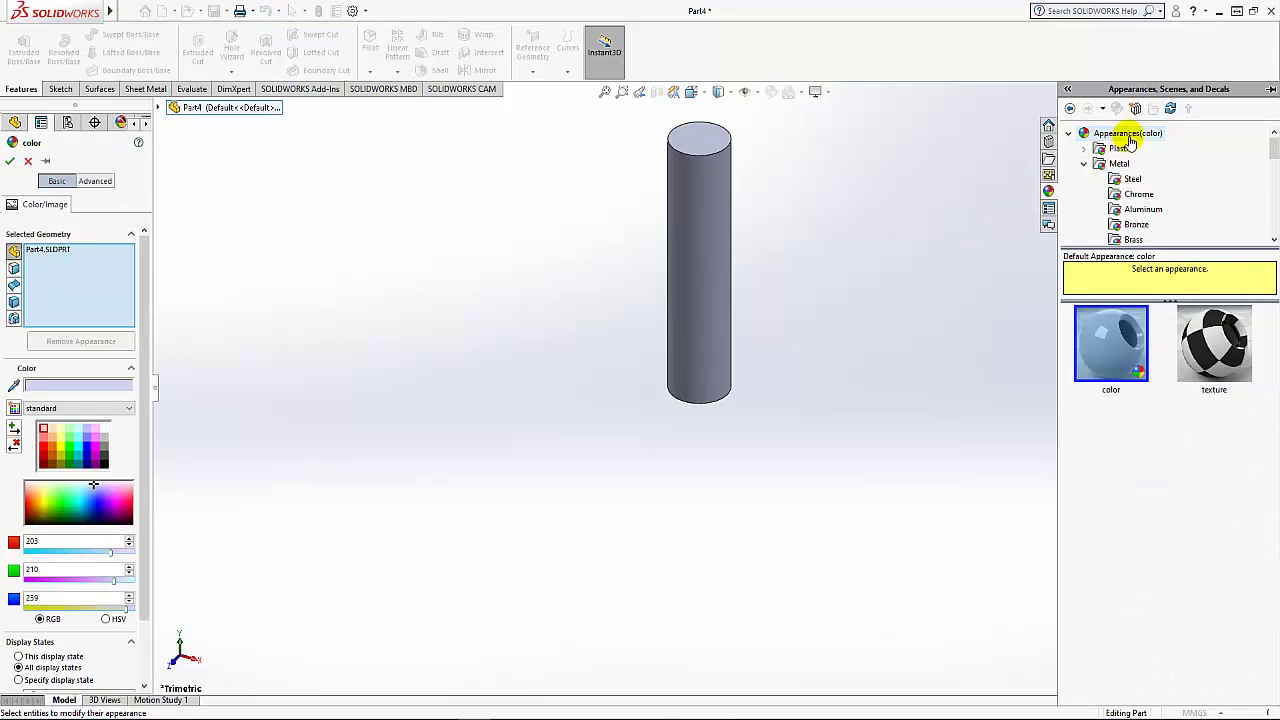
{"action": "left_click_drag", "start_coordinate": [1275, 152], "coordinate": [1275, 170]}
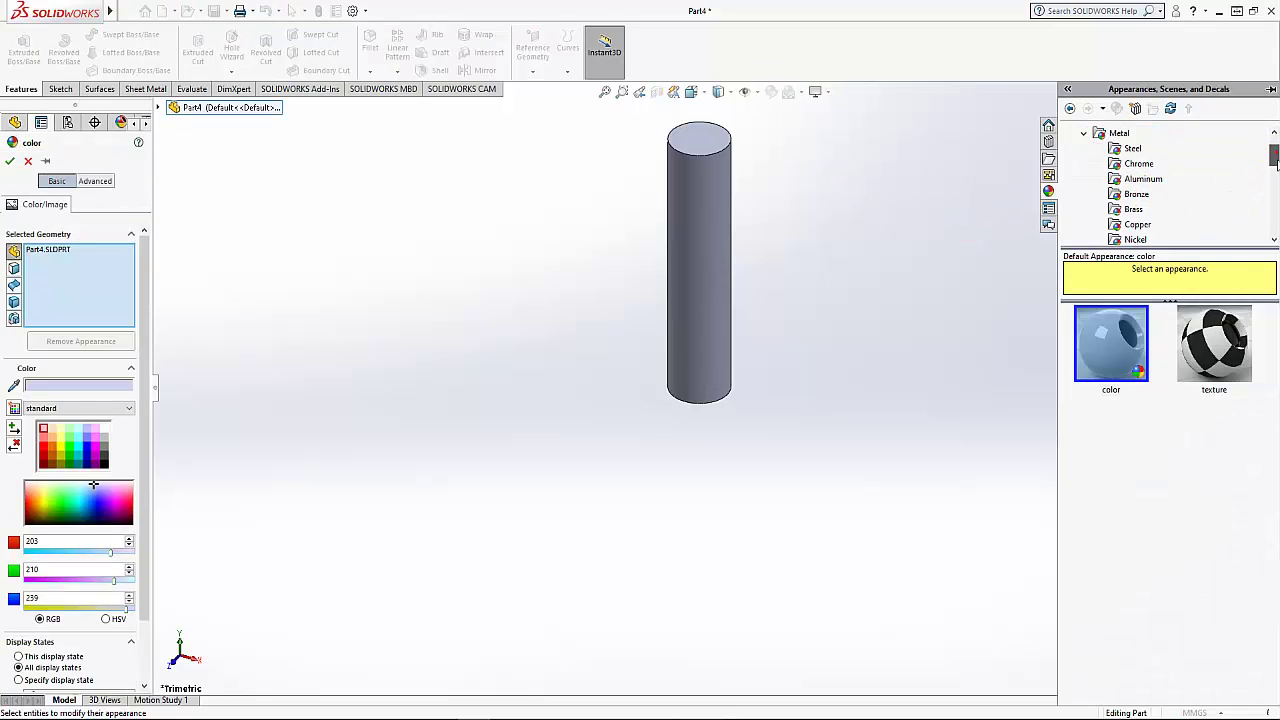
{"action": "left_click", "coordinate": [1132, 210]}
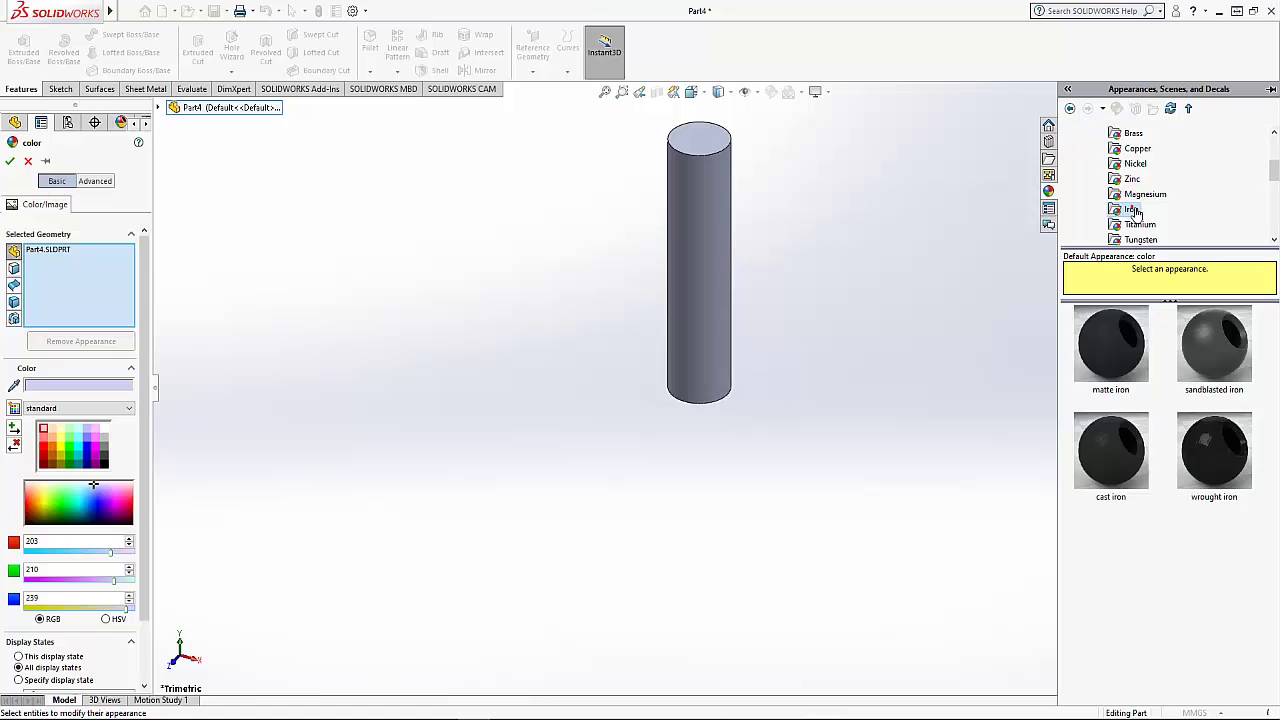
{"action": "left_click", "coordinate": [1215, 352]}
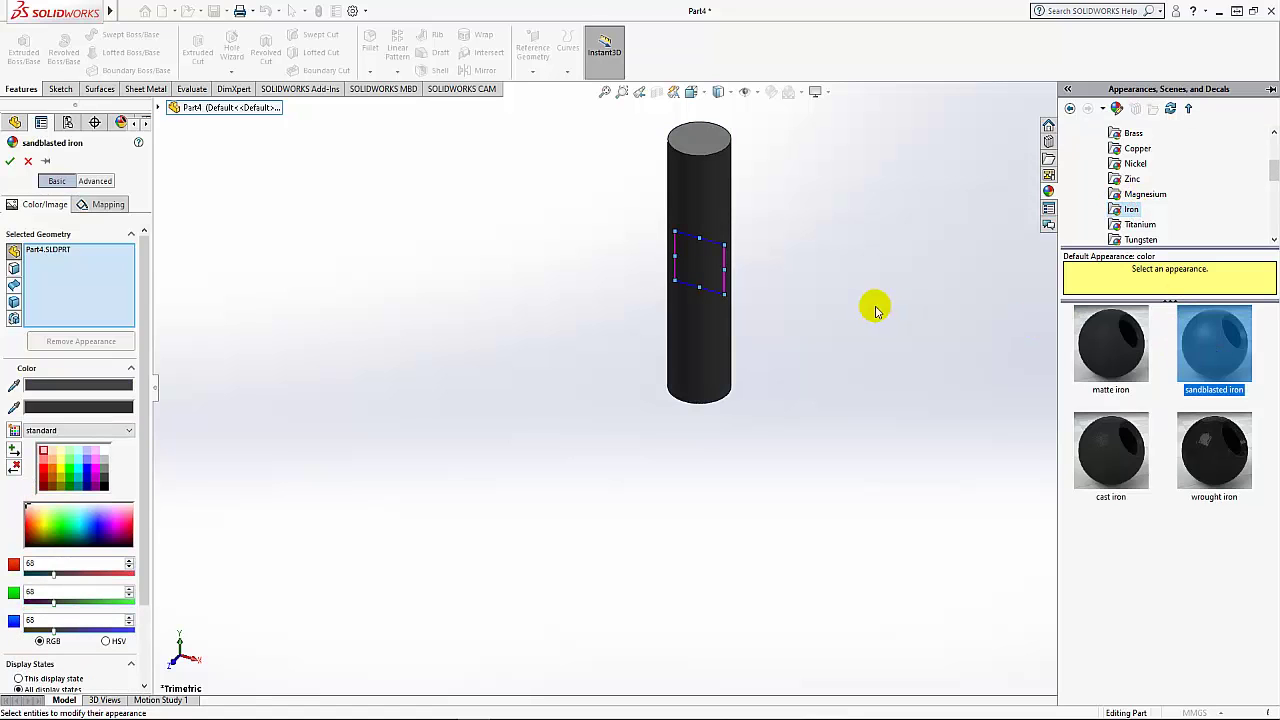
{"action": "left_click", "coordinate": [9, 162]}
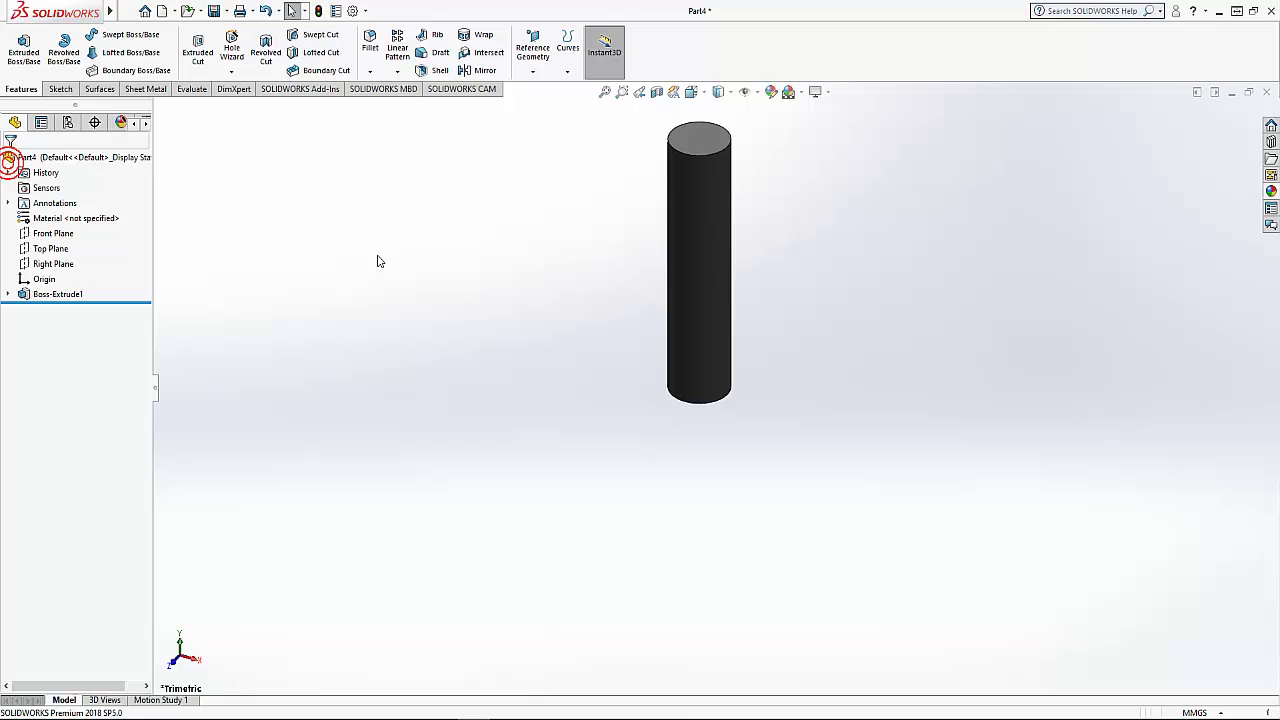
{"action": "left_click", "coordinate": [706, 93]}
View the Roller isometrically, orbit it to inspect the top, then close it
{"action": "left_click", "coordinate": [768, 130]}
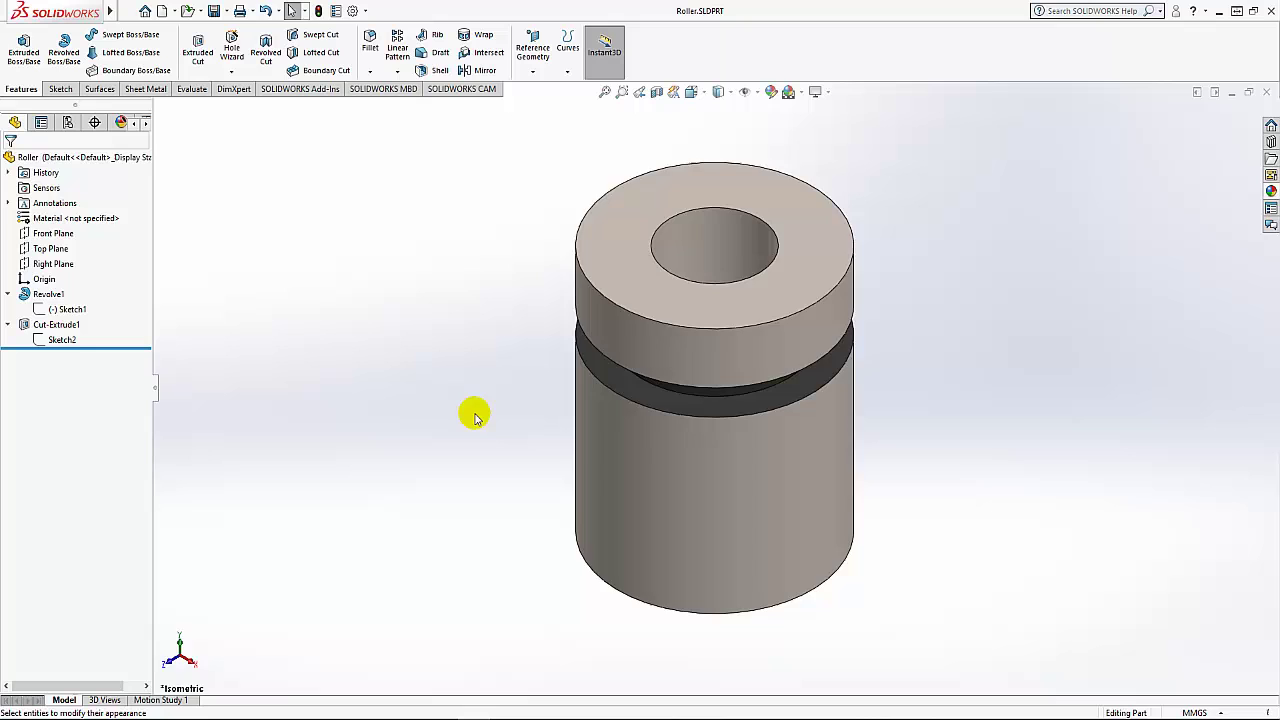
{"action": "mouse_move", "coordinate": [471, 414]}
{"action": "middle_mouse_down"}
{"action": "mouse_move", "coordinate": [420, 297]}
{"action": "mouse_move", "coordinate": [483, 352]}
{"action": "mouse_move", "coordinate": [520, 509]}
{"action": "mouse_move", "coordinate": [517, 571]}
{"action": "mouse_move", "coordinate": [689, 557]}
{"action": "mouse_move", "coordinate": [737, 531]}
{"action": "mouse_move", "coordinate": [531, 480]}
{"action": "mouse_move", "coordinate": [458, 365]}
{"action": "mouse_move", "coordinate": [462, 377]}
{"action": "middle_mouse_up"}
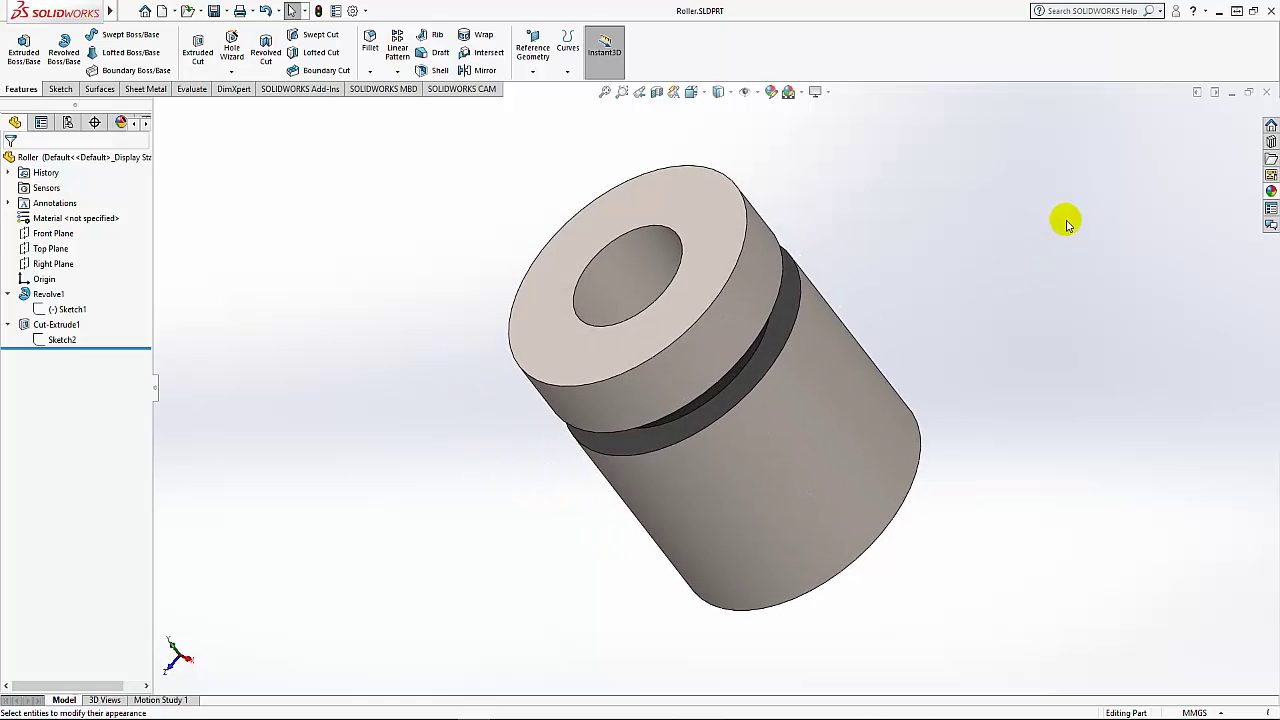
{"action": "left_click", "coordinate": [1267, 92]}
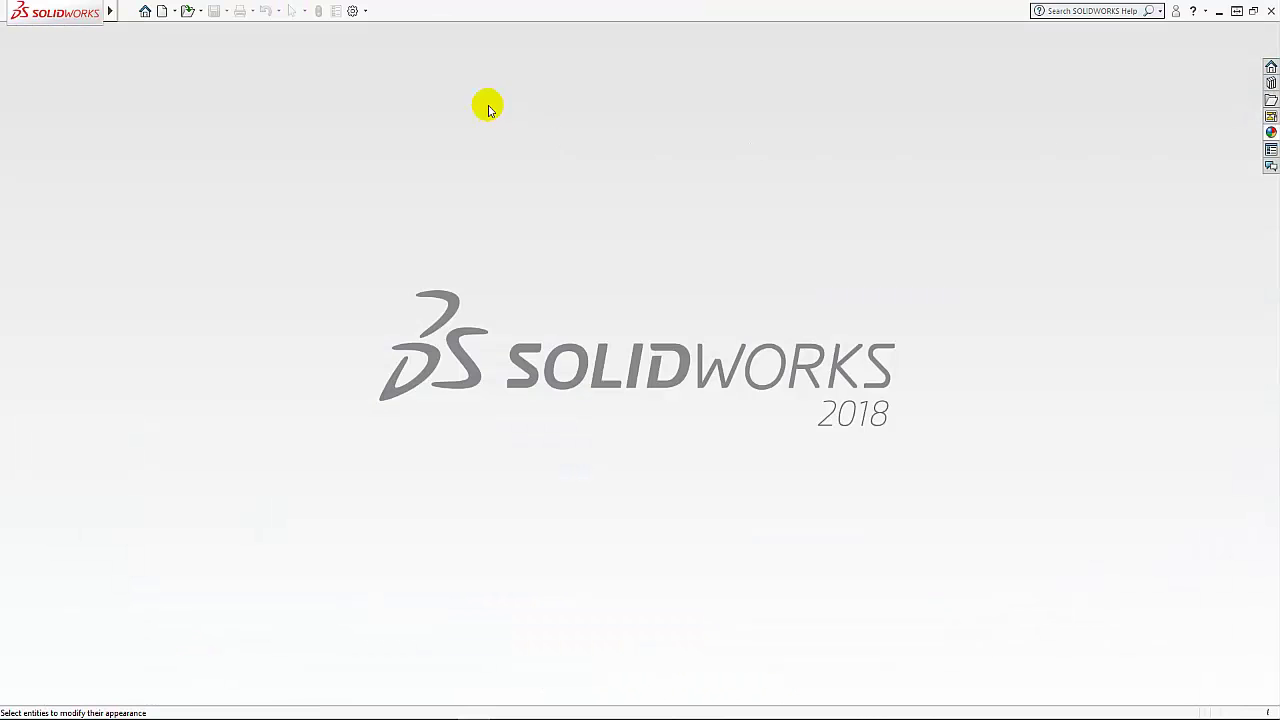
Start a new part with two concentric circles at the origin on the Top Plane
{"action": "left_click", "coordinate": [162, 12]}
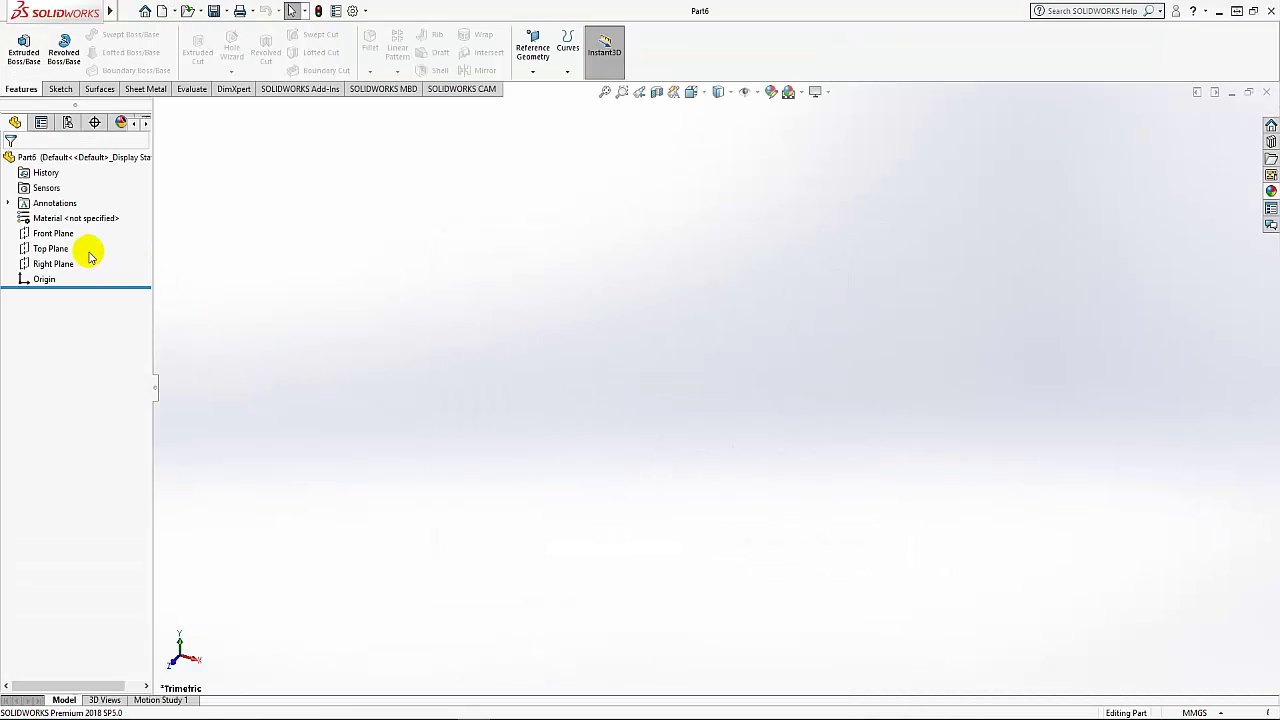
{"action": "left_click", "coordinate": [51, 250]}
{"action": "left_click", "coordinate": [80, 228]}
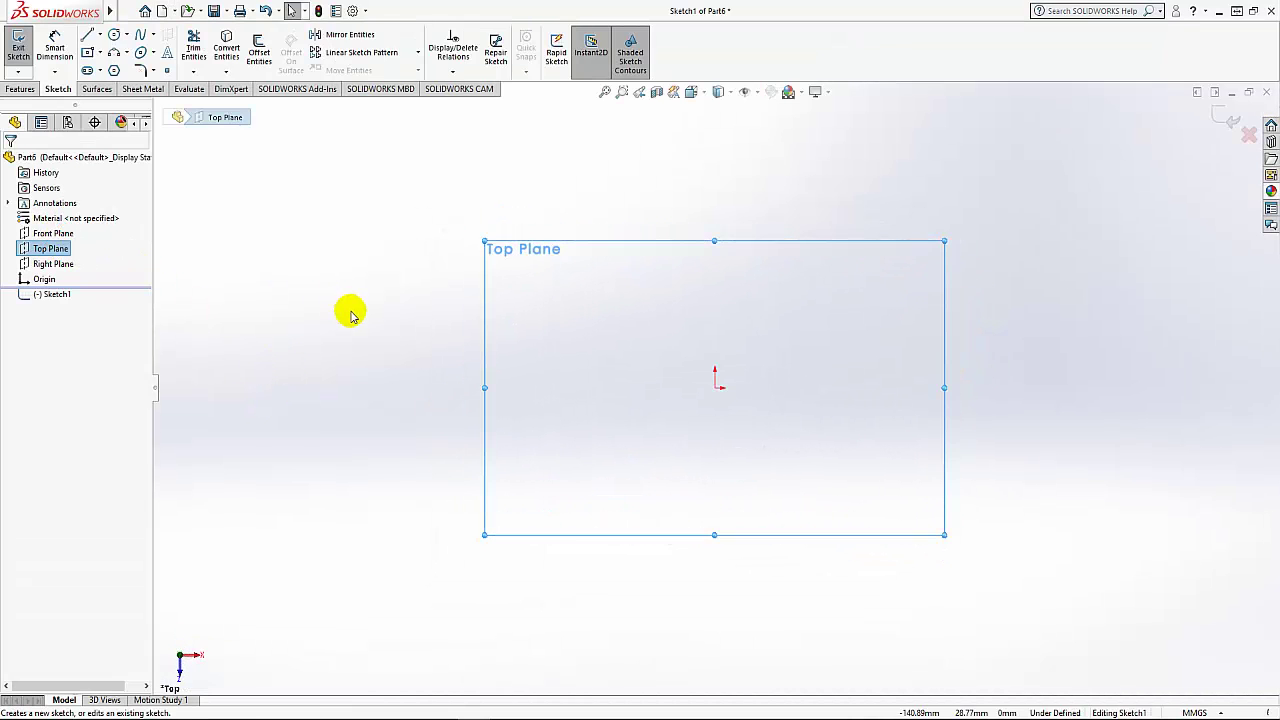
{"action": "left_click", "coordinate": [113, 34]}
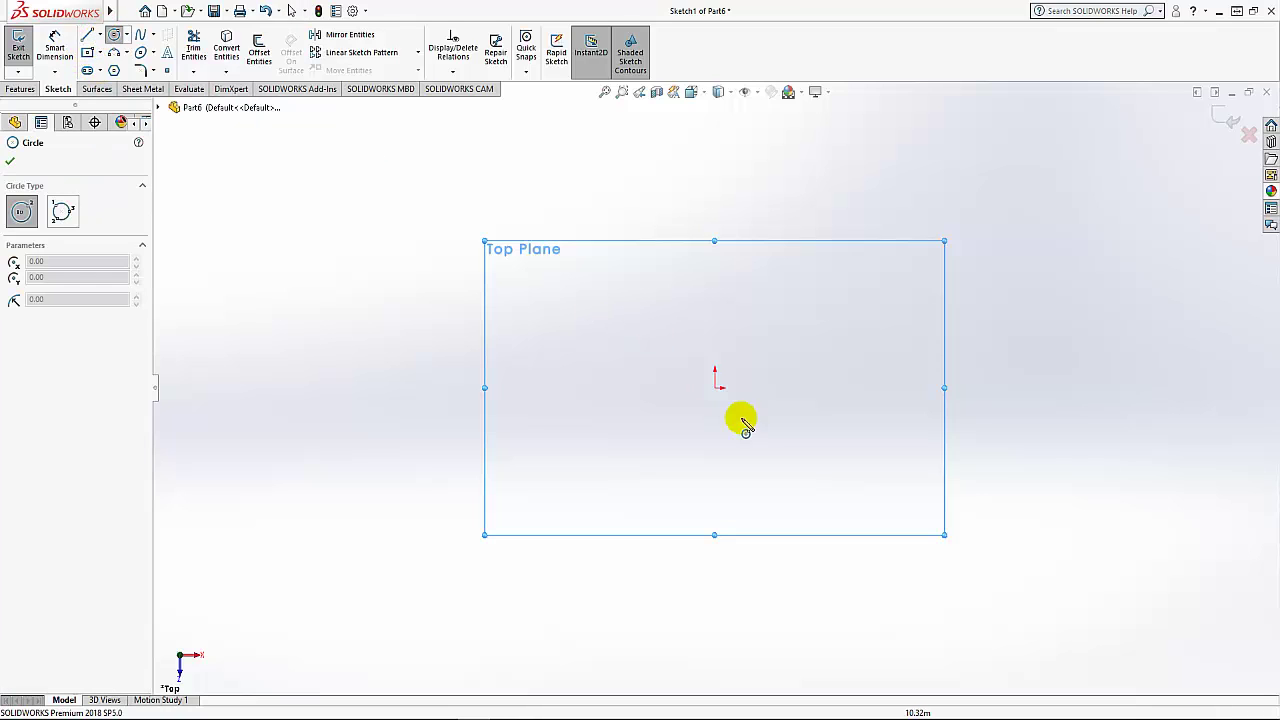
{"action": "left_click", "coordinate": [716, 388]}
{"action": "left_click", "coordinate": [778, 432]}
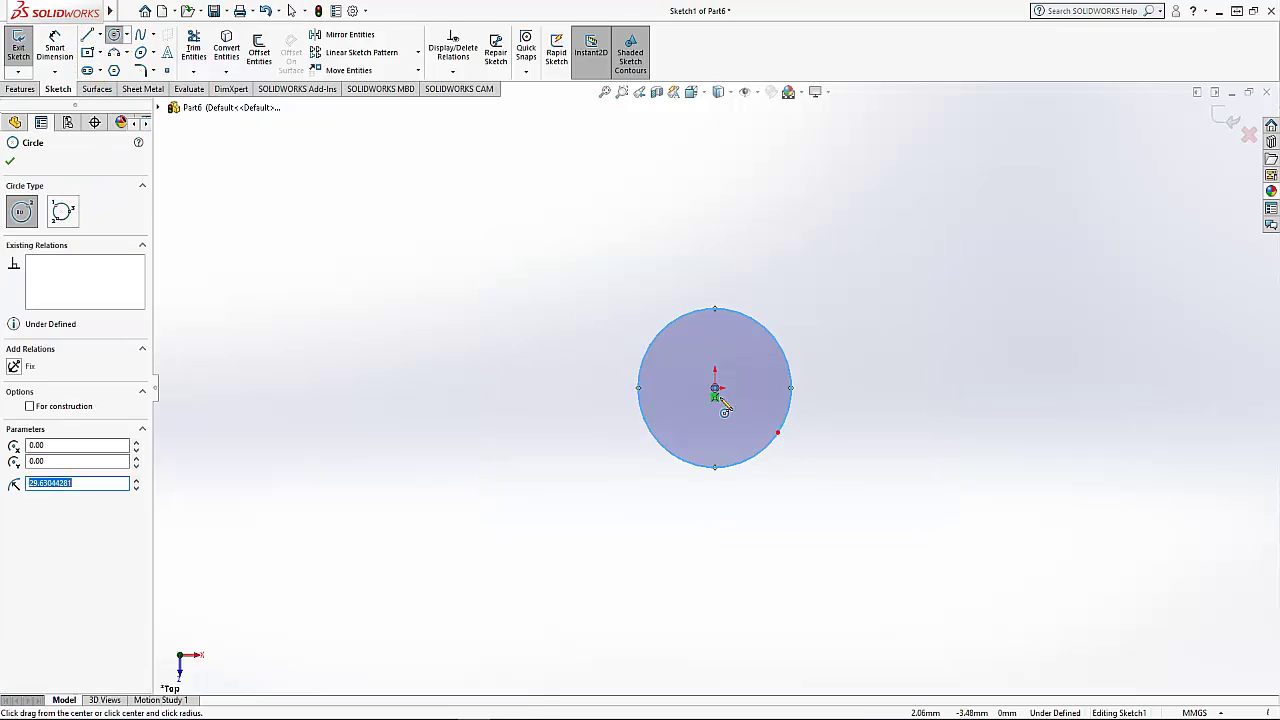
{"action": "left_click", "coordinate": [716, 390]}
{"action": "left_click", "coordinate": [747, 418]}
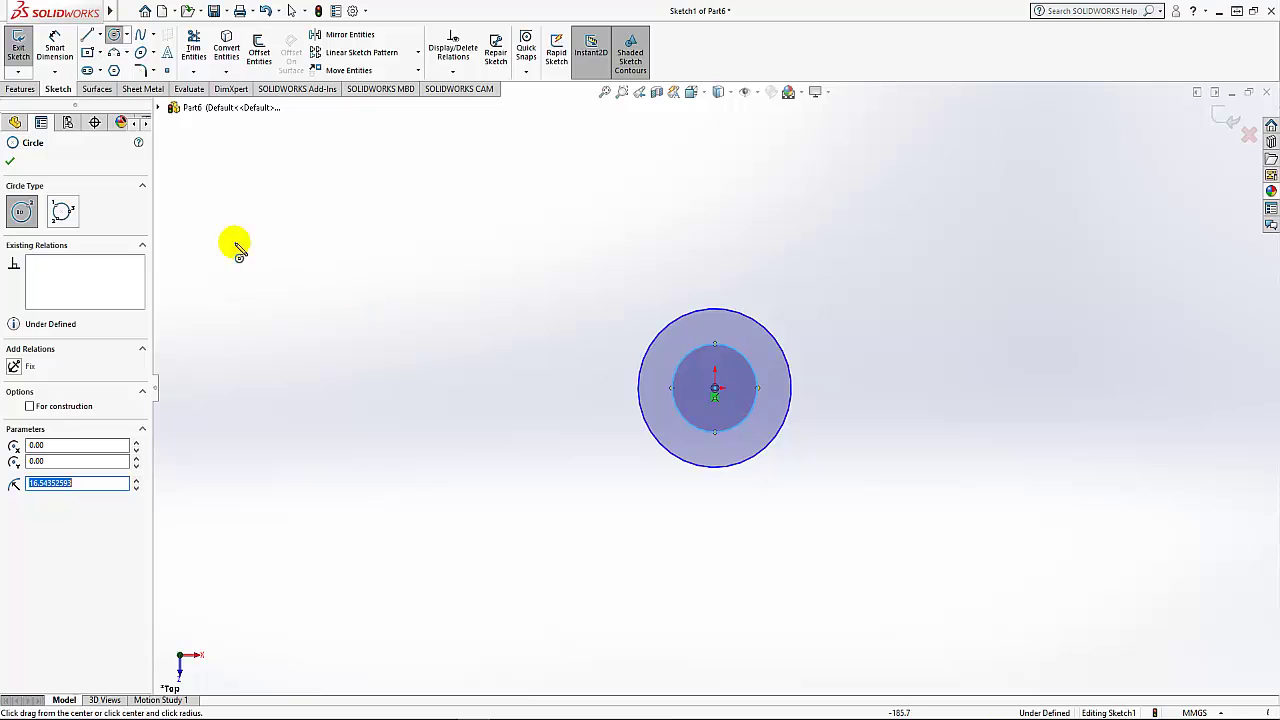
{"action": "left_click", "coordinate": [10, 161]}
Dimension the inner circle's diameter to 5.25 mm
{"action": "left_click", "coordinate": [55, 48]}
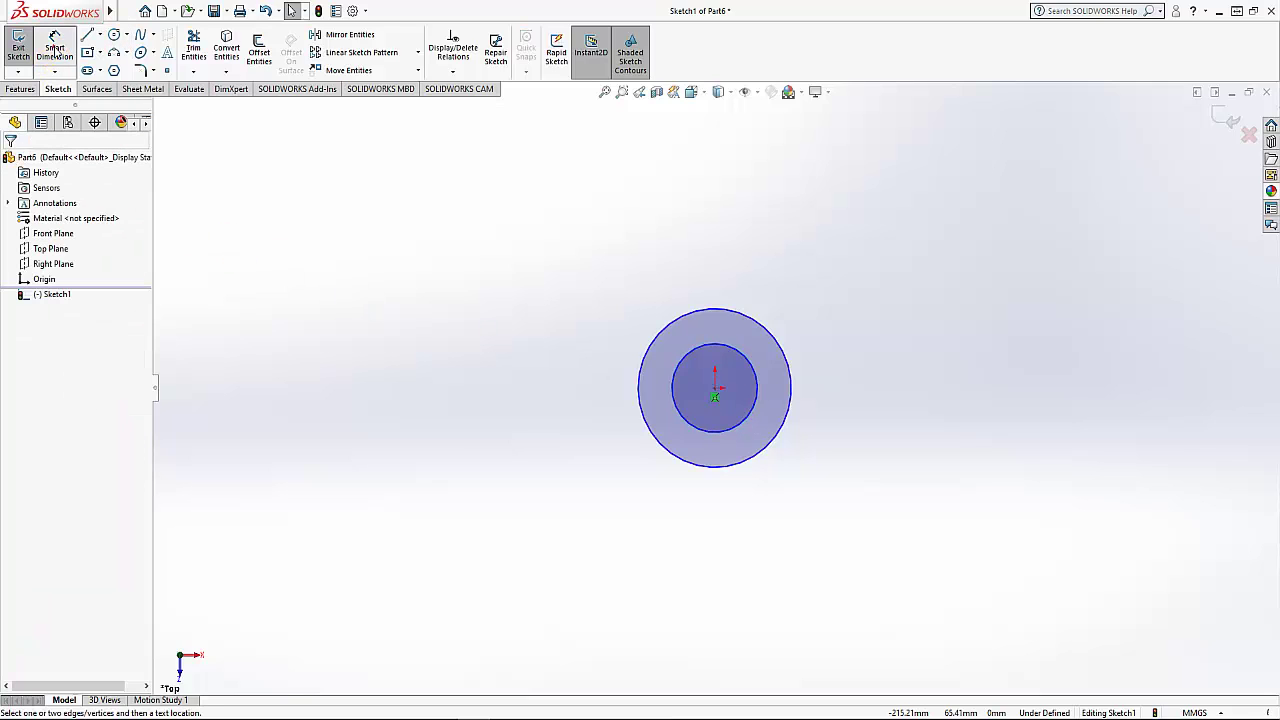
{"action": "left_click", "coordinate": [750, 416]}
{"action": "left_click", "coordinate": [840, 432]}
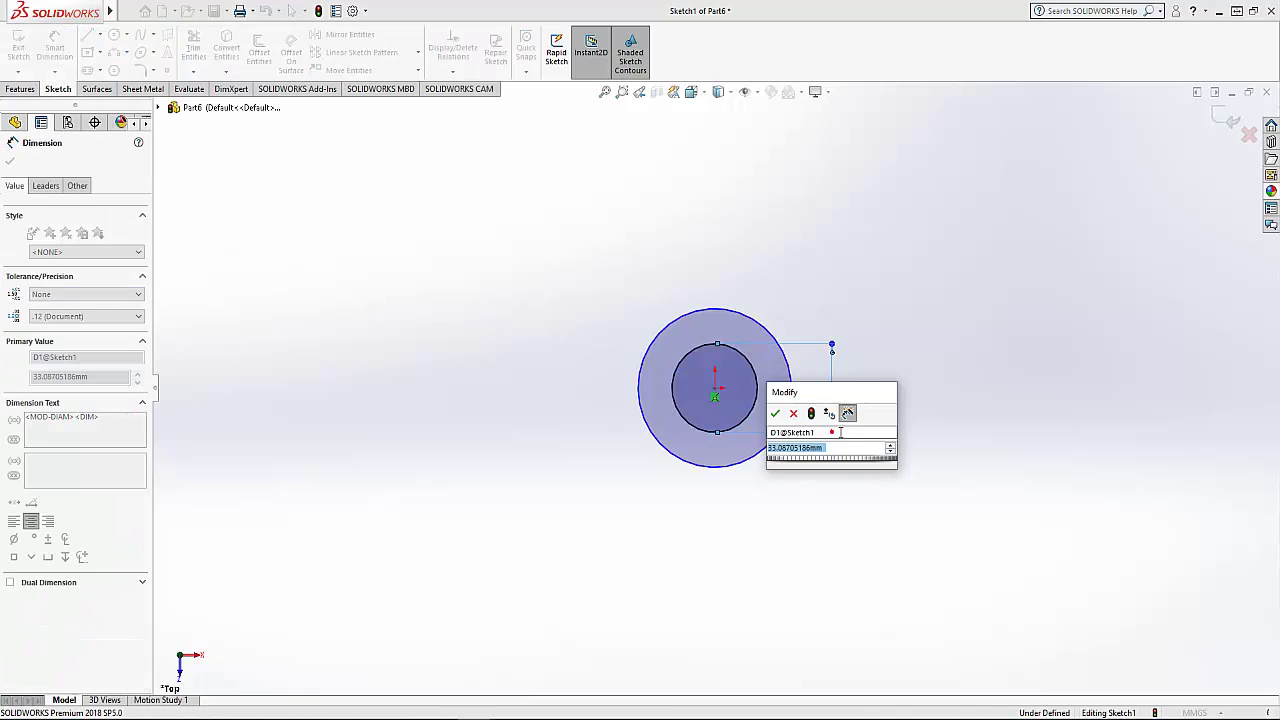
{"action": "left_click", "coordinate": [840, 432]}
{"action": "type", "text": ".25"}
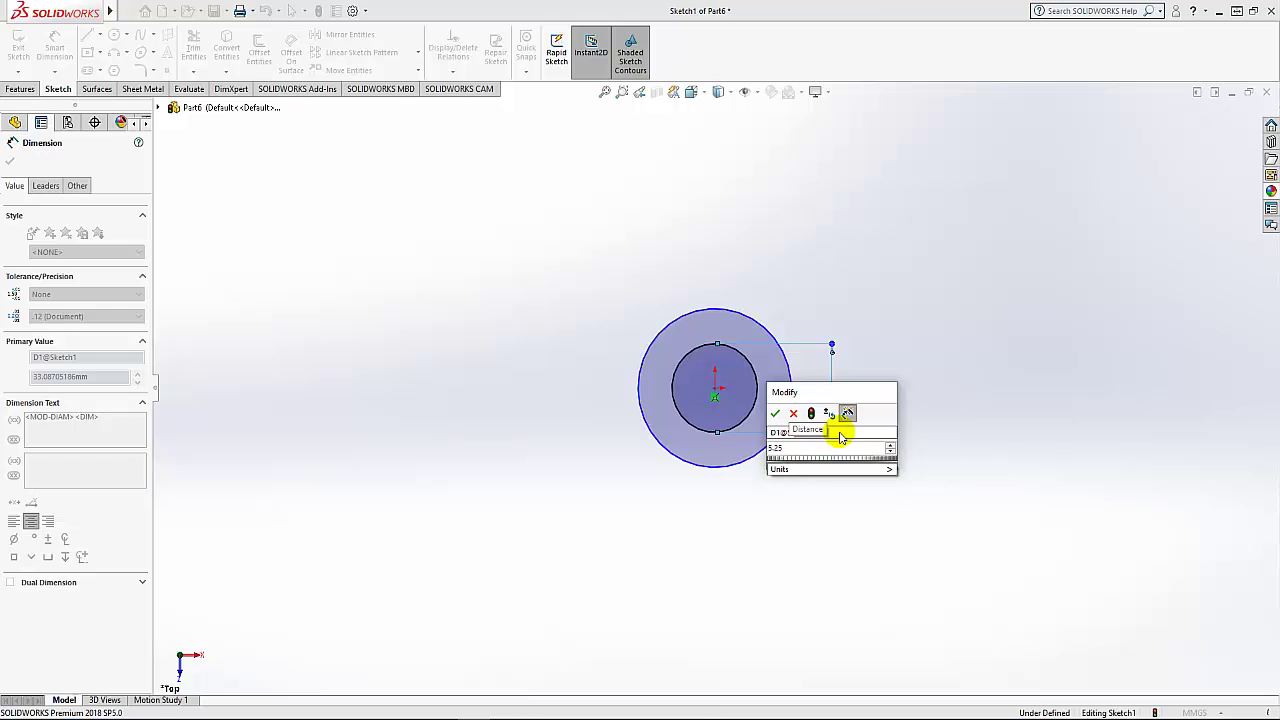
{"action": "key", "text": "Return"}
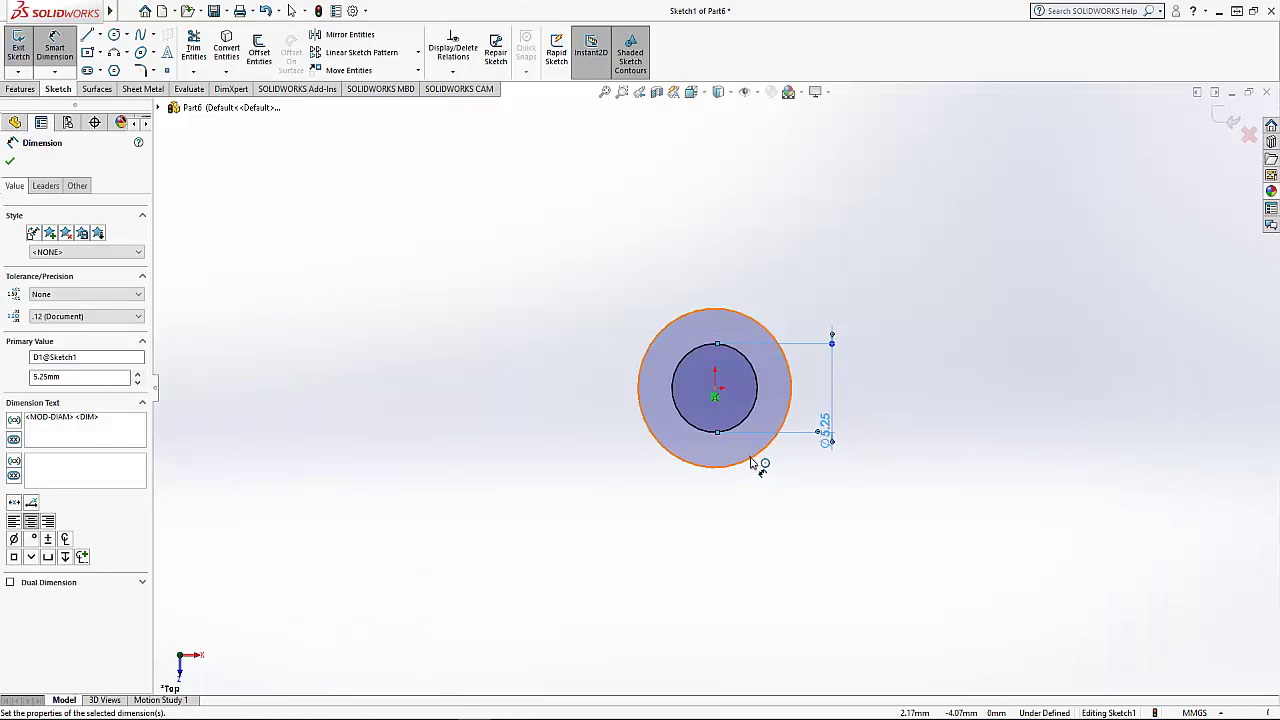
Dimension the outer circle's diameter to 12 mm
{"action": "left_click", "coordinate": [752, 462]}
{"action": "left_click", "coordinate": [814, 514]}
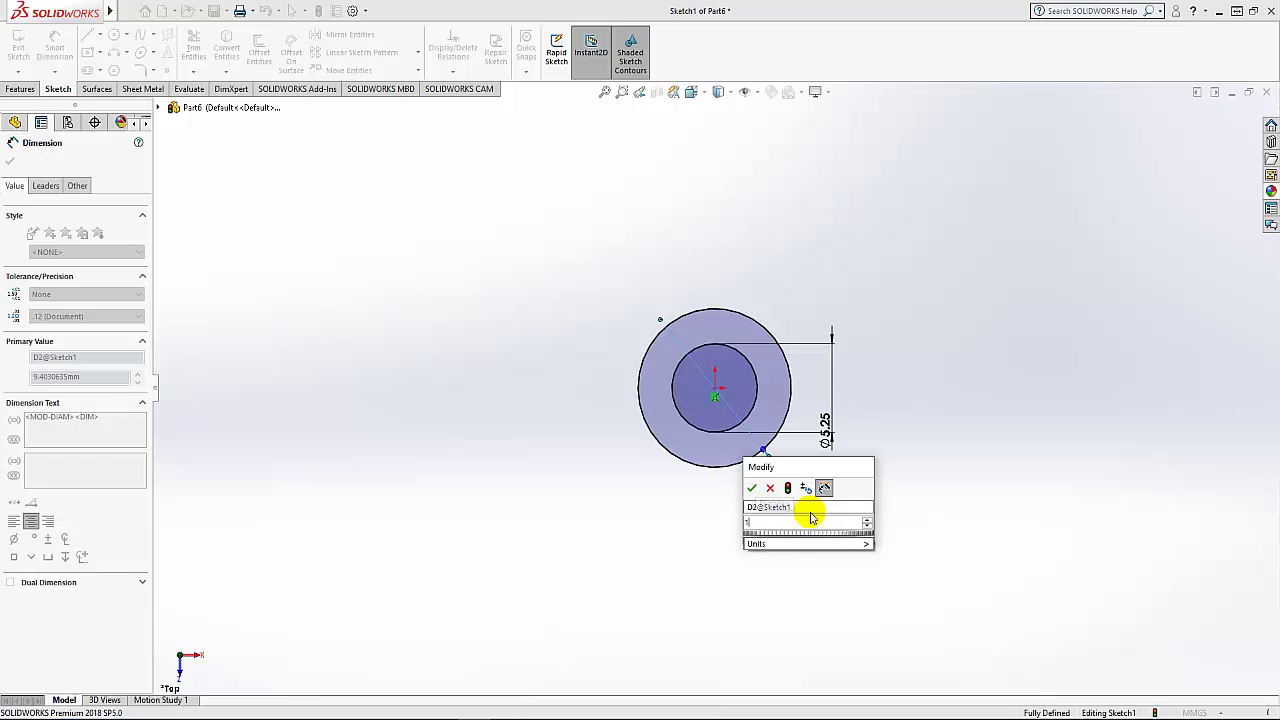
{"action": "type", "text": "2"}
{"action": "key", "text": "Return"}
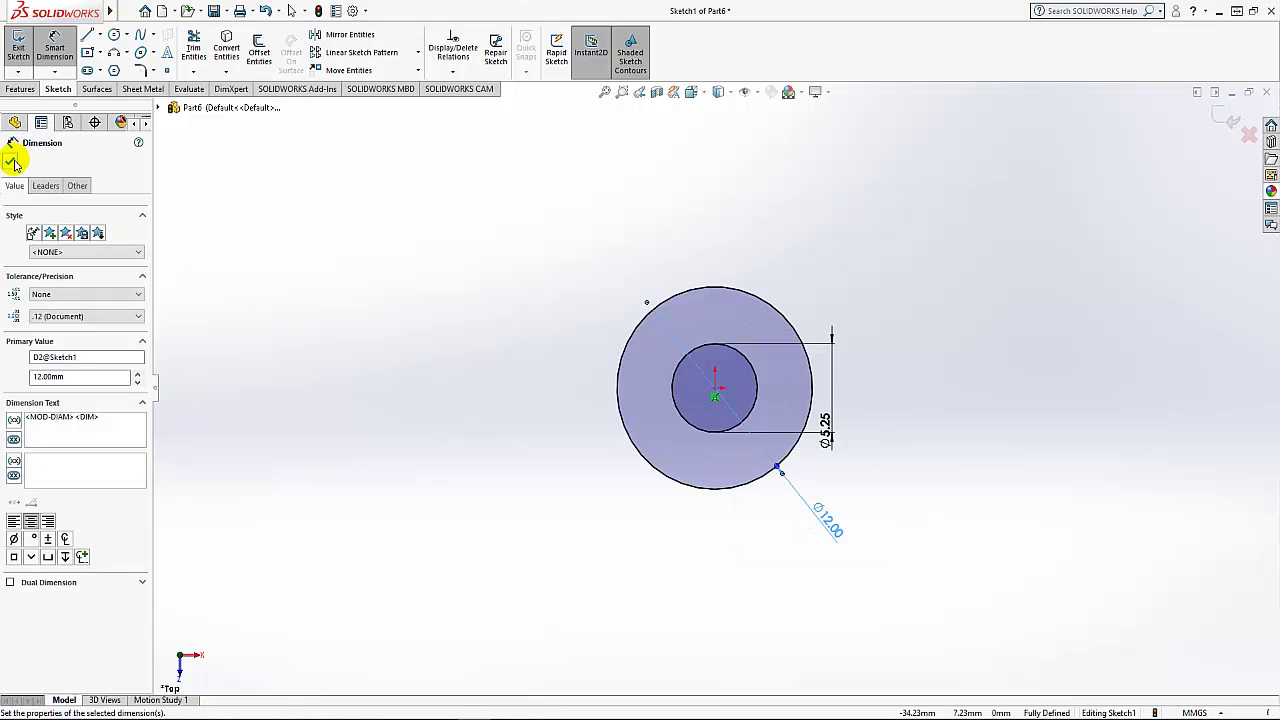
{"action": "left_click", "coordinate": [12, 162]}
{"action": "left_click", "coordinate": [19, 89]}
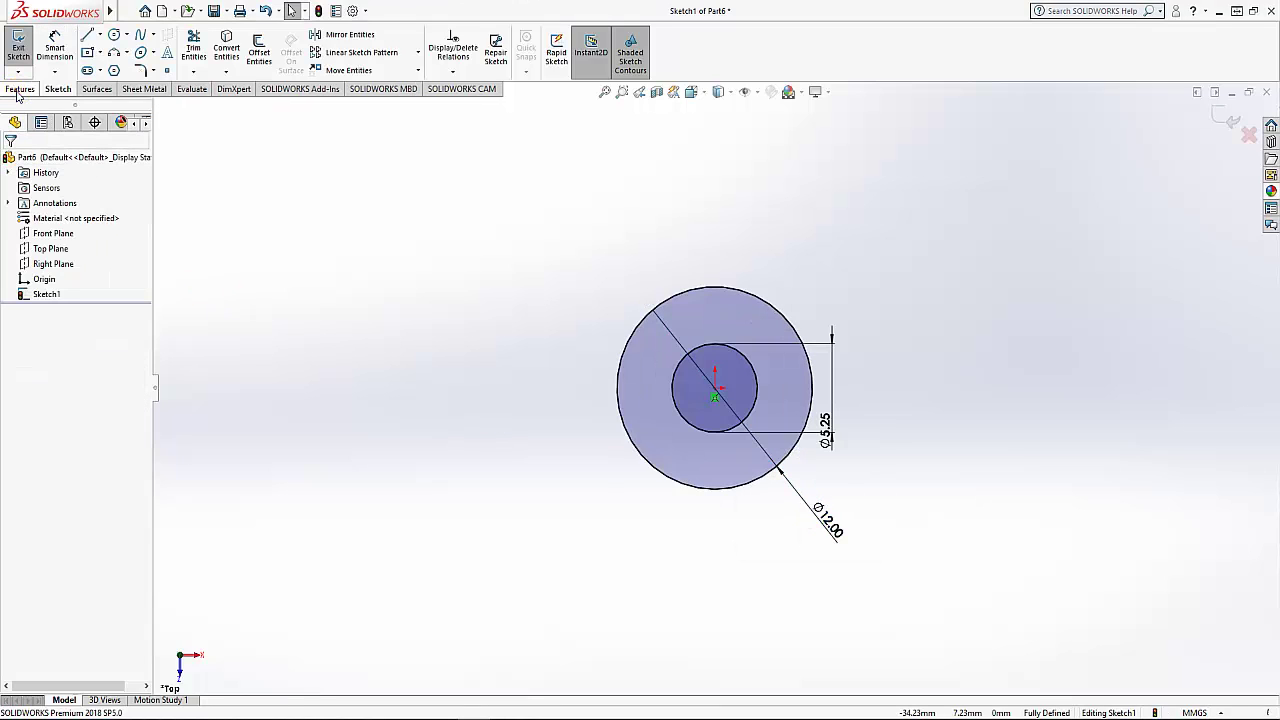
{"action": "left_click", "coordinate": [23, 47]}
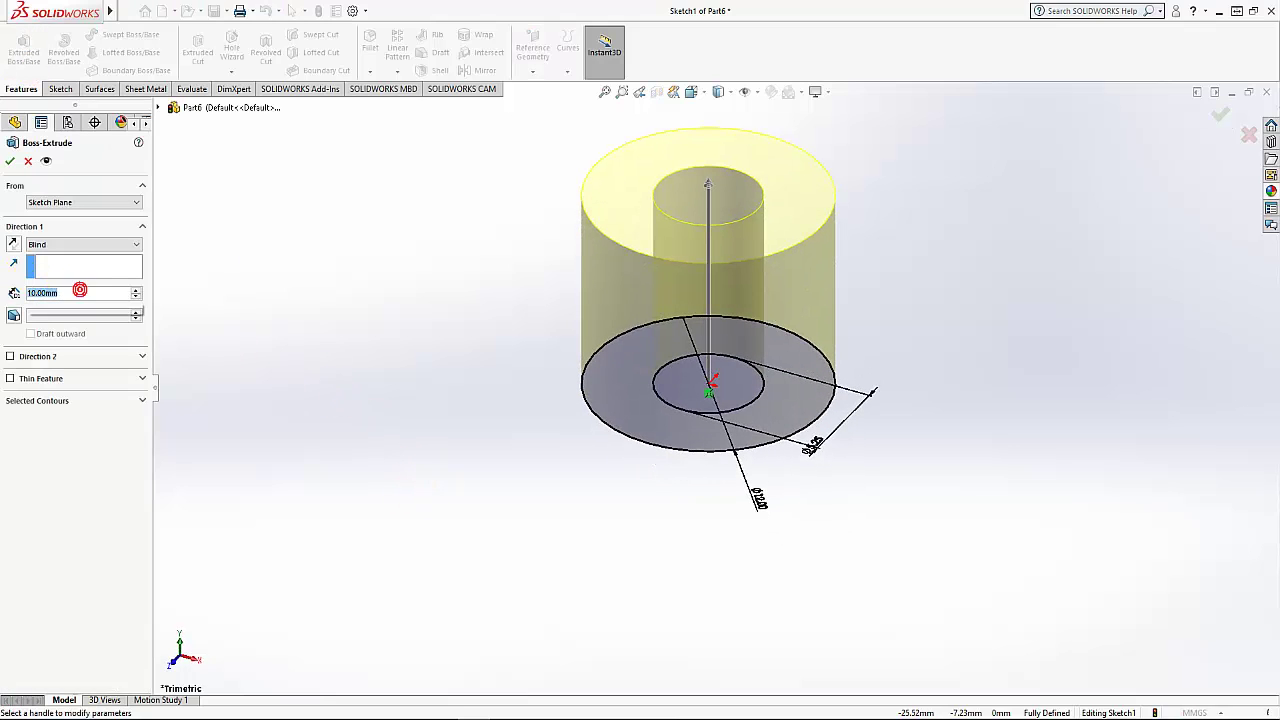
Extrude the ring sketch 14.5 mm deep into a hollow tube
{"action": "type", "text": "14.5"}
{"action": "key", "text": "Return"}
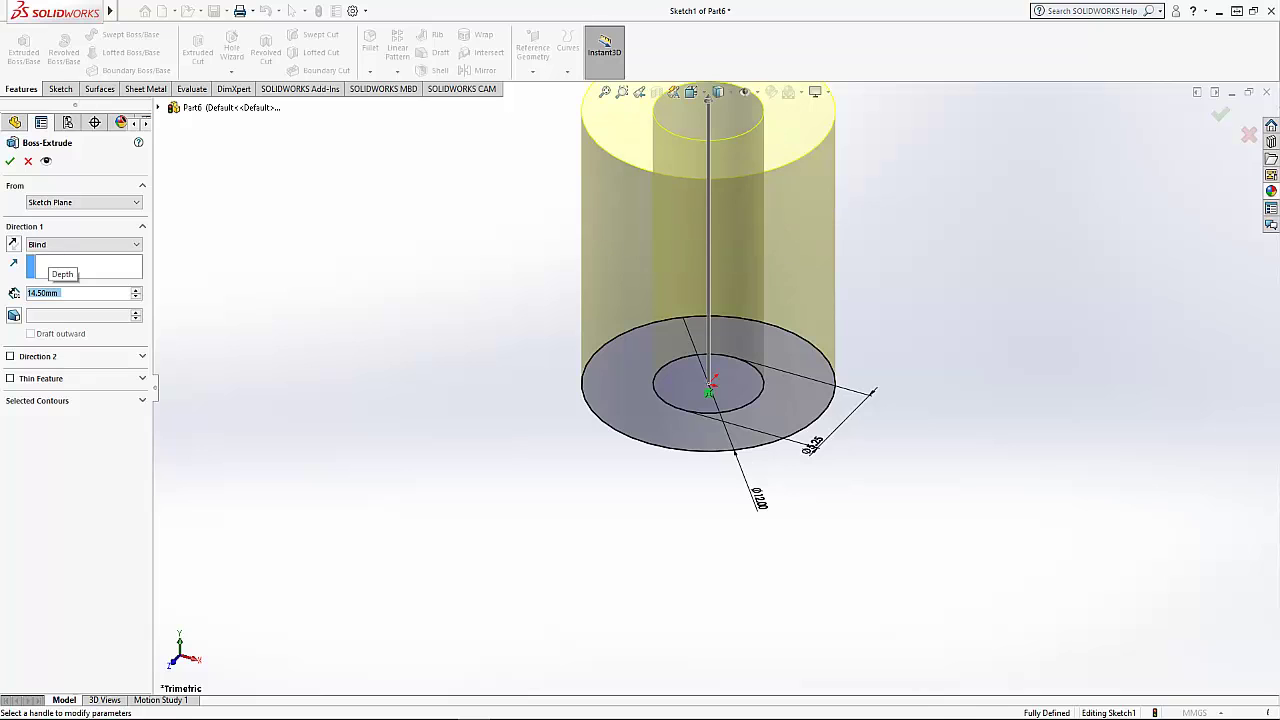
{"action": "scroll", "coordinate": [777, 263], "scroll_direction": "up", "scroll_amount": 3}
{"action": "scroll", "coordinate": [737, 290], "scroll_direction": "down", "scroll_amount": 1}
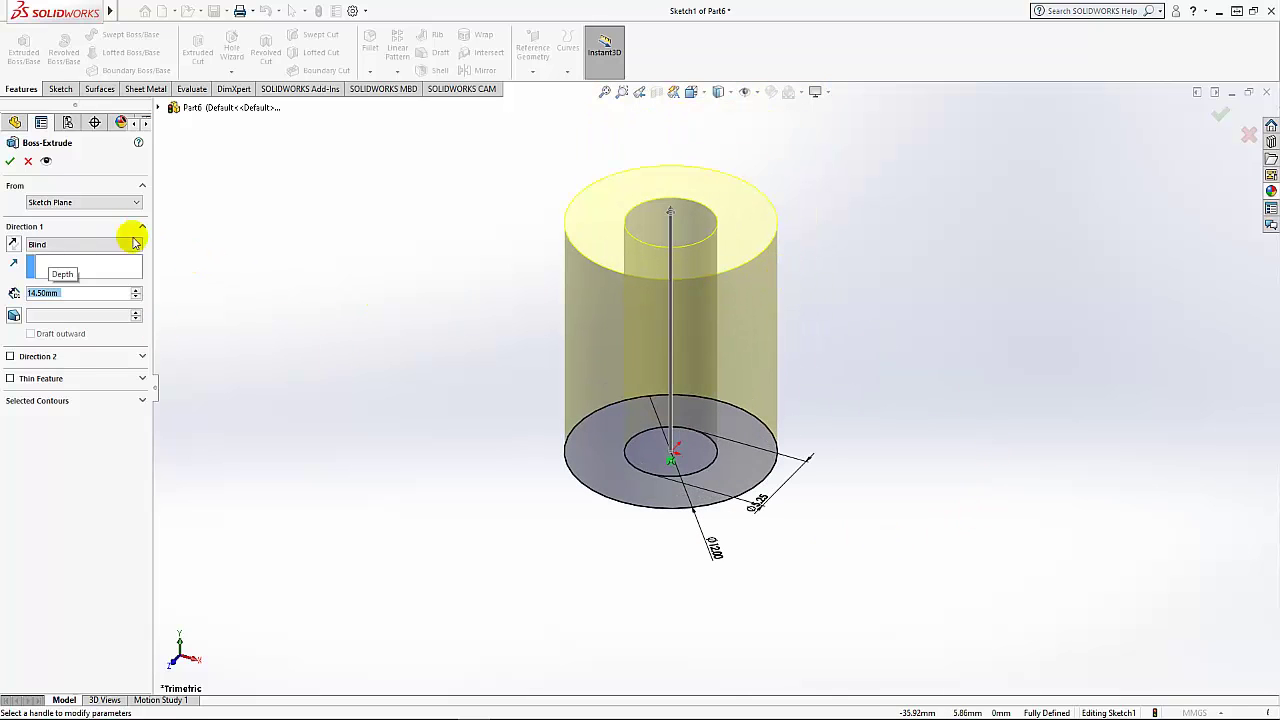
{"action": "left_click", "coordinate": [9, 160]}
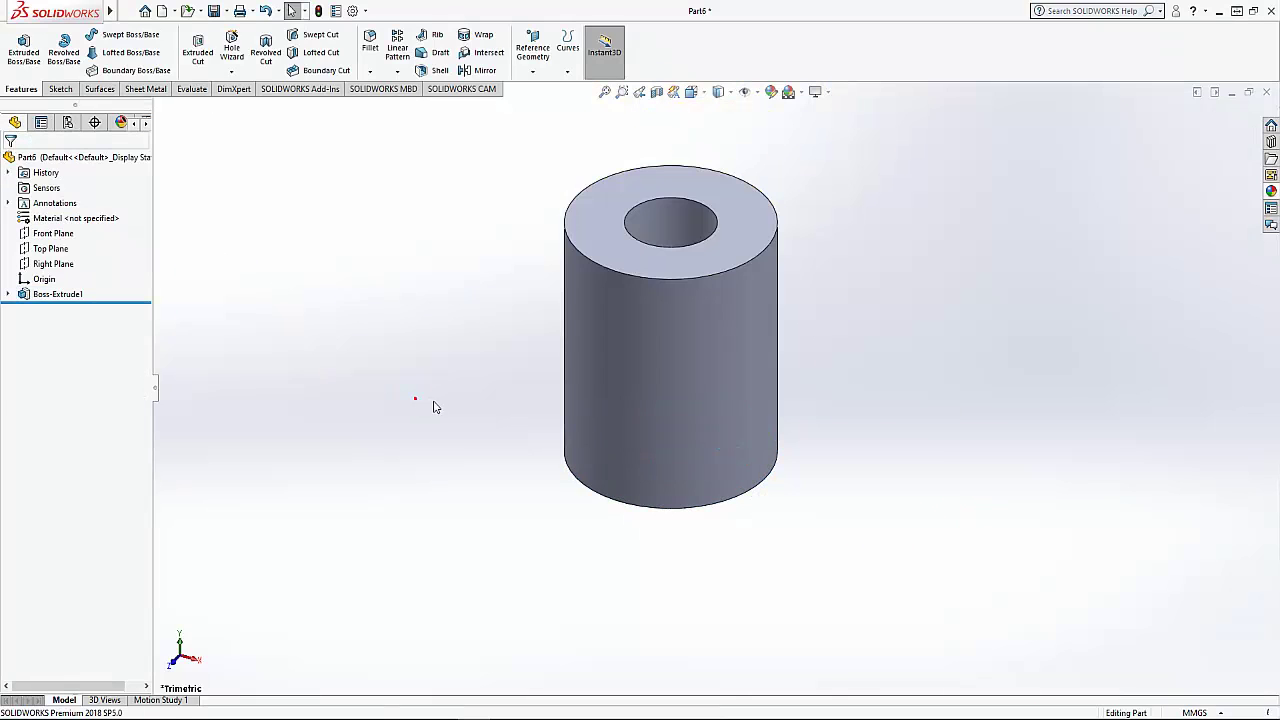
{"action": "middle_click_drag", "start_coordinate": [524, 408], "coordinate": [503, 328]}
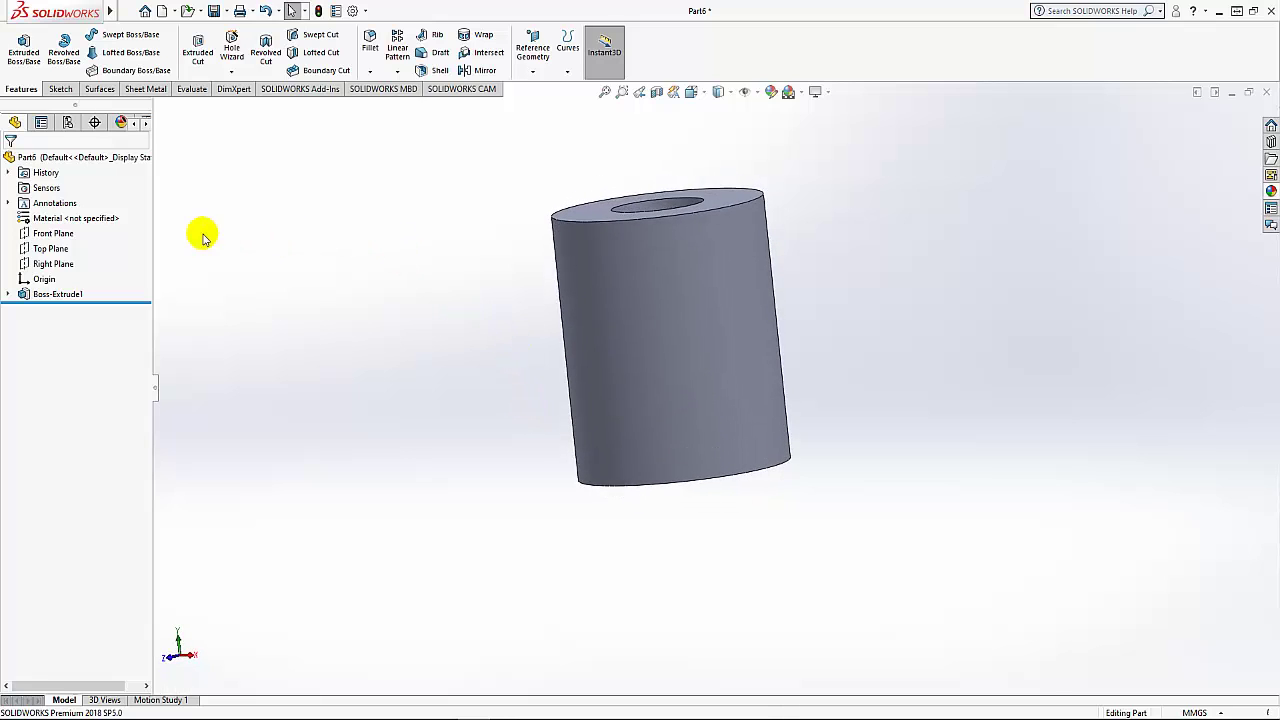
{"action": "left_click", "coordinate": [50, 236]}
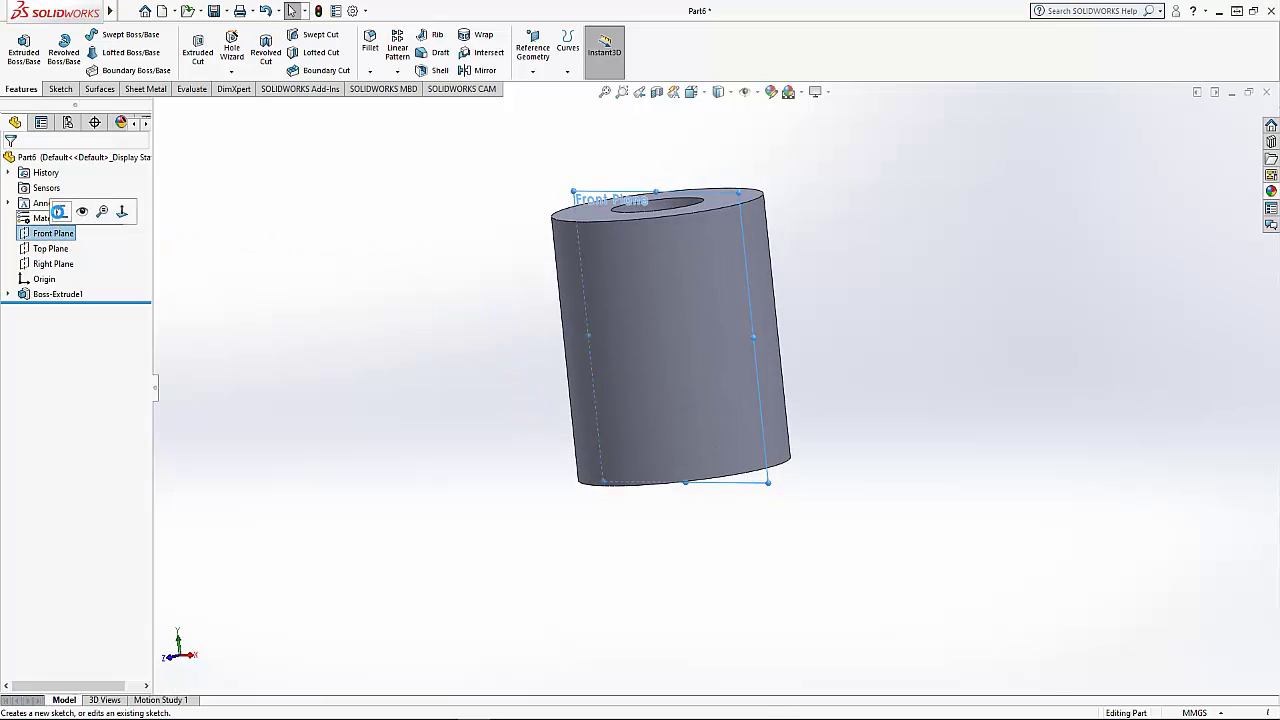
Sketch on the Front Plane, viewed Normal To, with a vertical centerline from the top edge midpoint
{"action": "left_click", "coordinate": [58, 211]}
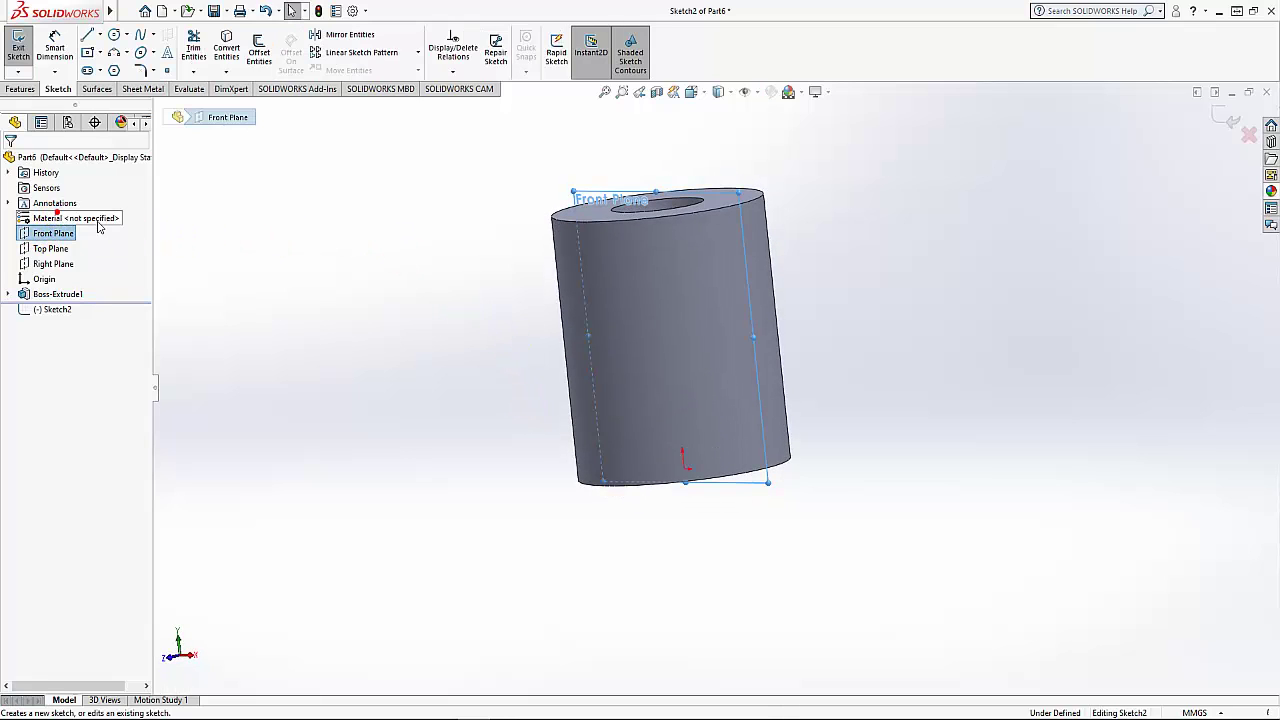
{"action": "left_click", "coordinate": [692, 92]}
{"action": "left_click", "coordinate": [767, 172]}
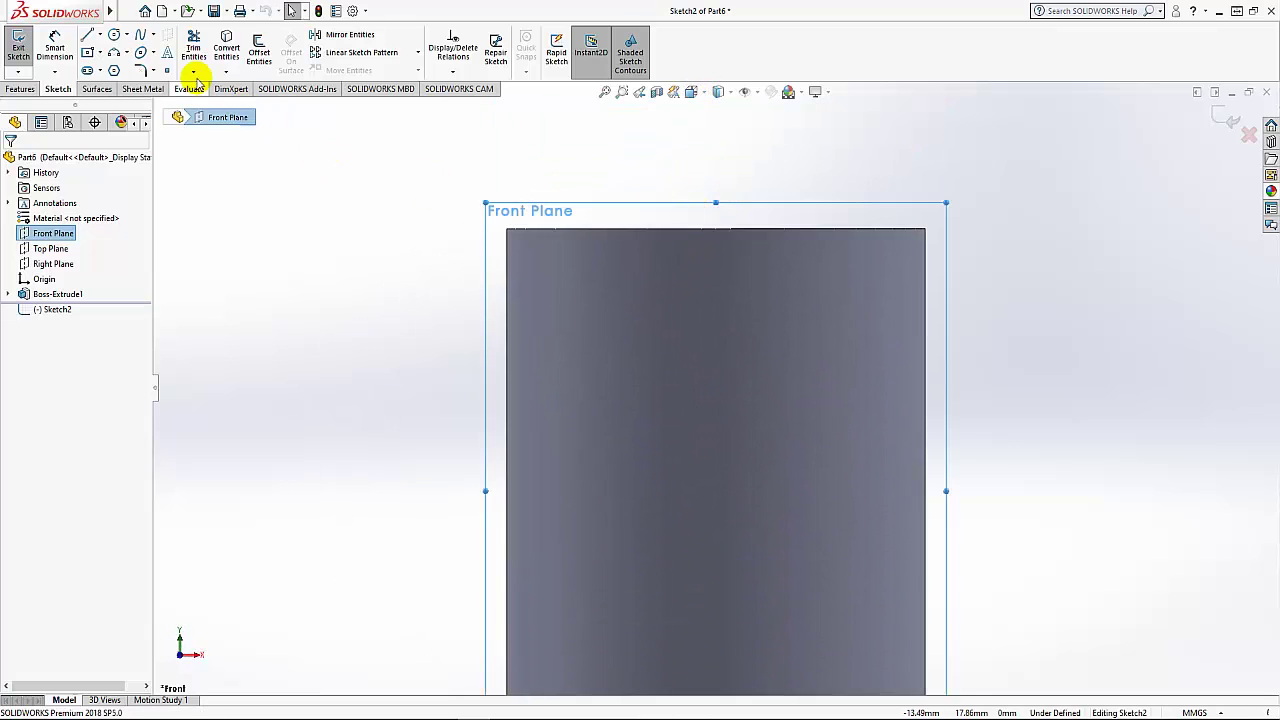
{"action": "left_click", "coordinate": [99, 34]}
{"action": "left_click", "coordinate": [117, 70]}
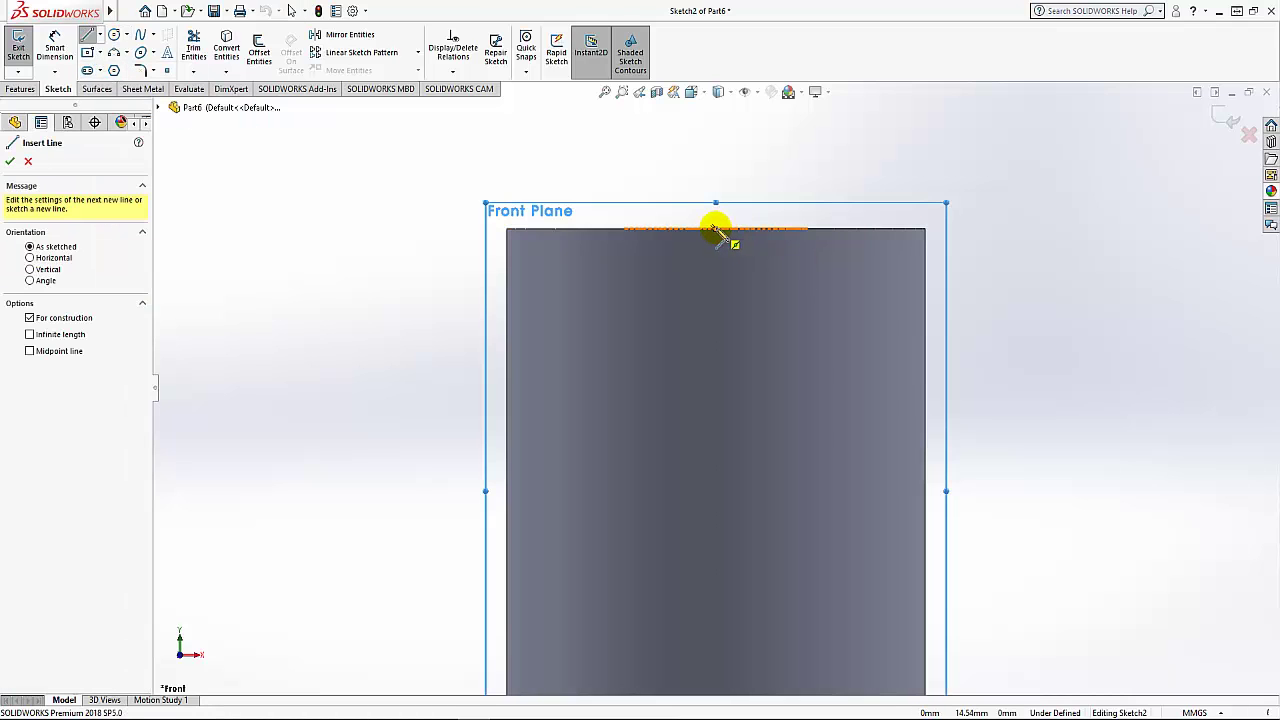
{"action": "left_click", "coordinate": [715, 229]}
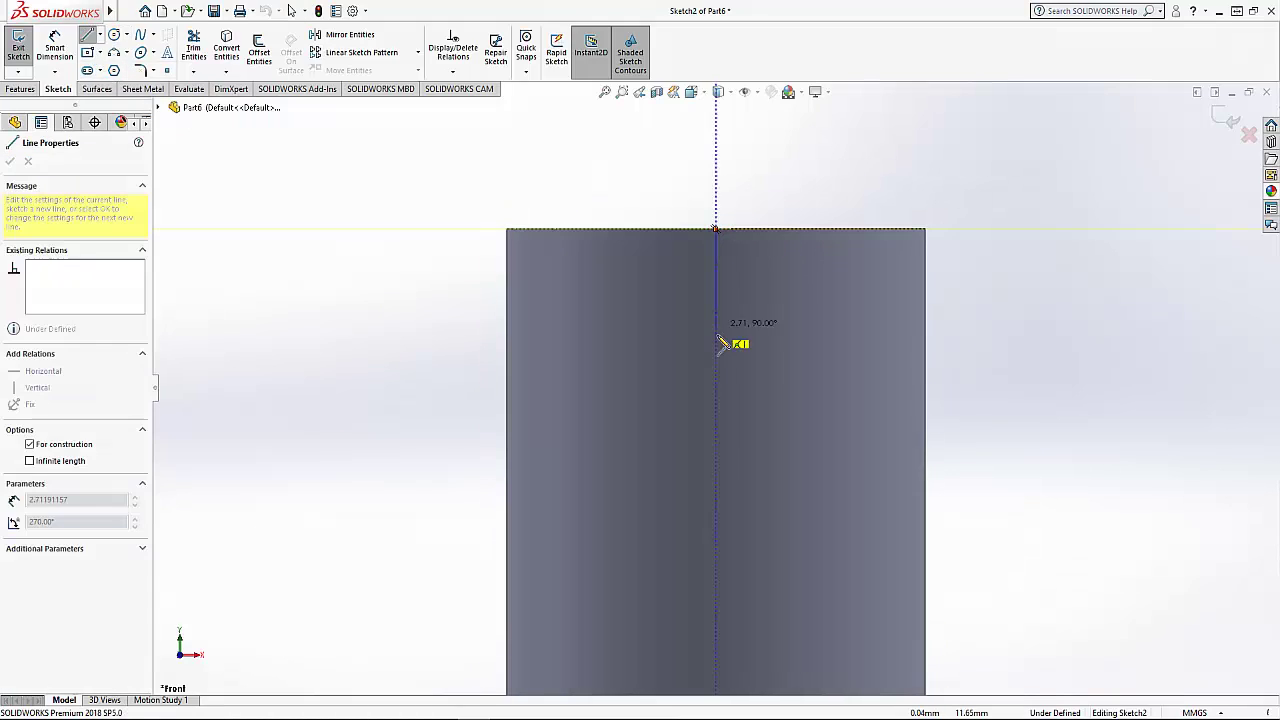
{"action": "left_click", "coordinate": [716, 522]}
{"action": "right_click", "coordinate": [1014, 323]}
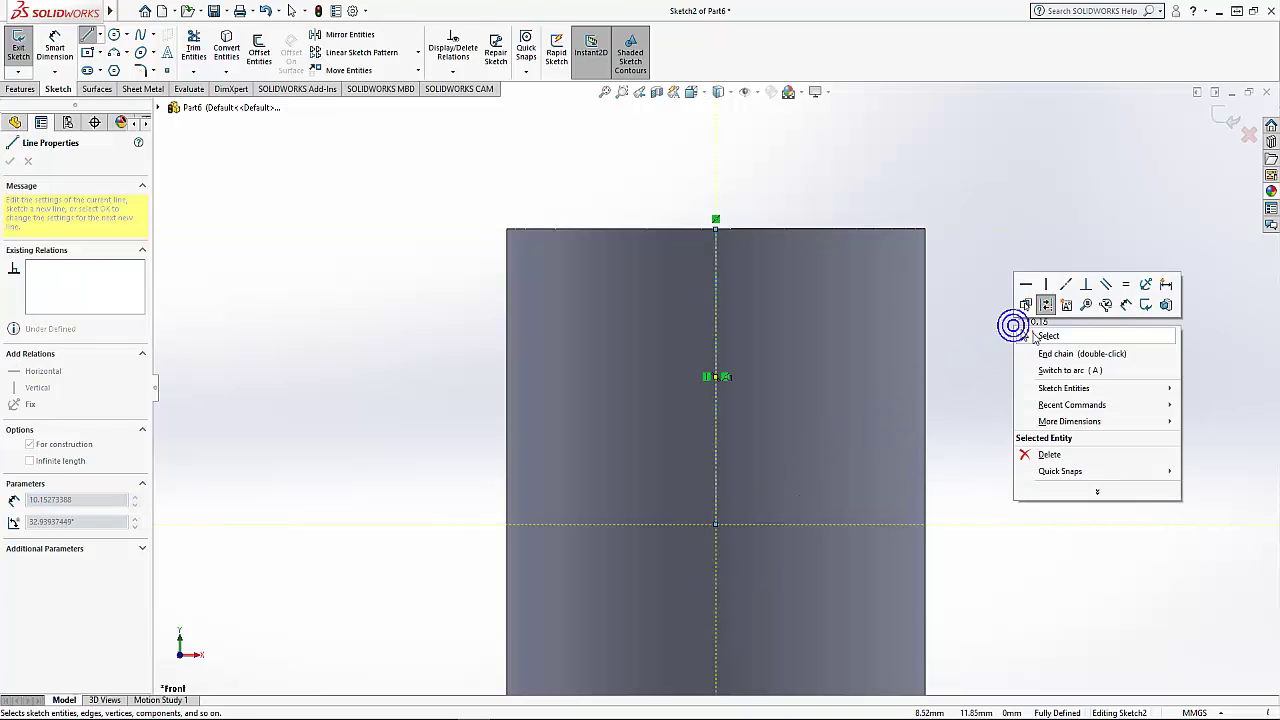
{"action": "left_click", "coordinate": [1032, 331]}
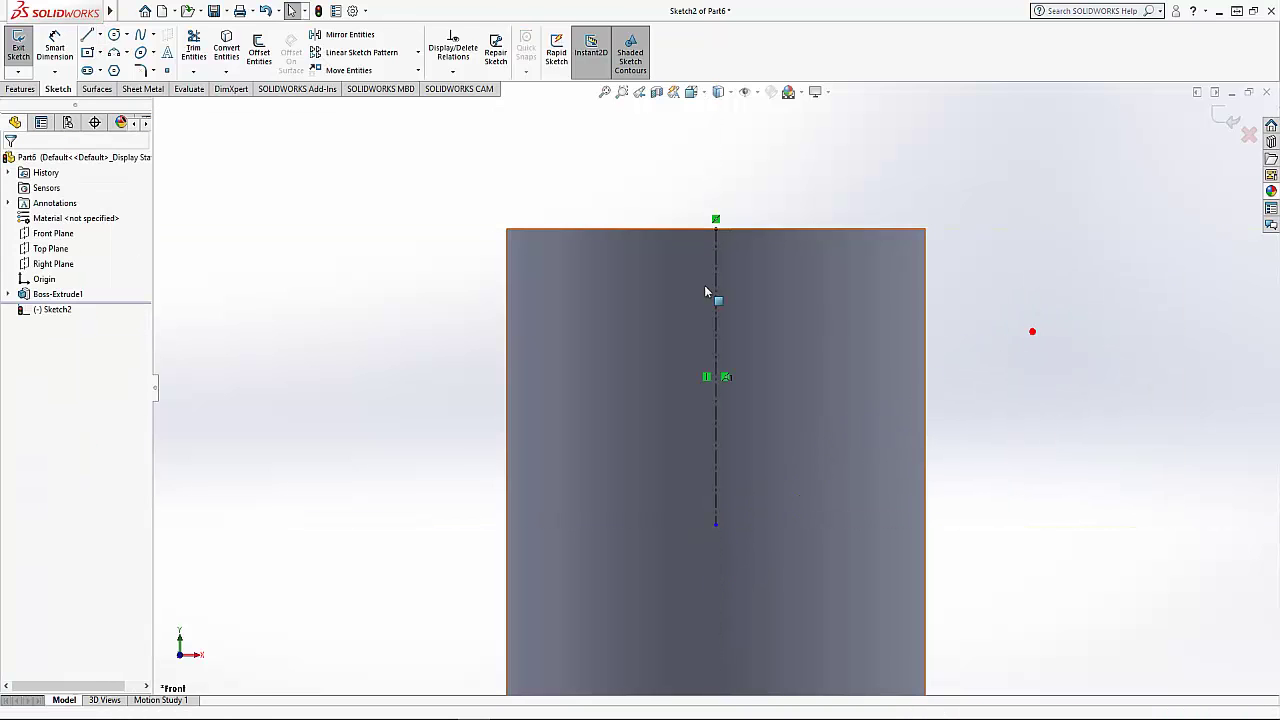
Draw a center-point rectangle centred on the cylinder's left edge
{"action": "left_click", "coordinate": [101, 53]}
{"action": "left_click", "coordinate": [138, 90]}
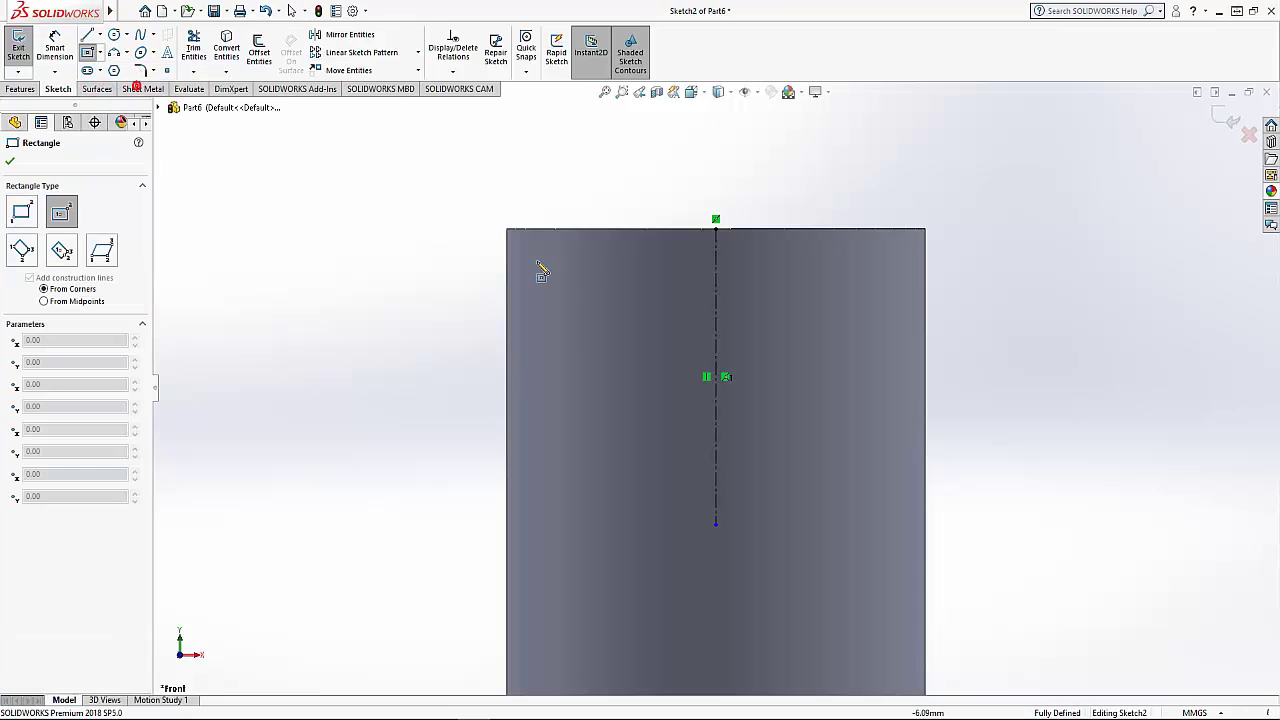
{"action": "left_click", "coordinate": [506, 358]}
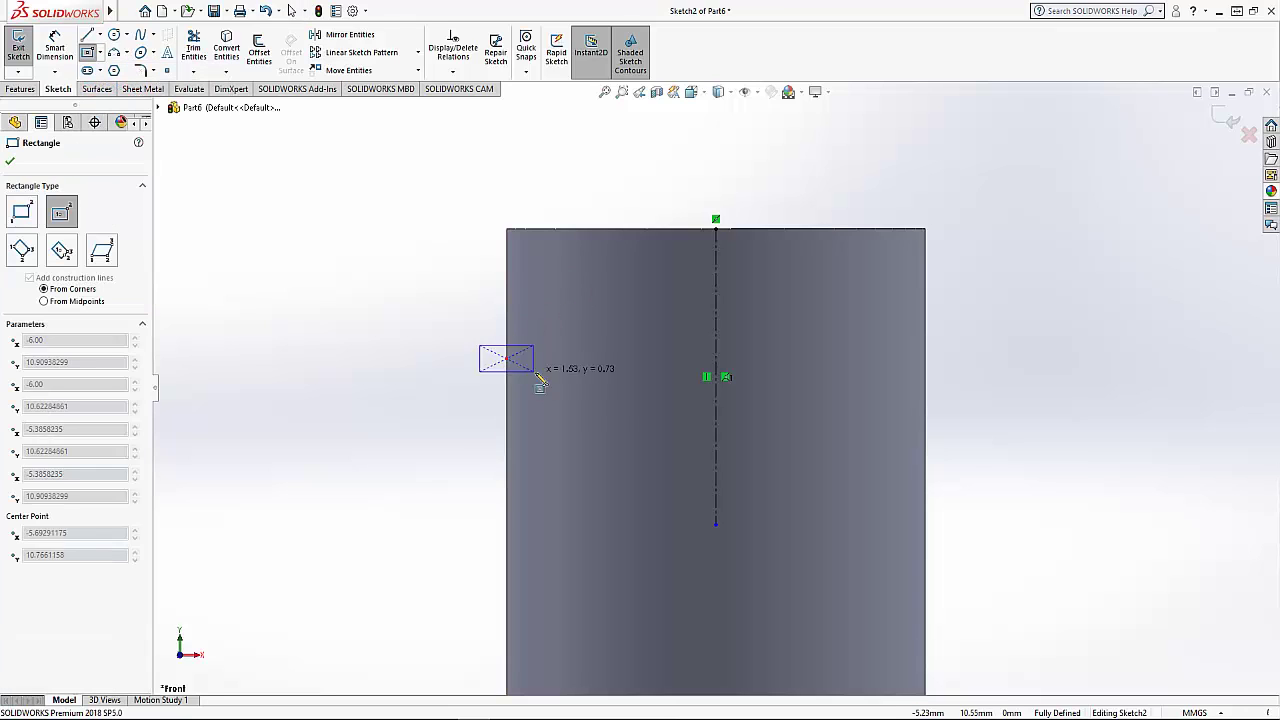
{"action": "left_click", "coordinate": [572, 412]}
{"action": "left_click", "coordinate": [10, 163]}
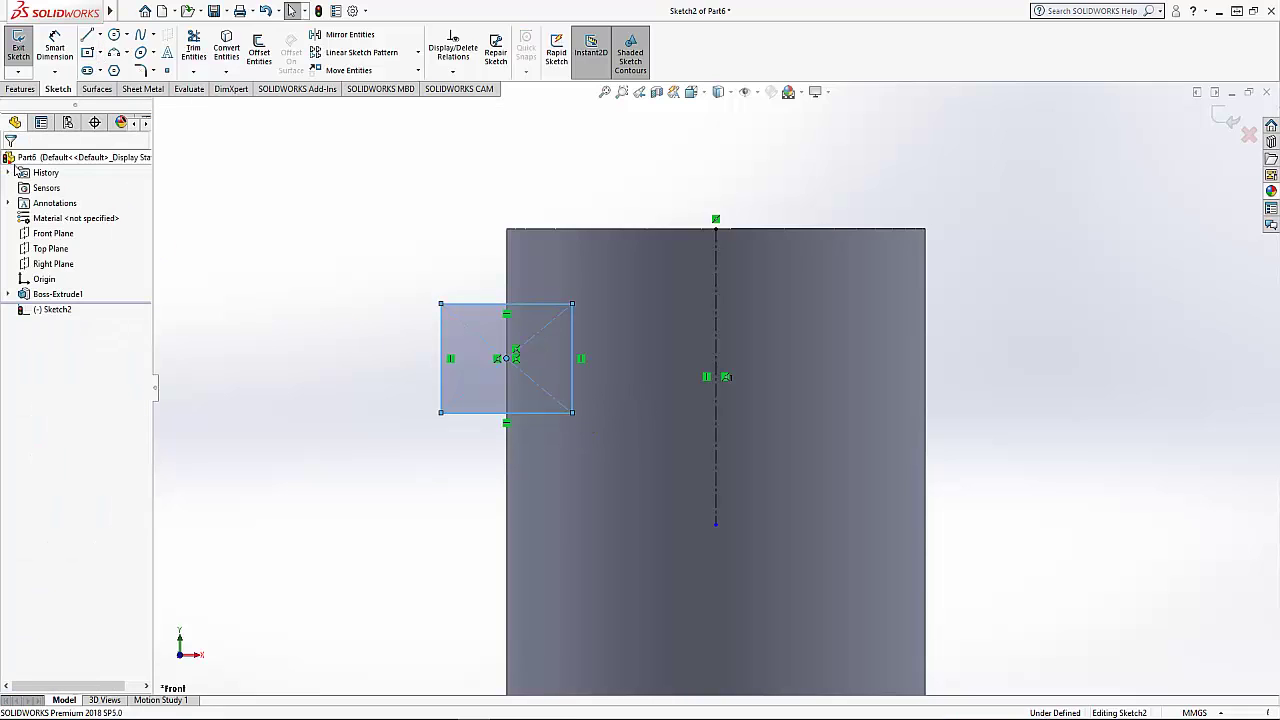
Dimension the rectangle's top edge 3 mm below the cylinder's top
{"action": "left_click", "coordinate": [55, 52]}
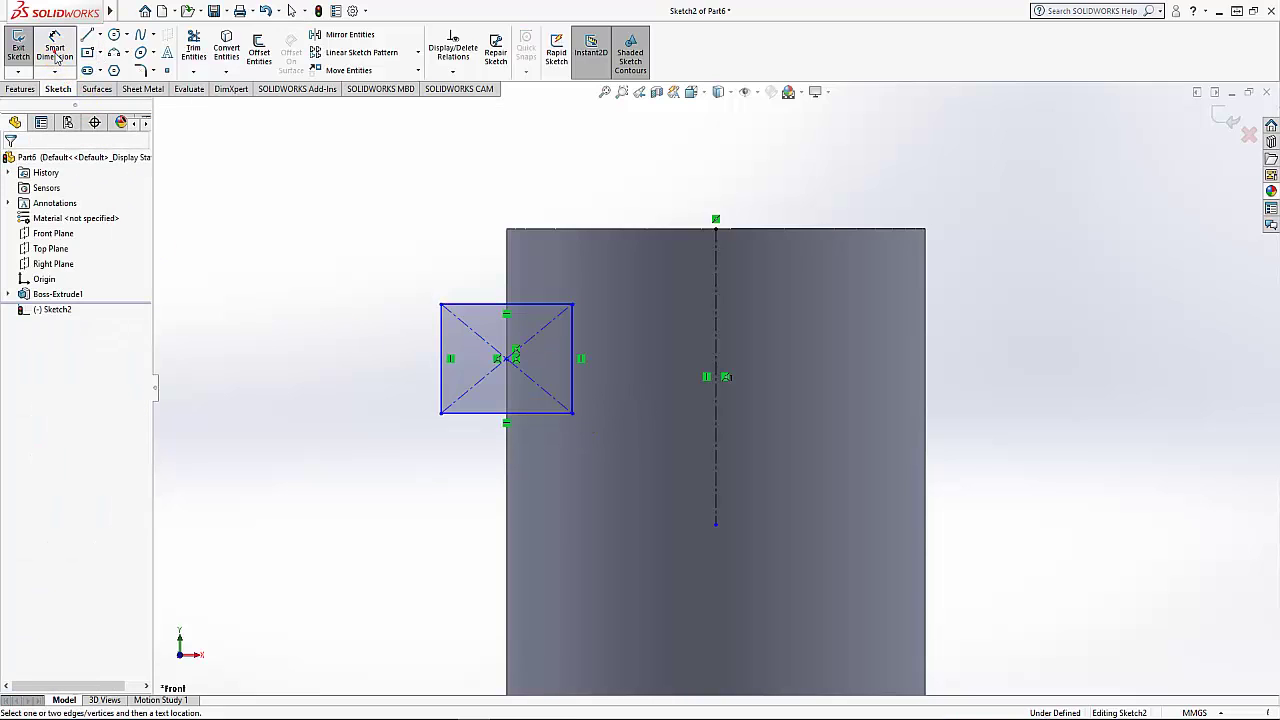
{"action": "left_click", "coordinate": [500, 306]}
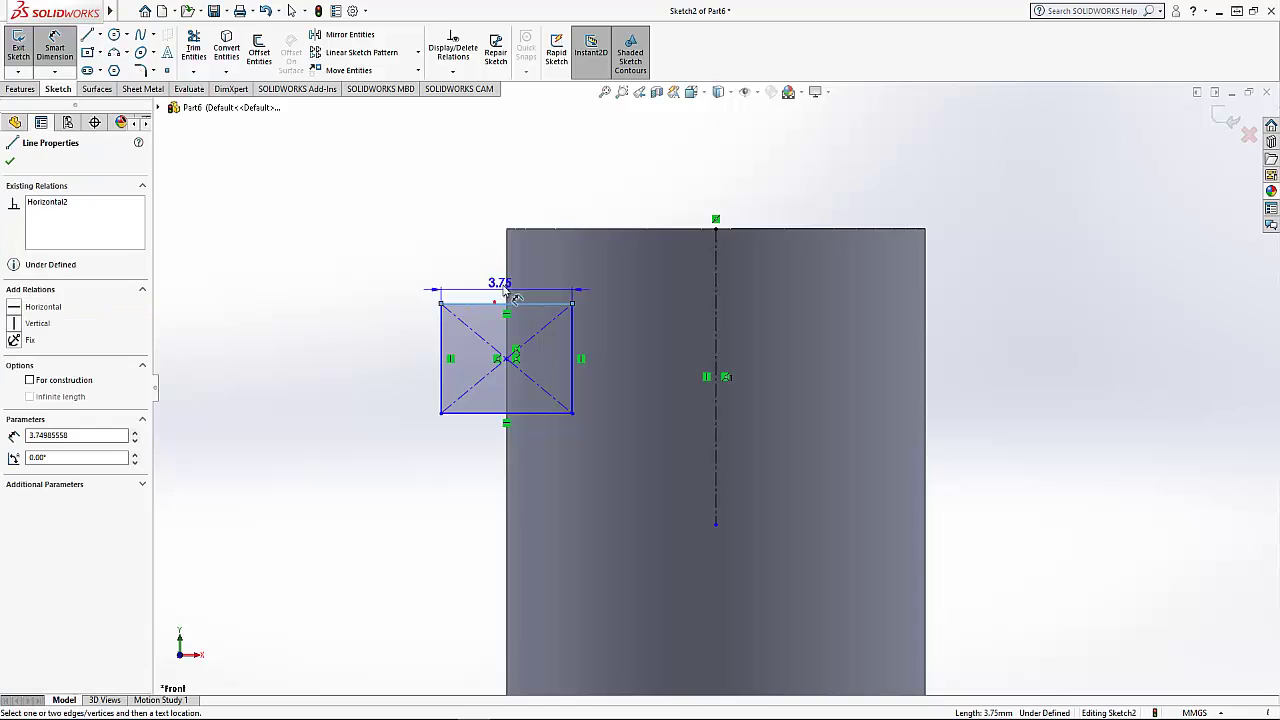
{"action": "left_click", "coordinate": [533, 229]}
{"action": "left_click", "coordinate": [402, 240]}
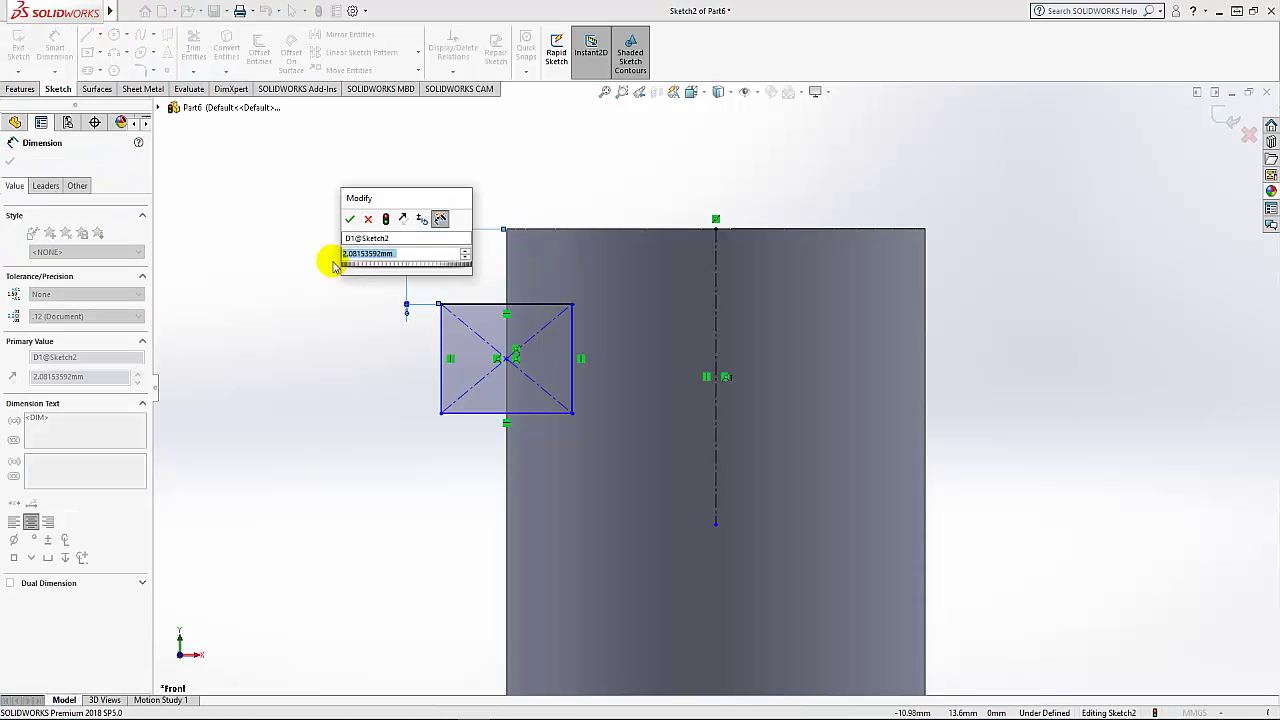
{"action": "type", "text": "3"}
{"action": "key", "text": "Return"}
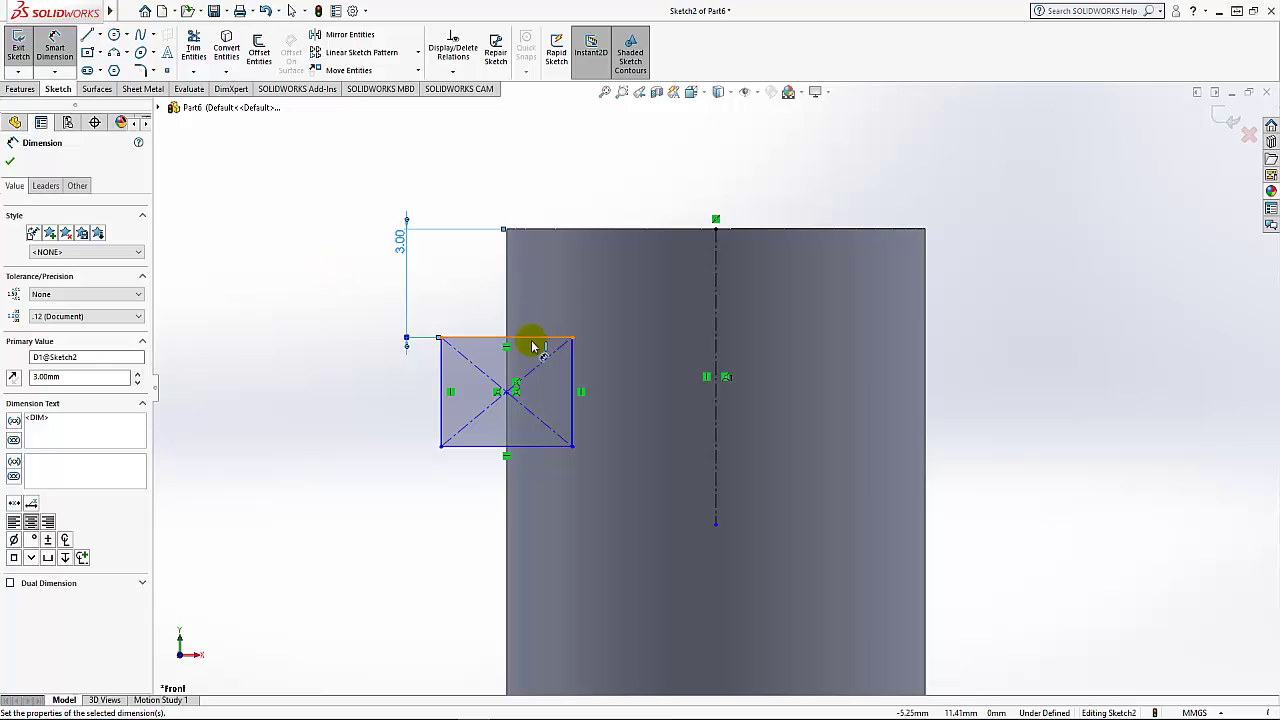
Size the rectangle to 1.5 mm high and 3 mm wide
{"action": "left_click", "coordinate": [575, 388]}
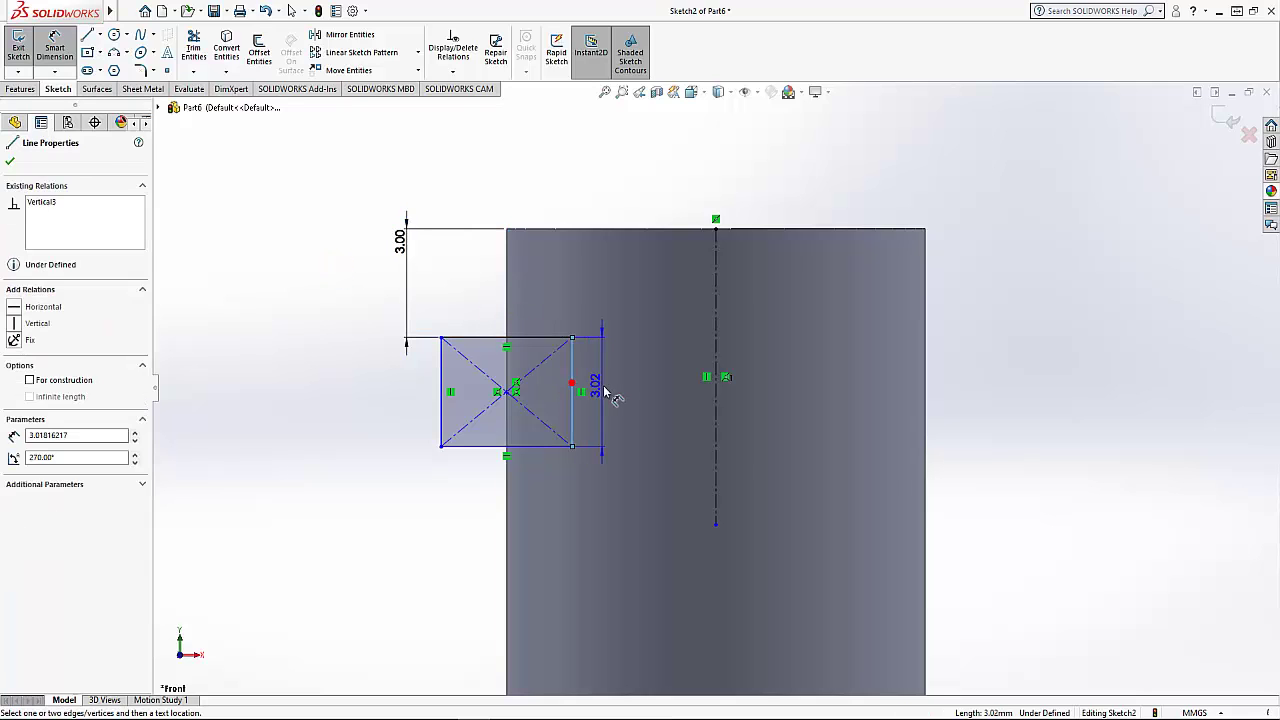
{"action": "left_click", "coordinate": [648, 436]}
{"action": "type", "text": "1.5"}
{"action": "key", "text": "Return"}
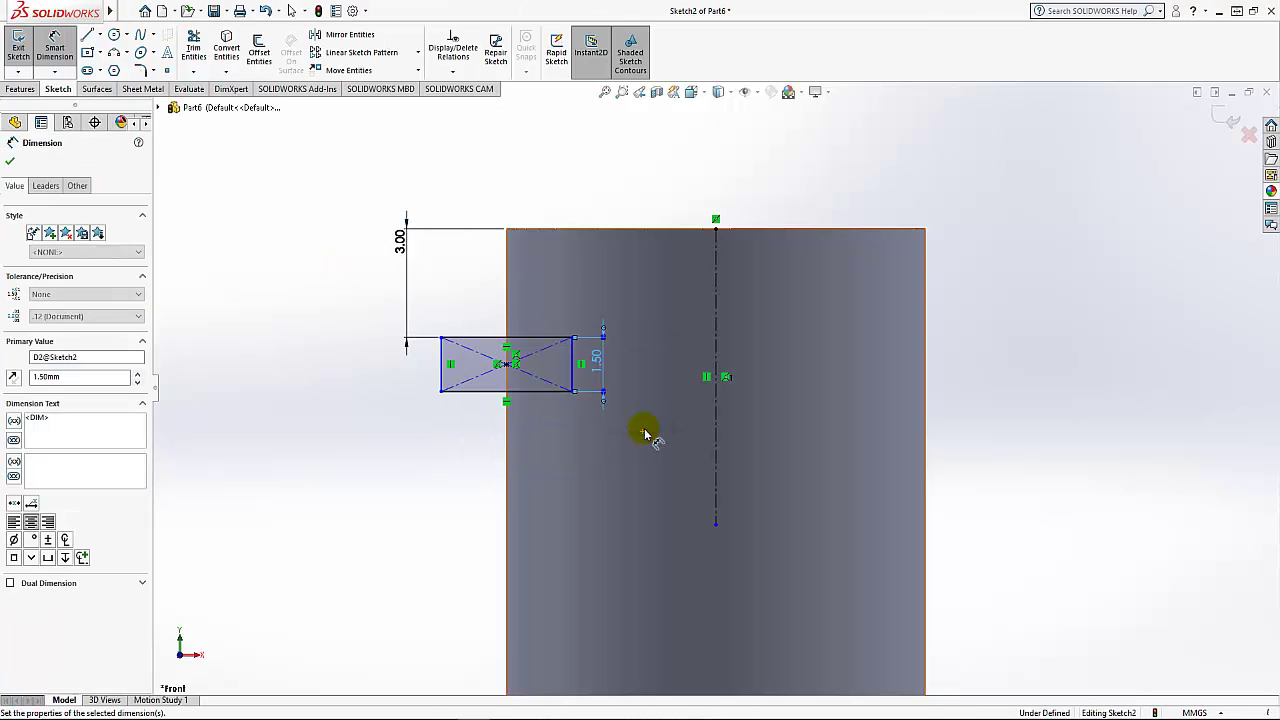
{"action": "left_click", "coordinate": [540, 398]}
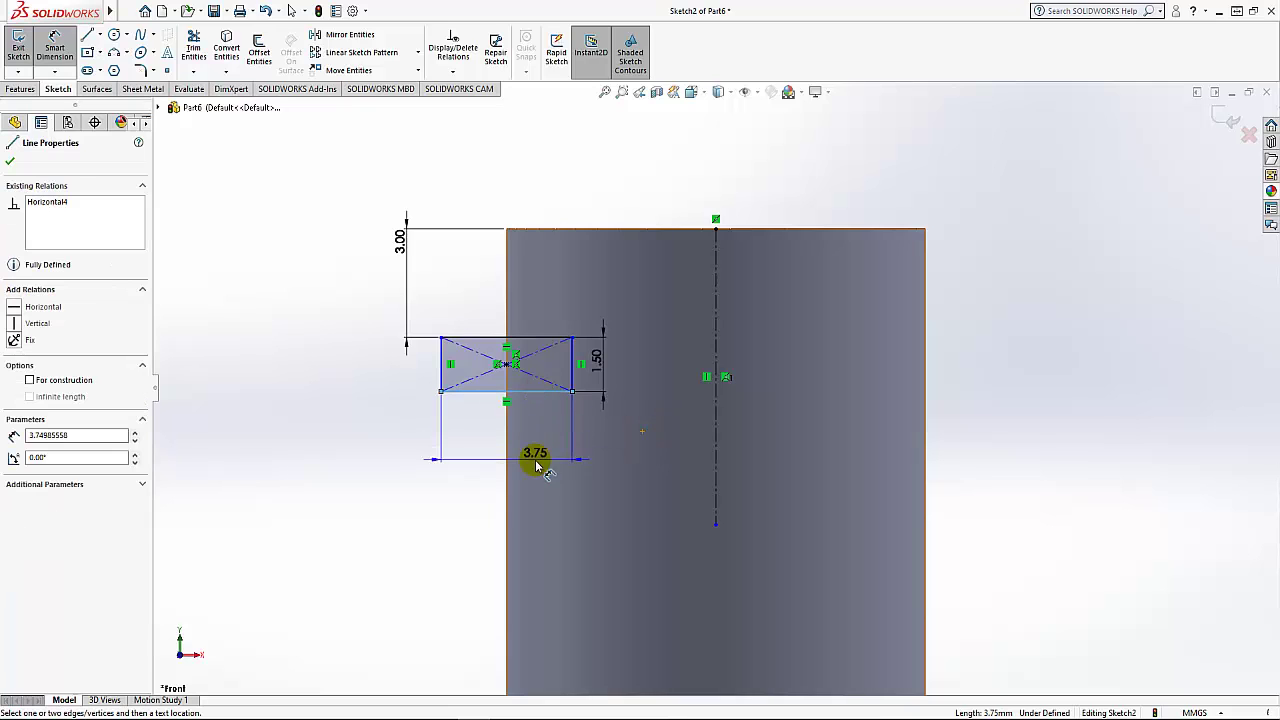
{"action": "left_click", "coordinate": [536, 472]}
{"action": "type", "text": "3"}
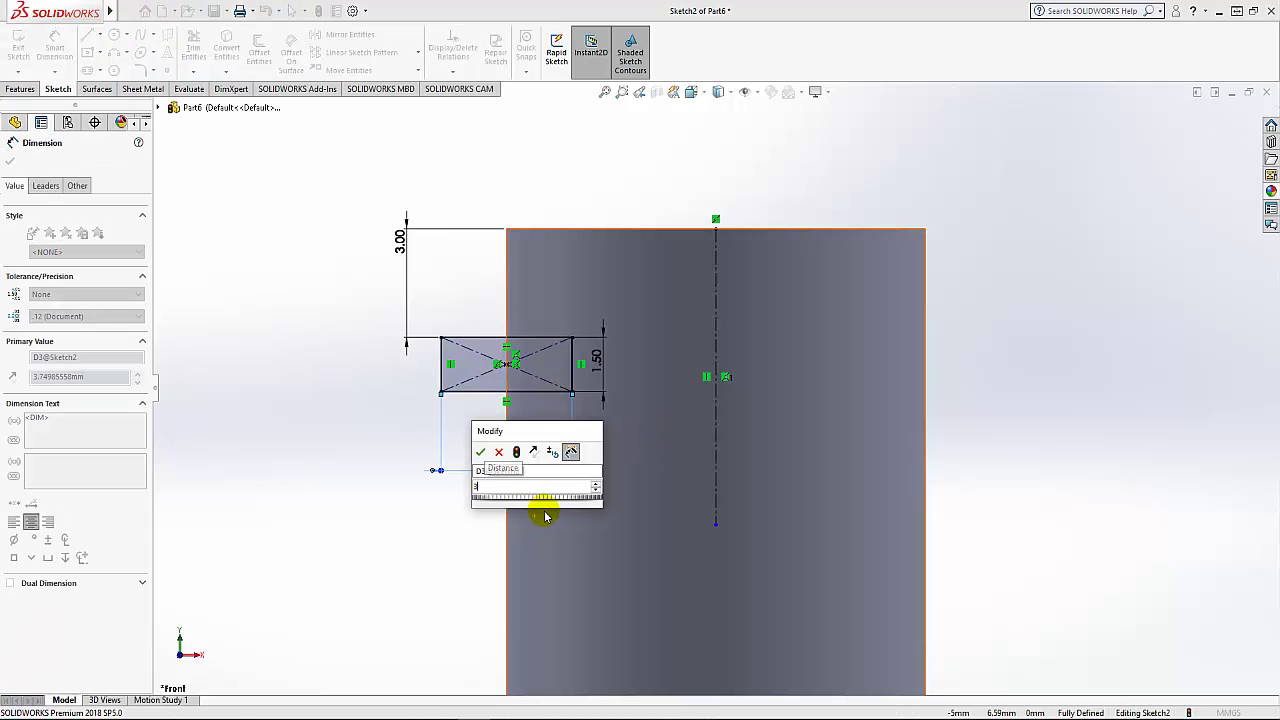
{"action": "key", "text": "Return"}
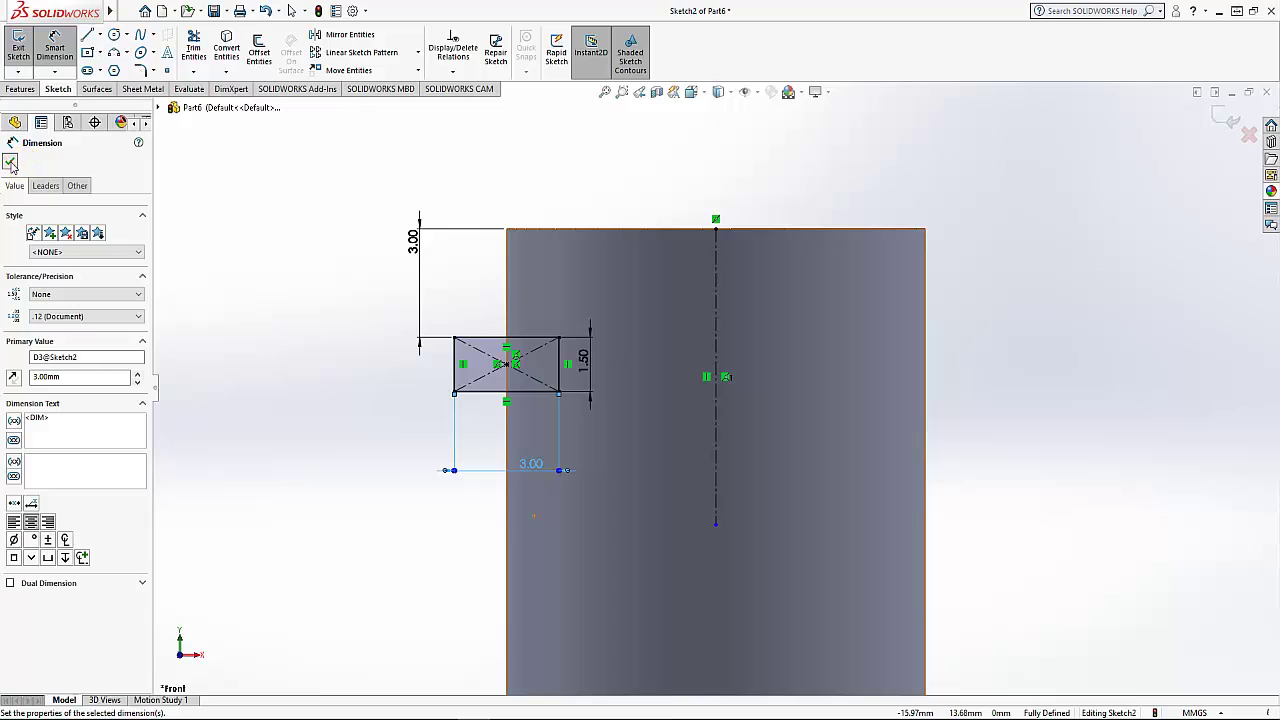
{"action": "left_click", "coordinate": [10, 162]}
{"action": "left_click", "coordinate": [24, 91]}
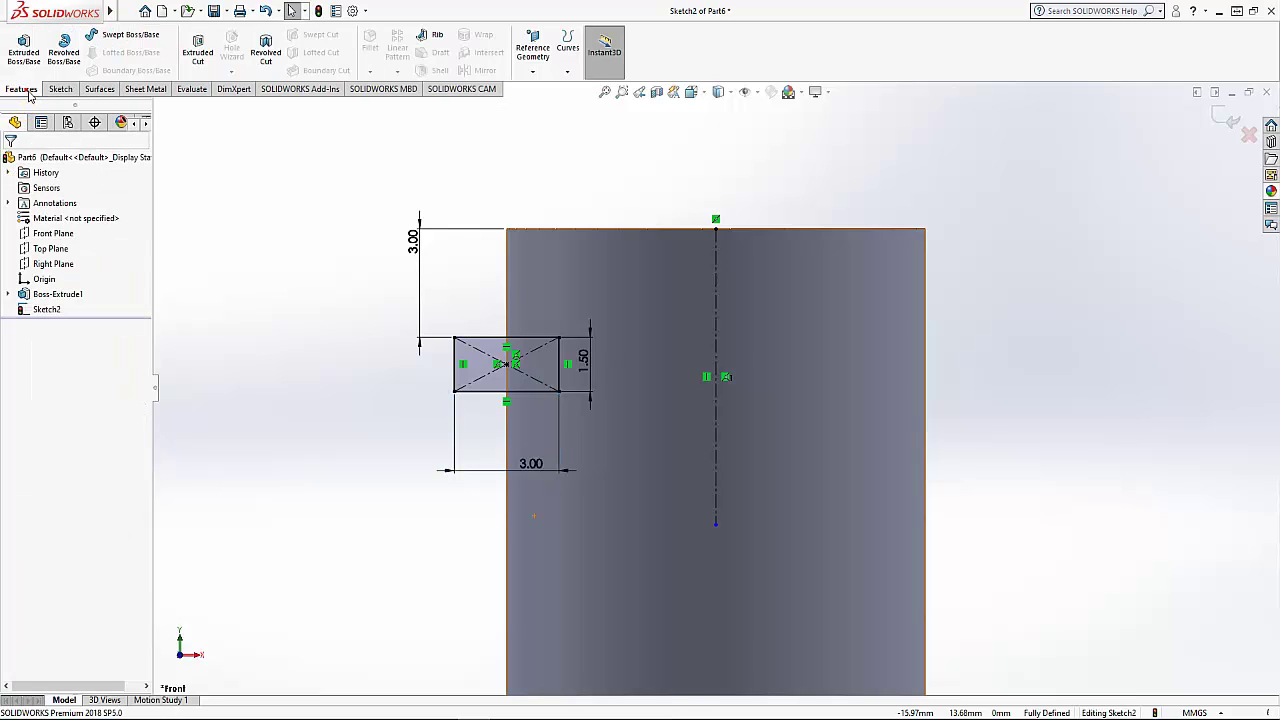
{"action": "left_click", "coordinate": [263, 45]}
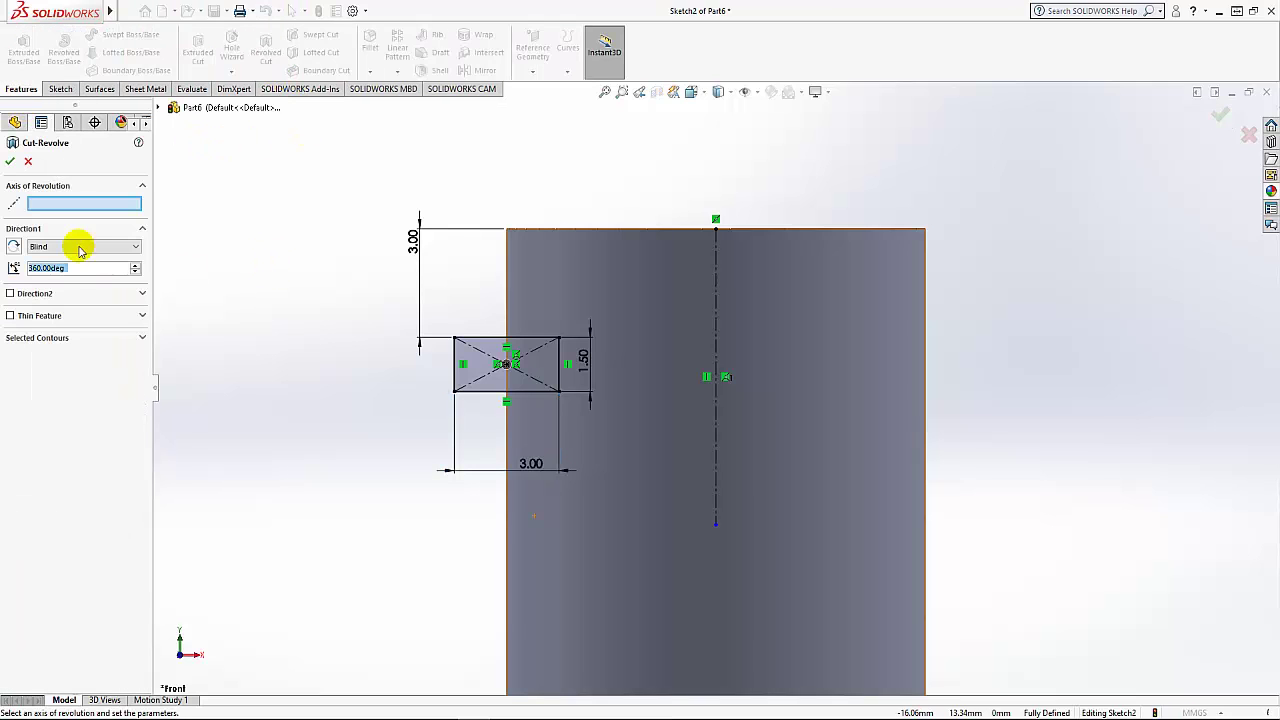
{"action": "left_click", "coordinate": [67, 209]}
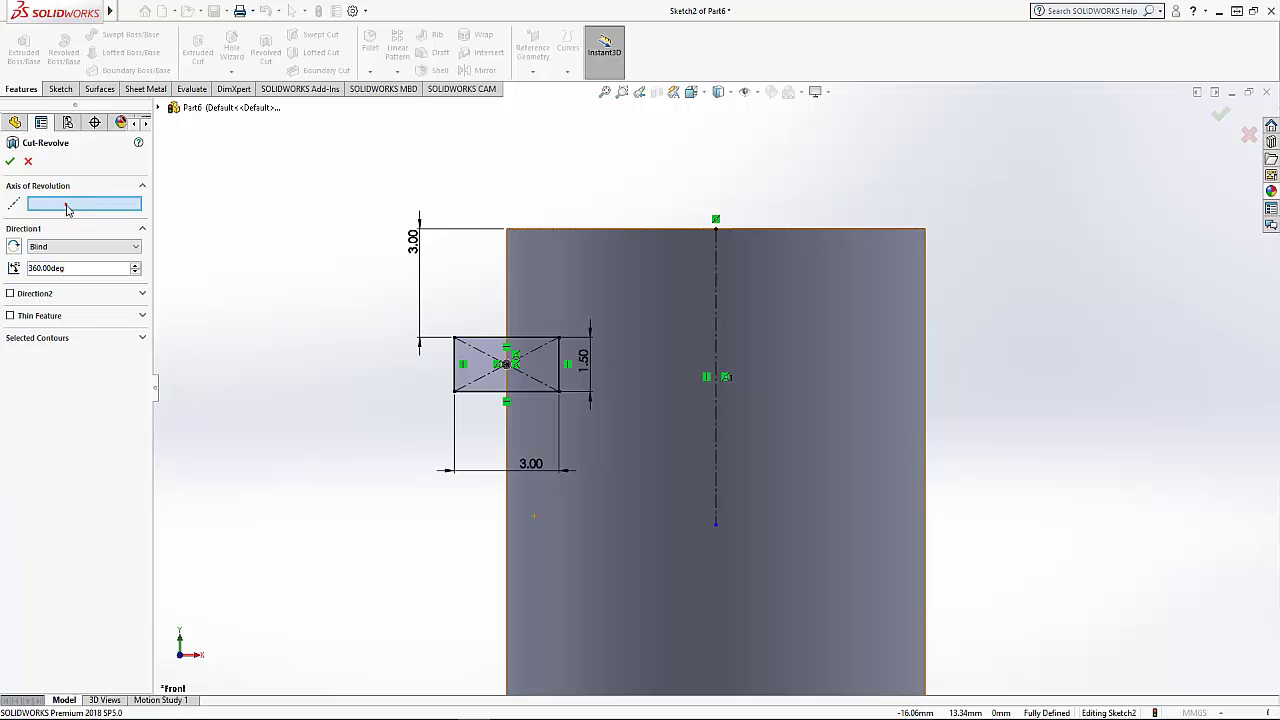
{"action": "left_click", "coordinate": [716, 340]}
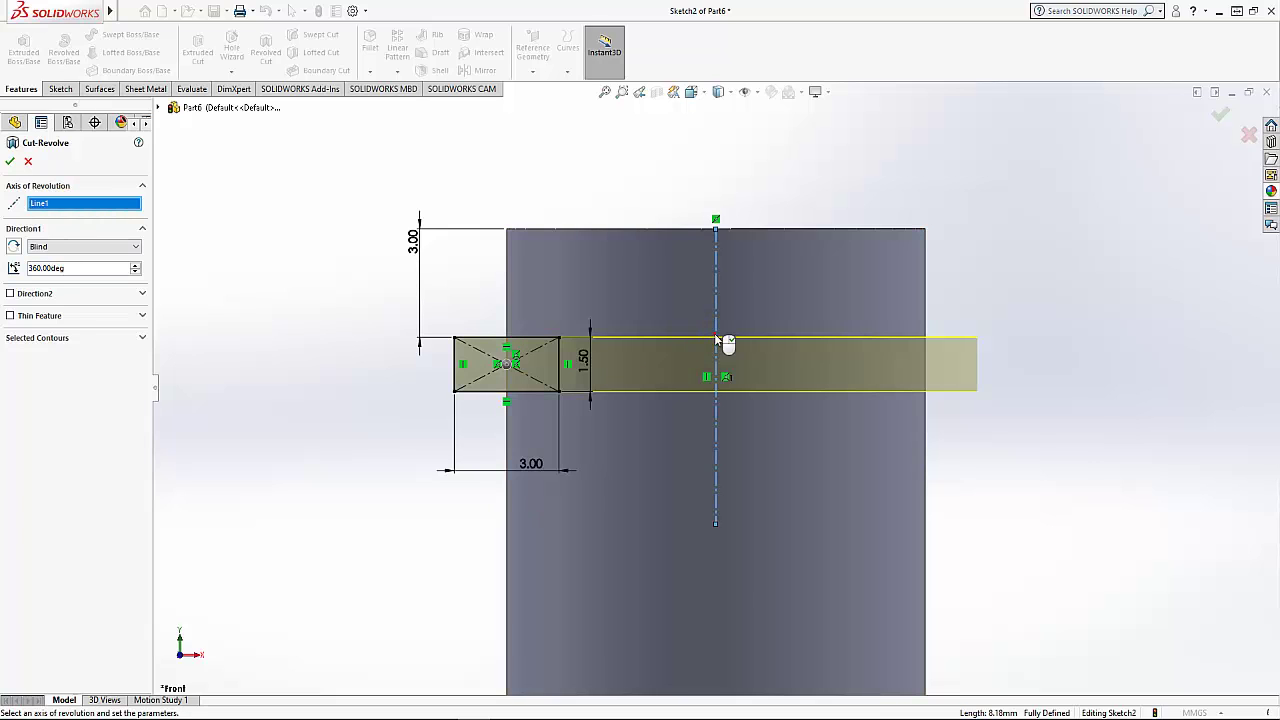
{"action": "left_click", "coordinate": [12, 162]}
{"action": "middle_click_drag", "start_coordinate": [403, 324], "coordinate": [416, 411]}
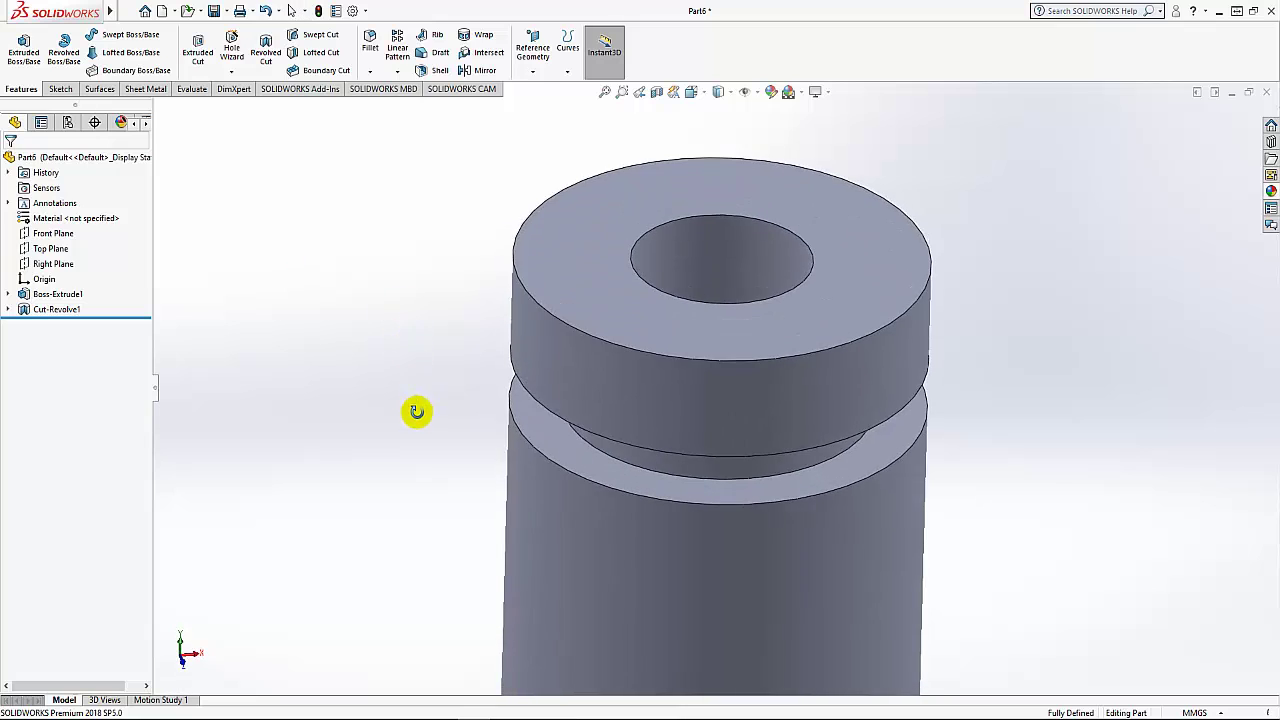
{"action": "scroll", "coordinate": [416, 411], "scroll_direction": "up", "scroll_amount": 3}
{"action": "scroll", "coordinate": [440, 428], "scroll_direction": "up", "scroll_amount": 1}
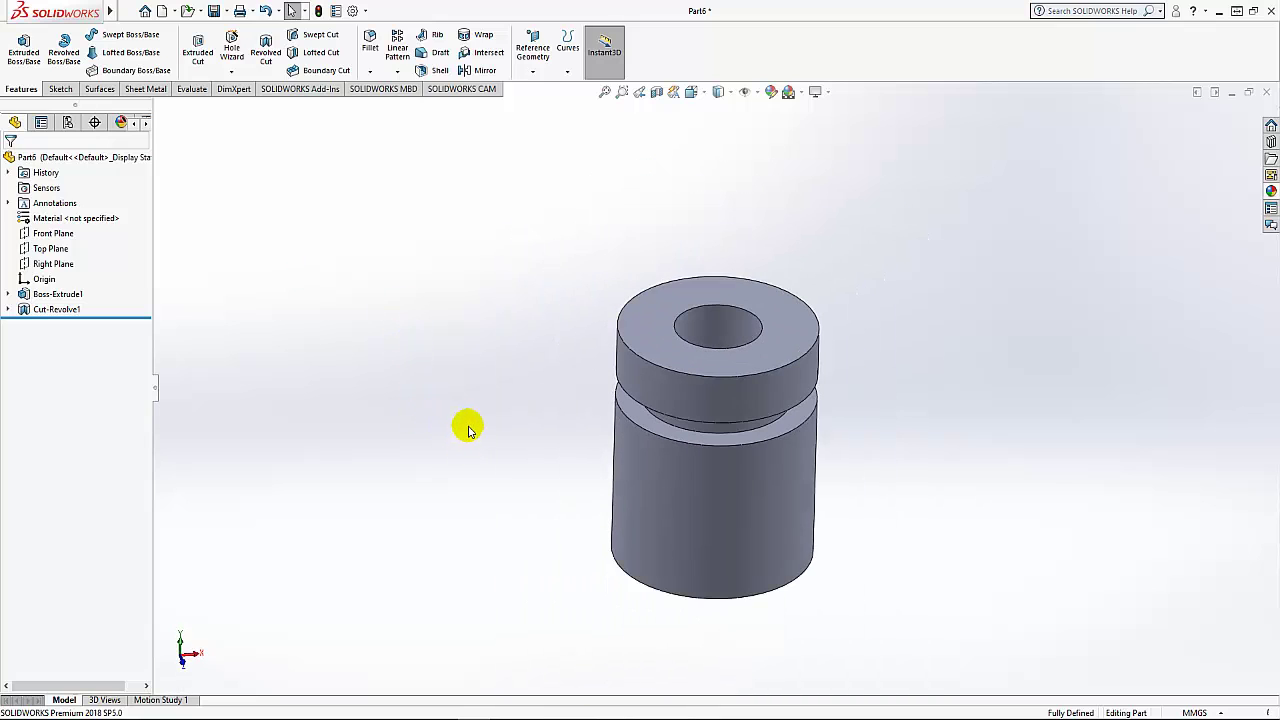
{"action": "left_click", "coordinate": [85, 160]}
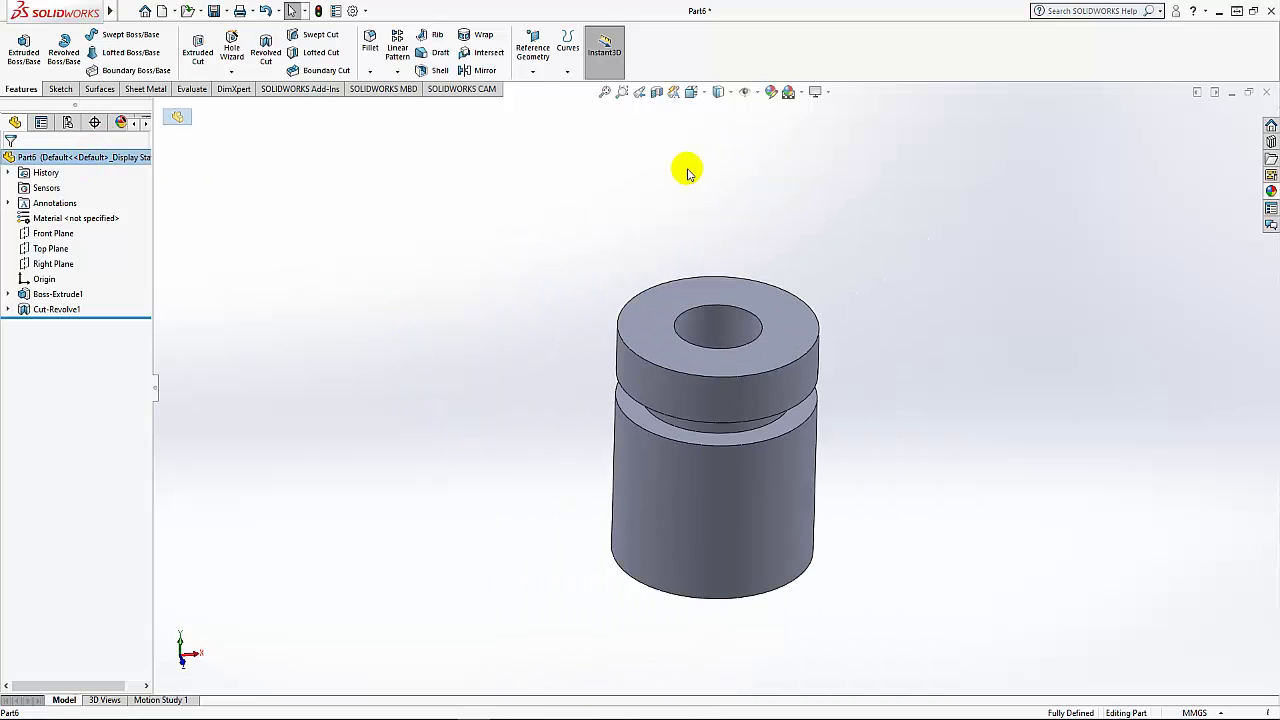
Apply the Metal > Steel brushed steel appearance to the part
{"action": "left_click", "coordinate": [772, 91]}
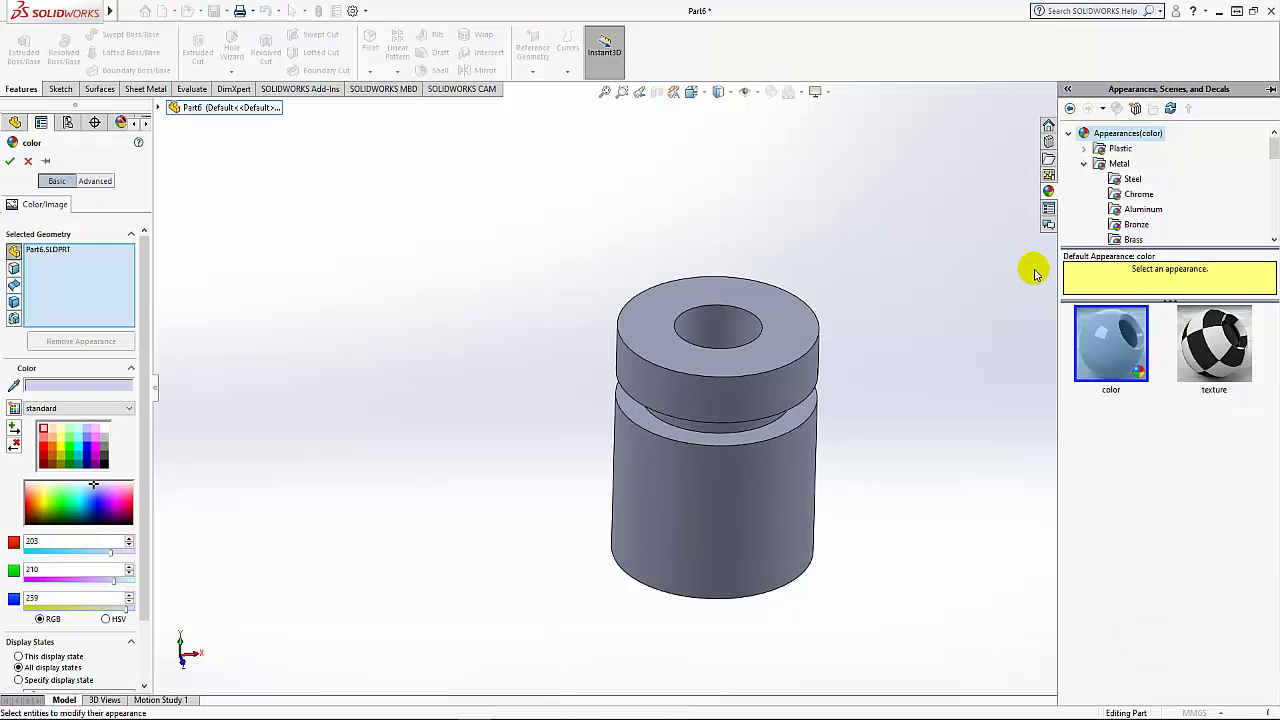
{"action": "left_click", "coordinate": [1131, 179]}
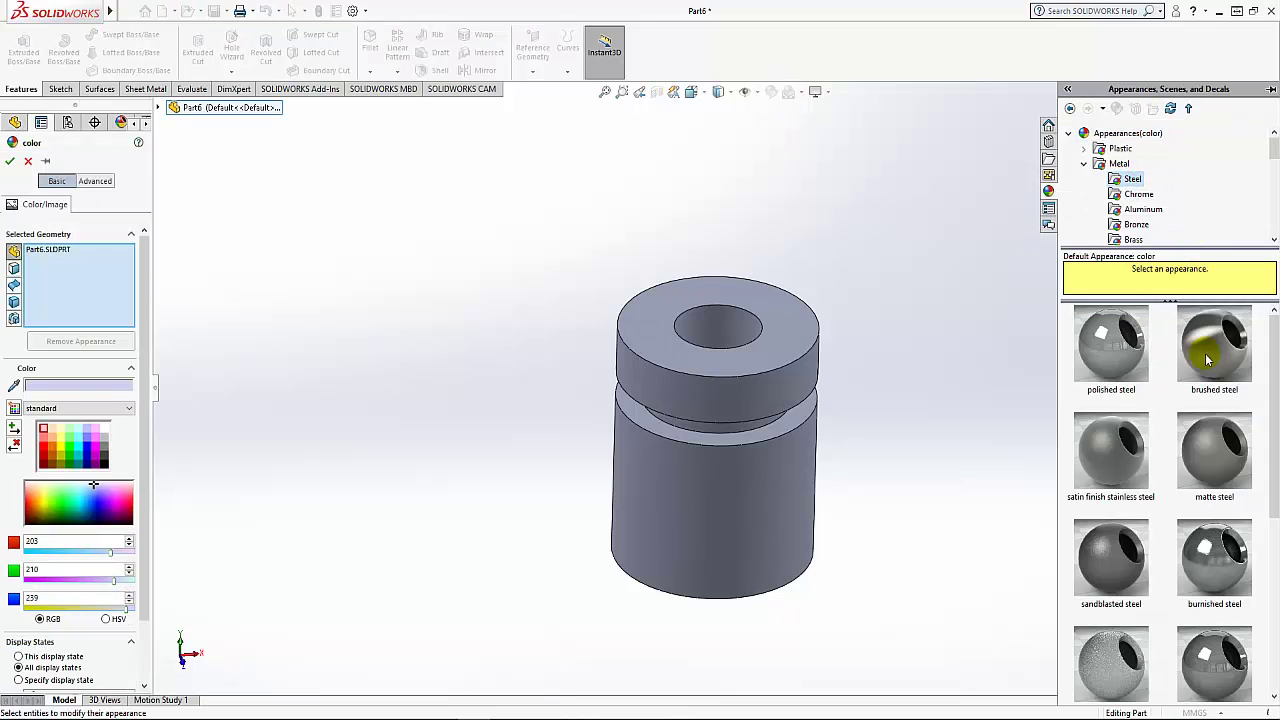
{"action": "left_click", "coordinate": [9, 163]}
Colour the Cut-Revolve1 groove dark grey (RGB 64, 64, 64)
{"action": "mouse_move", "coordinate": [517, 323]}
{"action": "middle_mouse_down"}
{"action": "mouse_move", "coordinate": [528, 408]}
{"action": "mouse_move", "coordinate": [506, 314]}
{"action": "middle_mouse_up"}
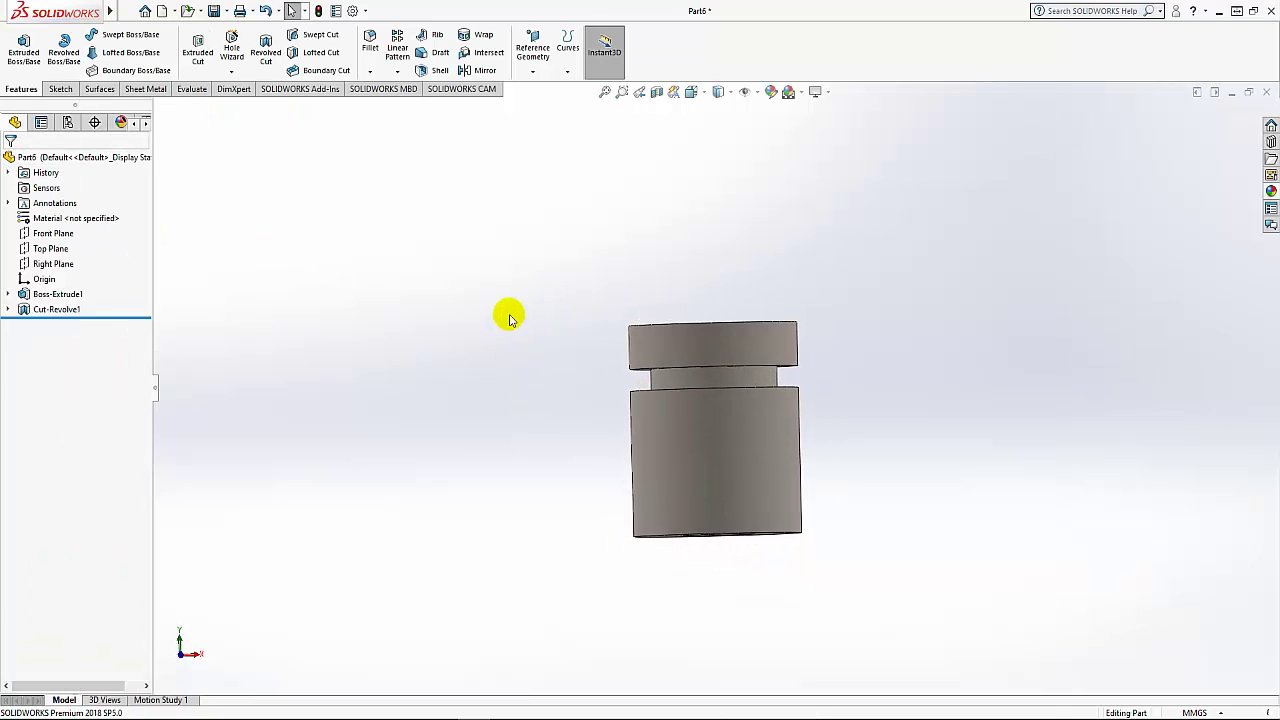
{"action": "left_click", "coordinate": [48, 311]}
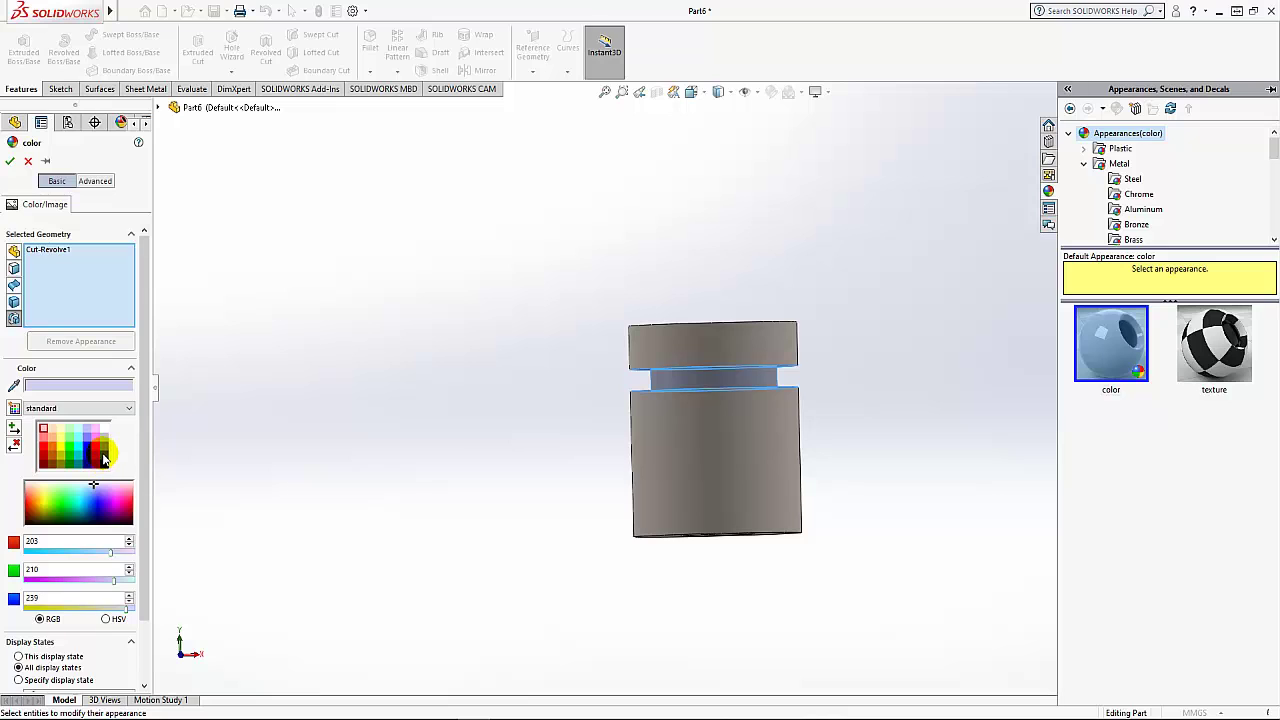
{"action": "left_click", "coordinate": [104, 458]}
{"action": "middle_click_drag", "start_coordinate": [503, 380], "coordinate": [506, 478]}
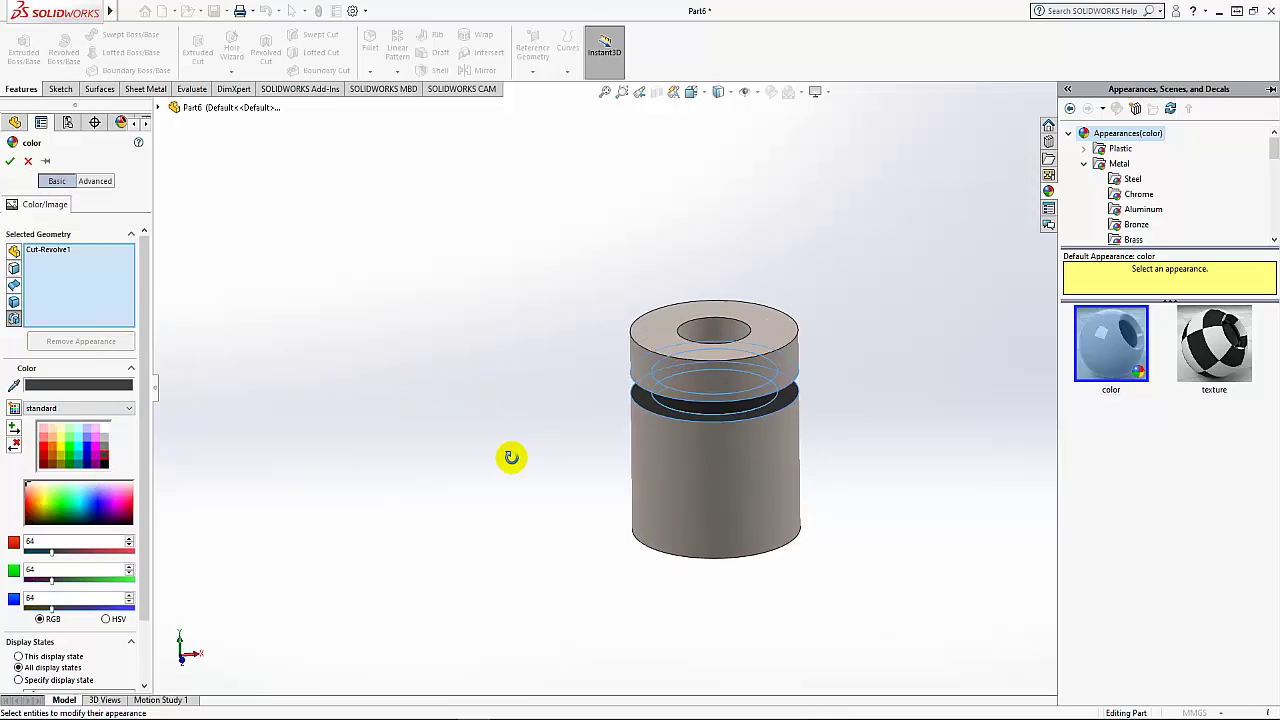
{"action": "left_click", "coordinate": [10, 163]}
{"action": "mouse_move", "coordinate": [491, 343]}
{"action": "middle_mouse_down"}
{"action": "mouse_move", "coordinate": [605, 250]}
{"action": "mouse_move", "coordinate": [651, 486]}
{"action": "mouse_move", "coordinate": [634, 586]}
{"action": "mouse_move", "coordinate": [777, 577]}
{"action": "mouse_move", "coordinate": [843, 548]}
{"action": "mouse_move", "coordinate": [680, 423]}
{"action": "mouse_move", "coordinate": [577, 260]}
{"action": "middle_mouse_up"}
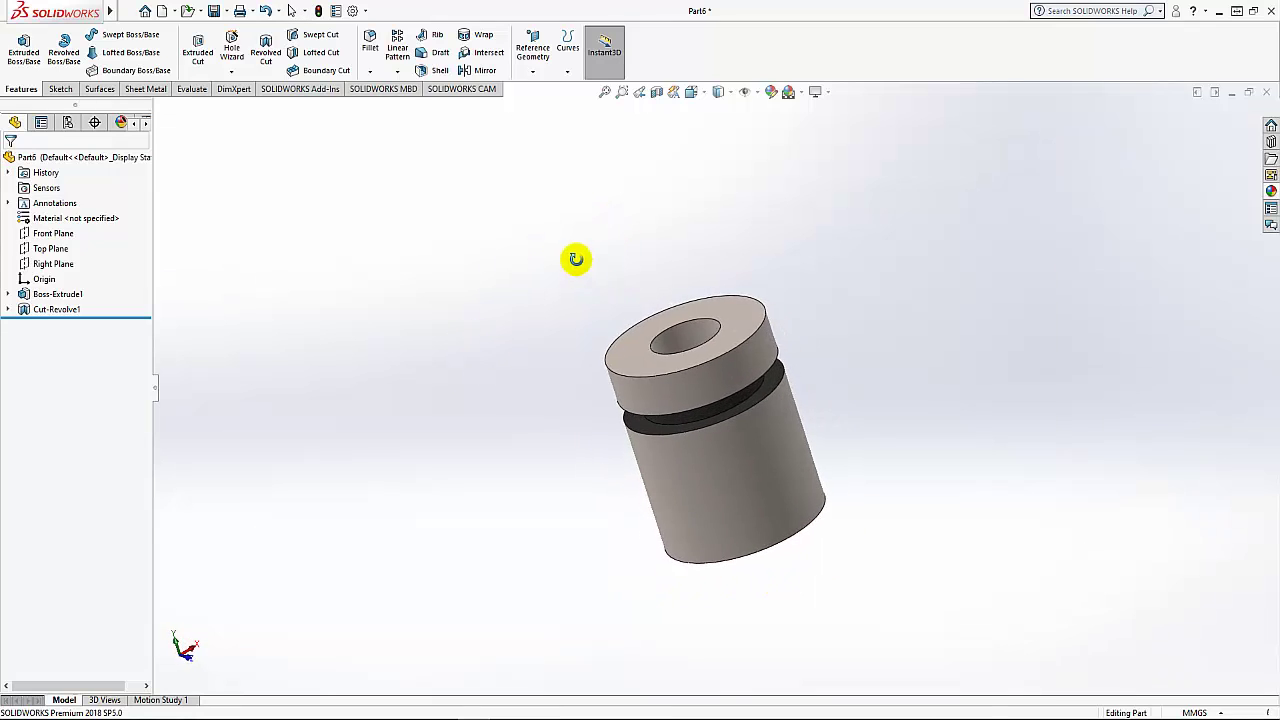
{"action": "left_click", "coordinate": [691, 93]}
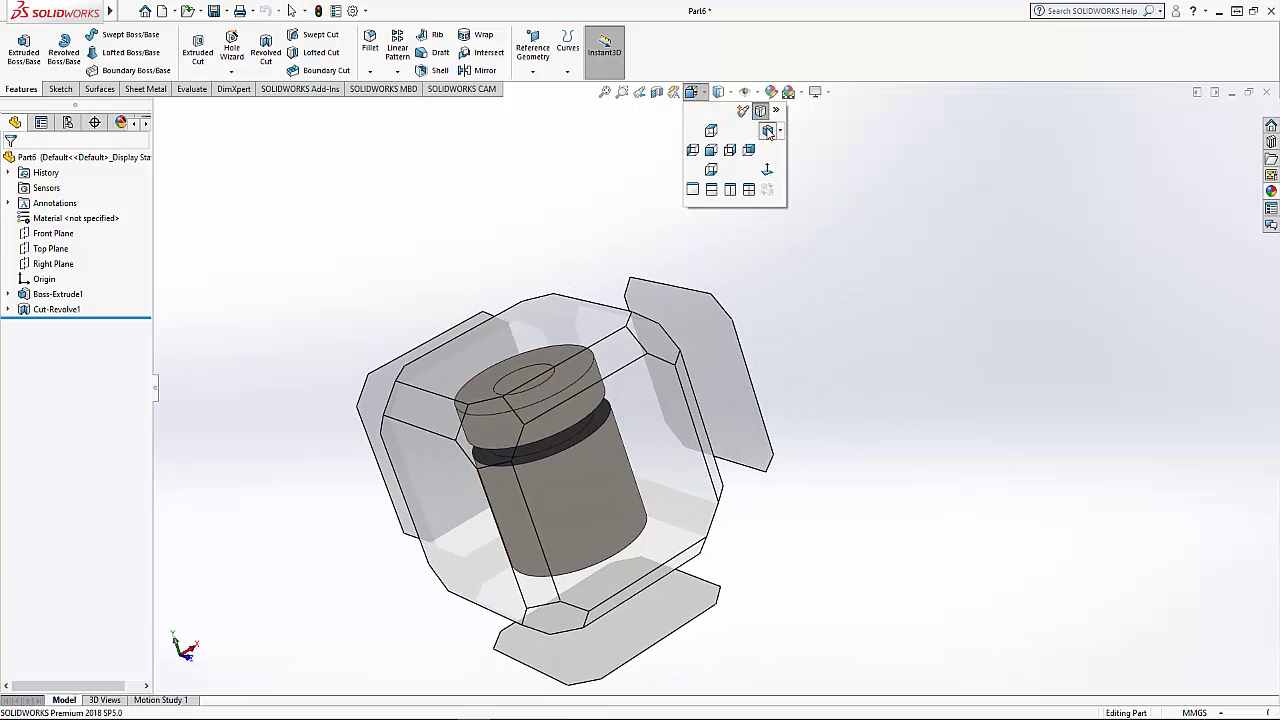
Set the isometric view, then orbit the Scroll Body part to a tilted view
{"action": "left_click", "coordinate": [768, 131]}
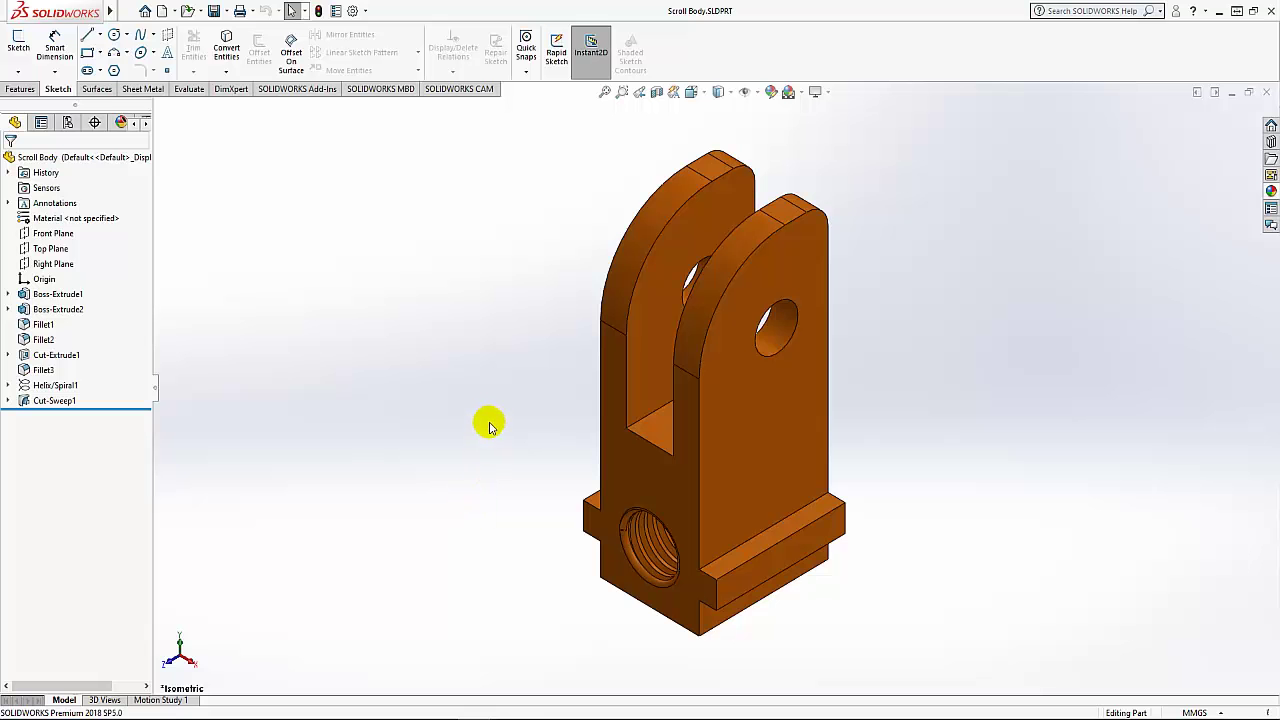
{"action": "mouse_move", "coordinate": [490, 427]}
{"action": "middle_mouse_down"}
{"action": "mouse_move", "coordinate": [389, 434]}
{"action": "mouse_move", "coordinate": [487, 580]}
{"action": "mouse_move", "coordinate": [520, 431]}
{"action": "mouse_move", "coordinate": [580, 400]}
{"action": "mouse_move", "coordinate": [770, 540]}
{"action": "mouse_move", "coordinate": [854, 580]}
{"action": "mouse_move", "coordinate": [826, 490]}
{"action": "mouse_move", "coordinate": [762, 540]}
{"action": "middle_mouse_up"}
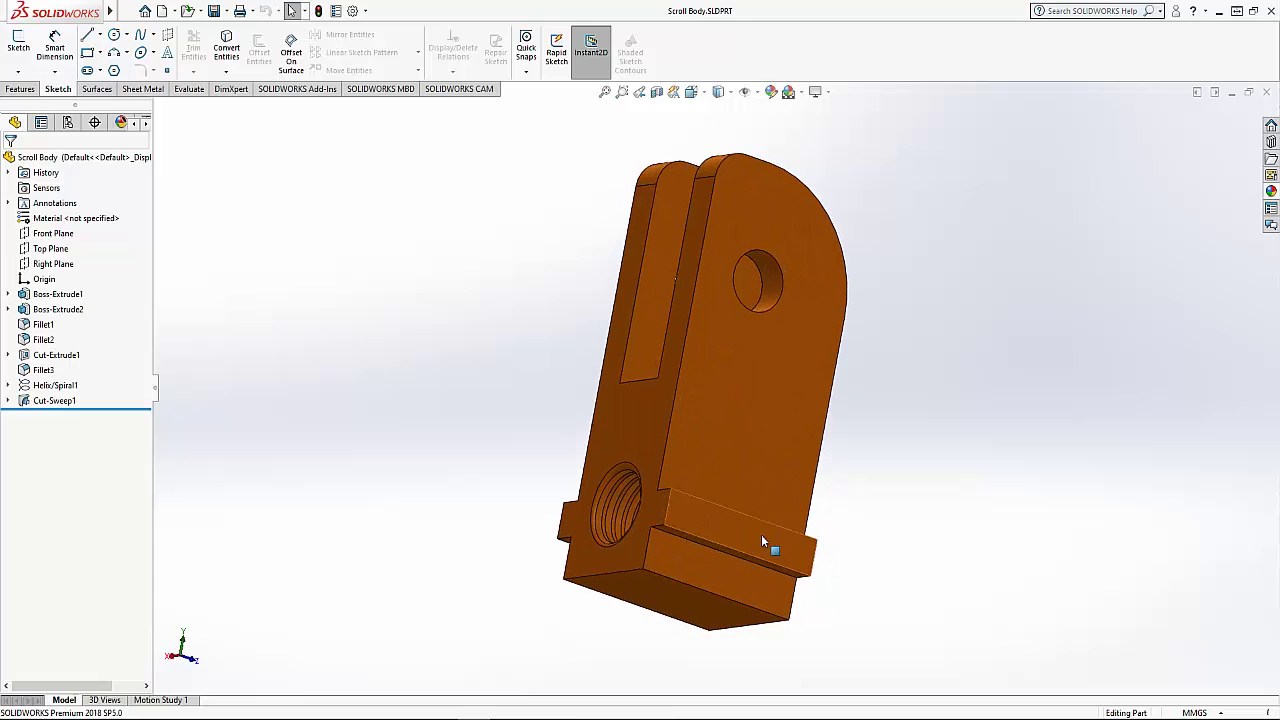
Close Scroll Body, create a new part and start a sketch on the Right Plane
{"action": "left_click", "coordinate": [1268, 92]}
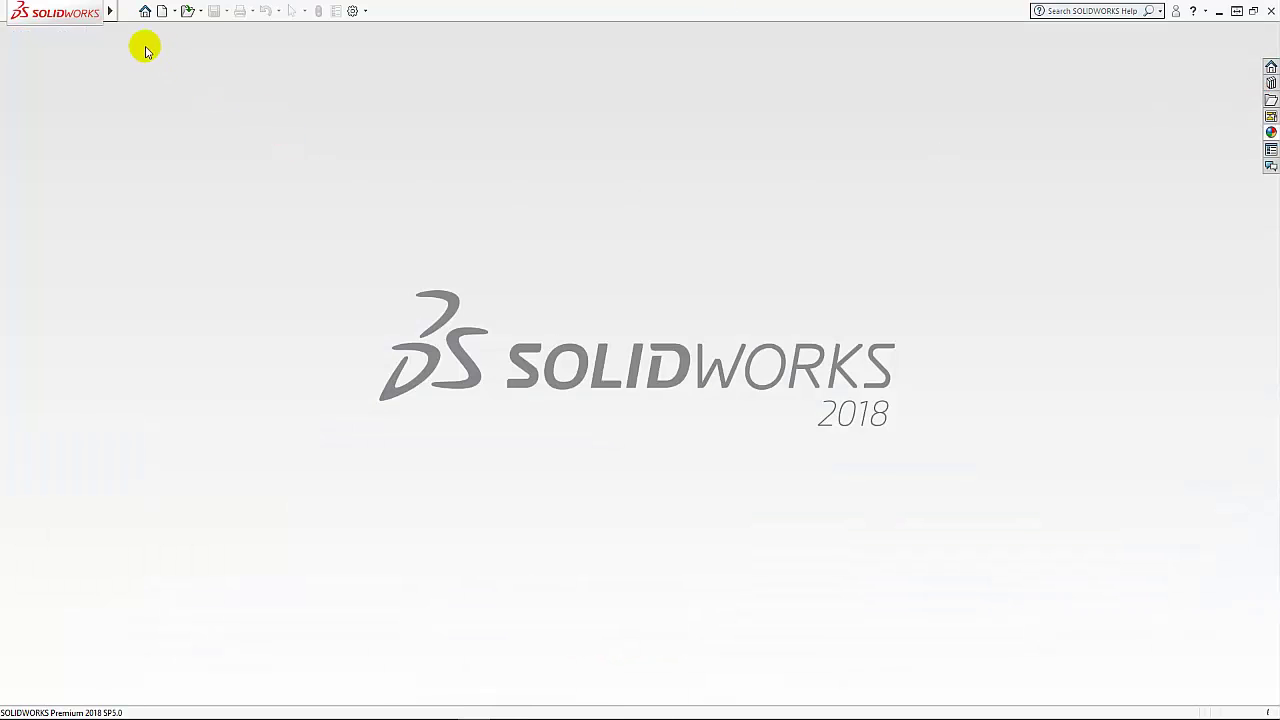
{"action": "left_click", "coordinate": [163, 11]}
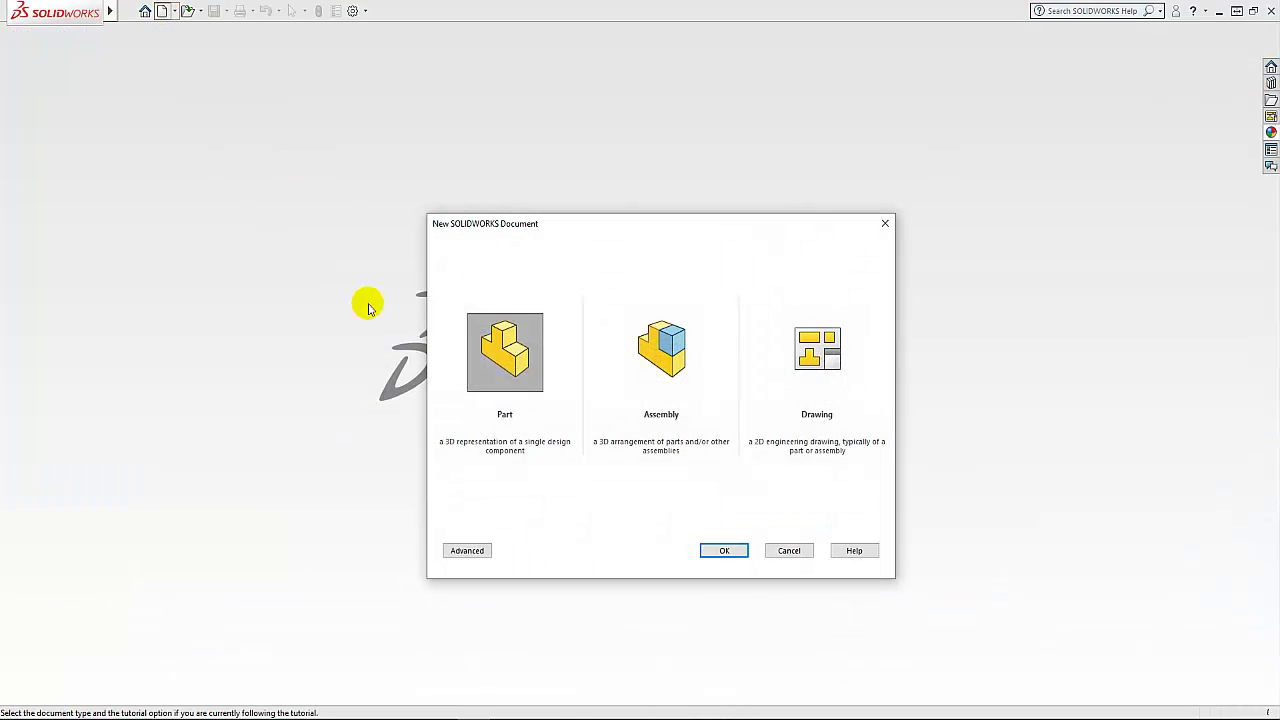
{"action": "left_click", "coordinate": [724, 551]}
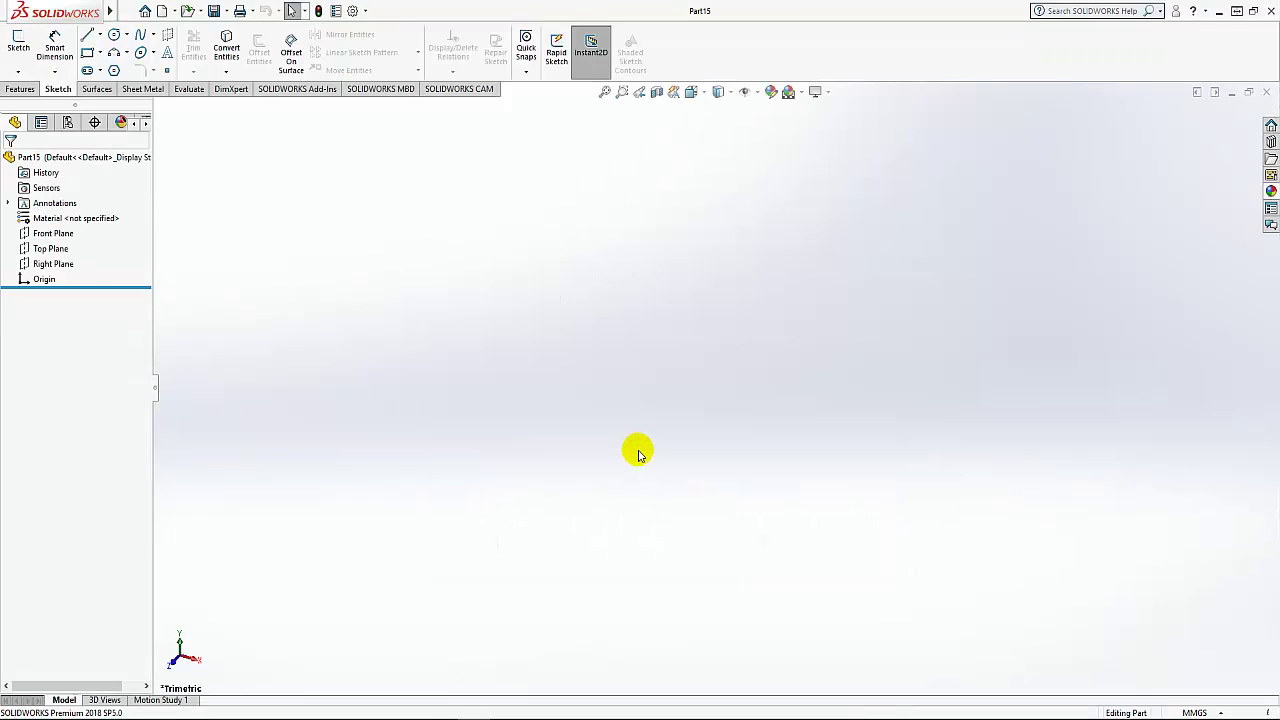
{"action": "left_click", "coordinate": [53, 263]}
{"action": "left_click", "coordinate": [64, 244]}
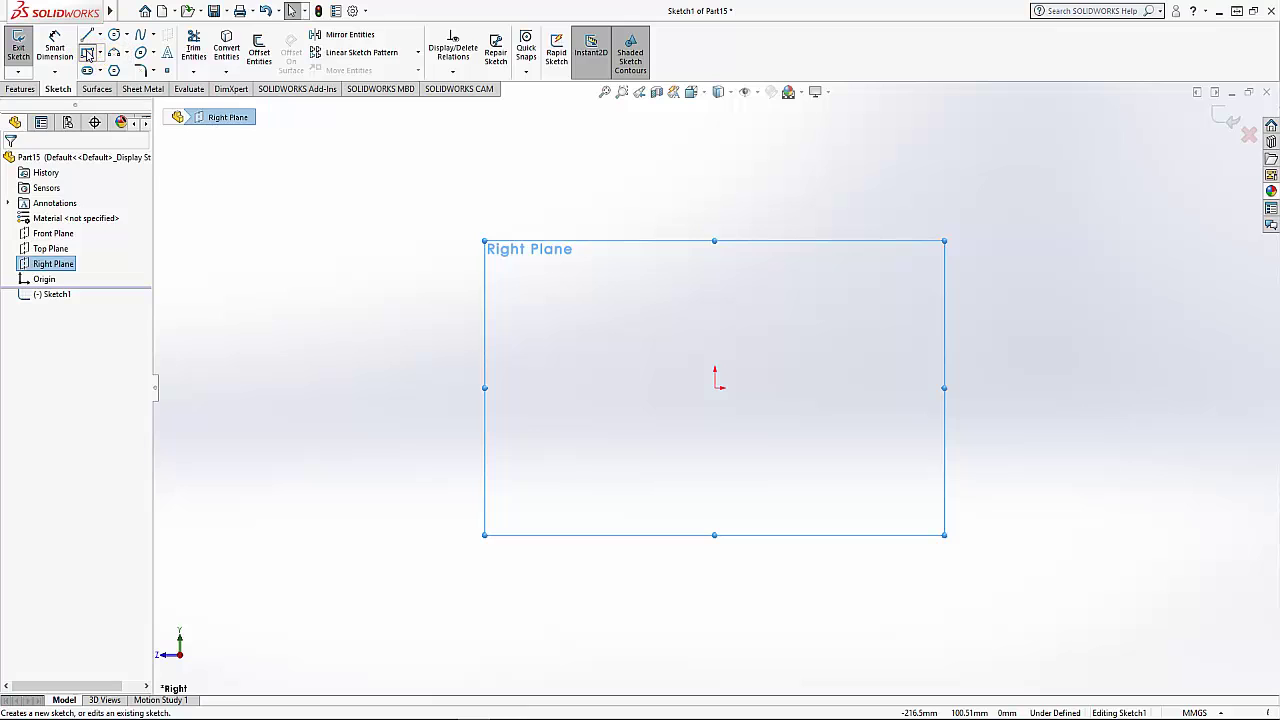
Draw a corner rectangle on the Right Plane
{"action": "left_click", "coordinate": [88, 55]}
{"action": "left_click", "coordinate": [680, 302]}
{"action": "left_click", "coordinate": [786, 499]}
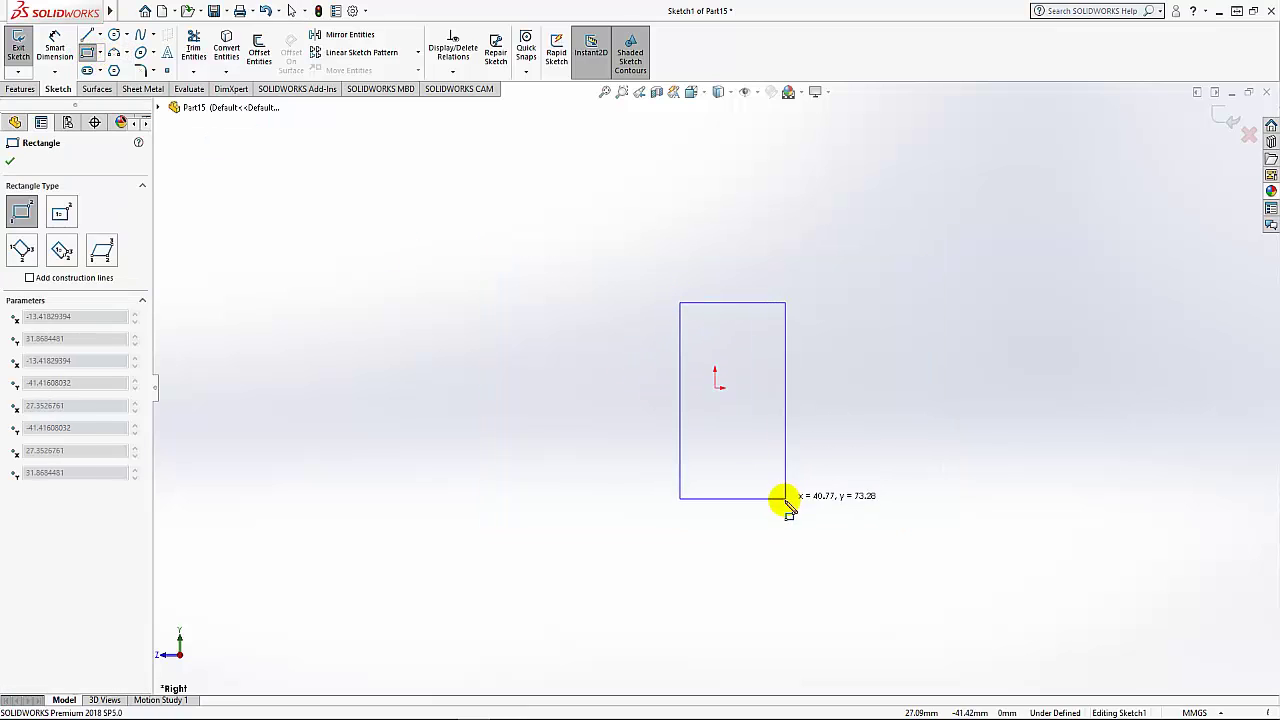
{"action": "left_click", "coordinate": [779, 517]}
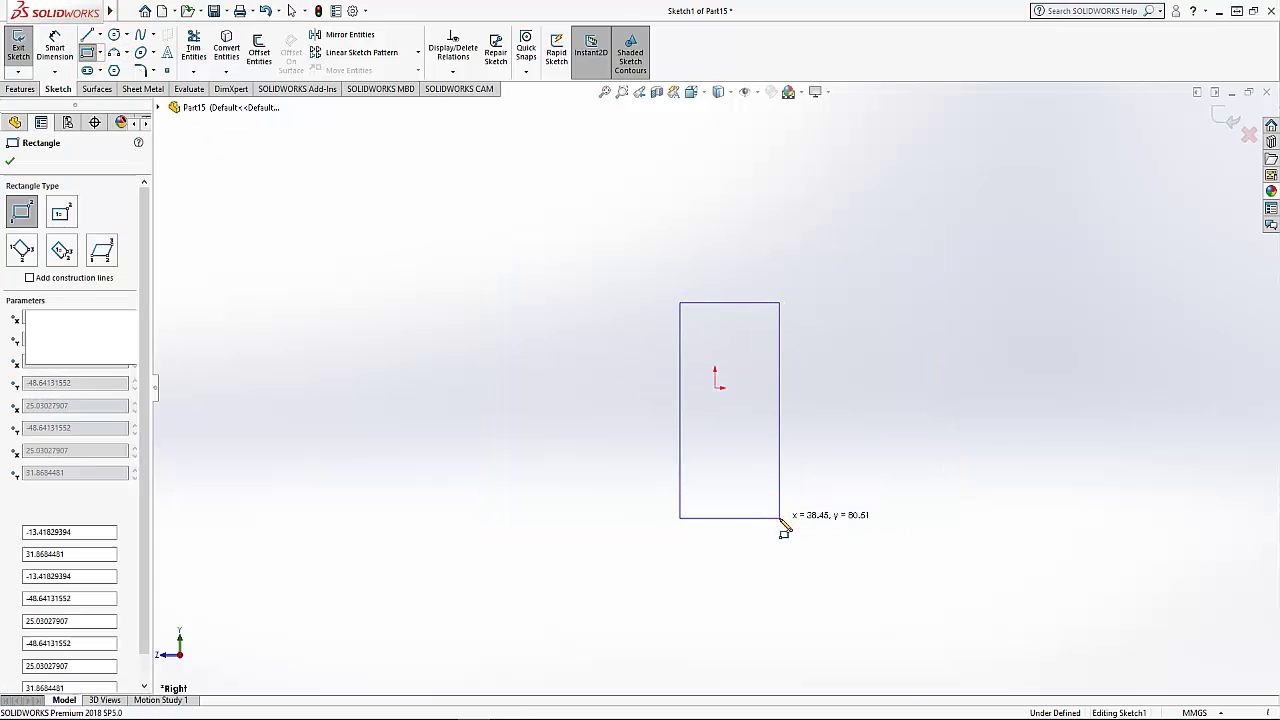
Dimension the rectangle 15 mm wide and 35 mm tall
{"action": "left_click", "coordinate": [58, 55]}
{"action": "left_click", "coordinate": [735, 518]}
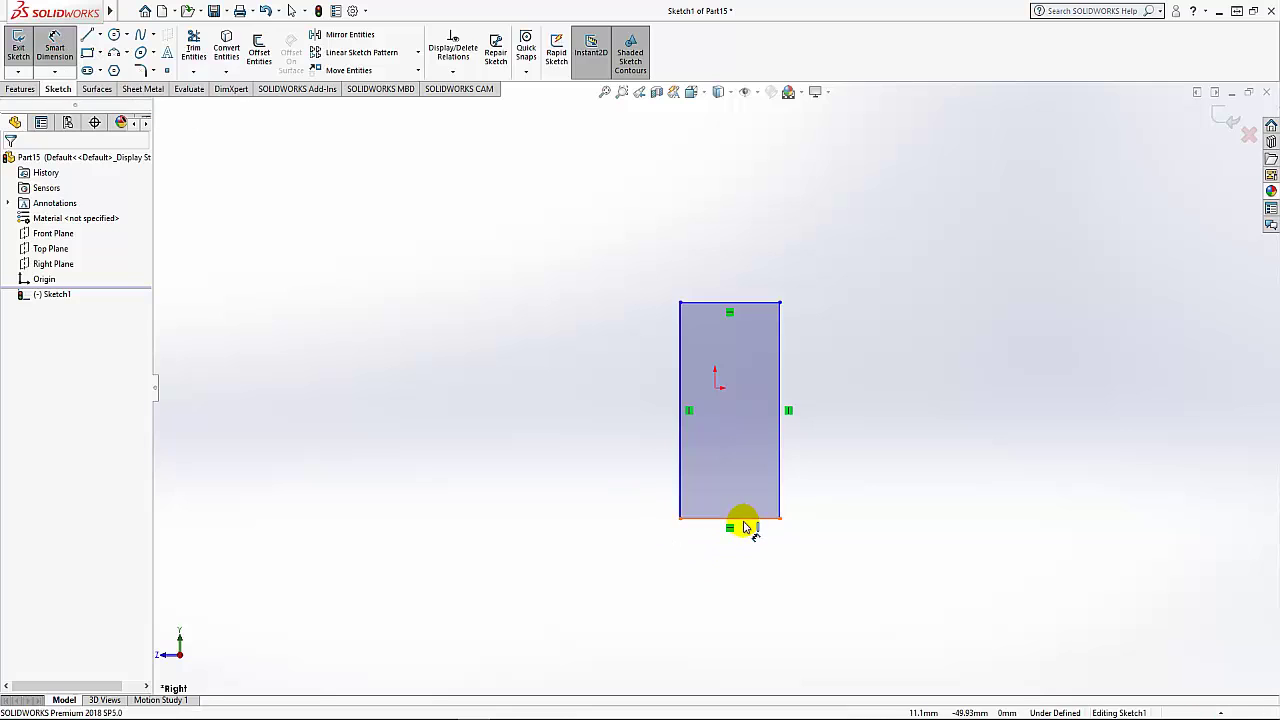
{"action": "left_click", "coordinate": [761, 570]}
{"action": "type", "text": "15"}
{"action": "key", "text": "Return"}
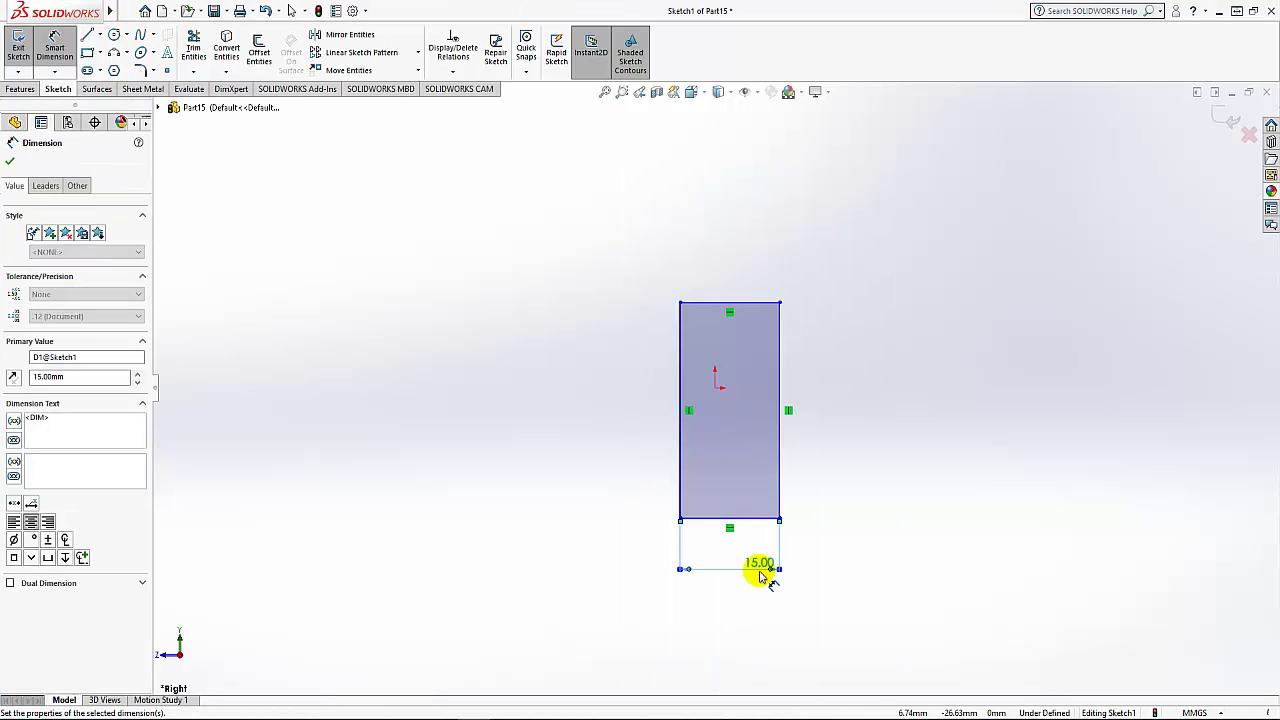
{"action": "left_click", "coordinate": [781, 481]}
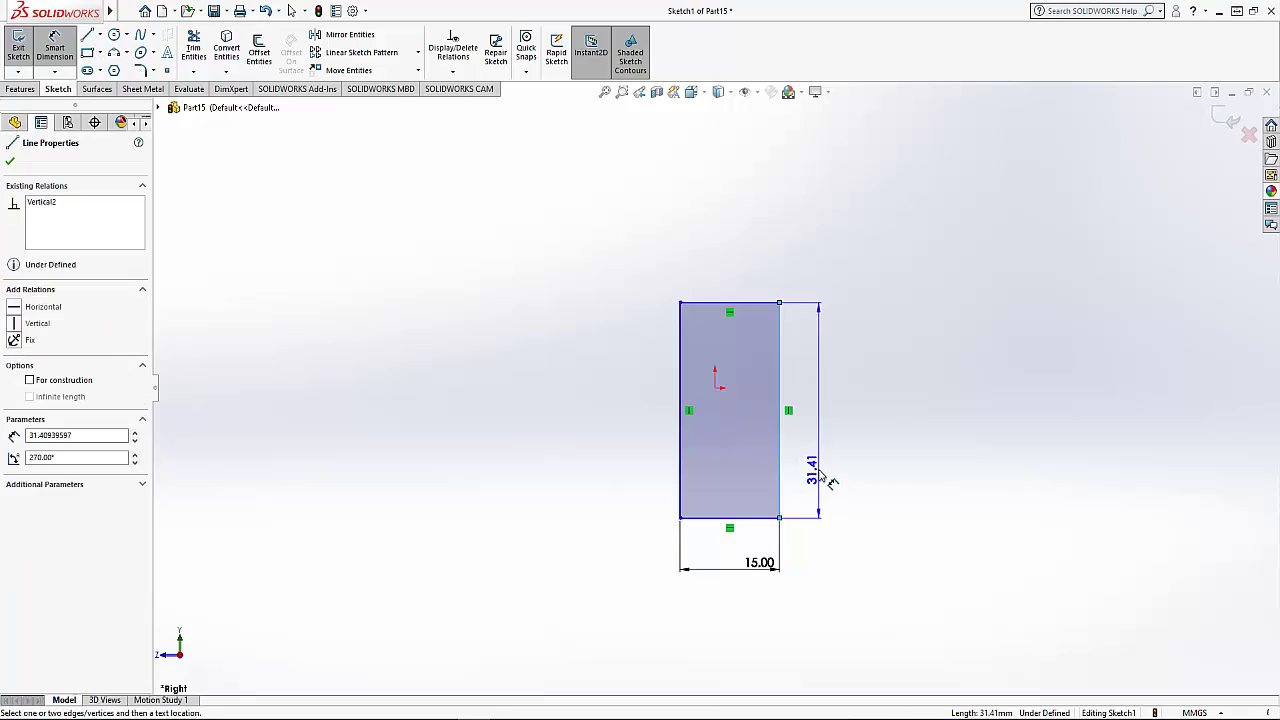
{"action": "left_click", "coordinate": [818, 460]}
{"action": "left_click", "coordinate": [826, 481]}
{"action": "type", "text": "35"}
{"action": "key", "text": "Return"}
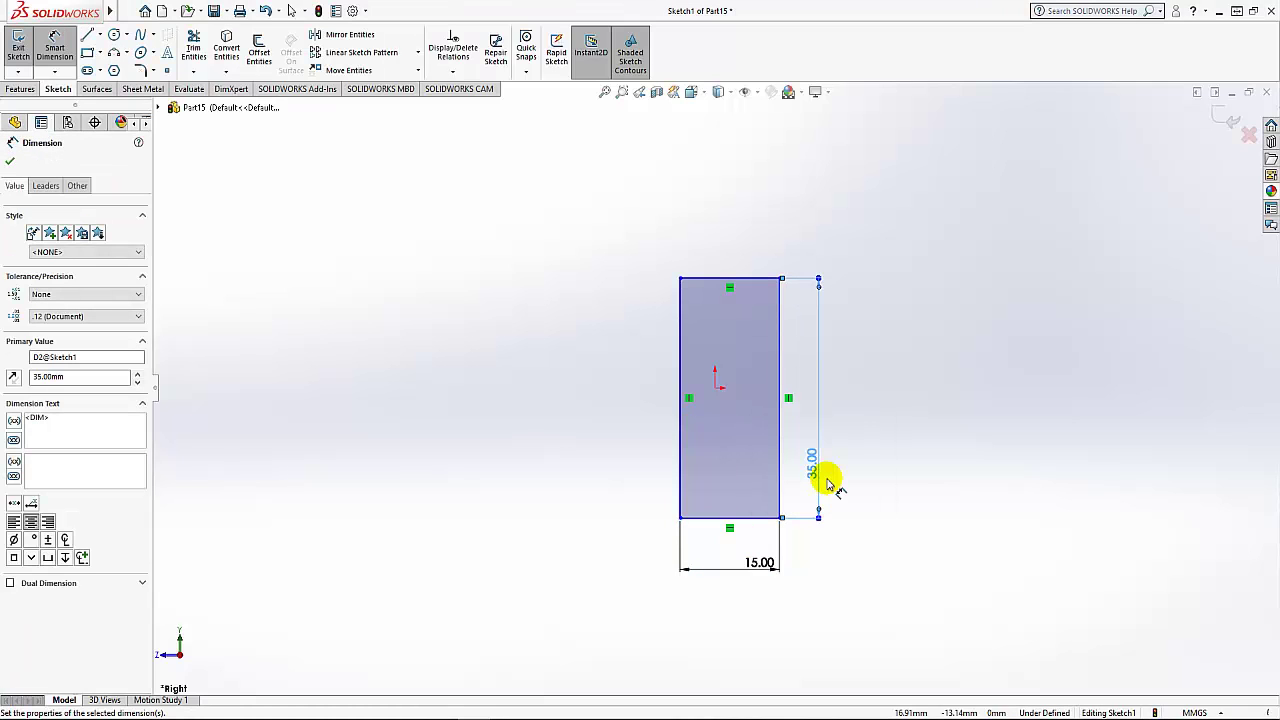
Draw a circle in the upper half of the rectangle
{"action": "left_click", "coordinate": [11, 163]}
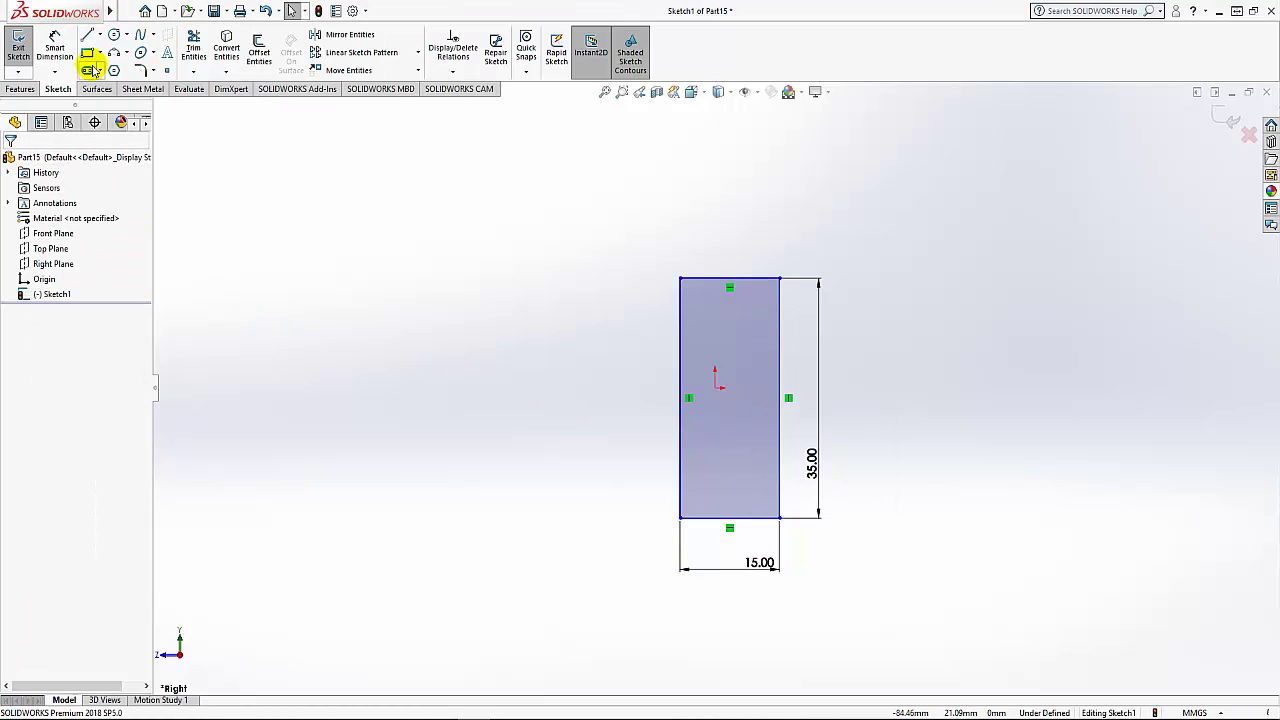
{"action": "left_click", "coordinate": [114, 37]}
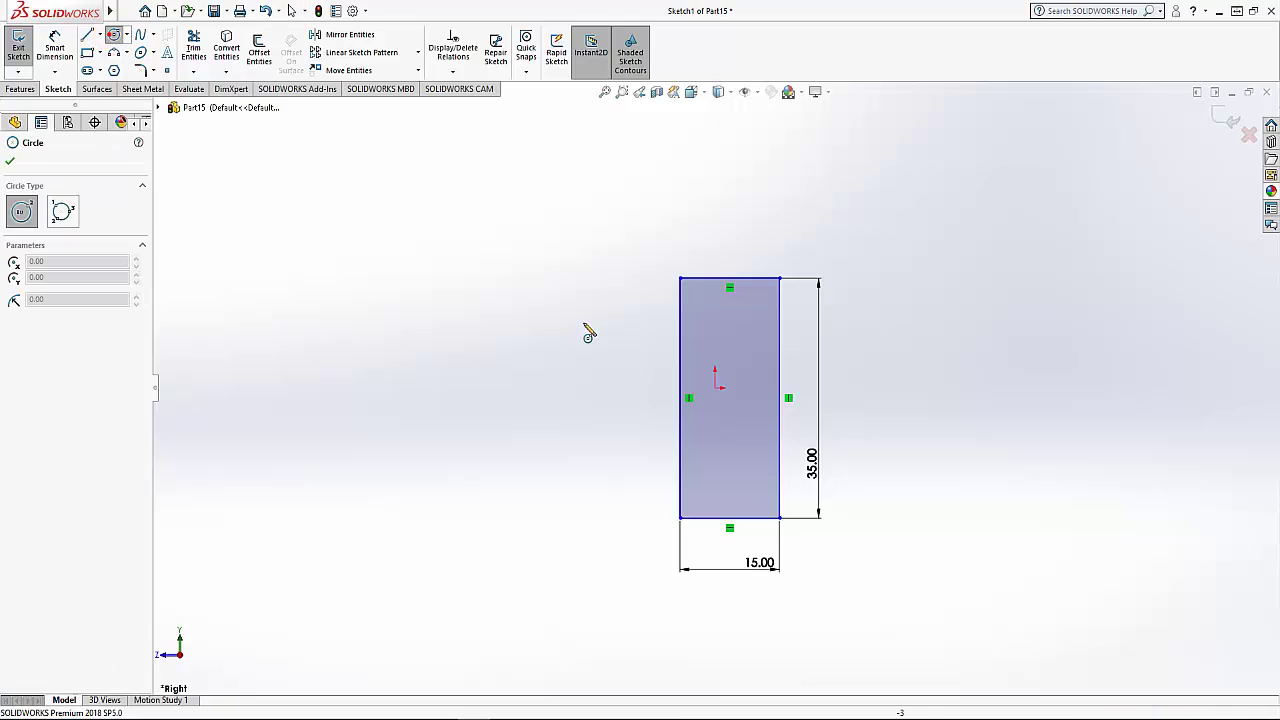
{"action": "left_click", "coordinate": [741, 325]}
{"action": "left_click", "coordinate": [757, 350]}
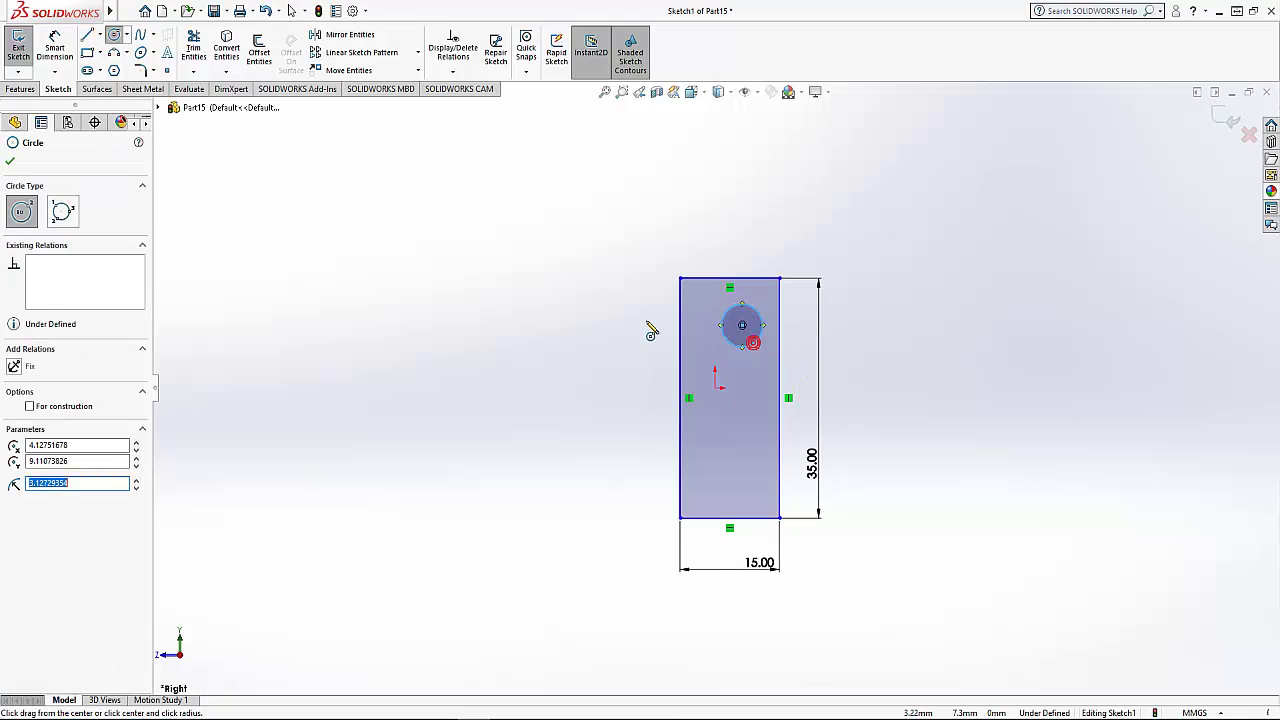
{"action": "left_click", "coordinate": [11, 161]}
Dimension the circle's centre 6 mm from the rectangle's right edge
{"action": "left_click", "coordinate": [55, 47]}
{"action": "scroll", "coordinate": [806, 350], "scroll_direction": "down", "scroll_amount": 3}
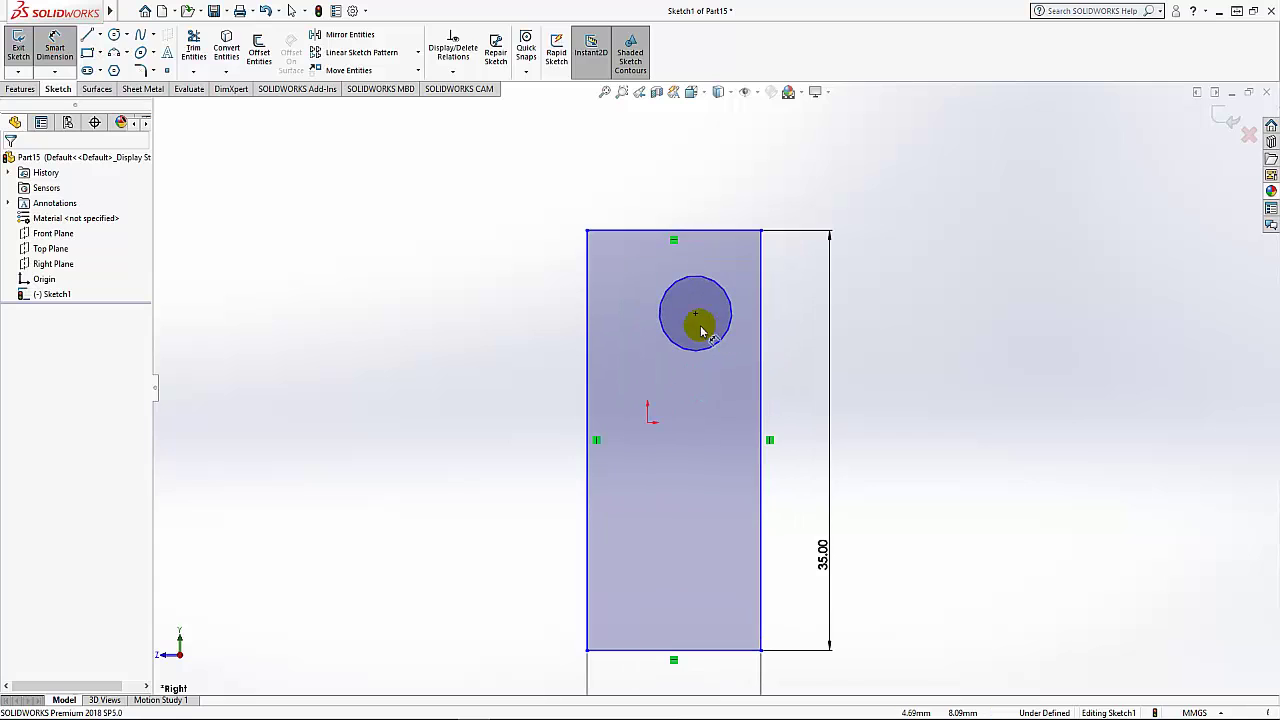
{"action": "left_click", "coordinate": [696, 316]}
{"action": "left_click", "coordinate": [760, 320]}
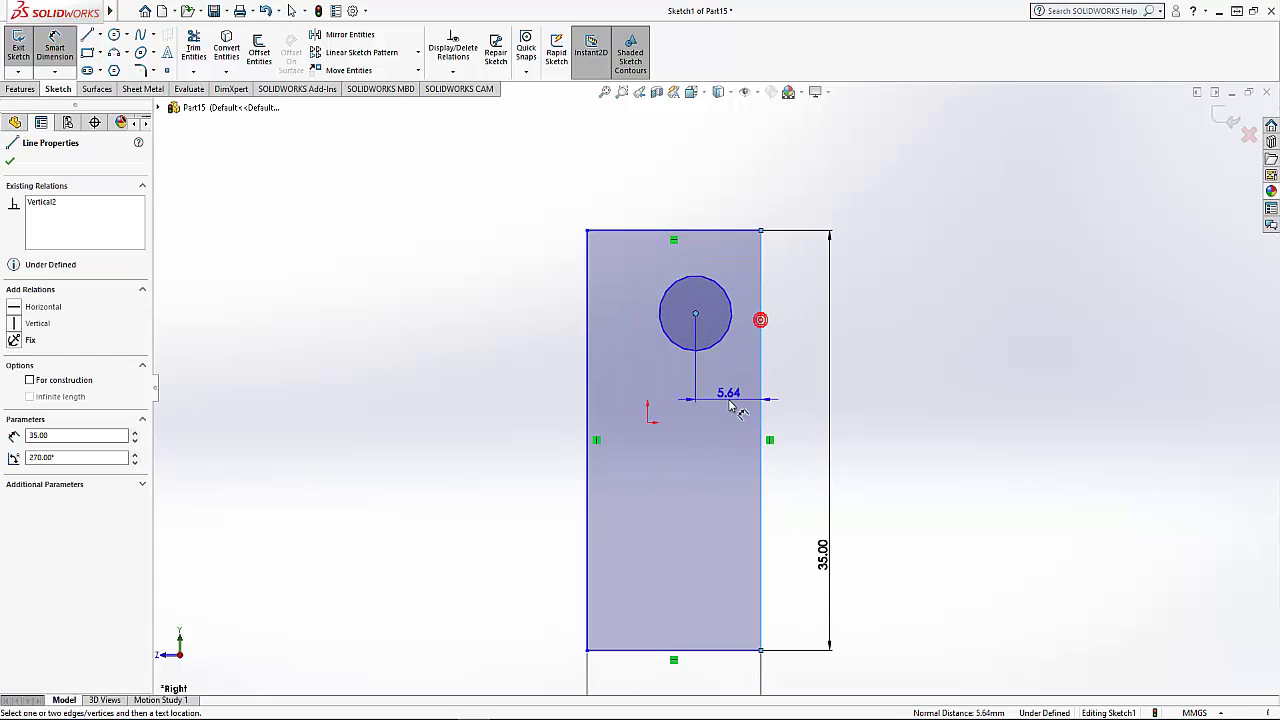
{"action": "left_click", "coordinate": [733, 404]}
{"action": "type", "text": "6"}
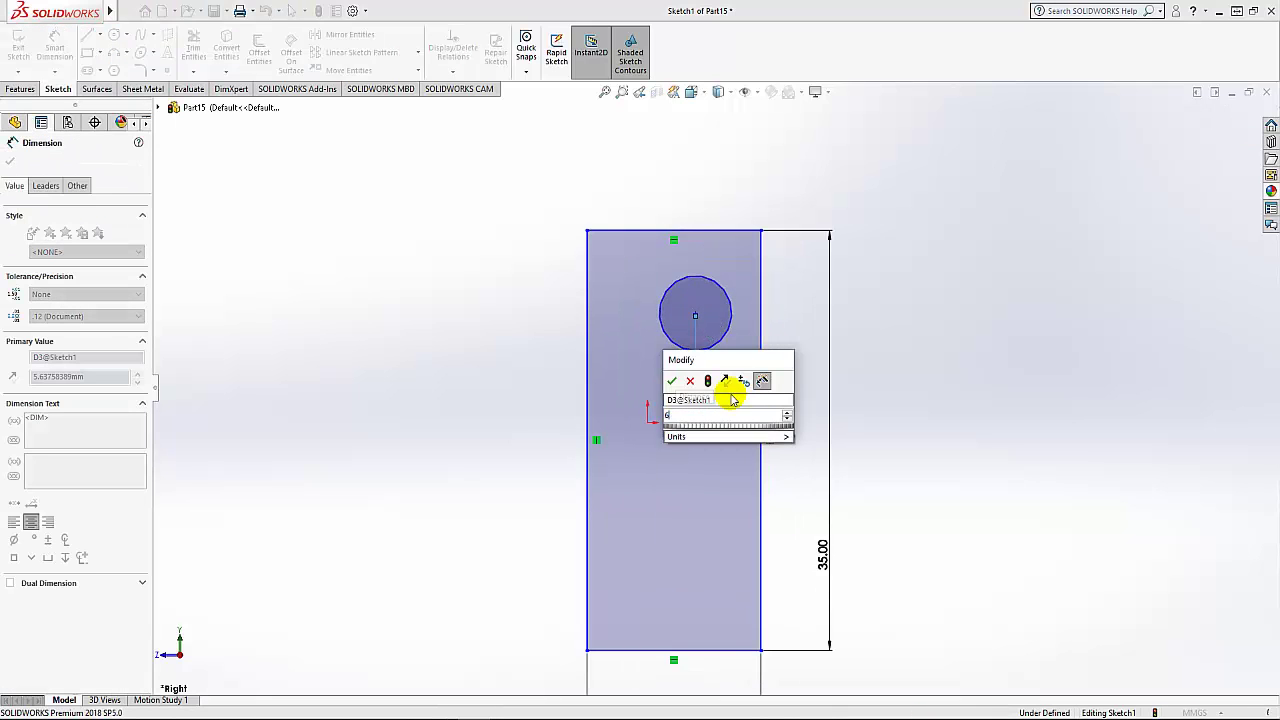
{"action": "key", "text": "Return"}
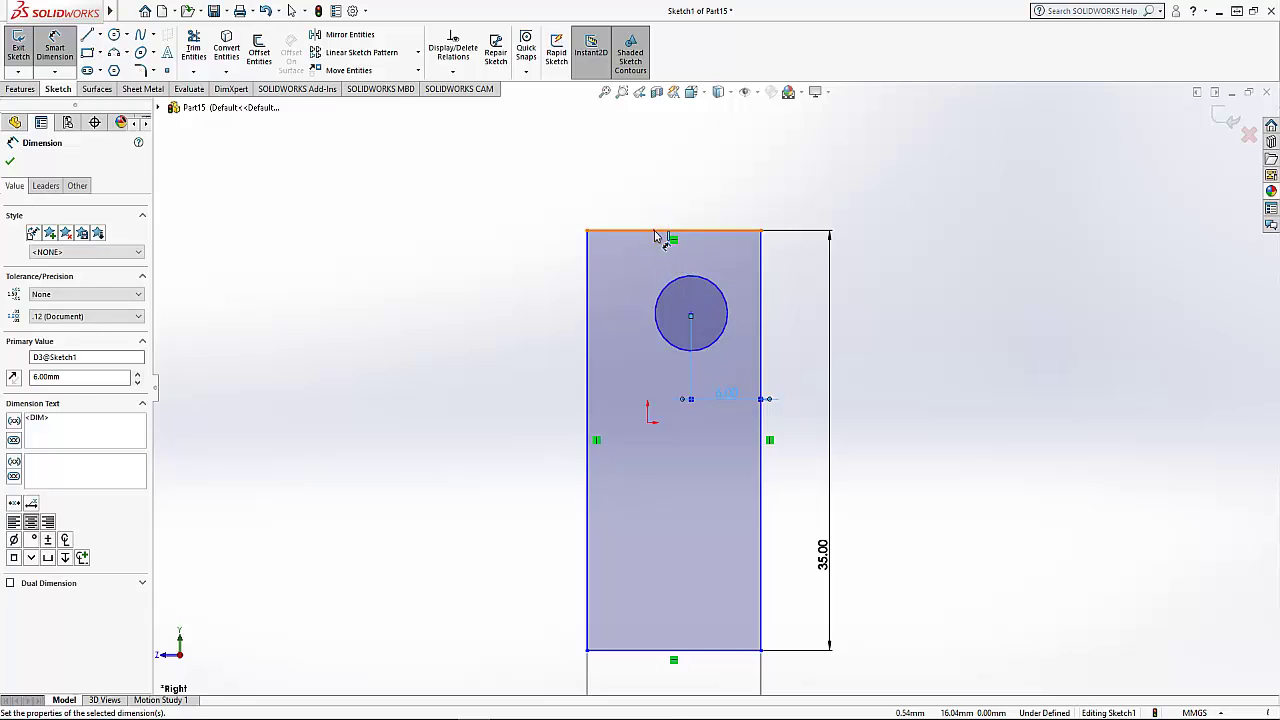
Dimension the centre 9.5 mm below the top edge and place a diameter dimension
{"action": "left_click", "coordinate": [655, 236]}
{"action": "left_click", "coordinate": [690, 315]}
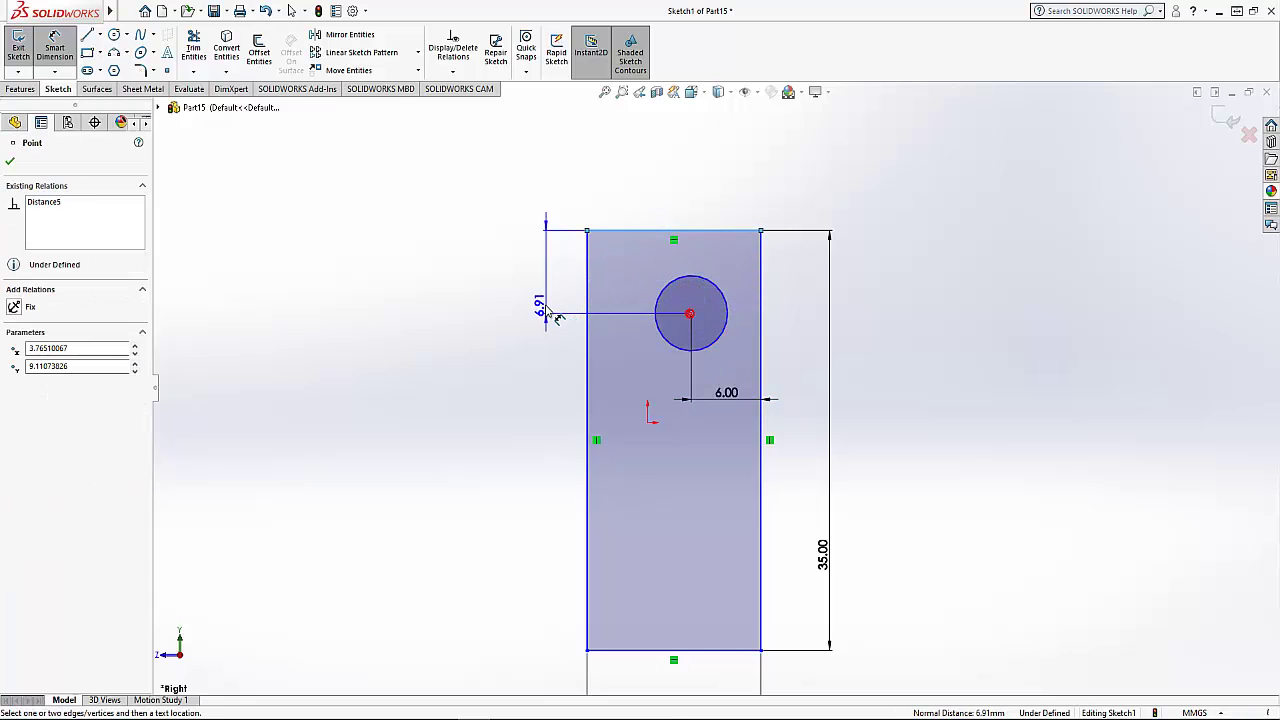
{"action": "left_click", "coordinate": [556, 299]}
{"action": "type", "text": "9.5"}
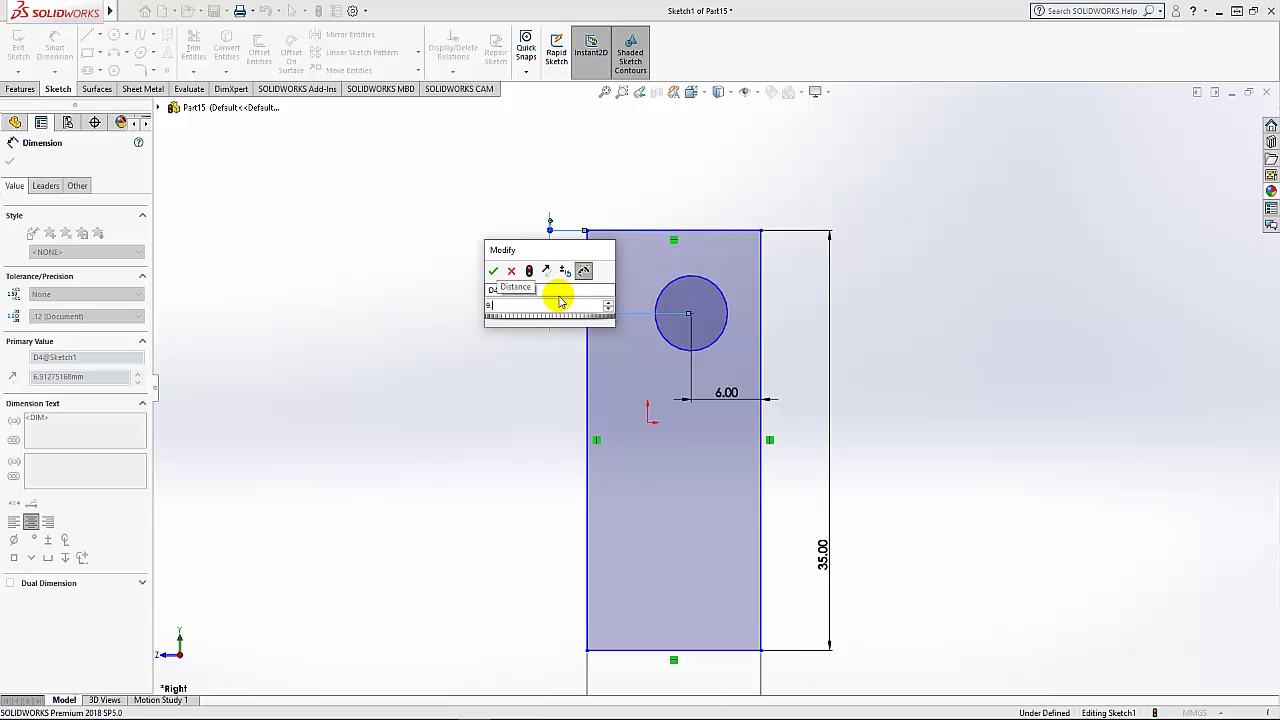
{"action": "key", "text": "Return"}
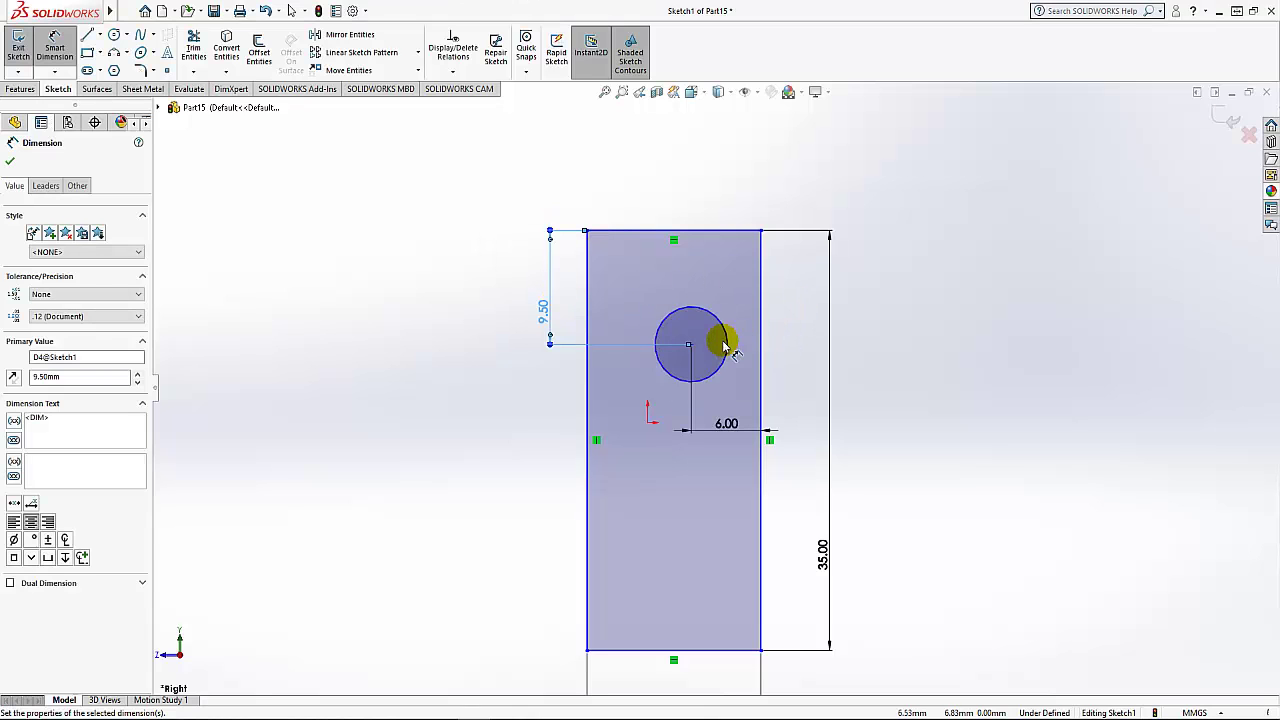
{"action": "left_click", "coordinate": [729, 346]}
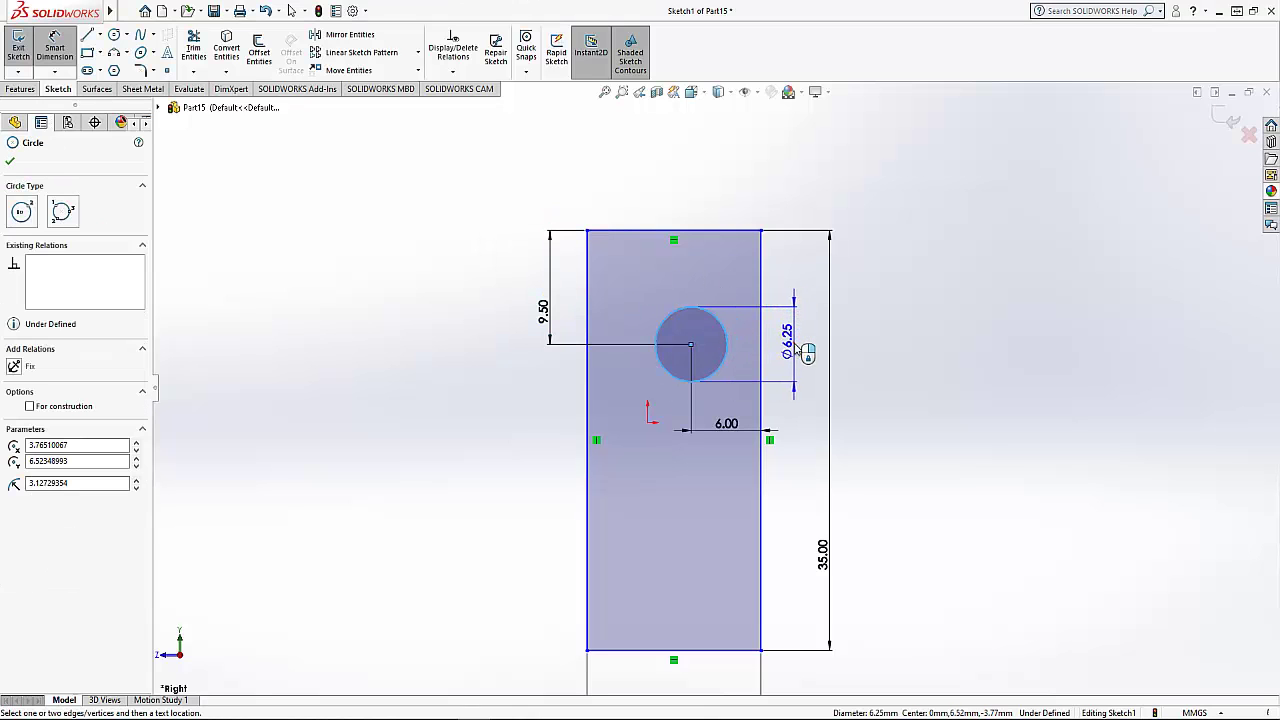
{"action": "left_click", "coordinate": [797, 348]}
Set the circle's diameter to 5 mm
{"action": "type", "text": "5"}
{"action": "key", "text": "Return"}
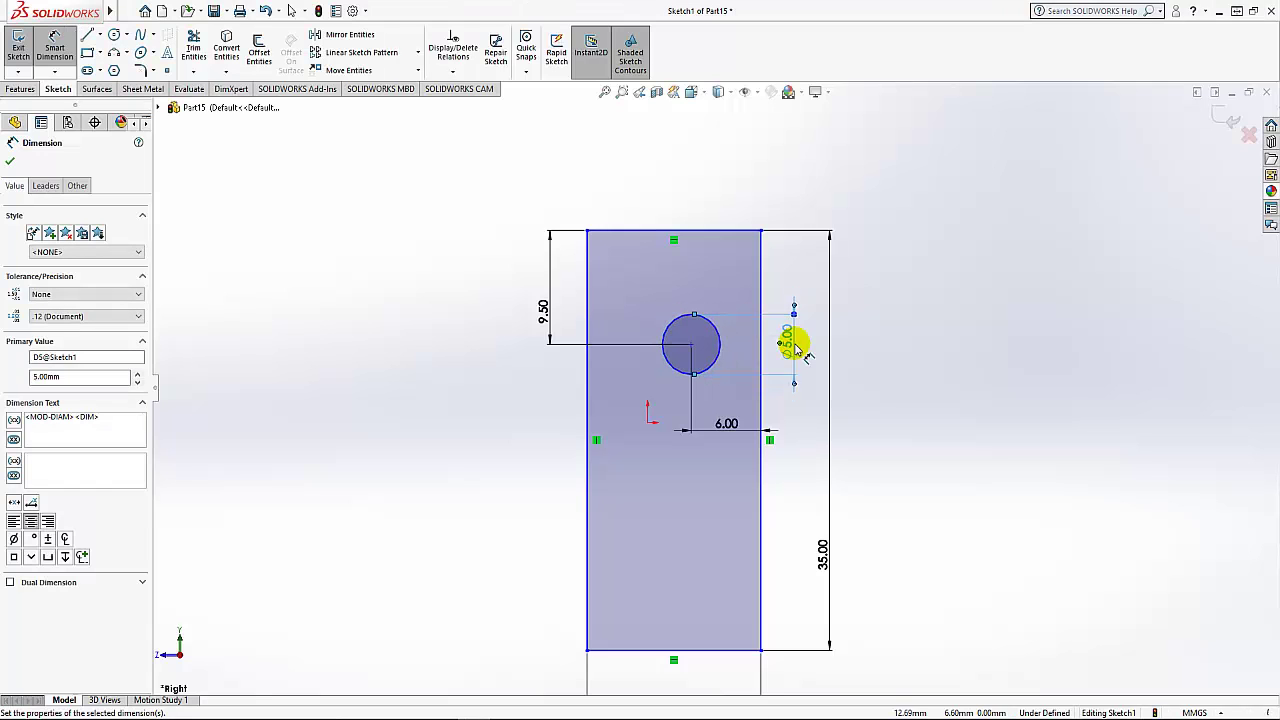
{"action": "left_click", "coordinate": [10, 161]}
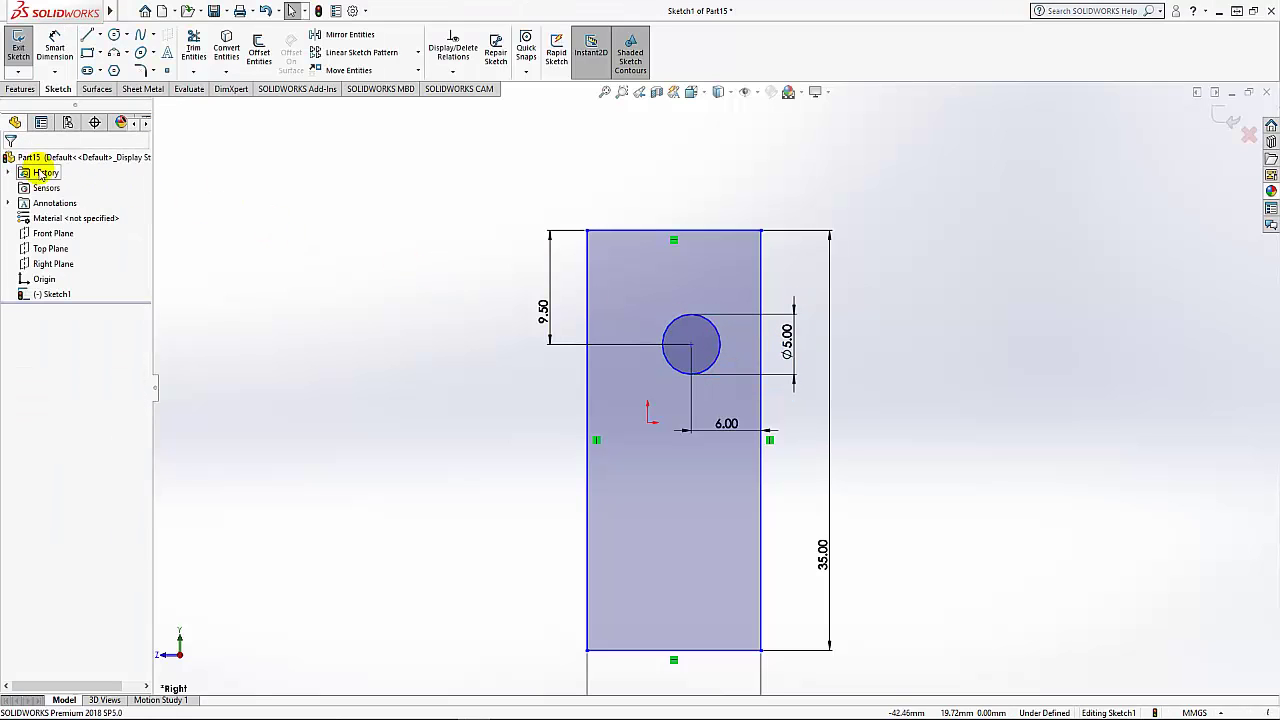
Extrude the sketch Mid Plane to an 11.5 mm depth as a solid block
{"action": "left_click", "coordinate": [20, 89]}
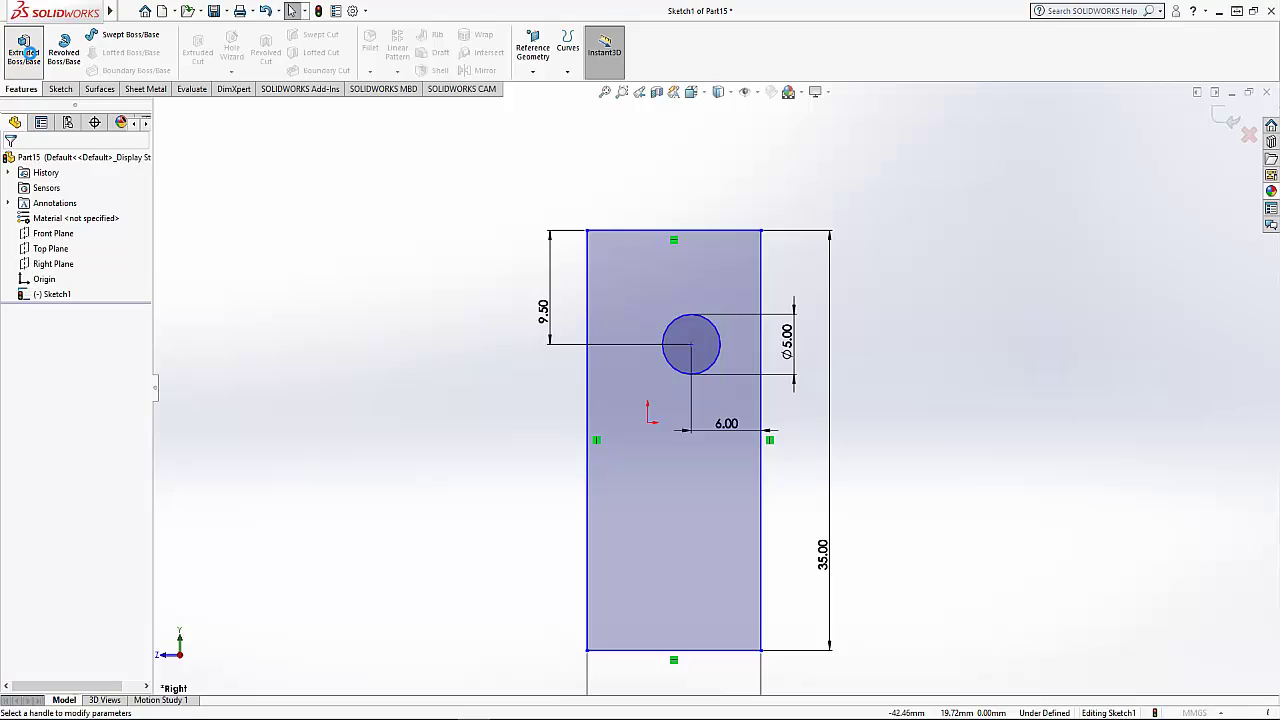
{"action": "left_click", "coordinate": [30, 52]}
{"action": "left_click", "coordinate": [82, 244]}
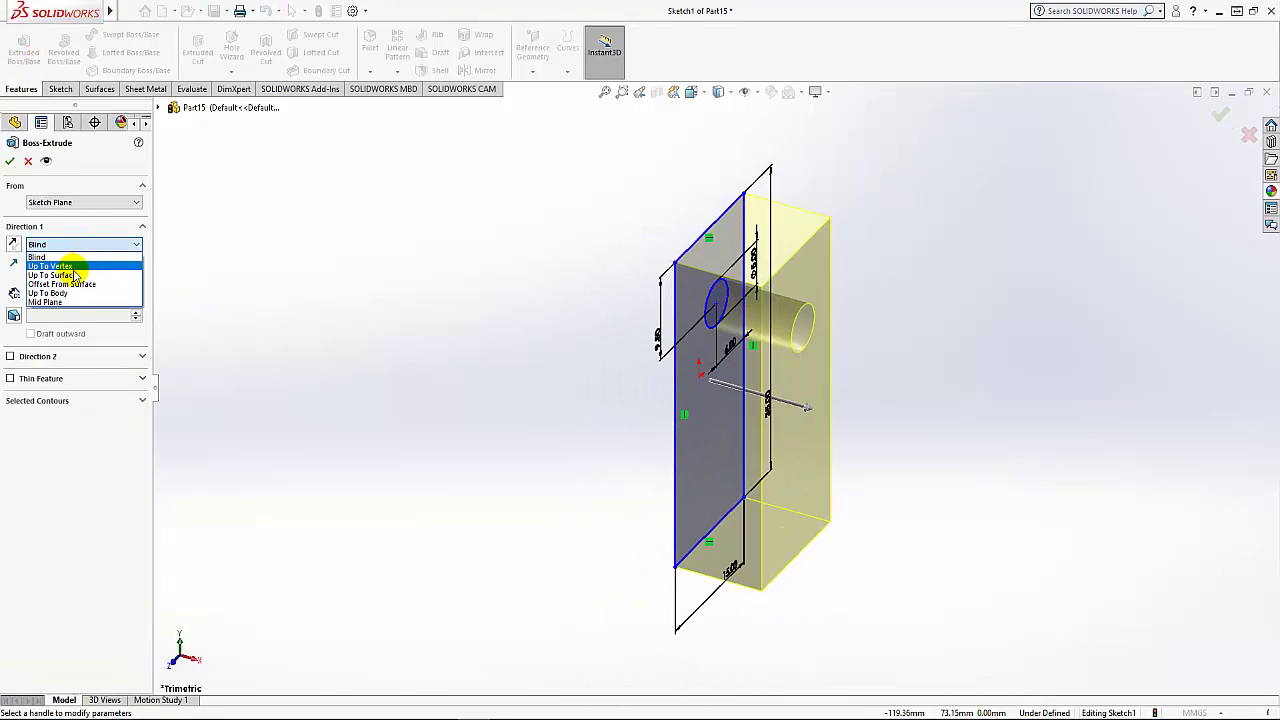
{"action": "left_click", "coordinate": [80, 303]}
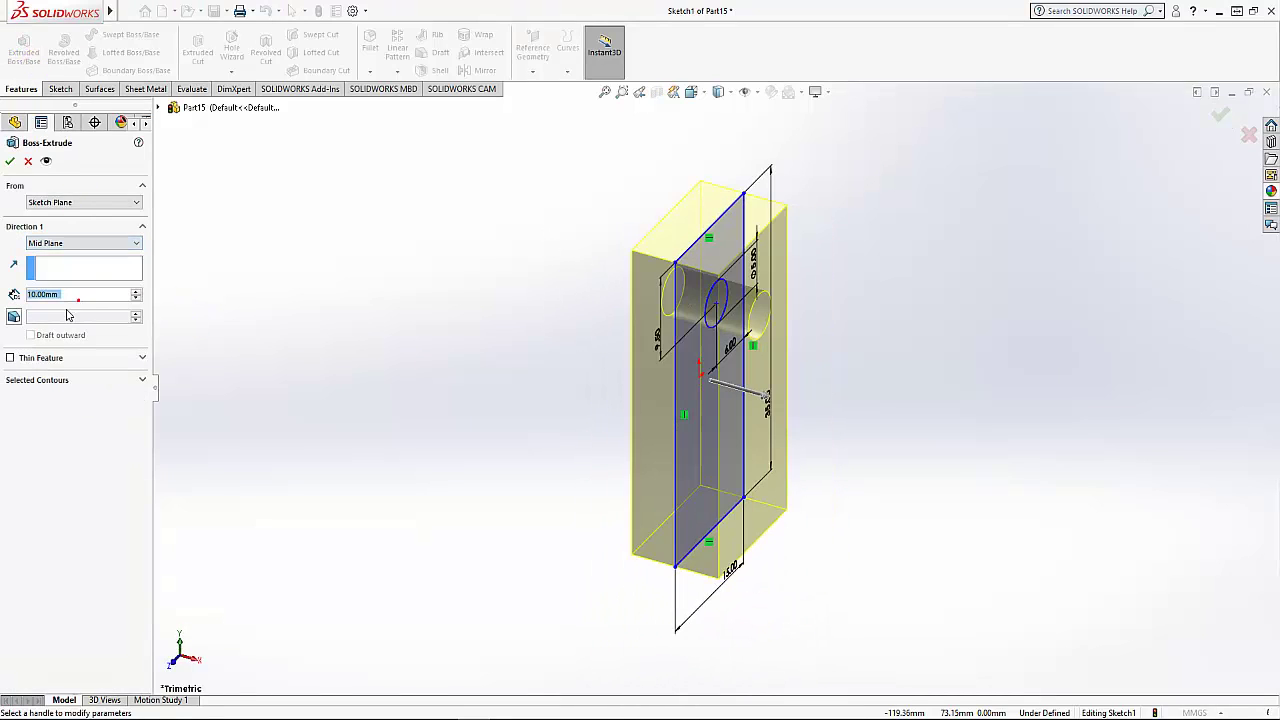
{"action": "type", "text": "11"}
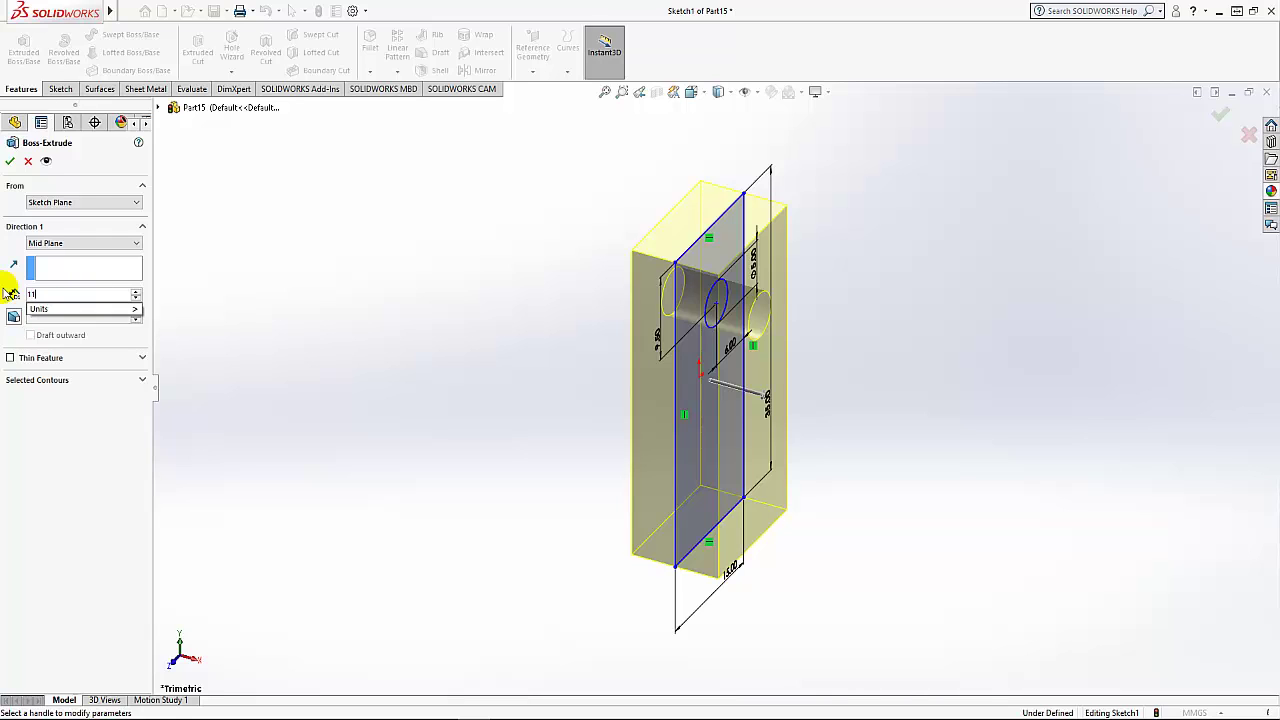
{"action": "type", "text": ".5"}
{"action": "key", "text": "Return"}
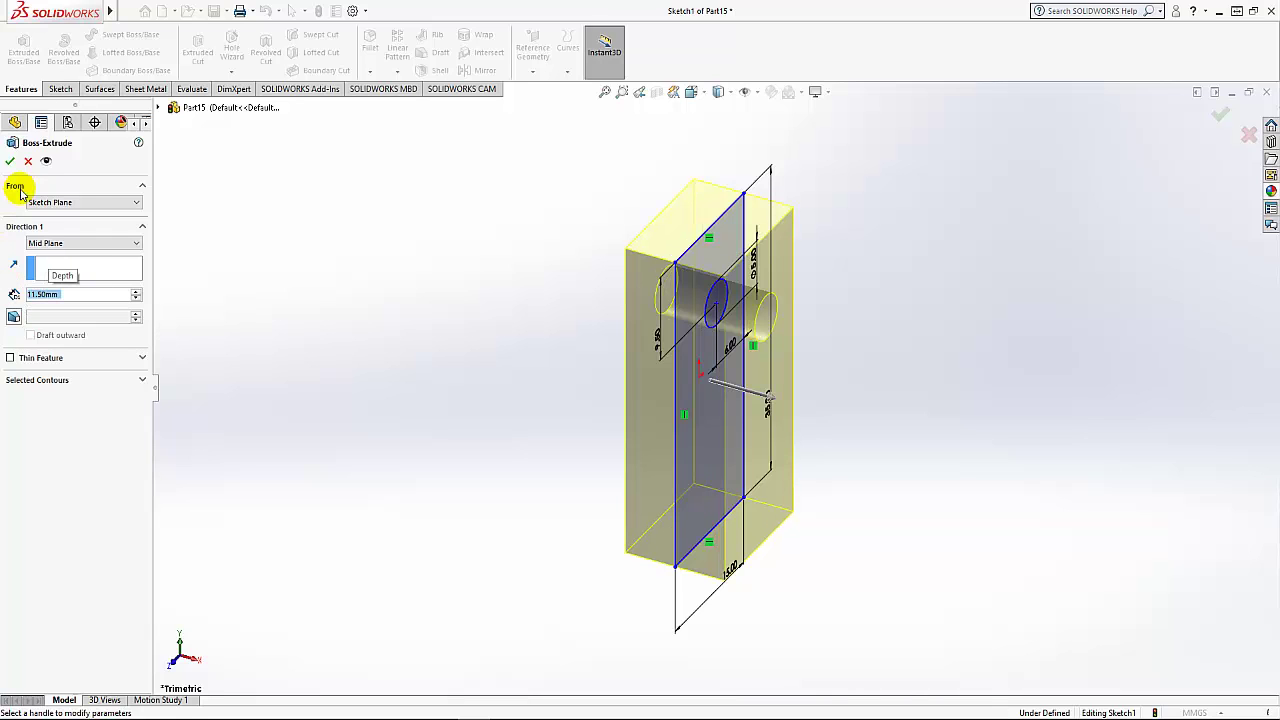
{"action": "left_click", "coordinate": [10, 161]}
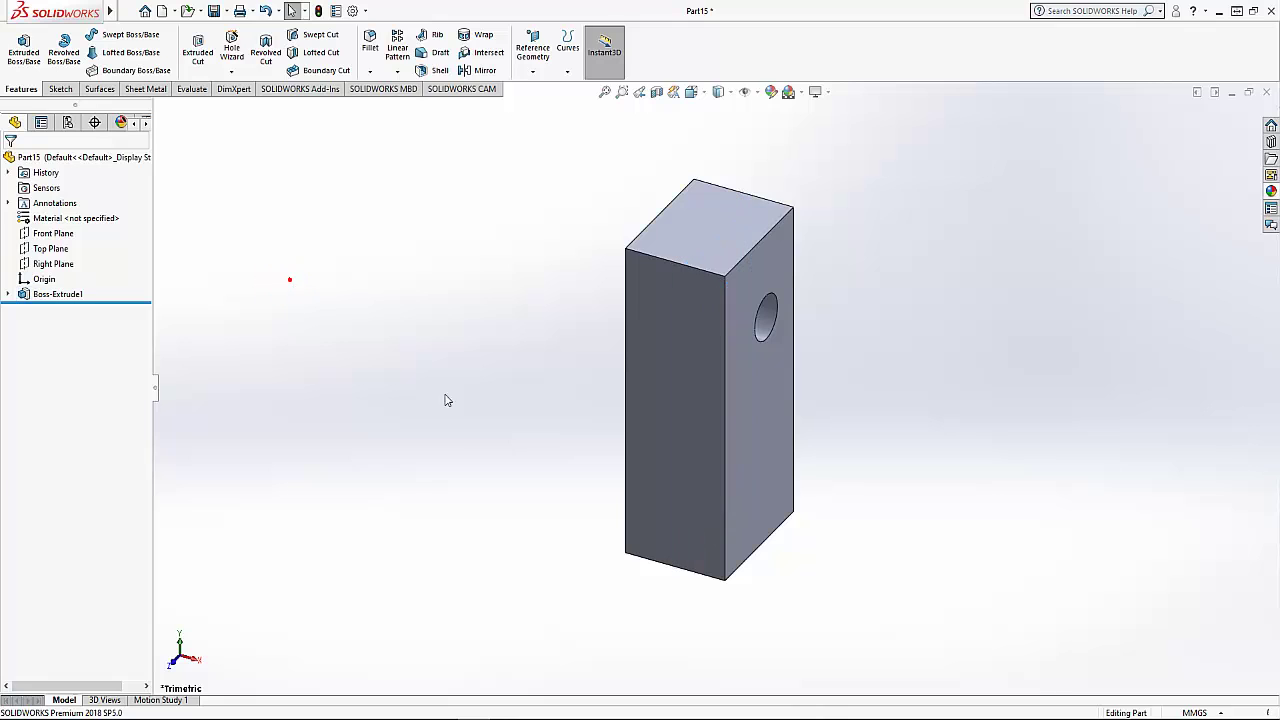
Start a new sketch on the block's front face and view it Normal To
{"action": "mouse_move", "coordinate": [503, 447]}
{"action": "middle_mouse_down"}
{"action": "mouse_move", "coordinate": [400, 414]}
{"action": "mouse_move", "coordinate": [509, 369]}
{"action": "mouse_move", "coordinate": [522, 385]}
{"action": "middle_mouse_up"}
{"action": "left_click", "coordinate": [704, 472]}
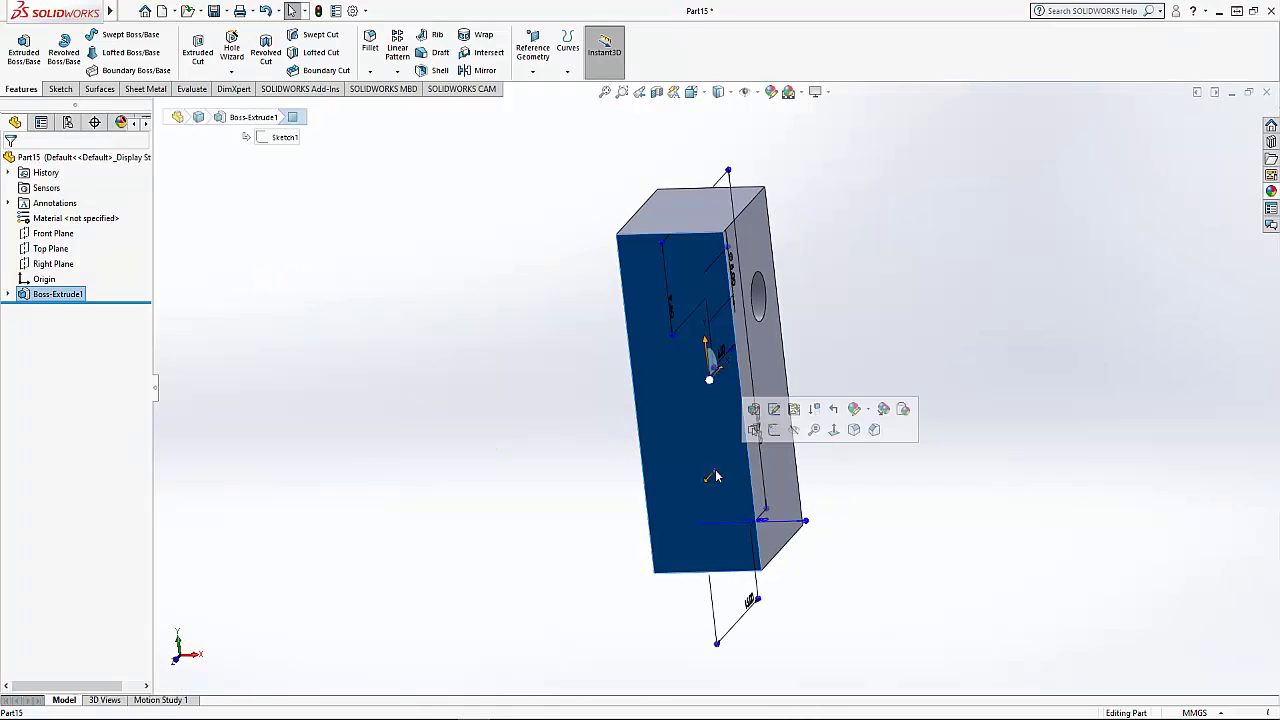
{"action": "left_click", "coordinate": [779, 432]}
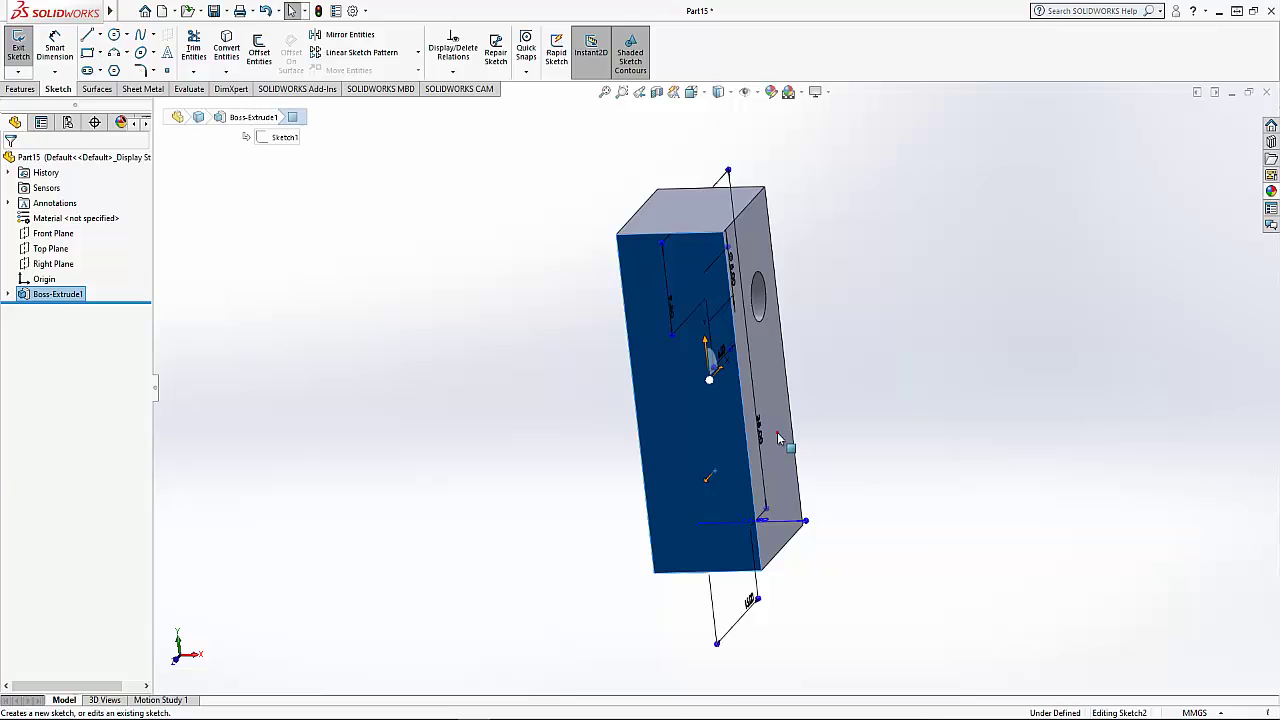
{"action": "left_click", "coordinate": [703, 92]}
{"action": "left_click", "coordinate": [745, 176]}
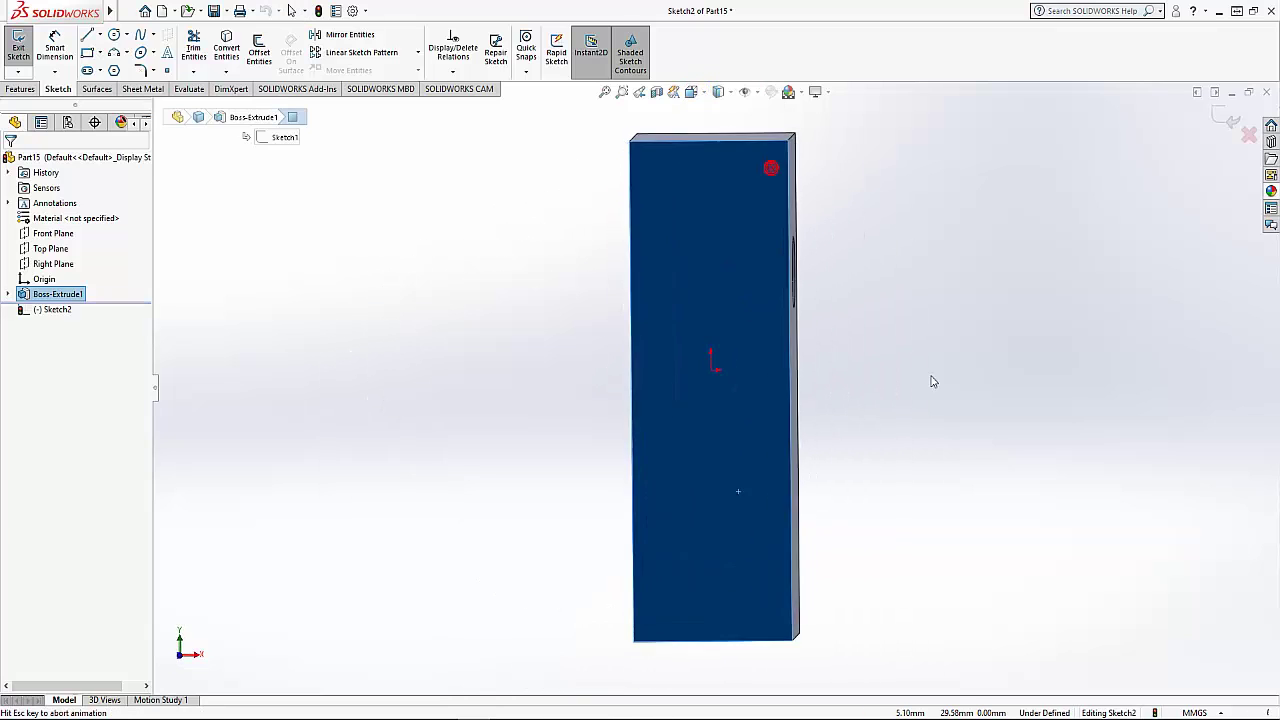
Draw a vertical centerline up from the bottom edge's midpoint
{"action": "left_click", "coordinate": [100, 34]}
{"action": "left_click", "coordinate": [117, 70]}
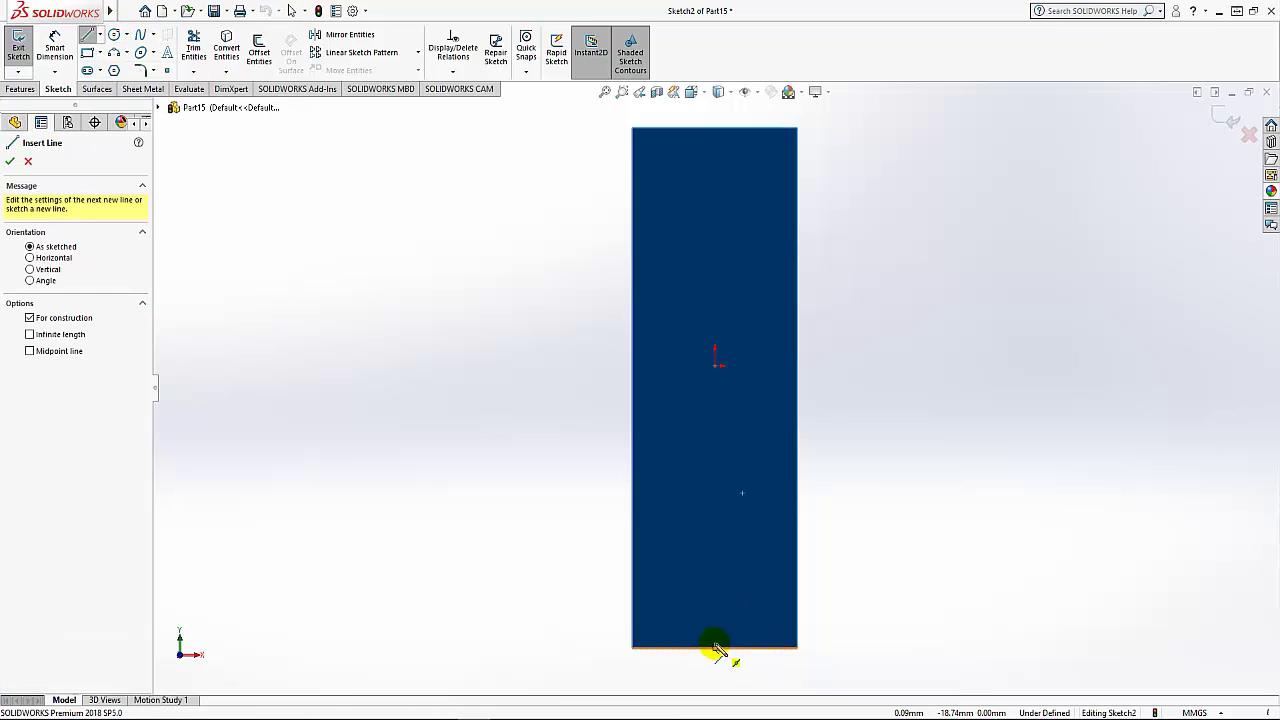
{"action": "left_click", "coordinate": [714, 648]}
{"action": "left_click", "coordinate": [714, 496]}
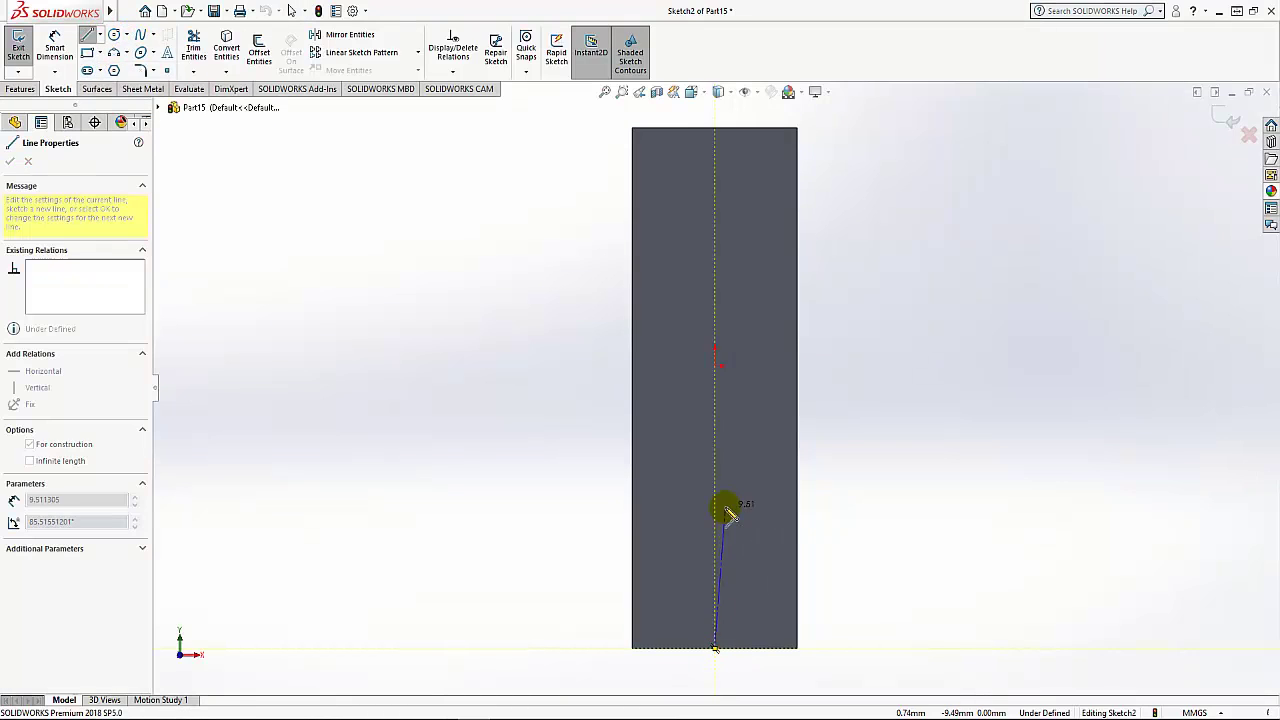
{"action": "right_click", "coordinate": [846, 491]}
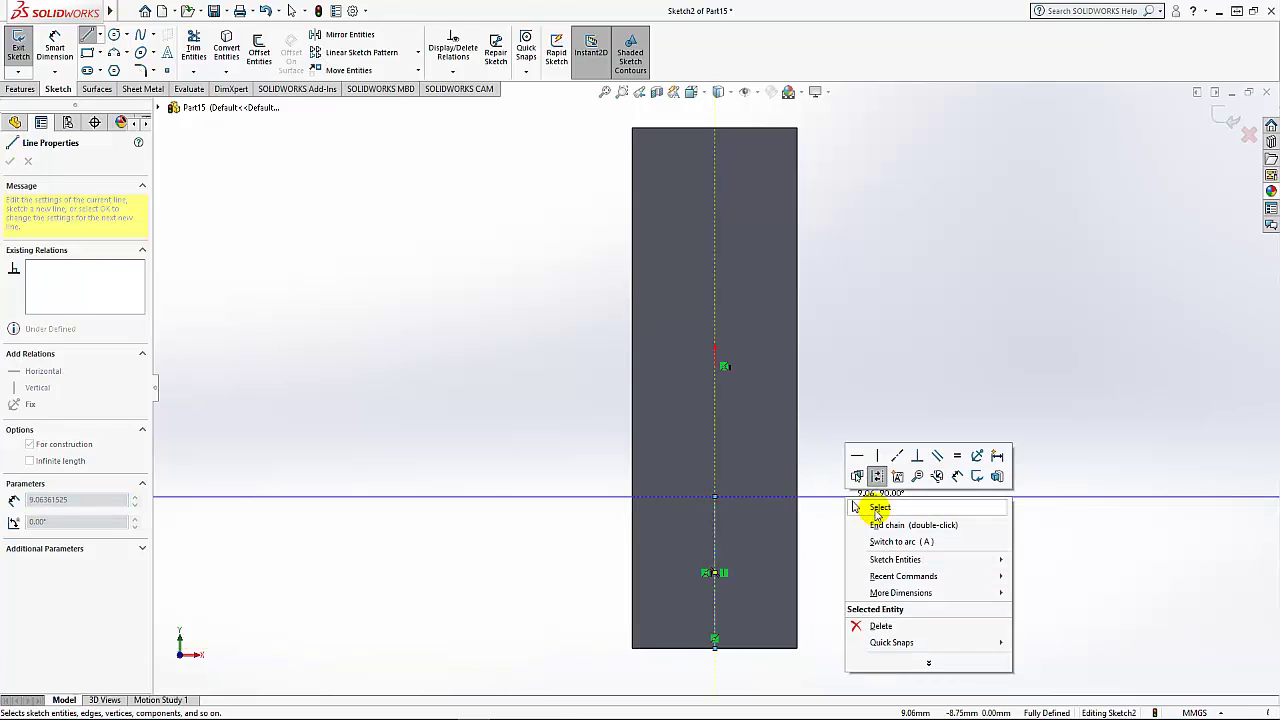
{"action": "left_click", "coordinate": [867, 504]}
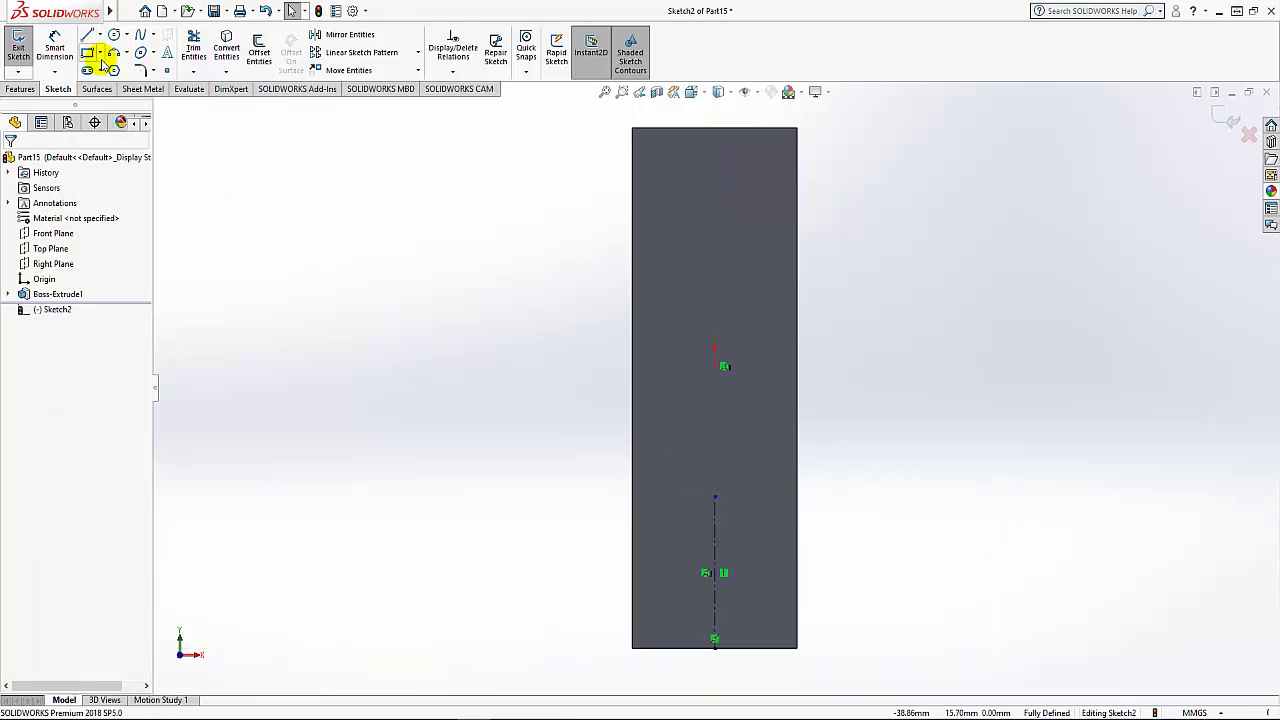
Draw a center rectangle on the centerline extending past both block sides
{"action": "left_click", "coordinate": [100, 54]}
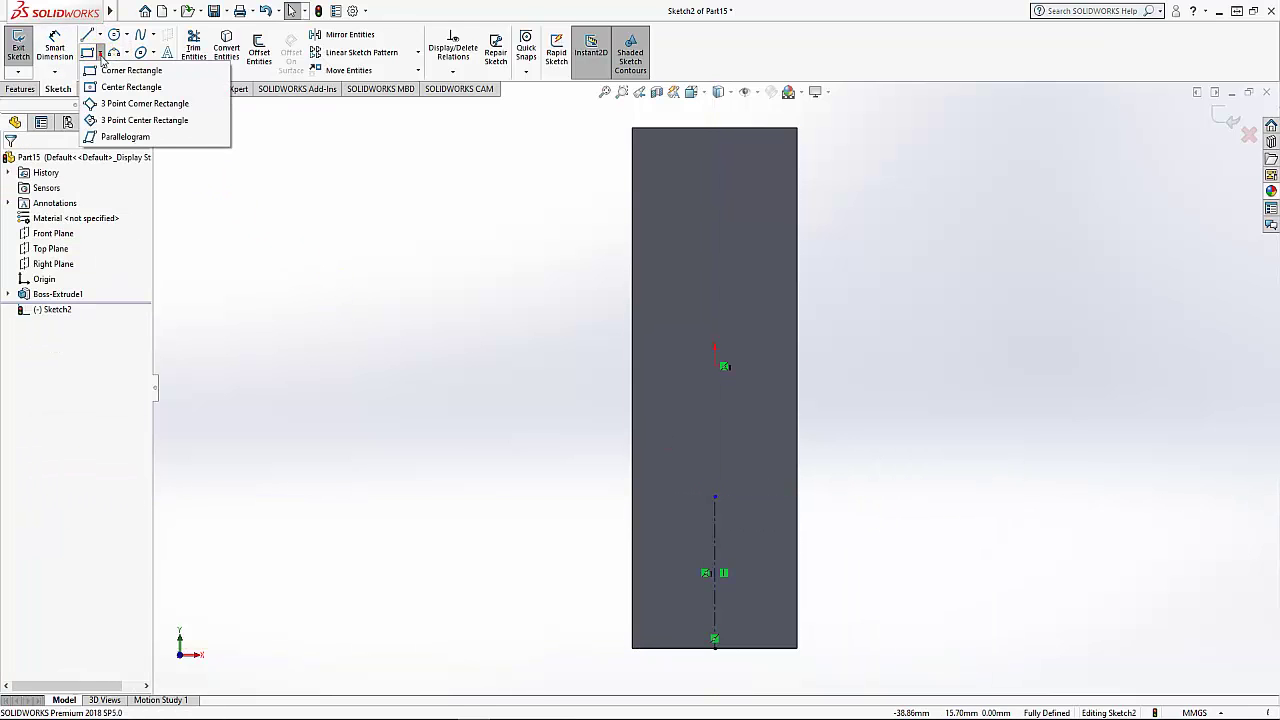
{"action": "left_click", "coordinate": [166, 88]}
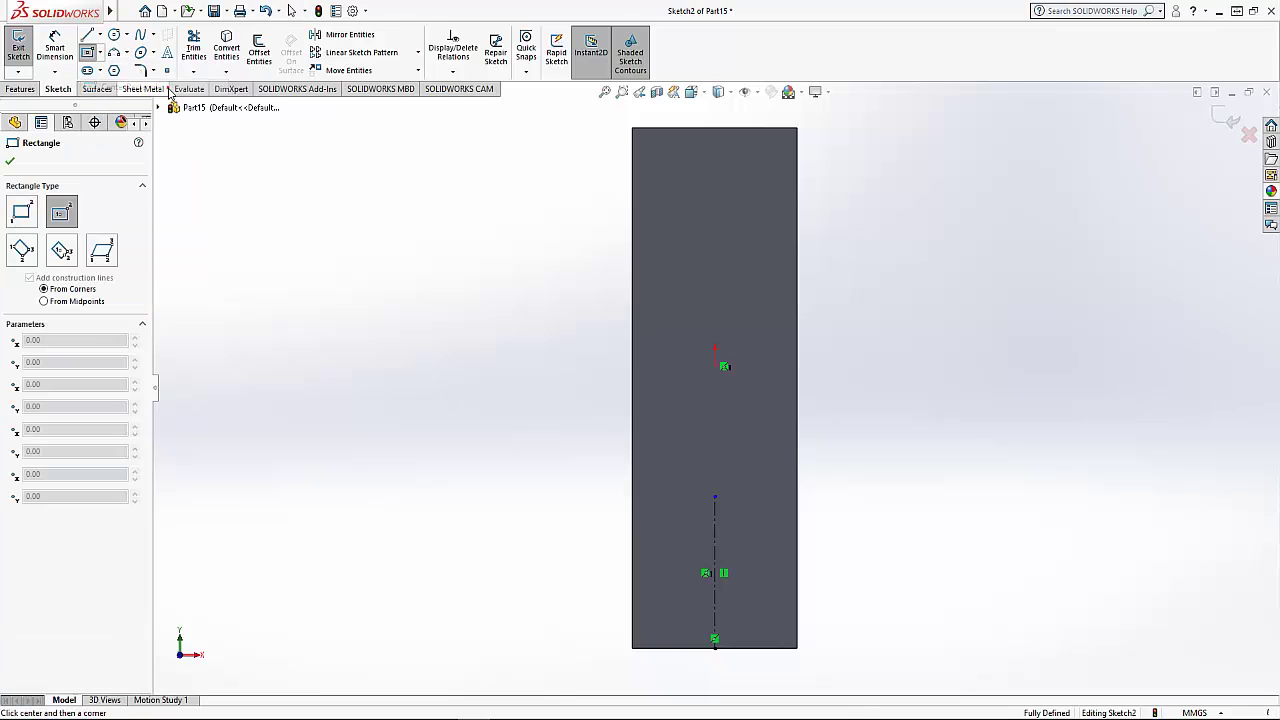
{"action": "left_click", "coordinate": [714, 589]}
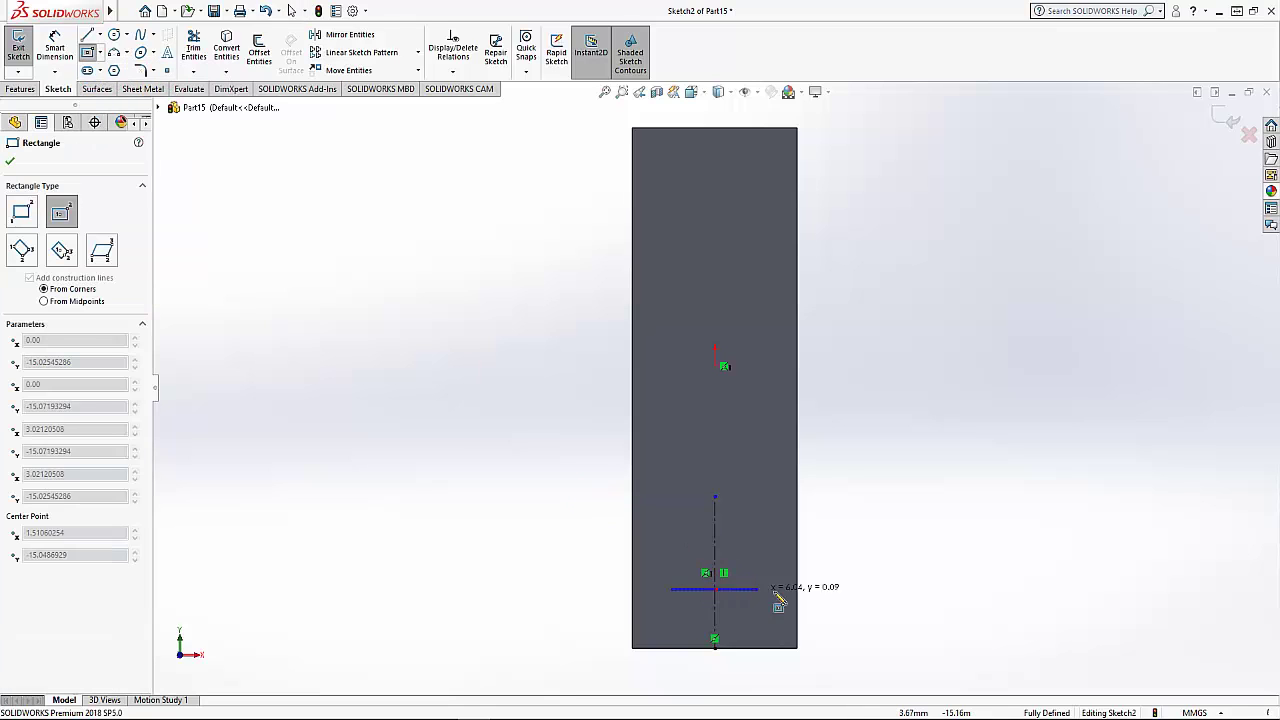
{"action": "left_click", "coordinate": [836, 613]}
{"action": "right_click", "coordinate": [418, 396]}
Dimension the rectangle's height as 3 mm
{"action": "left_click", "coordinate": [447, 408]}
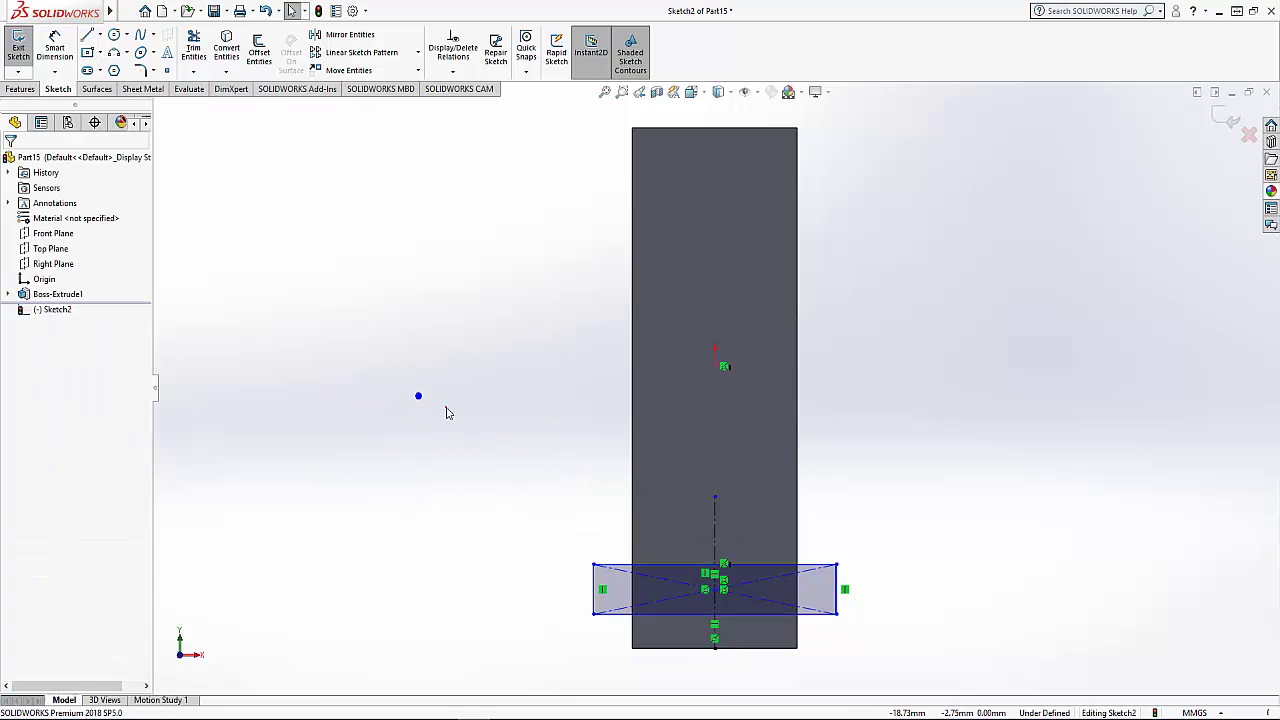
{"action": "left_click", "coordinate": [54, 47]}
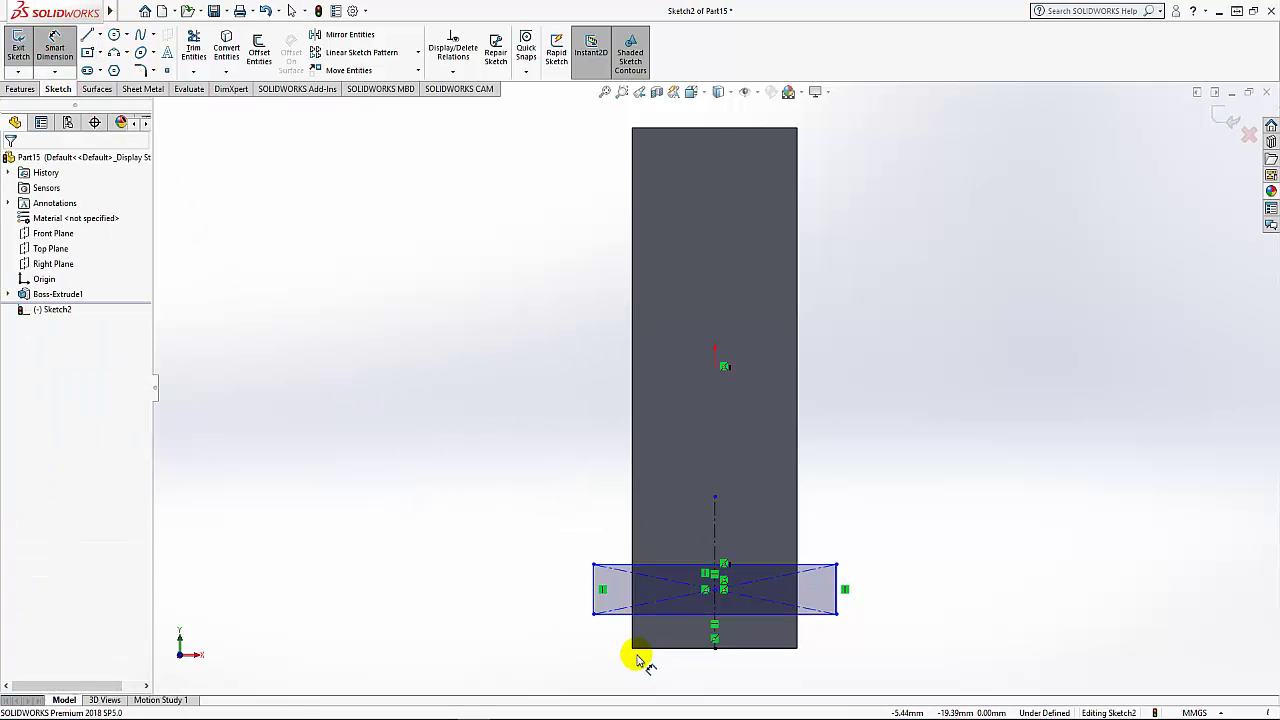
{"action": "scroll", "coordinate": [640, 660], "scroll_direction": "down", "scroll_amount": 2}
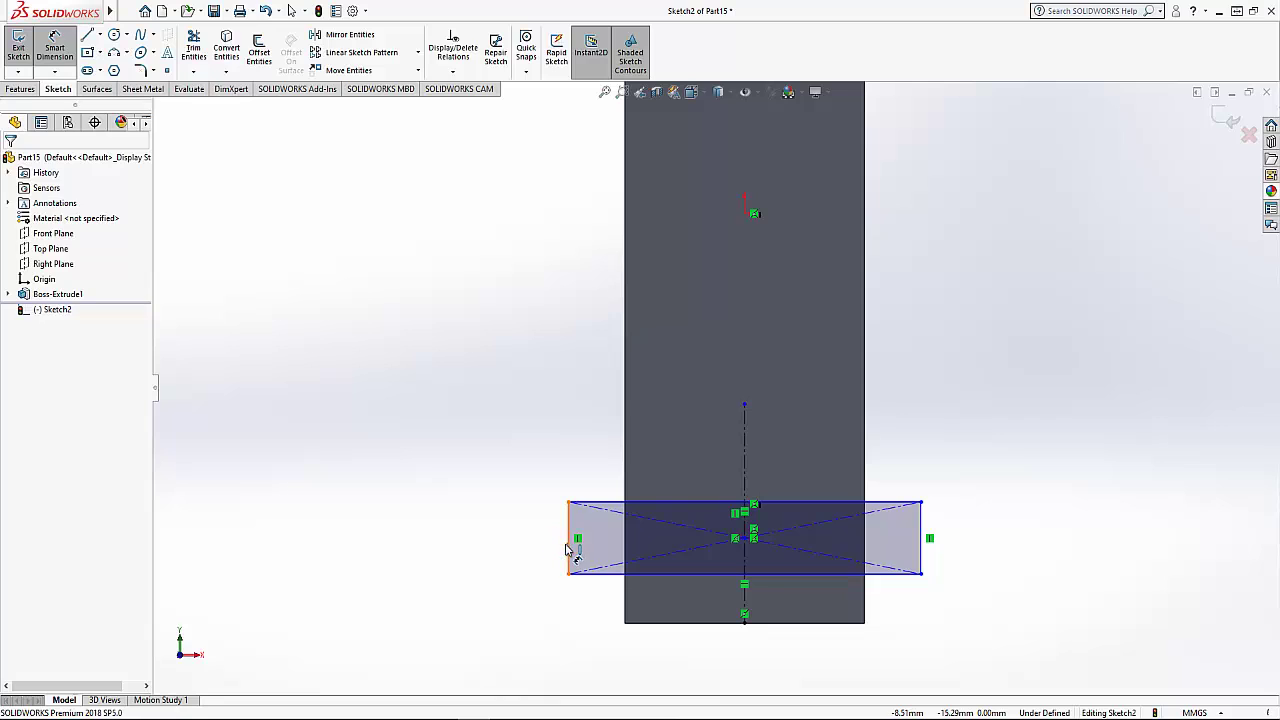
{"action": "left_click", "coordinate": [566, 549]}
{"action": "left_click", "coordinate": [508, 545]}
{"action": "type", "text": "3"}
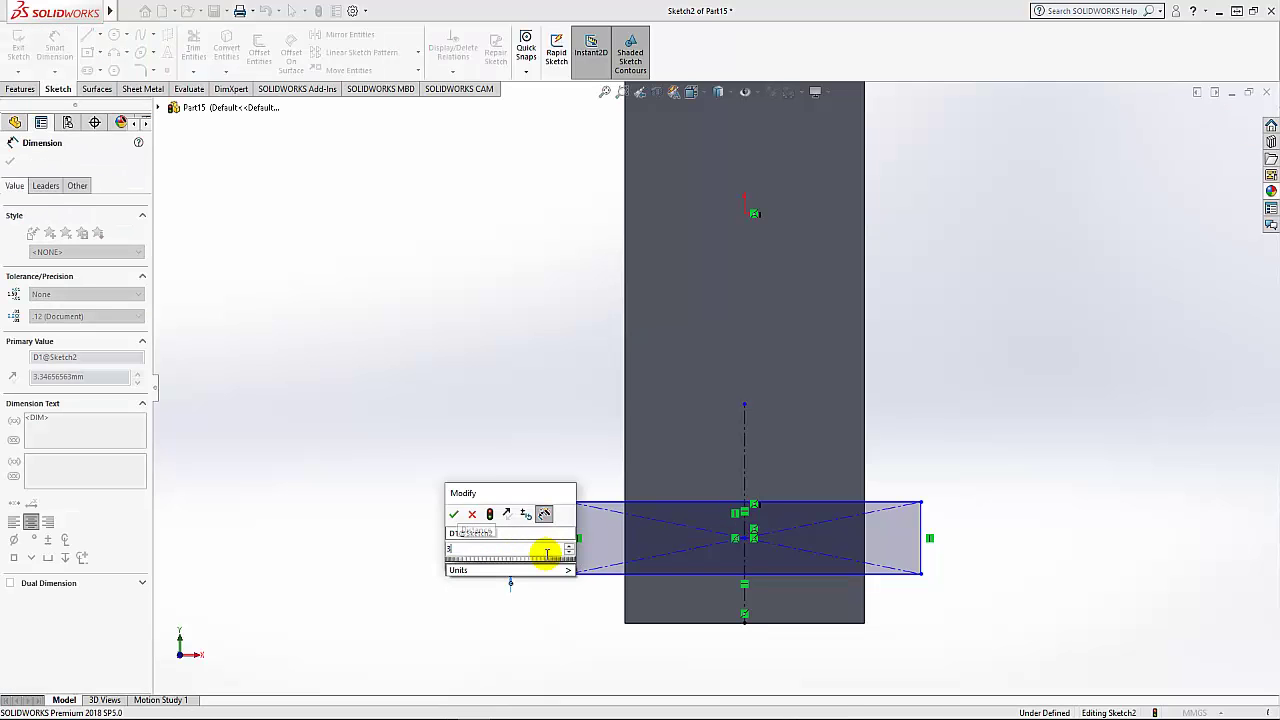
{"action": "key", "text": "Return"}
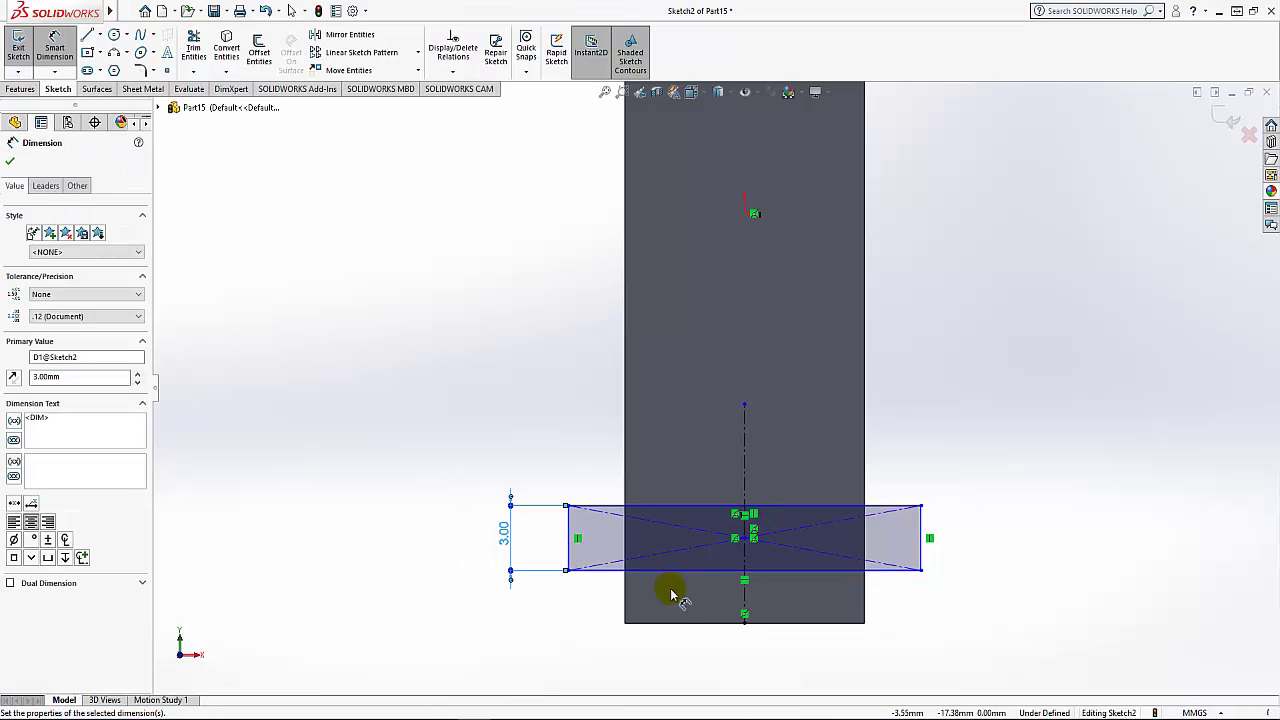
Place the rectangle 3.5 mm above the block's bottom edge and make it 15.5 mm wide
{"action": "left_click", "coordinate": [678, 572]}
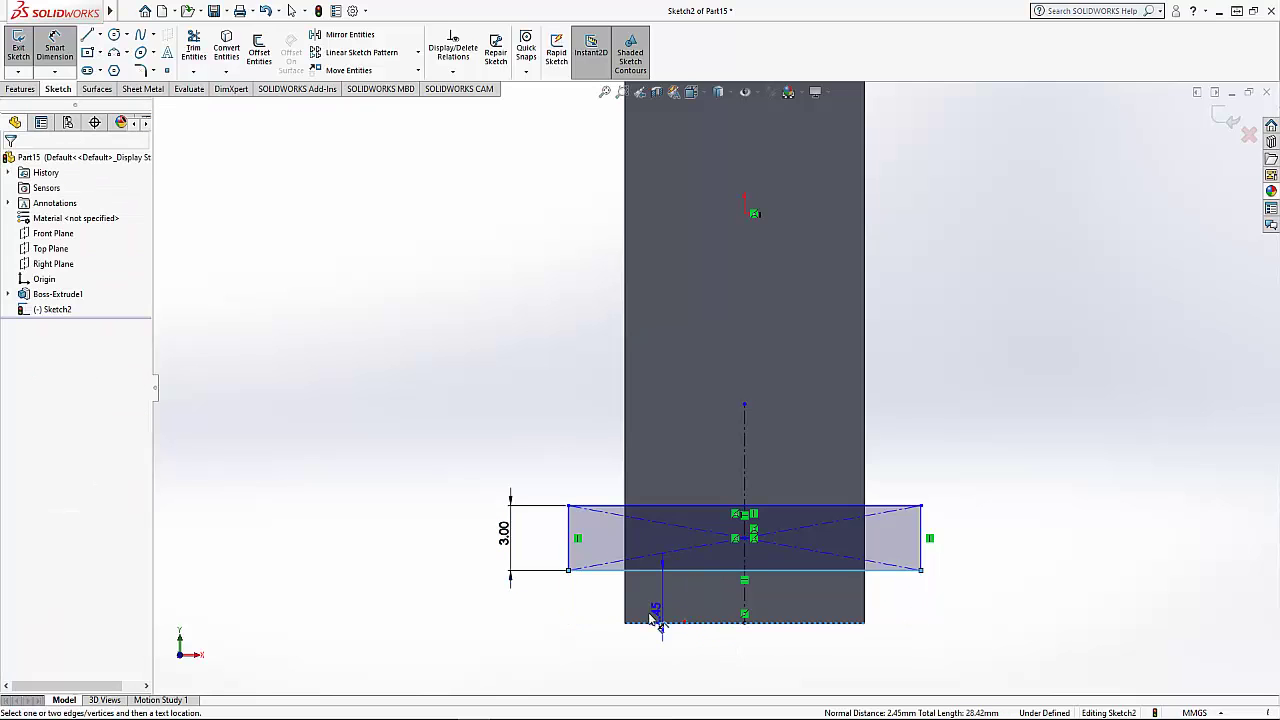
{"action": "left_click", "coordinate": [591, 608]}
{"action": "type", "text": "3"}
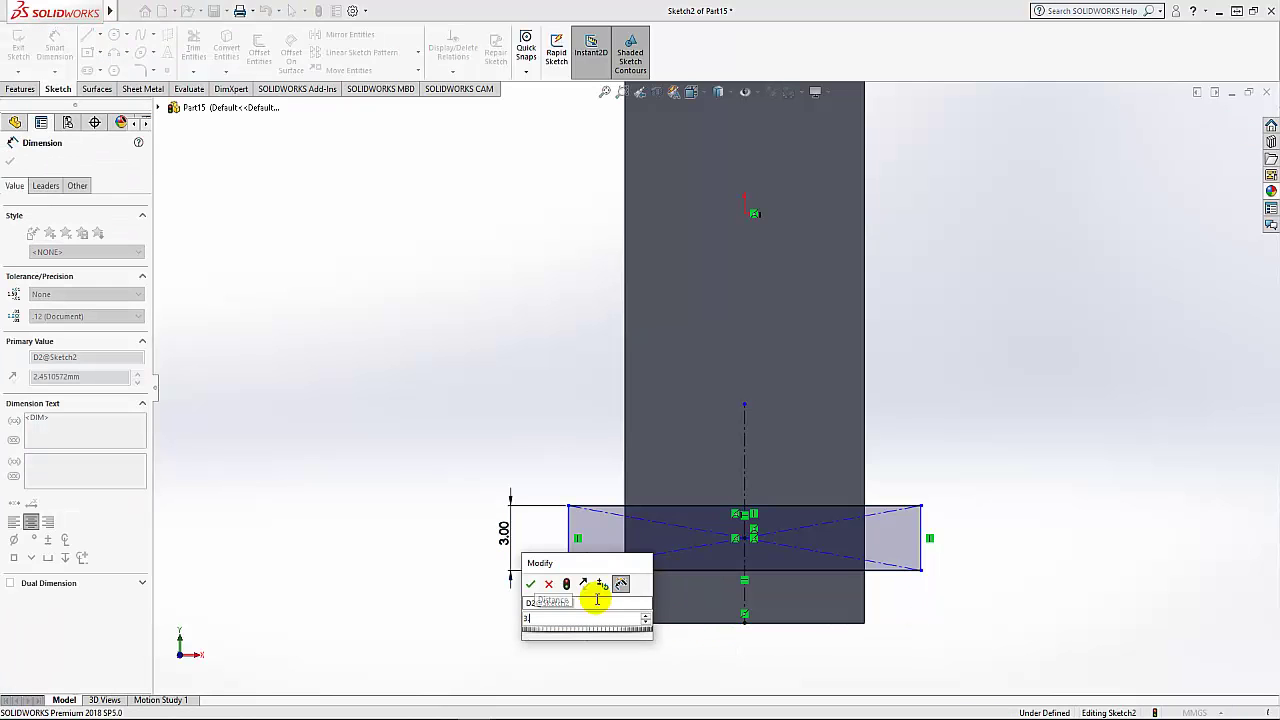
{"action": "type", "text": ".5"}
{"action": "key", "text": "Return"}
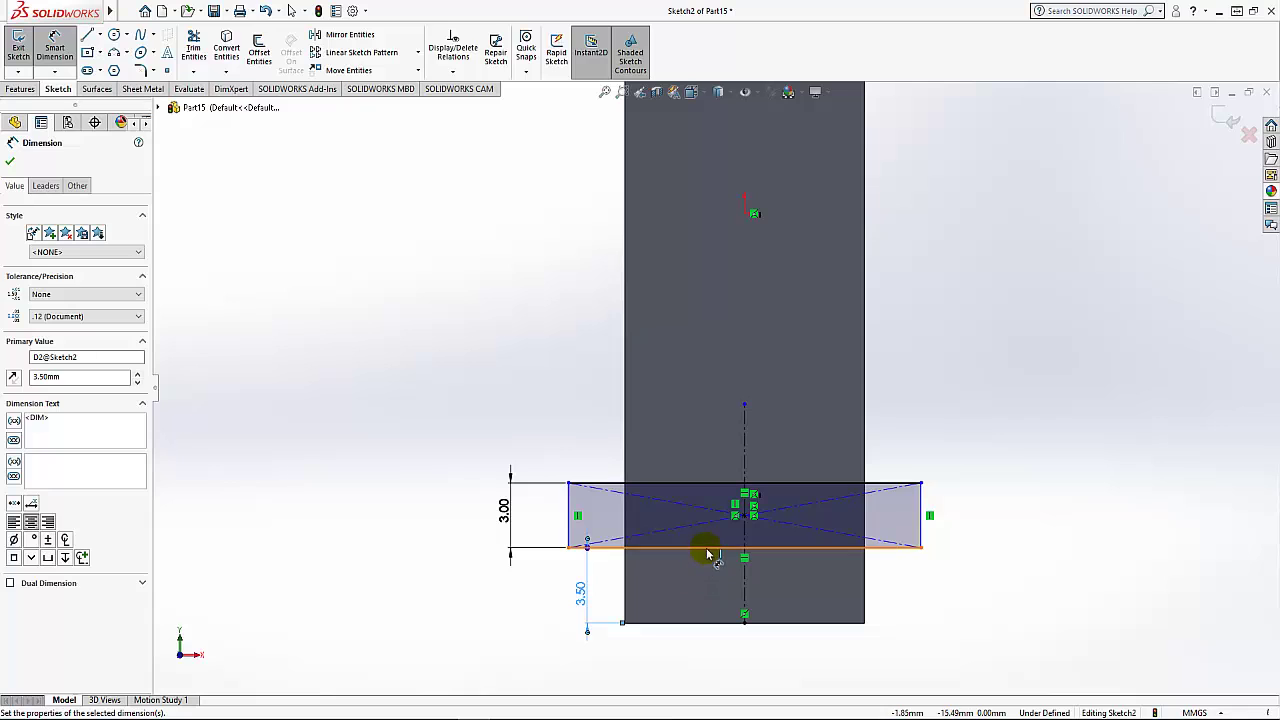
{"action": "left_click", "coordinate": [700, 547]}
{"action": "left_click", "coordinate": [716, 668]}
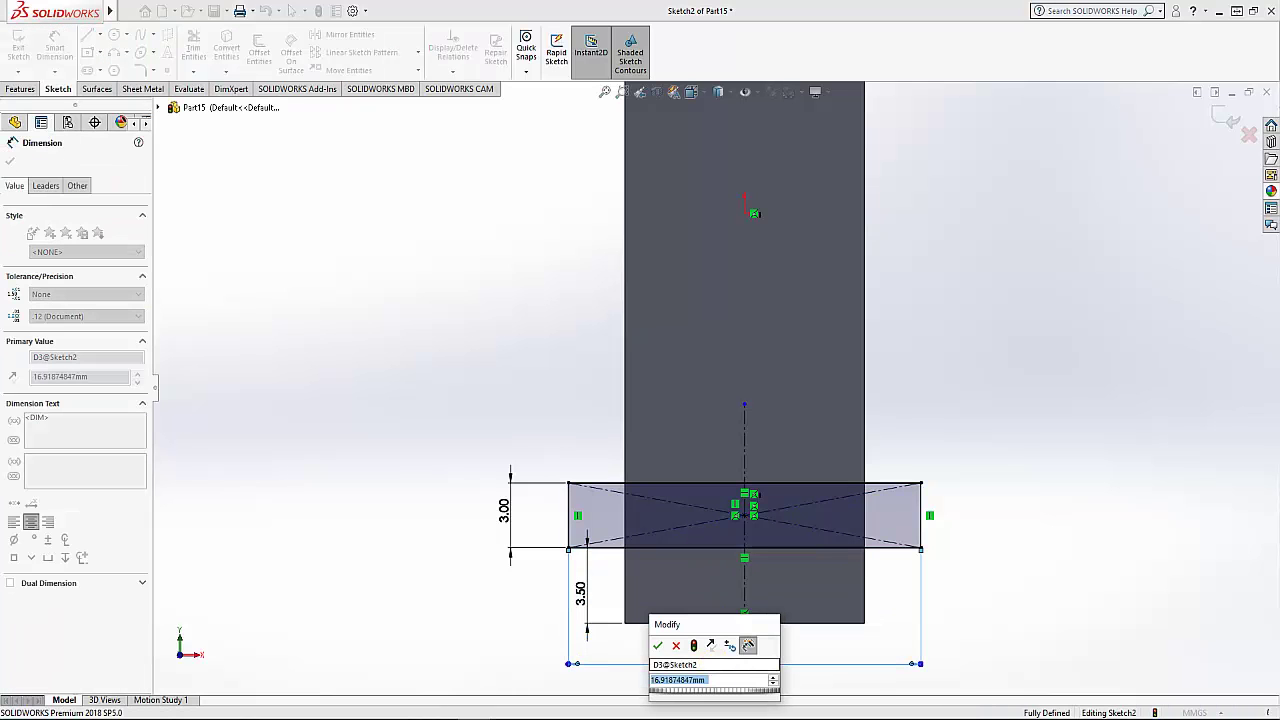
{"action": "type", "text": "15.5"}
{"action": "key", "text": "Return"}
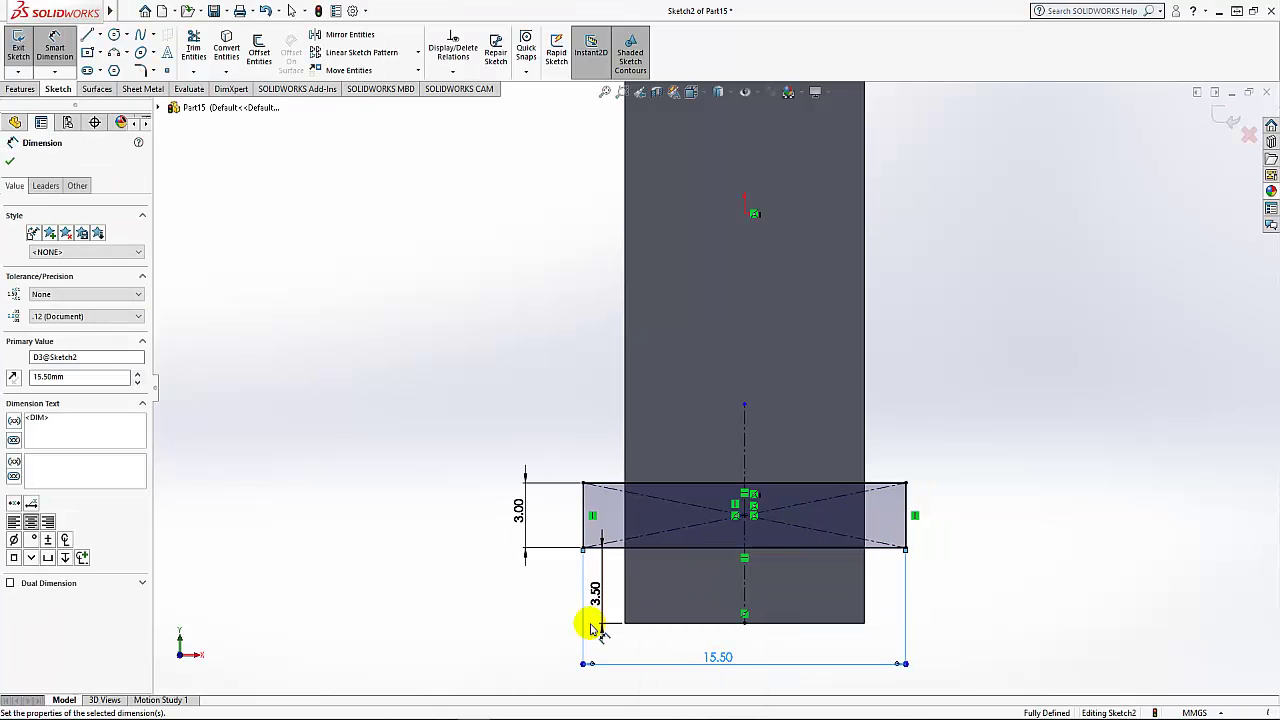
{"action": "left_click", "coordinate": [9, 163]}
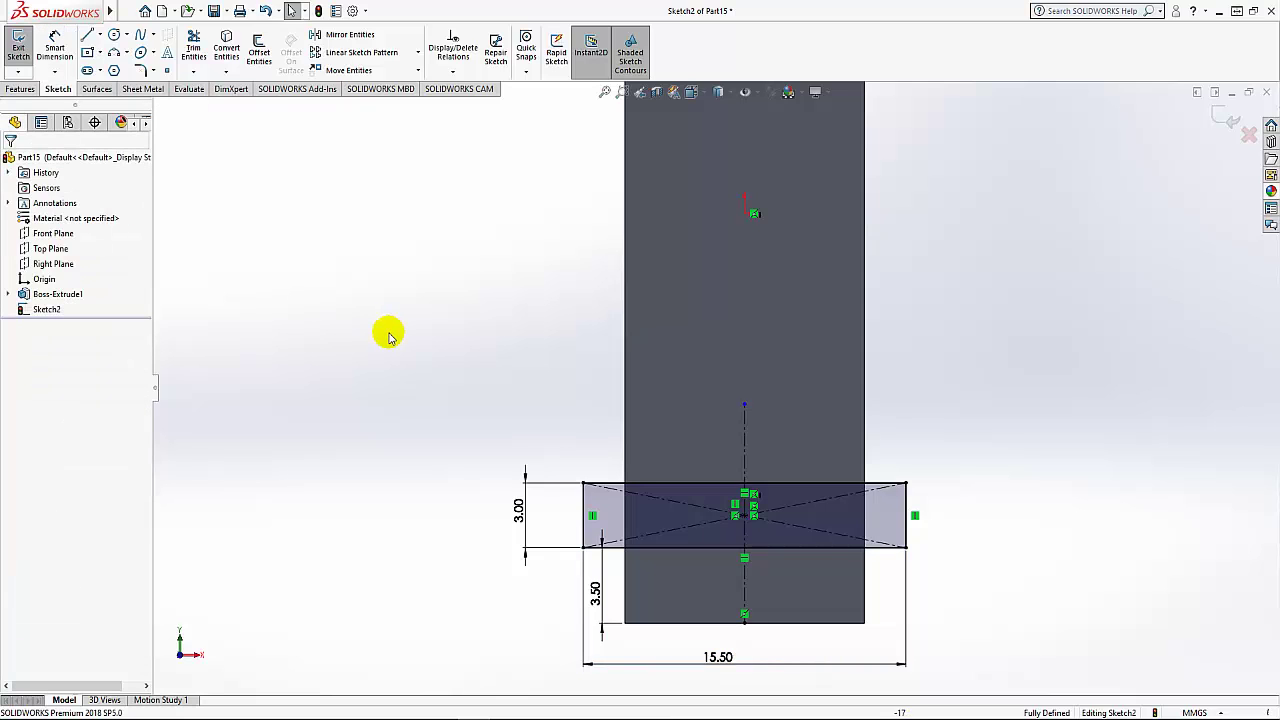
{"action": "middle_click_drag", "start_coordinate": [514, 420], "coordinate": [477, 423]}
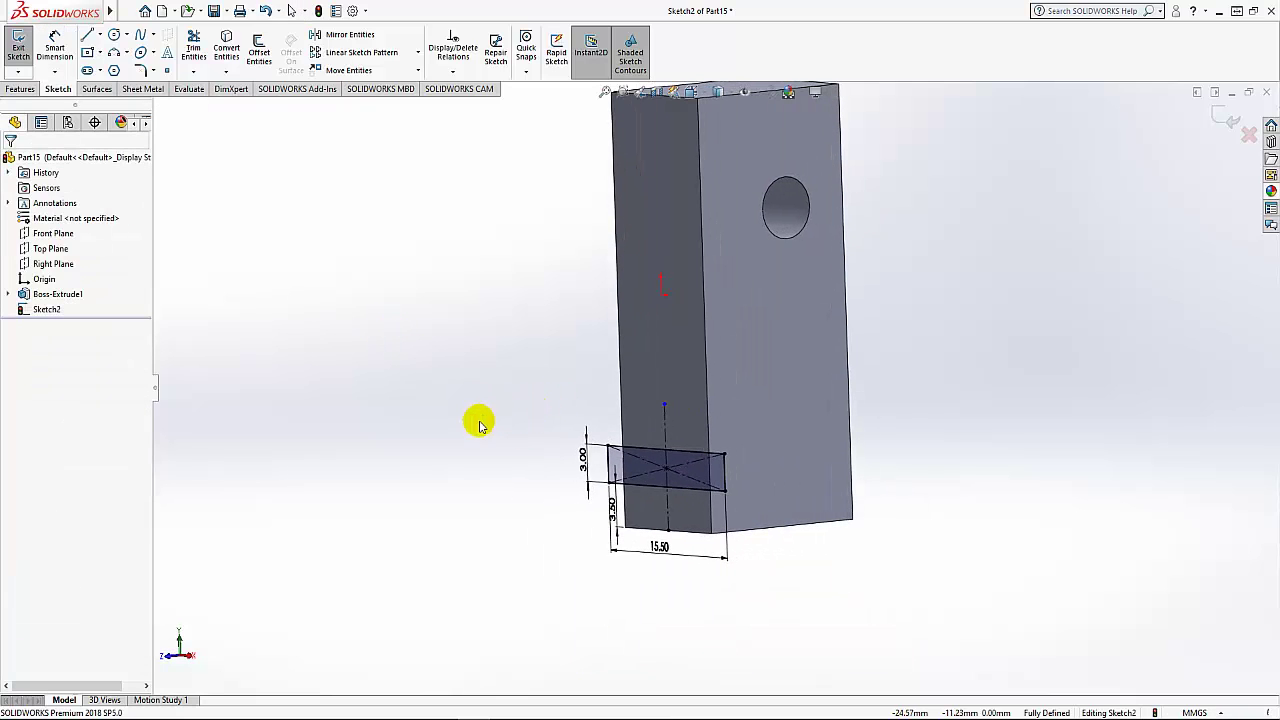
Extrude the rectangle Through All in the reversed direction to form the crossbar
{"action": "left_click", "coordinate": [18, 90]}
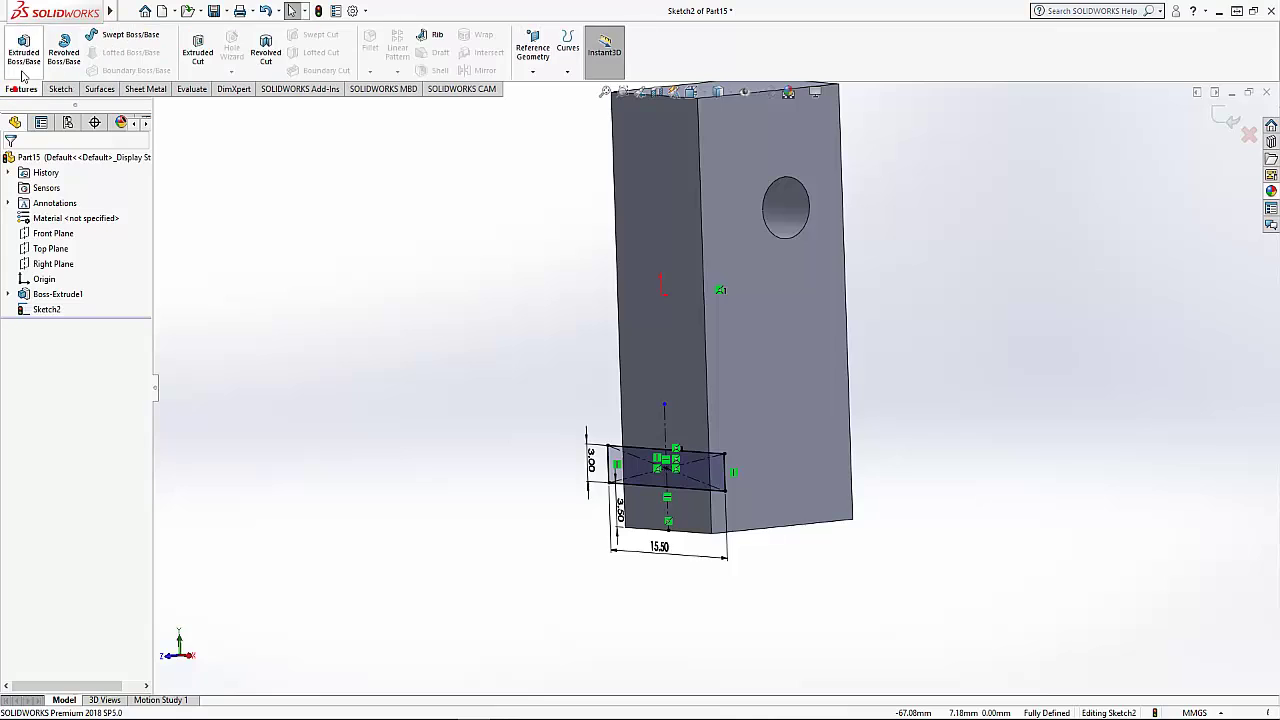
{"action": "left_click", "coordinate": [22, 46]}
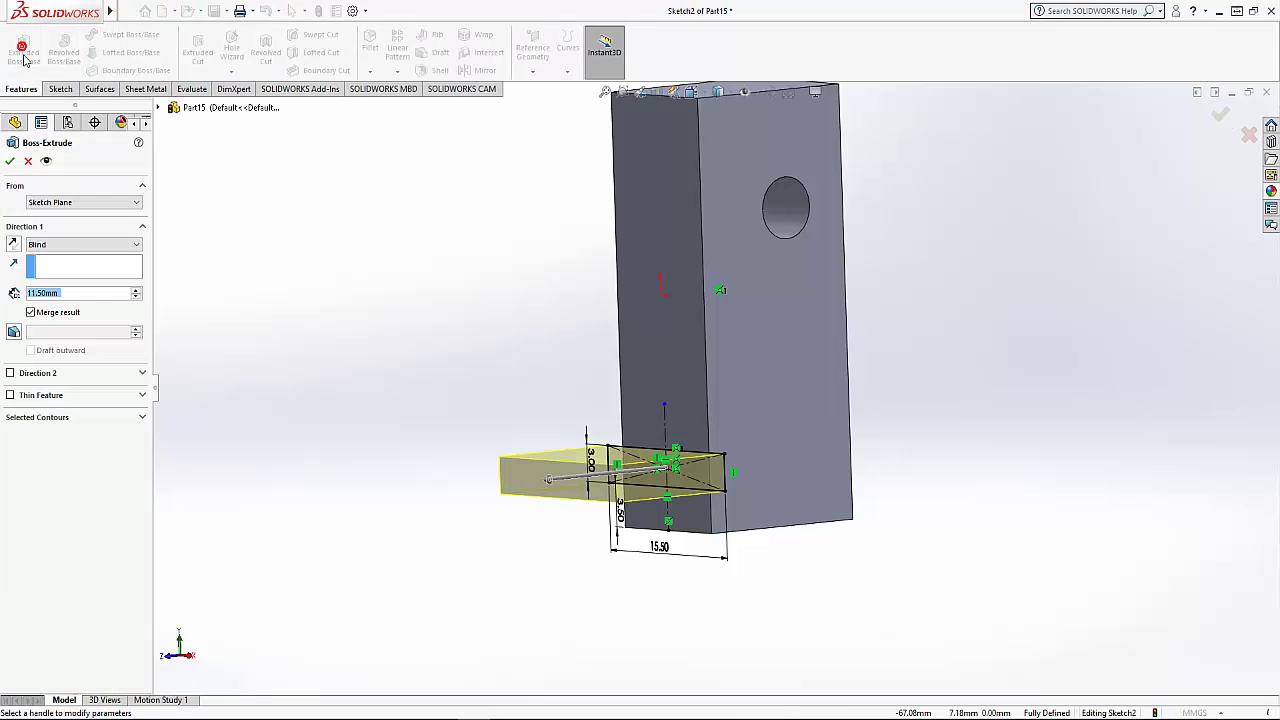
{"action": "left_click", "coordinate": [14, 245]}
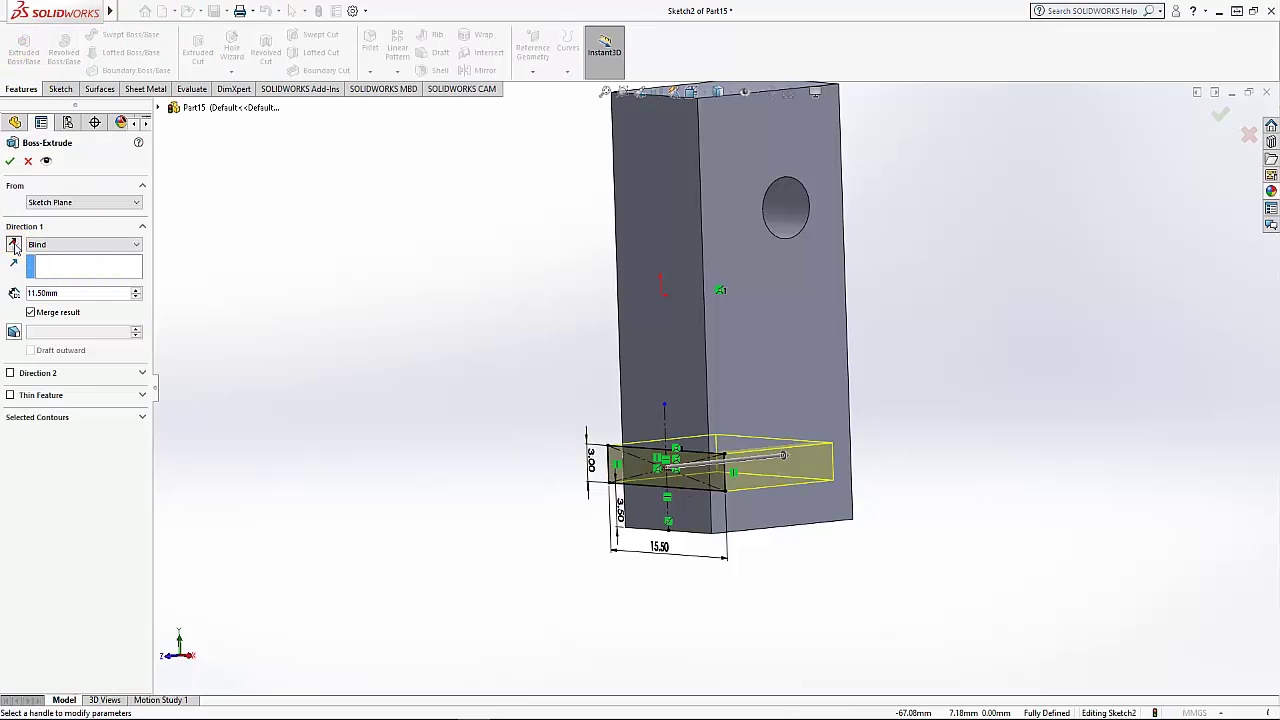
{"action": "left_click", "coordinate": [80, 245]}
{"action": "left_click", "coordinate": [95, 263]}
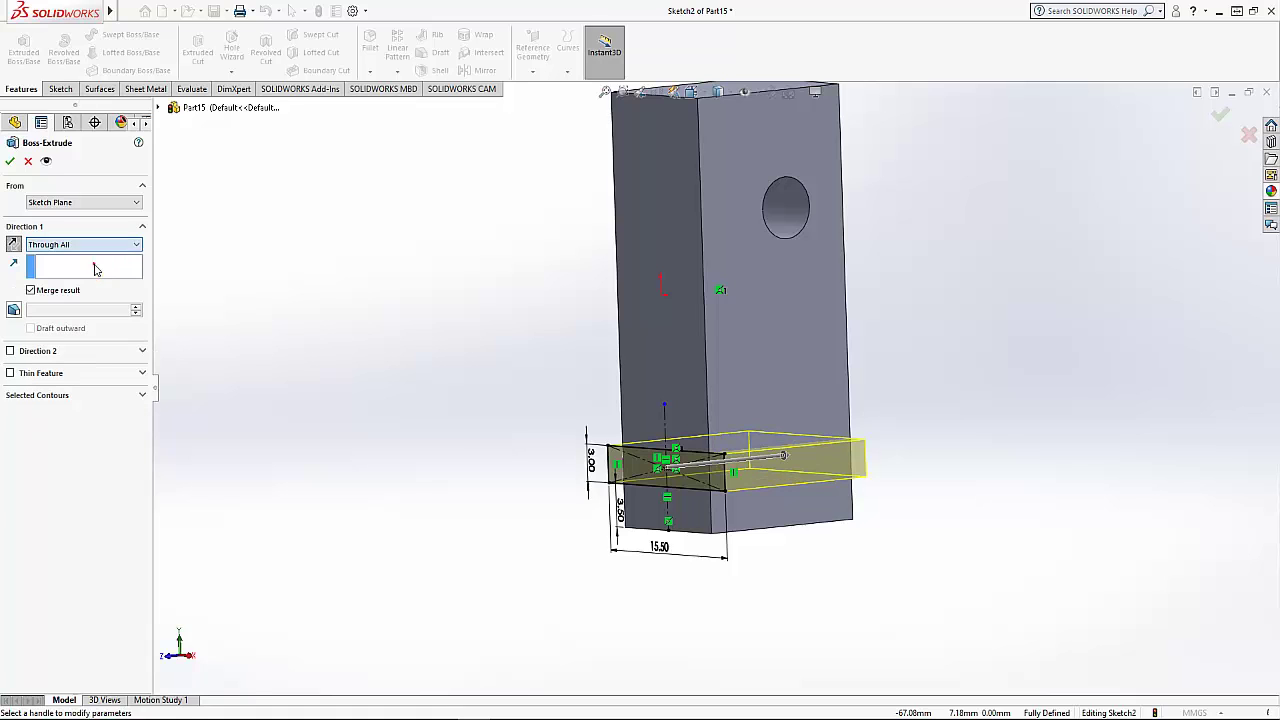
{"action": "left_click", "coordinate": [11, 162]}
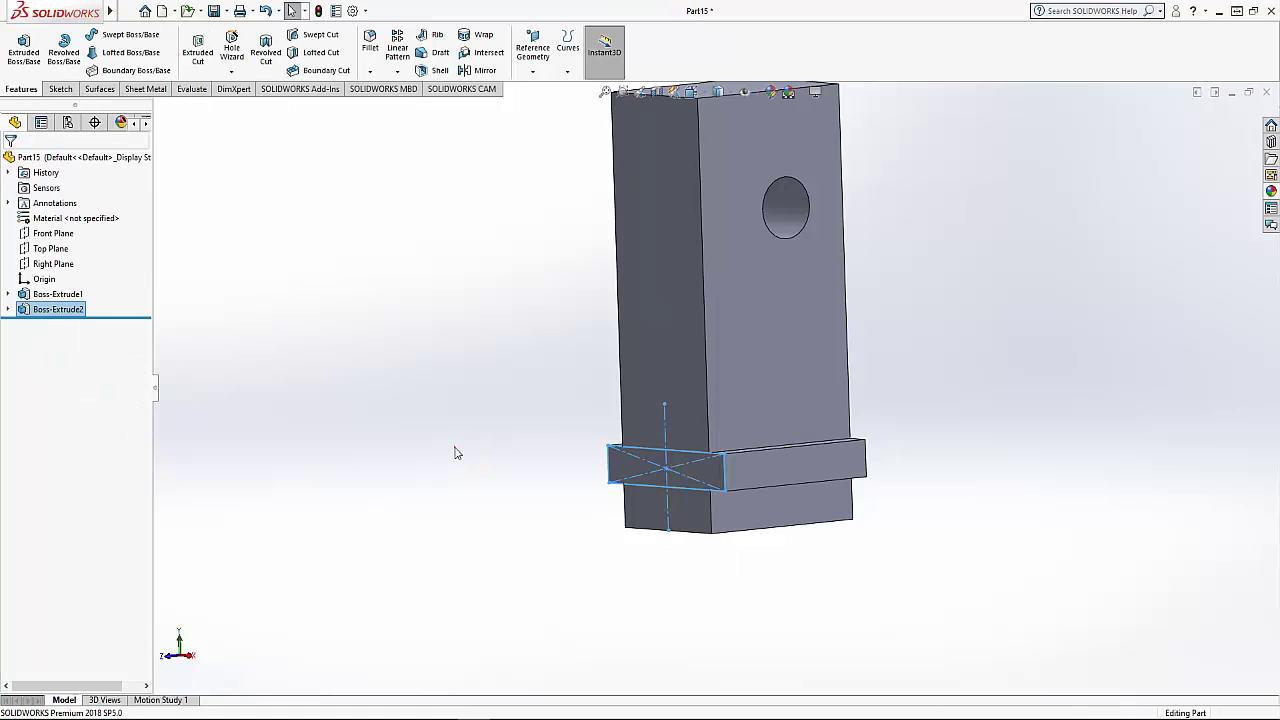
{"action": "left_click", "coordinate": [455, 448]}
{"action": "mouse_move", "coordinate": [448, 455]}
{"action": "middle_mouse_down"}
{"action": "mouse_move", "coordinate": [497, 449]}
{"action": "mouse_move", "coordinate": [583, 380]}
{"action": "mouse_move", "coordinate": [621, 323]}
{"action": "middle_mouse_up"}
{"action": "scroll", "coordinate": [898, 200], "scroll_direction": "down", "scroll_amount": 2}
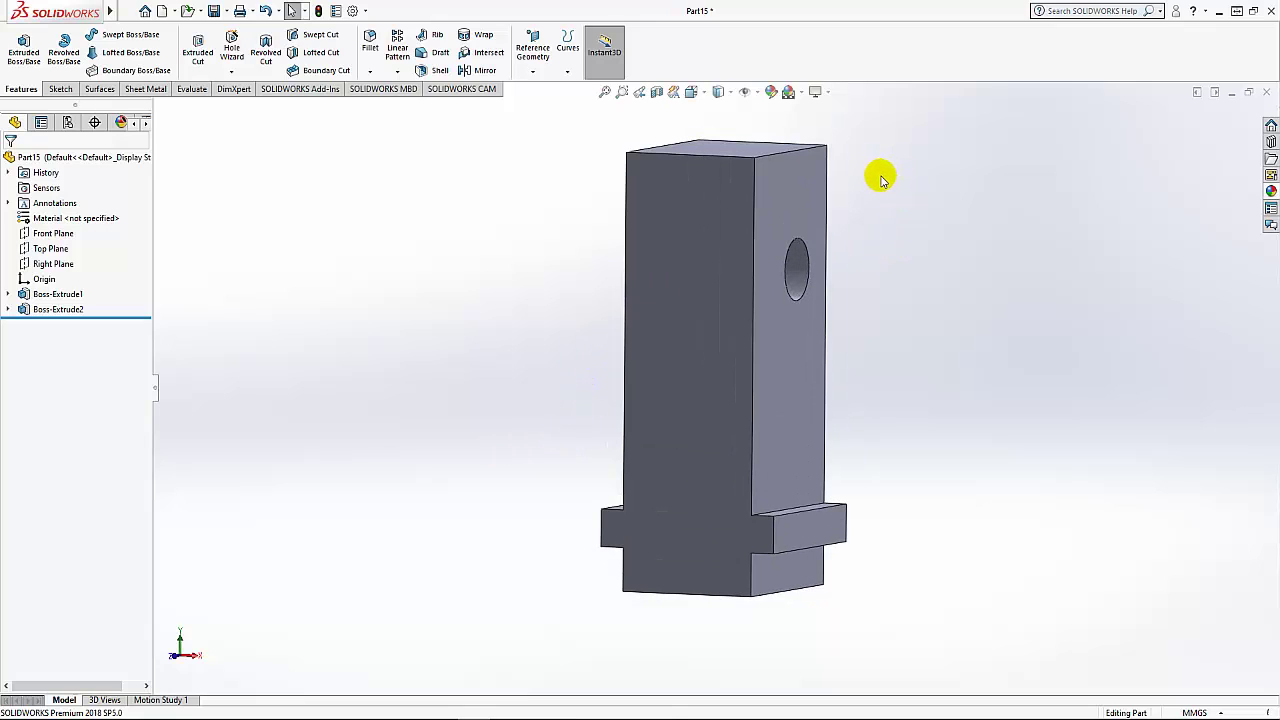
{"action": "scroll", "coordinate": [743, 194], "scroll_direction": "up", "scroll_amount": 2}
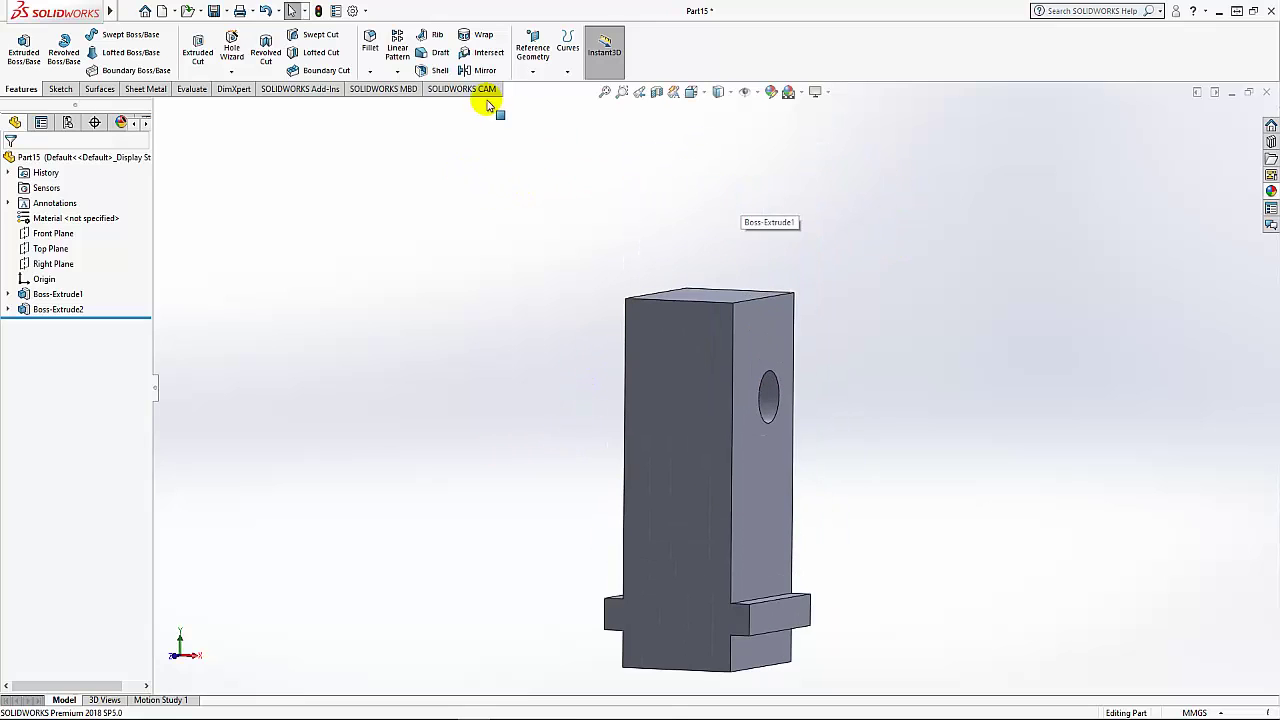
Round the block's top front edge with a 10 mm fillet
{"action": "left_click", "coordinate": [370, 50]}
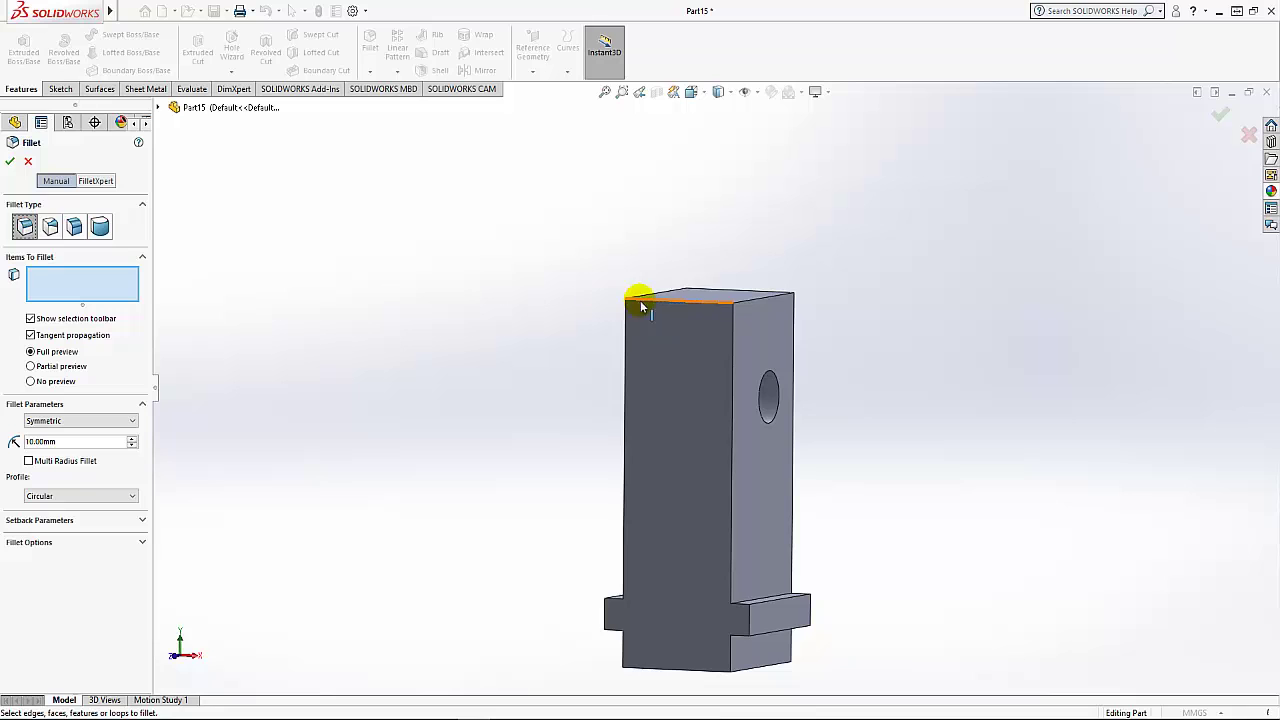
{"action": "left_click", "coordinate": [688, 302]}
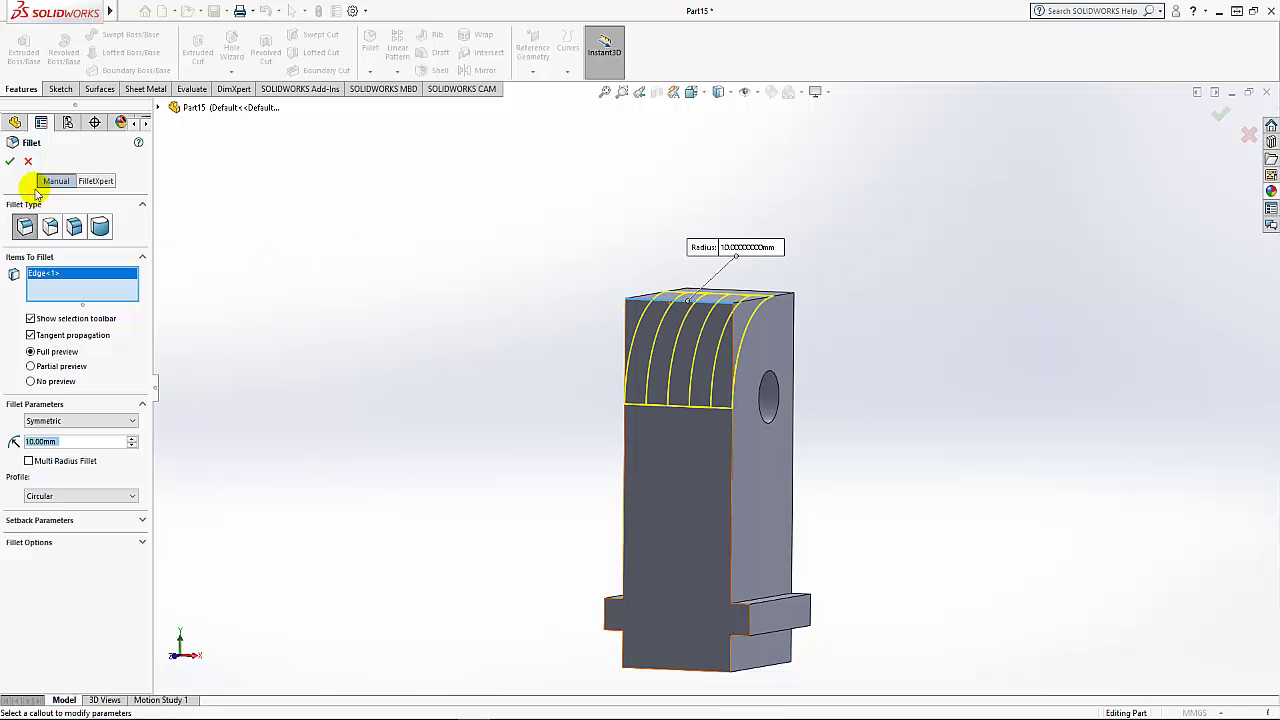
{"action": "left_click", "coordinate": [9, 163]}
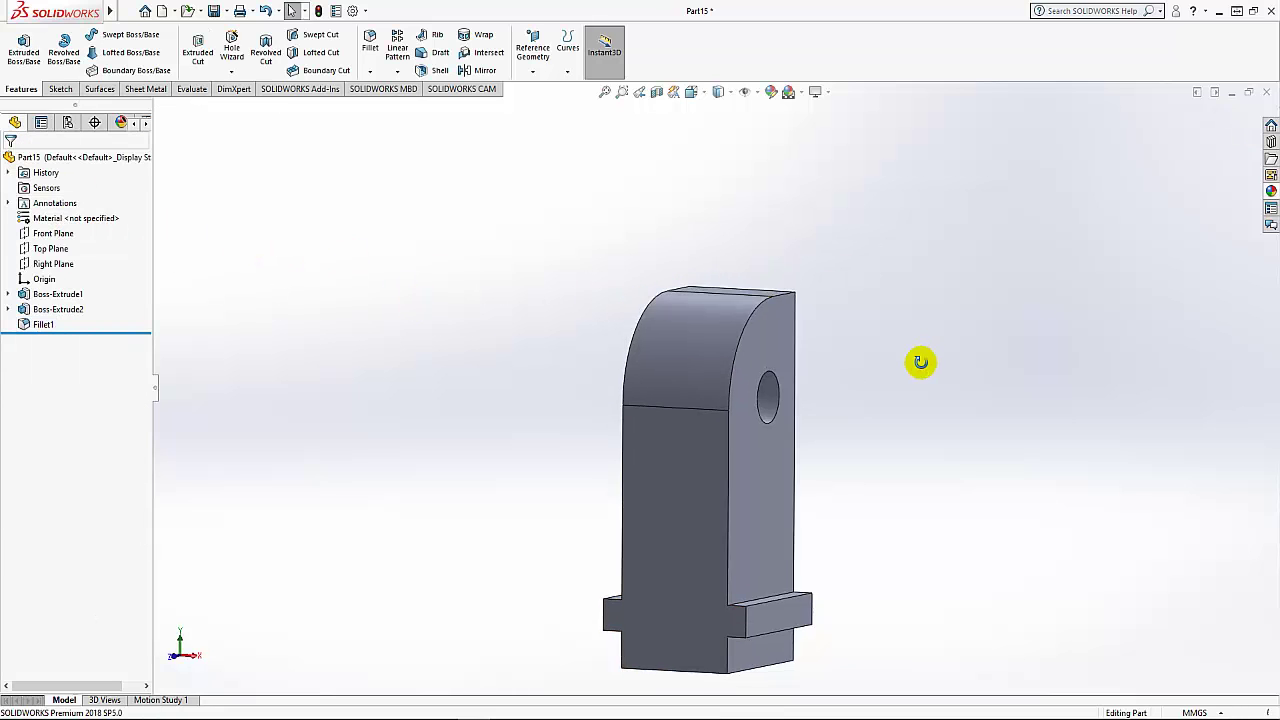
{"action": "middle_click_drag", "start_coordinate": [920, 360], "coordinate": [843, 417]}
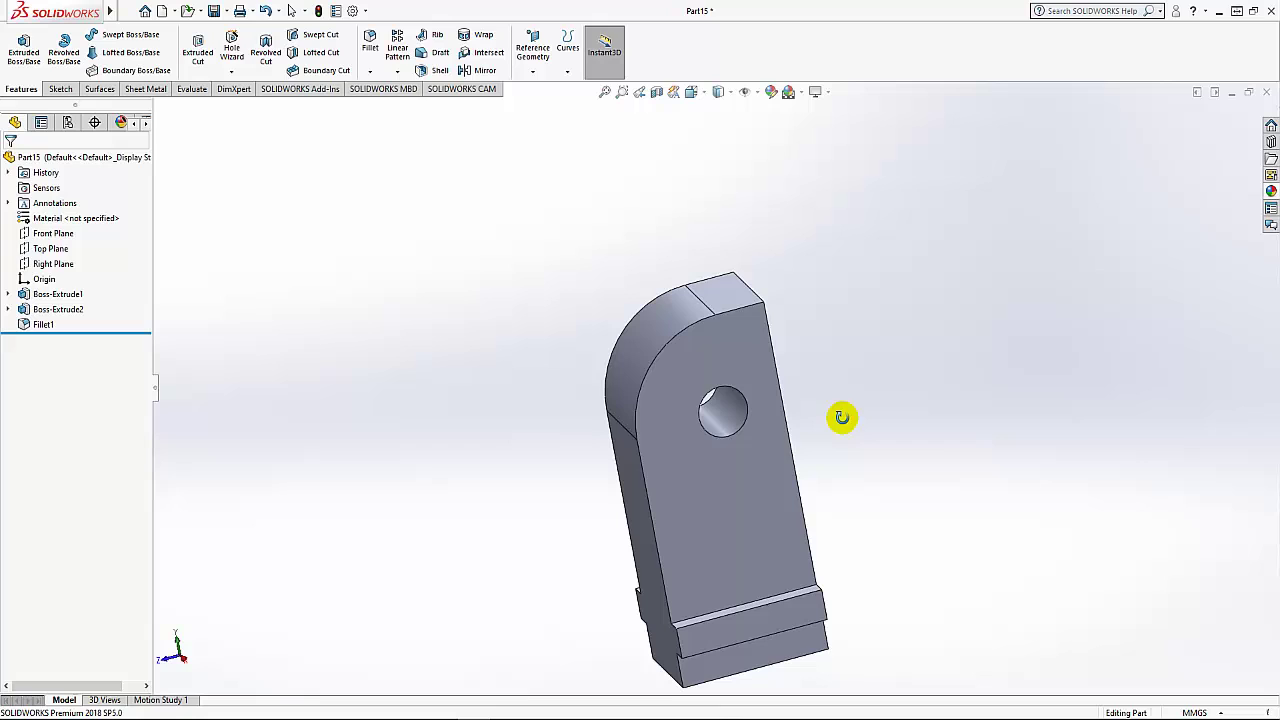
Add a 2.5 mm fillet on the remaining top edge
{"action": "left_click", "coordinate": [370, 42]}
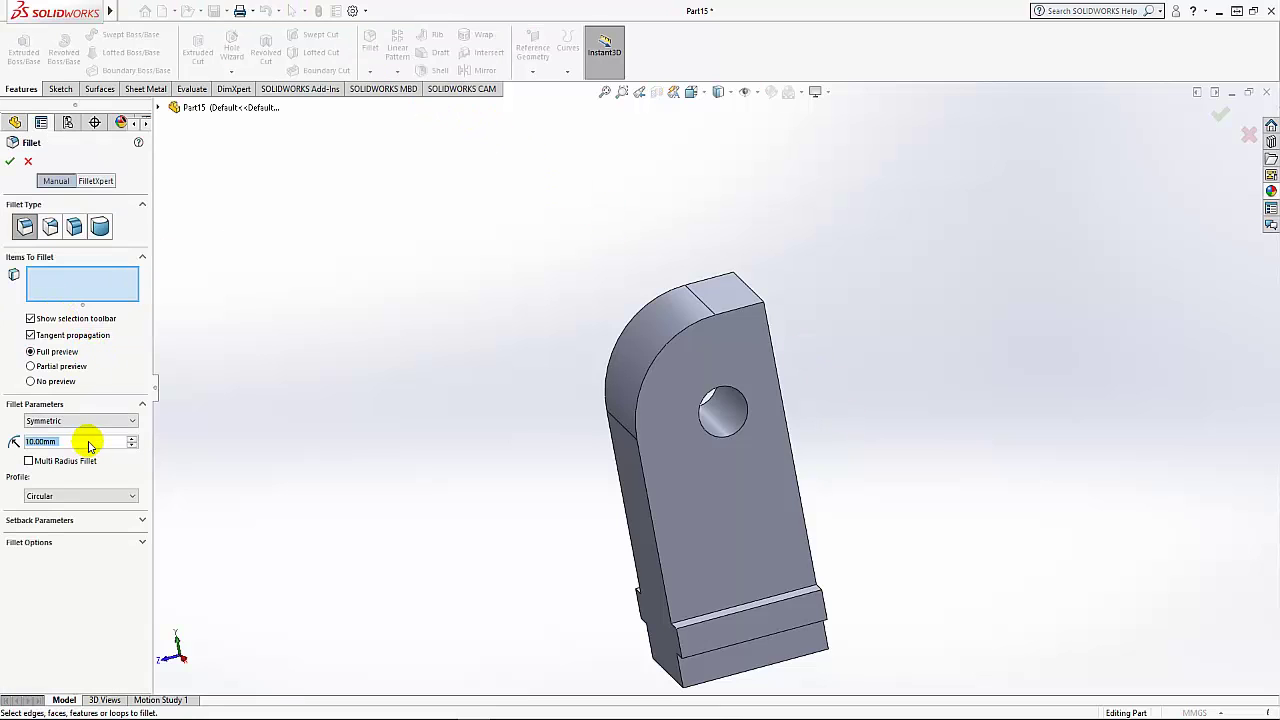
{"action": "type", "text": "2.5"}
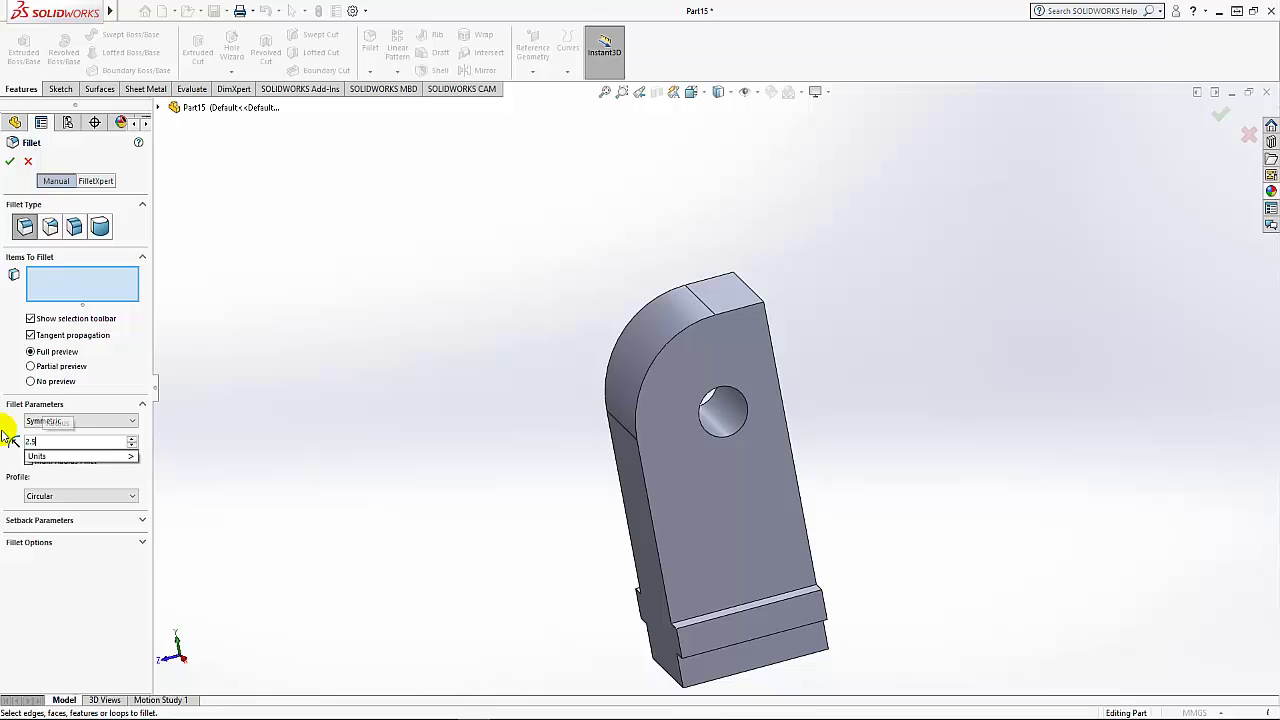
{"action": "left_click", "coordinate": [752, 293]}
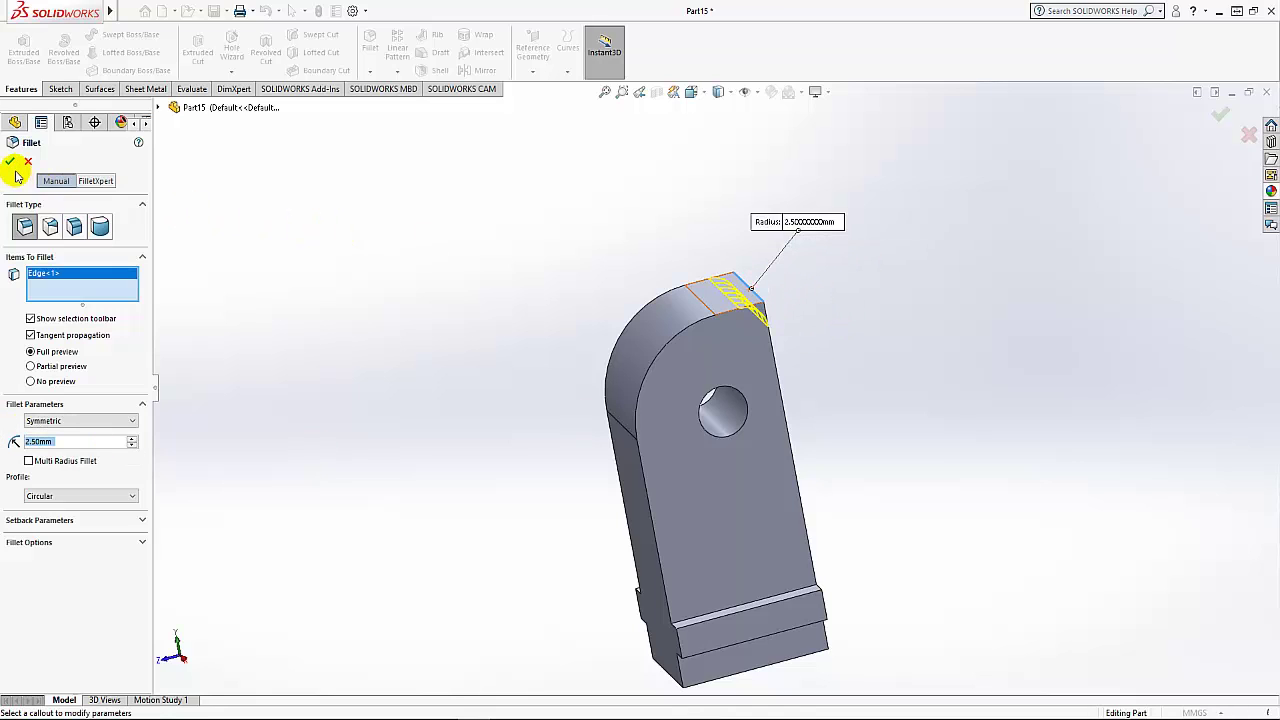
{"action": "key", "text": "Return"}
{"action": "middle_click_drag", "start_coordinate": [500, 313], "coordinate": [601, 290]}
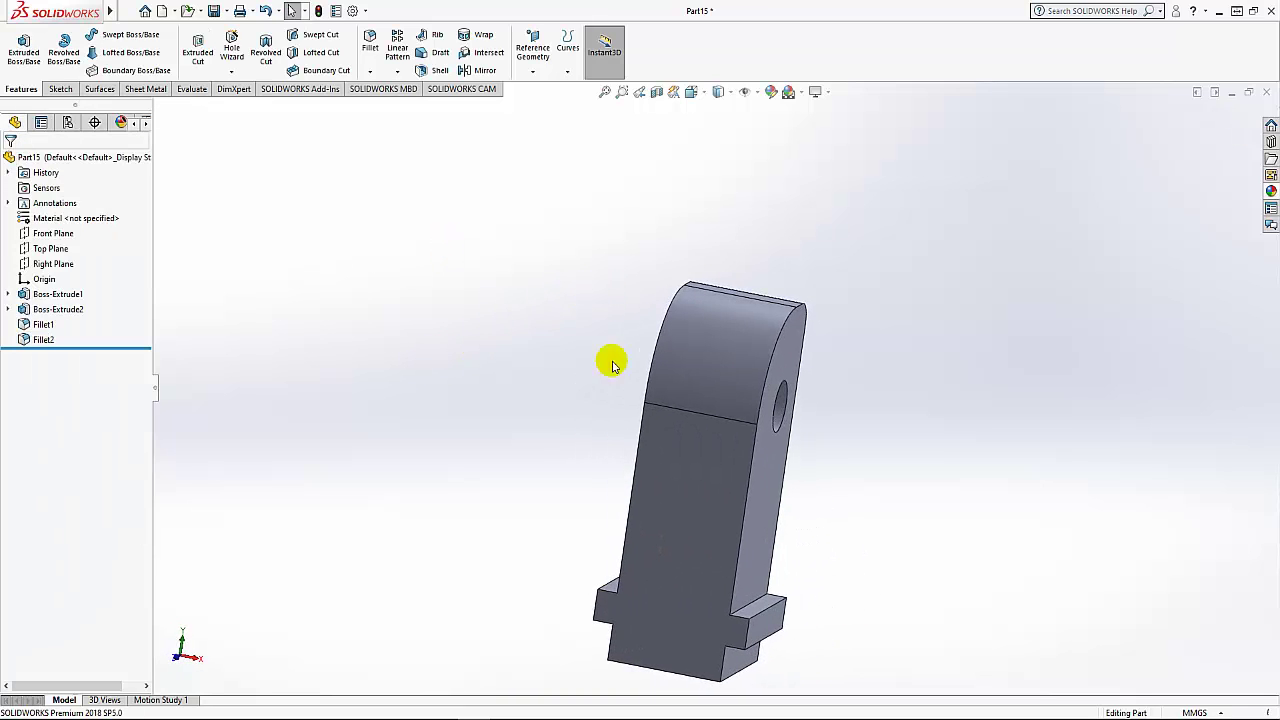
Start a new sketch on the block's front face and view it Normal To
{"action": "left_click", "coordinate": [694, 480]}
{"action": "left_click", "coordinate": [754, 428]}
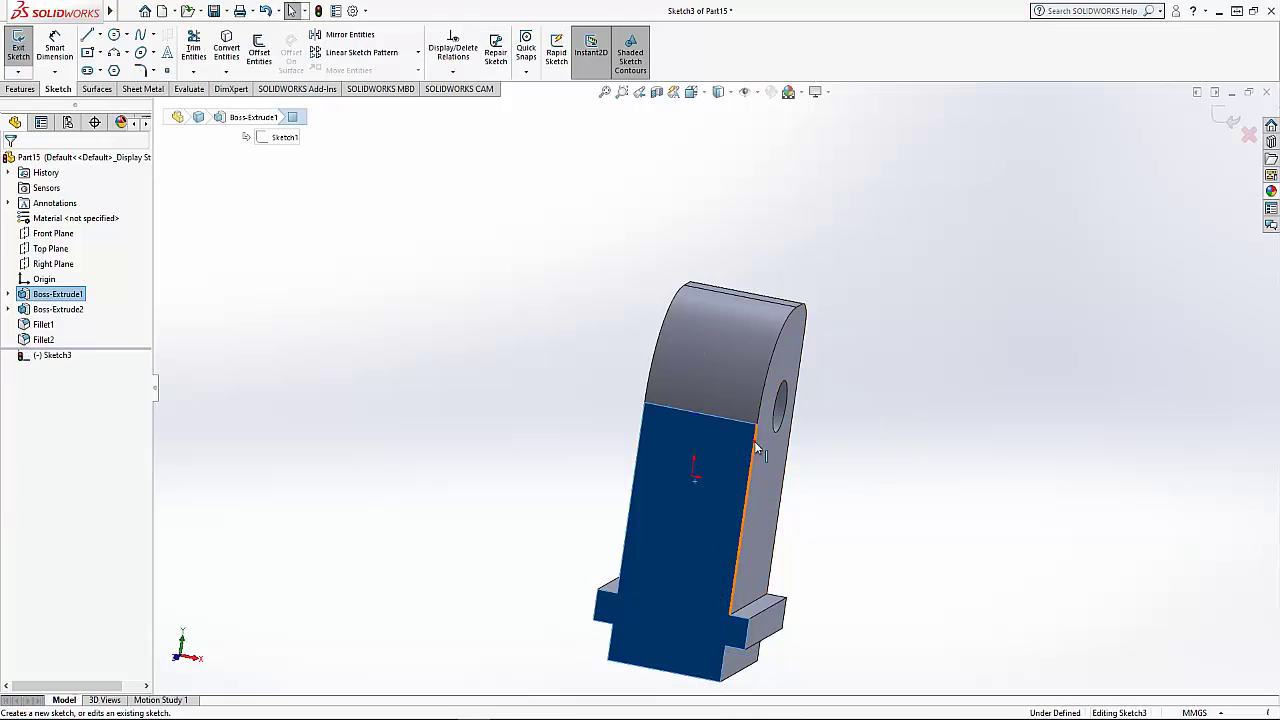
{"action": "left_click", "coordinate": [754, 442]}
{"action": "left_click", "coordinate": [692, 92]}
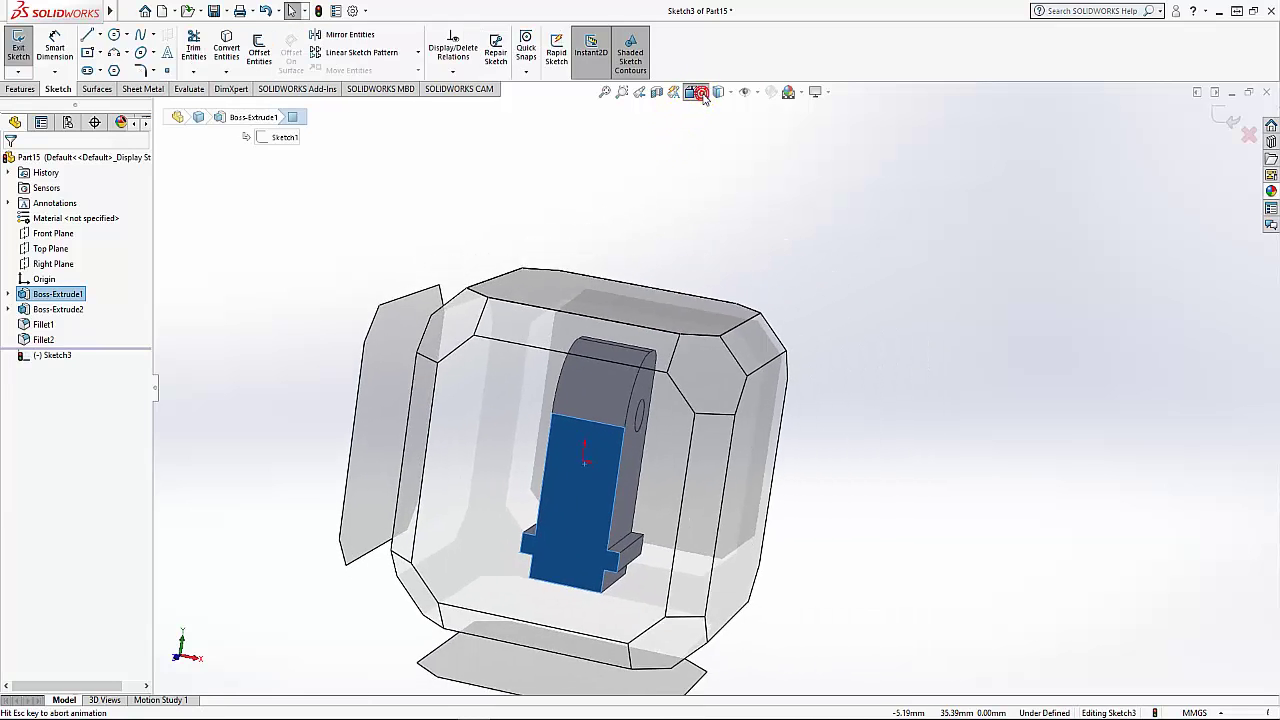
{"action": "left_click", "coordinate": [767, 170]}
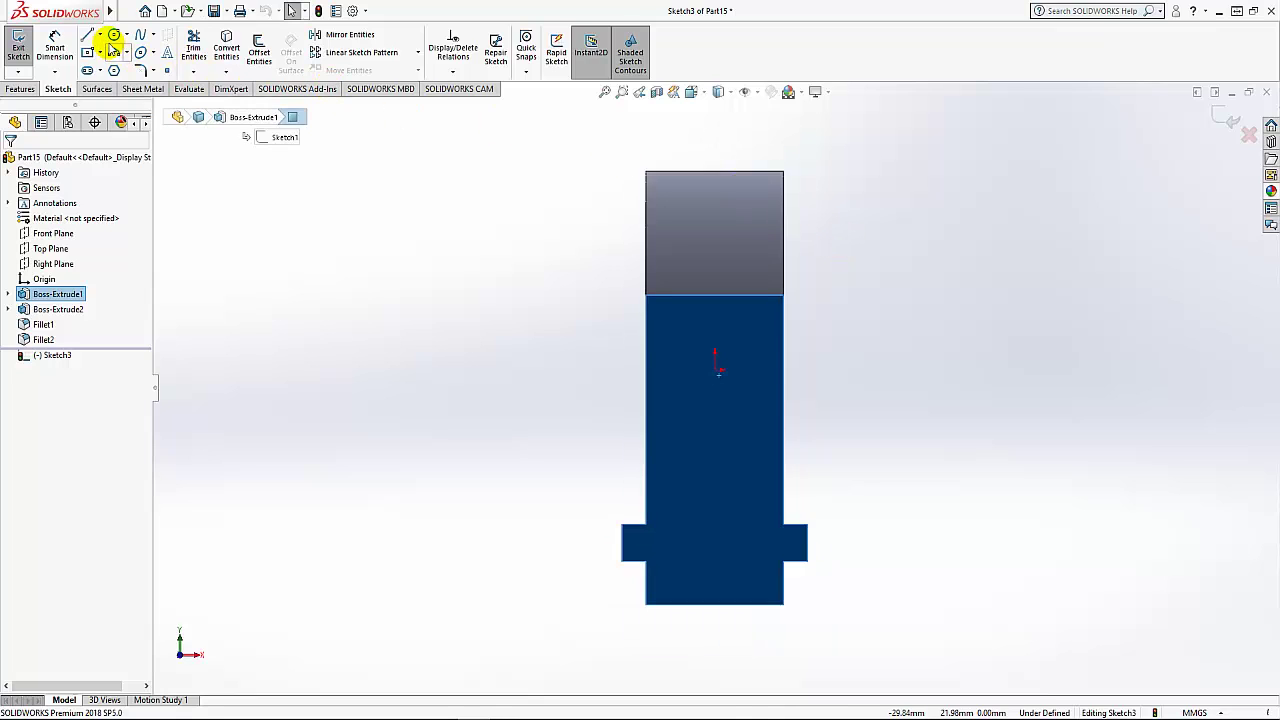
Draw a vertical centerline from the top edge midpoint to the bottom edge
{"action": "left_click", "coordinate": [100, 35]}
{"action": "left_click", "coordinate": [118, 63]}
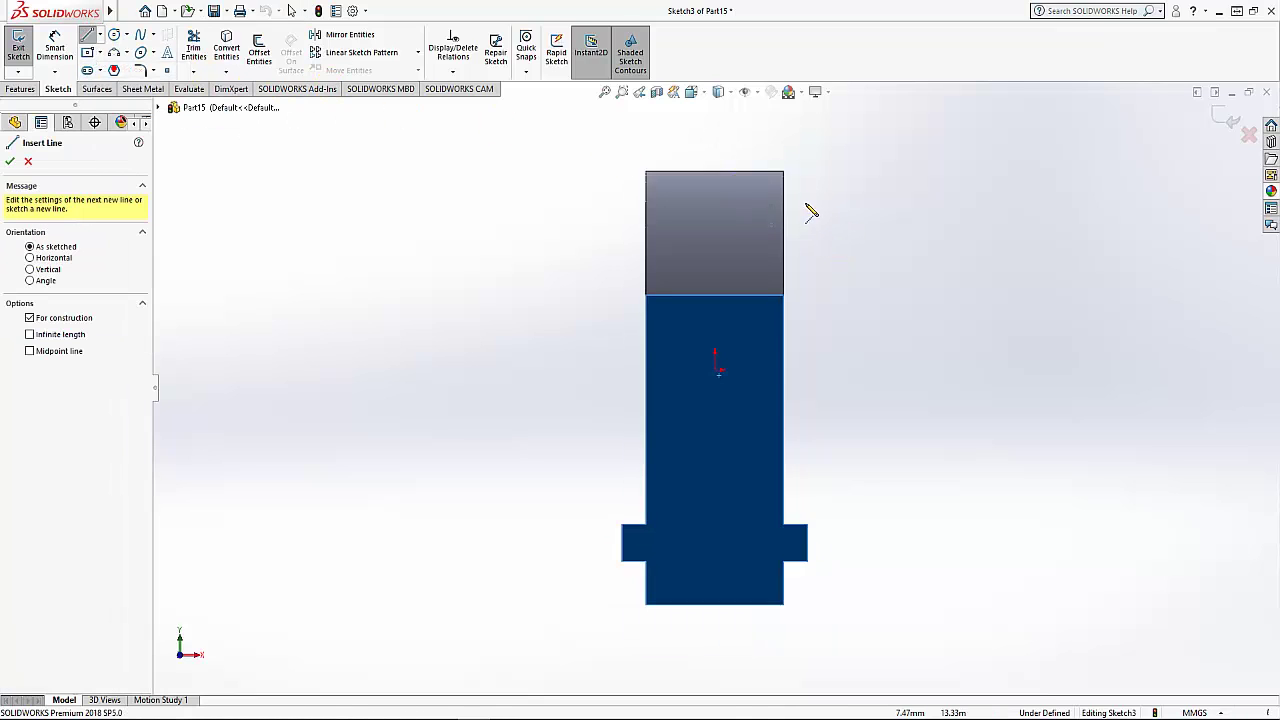
{"action": "left_click", "coordinate": [714, 172]}
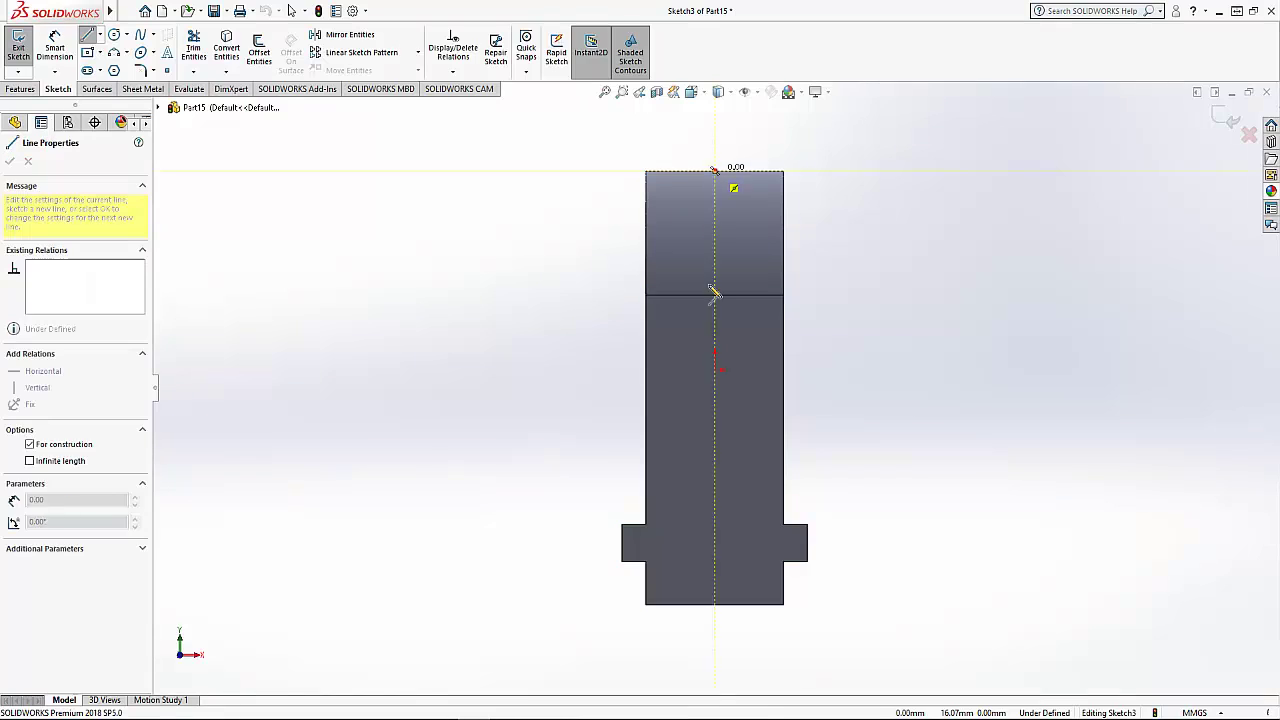
{"action": "left_click", "coordinate": [714, 603]}
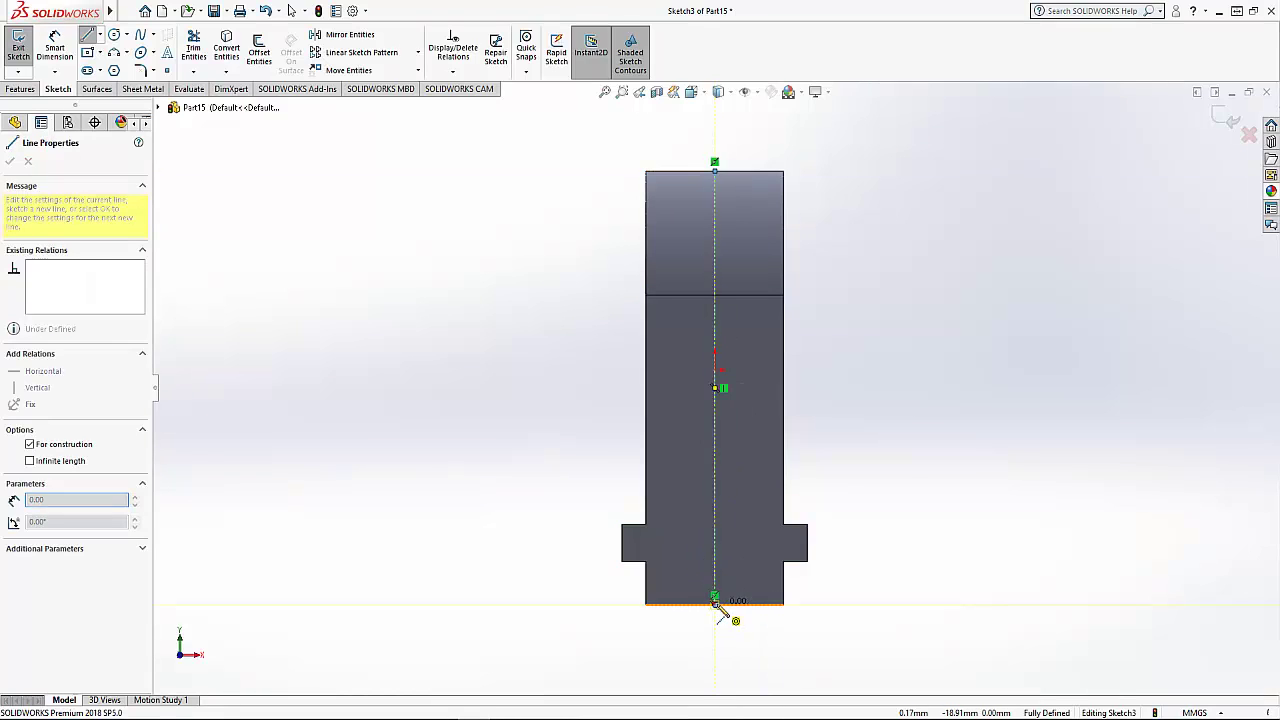
{"action": "right_click", "coordinate": [880, 428]}
{"action": "left_click", "coordinate": [900, 448]}
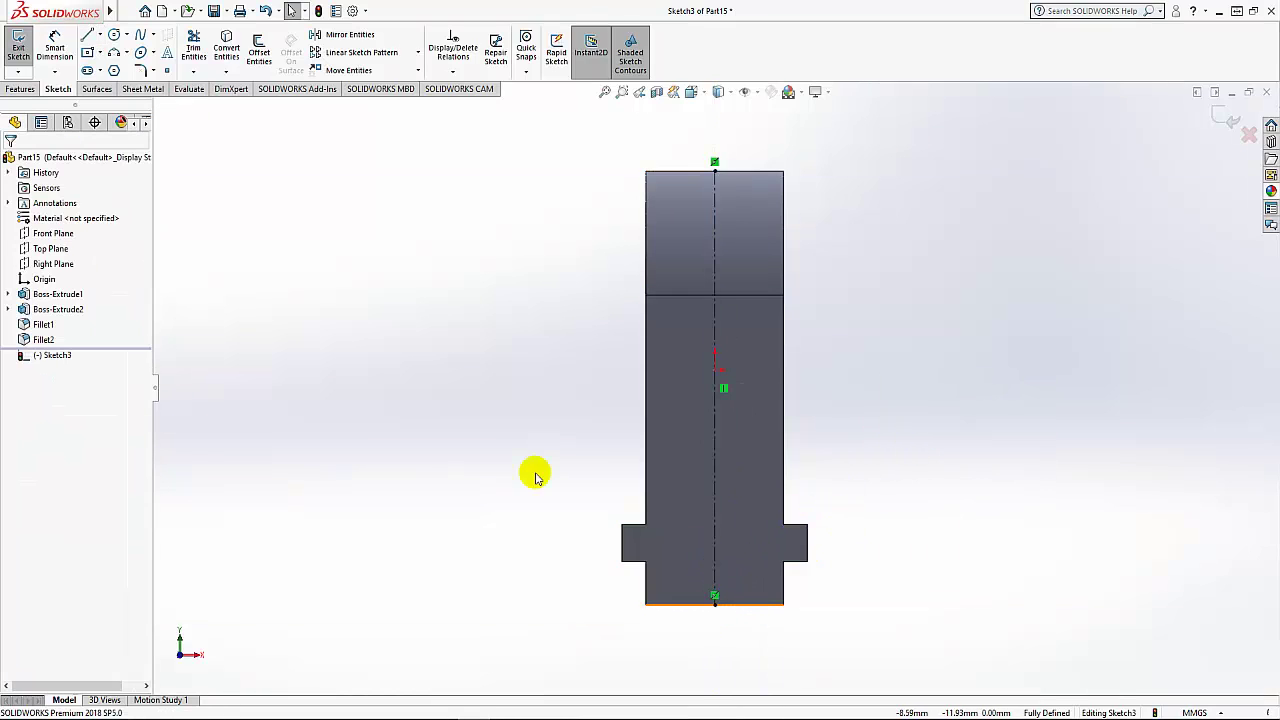
Draw a circle centred on the centerline near the bottom
{"action": "left_click", "coordinate": [113, 37]}
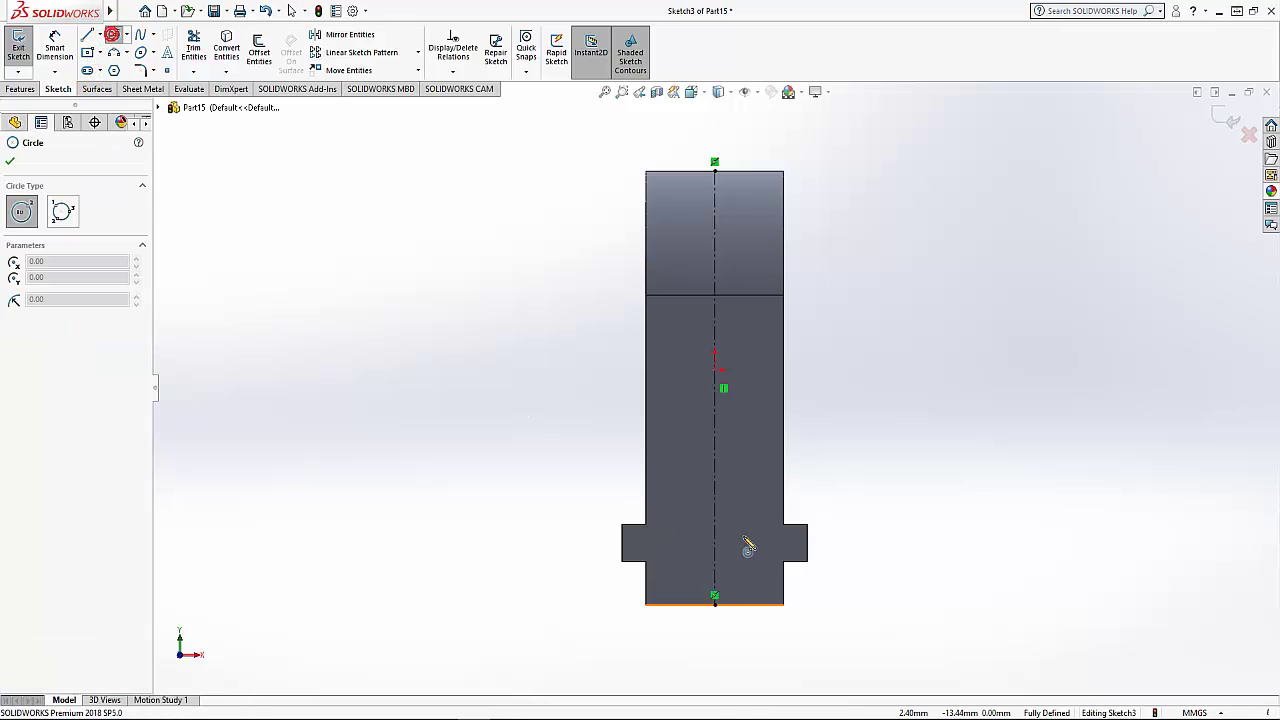
{"action": "left_click", "coordinate": [714, 541]}
{"action": "left_click", "coordinate": [728, 558]}
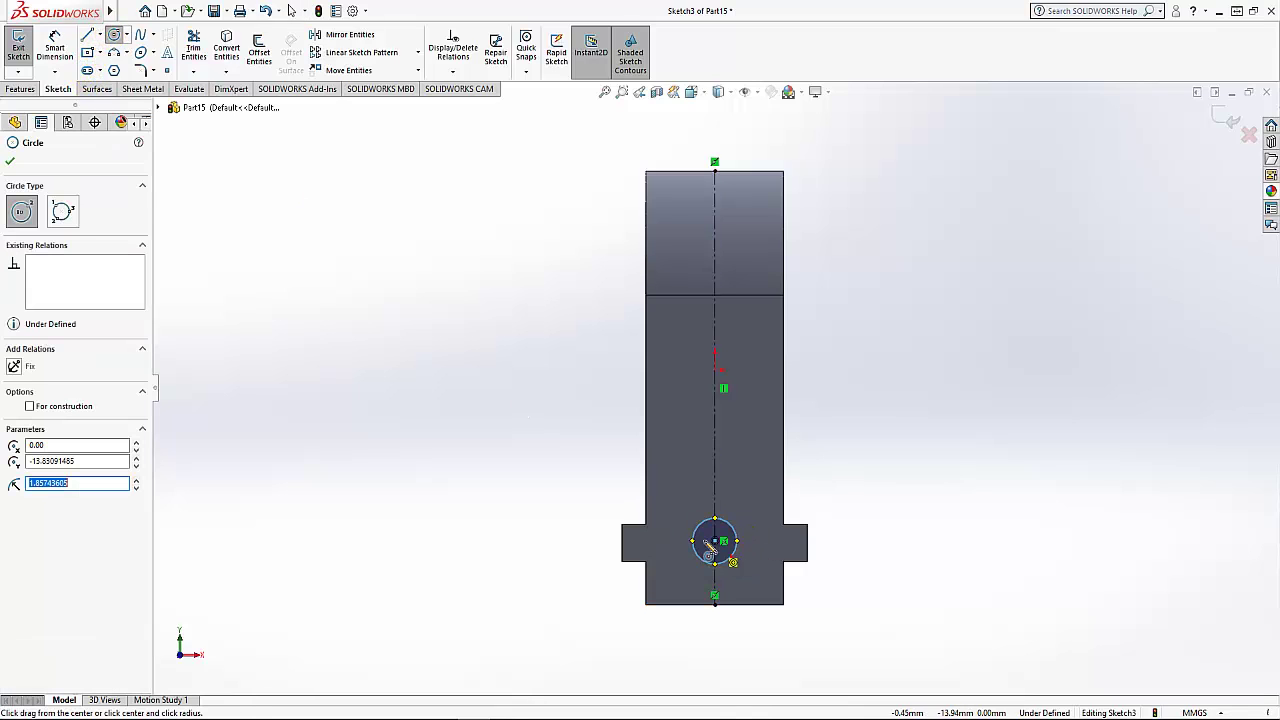
{"action": "left_click", "coordinate": [10, 161]}
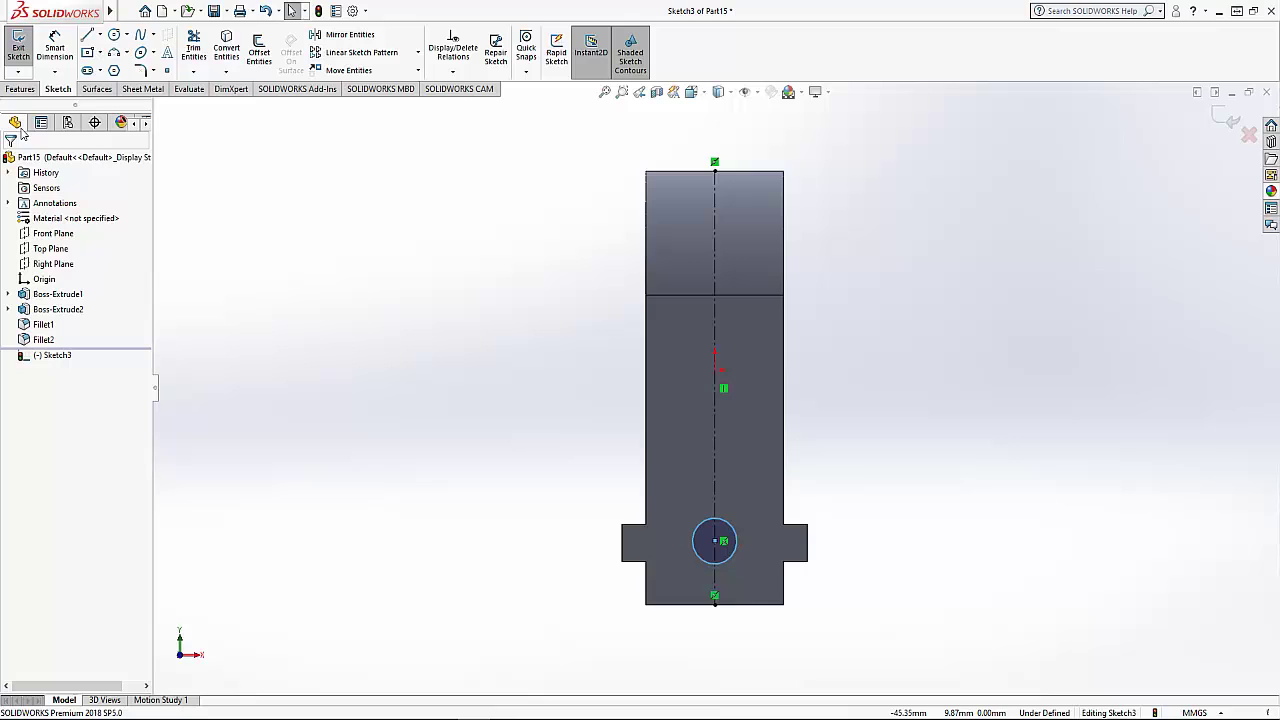
Dimension the circle's centre 5.75 mm above the block's bottom edge
{"action": "left_click", "coordinate": [55, 45]}
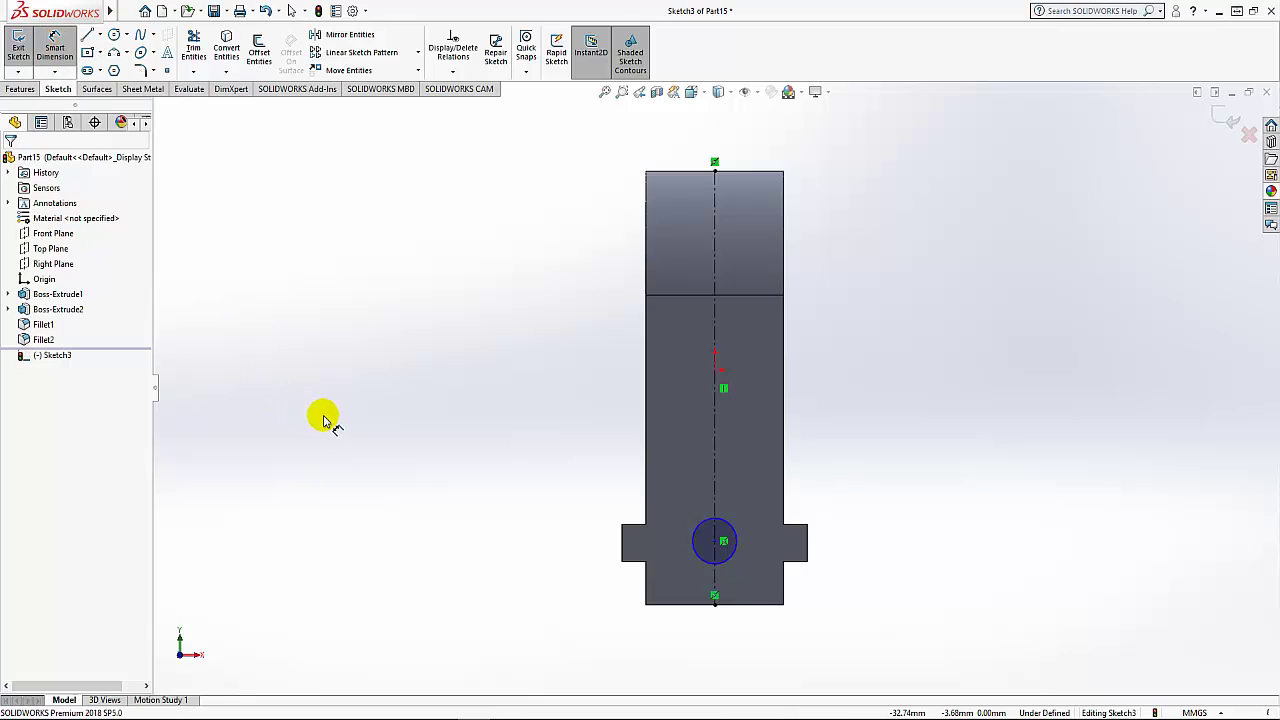
{"action": "scroll", "coordinate": [760, 645], "scroll_direction": "down", "scroll_amount": 3}
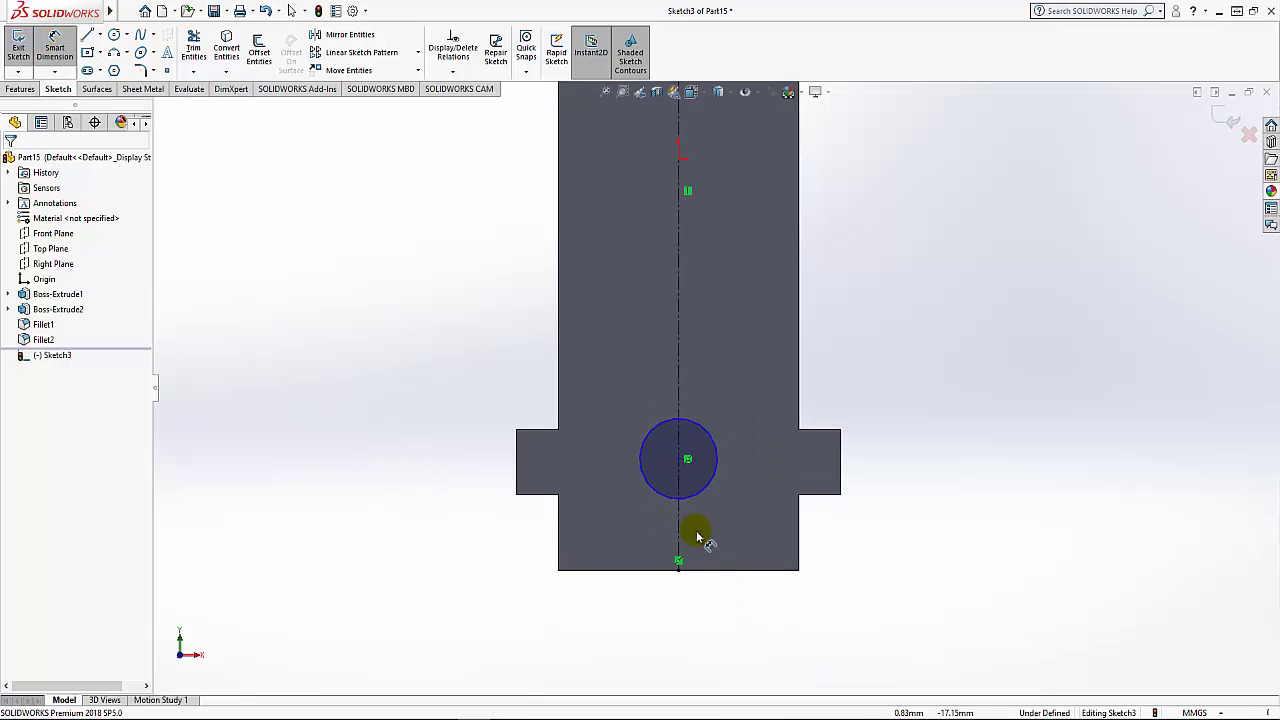
{"action": "left_click", "coordinate": [680, 462]}
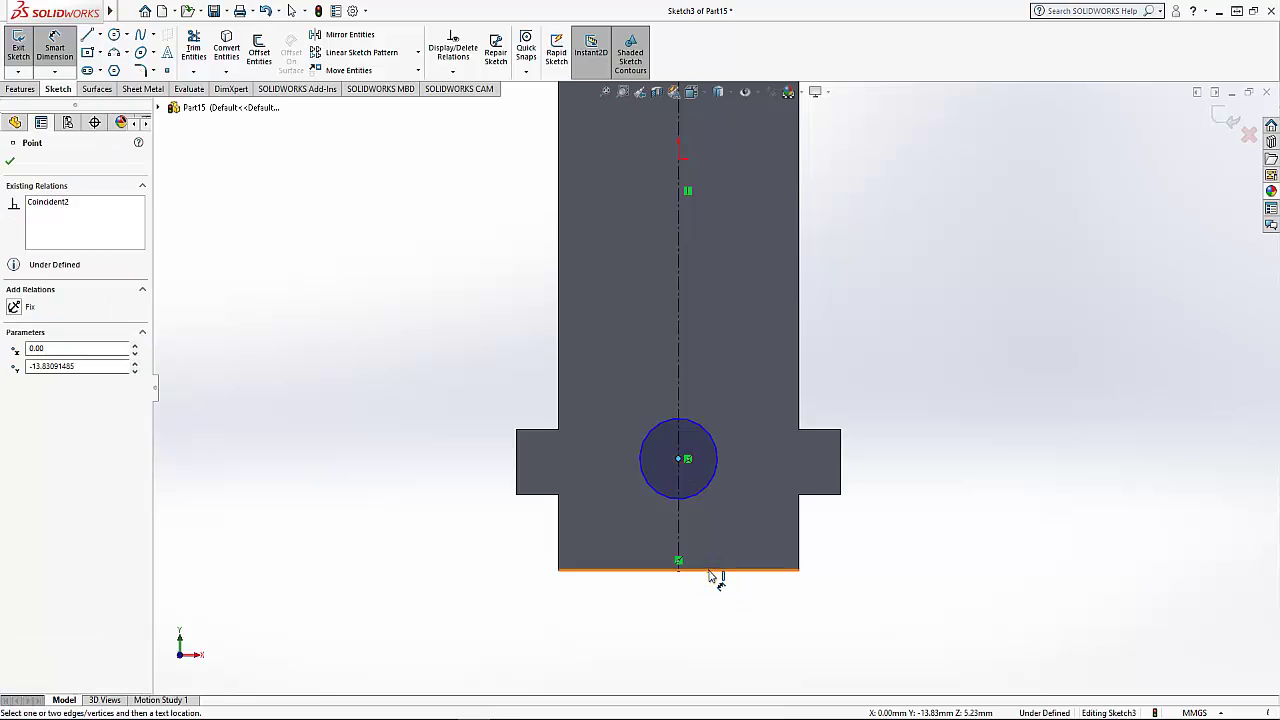
{"action": "left_click", "coordinate": [712, 571]}
{"action": "left_click", "coordinate": [849, 549]}
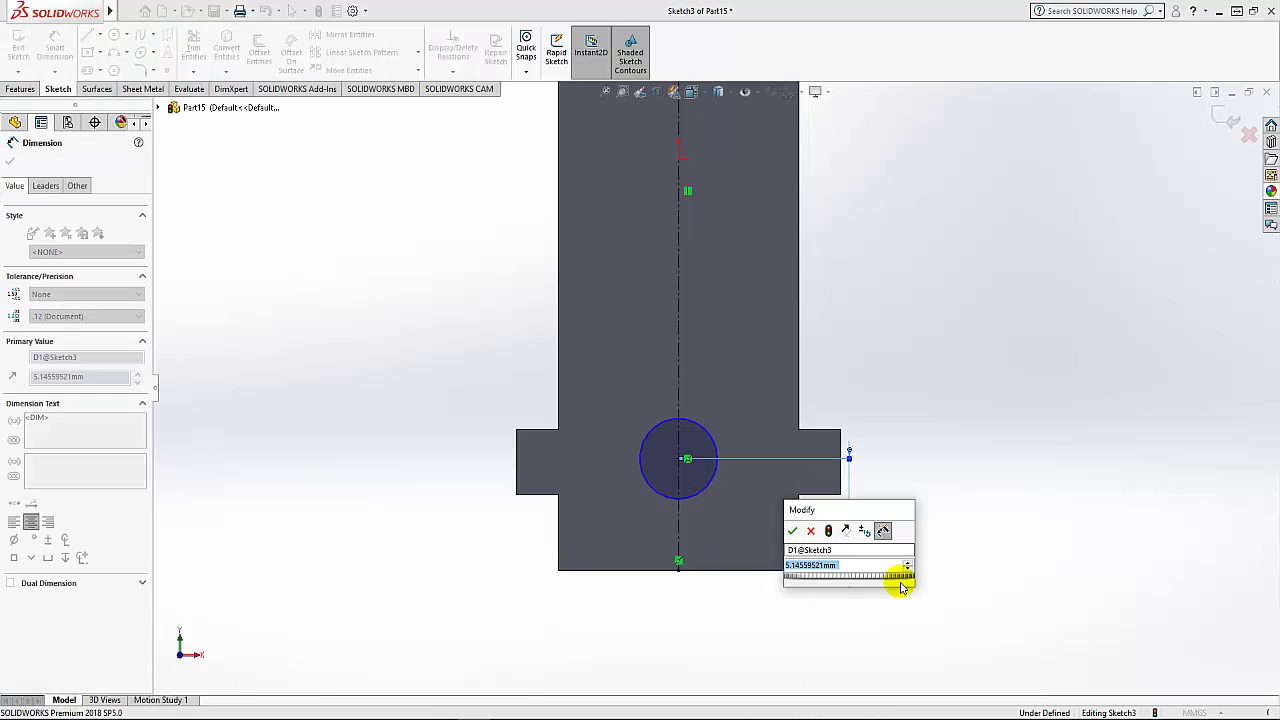
{"action": "type", "text": "5.75"}
{"action": "key", "text": "Return"}
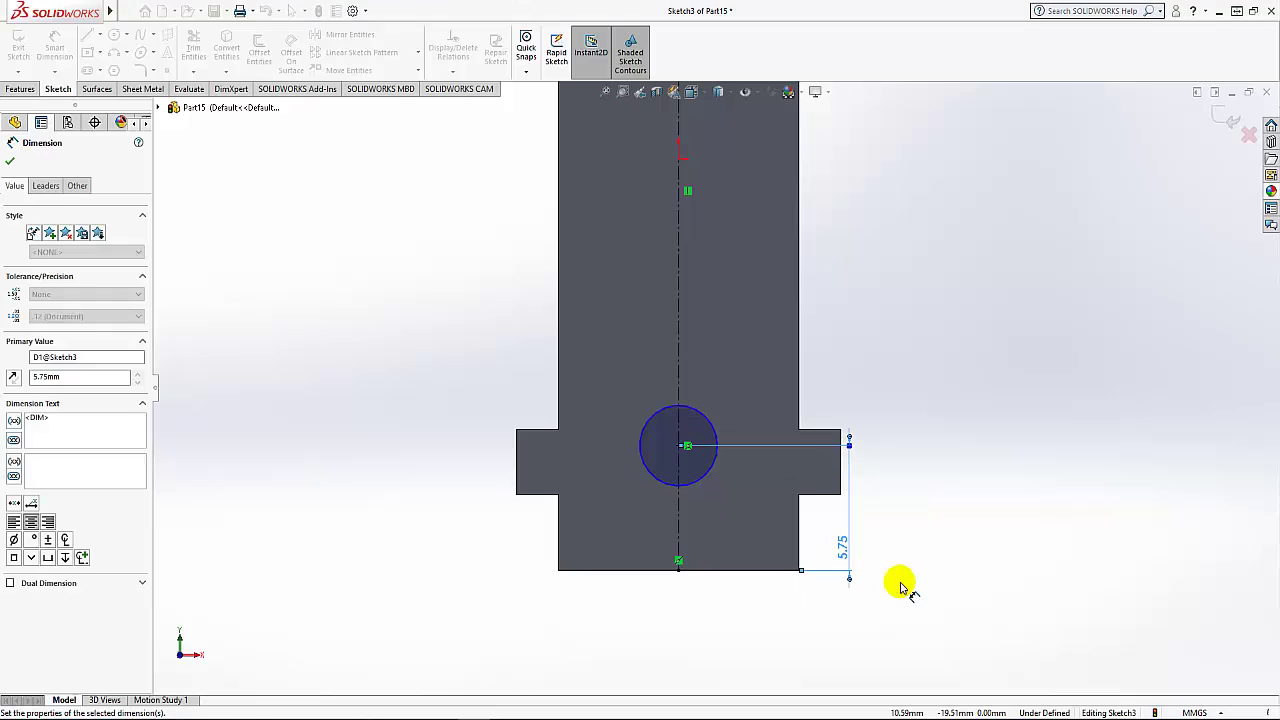
Dimension the circle's diameter as 6 mm
{"action": "left_click", "coordinate": [712, 472]}
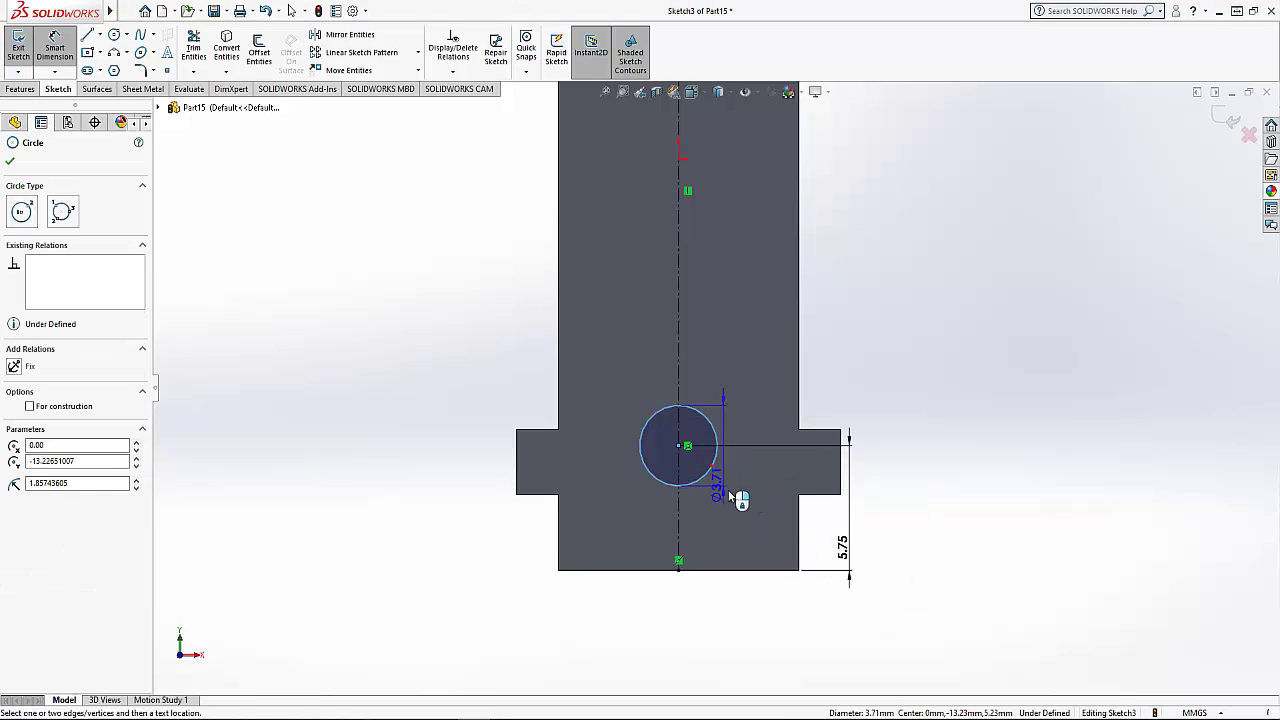
{"action": "left_click", "coordinate": [842, 384]}
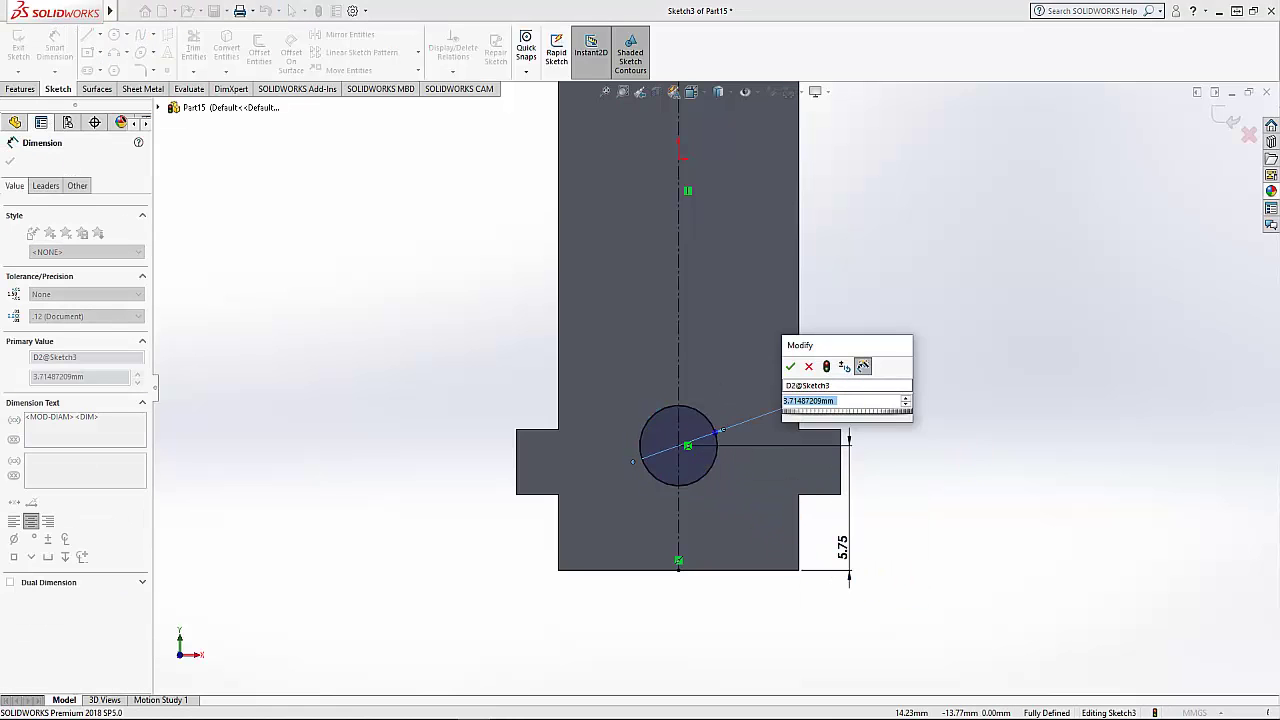
{"action": "type", "text": "6"}
{"action": "key", "text": "Return"}
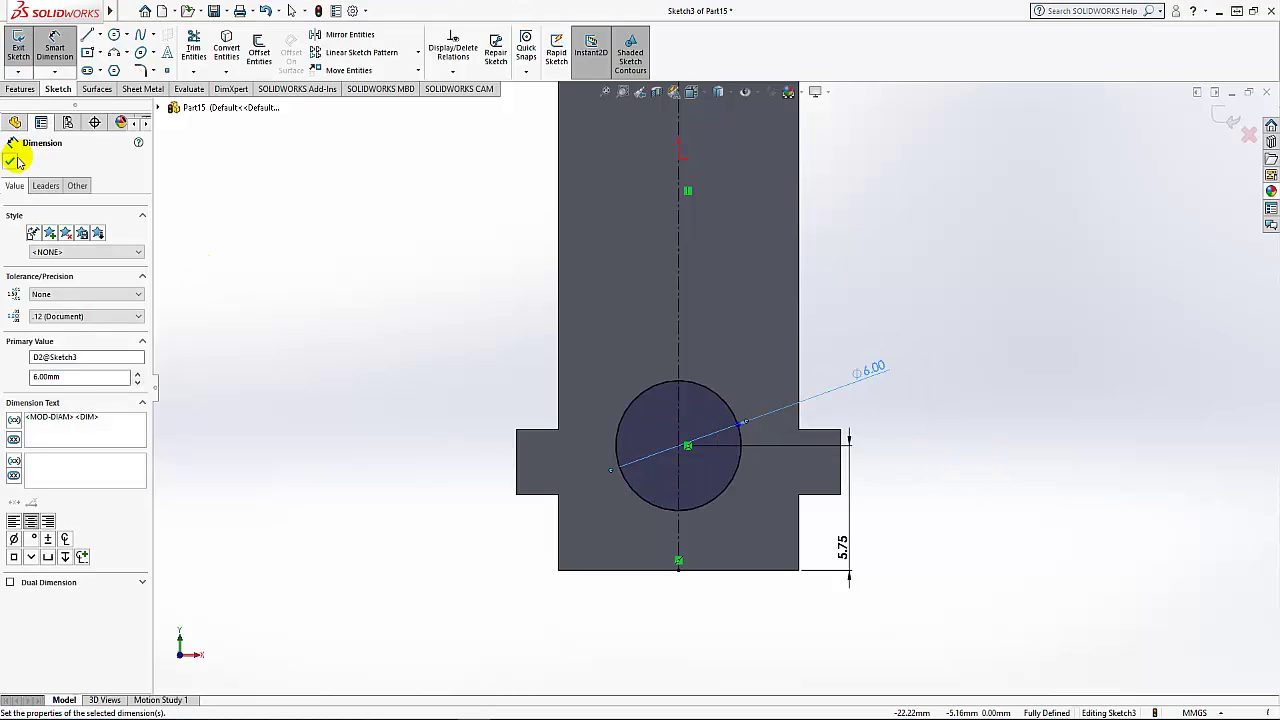
{"action": "left_click", "coordinate": [12, 160]}
{"action": "scroll", "coordinate": [694, 271], "scroll_direction": "up", "scroll_amount": 2}
{"action": "scroll", "coordinate": [728, 194], "scroll_direction": "up", "scroll_amount": 2}
{"action": "scroll", "coordinate": [712, 220], "scroll_direction": "down", "scroll_amount": 2}
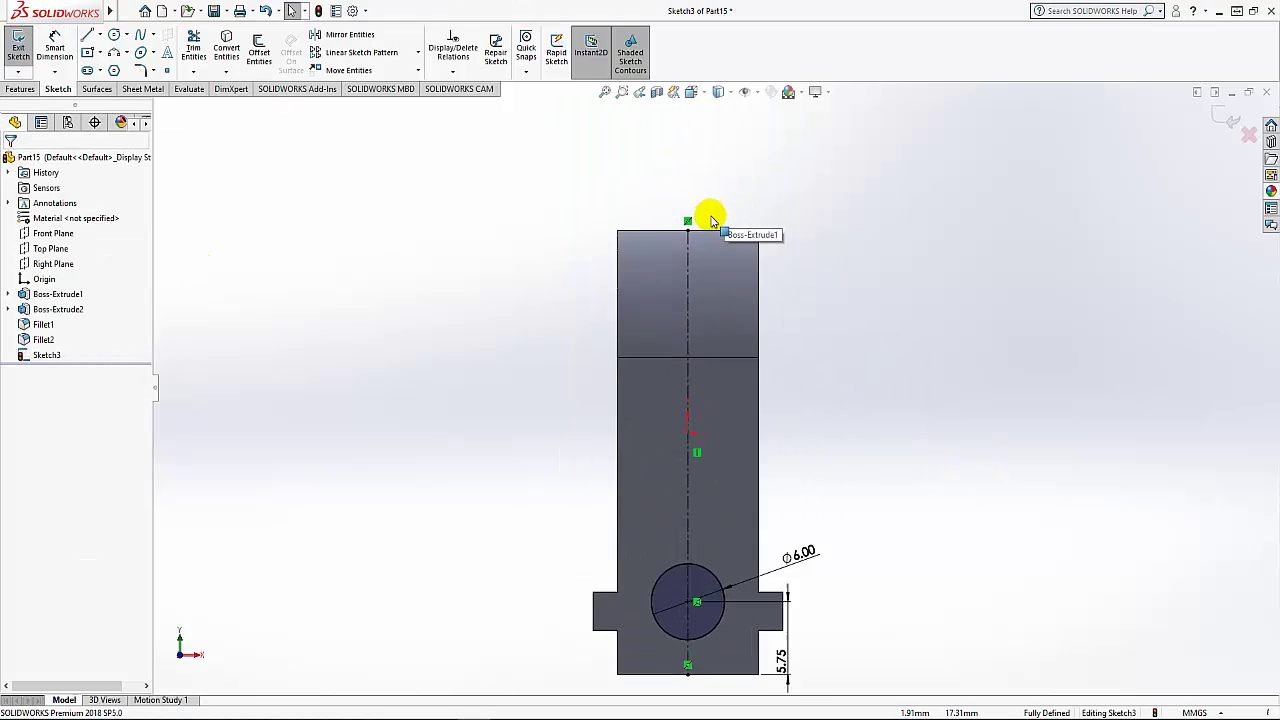
{"action": "scroll", "coordinate": [712, 220], "scroll_direction": "down", "scroll_amount": 2}
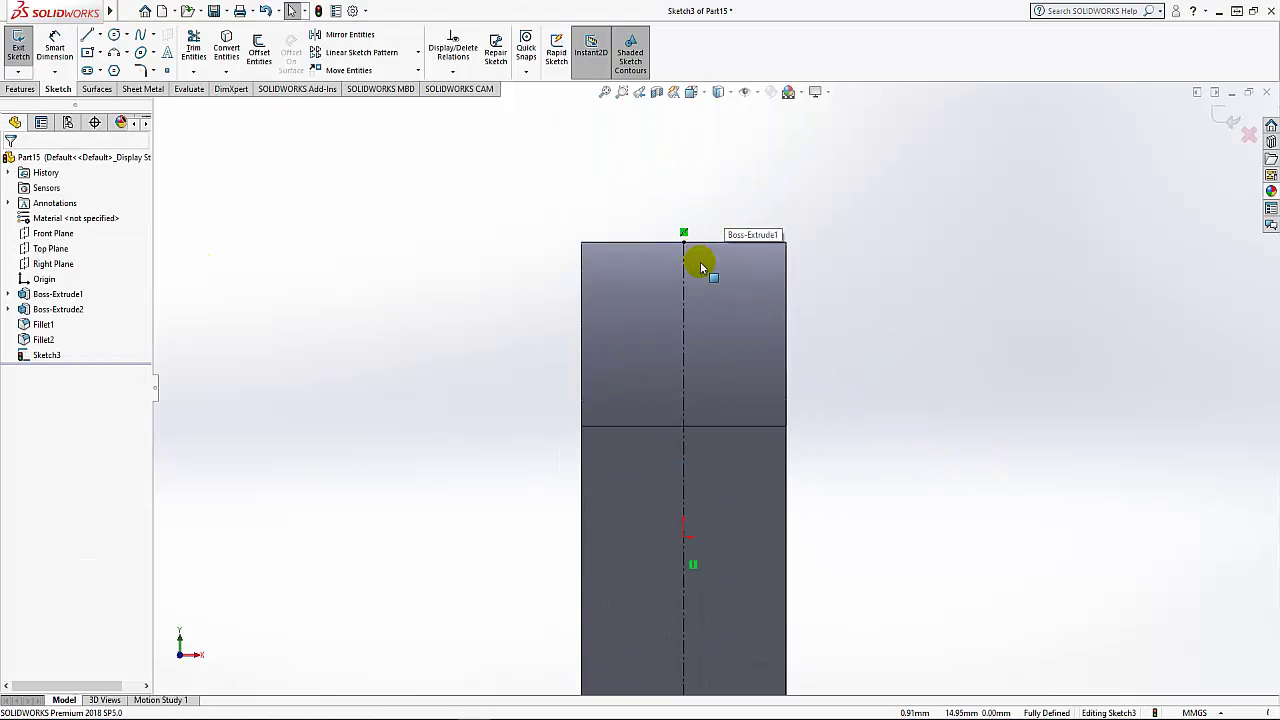
Draw a corner rectangle from above the block down toward its lower part
{"action": "left_click", "coordinate": [100, 53]}
{"action": "left_click", "coordinate": [120, 66]}
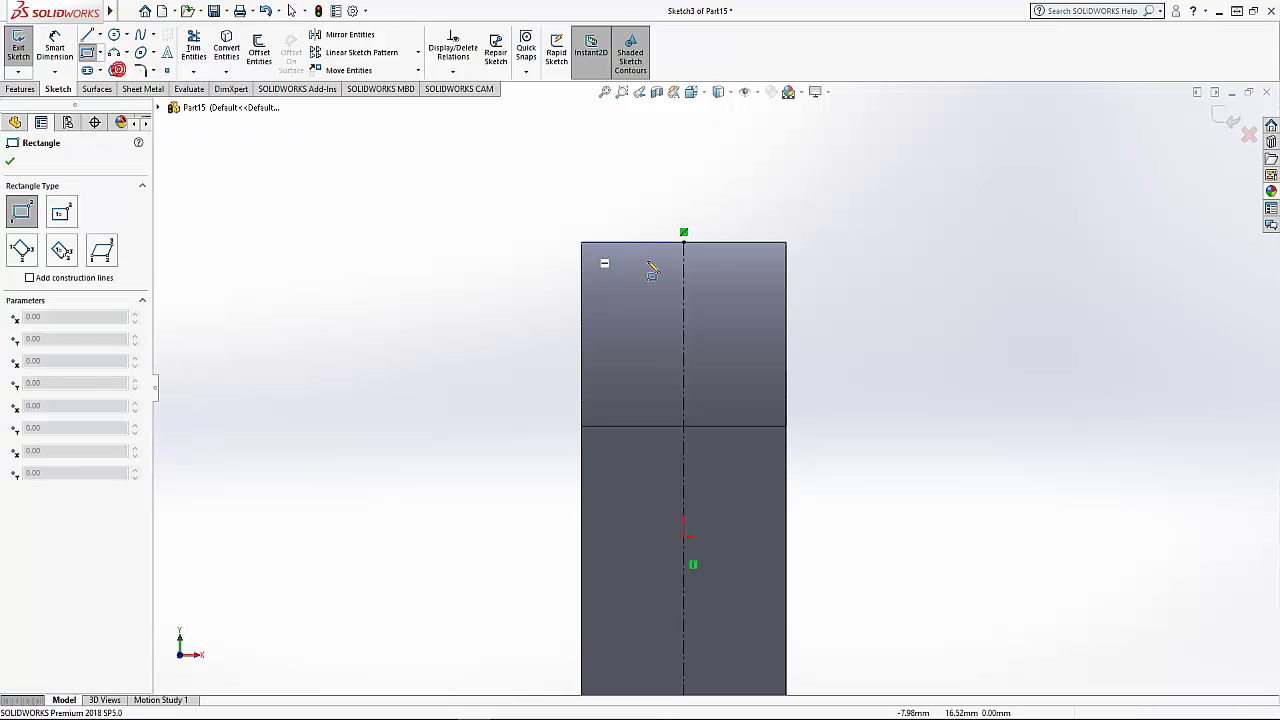
{"action": "left_click", "coordinate": [651, 181]}
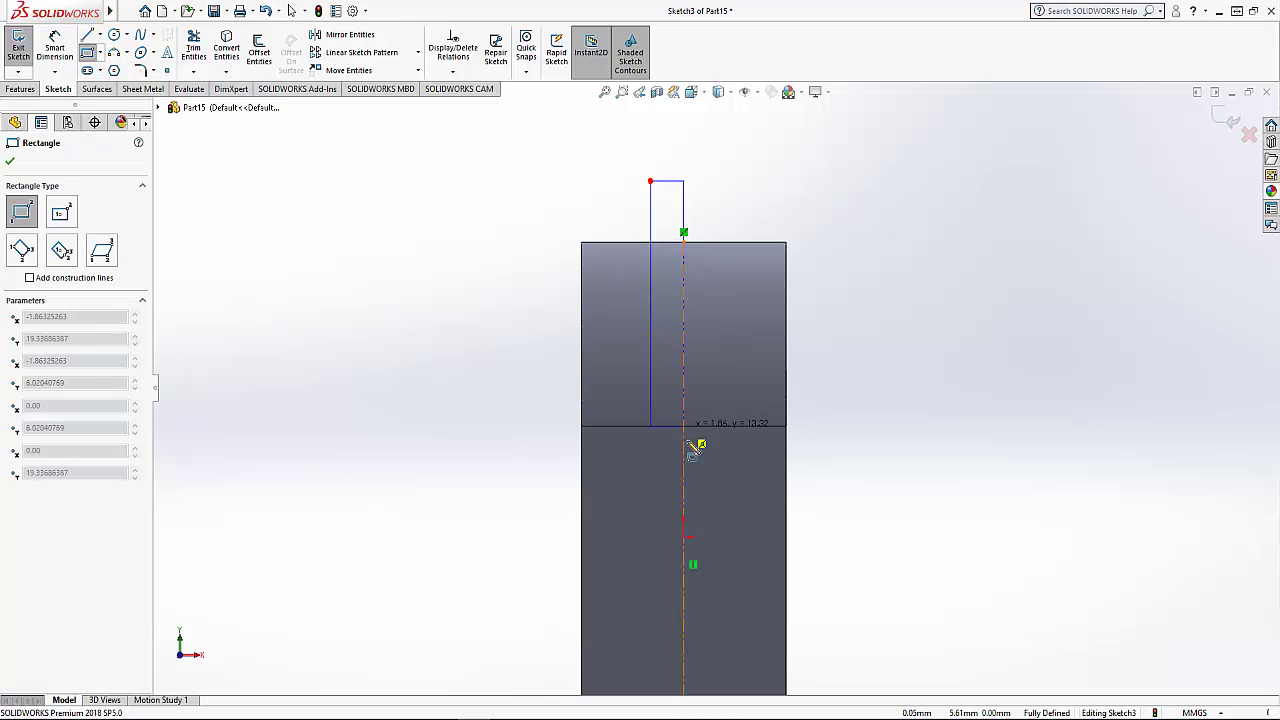
{"action": "left_click", "coordinate": [724, 640]}
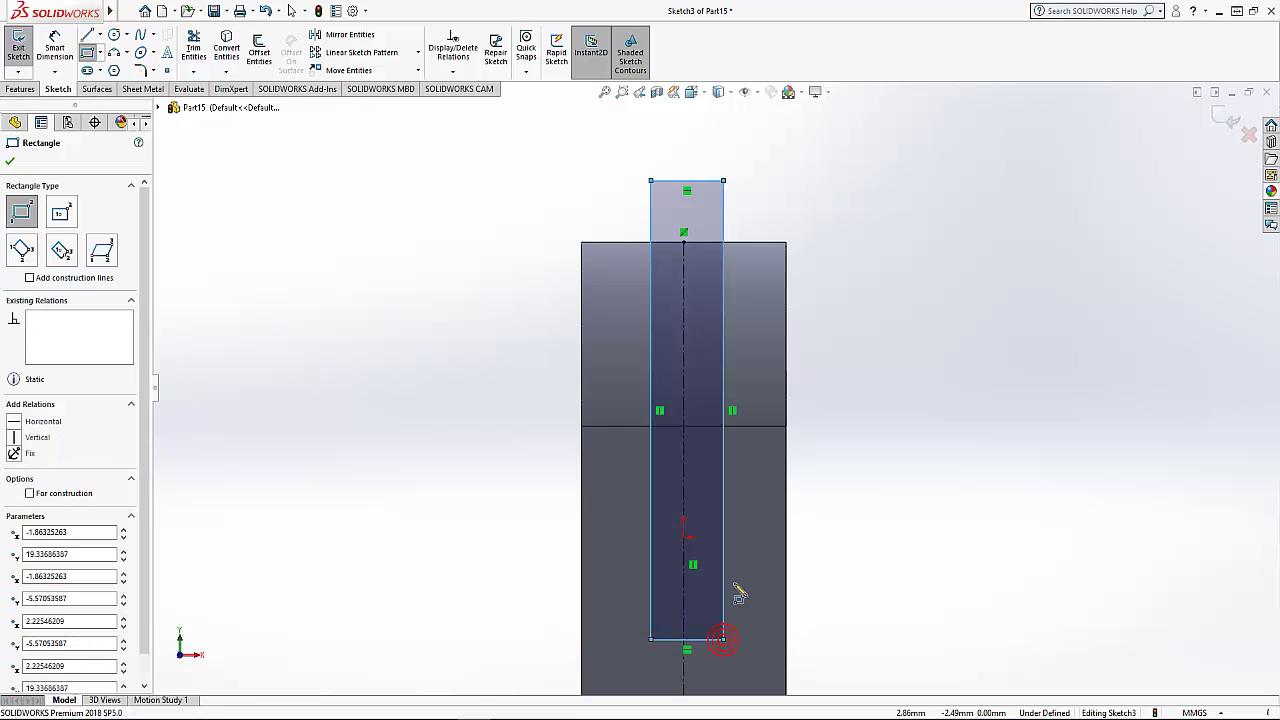
{"action": "right_click", "coordinate": [300, 300]}
{"action": "left_click", "coordinate": [330, 304]}
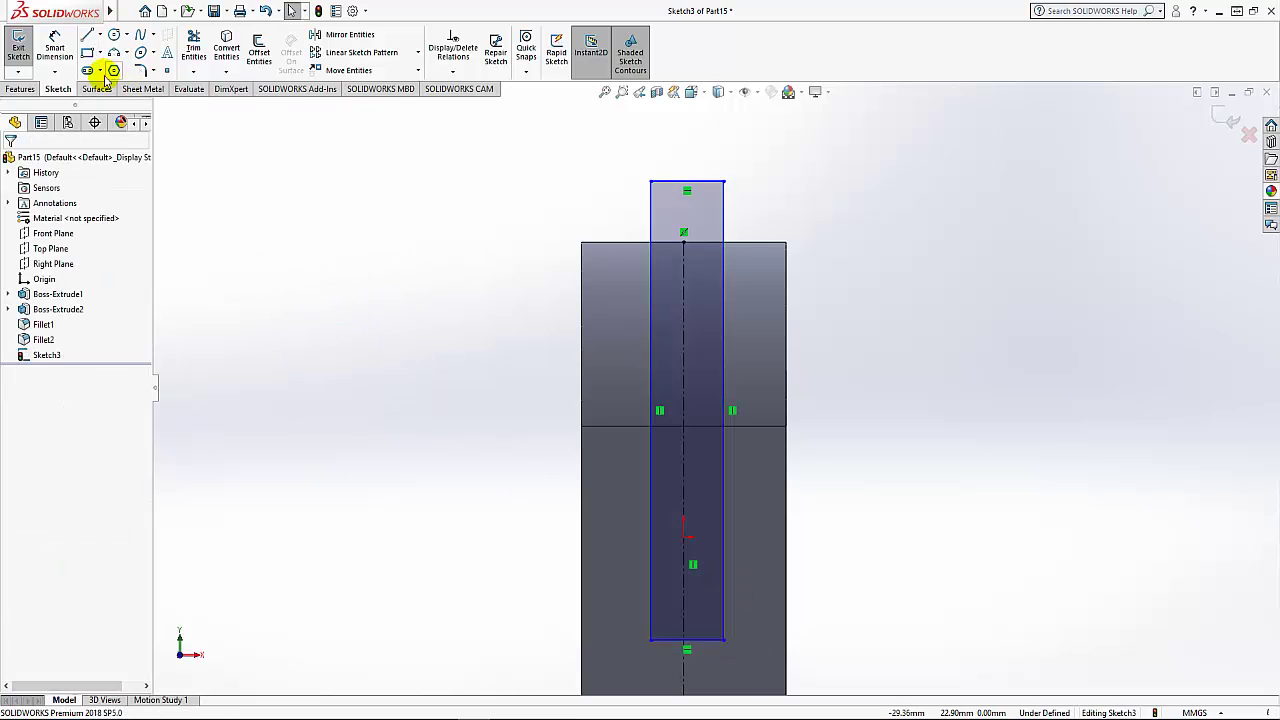
Dimension the rectangle's width as 5.5 mm
{"action": "left_click", "coordinate": [55, 48]}
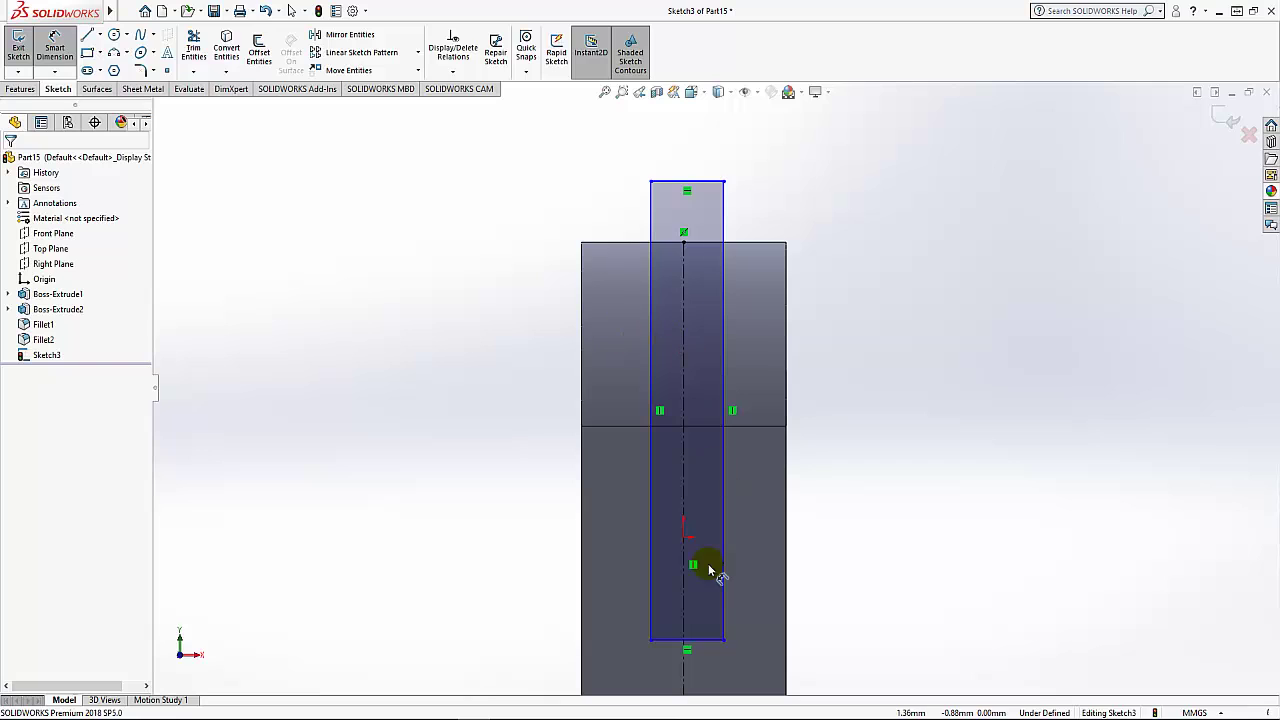
{"action": "left_click", "coordinate": [708, 641]}
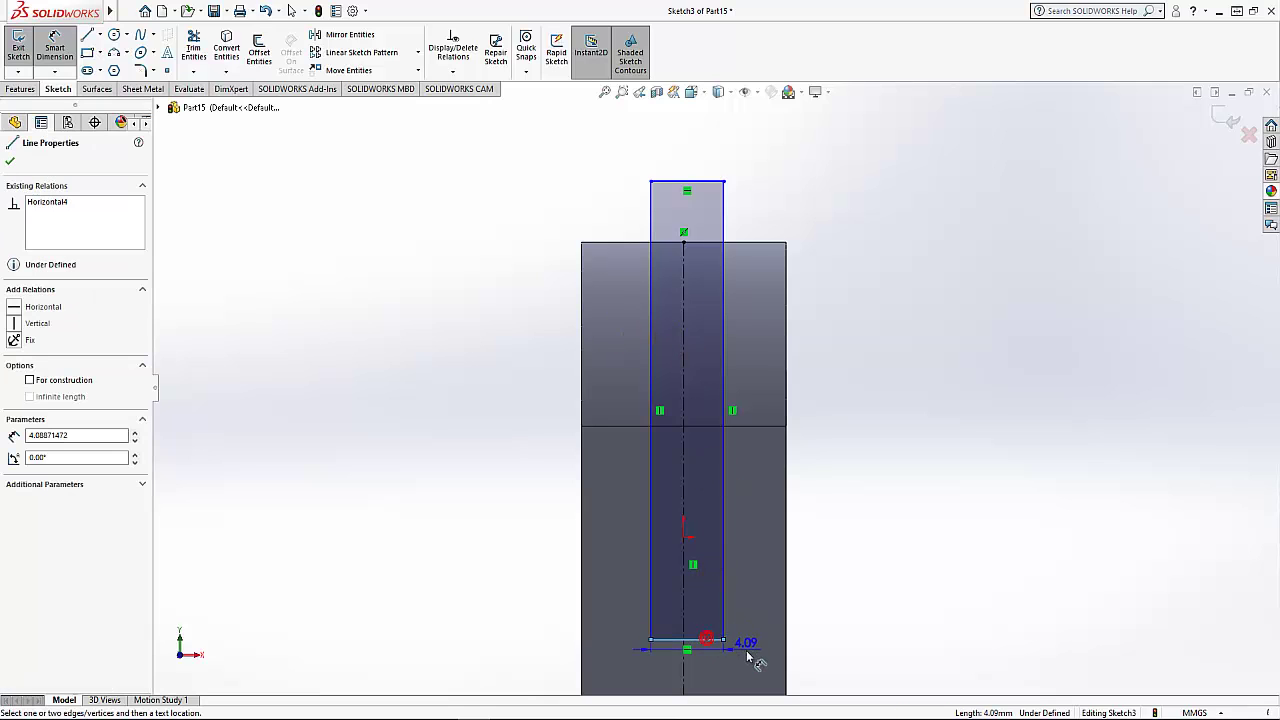
{"action": "left_click", "coordinate": [828, 671]}
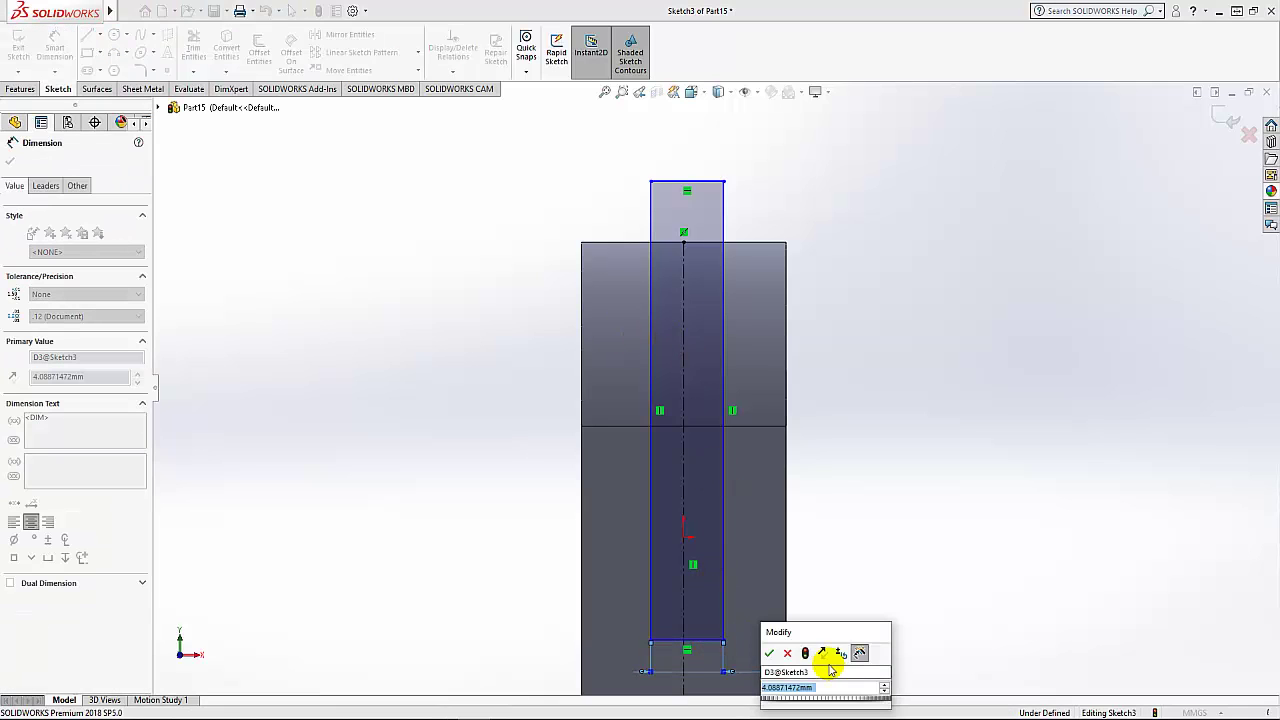
{"action": "type", "text": "5.5"}
{"action": "key", "text": "Return"}
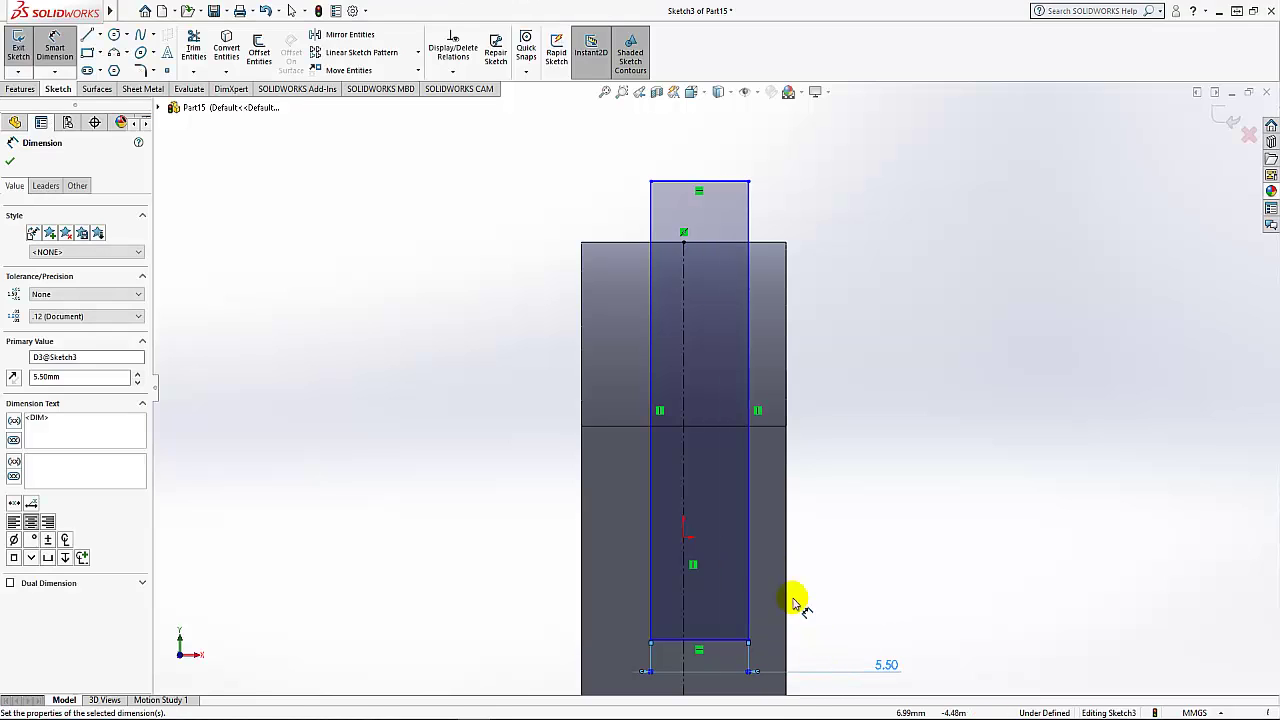
Dimension the rectangle's bottom edge 19 mm from the block's top edge
{"action": "left_click", "coordinate": [760, 244]}
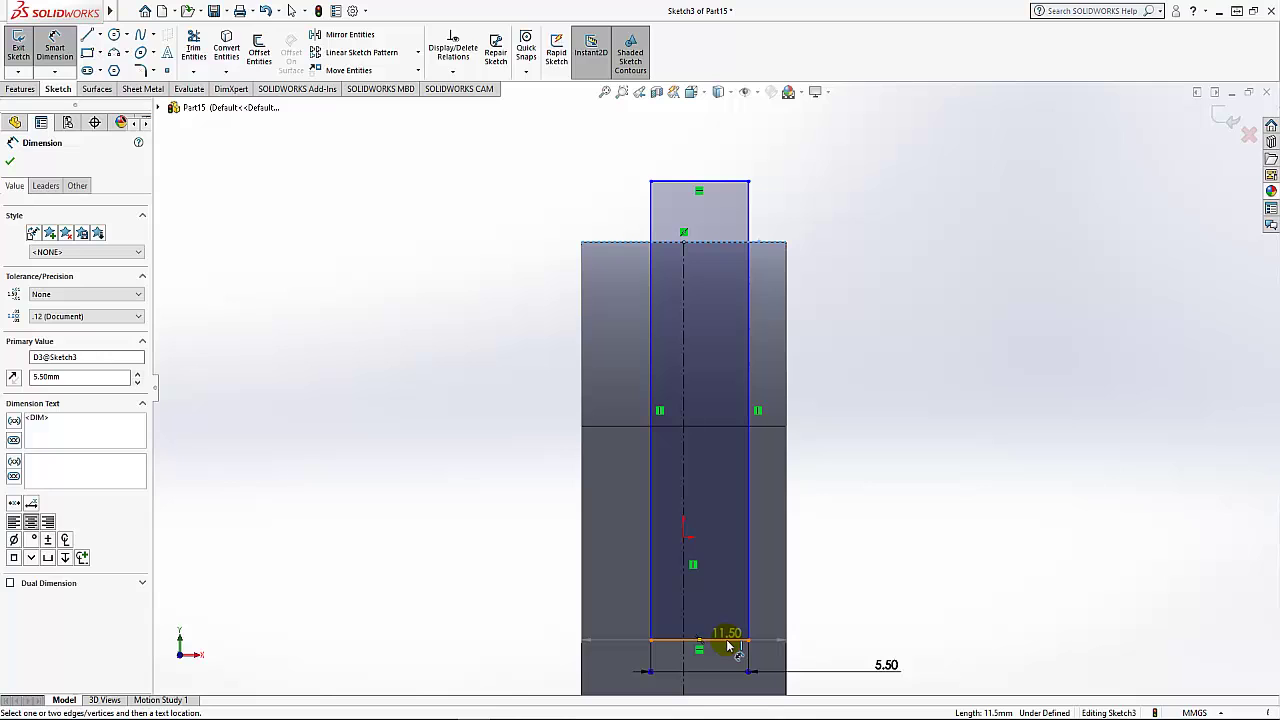
{"action": "left_click", "coordinate": [729, 641]}
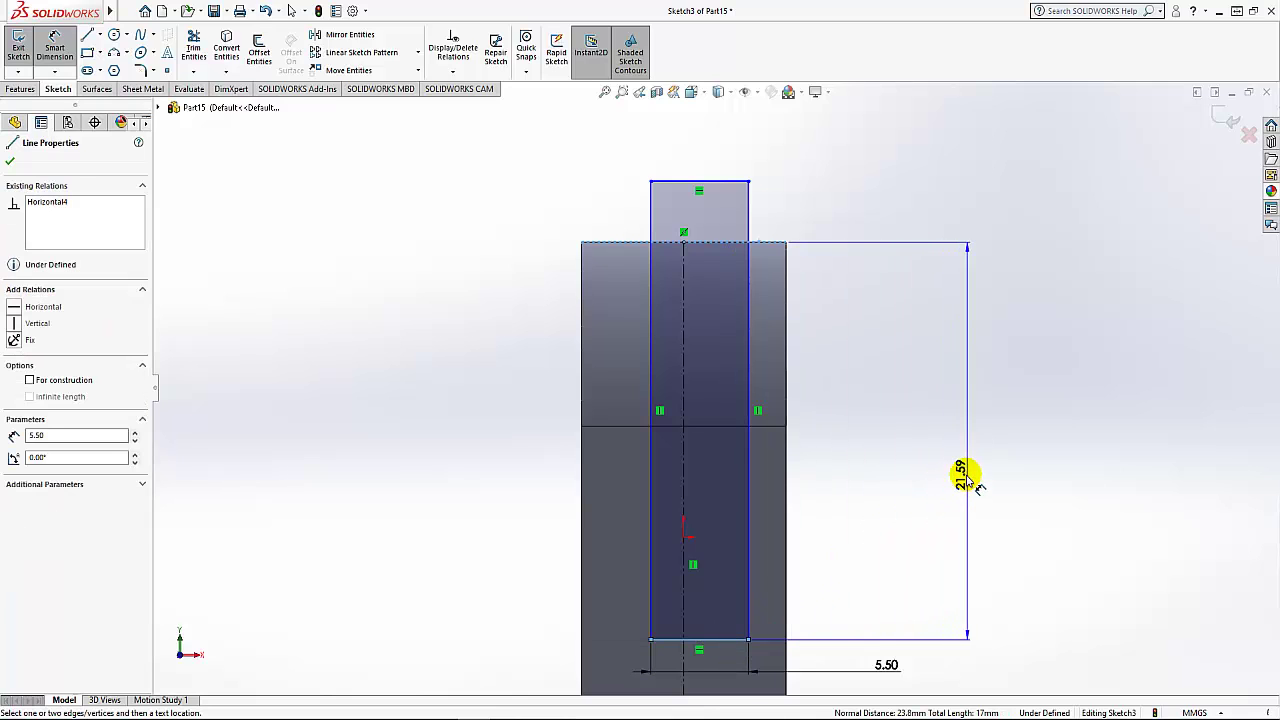
{"action": "left_click", "coordinate": [918, 460]}
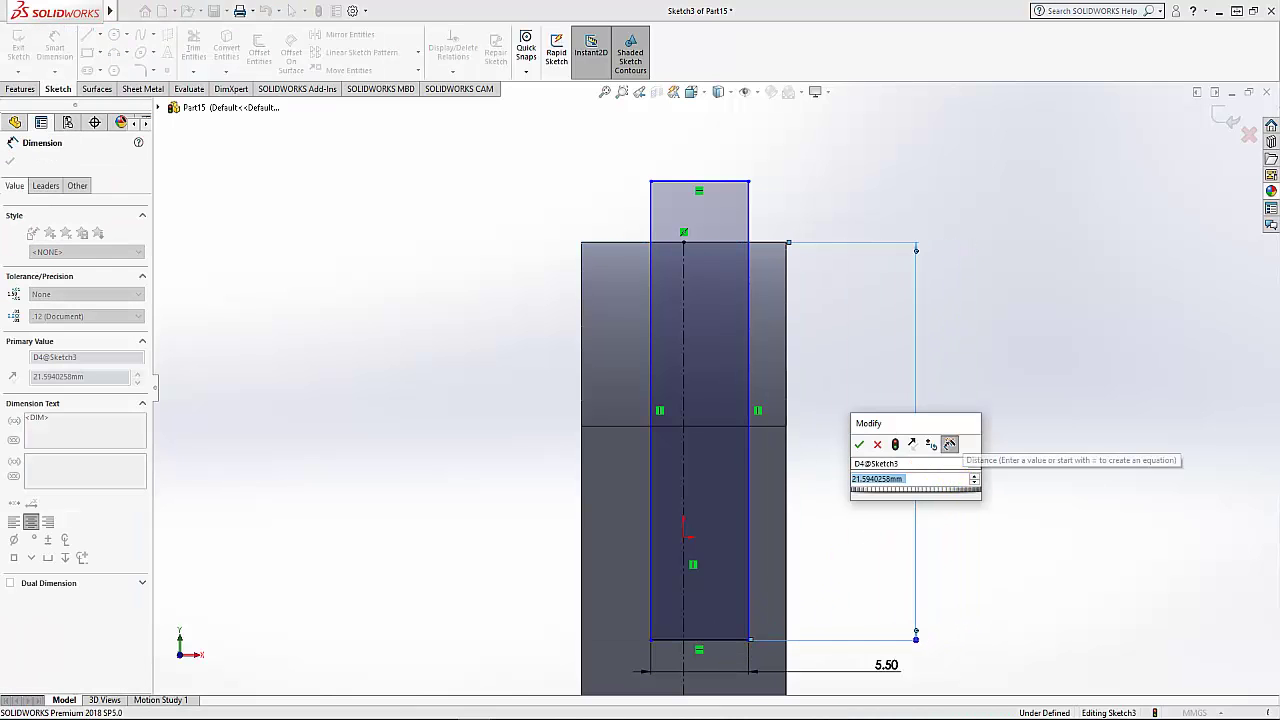
{"action": "type", "text": "19"}
{"action": "key", "text": "Return"}
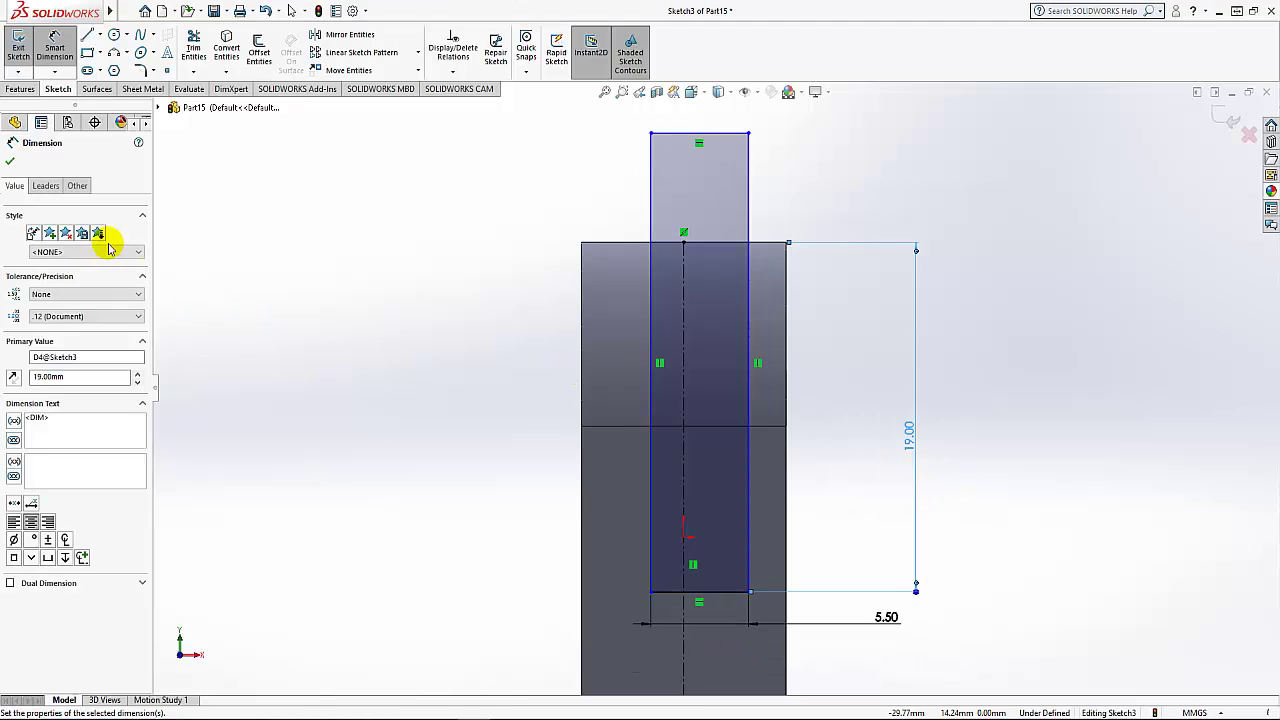
{"action": "left_click", "coordinate": [11, 161]}
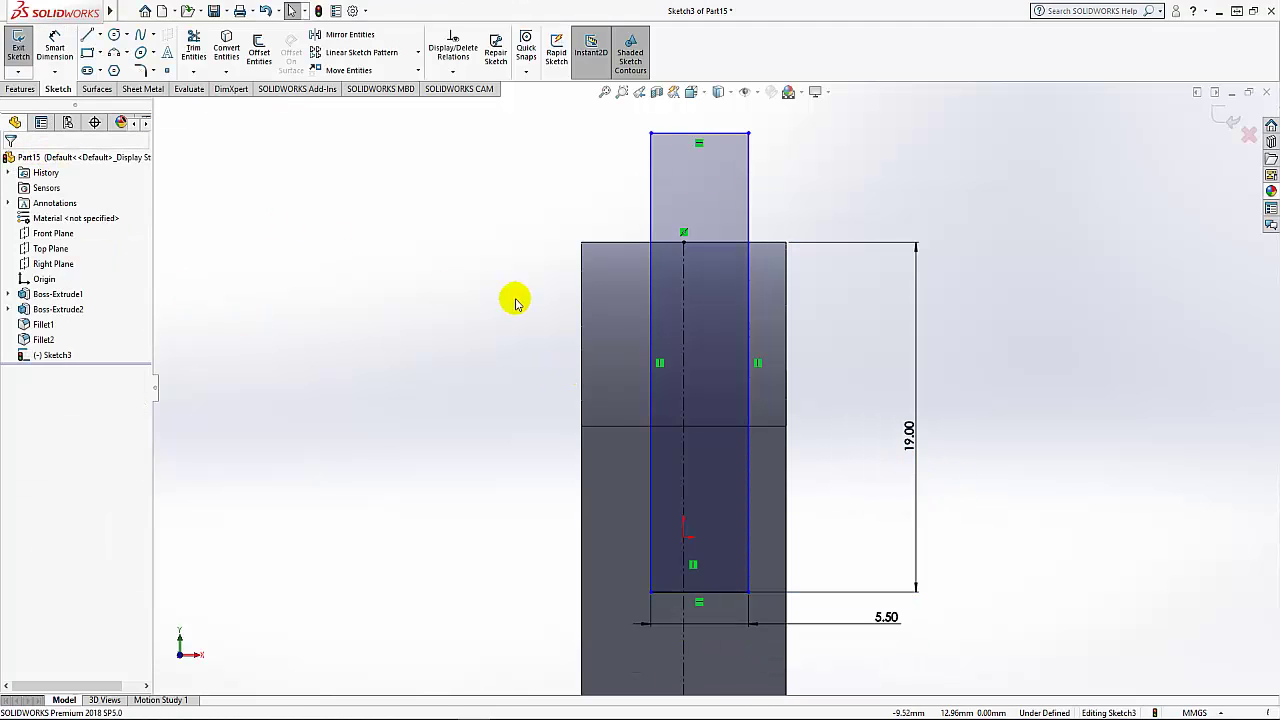
Make the rectangle's sides symmetric about the centerline
{"action": "scroll", "coordinate": [836, 328], "scroll_direction": "down", "scroll_amount": 1}
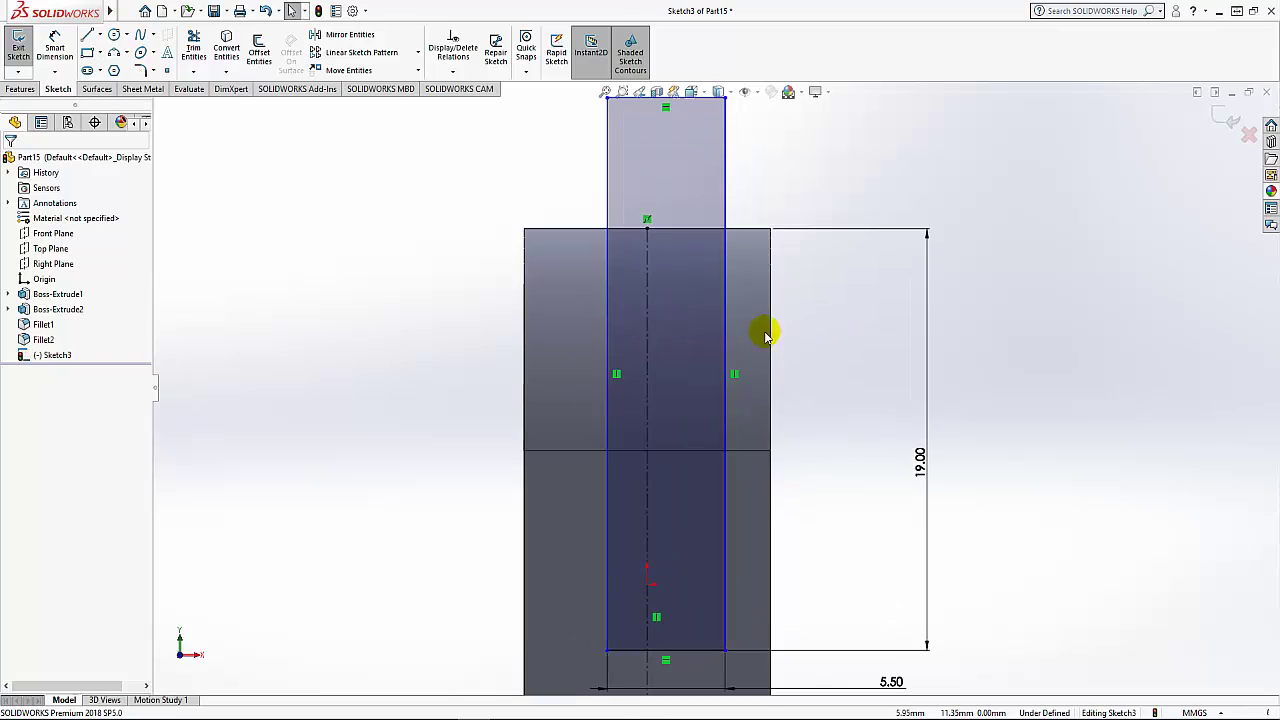
{"action": "left_click", "coordinate": [725, 325]}
{"action": "left_click", "coordinate": [648, 324], "text": "shift"}
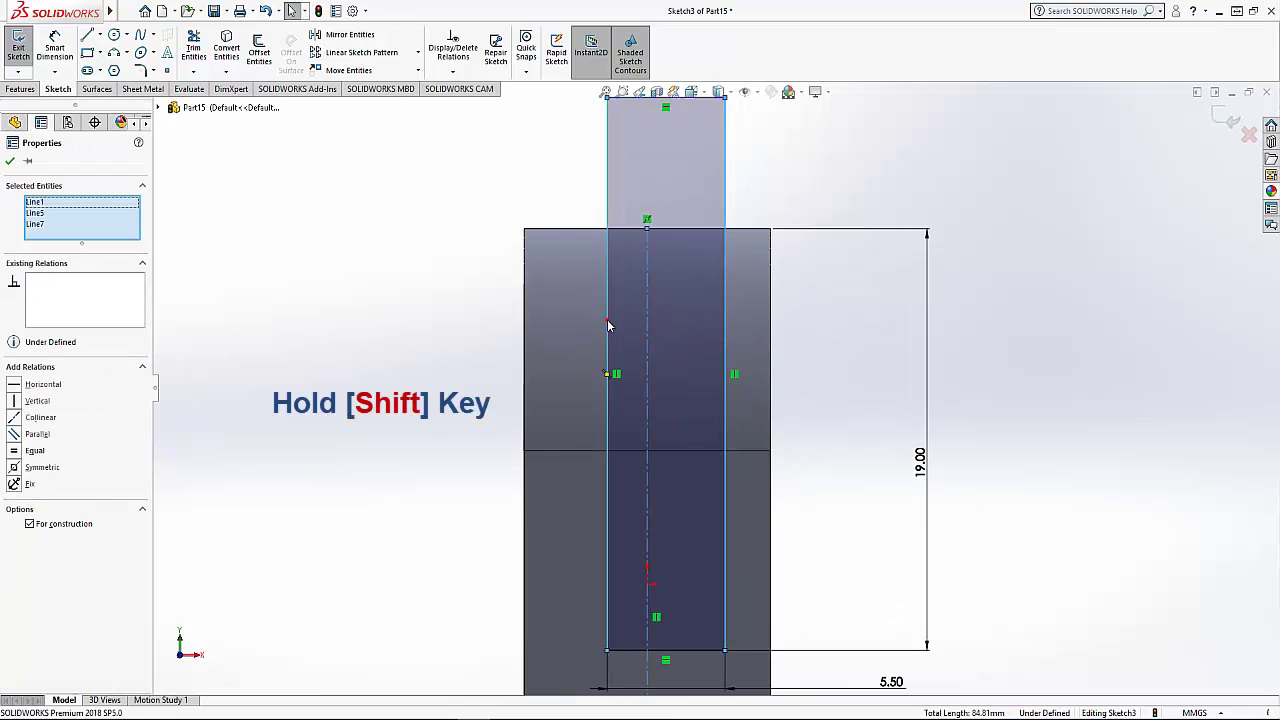
{"action": "left_click", "coordinate": [608, 327], "text": "shift"}
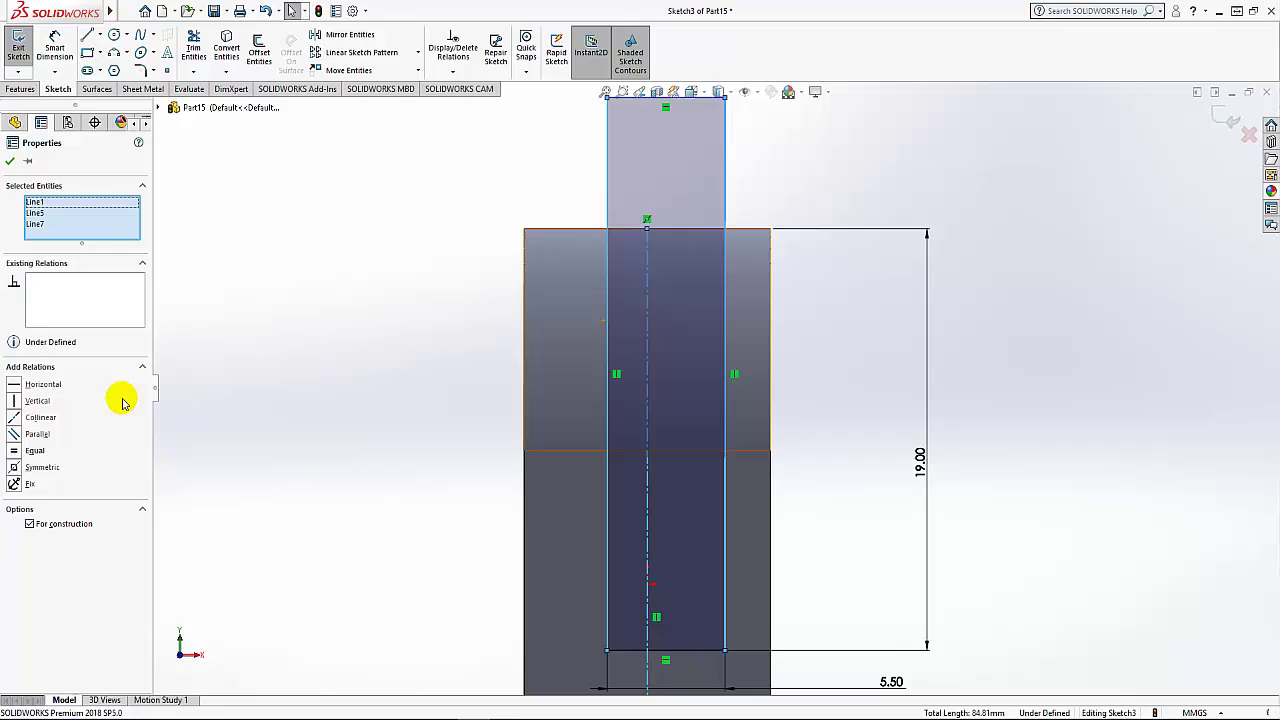
{"action": "left_click", "coordinate": [14, 468]}
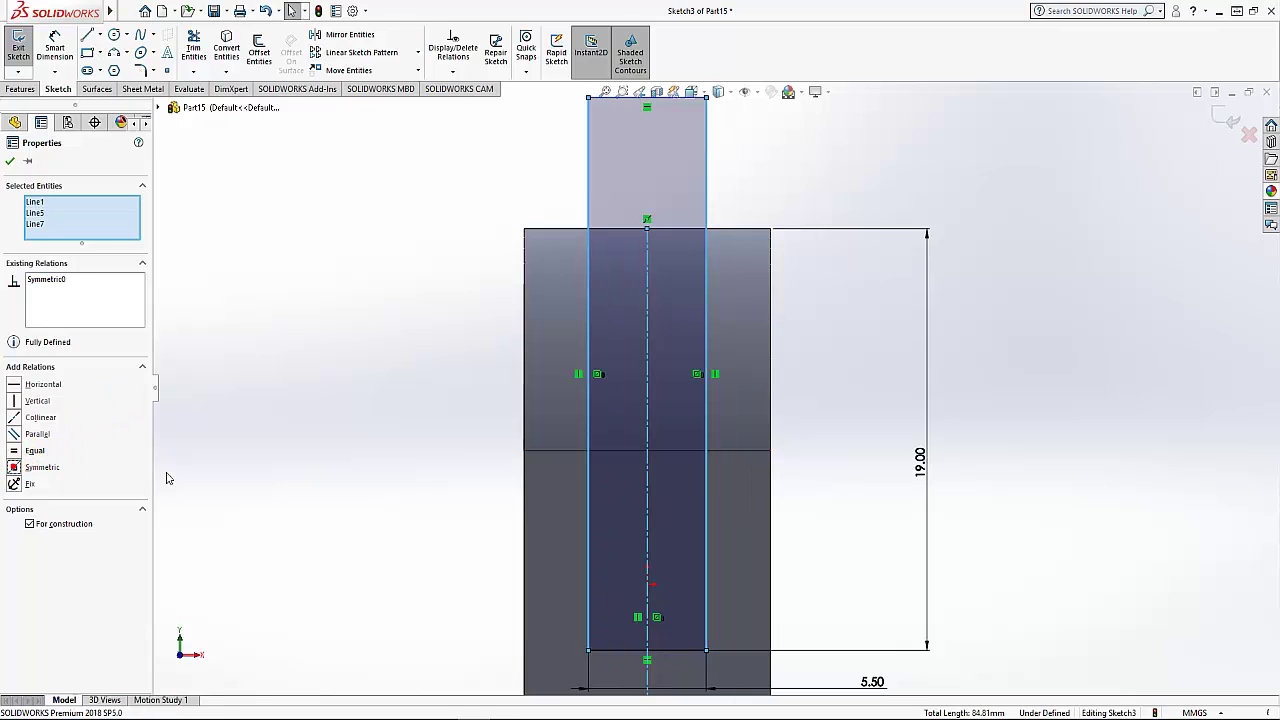
{"action": "left_click", "coordinate": [10, 163]}
{"action": "scroll", "coordinate": [470, 460], "scroll_direction": "up", "scroll_amount": 3}
{"action": "scroll", "coordinate": [551, 571], "scroll_direction": "up", "scroll_amount": 1}
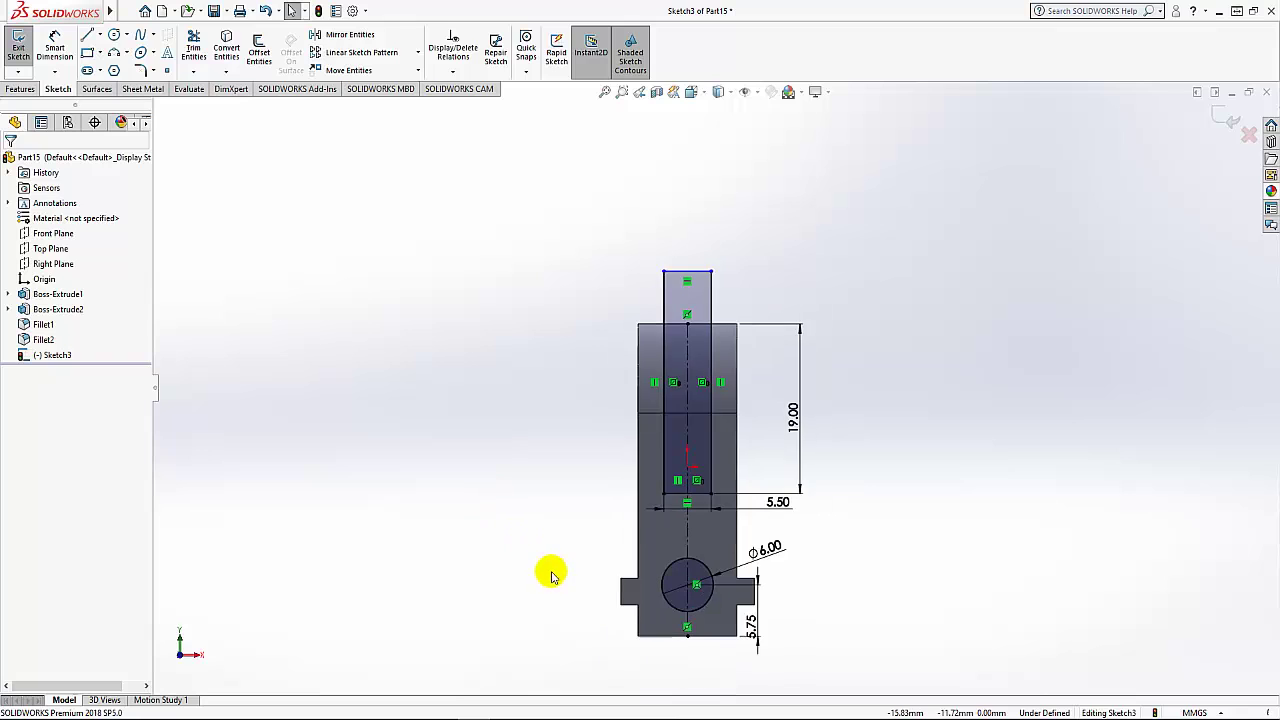
{"action": "scroll", "coordinate": [566, 549], "scroll_direction": "down", "scroll_amount": 1}
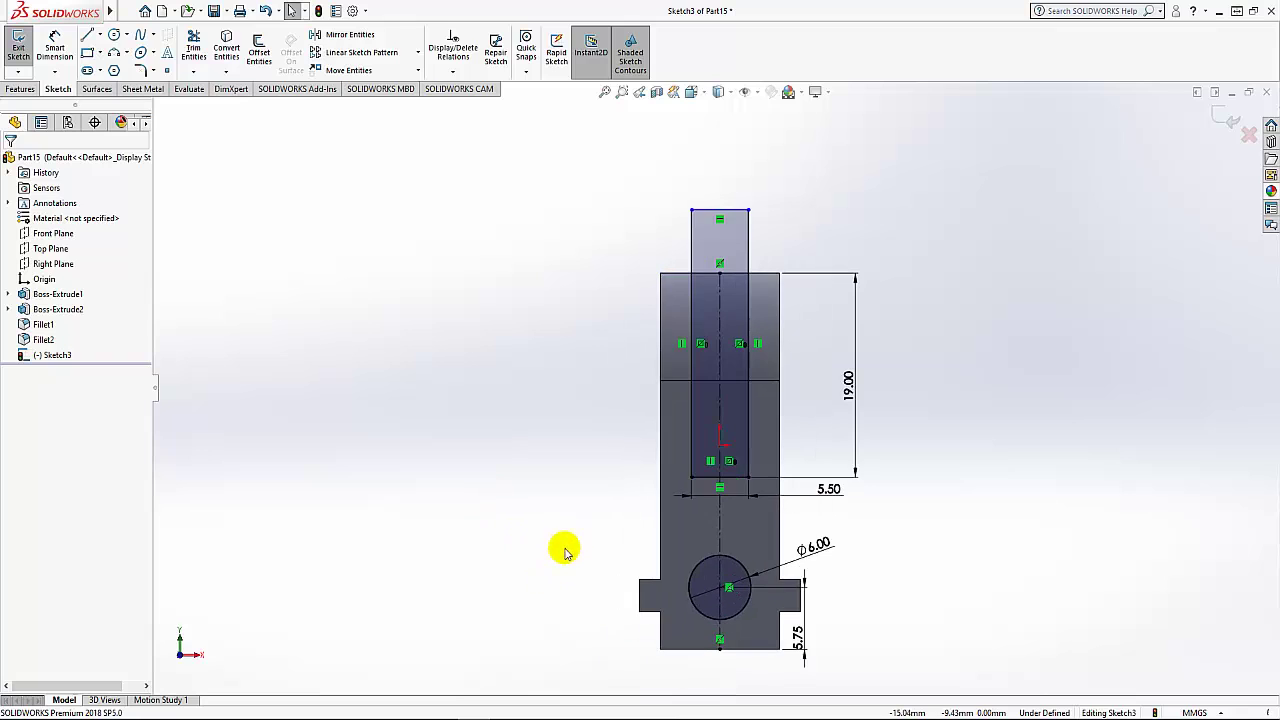
Extrude-cut the rectangle Through All to slot the block between its two prongs
{"action": "left_click", "coordinate": [19, 89]}
{"action": "left_click", "coordinate": [194, 47]}
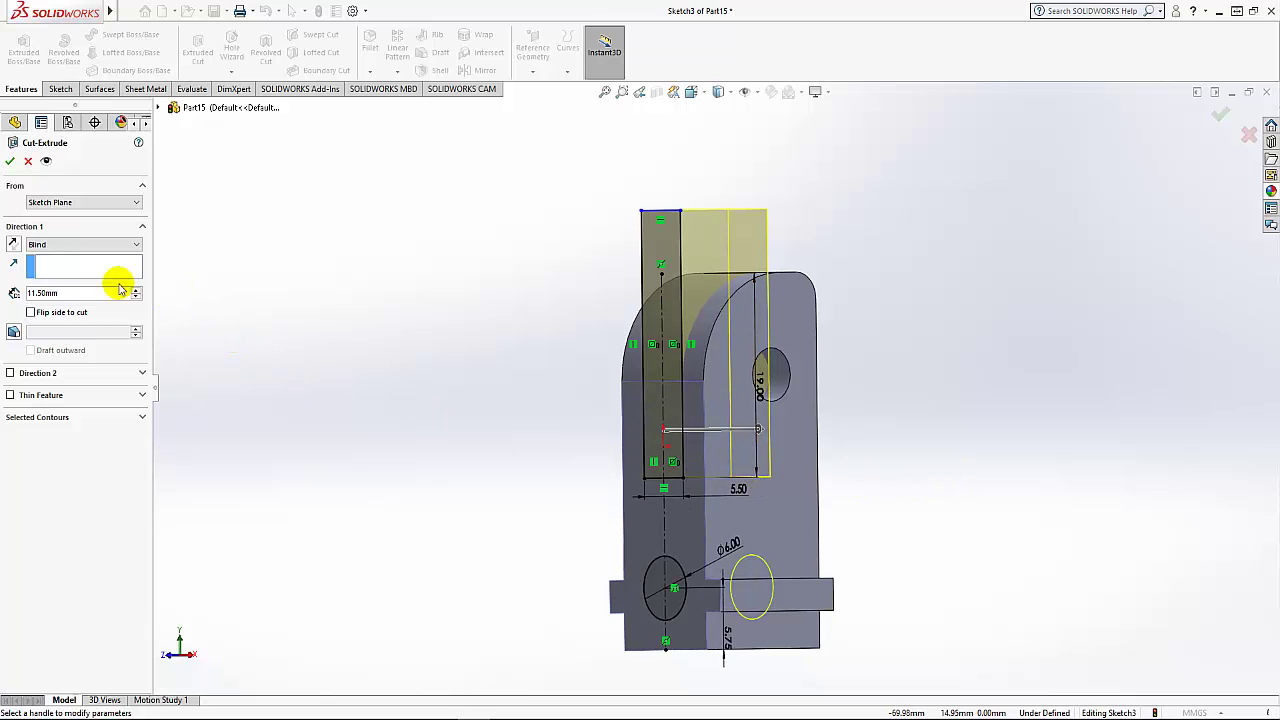
{"action": "left_click", "coordinate": [59, 244]}
{"action": "left_click", "coordinate": [79, 268]}
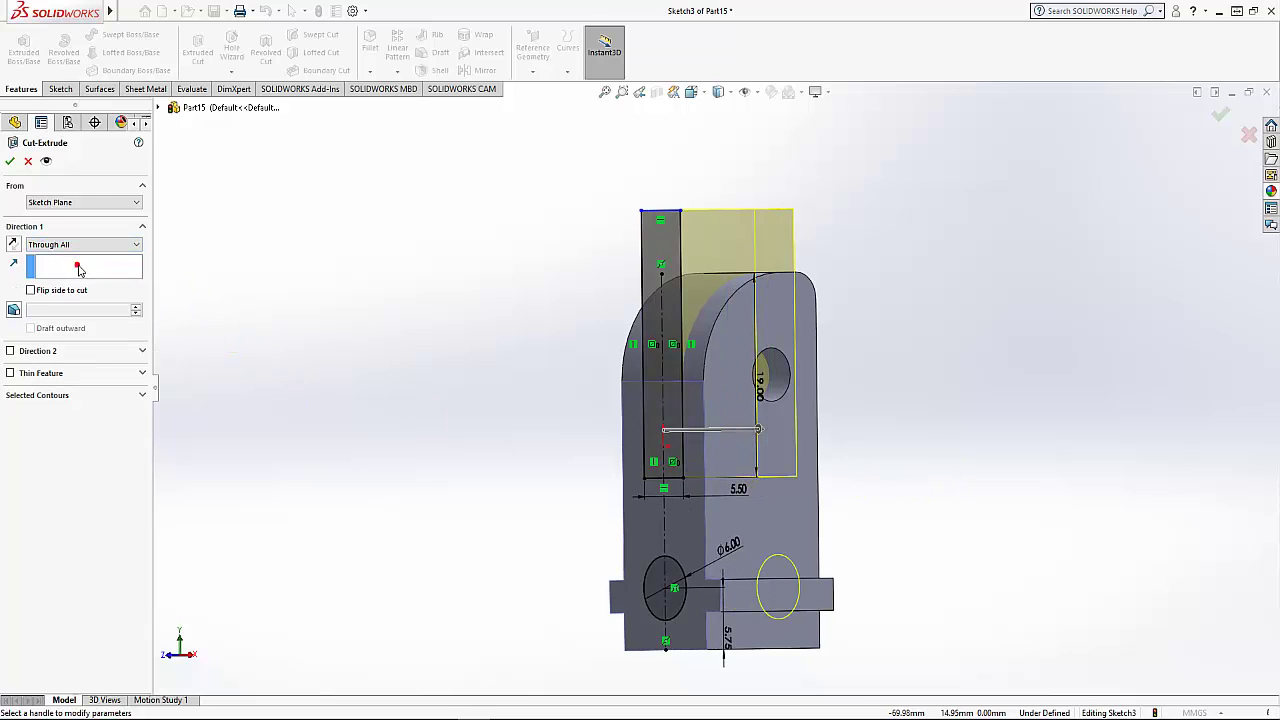
{"action": "left_click", "coordinate": [11, 161]}
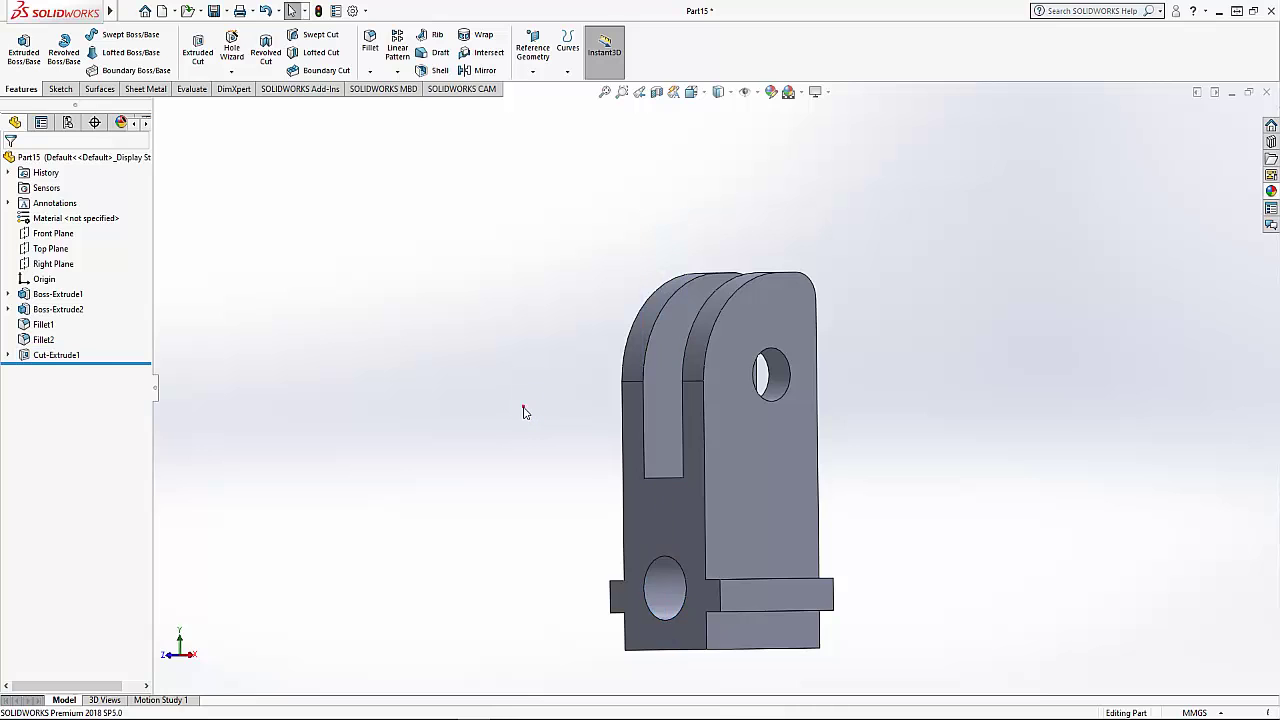
{"action": "mouse_move", "coordinate": [503, 420]}
{"action": "middle_mouse_down"}
{"action": "mouse_move", "coordinate": [420, 466]}
{"action": "mouse_move", "coordinate": [337, 457]}
{"action": "mouse_move", "coordinate": [451, 471]}
{"action": "mouse_move", "coordinate": [547, 439]}
{"action": "middle_mouse_up"}
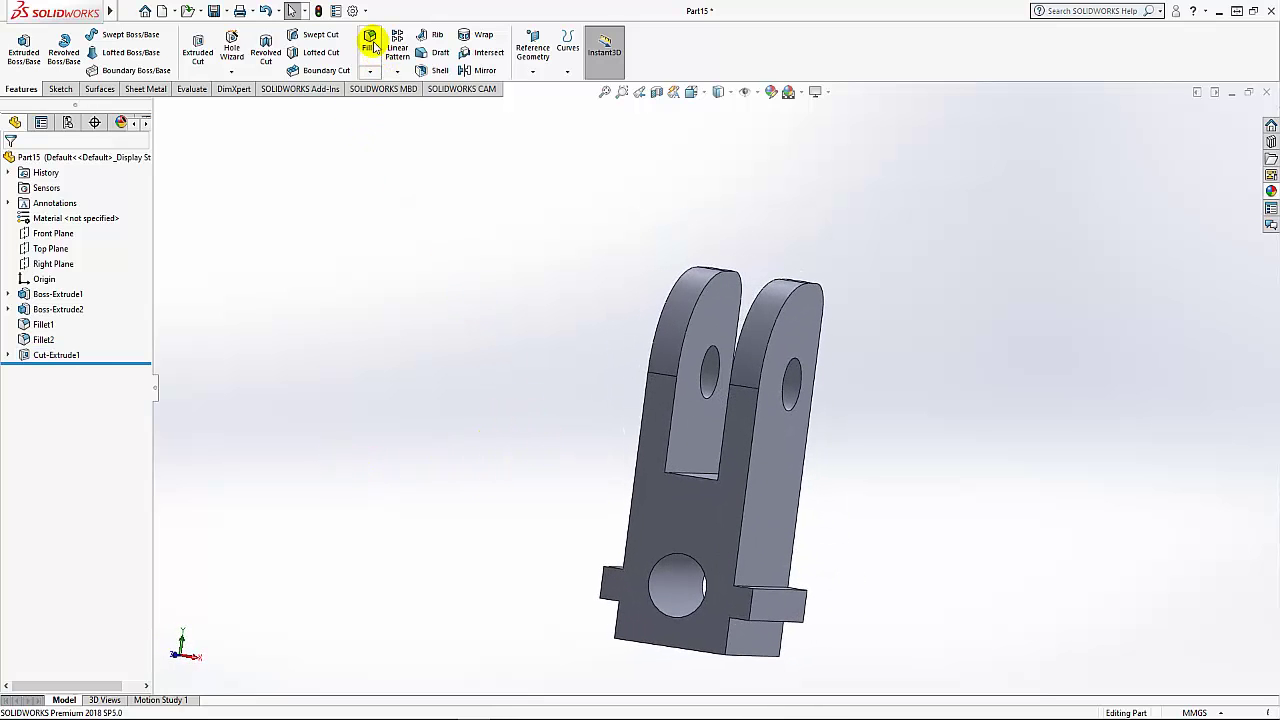
Round both pin-hole edges with 0.5 mm fillets
{"action": "left_click", "coordinate": [125, 437]}
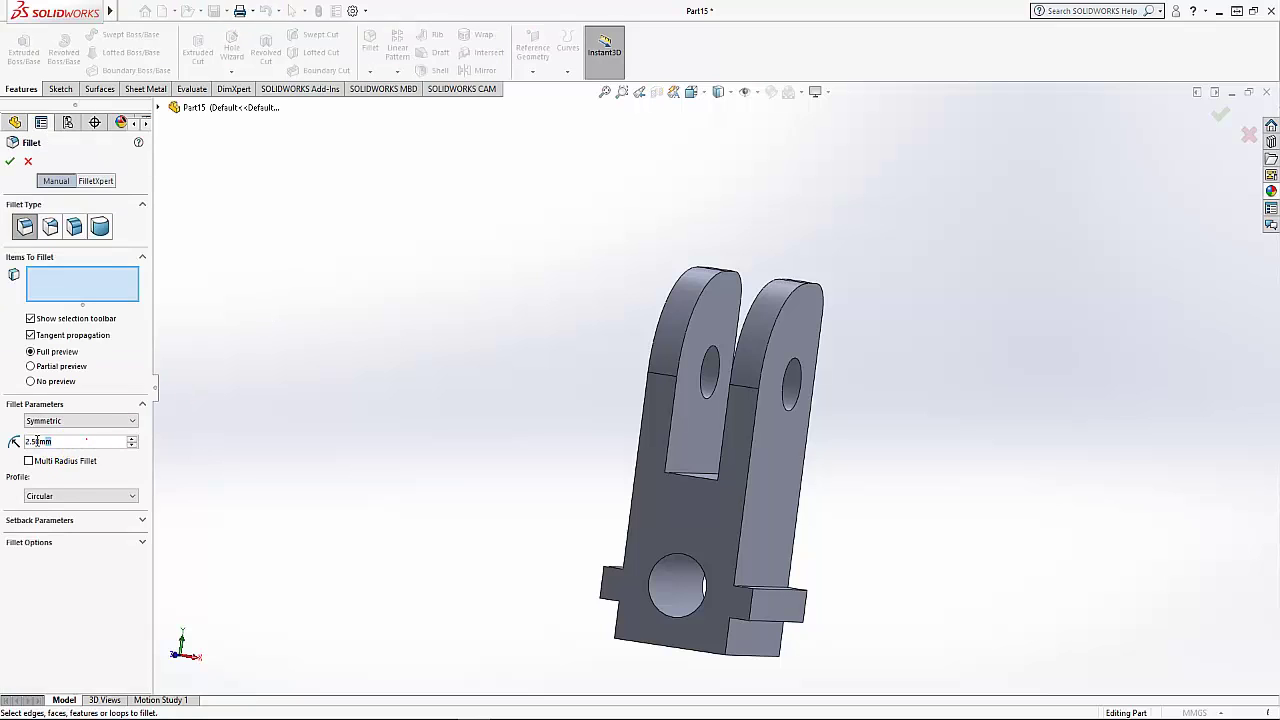
{"action": "type", "text": ".5"}
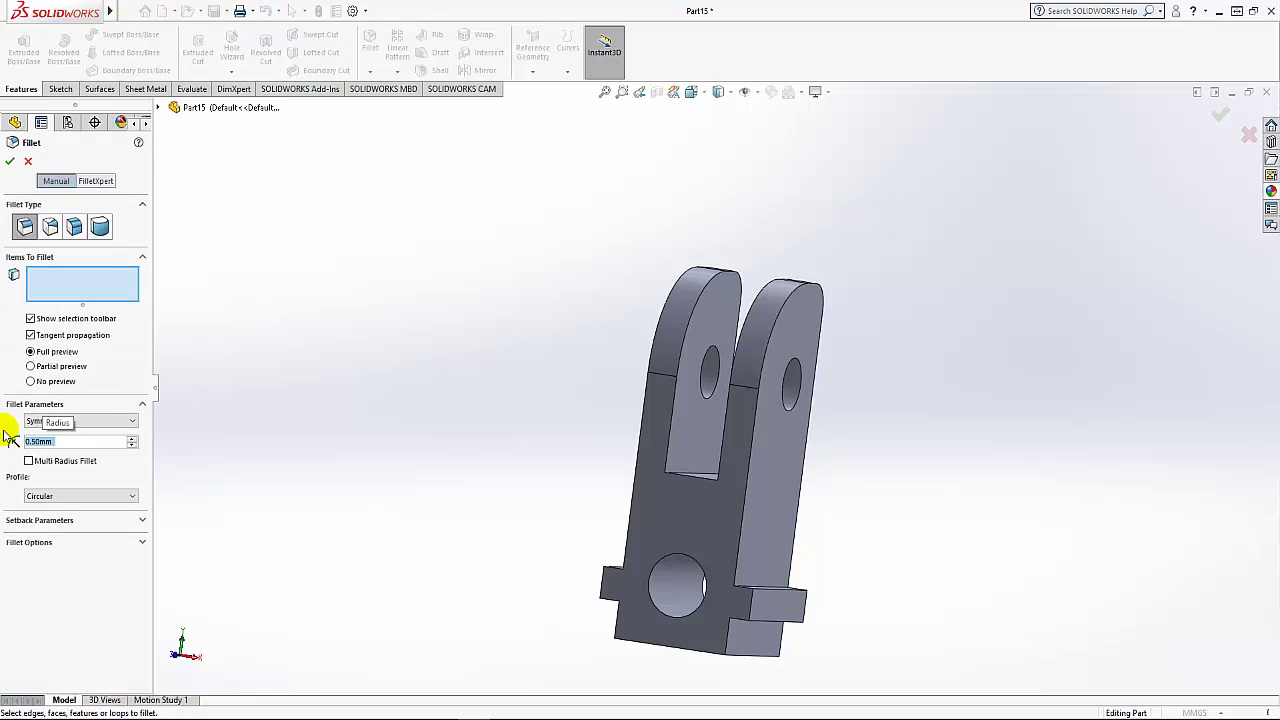
{"action": "scroll", "coordinate": [795, 647], "scroll_direction": "down", "scroll_amount": 2}
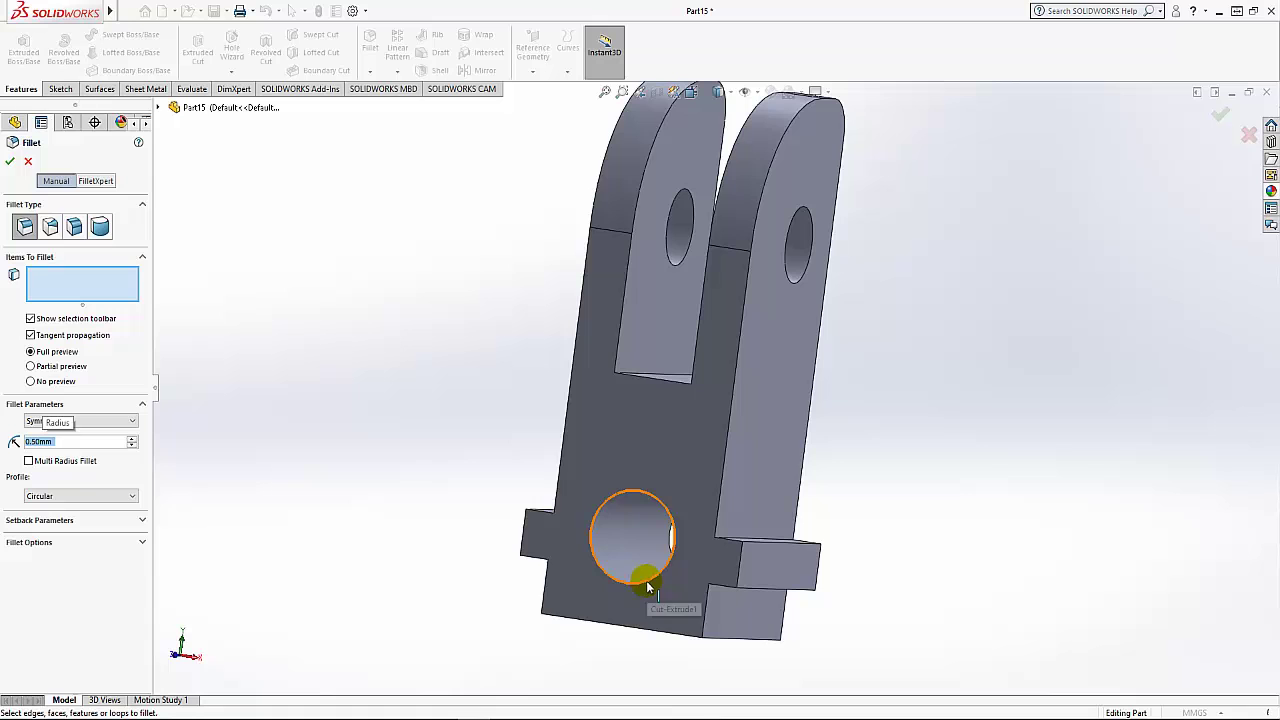
{"action": "left_click", "coordinate": [648, 585]}
{"action": "mouse_move", "coordinate": [897, 589]}
{"action": "middle_mouse_down"}
{"action": "mouse_move", "coordinate": [777, 594]}
{"action": "mouse_move", "coordinate": [829, 594]}
{"action": "middle_mouse_up"}
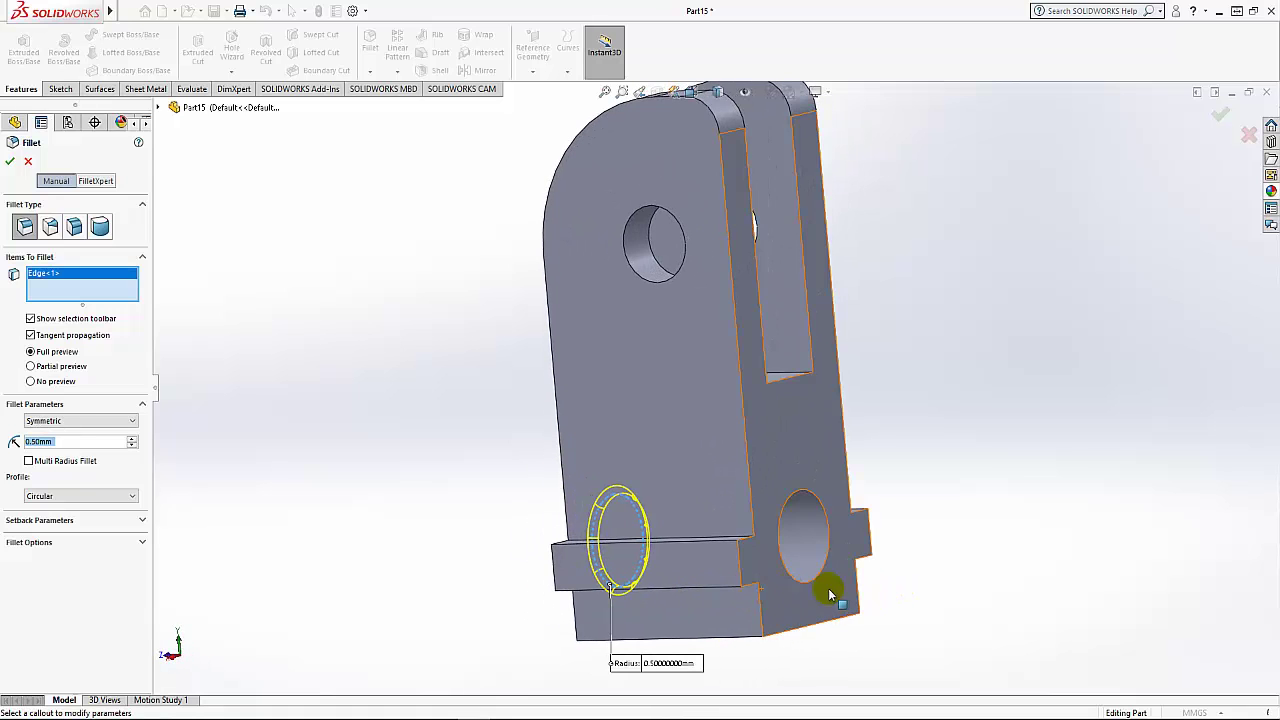
{"action": "left_click", "coordinate": [814, 584]}
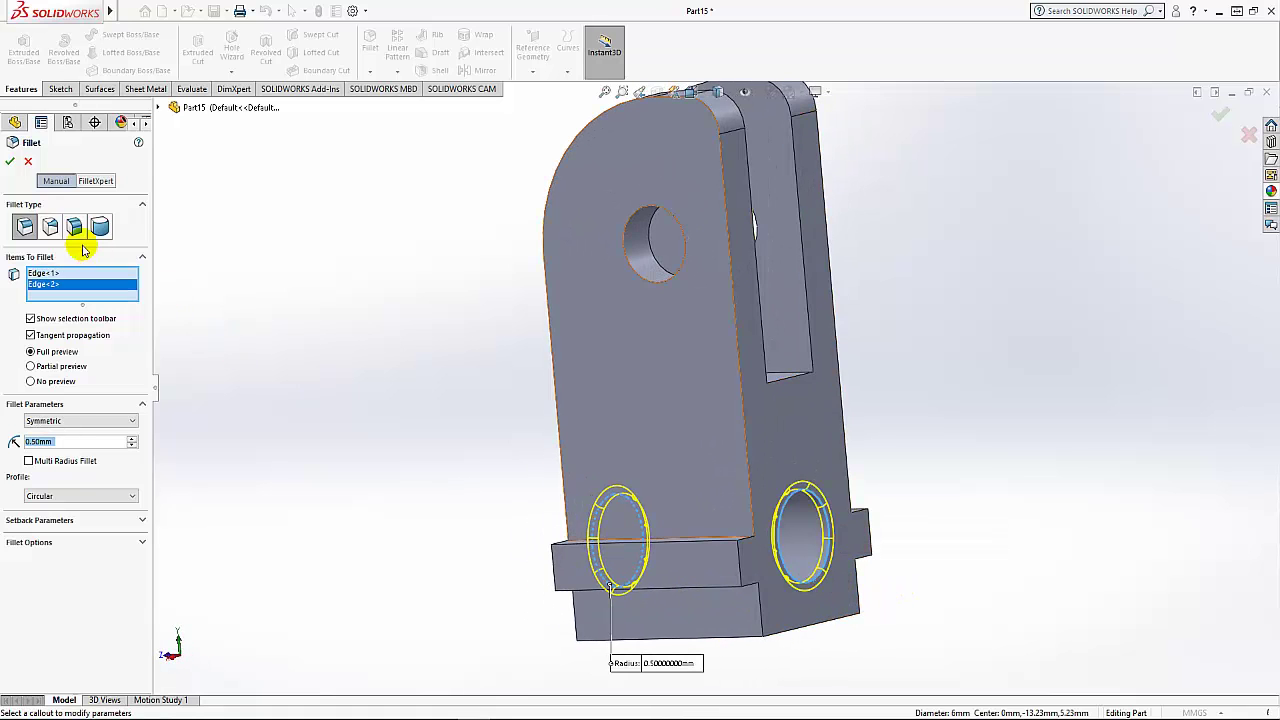
{"action": "left_click", "coordinate": [10, 164]}
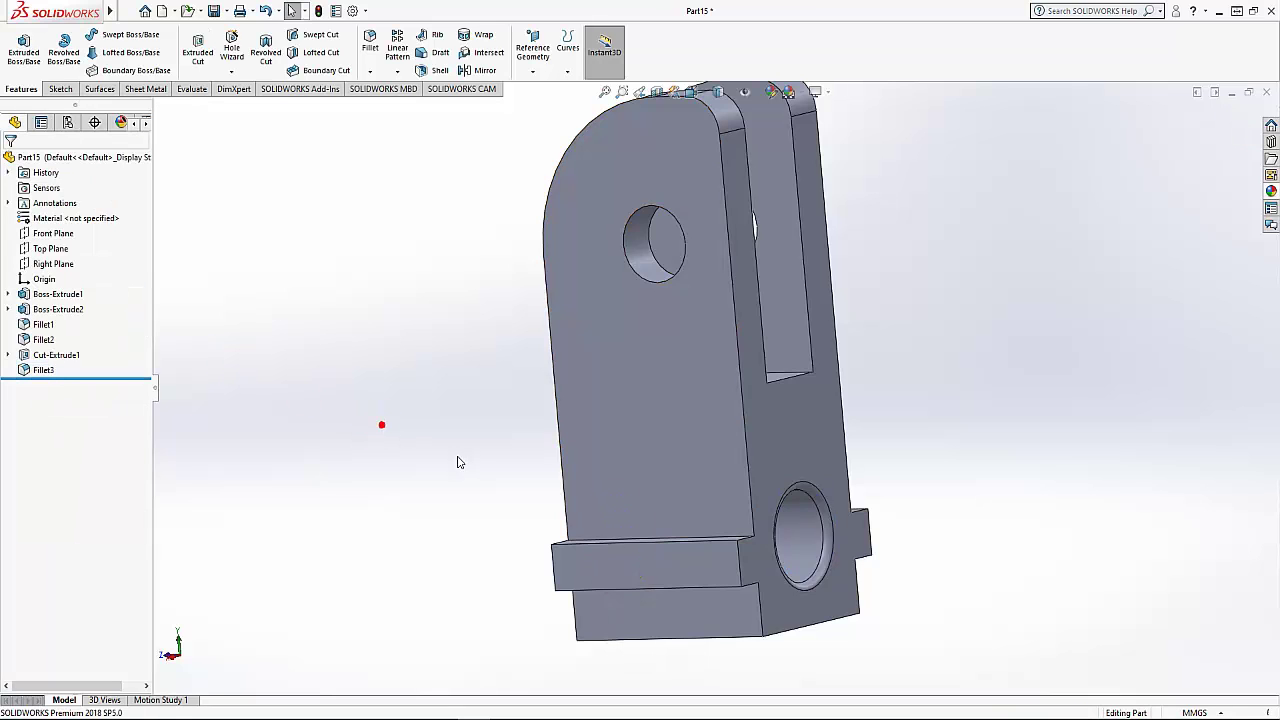
Start a new sketch on the block's large side face and select the hole's circular edge
{"action": "middle_click_drag", "start_coordinate": [452, 455], "coordinate": [586, 477]}
{"action": "left_click", "coordinate": [625, 450]}
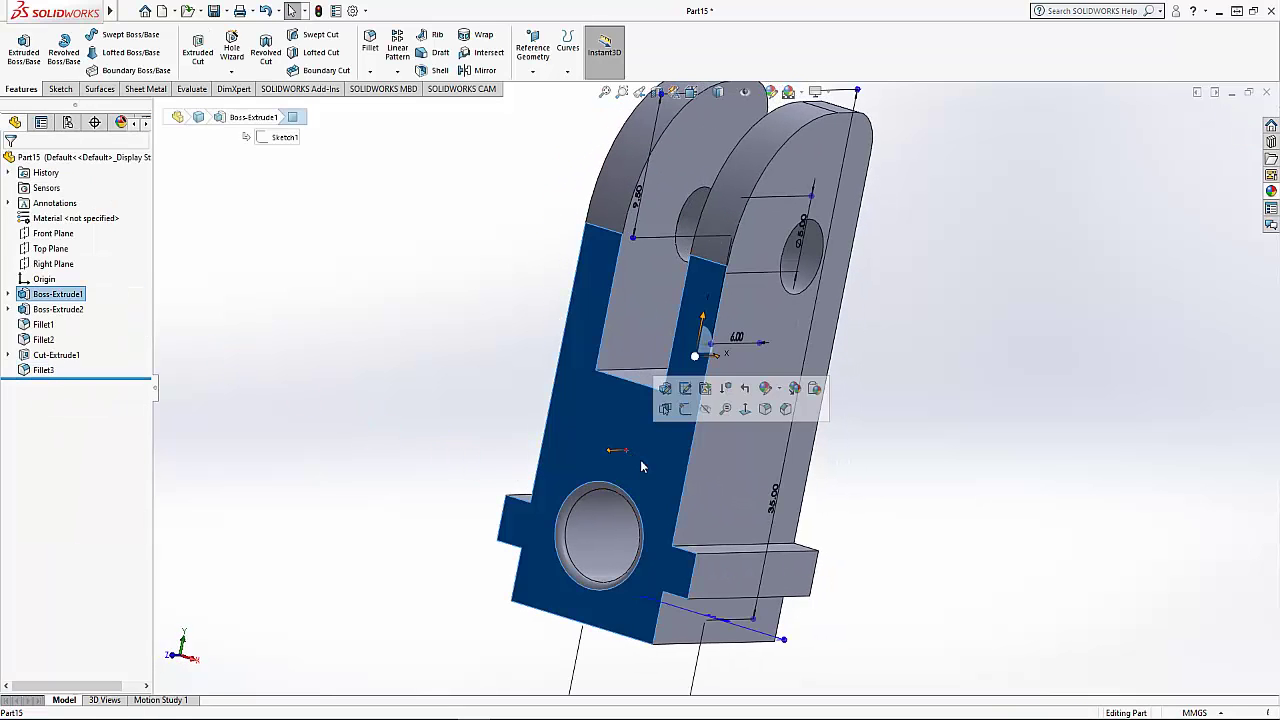
{"action": "left_click", "coordinate": [685, 410]}
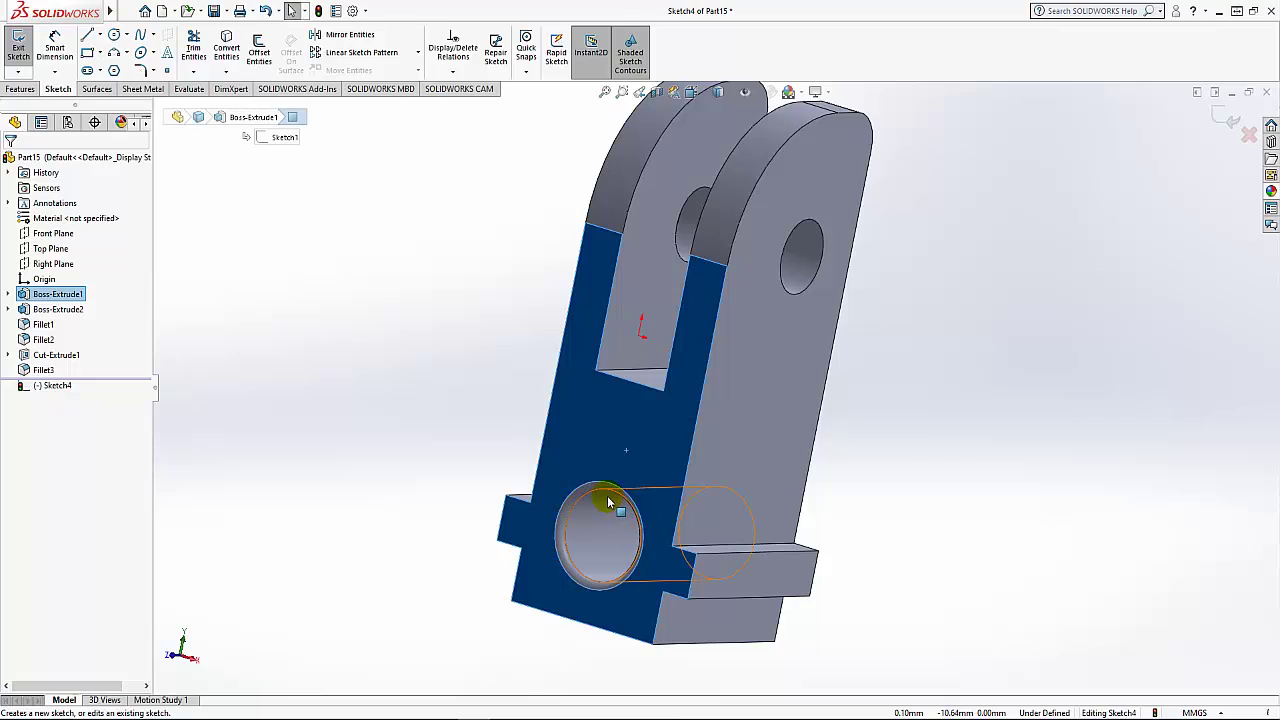
{"action": "left_click", "coordinate": [604, 496]}
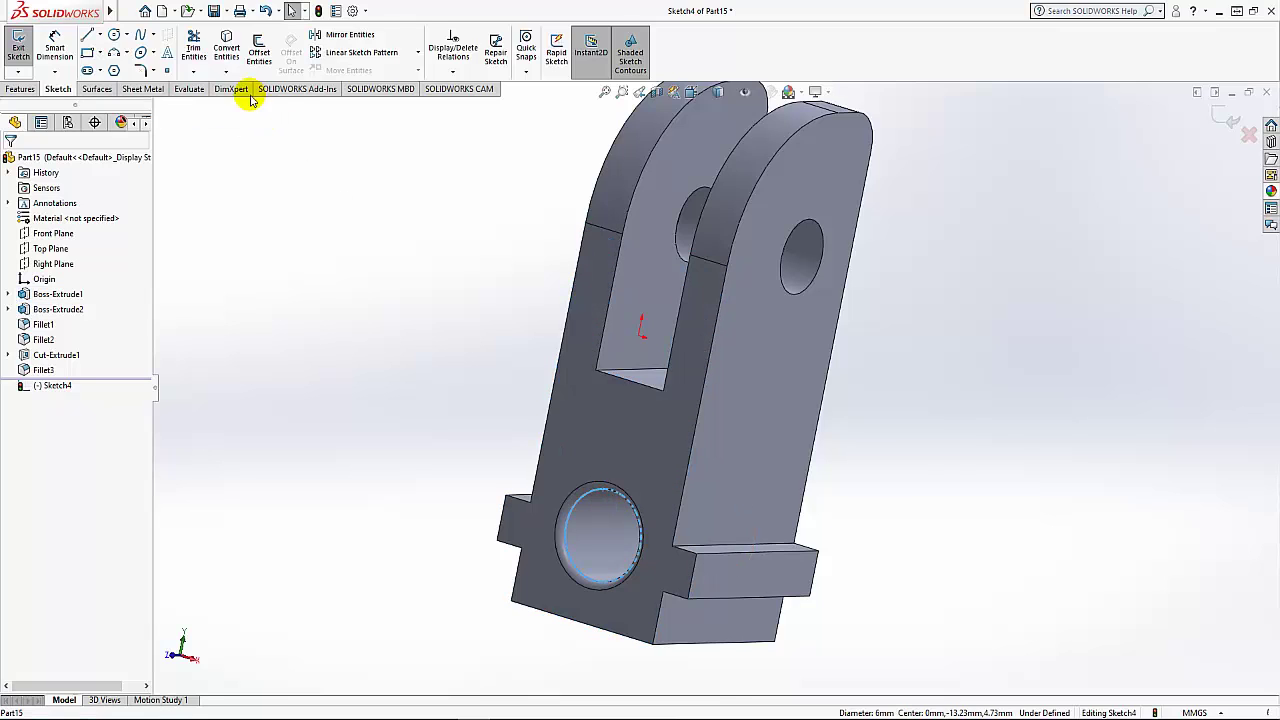
Convert the hole edge to a sketch circle and build a 1.00 mm pitch, 16-revolution helix from it
{"action": "left_click", "coordinate": [226, 46]}
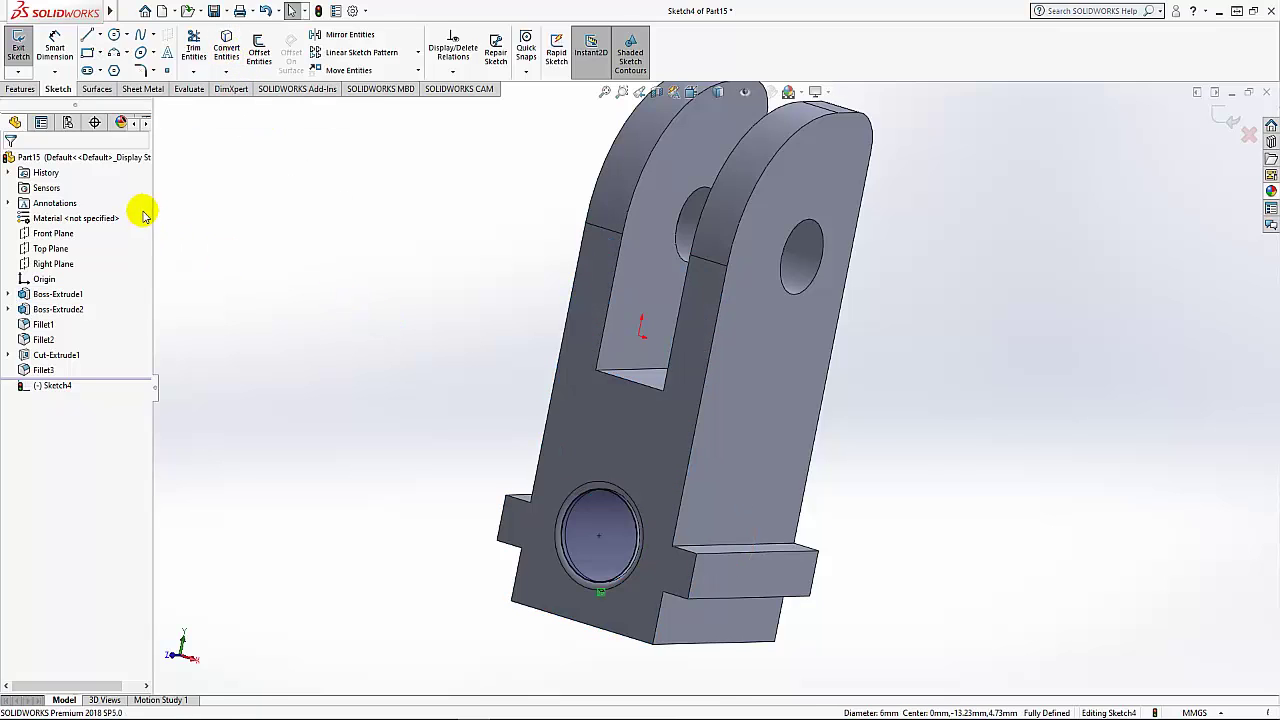
{"action": "left_click", "coordinate": [20, 90]}
{"action": "left_click", "coordinate": [568, 72]}
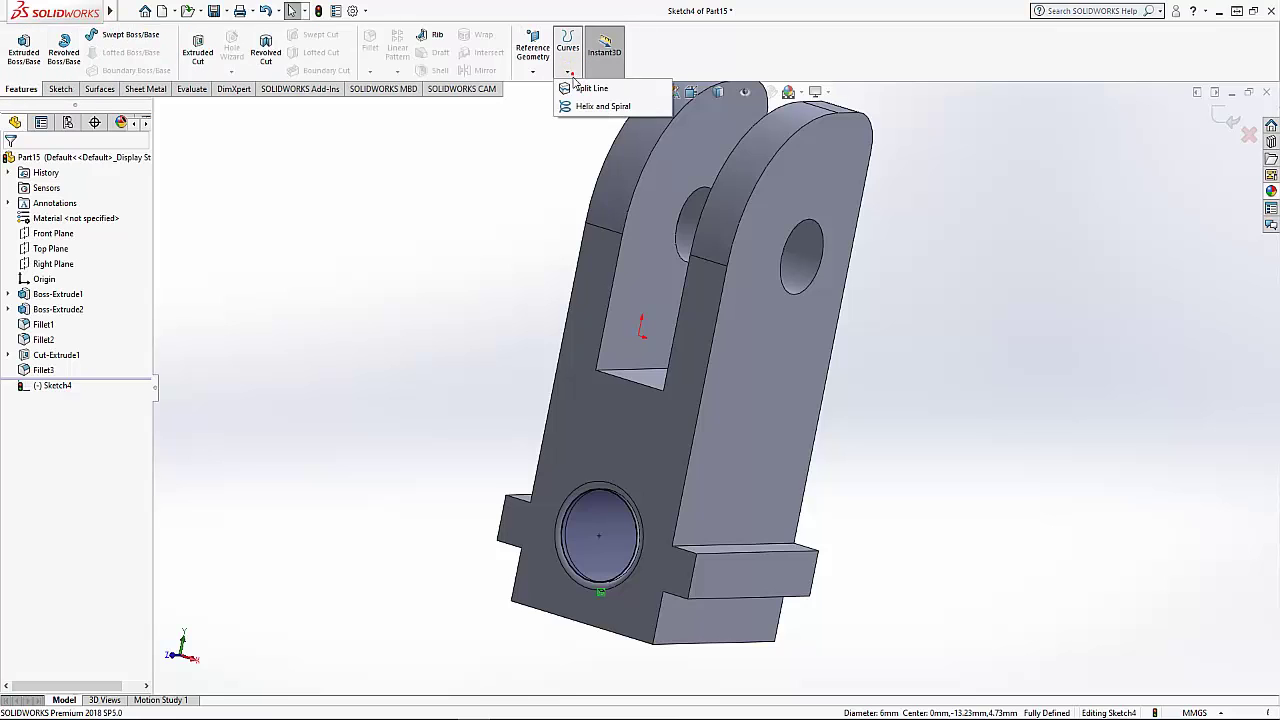
{"action": "left_click", "coordinate": [600, 105]}
{"action": "left_click", "coordinate": [80, 282]}
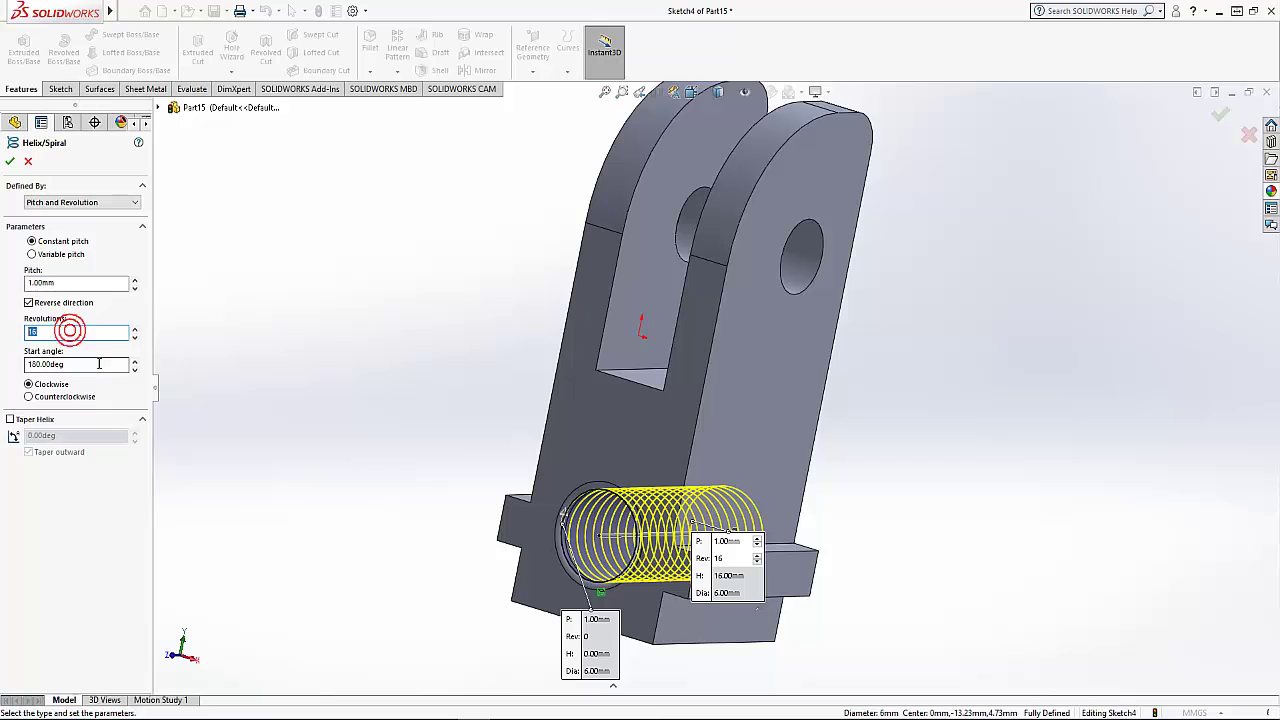
{"action": "left_click", "coordinate": [10, 161]}
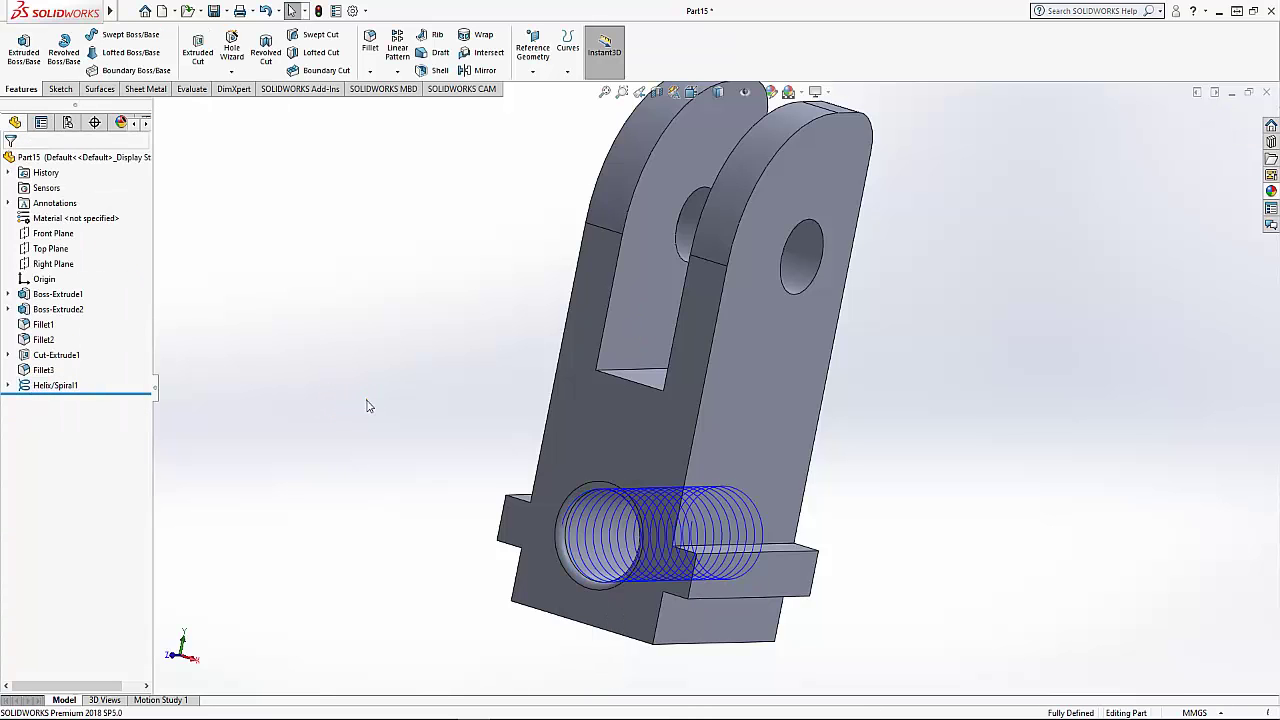
{"action": "mouse_move", "coordinate": [430, 440]}
{"action": "middle_mouse_down"}
{"action": "mouse_move", "coordinate": [343, 429]}
{"action": "mouse_move", "coordinate": [371, 429]}
{"action": "mouse_move", "coordinate": [352, 423]}
{"action": "middle_mouse_up"}
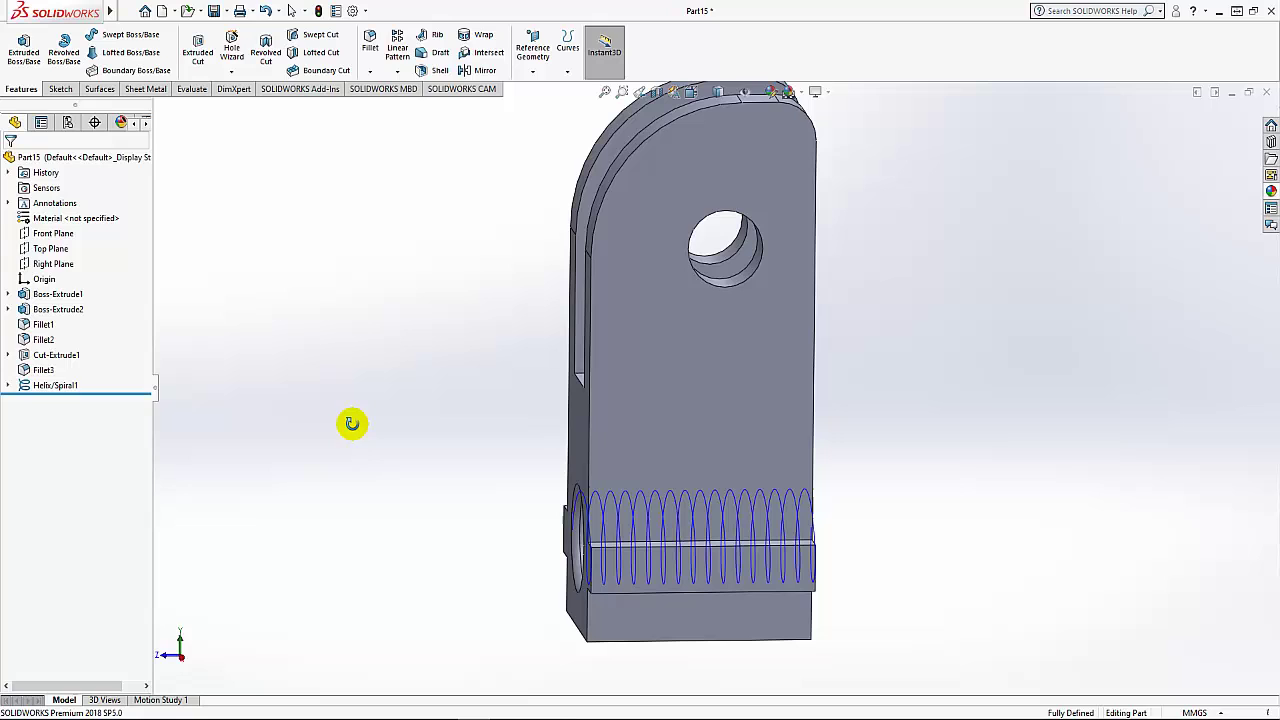
Start a sketch on the Right Plane, viewed Normal To and zoomed in
{"action": "left_click", "coordinate": [55, 264]}
{"action": "left_click", "coordinate": [113, 243]}
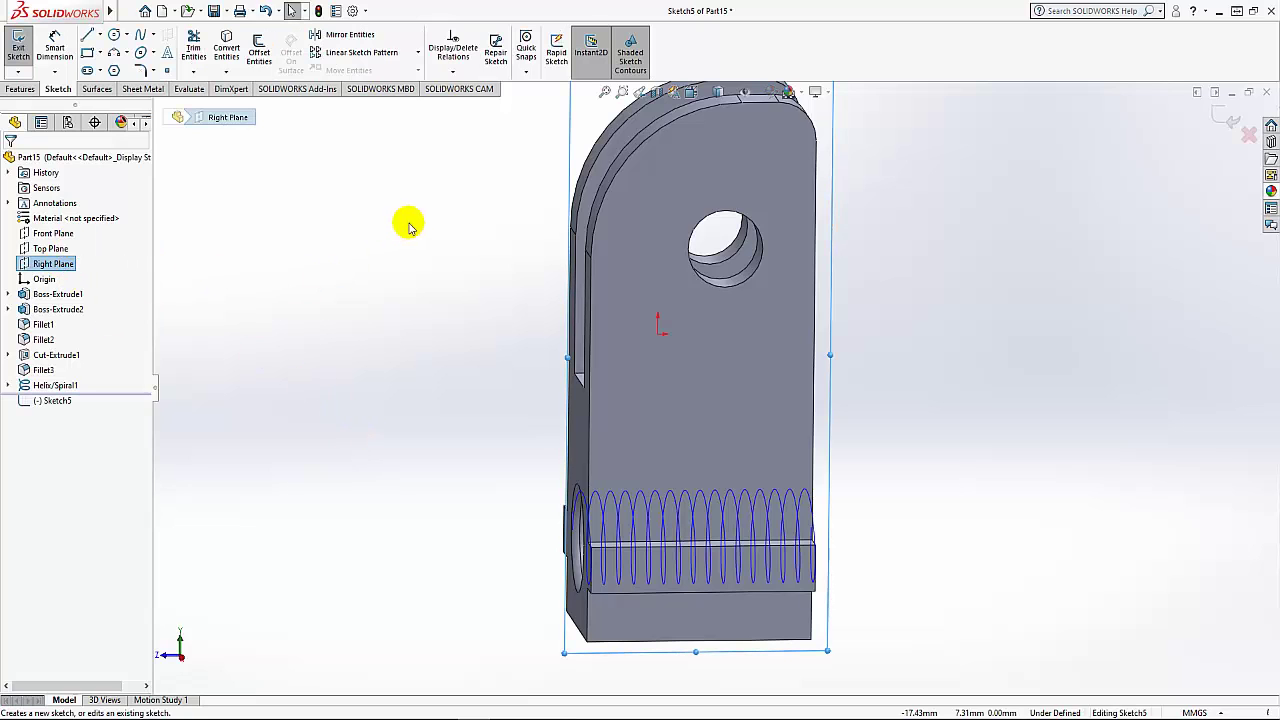
{"action": "left_click", "coordinate": [703, 95]}
{"action": "left_click", "coordinate": [760, 165]}
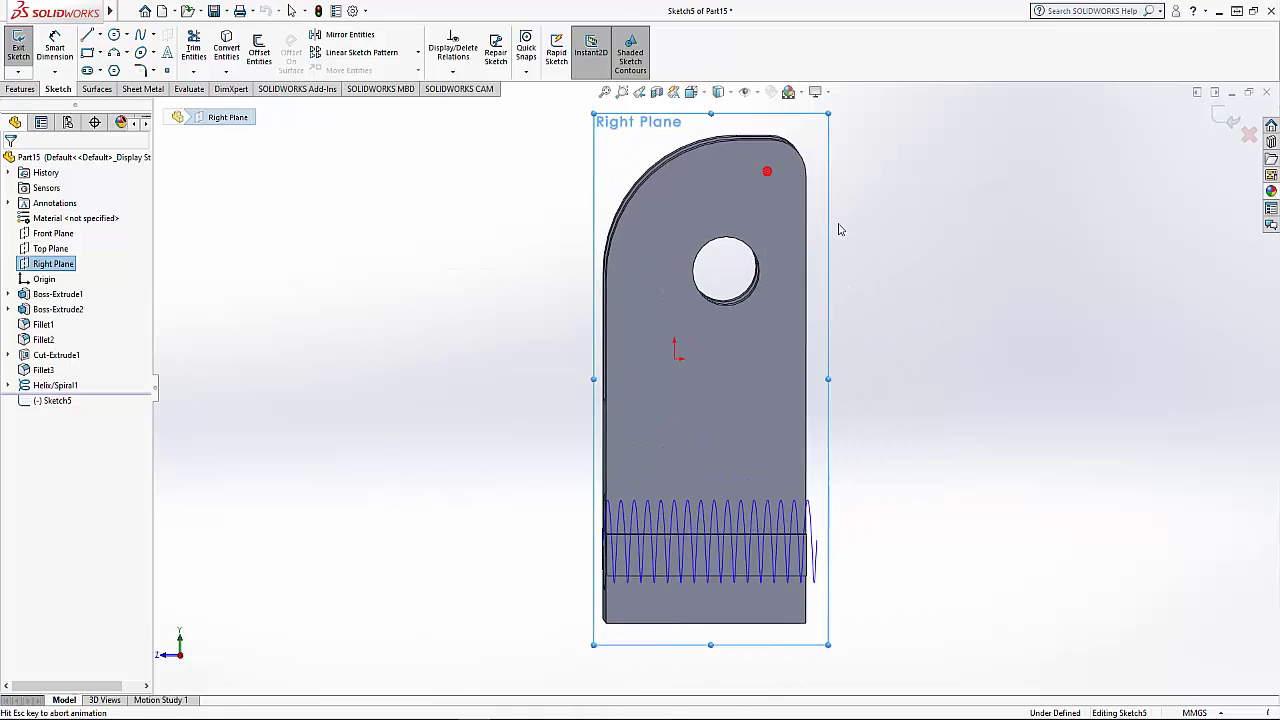
{"action": "scroll", "coordinate": [886, 594], "scroll_direction": "down", "scroll_amount": 2}
{"action": "scroll", "coordinate": [803, 597], "scroll_direction": "down", "scroll_amount": 2}
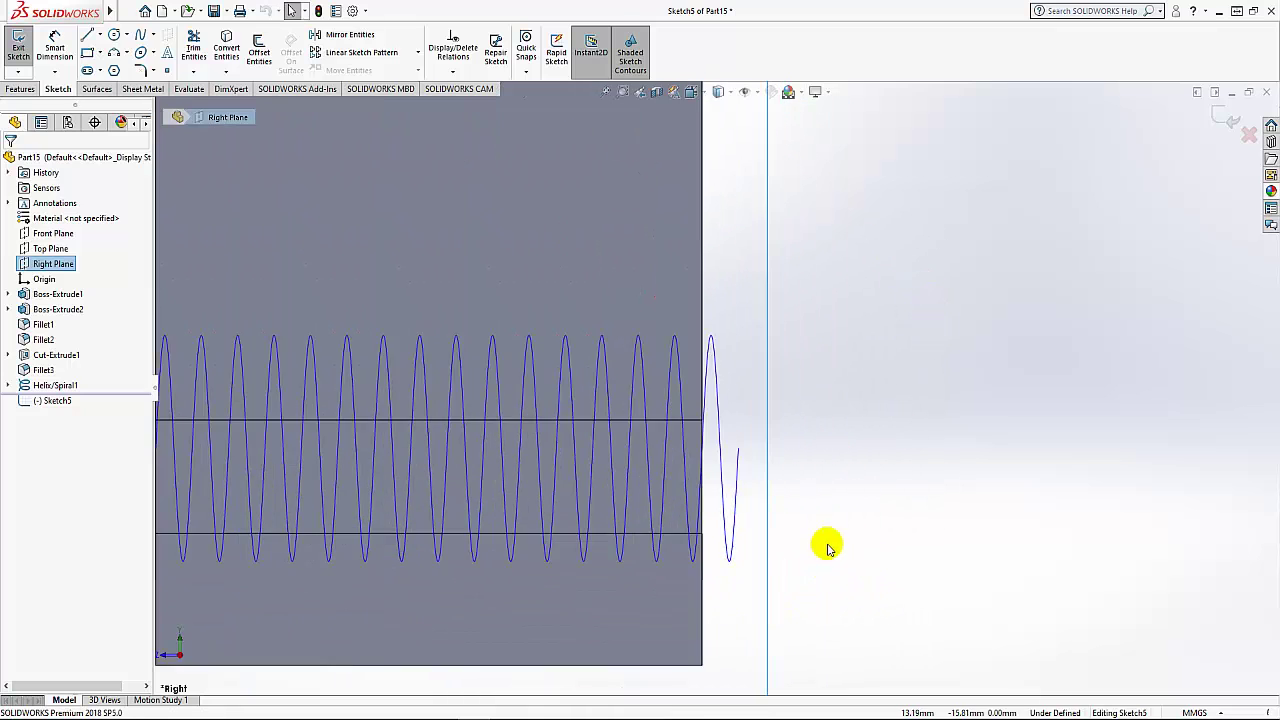
{"action": "scroll", "coordinate": [828, 546], "scroll_direction": "down", "scroll_amount": 1}
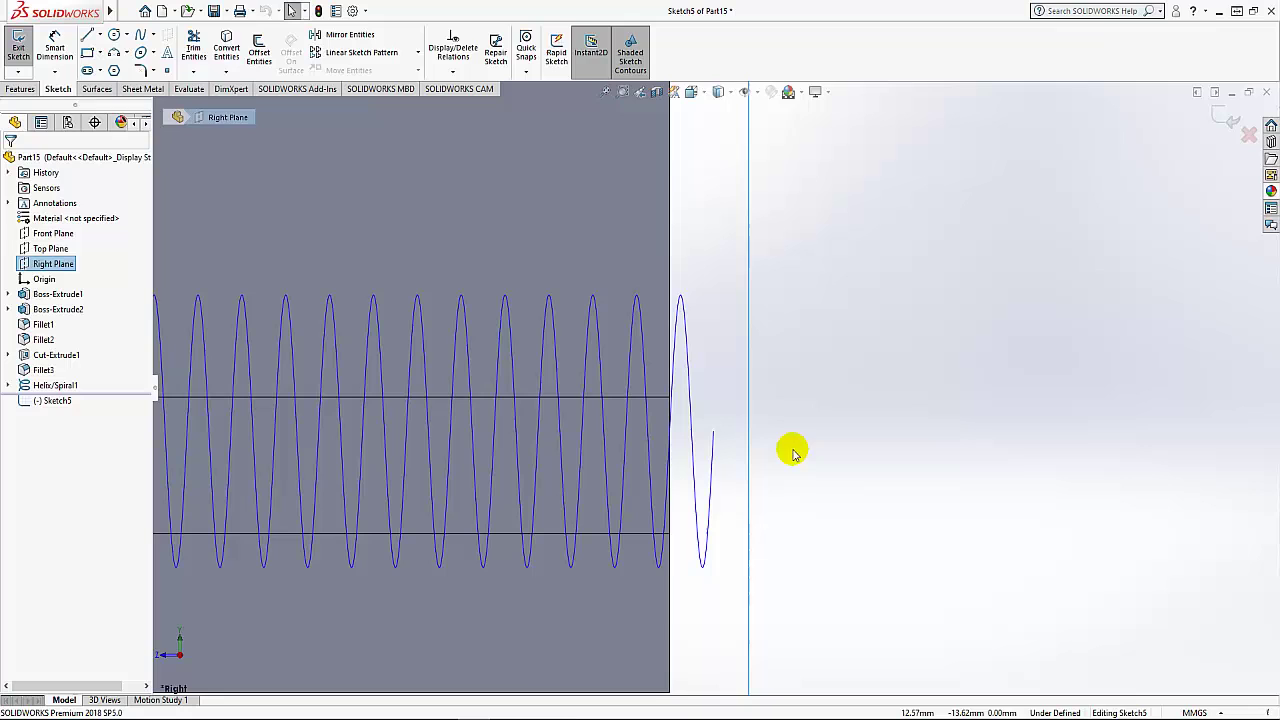
Draw a 3-sided polygon beside the helix end and begin dimensioning its base
{"action": "left_click", "coordinate": [114, 70]}
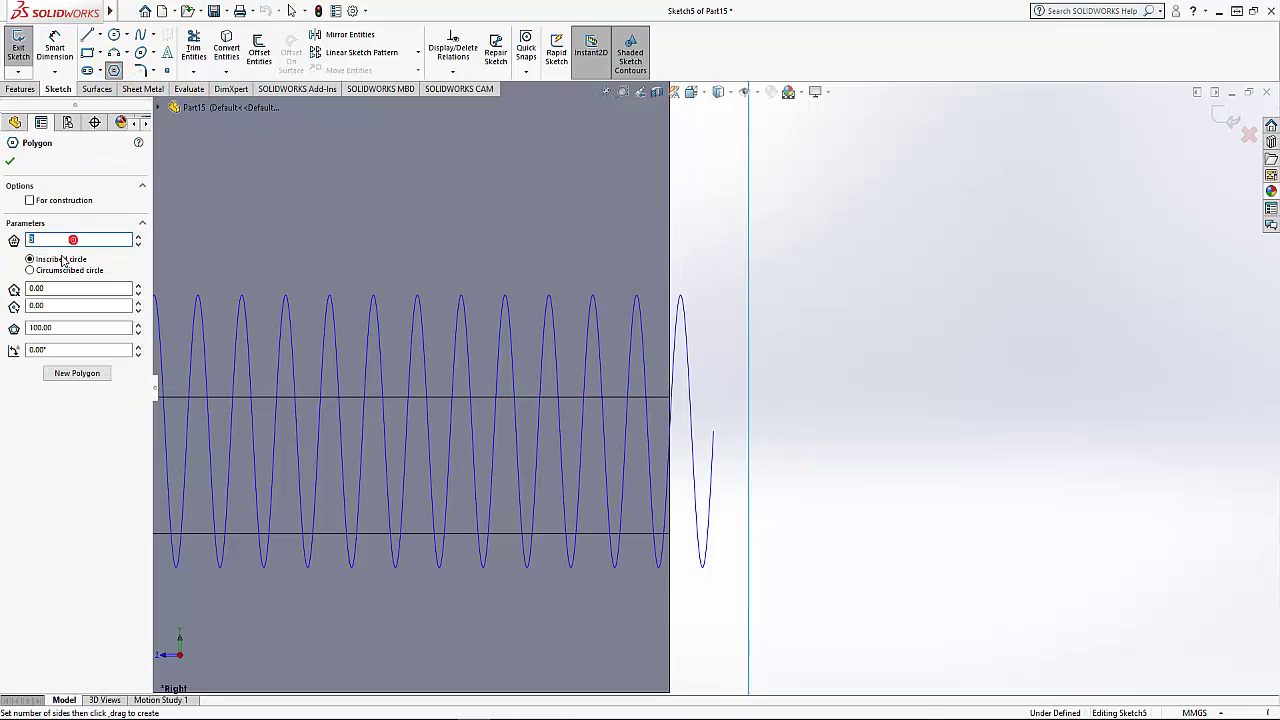
{"action": "left_click", "coordinate": [716, 400]}
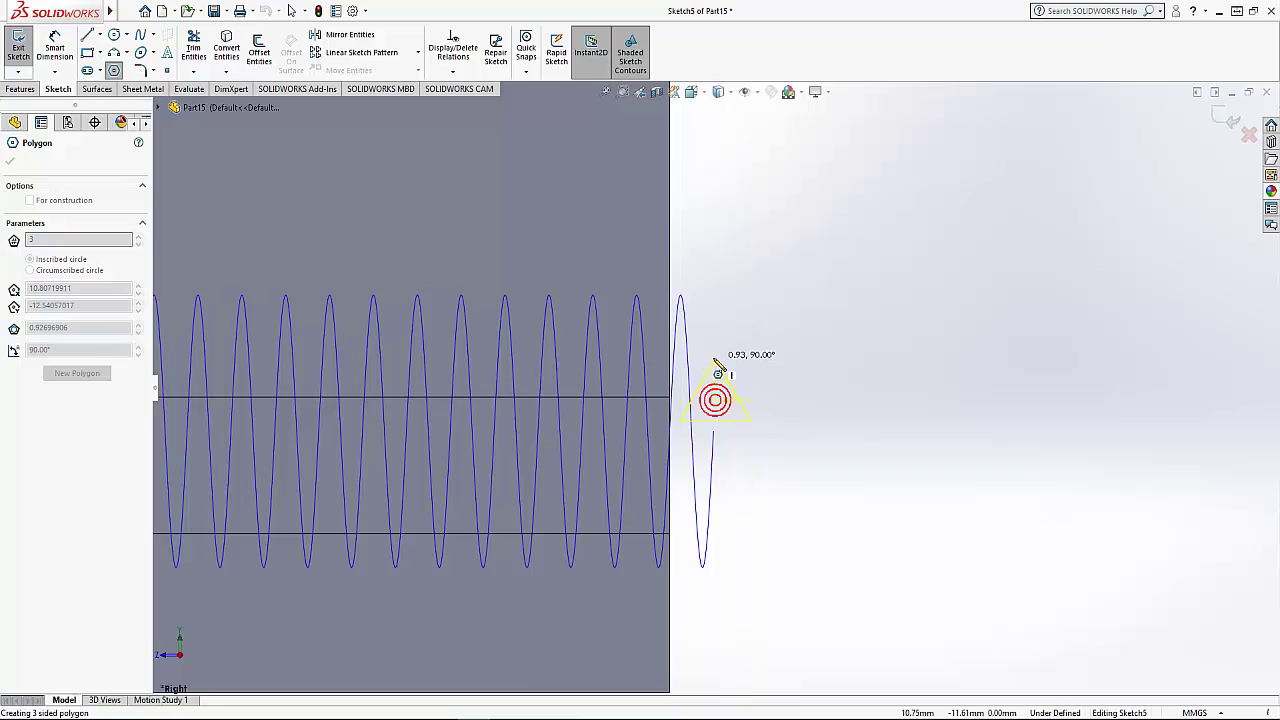
{"action": "left_click", "coordinate": [720, 367]}
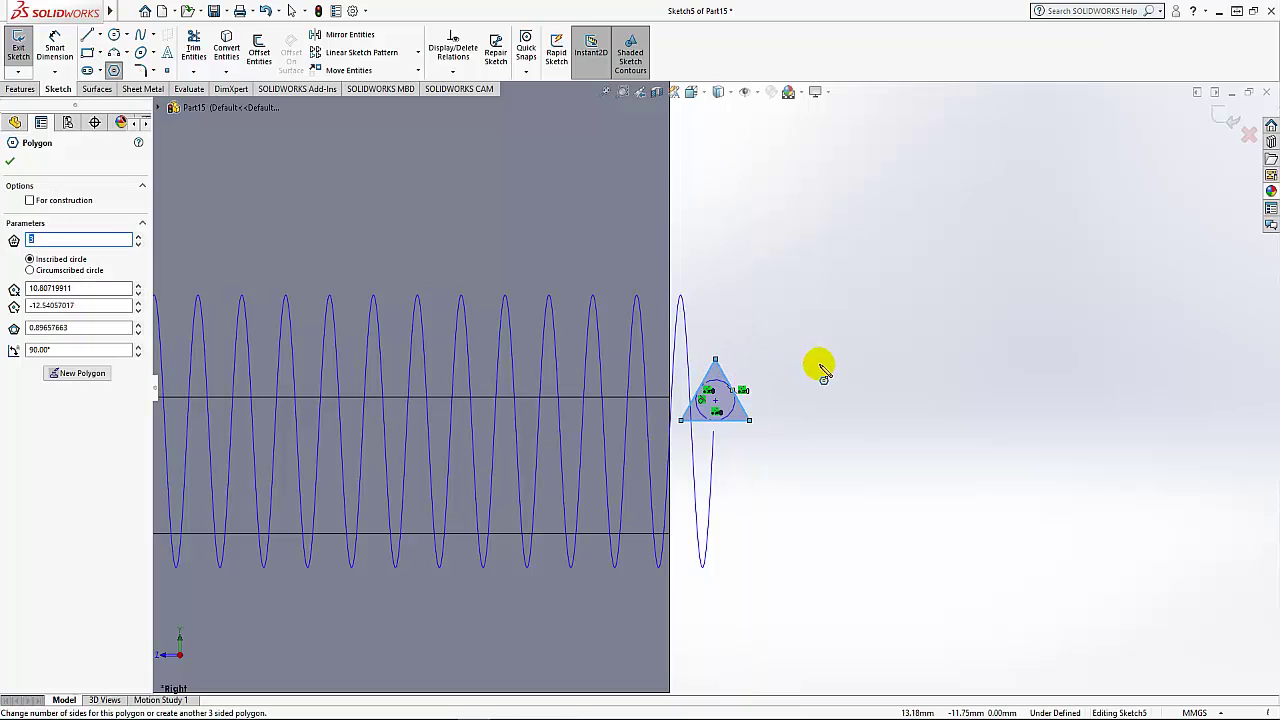
{"action": "right_click", "coordinate": [812, 332]}
{"action": "left_click", "coordinate": [847, 350]}
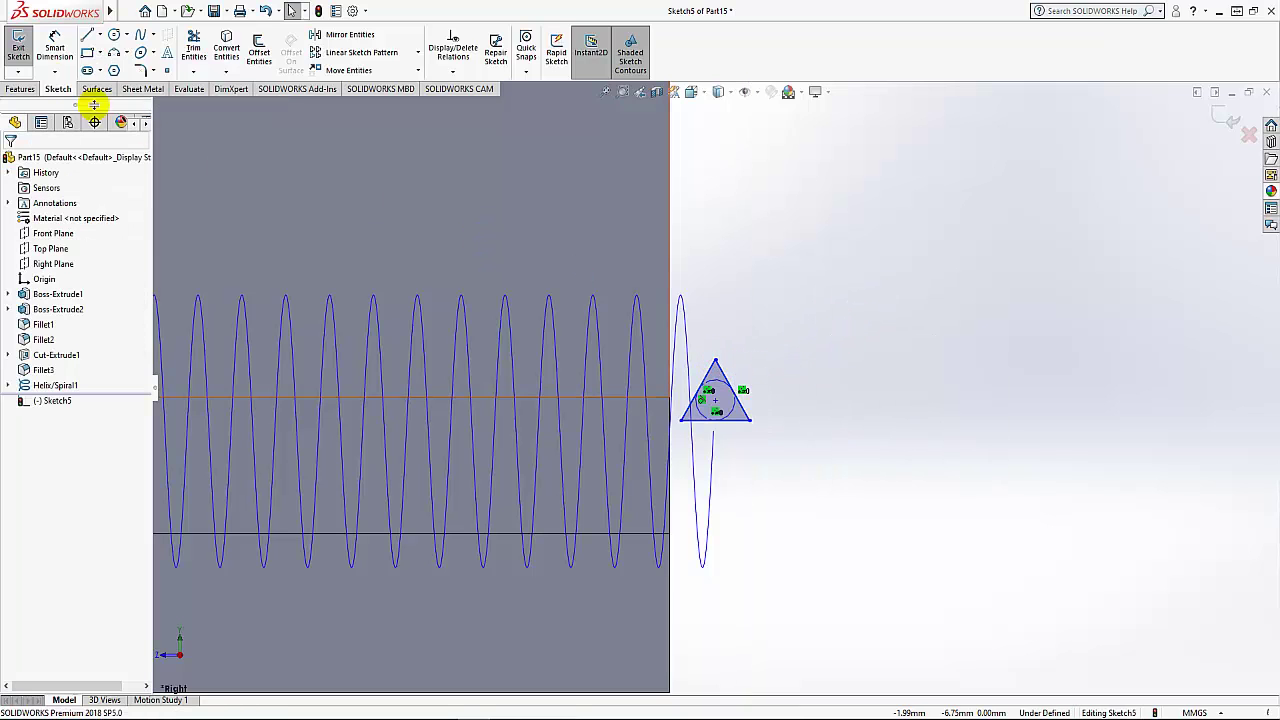
{"action": "left_click", "coordinate": [56, 47]}
{"action": "left_click", "coordinate": [746, 422]}
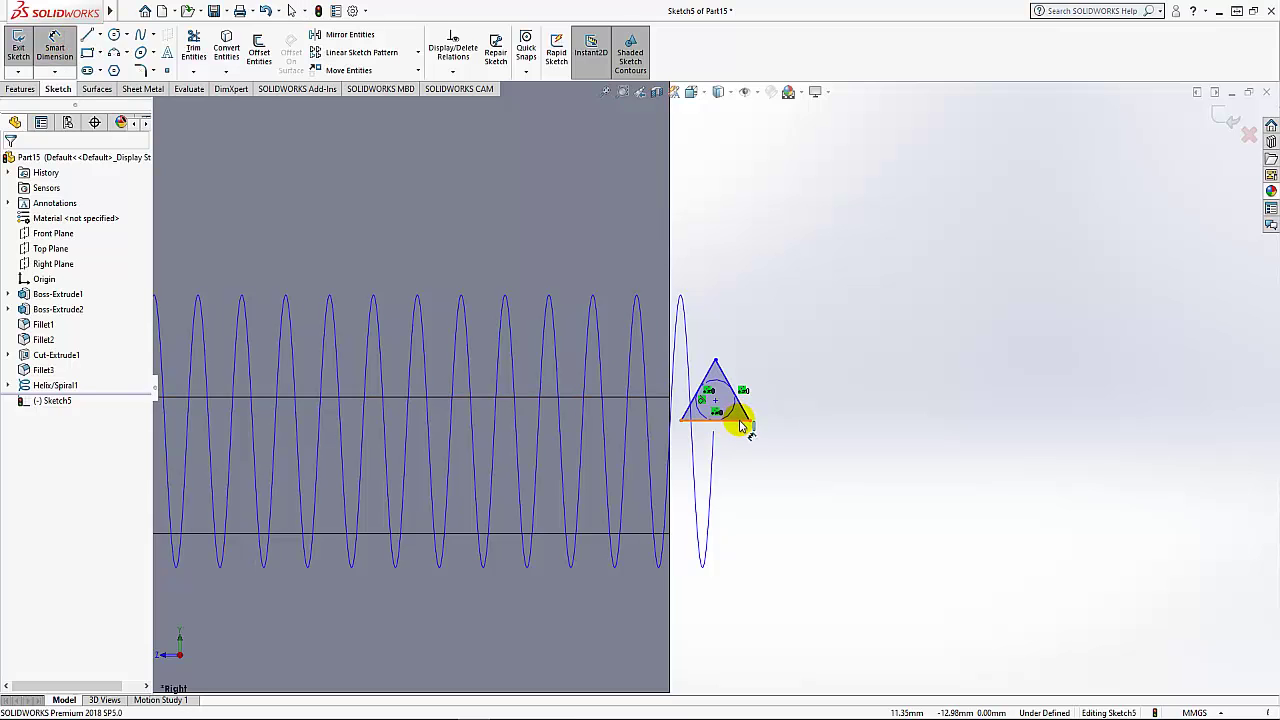
Set the triangle's base dimension to 0.95
{"action": "left_click", "coordinate": [805, 452]}
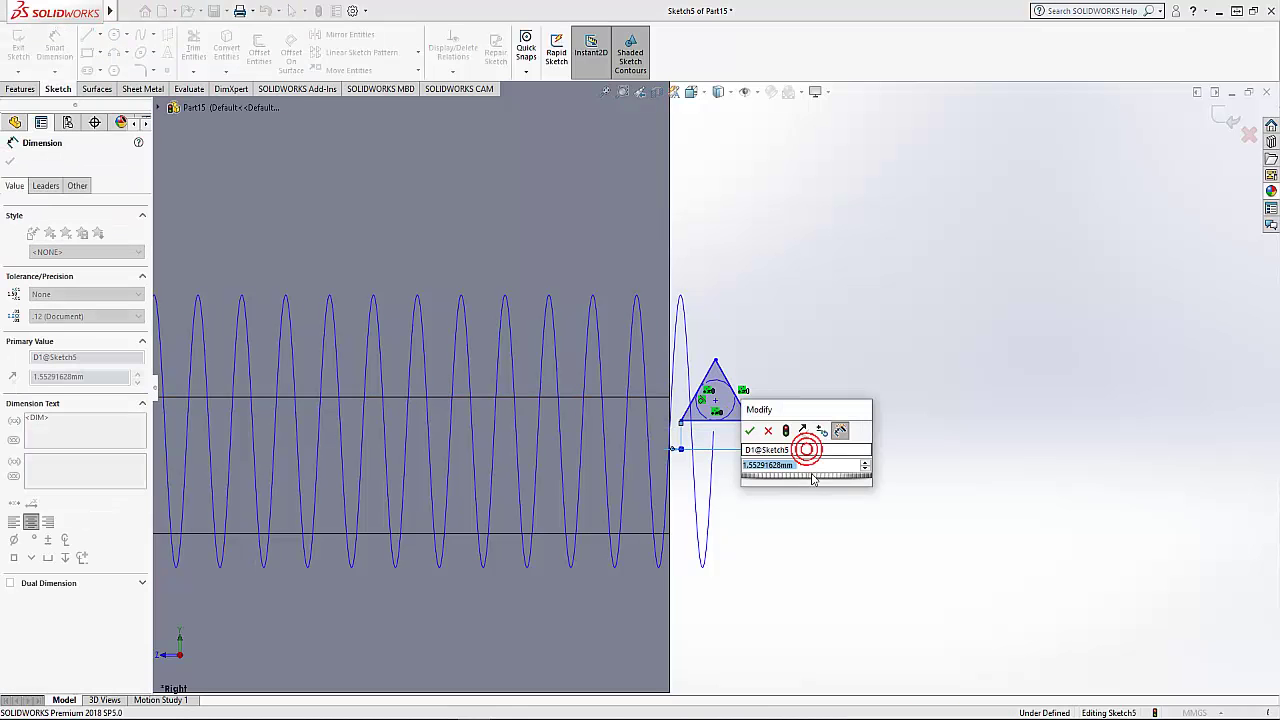
{"action": "type", "text": "0.95"}
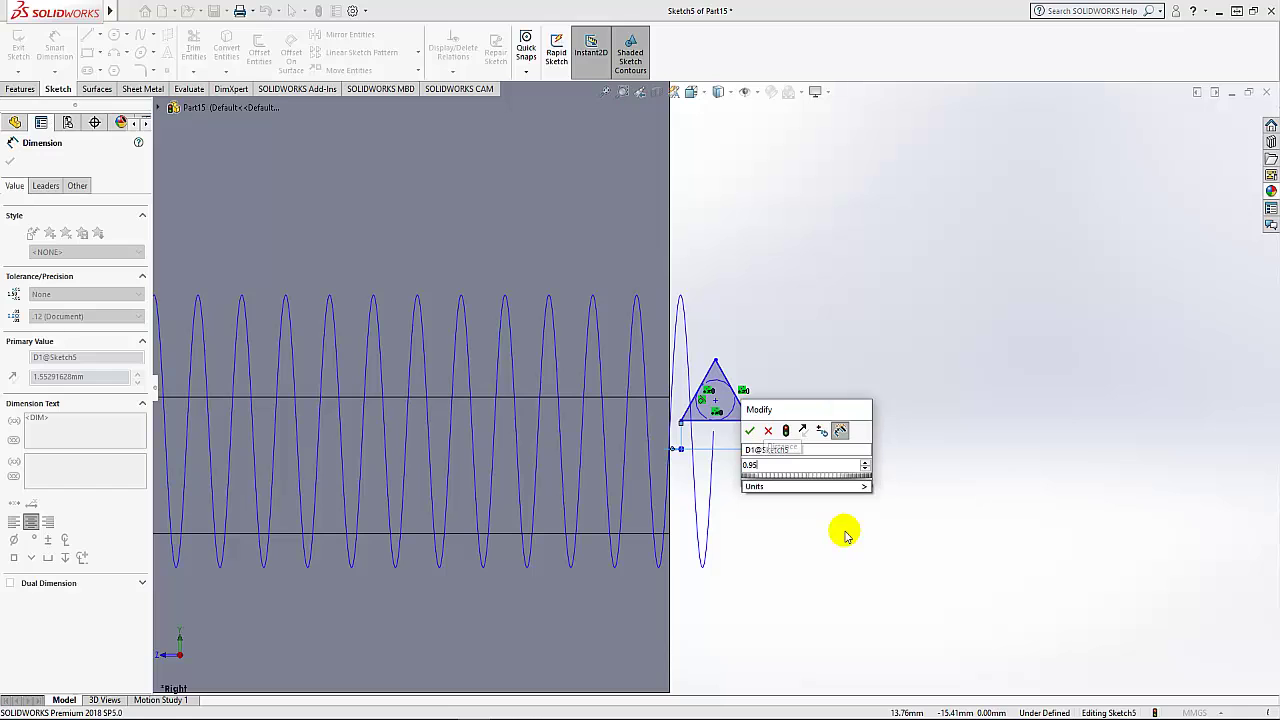
{"action": "key", "text": "Return"}
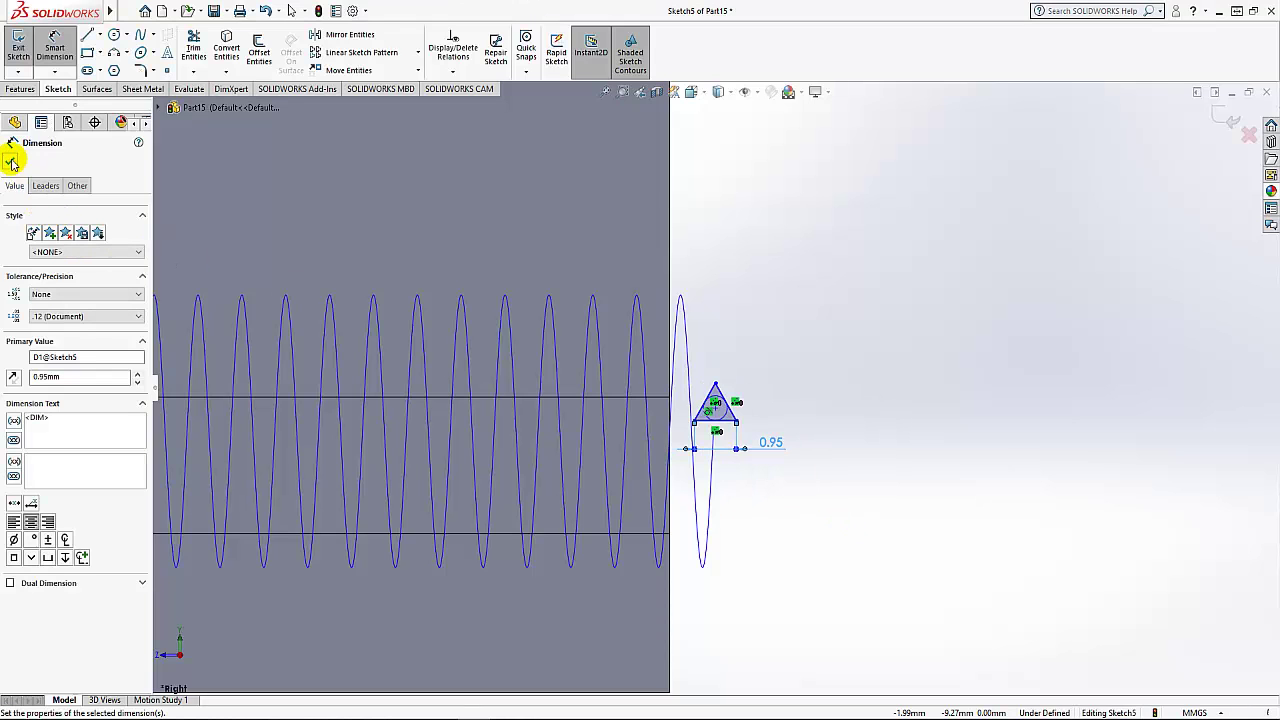
{"action": "left_click", "coordinate": [11, 161]}
{"action": "scroll", "coordinate": [703, 455], "scroll_direction": "down", "scroll_amount": 2}
{"action": "scroll", "coordinate": [743, 429], "scroll_direction": "down", "scroll_amount": 1}
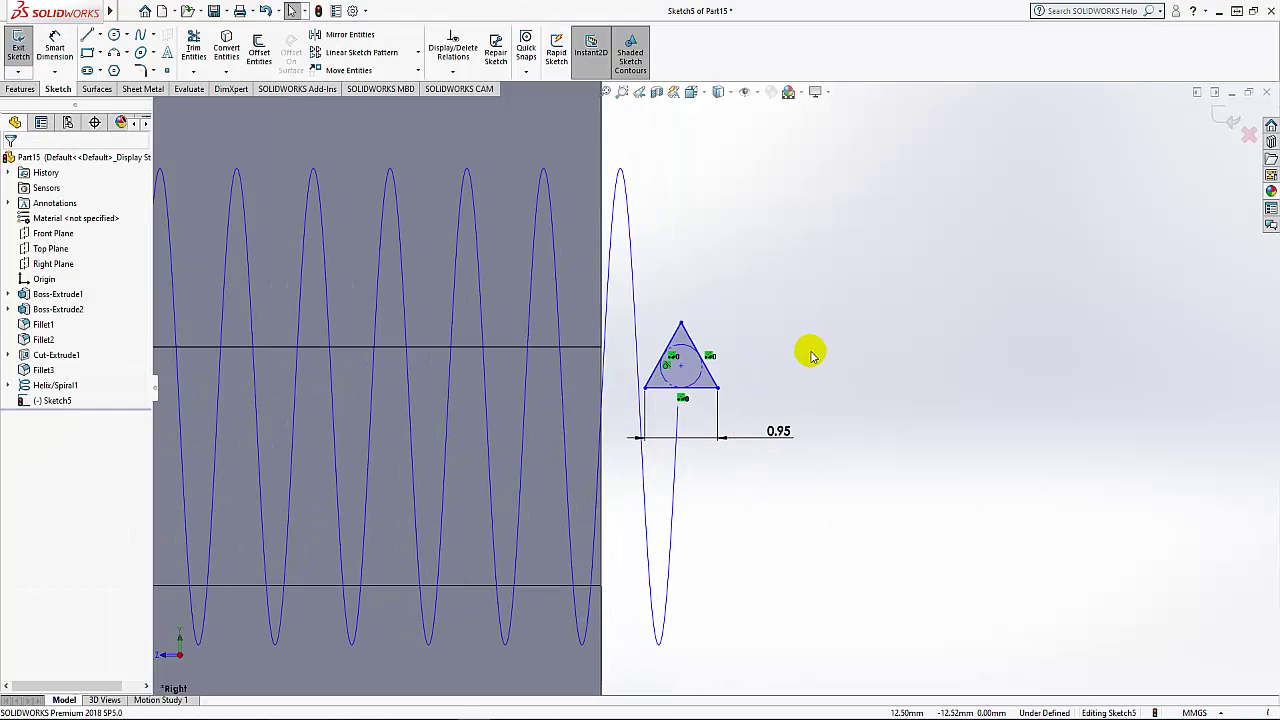
Pierce the triangle's centre point onto the helix and exit the fully defined sketch
{"action": "left_click", "coordinate": [773, 333]}
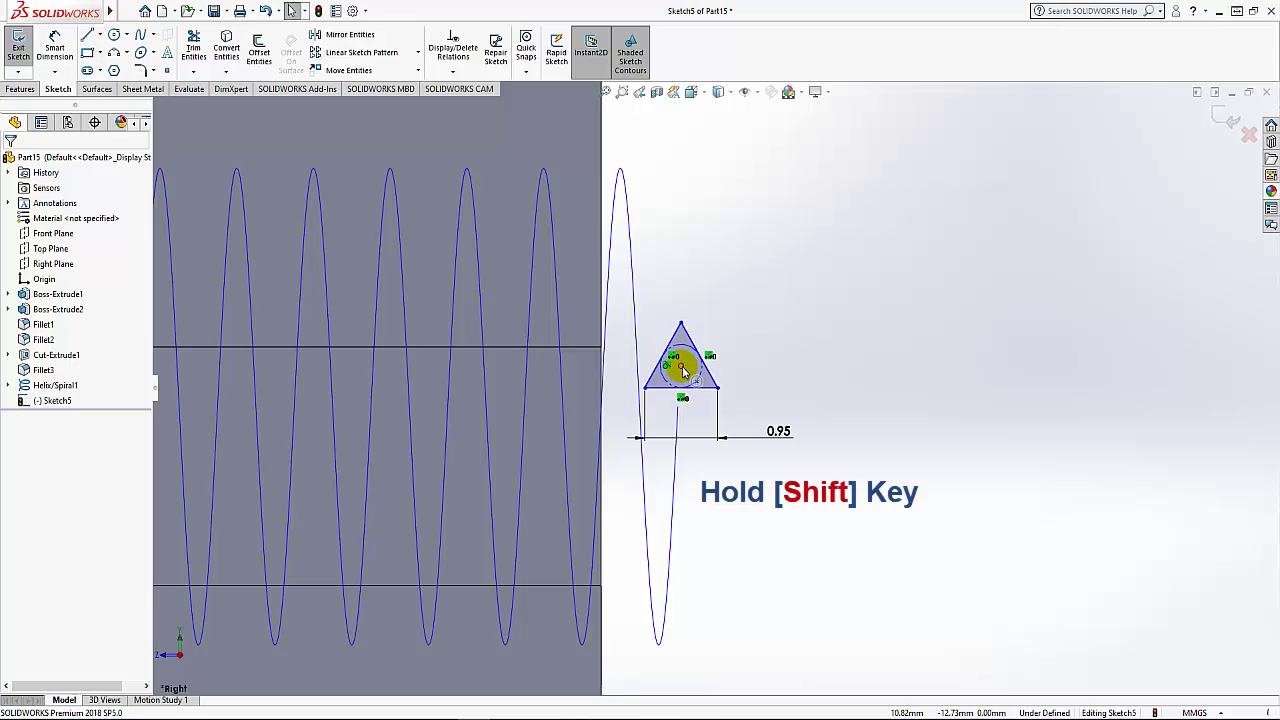
{"action": "left_click", "coordinate": [681, 370]}
{"action": "left_click", "coordinate": [634, 330], "text": "shift"}
{"action": "left_click", "coordinate": [634, 330], "text": "shift"}
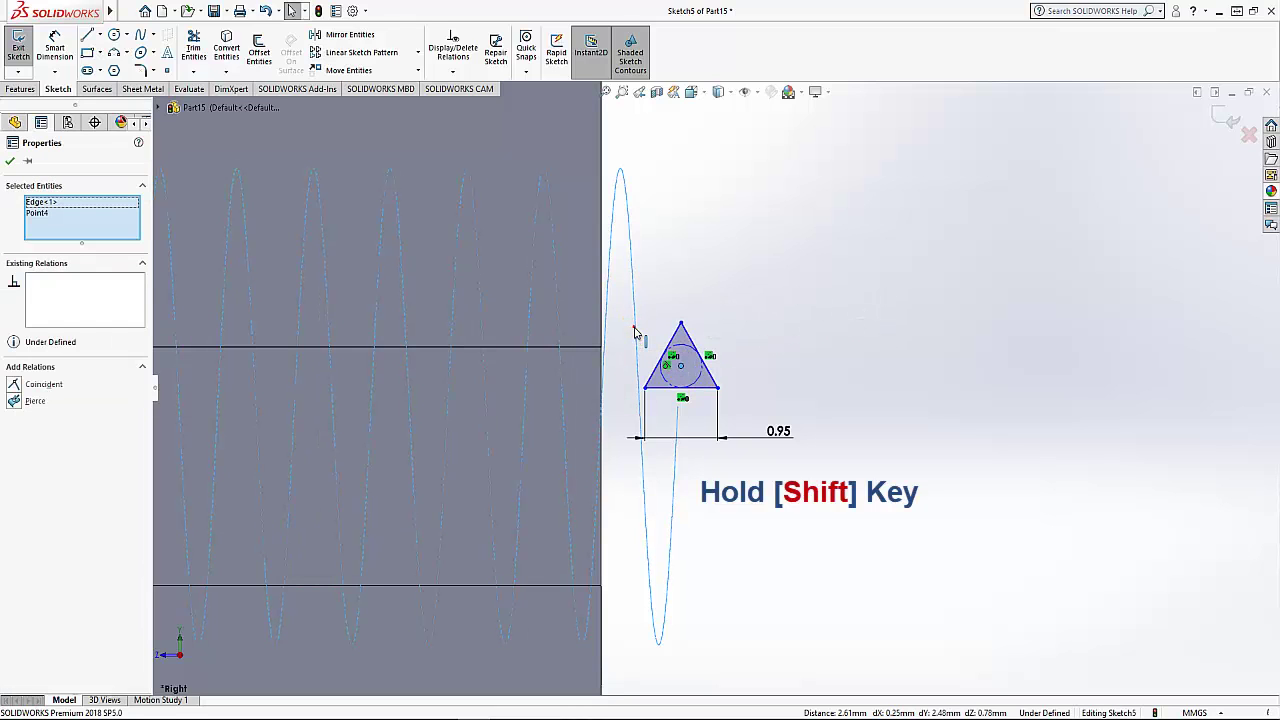
{"action": "left_click", "coordinate": [34, 401]}
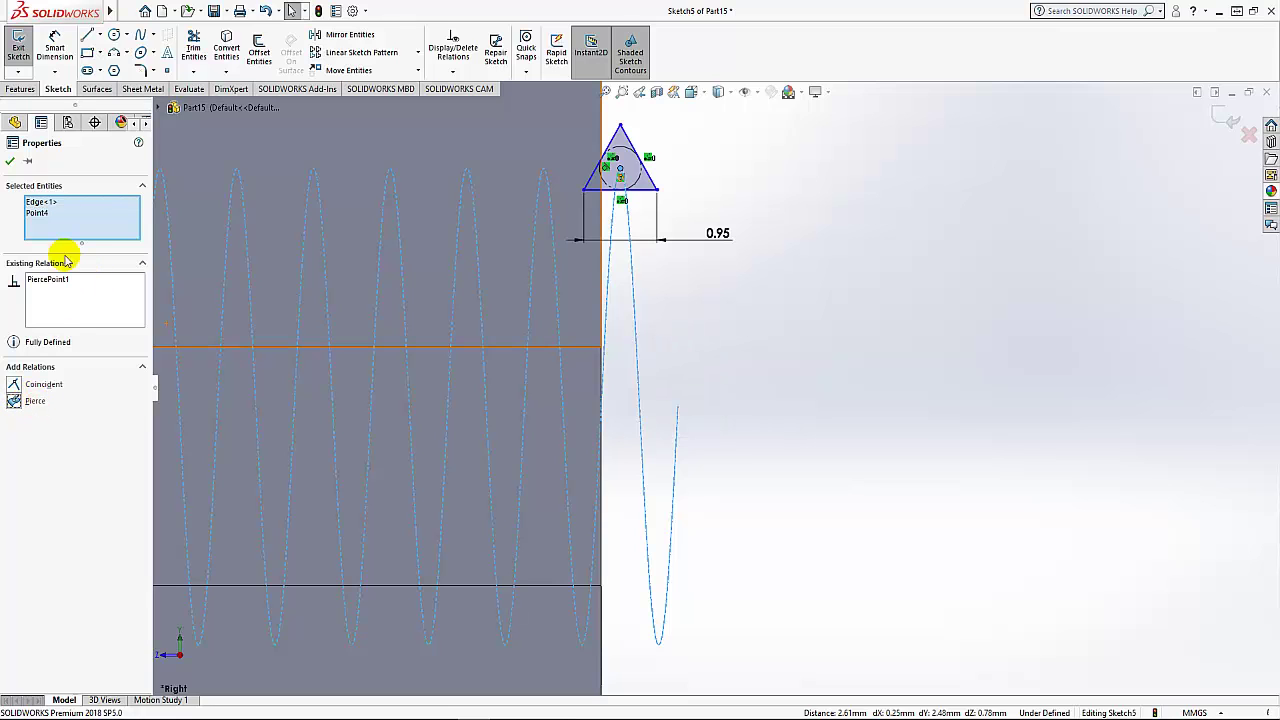
{"action": "left_click", "coordinate": [18, 164]}
{"action": "scroll", "coordinate": [629, 300], "scroll_direction": "up", "scroll_amount": 5}
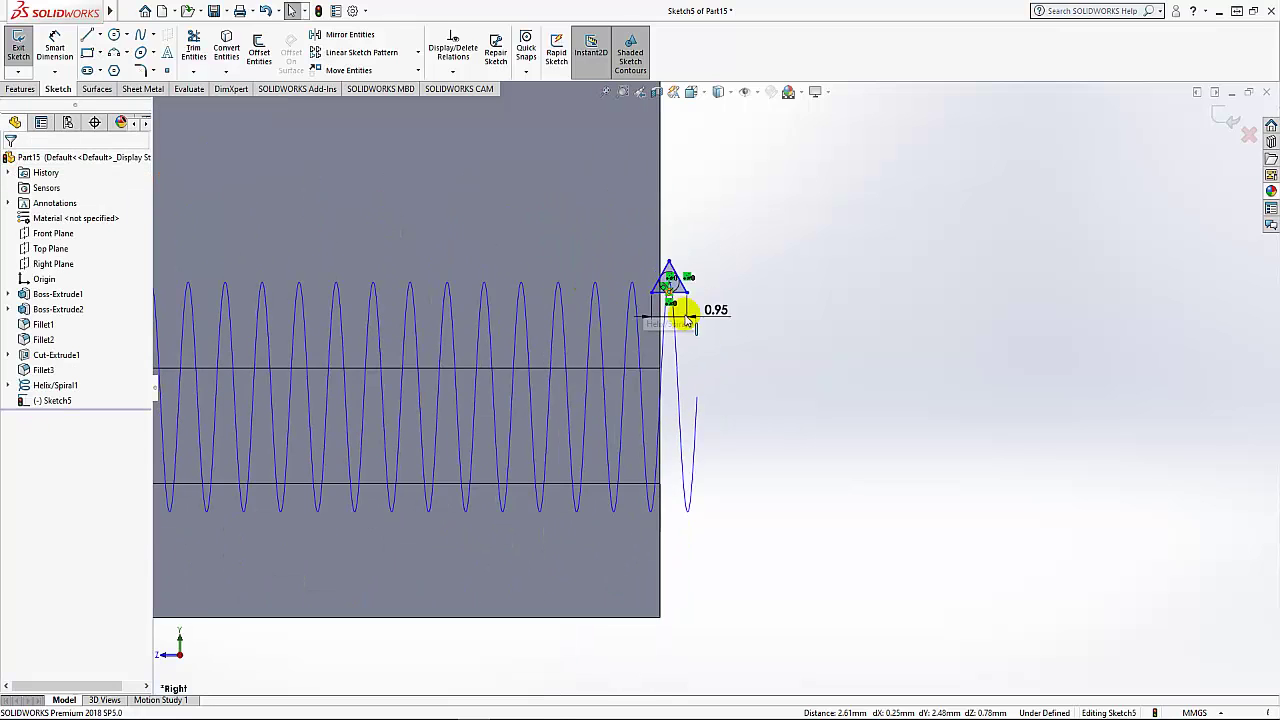
{"action": "scroll", "coordinate": [677, 300], "scroll_direction": "up", "scroll_amount": 2}
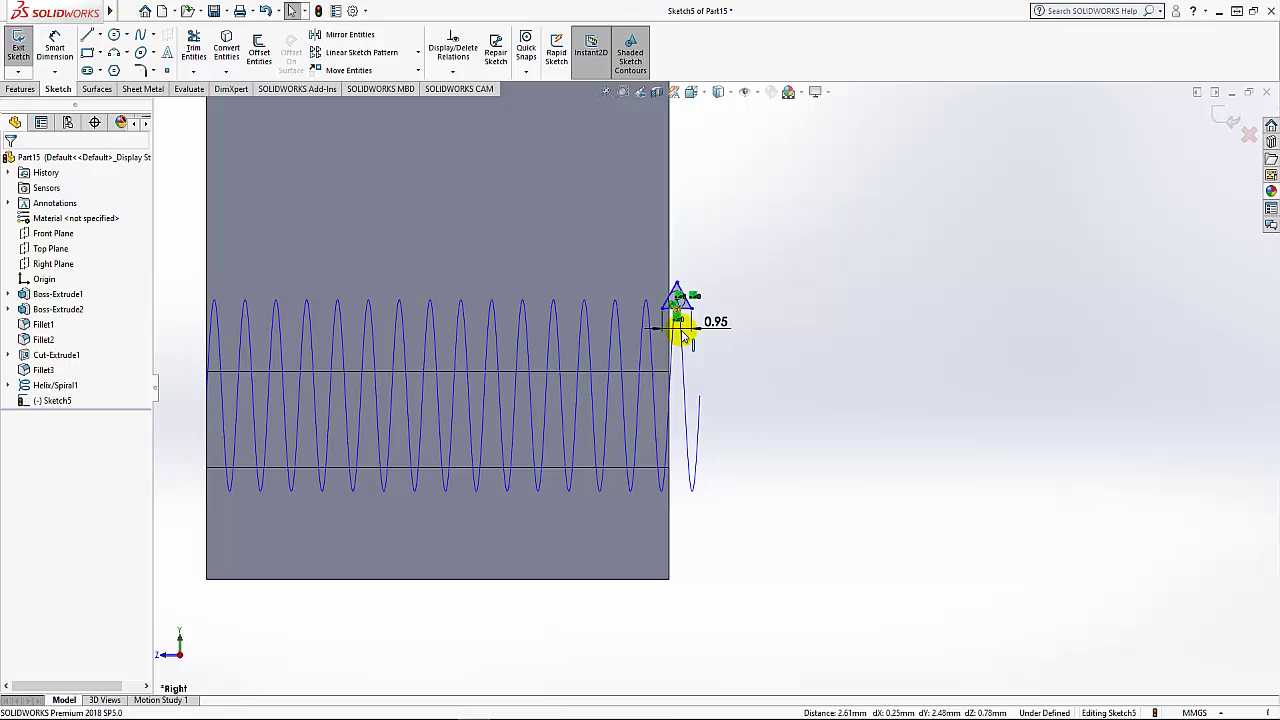
{"action": "left_click", "coordinate": [17, 47]}
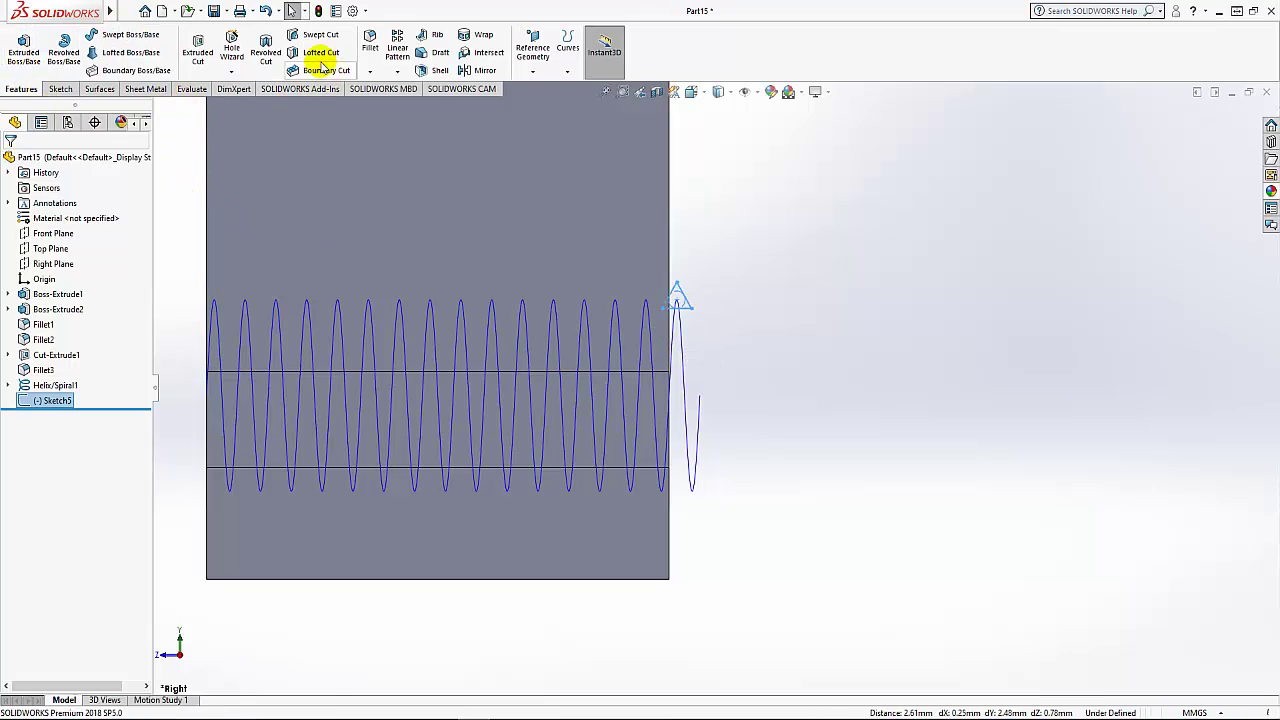
Swept-cut the triangle profile along the helix to thread the lower hole
{"action": "left_click", "coordinate": [33, 89]}
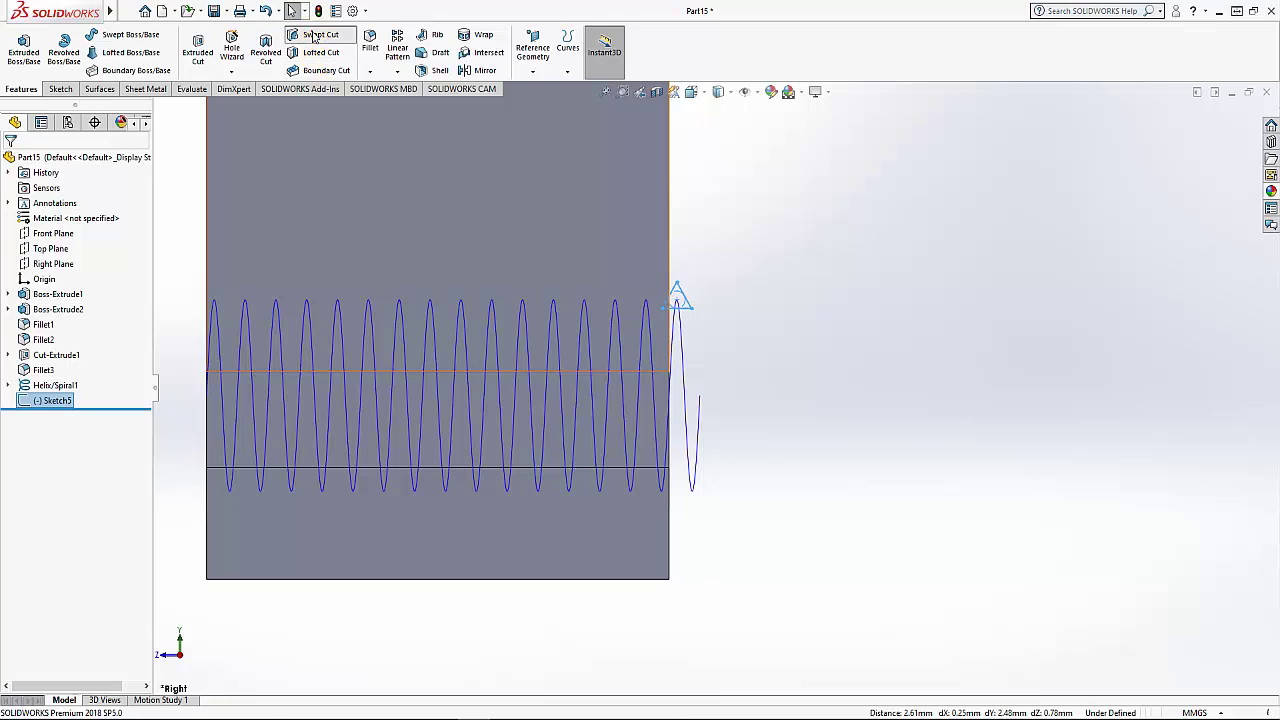
{"action": "left_click", "coordinate": [318, 35]}
{"action": "left_click", "coordinate": [143, 224]}
{"action": "left_click", "coordinate": [98, 248]}
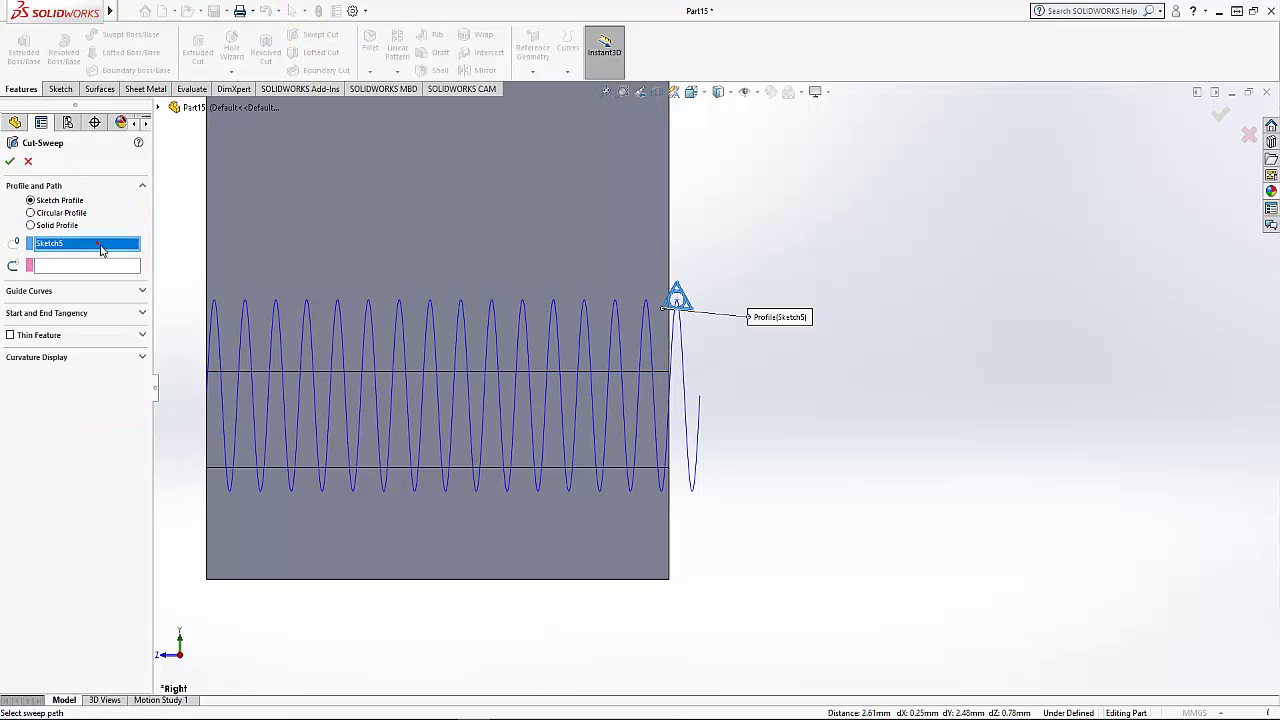
{"action": "left_click", "coordinate": [55, 266]}
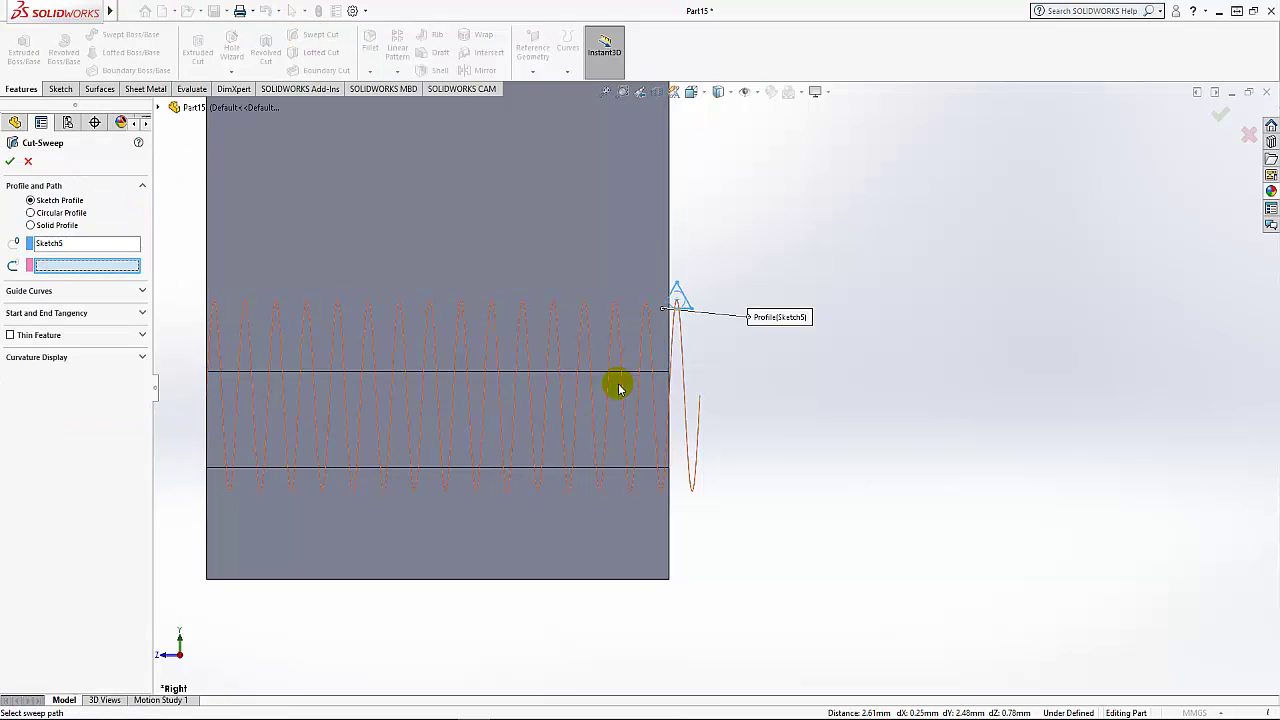
{"action": "left_click", "coordinate": [688, 427]}
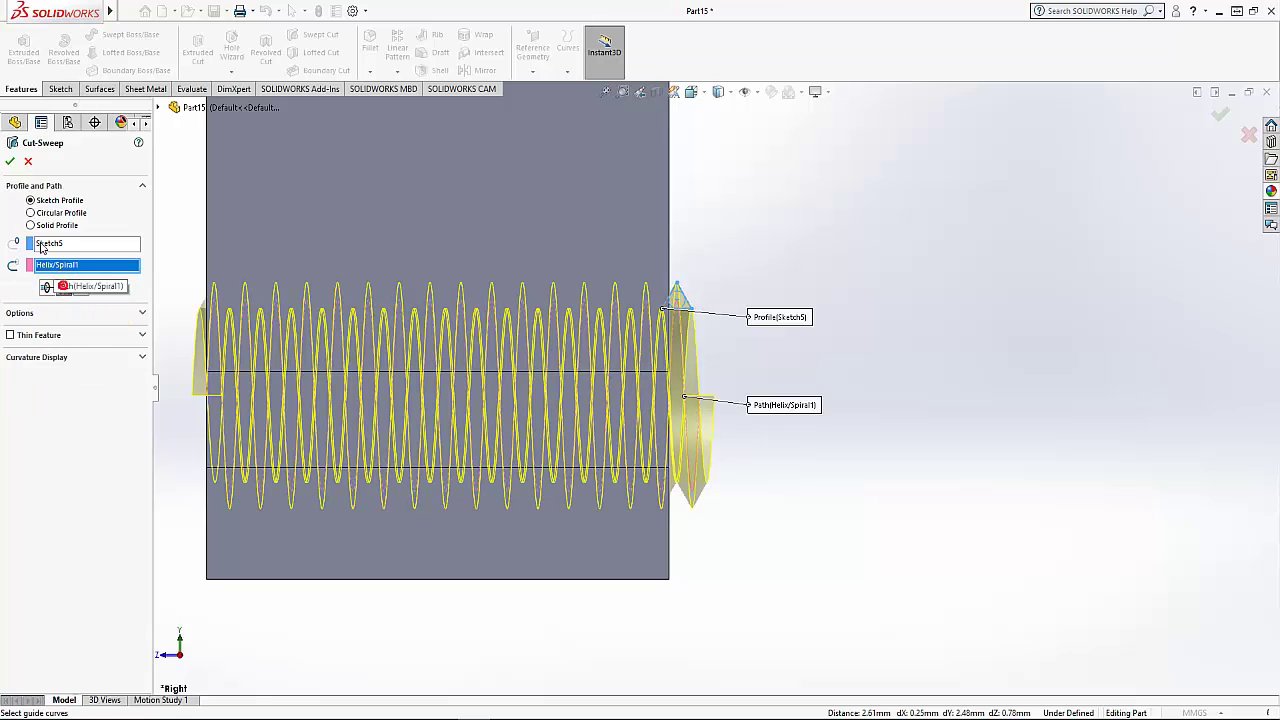
{"action": "left_click", "coordinate": [10, 161]}
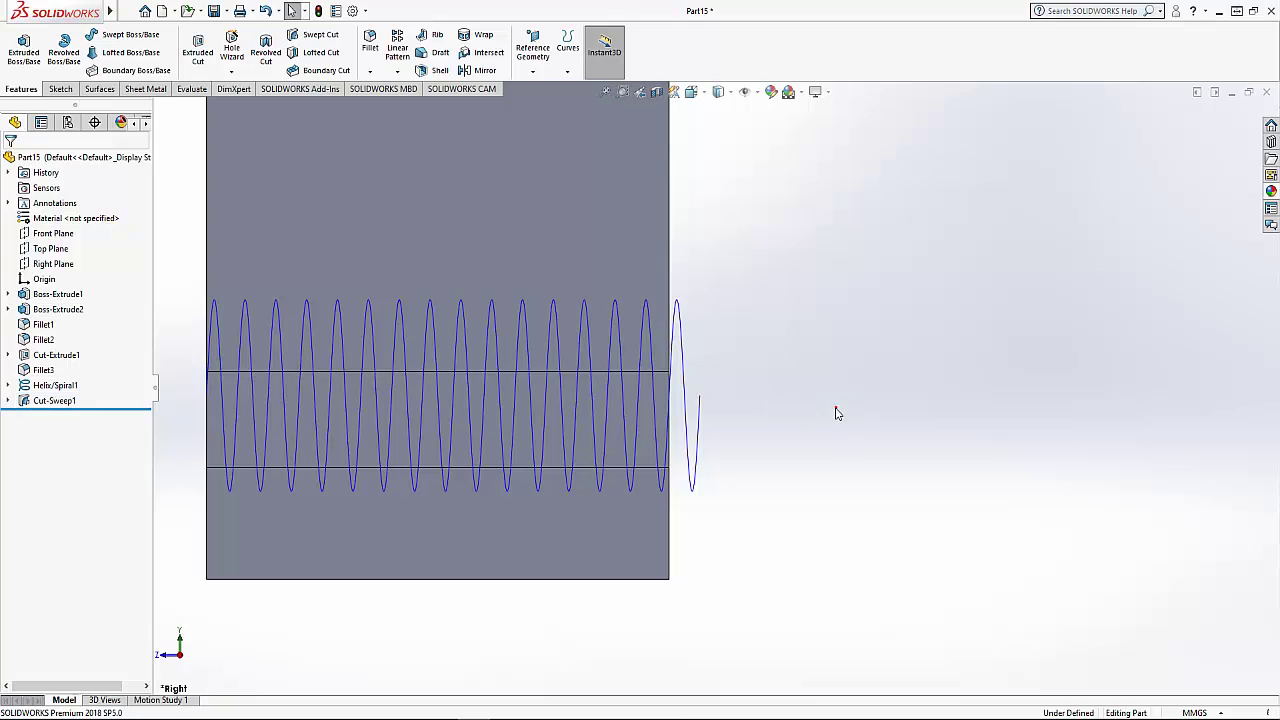
Hide Helix/Spiral1 and orbit to show the fork and threaded hole
{"action": "scroll", "coordinate": [832, 416], "scroll_direction": "up", "scroll_amount": 3}
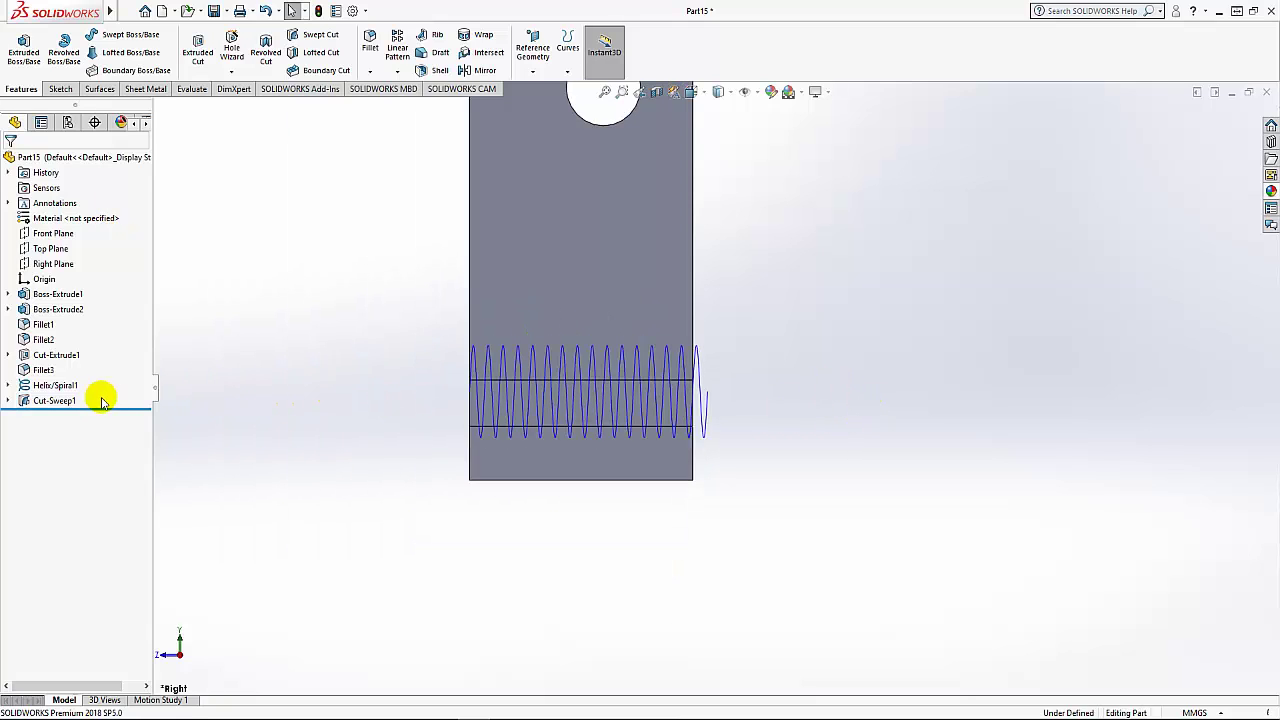
{"action": "left_click", "coordinate": [40, 387]}
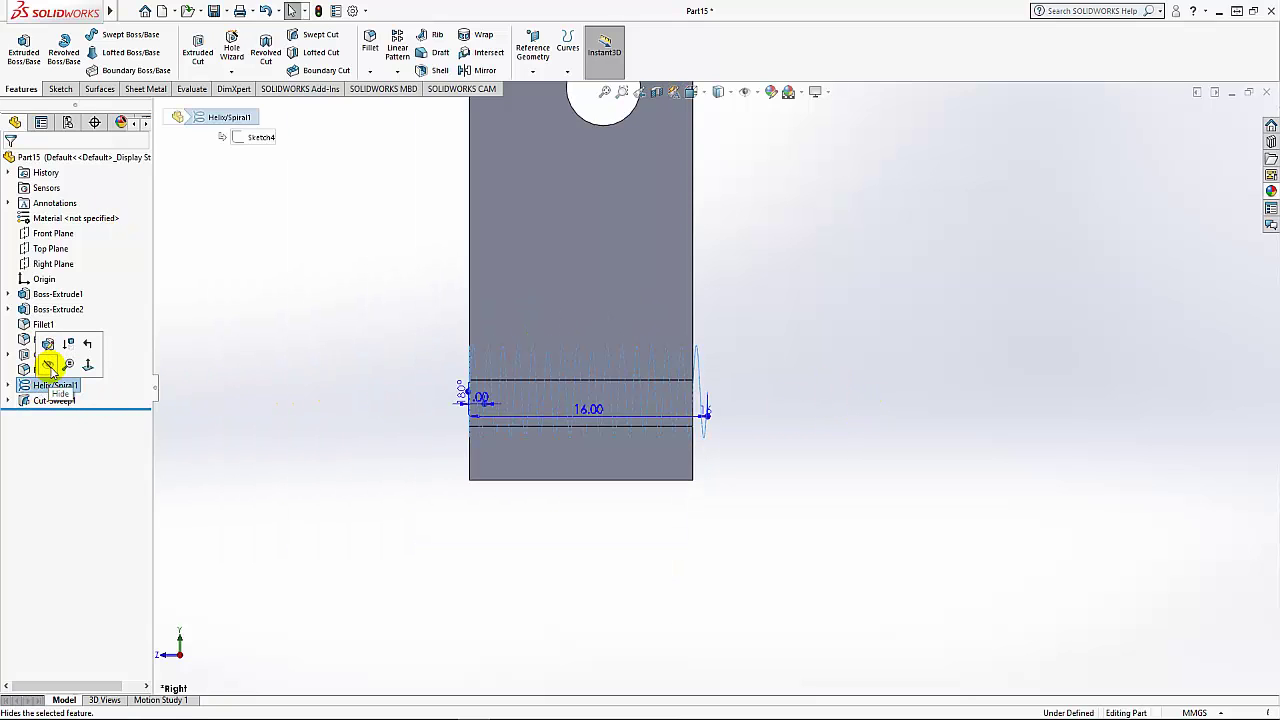
{"action": "left_click", "coordinate": [49, 365]}
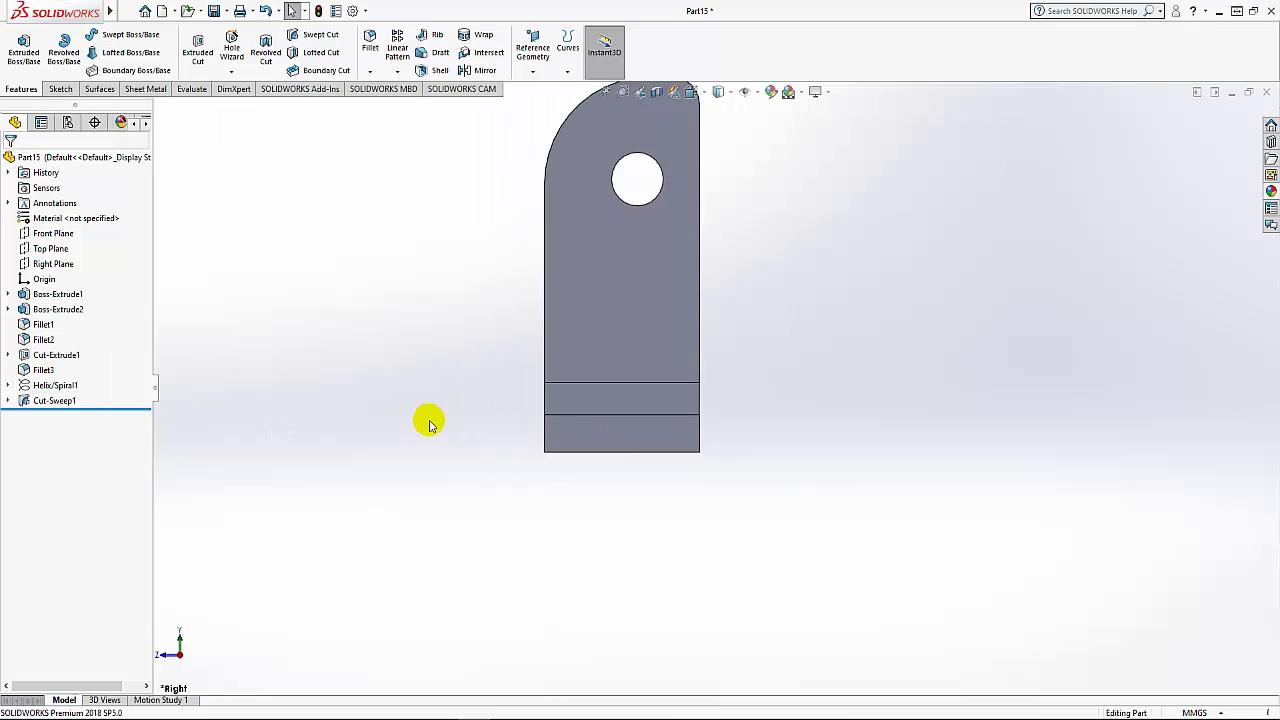
{"action": "mouse_move", "coordinate": [423, 420]}
{"action": "middle_mouse_down"}
{"action": "mouse_move", "coordinate": [486, 453]}
{"action": "mouse_move", "coordinate": [529, 366]}
{"action": "mouse_move", "coordinate": [500, 451]}
{"action": "mouse_move", "coordinate": [391, 434]}
{"action": "middle_mouse_up"}
{"action": "mouse_move", "coordinate": [927, 405]}
{"action": "middle_mouse_down"}
{"action": "mouse_move", "coordinate": [843, 517]}
{"action": "mouse_move", "coordinate": [783, 469]}
{"action": "mouse_move", "coordinate": [743, 469]}
{"action": "mouse_move", "coordinate": [900, 562]}
{"action": "middle_mouse_up"}
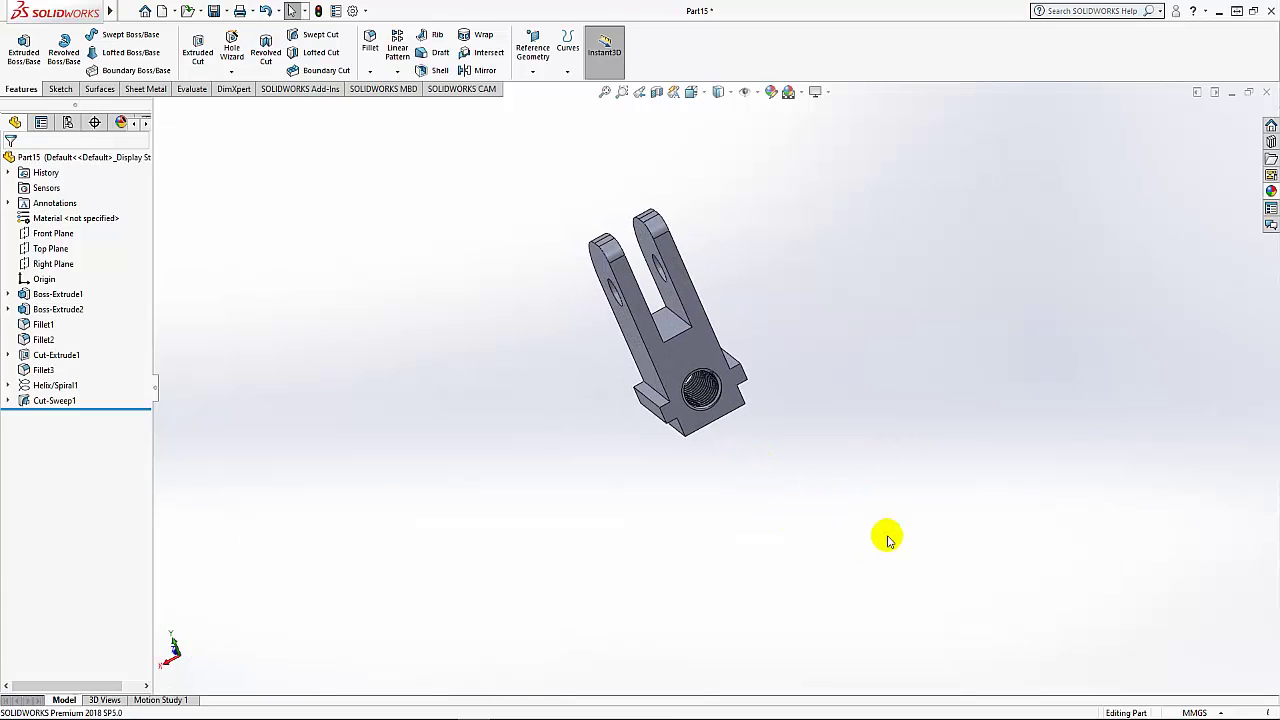
Apply an orange appearance to Part15 and set the view to Isometric
{"action": "left_click", "coordinate": [73, 161]}
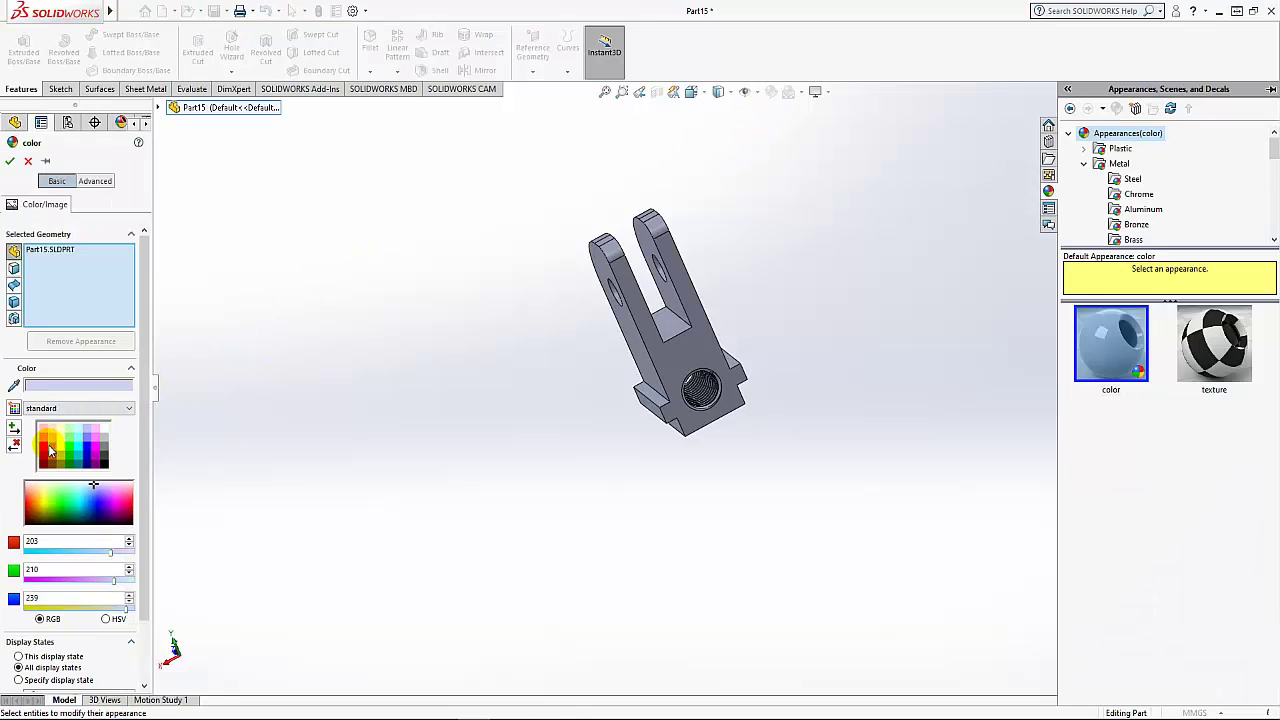
{"action": "left_click", "coordinate": [50, 451]}
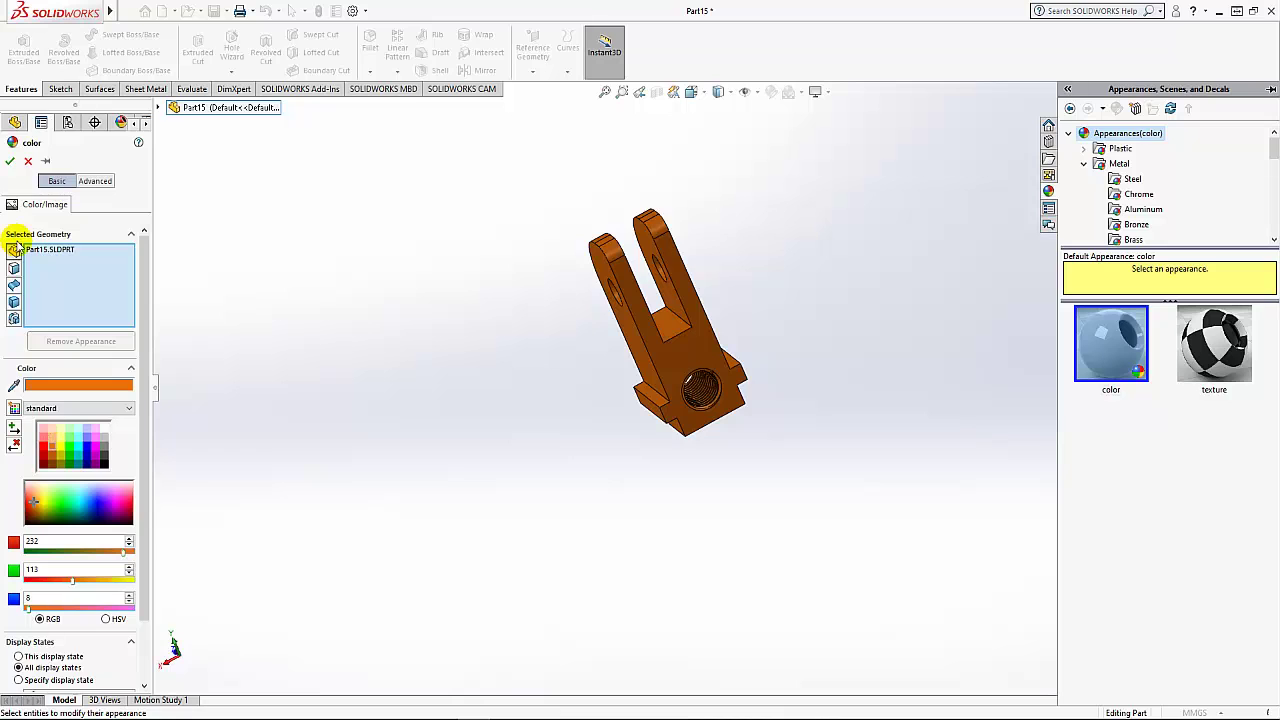
{"action": "left_click", "coordinate": [11, 161]}
{"action": "left_click", "coordinate": [444, 315]}
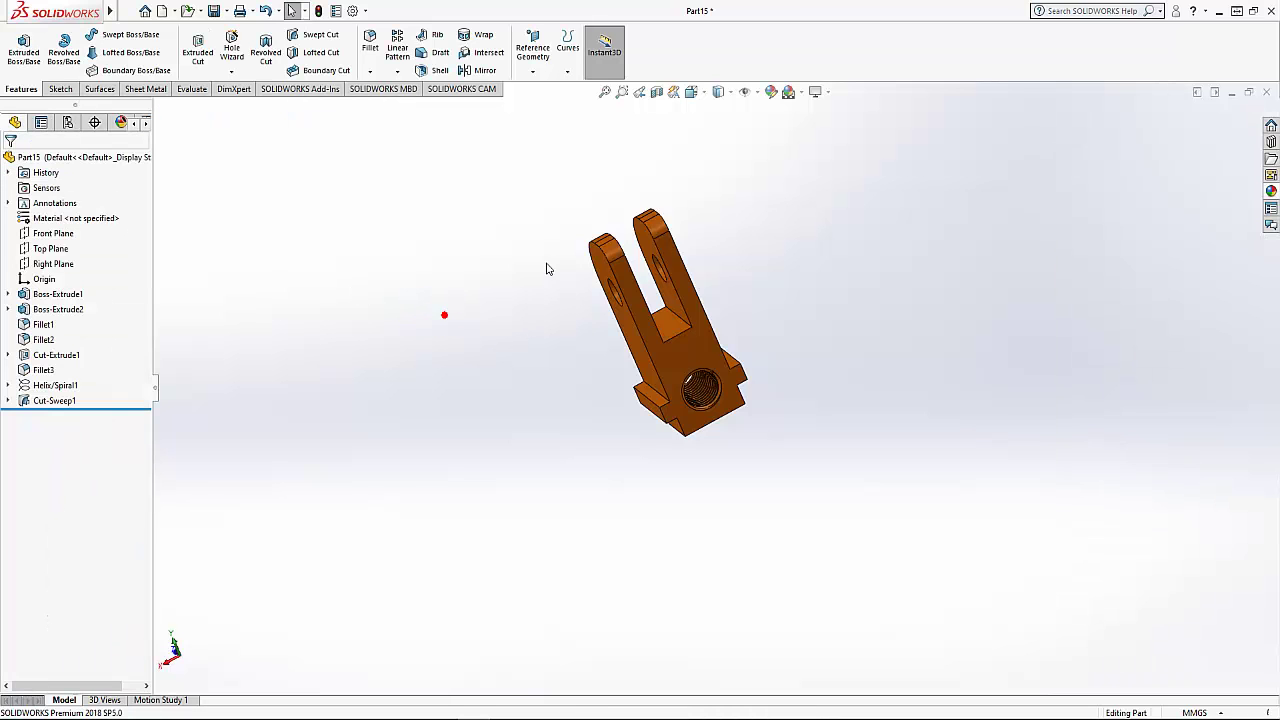
{"action": "mouse_move", "coordinate": [497, 287]}
{"action": "middle_mouse_down"}
{"action": "mouse_move", "coordinate": [731, 457]}
{"action": "mouse_move", "coordinate": [706, 305]}
{"action": "mouse_move", "coordinate": [534, 243]}
{"action": "mouse_move", "coordinate": [407, 250]}
{"action": "middle_mouse_up"}
{"action": "left_click", "coordinate": [697, 92]}
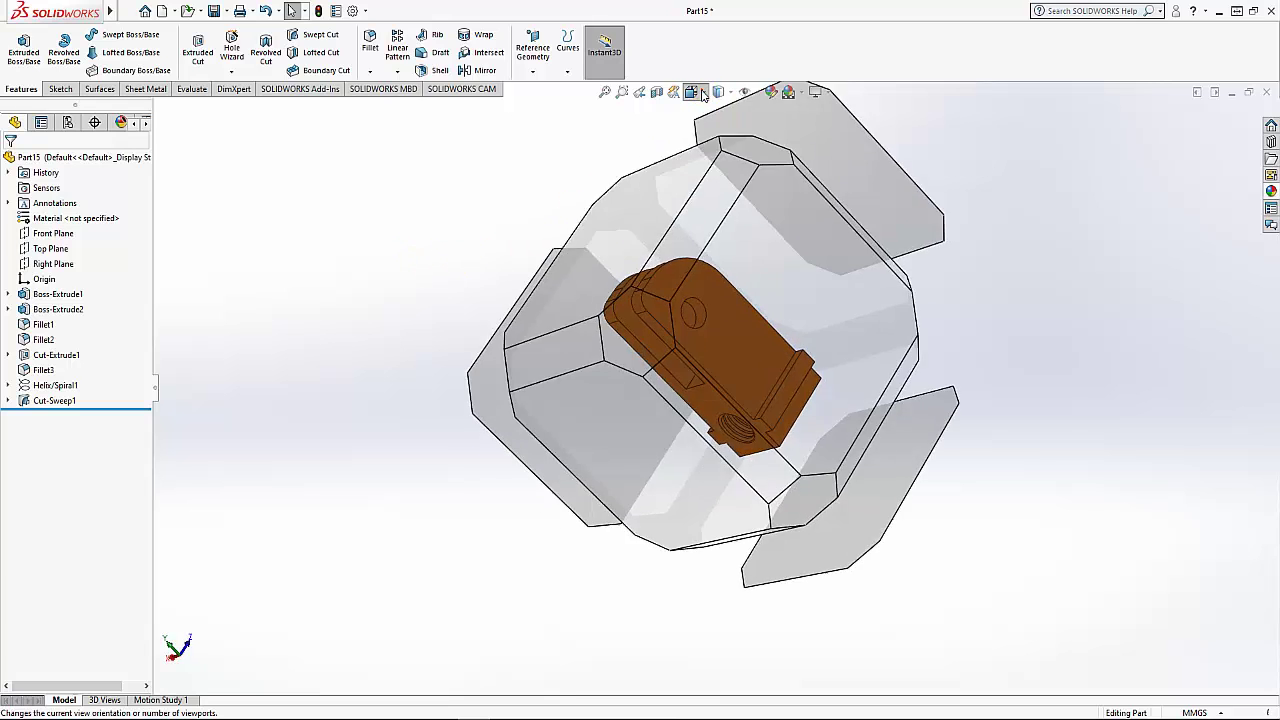
{"action": "left_click", "coordinate": [767, 132]}
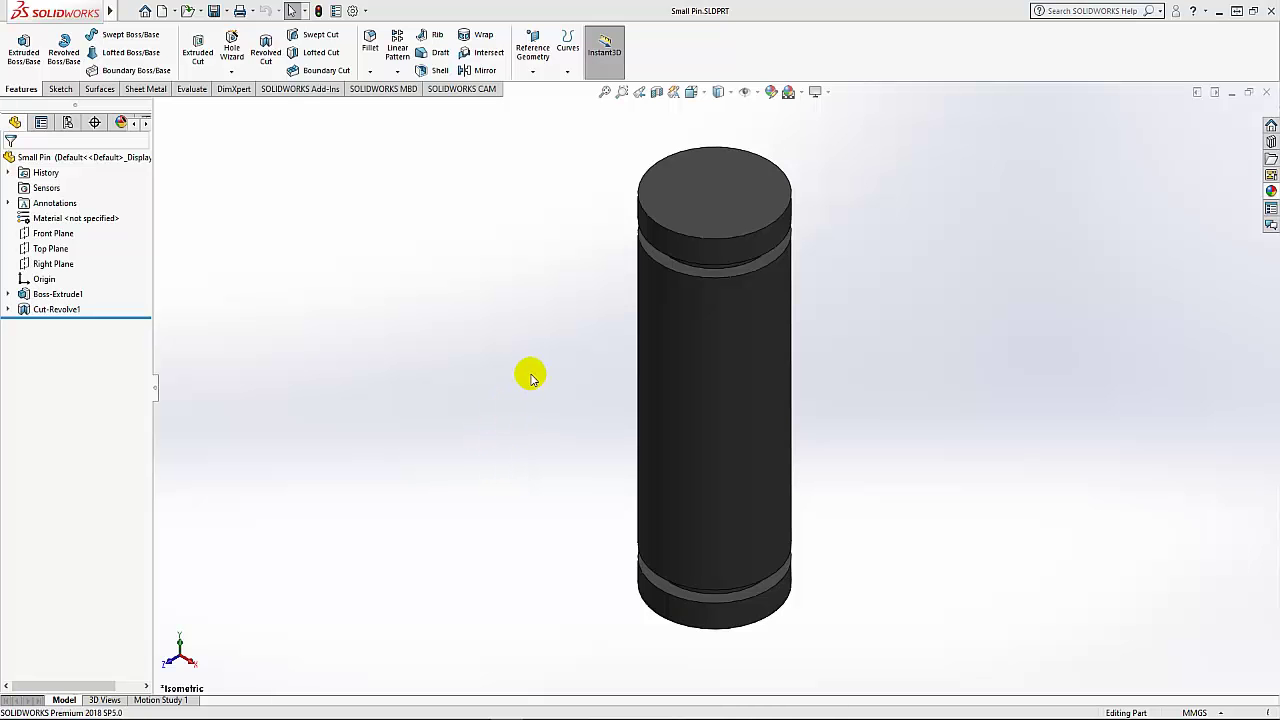
Tilt the finished Small Pin to show its grooves, then close the document
{"action": "mouse_move", "coordinate": [531, 377]}
{"action": "middle_mouse_down"}
{"action": "mouse_move", "coordinate": [374, 369]}
{"action": "mouse_move", "coordinate": [395, 385]}
{"action": "mouse_move", "coordinate": [523, 406]}
{"action": "mouse_move", "coordinate": [557, 531]}
{"action": "mouse_move", "coordinate": [546, 603]}
{"action": "mouse_move", "coordinate": [783, 571]}
{"action": "mouse_move", "coordinate": [626, 549]}
{"action": "mouse_move", "coordinate": [463, 491]}
{"action": "middle_mouse_up"}
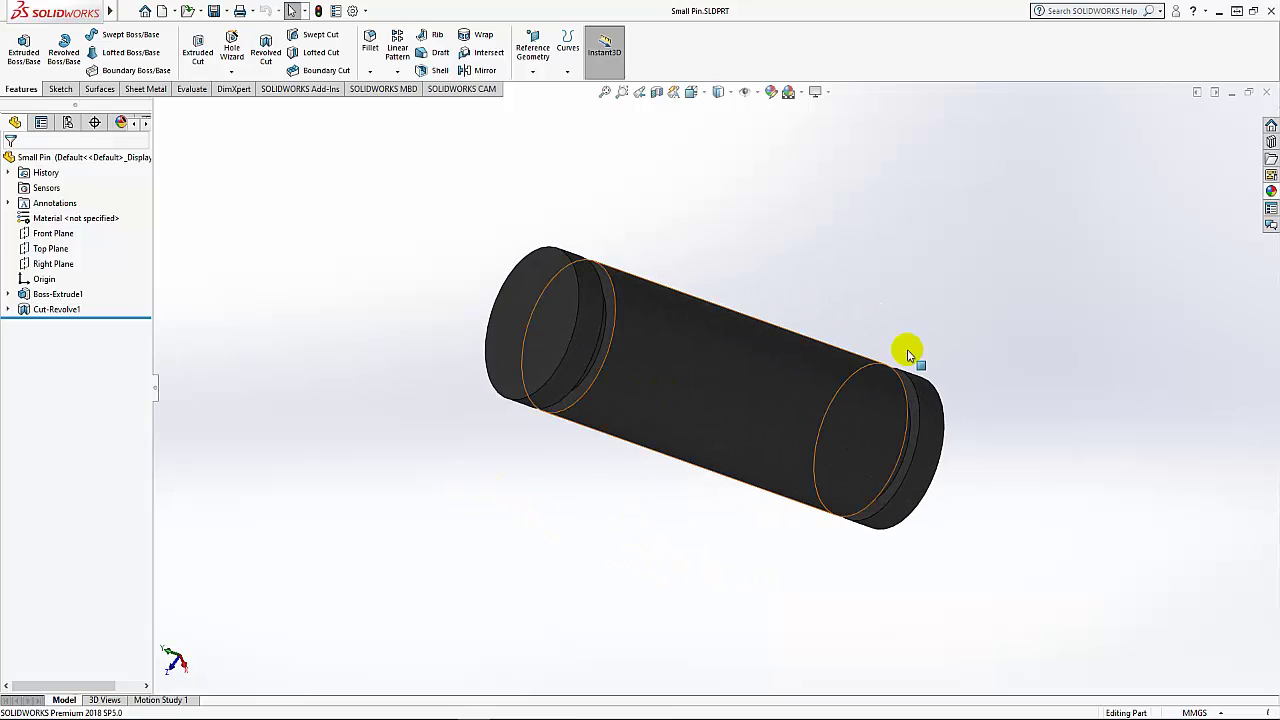
{"action": "left_click", "coordinate": [1267, 92]}
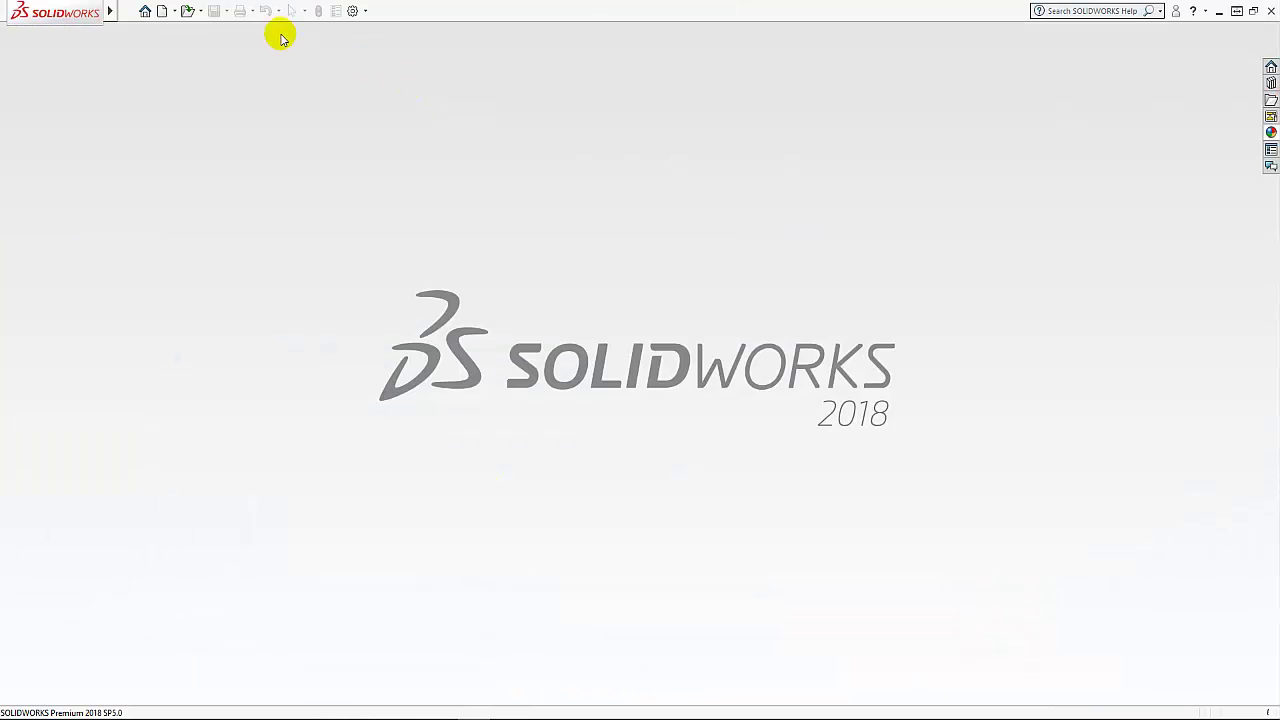
Create a new part and start a sketch on the Top Plane
{"action": "left_click", "coordinate": [160, 12]}
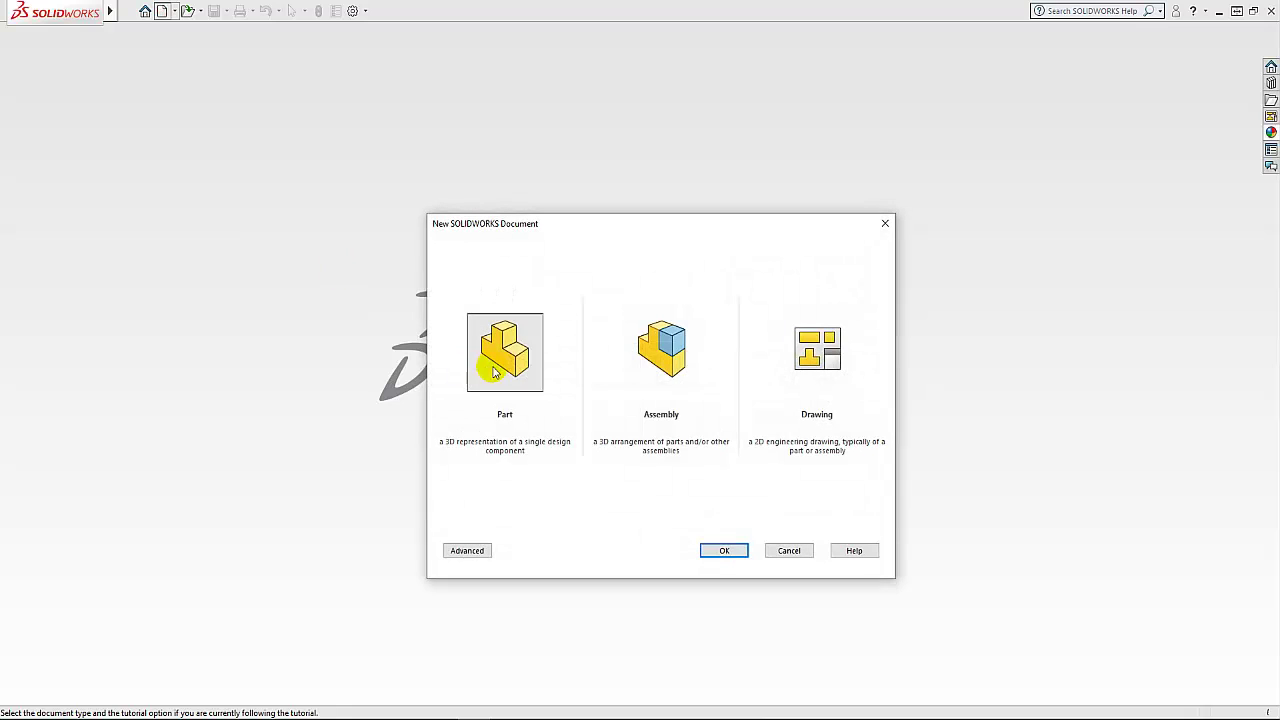
{"action": "left_click", "coordinate": [732, 556]}
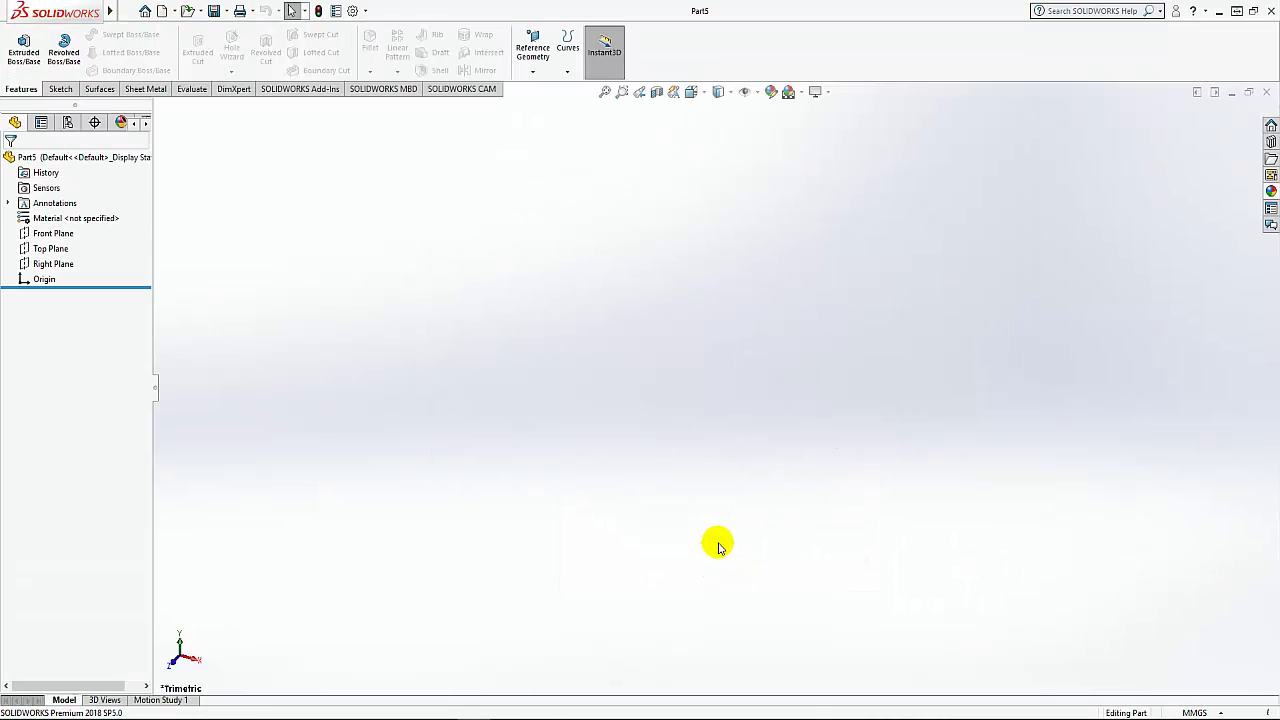
{"action": "left_click", "coordinate": [55, 255]}
{"action": "left_click", "coordinate": [92, 232]}
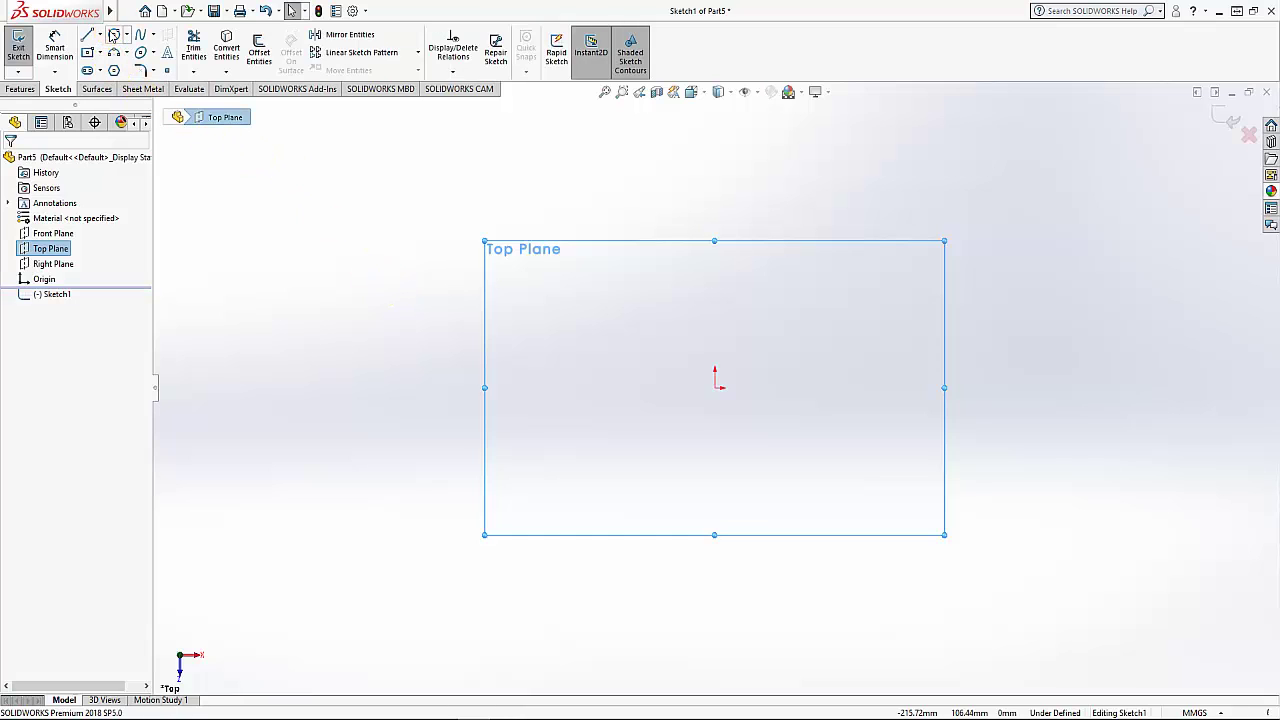
Draw a circle centred on the origin and dimension its diameter to 5 mm
{"action": "left_click", "coordinate": [114, 35]}
{"action": "left_click", "coordinate": [716, 388]}
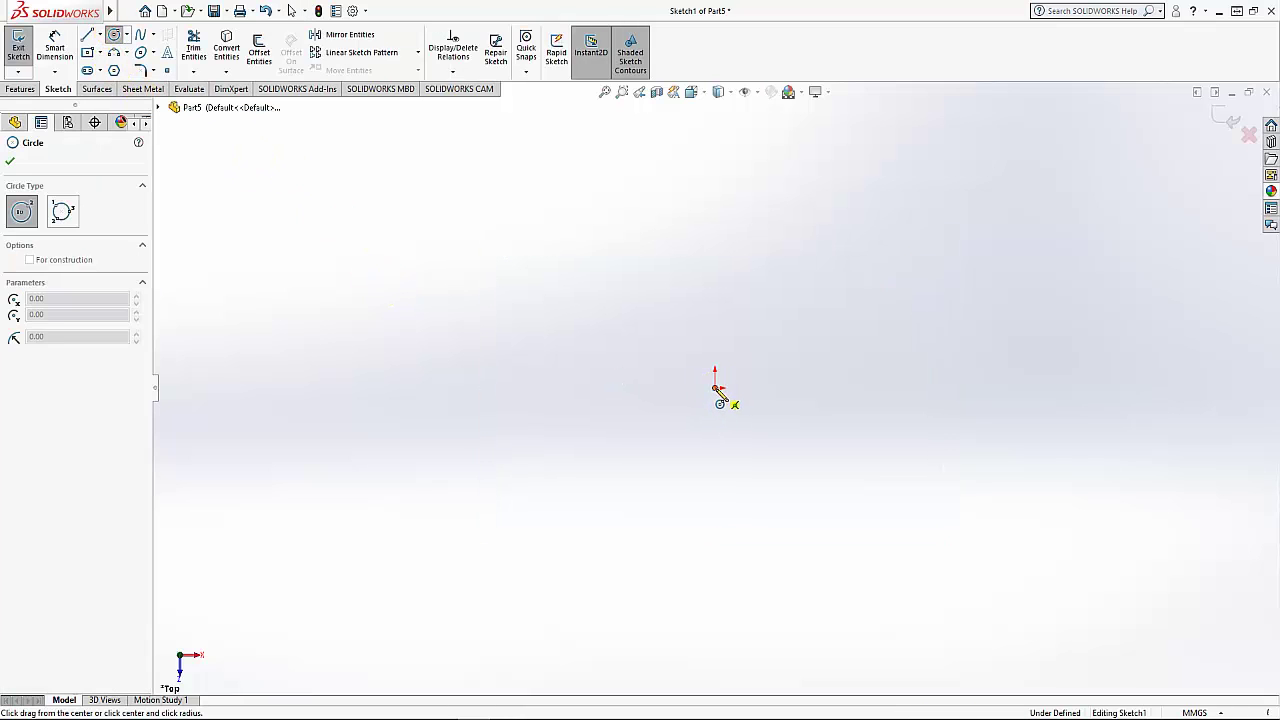
{"action": "left_click", "coordinate": [748, 421]}
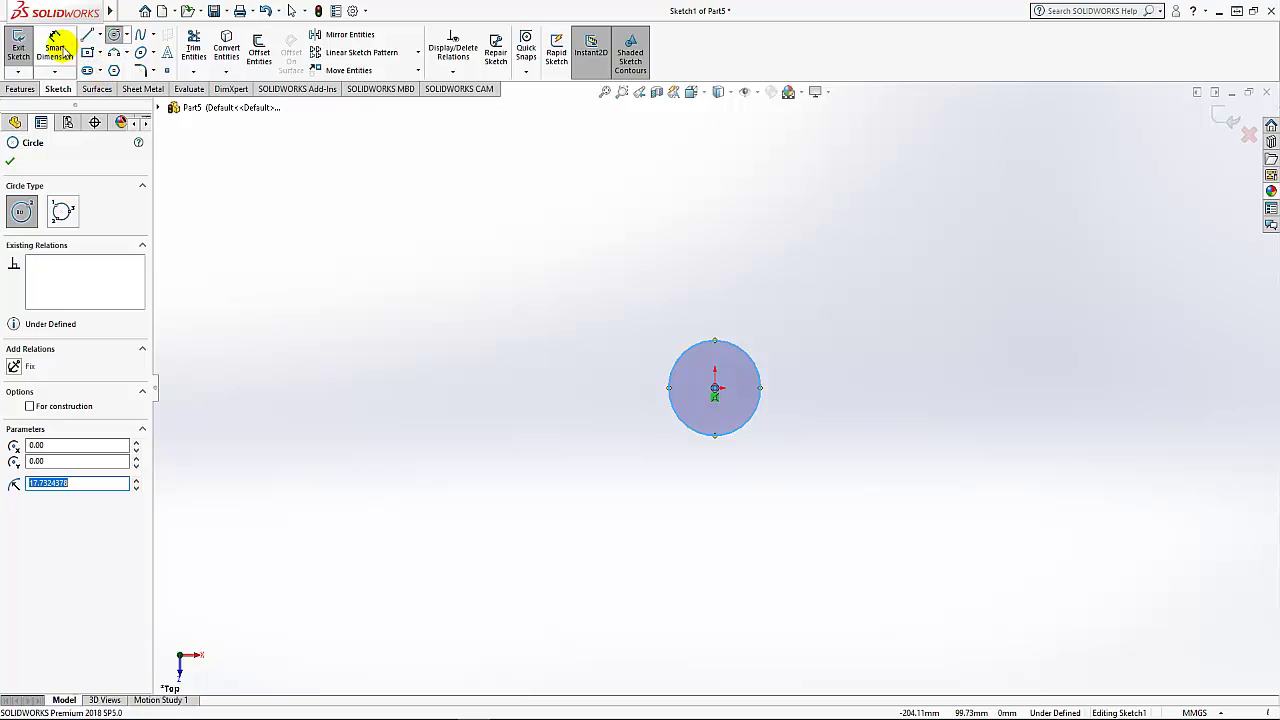
{"action": "left_click", "coordinate": [54, 48]}
{"action": "left_click", "coordinate": [757, 419]}
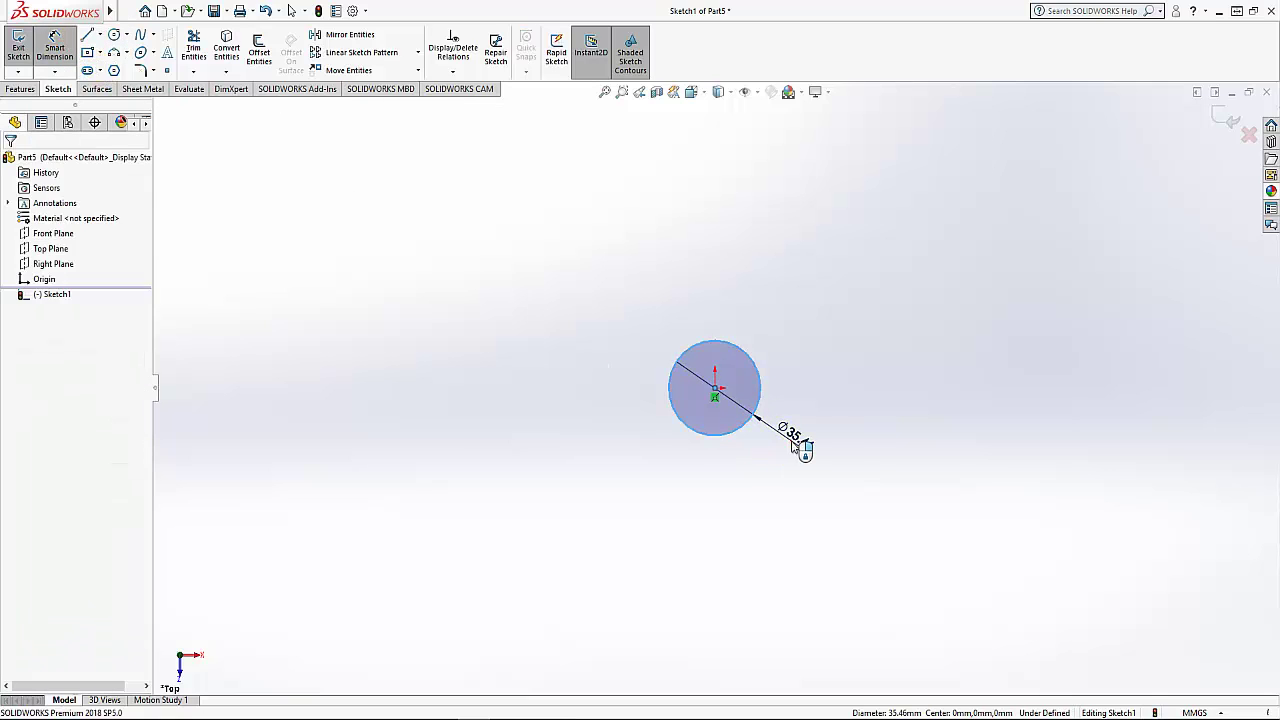
{"action": "left_click", "coordinate": [800, 442]}
{"action": "type", "text": "5"}
{"action": "key", "text": "Return"}
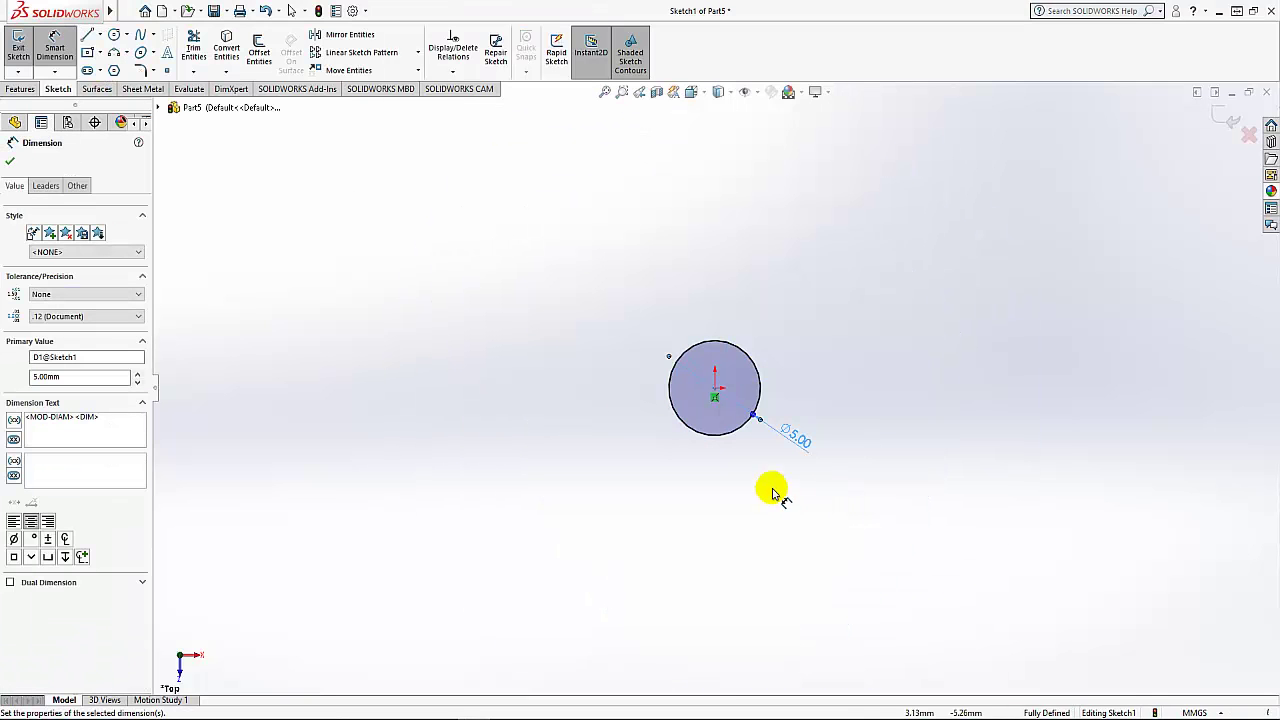
{"action": "left_click", "coordinate": [10, 163]}
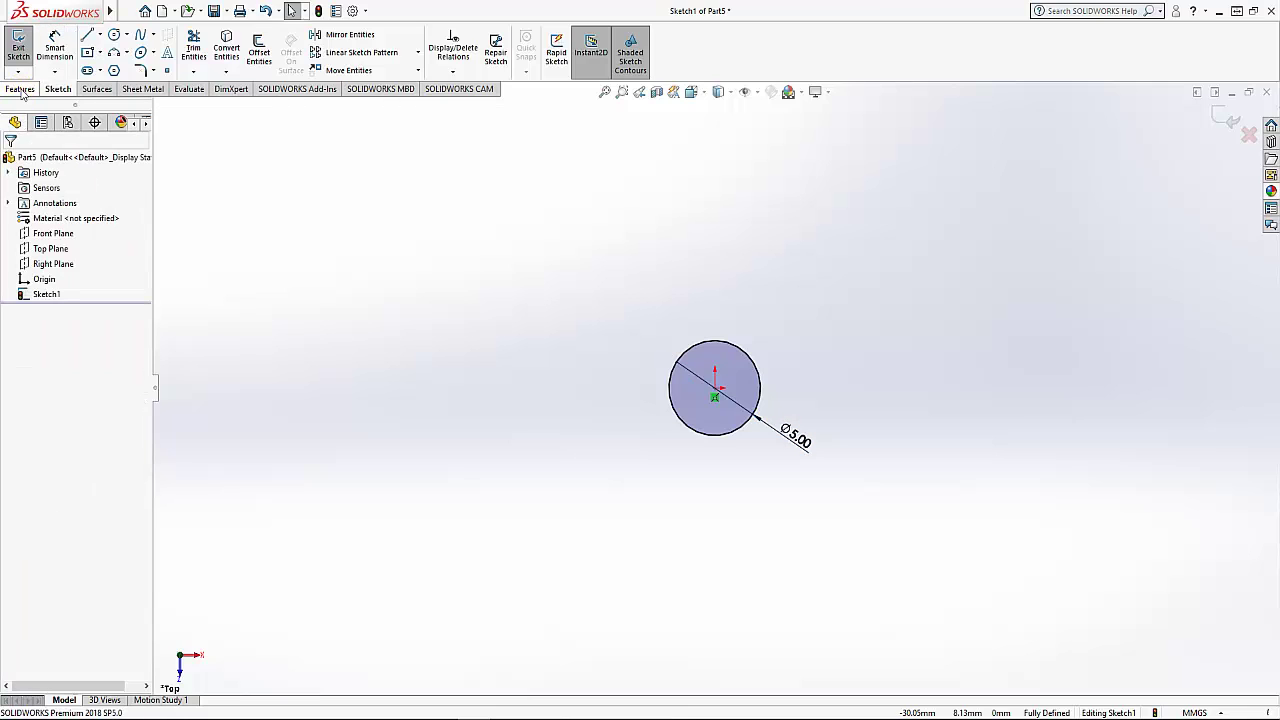
Extrude the 5 mm circle 15 mm into a solid cylinder, Boss-Extrude1
{"action": "left_click", "coordinate": [20, 89]}
{"action": "left_click", "coordinate": [23, 47]}
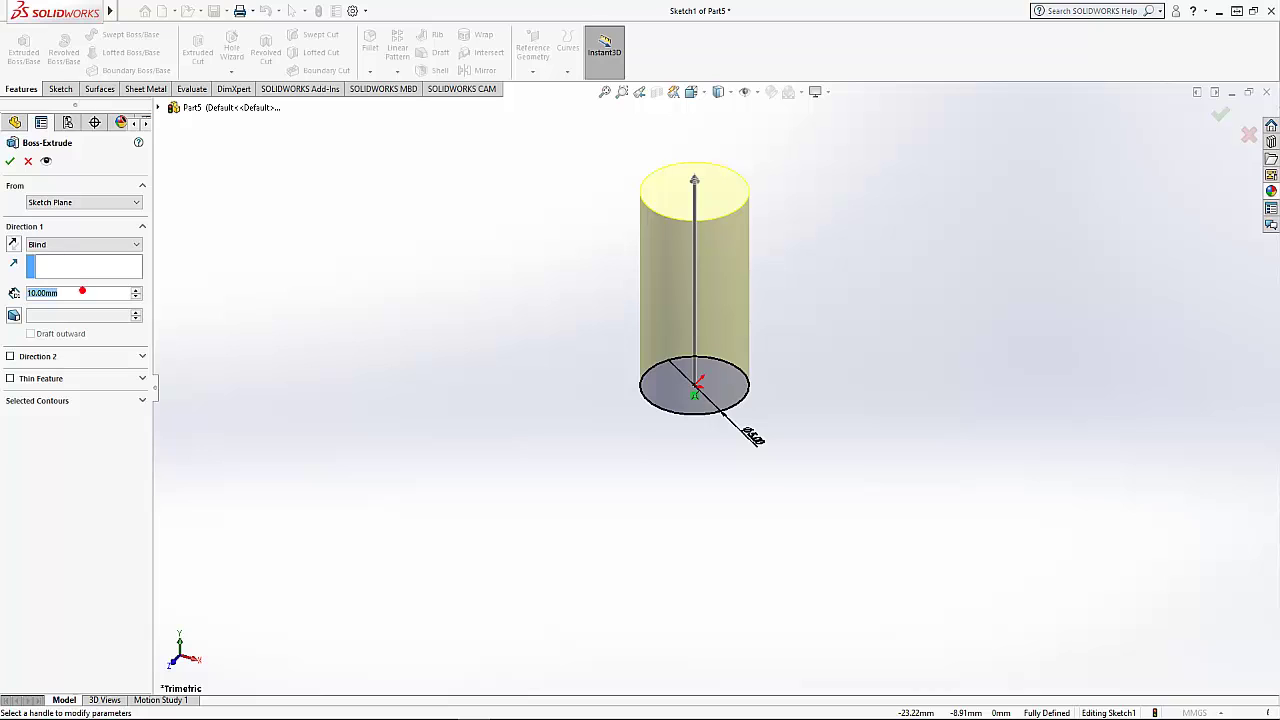
{"action": "type", "text": "15"}
{"action": "key", "text": "Return"}
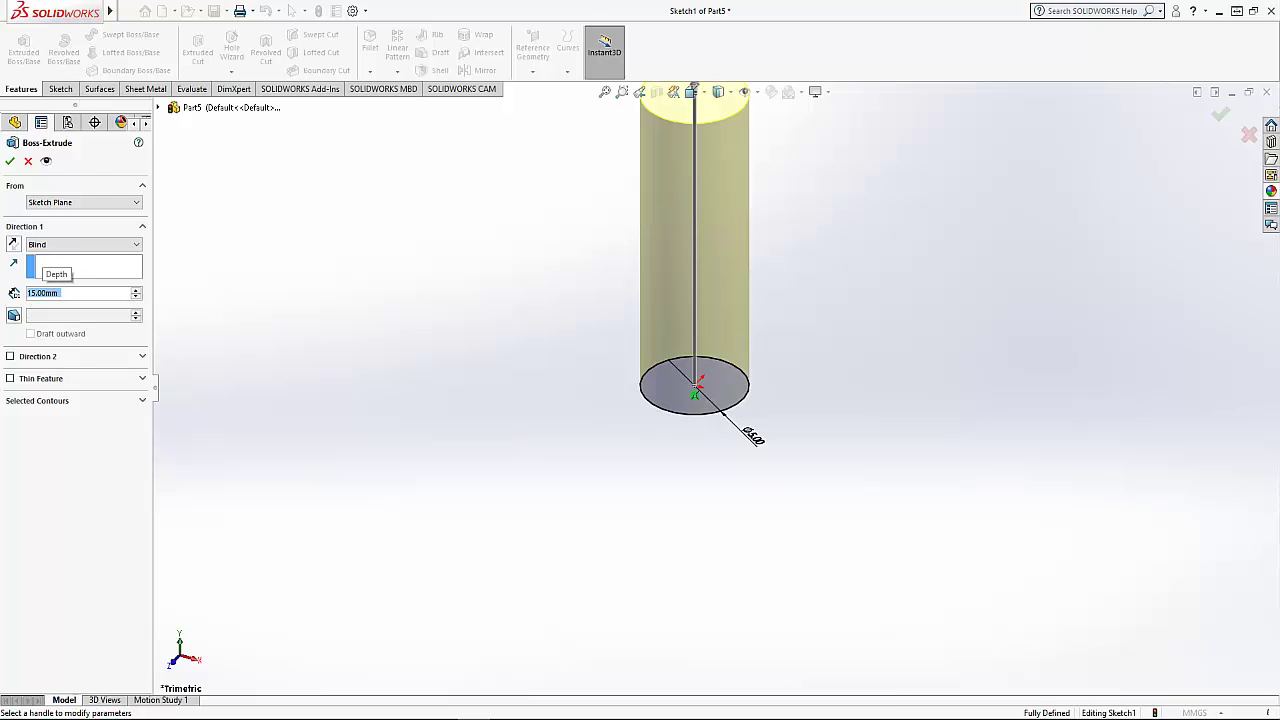
{"action": "left_click", "coordinate": [10, 161]}
{"action": "middle_click", "coordinate": [448, 324]}
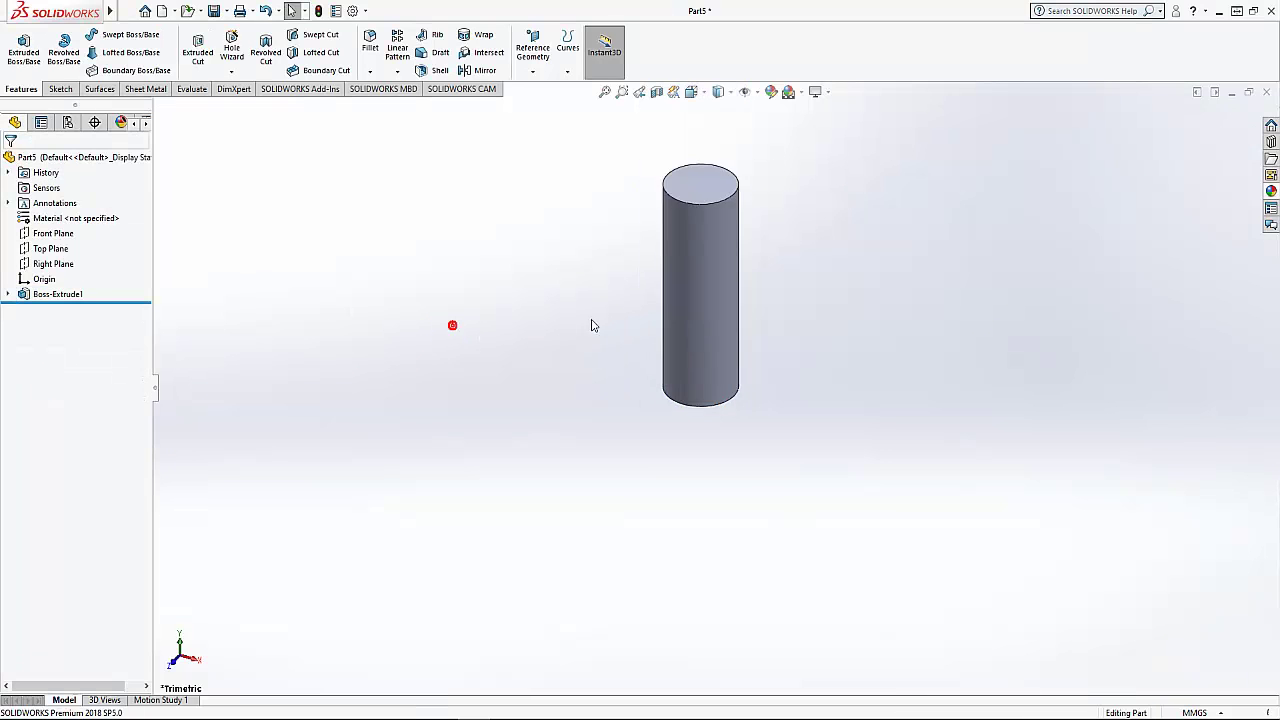
{"action": "scroll", "coordinate": [729, 263], "scroll_direction": "down", "scroll_amount": 3}
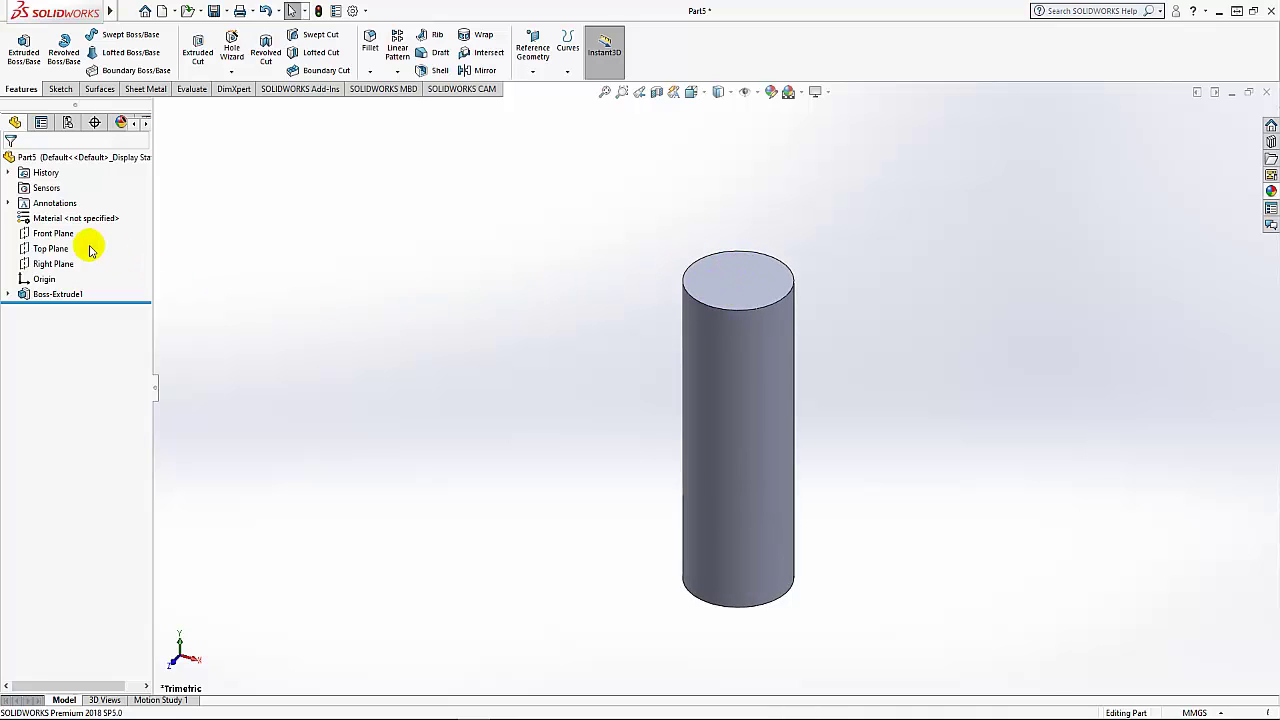
Start a sketch on the Front Plane and view it Normal To
{"action": "left_click", "coordinate": [44, 236]}
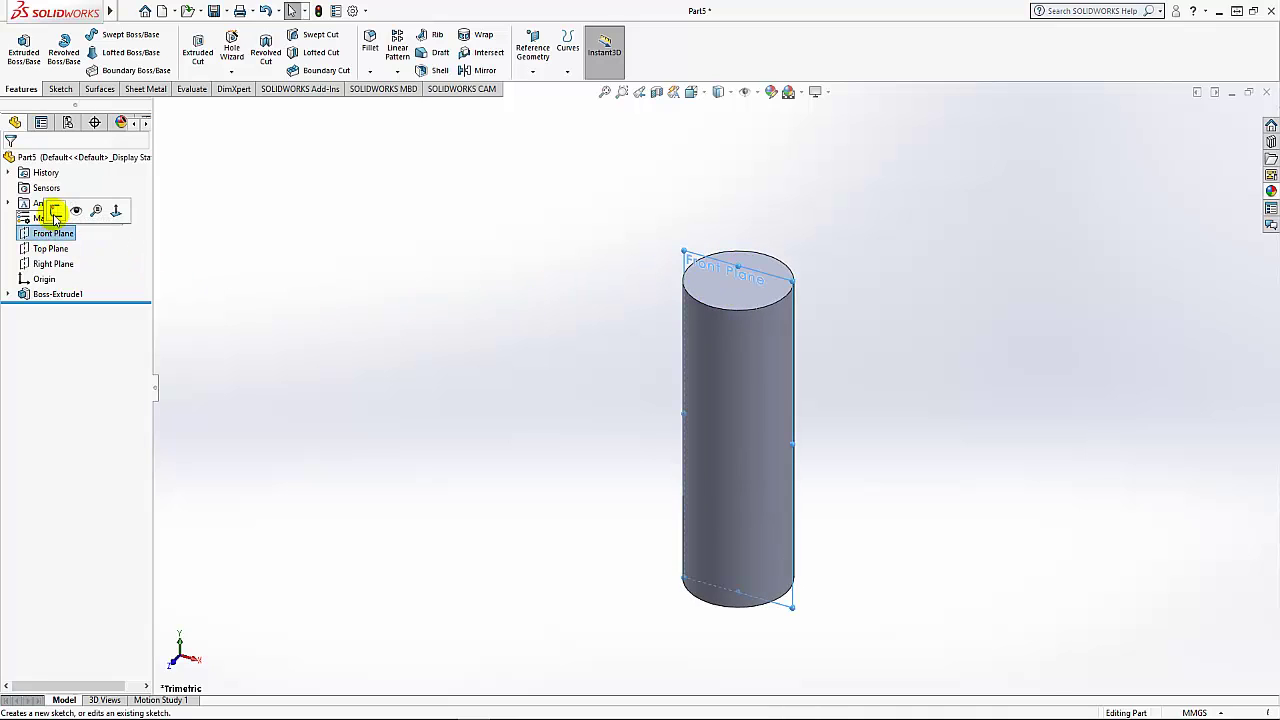
{"action": "left_click", "coordinate": [51, 213]}
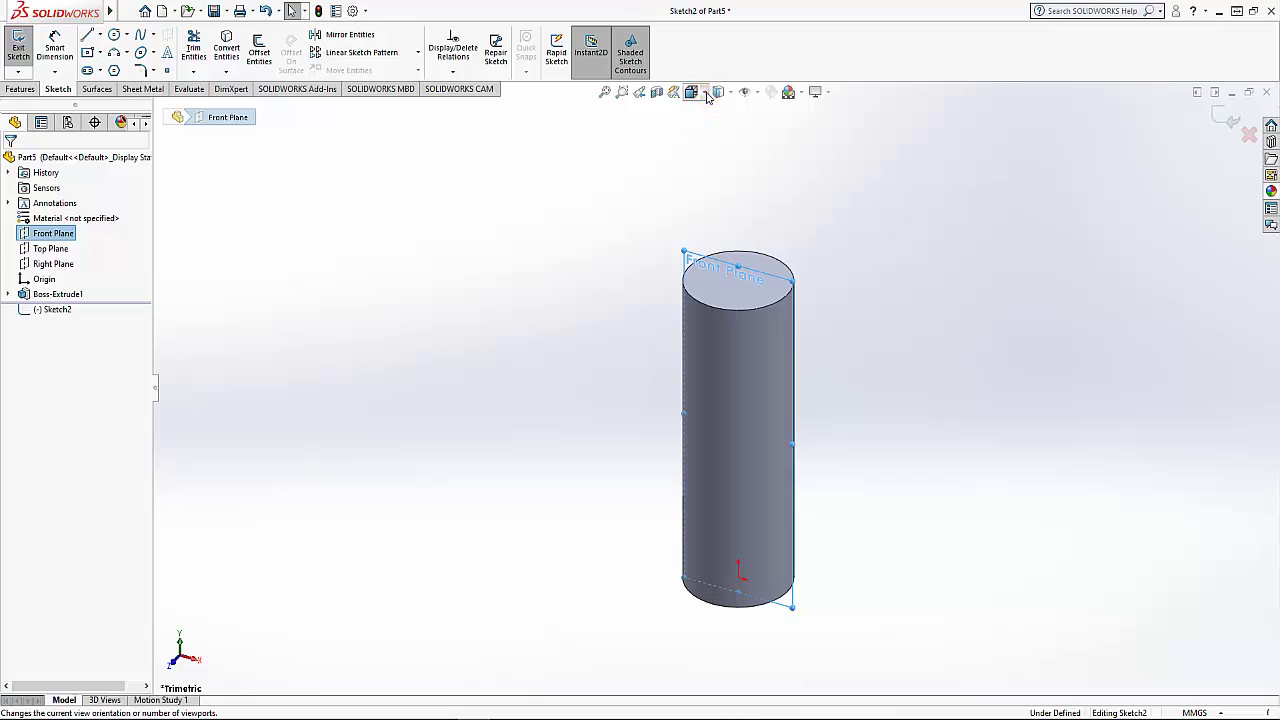
{"action": "left_click", "coordinate": [704, 92]}
{"action": "left_click", "coordinate": [768, 172]}
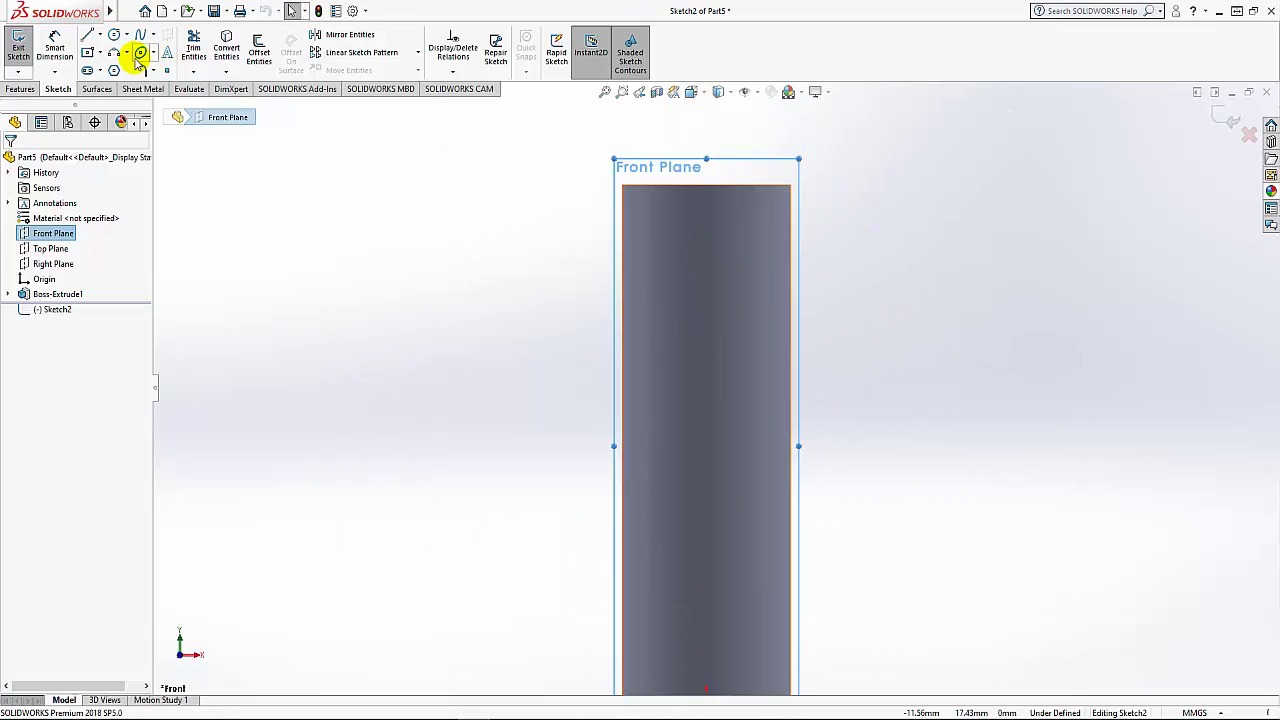
Draw a vertical construction centerline from the top-edge midpoint down the cylinder's middle
{"action": "left_click", "coordinate": [101, 36]}
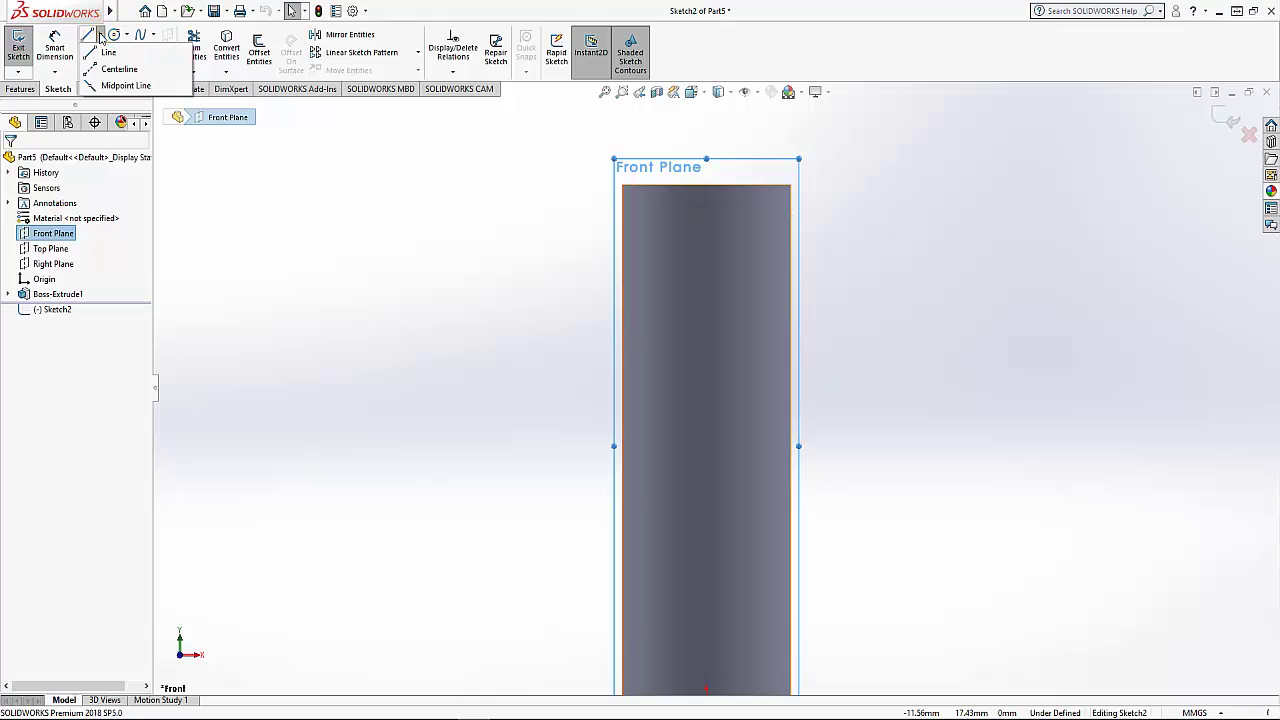
{"action": "left_click", "coordinate": [119, 69]}
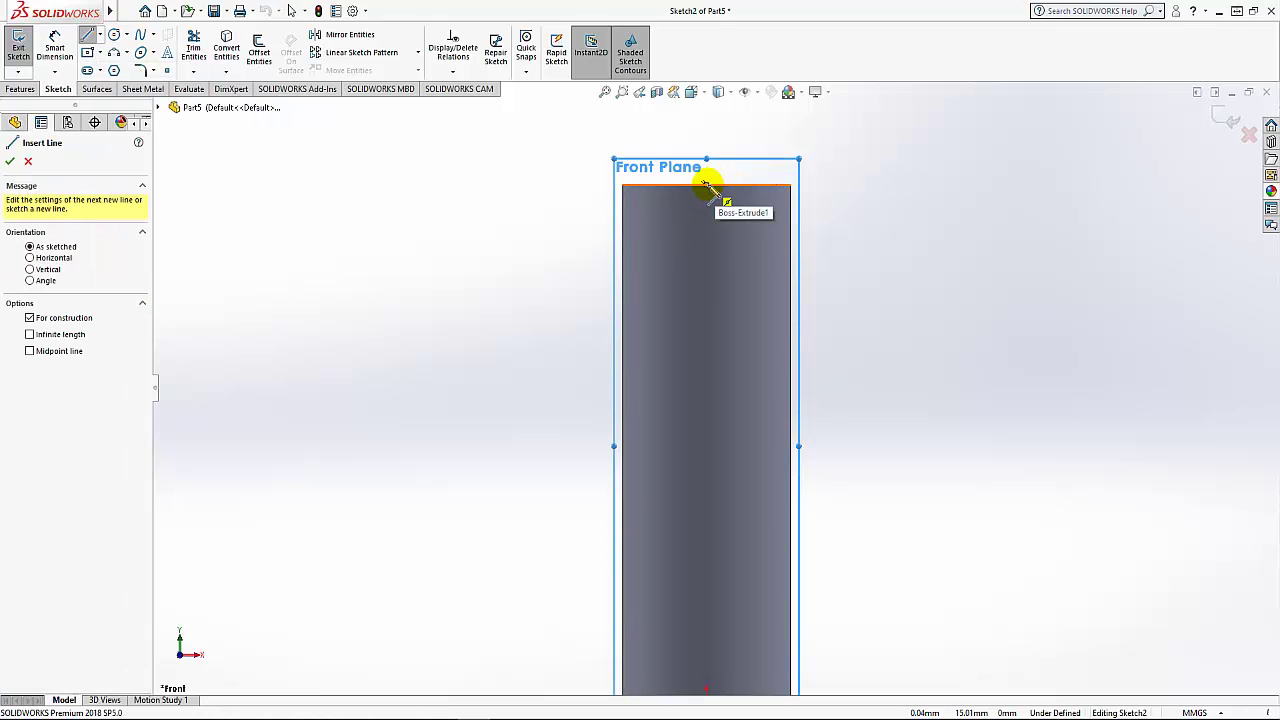
{"action": "left_click", "coordinate": [706, 184]}
{"action": "scroll", "coordinate": [703, 346], "scroll_direction": "up", "scroll_amount": 1}
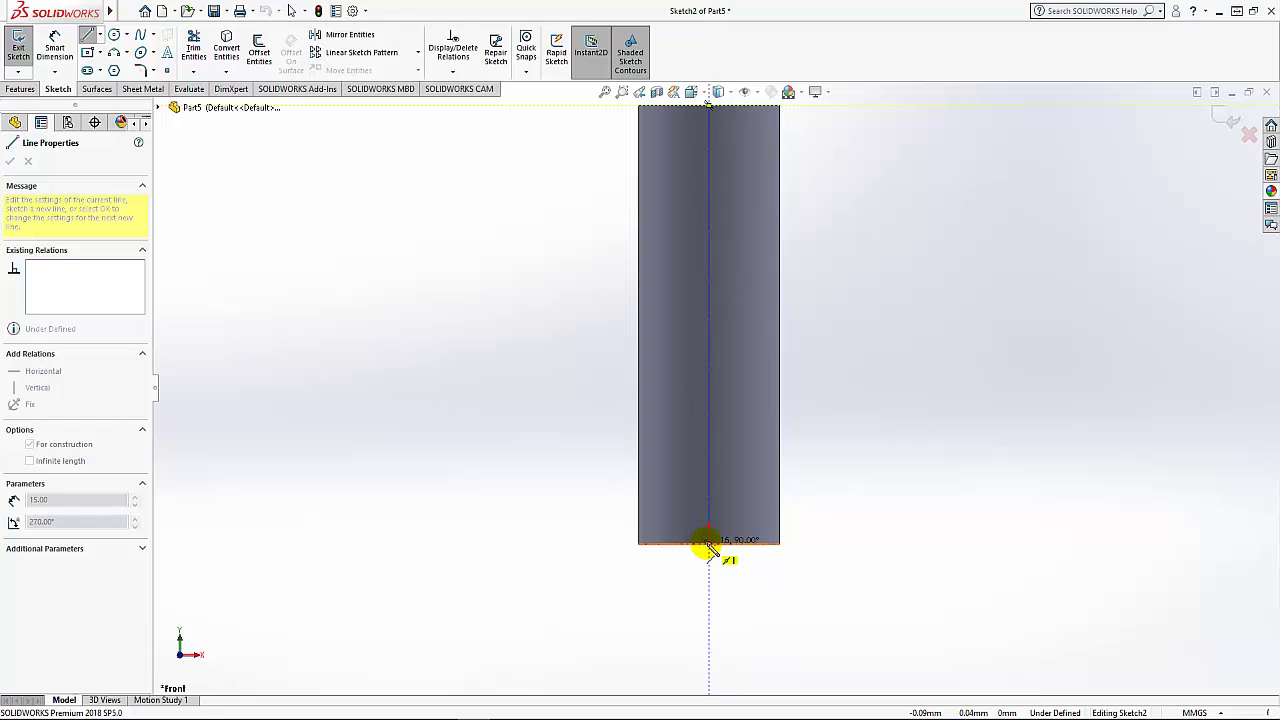
{"action": "right_click", "coordinate": [869, 432]}
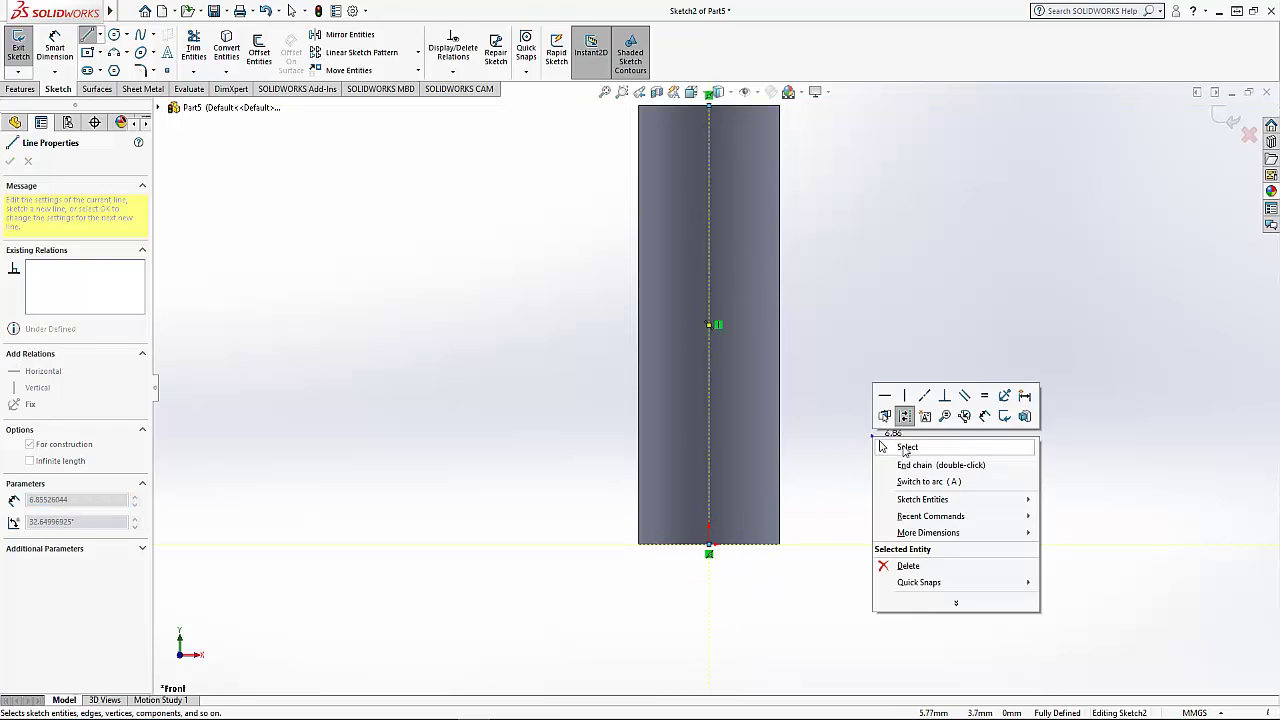
{"action": "left_click", "coordinate": [905, 447]}
{"action": "scroll", "coordinate": [820, 285], "scroll_direction": "up", "scroll_amount": 1}
{"action": "scroll", "coordinate": [700, 206], "scroll_direction": "down", "scroll_amount": 2}
{"action": "scroll", "coordinate": [680, 212], "scroll_direction": "down", "scroll_amount": 1}
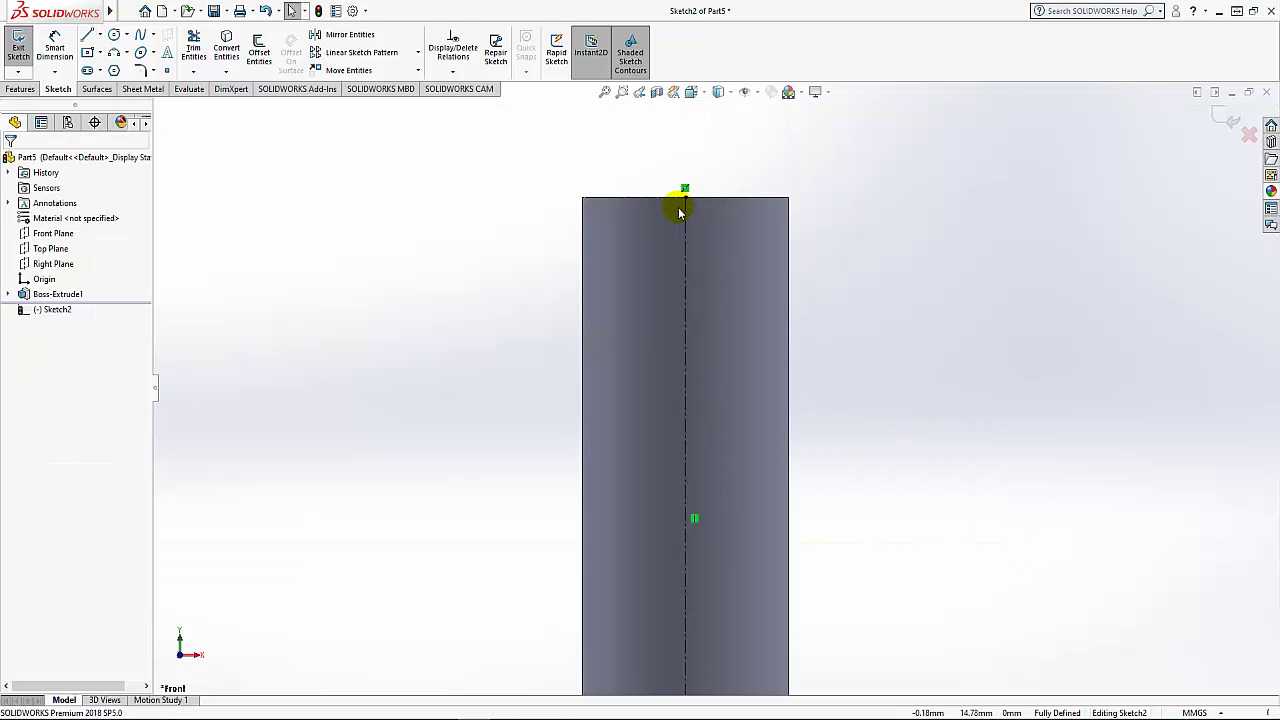
Draw small center rectangles on the cylinder's left edge, near the top and bottom ends
{"action": "left_click", "coordinate": [100, 55]}
{"action": "left_click", "coordinate": [118, 84]}
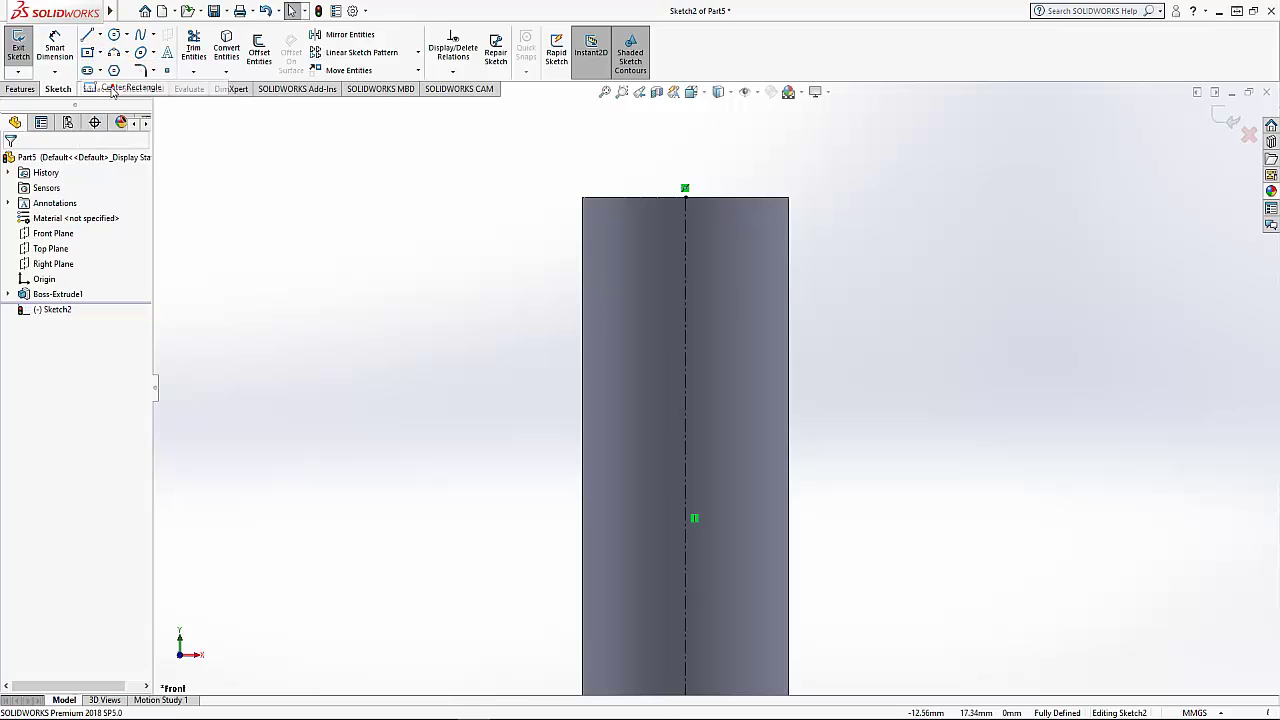
{"action": "left_click", "coordinate": [582, 262]}
{"action": "left_click", "coordinate": [615, 276]}
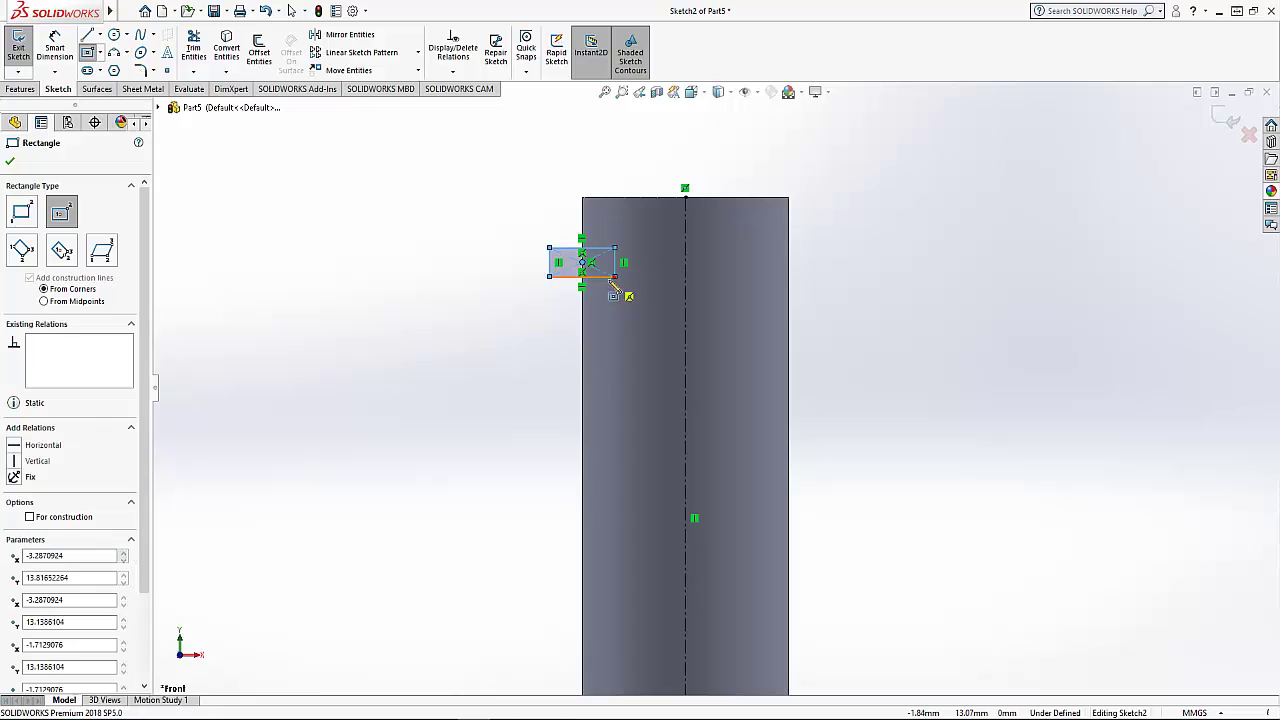
{"action": "scroll", "coordinate": [651, 520], "scroll_direction": "up", "scroll_amount": 3}
{"action": "scroll", "coordinate": [677, 563], "scroll_direction": "down", "scroll_amount": 2}
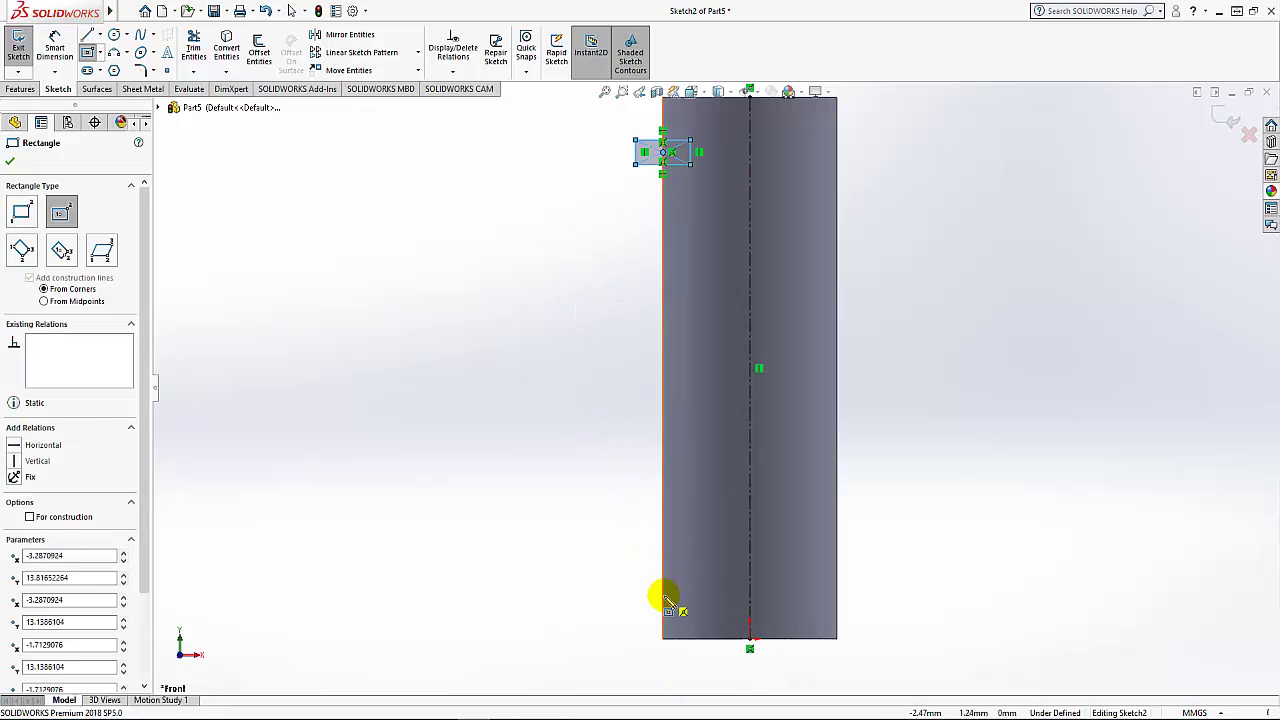
{"action": "left_click", "coordinate": [662, 592]}
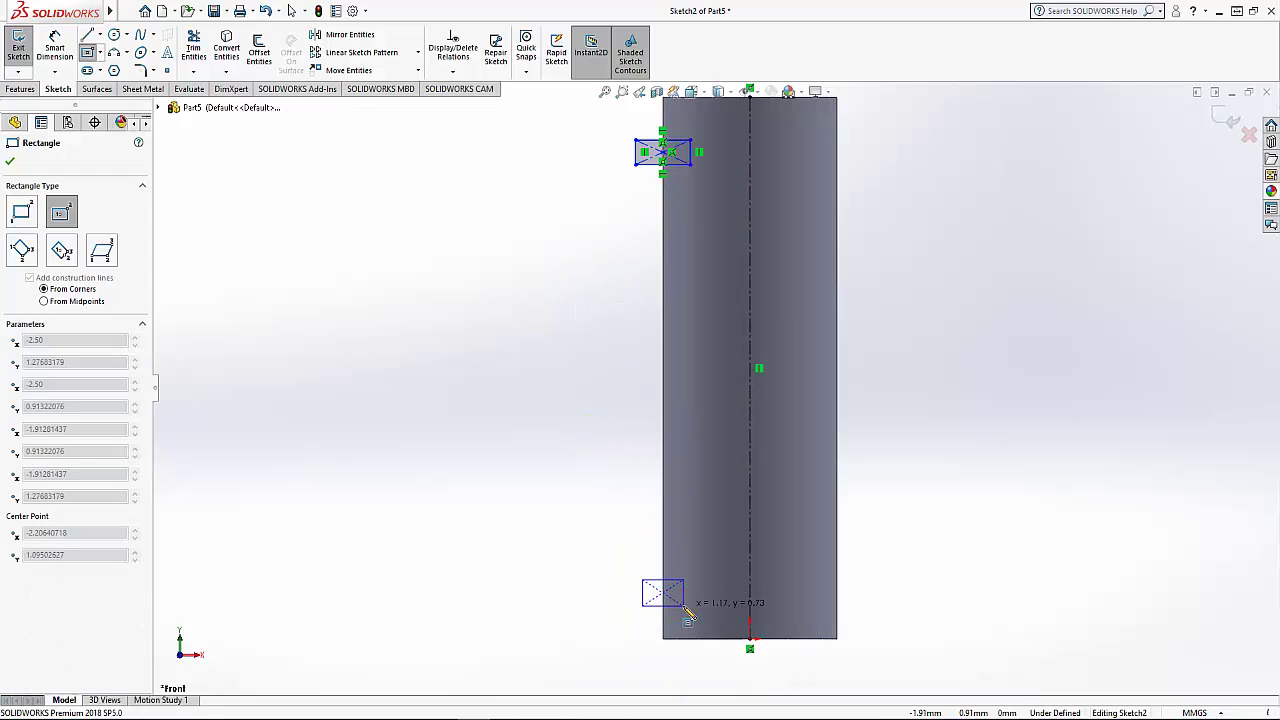
{"action": "left_click", "coordinate": [683, 605]}
{"action": "right_click", "coordinate": [590, 480]}
{"action": "left_click", "coordinate": [626, 488]}
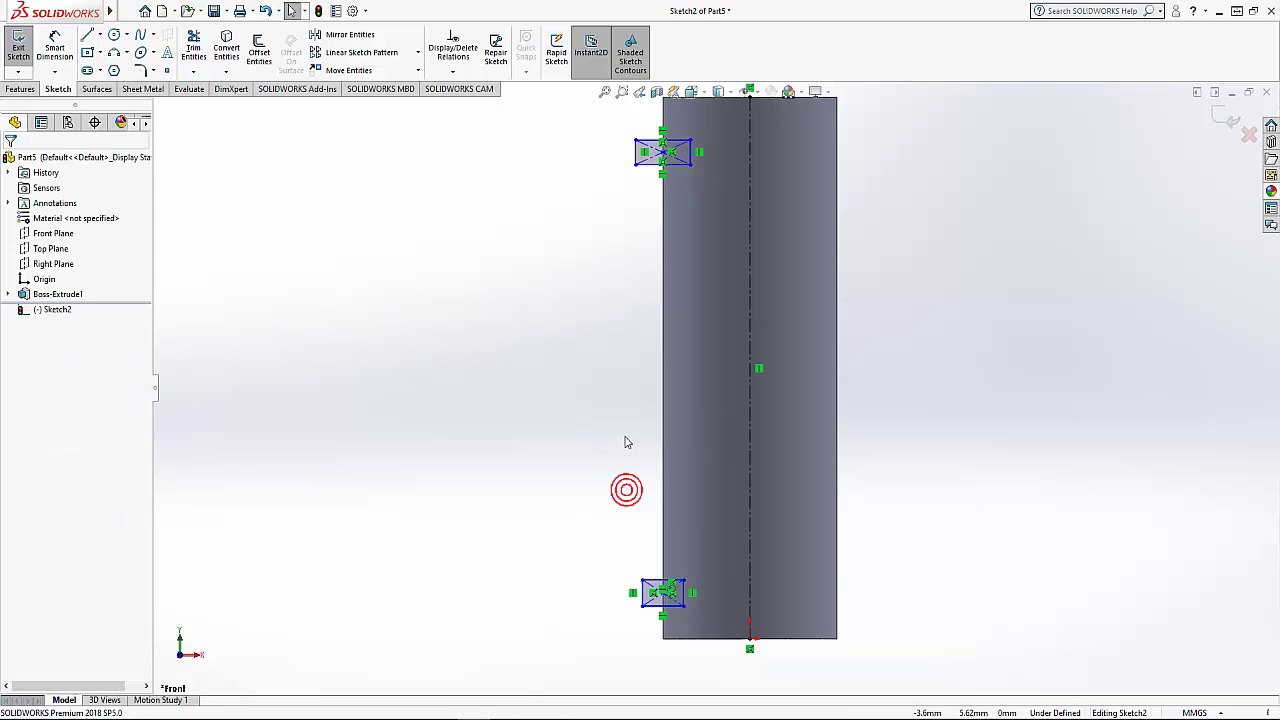
{"action": "left_click", "coordinate": [54, 48]}
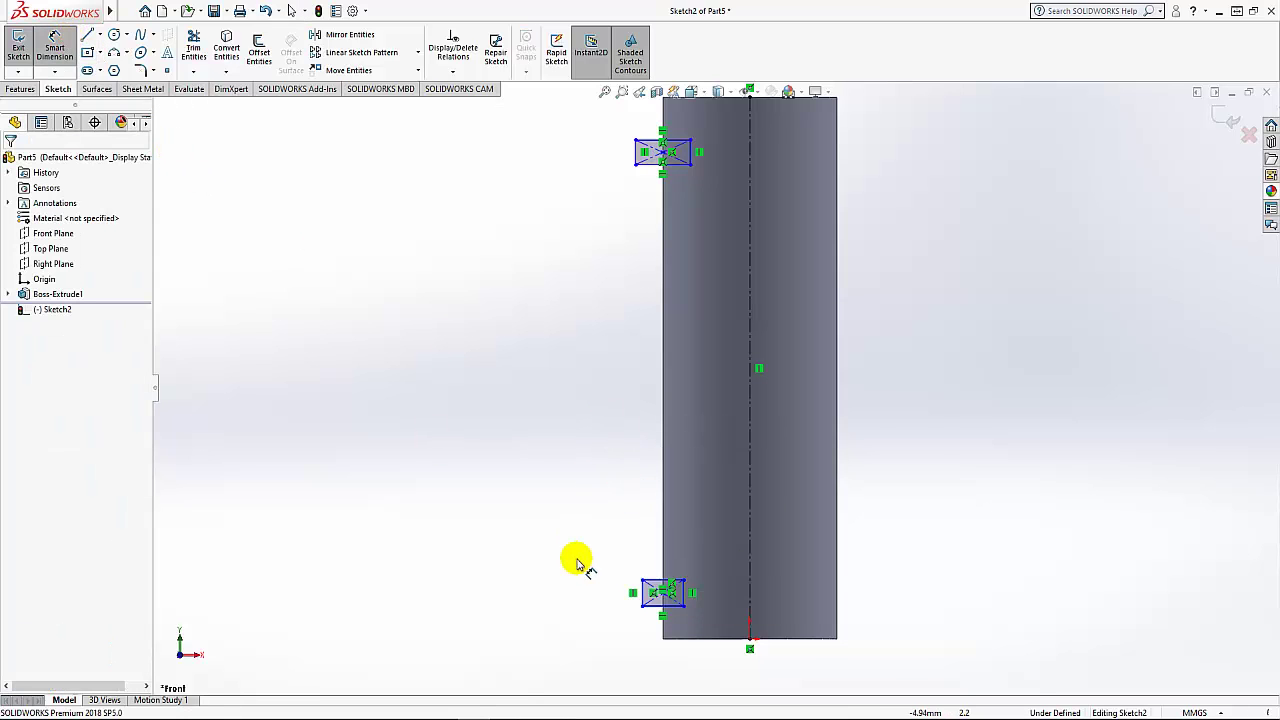
Dimension both groove rectangles to 0.50 high
{"action": "scroll", "coordinate": [600, 560], "scroll_direction": "down", "scroll_amount": 2}
{"action": "scroll", "coordinate": [722, 600], "scroll_direction": "down", "scroll_amount": 2}
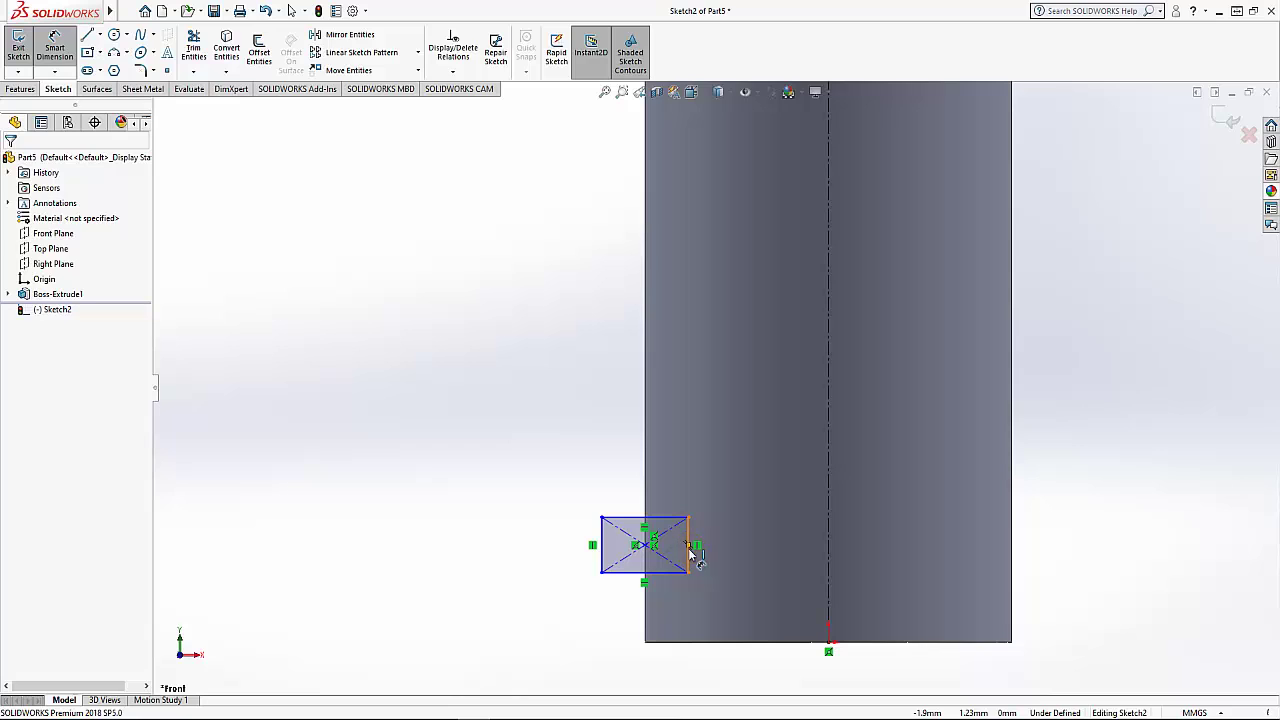
{"action": "left_click", "coordinate": [690, 552]}
{"action": "left_click", "coordinate": [720, 551]}
{"action": "type", "text": "0."}
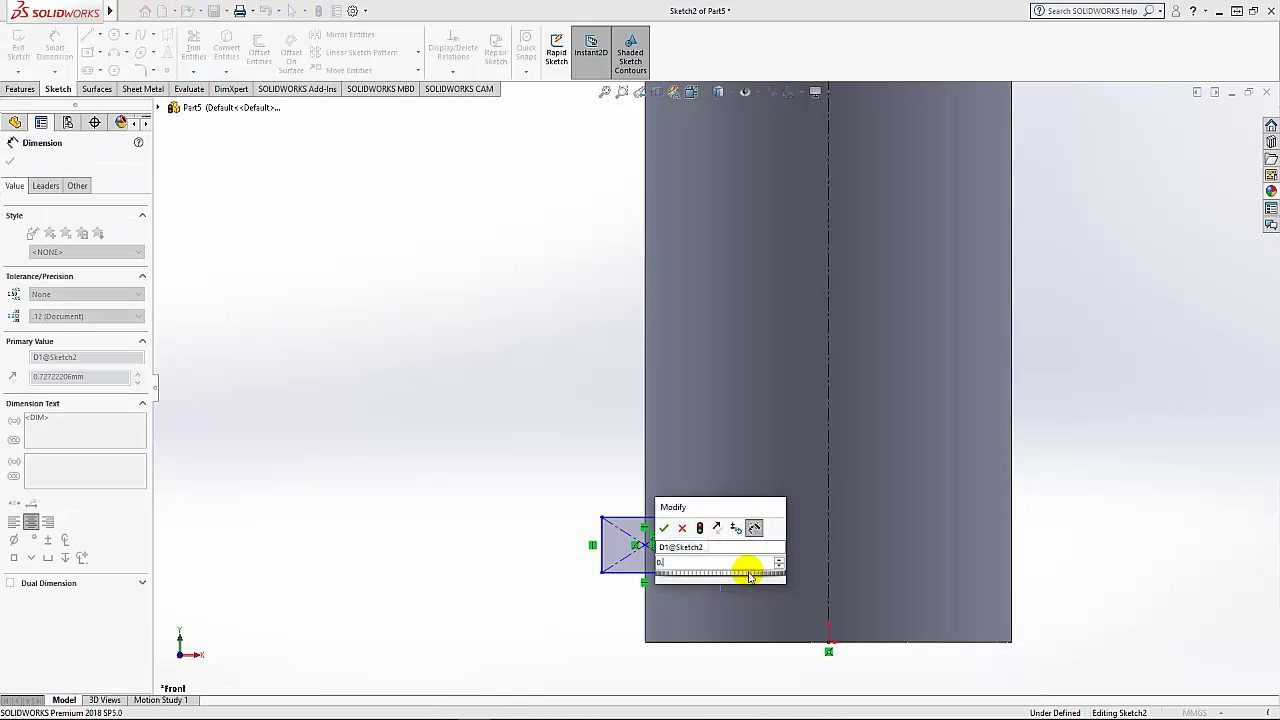
{"action": "type", "text": "5"}
{"action": "key", "text": "Return"}
{"action": "scroll", "coordinate": [728, 339], "scroll_direction": "up", "scroll_amount": 3}
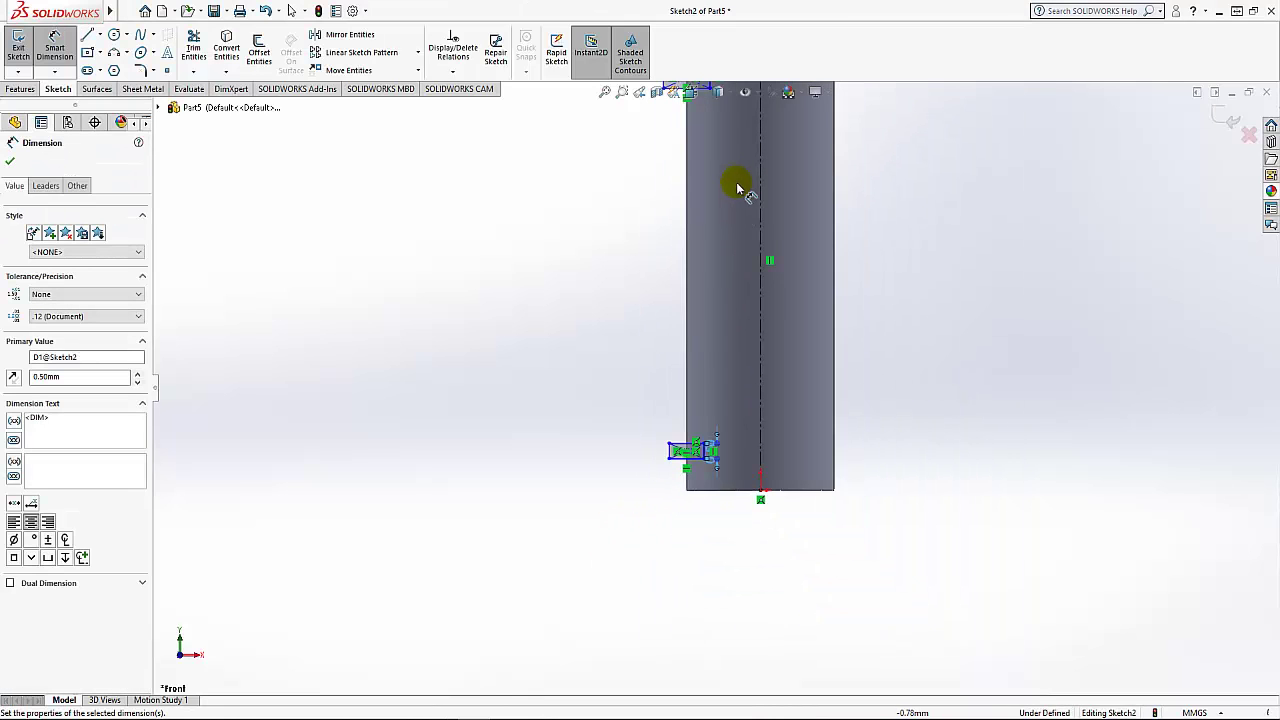
{"action": "scroll", "coordinate": [737, 186], "scroll_direction": "up", "scroll_amount": 1}
{"action": "scroll", "coordinate": [712, 180], "scroll_direction": "down", "scroll_amount": 2}
{"action": "left_click", "coordinate": [704, 244]}
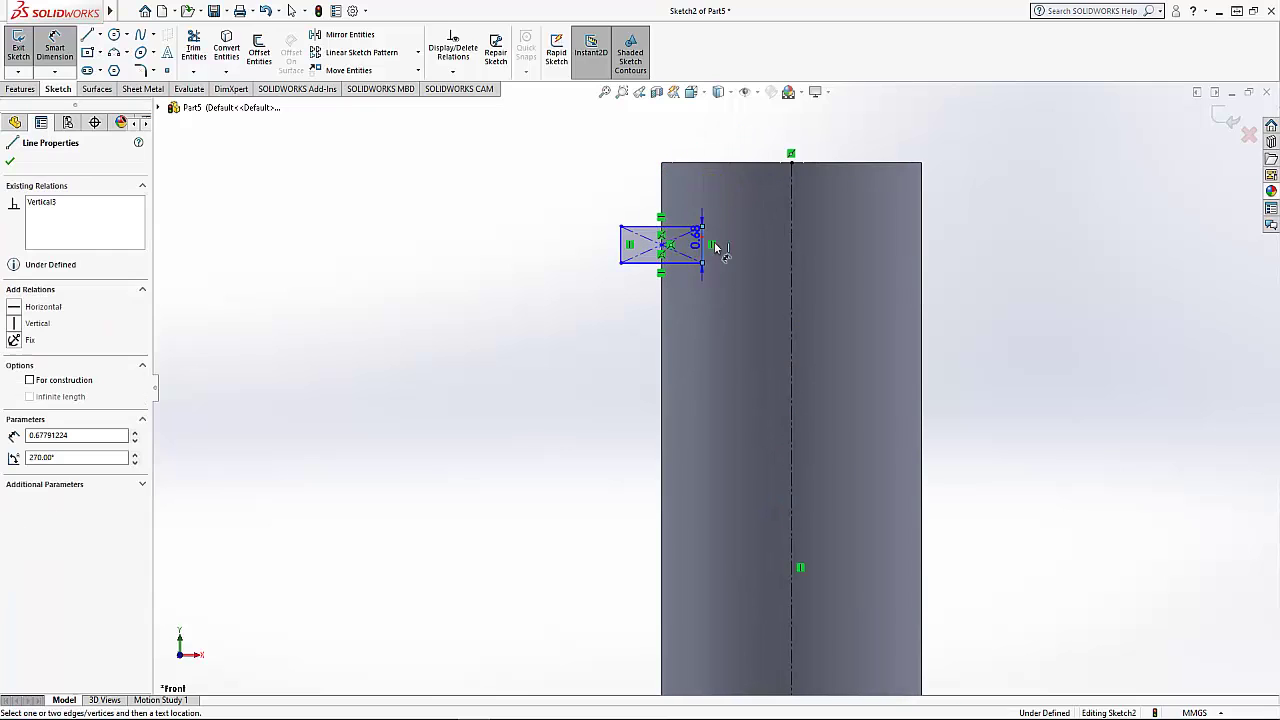
{"action": "left_click", "coordinate": [735, 247]}
{"action": "type", "text": "0"}
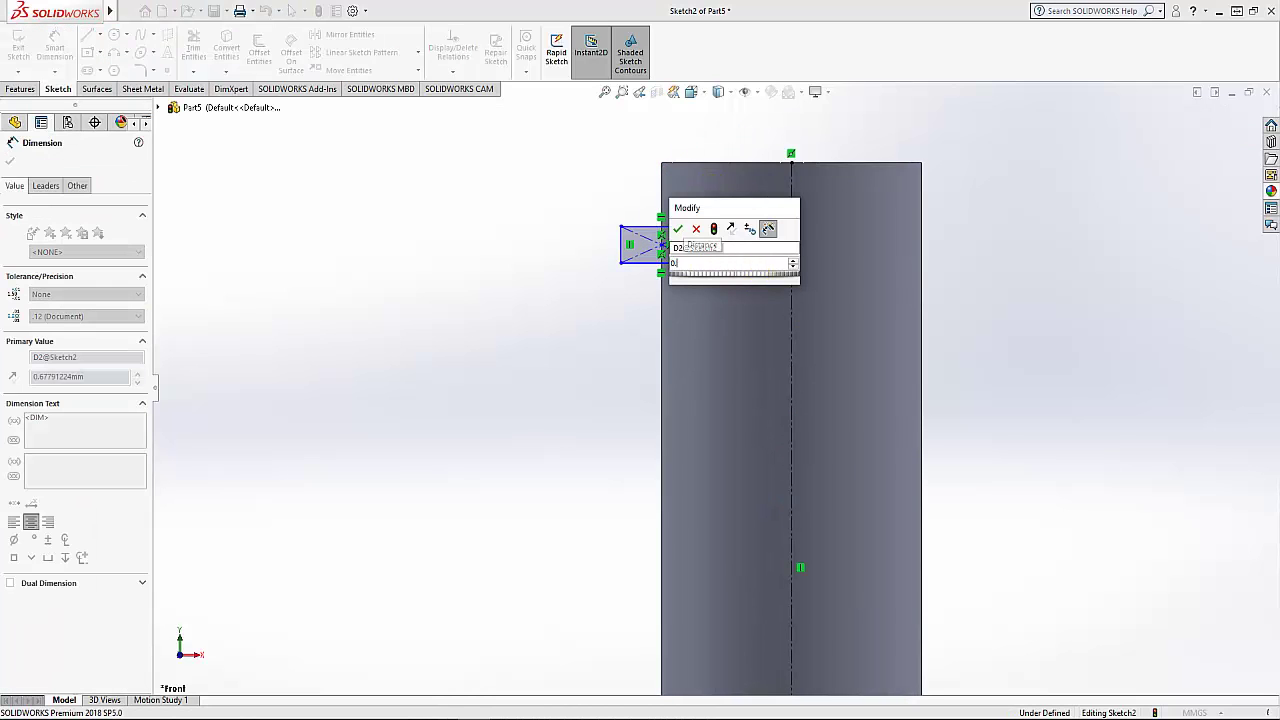
{"action": "type", "text": "5"}
{"action": "key", "text": "Return"}
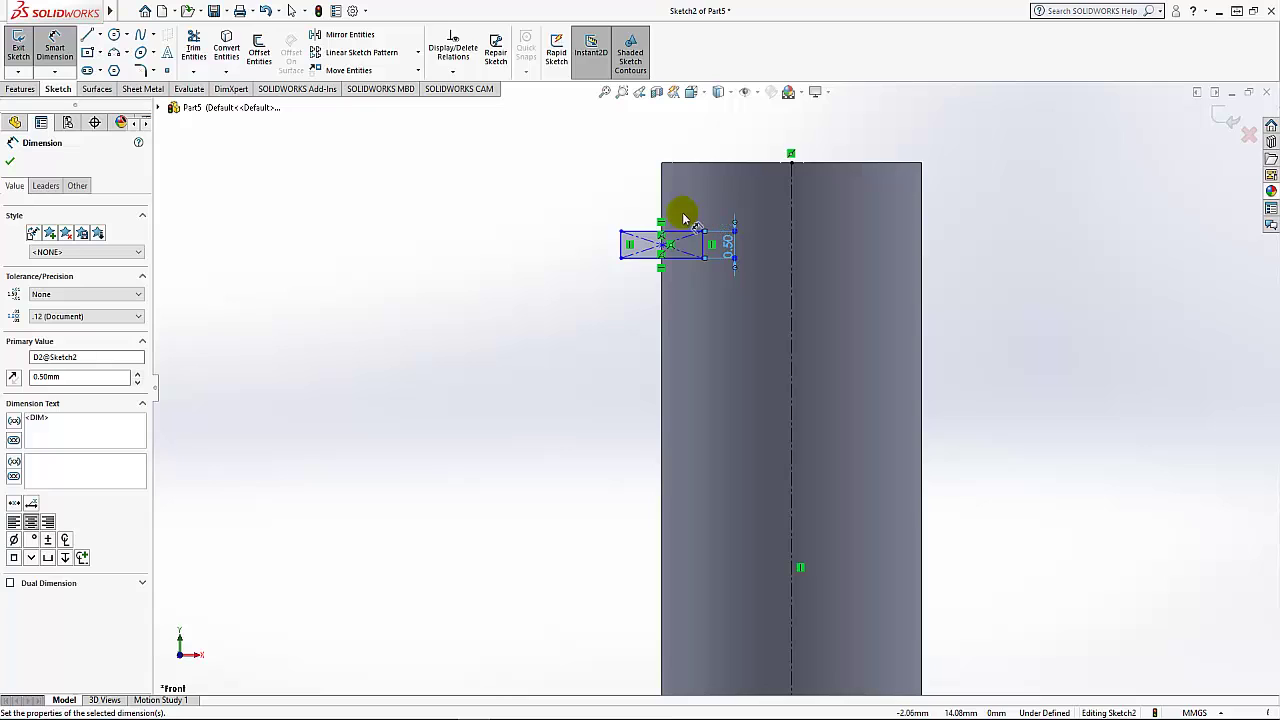
Place the upper rectangle 1.00 from the top end and make it 1.00 wide
{"action": "left_click", "coordinate": [684, 231]}
{"action": "left_click", "coordinate": [692, 166]}
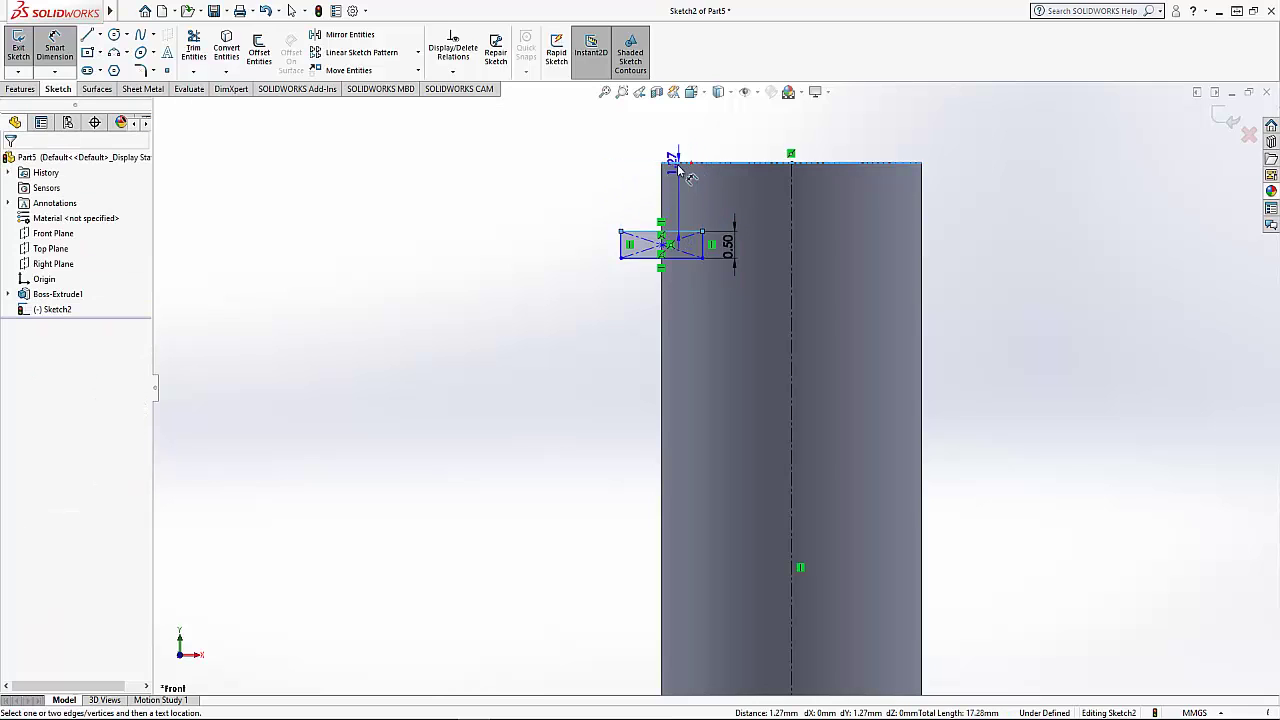
{"action": "left_click", "coordinate": [621, 175]}
{"action": "type", "text": "1"}
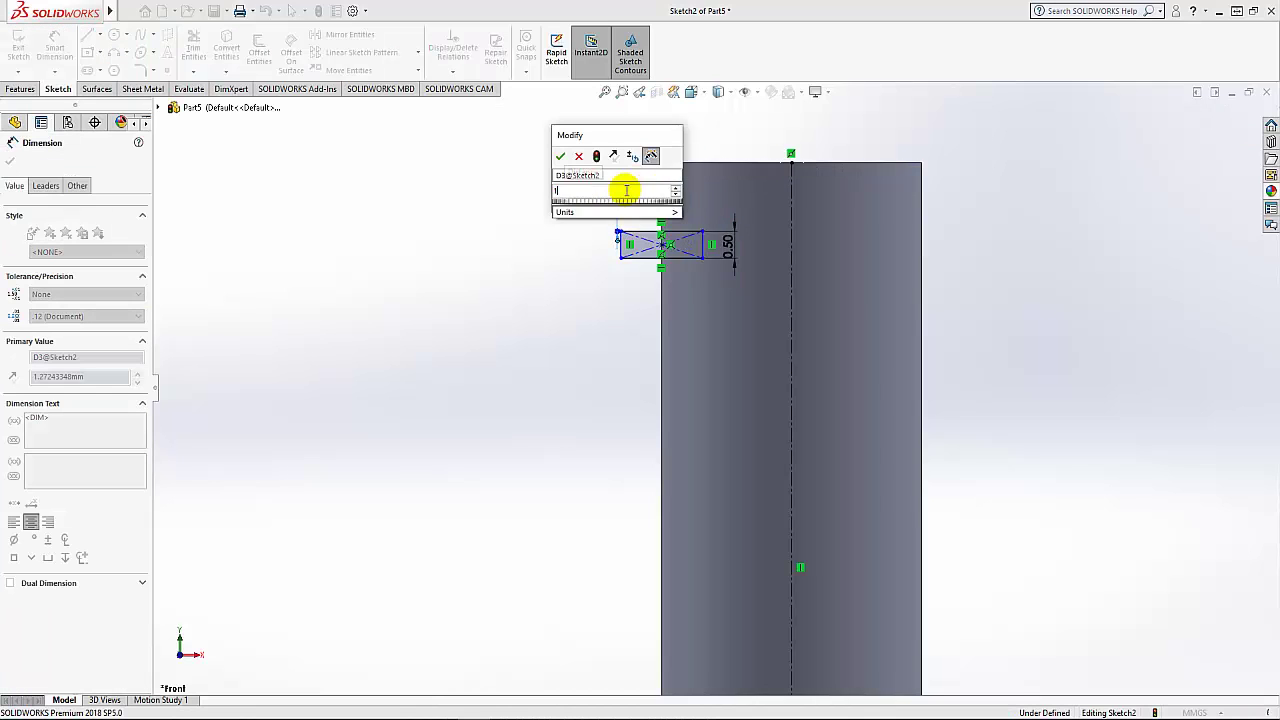
{"action": "key", "text": "Return"}
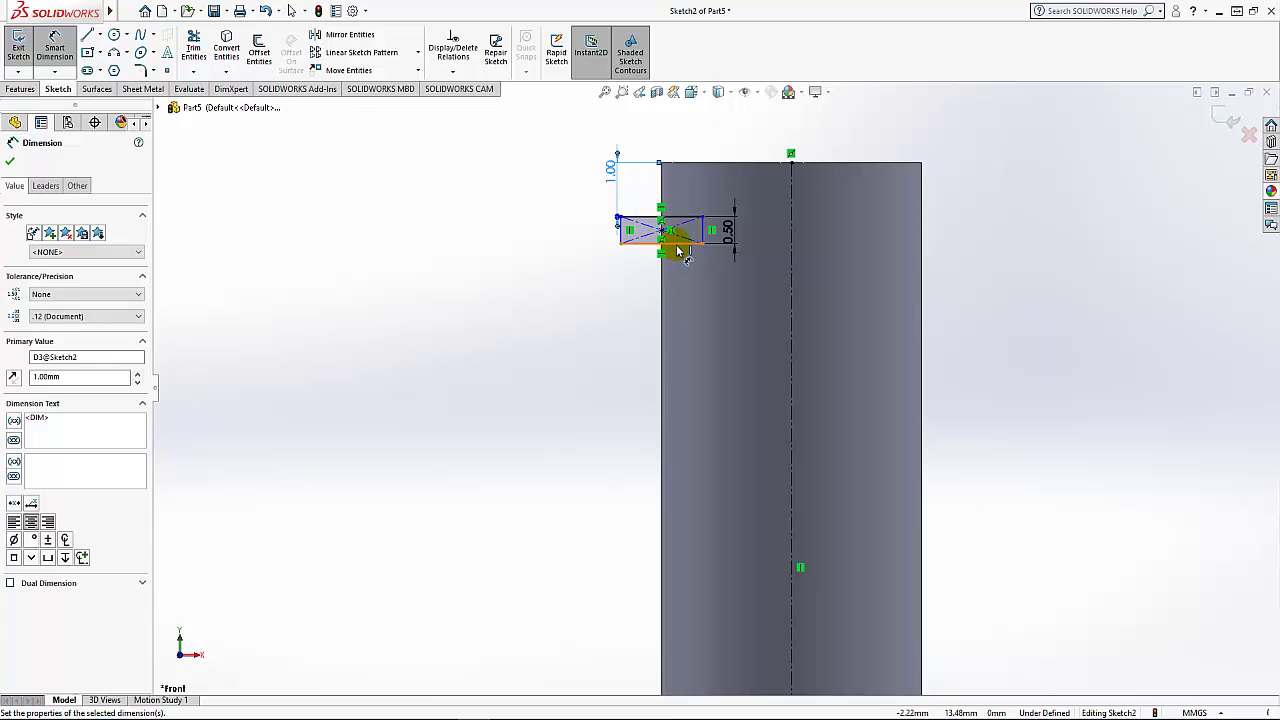
{"action": "left_click", "coordinate": [677, 250]}
{"action": "left_click", "coordinate": [676, 290]}
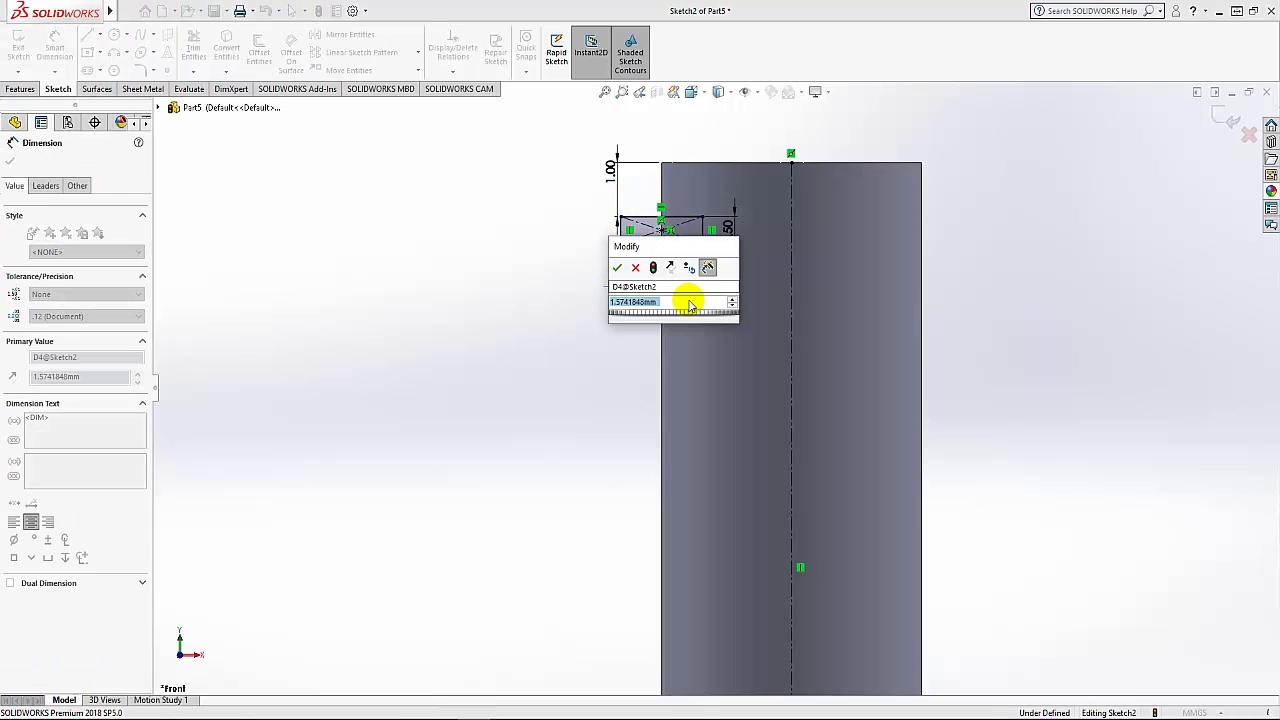
{"action": "type", "text": "1"}
{"action": "key", "text": "Return"}
Make the lower rectangle 1.00 wide and 1.00 from the bottom end
{"action": "left_click_drag", "start_coordinate": [690, 305], "coordinate": [716, 618]}
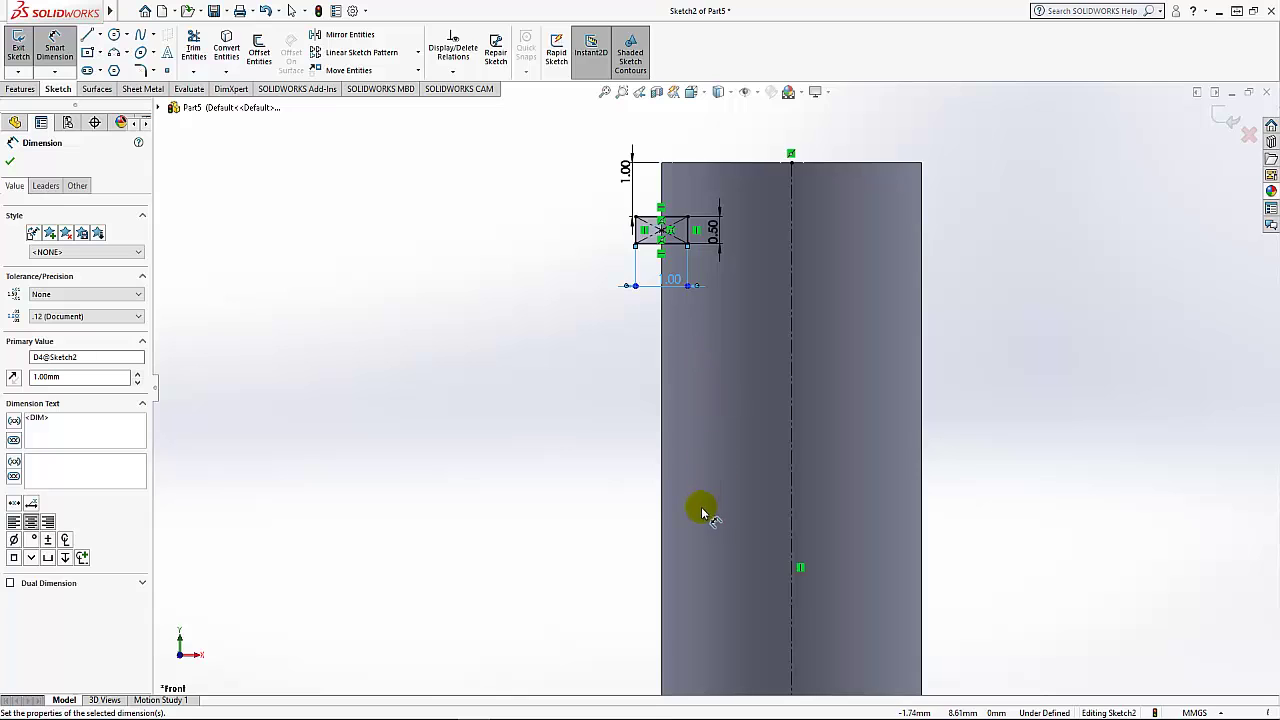
{"action": "left_click", "coordinate": [710, 622]}
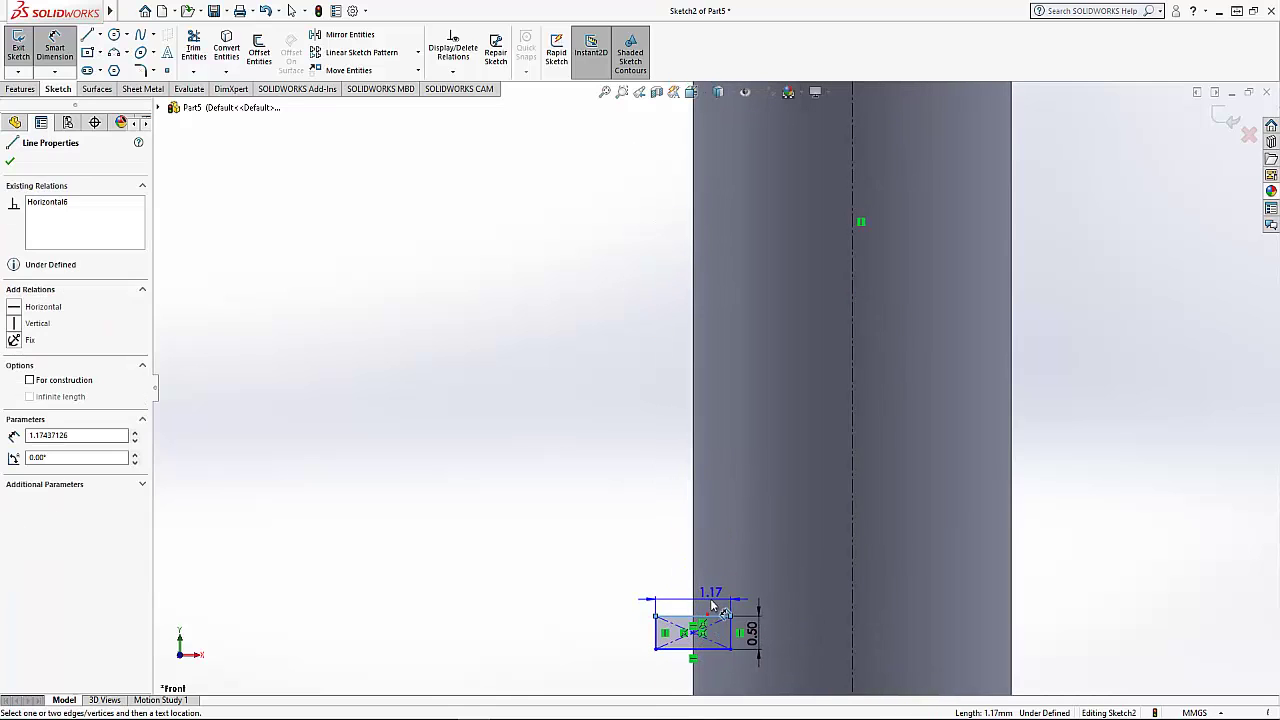
{"action": "left_click", "coordinate": [700, 630]}
{"action": "left_click", "coordinate": [712, 600]}
{"action": "key", "text": "Return"}
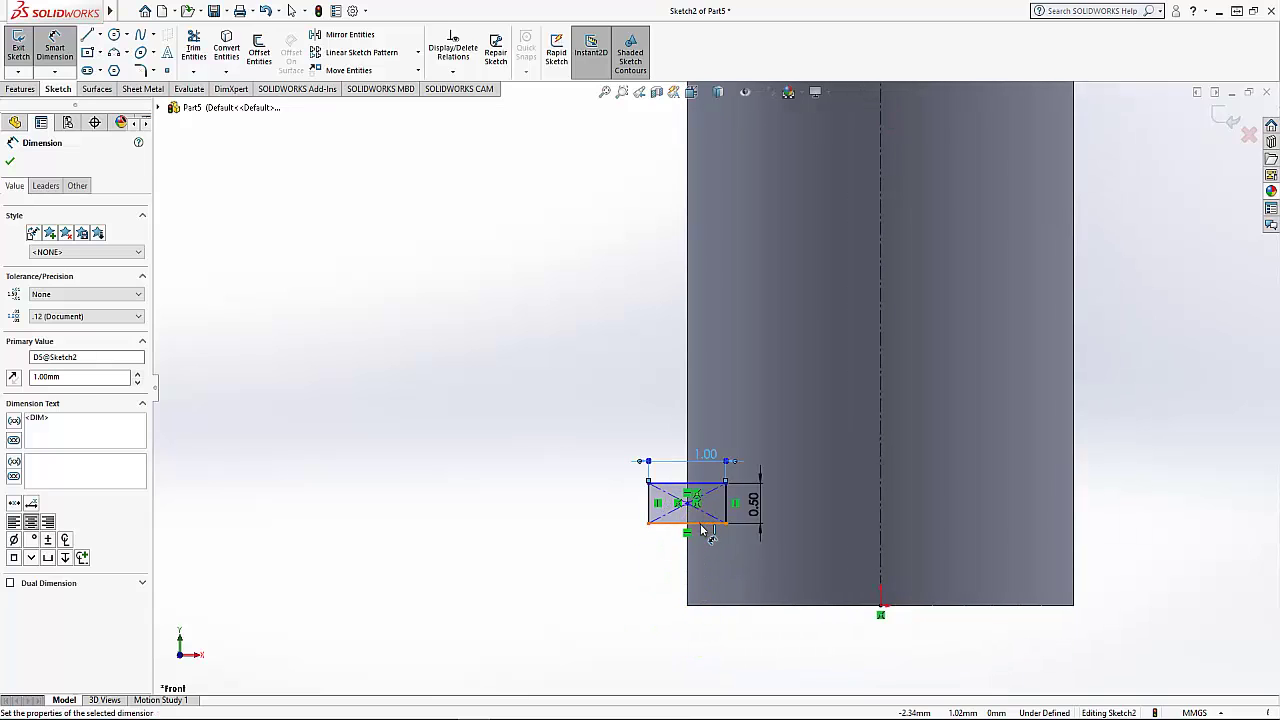
{"action": "left_click", "coordinate": [702, 524]}
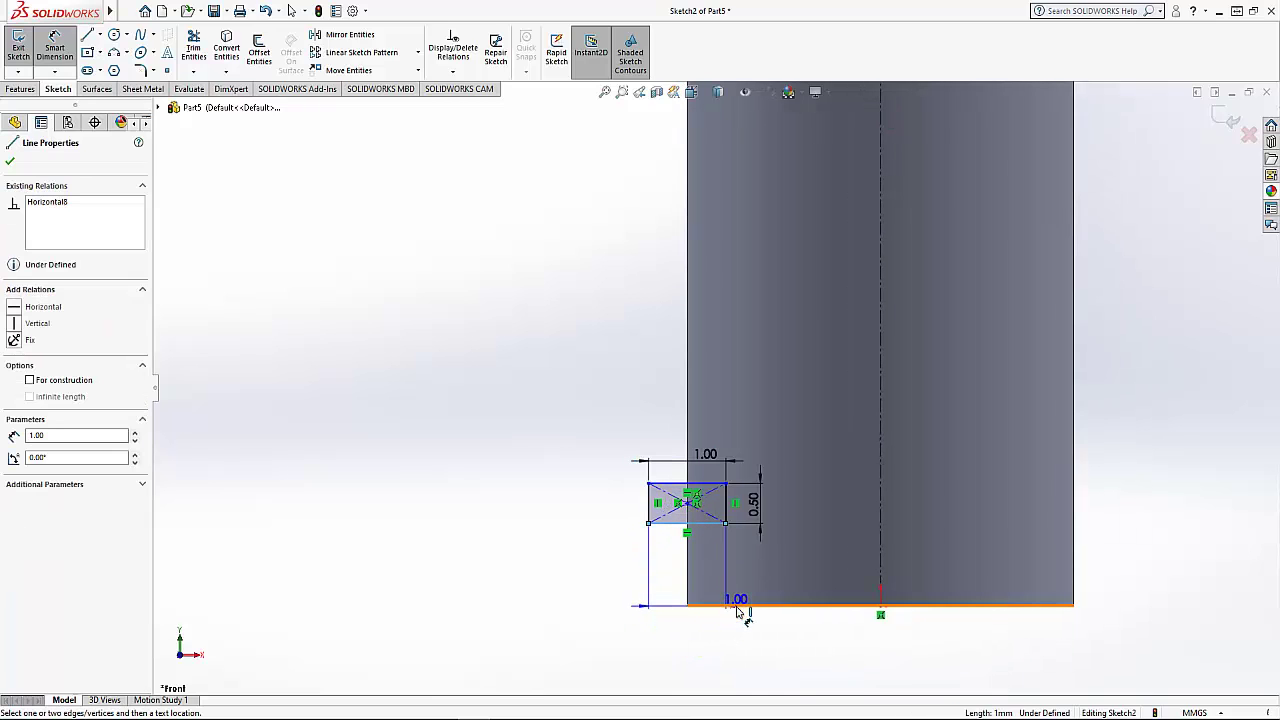
{"action": "left_click", "coordinate": [736, 607]}
{"action": "left_click", "coordinate": [615, 583]}
{"action": "type", "text": "1"}
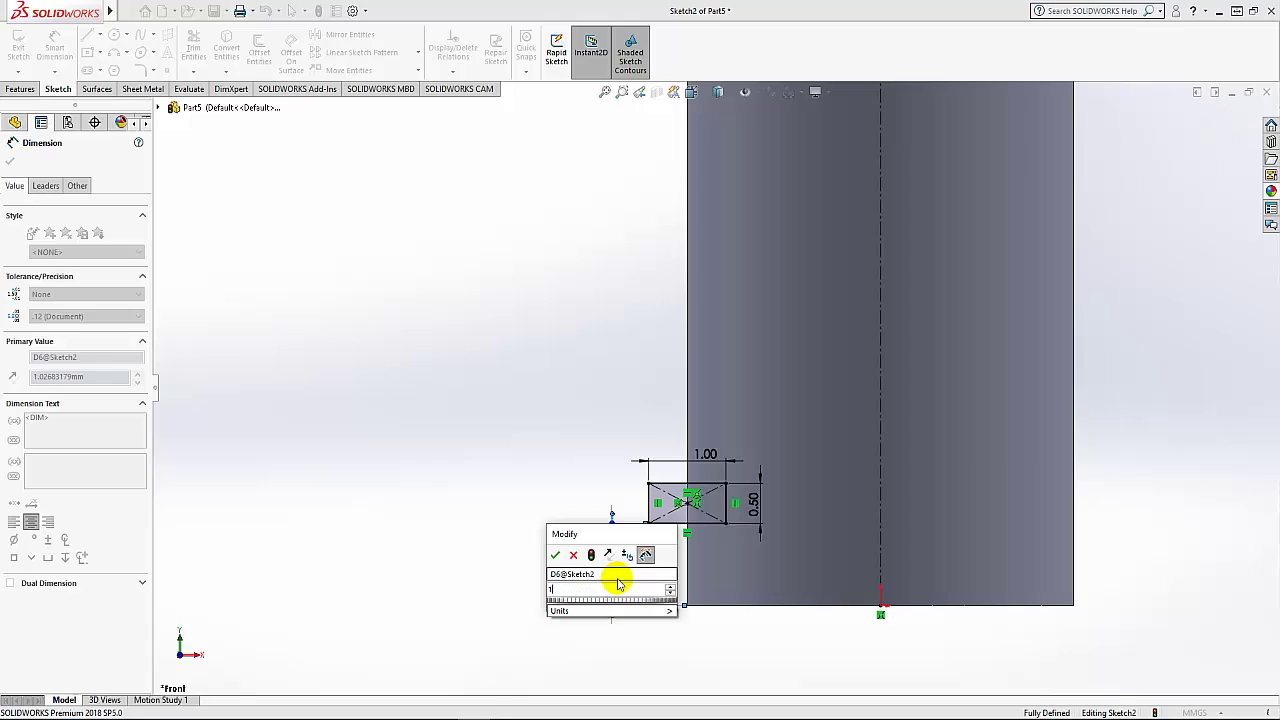
{"action": "key", "text": "Return"}
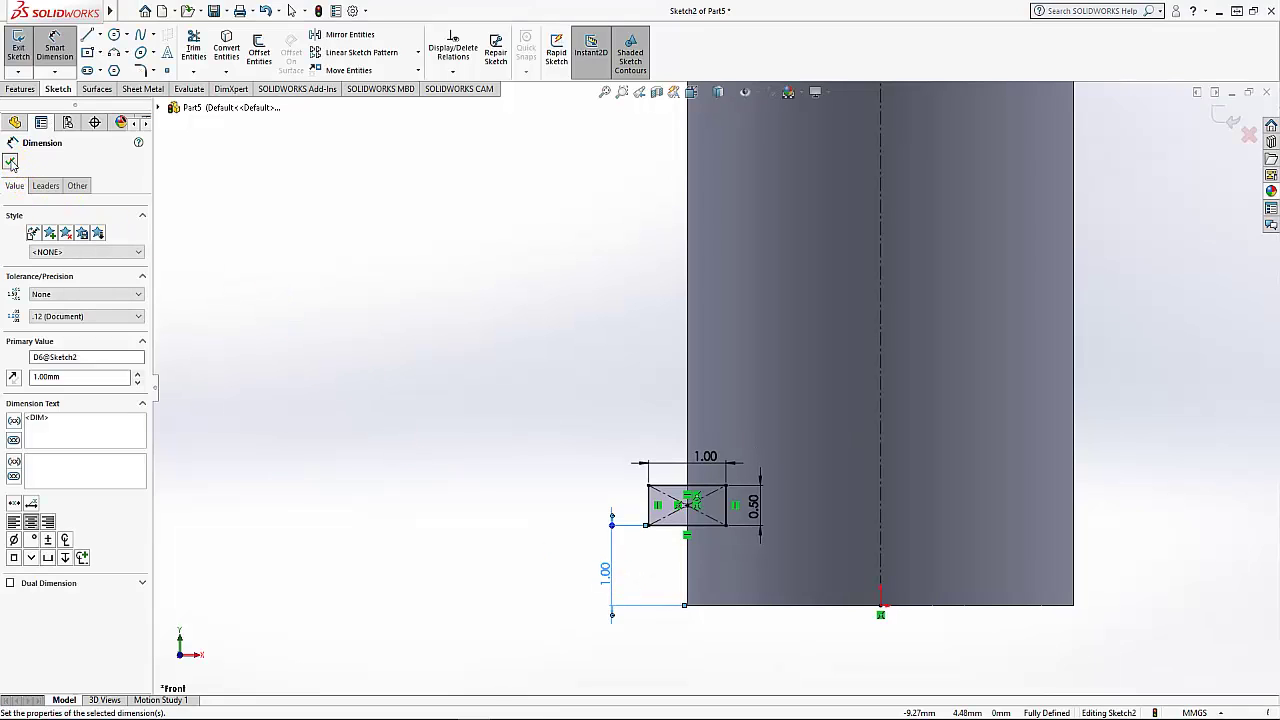
{"action": "left_click", "coordinate": [10, 162]}
{"action": "left_click", "coordinate": [19, 90]}
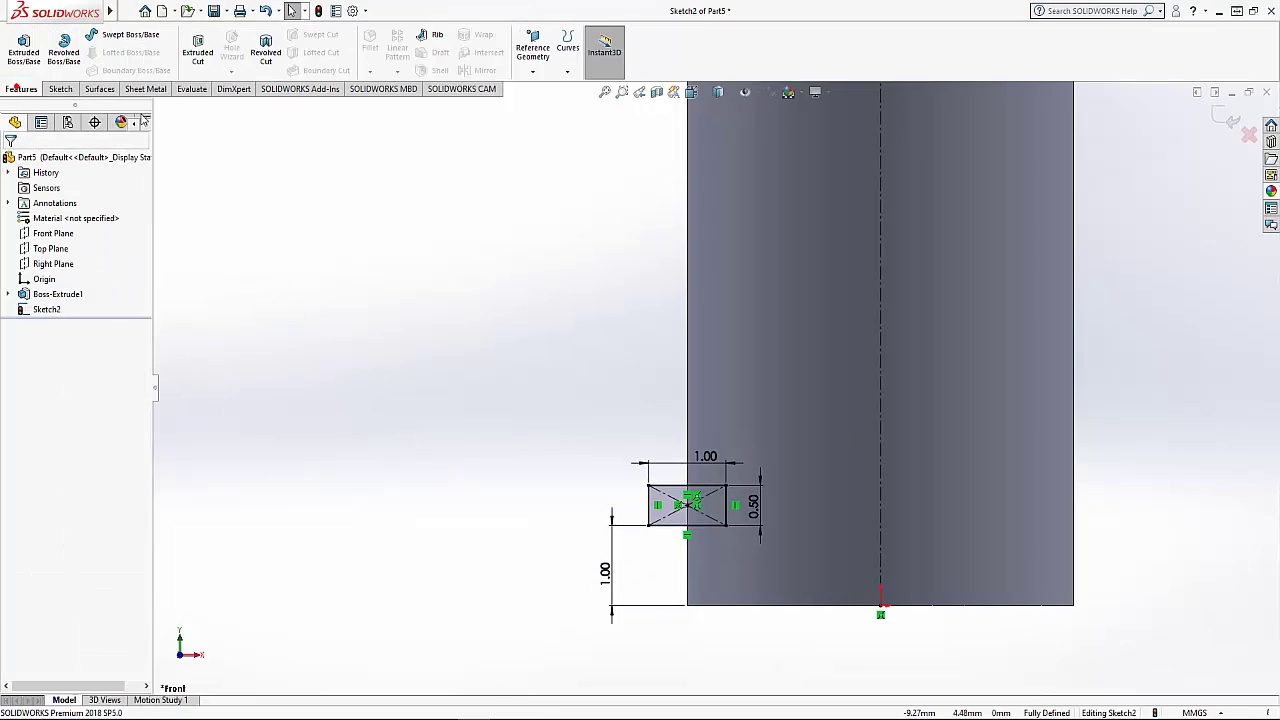
Revolve-cut both rectangles 360° about the centerline to form the two end grooves
{"action": "scroll", "coordinate": [690, 290], "scroll_direction": "up", "scroll_amount": 3}
{"action": "scroll", "coordinate": [840, 230], "scroll_direction": "up", "scroll_amount": 2}
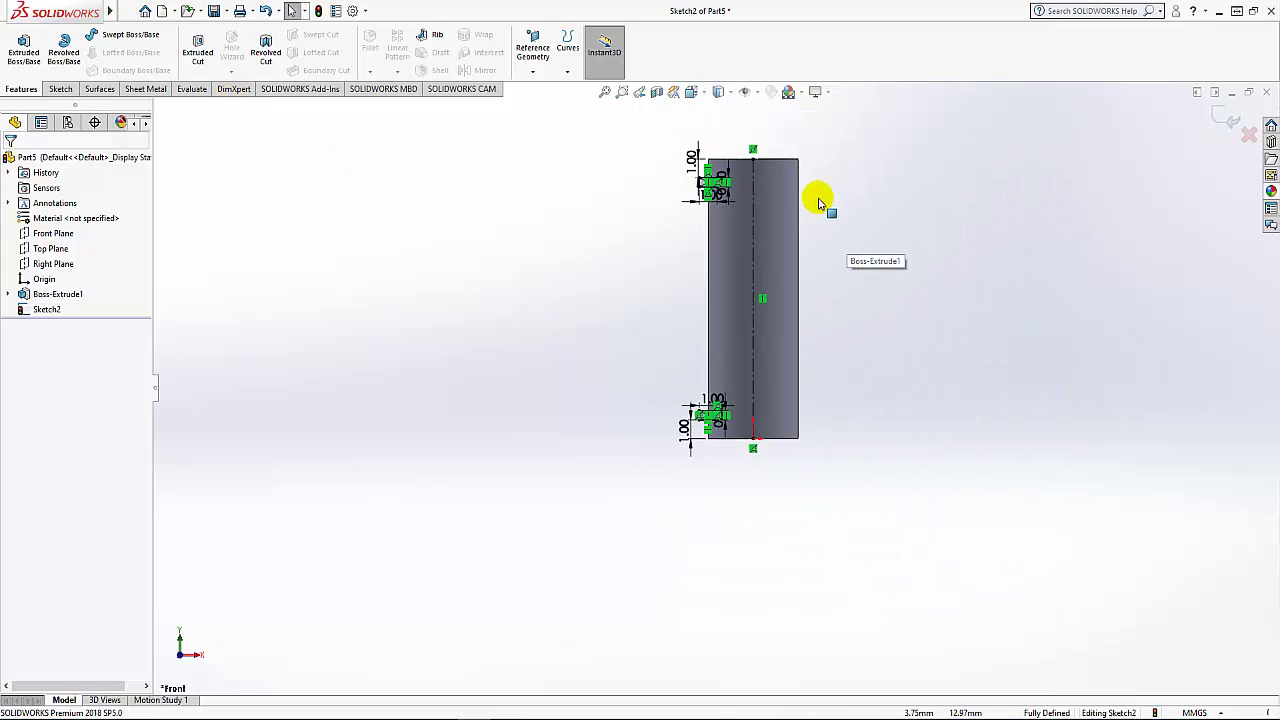
{"action": "scroll", "coordinate": [760, 225], "scroll_direction": "down", "scroll_amount": 1}
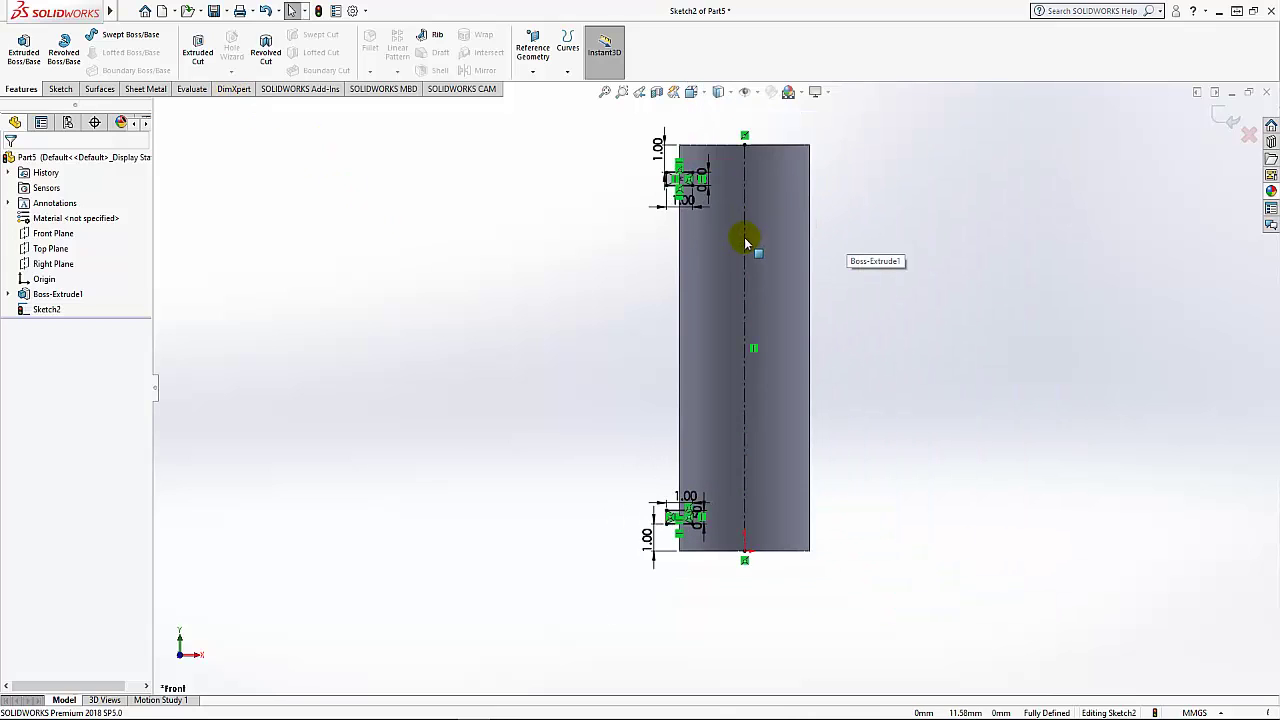
{"action": "left_click", "coordinate": [265, 50]}
{"action": "left_click", "coordinate": [88, 205]}
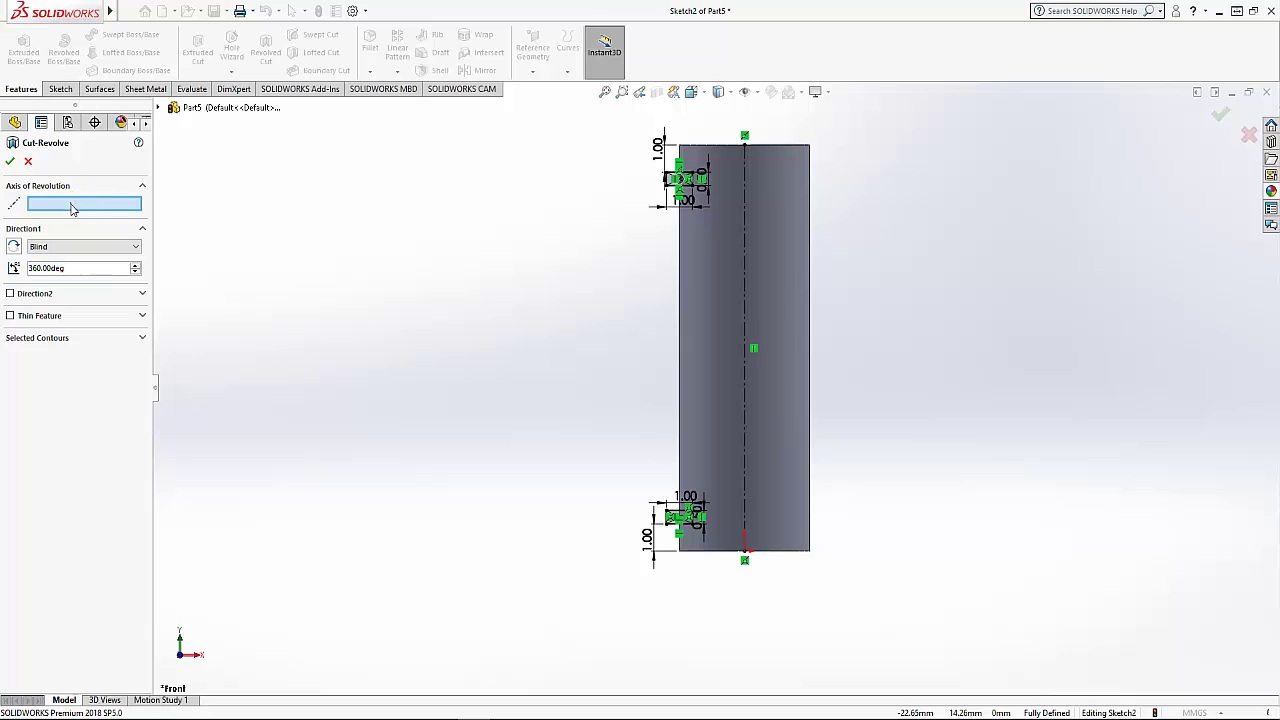
{"action": "left_click", "coordinate": [744, 290]}
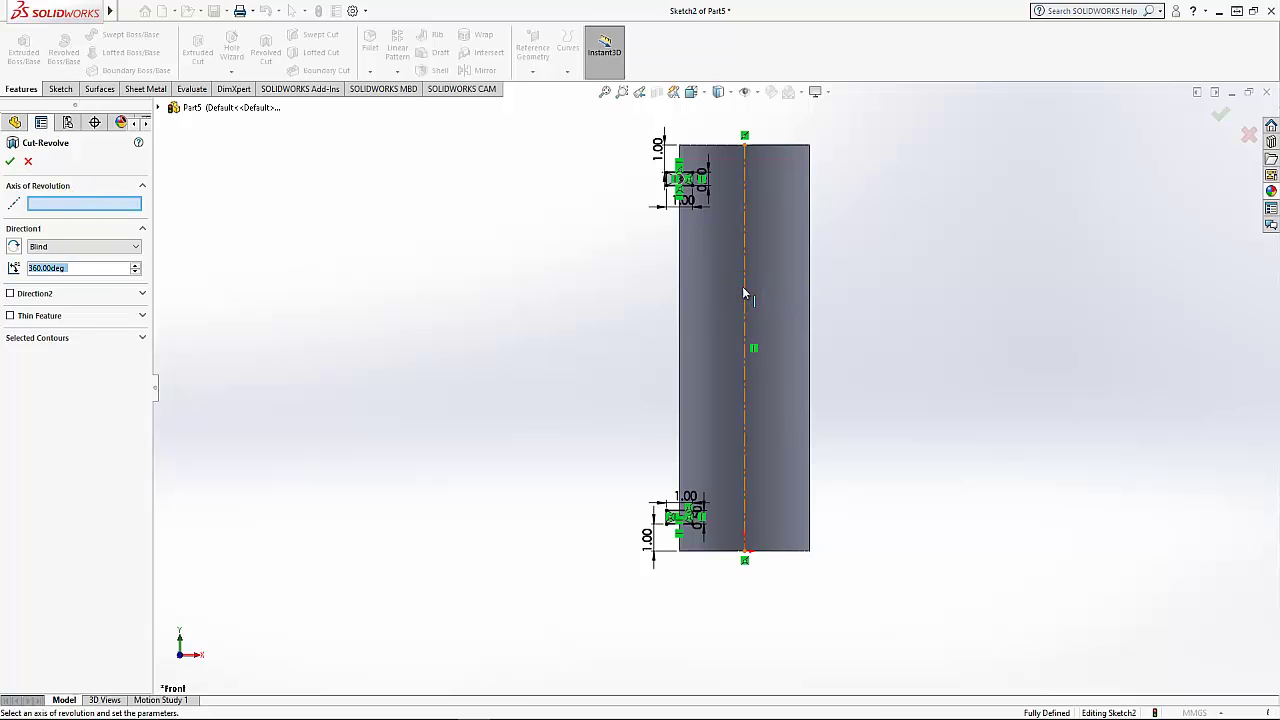
{"action": "left_click", "coordinate": [10, 162]}
{"action": "mouse_move", "coordinate": [543, 322]}
{"action": "middle_mouse_down"}
{"action": "mouse_move", "coordinate": [580, 317]}
{"action": "mouse_move", "coordinate": [626, 351]}
{"action": "mouse_move", "coordinate": [623, 374]}
{"action": "mouse_move", "coordinate": [527, 320]}
{"action": "mouse_move", "coordinate": [623, 363]}
{"action": "middle_mouse_up"}
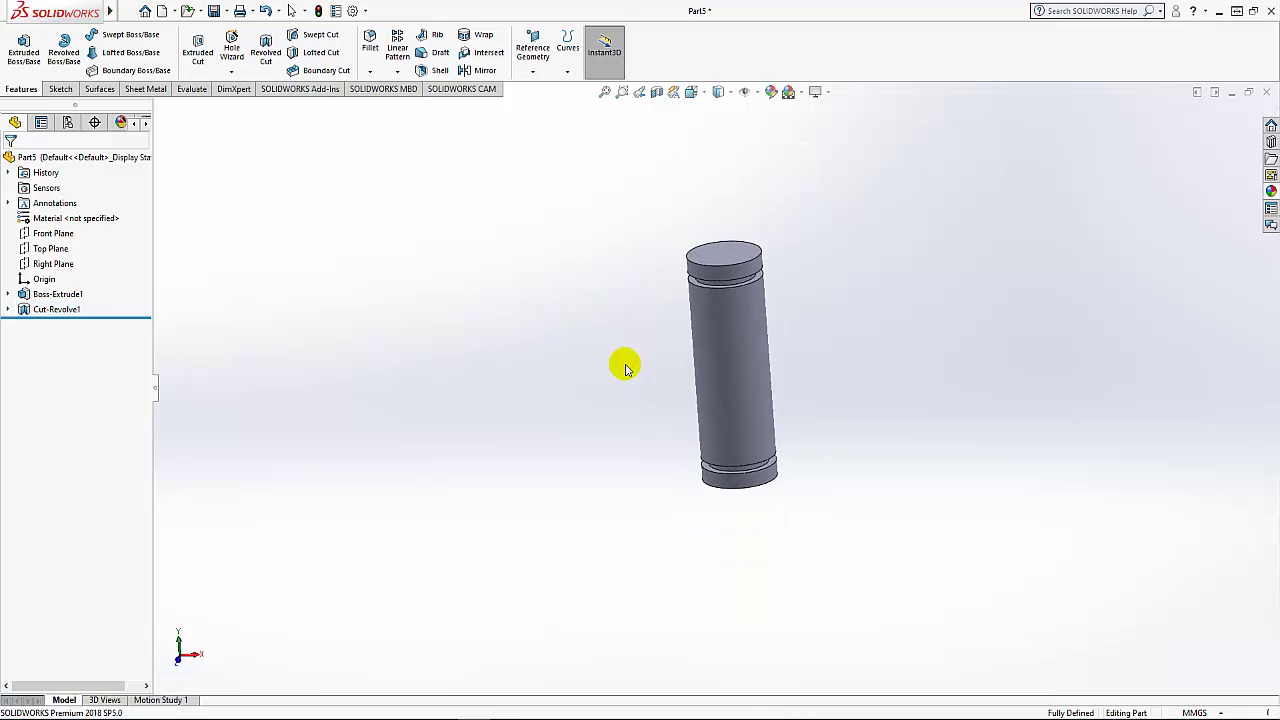
Apply the Metal > Iron 'sandblasted iron' appearance to the whole Part5
{"action": "left_click", "coordinate": [101, 160]}
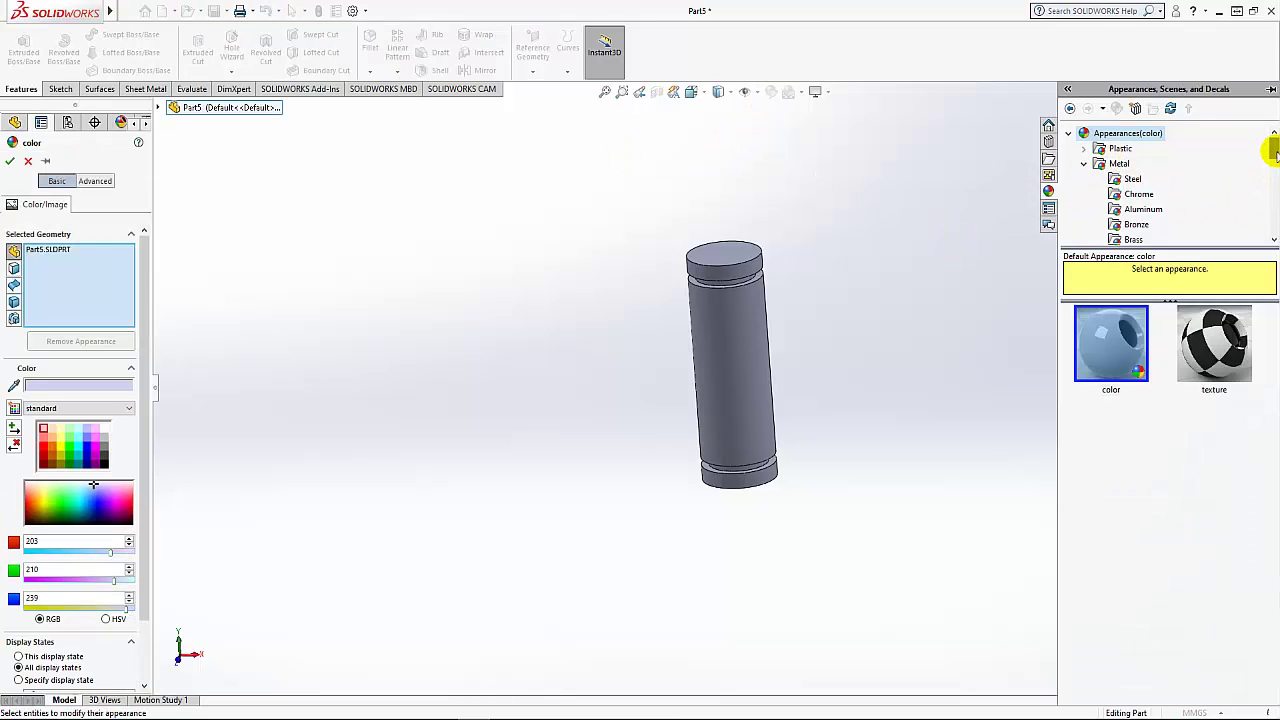
{"action": "left_click_drag", "start_coordinate": [1275, 152], "coordinate": [1275, 178]}
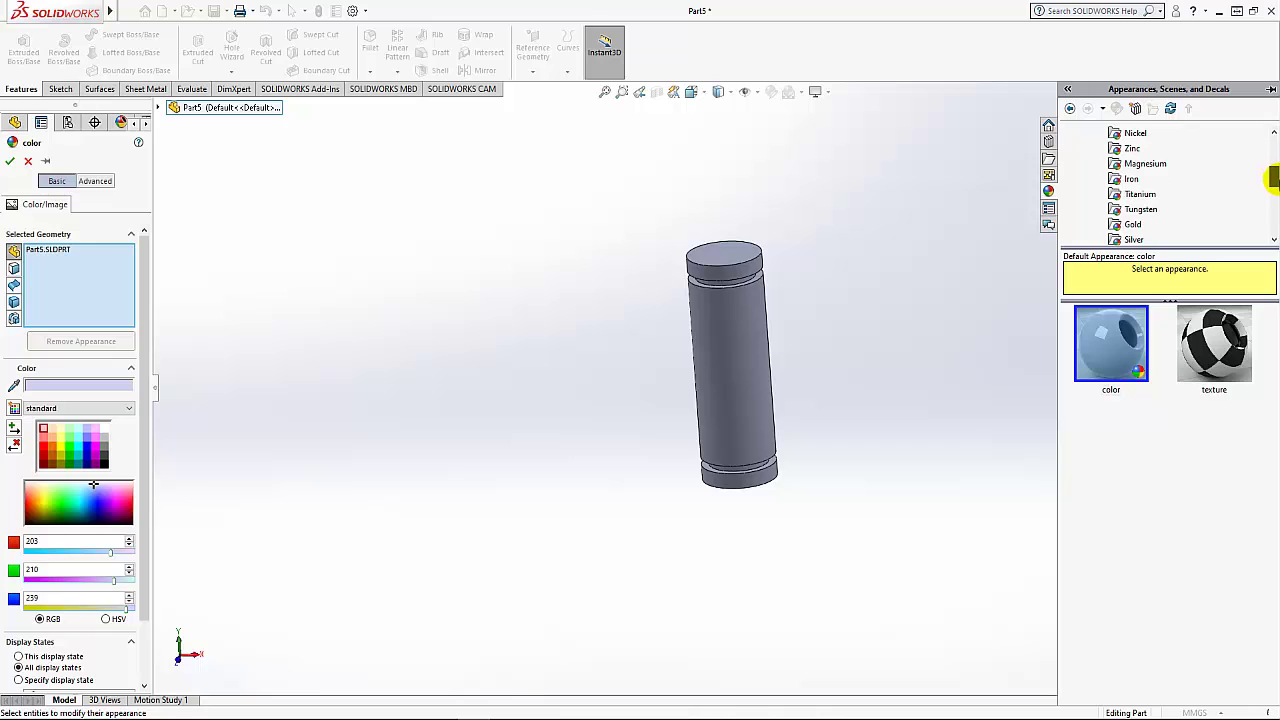
{"action": "left_click", "coordinate": [1130, 180]}
{"action": "left_click", "coordinate": [1208, 348]}
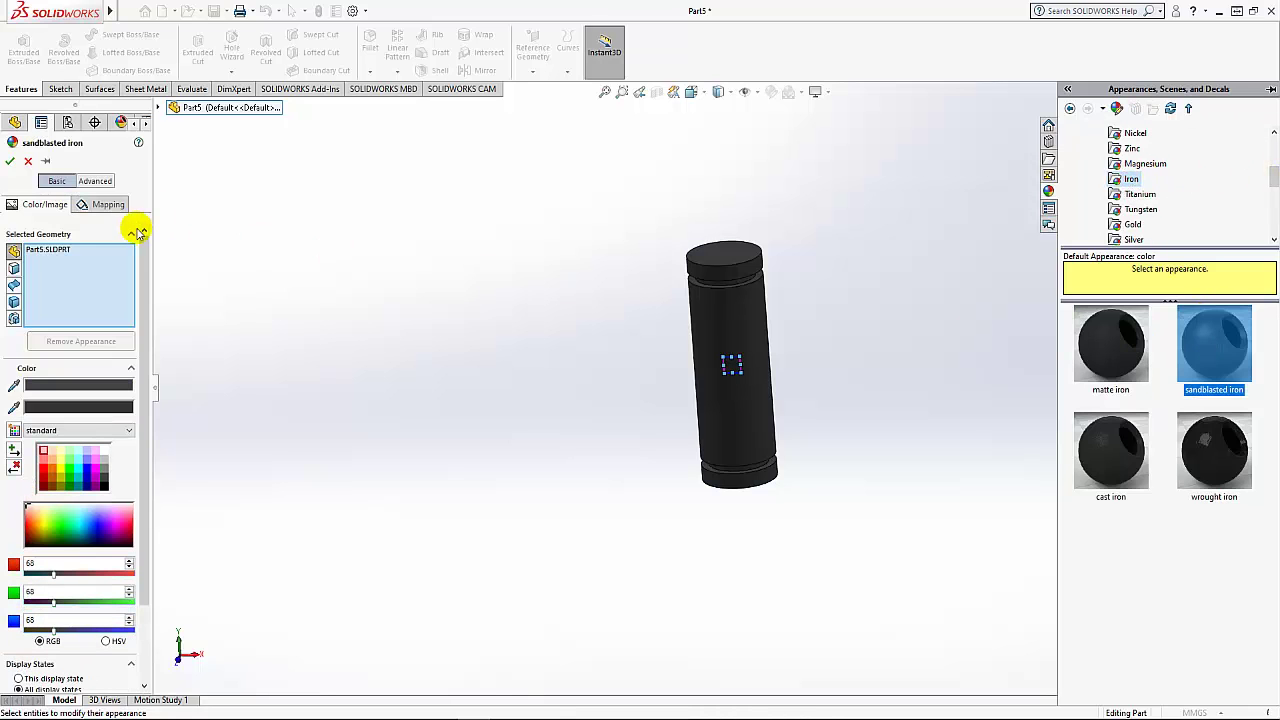
{"action": "left_click", "coordinate": [10, 165]}
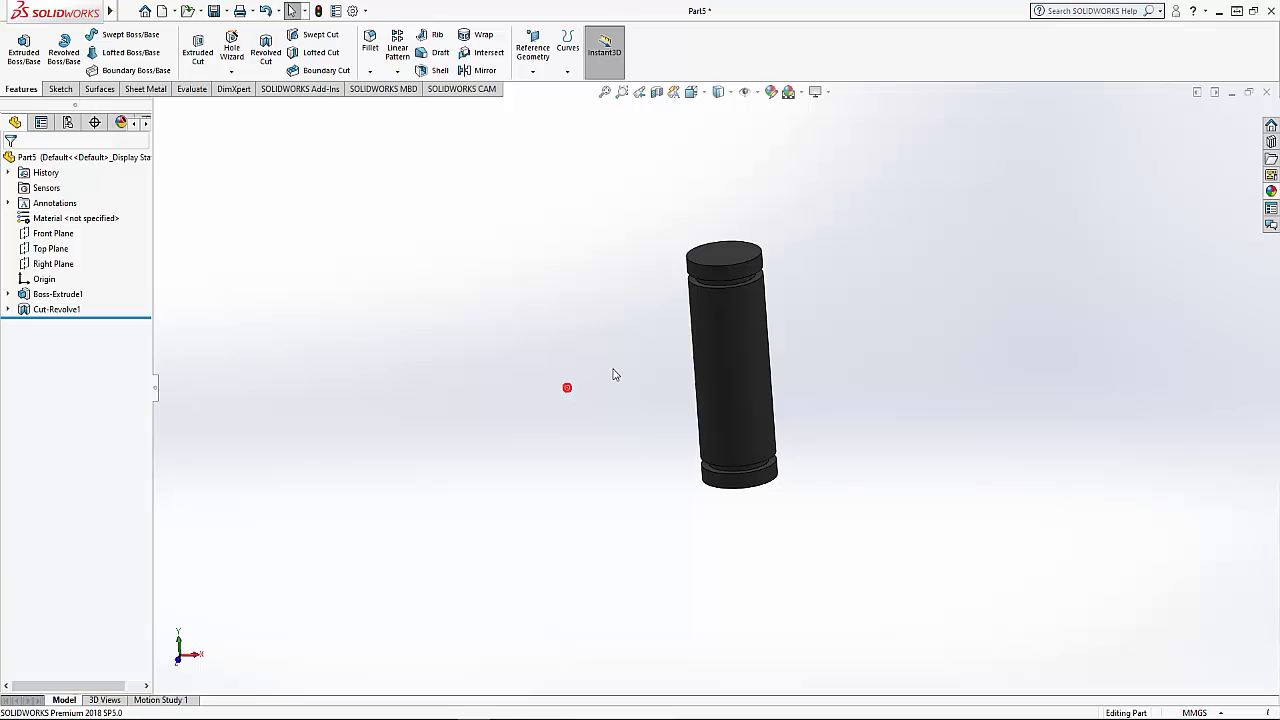
{"action": "mouse_move", "coordinate": [614, 374]}
{"action": "middle_mouse_down"}
{"action": "mouse_move", "coordinate": [466, 351]}
{"action": "mouse_move", "coordinate": [471, 386]}
{"action": "mouse_move", "coordinate": [548, 352]}
{"action": "middle_mouse_up"}
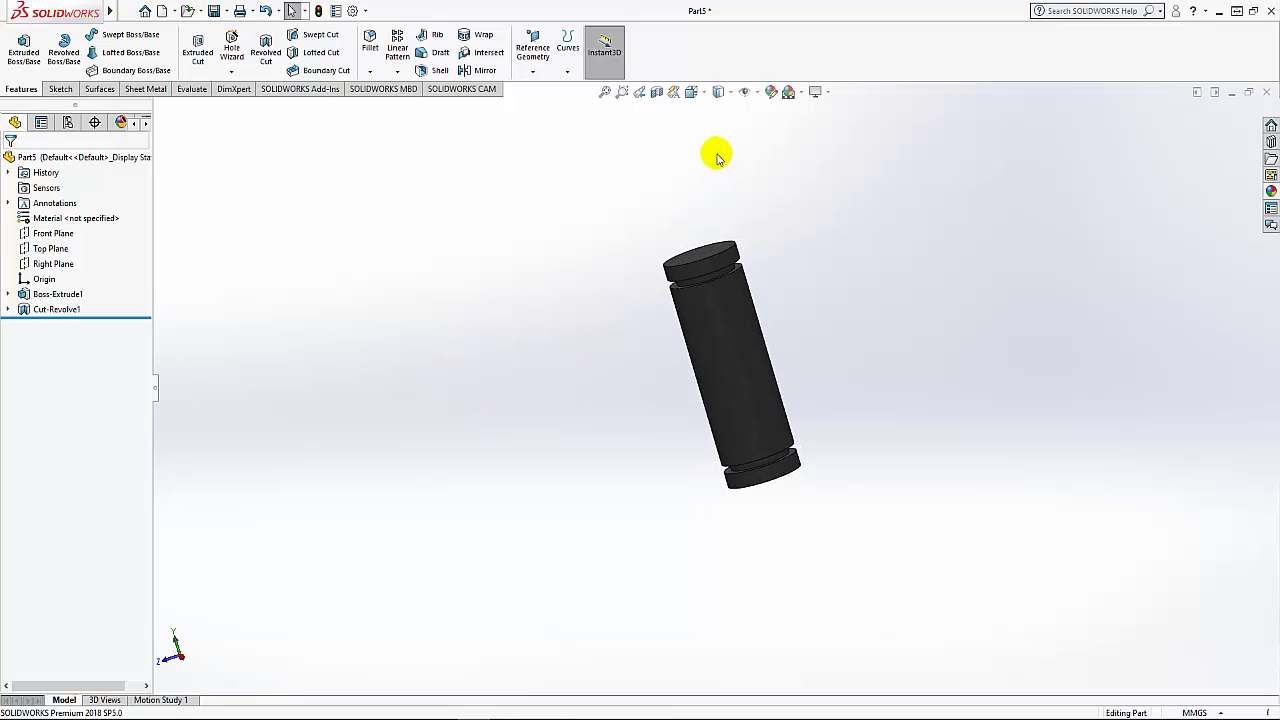
Switch the view orientation to Isometric
{"action": "left_click", "coordinate": [694, 92]}
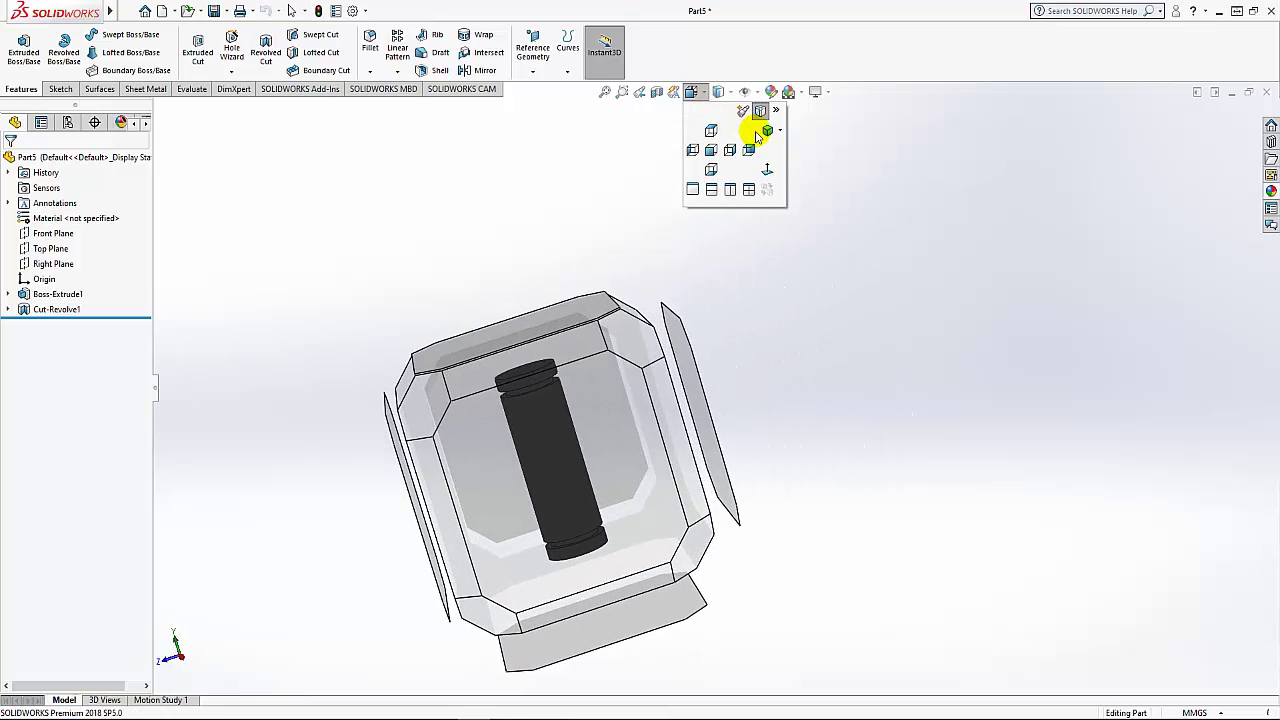
{"action": "left_click", "coordinate": [762, 132]}
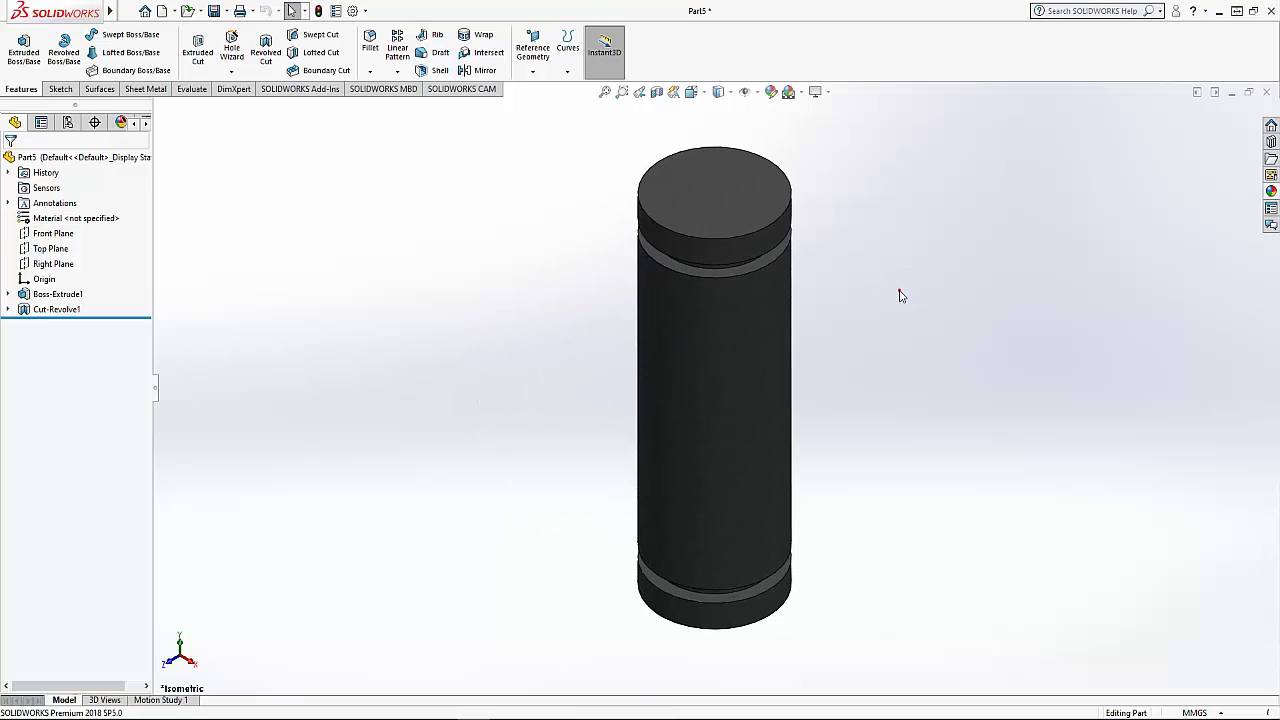
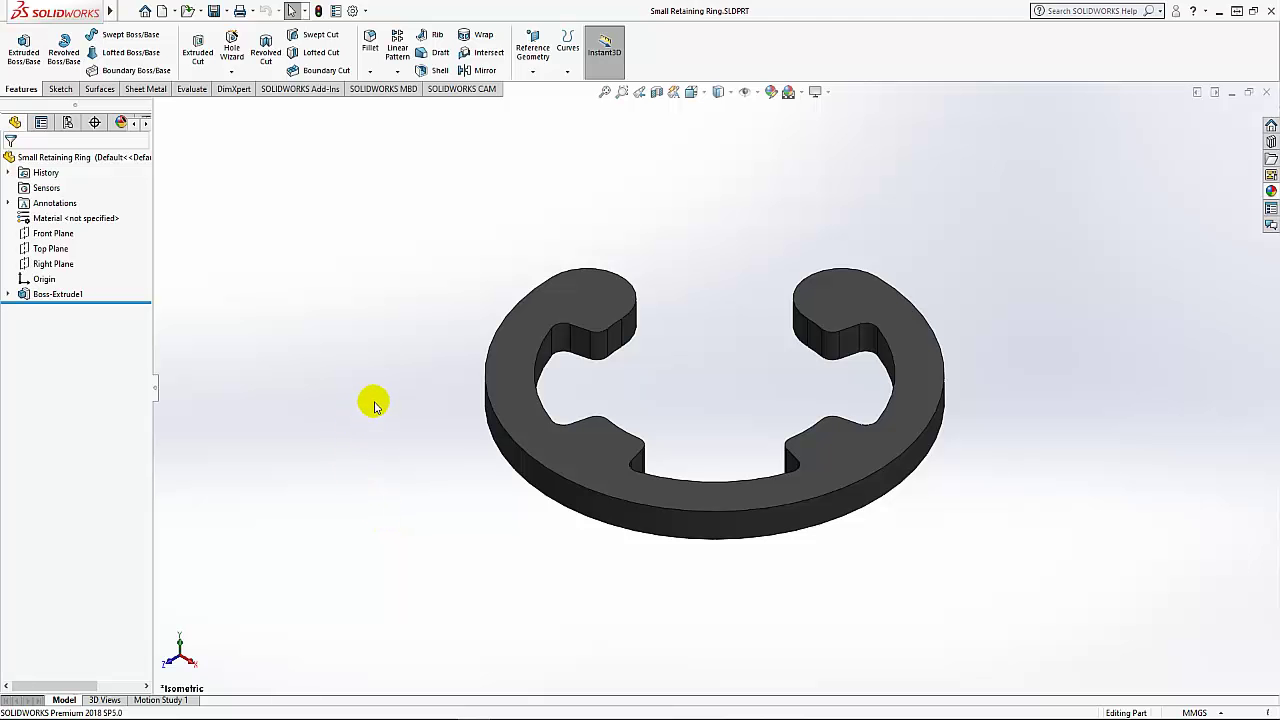
Close the finished Small Retaining Ring part and start a new document
{"action": "mouse_move", "coordinate": [374, 405]}
{"action": "middle_mouse_down"}
{"action": "mouse_move", "coordinate": [486, 509]}
{"action": "mouse_move", "coordinate": [313, 483]}
{"action": "middle_mouse_up"}
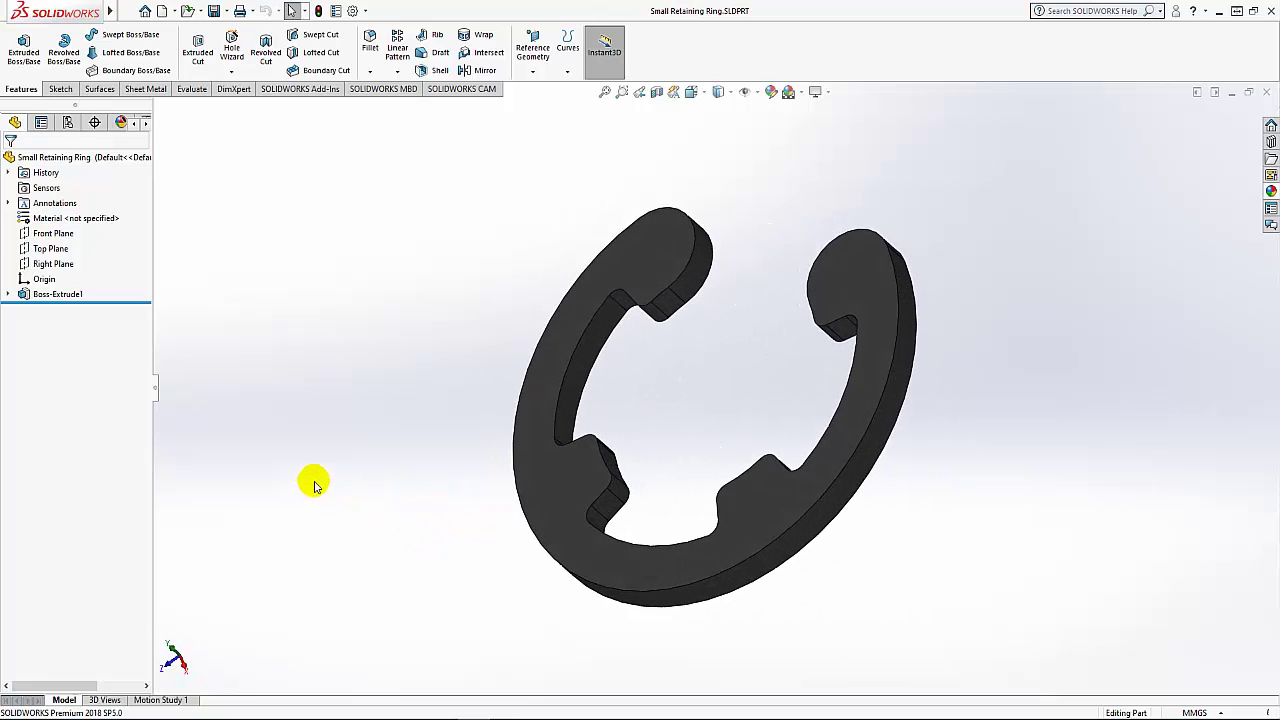
{"action": "left_click", "coordinate": [1266, 92]}
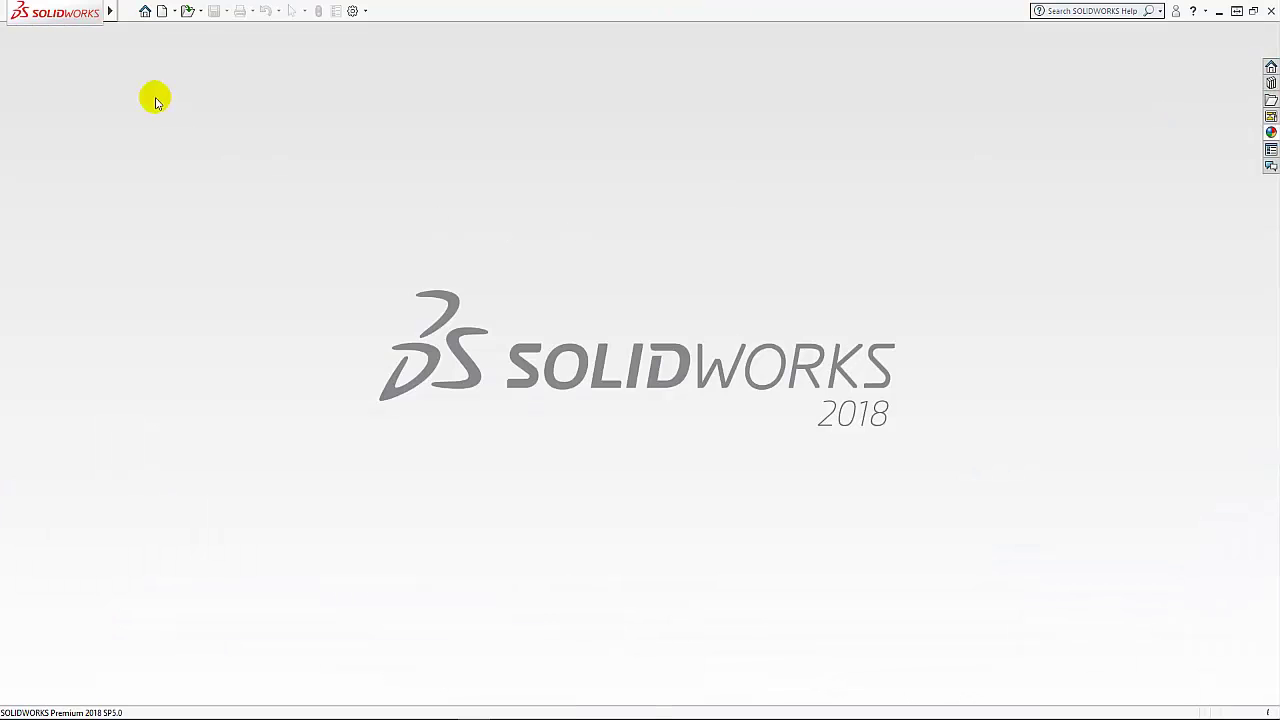
{"action": "left_click", "coordinate": [163, 13]}
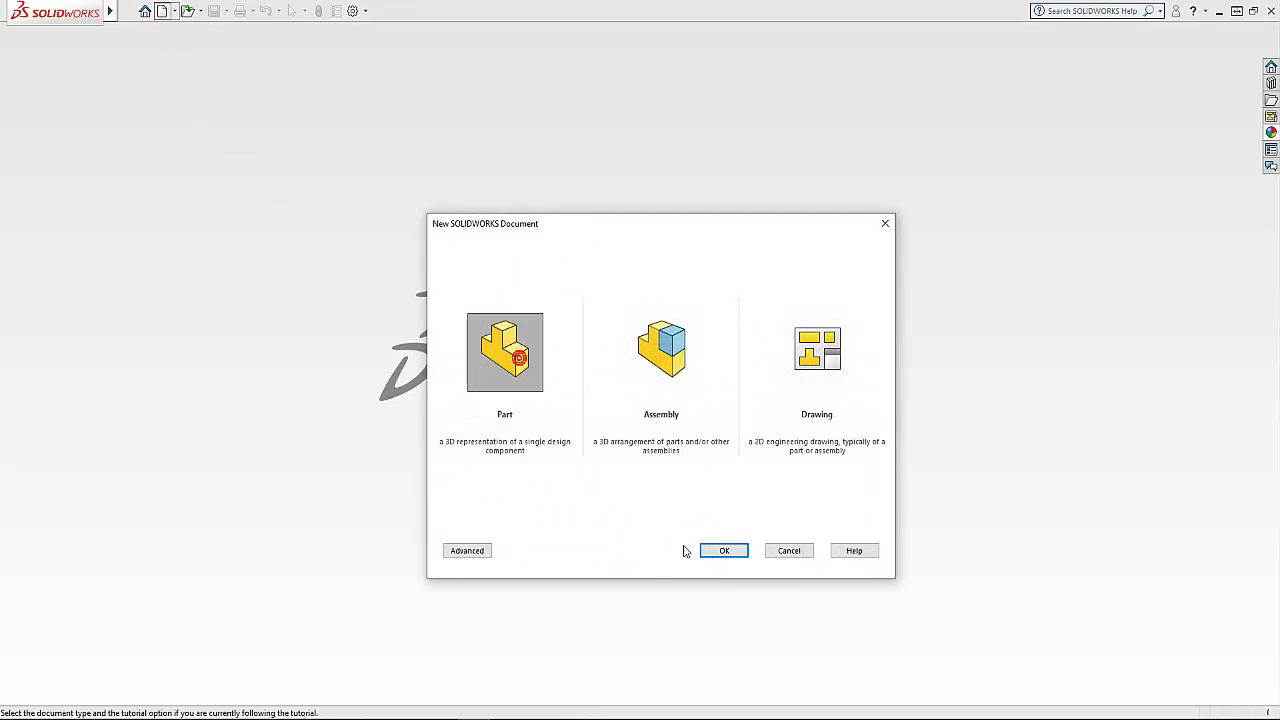
Create a new part and start a sketch on the Top Plane
{"action": "left_click", "coordinate": [725, 550]}
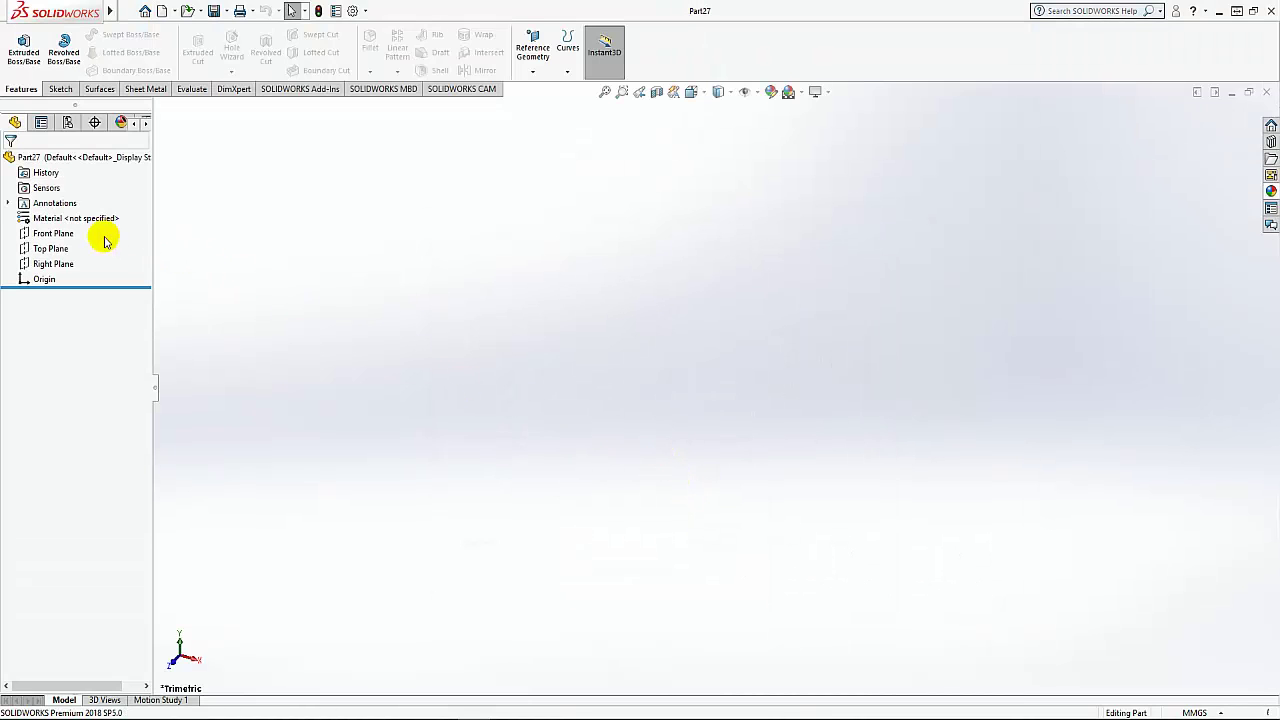
{"action": "left_click", "coordinate": [50, 248]}
{"action": "left_click", "coordinate": [103, 230]}
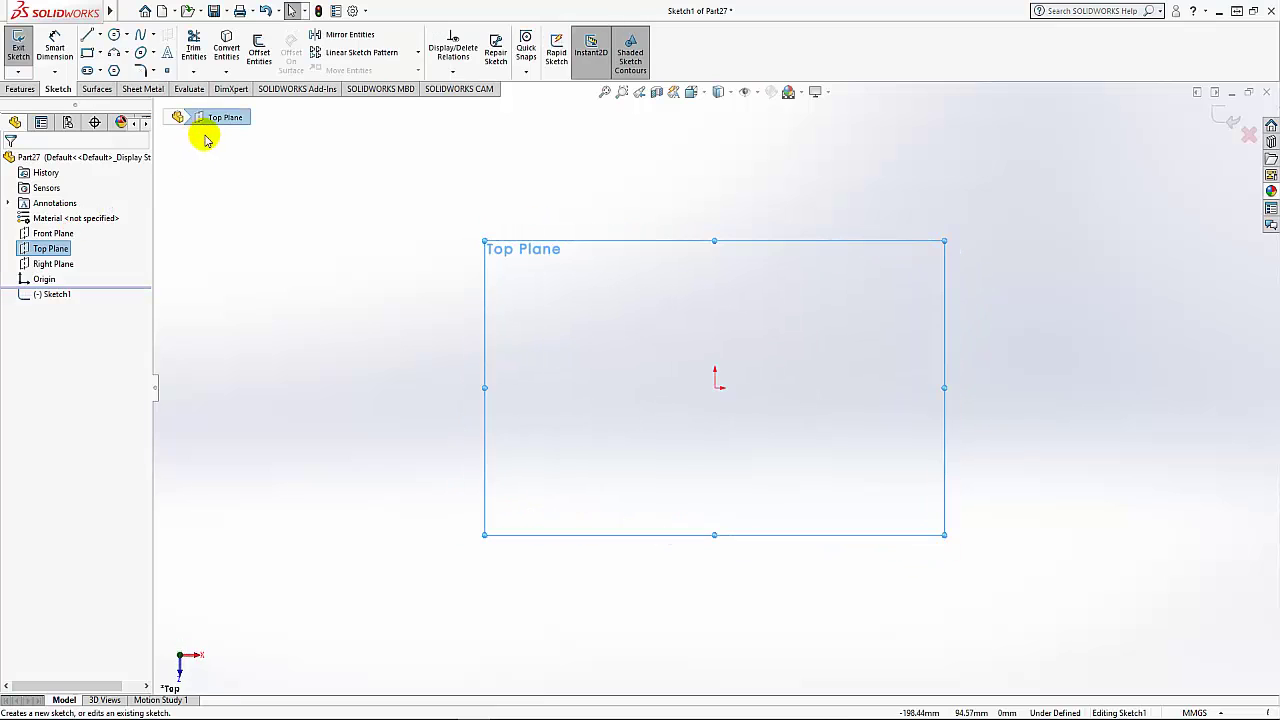
Draw three concentric circles centred on the origin
{"action": "left_click", "coordinate": [114, 35]}
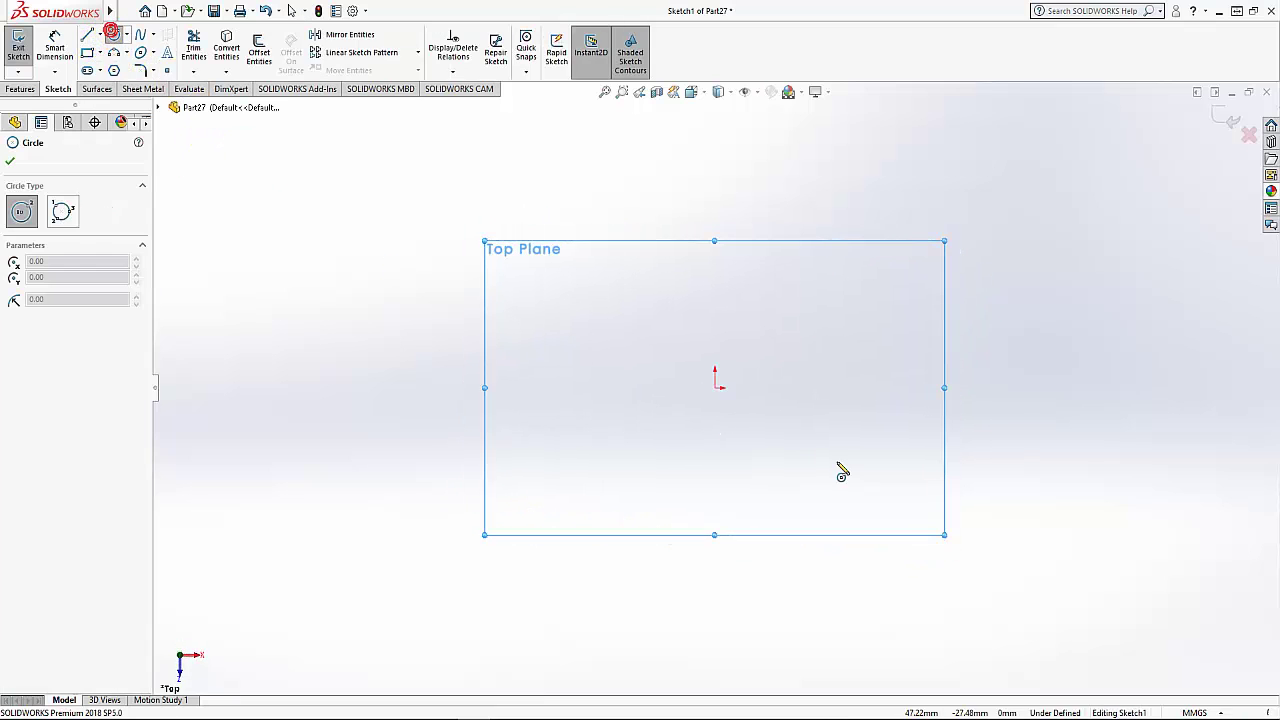
{"action": "left_click", "coordinate": [714, 386]}
{"action": "left_click", "coordinate": [780, 427]}
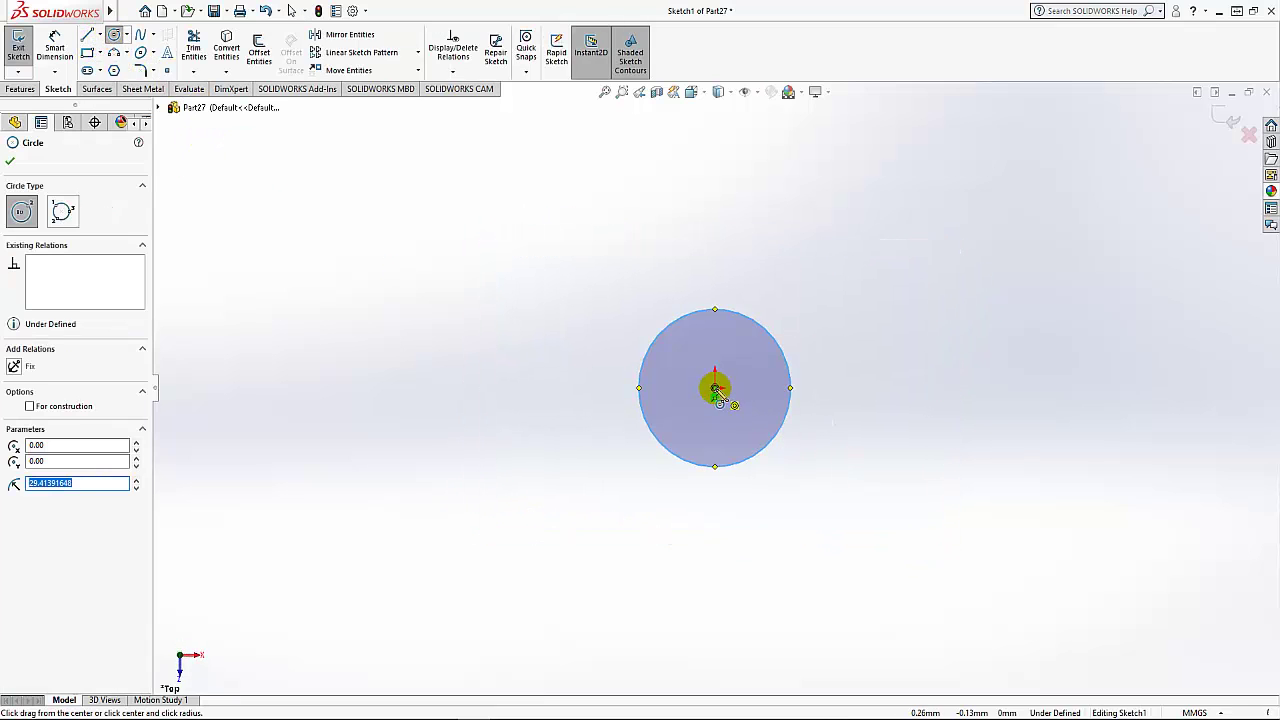
{"action": "left_click", "coordinate": [714, 388]}
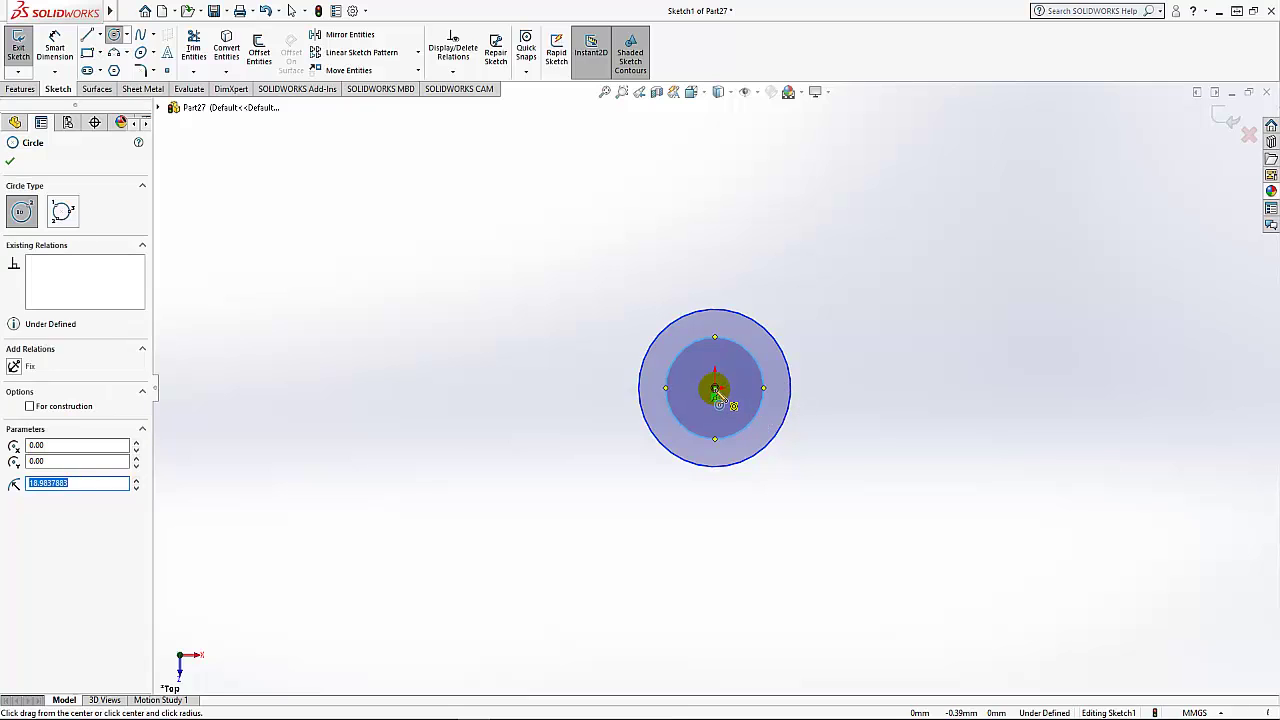
{"action": "left_click", "coordinate": [714, 388]}
{"action": "left_click", "coordinate": [800, 437]}
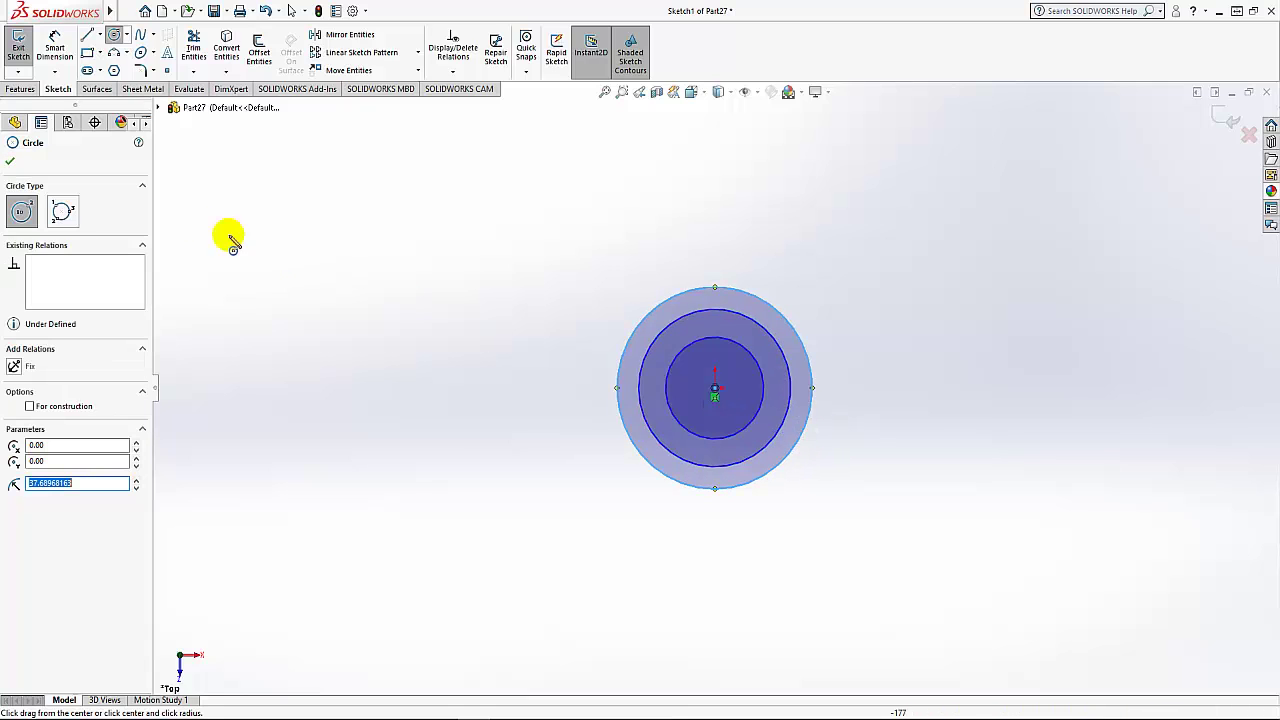
{"action": "left_click", "coordinate": [10, 161]}
{"action": "left_click", "coordinate": [55, 48]}
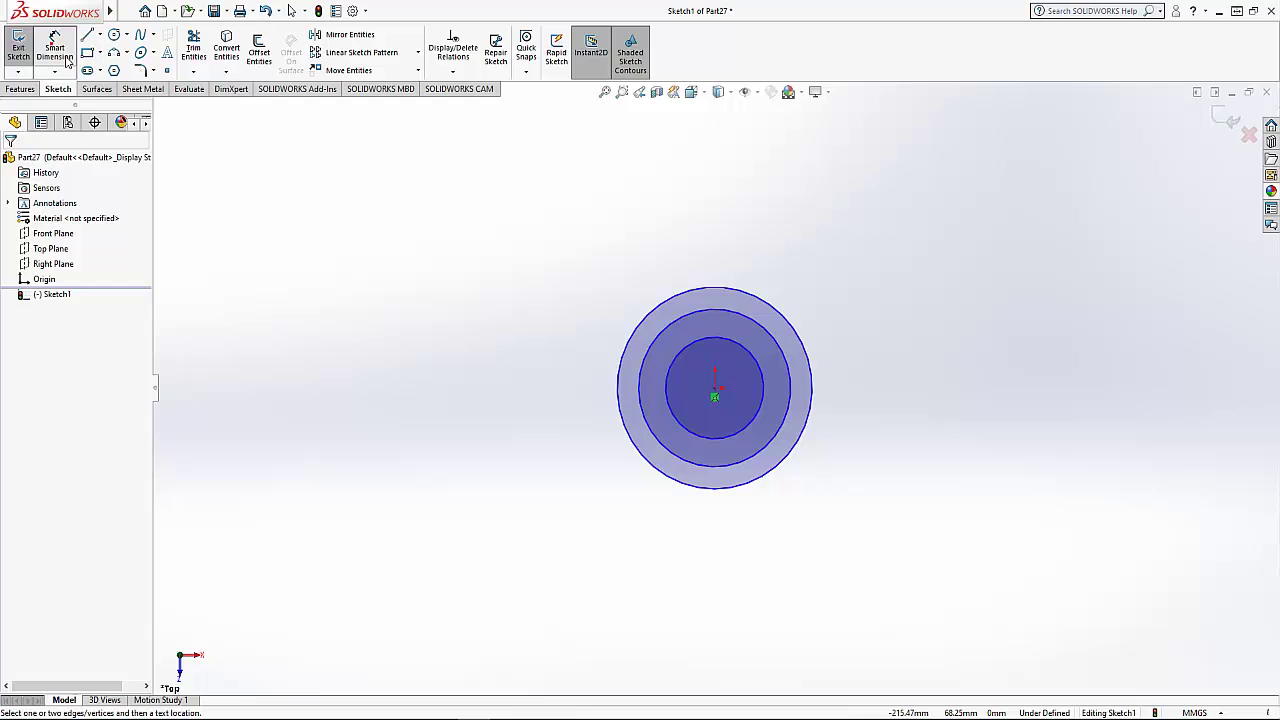
Dimension the inner, middle and outer circles at 4, 5.5 and 7 mm diameter
{"action": "left_click", "coordinate": [762, 404]}
{"action": "left_click", "coordinate": [877, 434]}
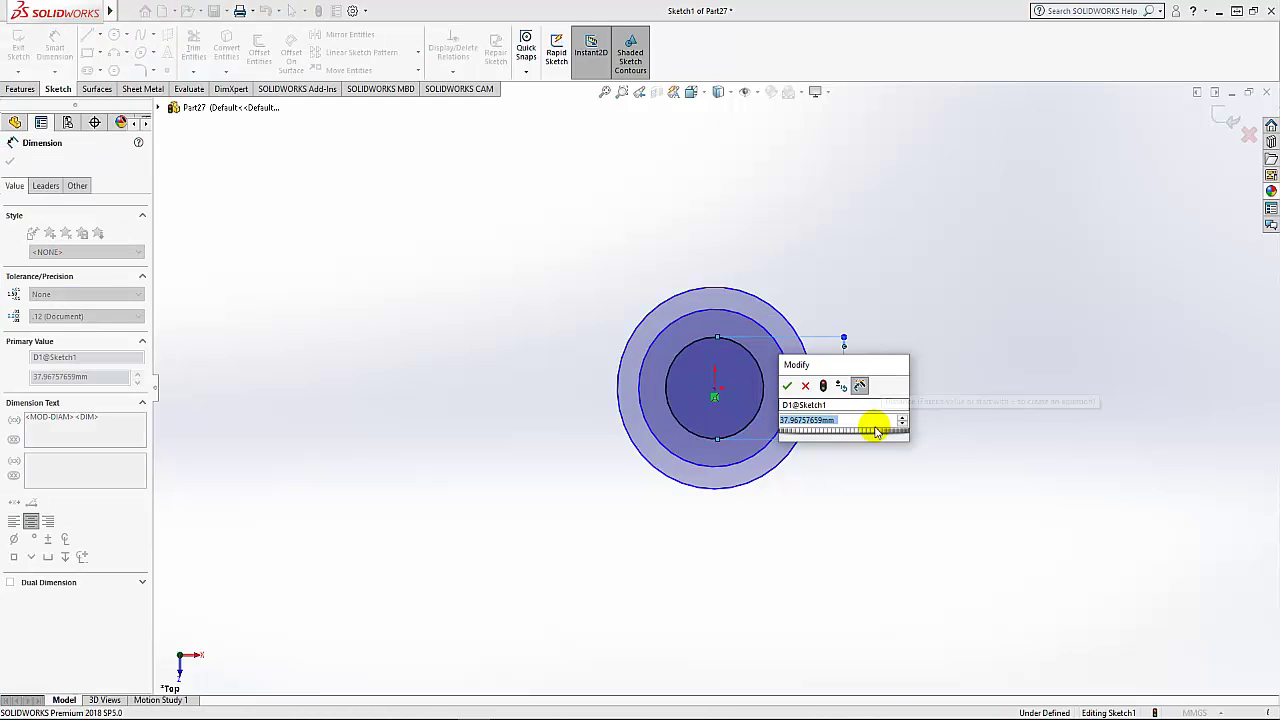
{"action": "type", "text": "4"}
{"action": "key", "text": "Return"}
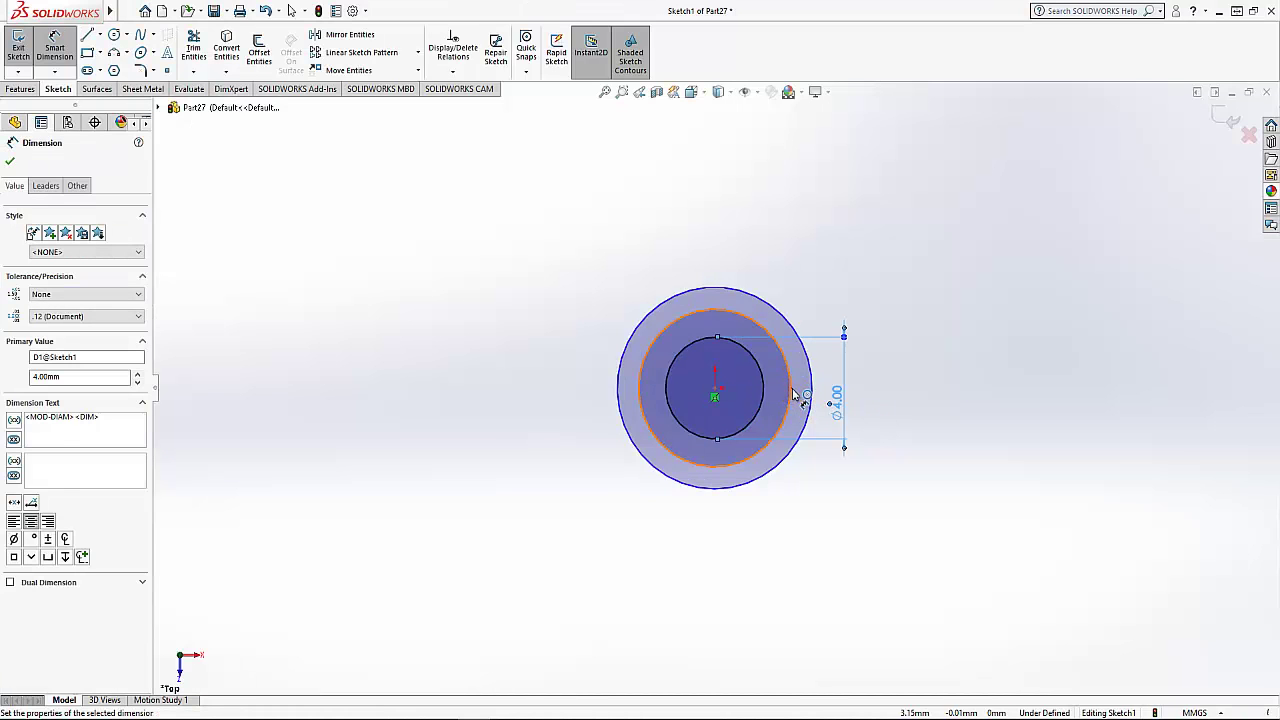
{"action": "left_click", "coordinate": [791, 388]}
{"action": "left_click", "coordinate": [886, 402]}
{"action": "type", "text": "5.5"}
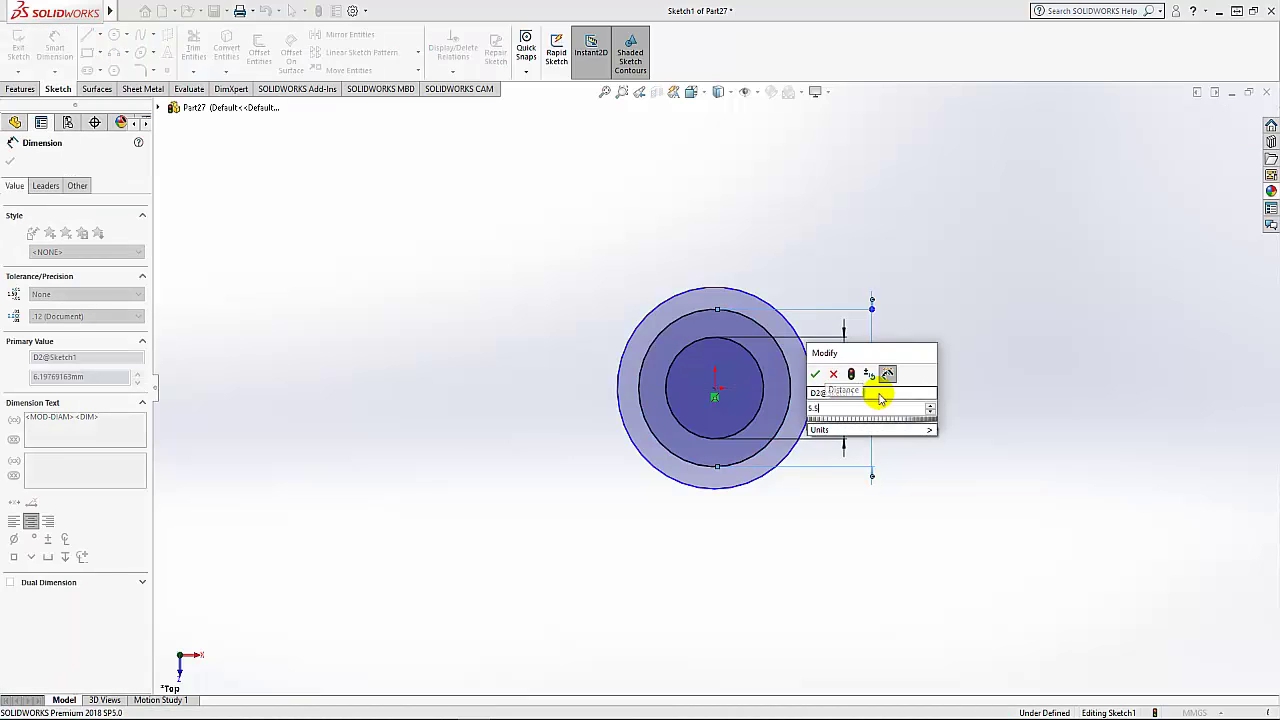
{"action": "key", "text": "Return"}
{"action": "left_click", "coordinate": [808, 358]}
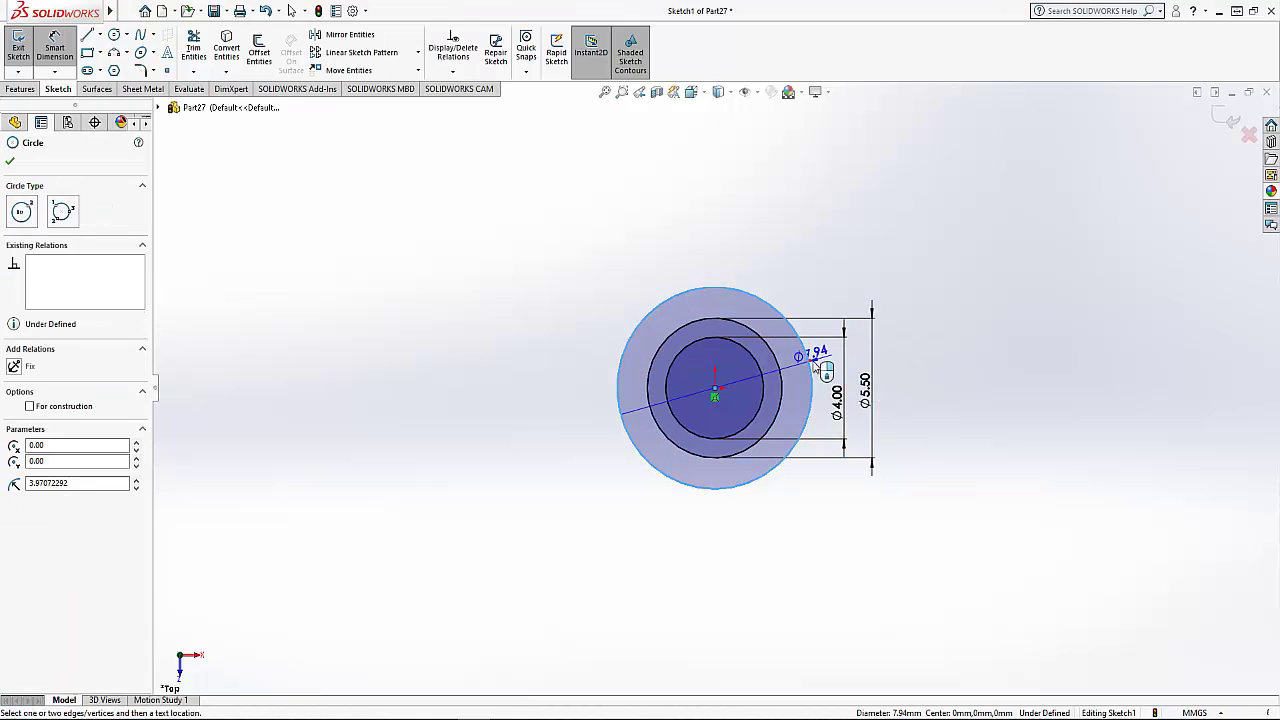
{"action": "left_click", "coordinate": [898, 372]}
{"action": "type", "text": "7.00mm"}
{"action": "key", "text": "Return"}
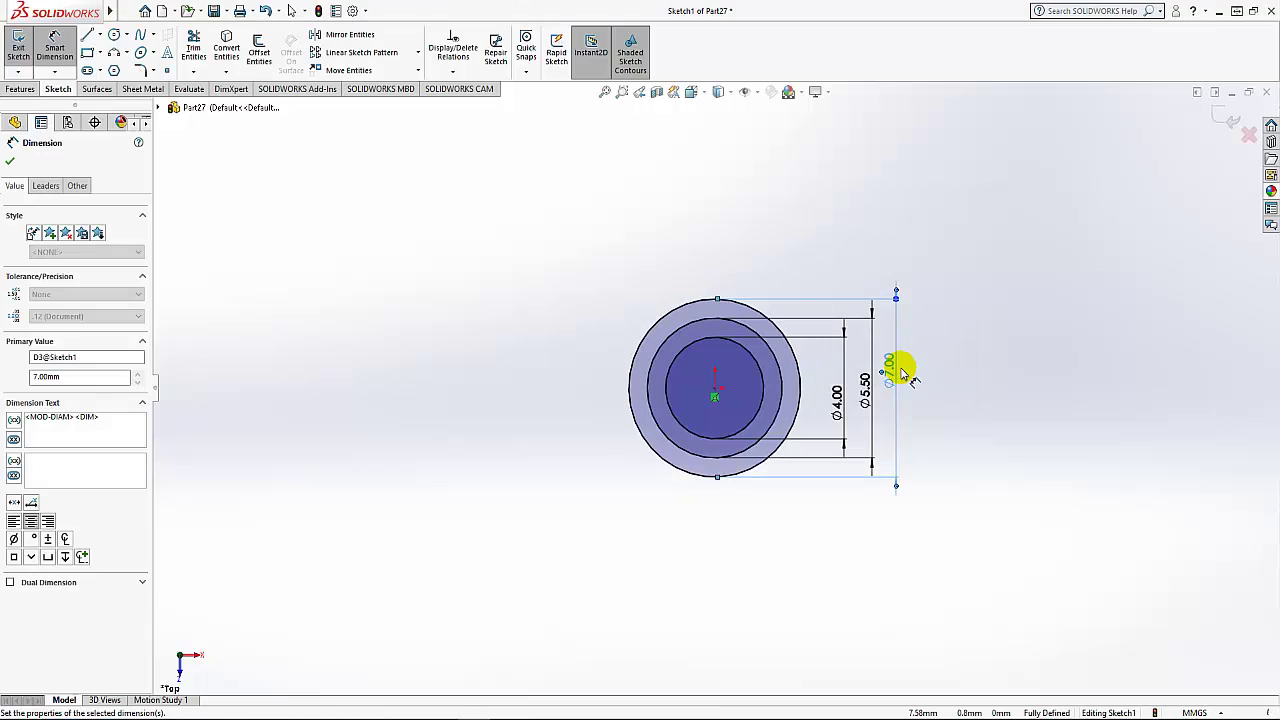
{"action": "left_click", "coordinate": [11, 163]}
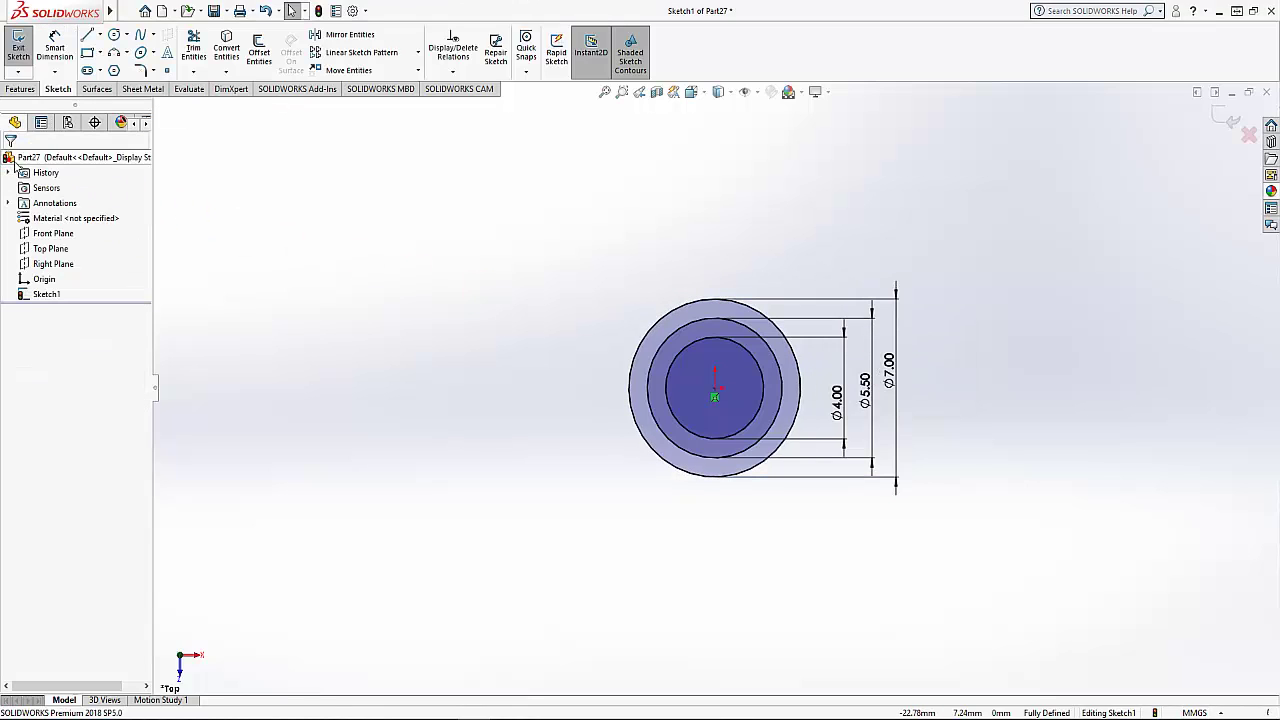
{"action": "left_click", "coordinate": [101, 36]}
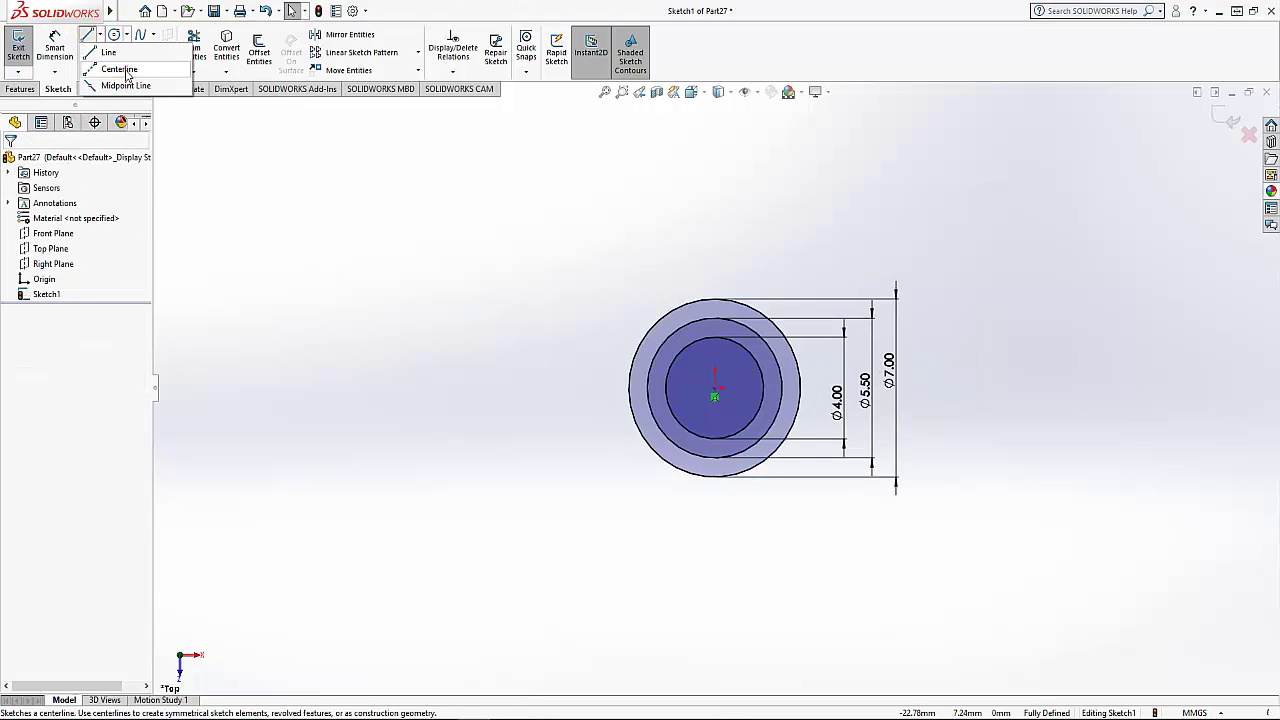
Draw a vertical centerline from the circle centre up to the outer circle
{"action": "left_click", "coordinate": [119, 69]}
{"action": "scroll", "coordinate": [770, 391], "scroll_direction": "down", "scroll_amount": 3}
{"action": "left_click", "coordinate": [667, 385]}
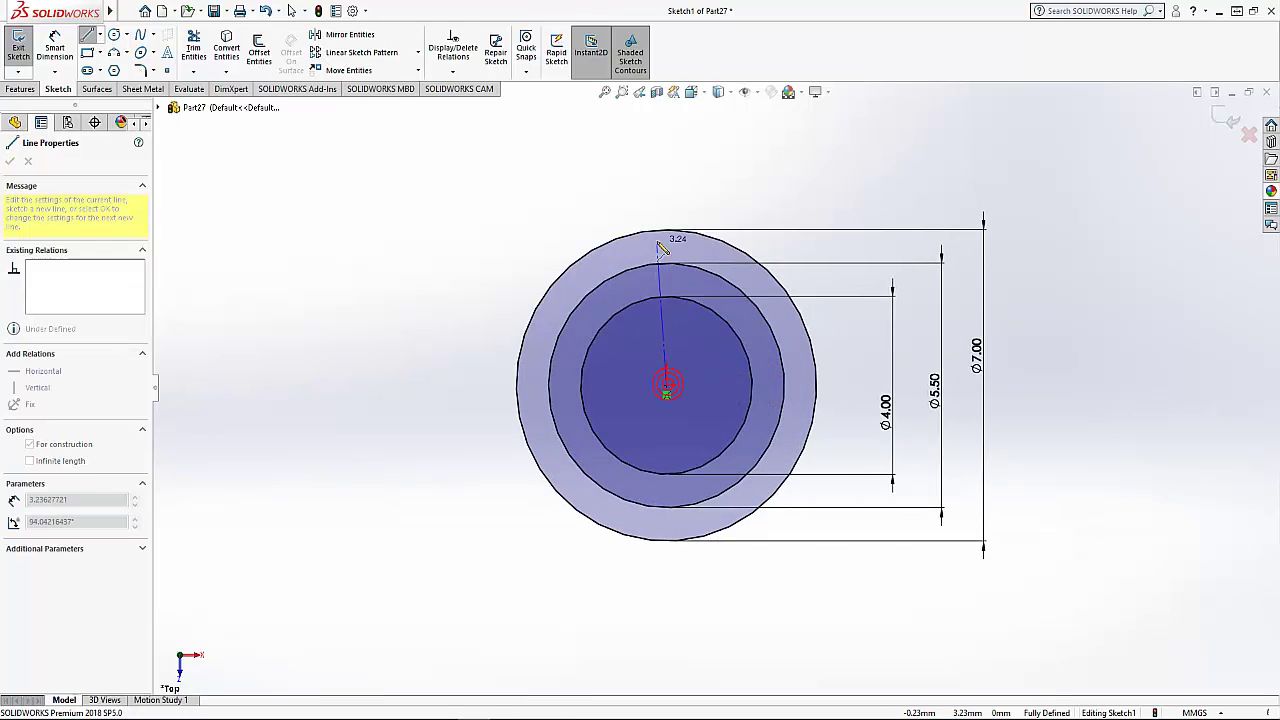
{"action": "left_click", "coordinate": [667, 233]}
{"action": "right_click", "coordinate": [698, 192]}
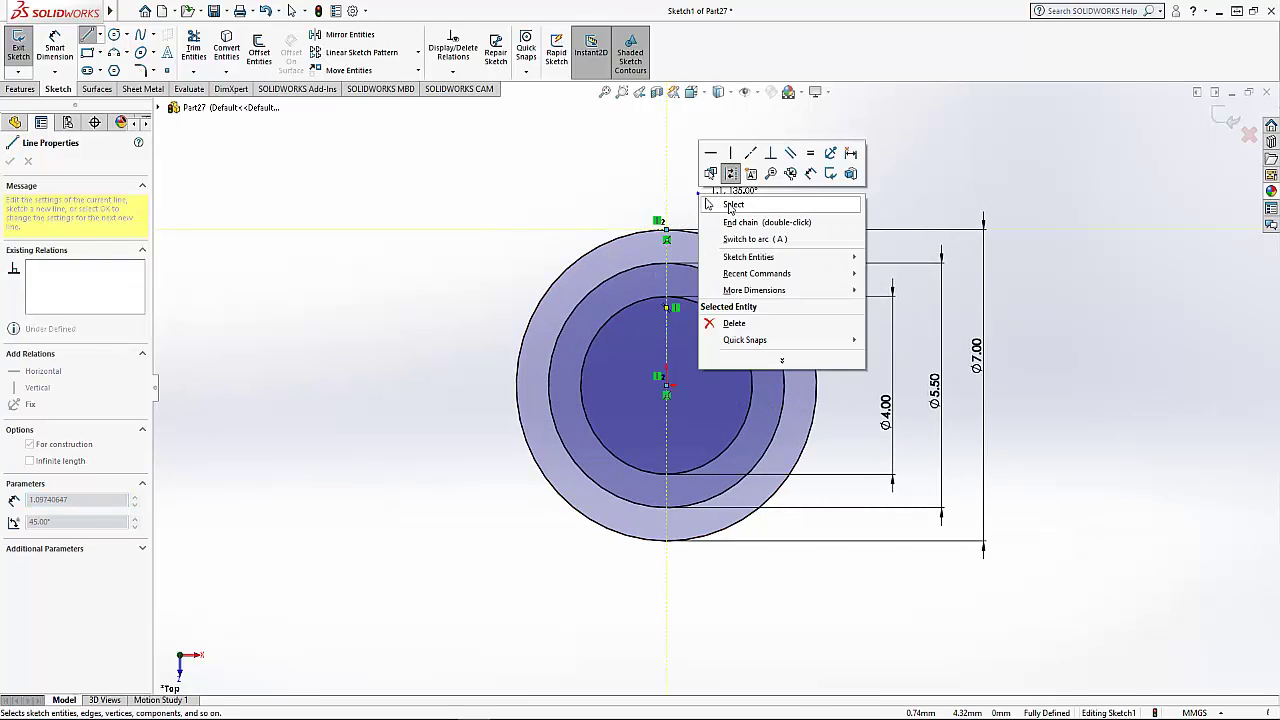
{"action": "left_click", "coordinate": [727, 203]}
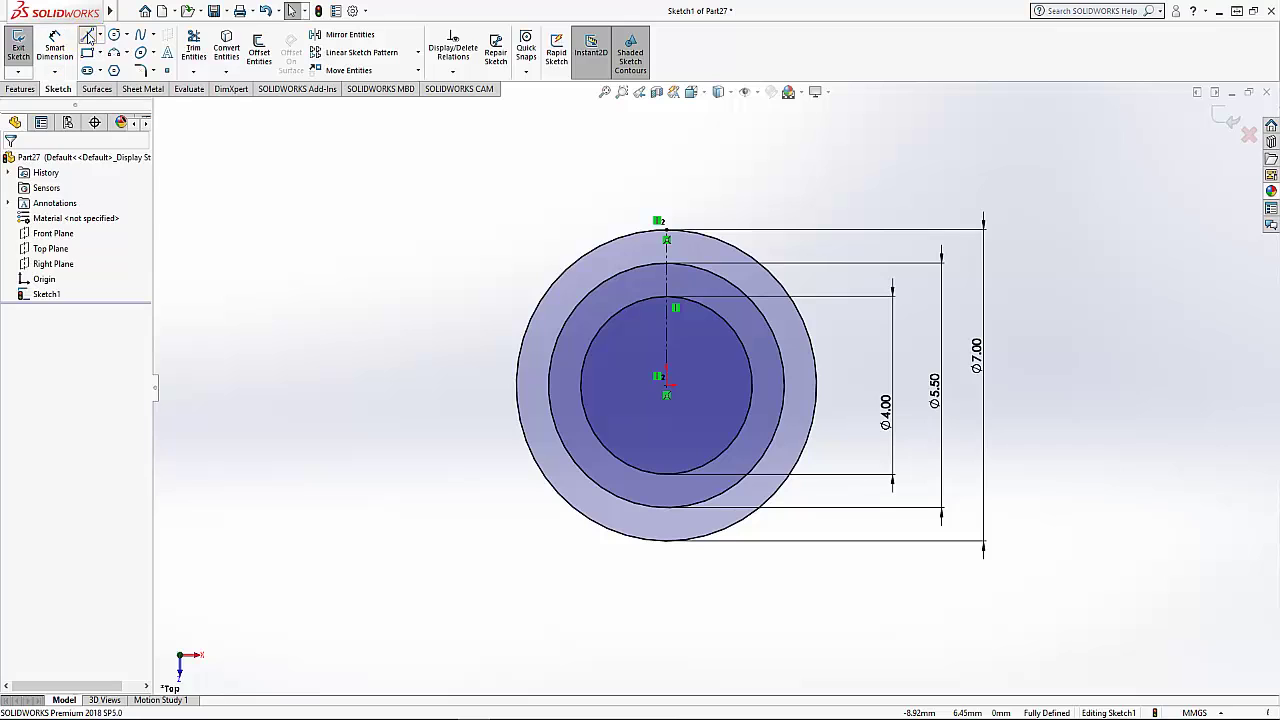
Draw two slanted lines from the centre to the middle circle, one on each side
{"action": "left_click", "coordinate": [87, 34]}
{"action": "left_click_drag", "start_coordinate": [667, 386], "coordinate": [705, 276]}
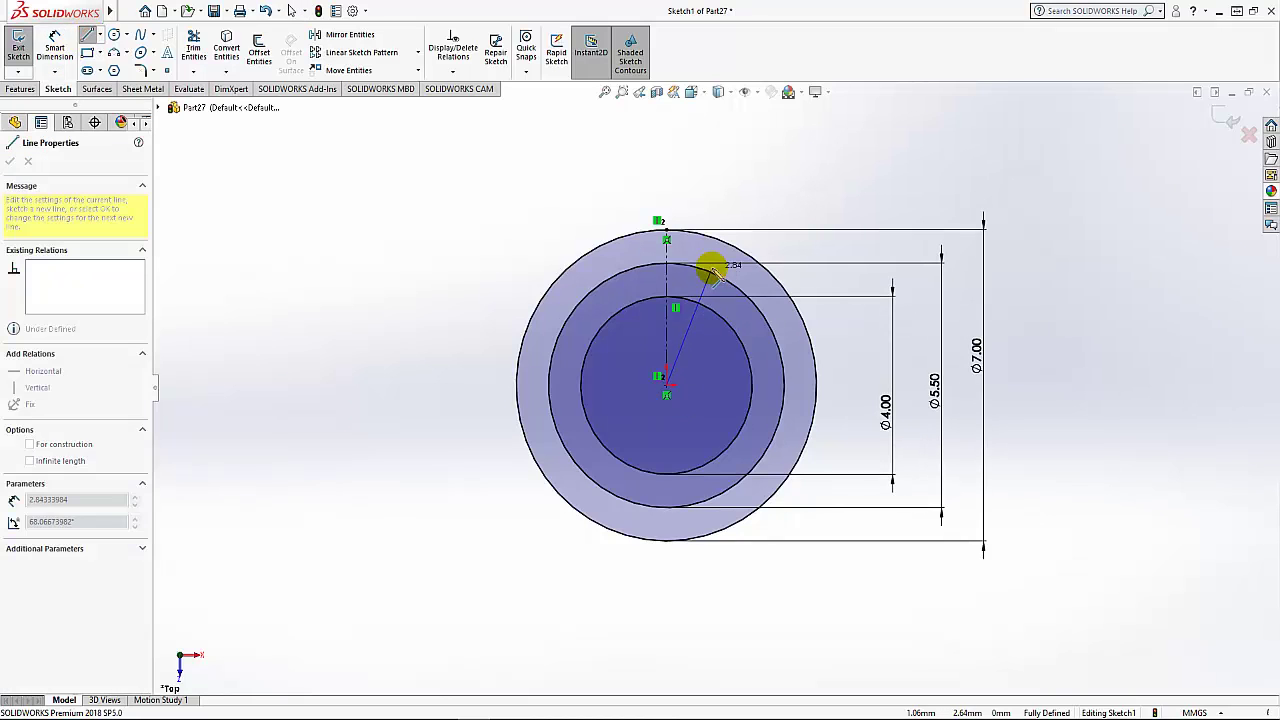
{"action": "right_click", "coordinate": [748, 178]}
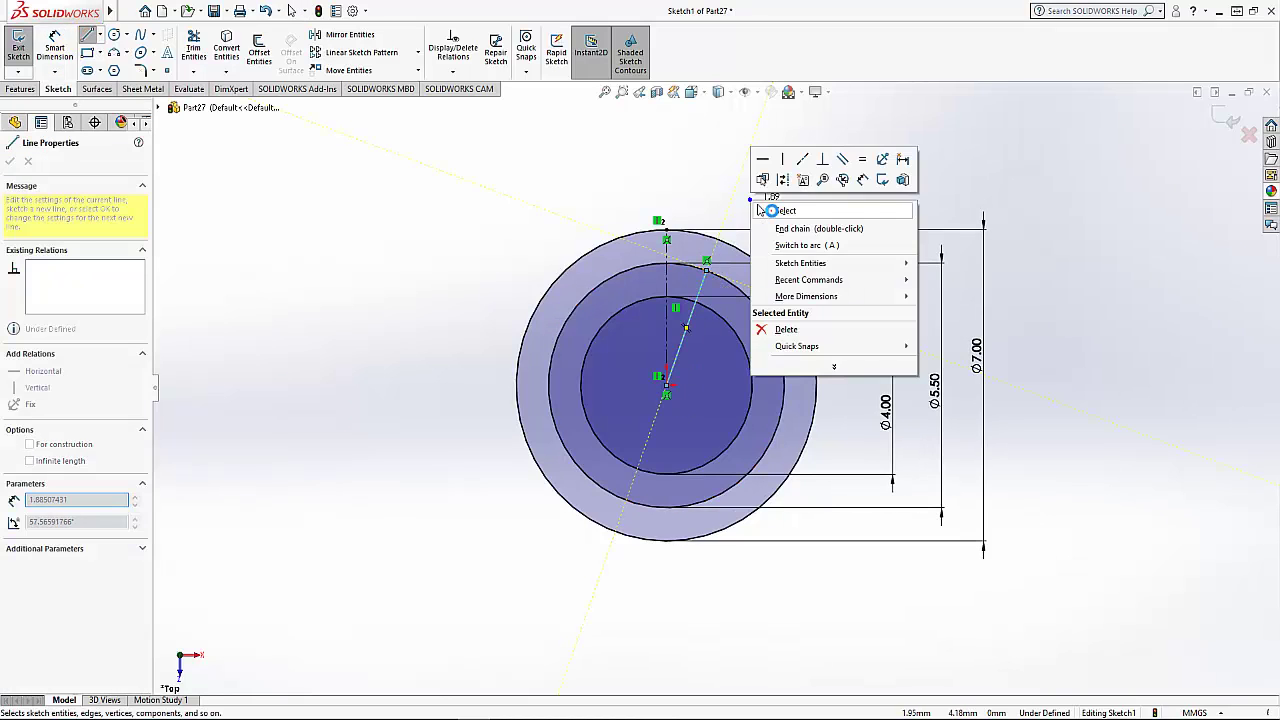
{"action": "left_click", "coordinate": [770, 208]}
{"action": "left_click", "coordinate": [87, 34]}
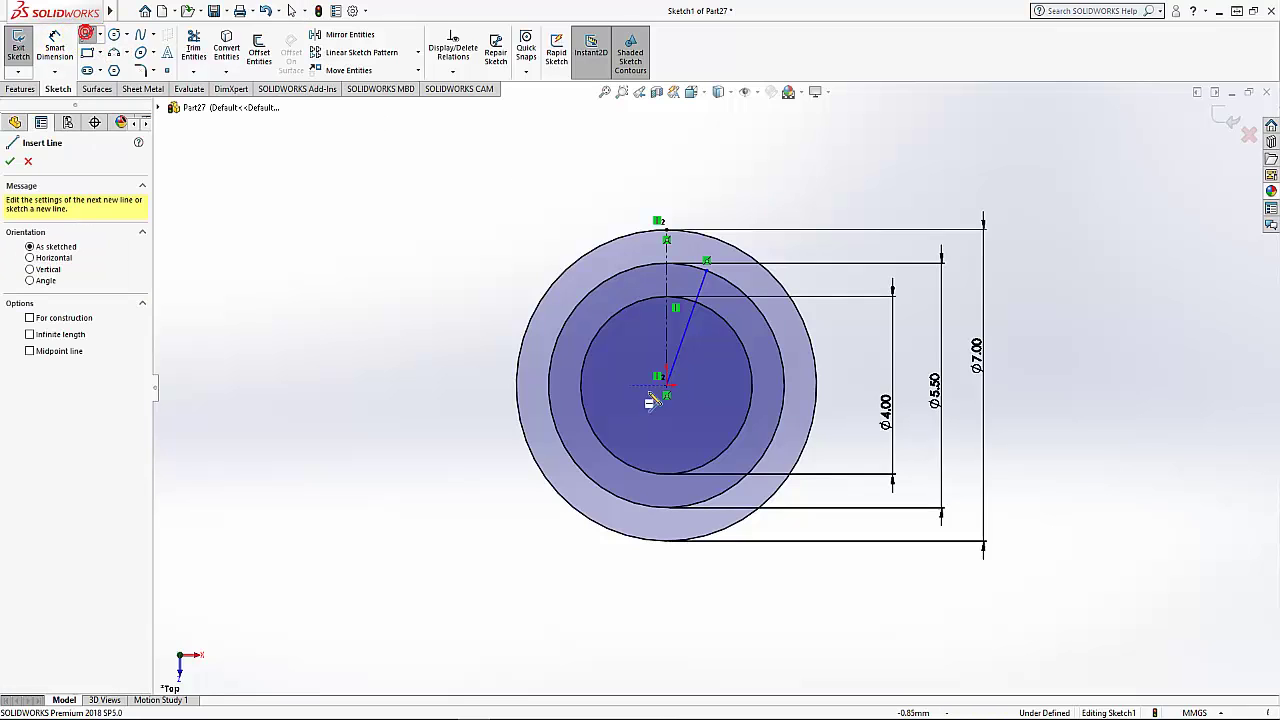
{"action": "left_click", "coordinate": [667, 385]}
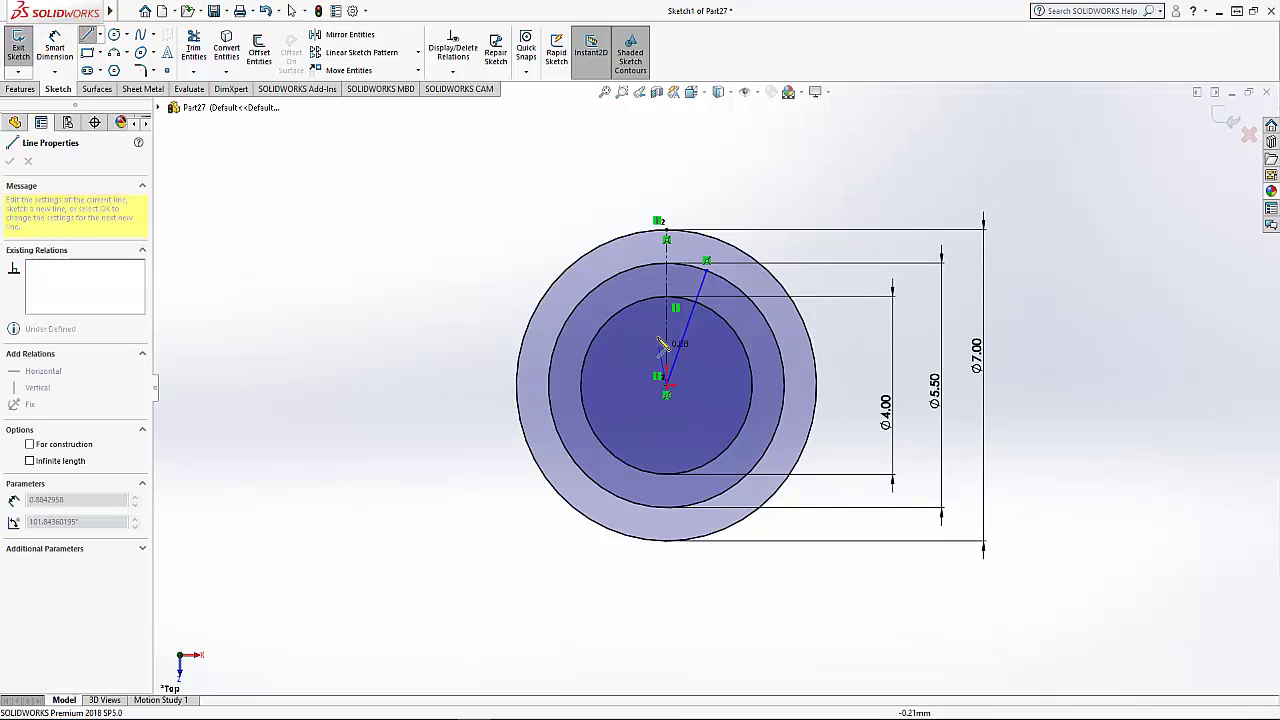
{"action": "left_click", "coordinate": [631, 259]}
{"action": "right_click", "coordinate": [628, 186]}
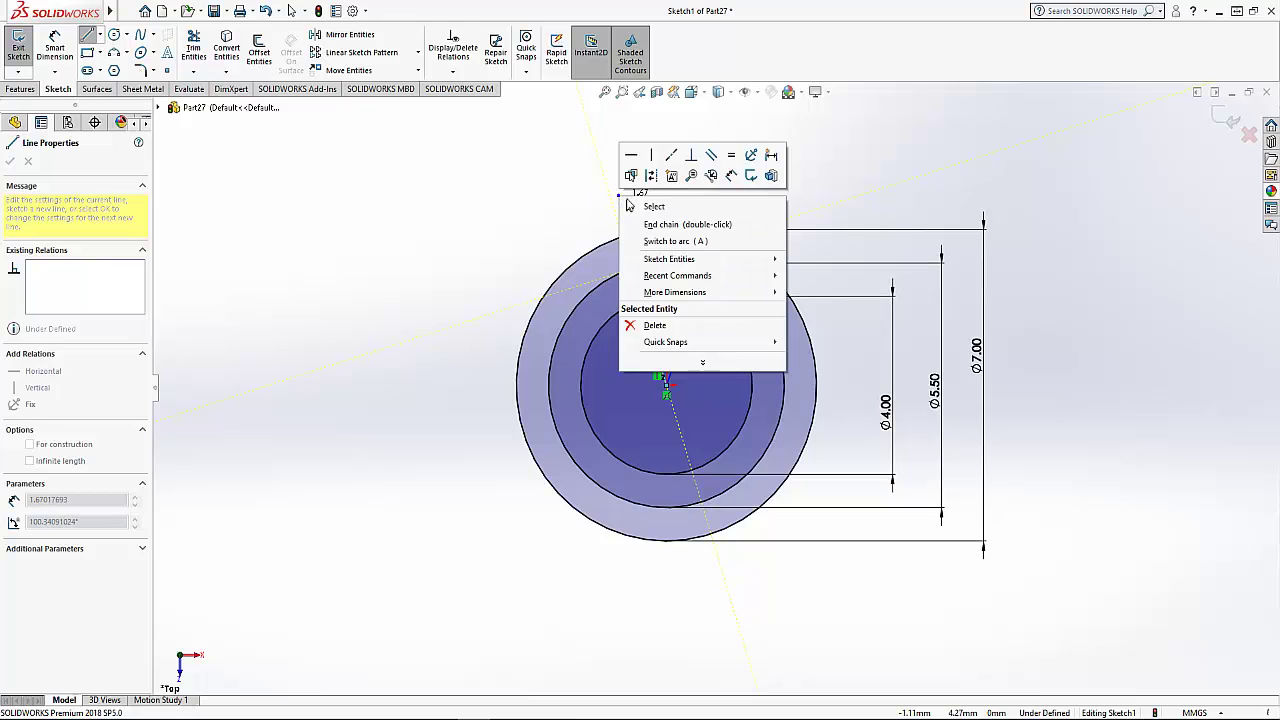
{"action": "left_click", "coordinate": [663, 206]}
Make the two slanted lines symmetric about the centerline
{"action": "scroll", "coordinate": [713, 247], "scroll_direction": "down", "scroll_amount": 2}
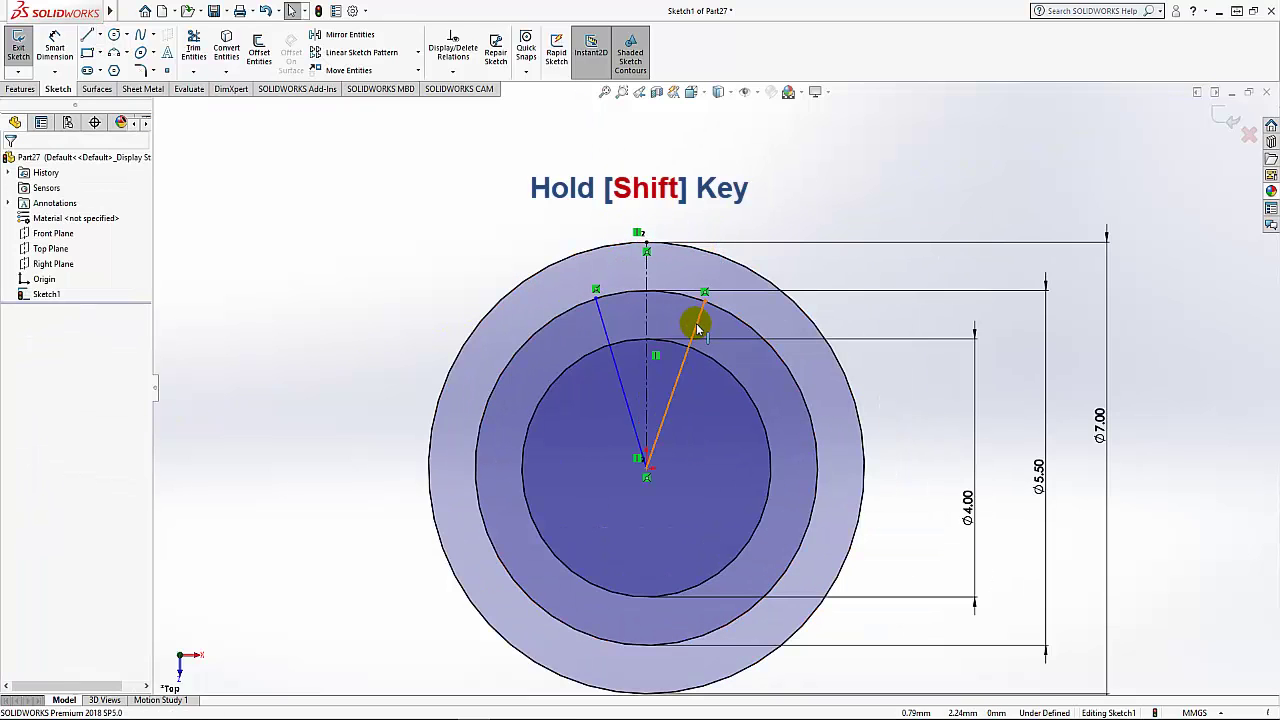
{"action": "left_click", "coordinate": [697, 327]}
{"action": "left_click", "coordinate": [605, 328], "text": "shift"}
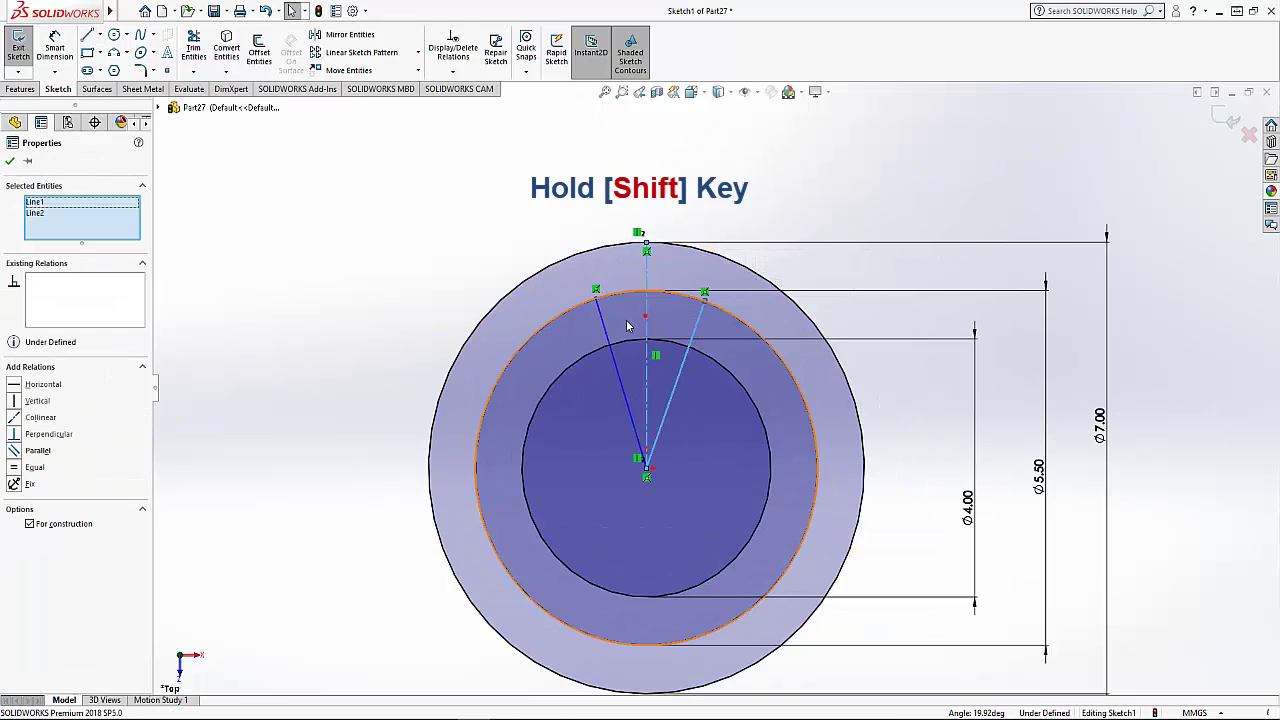
{"action": "left_click", "coordinate": [646, 320], "text": "shift"}
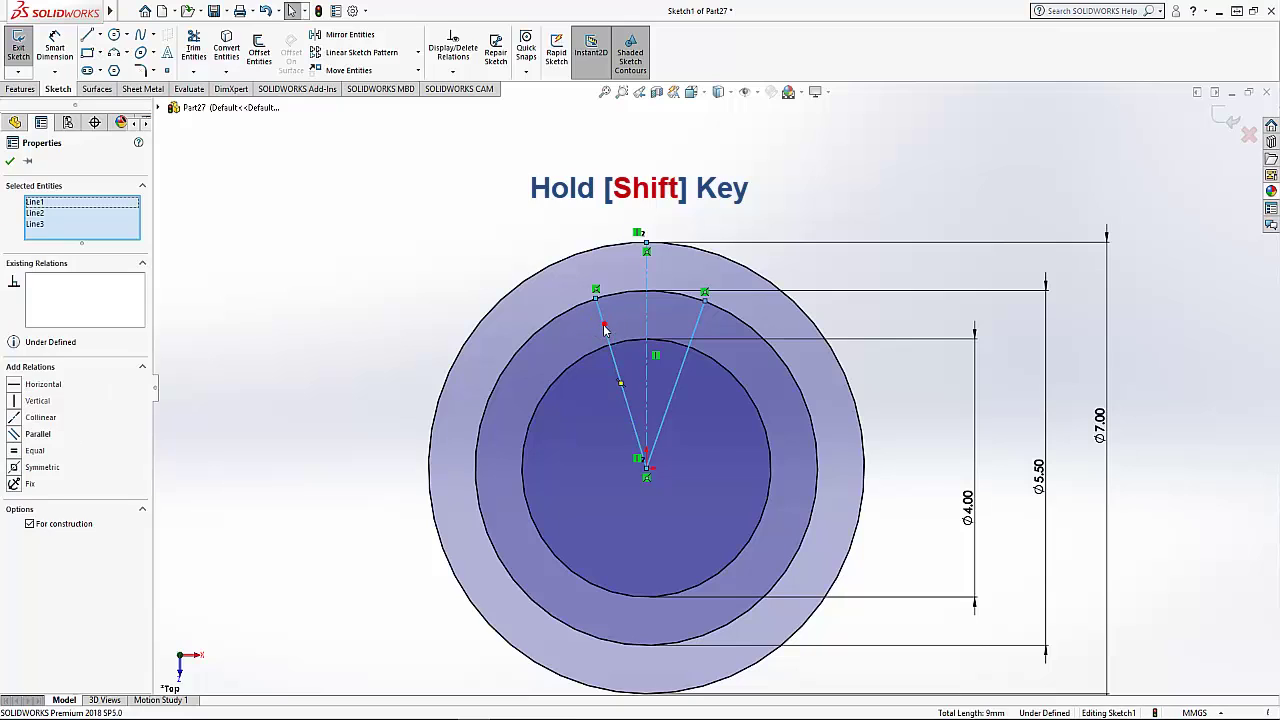
{"action": "left_click", "coordinate": [15, 467]}
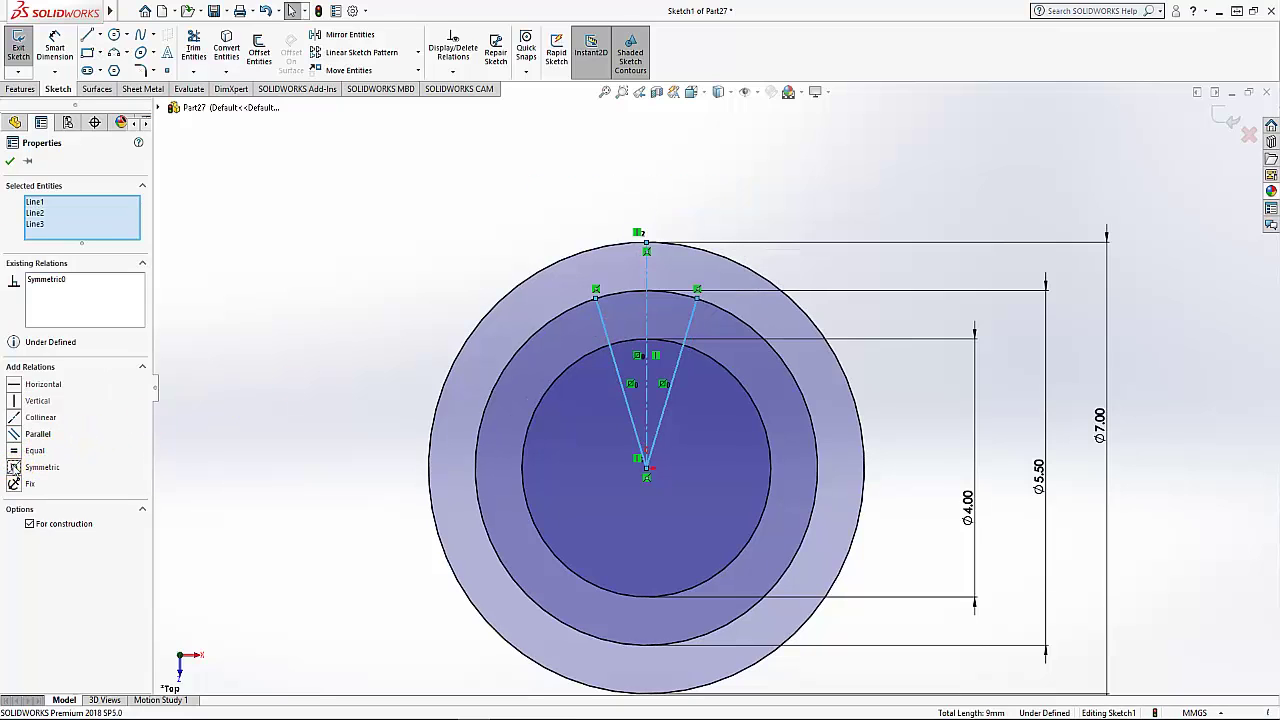
{"action": "left_click", "coordinate": [9, 160]}
Dimension the angle between the two slanted lines as 30°
{"action": "left_click", "coordinate": [54, 47]}
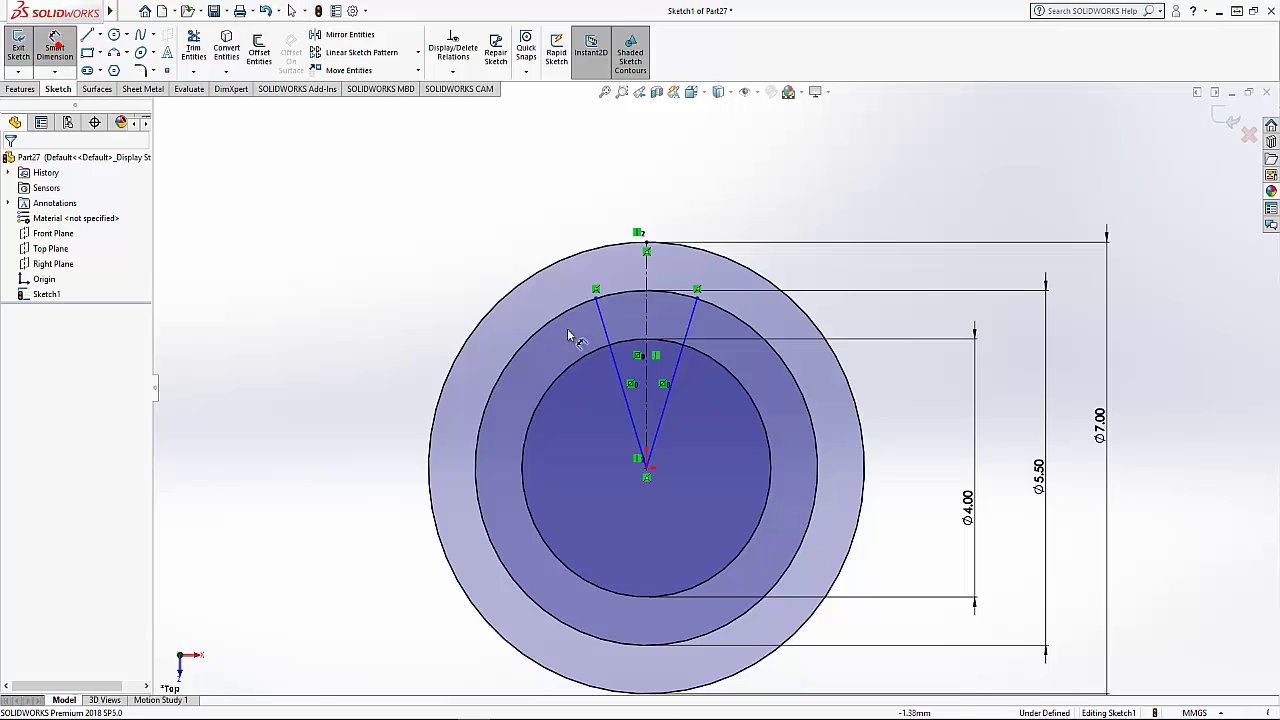
{"action": "left_click", "coordinate": [690, 330]}
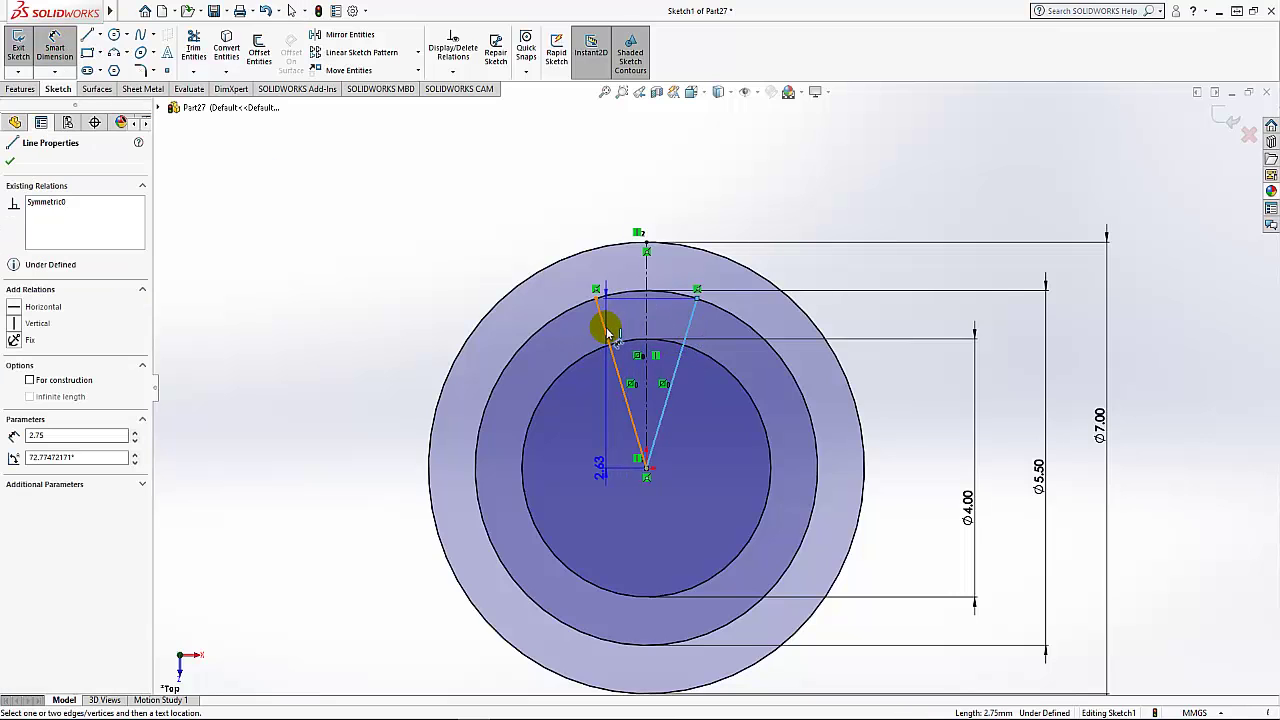
{"action": "left_click", "coordinate": [606, 322]}
{"action": "left_click", "coordinate": [648, 212]}
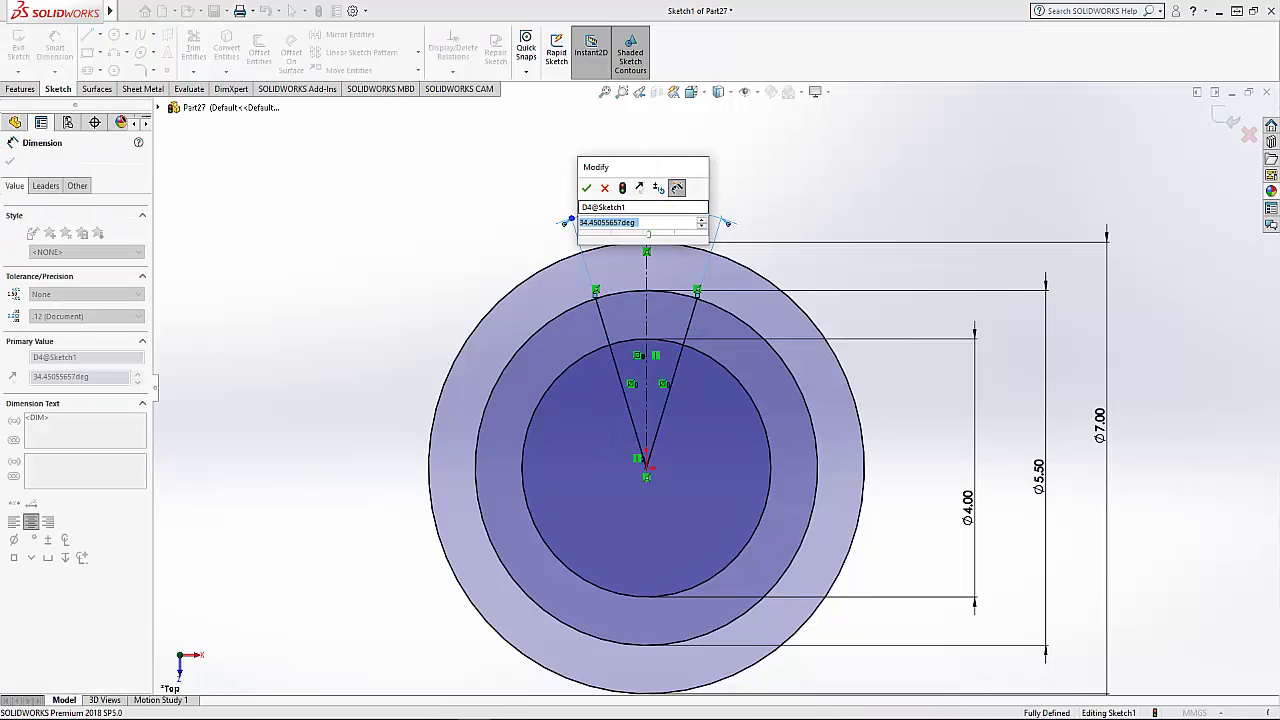
{"action": "type", "text": "30"}
{"action": "key", "text": "Return"}
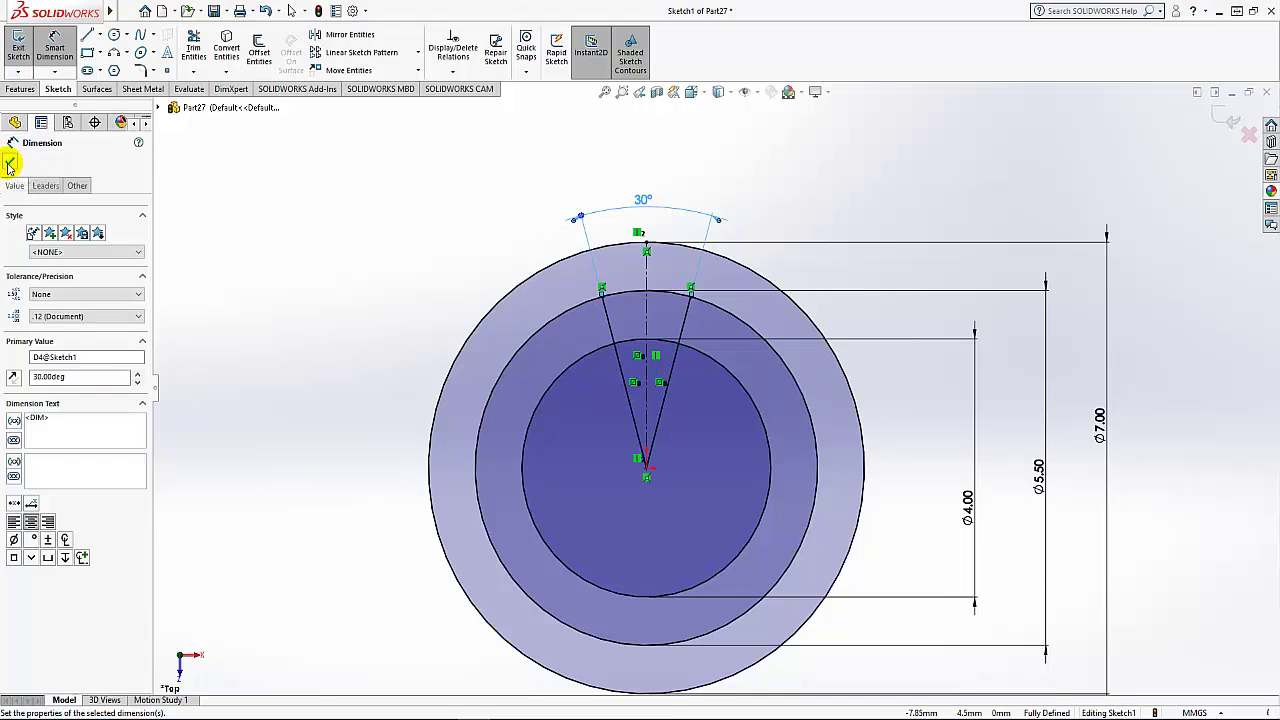
{"action": "left_click", "coordinate": [9, 164]}
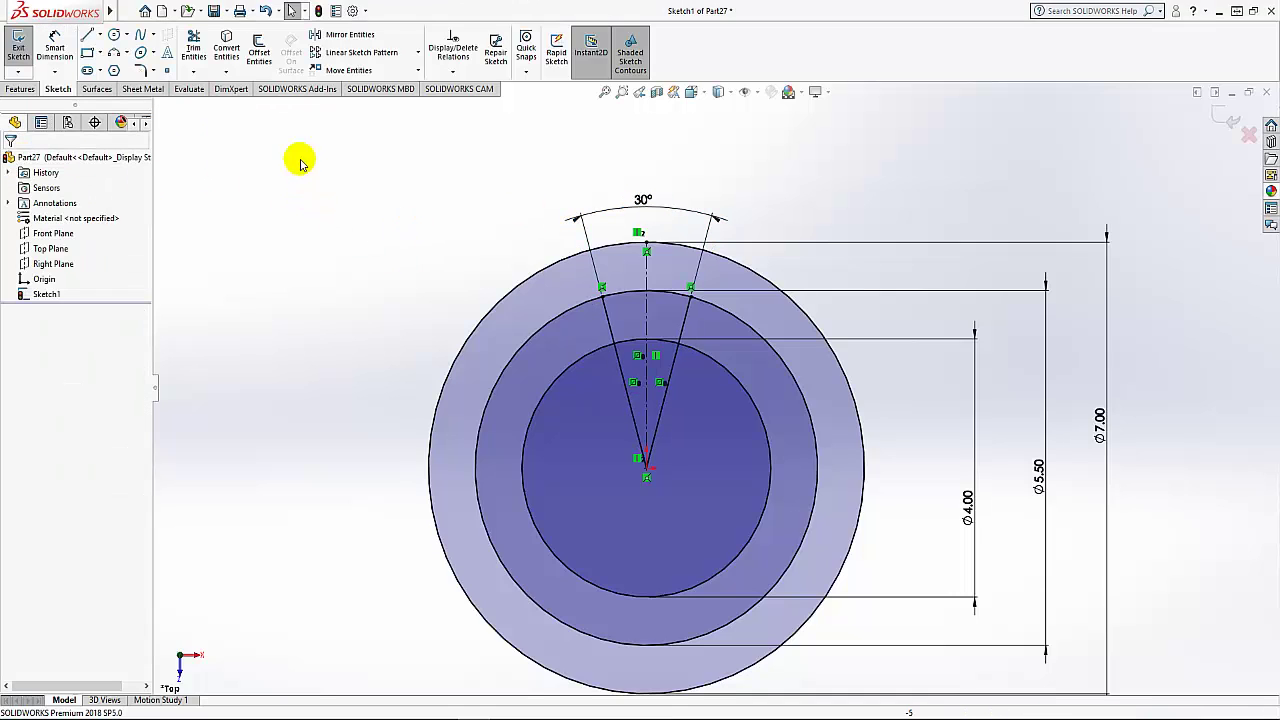
Trim away the slanted line portions inside the 4 mm inner circle
{"action": "left_click", "coordinate": [194, 47]}
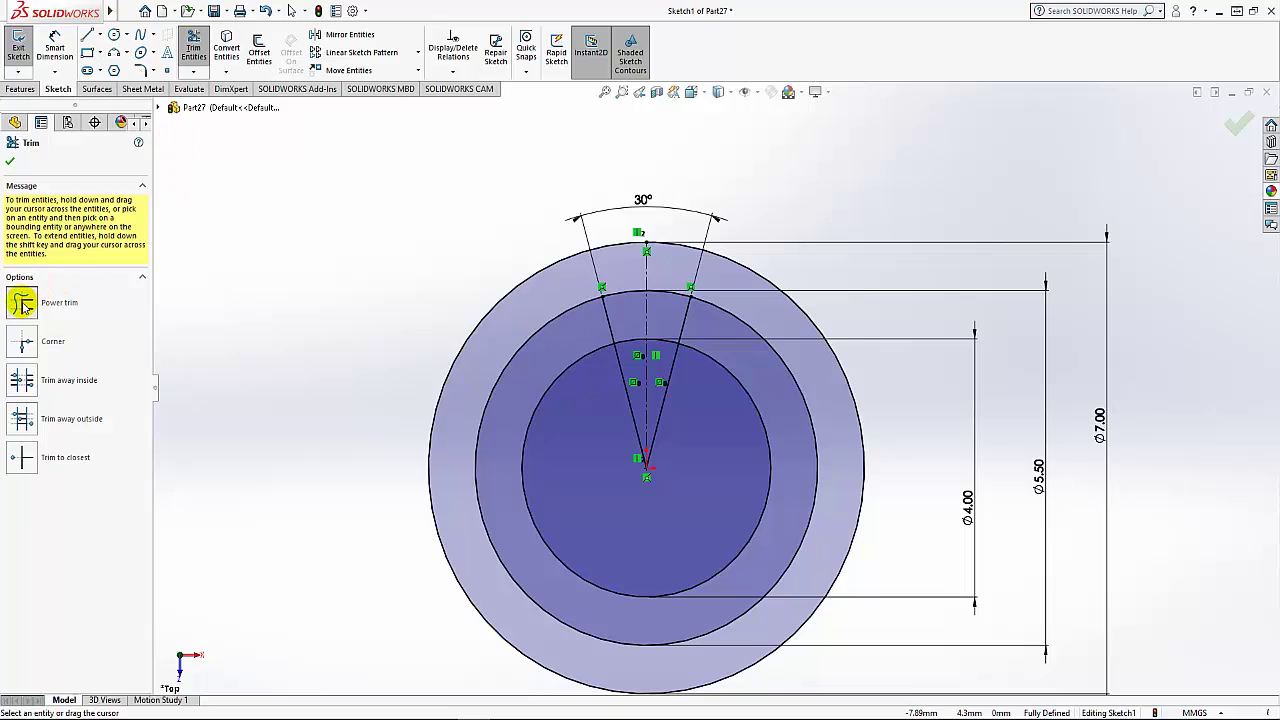
{"action": "mouse_move", "coordinate": [728, 432]}
{"action": "left_mouse_down"}
{"action": "mouse_move", "coordinate": [706, 410]}
{"action": "mouse_move", "coordinate": [607, 407]}
{"action": "left_mouse_up"}
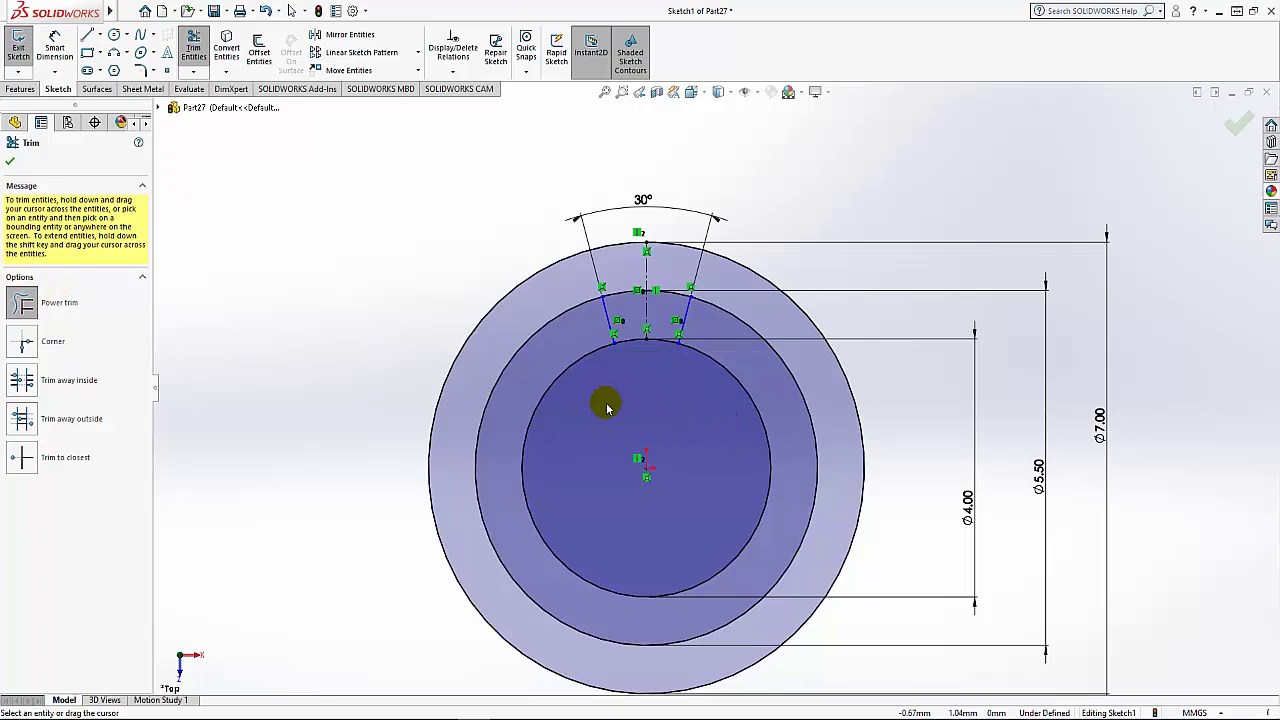
{"action": "left_click", "coordinate": [10, 163]}
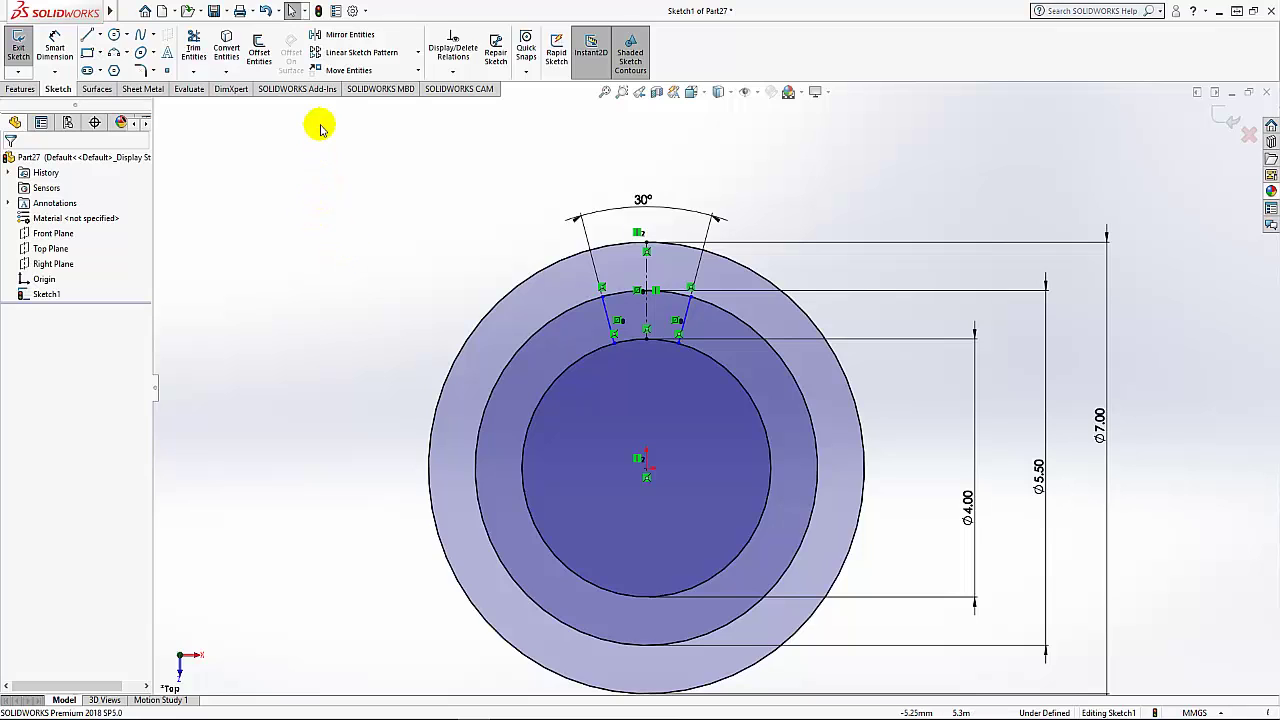
{"action": "left_click", "coordinate": [418, 55]}
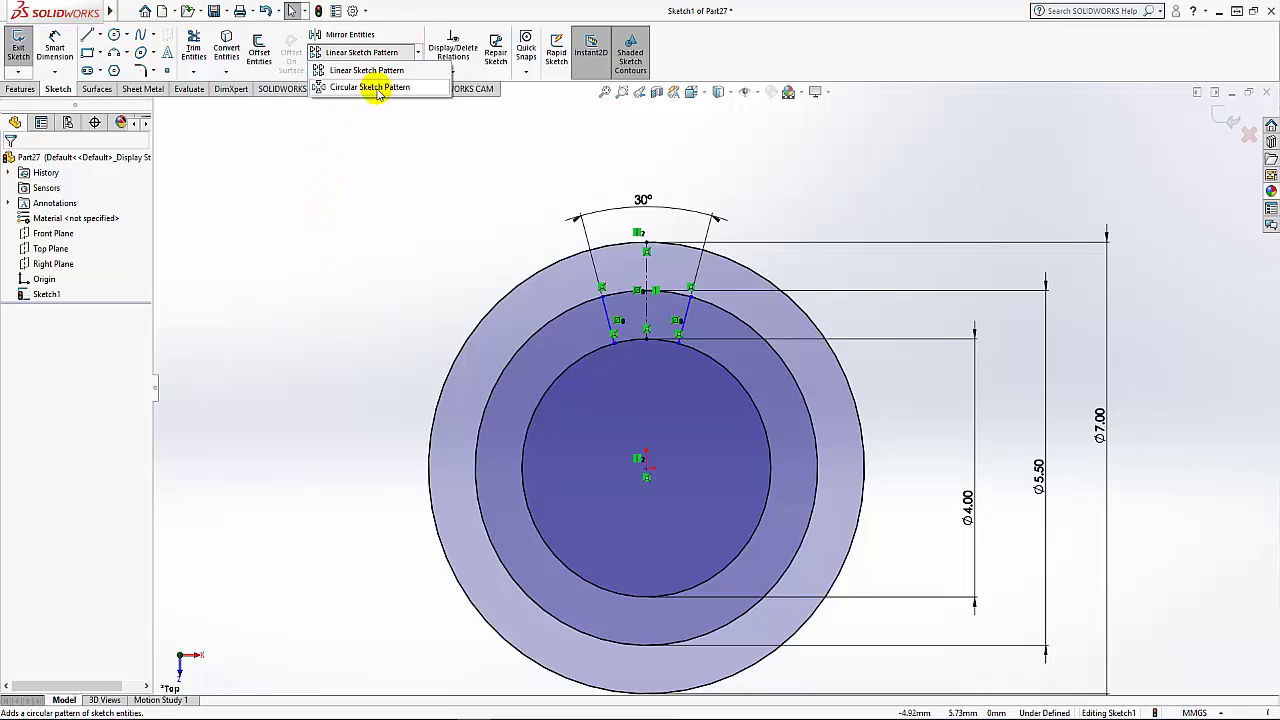
Circular-pattern the two slot lines and centerline as 4 instances around the origin
{"action": "left_click", "coordinate": [370, 88]}
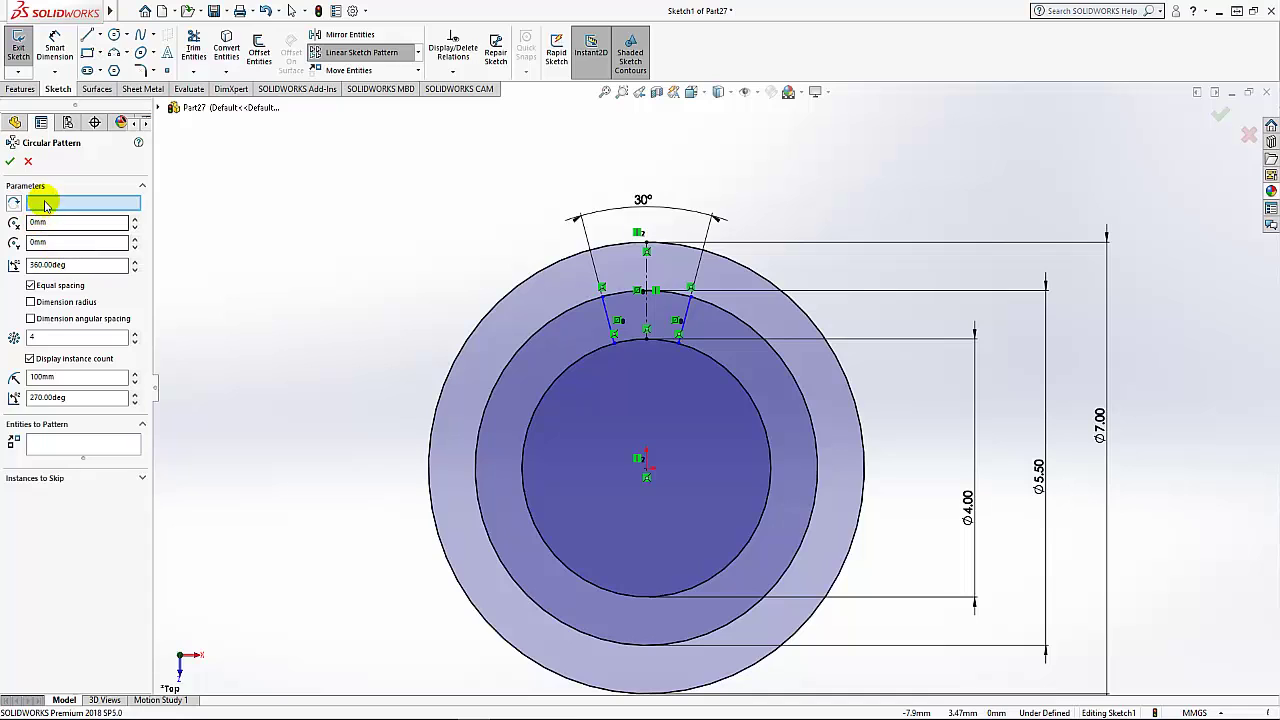
{"action": "left_click", "coordinate": [647, 468]}
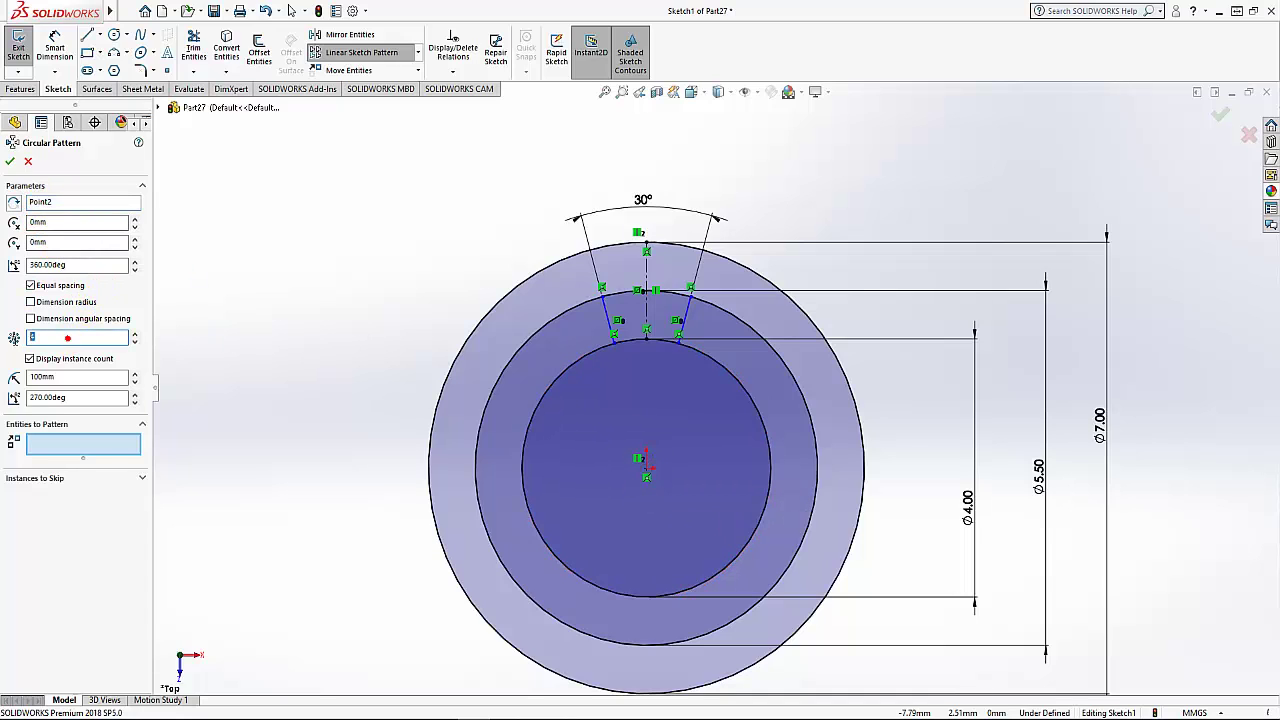
{"action": "left_click", "coordinate": [70, 444]}
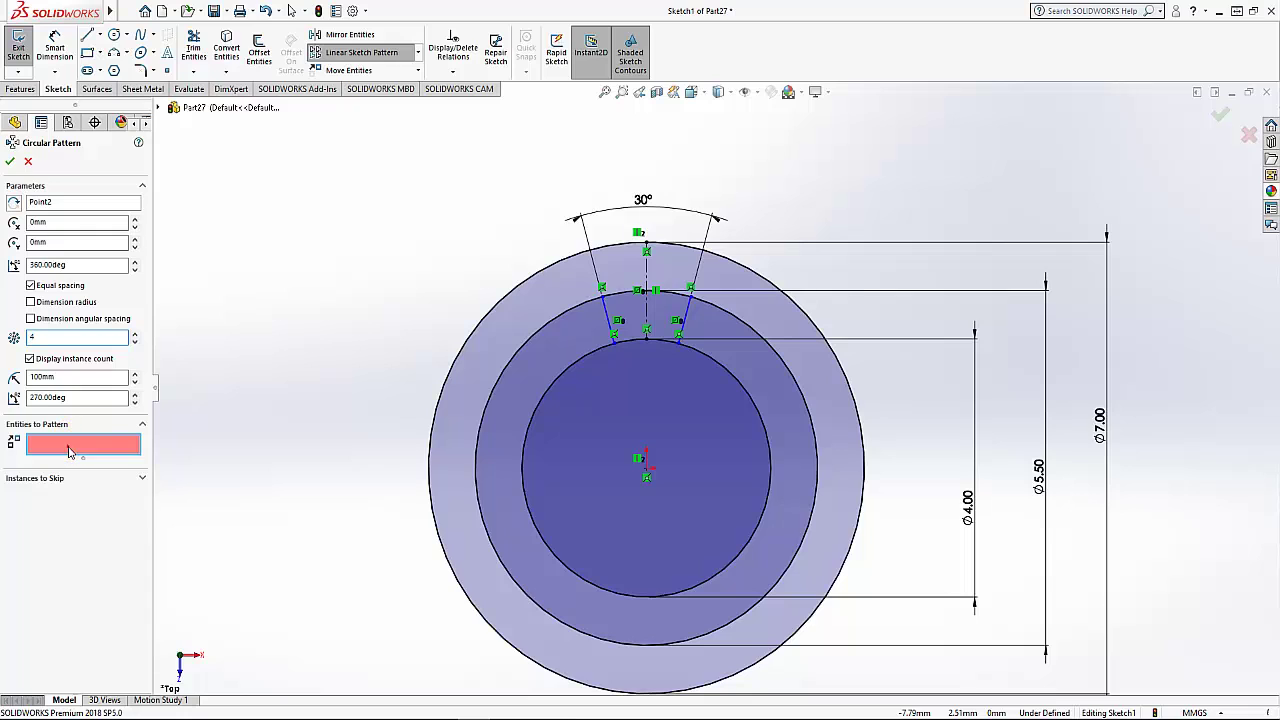
{"action": "left_click", "coordinate": [606, 316]}
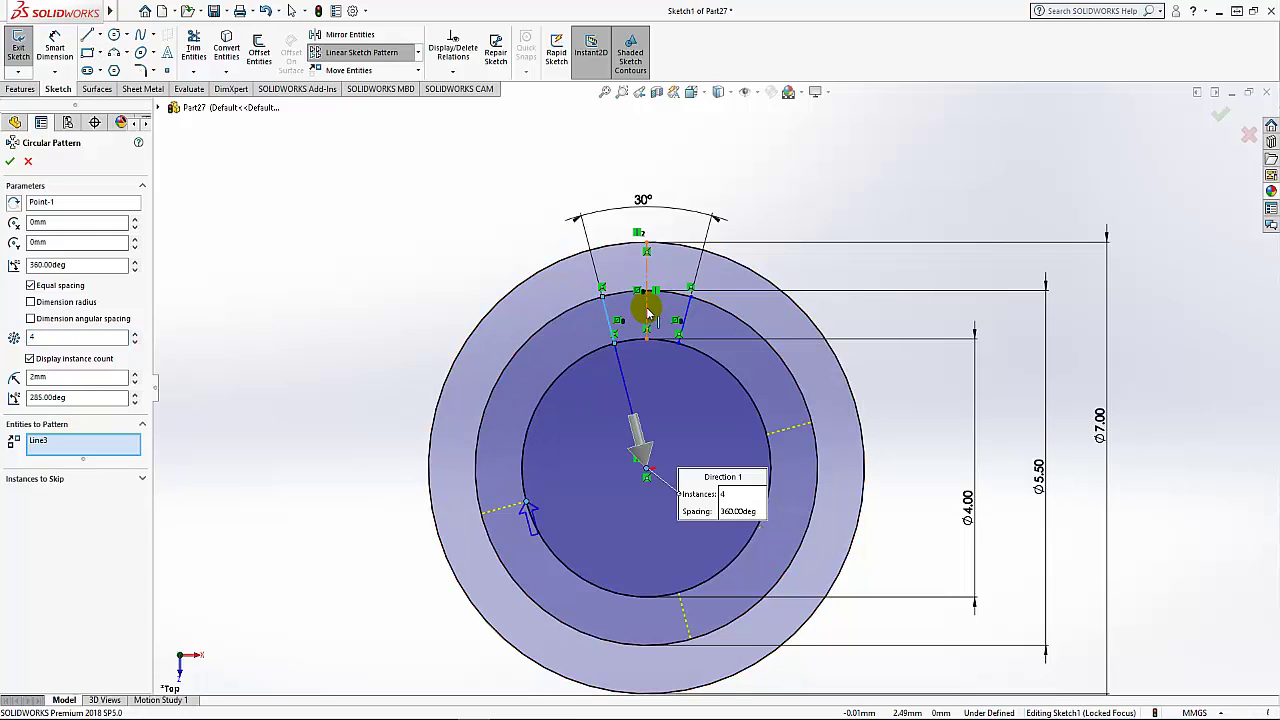
{"action": "left_click", "coordinate": [648, 313]}
{"action": "left_click", "coordinate": [690, 316]}
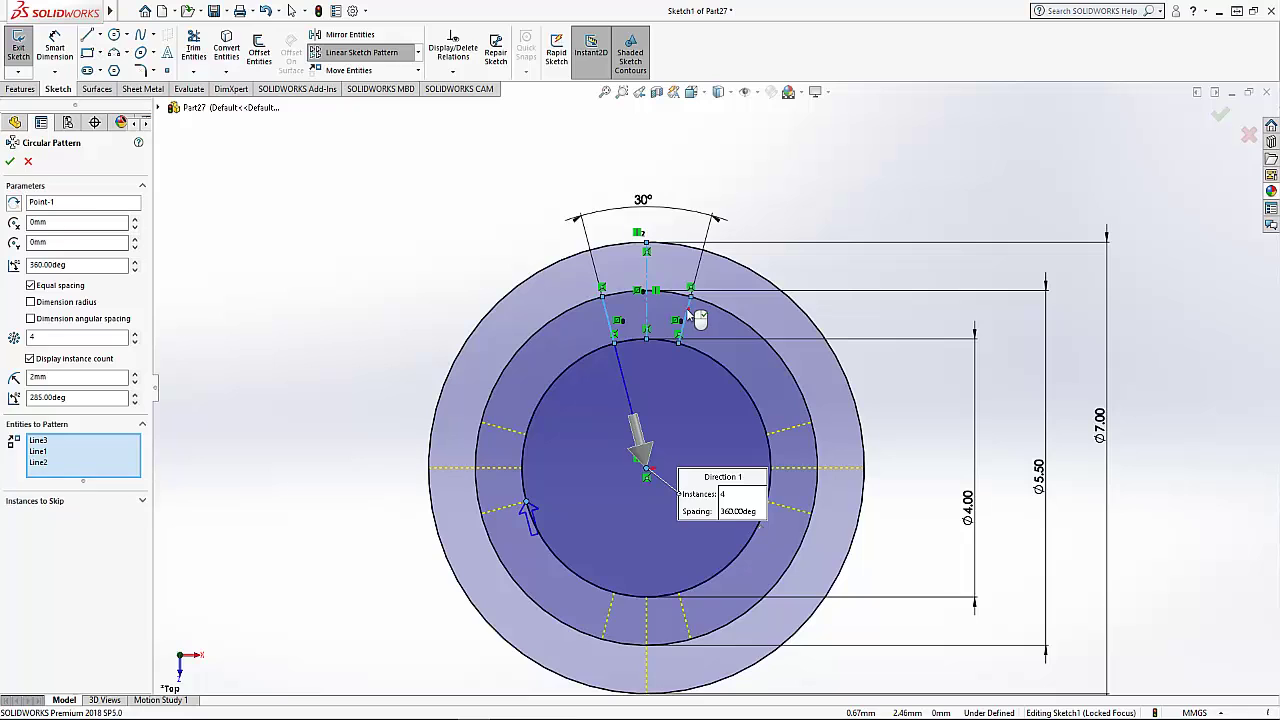
{"action": "left_click", "coordinate": [11, 163]}
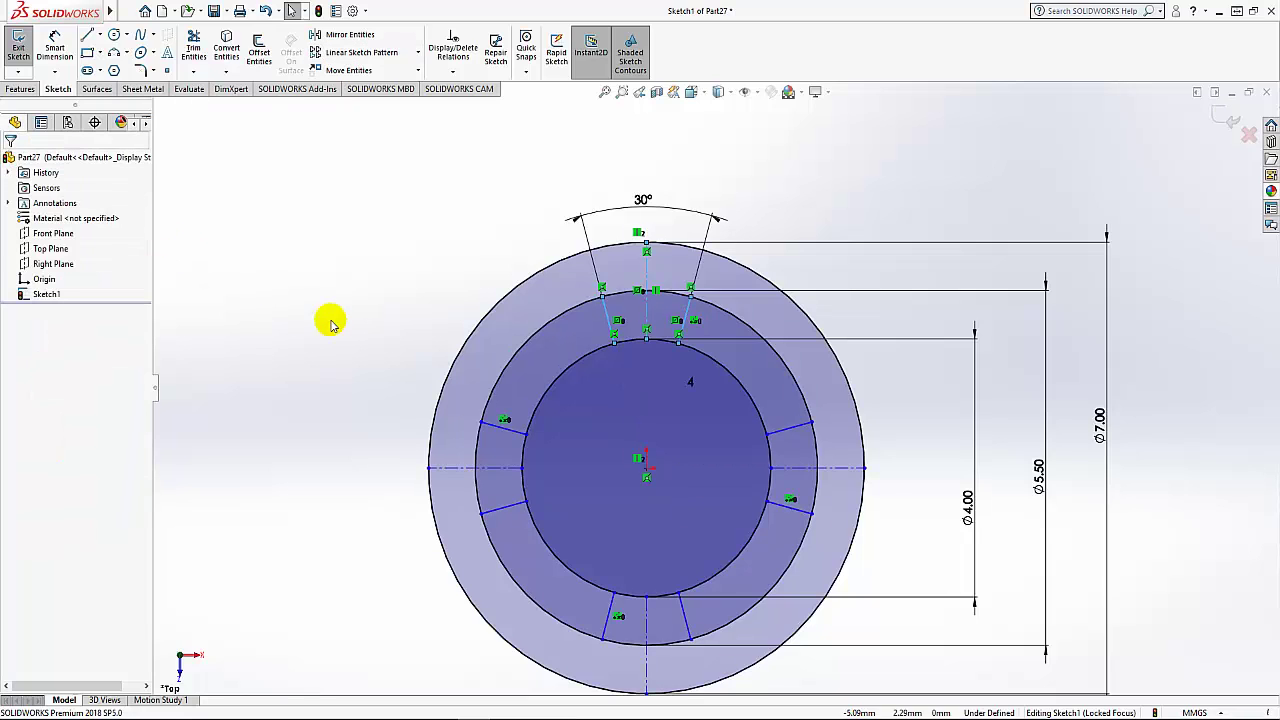
{"action": "scroll", "coordinate": [395, 385], "scroll_direction": "up", "scroll_amount": 2}
{"action": "scroll", "coordinate": [423, 420], "scroll_direction": "down", "scroll_amount": 2}
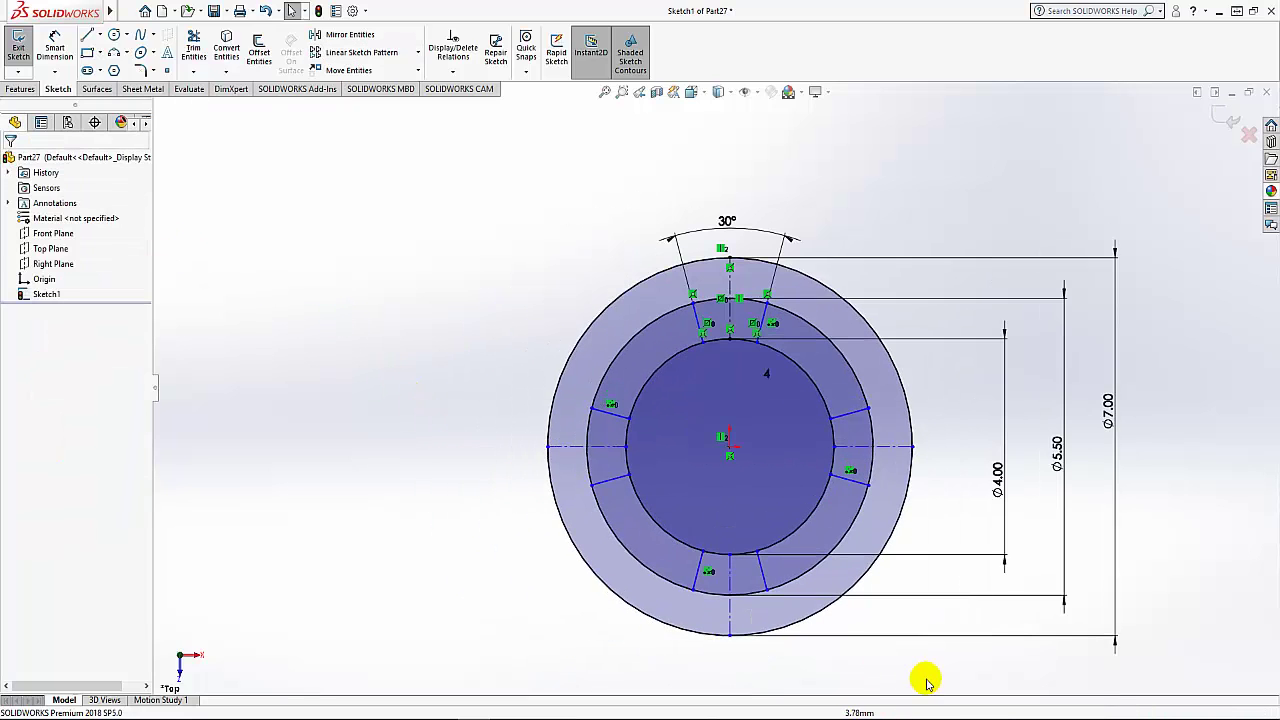
{"action": "scroll", "coordinate": [923, 640], "scroll_direction": "down", "scroll_amount": 1}
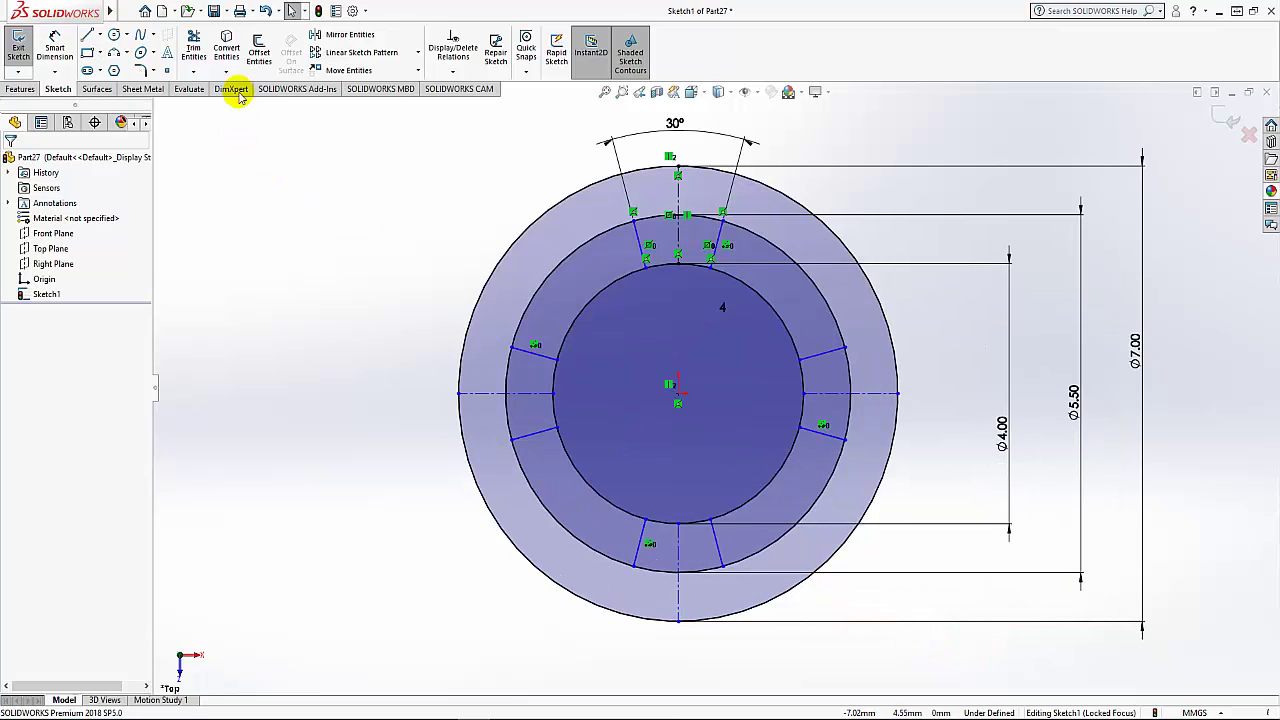
Power-trim the circle arcs and slot walls, removing the upper-left quarter of the ring
{"action": "left_click", "coordinate": [194, 40]}
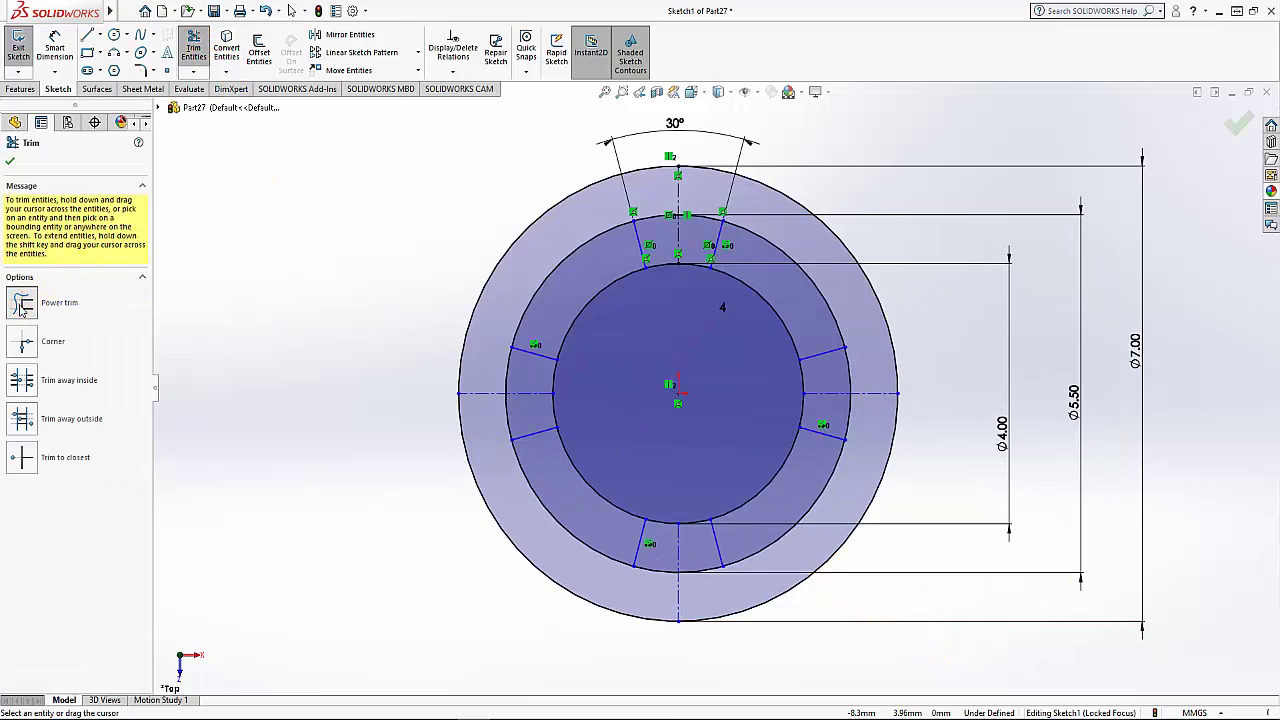
{"action": "left_click_drag", "start_coordinate": [604, 475], "coordinate": [589, 497]}
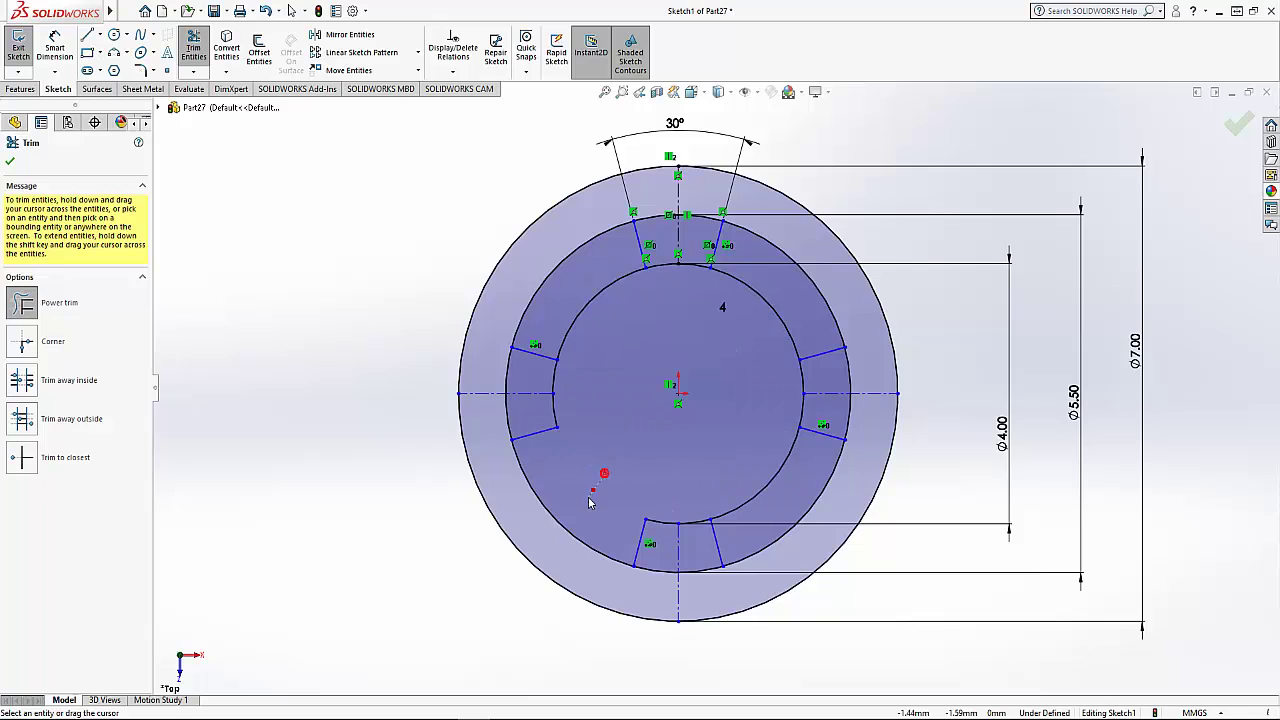
{"action": "left_click_drag", "start_coordinate": [663, 567], "coordinate": [690, 558]}
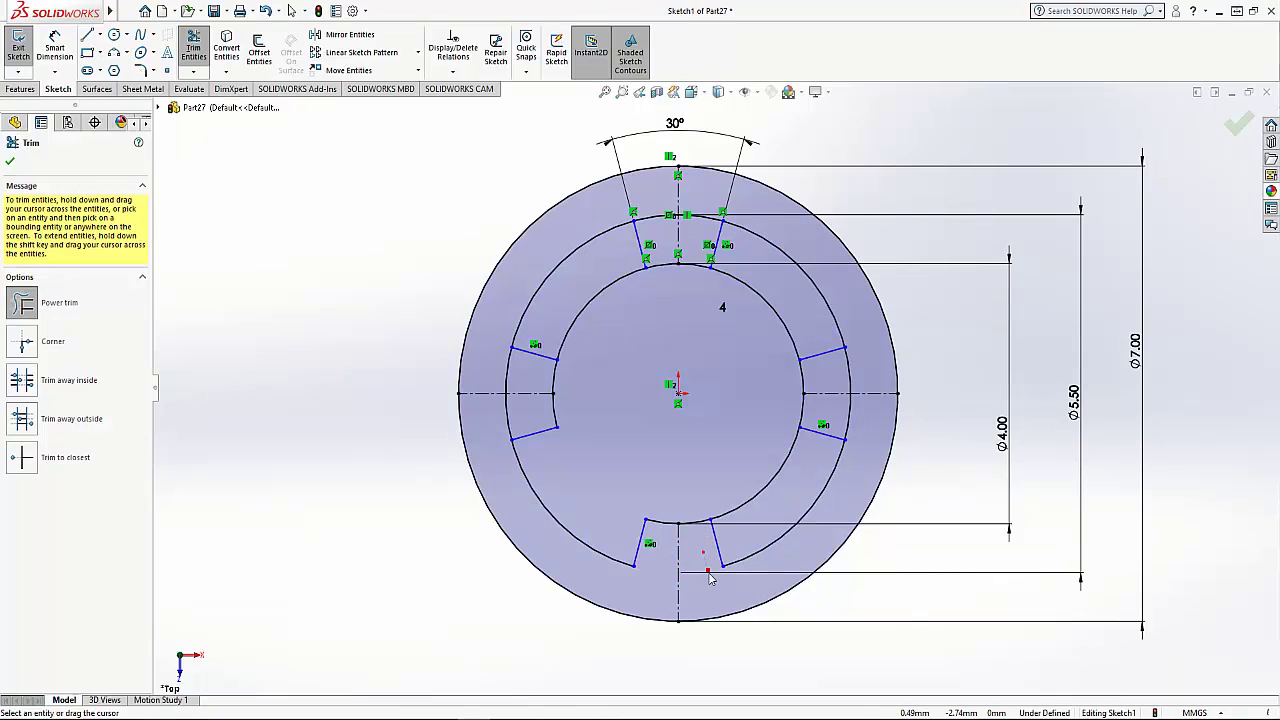
{"action": "mouse_move", "coordinate": [757, 480]}
{"action": "left_mouse_down"}
{"action": "mouse_move", "coordinate": [751, 449]}
{"action": "mouse_move", "coordinate": [830, 418]}
{"action": "mouse_move", "coordinate": [840, 373]}
{"action": "mouse_move", "coordinate": [775, 287]}
{"action": "left_mouse_up"}
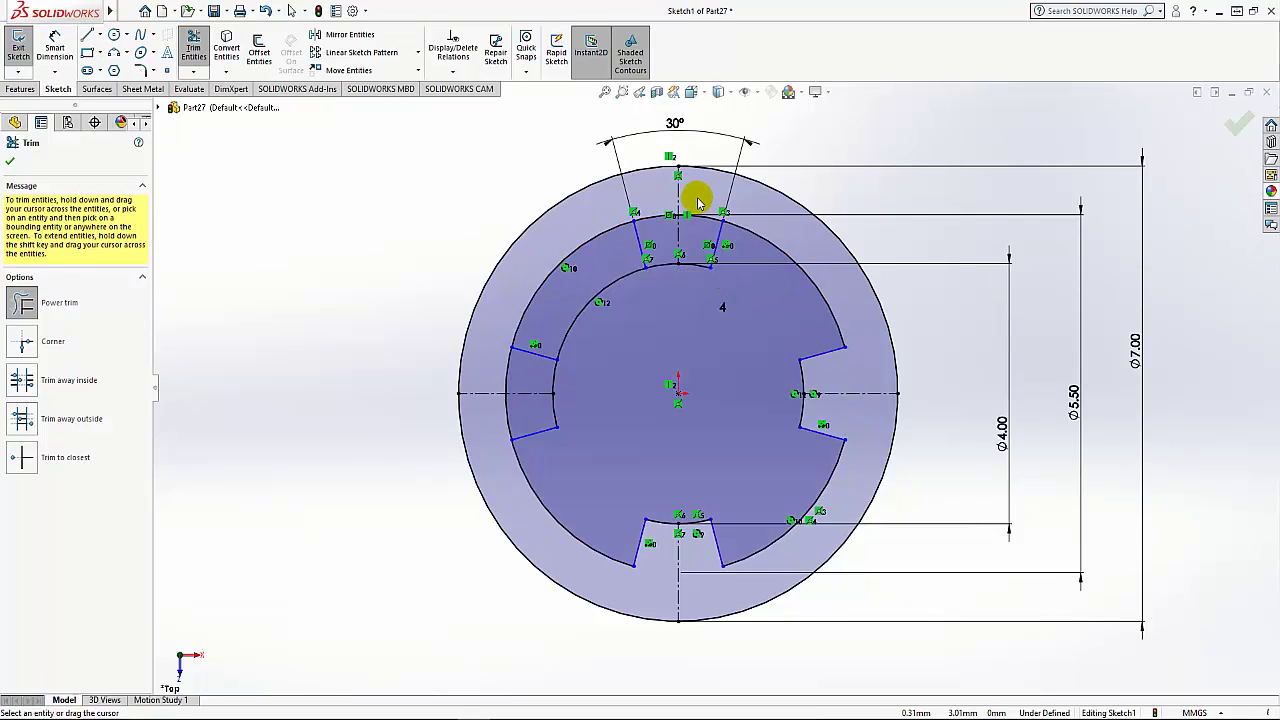
{"action": "left_click_drag", "start_coordinate": [700, 204], "coordinate": [703, 230]}
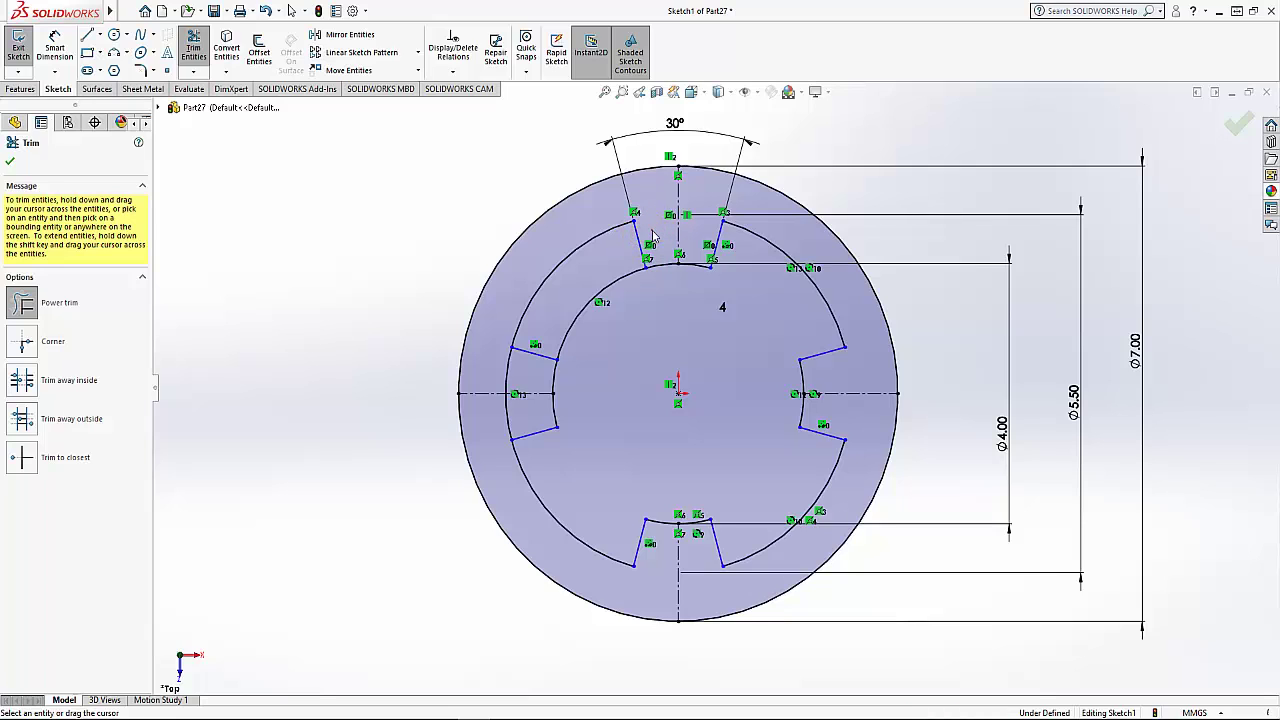
{"action": "mouse_move", "coordinate": [652, 234]}
{"action": "left_mouse_down"}
{"action": "mouse_move", "coordinate": [619, 247]}
{"action": "mouse_move", "coordinate": [528, 191]}
{"action": "left_mouse_up"}
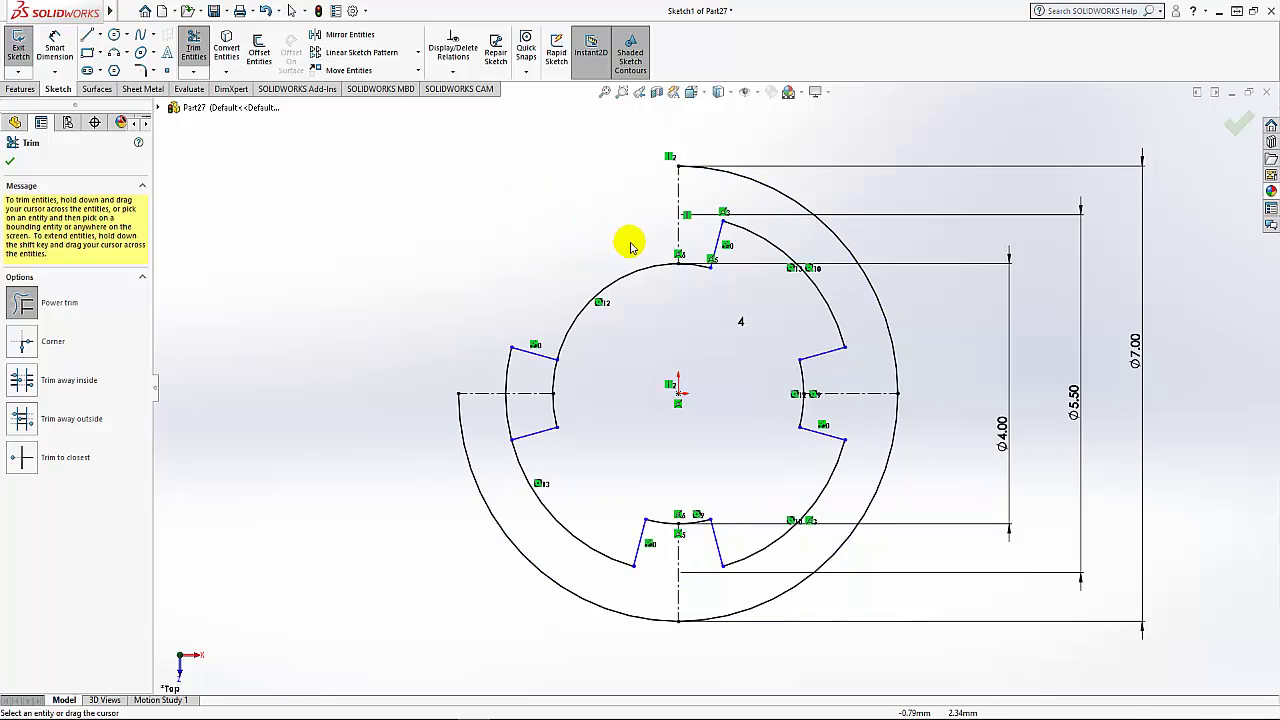
{"action": "left_click_drag", "start_coordinate": [629, 254], "coordinate": [607, 267]}
{"action": "left_click_drag", "start_coordinate": [558, 342], "coordinate": [560, 348]}
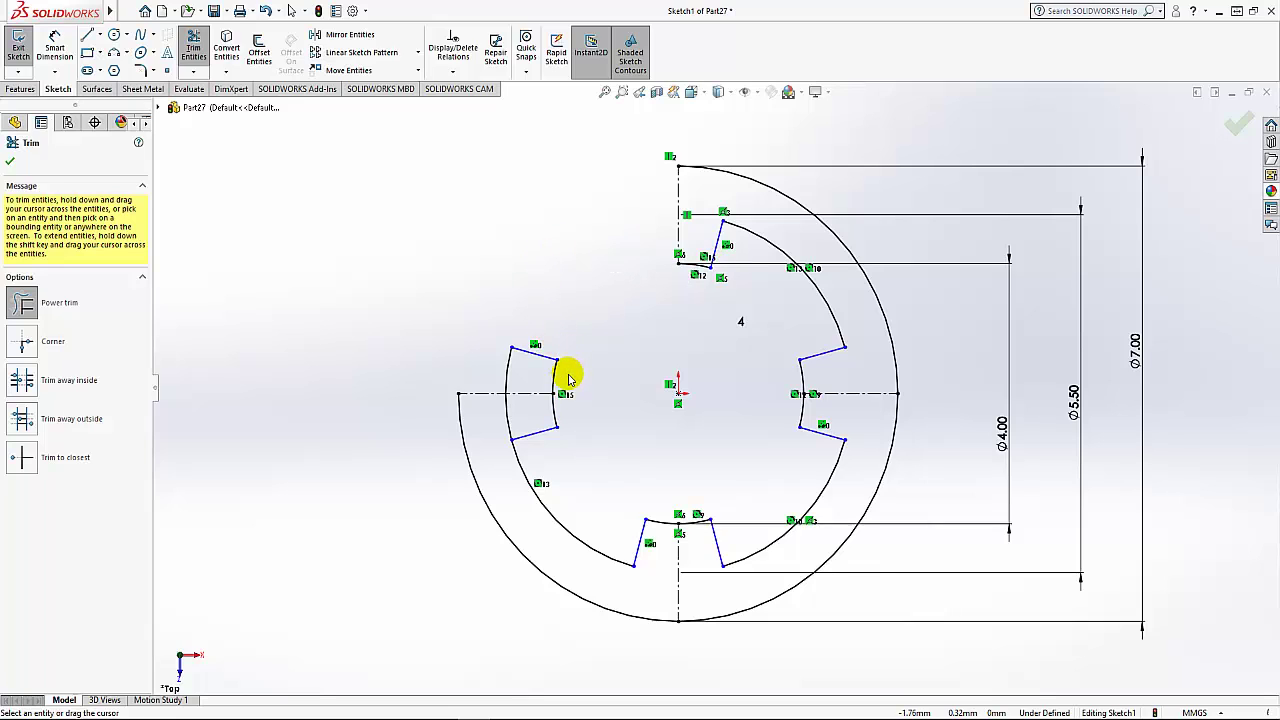
{"action": "left_click", "coordinate": [566, 355]}
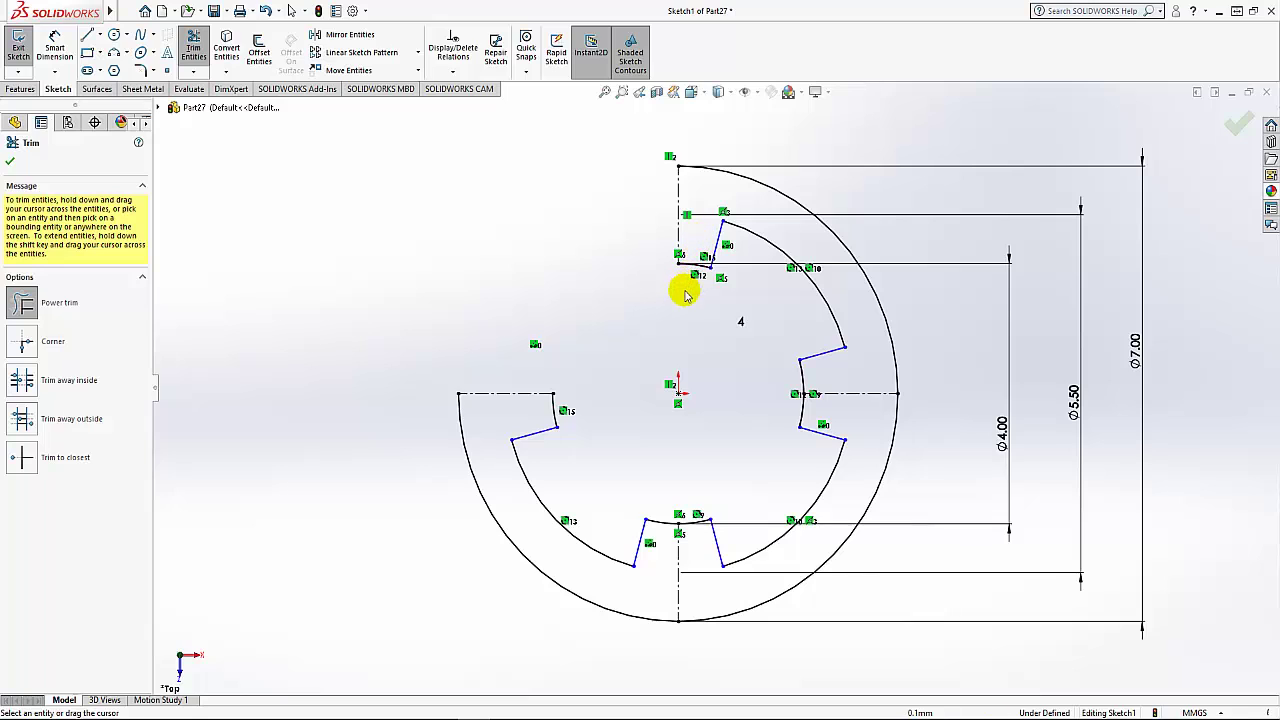
{"action": "left_click", "coordinate": [10, 161]}
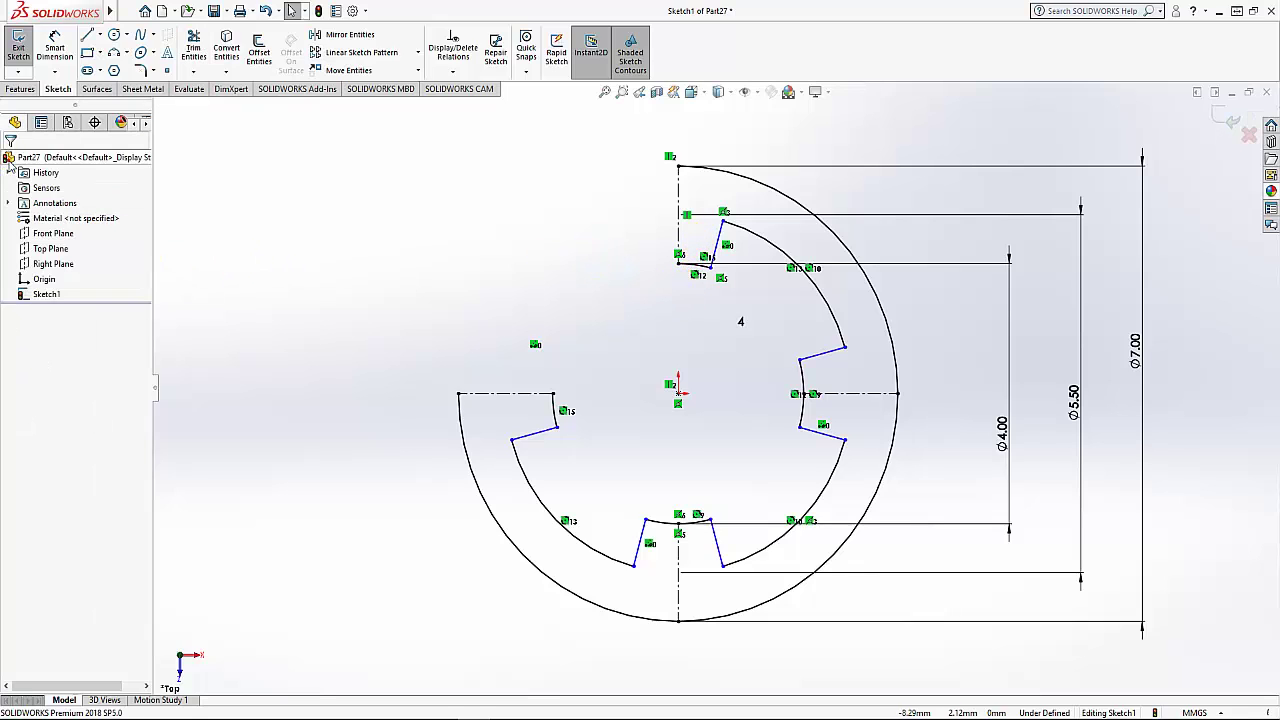
Close both open ends with R0.75 three-point arcs forming rounded tips
{"action": "left_click", "coordinate": [114, 53]}
{"action": "left_click", "coordinate": [459, 393]}
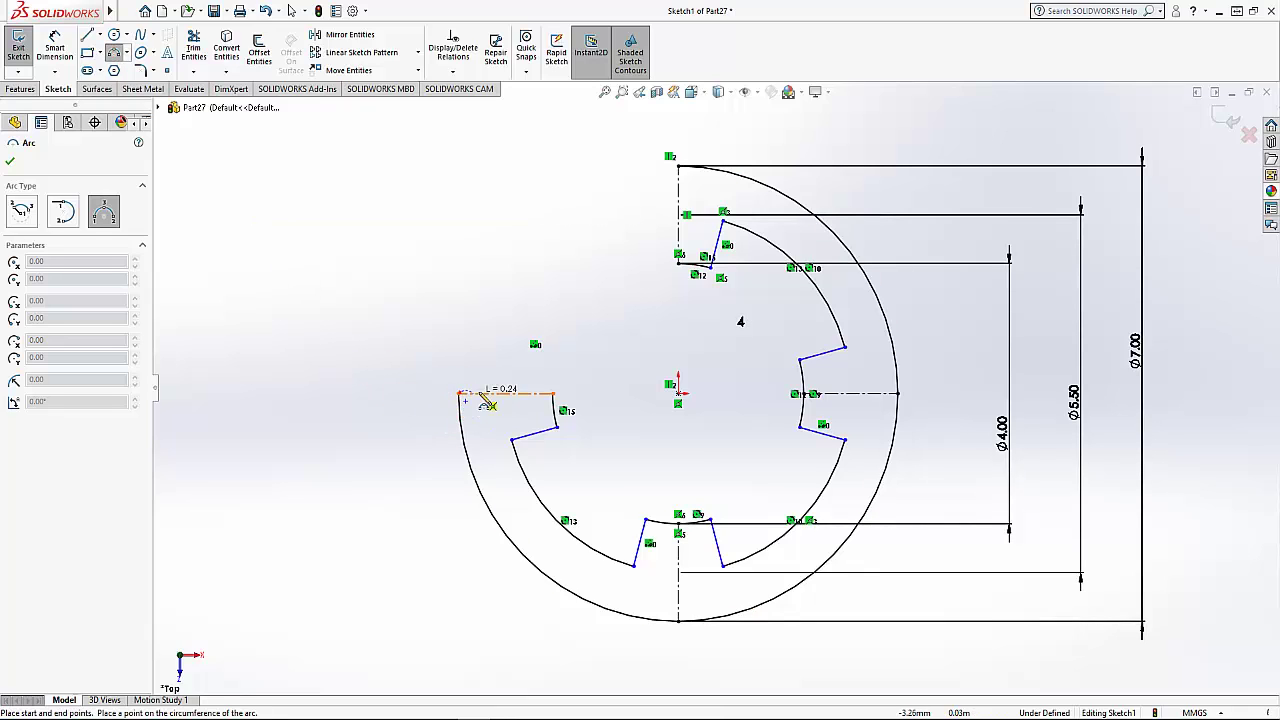
{"action": "left_click", "coordinate": [555, 393]}
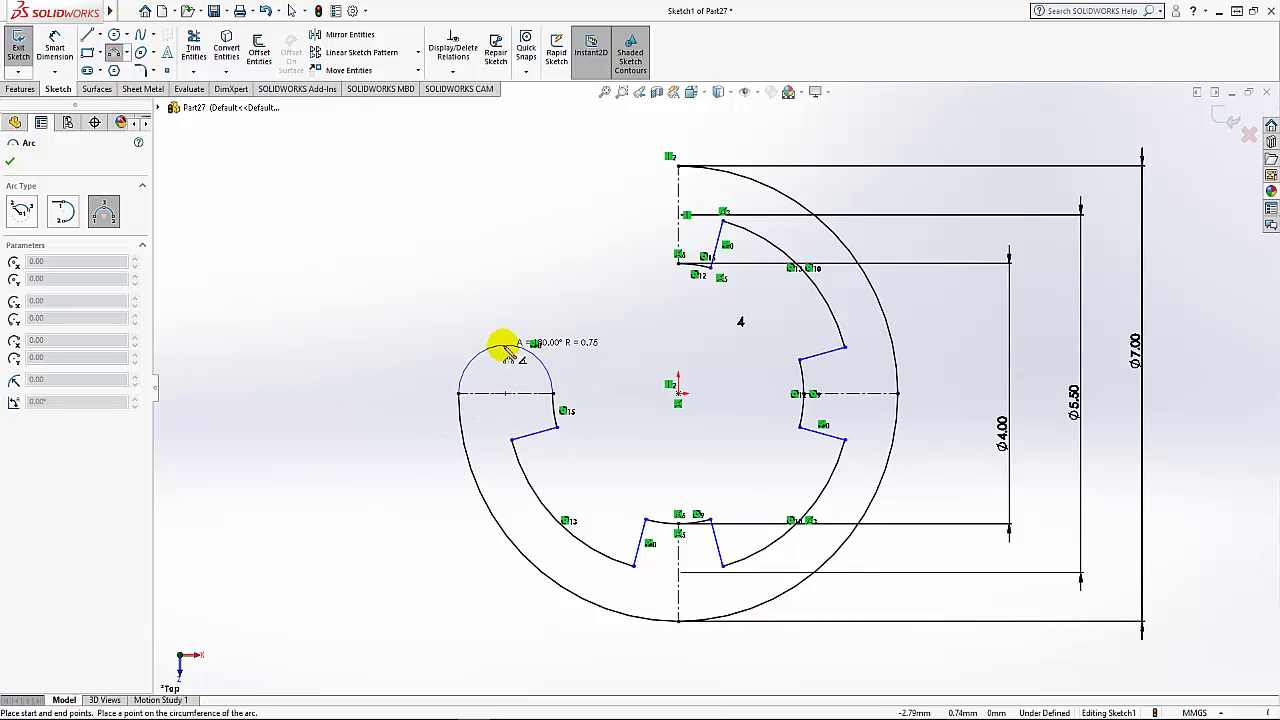
{"action": "left_click", "coordinate": [504, 346]}
{"action": "left_click", "coordinate": [675, 170]}
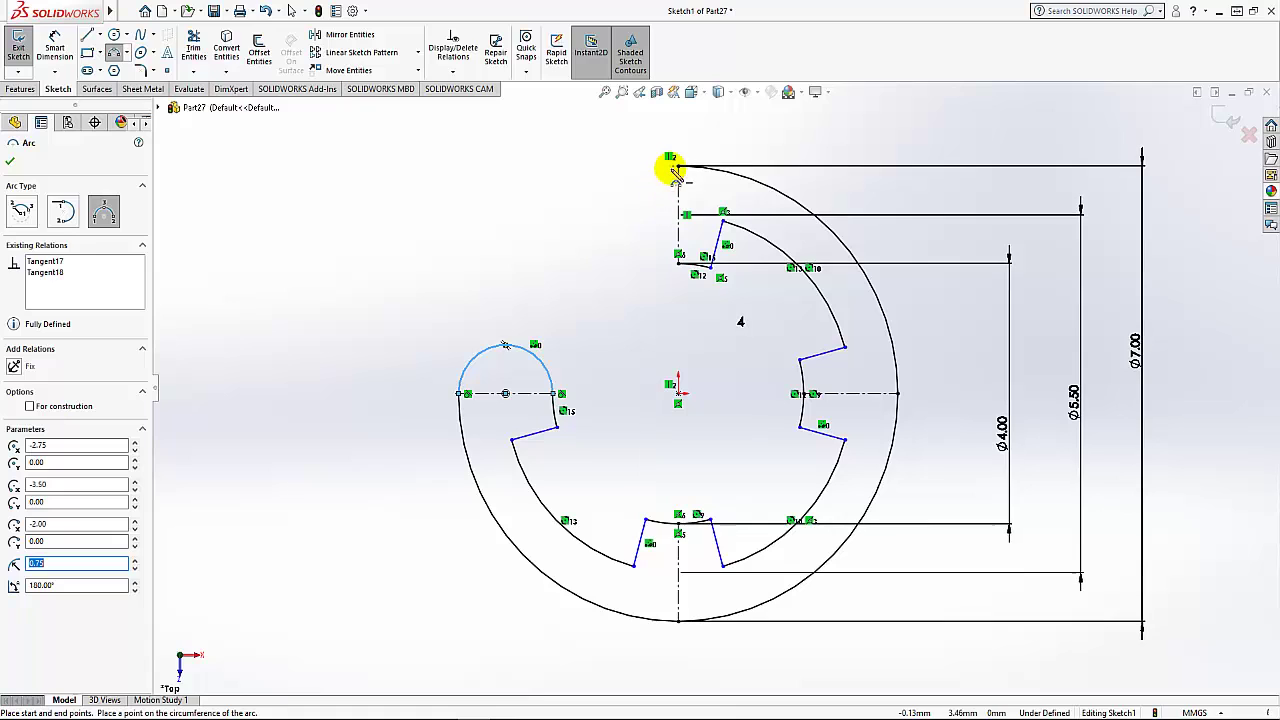
{"action": "left_click", "coordinate": [678, 166]}
{"action": "left_click", "coordinate": [678, 258]}
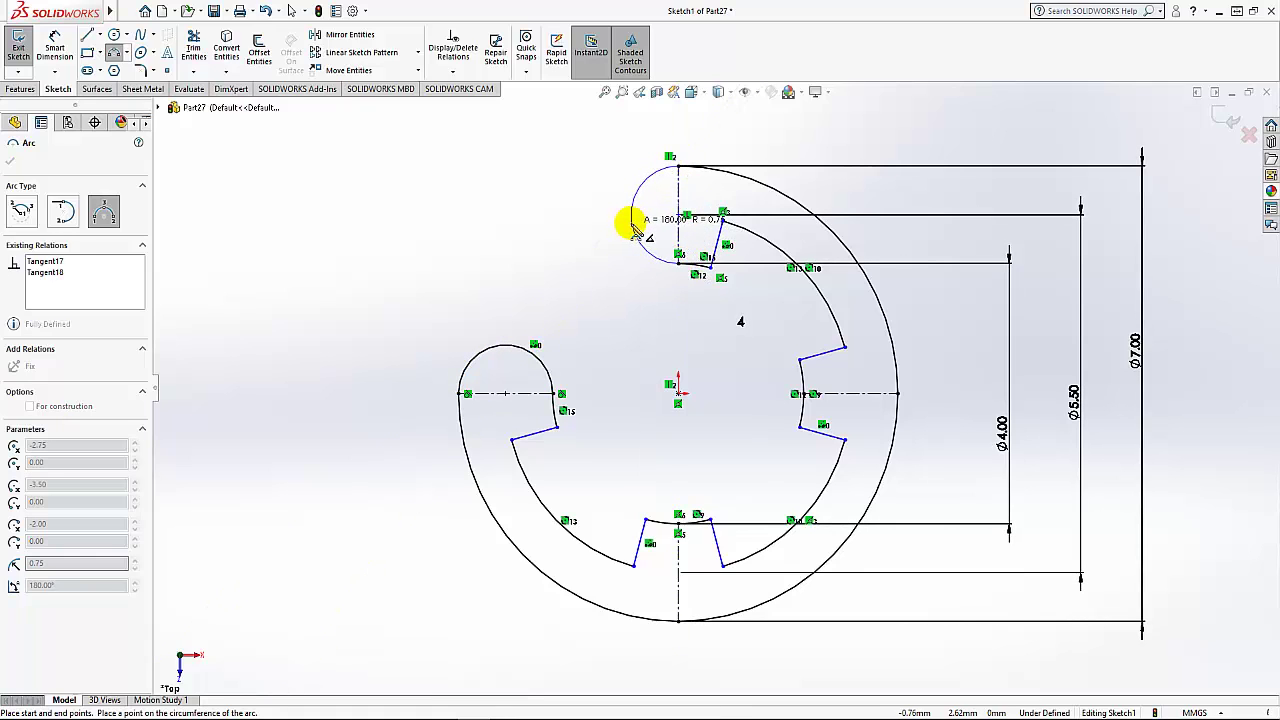
{"action": "left_click", "coordinate": [632, 227]}
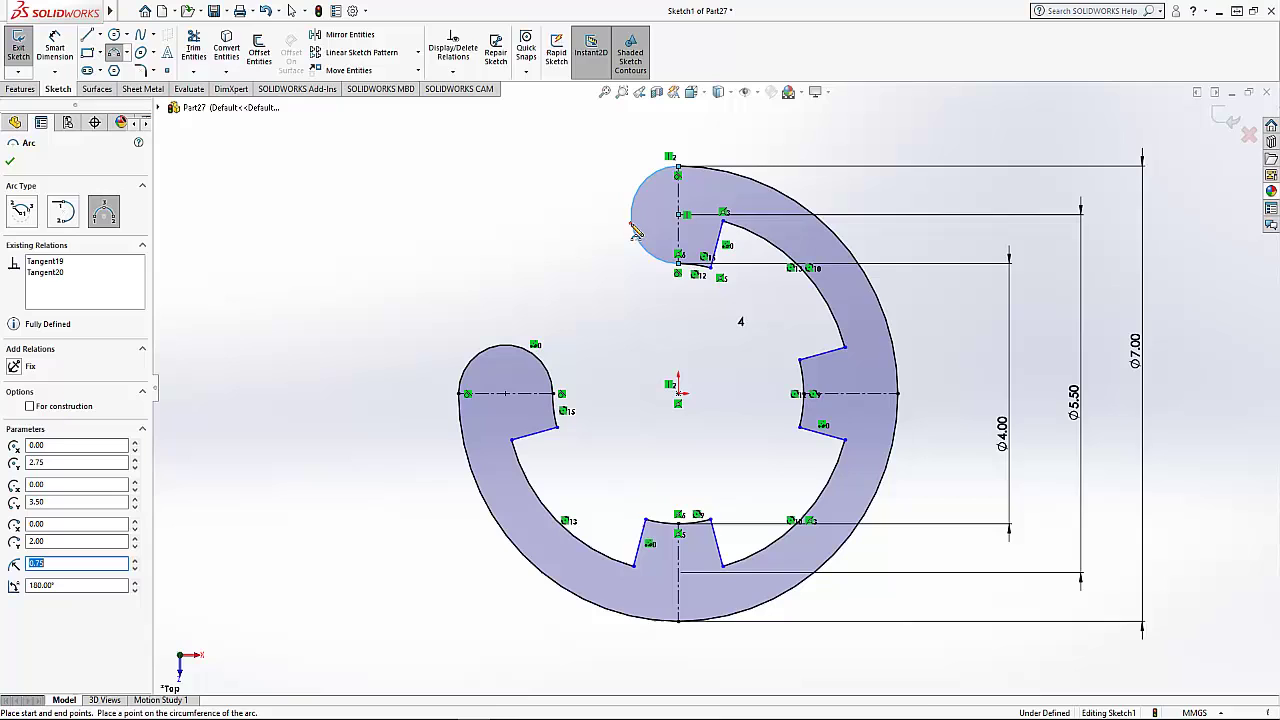
{"action": "left_click", "coordinate": [12, 162]}
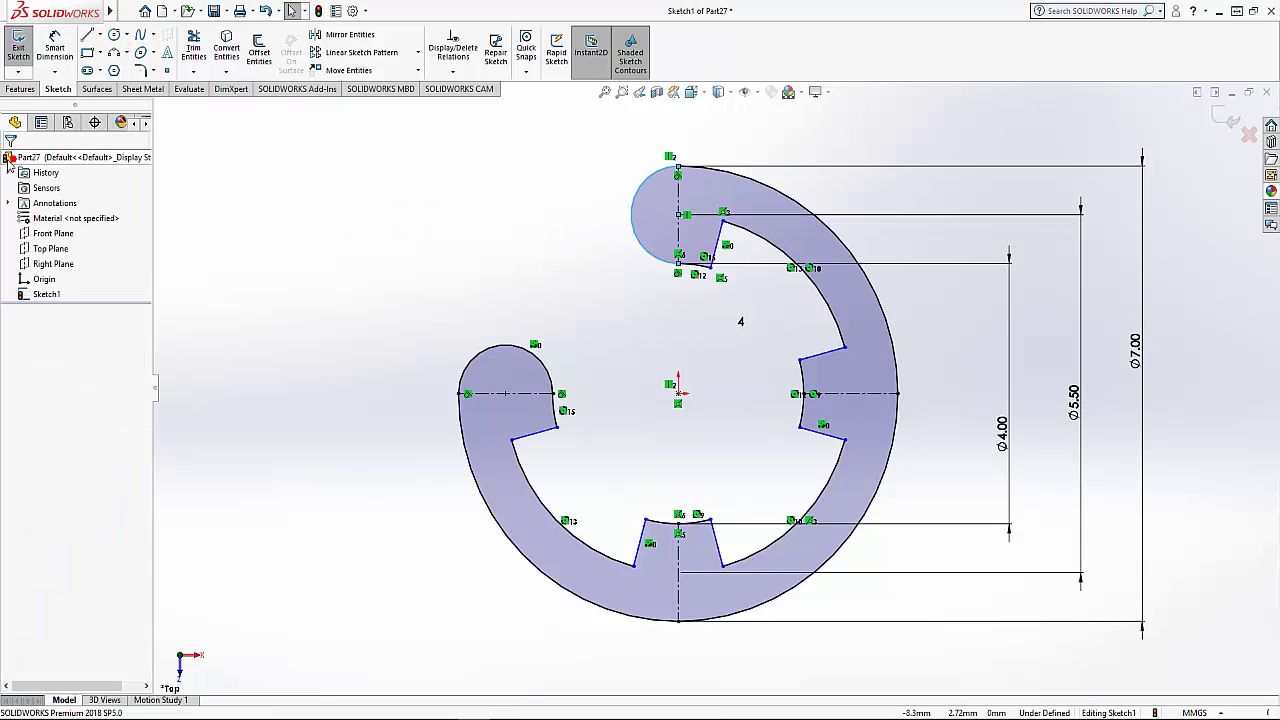
Apply 0.20 mm sketch fillets to the left and bottom notch corners
{"action": "left_click", "coordinate": [141, 70]}
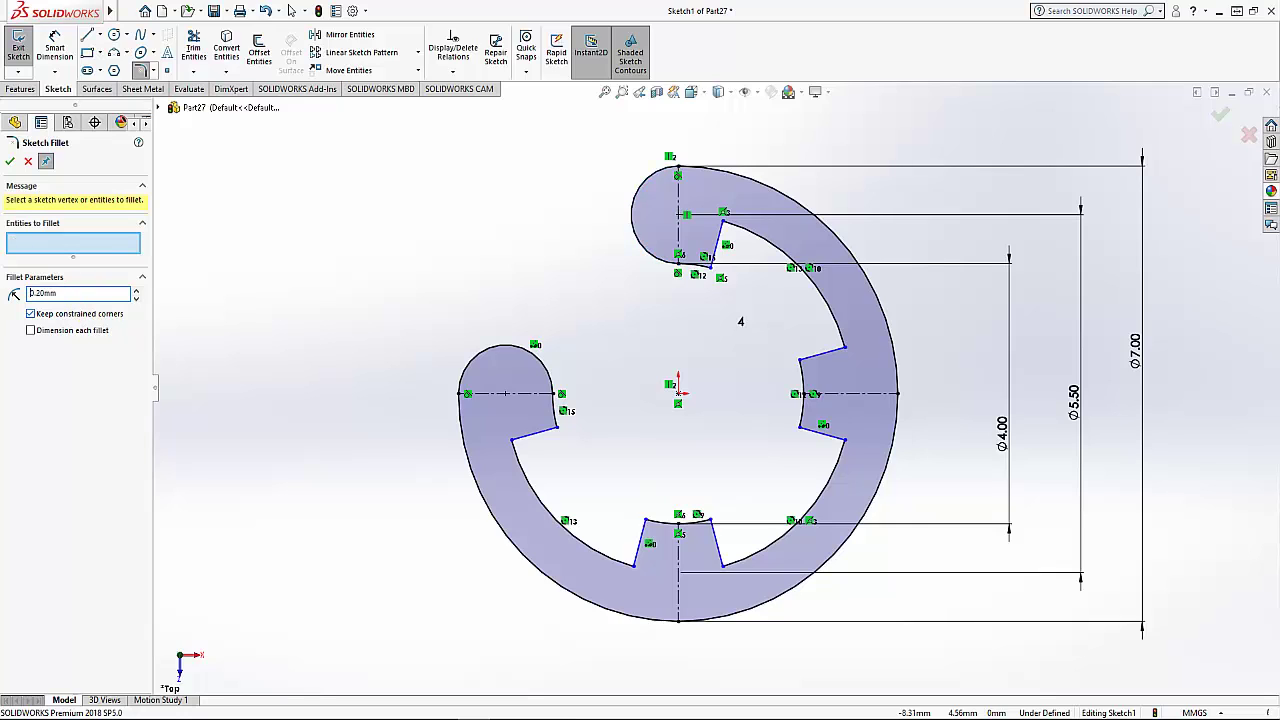
{"action": "left_click", "coordinate": [556, 428]}
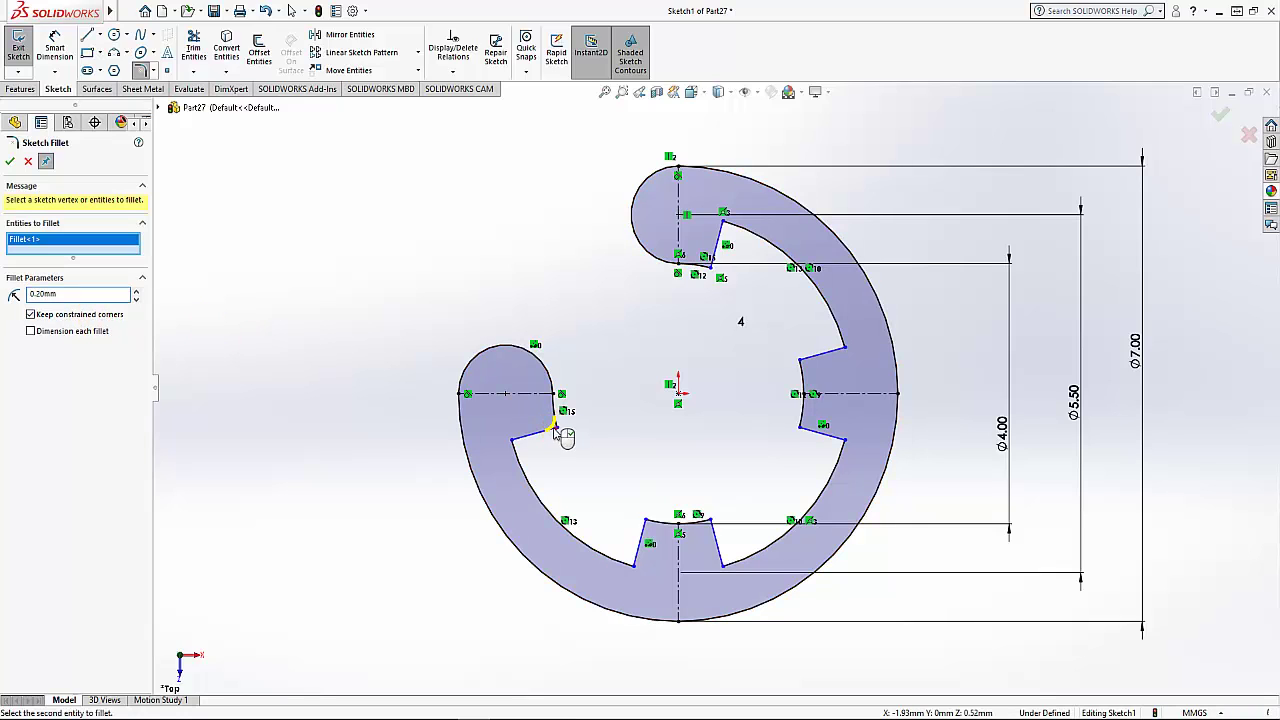
{"action": "left_click", "coordinate": [512, 442]}
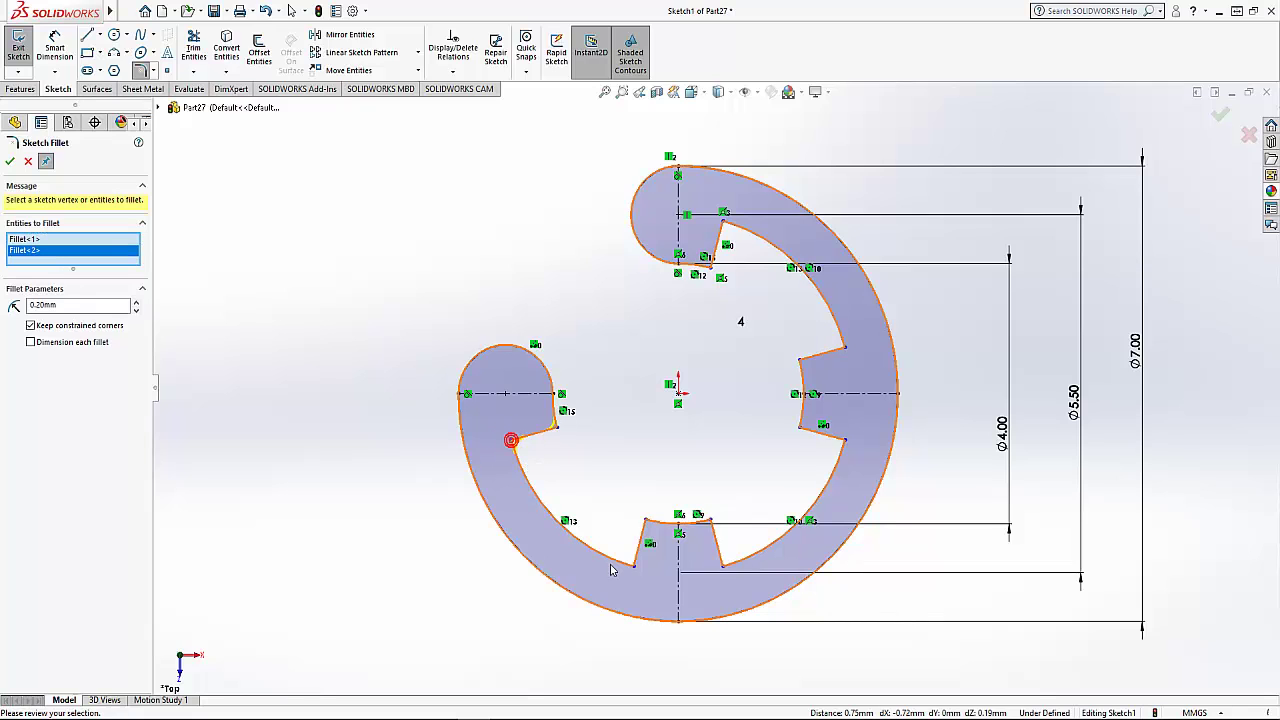
{"action": "left_click", "coordinate": [633, 564]}
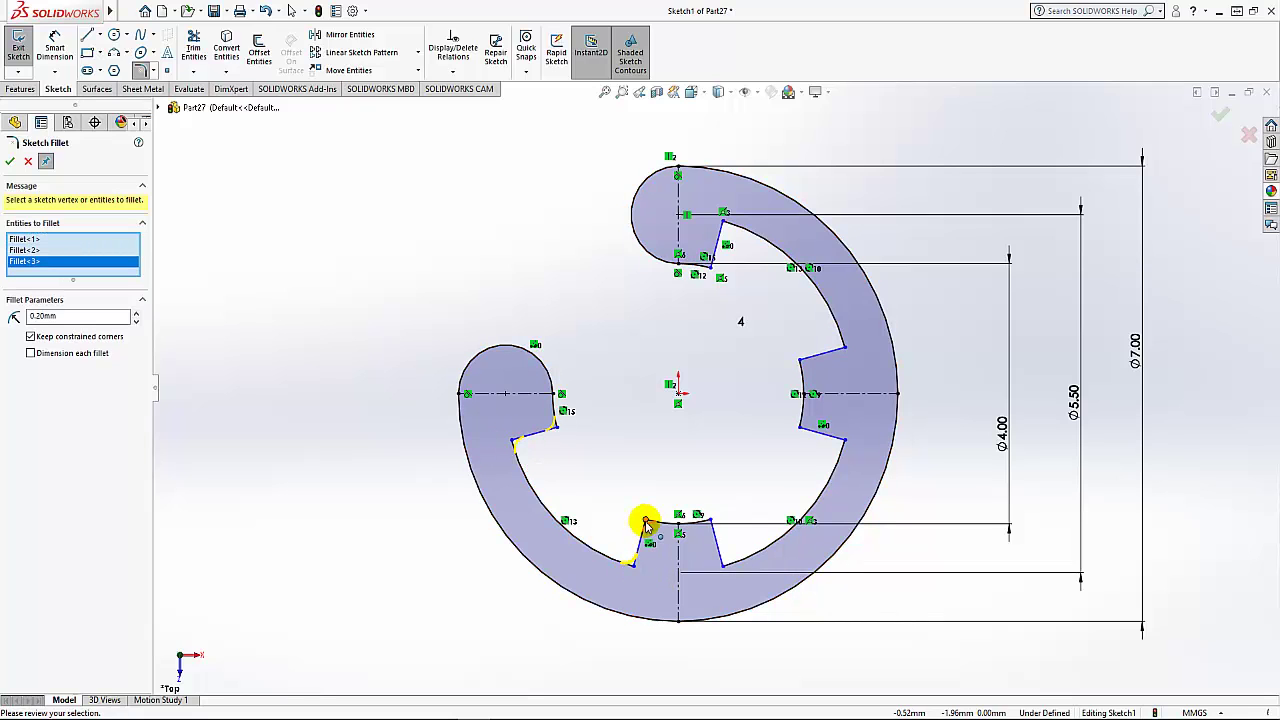
{"action": "left_click", "coordinate": [645, 522]}
{"action": "left_click", "coordinate": [708, 521]}
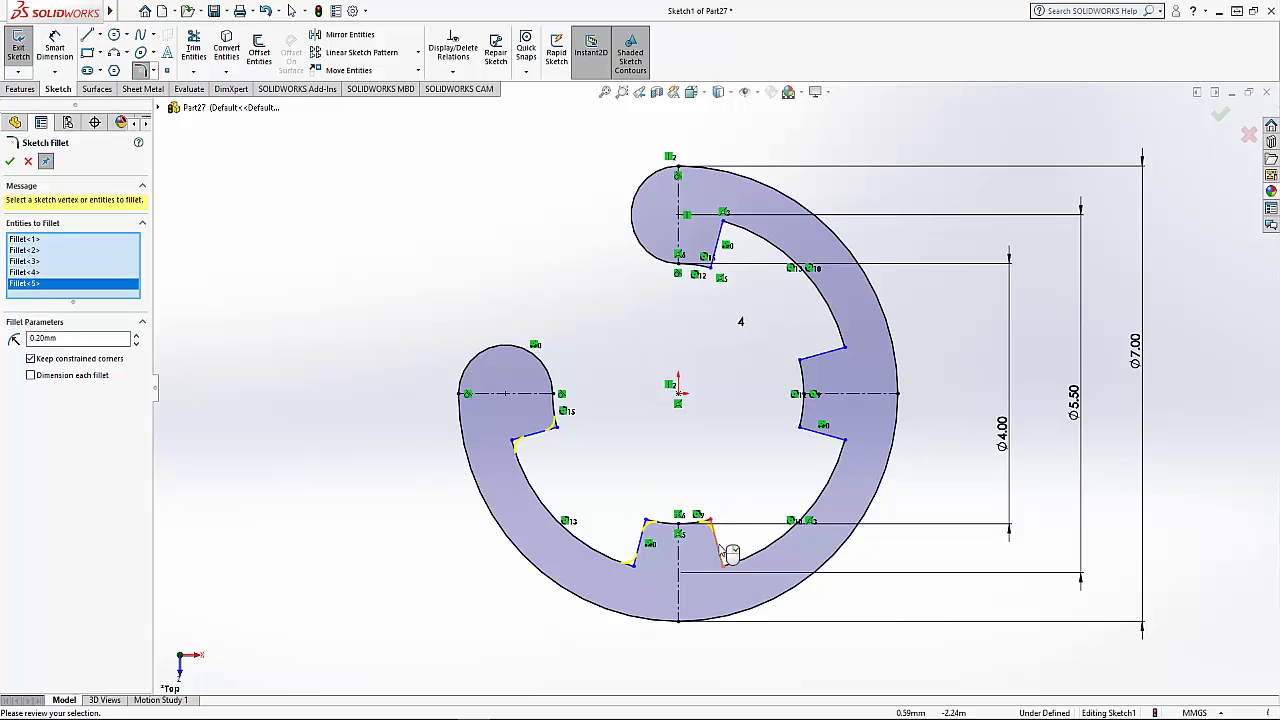
{"action": "left_click", "coordinate": [723, 564]}
Add 0.20 mm fillets to the right-side and top notch corners and apply them
{"action": "left_click", "coordinate": [843, 442]}
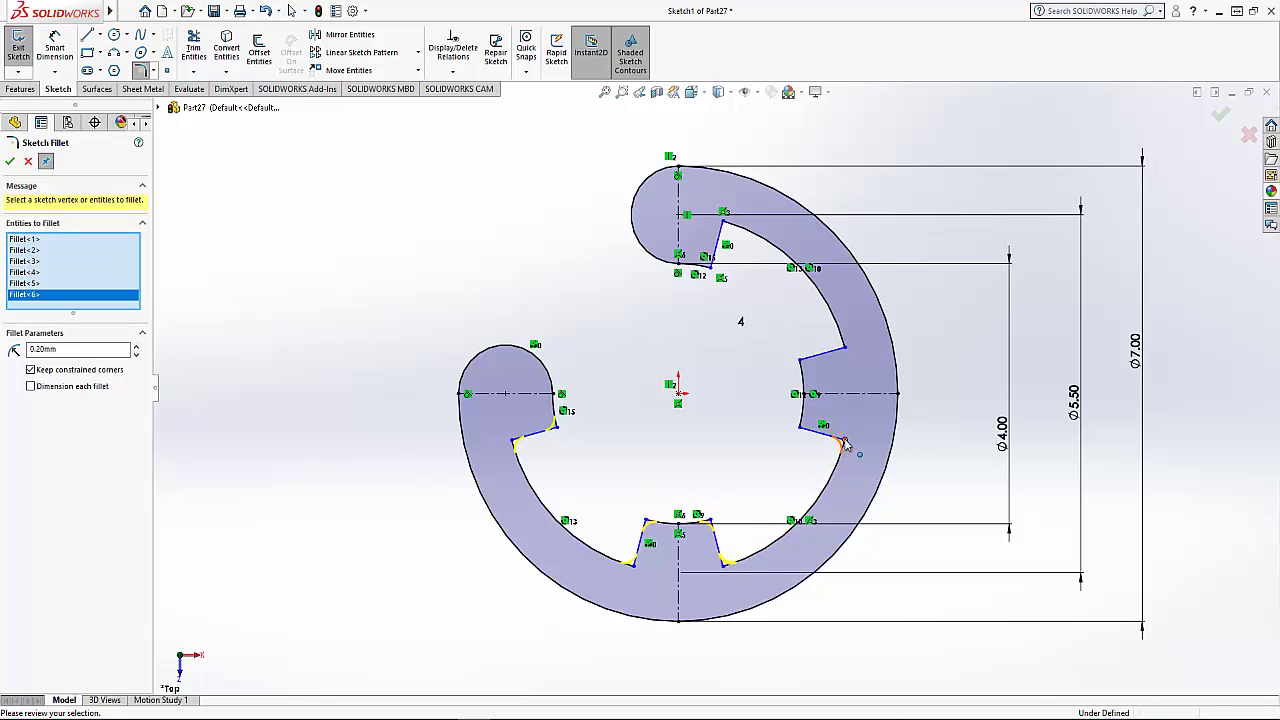
{"action": "left_click", "coordinate": [801, 427]}
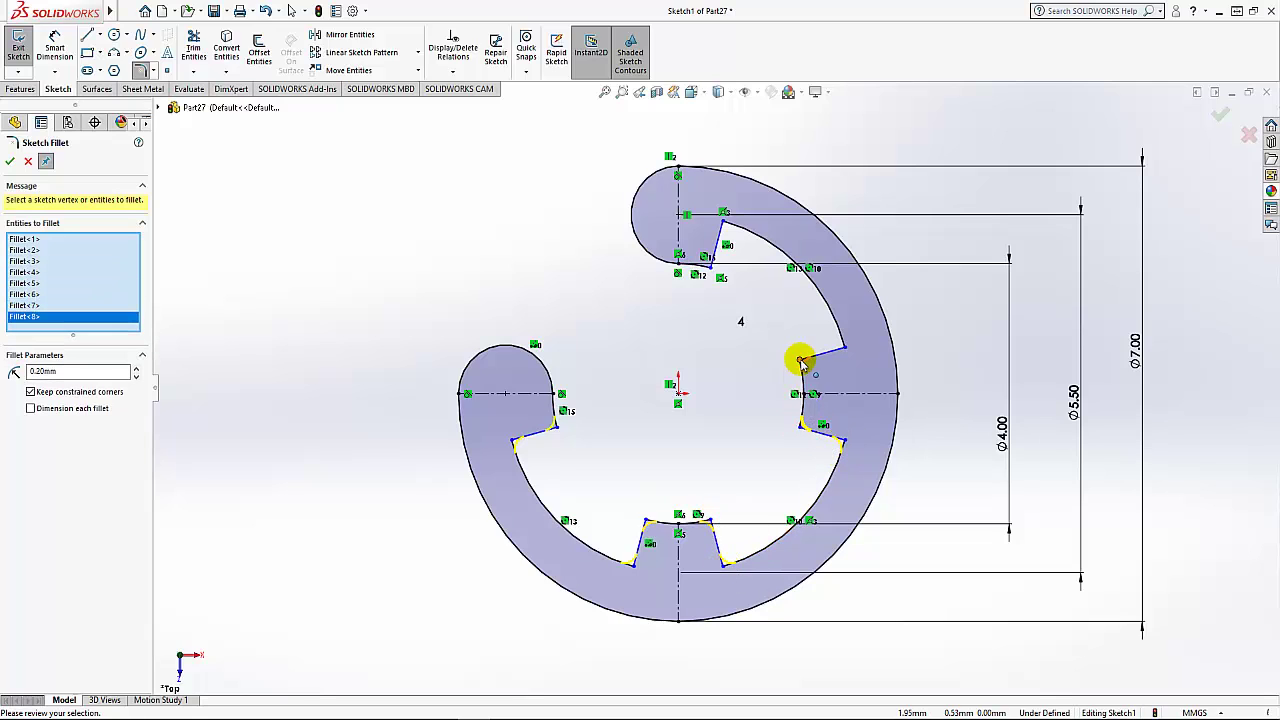
{"action": "left_click", "coordinate": [803, 362]}
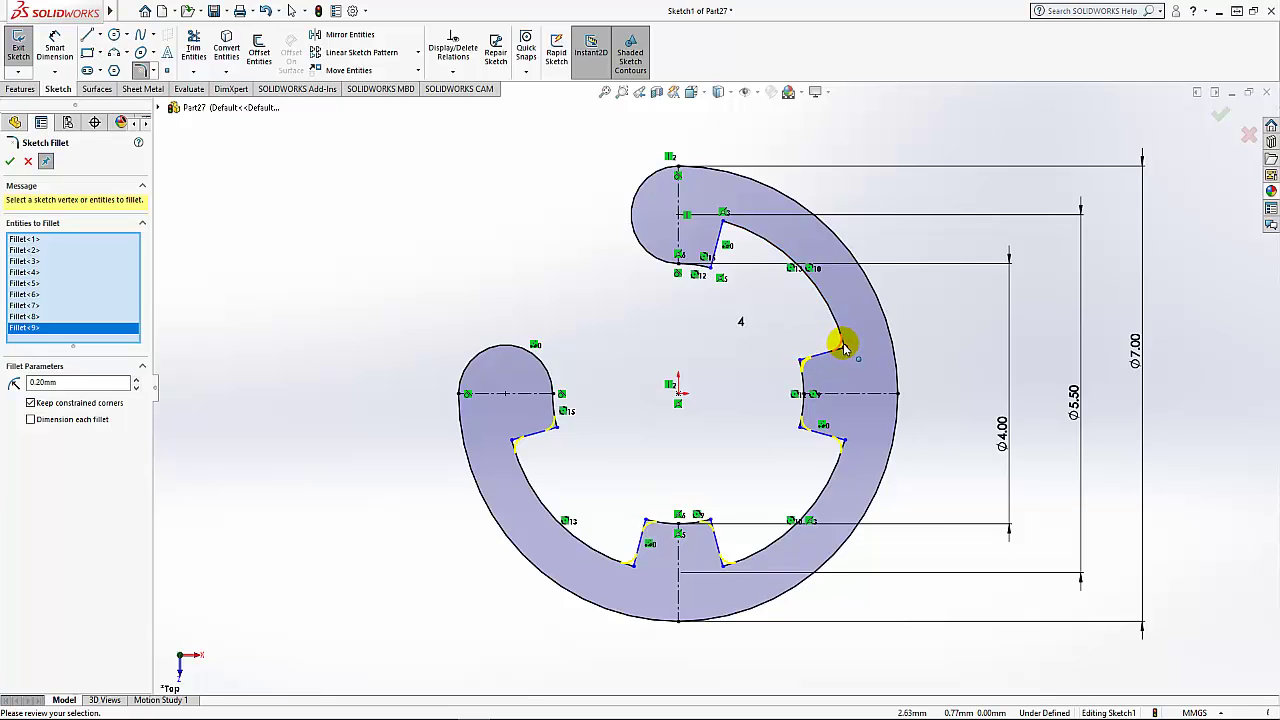
{"action": "left_click", "coordinate": [843, 346]}
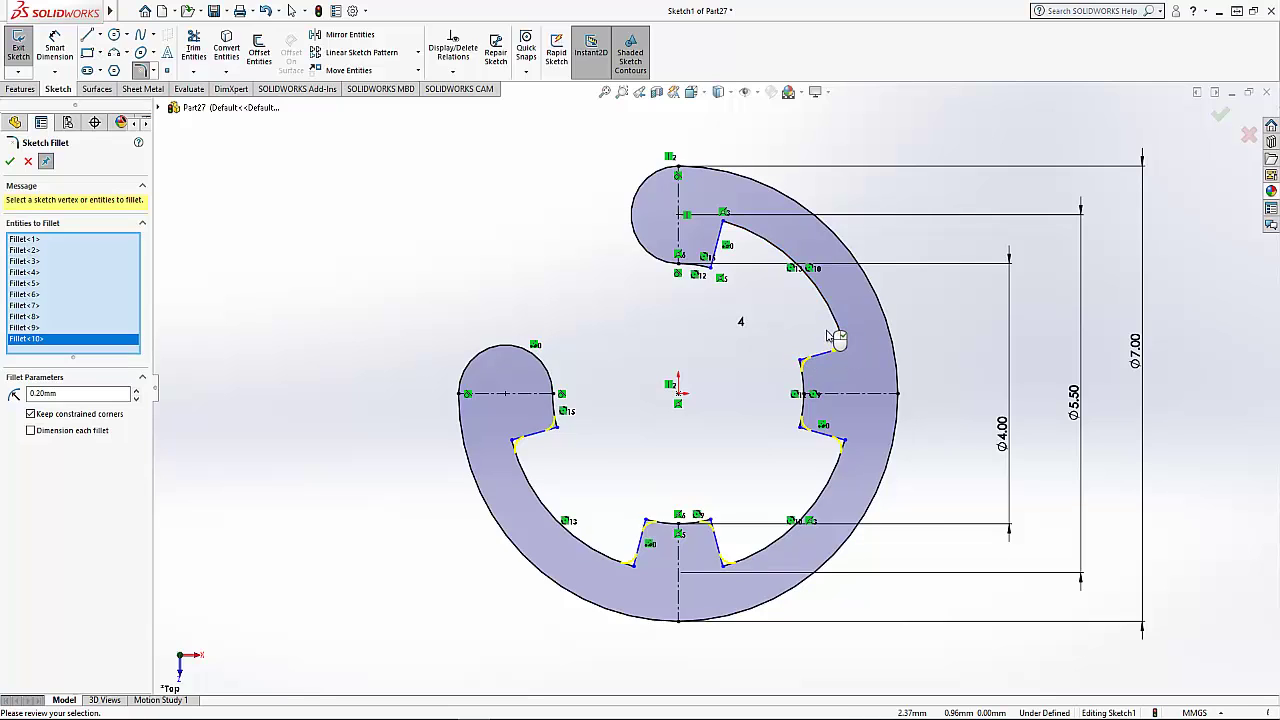
{"action": "left_click", "coordinate": [725, 226]}
{"action": "left_click", "coordinate": [707, 264]}
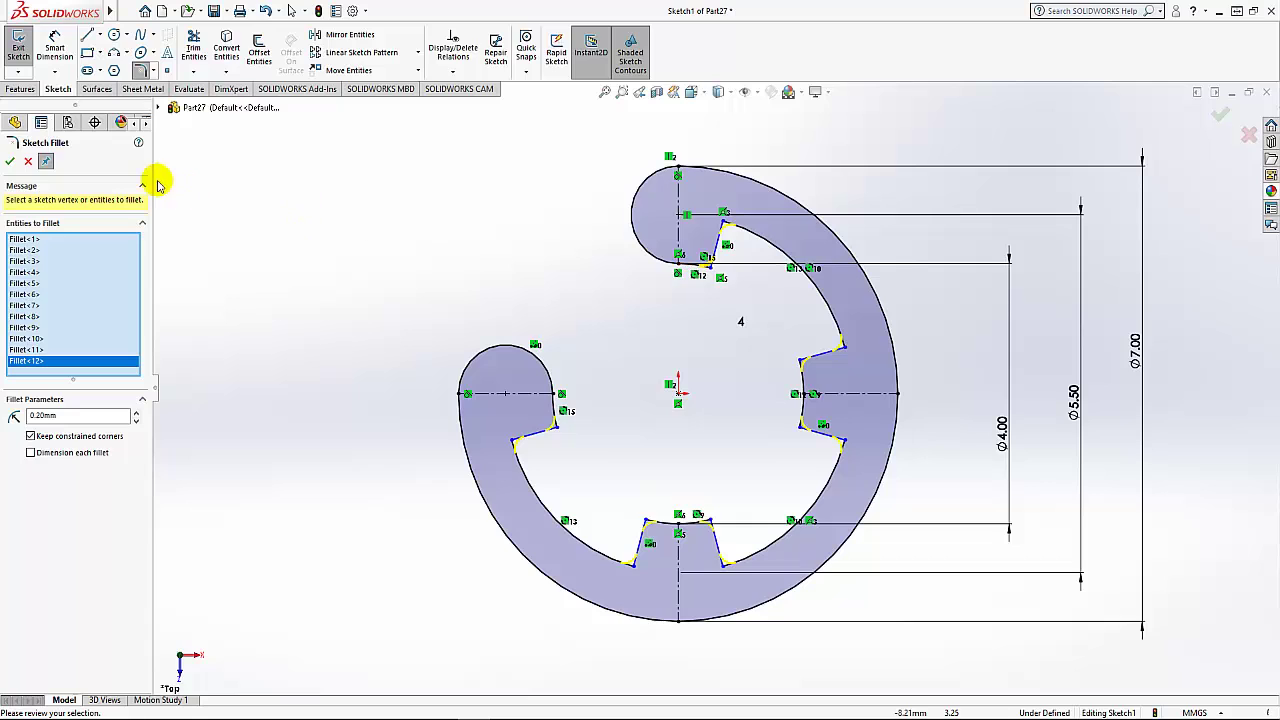
{"action": "left_click", "coordinate": [10, 161]}
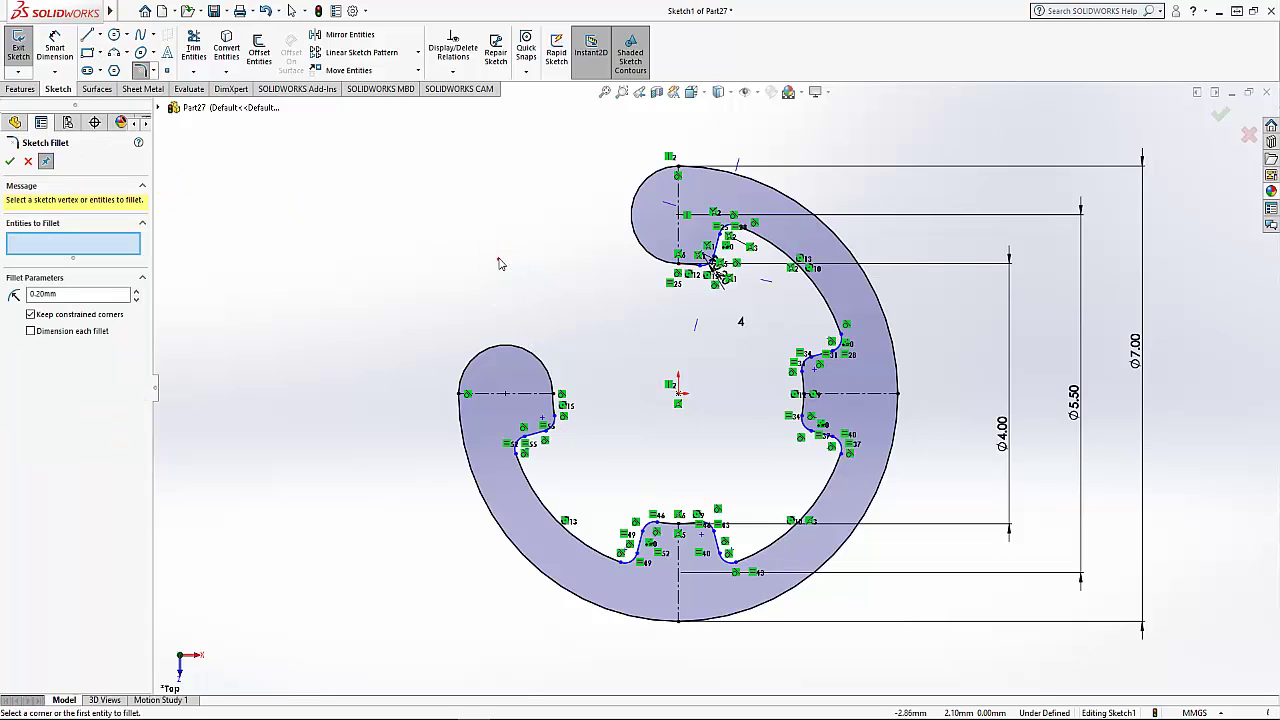
{"action": "left_click", "coordinate": [10, 161]}
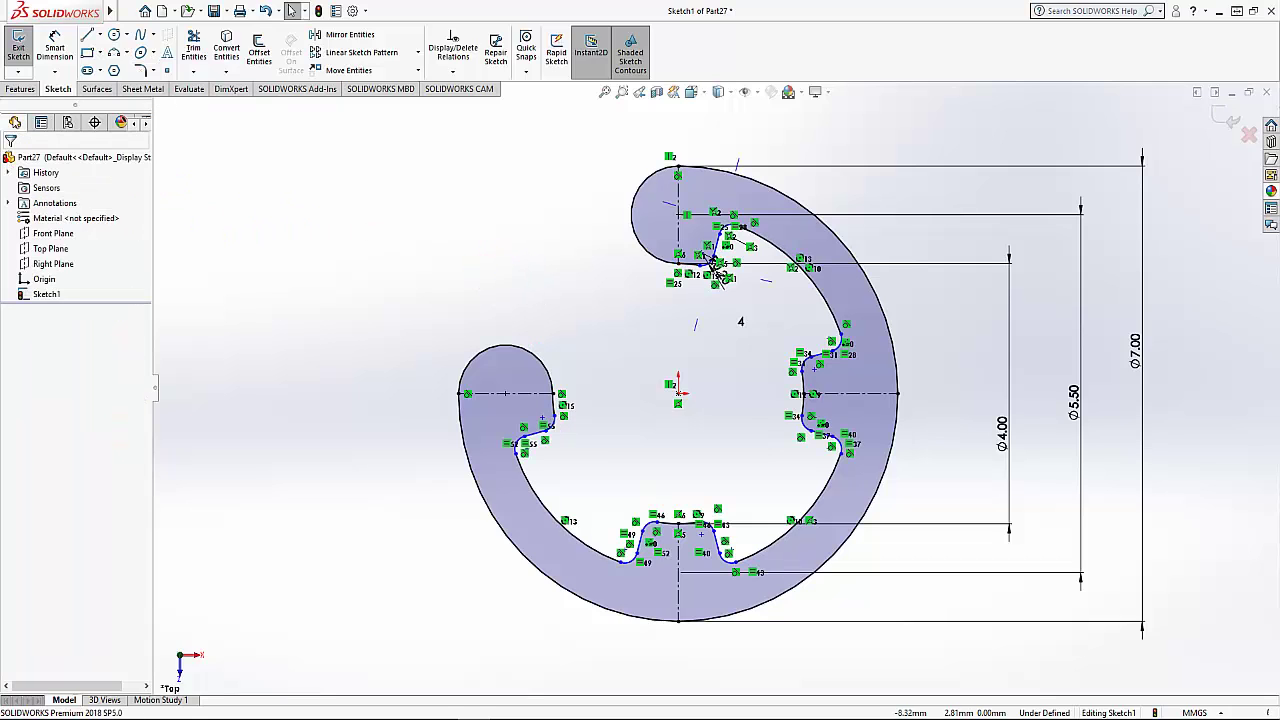
{"action": "left_click", "coordinate": [20, 89]}
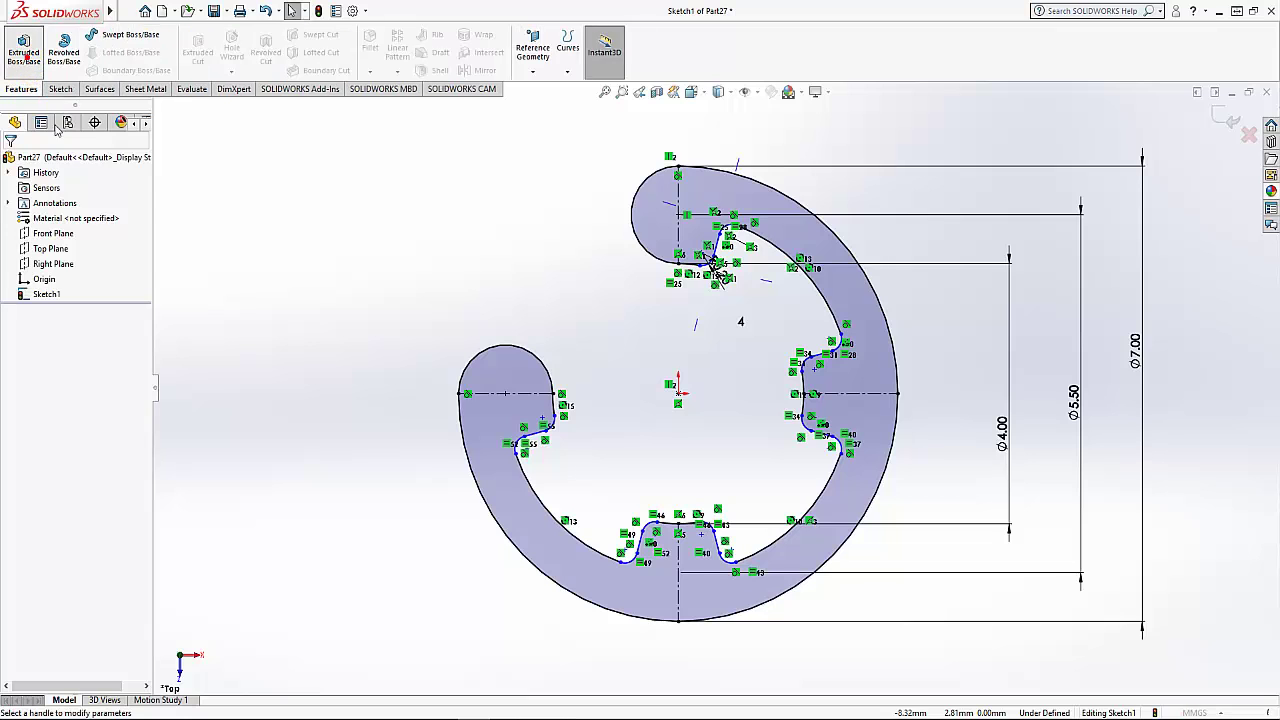
Extrude the clip sketch 0.50 mm into a solid Boss-Extrude1
{"action": "left_click", "coordinate": [24, 48]}
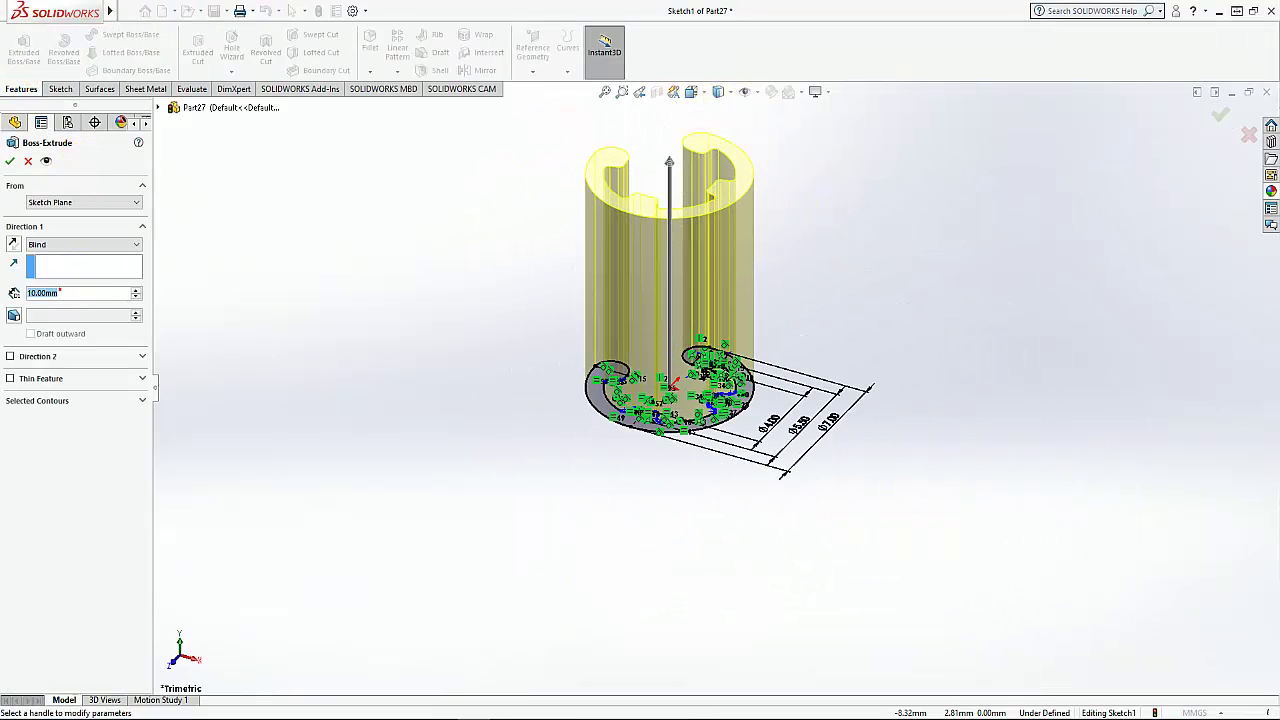
{"action": "type", "text": "0.50"}
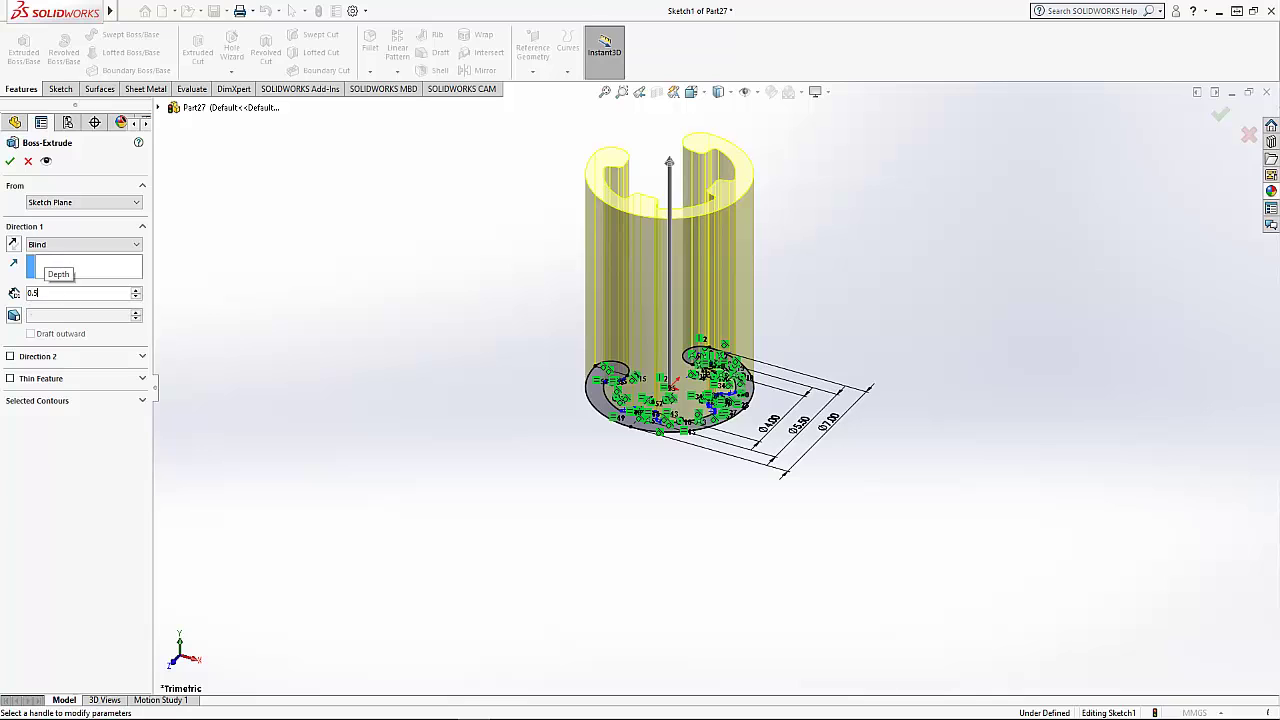
{"action": "key", "text": "Return"}
{"action": "left_click", "coordinate": [10, 163]}
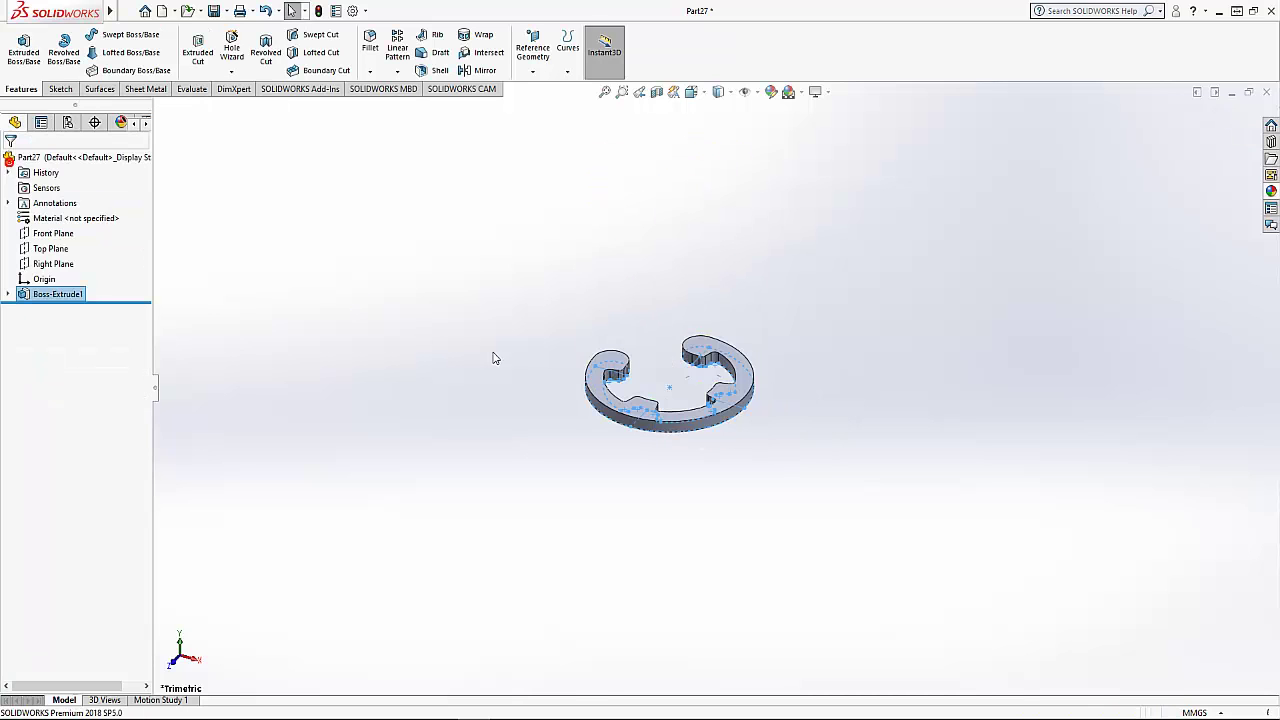
{"action": "mouse_move", "coordinate": [491, 326]}
{"action": "middle_mouse_down"}
{"action": "mouse_move", "coordinate": [503, 398]}
{"action": "mouse_move", "coordinate": [526, 403]}
{"action": "middle_mouse_up"}
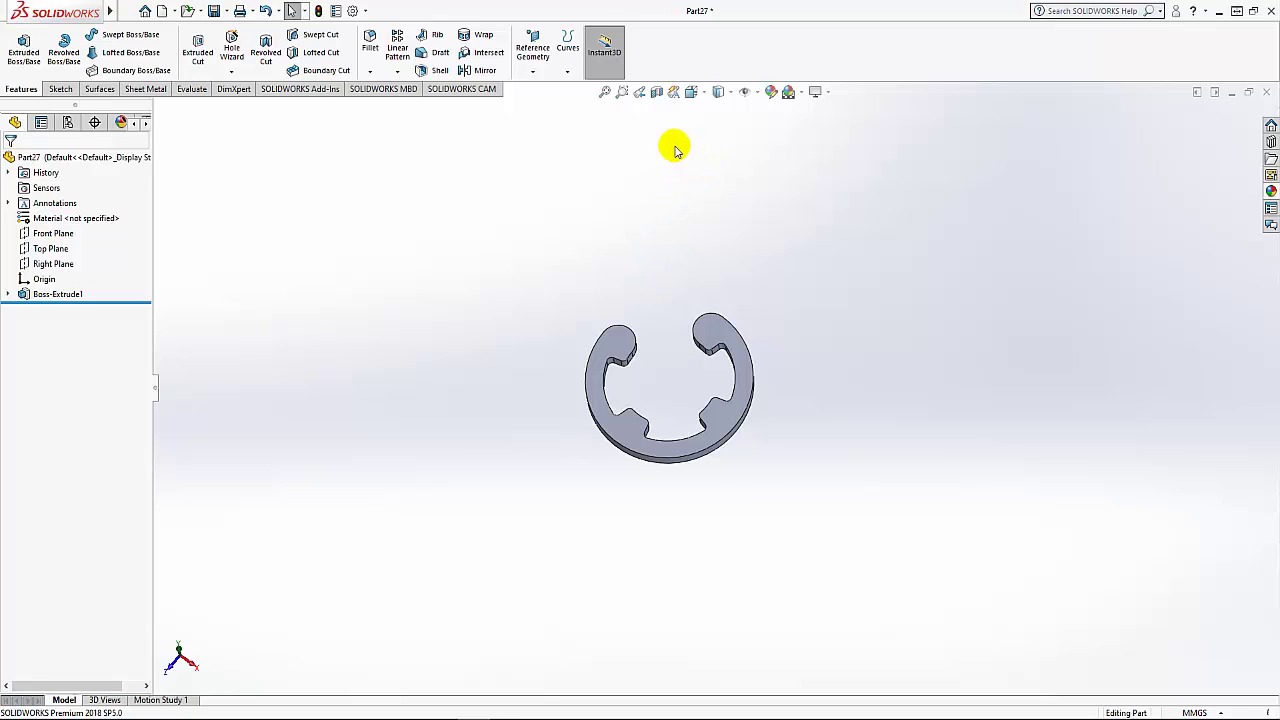
Apply the sandblasted iron appearance to the whole clip and tilt the view
{"action": "left_click", "coordinate": [70, 160]}
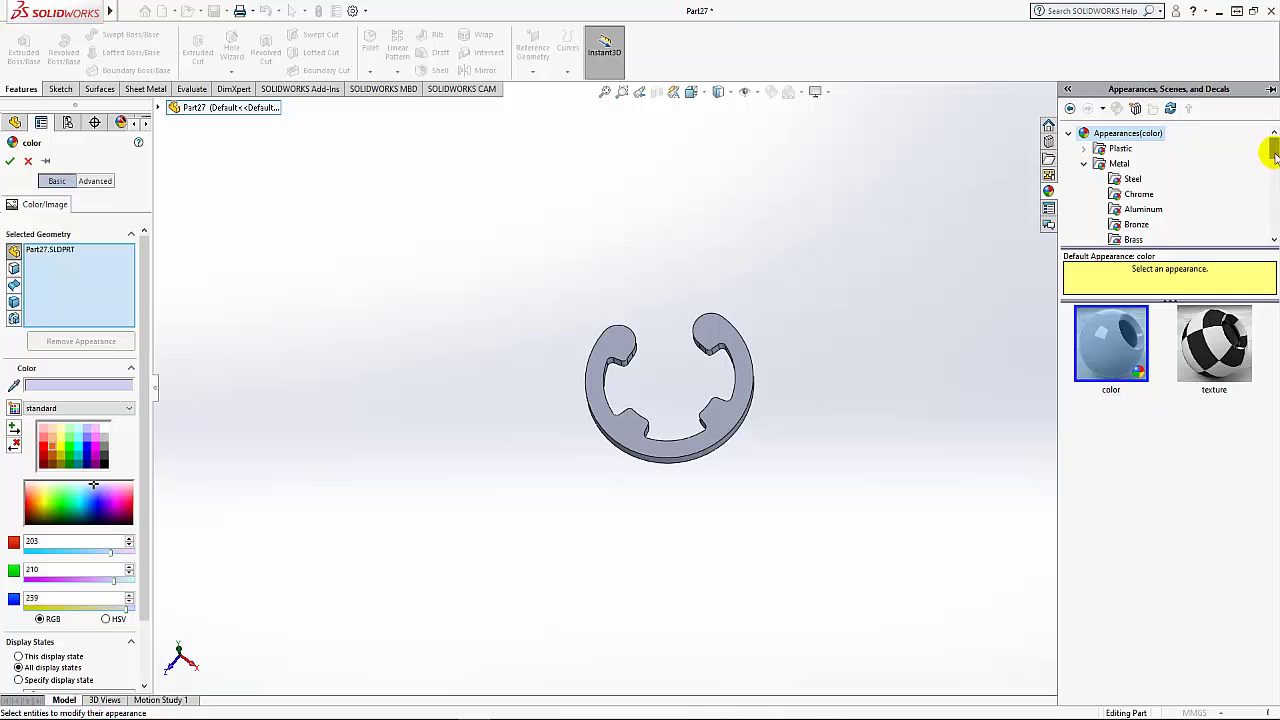
{"action": "left_click_drag", "start_coordinate": [1275, 150], "coordinate": [1272, 178]}
{"action": "left_click", "coordinate": [1130, 195]}
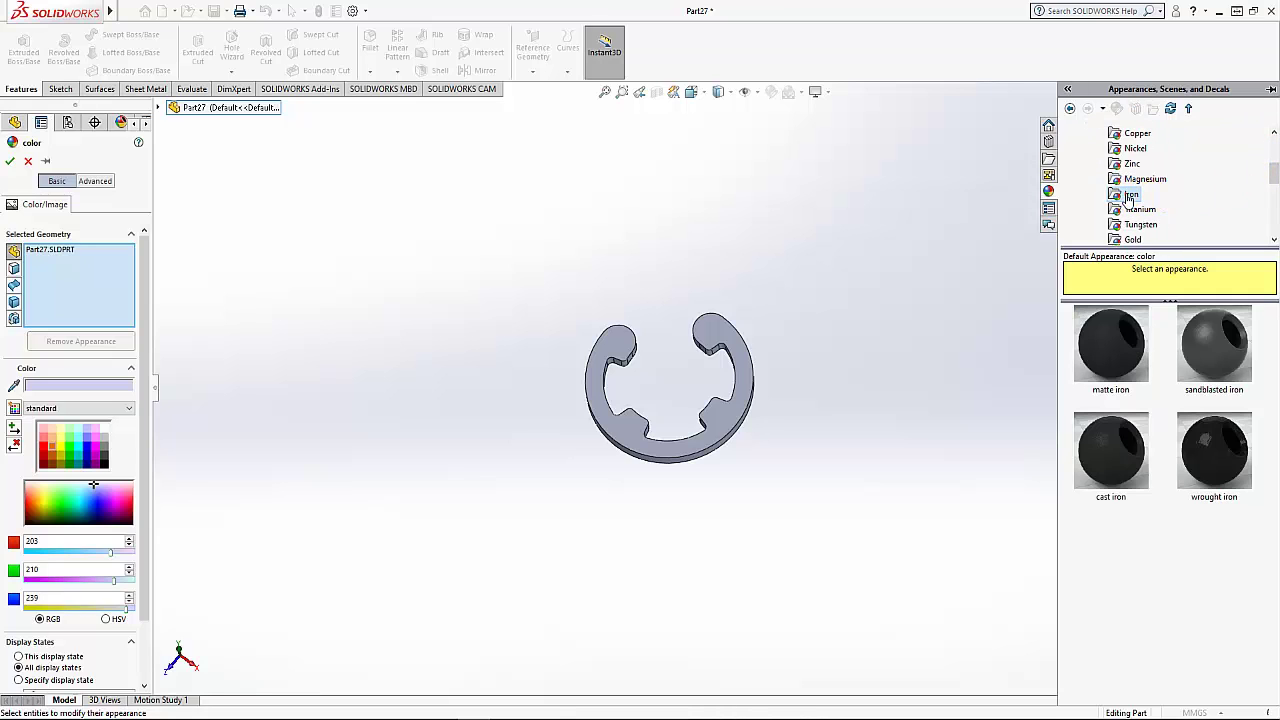
{"action": "left_click", "coordinate": [1209, 335]}
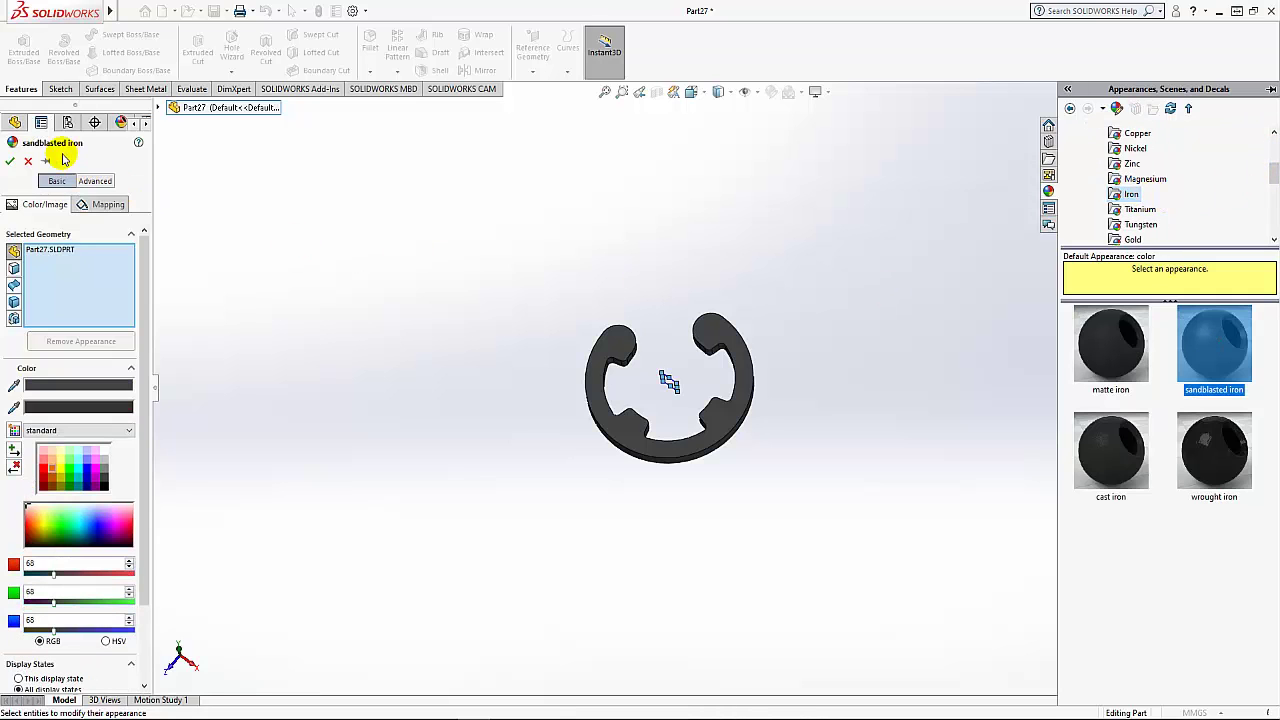
{"action": "left_click", "coordinate": [10, 162]}
{"action": "mouse_move", "coordinate": [486, 363]}
{"action": "middle_mouse_down"}
{"action": "mouse_move", "coordinate": [497, 292]}
{"action": "mouse_move", "coordinate": [594, 309]}
{"action": "middle_mouse_up"}
{"action": "left_click", "coordinate": [692, 92]}
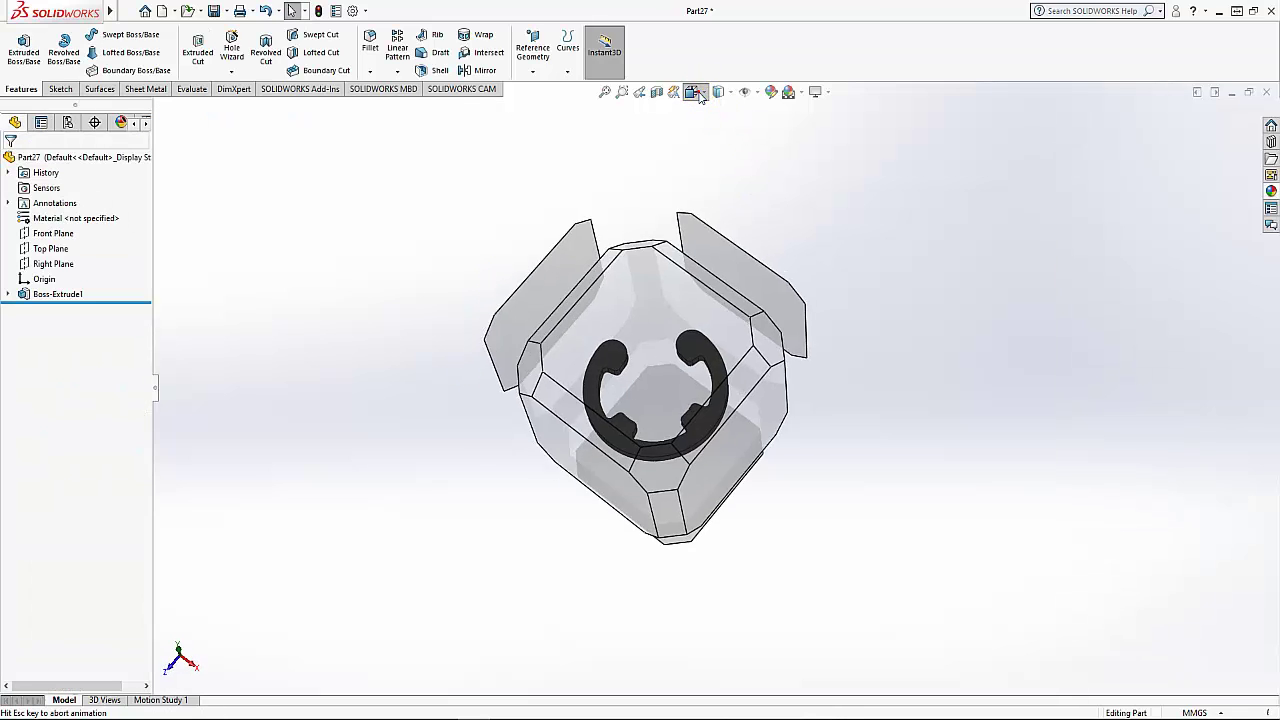
Show the clip in isometric view, then close the Blade document
{"action": "left_click", "coordinate": [767, 131]}
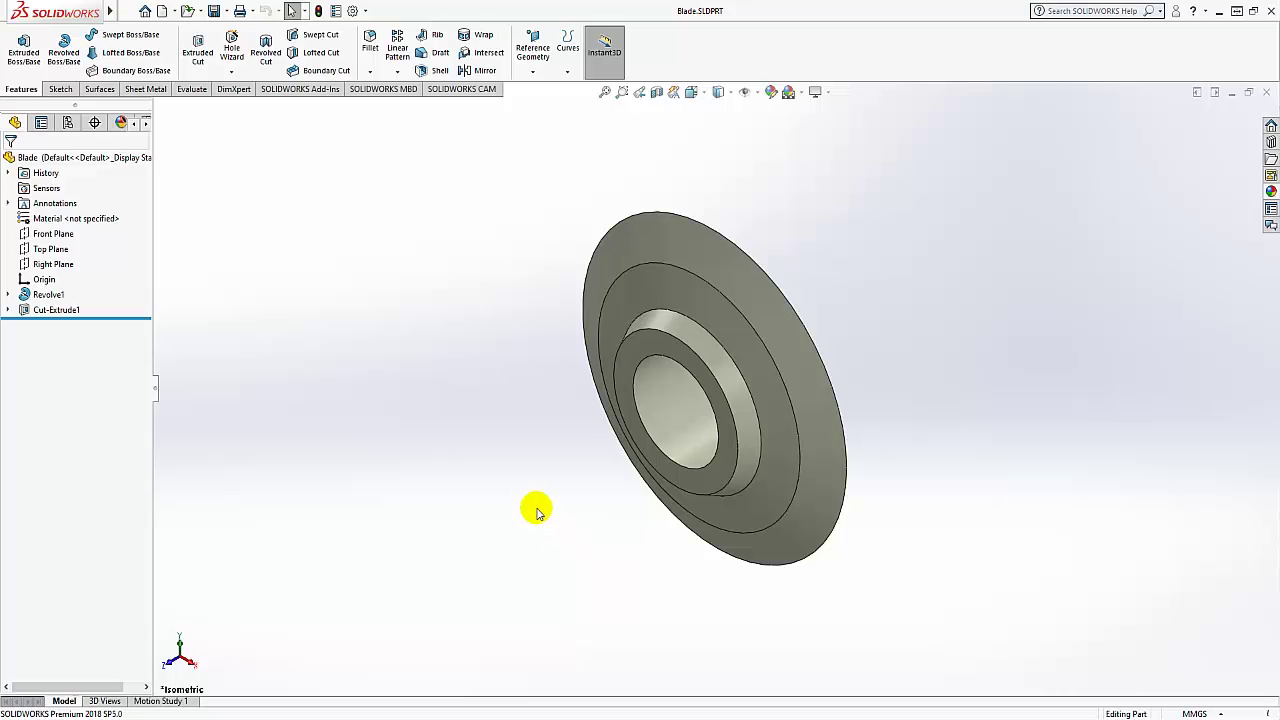
{"action": "mouse_move", "coordinate": [536, 511]}
{"action": "middle_mouse_down"}
{"action": "mouse_move", "coordinate": [621, 426]}
{"action": "mouse_move", "coordinate": [726, 469]}
{"action": "mouse_move", "coordinate": [834, 543]}
{"action": "mouse_move", "coordinate": [855, 532]}
{"action": "mouse_move", "coordinate": [823, 429]}
{"action": "middle_mouse_up"}
{"action": "left_click", "coordinate": [1266, 91]}
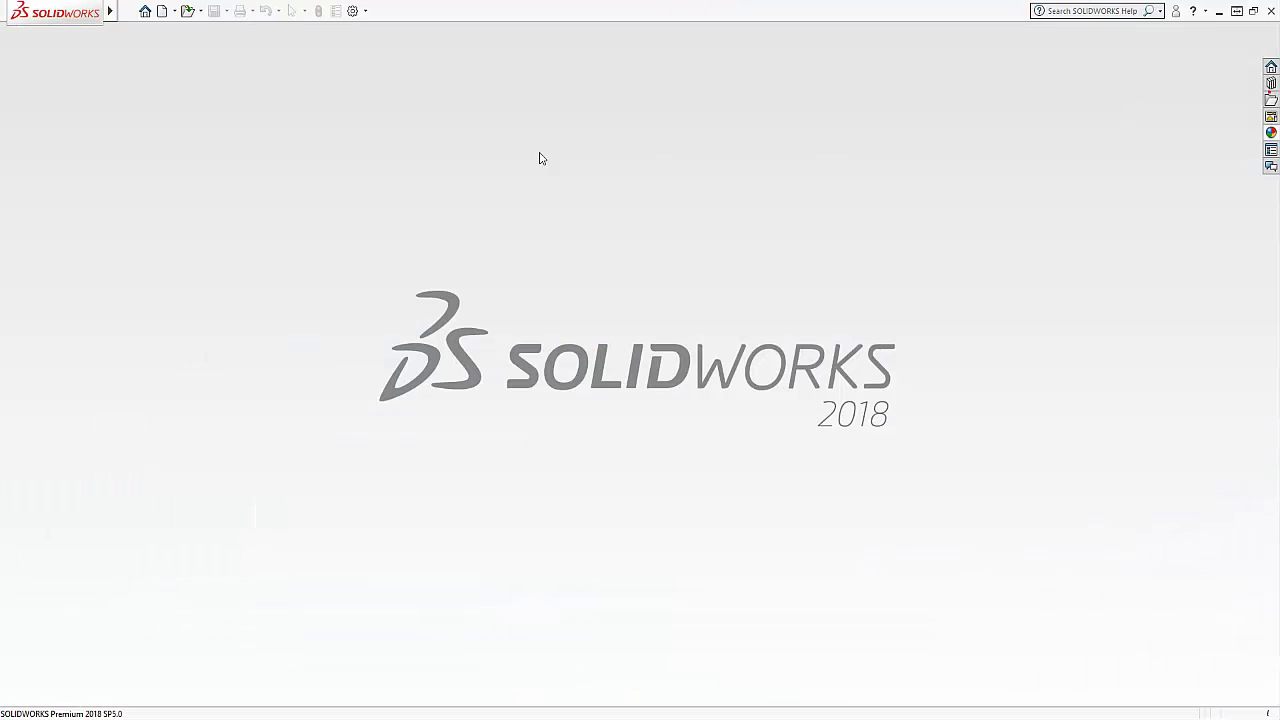
Create a new part and start a sketch on the Right Plane
{"action": "left_click", "coordinate": [163, 13]}
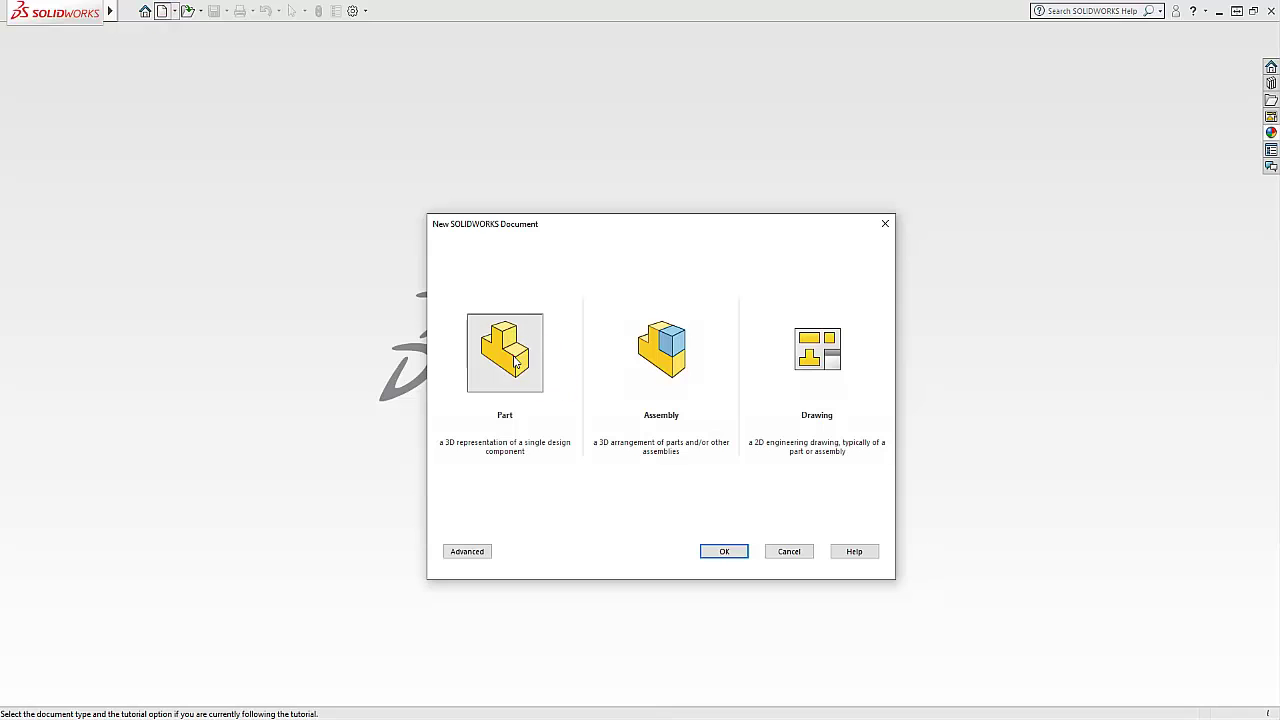
{"action": "left_click", "coordinate": [727, 550]}
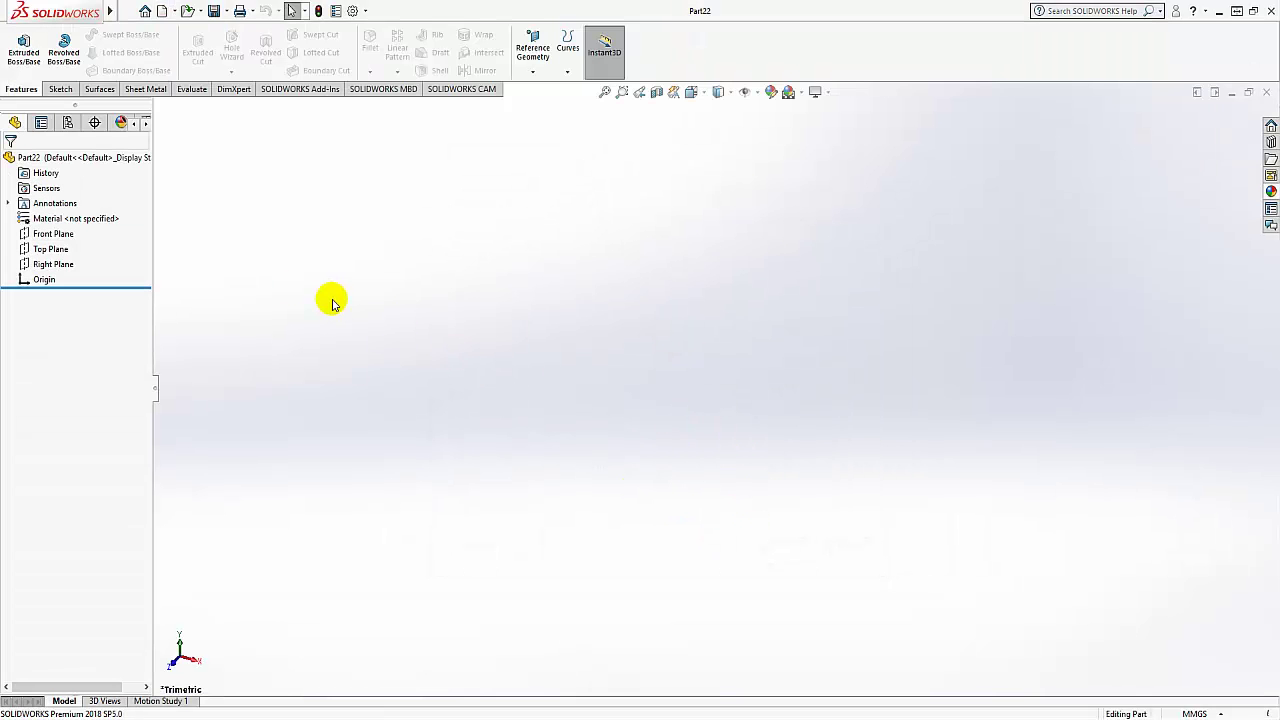
{"action": "left_click", "coordinate": [45, 266]}
{"action": "left_click", "coordinate": [60, 246]}
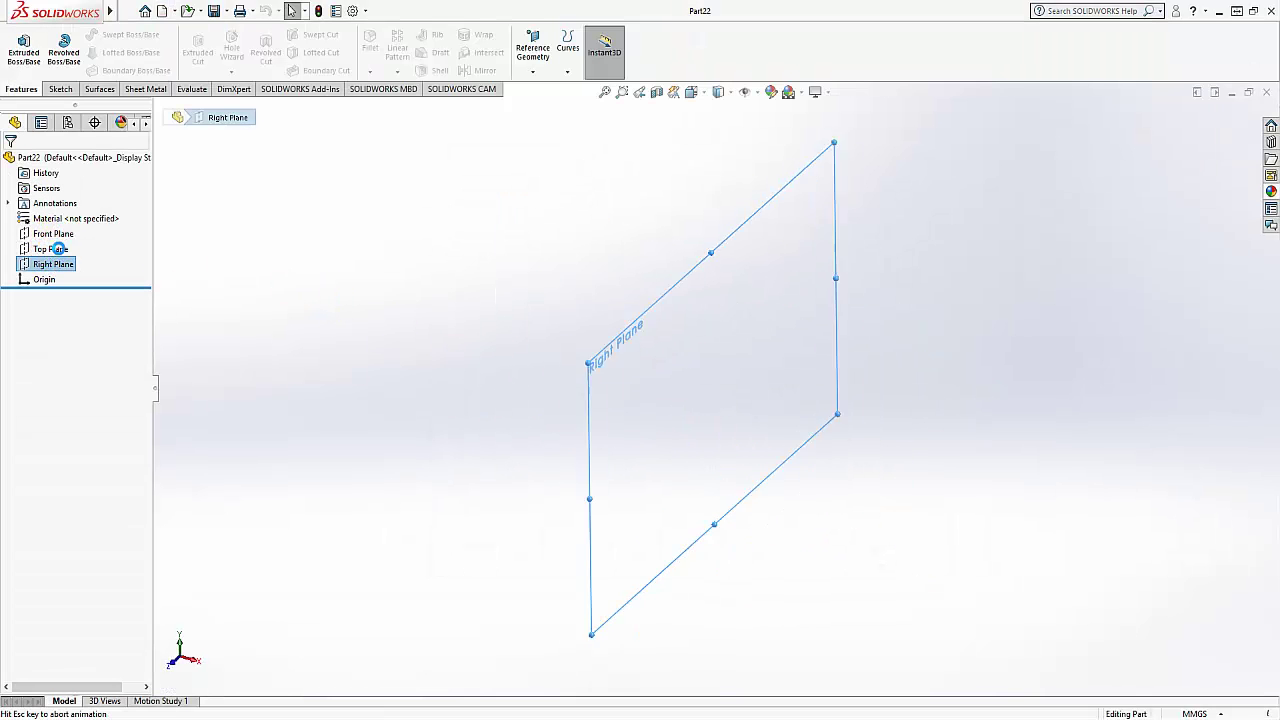
Draw a horizontal centerline from the origin toward the left
{"action": "left_click", "coordinate": [100, 35]}
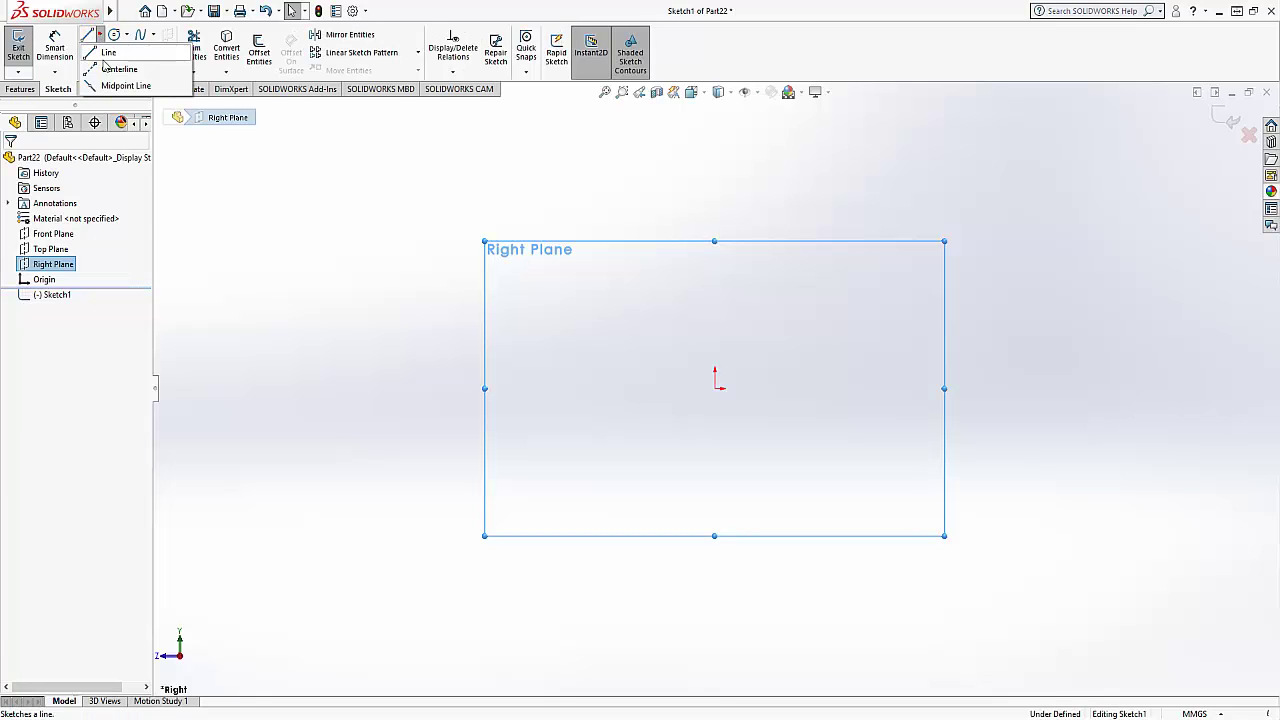
{"action": "left_click", "coordinate": [112, 63]}
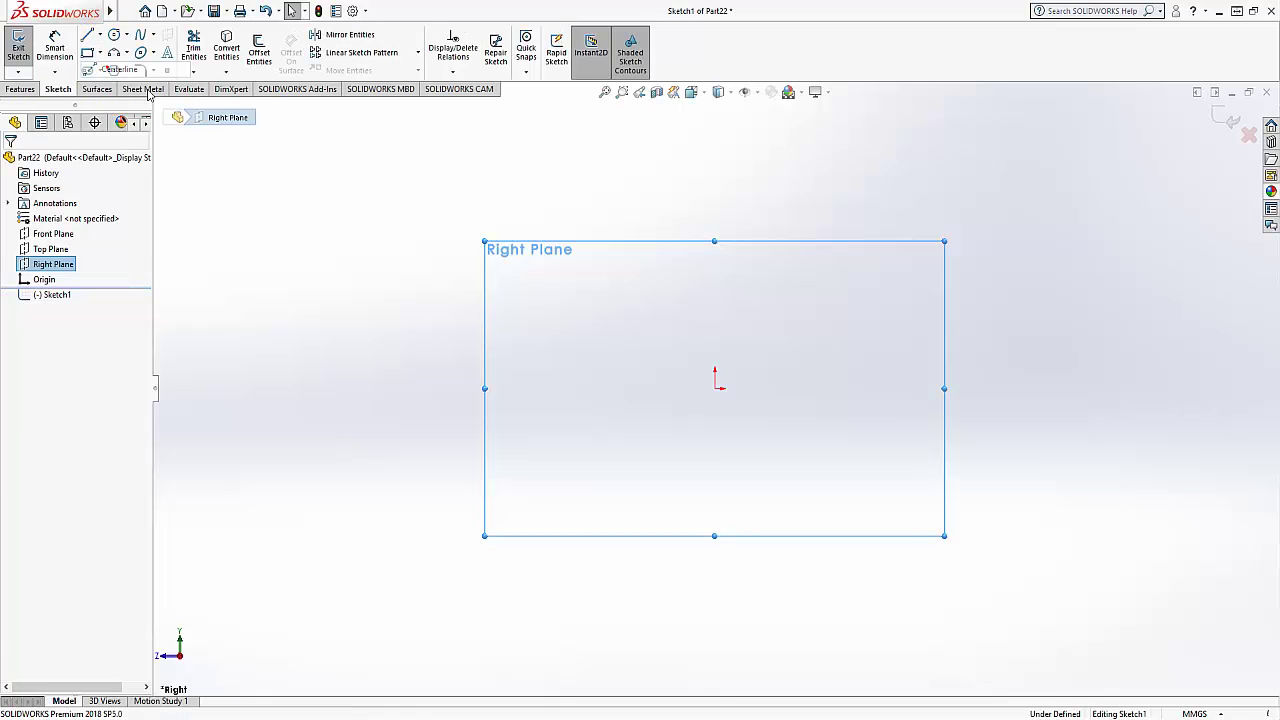
{"action": "left_click", "coordinate": [716, 390]}
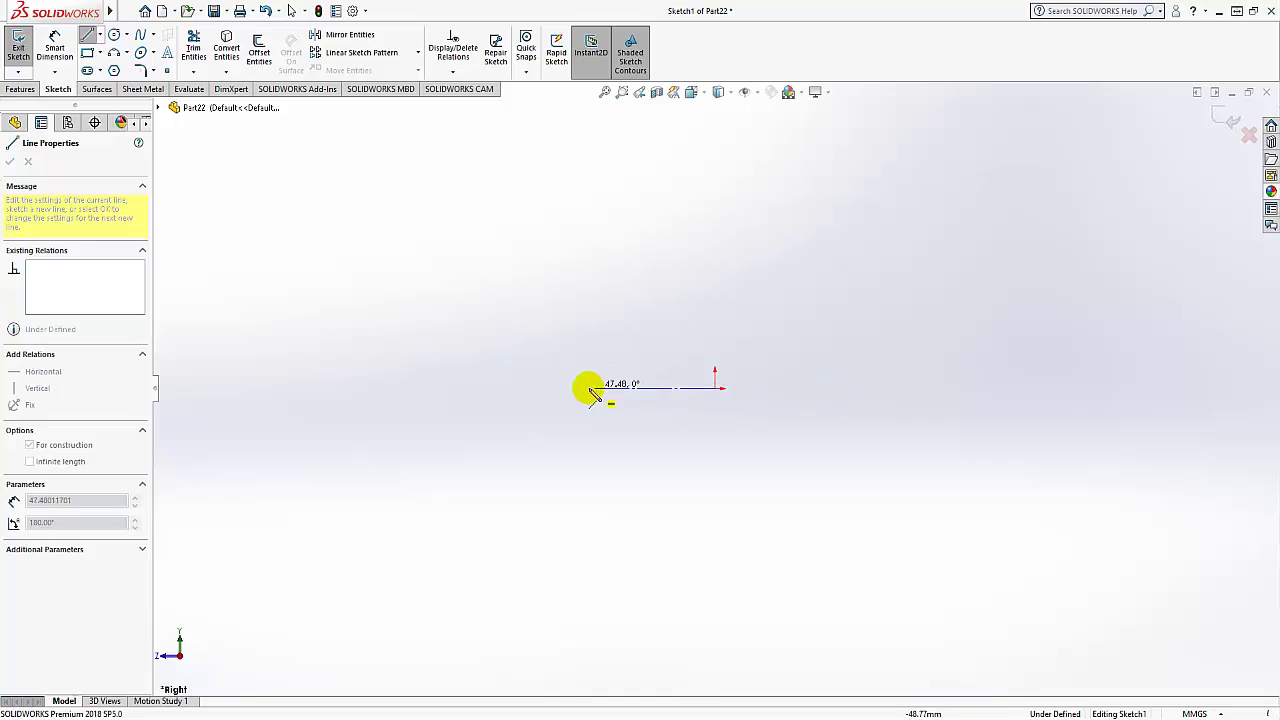
{"action": "left_click", "coordinate": [547, 390]}
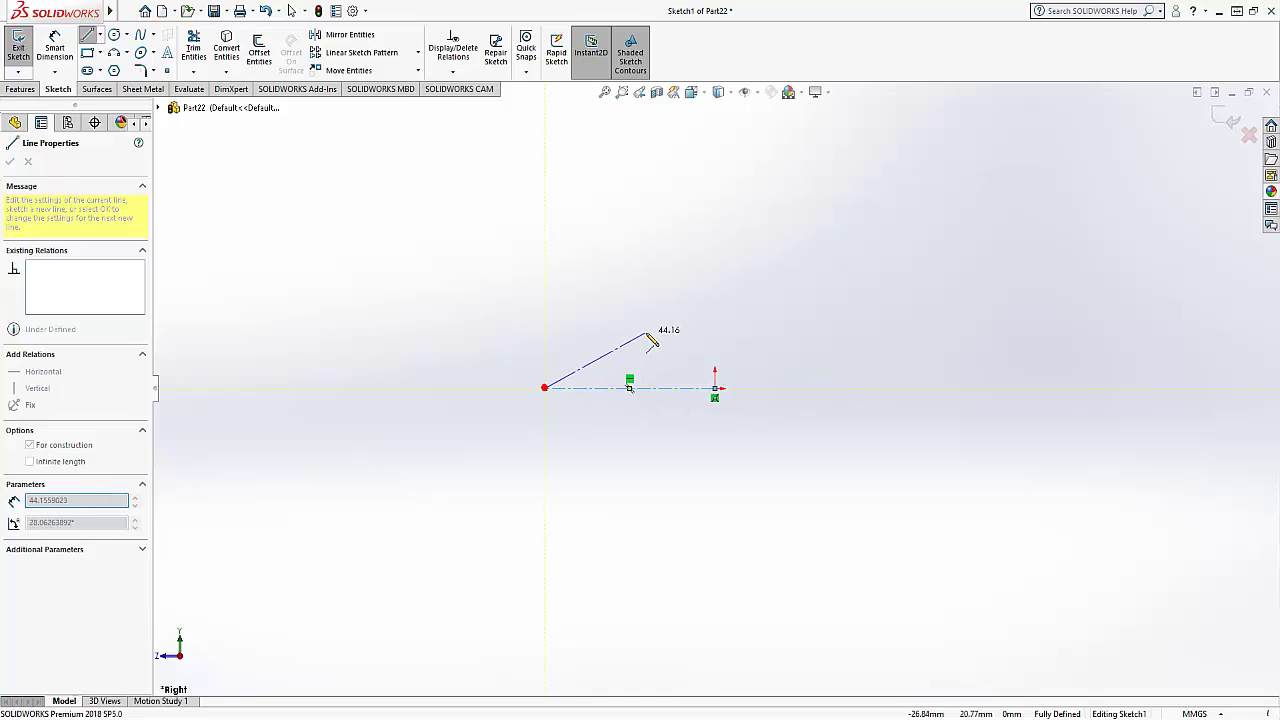
{"action": "right_click", "coordinate": [648, 332]}
{"action": "left_click", "coordinate": [680, 343]}
{"action": "scroll", "coordinate": [727, 332], "scroll_direction": "down", "scroll_amount": 2}
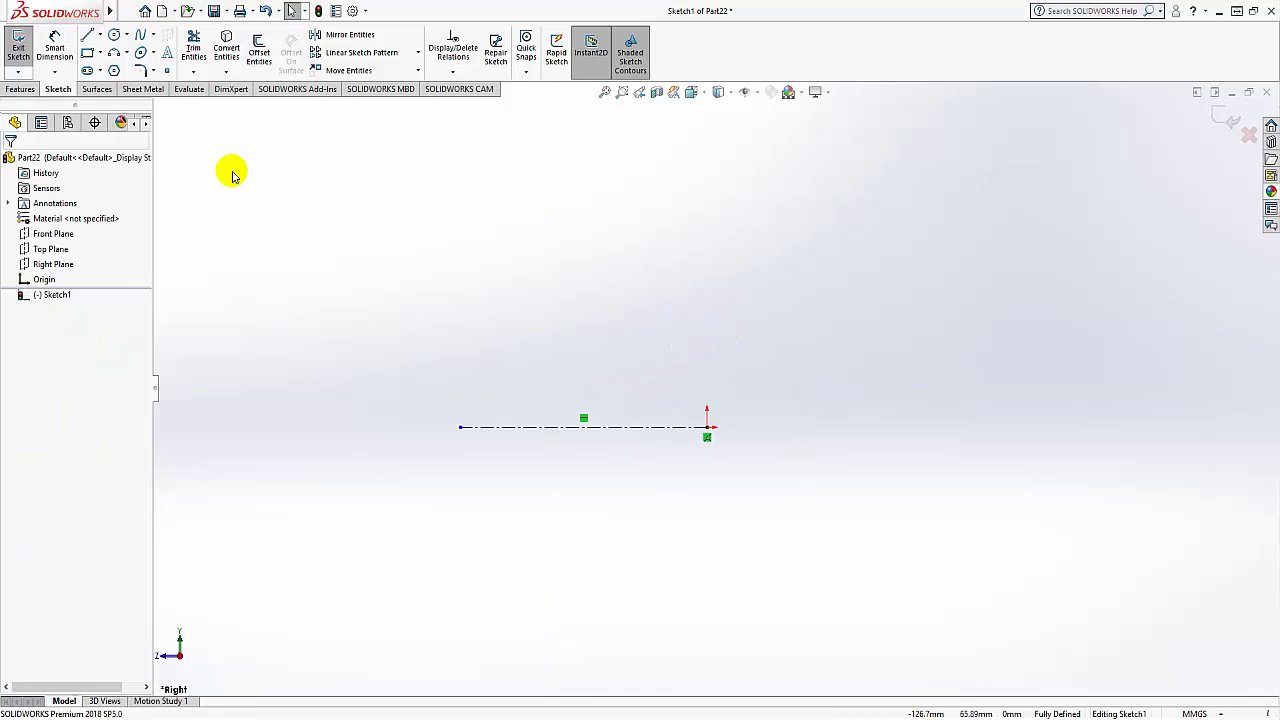
Draw a vertical centerline from the origin upward
{"action": "left_click", "coordinate": [100, 35]}
{"action": "left_click", "coordinate": [115, 68]}
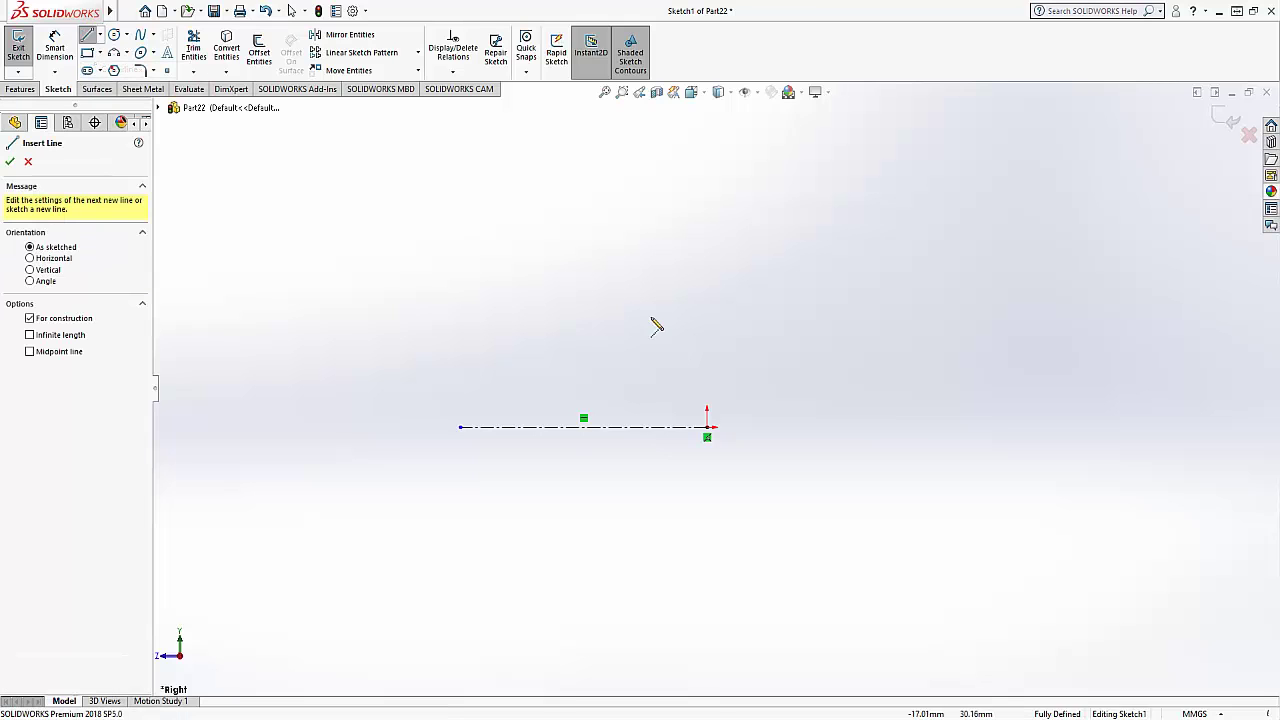
{"action": "left_click", "coordinate": [707, 428]}
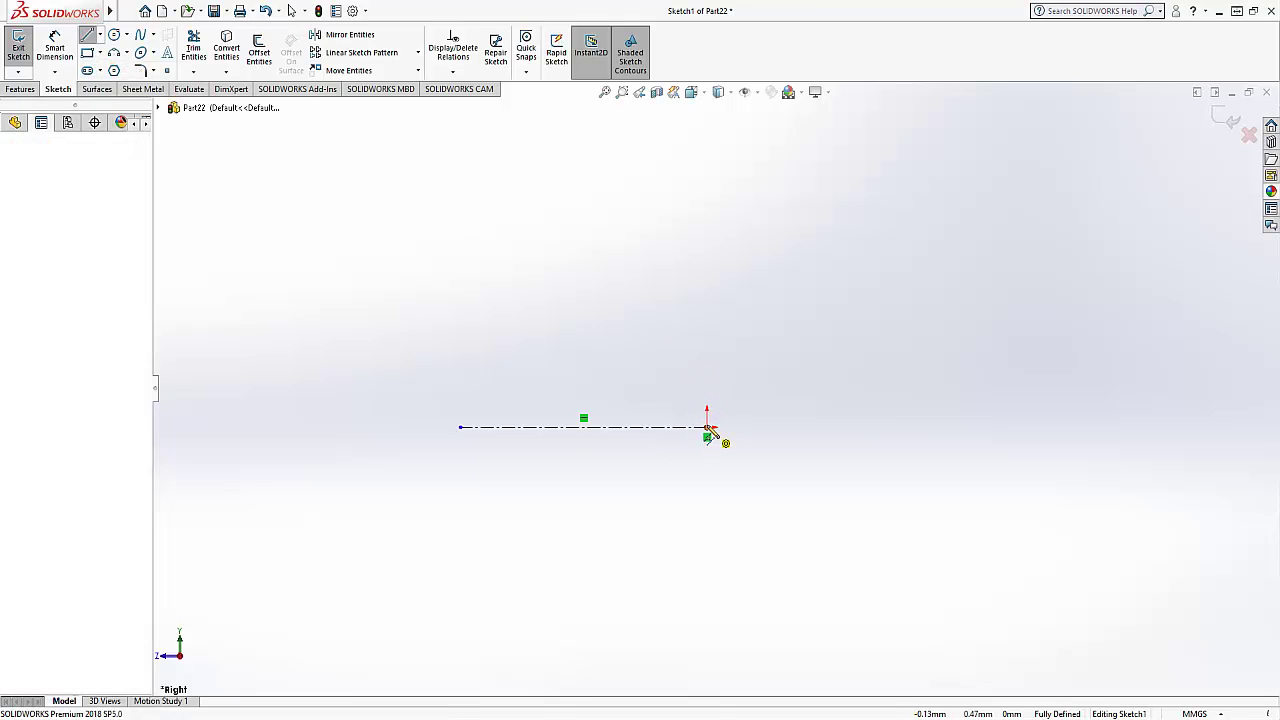
{"action": "left_click", "coordinate": [707, 125]}
{"action": "right_click", "coordinate": [806, 240]}
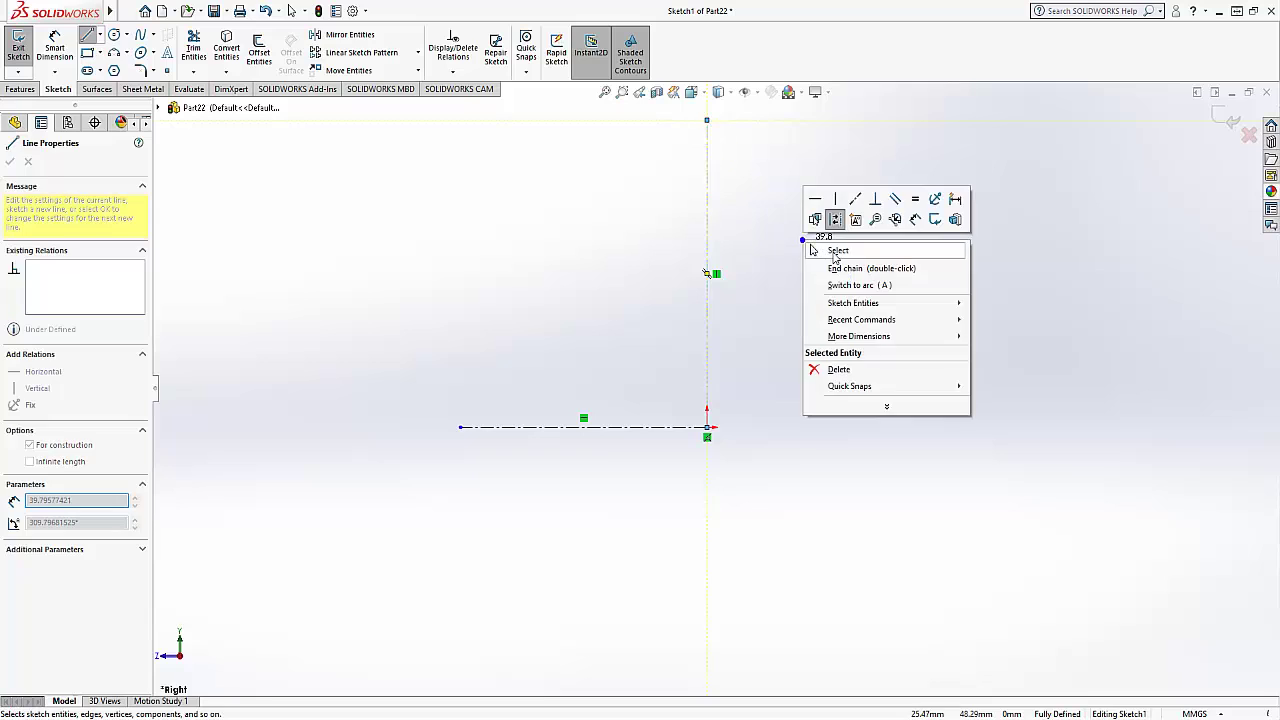
{"action": "left_click", "coordinate": [825, 249]}
{"action": "scroll", "coordinate": [690, 272], "scroll_direction": "down", "scroll_amount": 1}
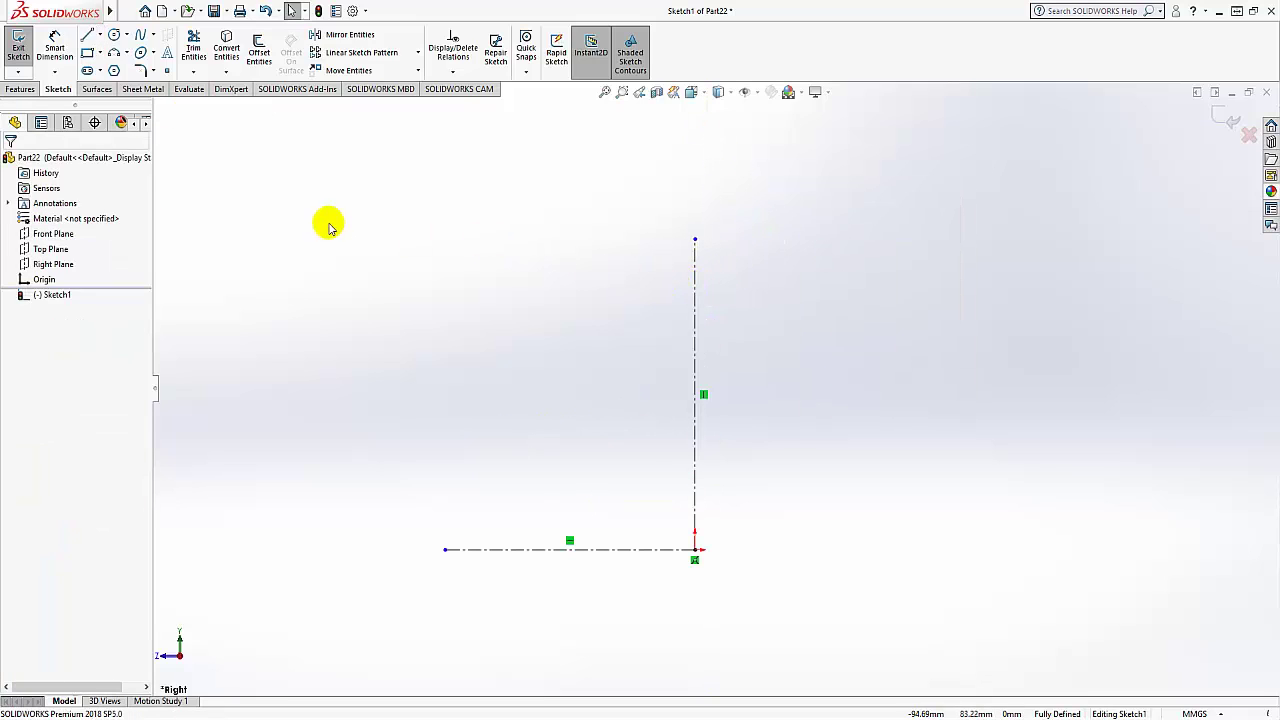
Draw the stepped line profile from the horizontal centerline up to the vertical centerline
{"action": "left_click", "coordinate": [88, 36]}
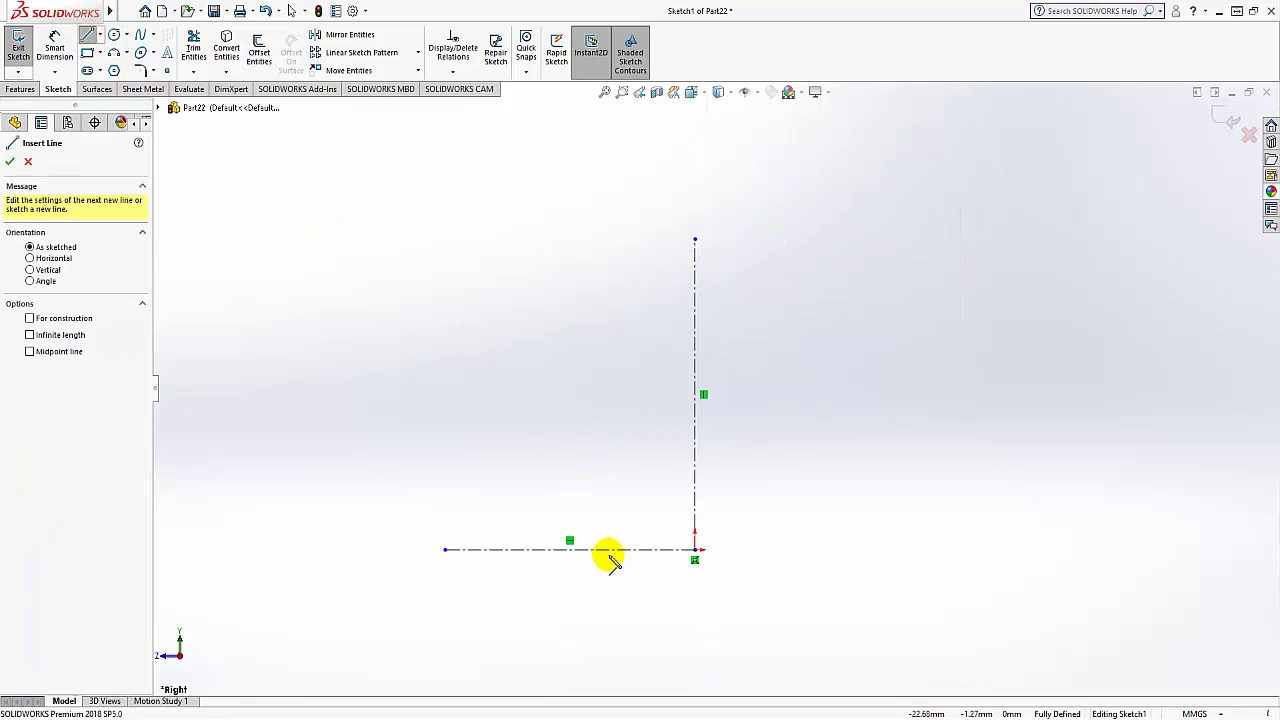
{"action": "left_click", "coordinate": [610, 550]}
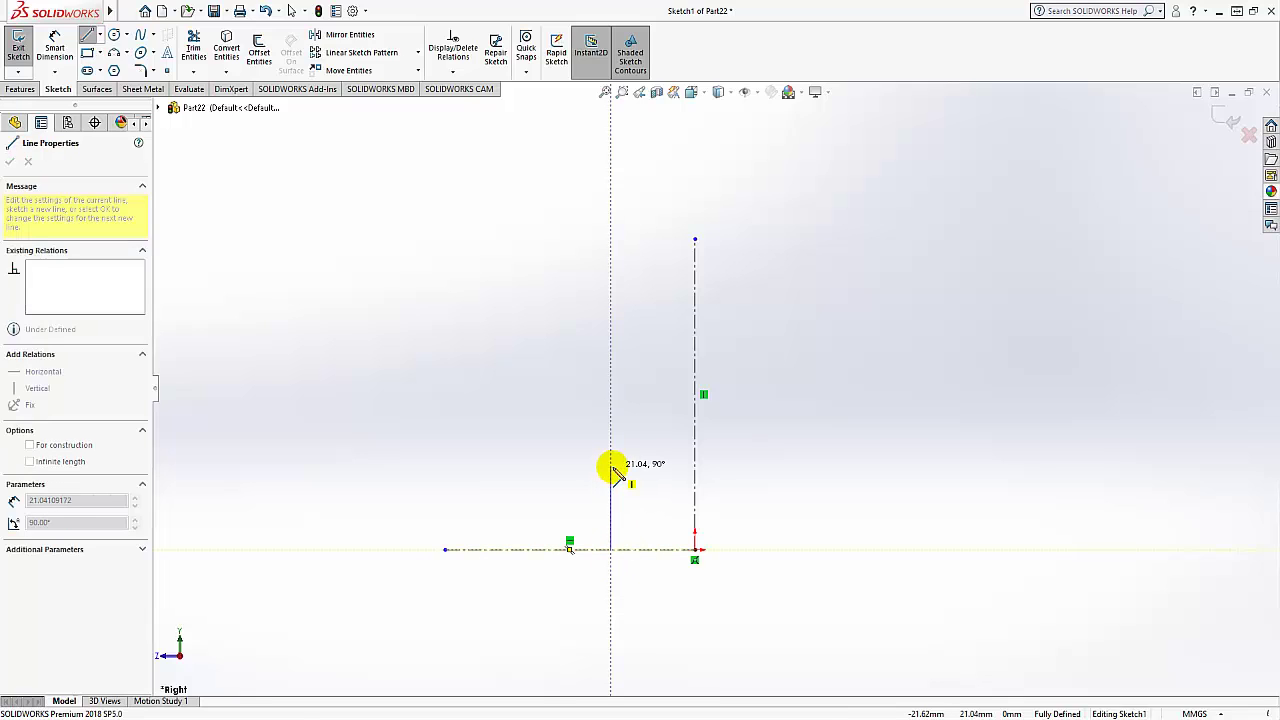
{"action": "left_click", "coordinate": [611, 467]}
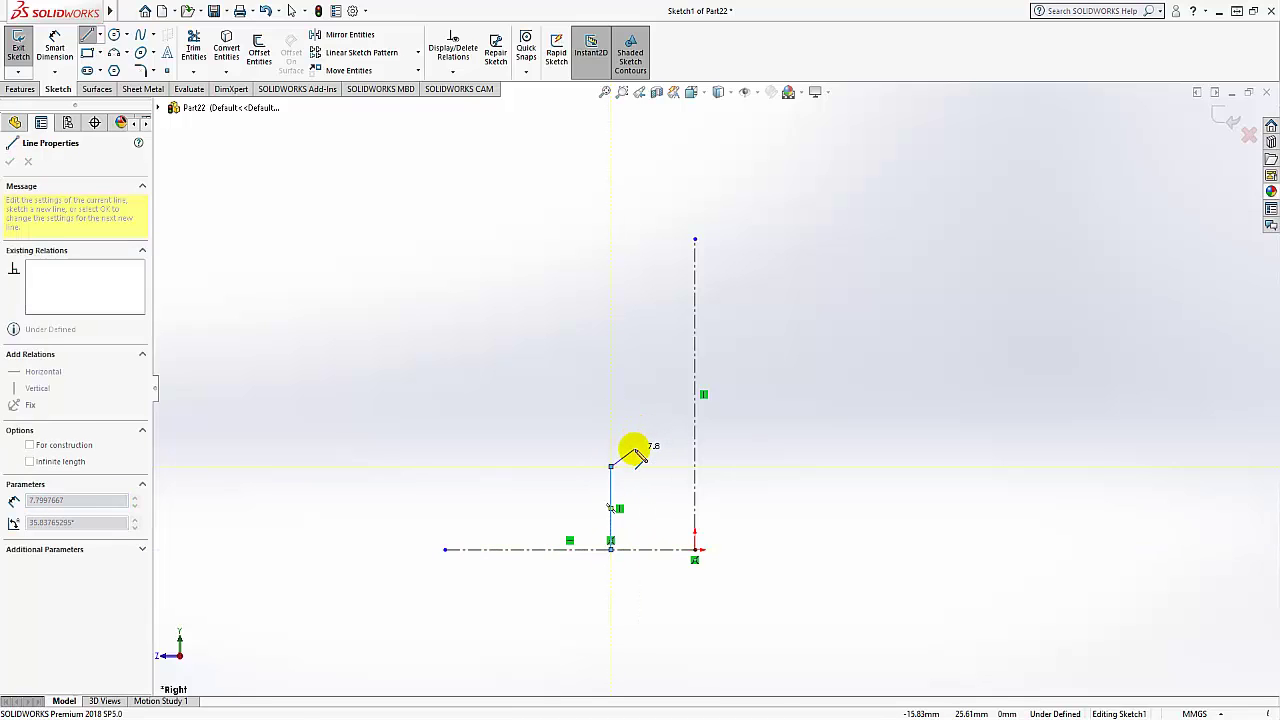
{"action": "left_click", "coordinate": [635, 448]}
{"action": "left_click", "coordinate": [658, 389]}
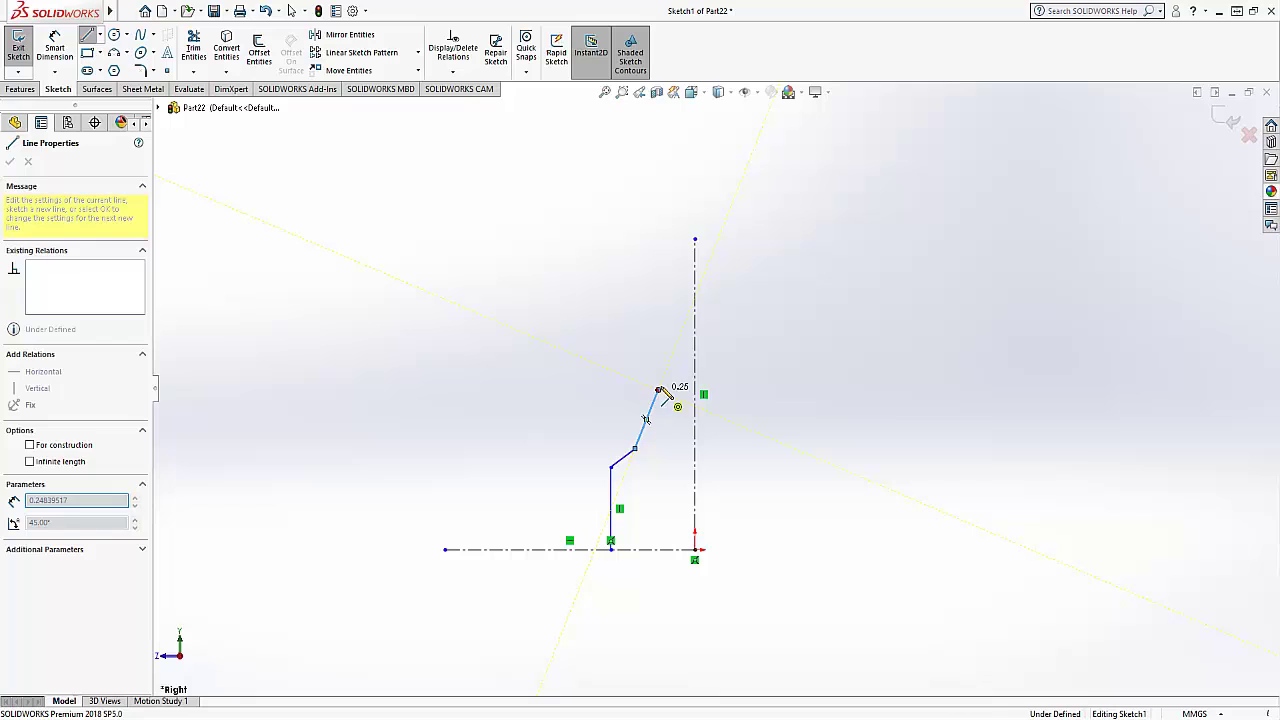
{"action": "left_click", "coordinate": [695, 338]}
{"action": "right_click", "coordinate": [784, 350]}
{"action": "left_click", "coordinate": [800, 364]}
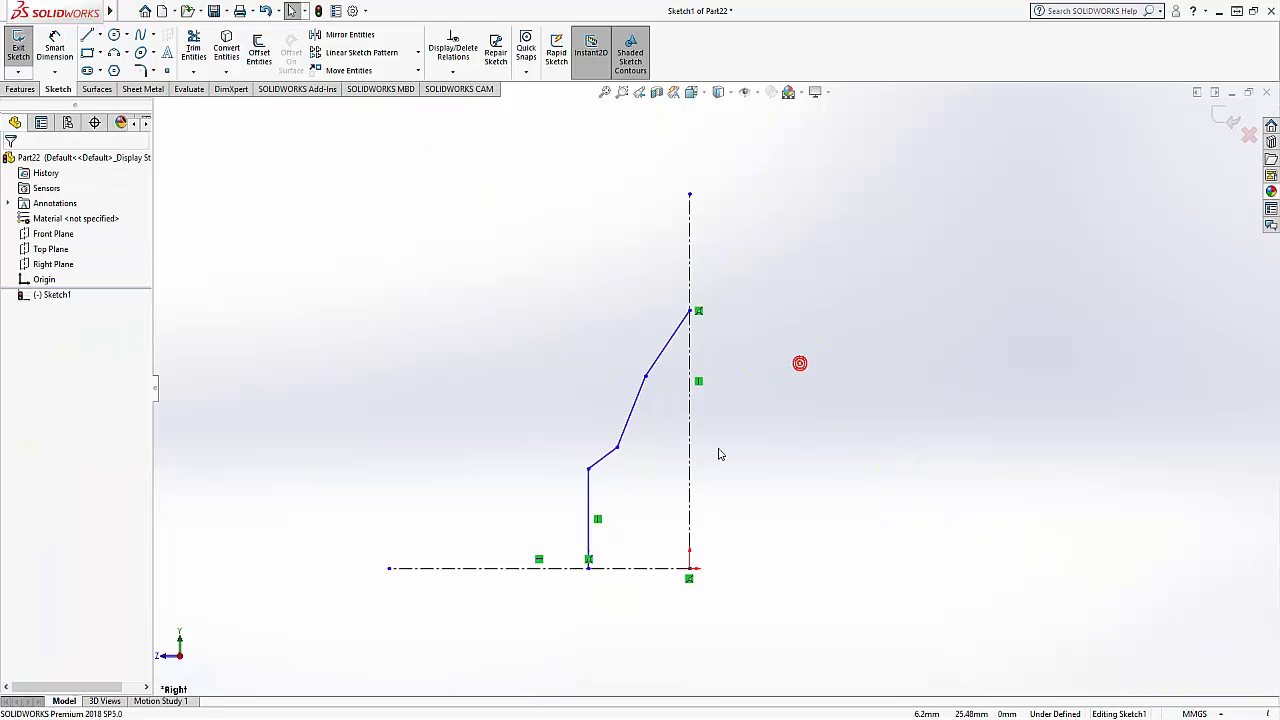
Dimension the short slanted step 1.00 wide and 0.50 high
{"action": "left_click", "coordinate": [55, 45]}
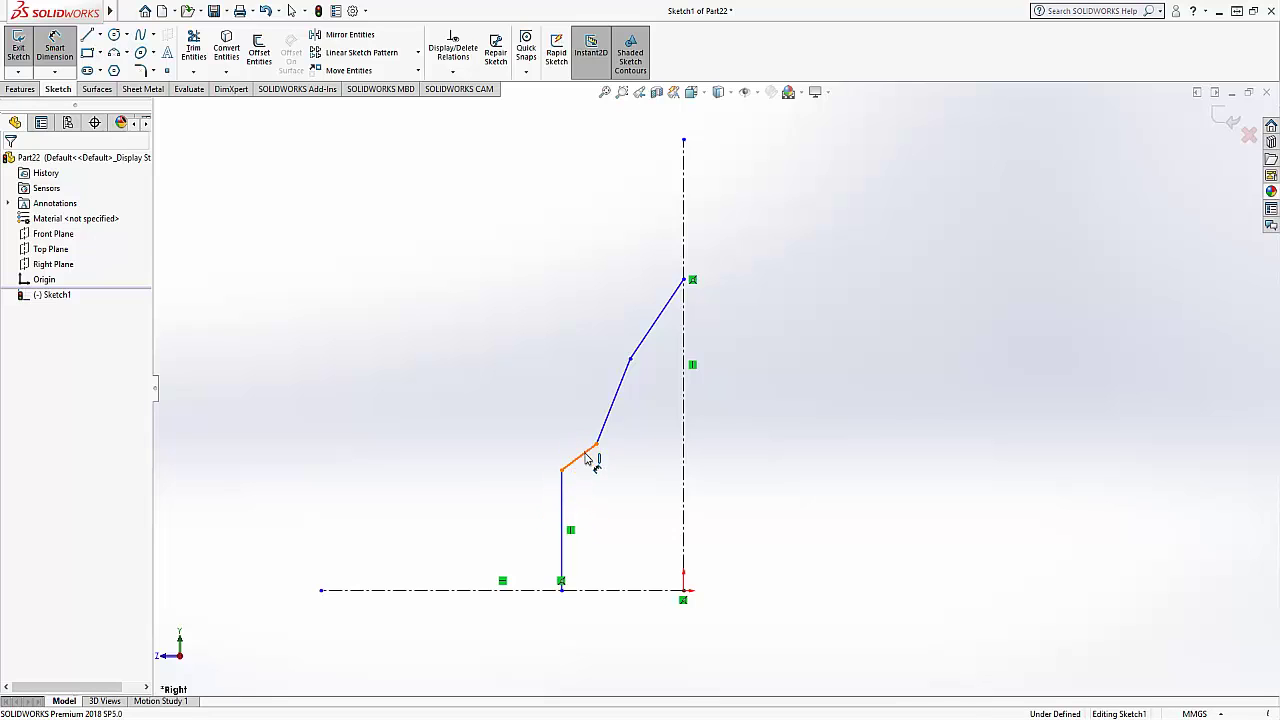
{"action": "left_click", "coordinate": [586, 458]}
{"action": "left_click", "coordinate": [578, 510]}
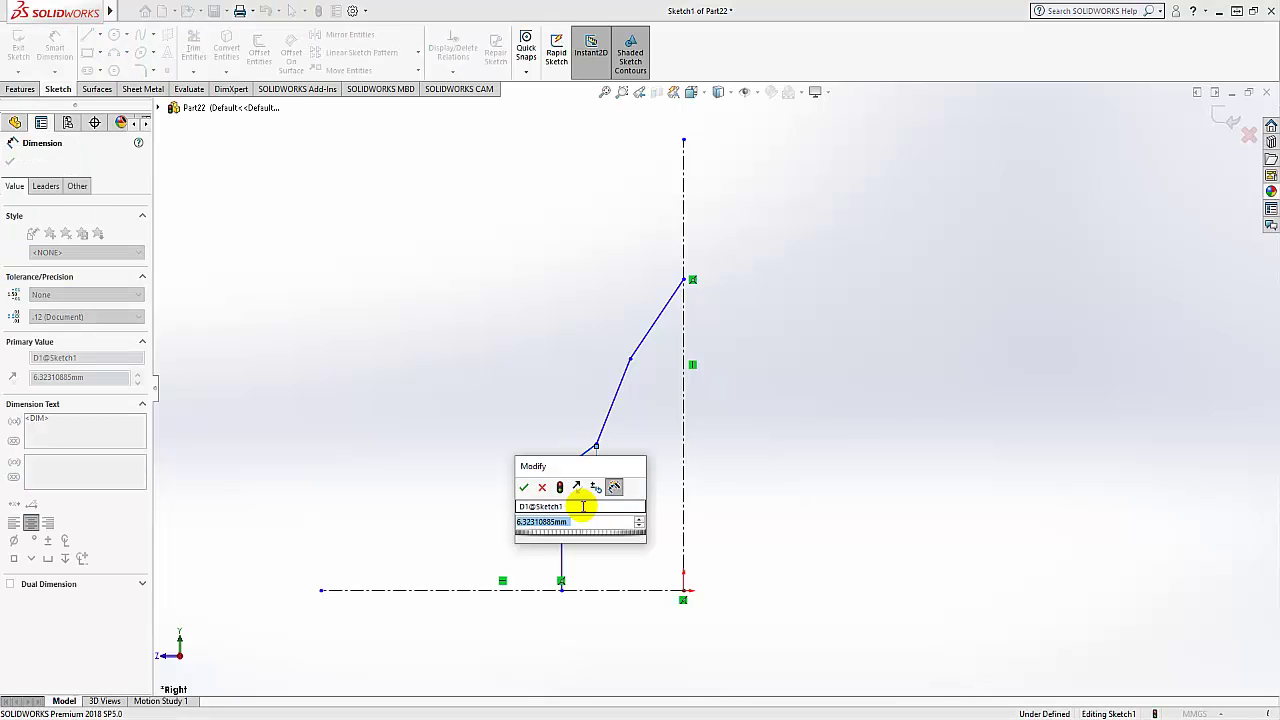
{"action": "type", "text": "1"}
{"action": "key", "text": "Return"}
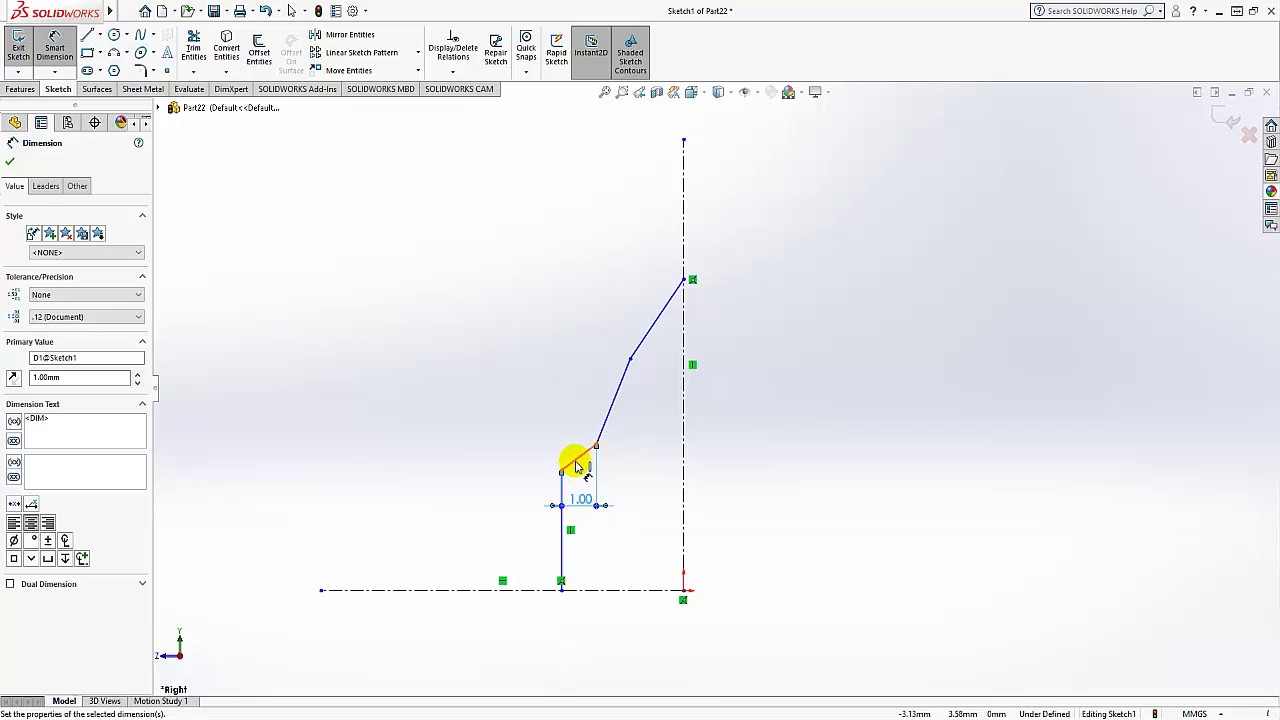
{"action": "left_click", "coordinate": [580, 462]}
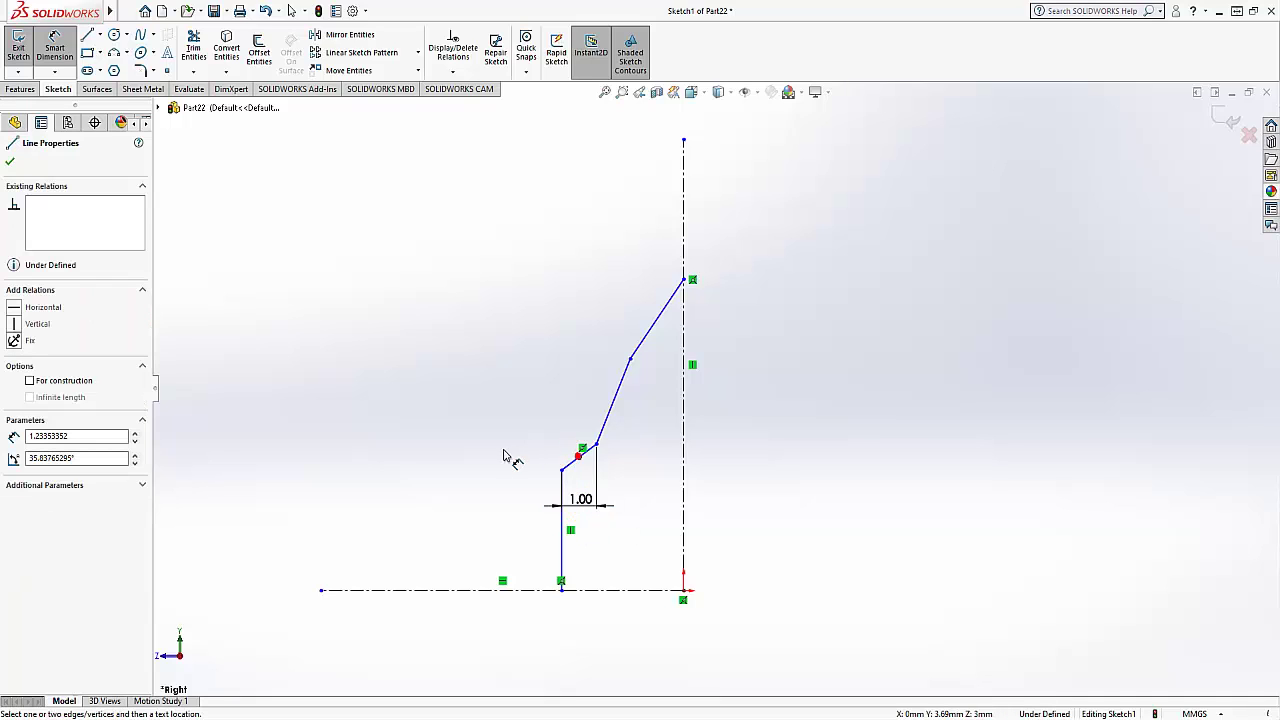
{"action": "key", "text": "Escape"}
{"action": "left_click", "coordinate": [570, 466]}
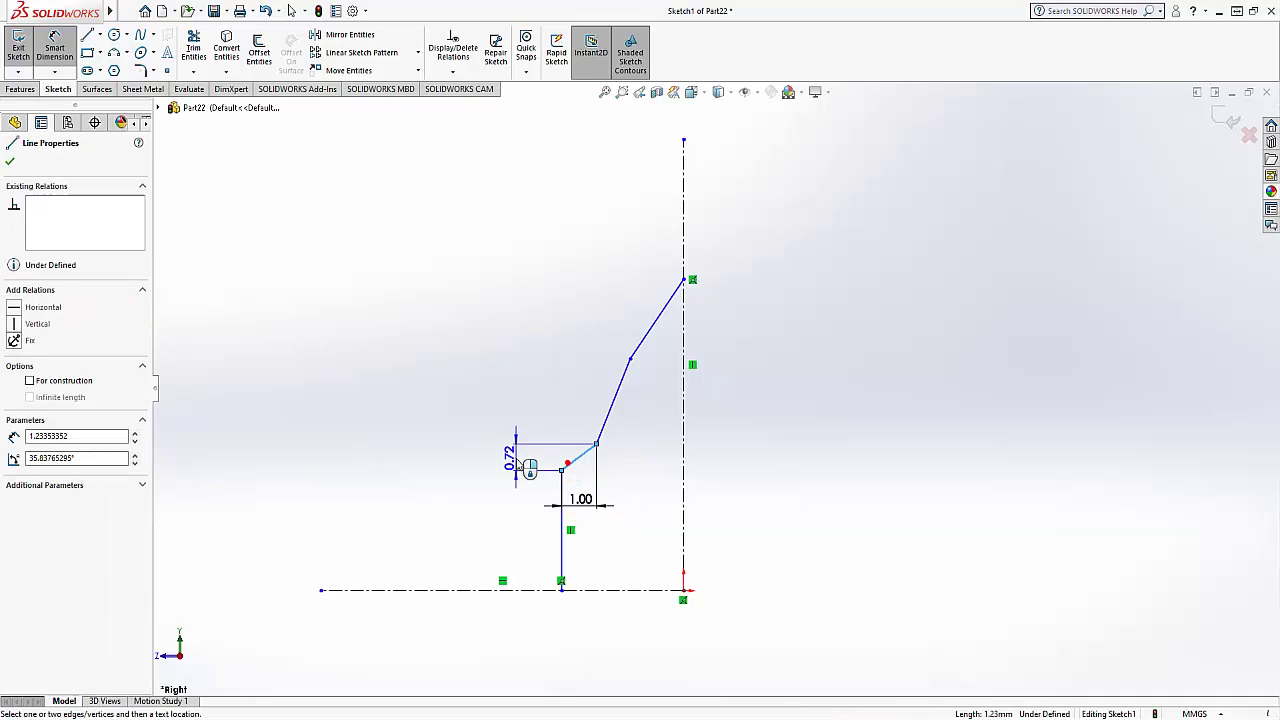
{"action": "left_click", "coordinate": [512, 458]}
{"action": "type", "text": ".5"}
{"action": "key", "text": "Return"}
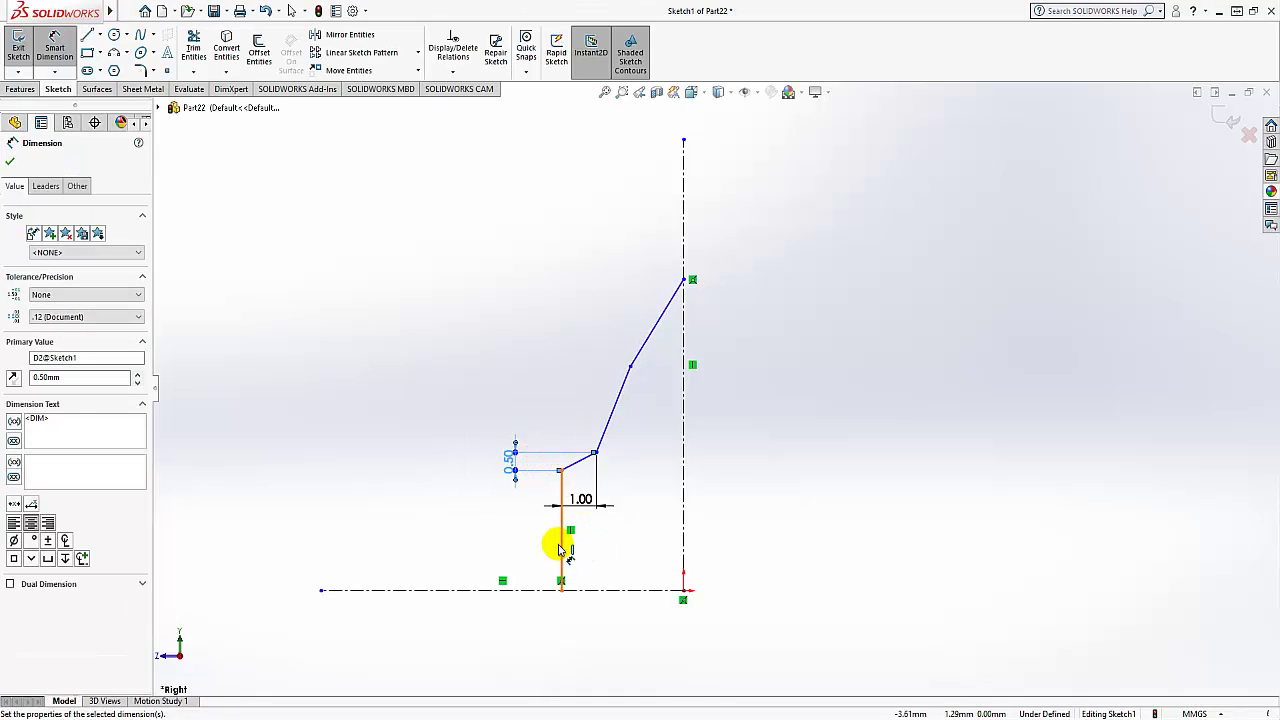
Dimension the vertical line 4.00 and both long slanted lines 2.00 high
{"action": "left_click", "coordinate": [561, 549]}
{"action": "left_click", "coordinate": [527, 549]}
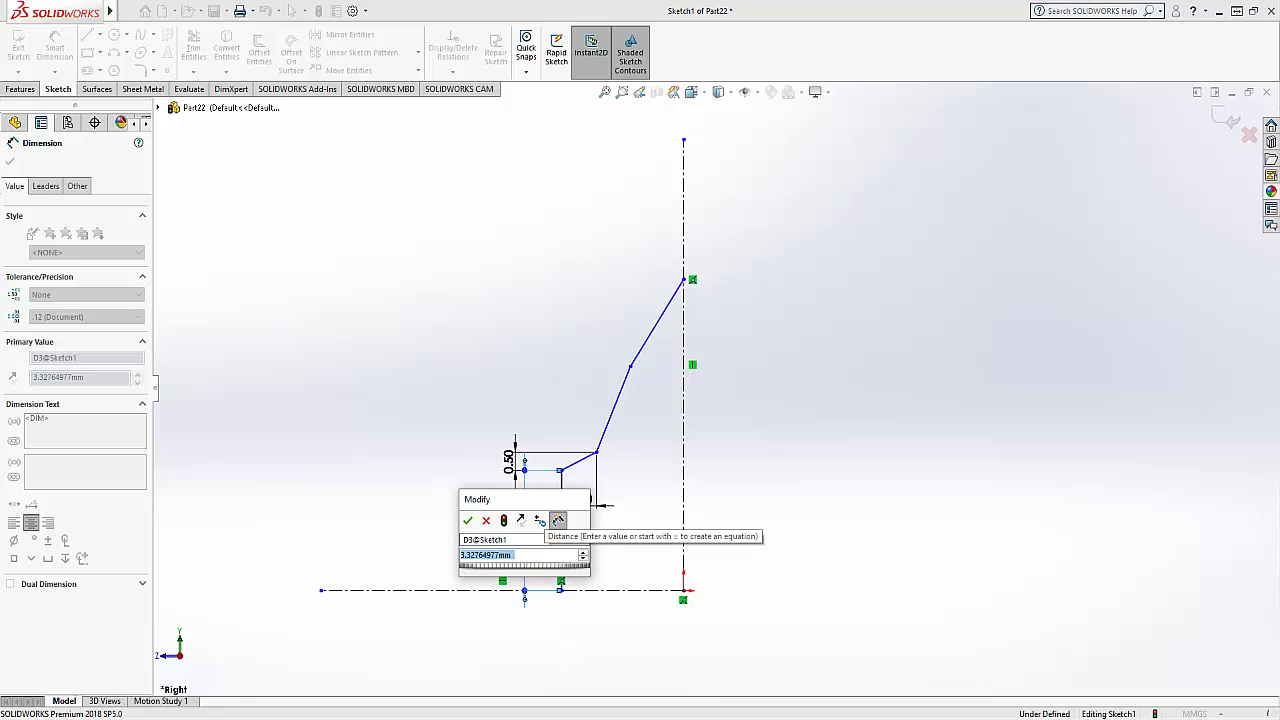
{"action": "type", "text": "4"}
{"action": "key", "text": "Return"}
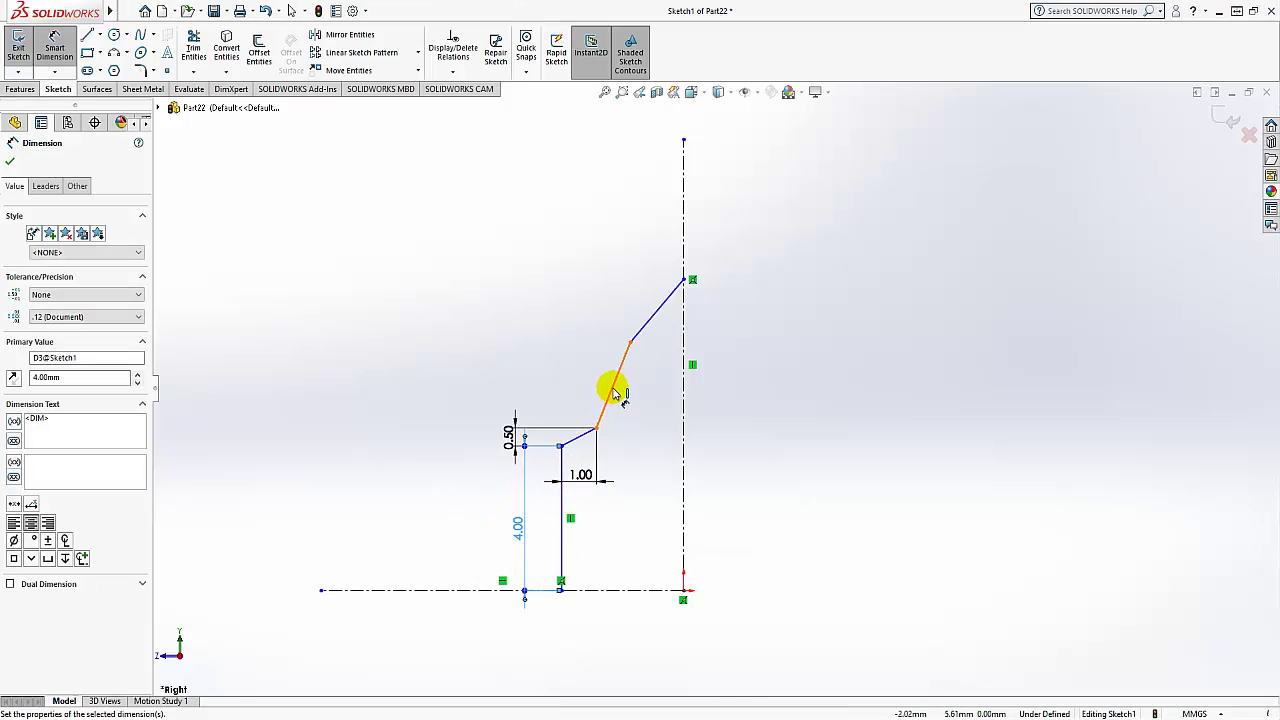
{"action": "left_click", "coordinate": [613, 389]}
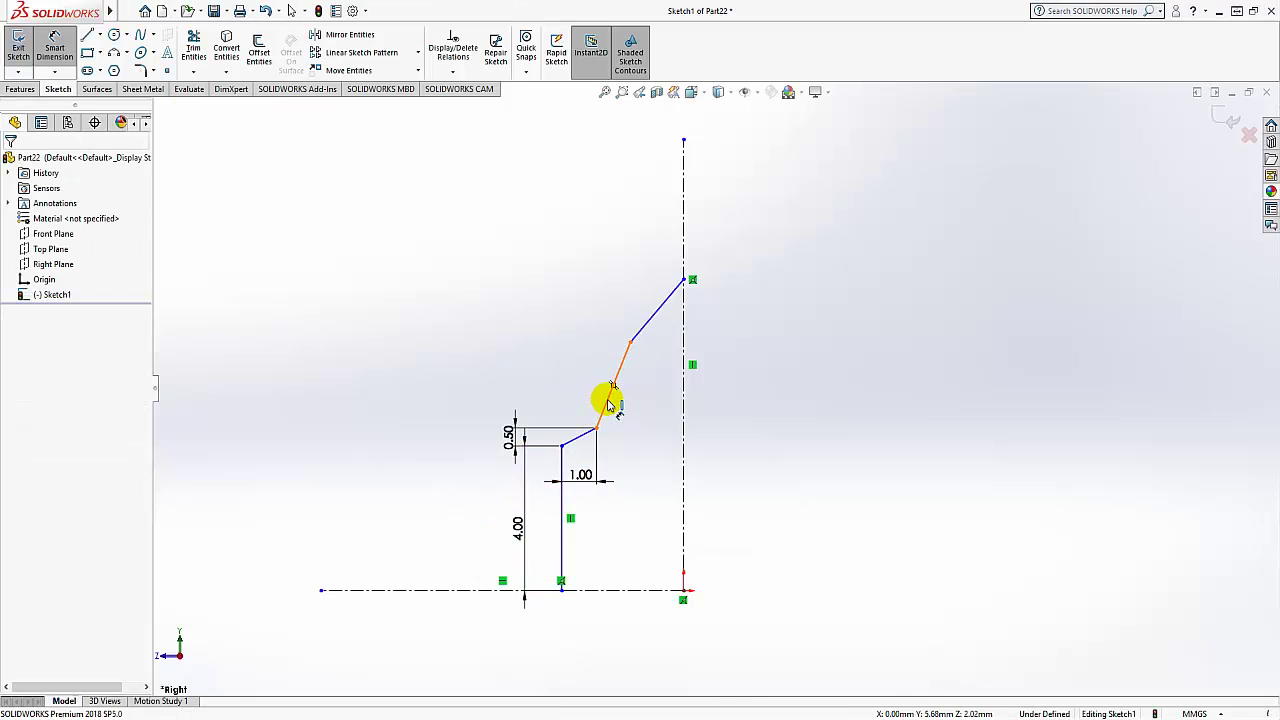
{"action": "left_click", "coordinate": [593, 406]}
{"action": "type", "text": "2.36111111mm"}
{"action": "key", "text": "Return"}
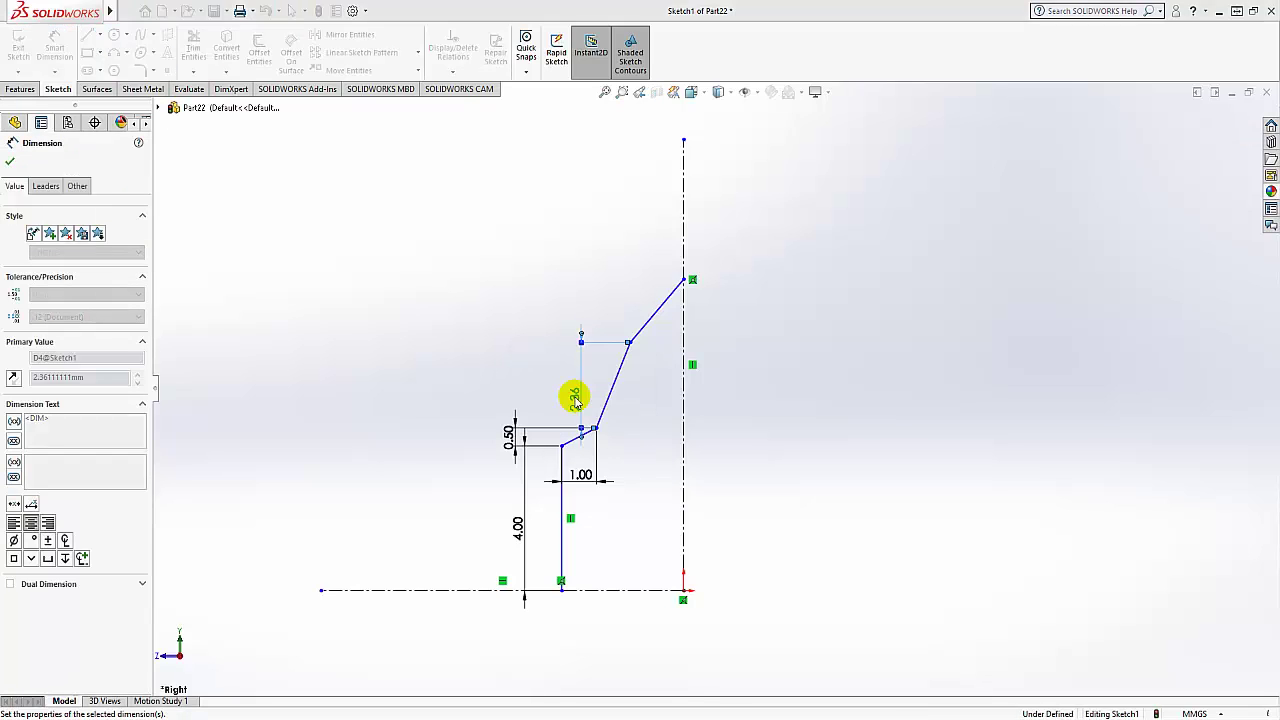
{"action": "left_click", "coordinate": [647, 340]}
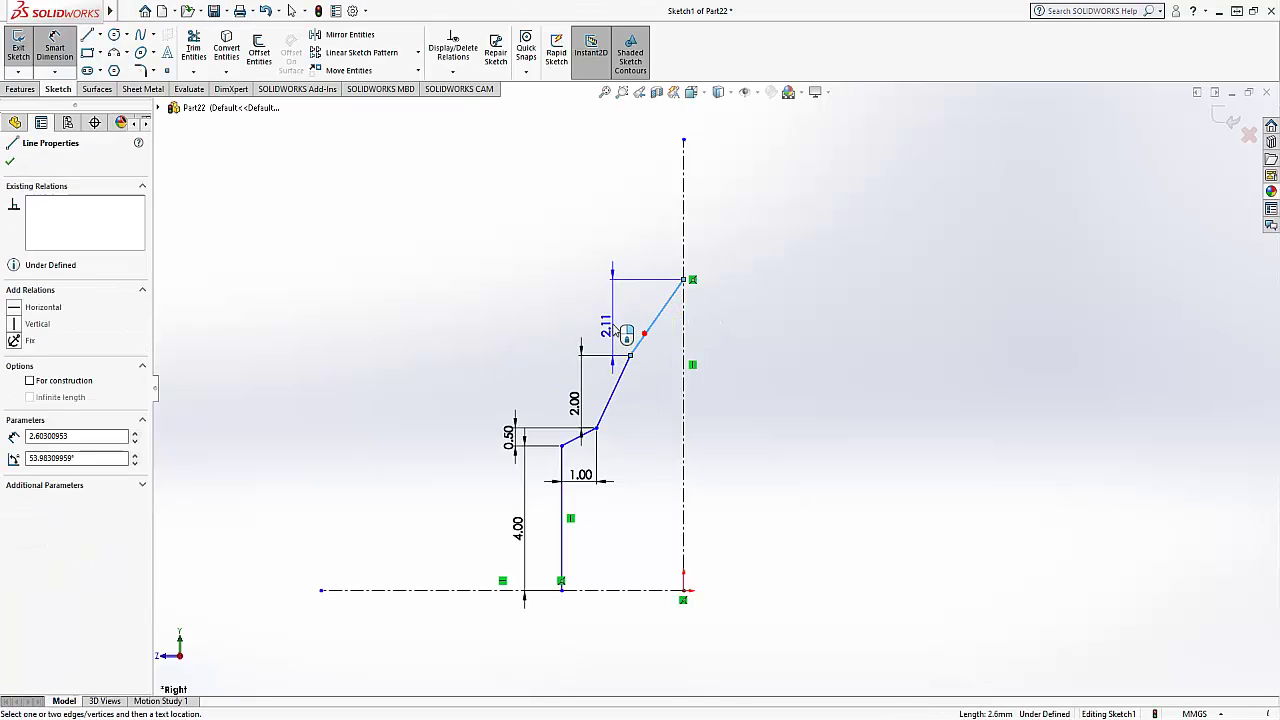
{"action": "left_click", "coordinate": [614, 334]}
{"action": "key", "text": "Return"}
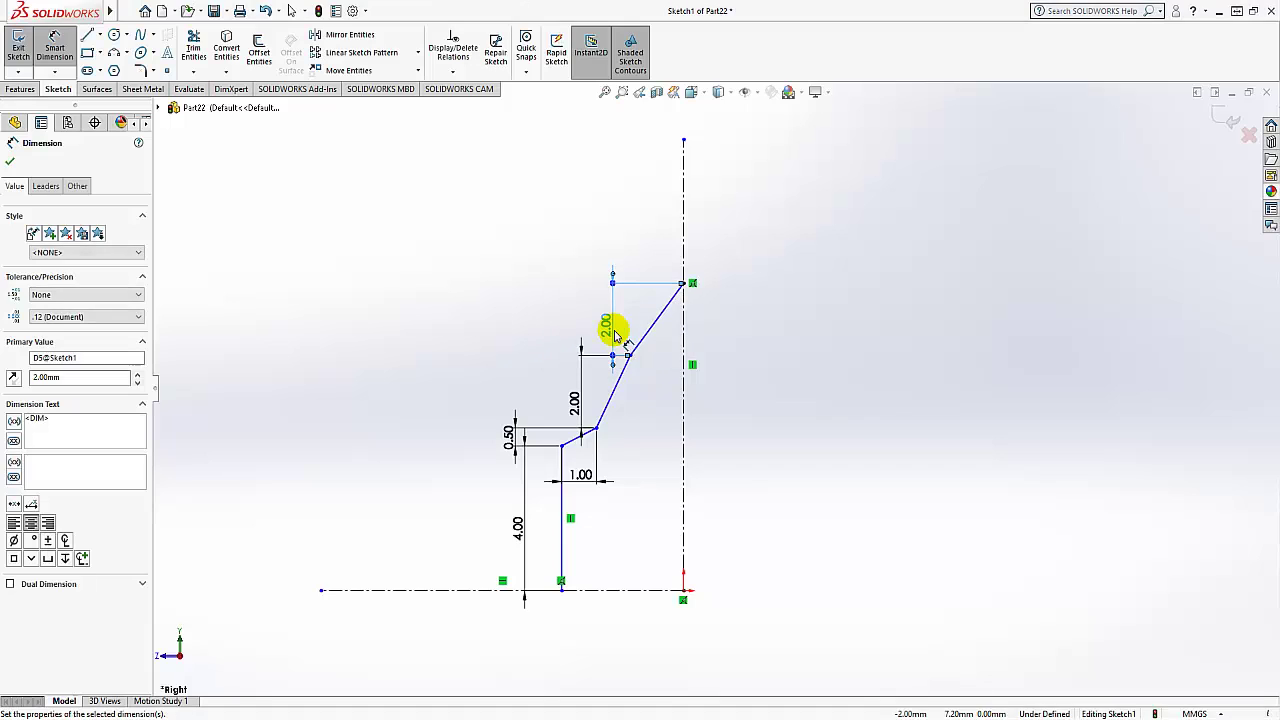
Set the slant junction 1.00 from the axis and the shaft 2.50 from the centerline
{"action": "left_click", "coordinate": [631, 357]}
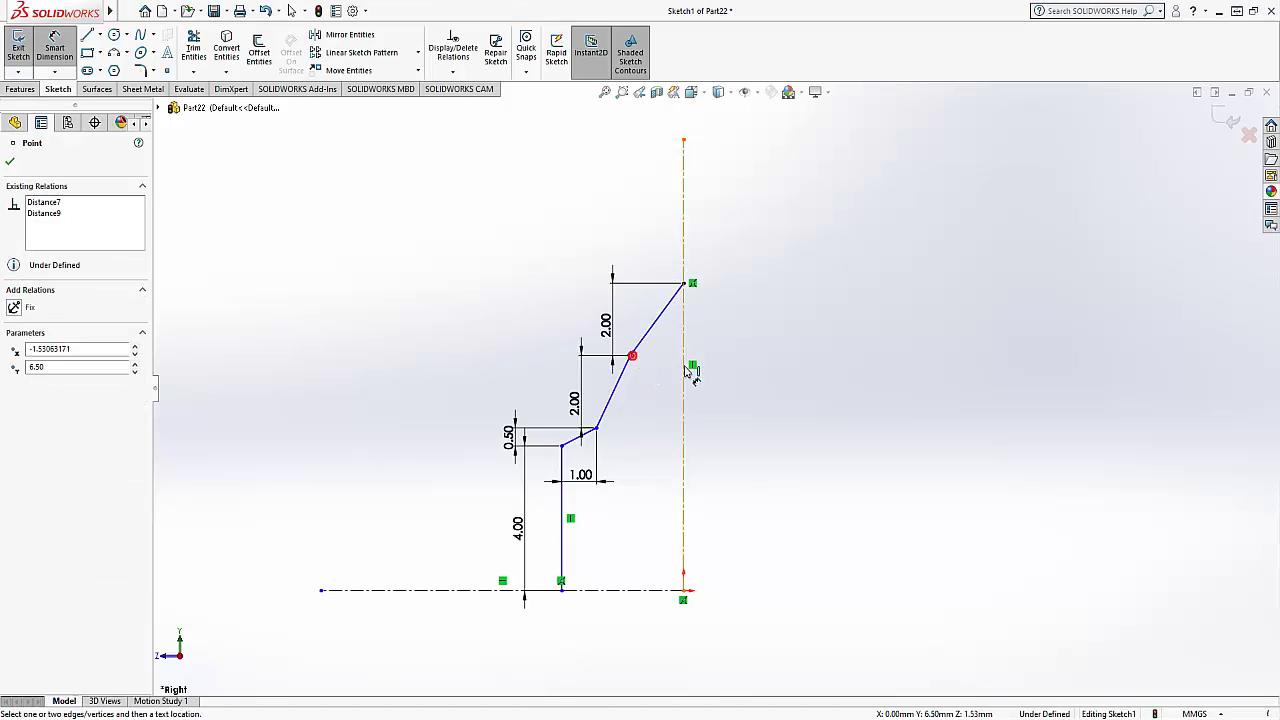
{"action": "left_click", "coordinate": [685, 370]}
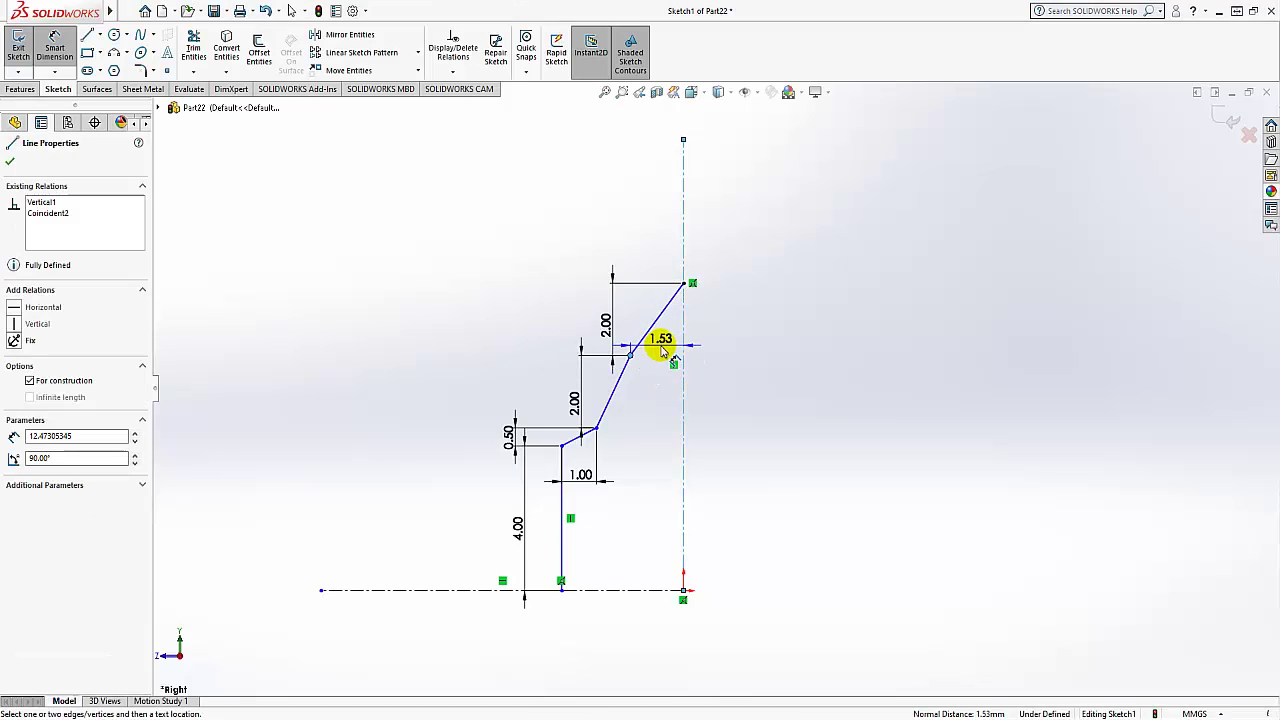
{"action": "left_click", "coordinate": [662, 350]}
{"action": "type", "text": "1"}
{"action": "key", "text": "Return"}
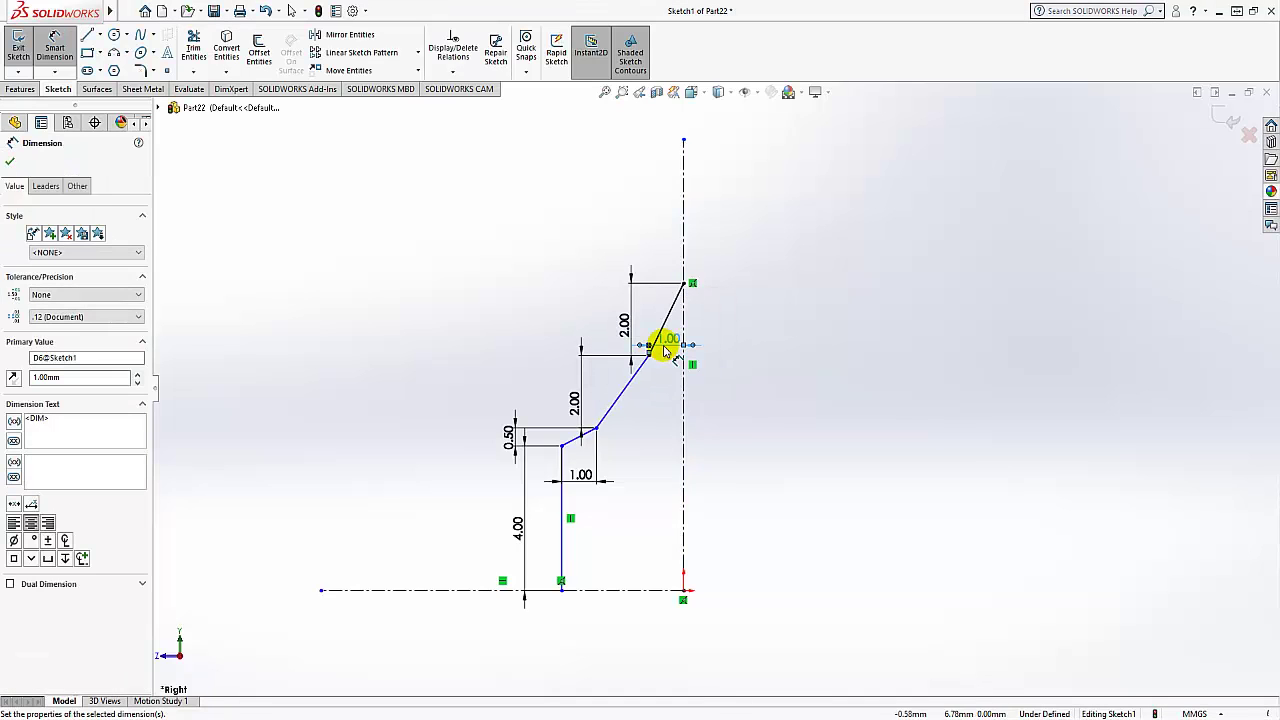
{"action": "left_click", "coordinate": [561, 520]}
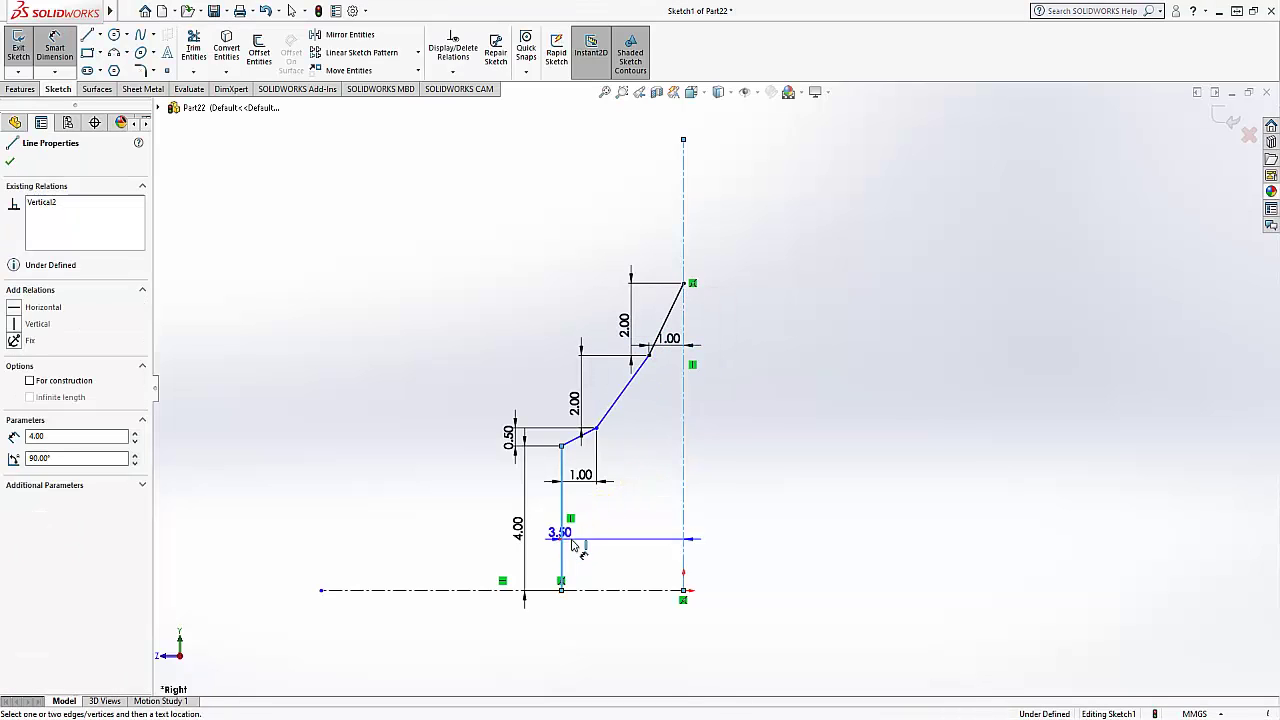
{"action": "left_click", "coordinate": [632, 562]}
{"action": "type", "text": "2.5"}
{"action": "key", "text": "Return"}
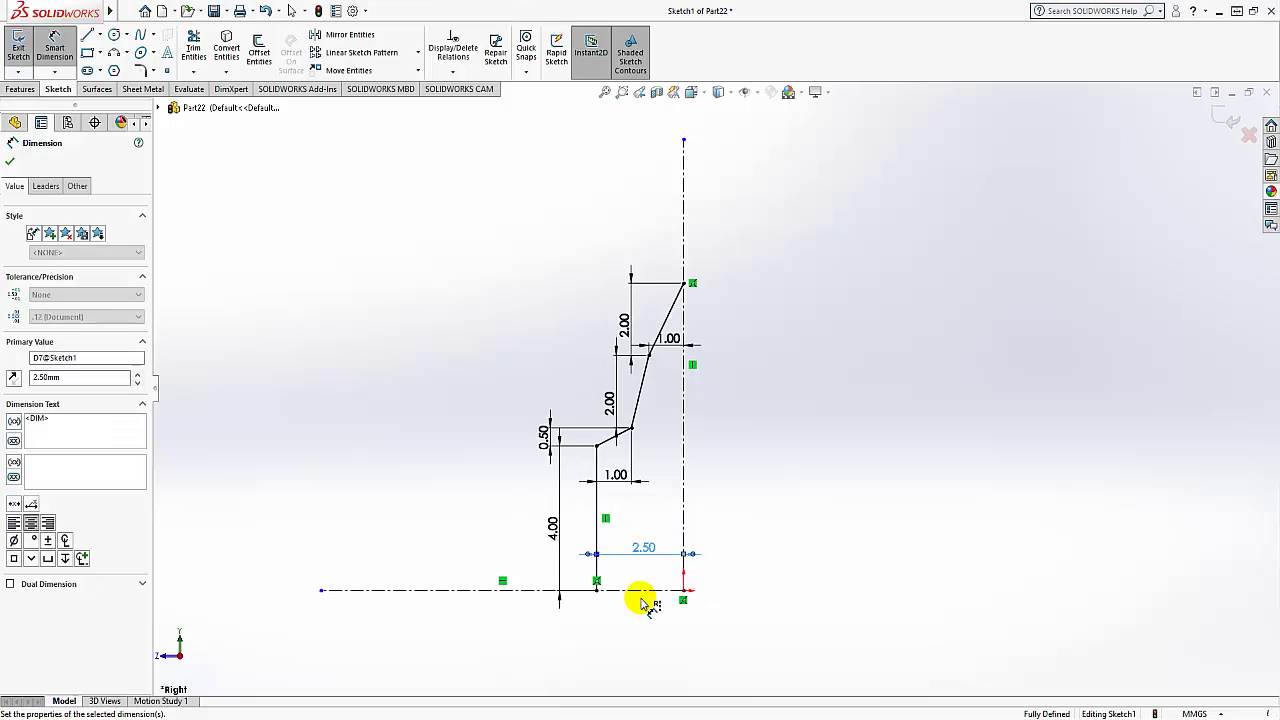
{"action": "left_click", "coordinate": [12, 163]}
{"action": "scroll", "coordinate": [792, 357], "scroll_direction": "down", "scroll_amount": 2}
{"action": "scroll", "coordinate": [706, 354], "scroll_direction": "up", "scroll_amount": 1}
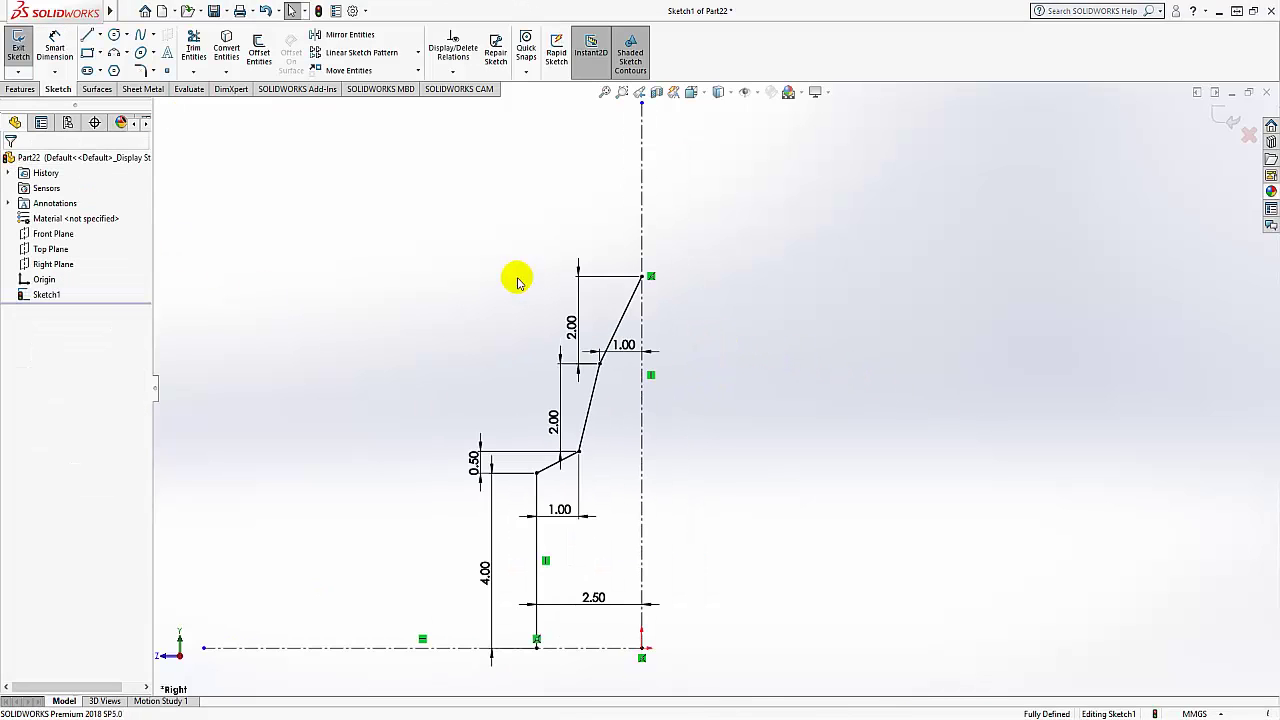
Mirror the two slanted lines, the short angled line and the vertical line about the vertical centreline
{"action": "left_click", "coordinate": [337, 36]}
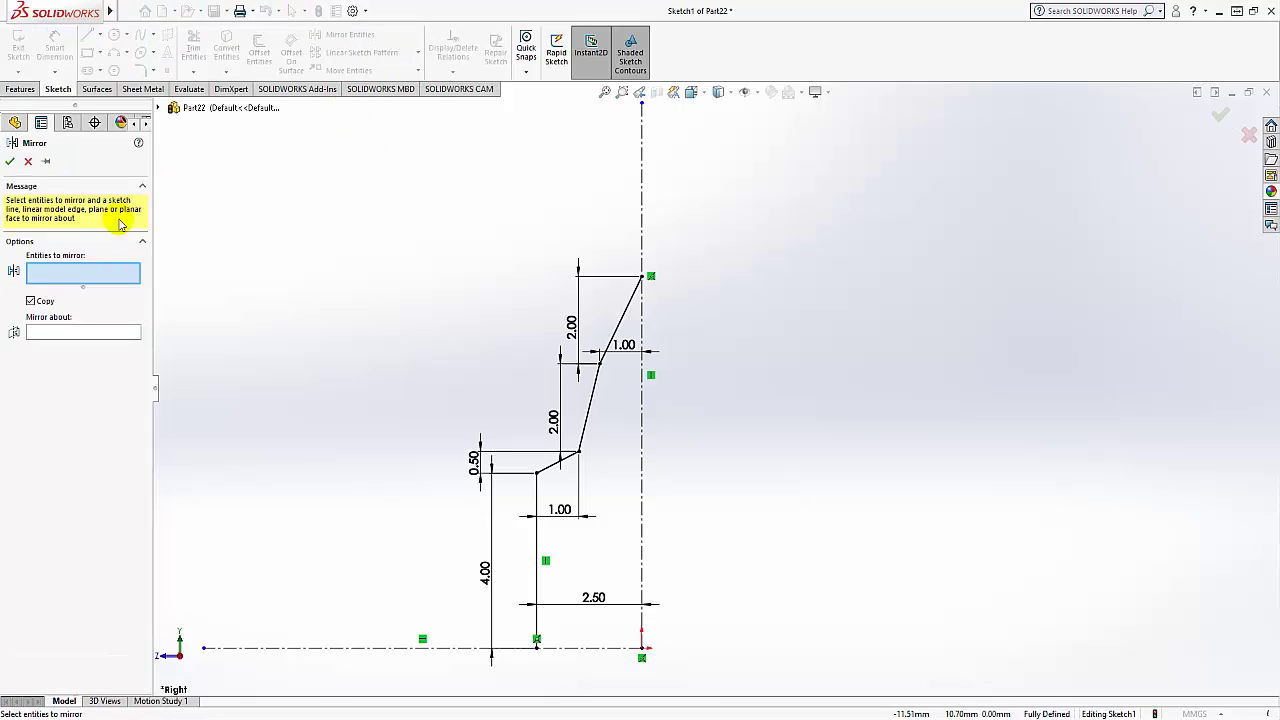
{"action": "left_click", "coordinate": [622, 322]}
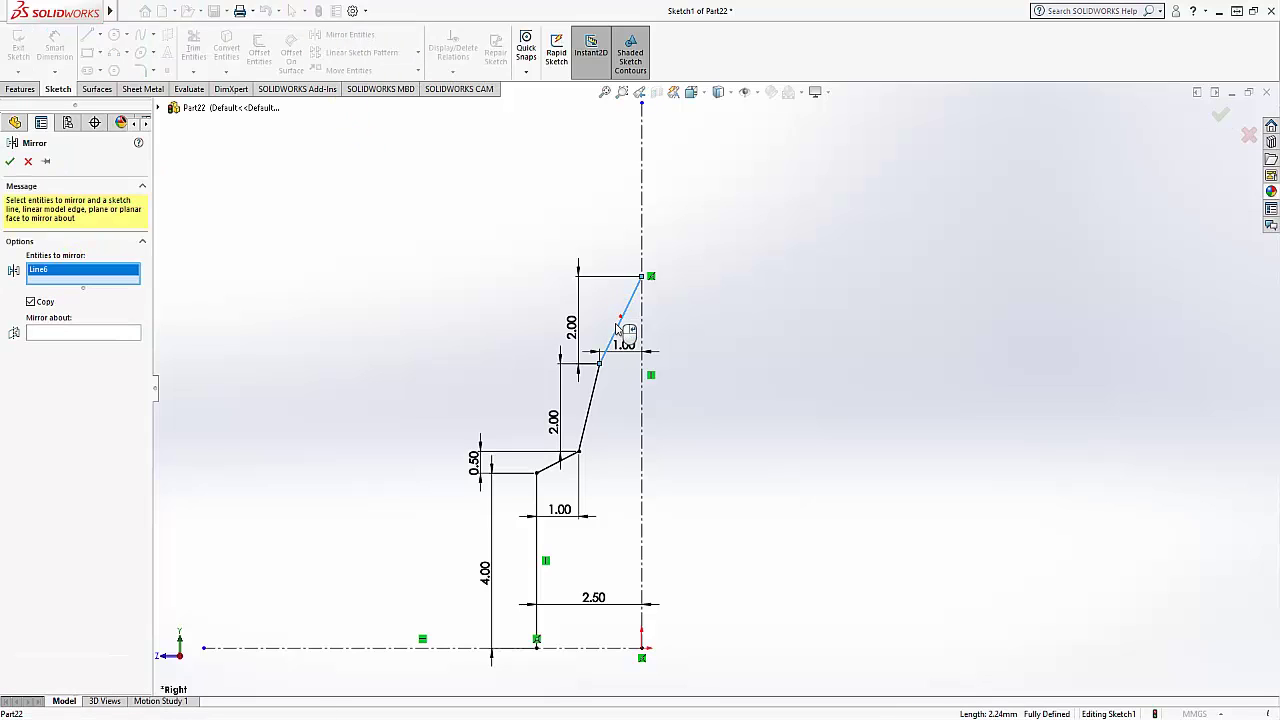
{"action": "left_click", "coordinate": [592, 419]}
{"action": "left_click", "coordinate": [550, 466]}
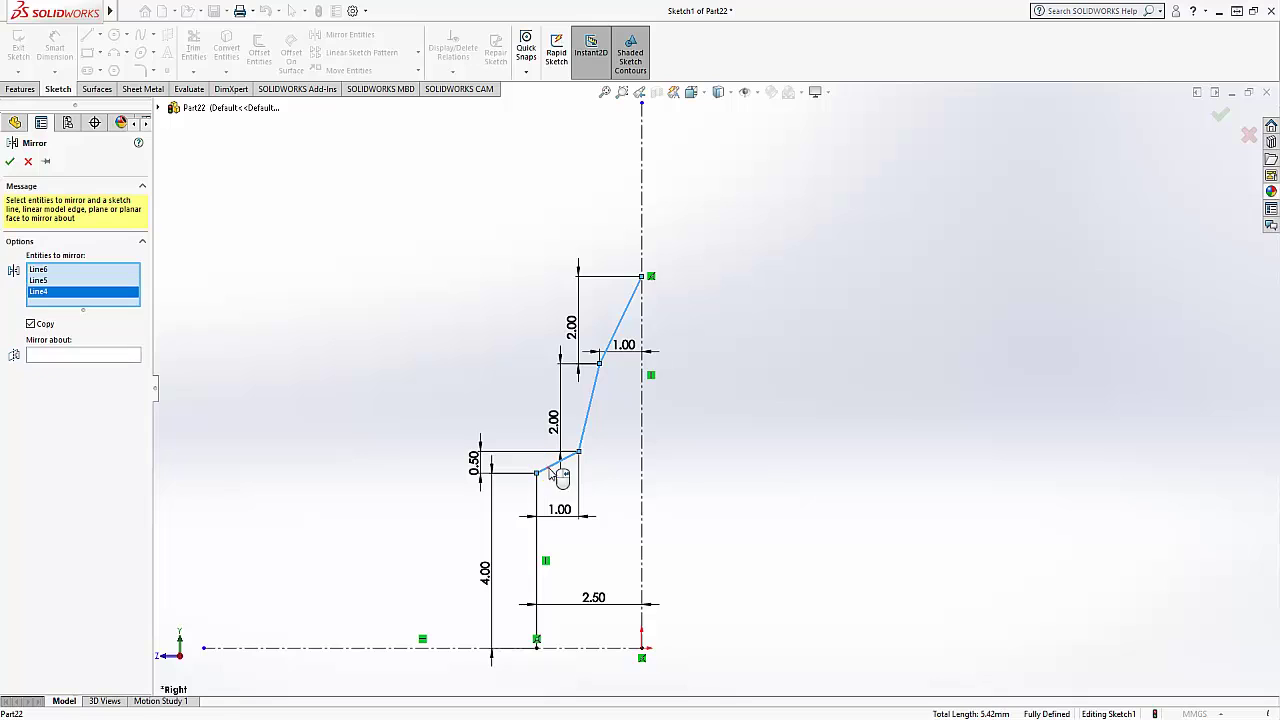
{"action": "left_click", "coordinate": [537, 505]}
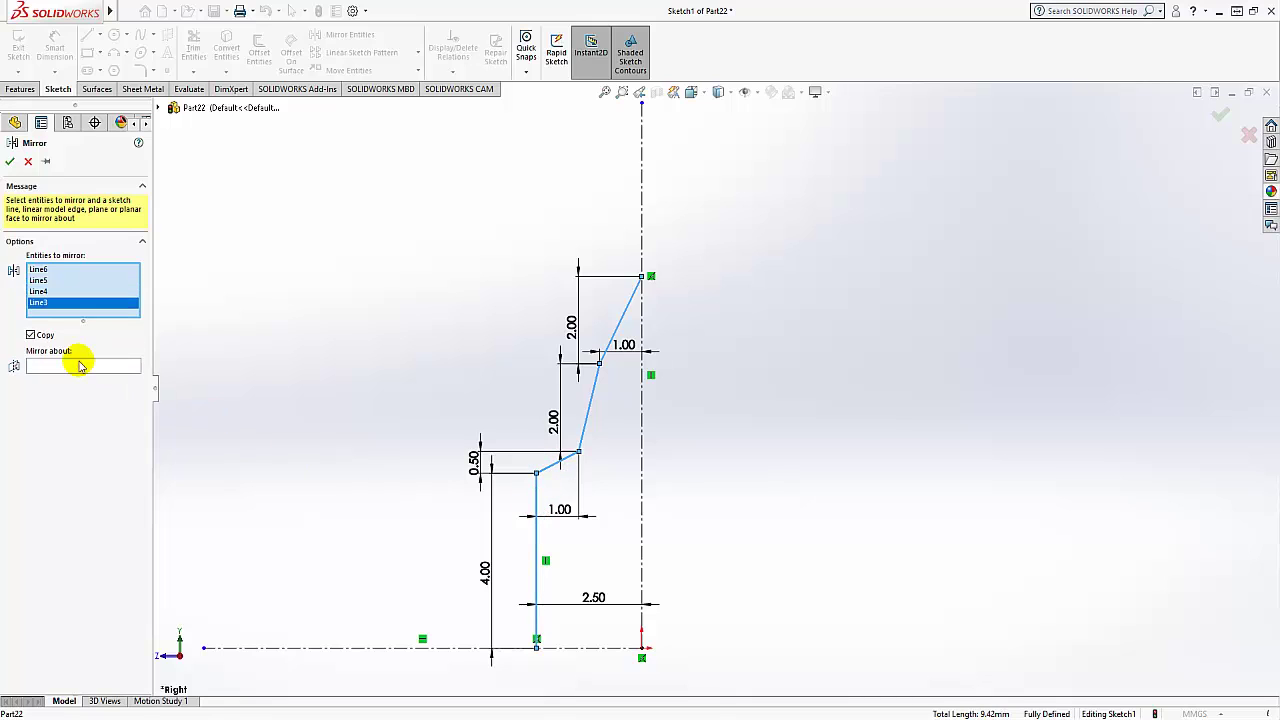
{"action": "left_click", "coordinate": [36, 370]}
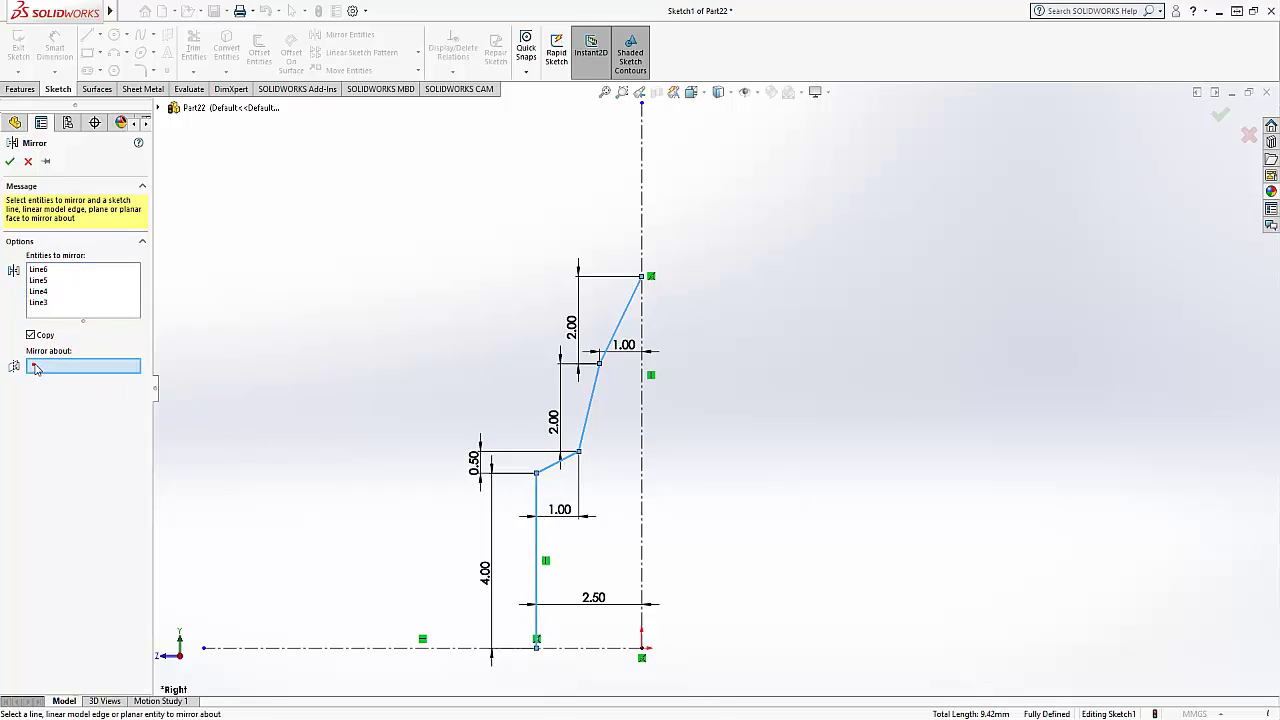
{"action": "left_click", "coordinate": [645, 487]}
{"action": "key", "text": "f"}
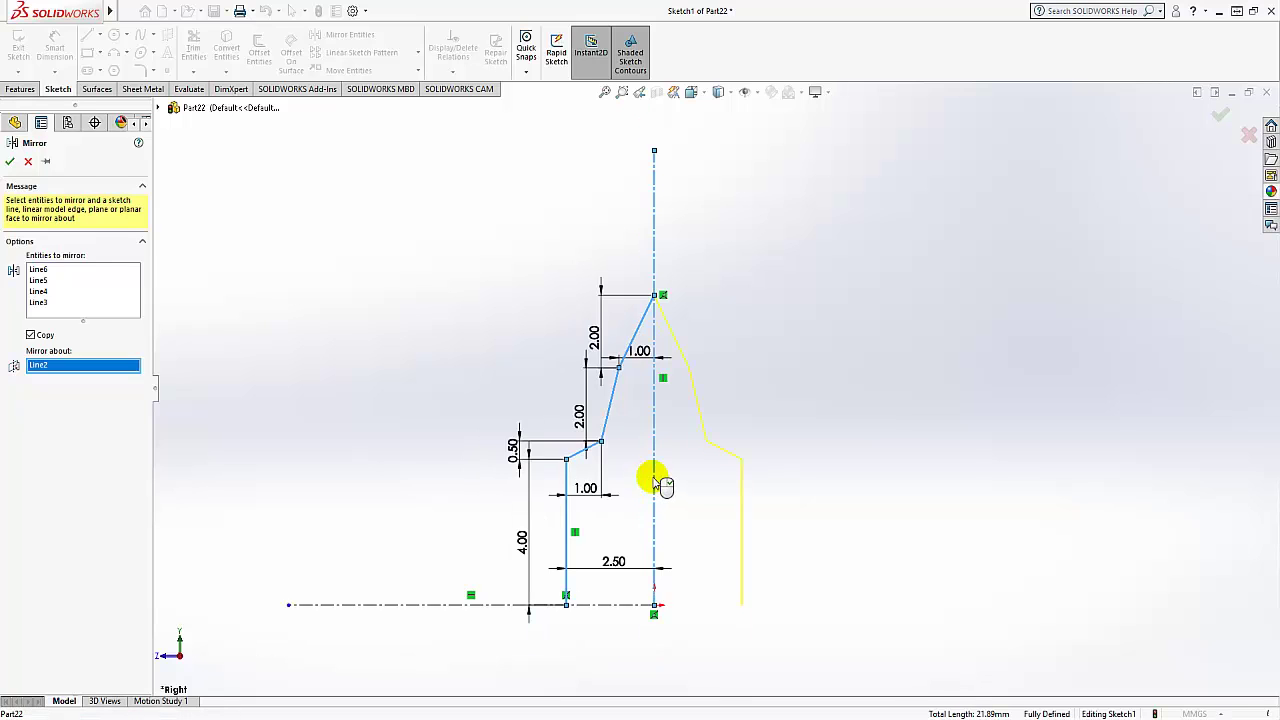
{"action": "left_click", "coordinate": [9, 162]}
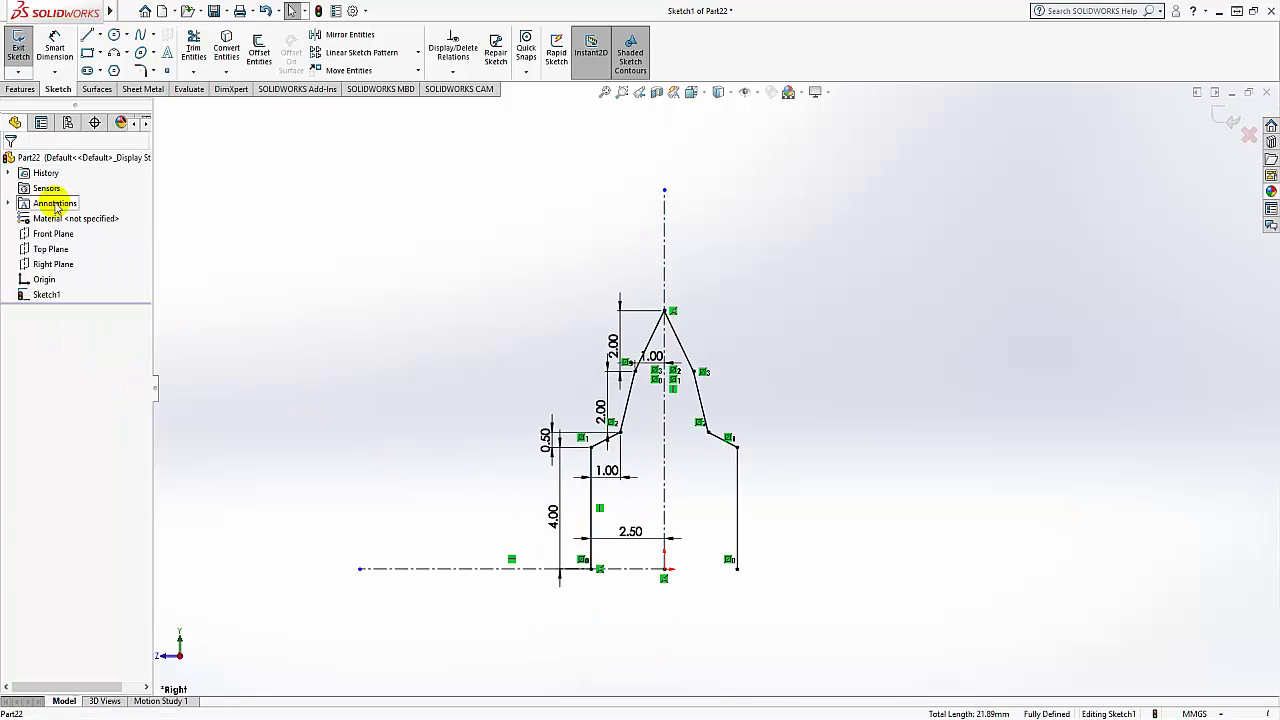
Auto-close the profile and revolve it 360° about the horizontal centreline into Revolve1
{"action": "left_click", "coordinate": [21, 89]}
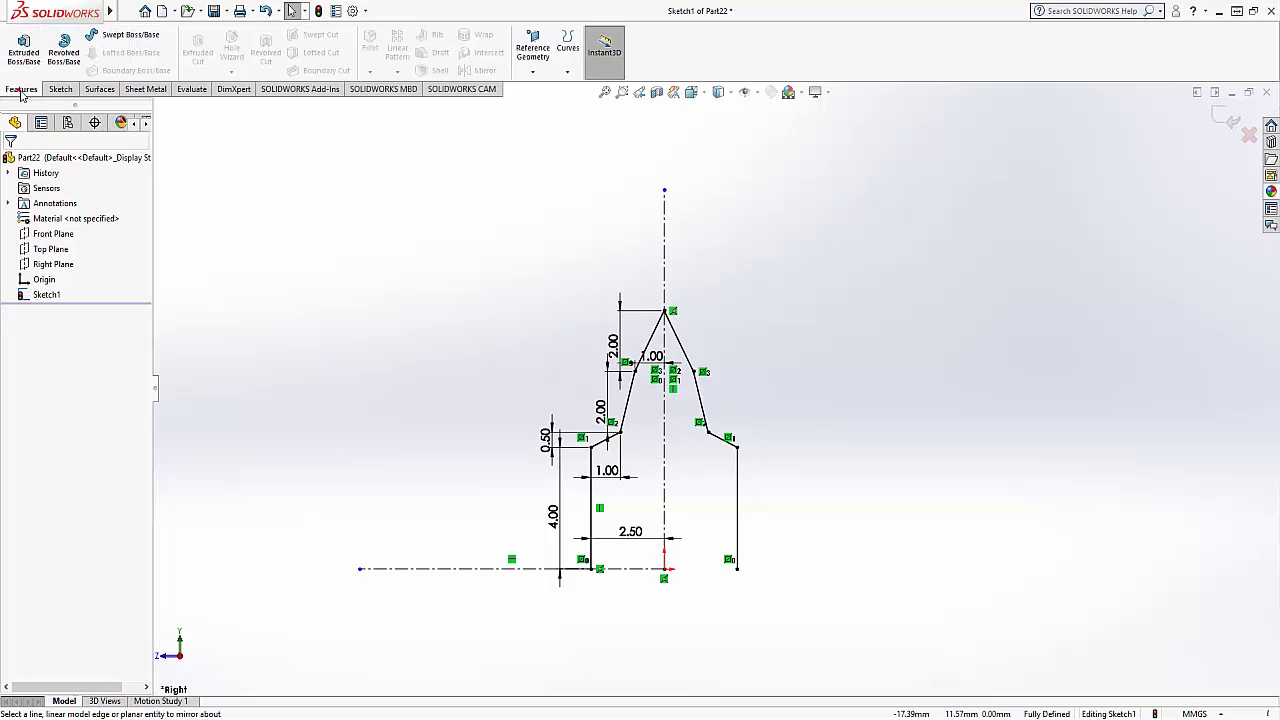
{"action": "left_click", "coordinate": [72, 66]}
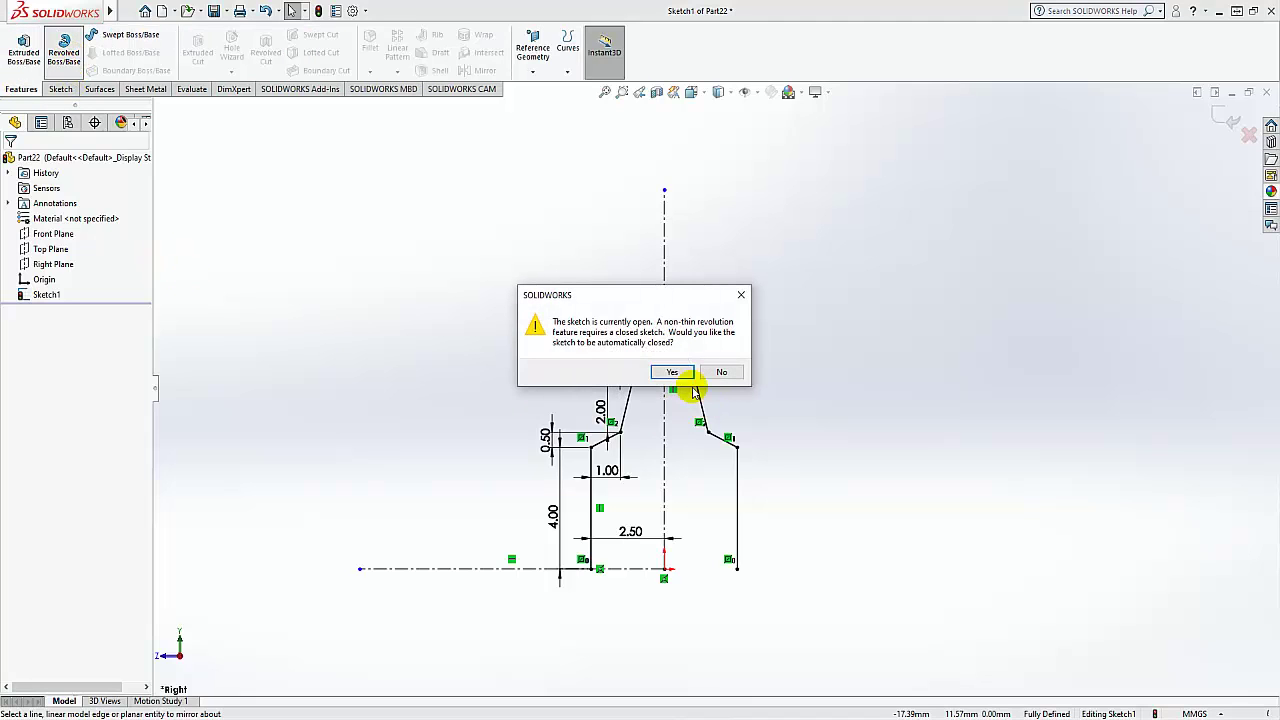
{"action": "left_click", "coordinate": [672, 372]}
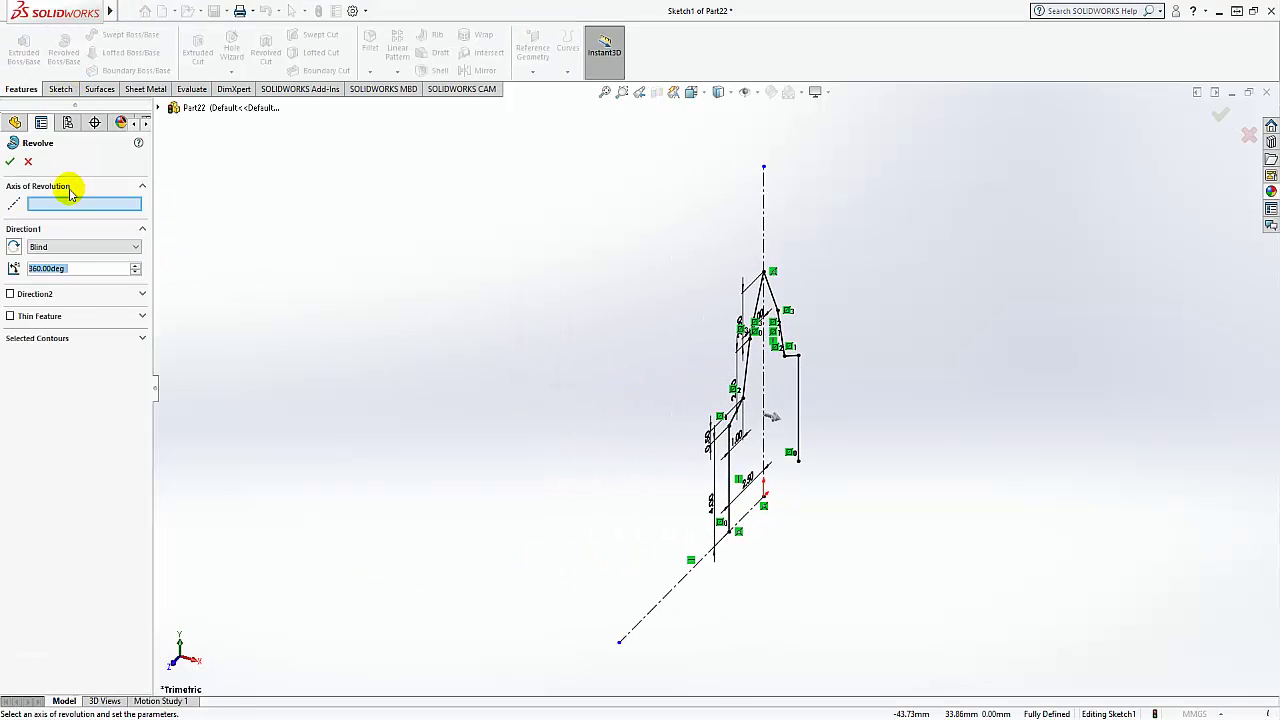
{"action": "left_click", "coordinate": [684, 582]}
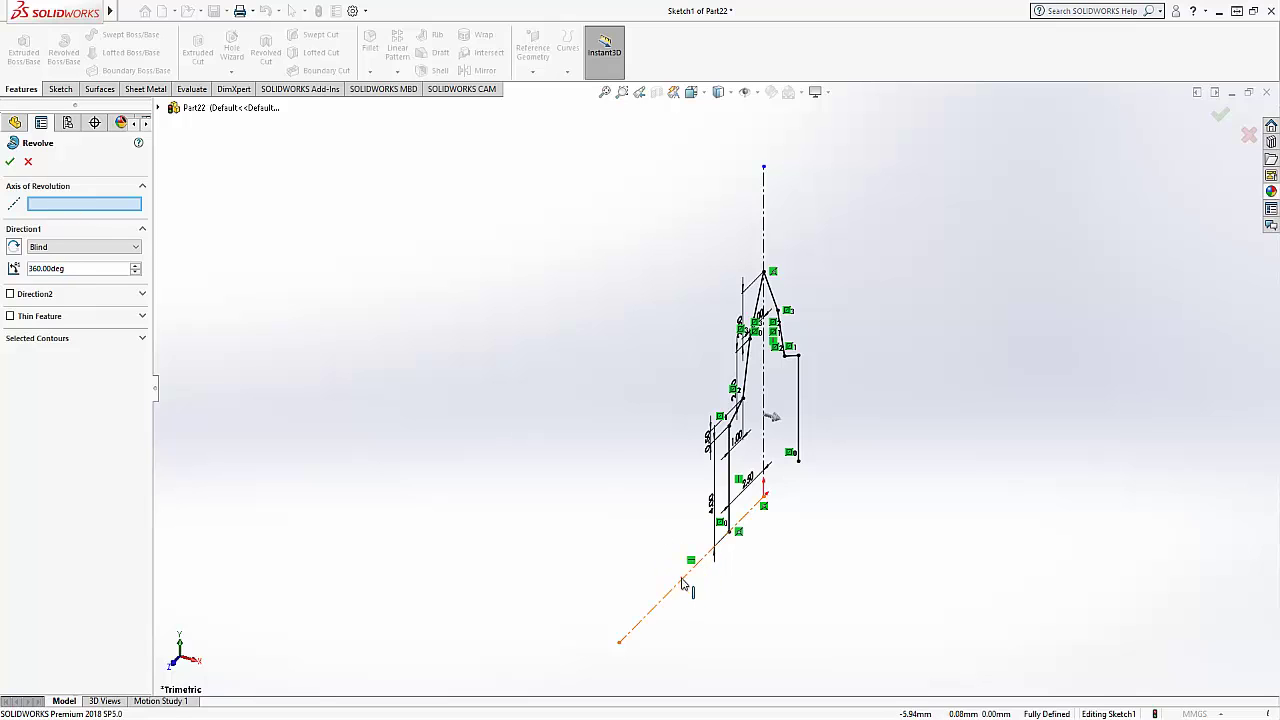
{"action": "left_click", "coordinate": [682, 583]}
{"action": "left_click", "coordinate": [11, 163]}
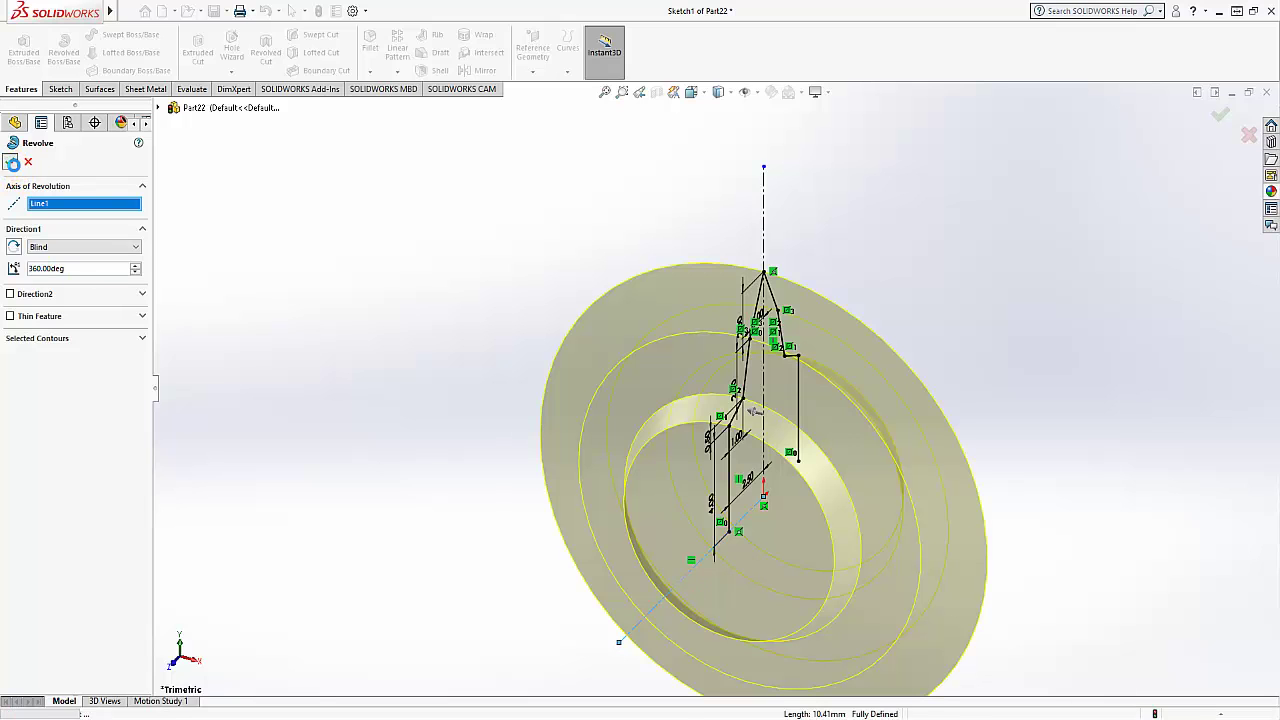
{"action": "mouse_move", "coordinate": [428, 428]}
{"action": "middle_mouse_down"}
{"action": "mouse_move", "coordinate": [503, 517]}
{"action": "mouse_move", "coordinate": [491, 429]}
{"action": "middle_mouse_up"}
{"action": "left_click", "coordinate": [686, 477]}
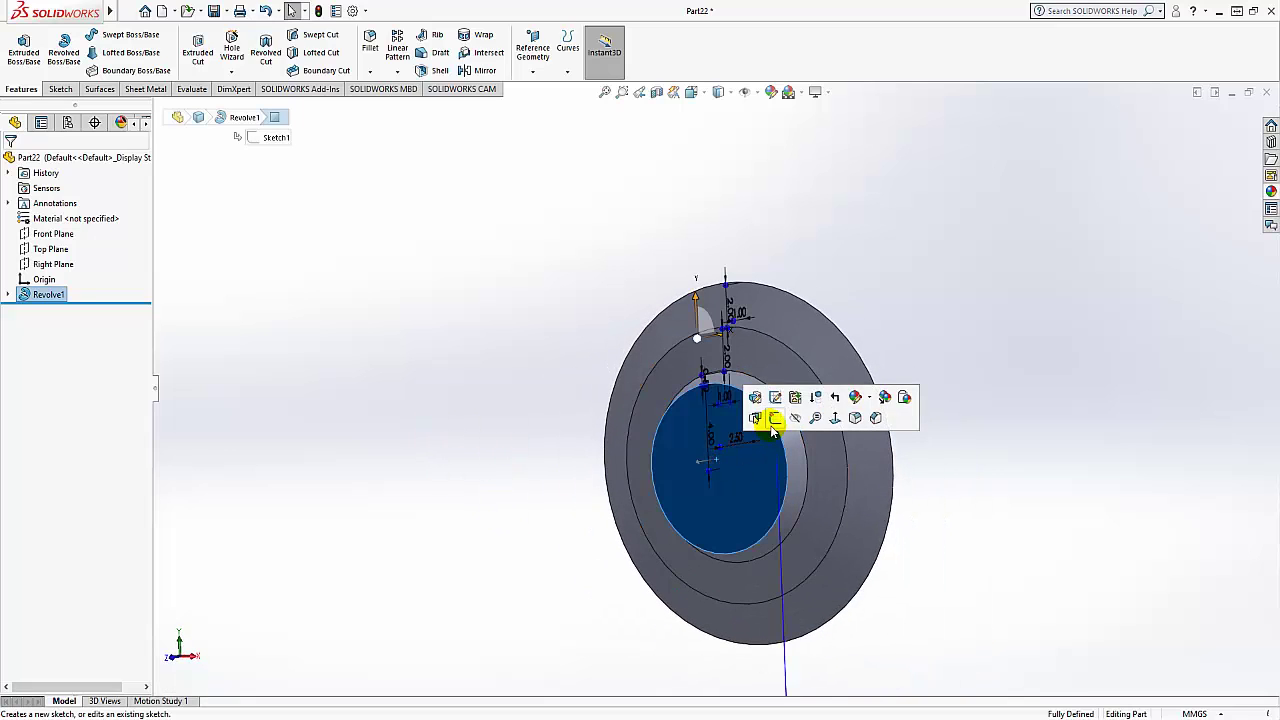
Sketch a circle centred on the origin on the inner face, viewed face-on
{"action": "left_click", "coordinate": [770, 420]}
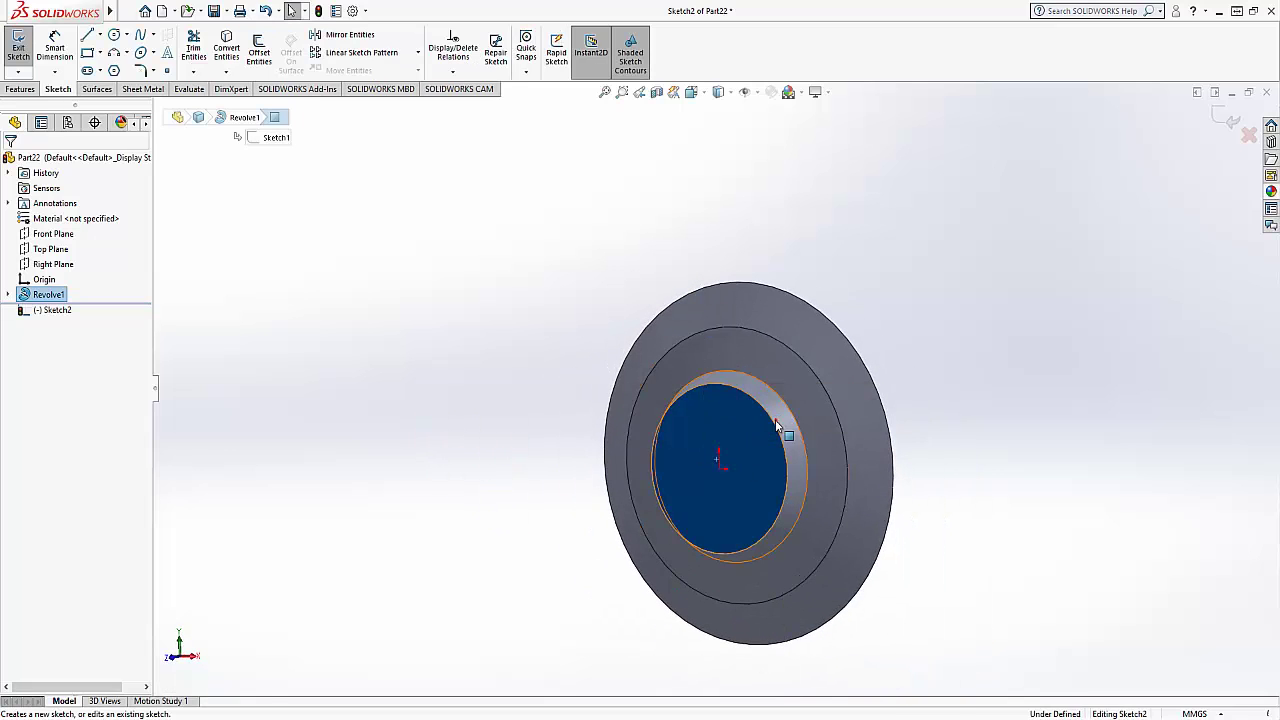
{"action": "left_click", "coordinate": [690, 92]}
{"action": "left_click", "coordinate": [764, 175]}
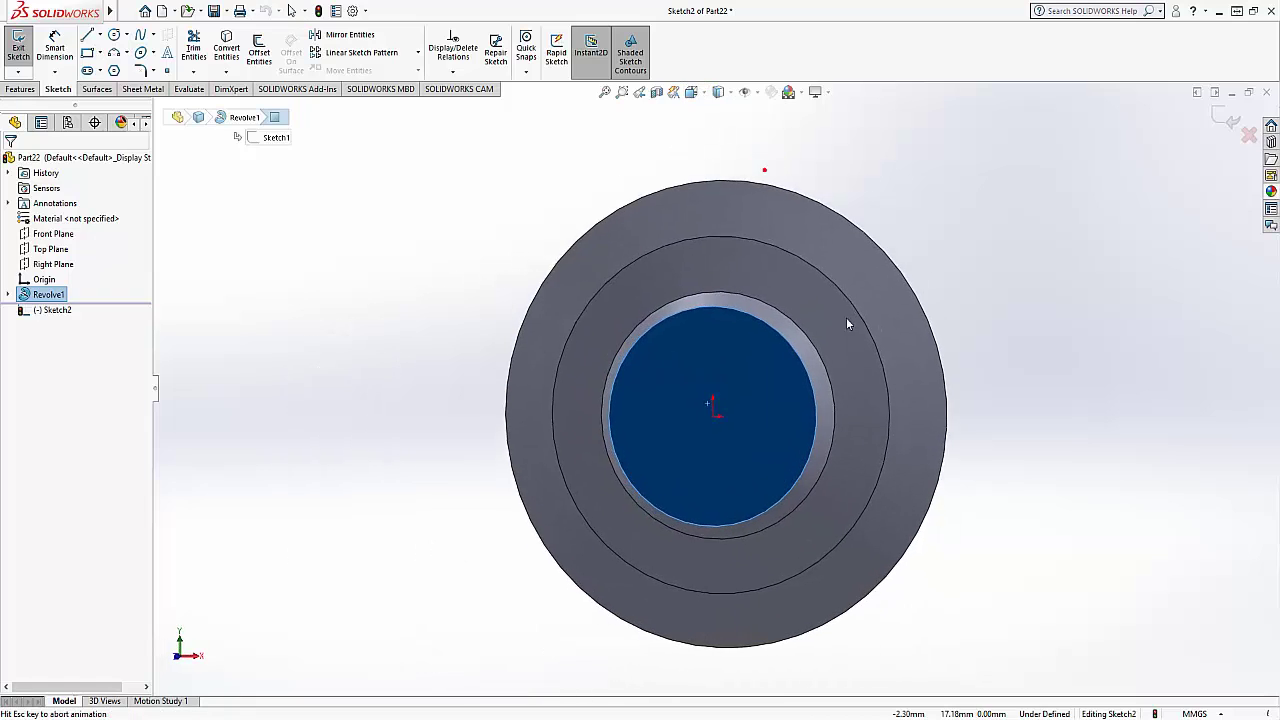
{"action": "left_click", "coordinate": [113, 40]}
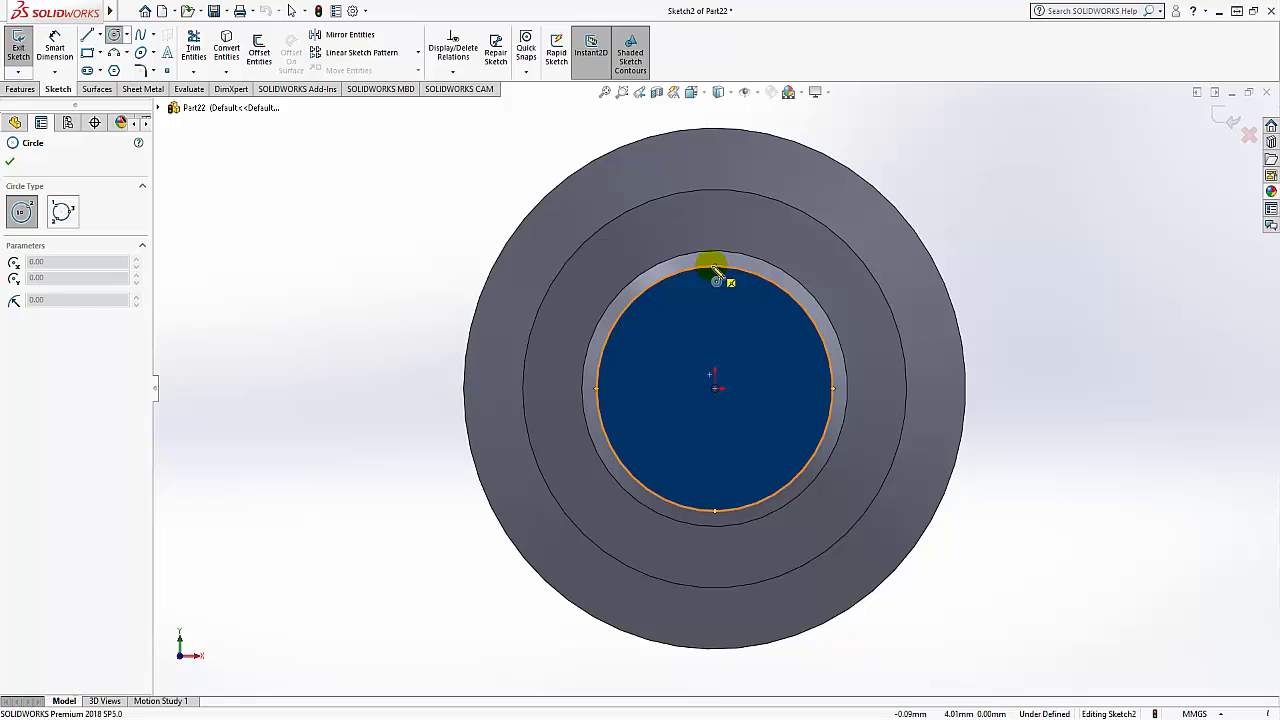
{"action": "left_click", "coordinate": [714, 389]}
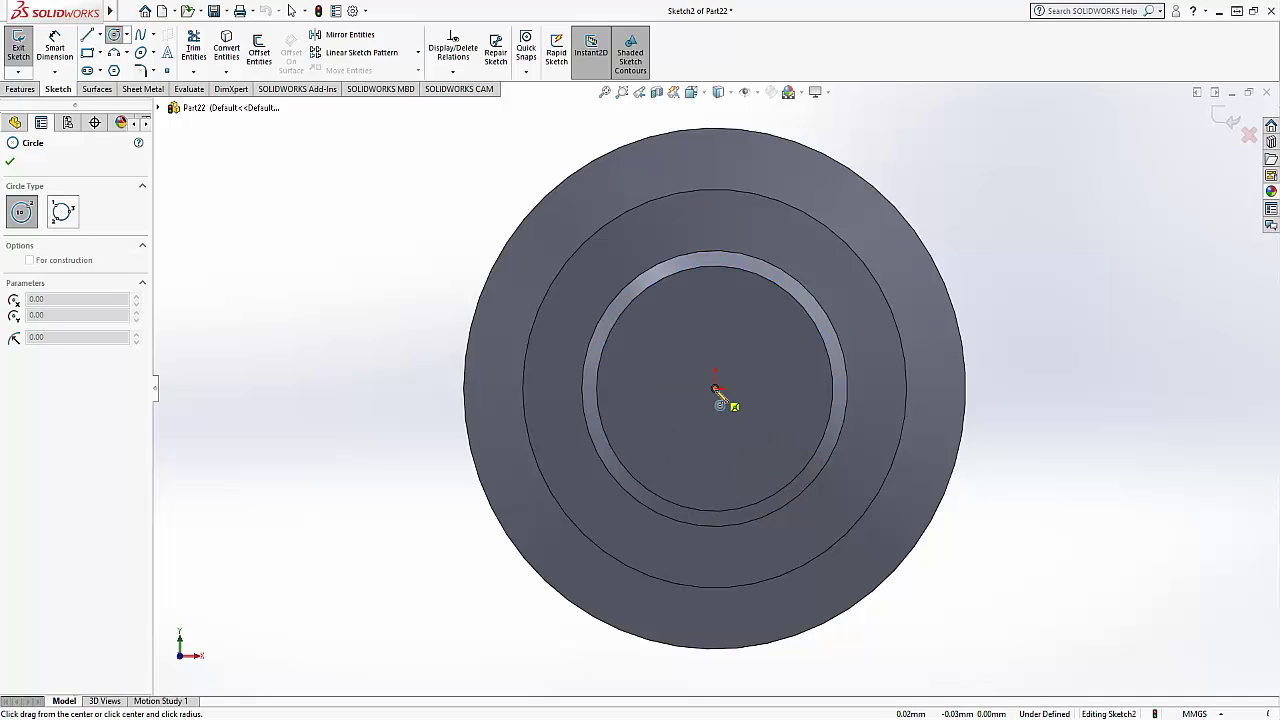
{"action": "left_click", "coordinate": [765, 443]}
{"action": "left_click", "coordinate": [10, 162]}
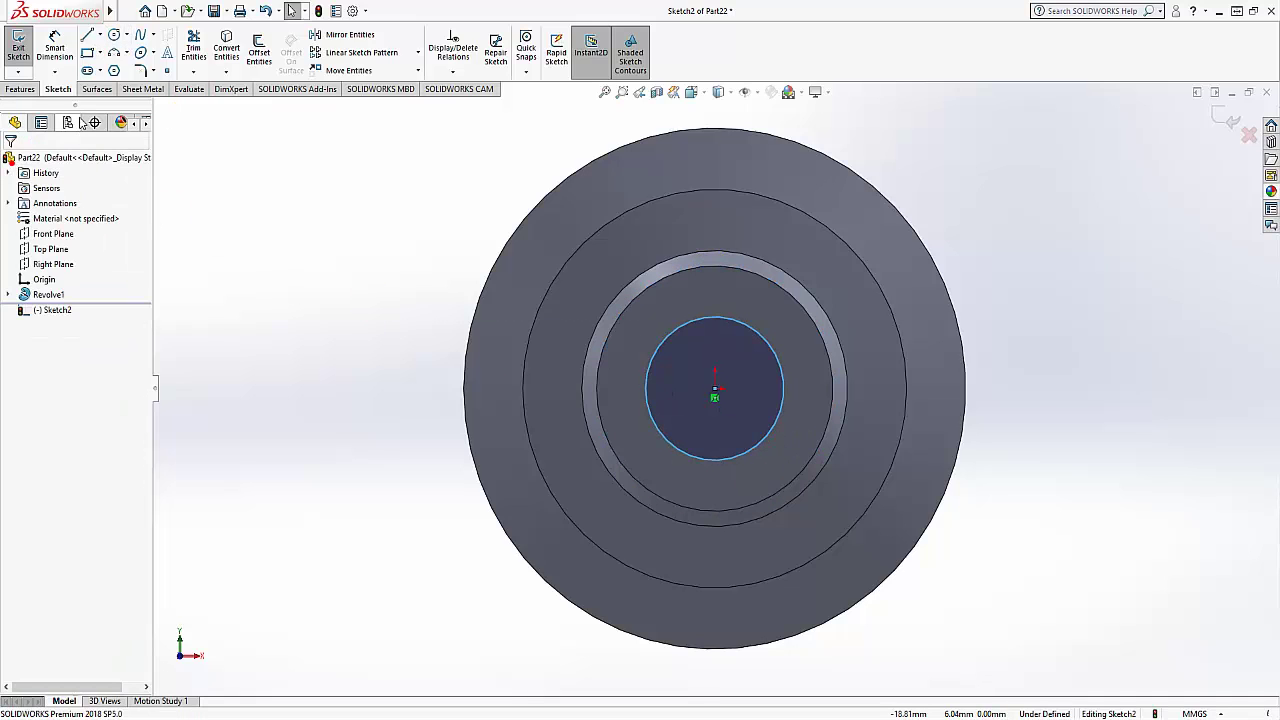
Dimension the circle to a 5.25 mm diameter
{"action": "left_click", "coordinate": [54, 47]}
{"action": "left_click", "coordinate": [753, 455]}
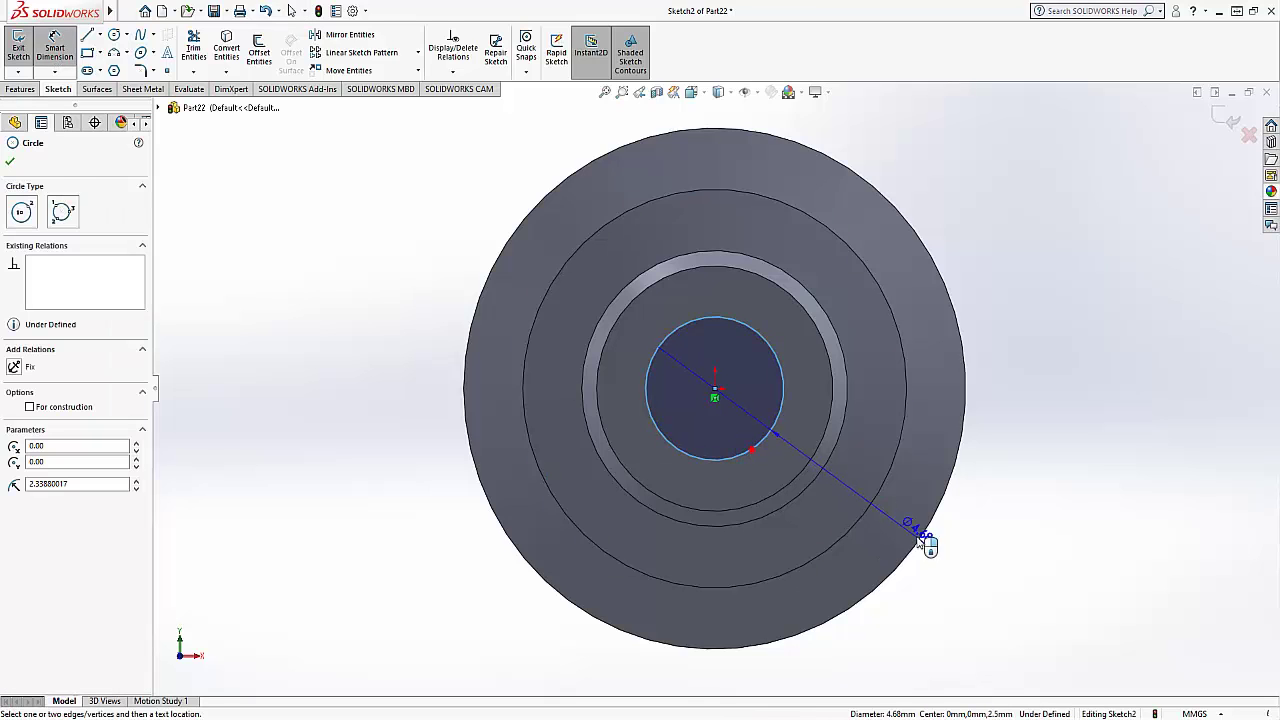
{"action": "left_click", "coordinate": [968, 564]}
{"action": "type", "text": ".25"}
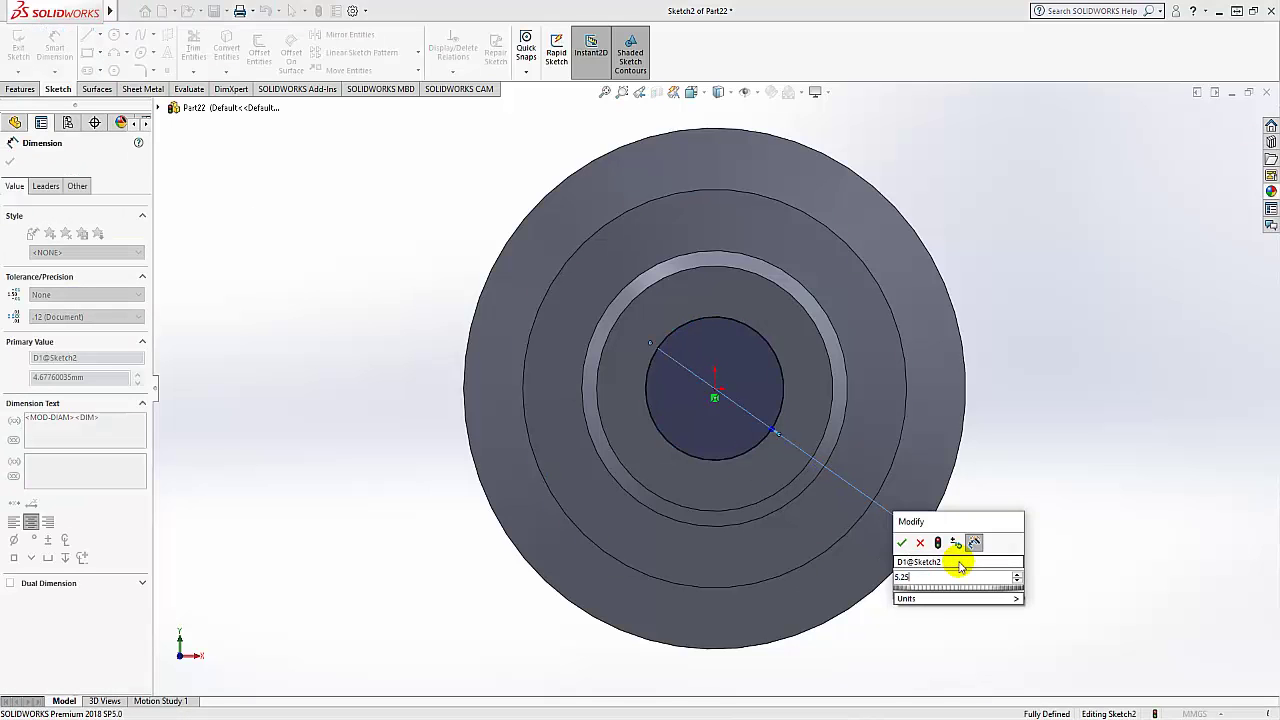
{"action": "key", "text": "Return"}
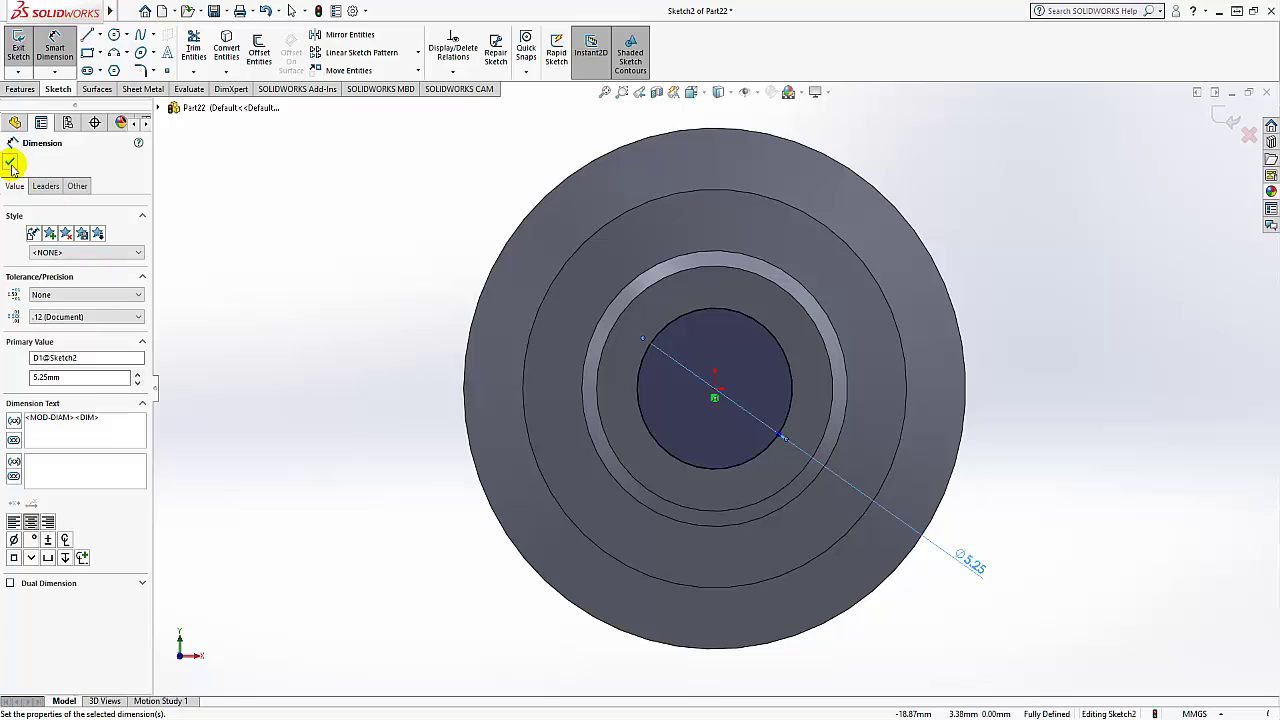
{"action": "left_click", "coordinate": [10, 163]}
Extrude-cut the circle 10 mm deep as Cut-Extrude1
{"action": "left_click", "coordinate": [21, 90]}
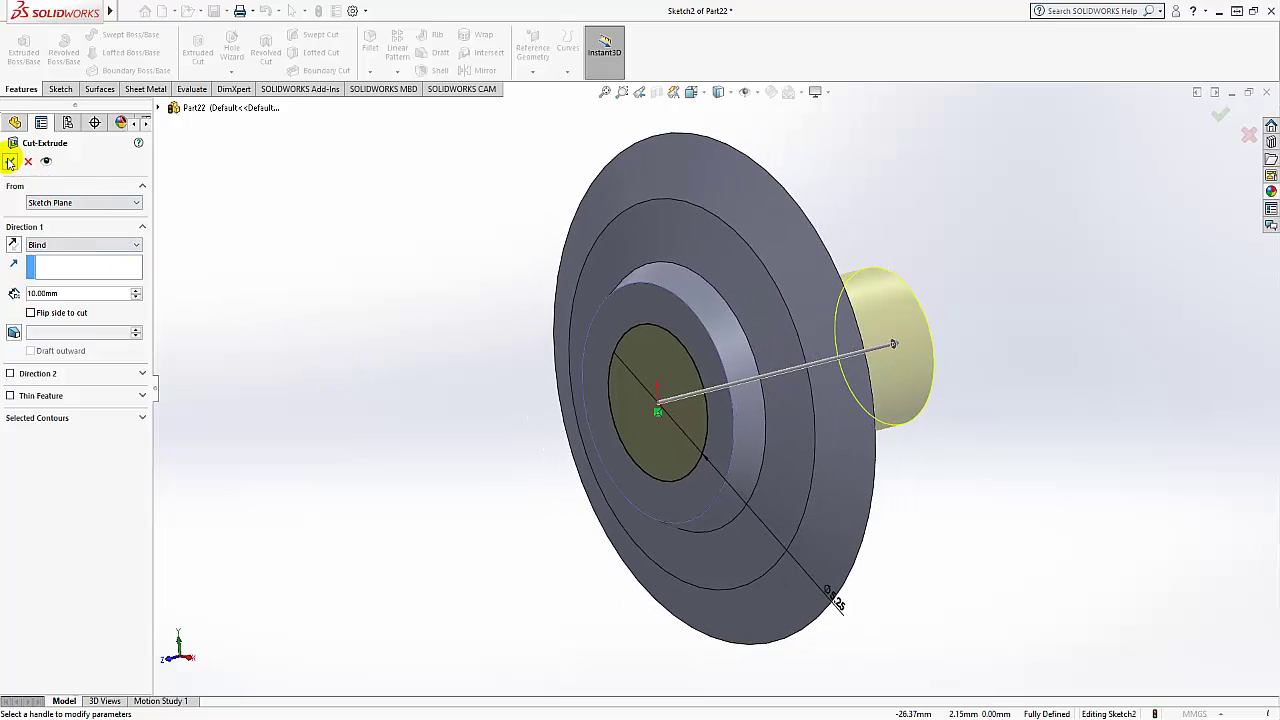
{"action": "left_click", "coordinate": [9, 161]}
{"action": "left_click", "coordinate": [407, 373]}
{"action": "middle_click_drag", "start_coordinate": [428, 391], "coordinate": [467, 425]}
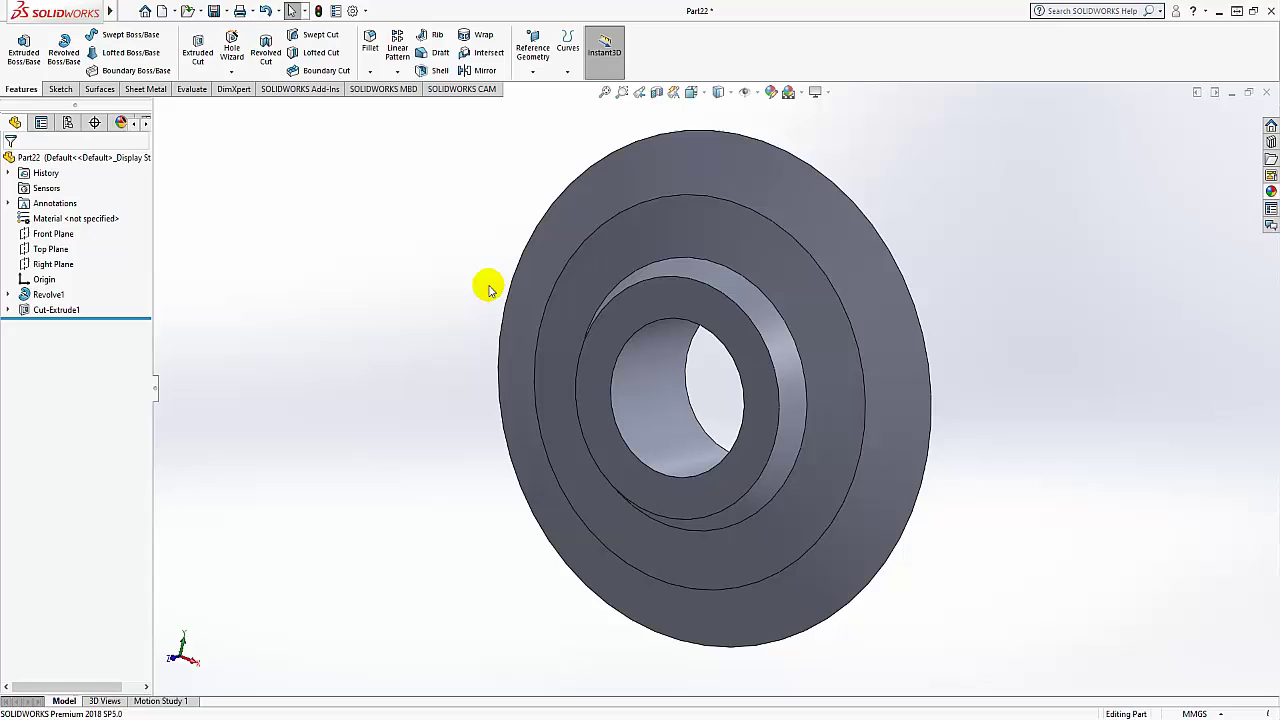
Apply the Metal > Tungsten 'brushed tungsten coarse' appearance to the whole part
{"action": "left_click", "coordinate": [67, 162]}
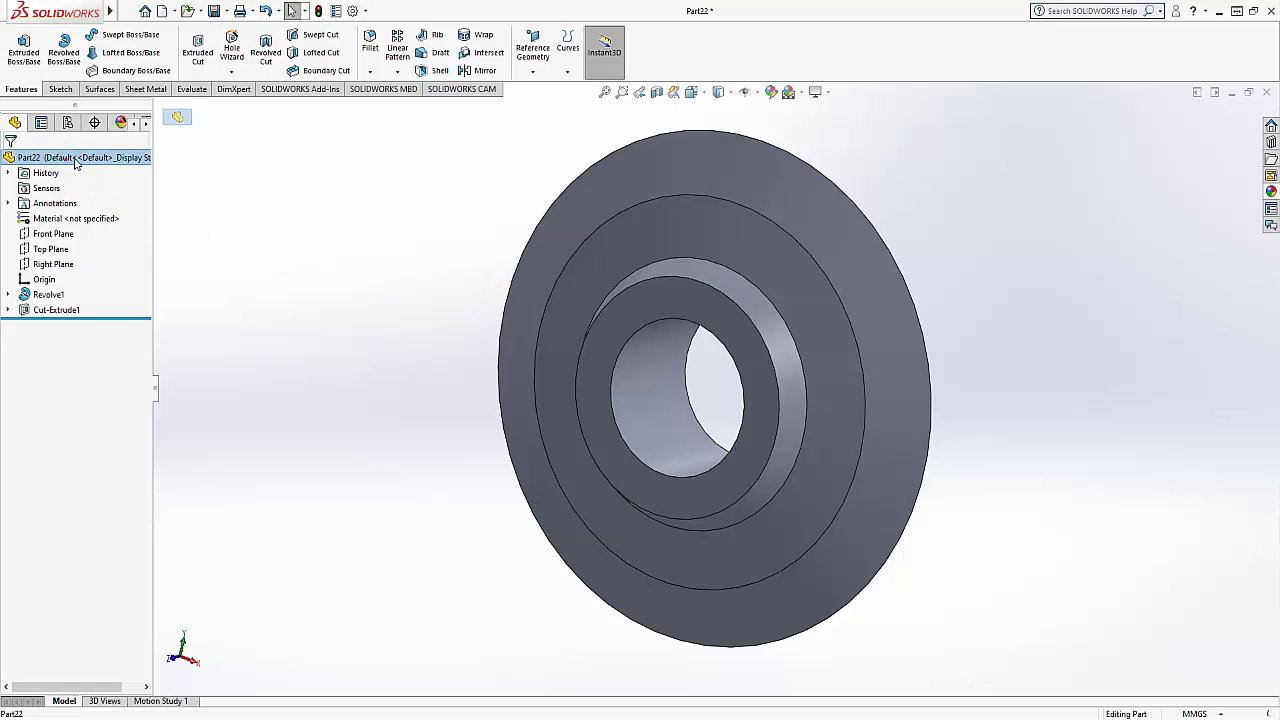
{"action": "left_click", "coordinate": [772, 92]}
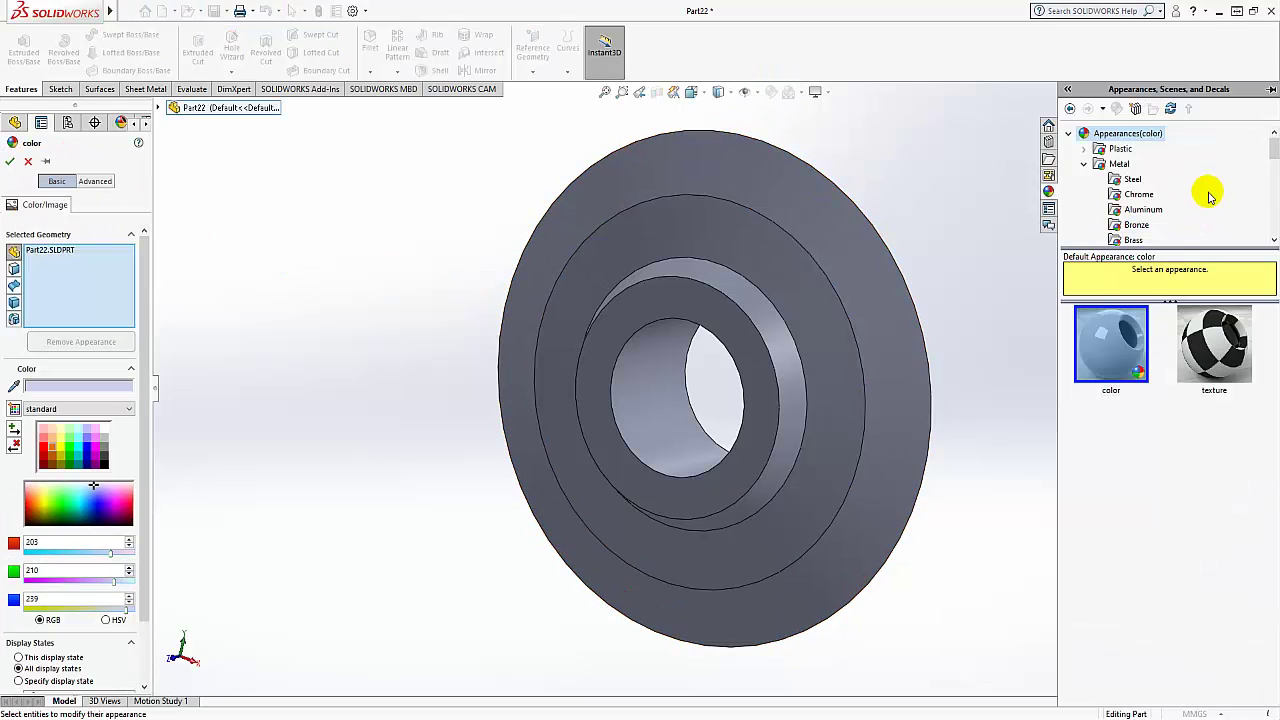
{"action": "scroll", "coordinate": [1274, 160], "scroll_direction": "down", "scroll_amount": 1}
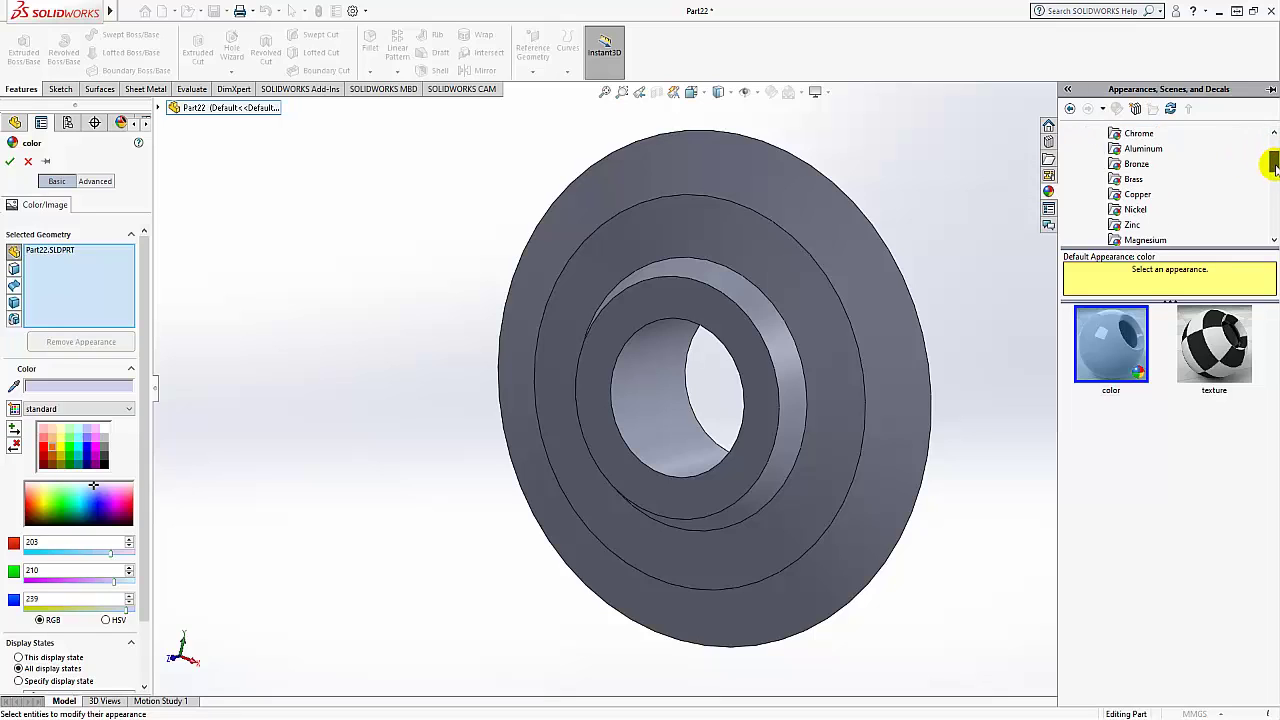
{"action": "left_click_drag", "start_coordinate": [1274, 168], "coordinate": [1274, 176]}
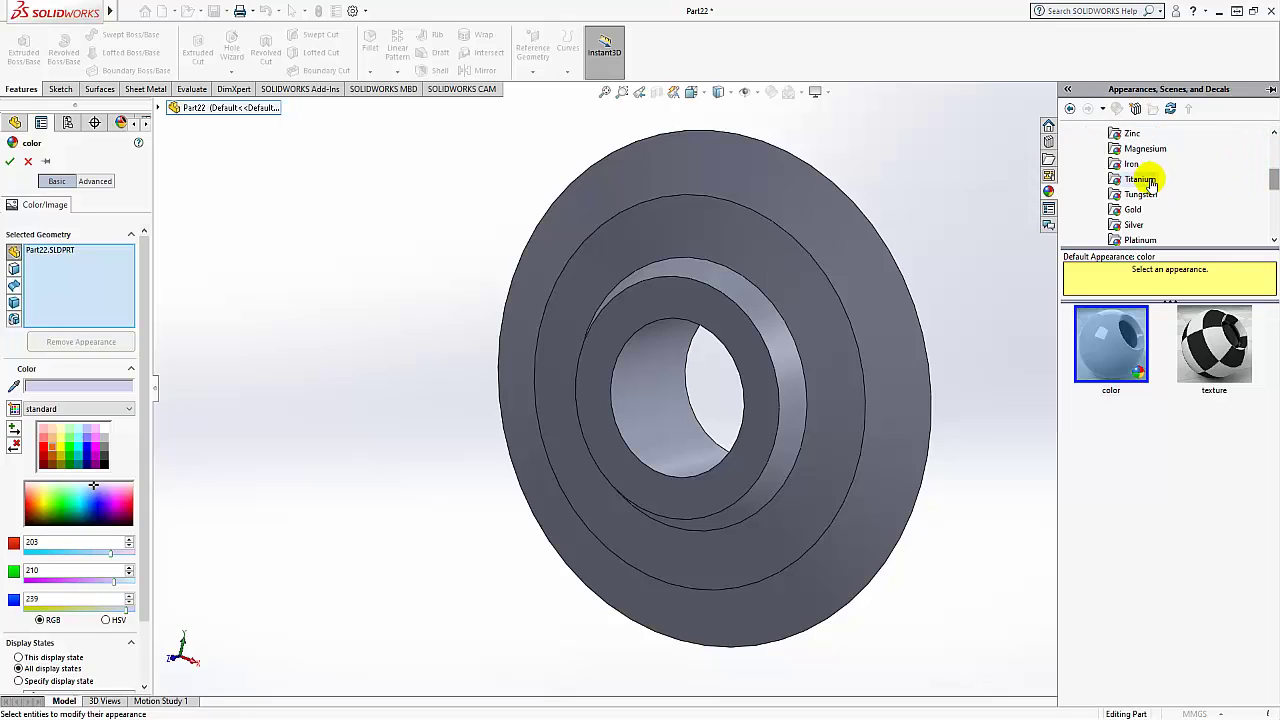
{"action": "left_click", "coordinate": [1145, 198]}
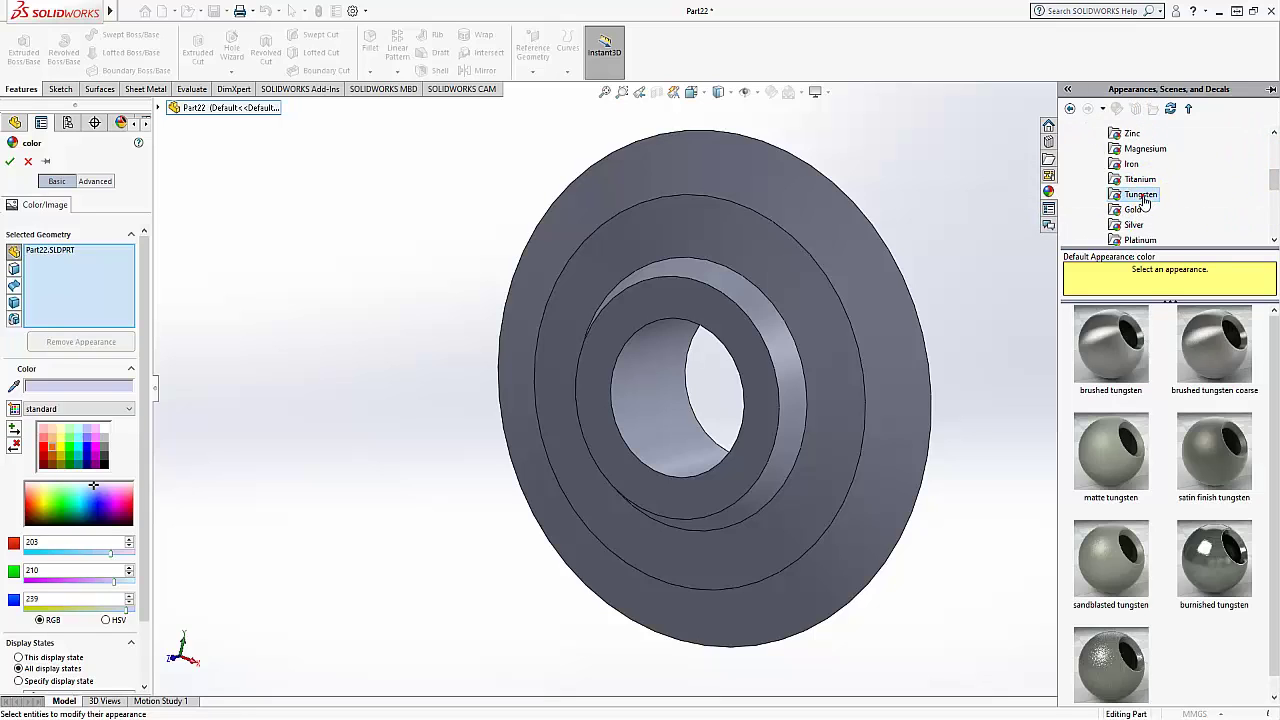
{"action": "left_click", "coordinate": [1222, 349]}
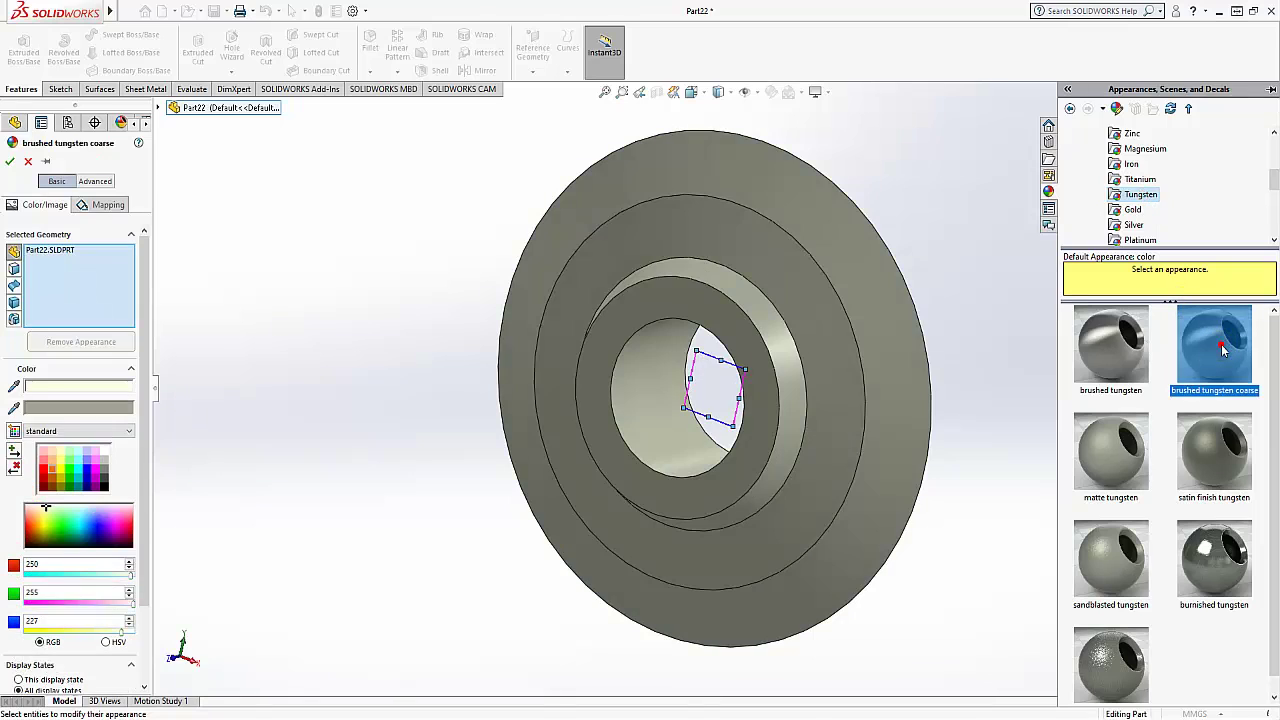
{"action": "left_click", "coordinate": [12, 161]}
{"action": "left_click", "coordinate": [380, 256]}
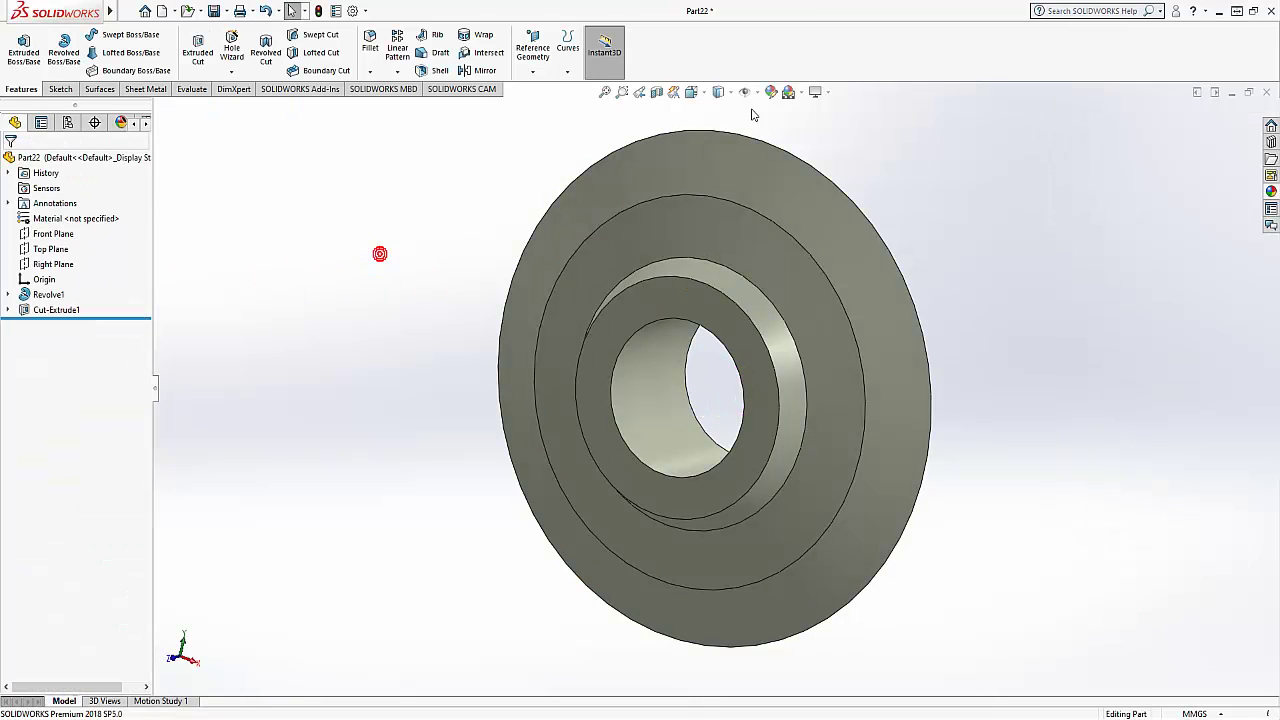
{"action": "left_click", "coordinate": [692, 93]}
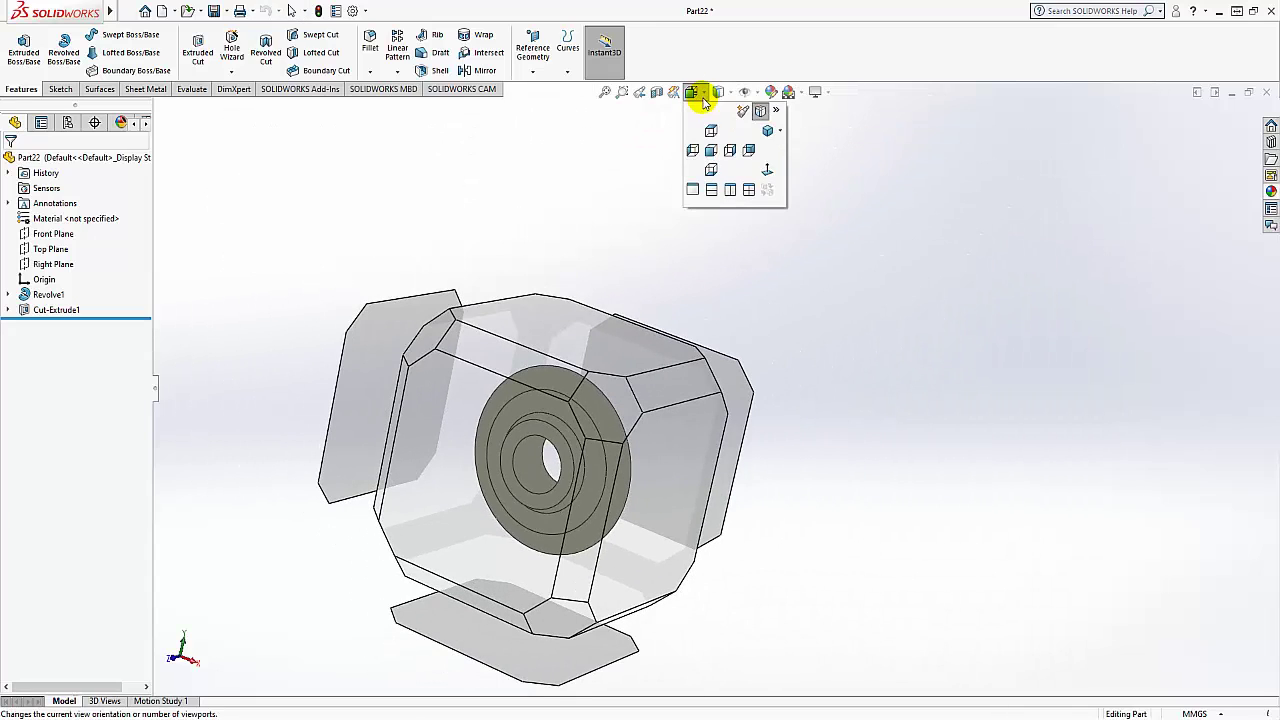
Orbit the screw to inspect its knurled head, then close the Screw part
{"action": "left_click", "coordinate": [765, 132]}
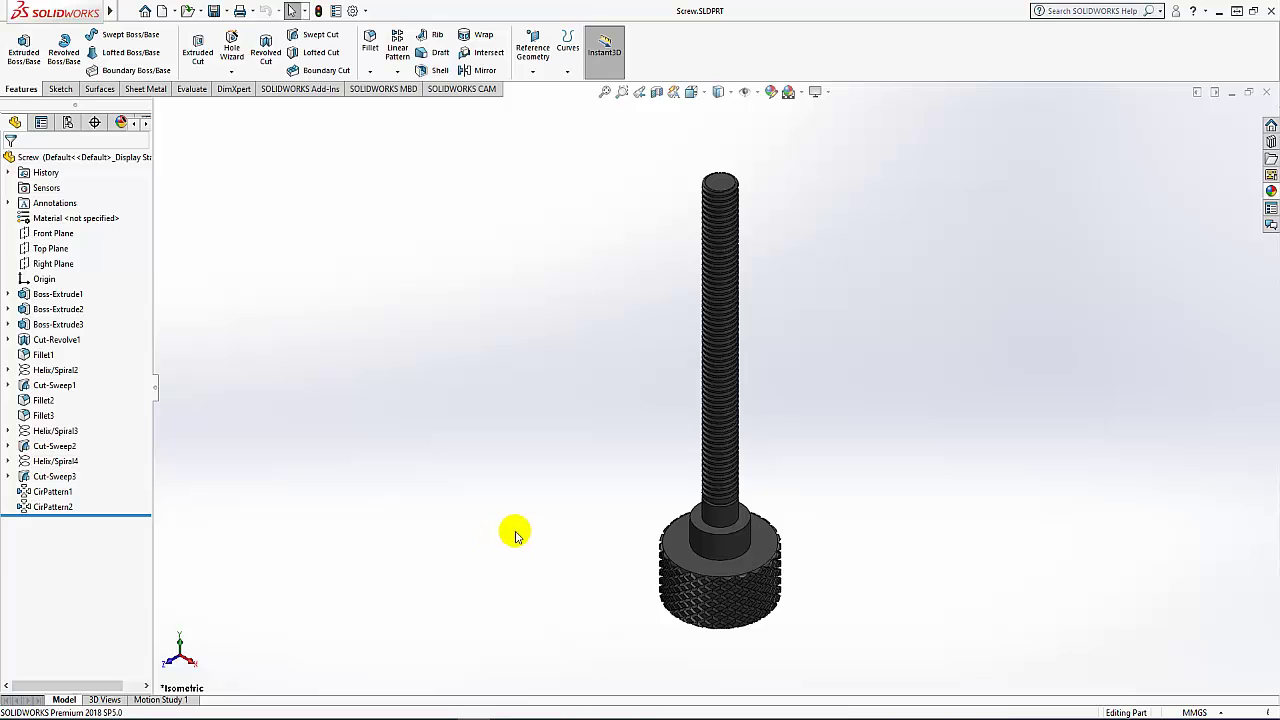
{"action": "mouse_move", "coordinate": [517, 549]}
{"action": "middle_mouse_down"}
{"action": "mouse_move", "coordinate": [511, 406]}
{"action": "mouse_move", "coordinate": [503, 429]}
{"action": "mouse_move", "coordinate": [363, 409]}
{"action": "mouse_move", "coordinate": [457, 429]}
{"action": "middle_mouse_up"}
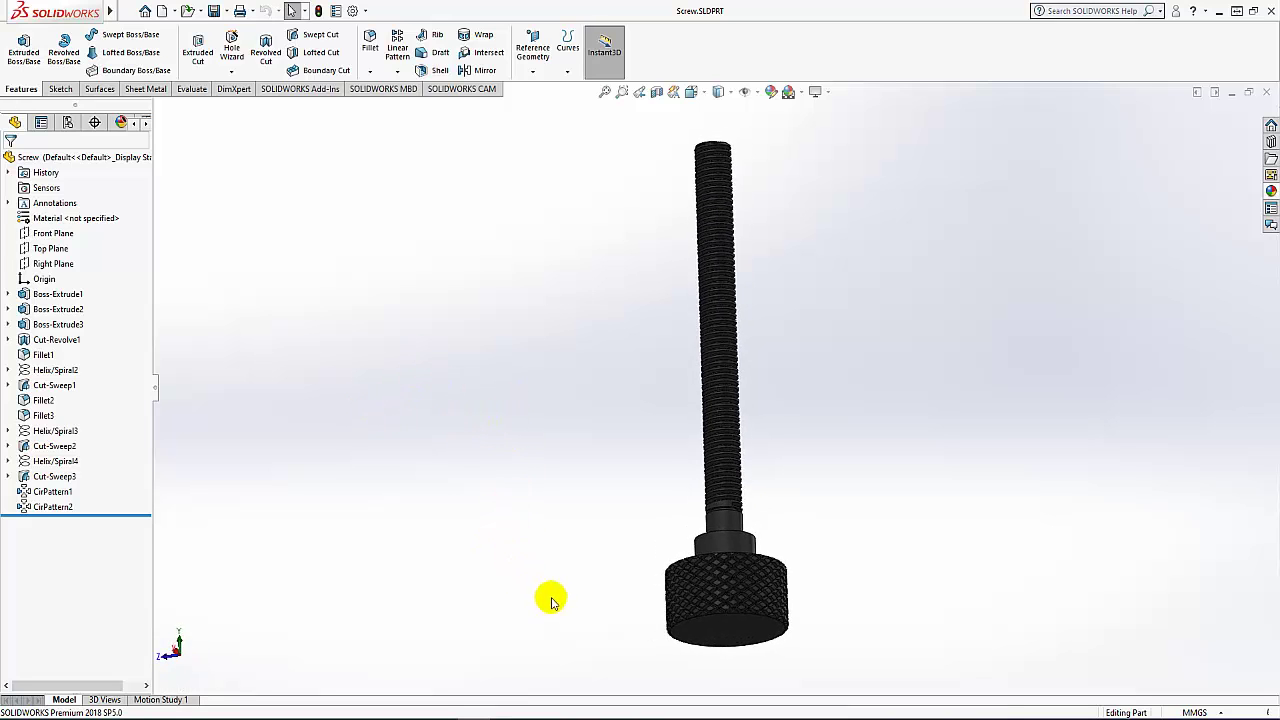
{"action": "mouse_move", "coordinate": [549, 597]}
{"action": "middle_mouse_down"}
{"action": "mouse_move", "coordinate": [529, 377]}
{"action": "mouse_move", "coordinate": [623, 434]}
{"action": "mouse_move", "coordinate": [671, 489]}
{"action": "mouse_move", "coordinate": [652, 486]}
{"action": "mouse_move", "coordinate": [657, 544]}
{"action": "mouse_move", "coordinate": [397, 449]}
{"action": "middle_mouse_up"}
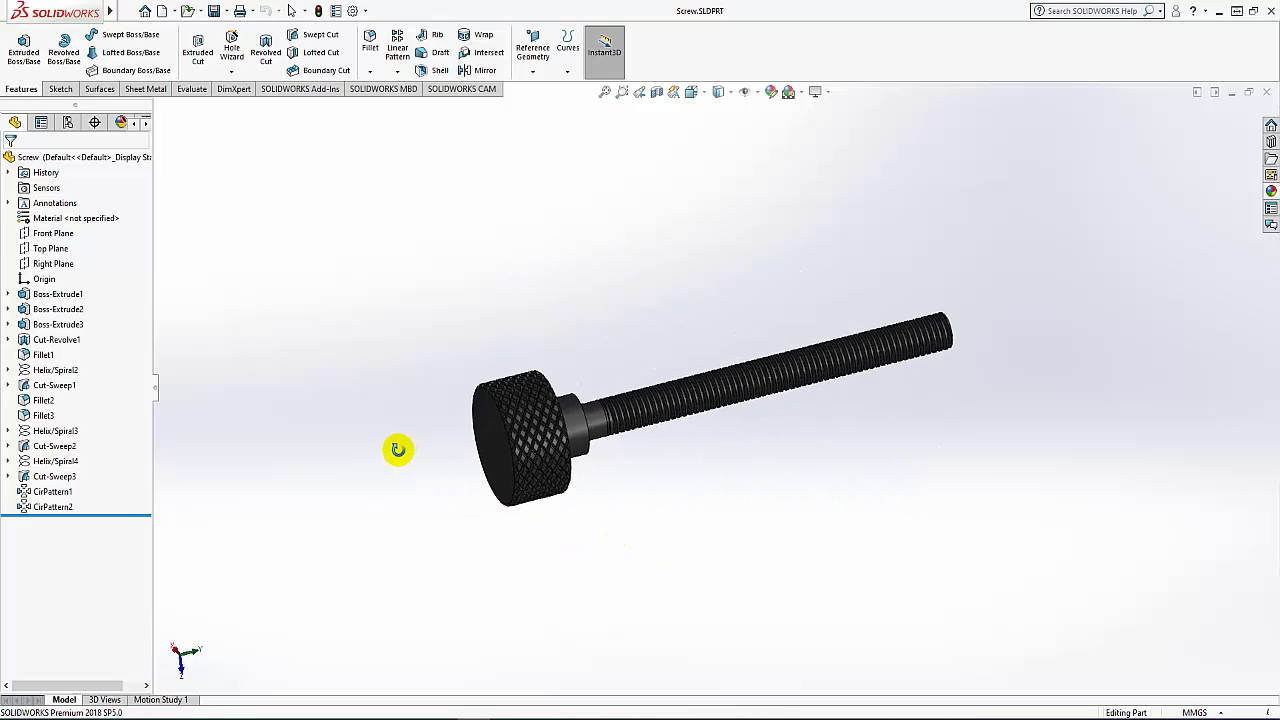
{"action": "left_click", "coordinate": [1267, 92]}
Create a new part and sketch a Ø20 mm circle at the origin on the Top Plane
{"action": "left_click", "coordinate": [161, 11]}
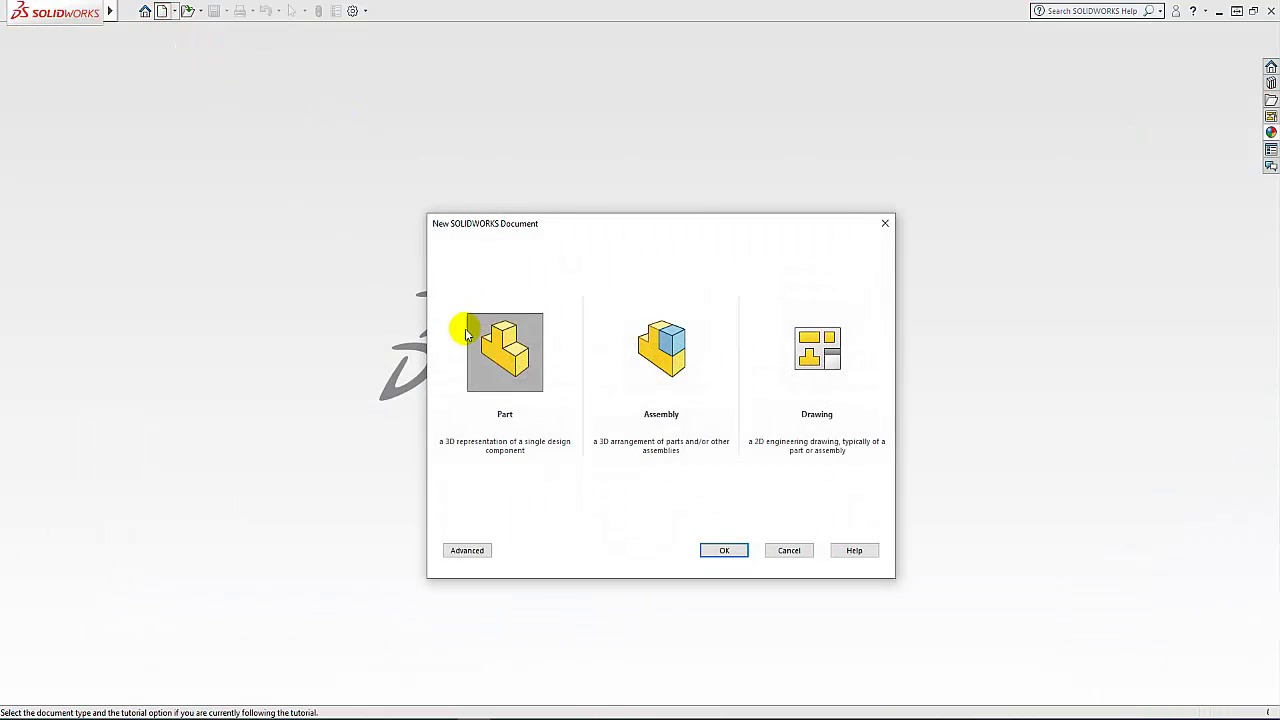
{"action": "double_click", "coordinate": [510, 416]}
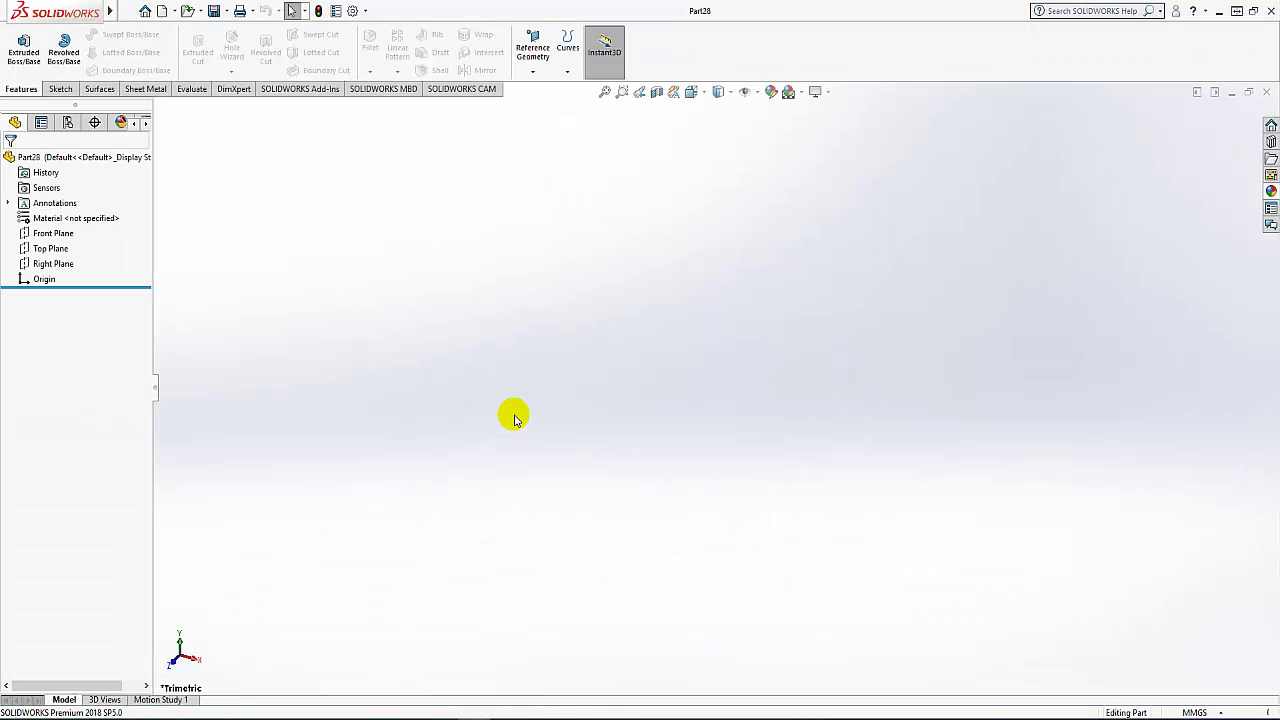
{"action": "left_click", "coordinate": [50, 248]}
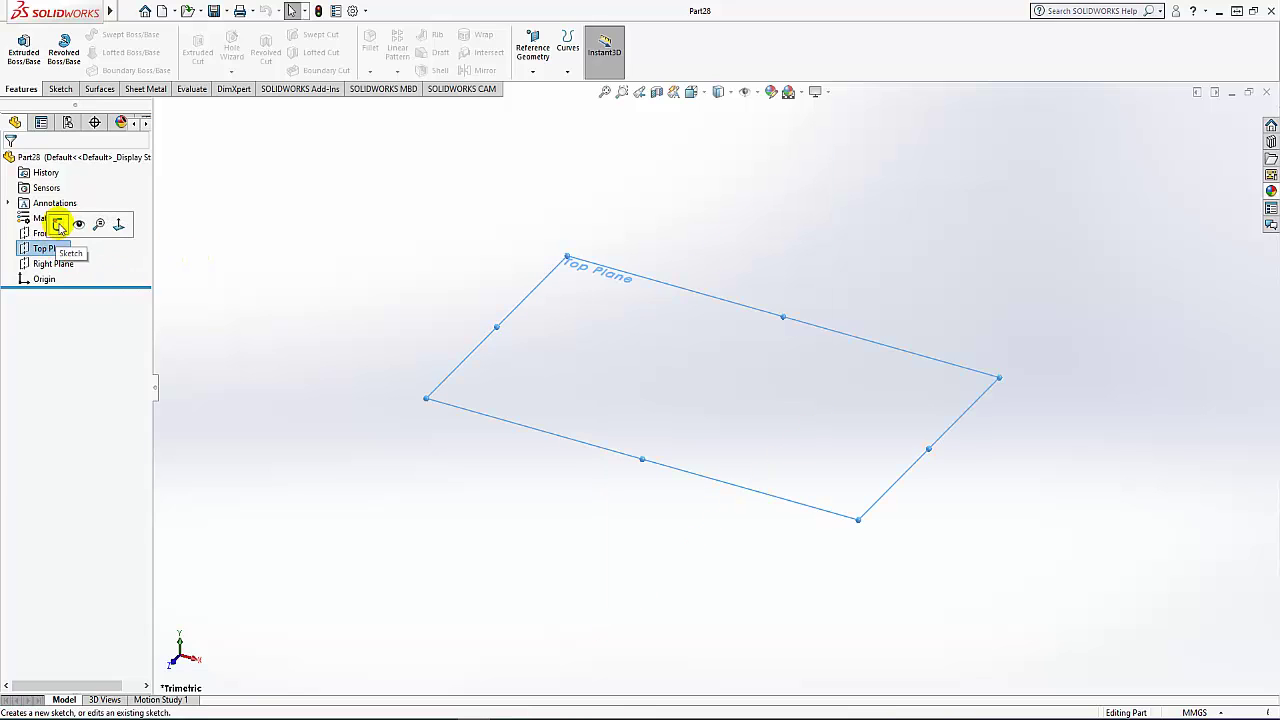
{"action": "left_click", "coordinate": [56, 222]}
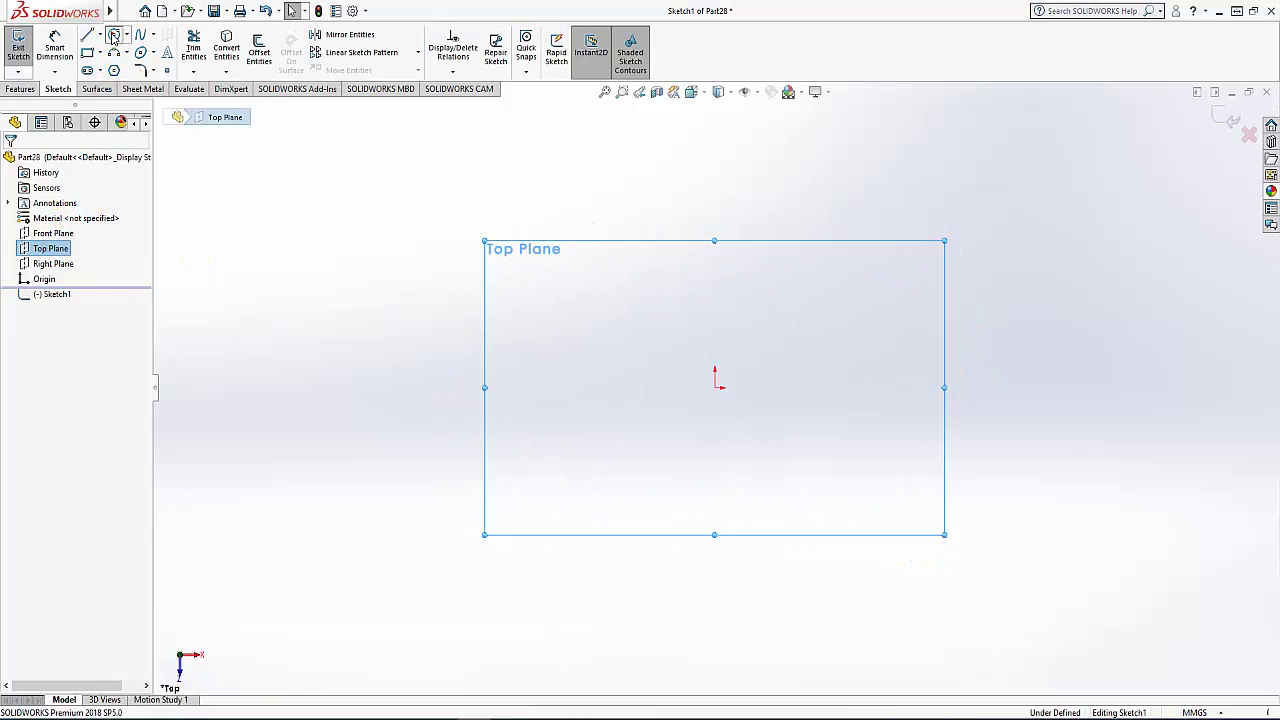
{"action": "left_click", "coordinate": [114, 34]}
{"action": "left_click", "coordinate": [715, 387]}
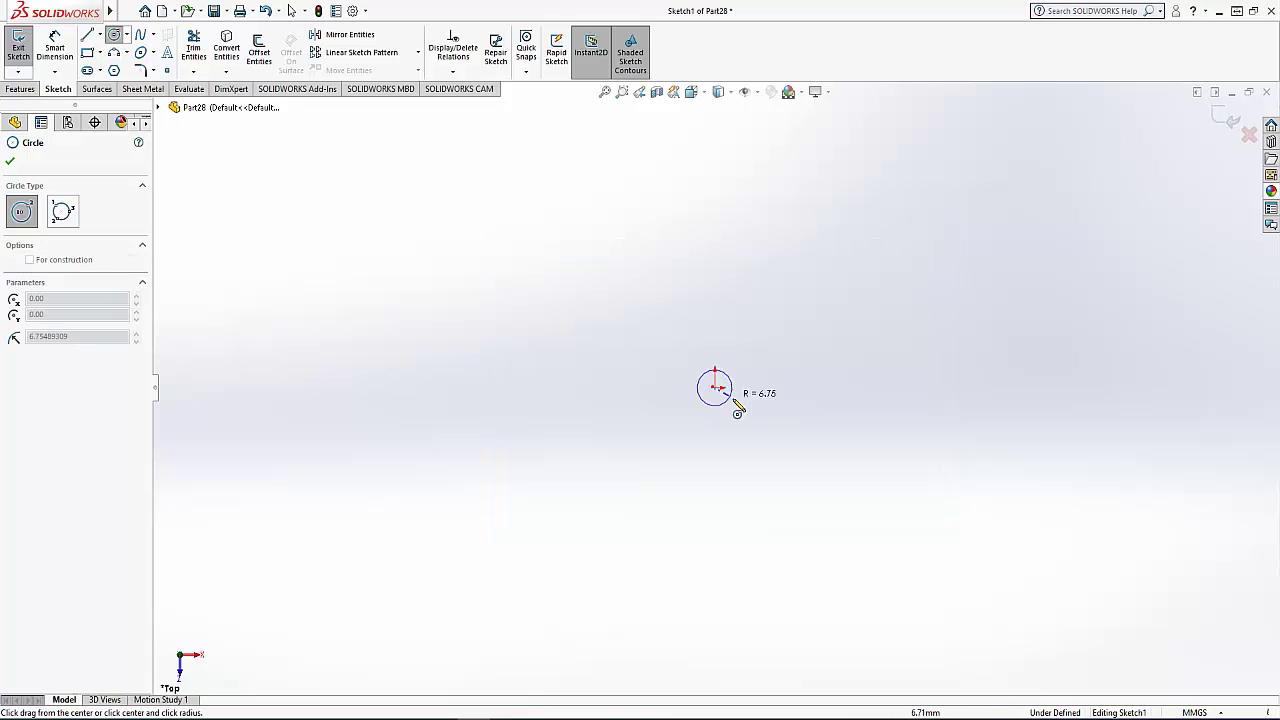
{"action": "left_click", "coordinate": [740, 410]}
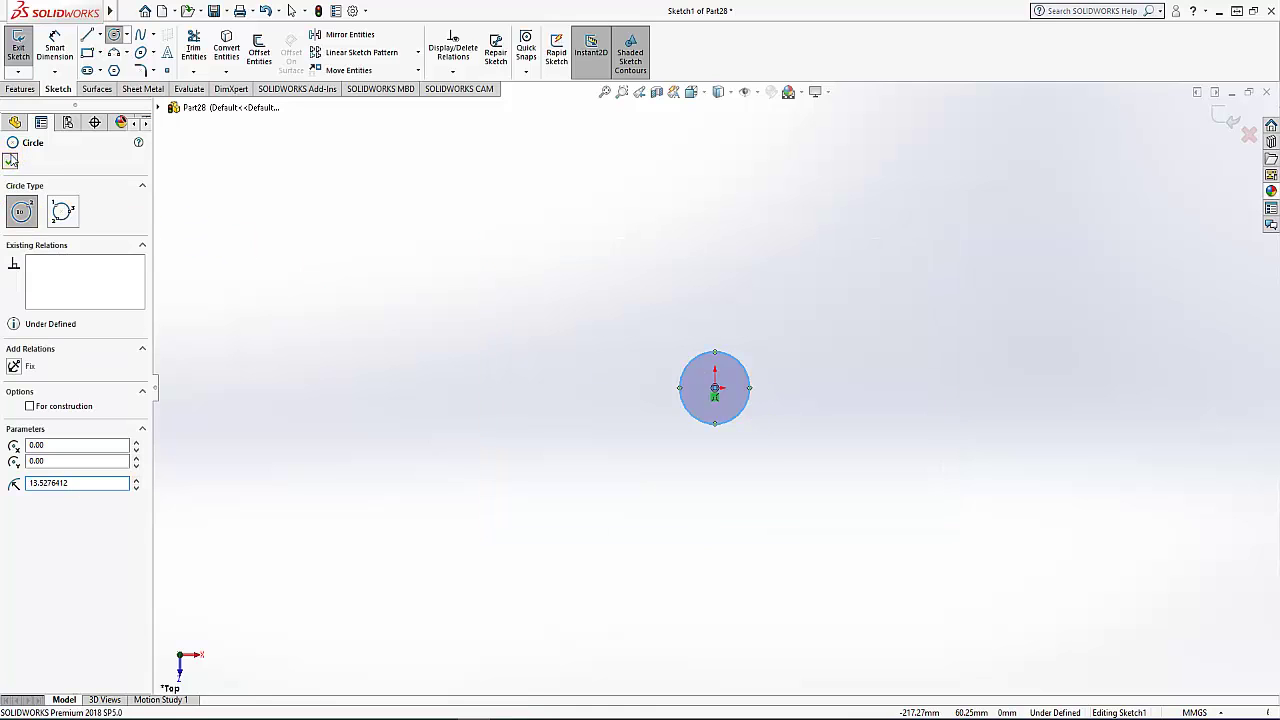
{"action": "left_click", "coordinate": [52, 50]}
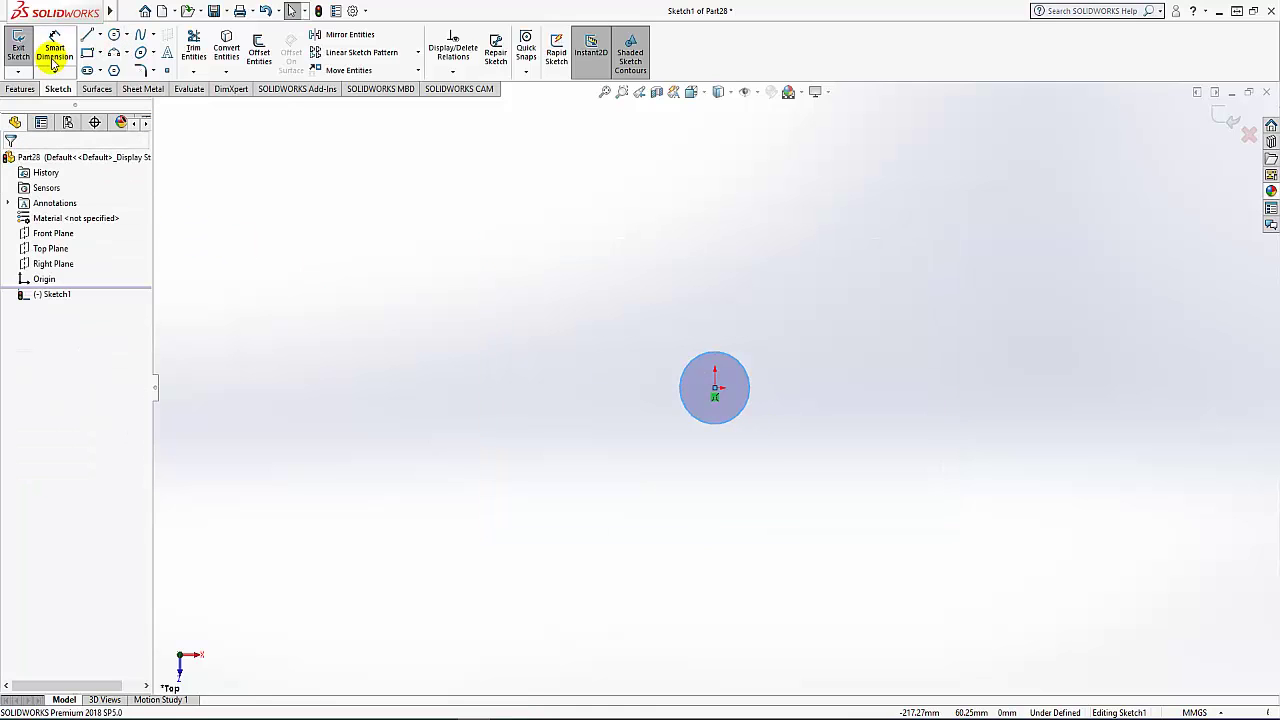
{"action": "left_click", "coordinate": [752, 416]}
{"action": "left_click", "coordinate": [794, 500]}
{"action": "type", "text": "20"}
{"action": "key", "text": "Return"}
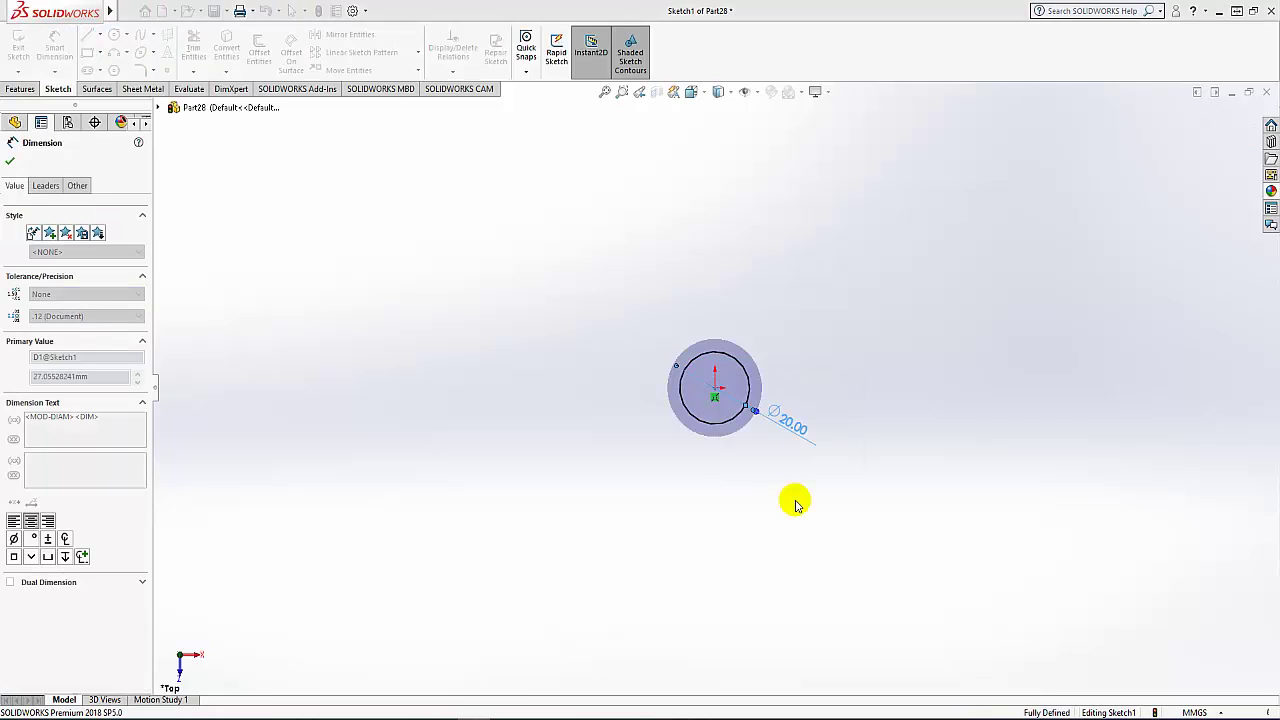
{"action": "left_click", "coordinate": [10, 163]}
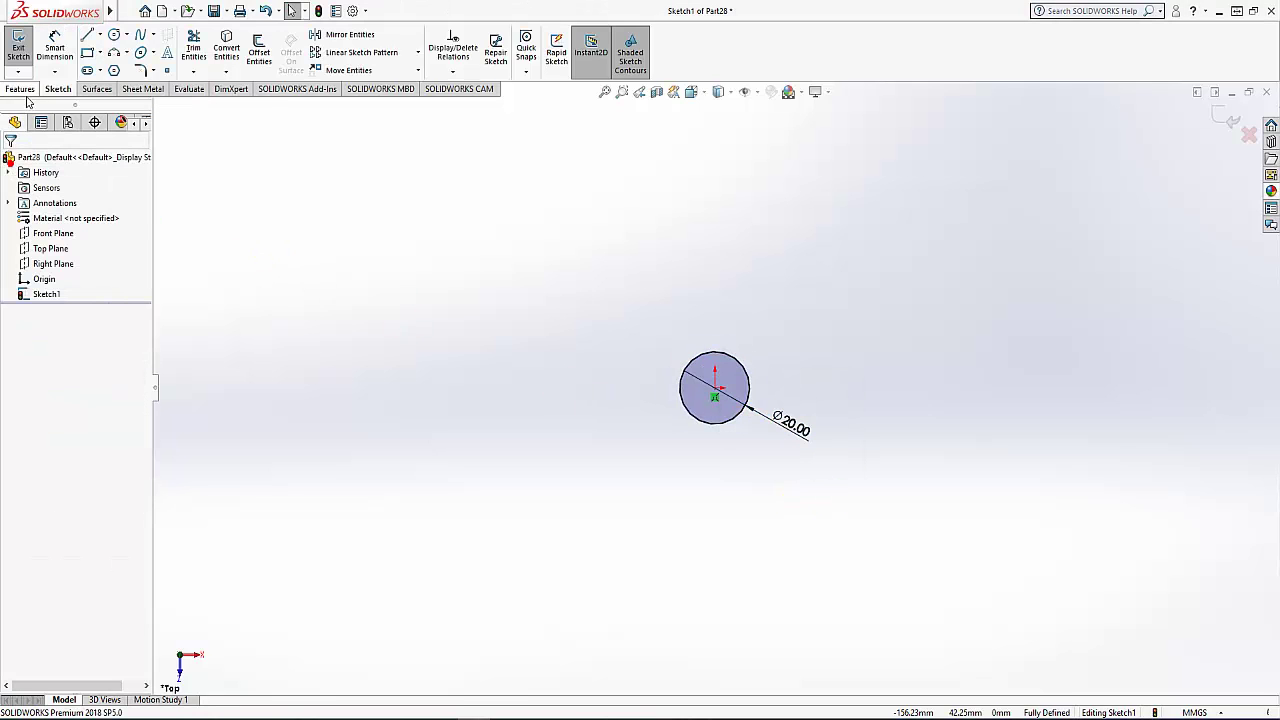
Extrude the circle 10 mm into a solid cylinder
{"action": "left_click", "coordinate": [19, 89]}
{"action": "left_click", "coordinate": [24, 50]}
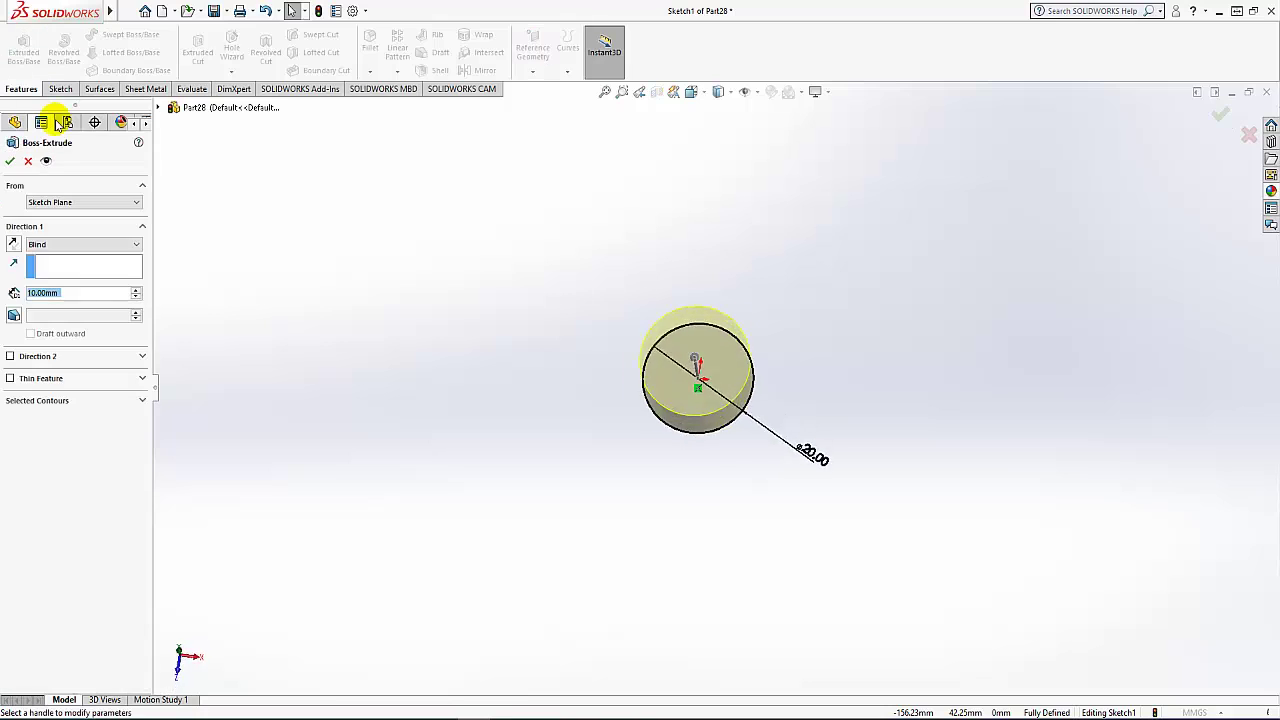
{"action": "left_click", "coordinate": [10, 163]}
{"action": "left_click", "coordinate": [463, 346]}
{"action": "scroll", "coordinate": [718, 258], "scroll_direction": "up", "scroll_amount": 3}
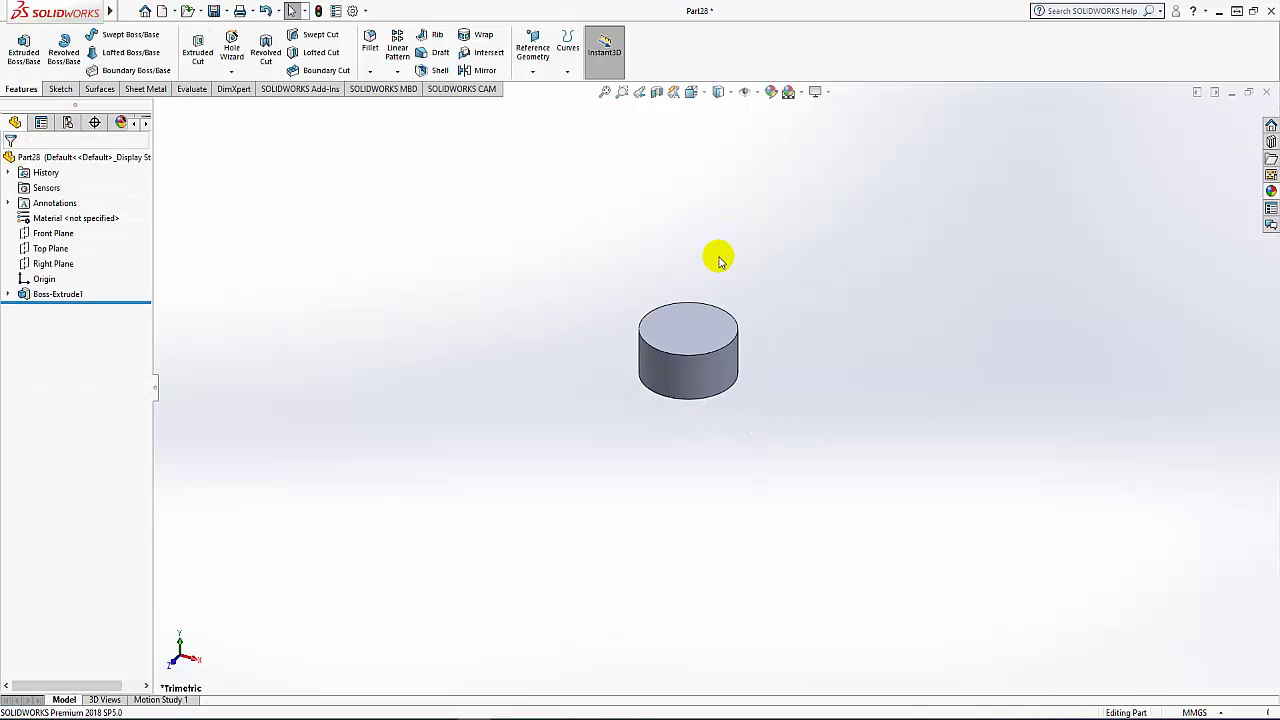
{"action": "scroll", "coordinate": [718, 258], "scroll_direction": "down", "scroll_amount": 3}
Sketch a Ø10 mm circle centred on the cylinder's top face
{"action": "left_click", "coordinate": [673, 390]}
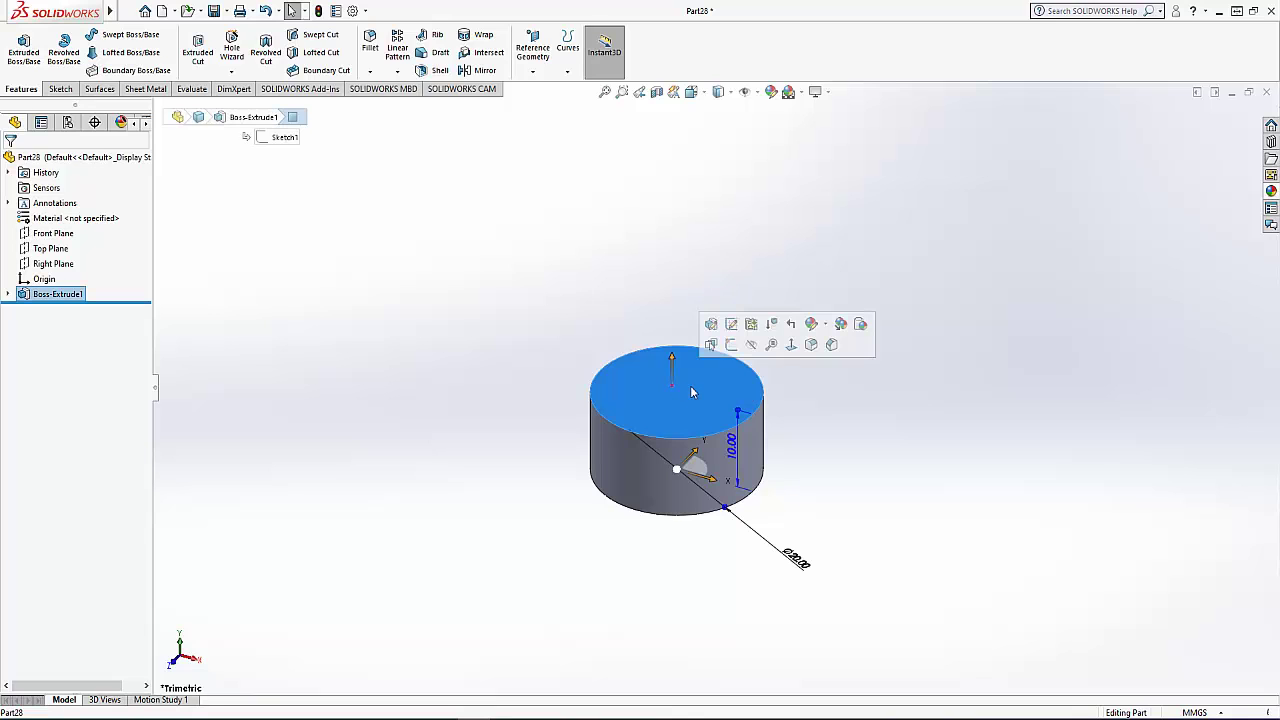
{"action": "left_click", "coordinate": [731, 345]}
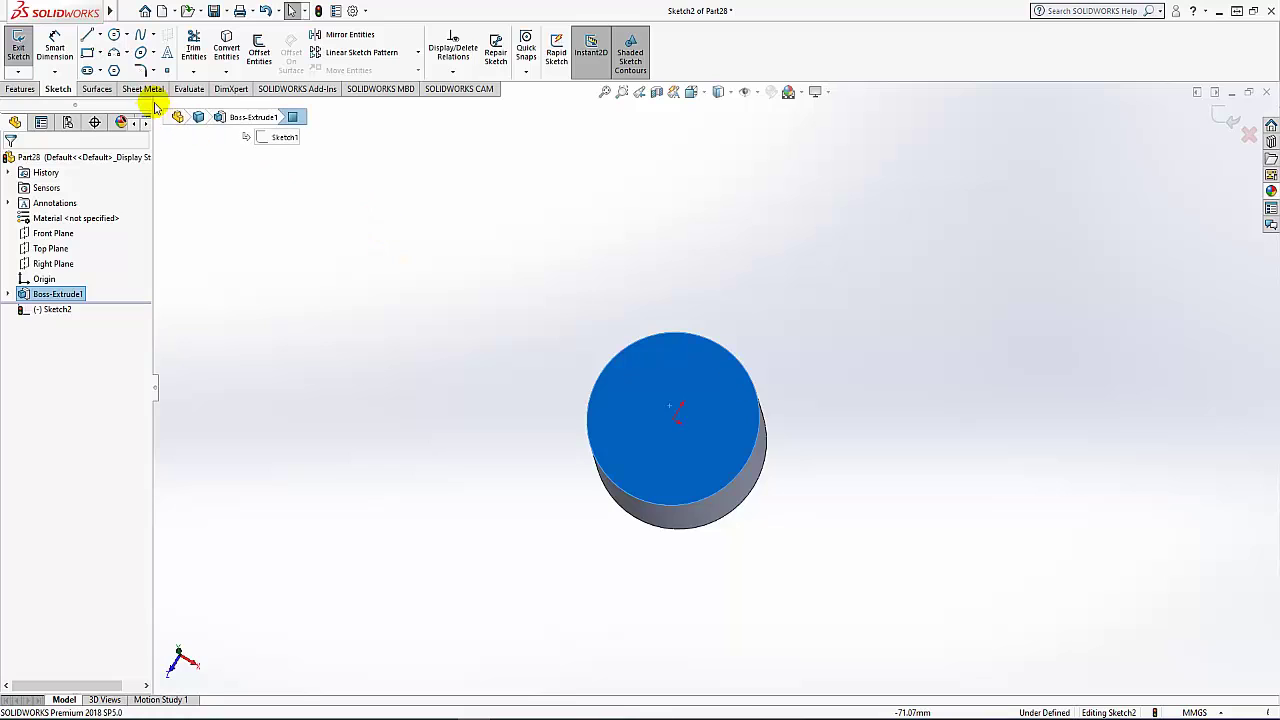
{"action": "left_click", "coordinate": [115, 36]}
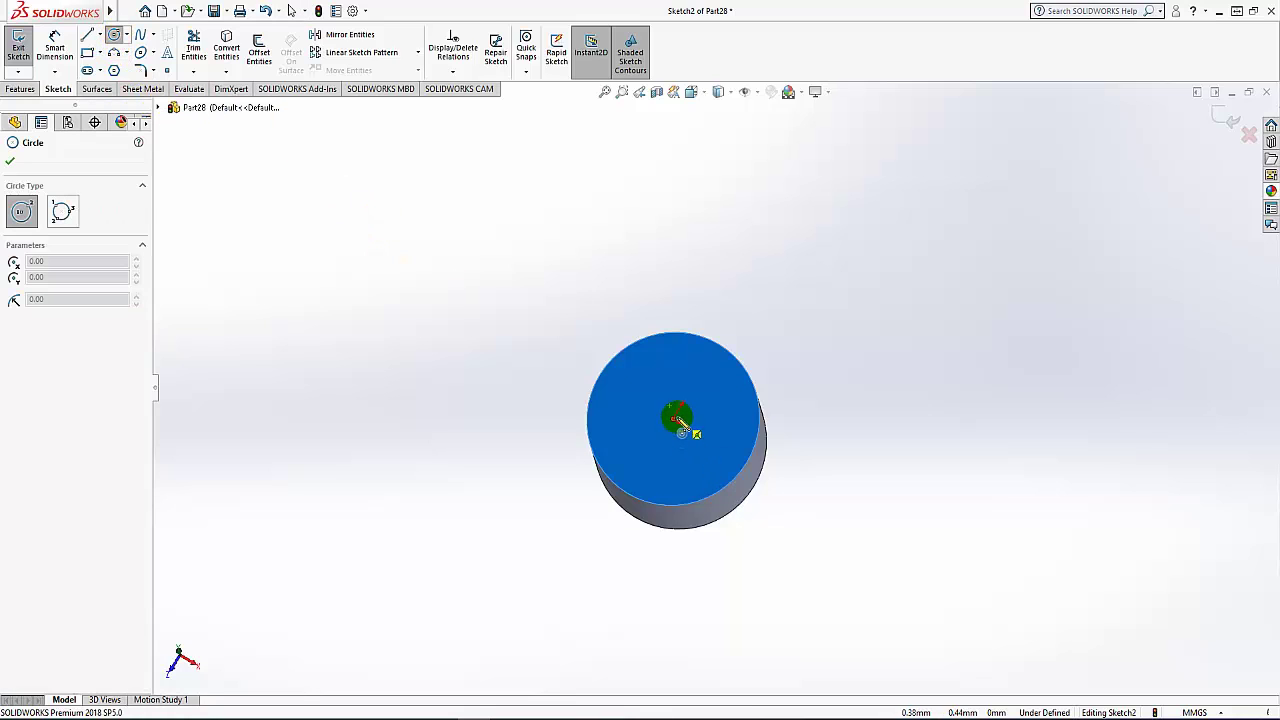
{"action": "left_click", "coordinate": [674, 420]}
{"action": "left_click", "coordinate": [706, 439]}
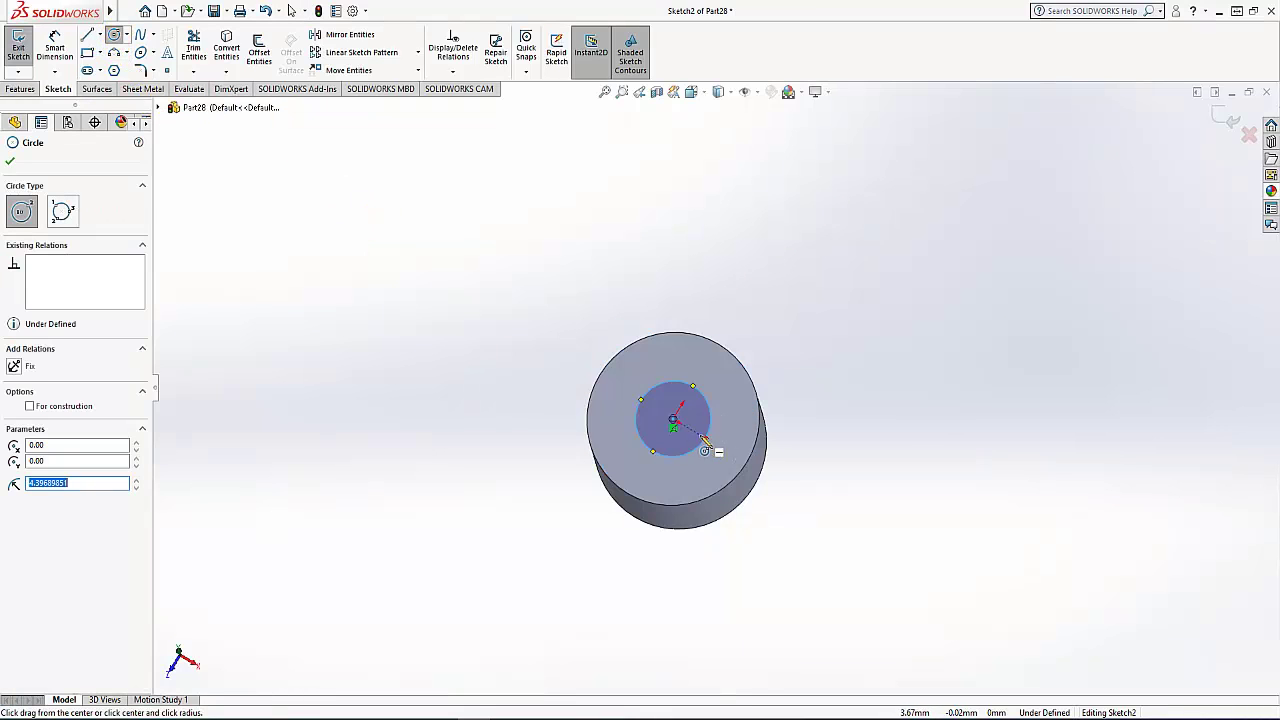
{"action": "left_click", "coordinate": [10, 162]}
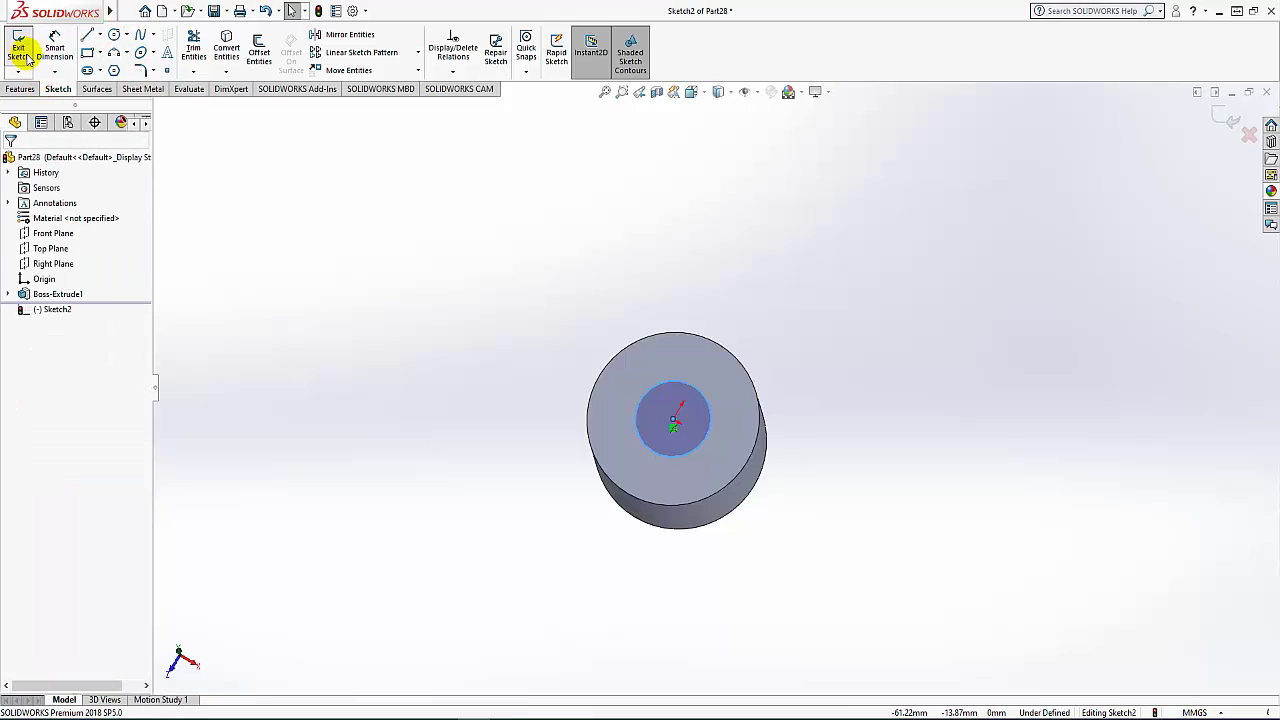
{"action": "left_click", "coordinate": [54, 55]}
{"action": "left_click", "coordinate": [713, 470]}
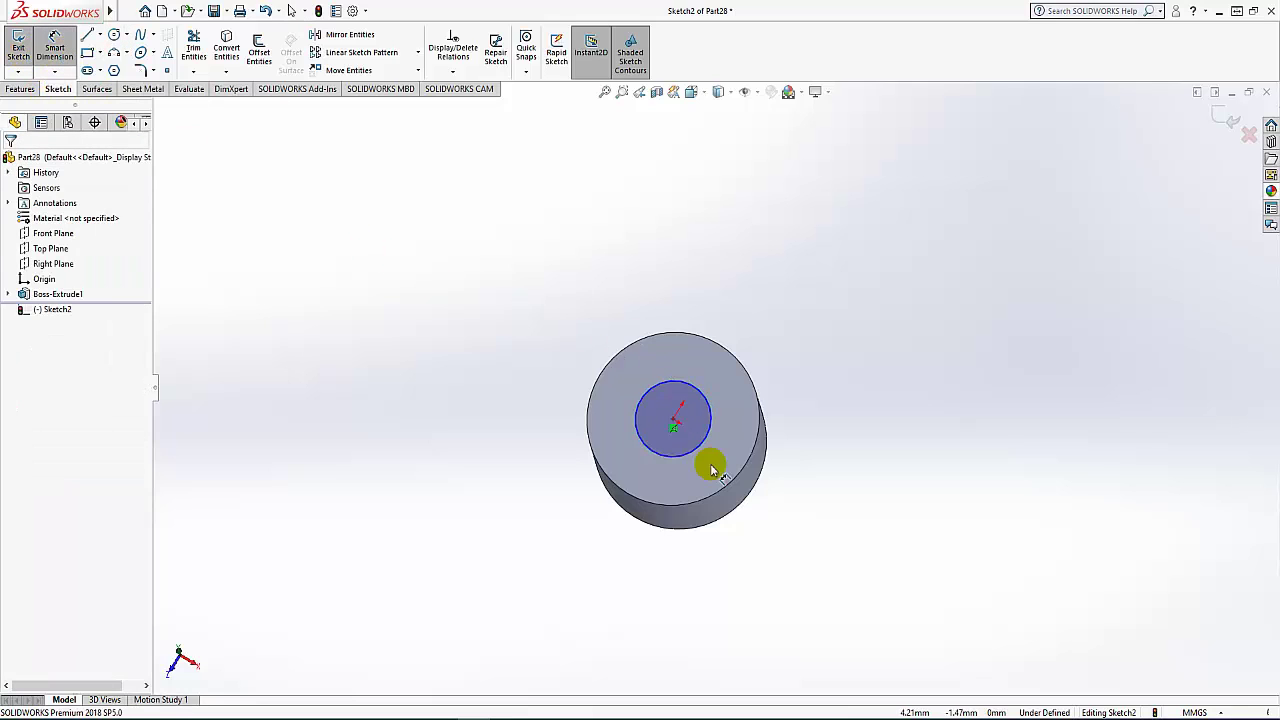
{"action": "left_click", "coordinate": [713, 450]}
{"action": "left_click", "coordinate": [794, 471]}
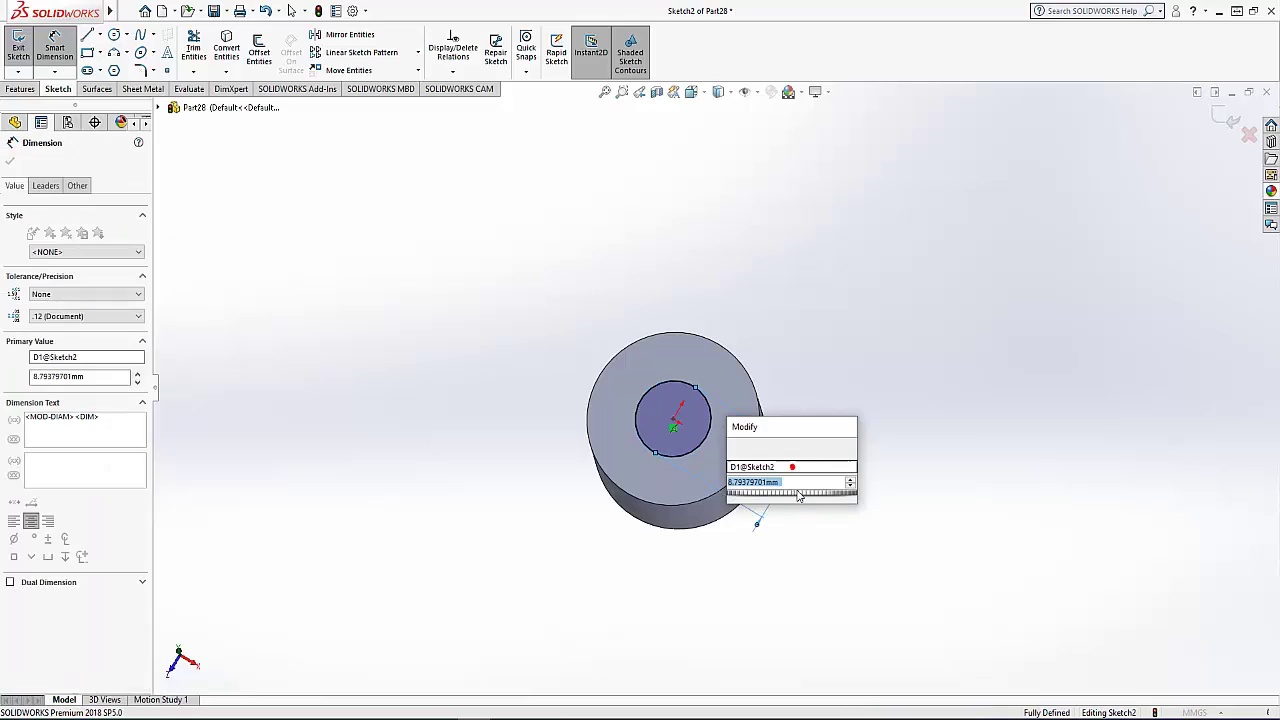
{"action": "type", "text": "10"}
{"action": "key", "text": "Return"}
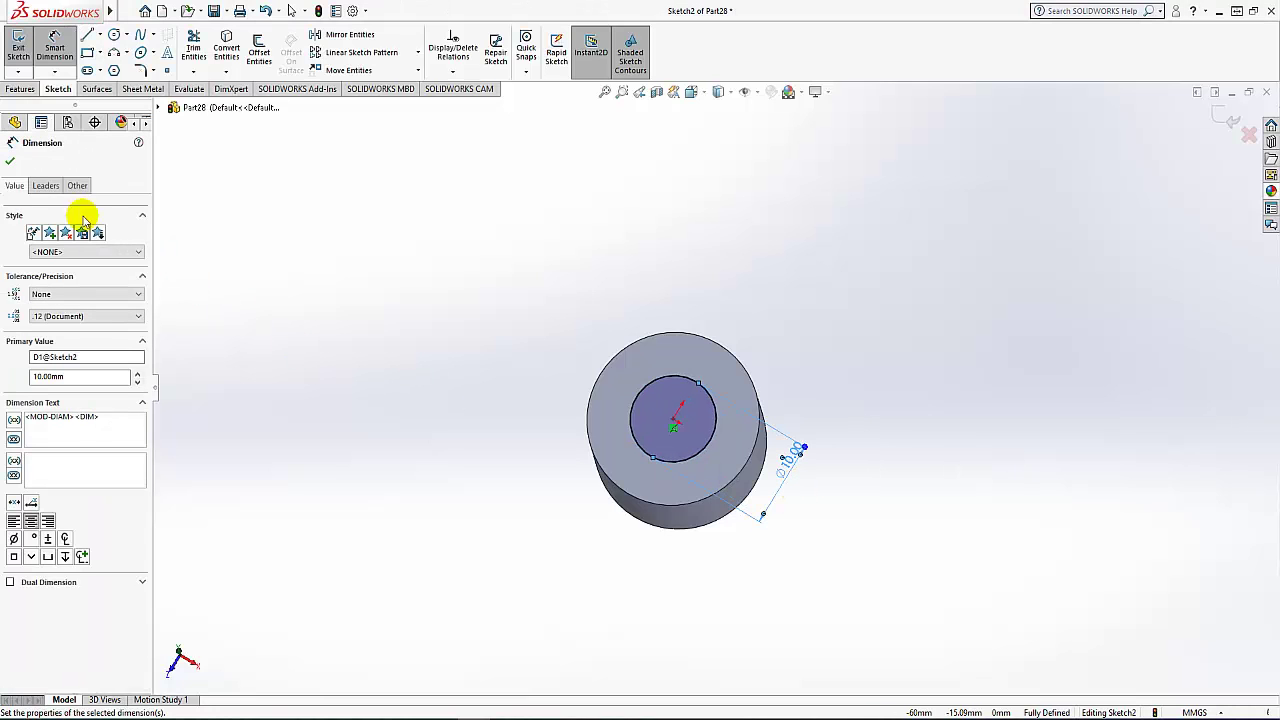
{"action": "left_click", "coordinate": [10, 162]}
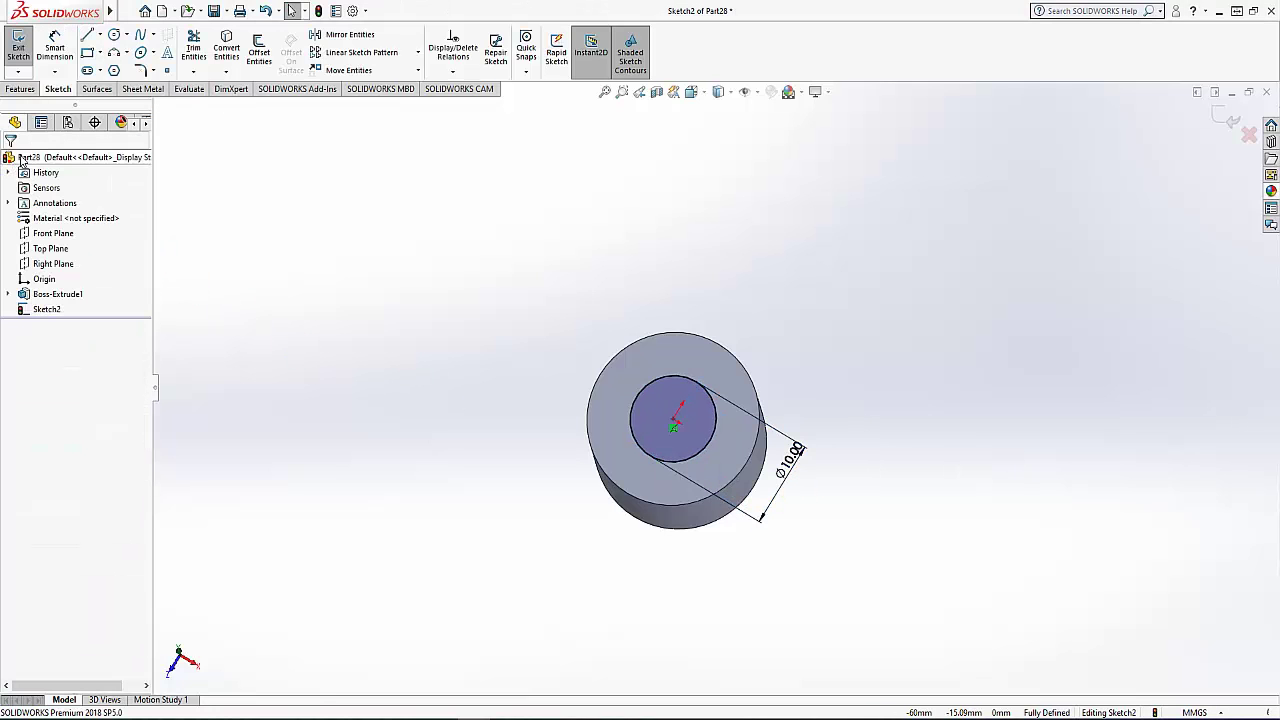
Extrude the Ø10 mm circle 5 mm upward to form the collar
{"action": "left_click", "coordinate": [21, 89]}
{"action": "left_click", "coordinate": [23, 52]}
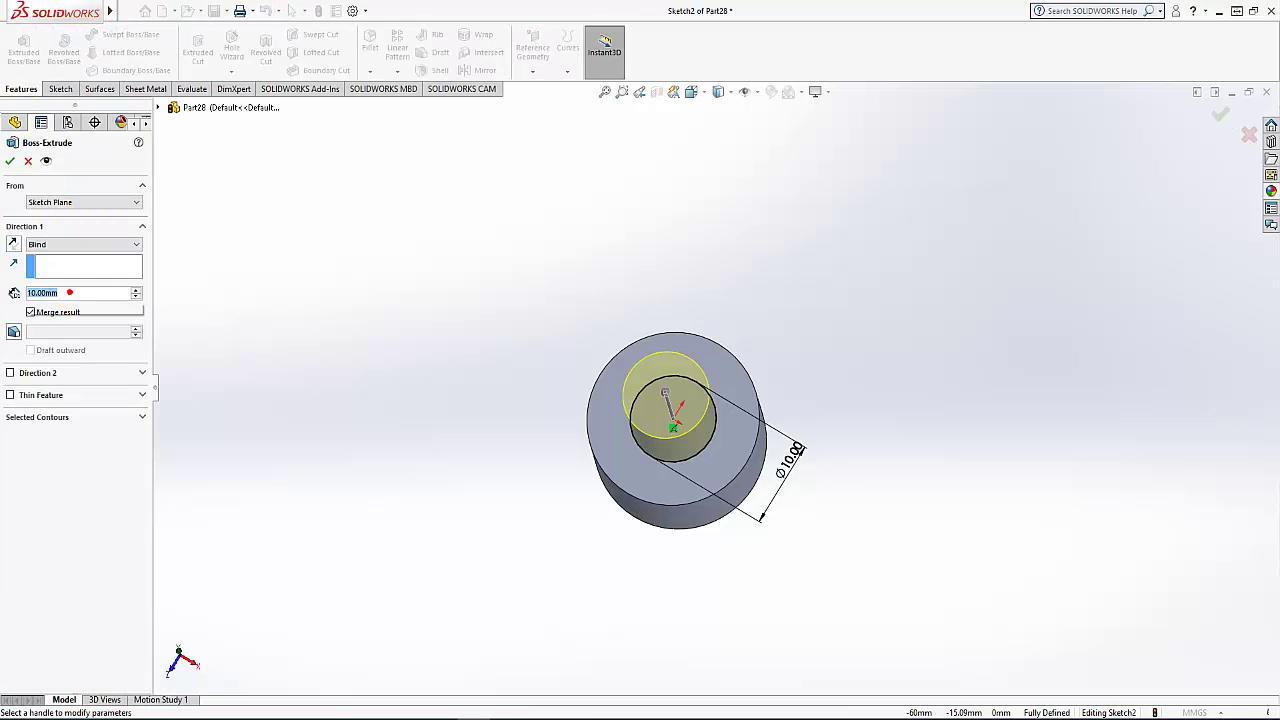
{"action": "type", "text": "5"}
{"action": "key", "text": "Return"}
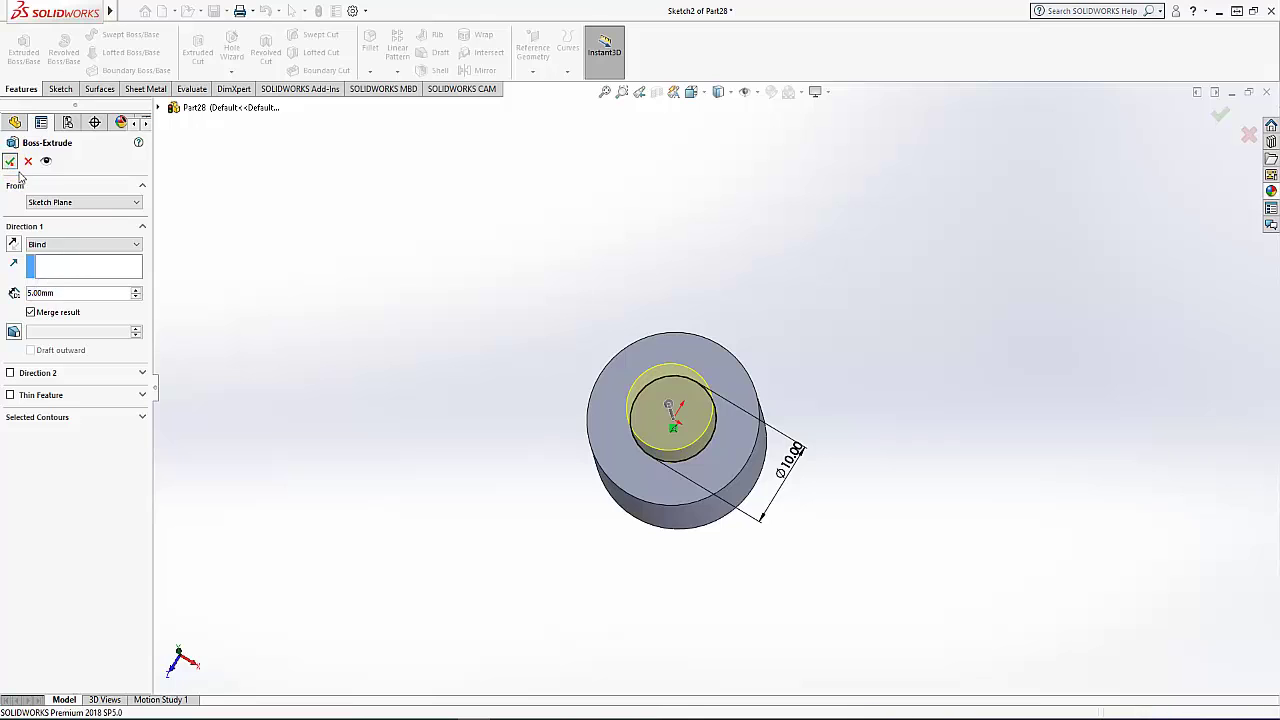
{"action": "left_click", "coordinate": [12, 164]}
{"action": "mouse_move", "coordinate": [503, 494]}
{"action": "middle_mouse_down"}
{"action": "mouse_move", "coordinate": [482, 374]}
{"action": "mouse_move", "coordinate": [489, 414]}
{"action": "middle_mouse_up"}
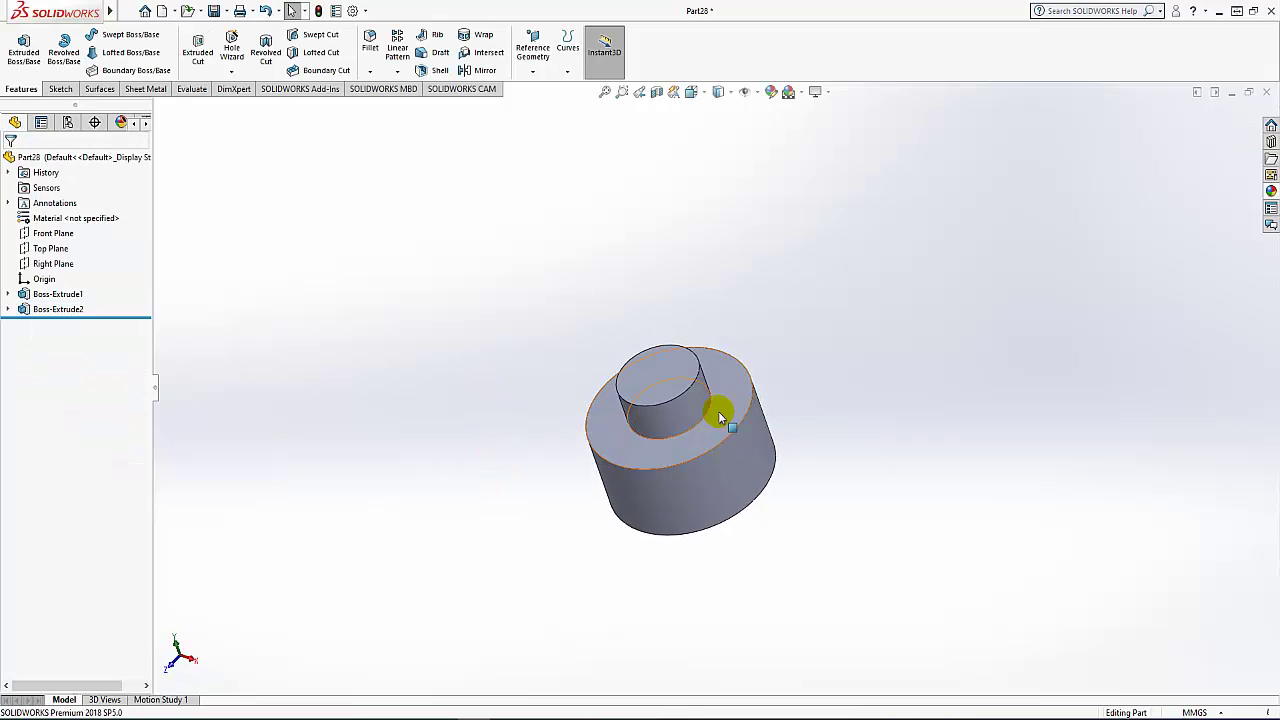
Draw a circle centred on the collar's top face and dimension its diameter to 6 mm
{"action": "left_click", "coordinate": [670, 384]}
{"action": "left_click", "coordinate": [722, 337]}
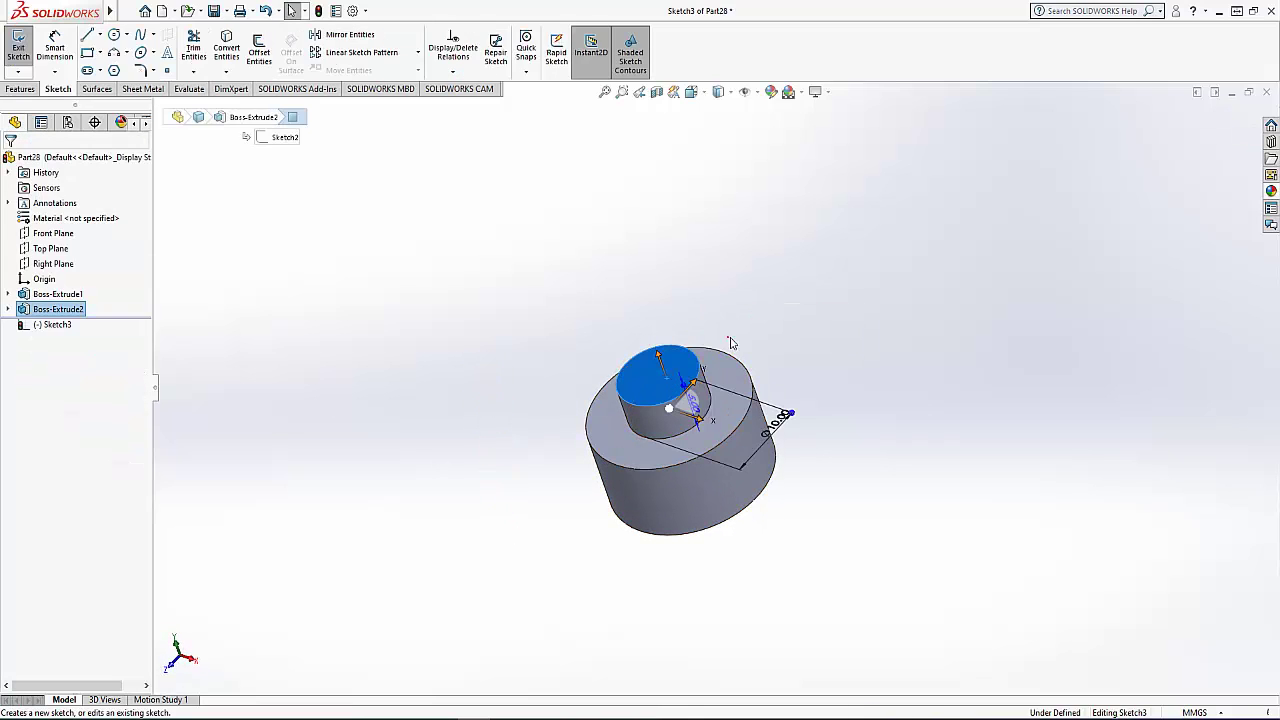
{"action": "left_click", "coordinate": [115, 37]}
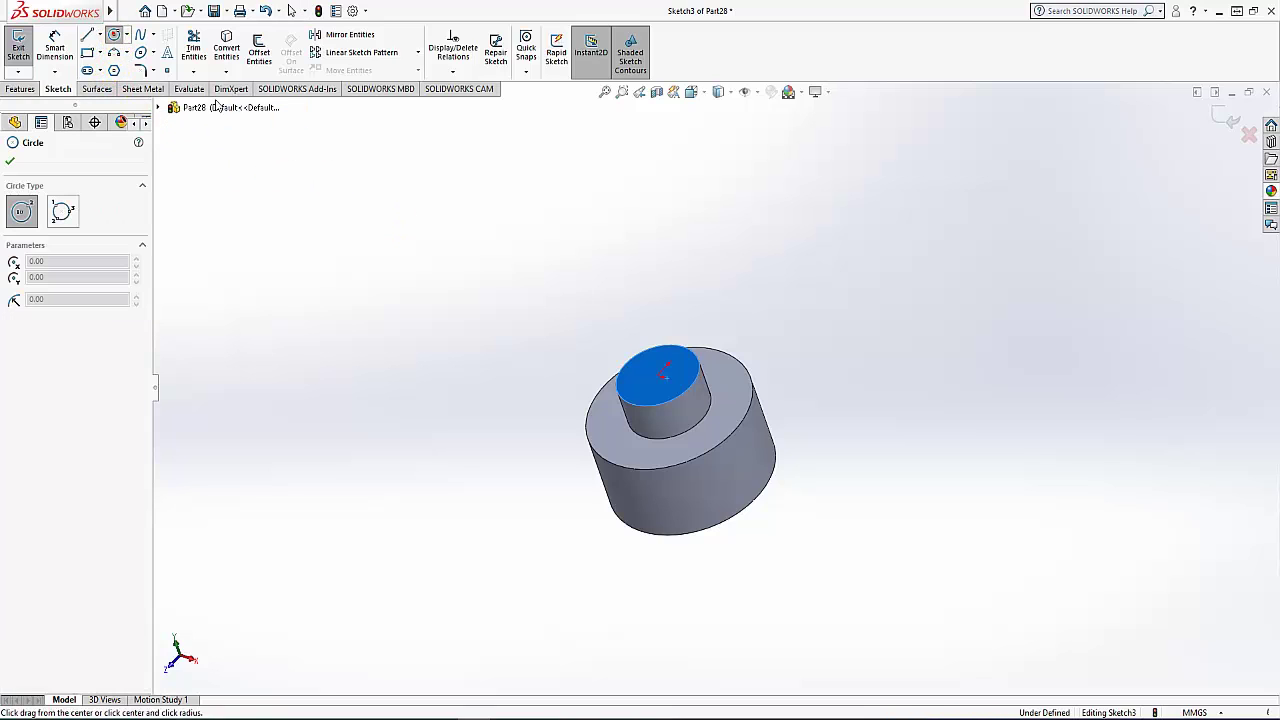
{"action": "key", "text": "ctrl+8"}
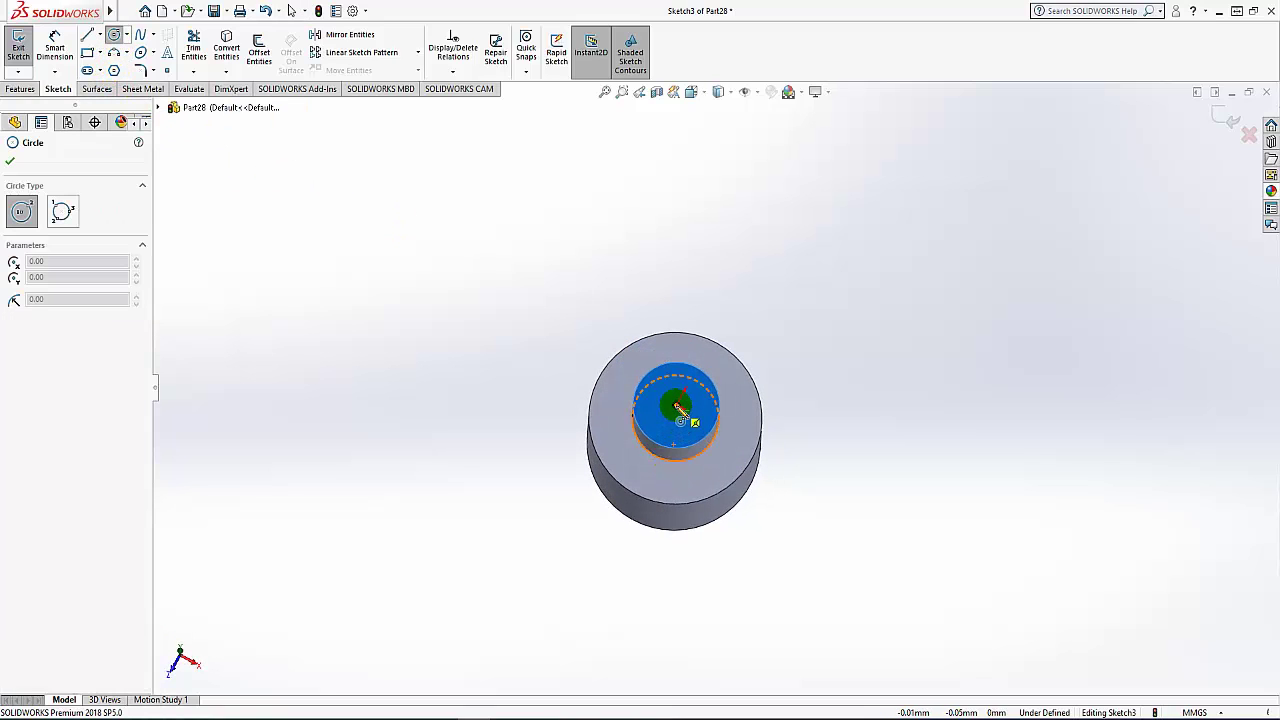
{"action": "left_click", "coordinate": [687, 416]}
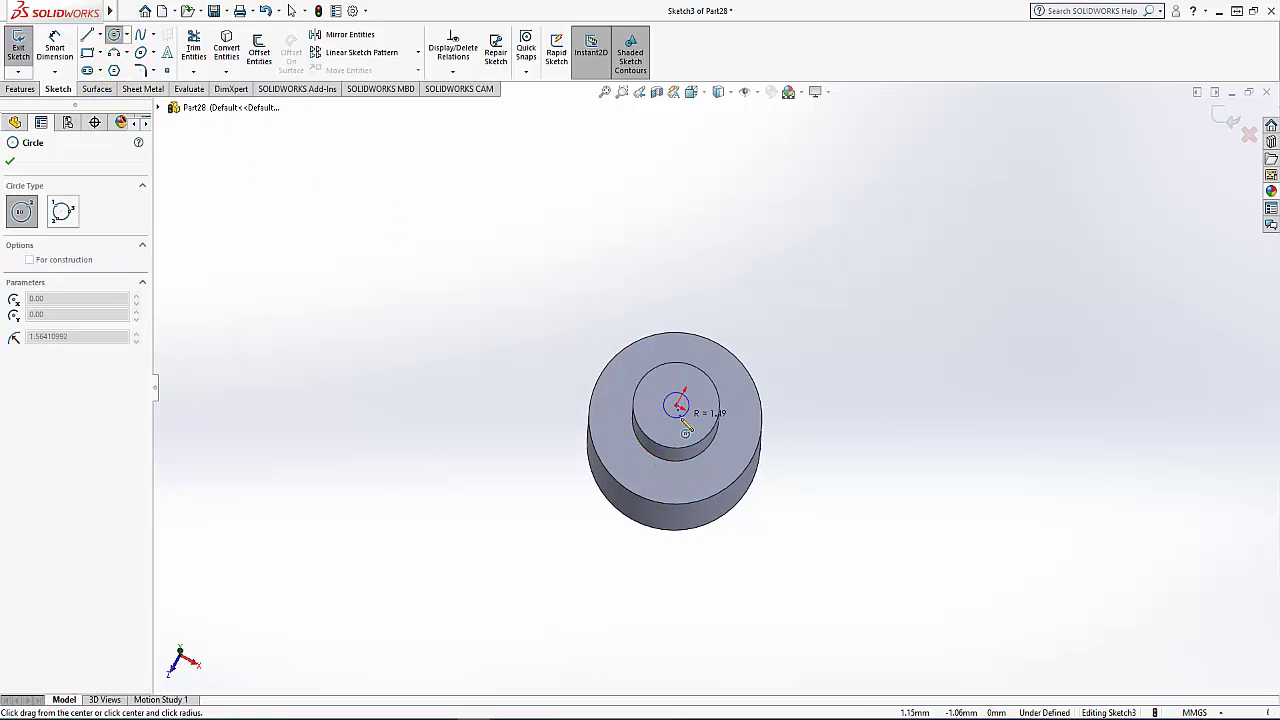
{"action": "left_click", "coordinate": [11, 163]}
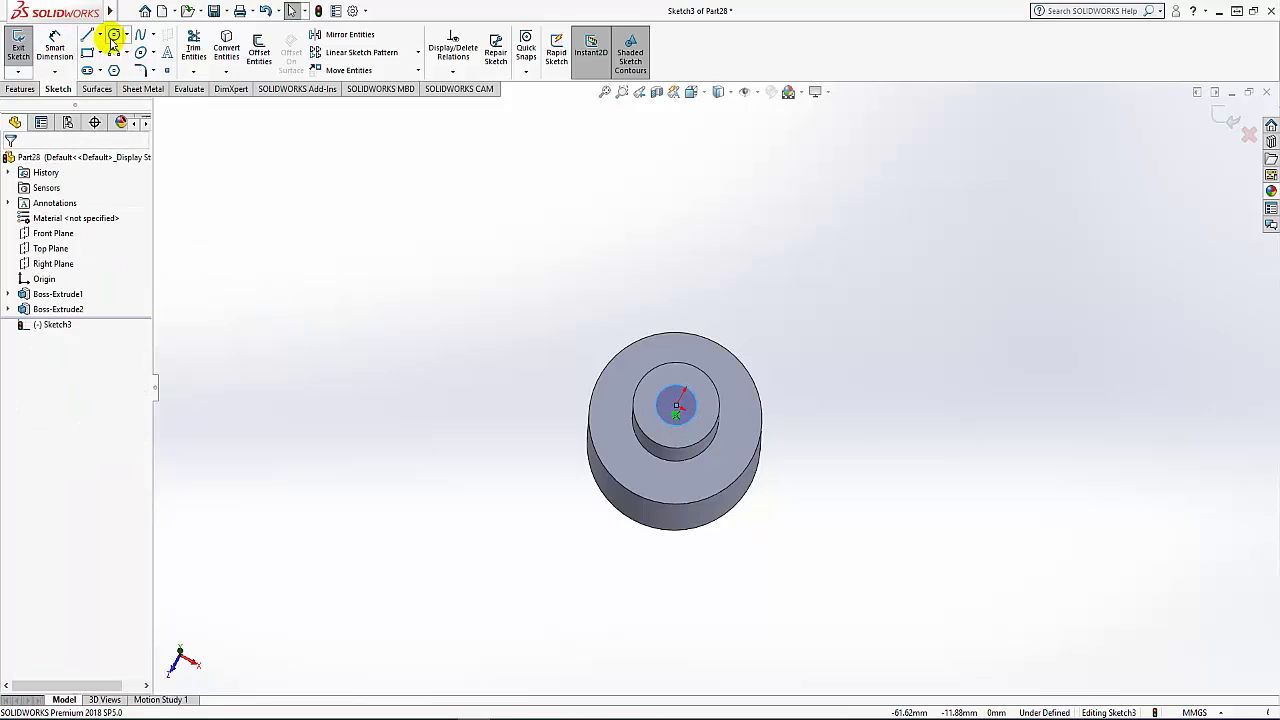
{"action": "left_click", "coordinate": [55, 48]}
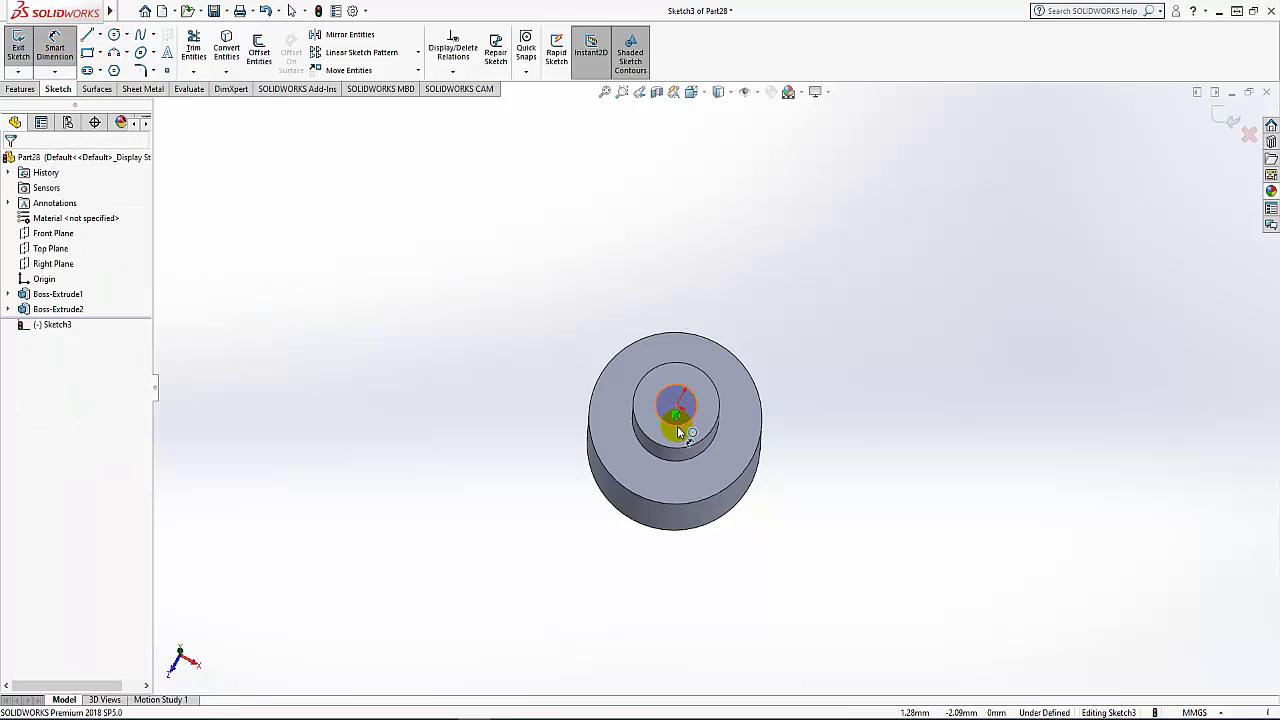
{"action": "left_click", "coordinate": [677, 430]}
{"action": "left_click", "coordinate": [572, 424]}
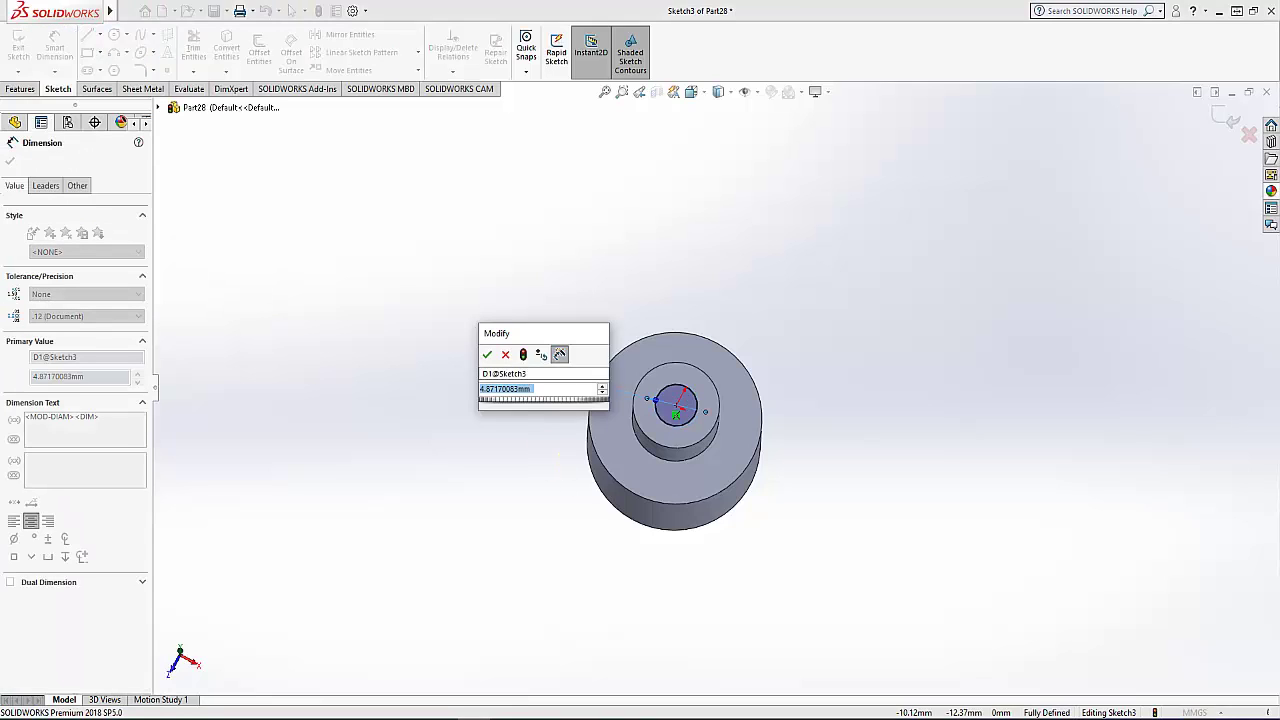
{"action": "type", "text": "6"}
{"action": "key", "text": "Return"}
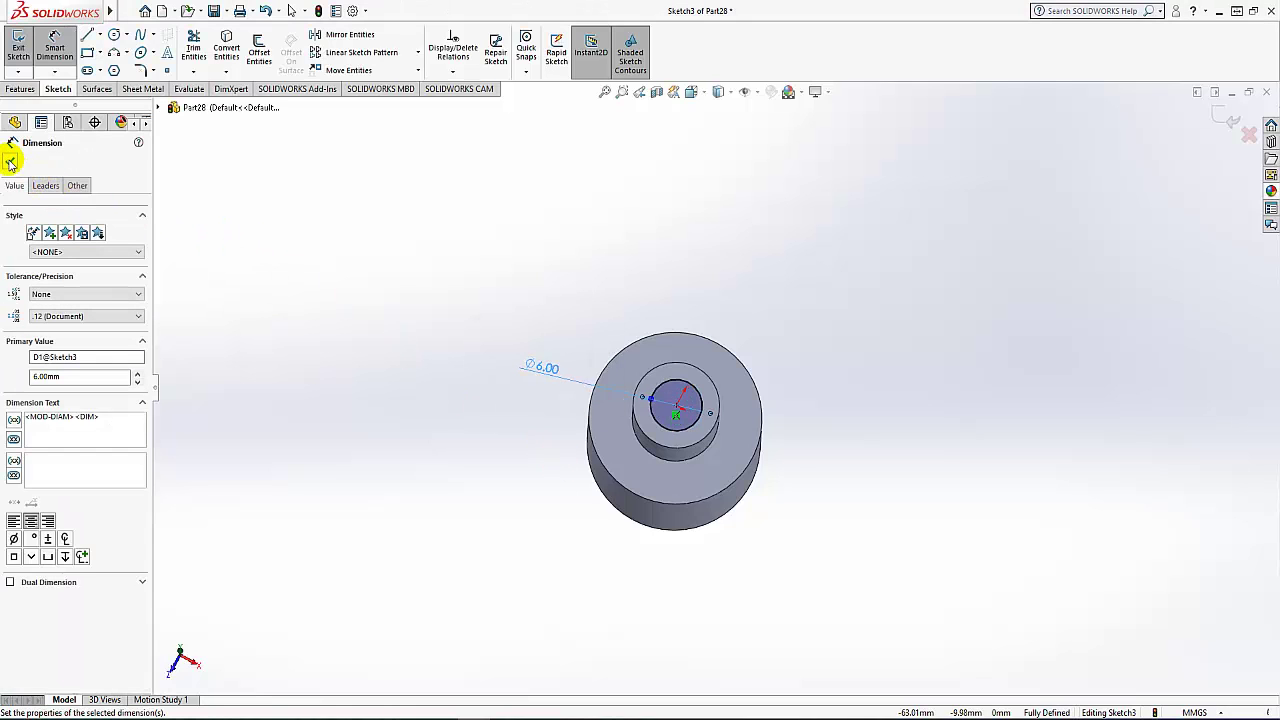
Extrude the Ø6 mm circle 65 mm into a long shaft above the collar
{"action": "left_click", "coordinate": [10, 163]}
{"action": "left_click", "coordinate": [19, 89]}
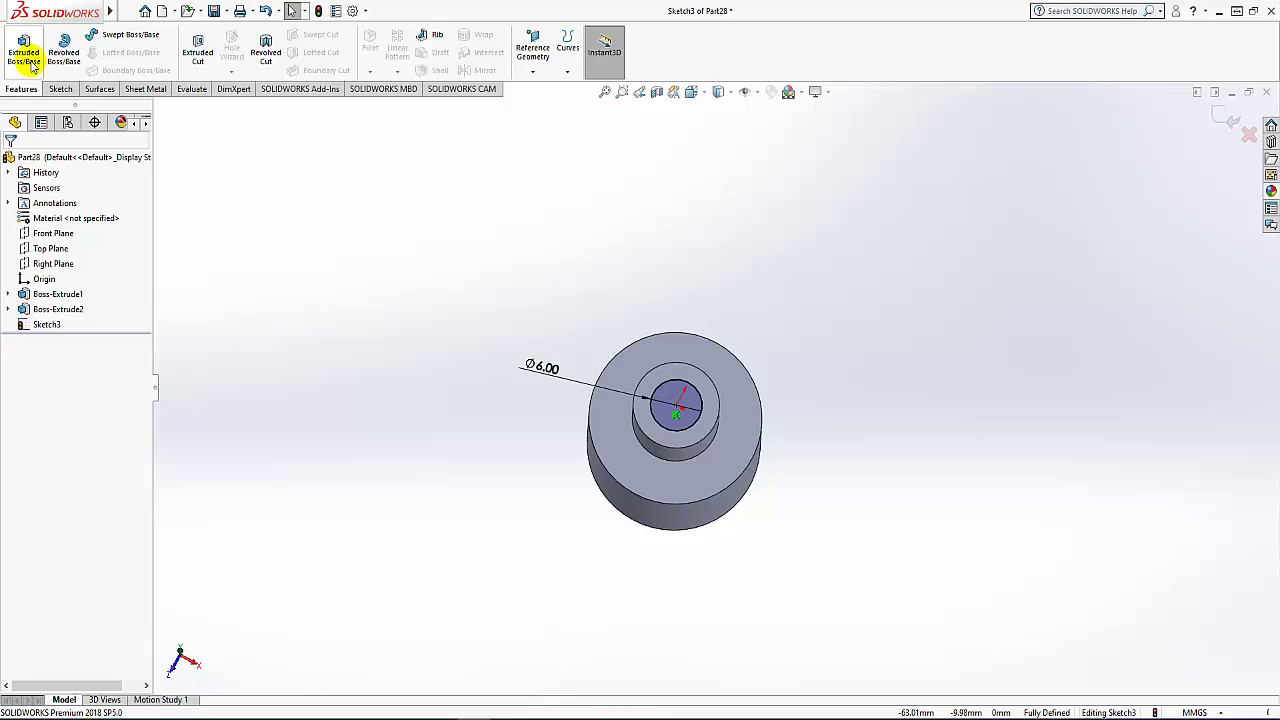
{"action": "left_click", "coordinate": [31, 57]}
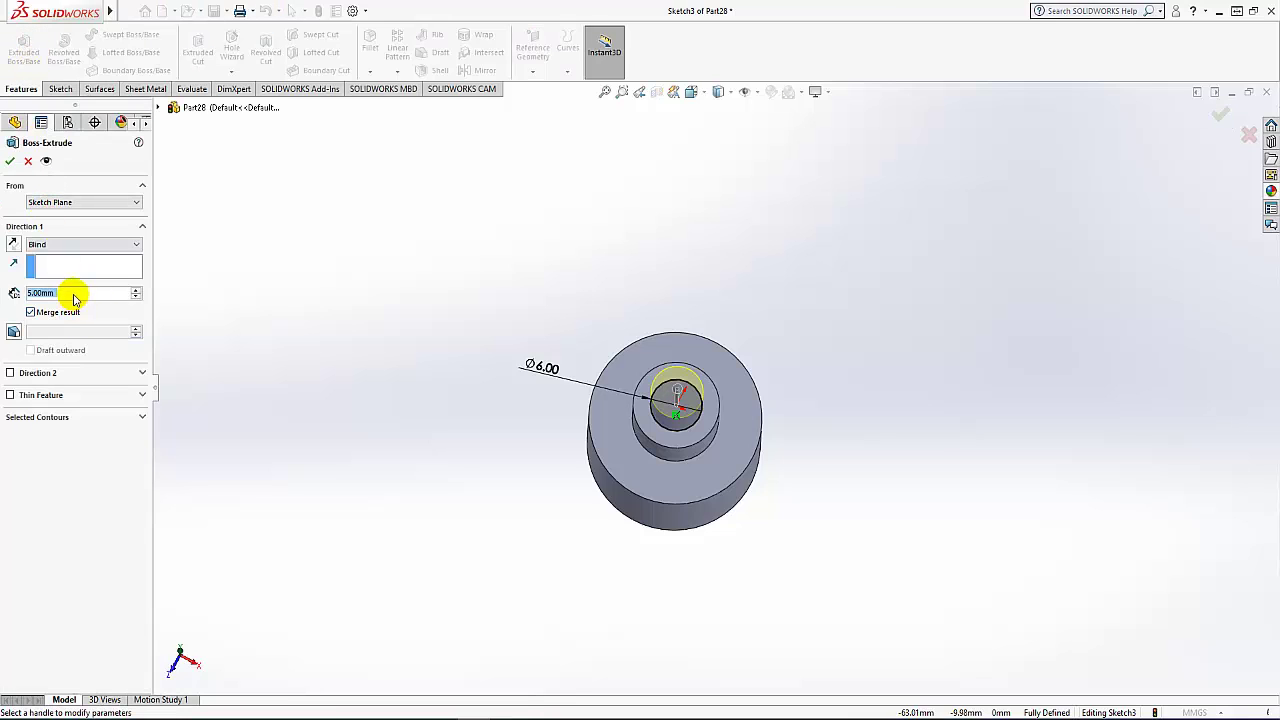
{"action": "type", "text": "65"}
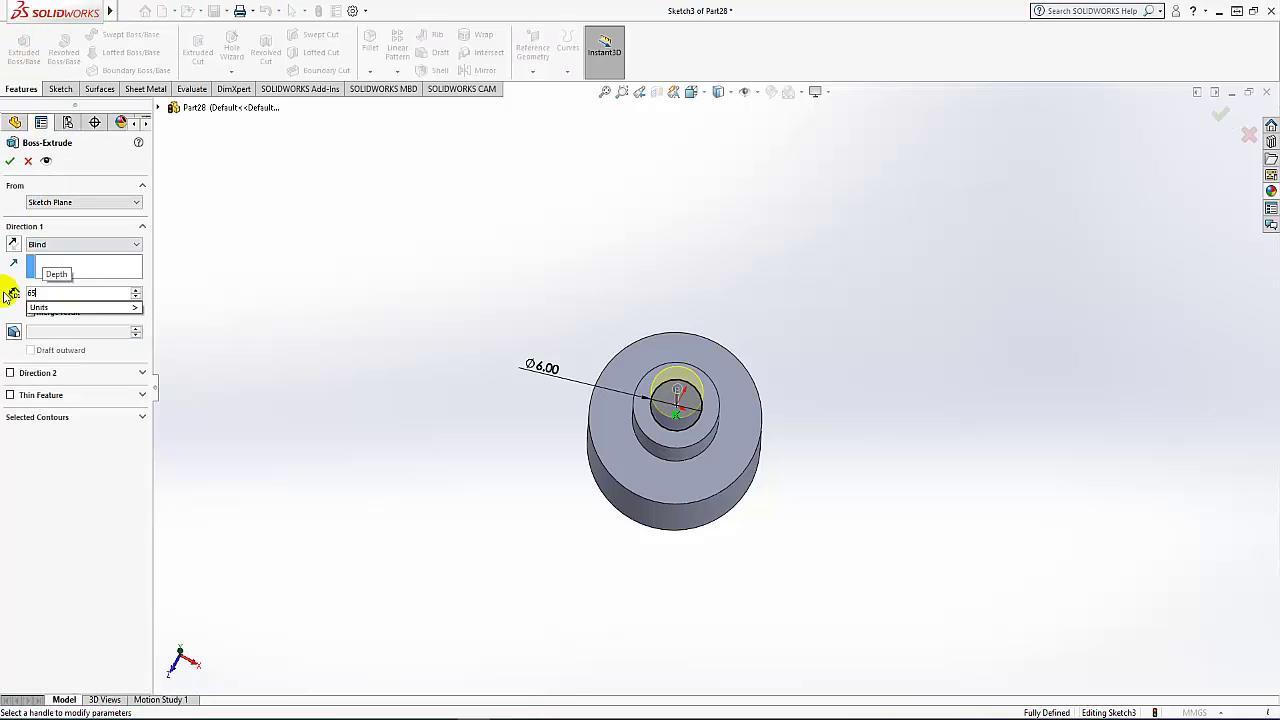
{"action": "key", "text": "Return"}
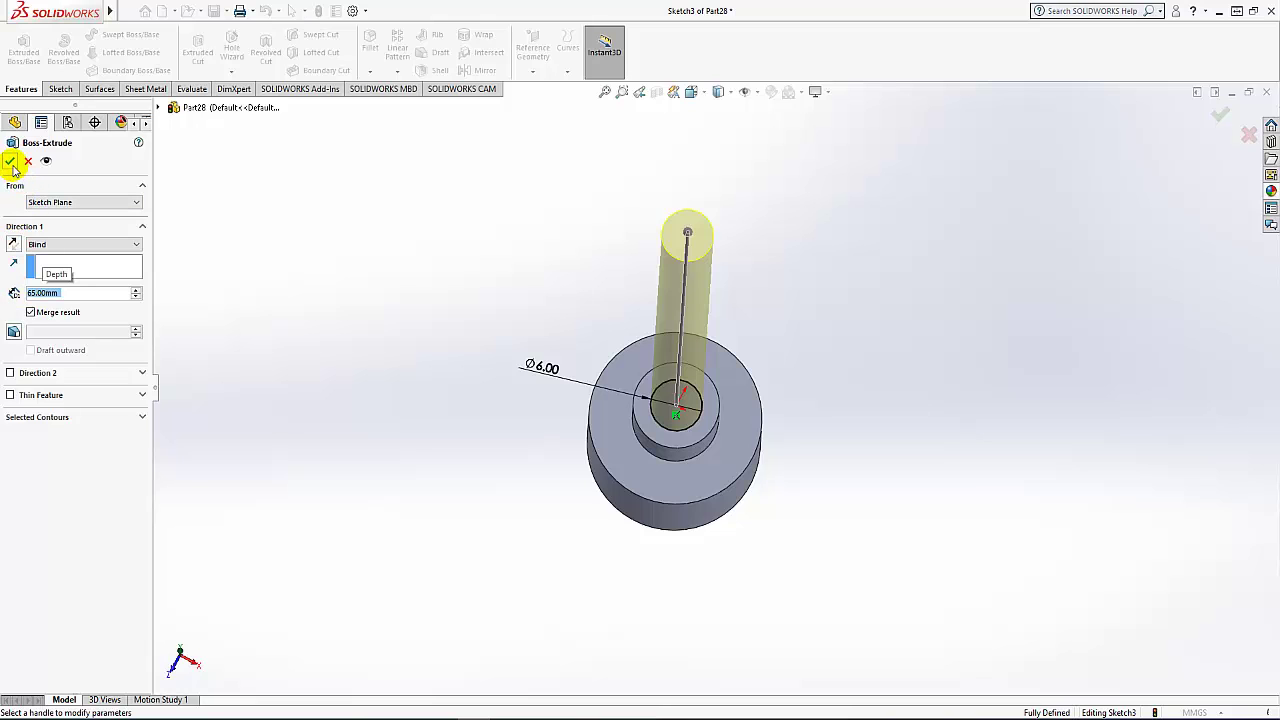
{"action": "left_click", "coordinate": [12, 168]}
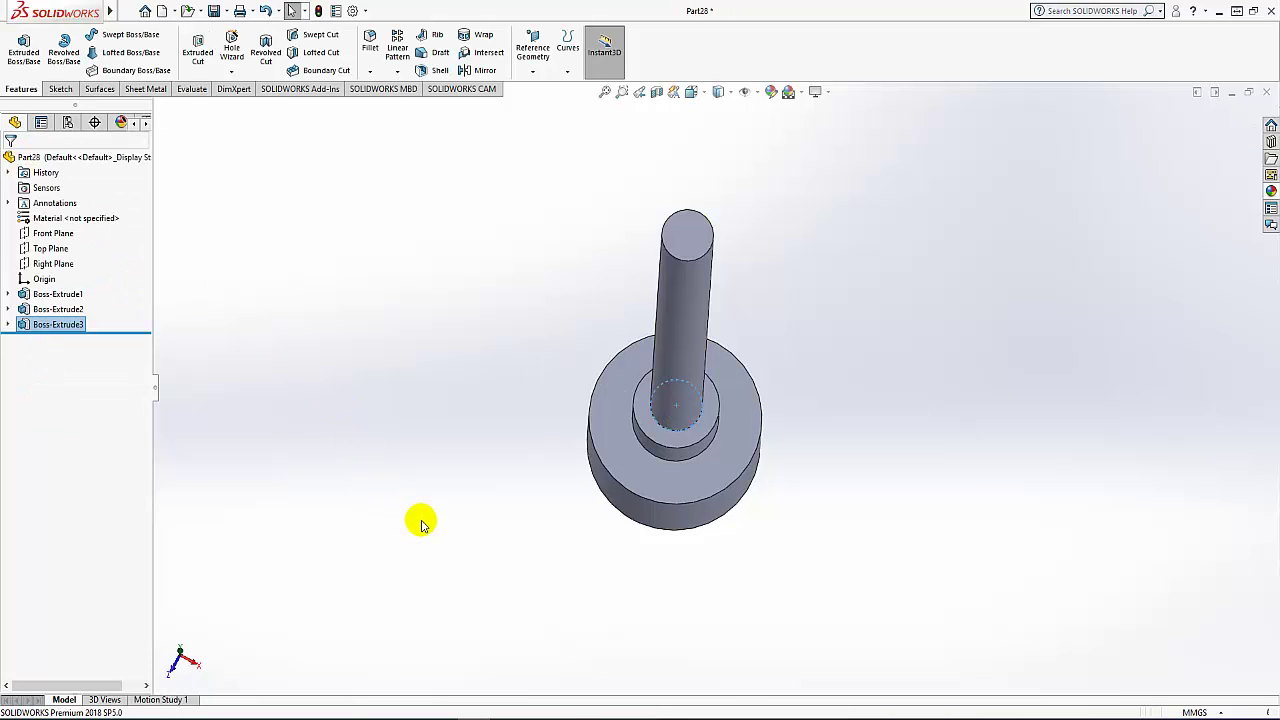
{"action": "middle_click_drag", "start_coordinate": [420, 520], "coordinate": [411, 369]}
{"action": "scroll", "coordinate": [411, 369], "scroll_direction": "up", "scroll_amount": 3}
{"action": "middle_click_drag", "start_coordinate": [534, 463], "coordinate": [569, 418]}
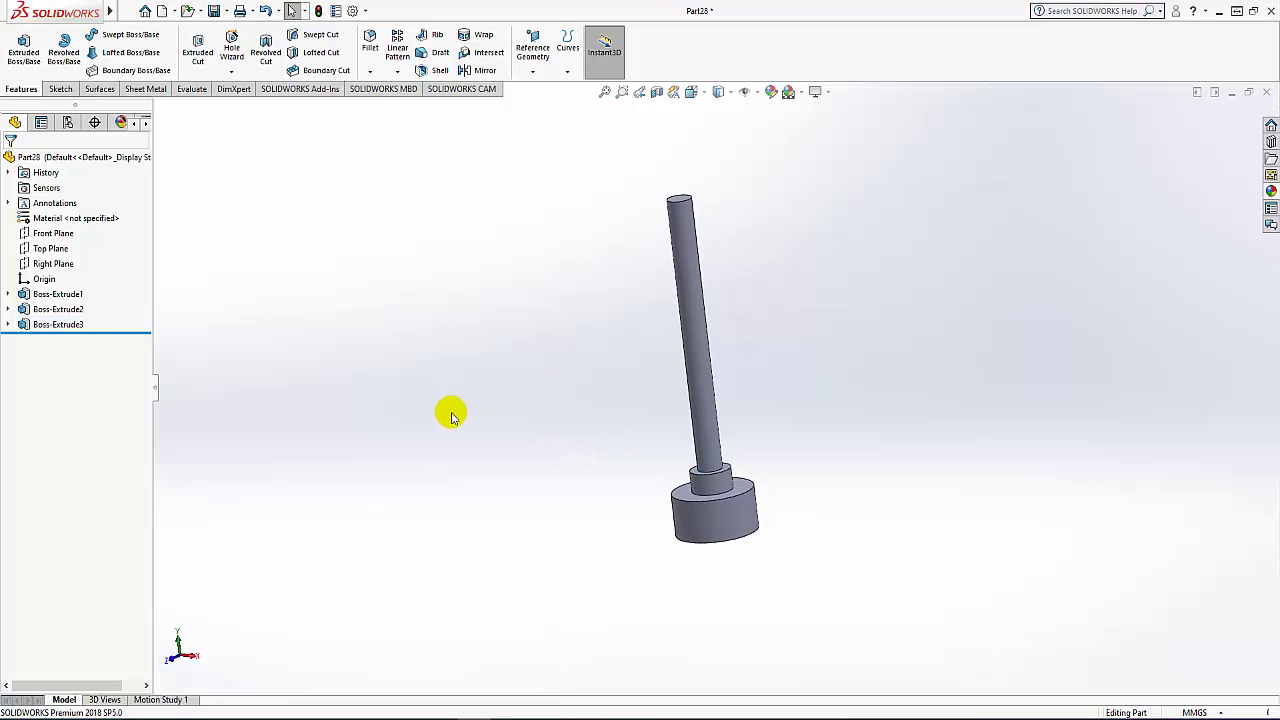
Fillet the base's top and bottom edges and the shaft's top edge with 0.5 mm radius
{"action": "left_click", "coordinate": [370, 45]}
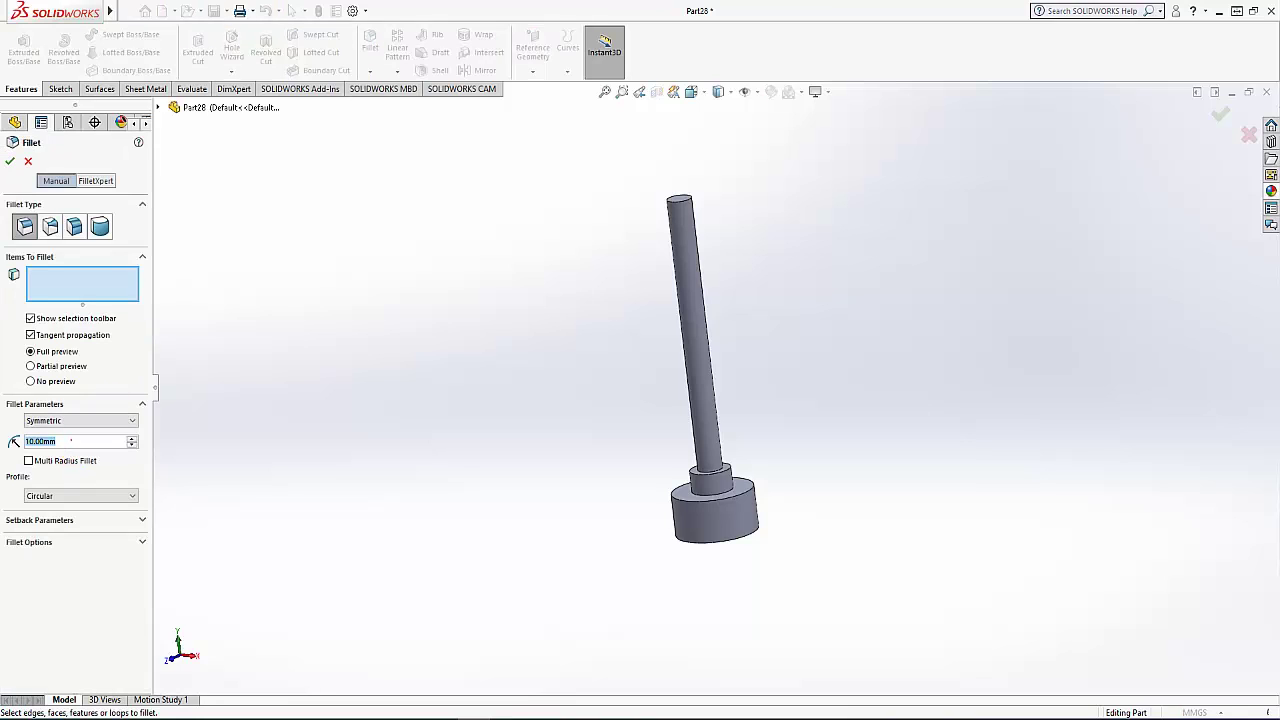
{"action": "type", "text": "0.5"}
{"action": "key", "text": "Return"}
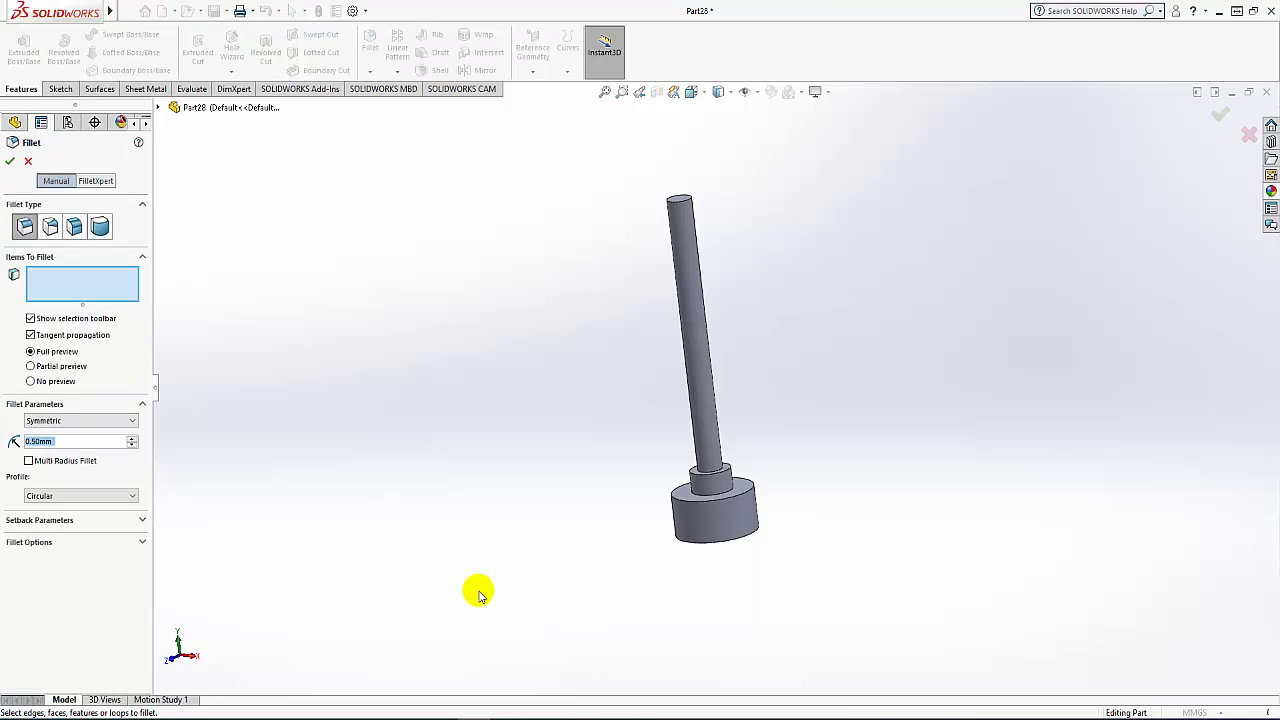
{"action": "scroll", "coordinate": [700, 515], "scroll_direction": "down", "scroll_amount": 3}
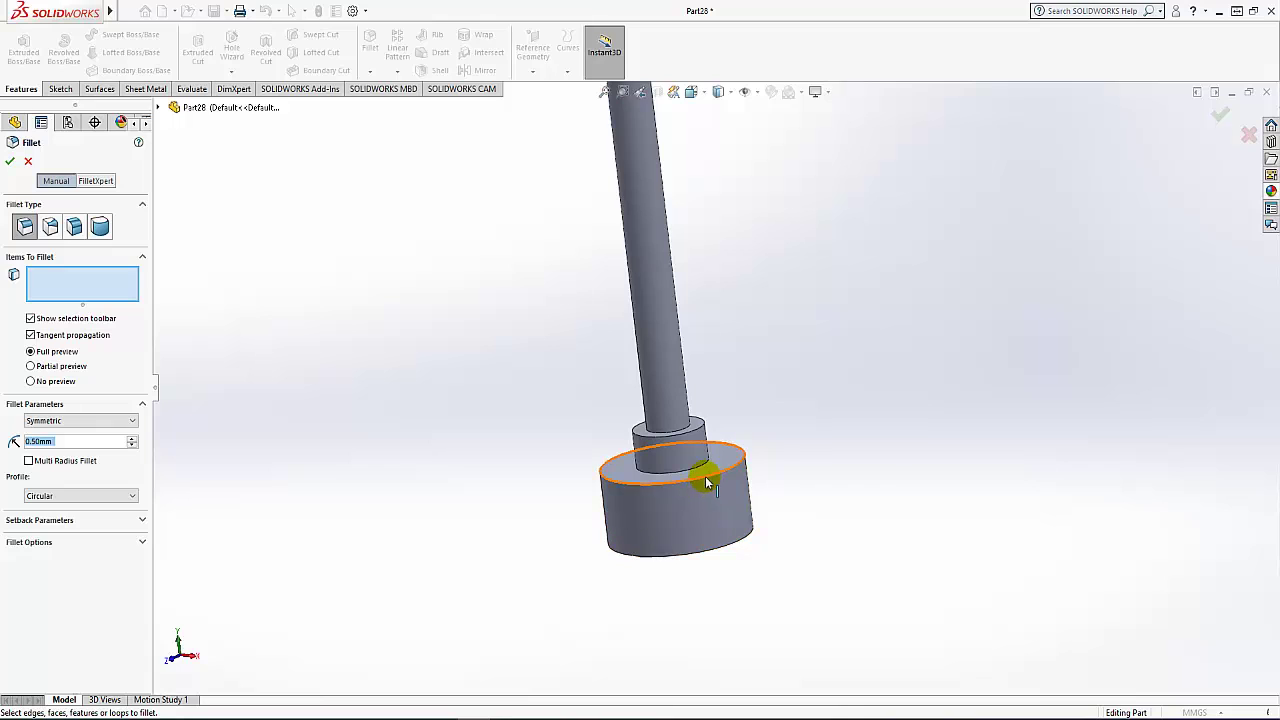
{"action": "left_click", "coordinate": [705, 476]}
{"action": "left_click", "coordinate": [734, 552]}
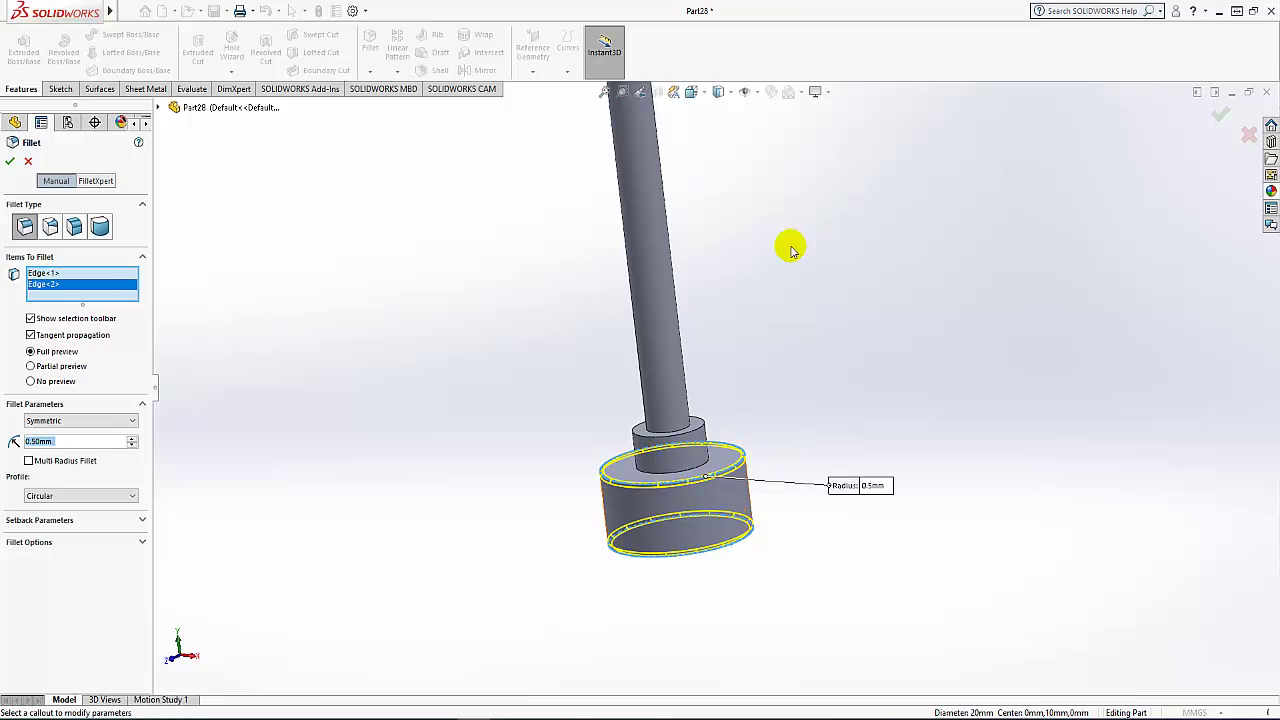
{"action": "scroll", "coordinate": [705, 160], "scroll_direction": "up", "scroll_amount": 3}
{"action": "scroll", "coordinate": [660, 188], "scroll_direction": "down", "scroll_amount": 3}
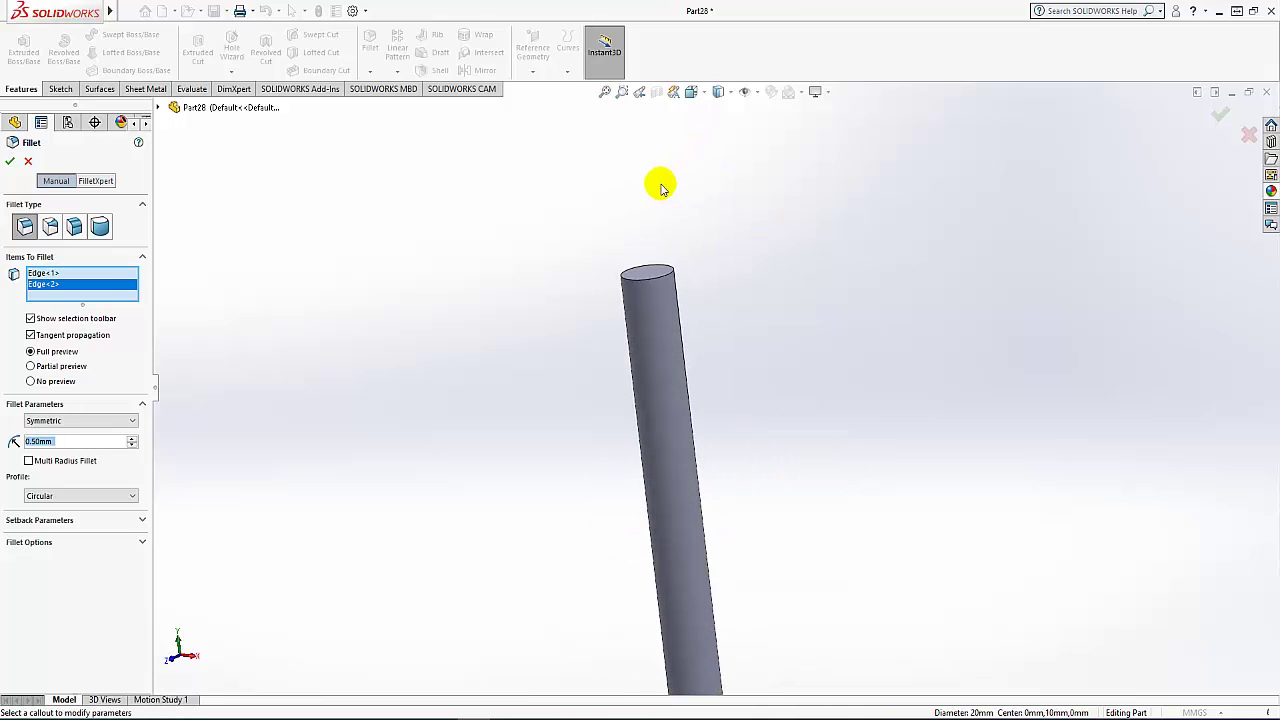
{"action": "left_click", "coordinate": [660, 283]}
{"action": "left_click", "coordinate": [11, 163]}
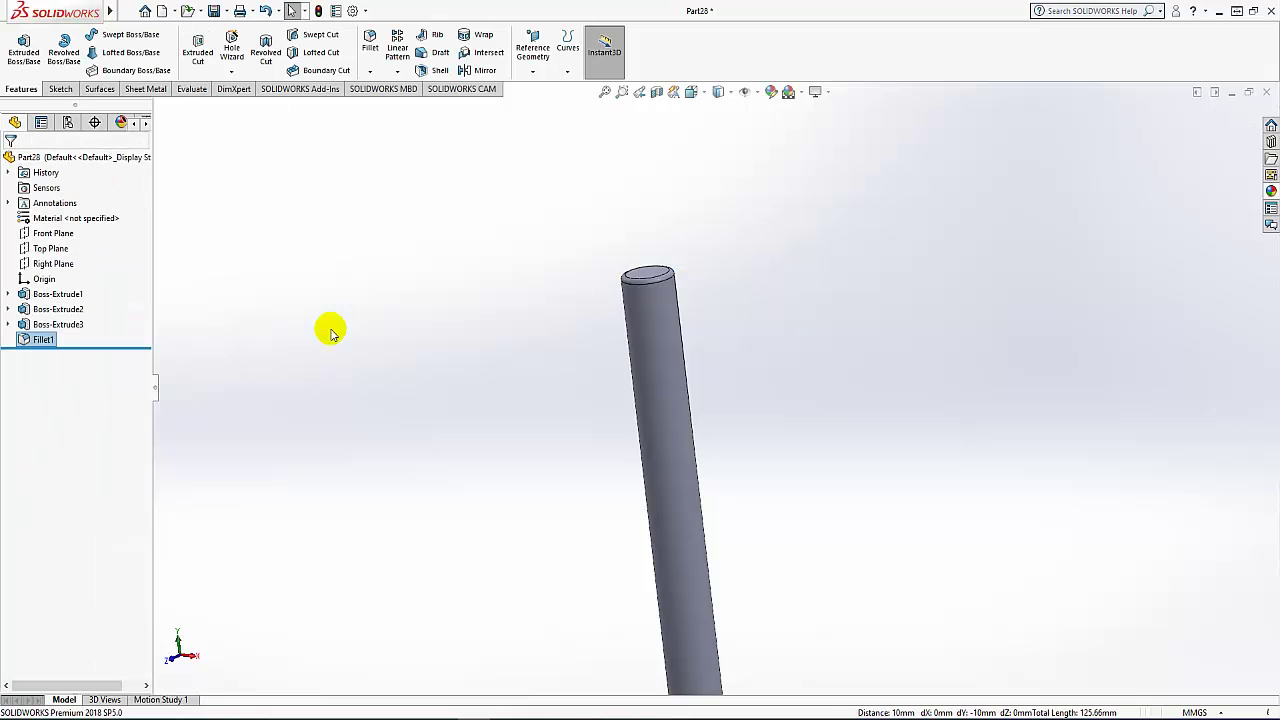
{"action": "scroll", "coordinate": [558, 460], "scroll_direction": "up", "scroll_amount": 2}
{"action": "scroll", "coordinate": [653, 537], "scroll_direction": "up", "scroll_amount": 1}
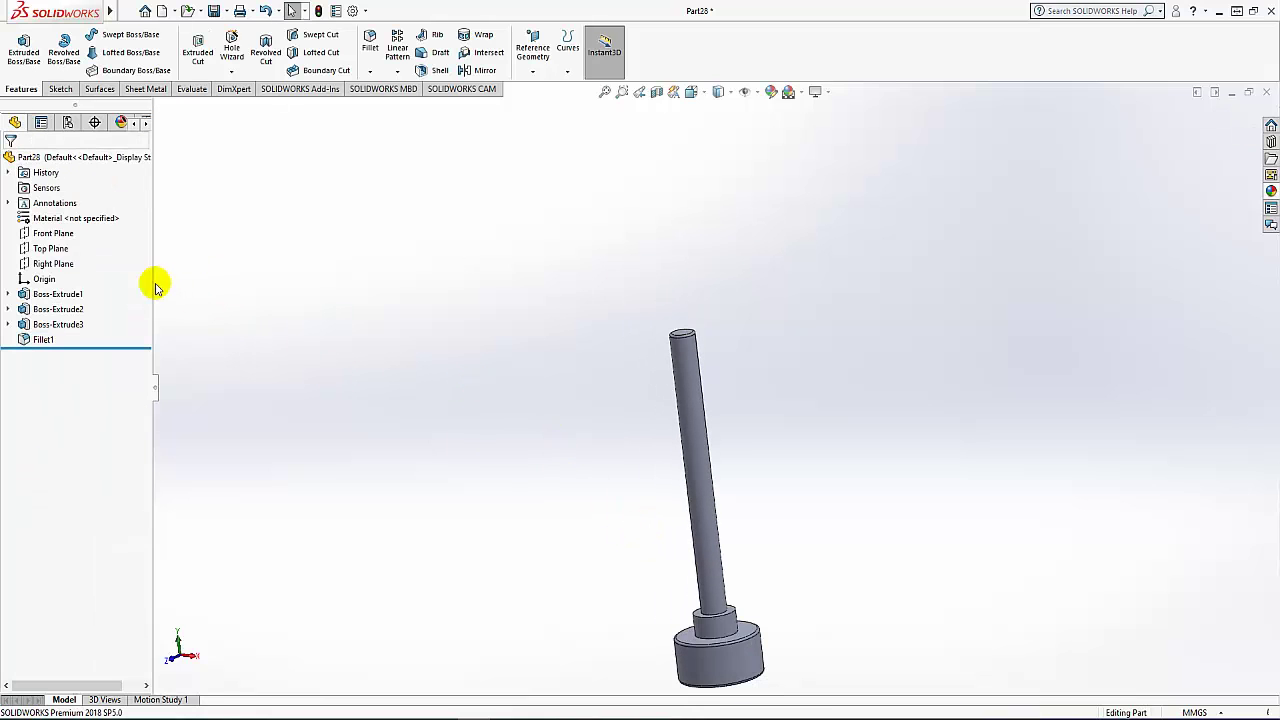
{"action": "left_click", "coordinate": [60, 238]}
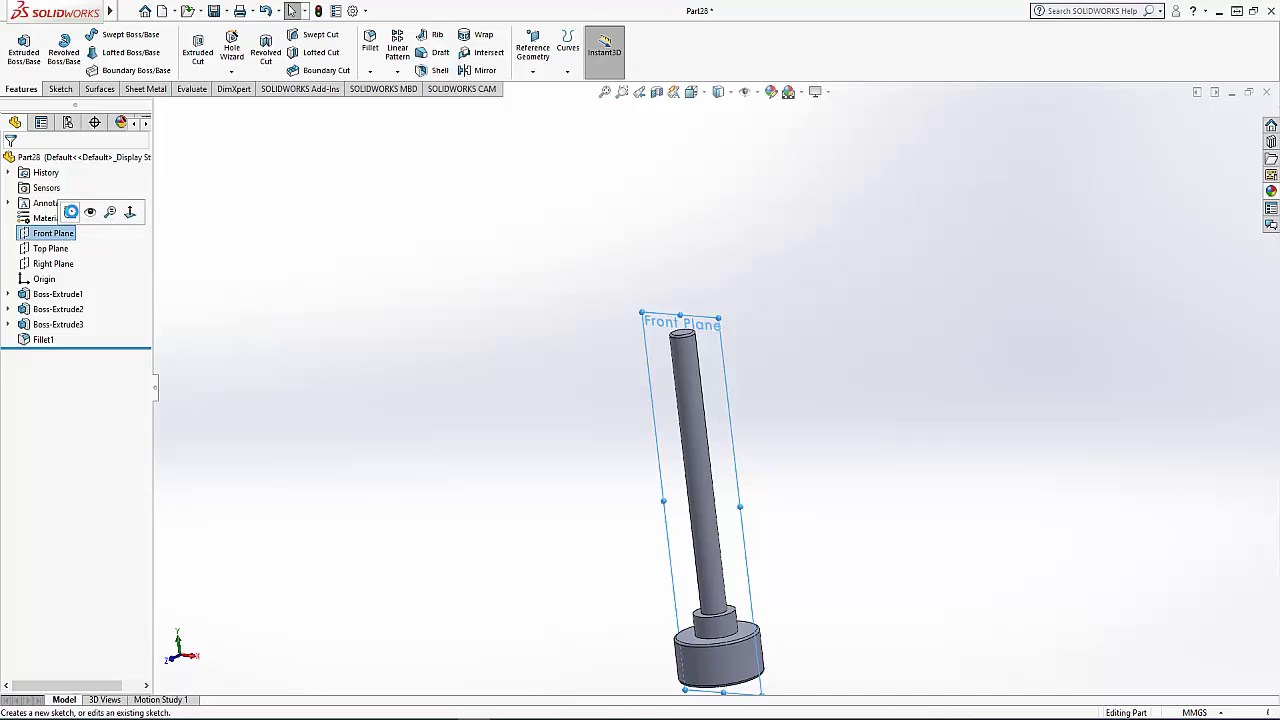
Start a Front Plane sketch viewed face-on and draw a vertical centerline up the shaft
{"action": "left_click", "coordinate": [71, 212]}
{"action": "left_click", "coordinate": [705, 91]}
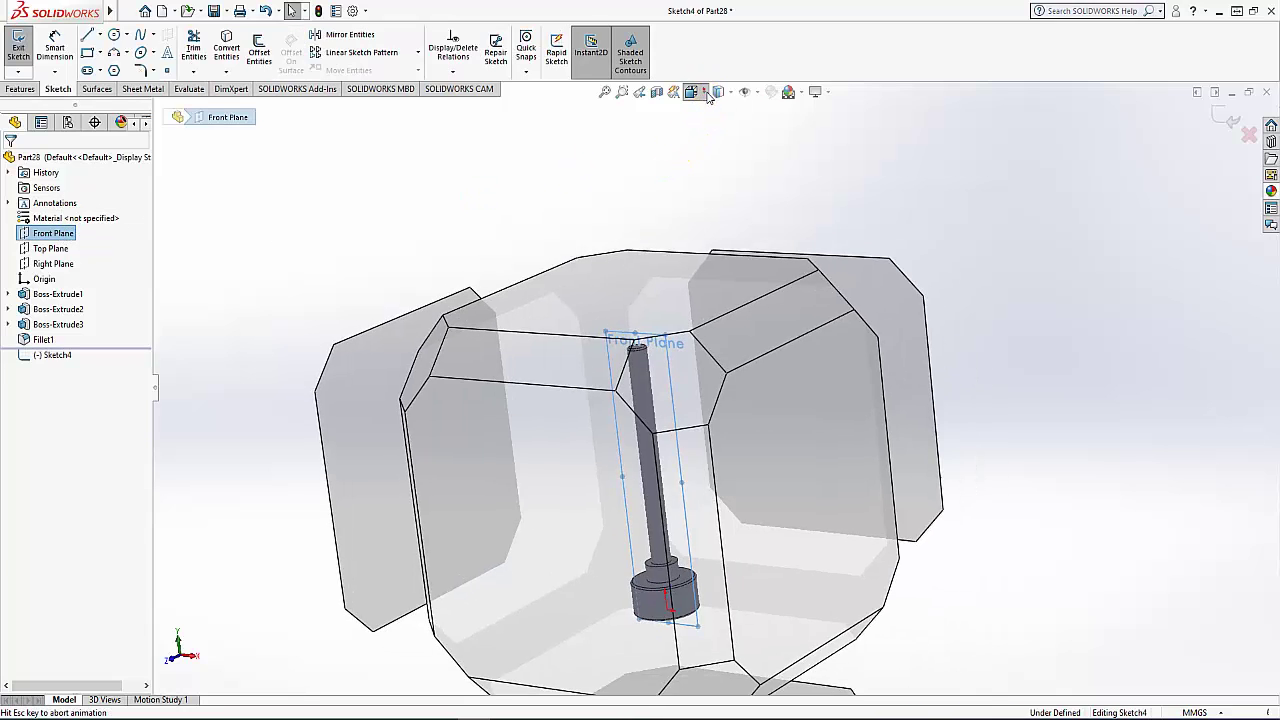
{"action": "left_click", "coordinate": [766, 177]}
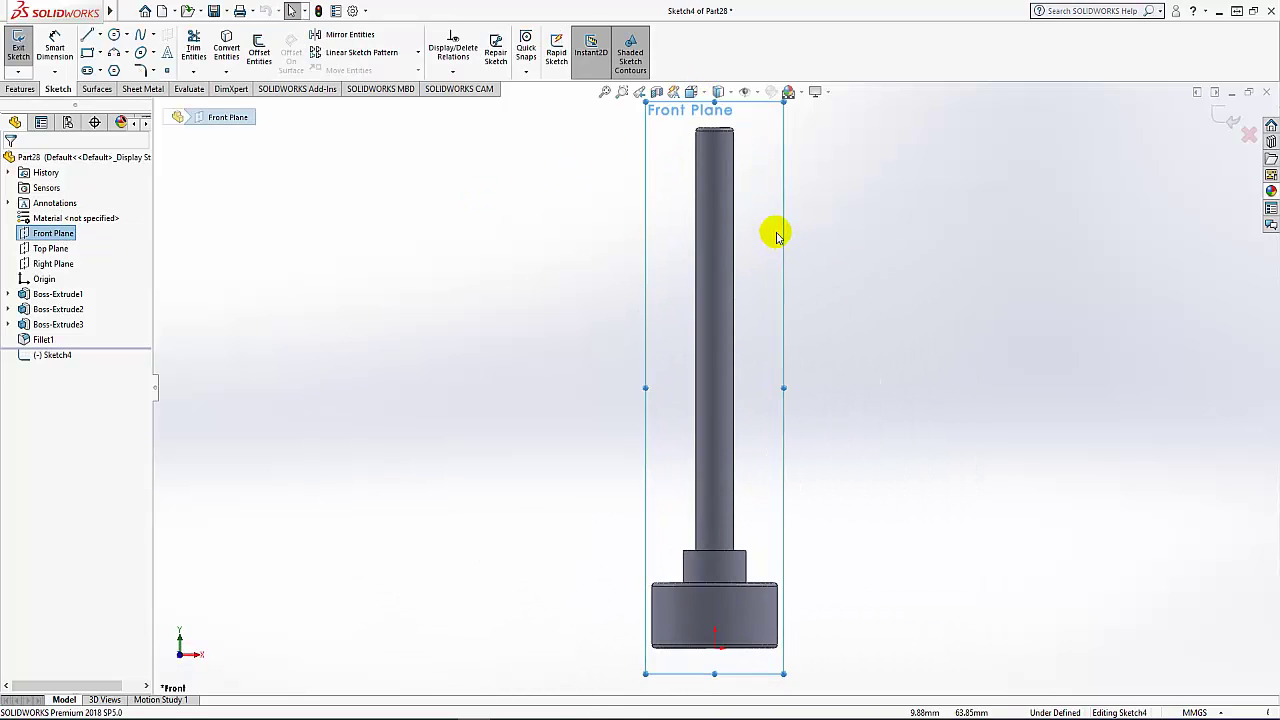
{"action": "scroll", "coordinate": [729, 560], "scroll_direction": "down", "scroll_amount": 2}
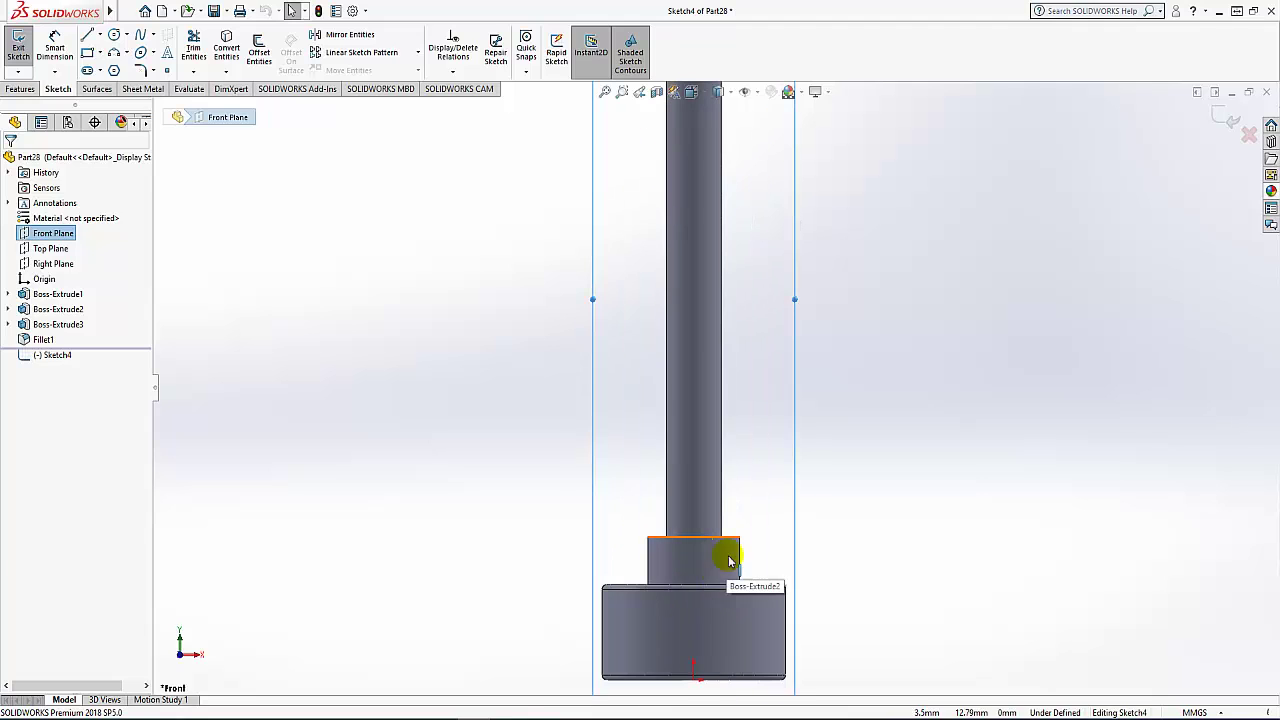
{"action": "scroll", "coordinate": [729, 560], "scroll_direction": "down", "scroll_amount": 1}
{"action": "left_click", "coordinate": [100, 35]}
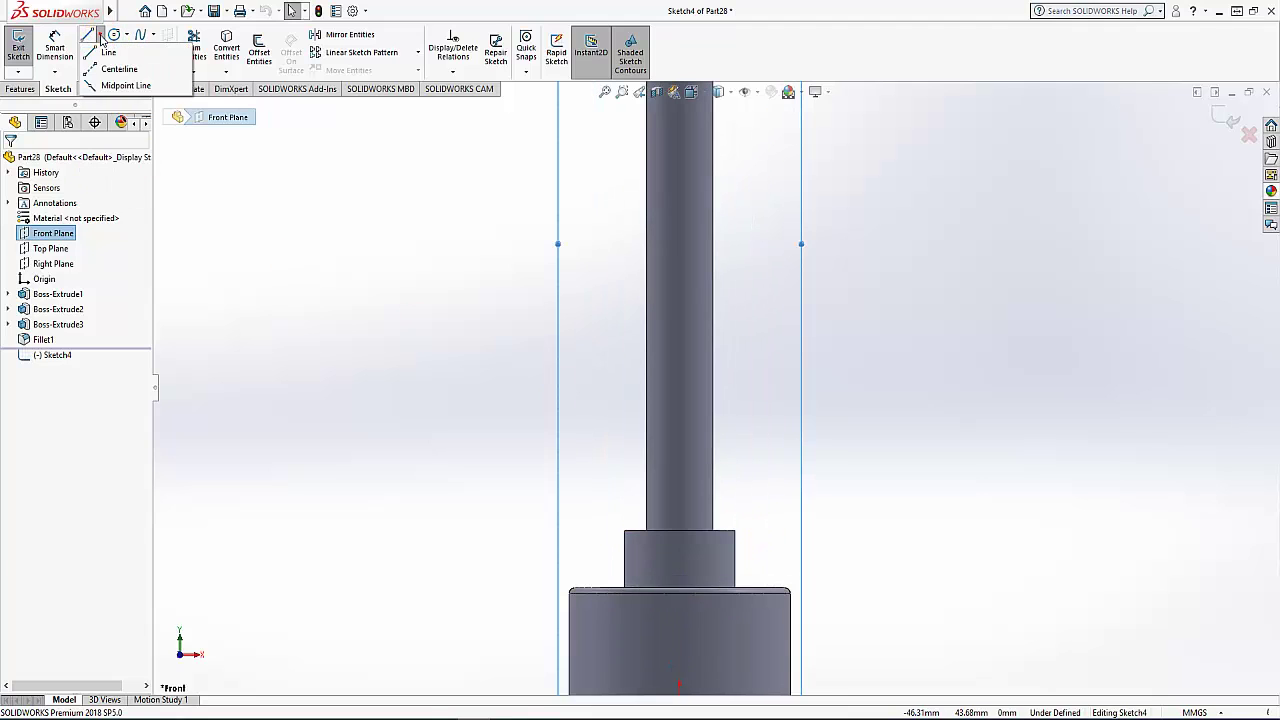
{"action": "left_click", "coordinate": [112, 64]}
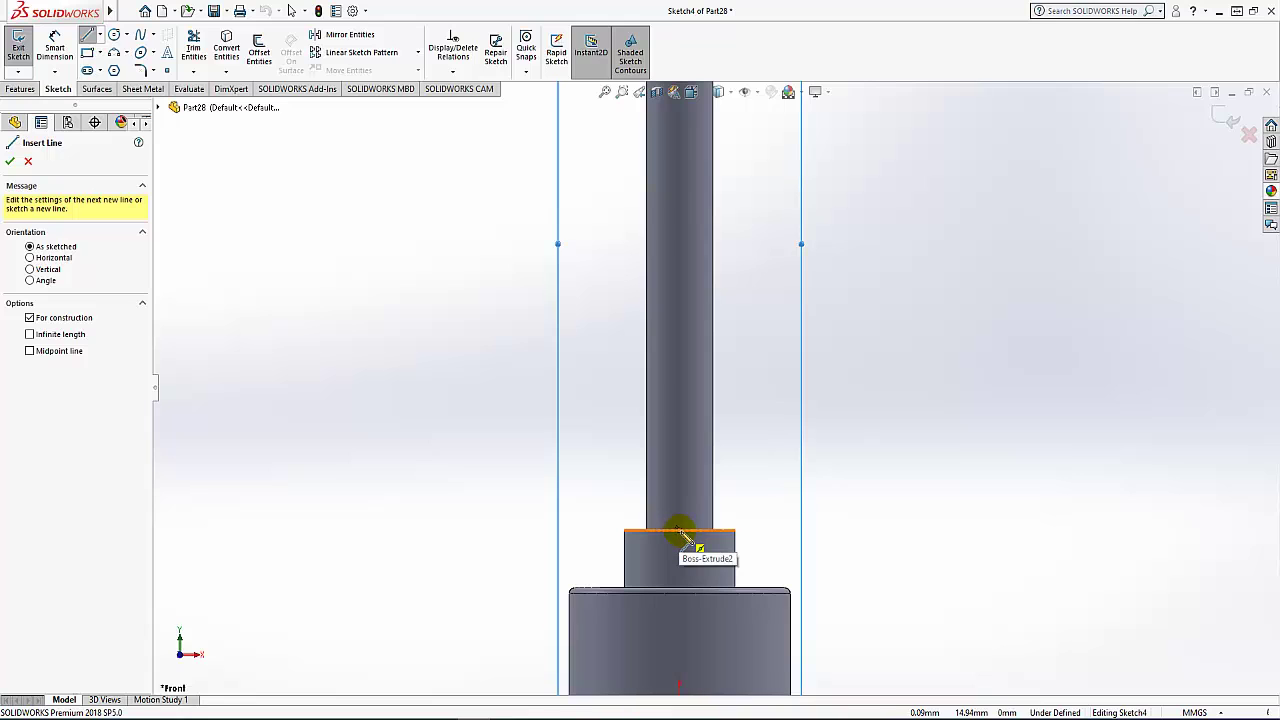
{"action": "left_click", "coordinate": [680, 531]}
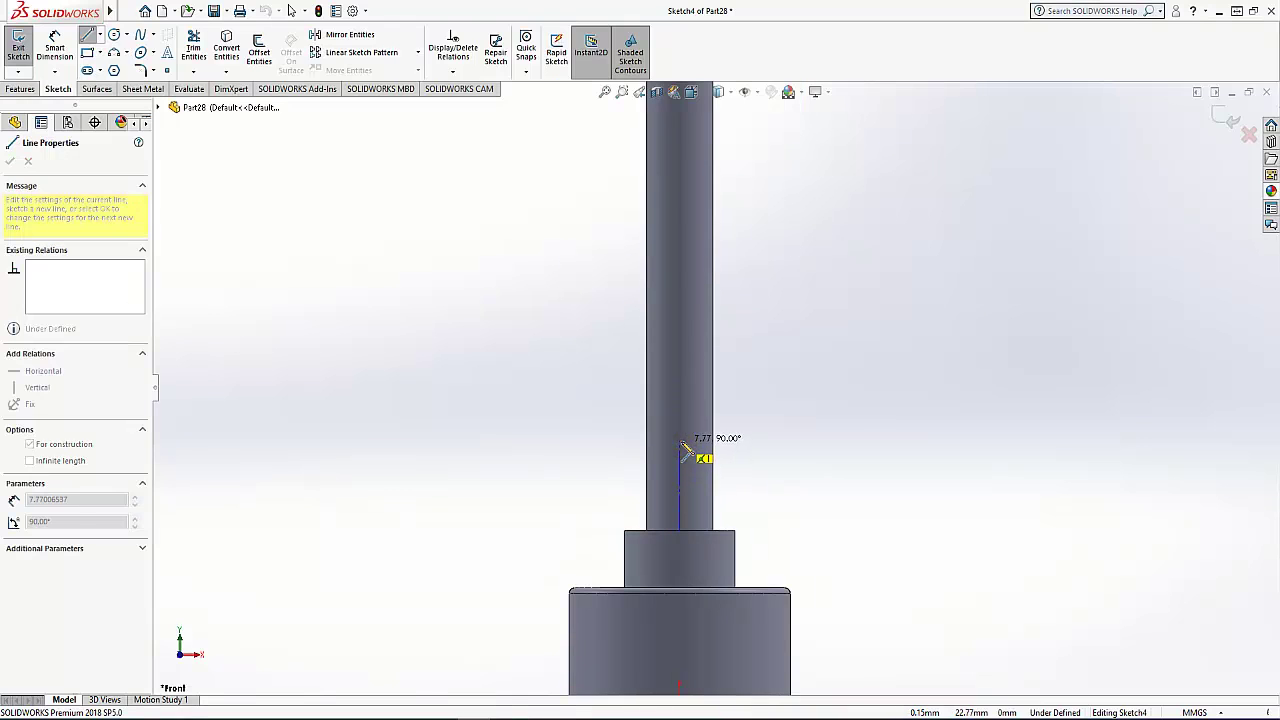
{"action": "left_click", "coordinate": [684, 447]}
{"action": "right_click", "coordinate": [786, 434]}
{"action": "left_click", "coordinate": [822, 449]}
{"action": "scroll", "coordinate": [687, 466], "scroll_direction": "down", "scroll_amount": 3}
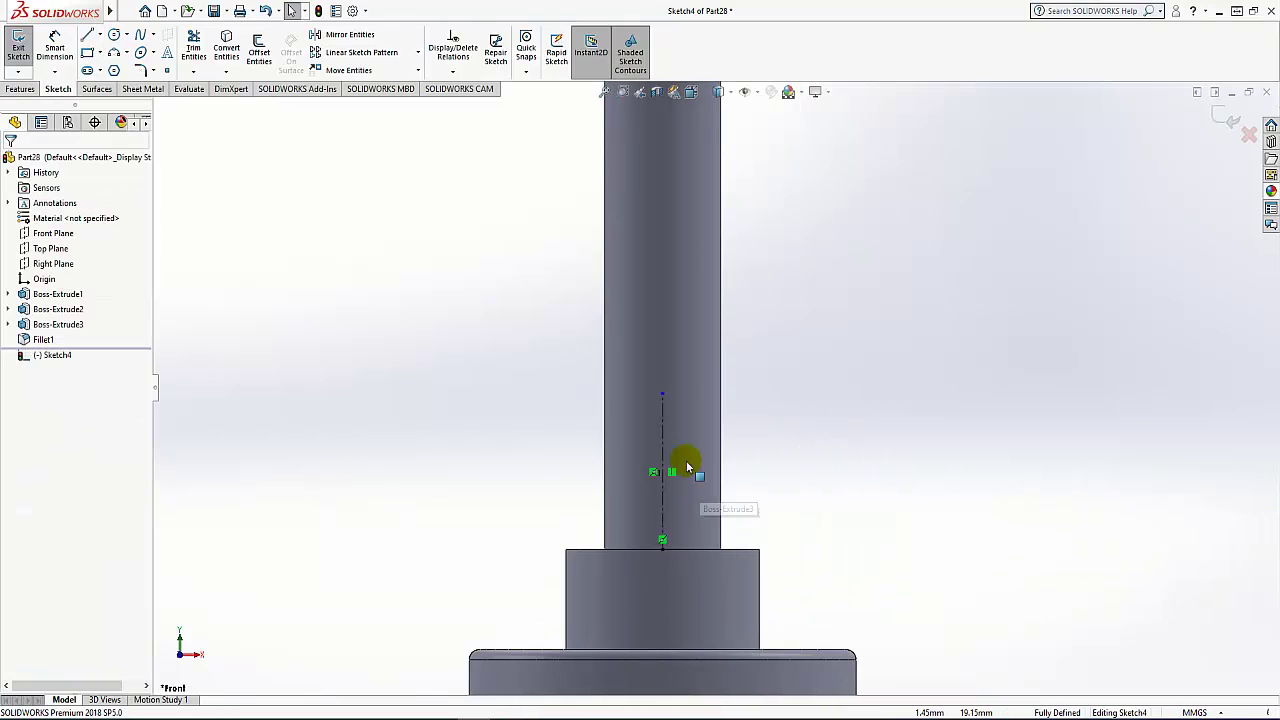
Draw a center rectangle straddling the shaft's left edge above the shoulder
{"action": "left_click", "coordinate": [100, 53]}
{"action": "left_click", "coordinate": [120, 86]}
{"action": "scroll", "coordinate": [605, 495], "scroll_direction": "down", "scroll_amount": 2}
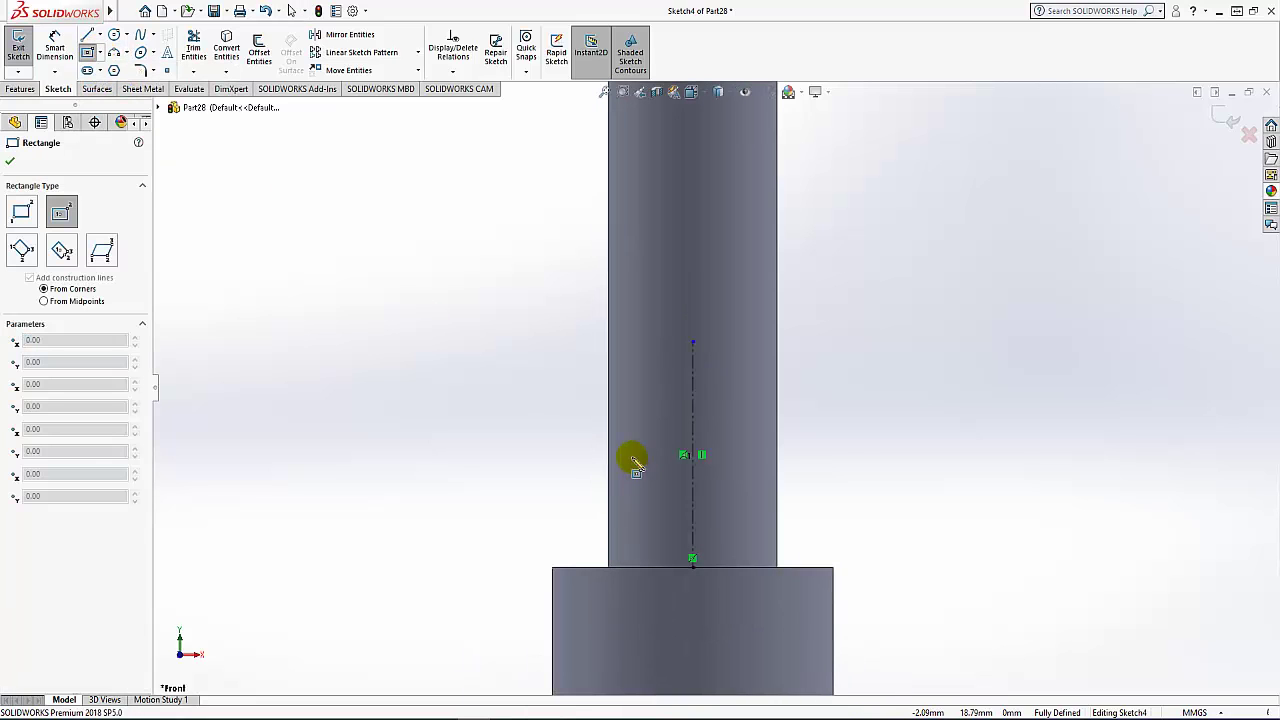
{"action": "left_click", "coordinate": [608, 472]}
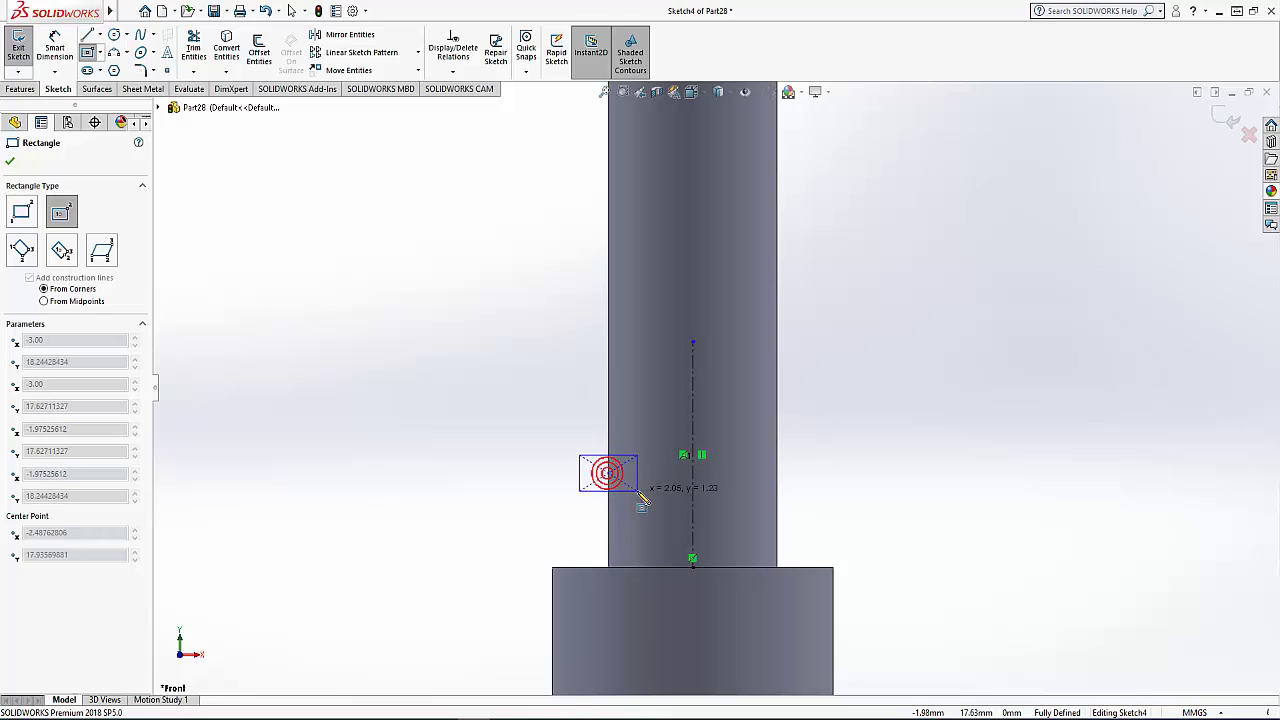
{"action": "left_click", "coordinate": [637, 490]}
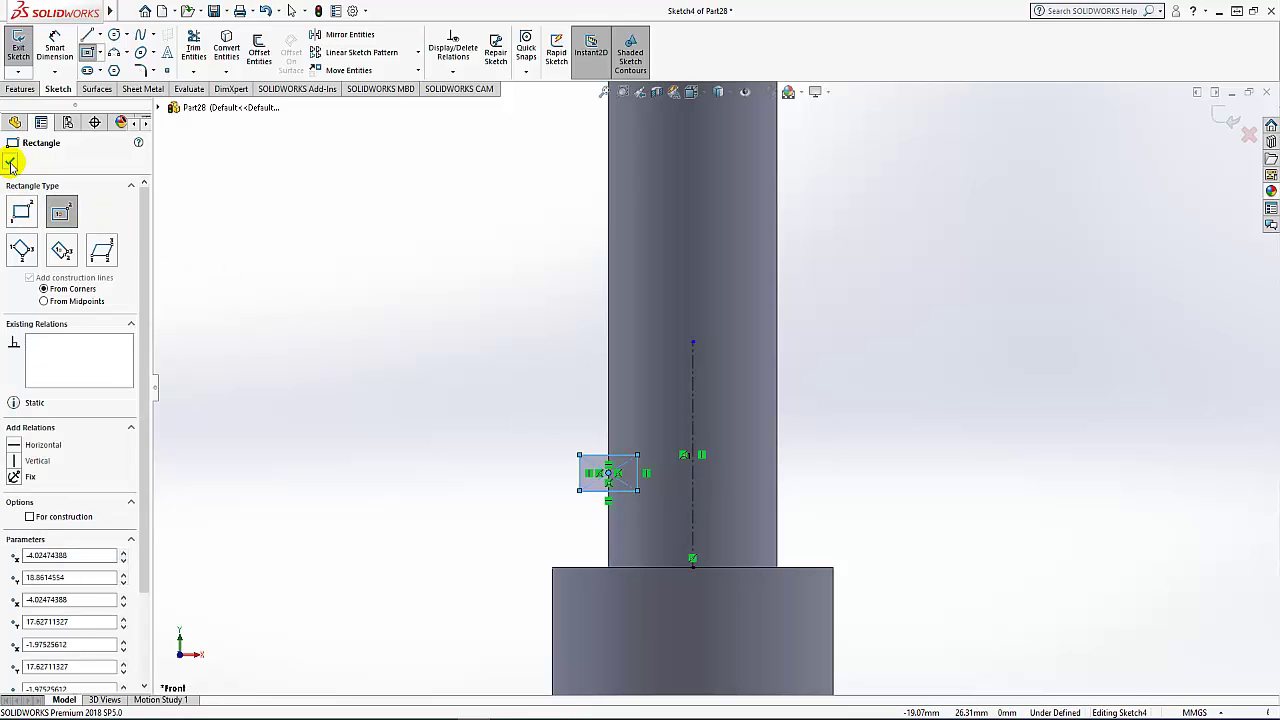
{"action": "left_click", "coordinate": [10, 163]}
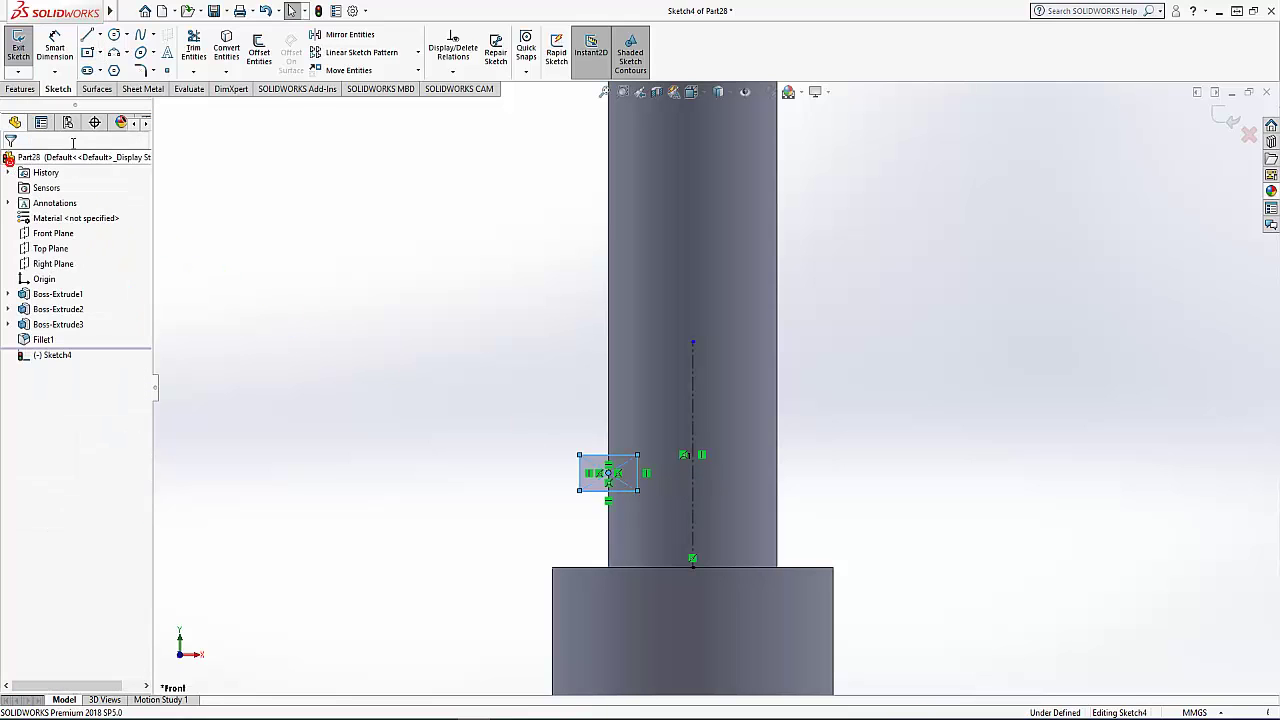
Dimension the rectangle's bottom edge 4 mm above the shoulder
{"action": "left_click", "coordinate": [55, 58]}
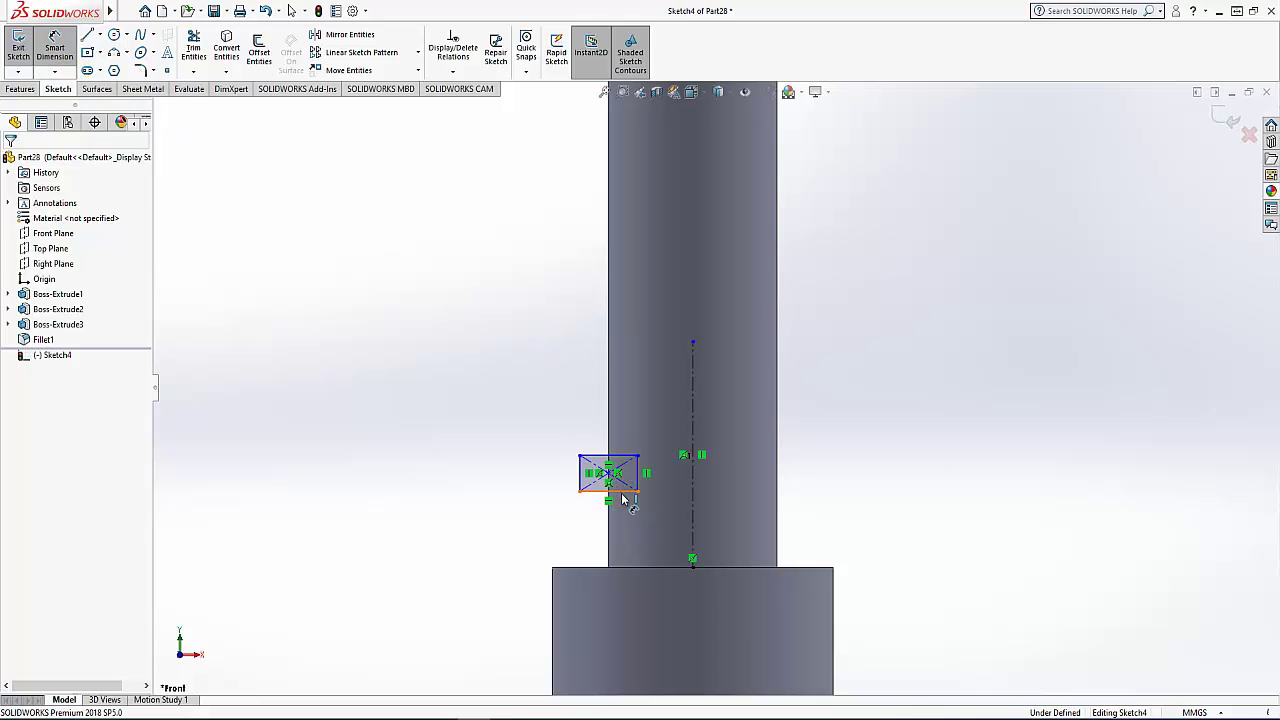
{"action": "left_click", "coordinate": [622, 491]}
{"action": "left_click", "coordinate": [585, 567]}
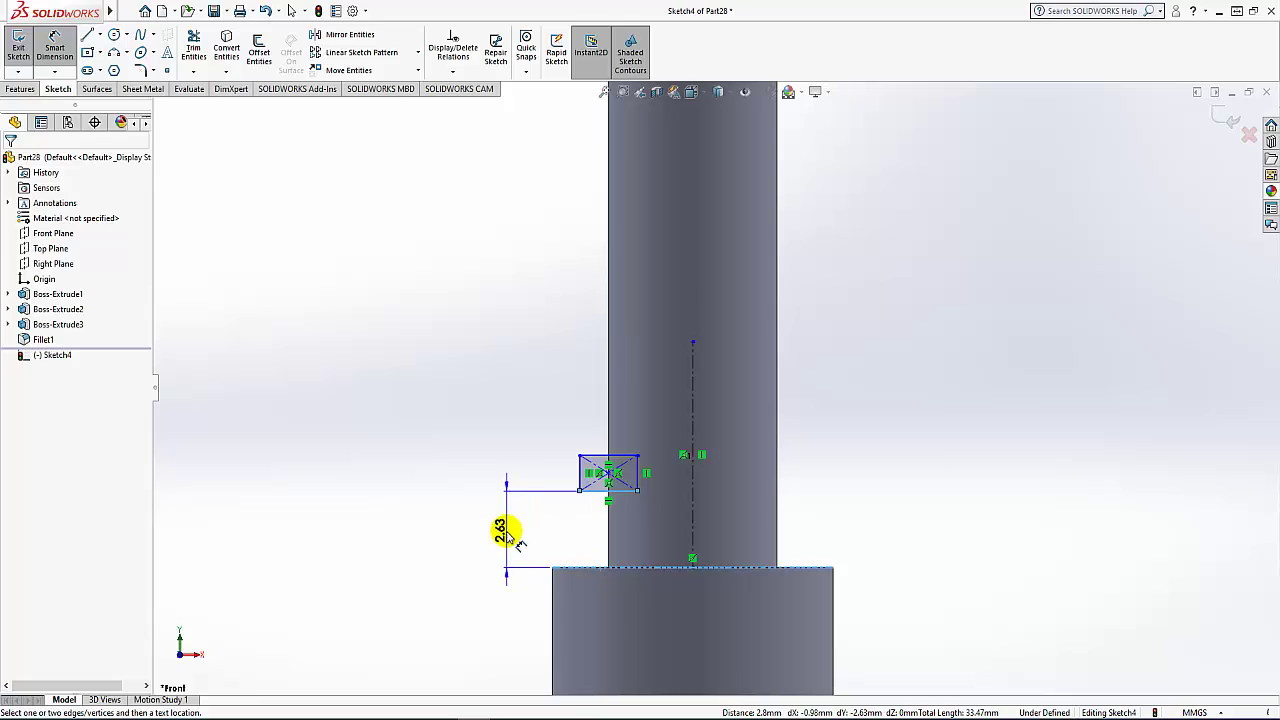
{"action": "left_click", "coordinate": [510, 538]}
{"action": "type", "text": "4"}
{"action": "key", "text": "Return"}
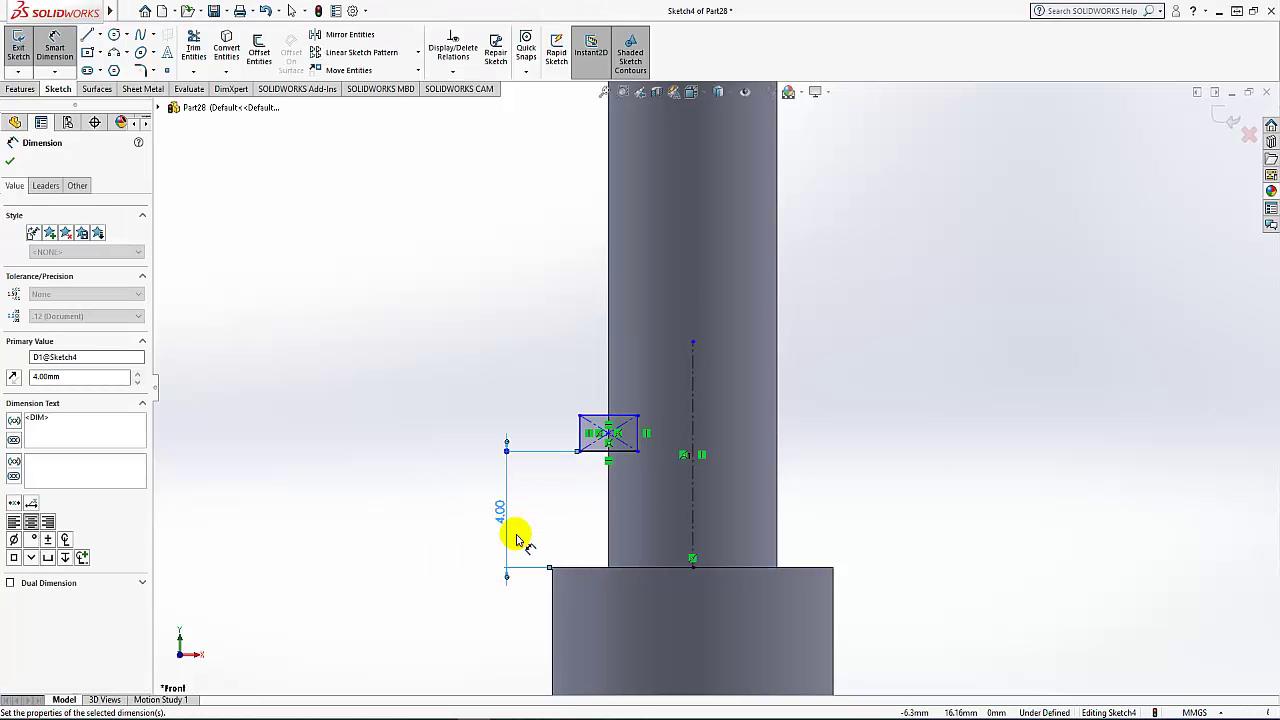
{"action": "scroll", "coordinate": [615, 465], "scroll_direction": "down", "scroll_amount": 2}
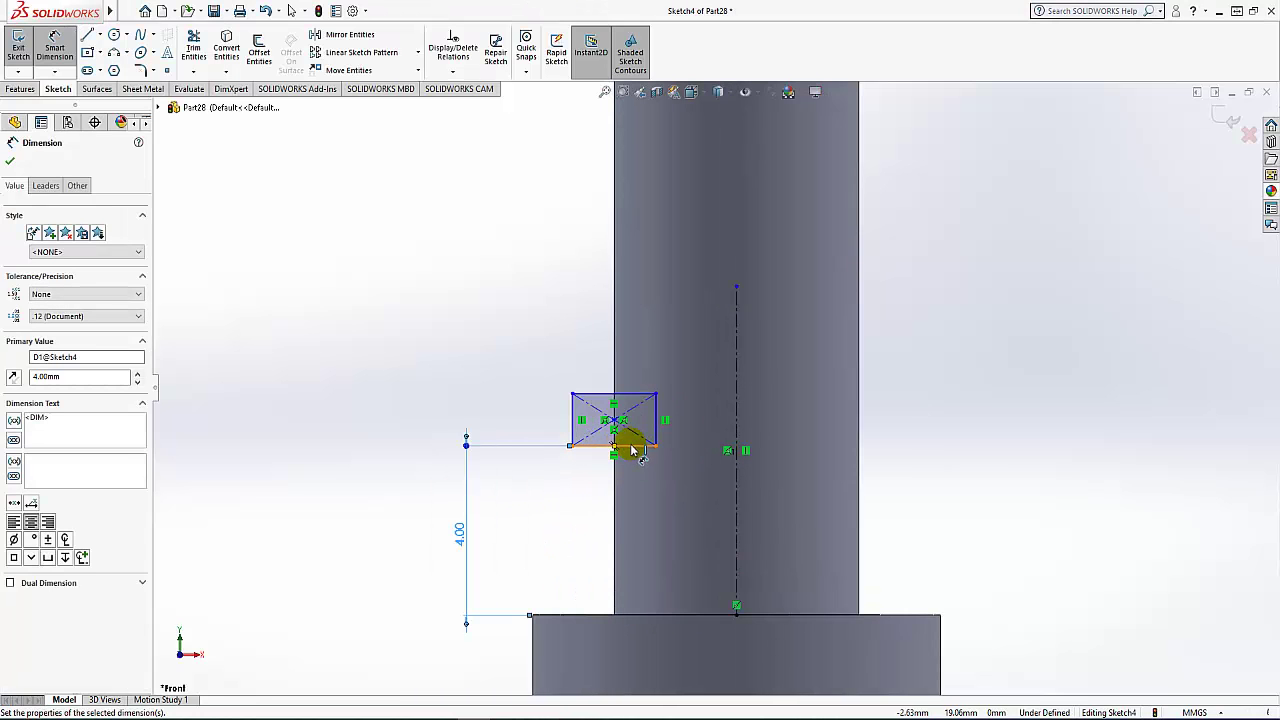
Set the rectangle's width to 1 mm and its height to 0.5 mm
{"action": "left_click", "coordinate": [634, 449]}
{"action": "left_click", "coordinate": [634, 487]}
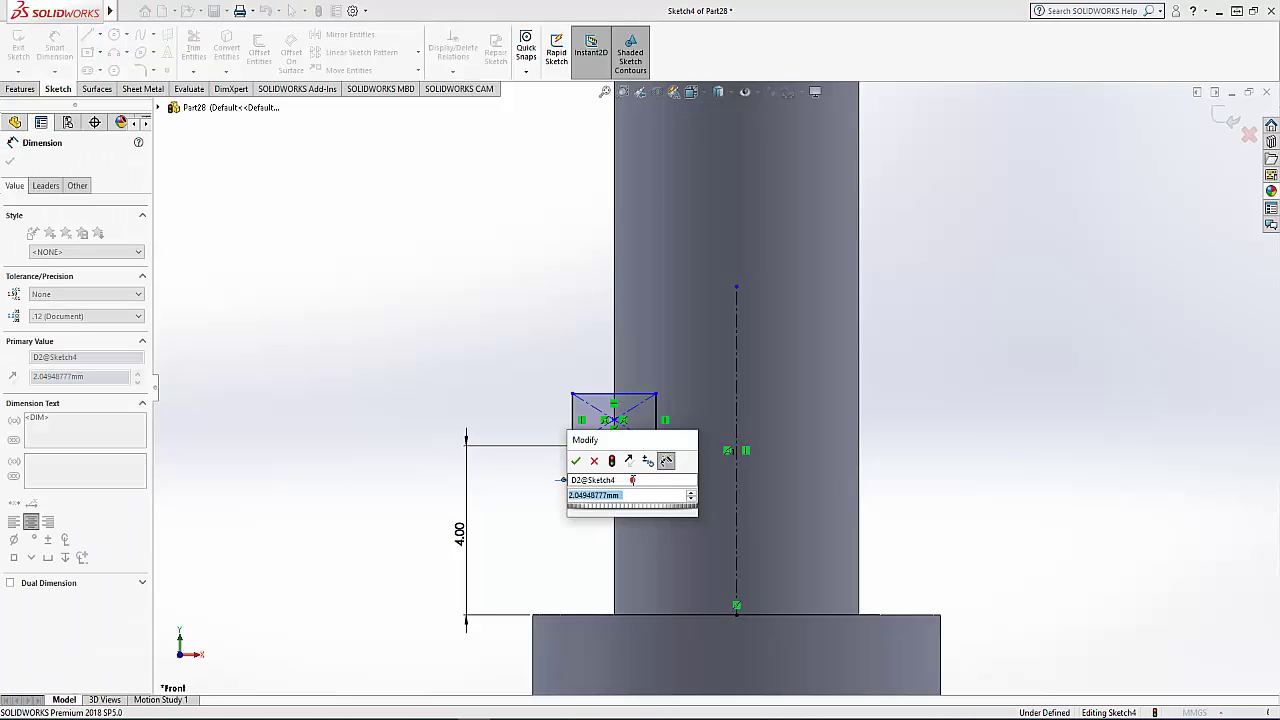
{"action": "type", "text": "1"}
{"action": "key", "text": "Return"}
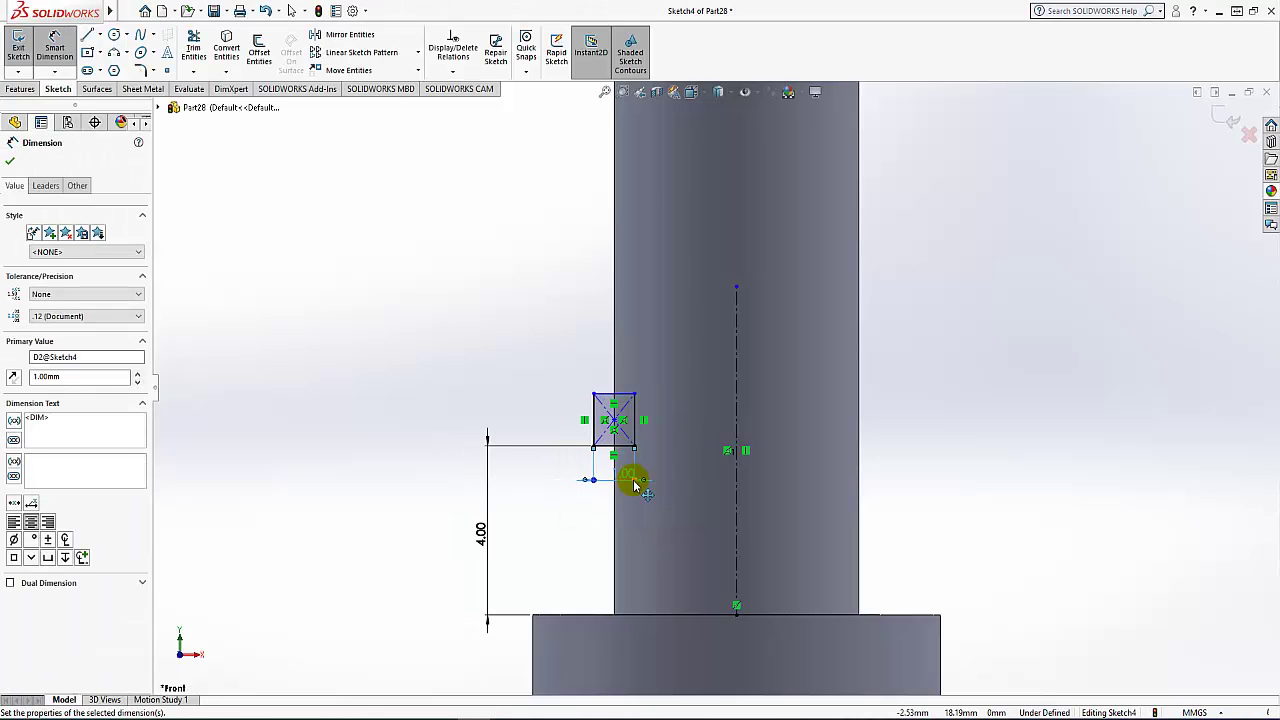
{"action": "left_click", "coordinate": [636, 432]}
{"action": "left_click", "coordinate": [736, 440]}
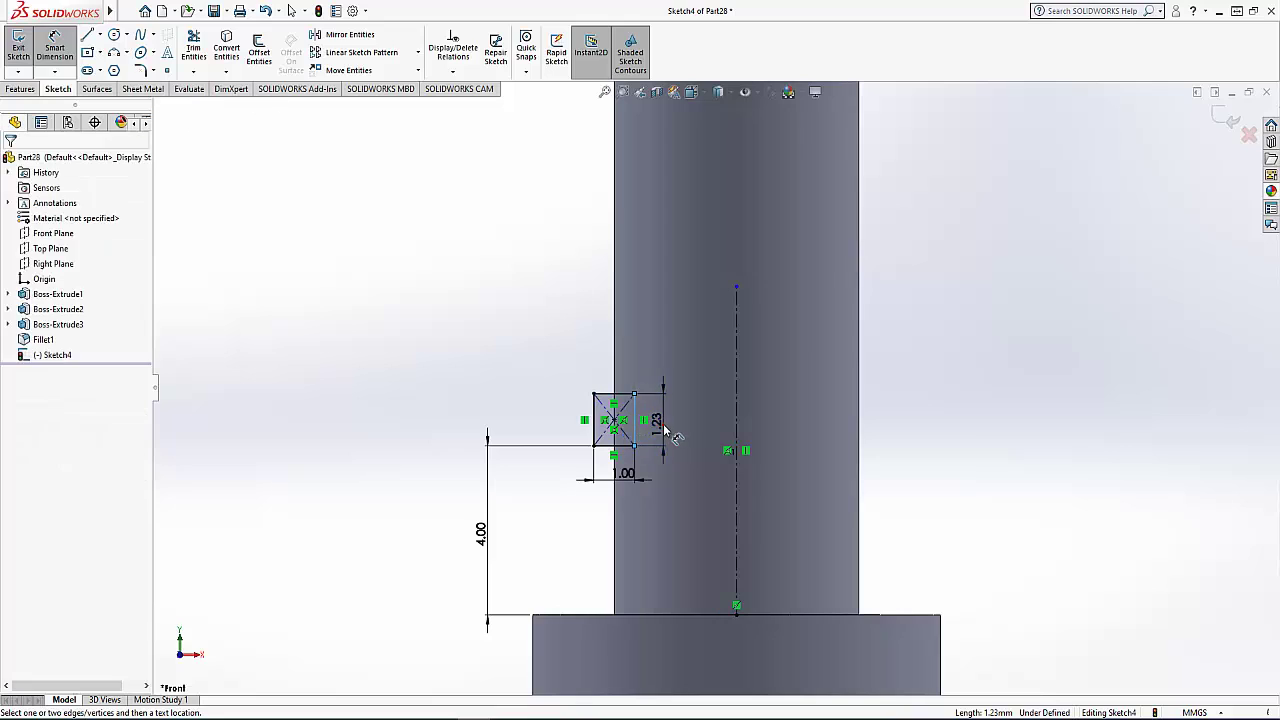
{"action": "left_click", "coordinate": [690, 468]}
{"action": "type", "text": "0.5"}
{"action": "key", "text": "Return"}
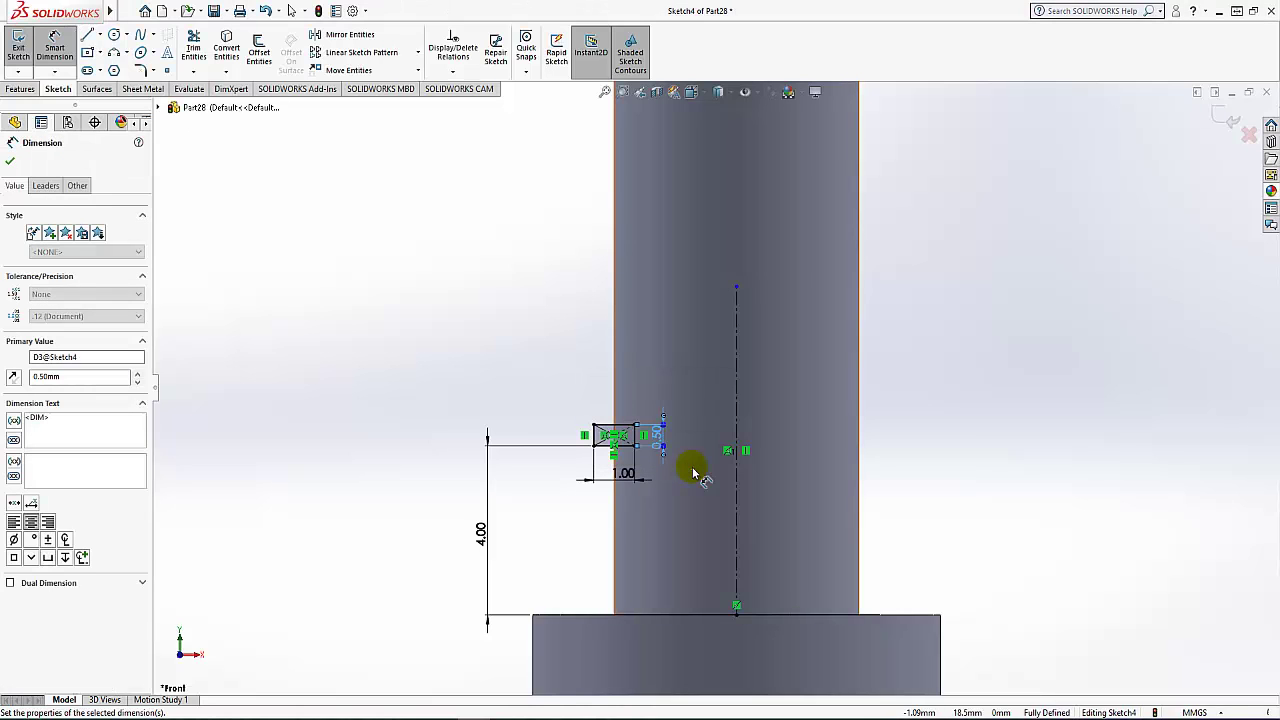
{"action": "left_click", "coordinate": [10, 161]}
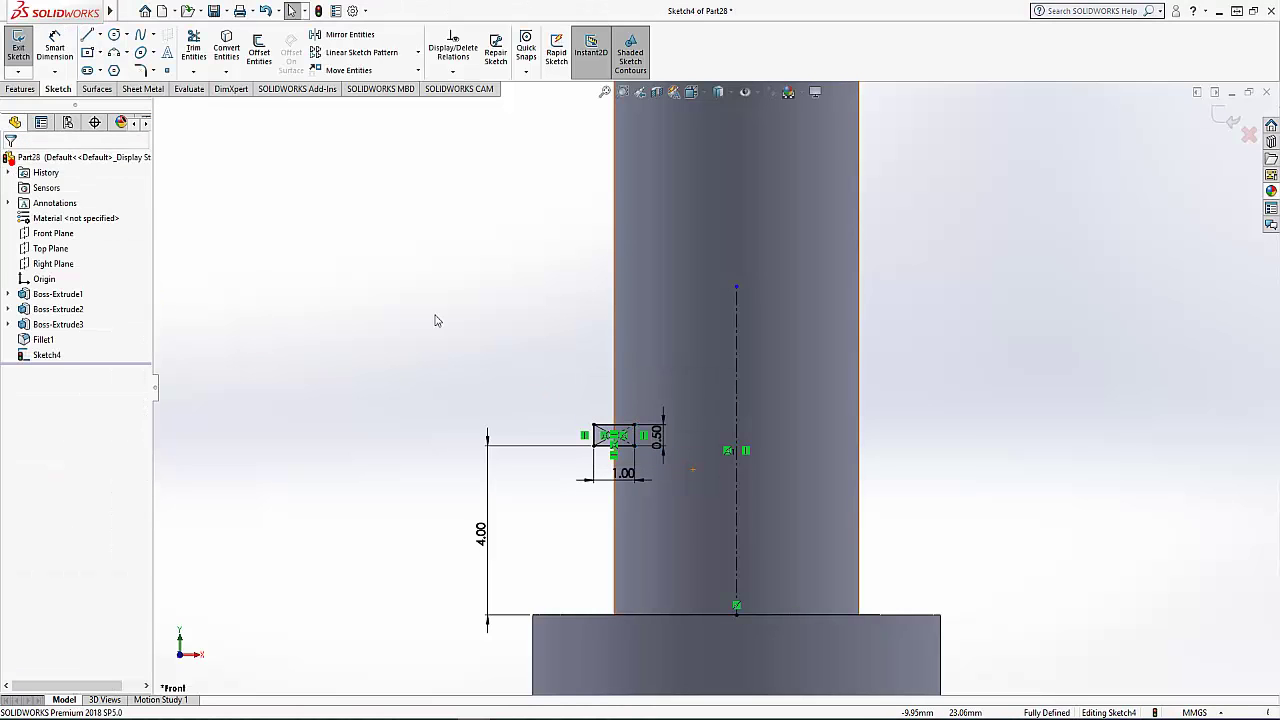
{"action": "left_click", "coordinate": [20, 90]}
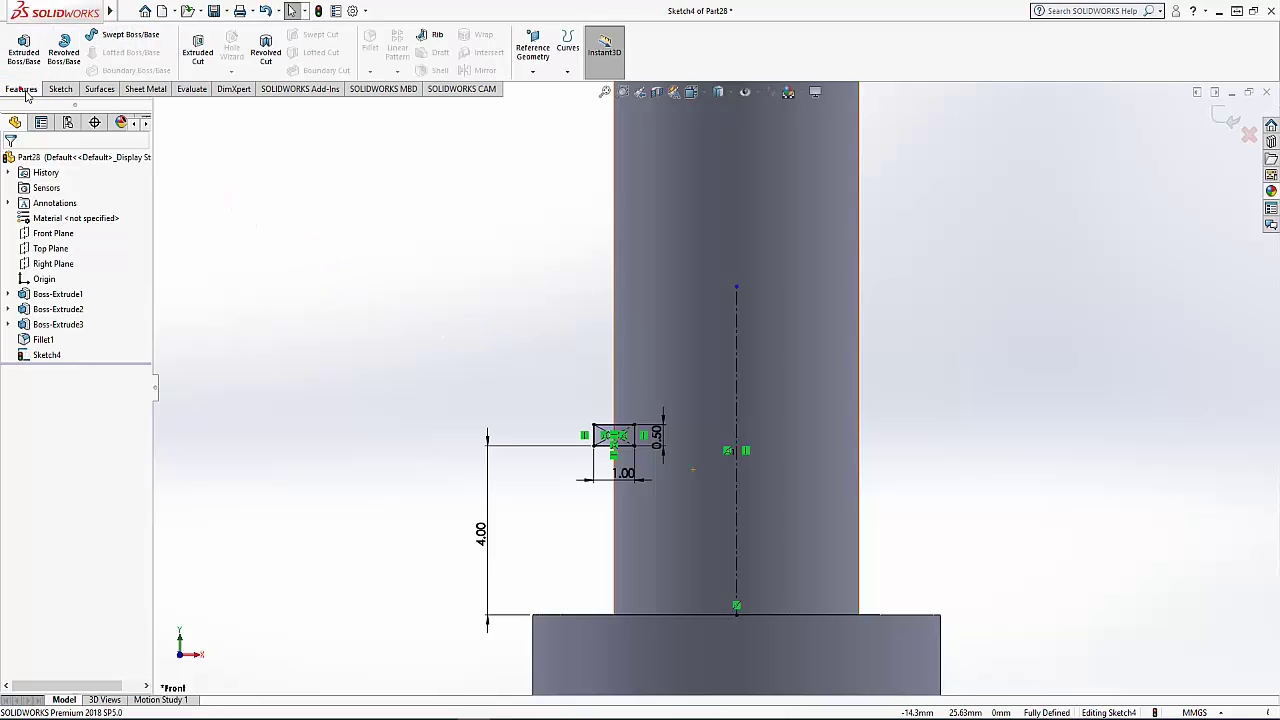
Revolve-cut the rectangle 360° around the centerline to groove the shaft
{"action": "left_click", "coordinate": [265, 55]}
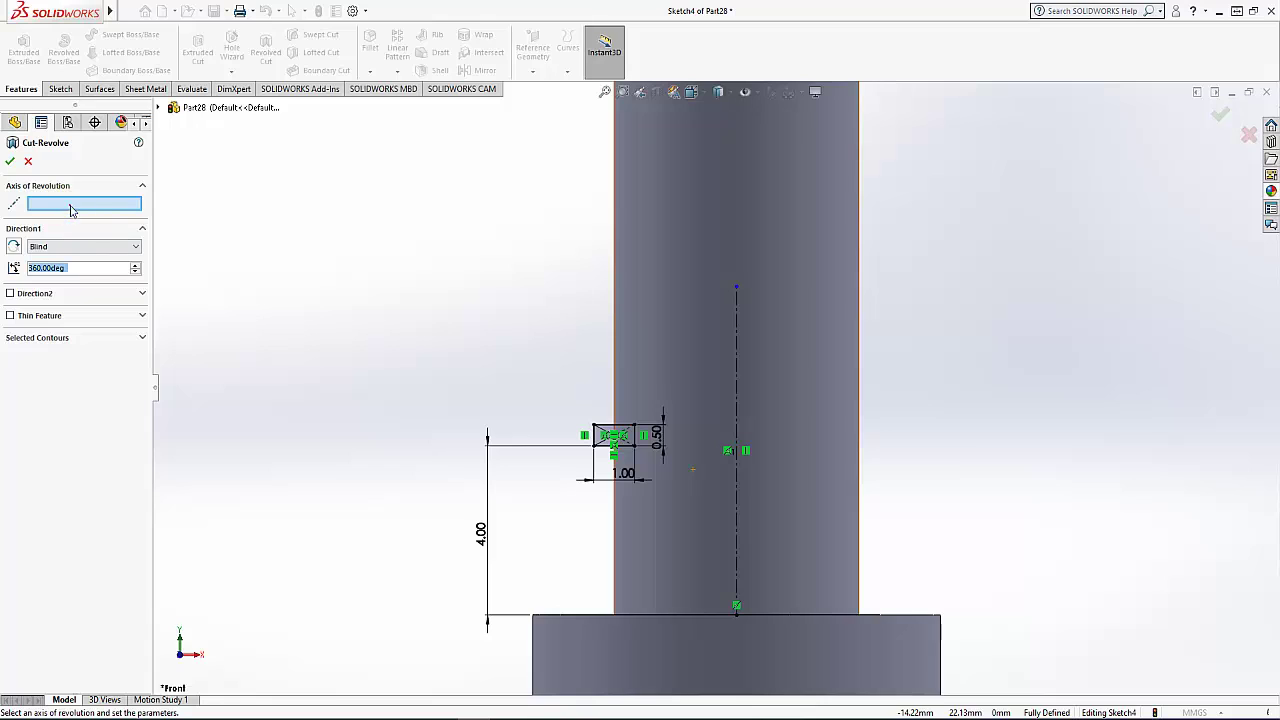
{"action": "left_click", "coordinate": [736, 416]}
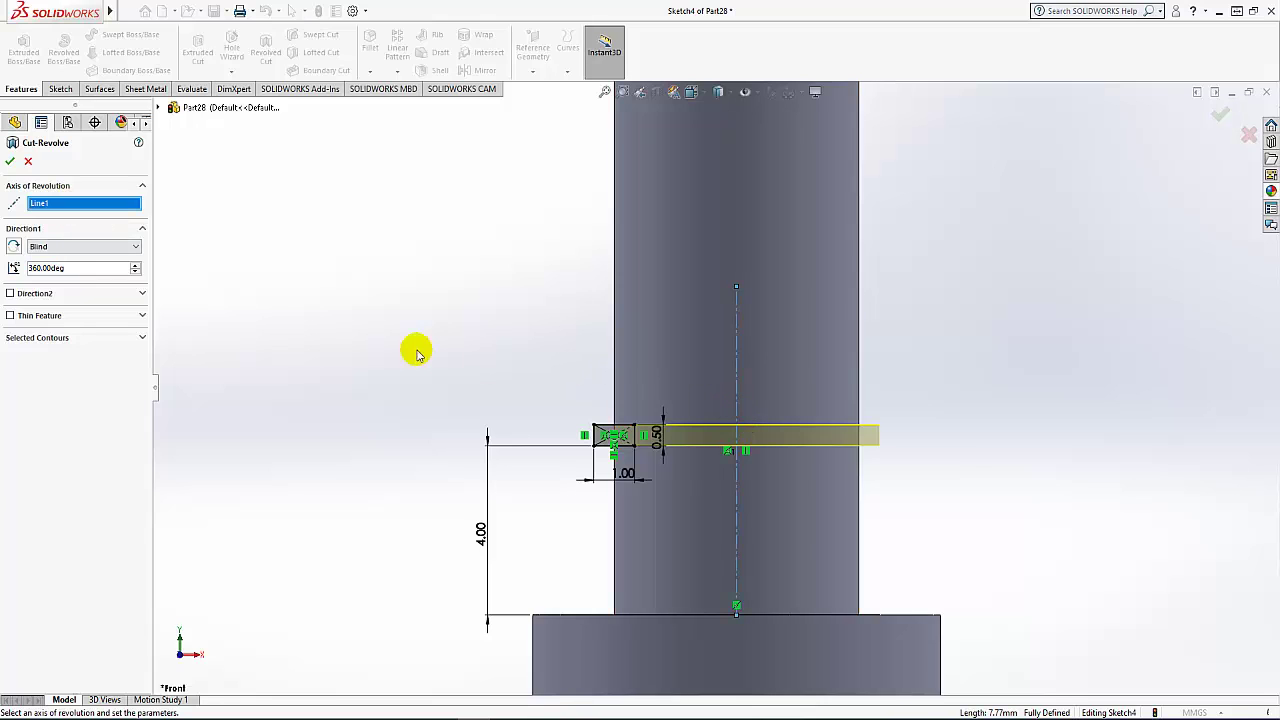
{"action": "left_click", "coordinate": [10, 162]}
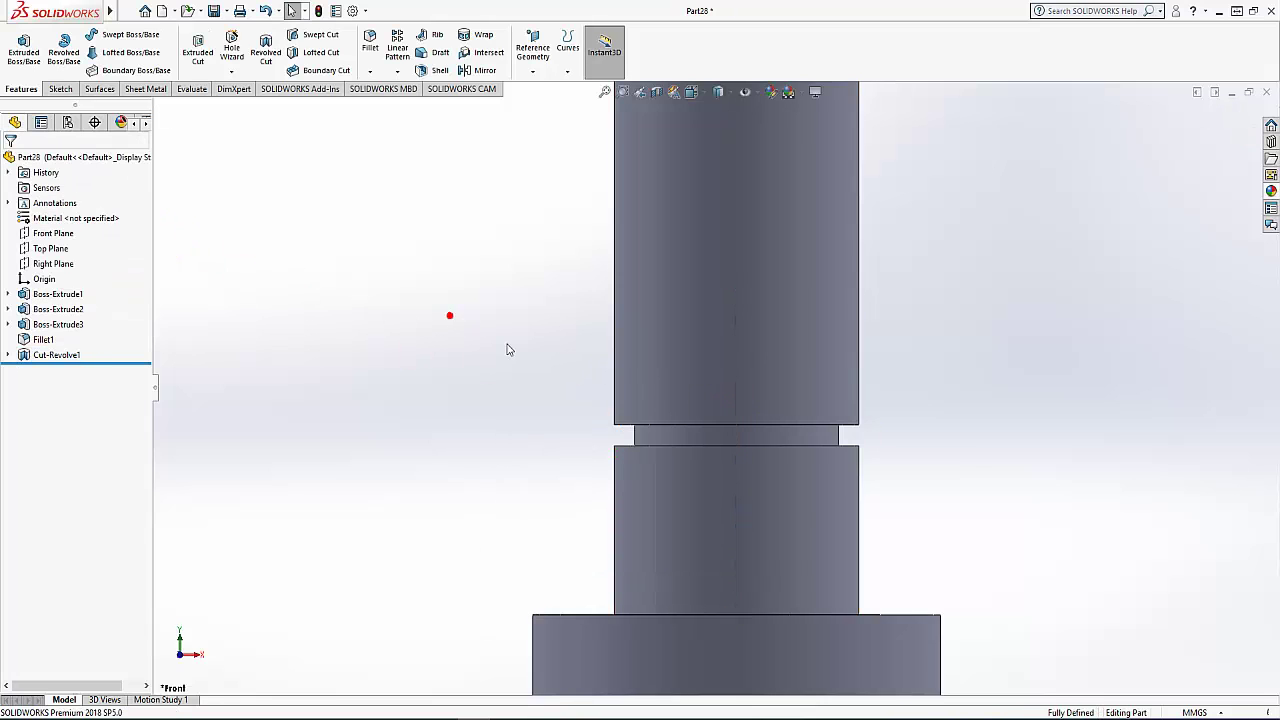
{"action": "scroll", "coordinate": [492, 360], "scroll_direction": "up", "scroll_amount": 3}
{"action": "middle_click_drag", "start_coordinate": [520, 408], "coordinate": [514, 394]}
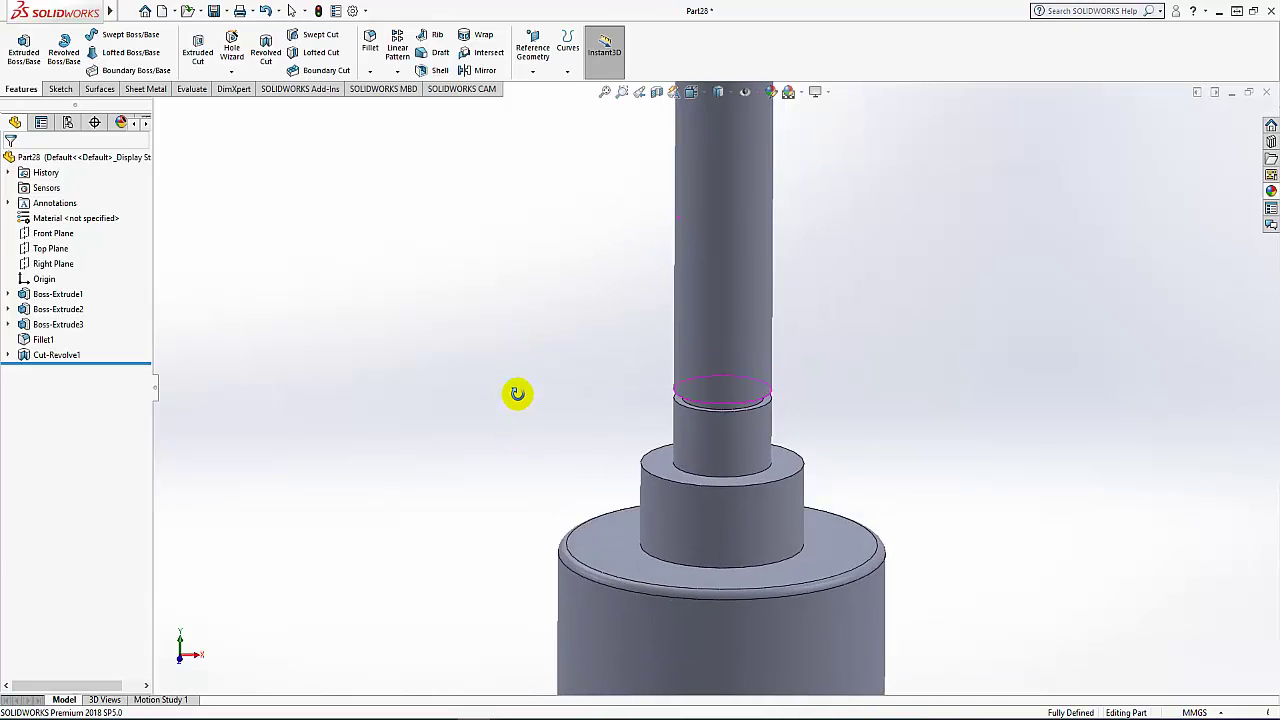
{"action": "scroll", "coordinate": [666, 257], "scroll_direction": "up", "scroll_amount": 3}
{"action": "scroll", "coordinate": [771, 209], "scroll_direction": "up", "scroll_amount": 2}
{"action": "scroll", "coordinate": [757, 214], "scroll_direction": "down", "scroll_amount": 2}
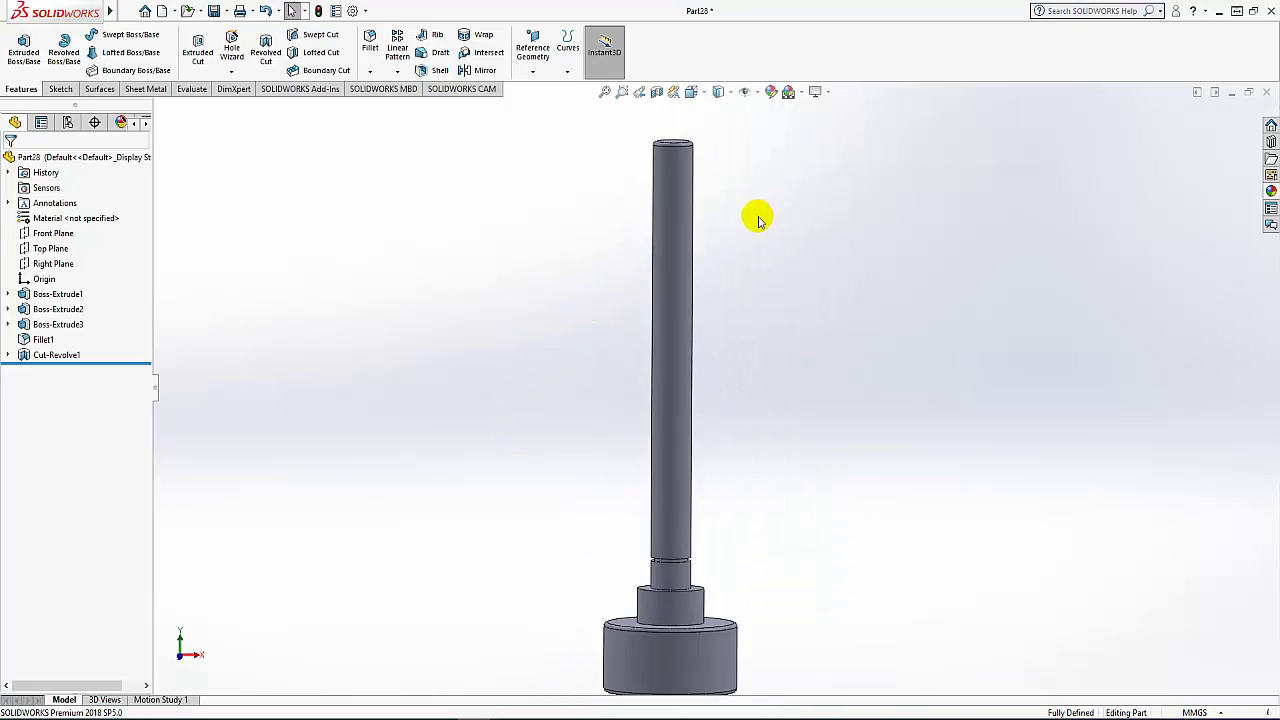
{"action": "scroll", "coordinate": [757, 214], "scroll_direction": "down", "scroll_amount": 3}
{"action": "mouse_move", "coordinate": [757, 214]}
{"action": "middle_mouse_down"}
{"action": "mouse_move", "coordinate": [721, 172]}
{"action": "mouse_move", "coordinate": [720, 209]}
{"action": "middle_mouse_up"}
{"action": "scroll", "coordinate": [700, 195], "scroll_direction": "down", "scroll_amount": 5}
{"action": "left_click", "coordinate": [640, 236]}
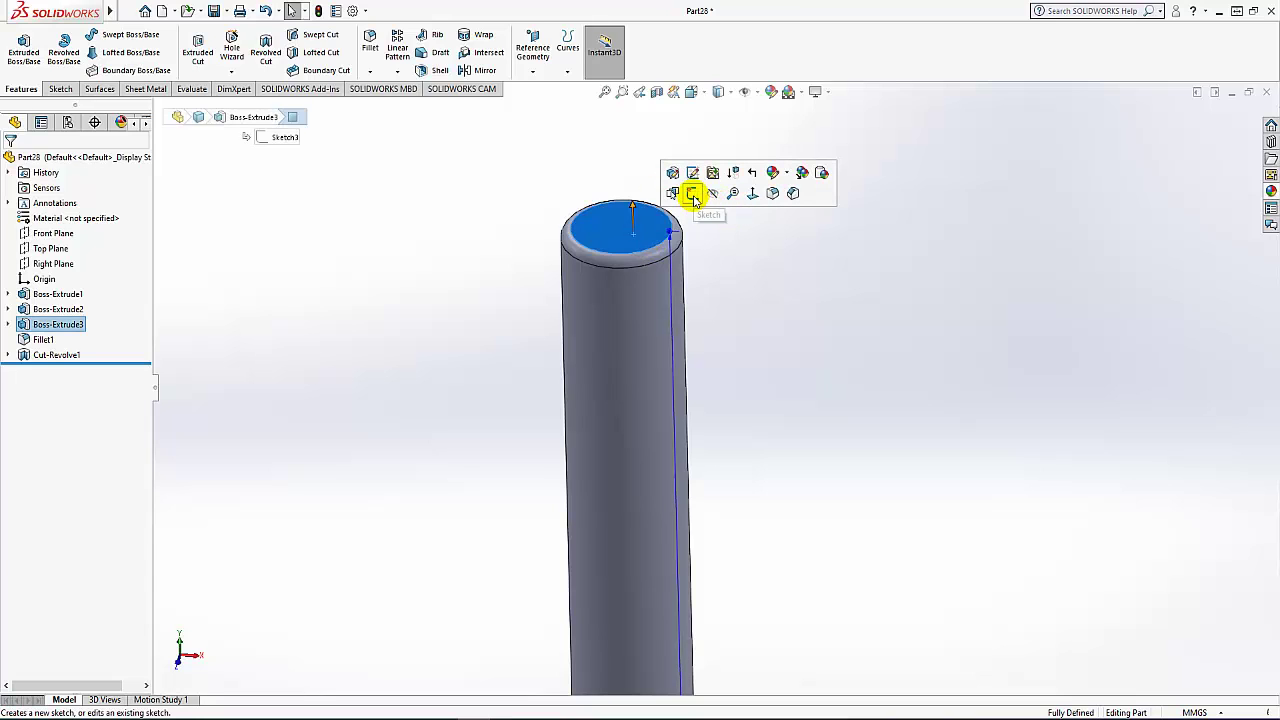
Convert the shaft's top edge into a Ø6 mm sketch circle and start a 1 mm pitch, 16-revolution helix
{"action": "left_click", "coordinate": [694, 196]}
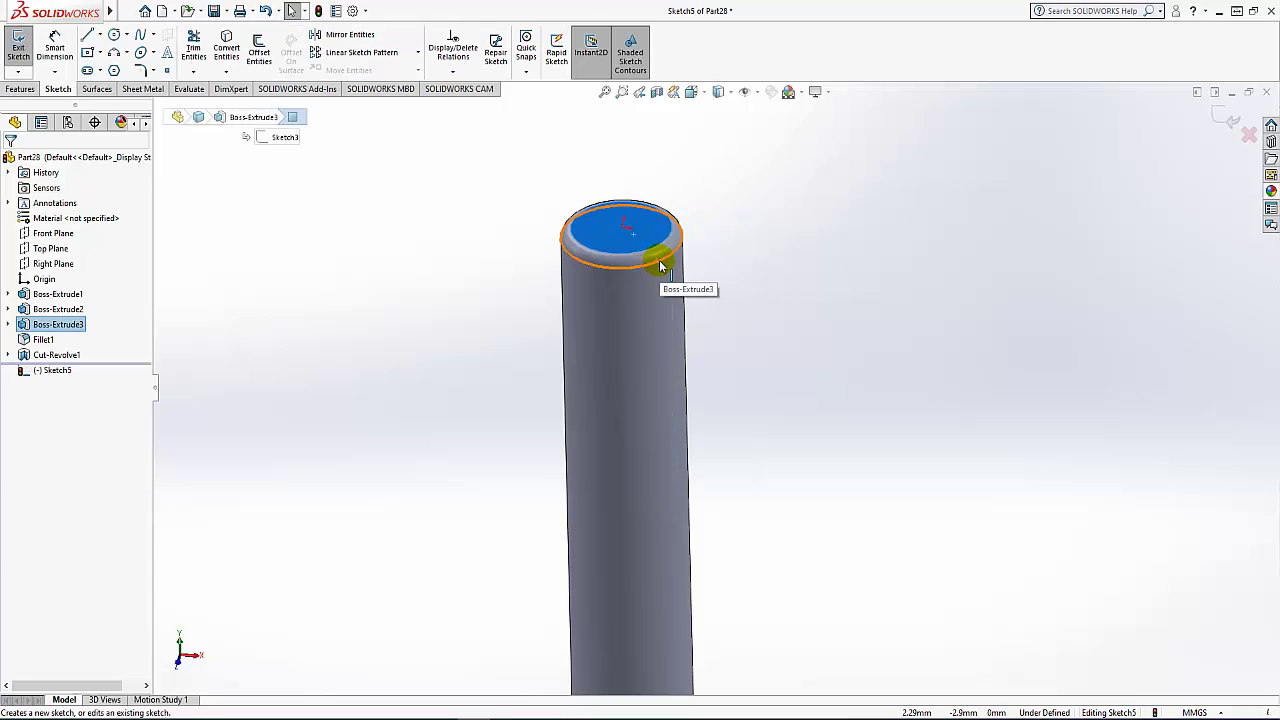
{"action": "left_click", "coordinate": [660, 266]}
{"action": "left_click", "coordinate": [226, 52]}
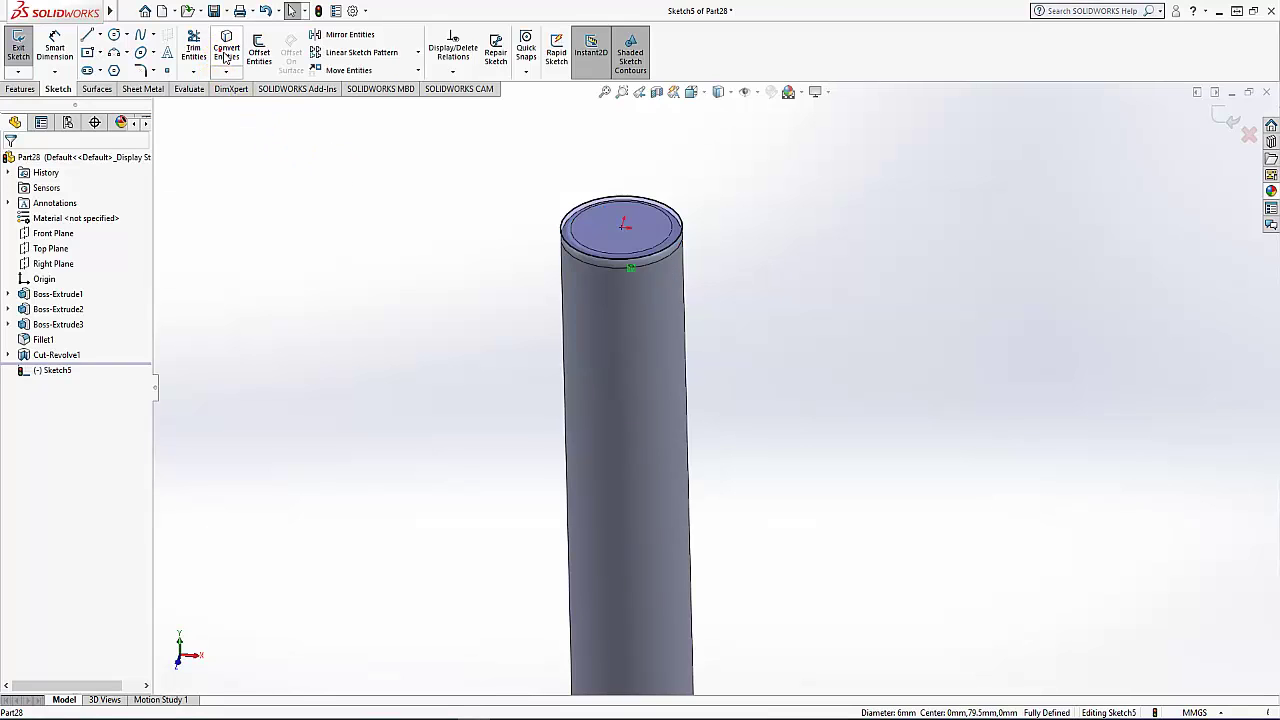
{"action": "left_click", "coordinate": [20, 89]}
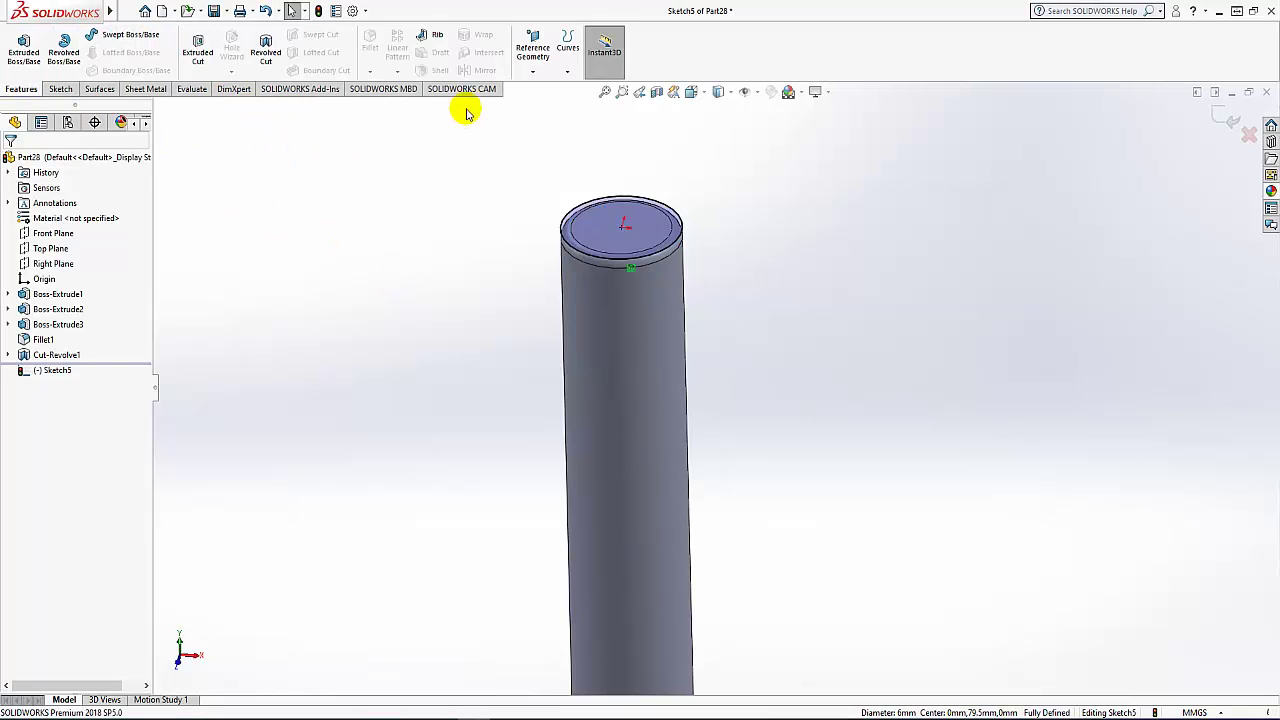
{"action": "left_click", "coordinate": [567, 50]}
{"action": "left_click", "coordinate": [590, 107]}
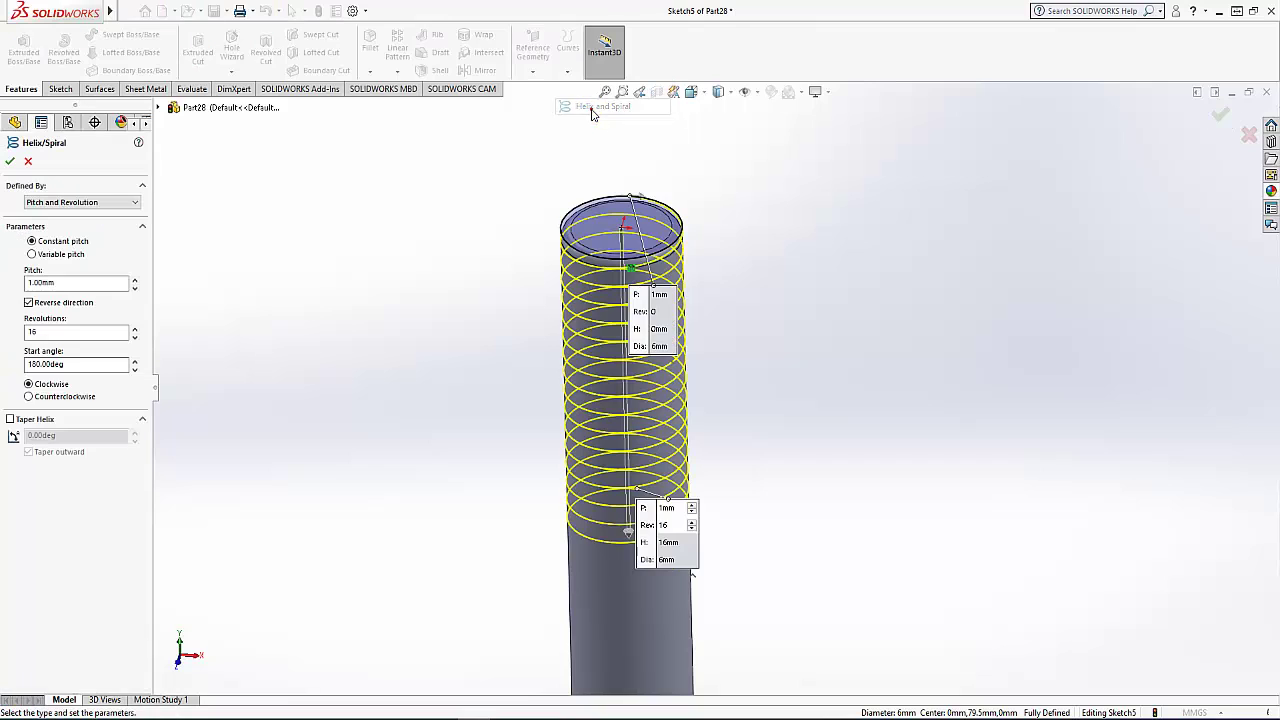
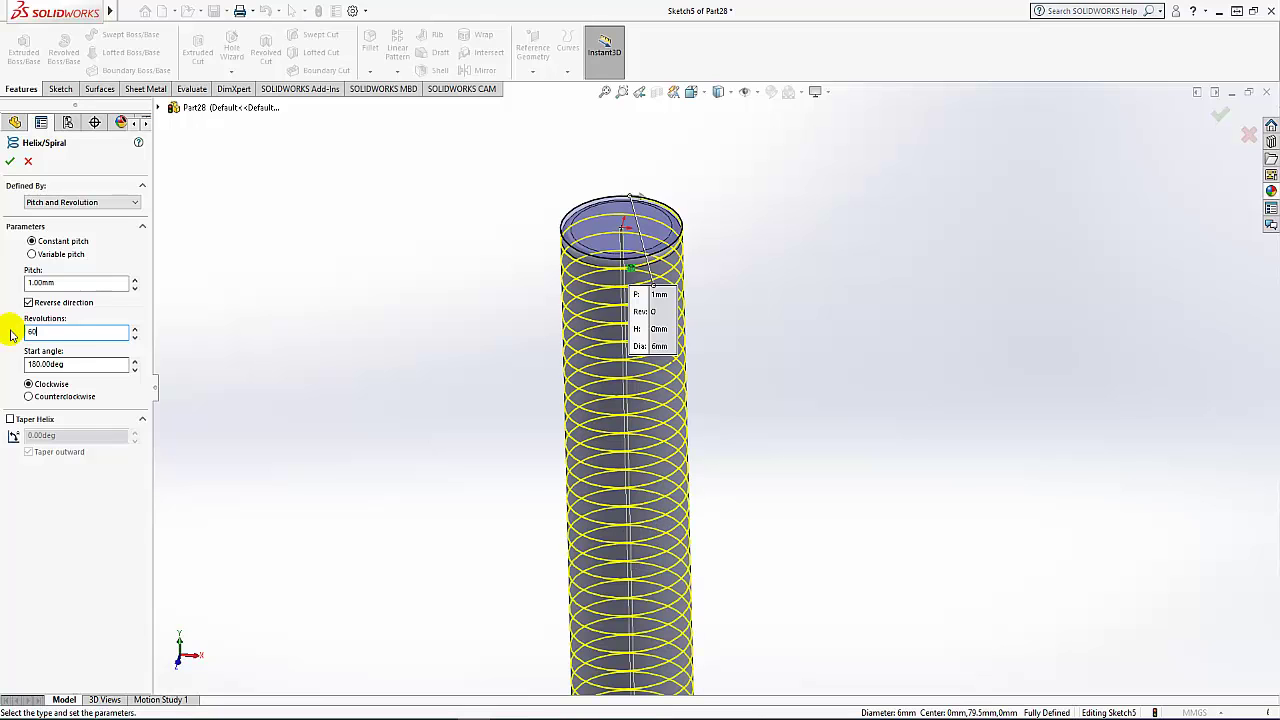
Confirm the 1 mm pitch, 60-revolution helix and select the Front Plane
{"action": "scroll", "coordinate": [790, 610], "scroll_direction": "up", "scroll_amount": 3}
{"action": "scroll", "coordinate": [785, 640], "scroll_direction": "up", "scroll_amount": 2}
{"action": "scroll", "coordinate": [755, 600], "scroll_direction": "down", "scroll_amount": 2}
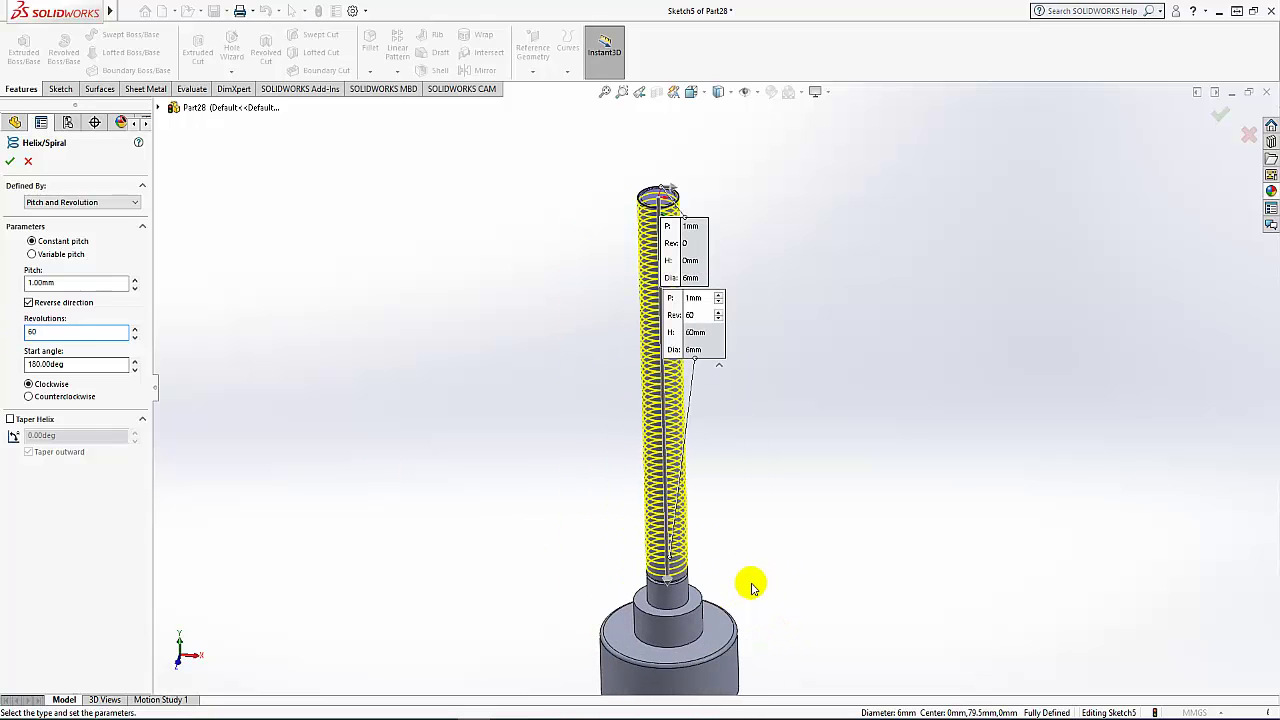
{"action": "left_click", "coordinate": [12, 160]}
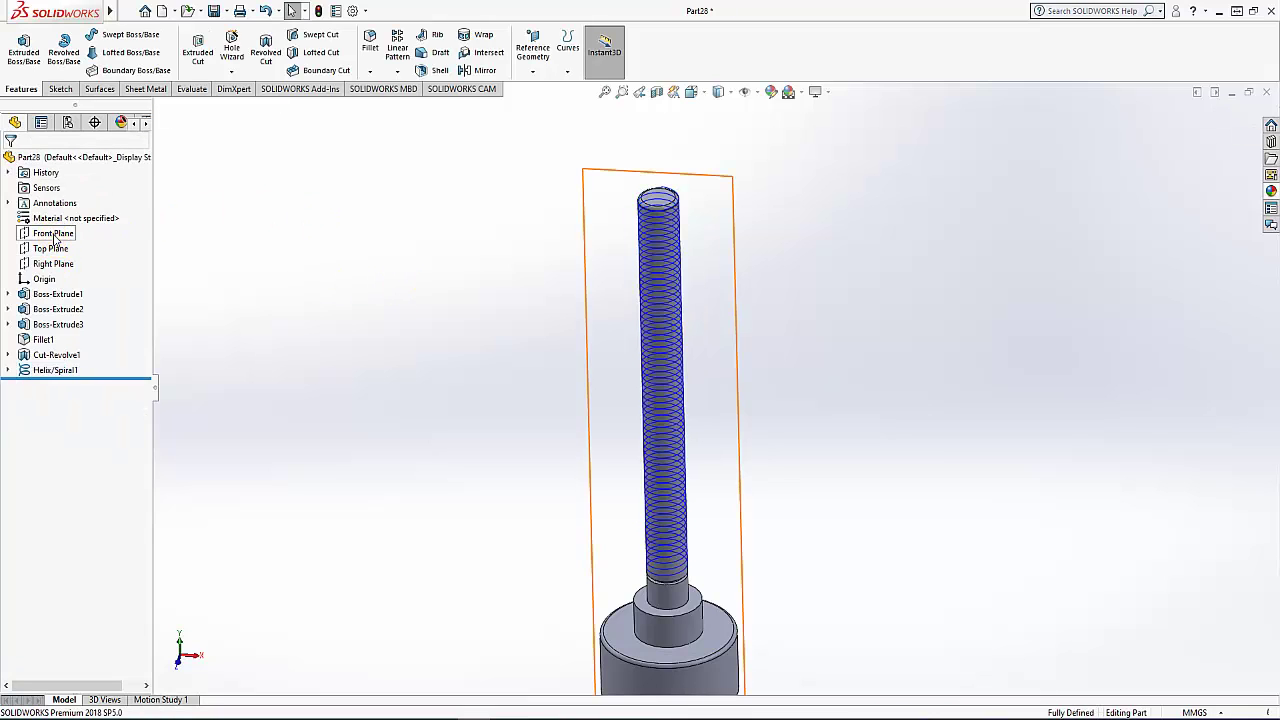
{"action": "left_click", "coordinate": [55, 234]}
Sketch a three-sided polygon on the Front Plane, left of the shaft top, in normal view
{"action": "left_click", "coordinate": [62, 210]}
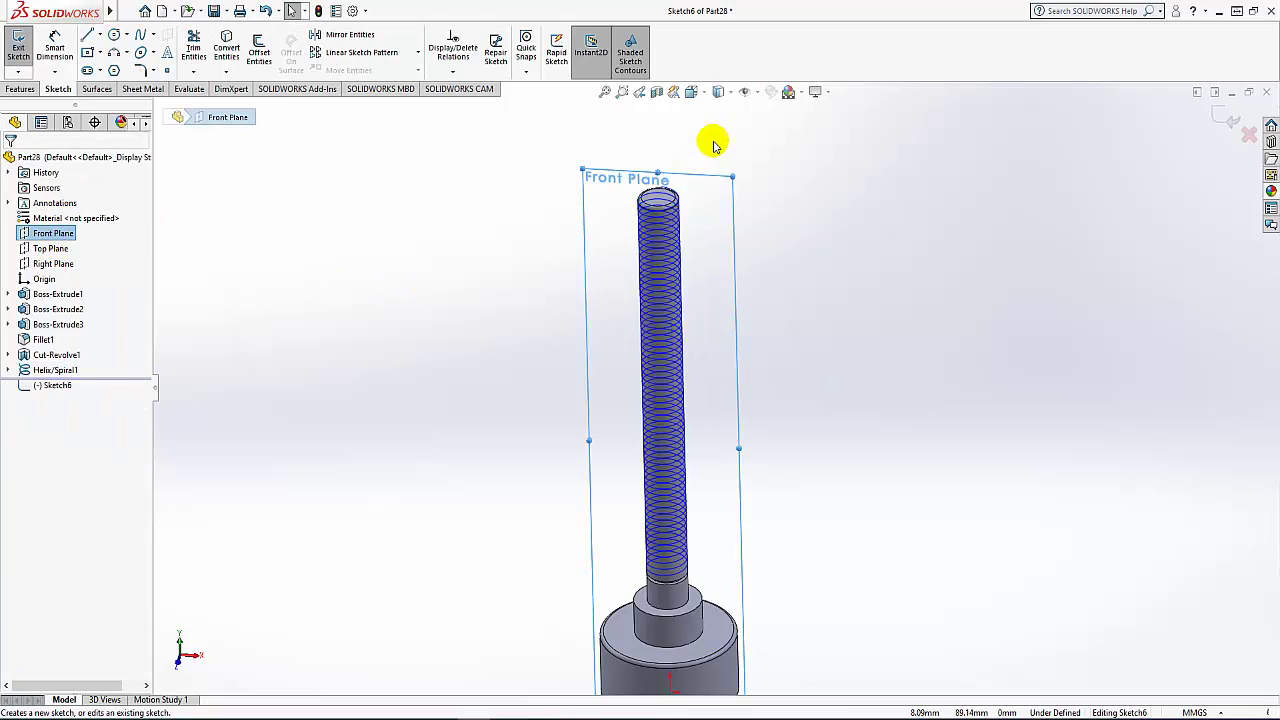
{"action": "left_click", "coordinate": [700, 93]}
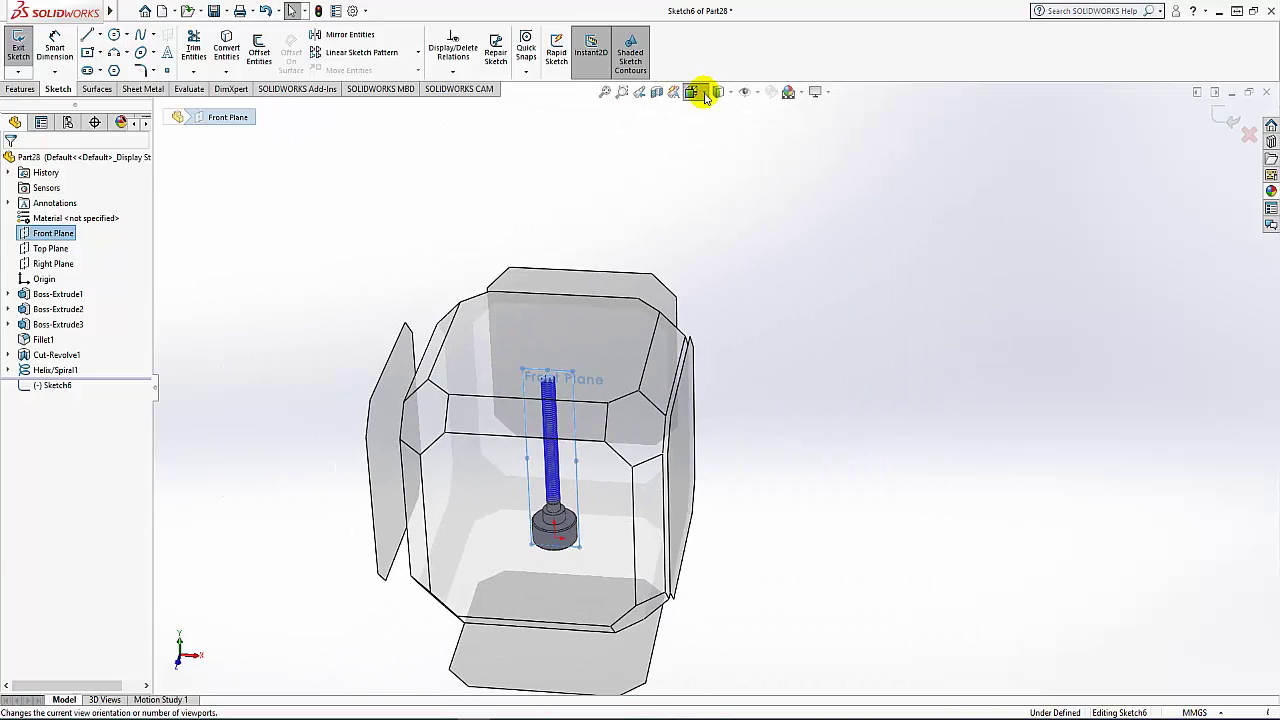
{"action": "left_click", "coordinate": [704, 93]}
{"action": "left_click", "coordinate": [749, 171]}
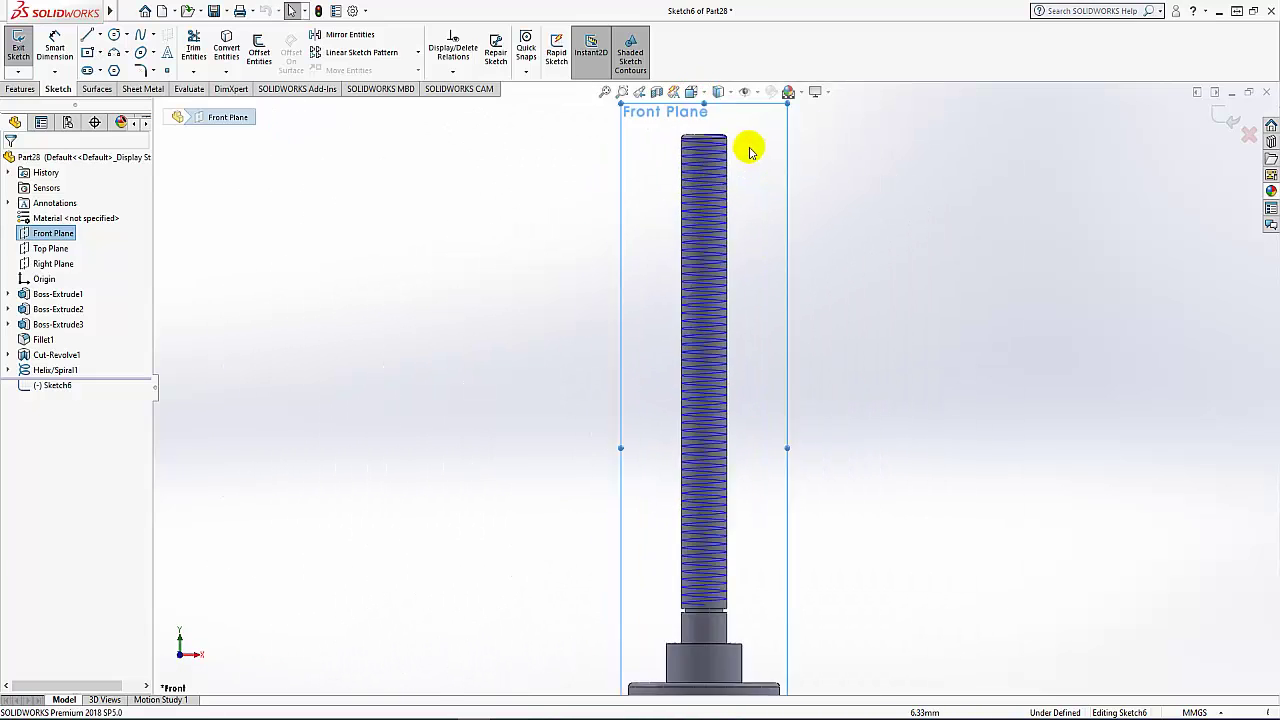
{"action": "scroll", "coordinate": [751, 150], "scroll_direction": "down", "scroll_amount": 3}
{"action": "scroll", "coordinate": [700, 177], "scroll_direction": "down", "scroll_amount": 2}
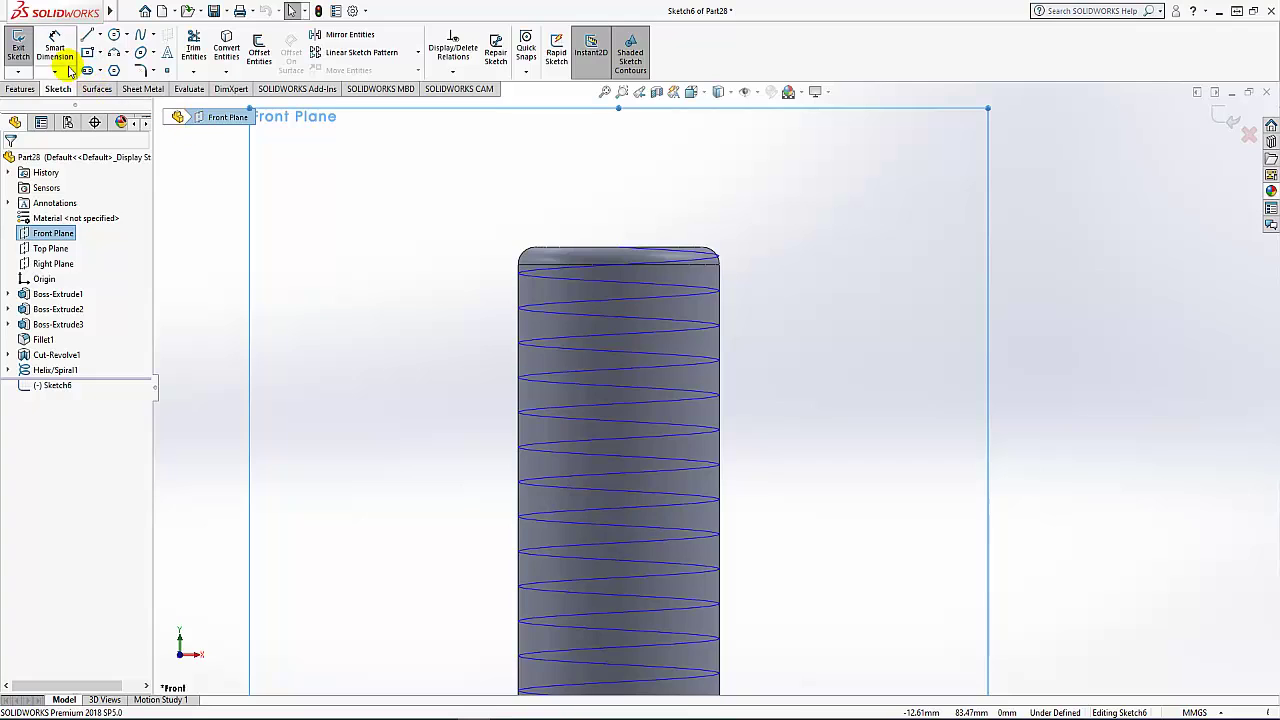
{"action": "left_click", "coordinate": [115, 72]}
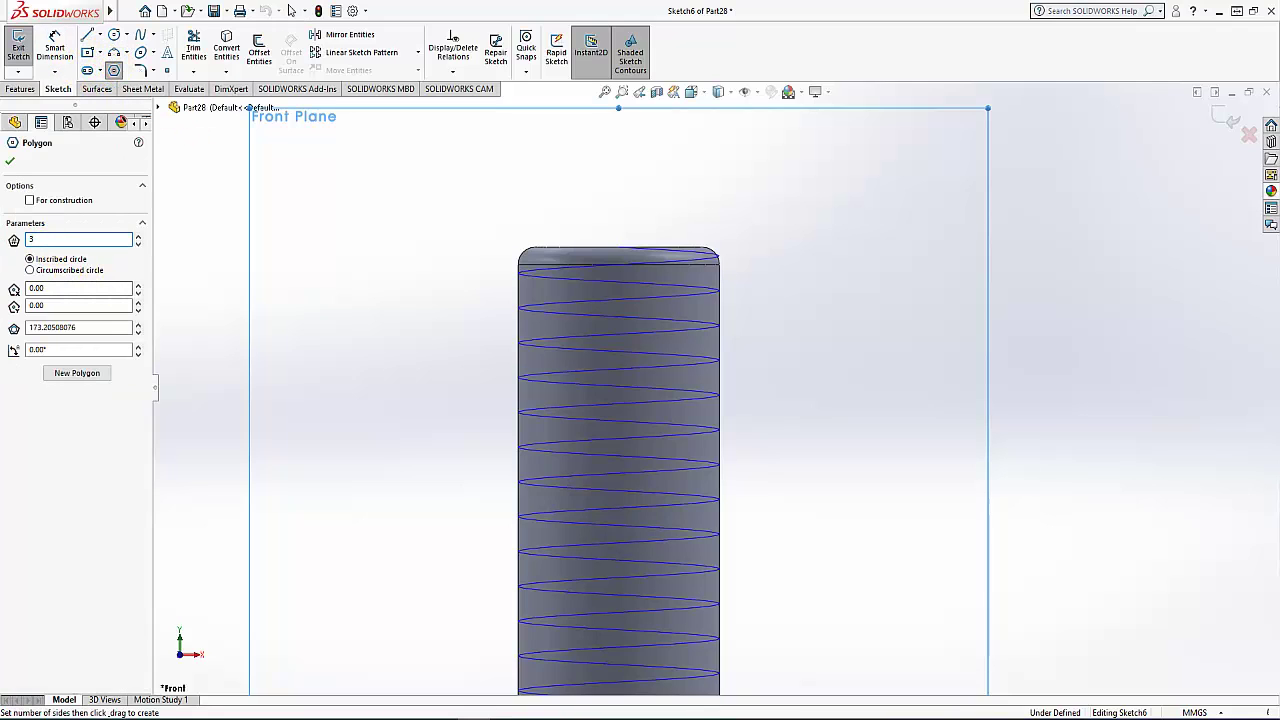
{"action": "left_click", "coordinate": [436, 284]}
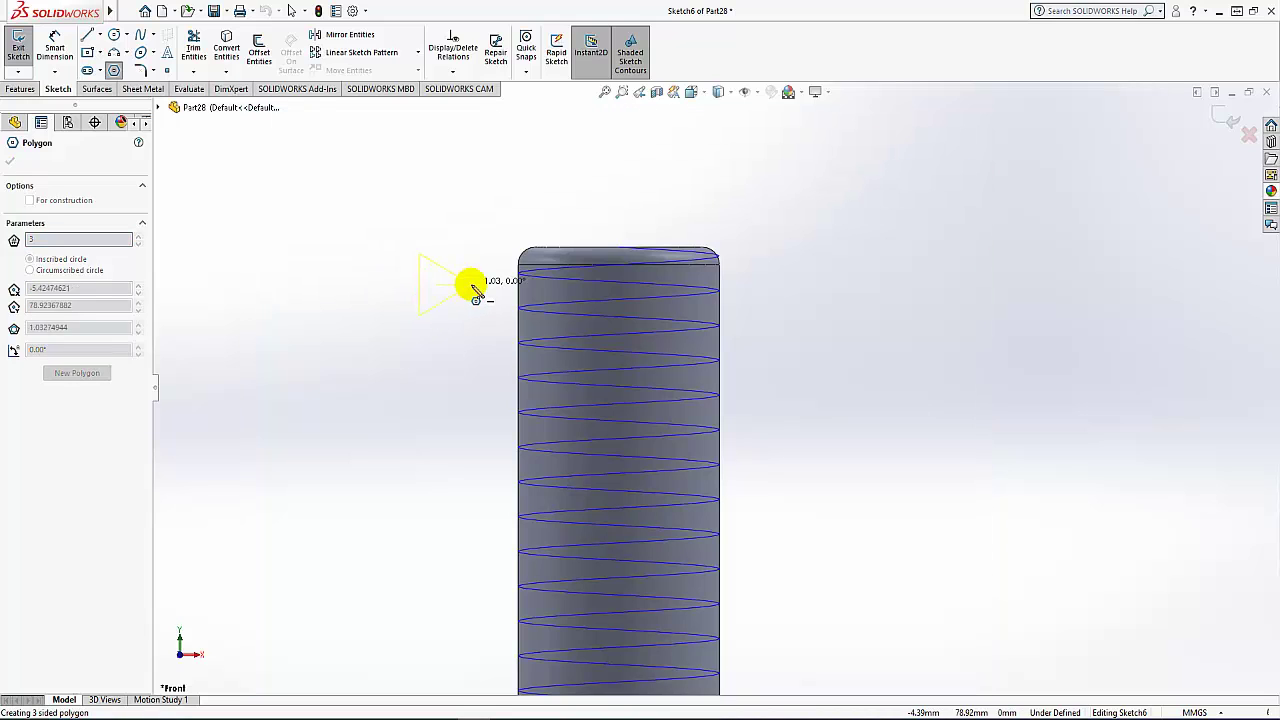
{"action": "left_click", "coordinate": [473, 286]}
{"action": "right_click", "coordinate": [478, 236]}
{"action": "left_click", "coordinate": [502, 238]}
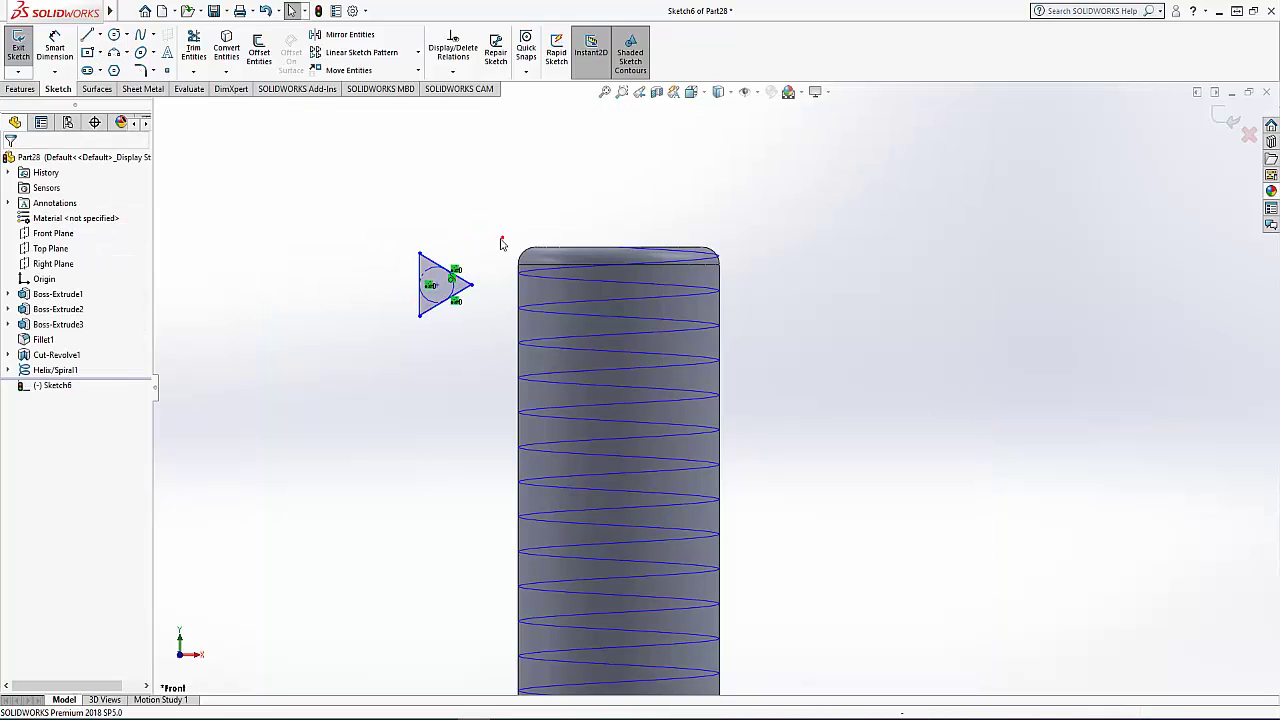
Make the triangle's left edge vertical and dimension it 0.95 mm
{"action": "left_click", "coordinate": [420, 276]}
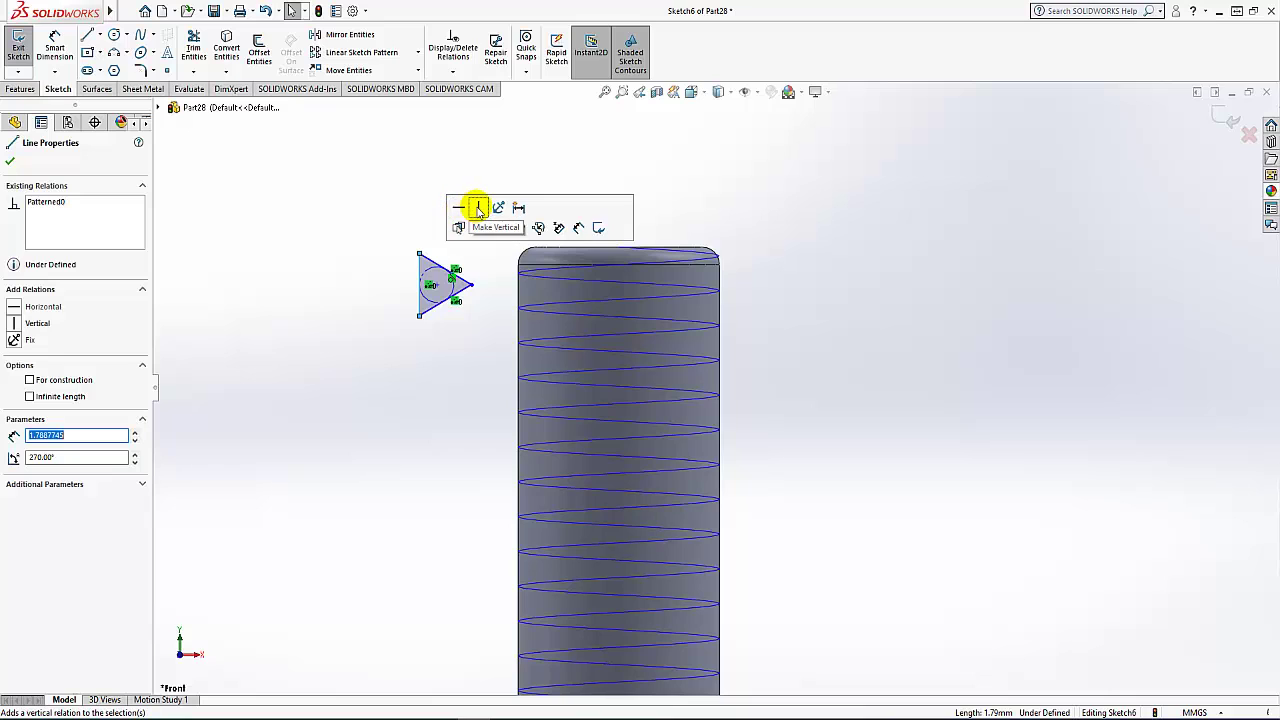
{"action": "left_click", "coordinate": [399, 211]}
{"action": "left_click", "coordinate": [54, 50]}
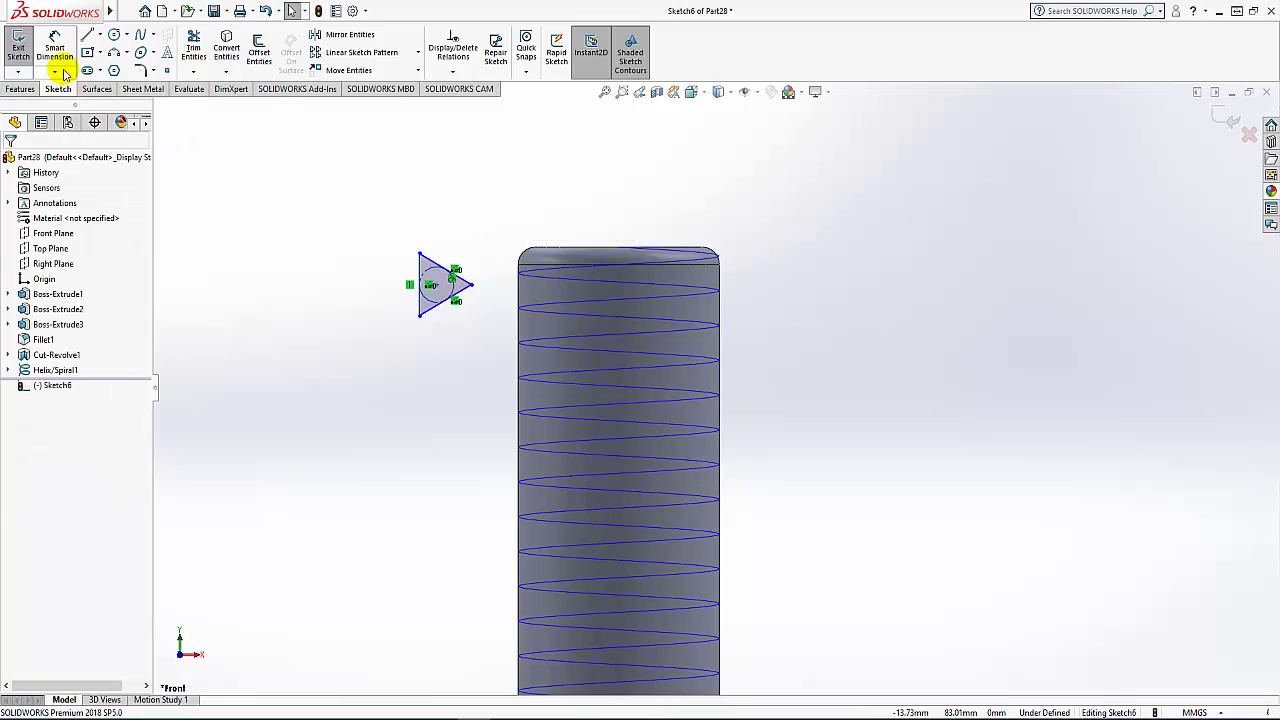
{"action": "left_click", "coordinate": [422, 308]}
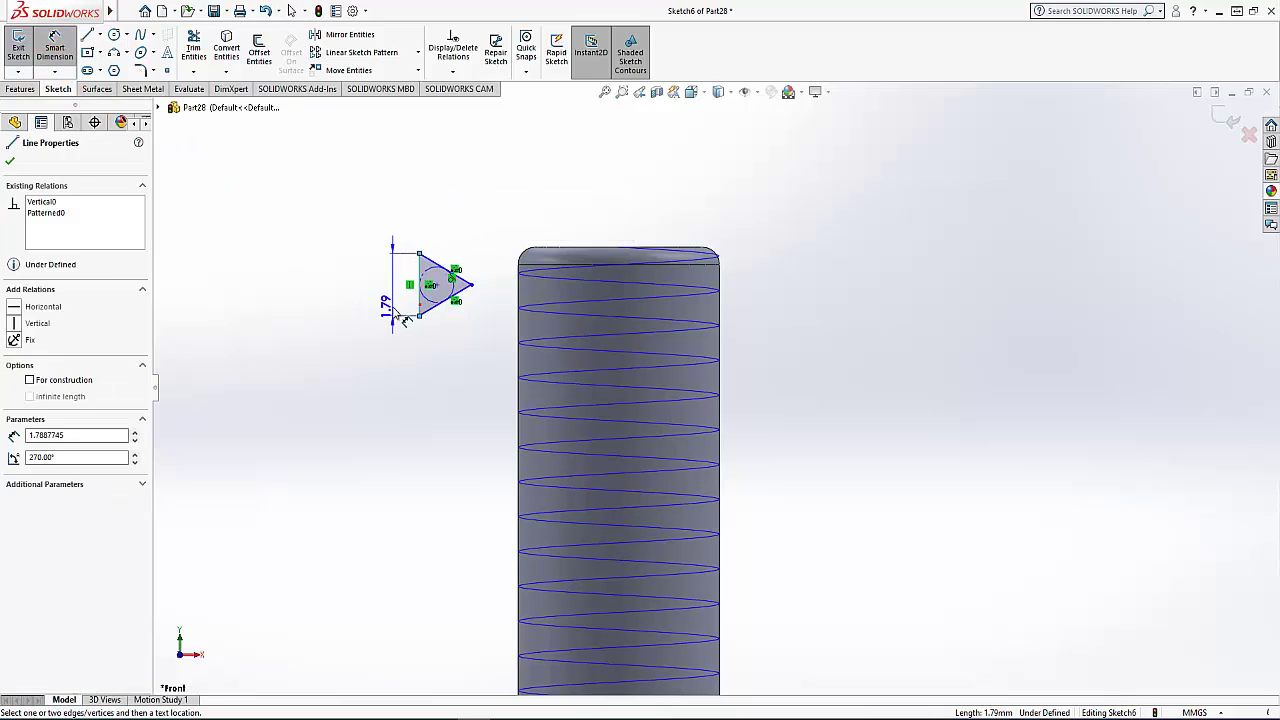
{"action": "left_click", "coordinate": [388, 298]}
{"action": "type", "text": ".95"}
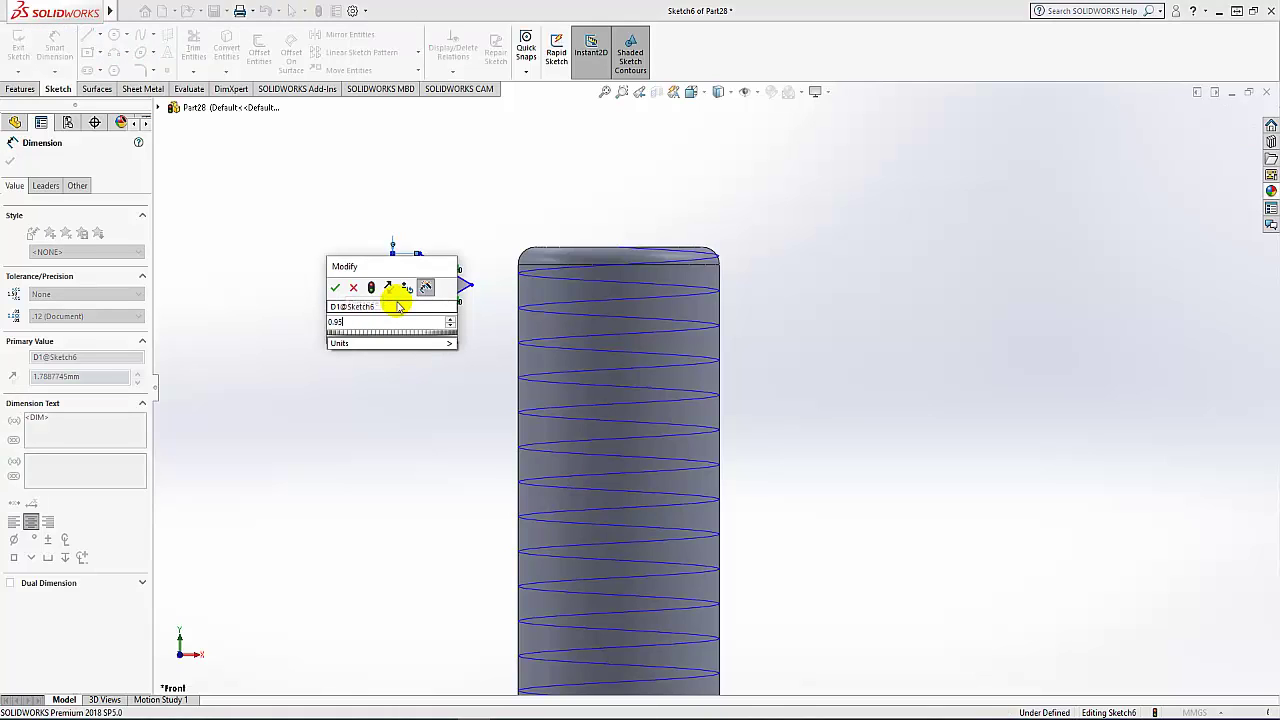
{"action": "key", "text": "Return"}
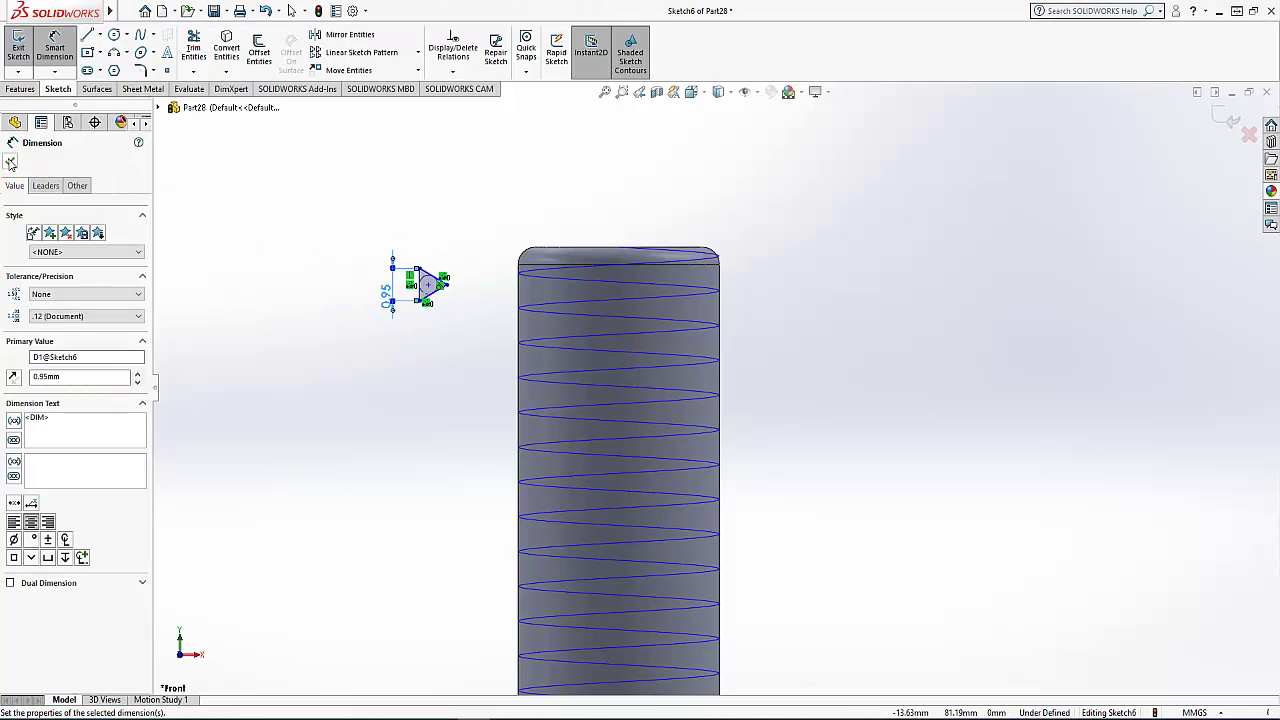
{"action": "left_click", "coordinate": [10, 163]}
Pierce the triangle's centre point onto the helix and exit the sketch
{"action": "scroll", "coordinate": [449, 314], "scroll_direction": "down", "scroll_amount": 1}
{"action": "scroll", "coordinate": [470, 310], "scroll_direction": "down", "scroll_amount": 1}
{"action": "scroll", "coordinate": [540, 296], "scroll_direction": "down", "scroll_amount": 1}
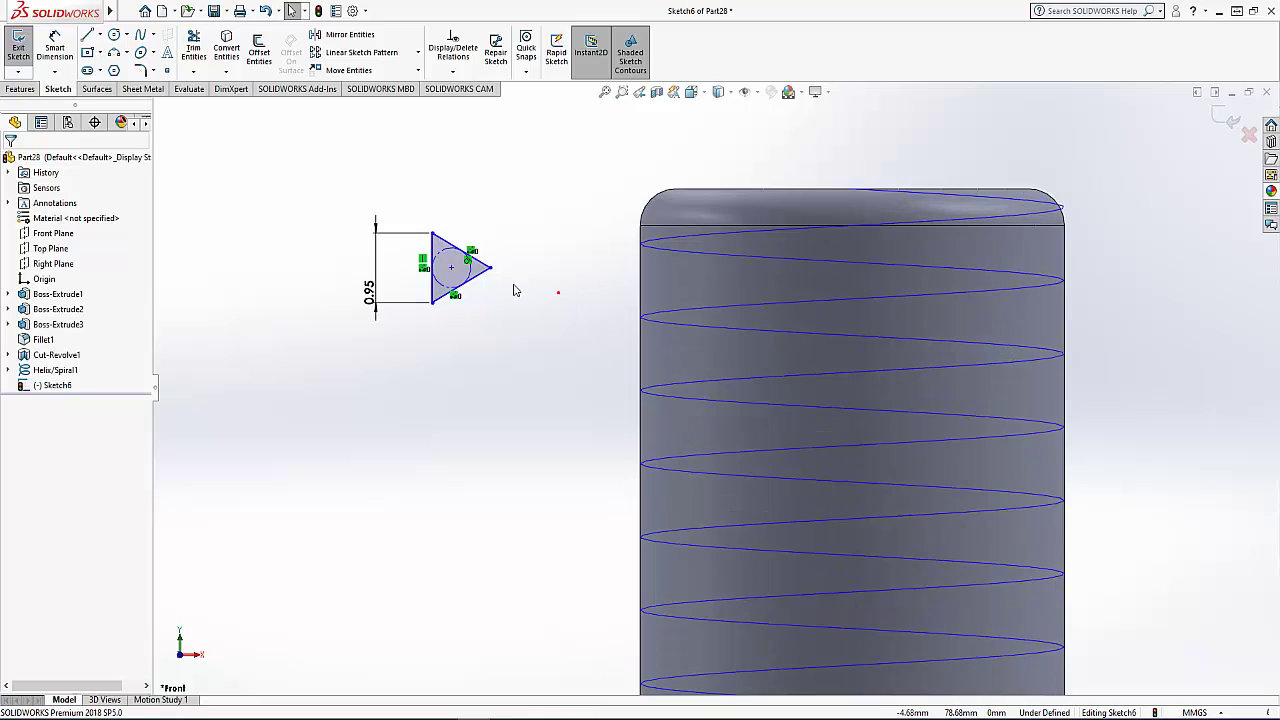
{"action": "left_click", "coordinate": [451, 265]}
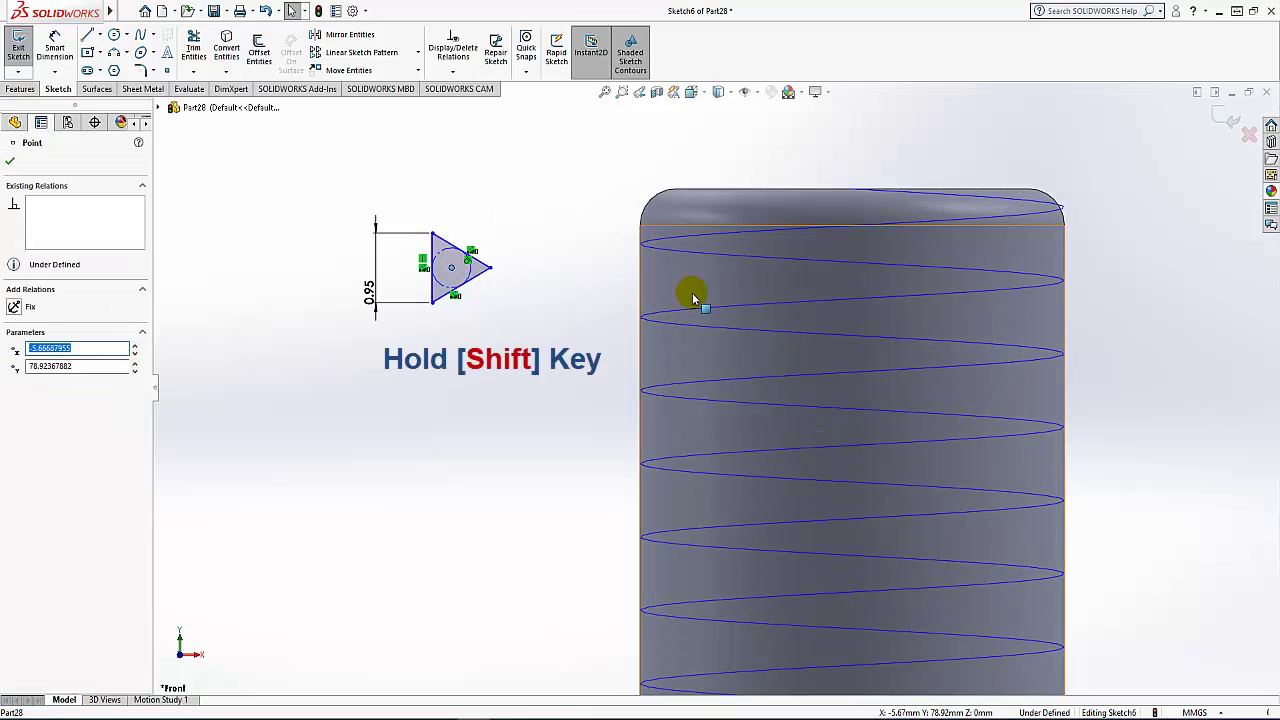
{"action": "left_click", "coordinate": [704, 253], "text": "shift"}
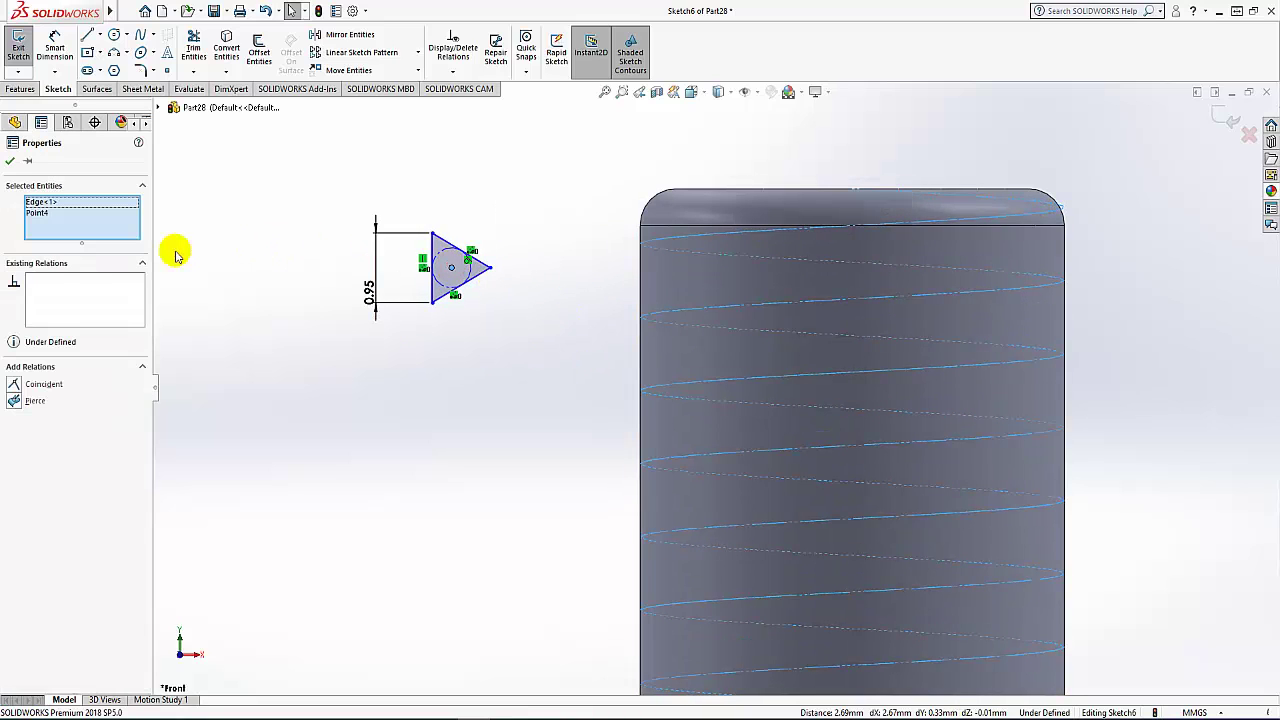
{"action": "left_click", "coordinate": [15, 402]}
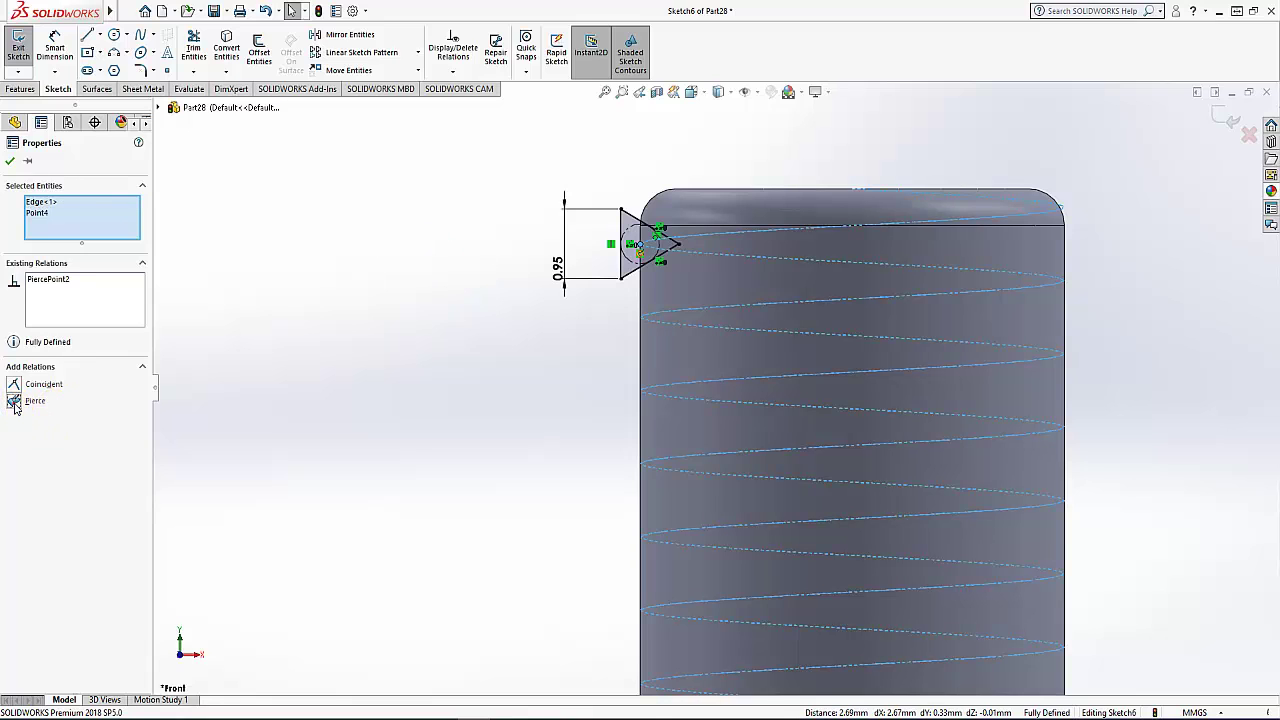
{"action": "left_click", "coordinate": [9, 163]}
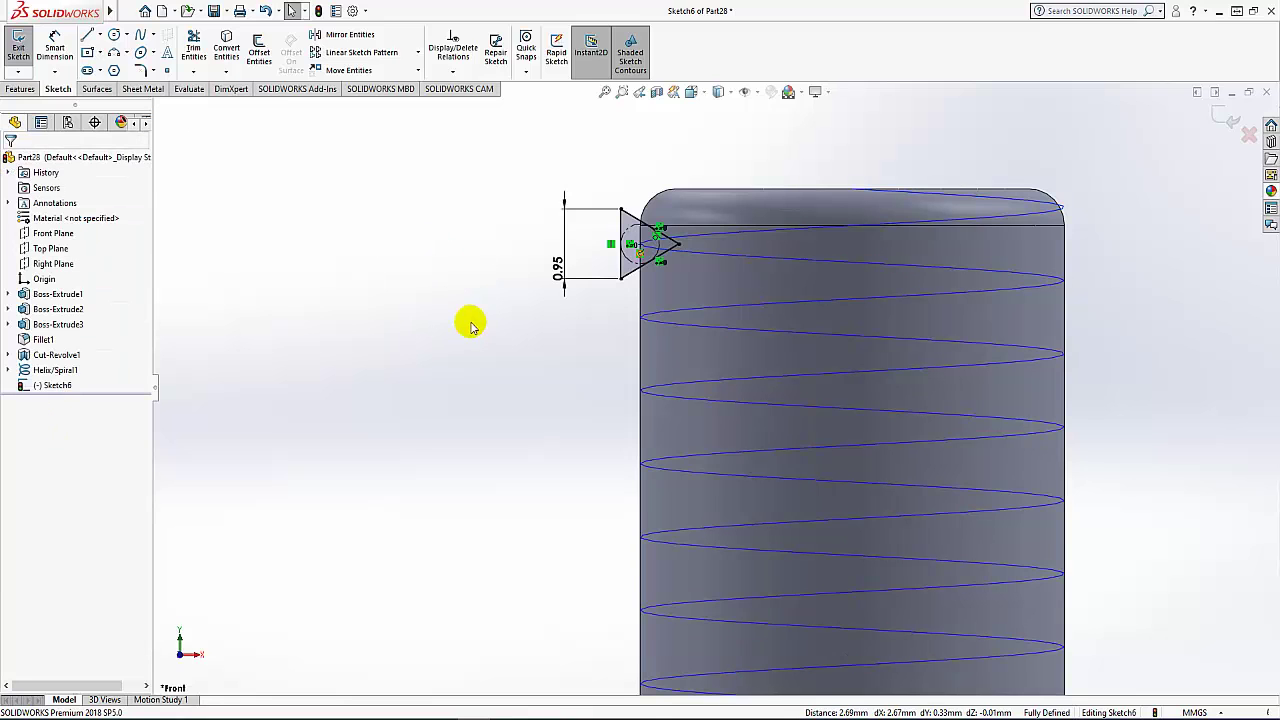
{"action": "scroll", "coordinate": [460, 312], "scroll_direction": "up", "scroll_amount": 2}
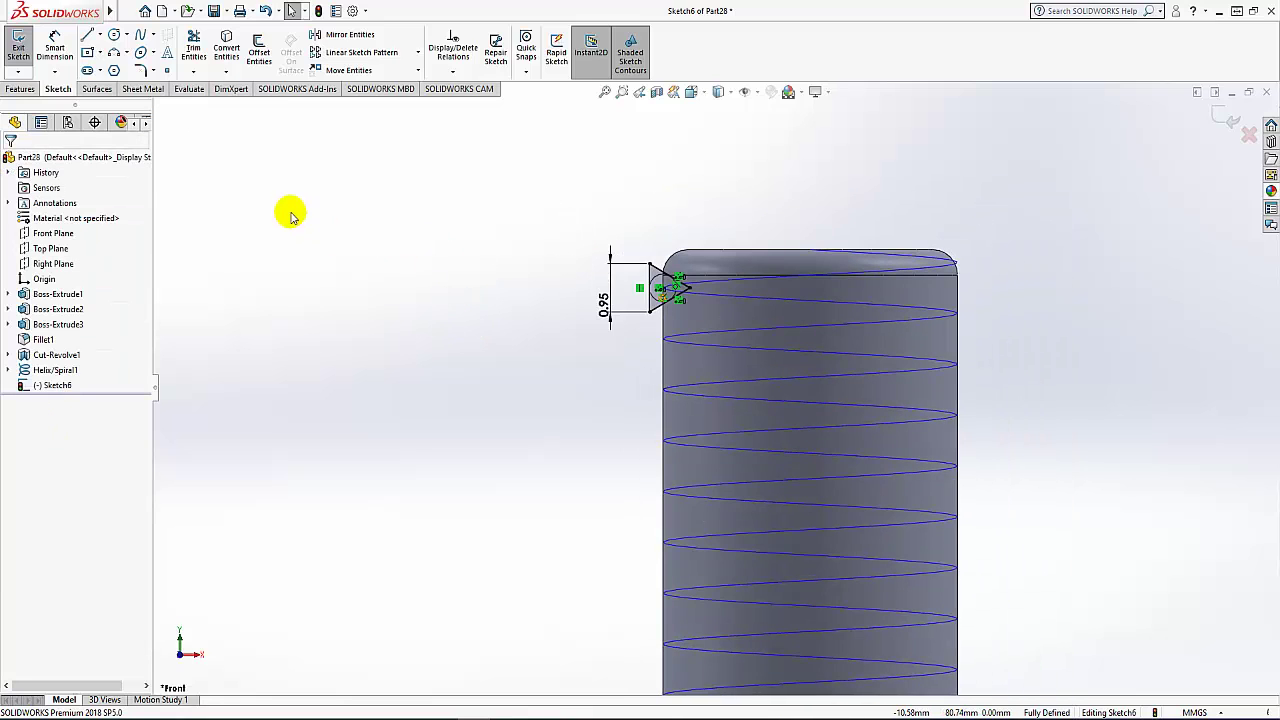
{"action": "left_click", "coordinate": [19, 48]}
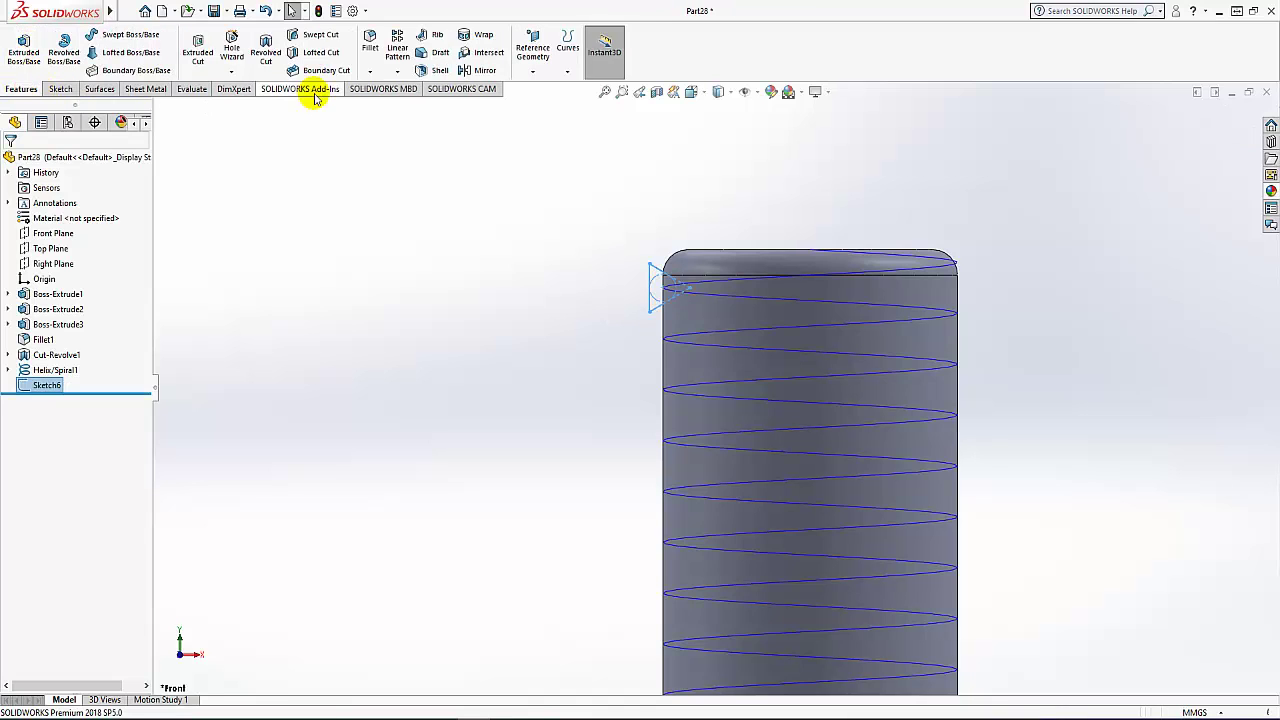
Swept-cut the Sketch6 triangle along Helix/Spiral1 to thread the shaft
{"action": "left_click", "coordinate": [322, 38]}
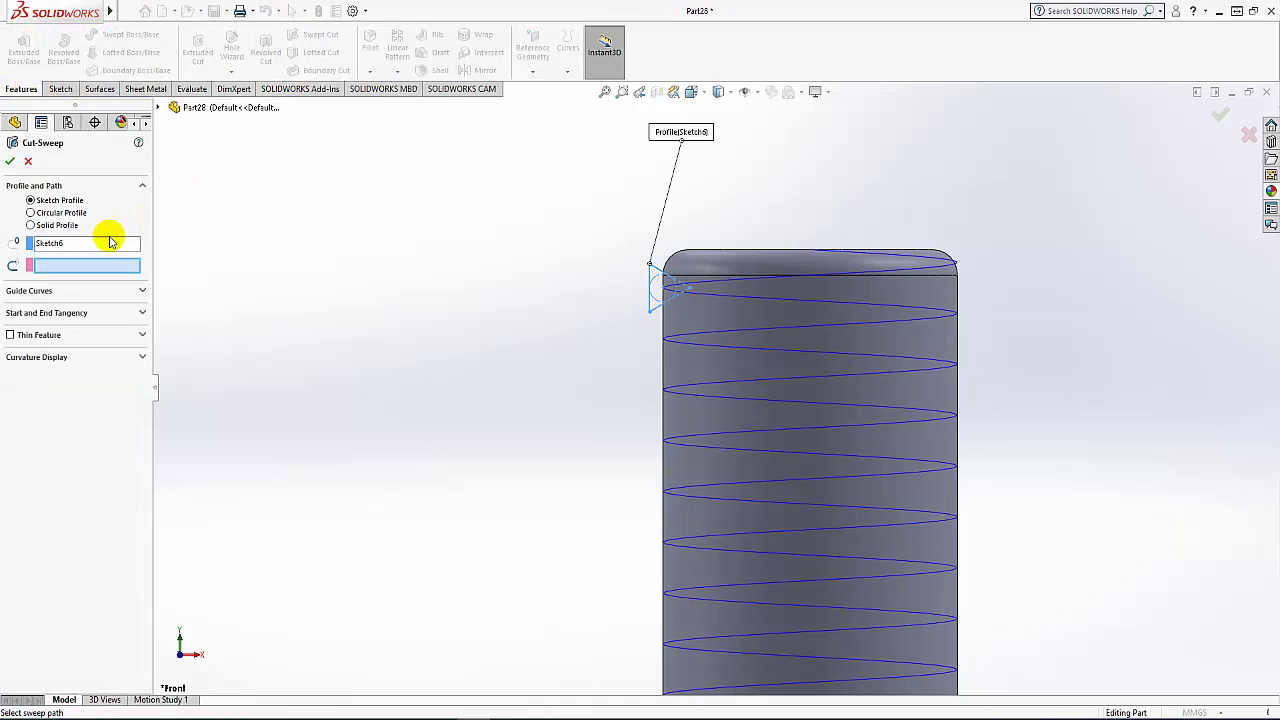
{"action": "left_click", "coordinate": [87, 268]}
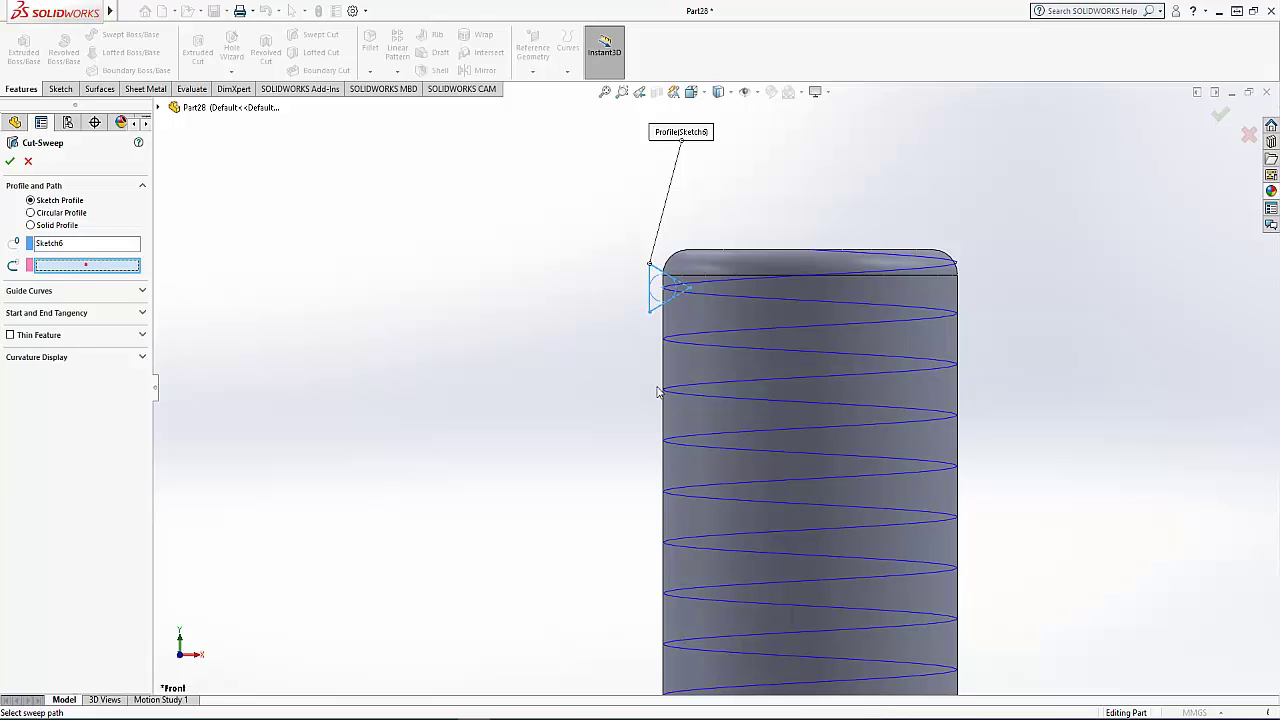
{"action": "left_click", "coordinate": [736, 329]}
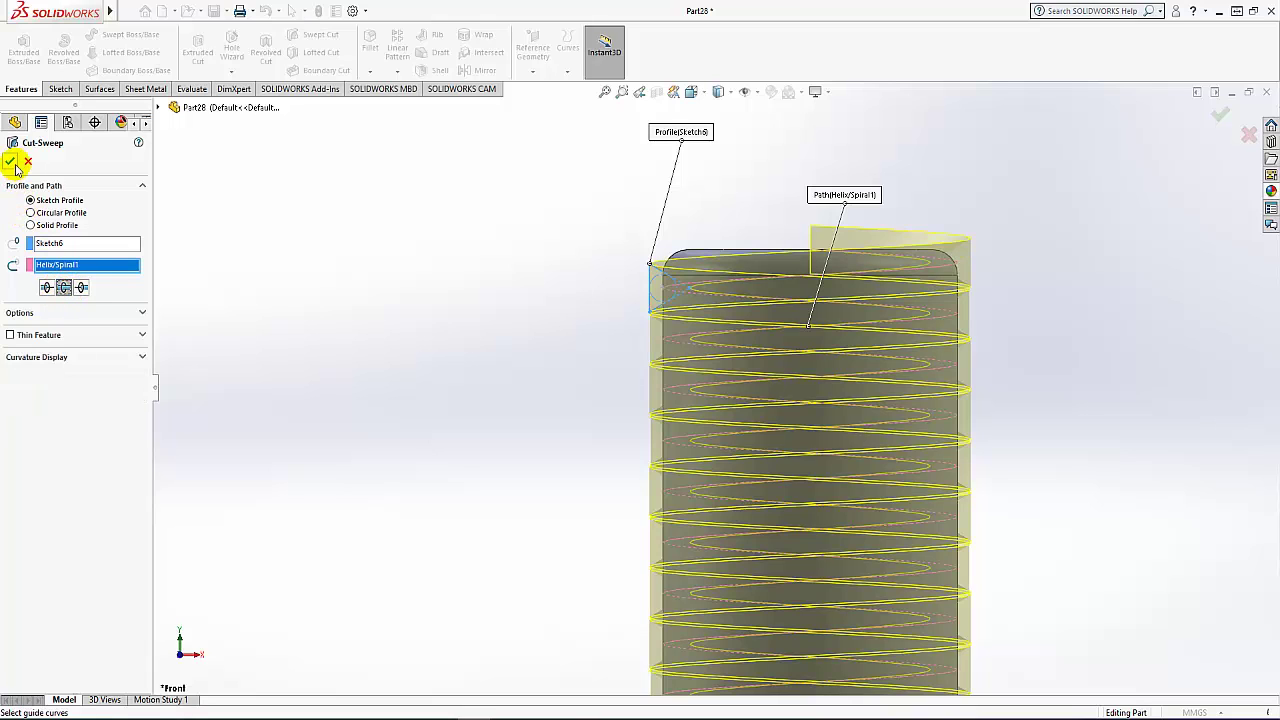
{"action": "key", "text": "Return"}
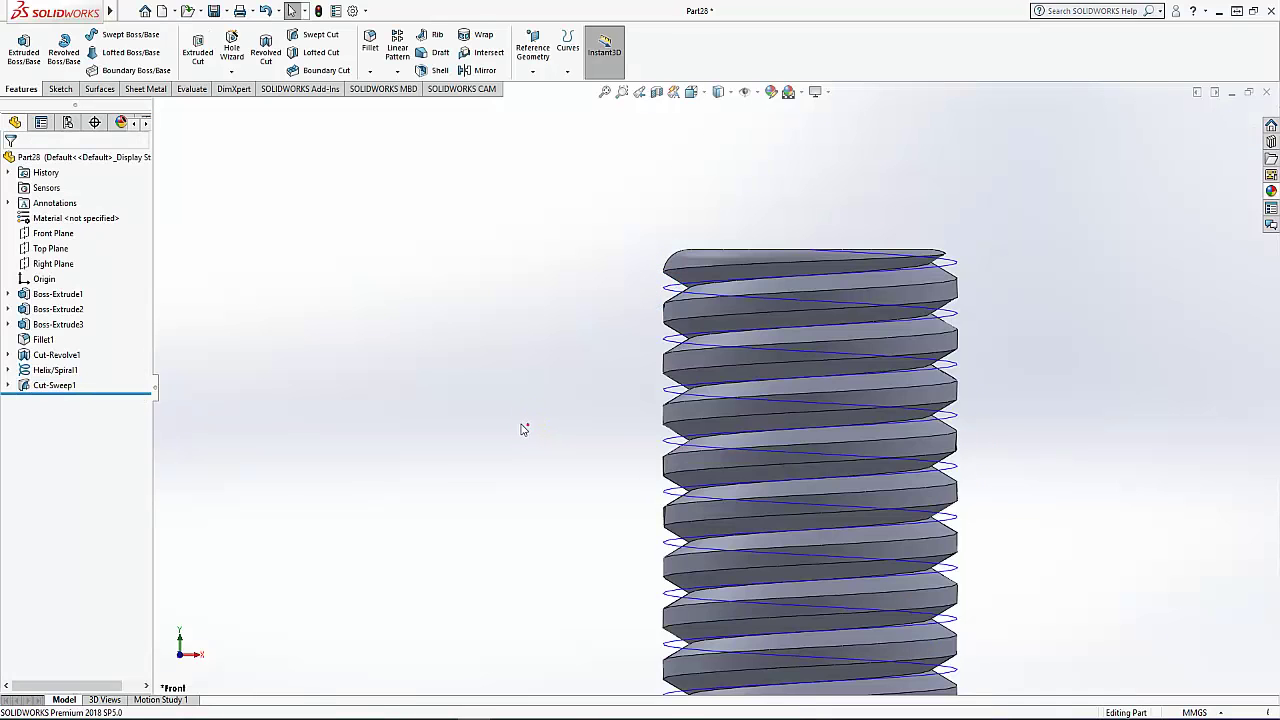
Hide Helix/Spiral1 and turn the bolt to show the head's underside
{"action": "left_click", "coordinate": [55, 370]}
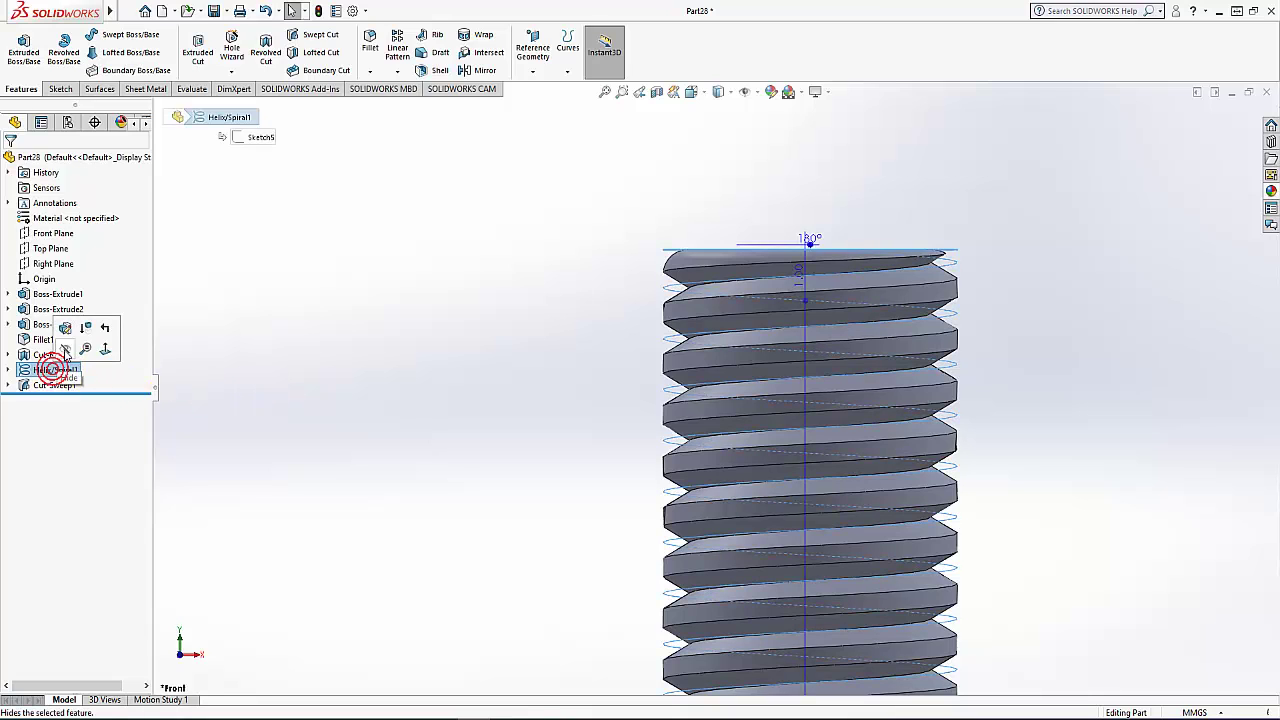
{"action": "left_click", "coordinate": [70, 355]}
{"action": "middle_click_drag", "start_coordinate": [468, 400], "coordinate": [772, 548], "text": "shift"}
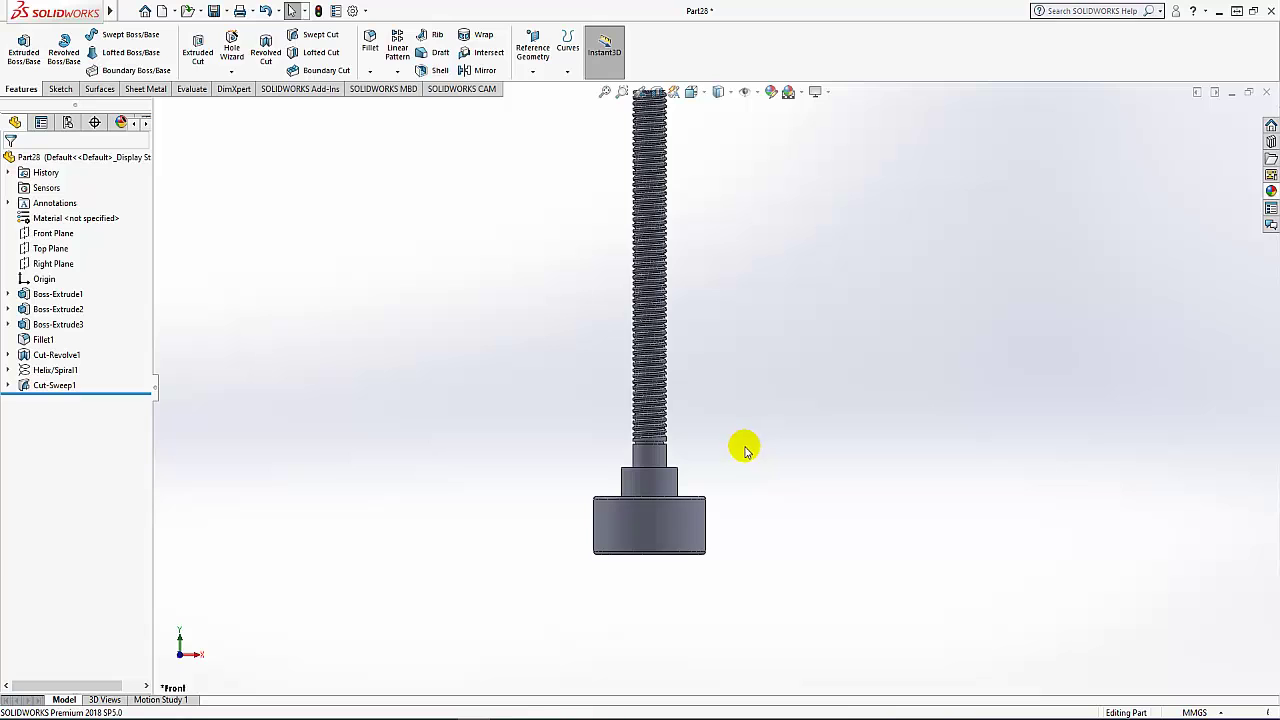
{"action": "scroll", "coordinate": [745, 450], "scroll_direction": "down", "scroll_amount": 2}
{"action": "scroll", "coordinate": [745, 450], "scroll_direction": "down", "scroll_amount": 2}
{"action": "mouse_move", "coordinate": [720, 549]}
{"action": "middle_mouse_down"}
{"action": "mouse_move", "coordinate": [728, 573]}
{"action": "mouse_move", "coordinate": [717, 460]}
{"action": "middle_mouse_up"}
{"action": "middle_click_drag", "start_coordinate": [674, 557], "coordinate": [686, 557]}
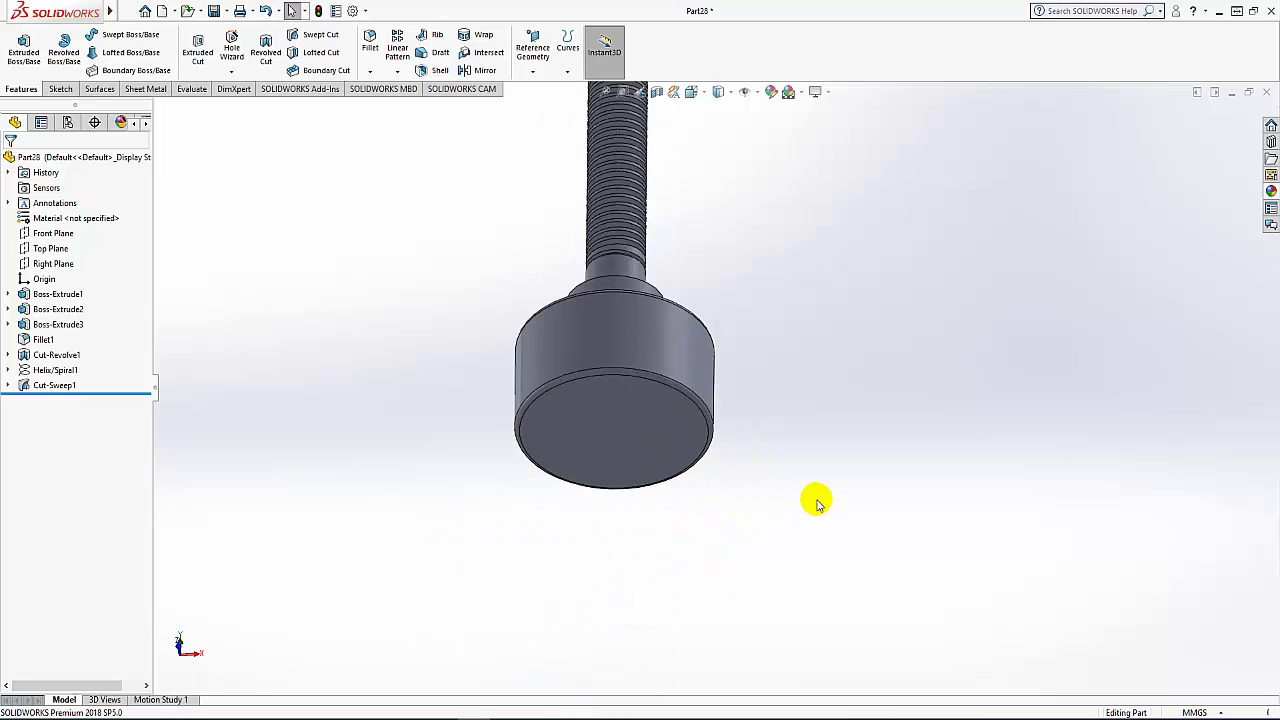
Start a sketch on the head's bottom face and convert its circular edge into a 20 mm circle
{"action": "left_click", "coordinate": [660, 434]}
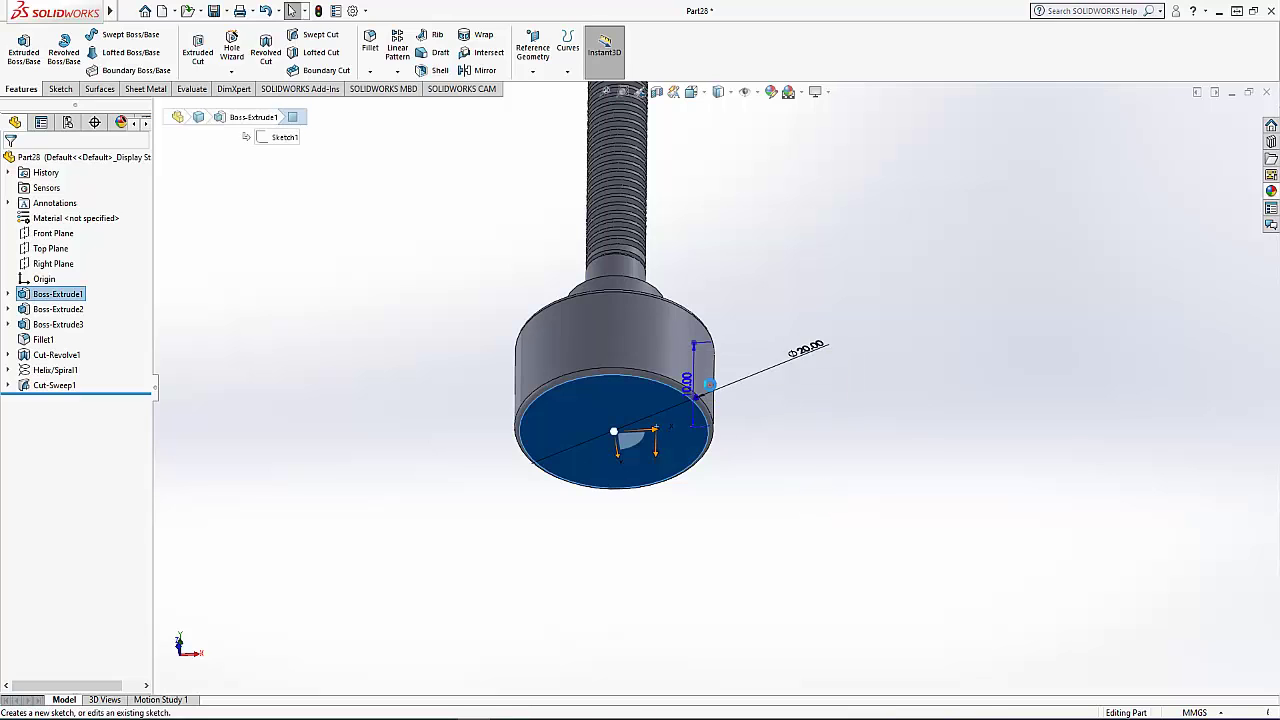
{"action": "left_click", "coordinate": [663, 386]}
{"action": "scroll", "coordinate": [629, 368], "scroll_direction": "down", "scroll_amount": 2}
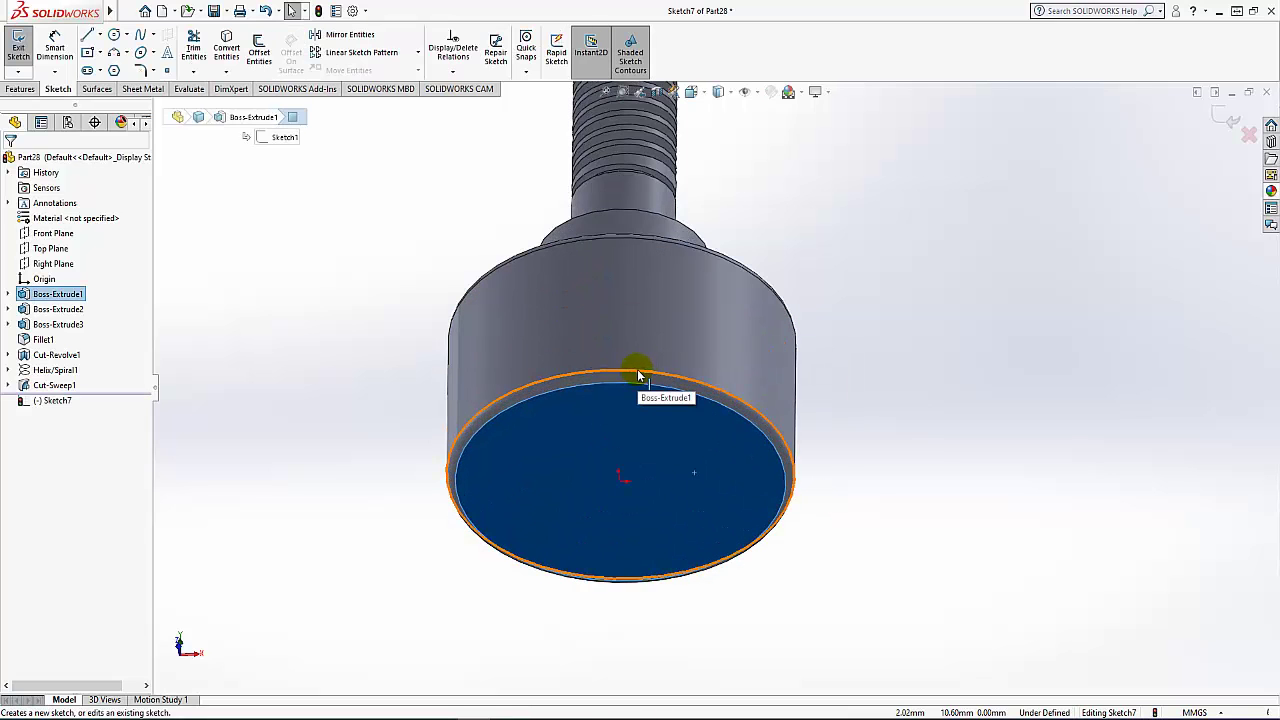
{"action": "left_click", "coordinate": [640, 375]}
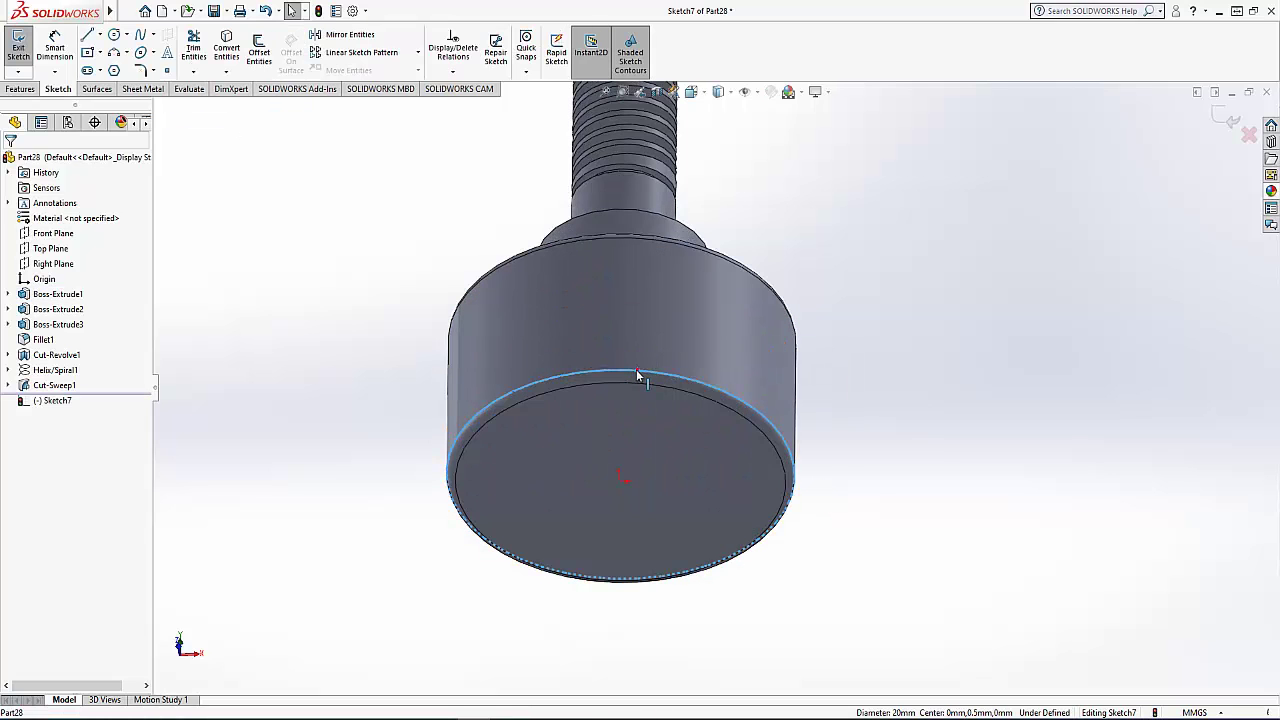
{"action": "left_click", "coordinate": [228, 50]}
{"action": "left_click", "coordinate": [20, 90]}
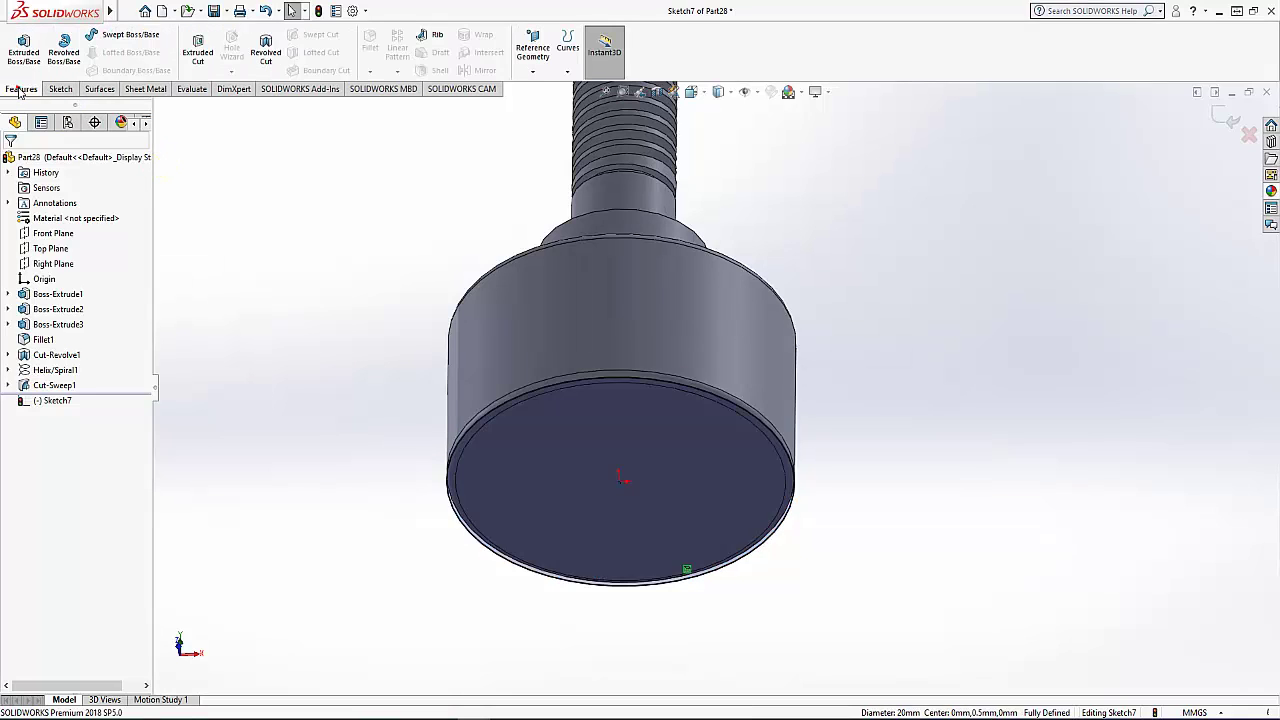
{"action": "left_click", "coordinate": [568, 72]}
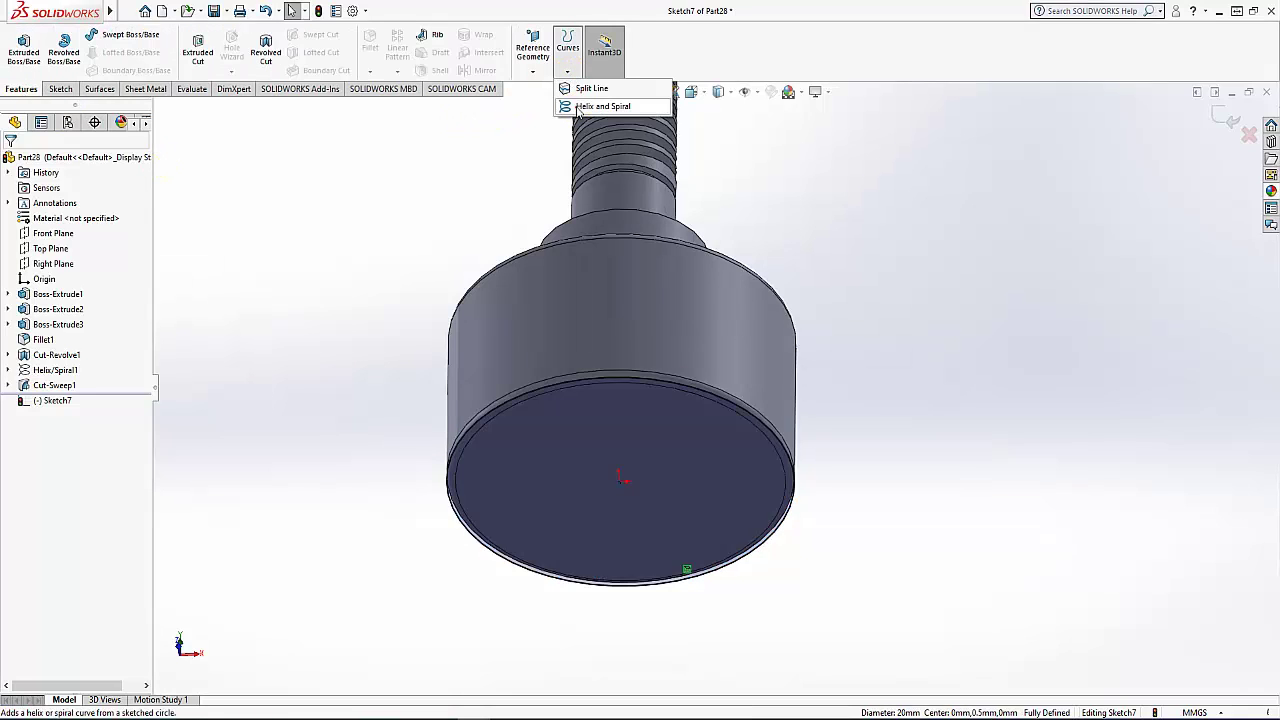
Create a clockwise helix on the head circle: 40 mm pitch, 0.5 revolutions, 180° start angle
{"action": "left_click", "coordinate": [577, 108]}
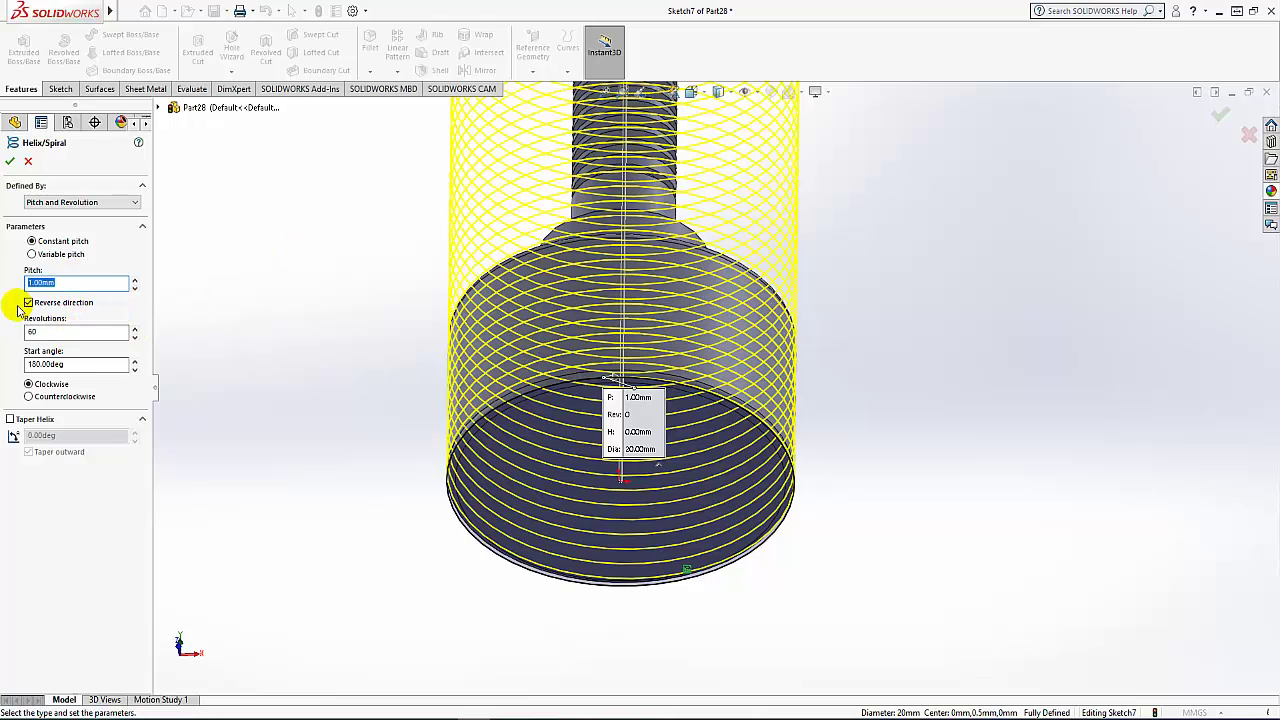
{"action": "type", "text": "40"}
{"action": "key", "text": "Return"}
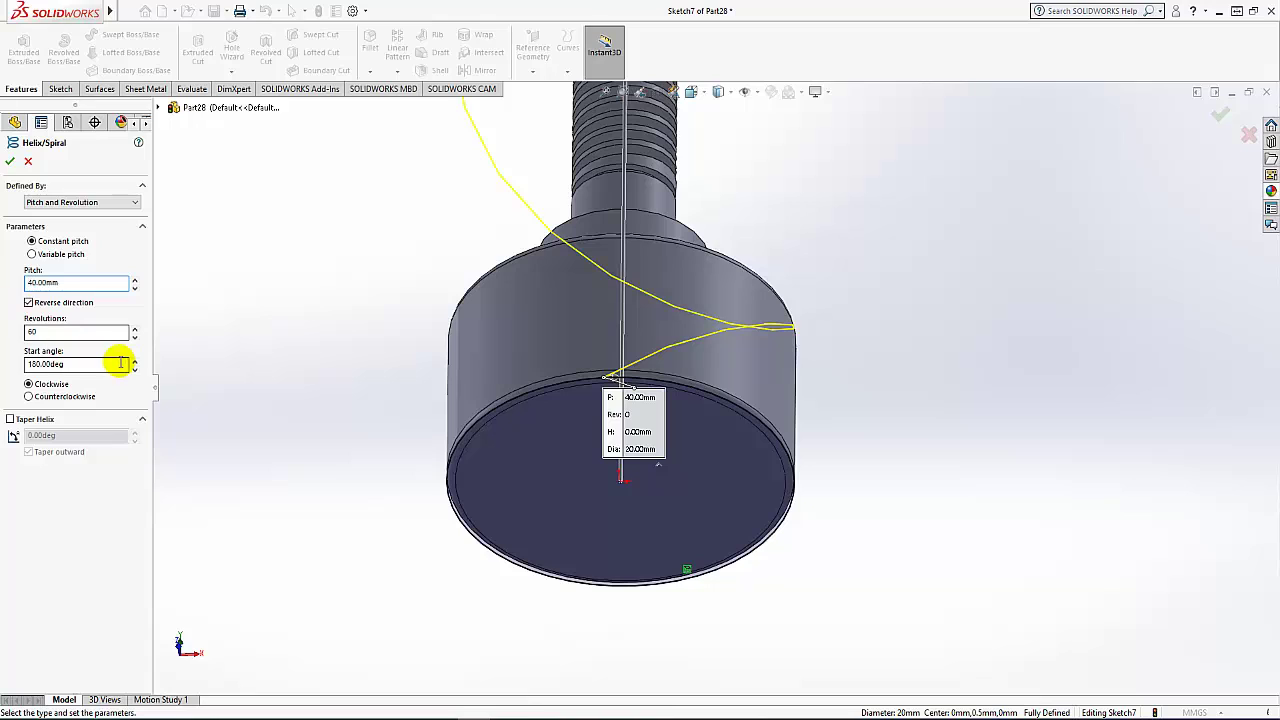
{"action": "left_click", "coordinate": [45, 330]}
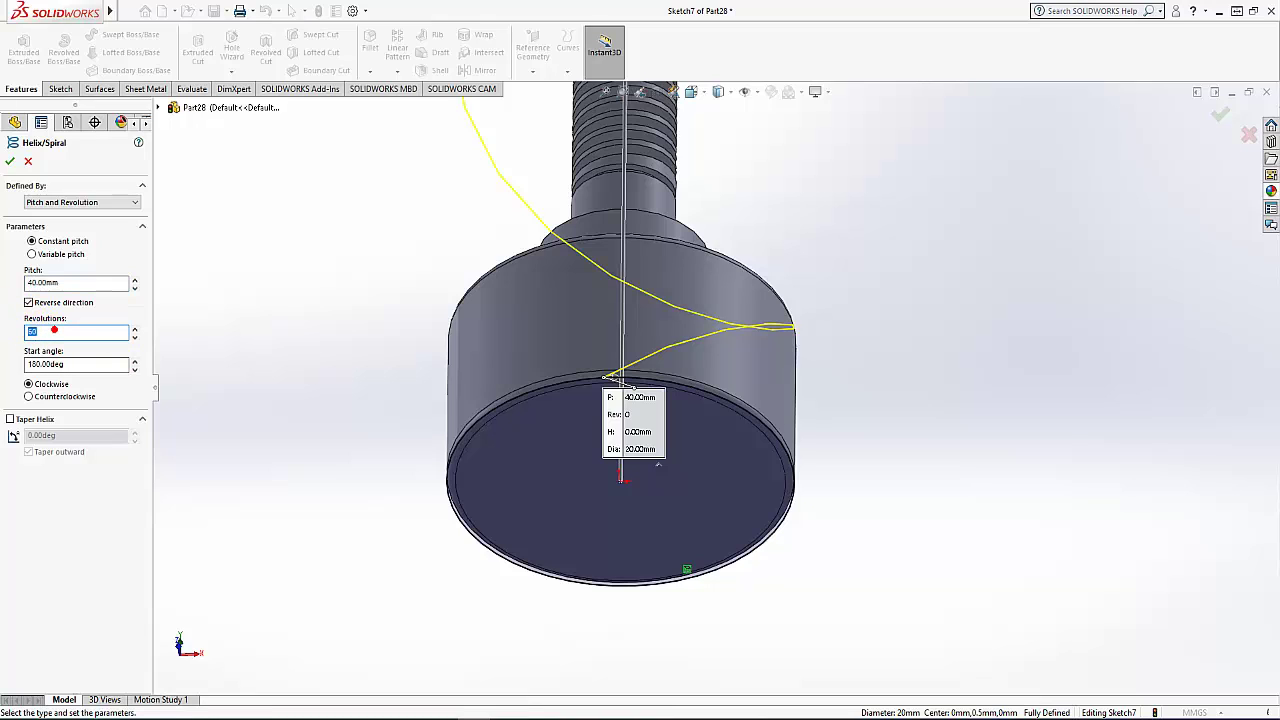
{"action": "type", "text": "0.5"}
{"action": "key", "text": "Return"}
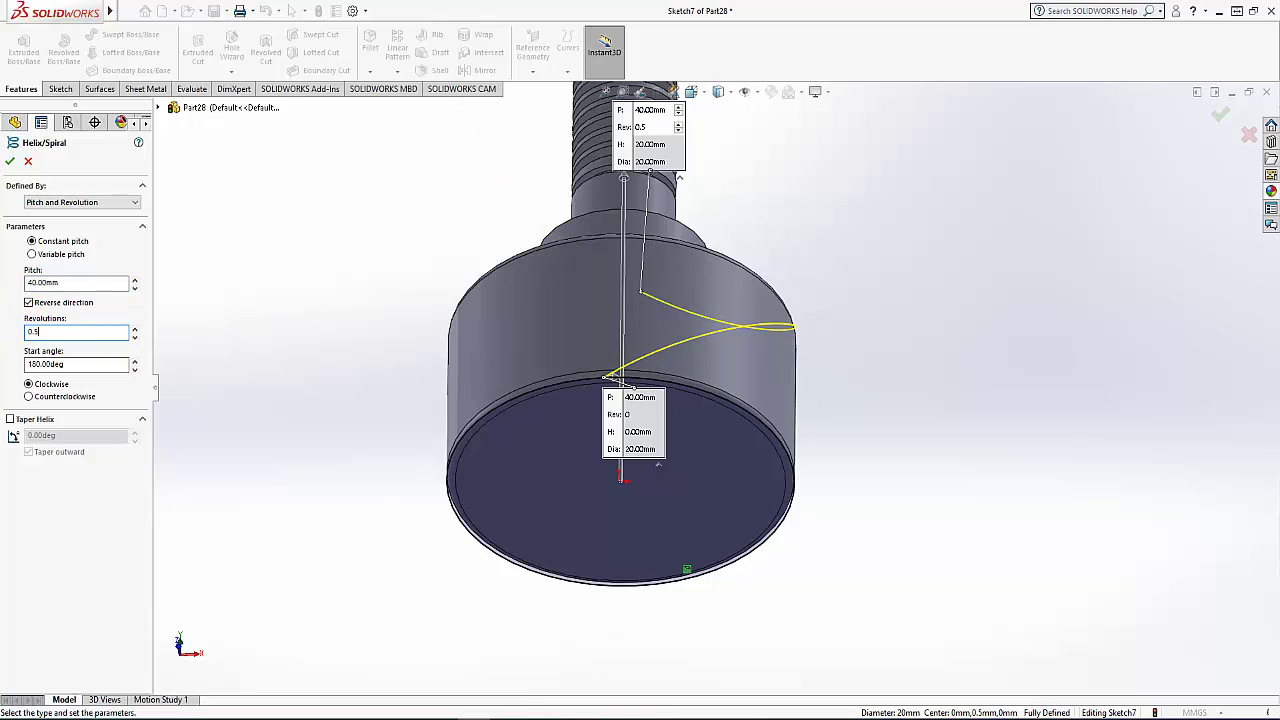
{"action": "left_click", "coordinate": [9, 163]}
{"action": "middle_click_drag", "start_coordinate": [335, 290], "coordinate": [331, 408]}
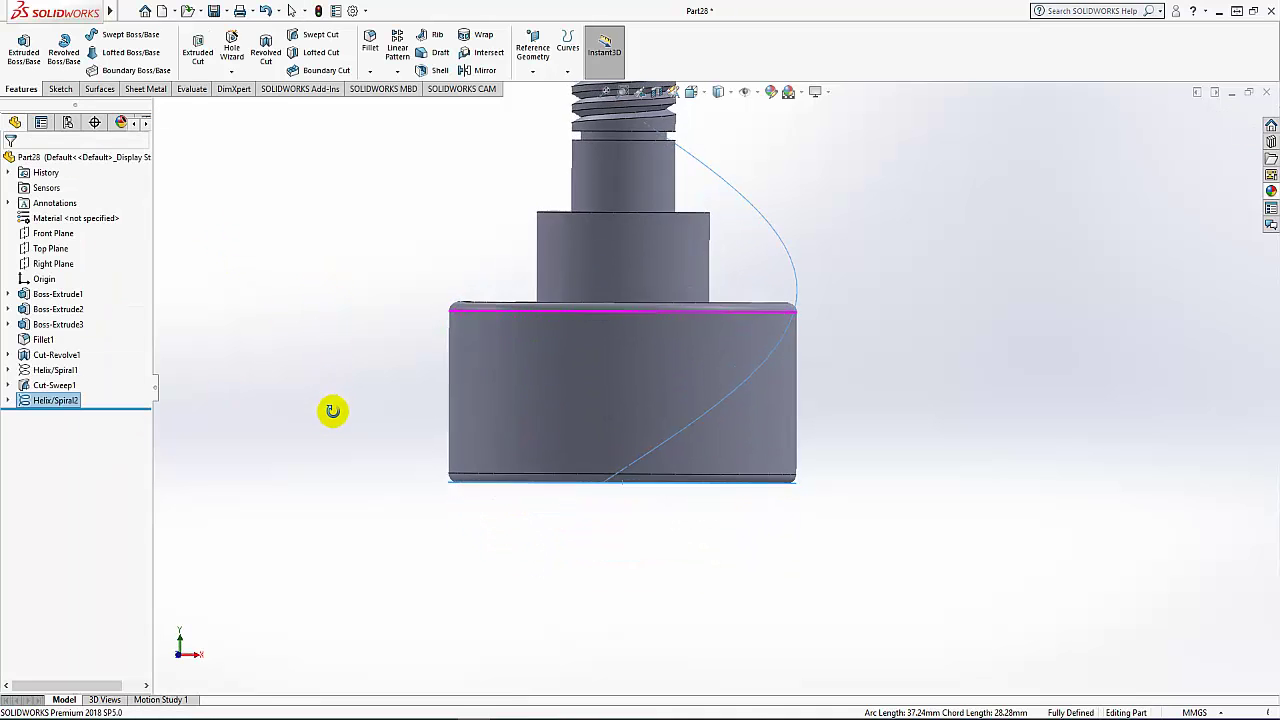
Open a sketch on the Front Plane and draw a small triangle beside the helix
{"action": "left_click", "coordinate": [52, 233]}
{"action": "left_click", "coordinate": [64, 214]}
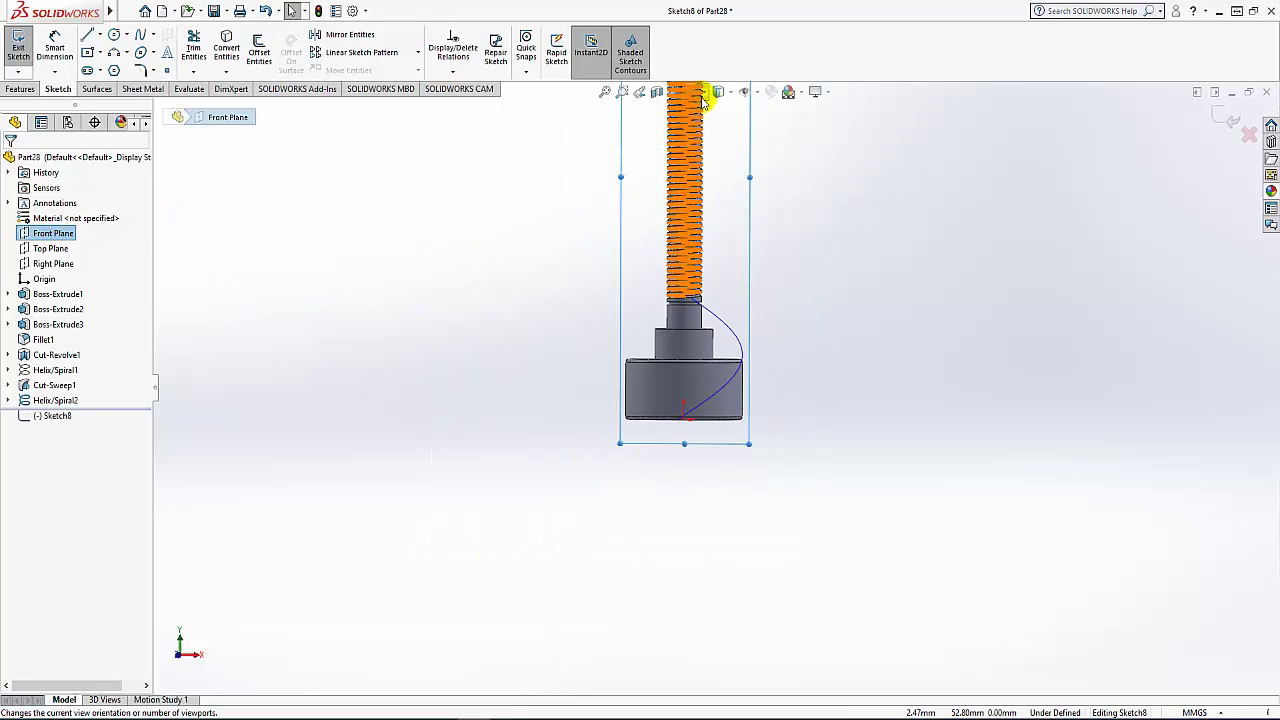
{"action": "key", "text": "z"}
{"action": "left_click", "coordinate": [706, 97]}
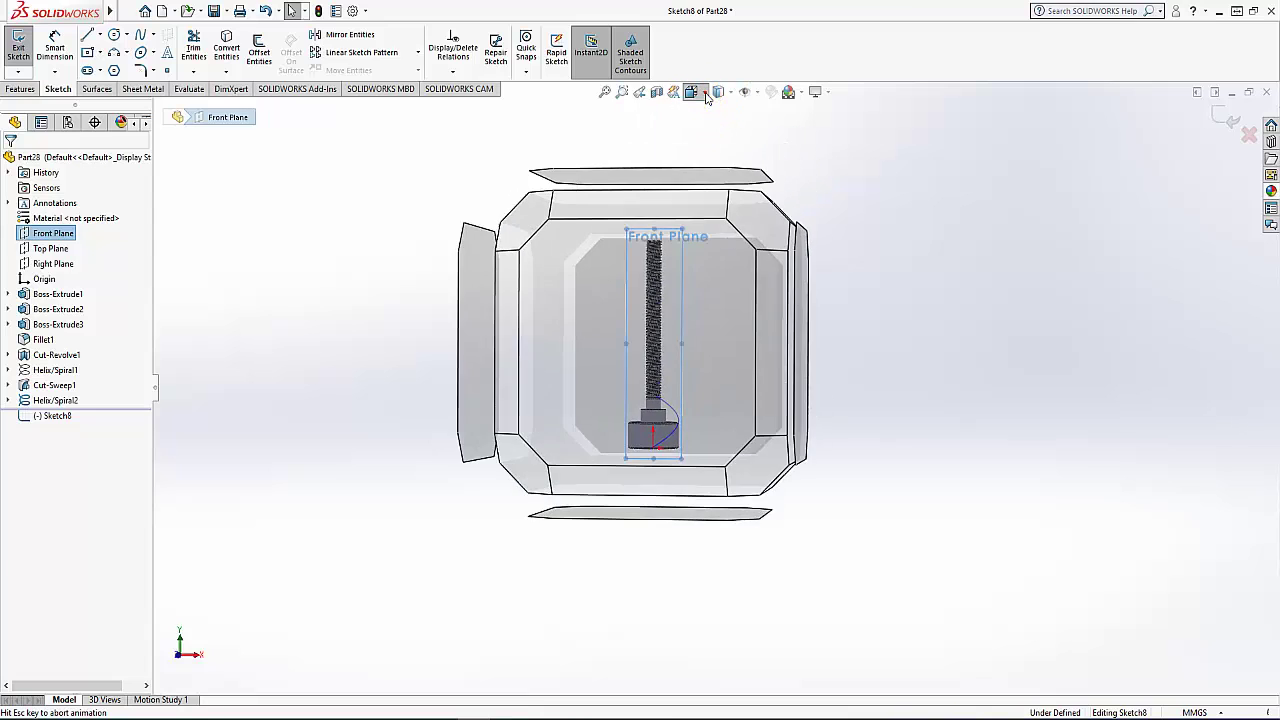
{"action": "left_click", "coordinate": [766, 163]}
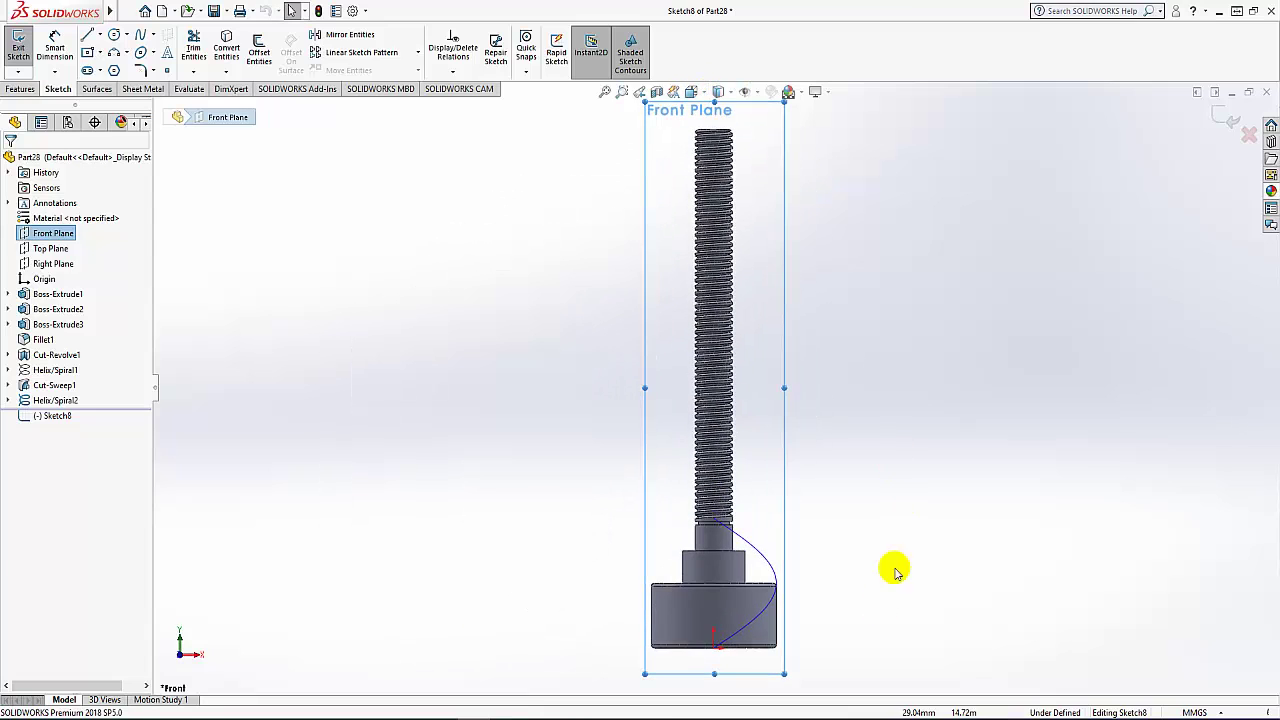
{"action": "scroll", "coordinate": [811, 594], "scroll_direction": "down", "scroll_amount": 2}
{"action": "scroll", "coordinate": [748, 486], "scroll_direction": "down", "scroll_amount": 2}
{"action": "scroll", "coordinate": [748, 486], "scroll_direction": "down", "scroll_amount": 1}
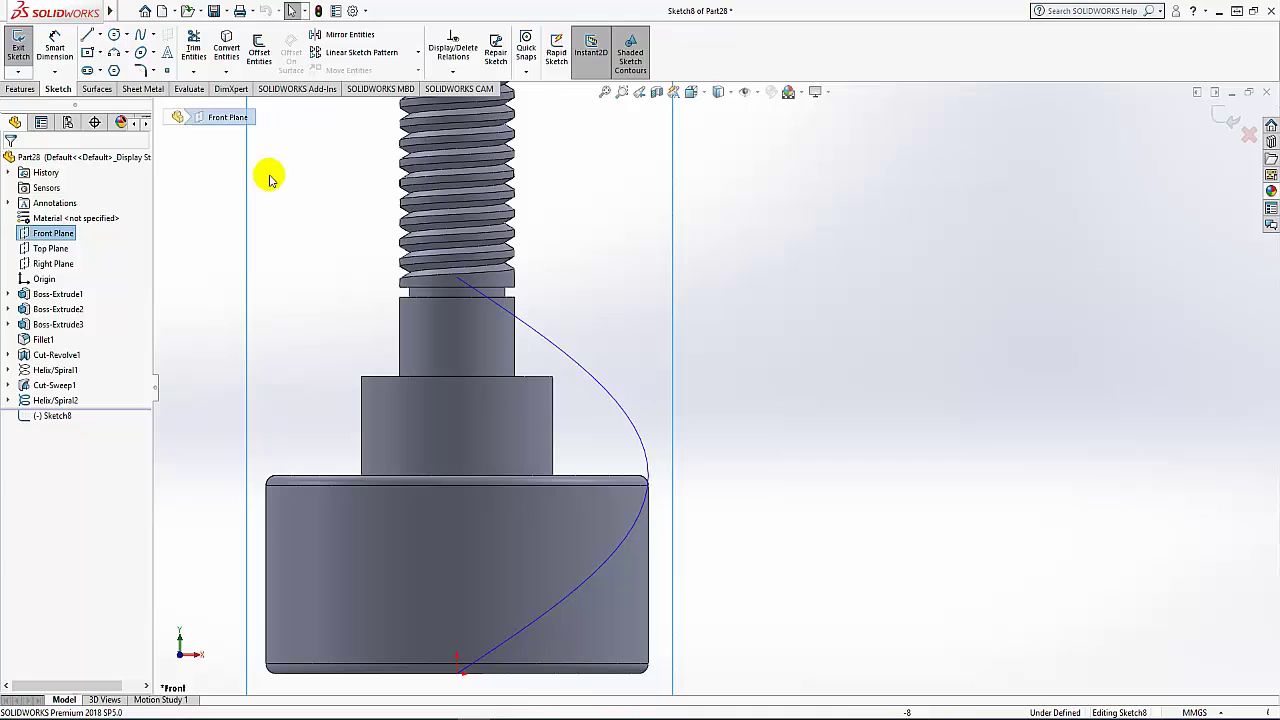
{"action": "left_click", "coordinate": [114, 70]}
{"action": "left_click", "coordinate": [52, 241]}
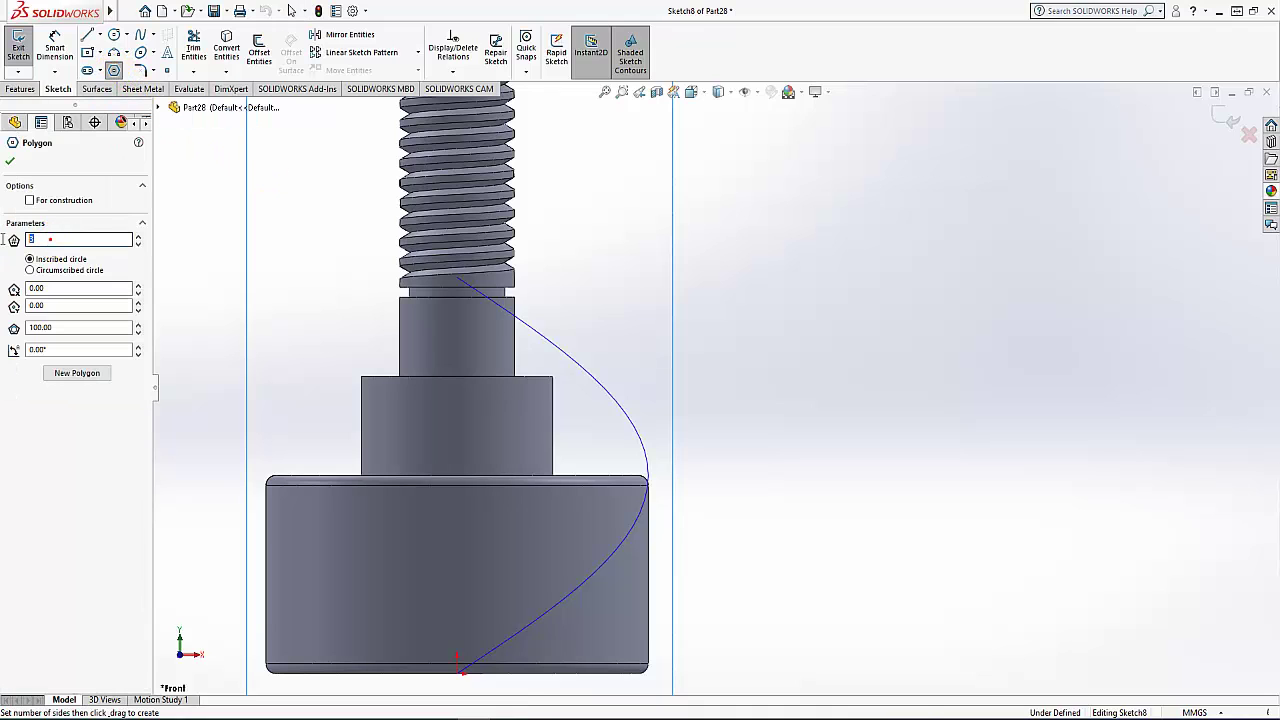
{"action": "left_click_drag", "start_coordinate": [695, 457], "coordinate": [674, 463]}
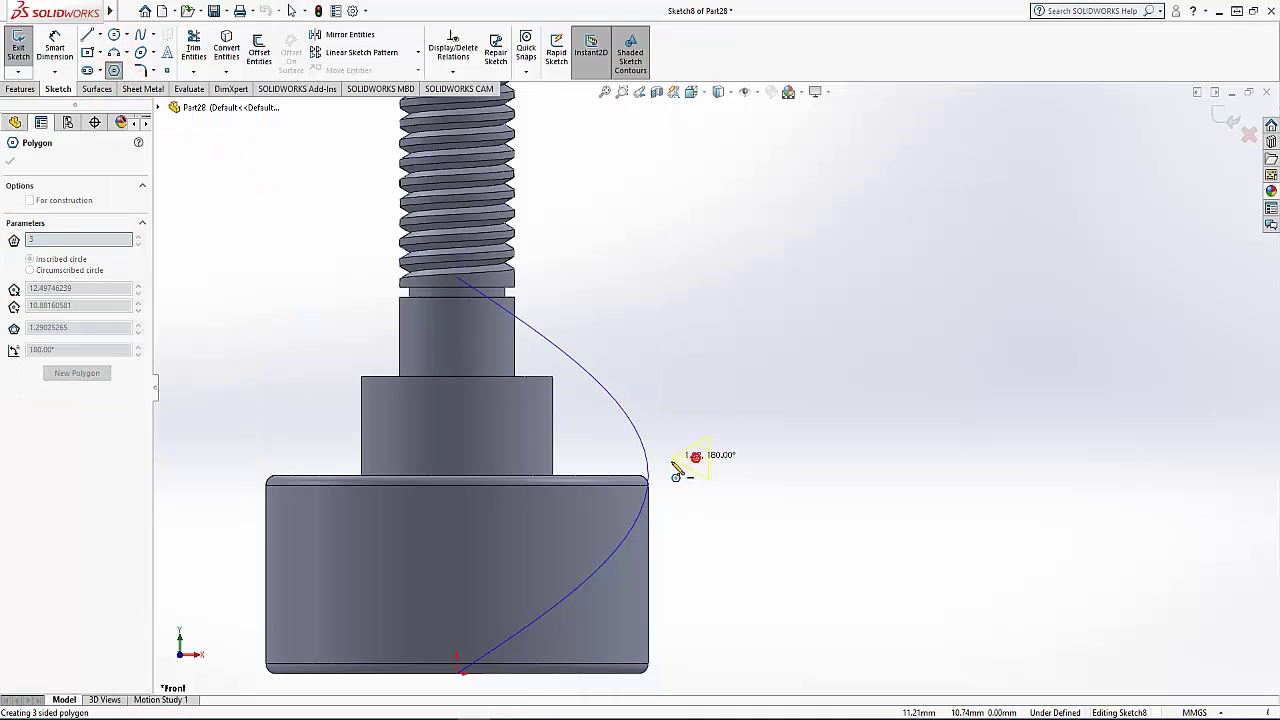
{"action": "right_click", "coordinate": [720, 372]}
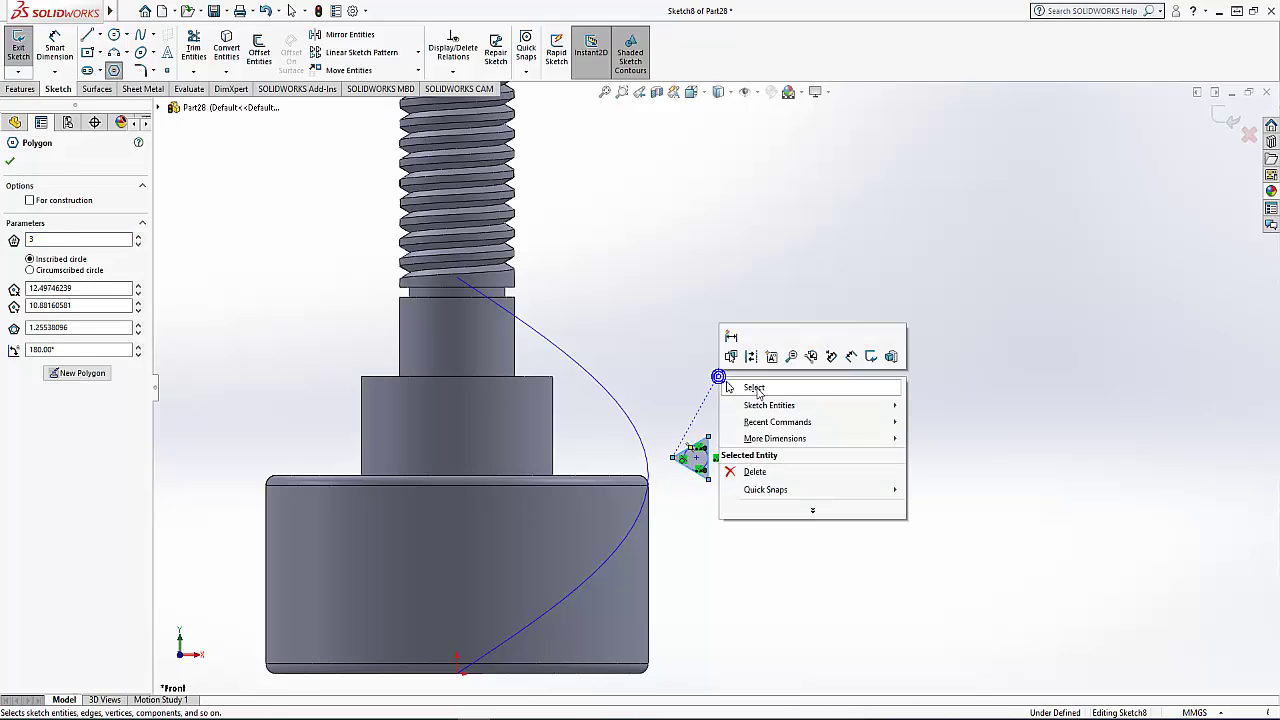
{"action": "left_click", "coordinate": [752, 390]}
Dimension the triangle's side to 1 mm
{"action": "scroll", "coordinate": [724, 452], "scroll_direction": "up", "scroll_amount": 2}
{"action": "scroll", "coordinate": [724, 452], "scroll_direction": "up", "scroll_amount": 1}
{"action": "left_click", "coordinate": [690, 443]}
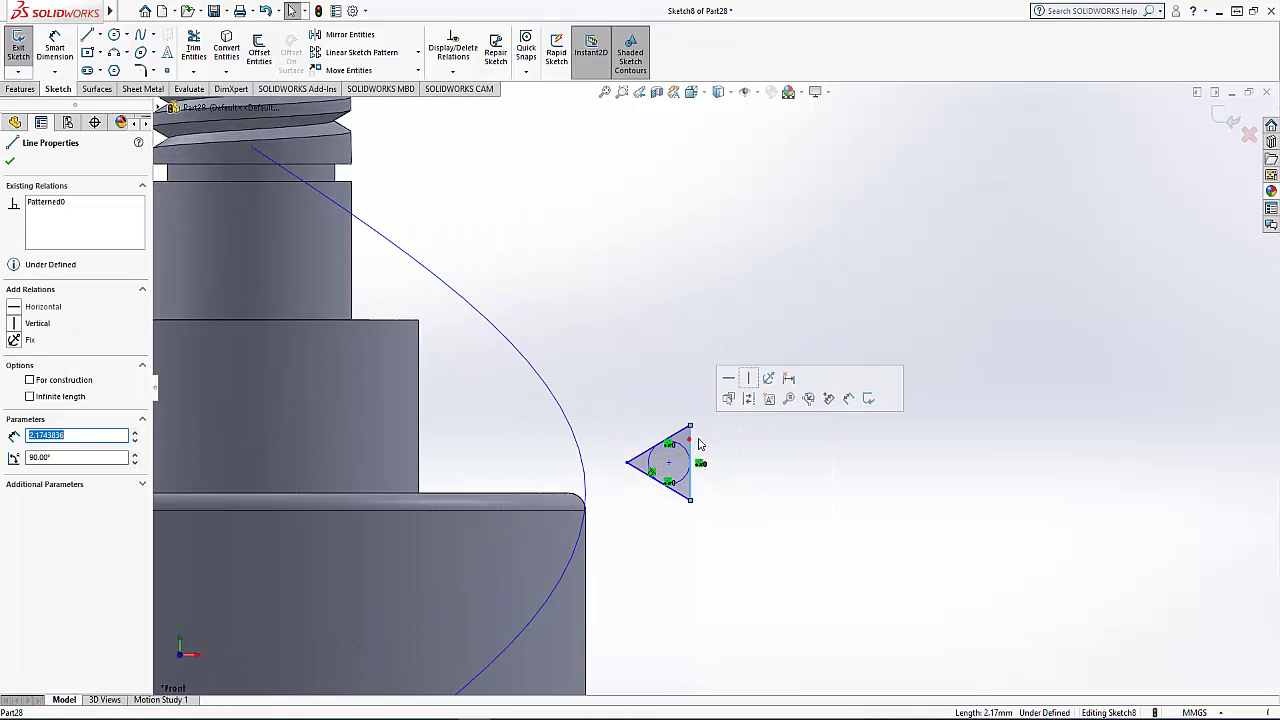
{"action": "left_click", "coordinate": [747, 380]}
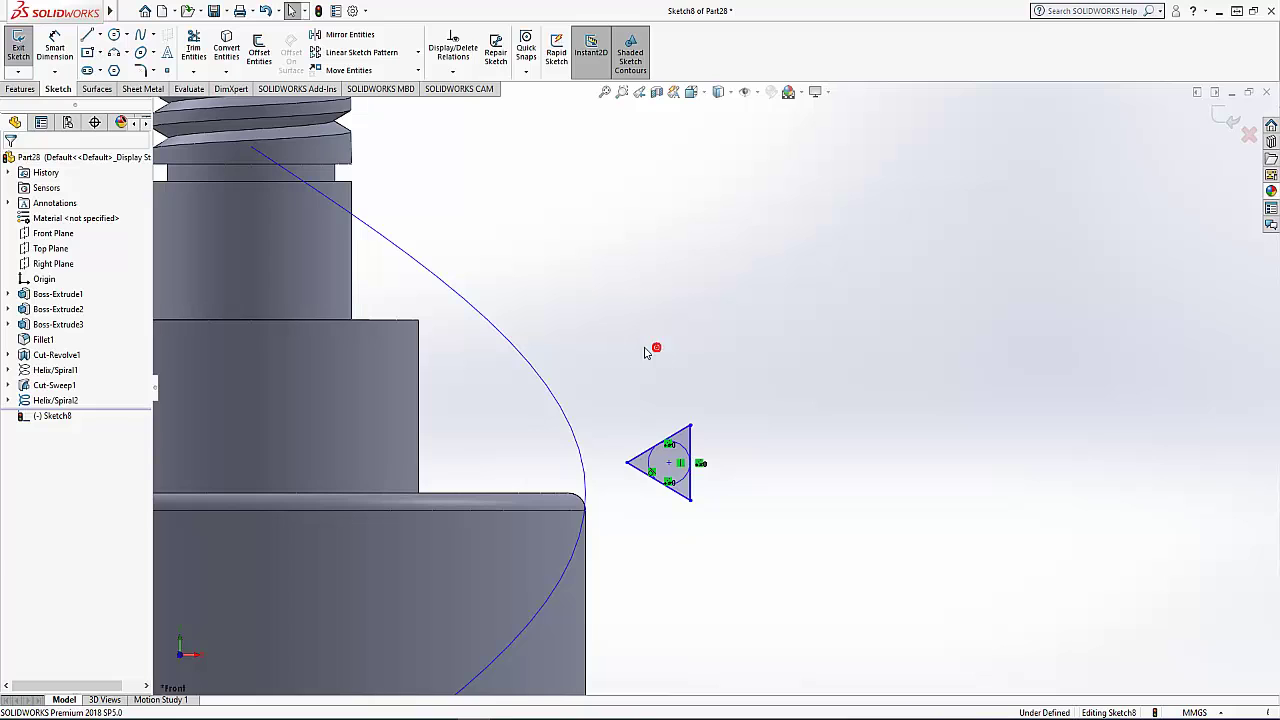
{"action": "left_click", "coordinate": [54, 47]}
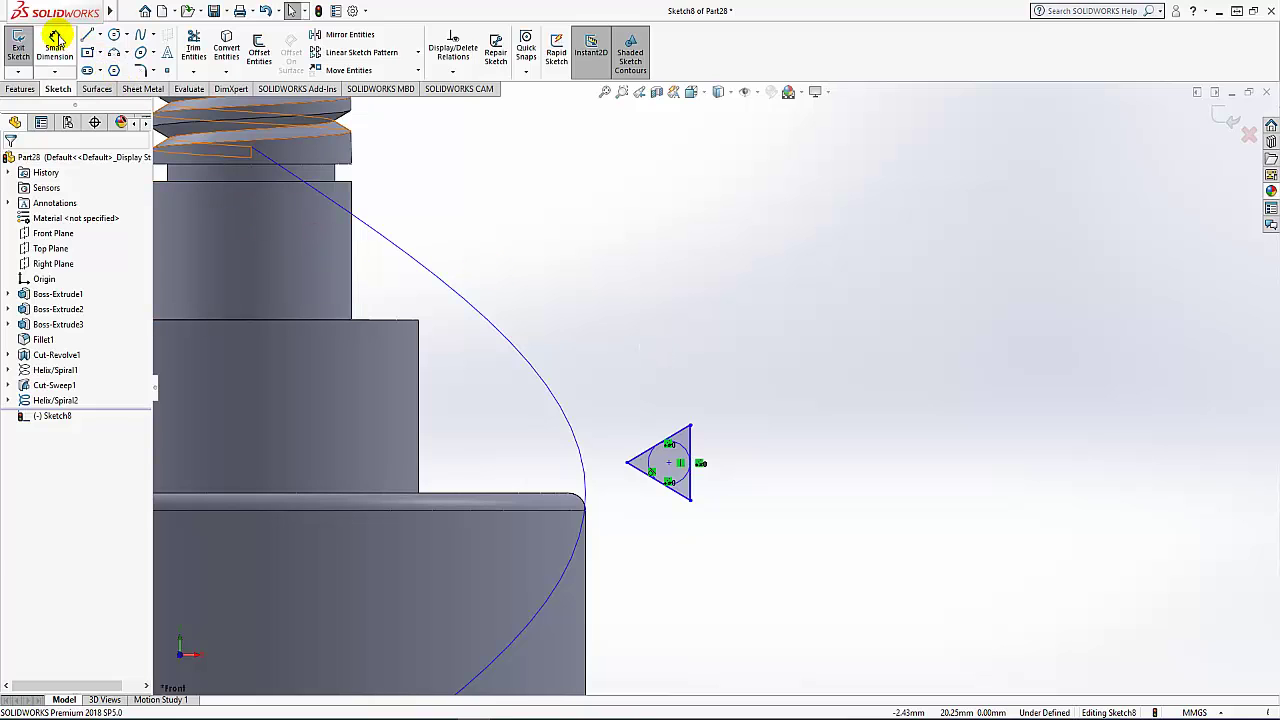
{"action": "left_click", "coordinate": [692, 448]}
{"action": "left_click", "coordinate": [748, 500]}
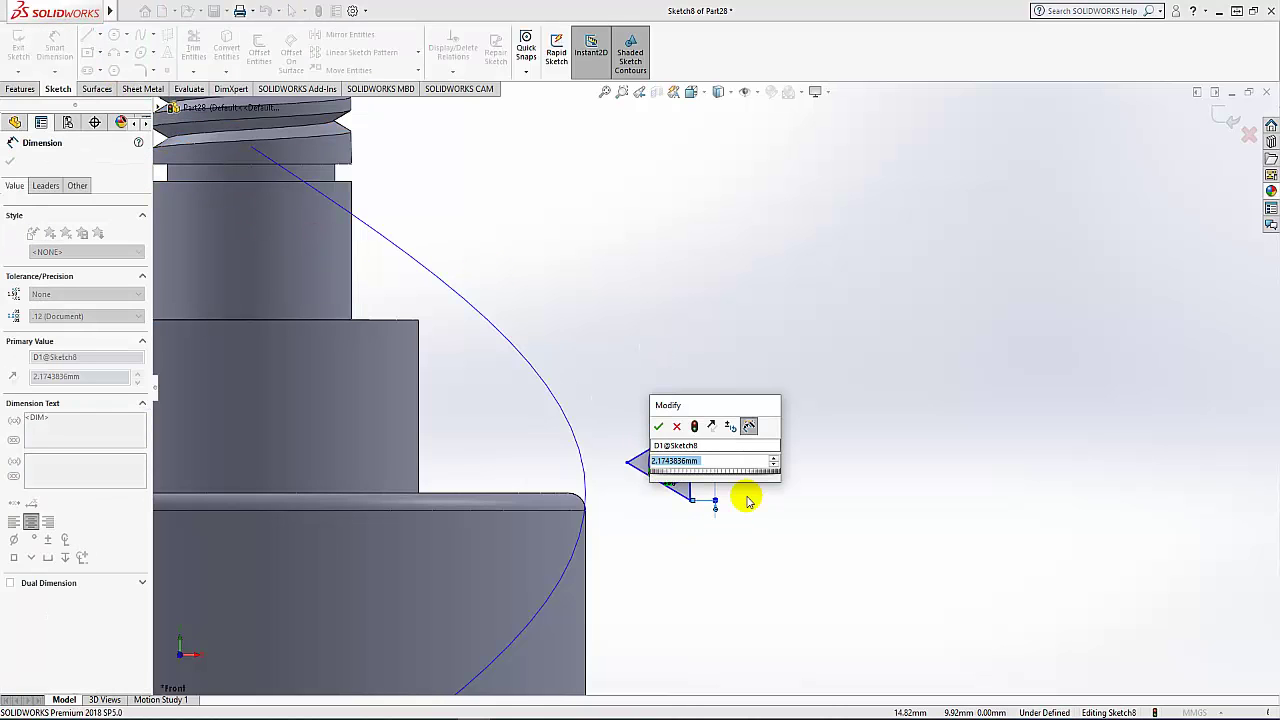
{"action": "type", "text": "1"}
{"action": "key", "text": "Return"}
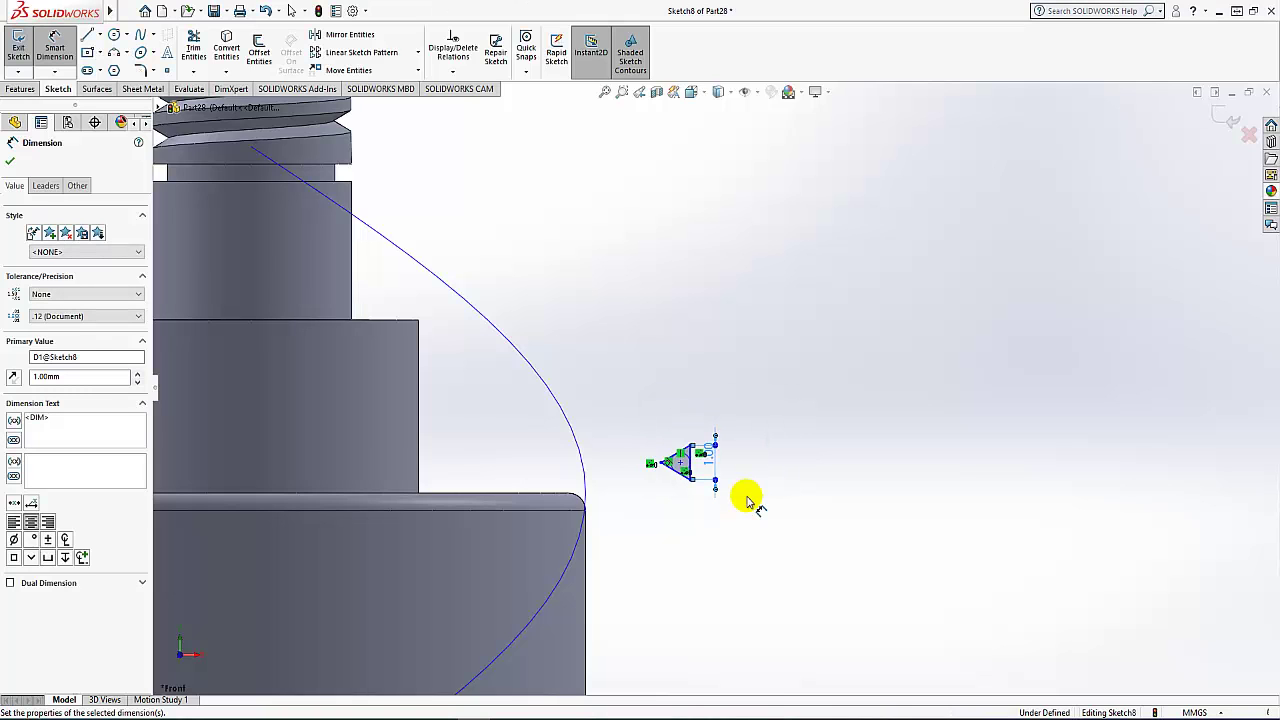
{"action": "left_click", "coordinate": [10, 163]}
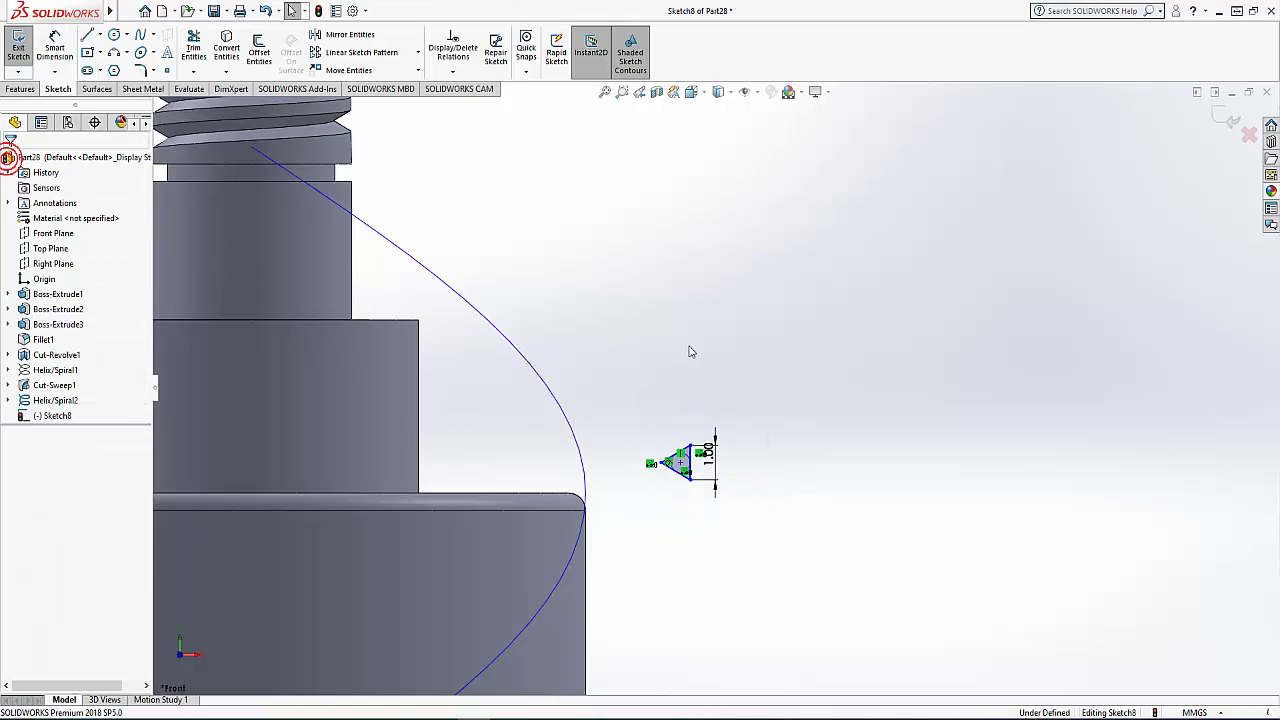
Pierce the triangle's centre point onto Helix/Spiral2, fully defining Sketch8
{"action": "scroll", "coordinate": [690, 355], "scroll_direction": "down", "scroll_amount": 2}
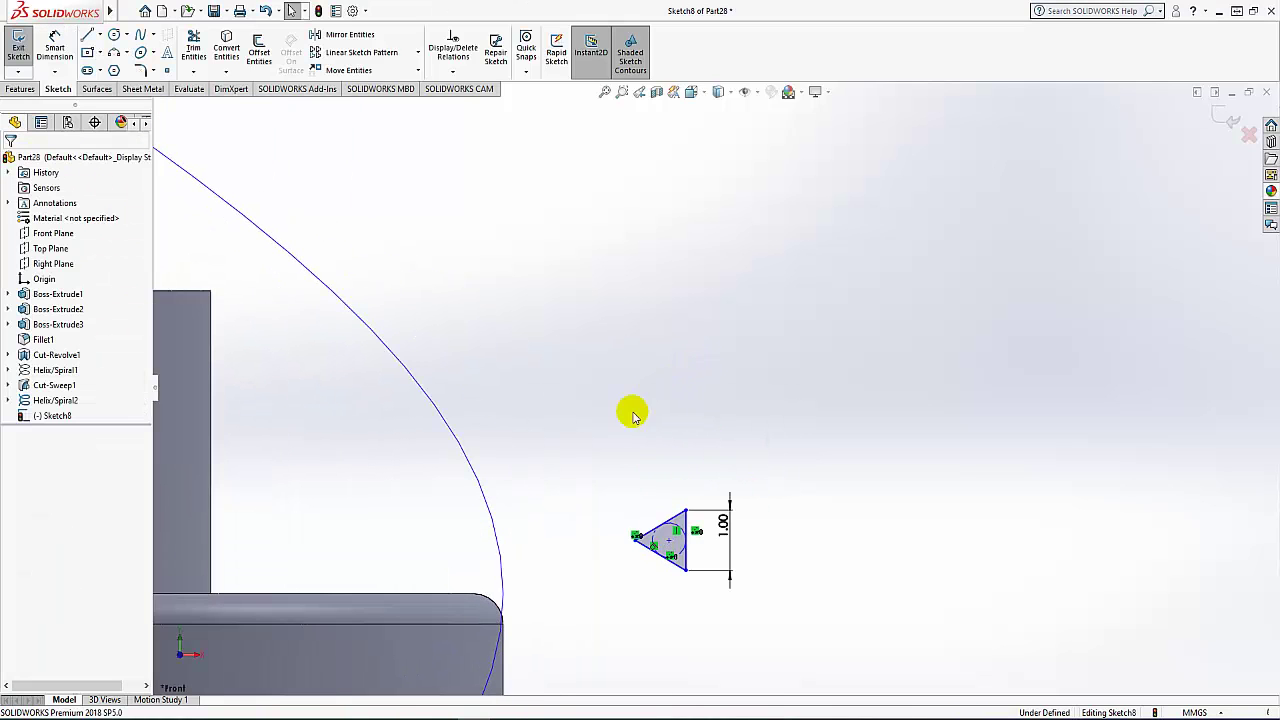
{"action": "left_click", "coordinate": [667, 542]}
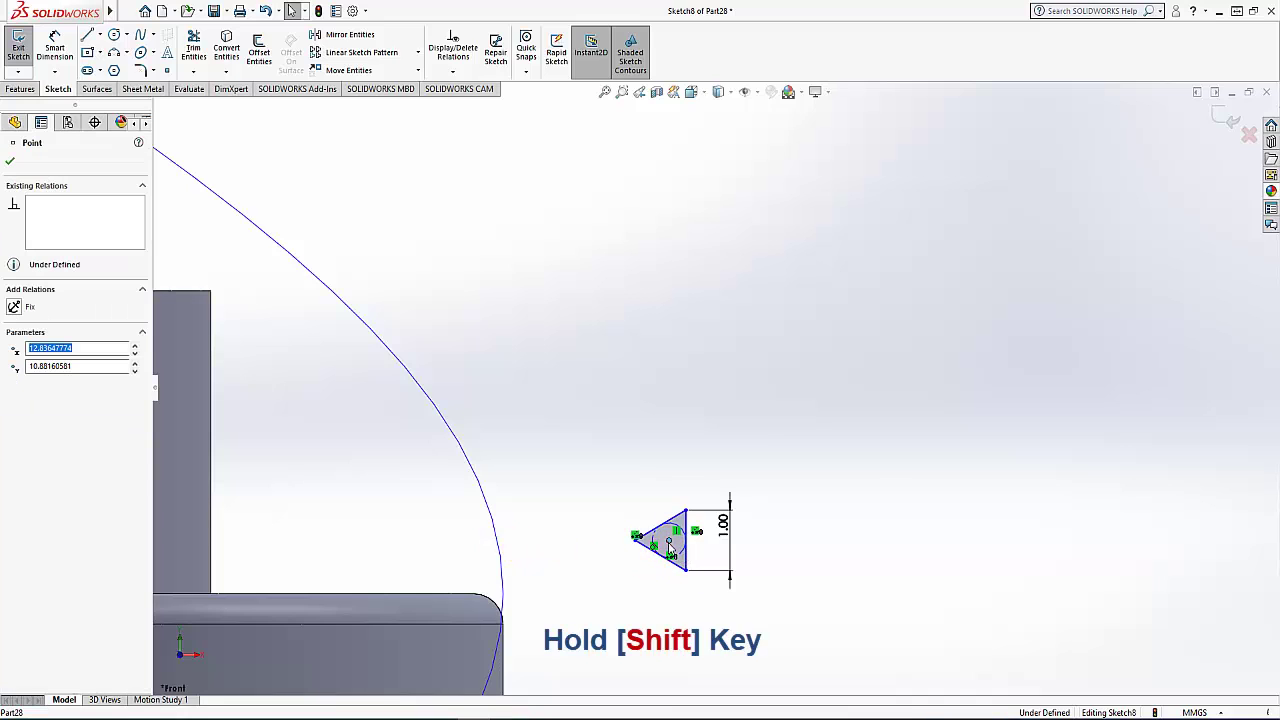
{"action": "left_click", "coordinate": [499, 542], "text": "shift"}
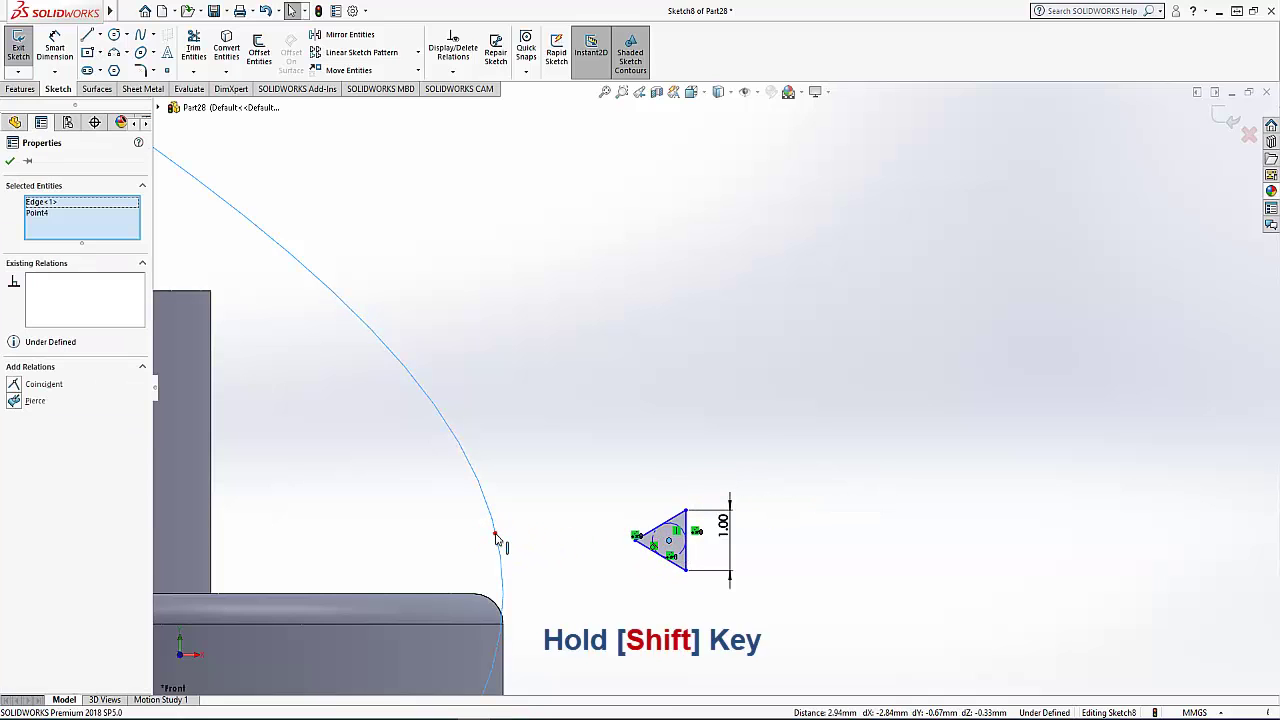
{"action": "left_click", "coordinate": [15, 405]}
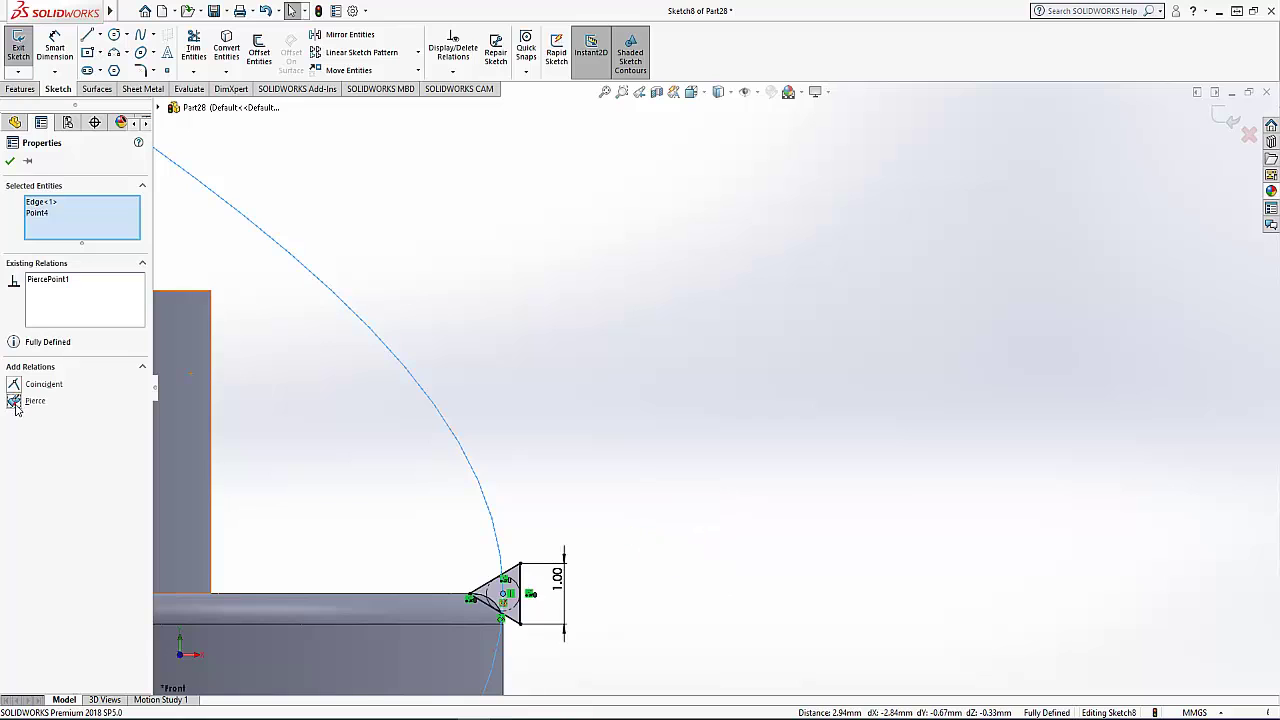
{"action": "left_click", "coordinate": [11, 163]}
{"action": "scroll", "coordinate": [583, 449], "scroll_direction": "up", "scroll_amount": 3}
{"action": "scroll", "coordinate": [535, 474], "scroll_direction": "up", "scroll_amount": 3}
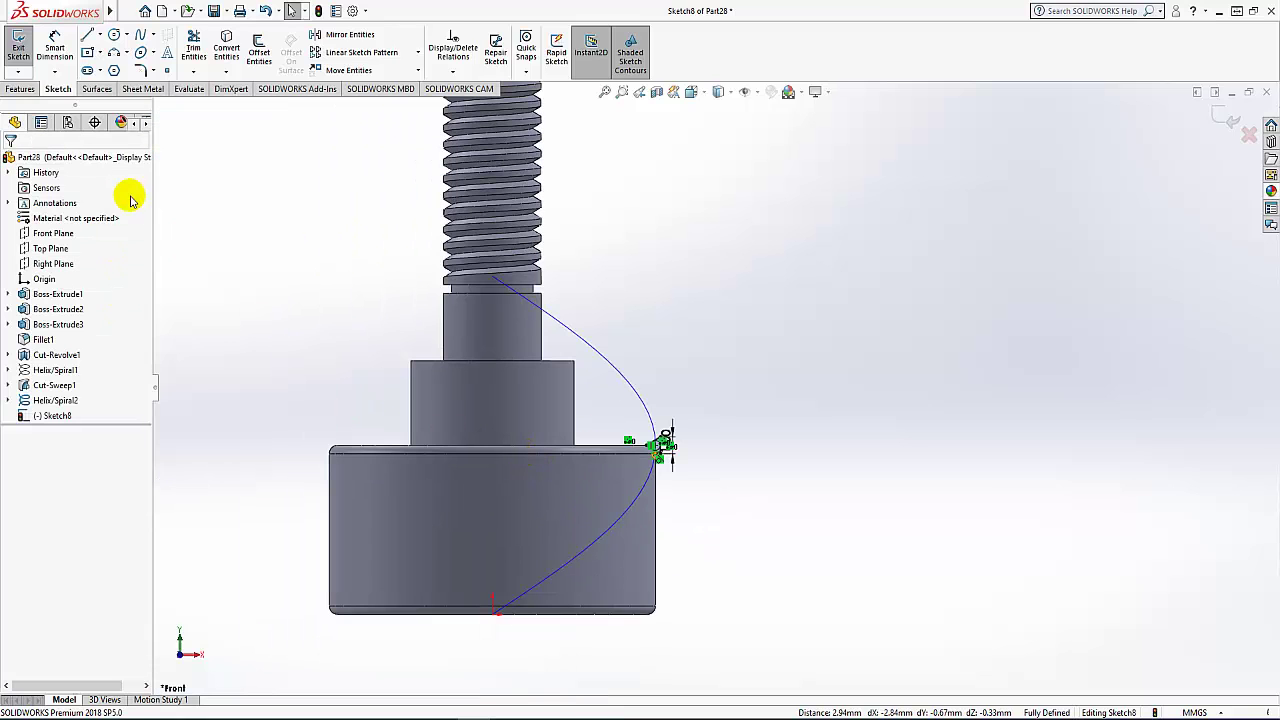
Exit the sketch and swept-cut the triangle along Helix/Spiral2 in both directions
{"action": "left_click", "coordinate": [18, 48]}
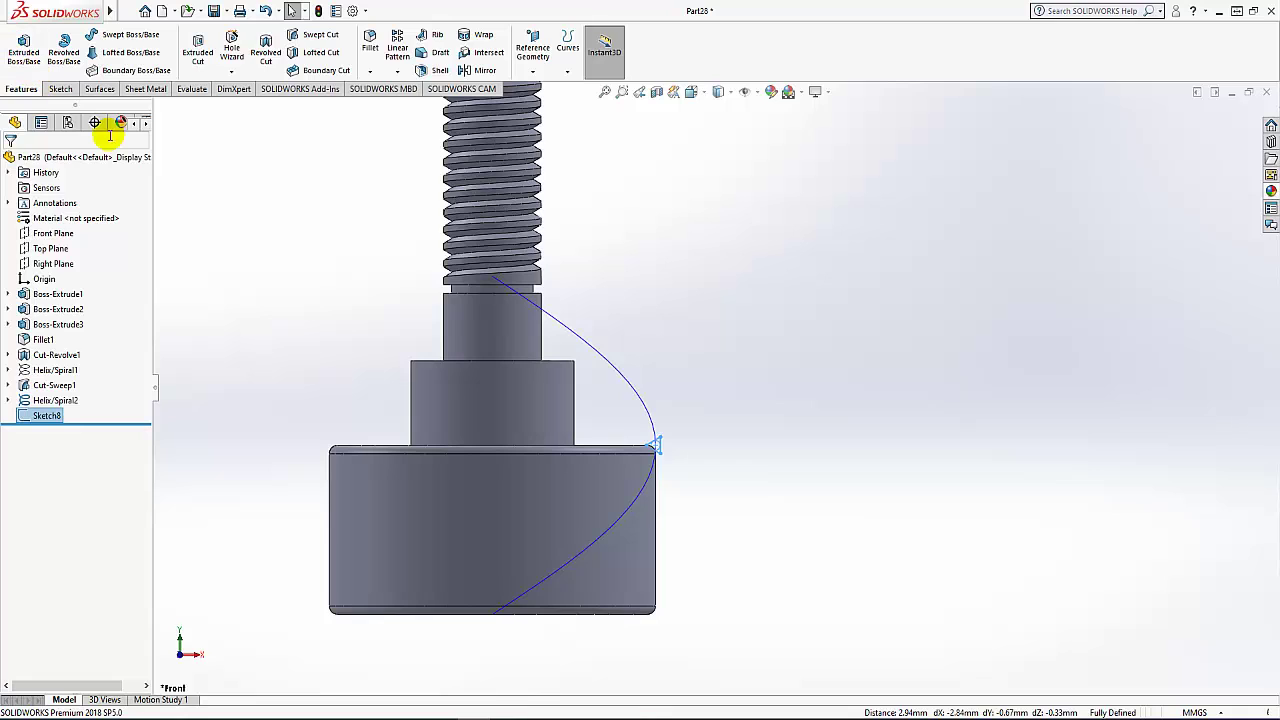
{"action": "left_click", "coordinate": [330, 38]}
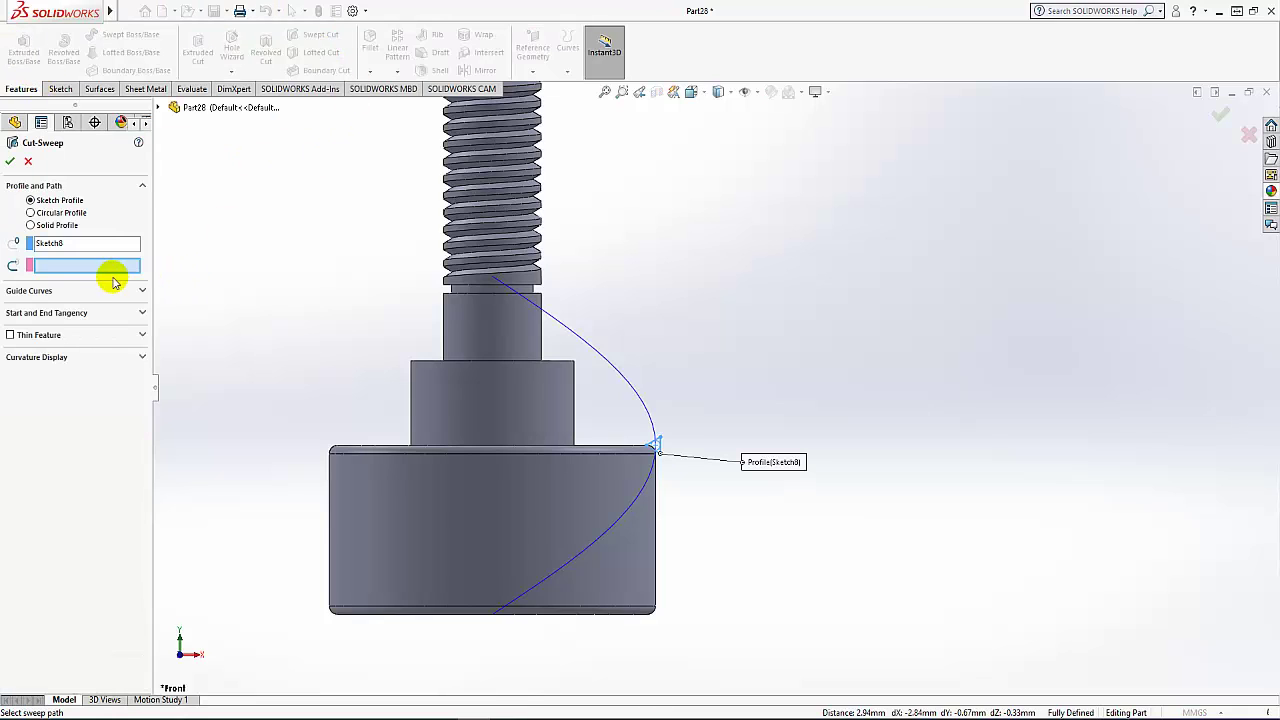
{"action": "left_click", "coordinate": [80, 245]}
{"action": "left_click", "coordinate": [82, 266]}
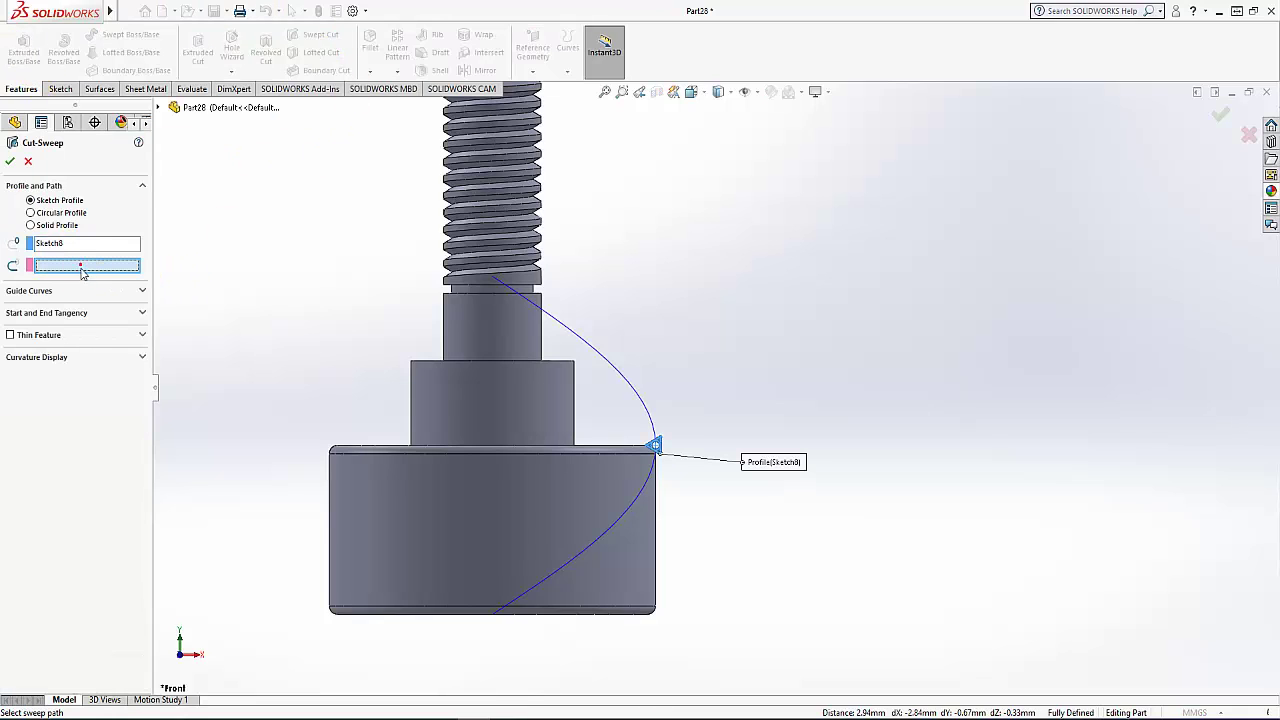
{"action": "left_click", "coordinate": [641, 401]}
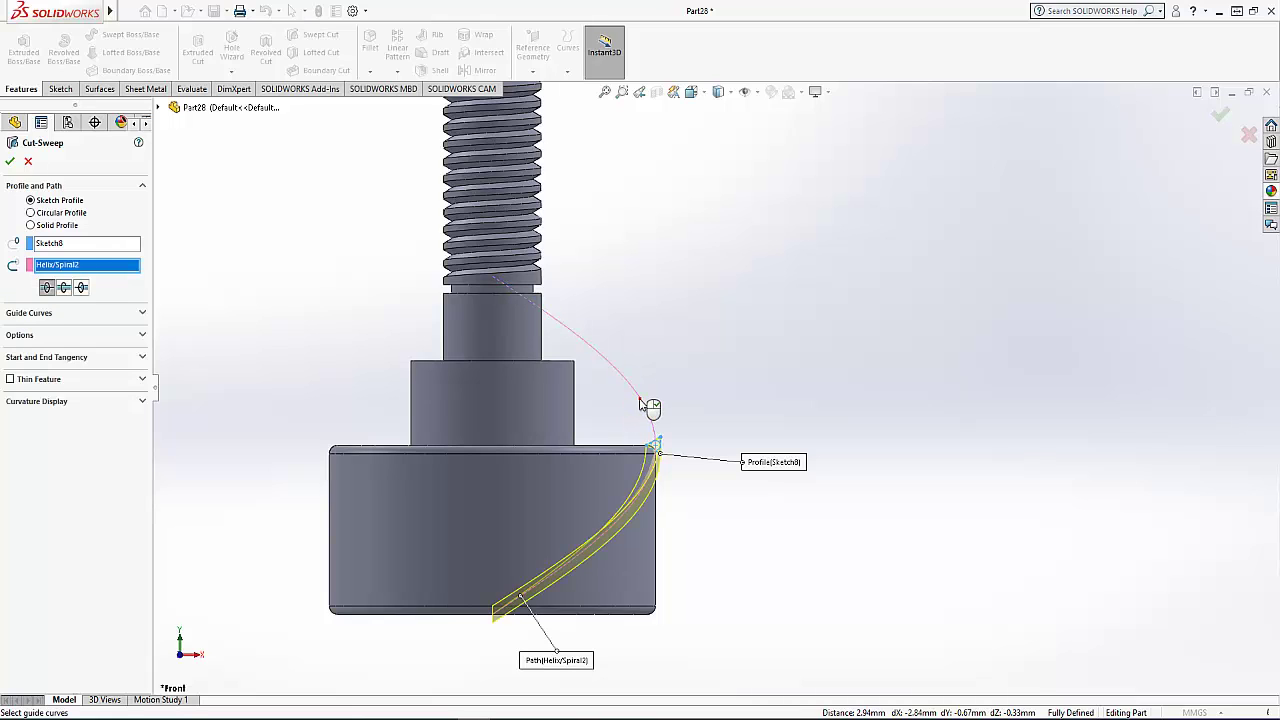
{"action": "left_click", "coordinate": [64, 287]}
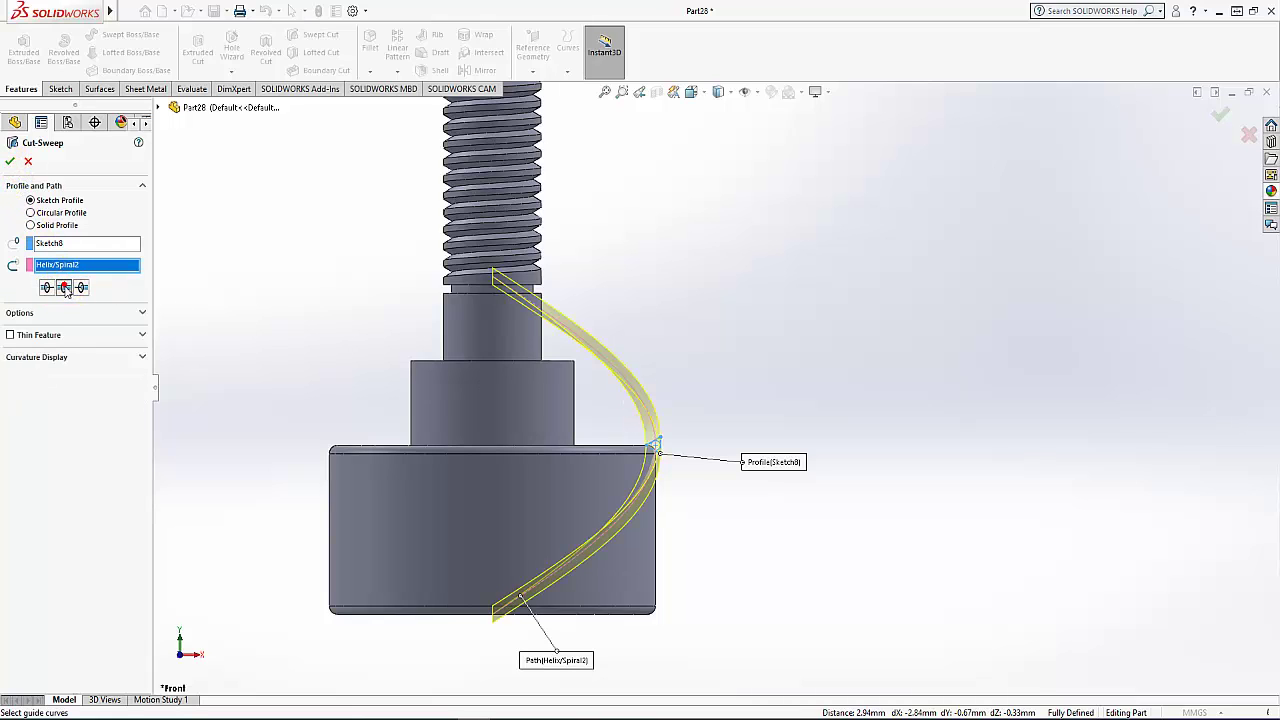
{"action": "left_click", "coordinate": [11, 162]}
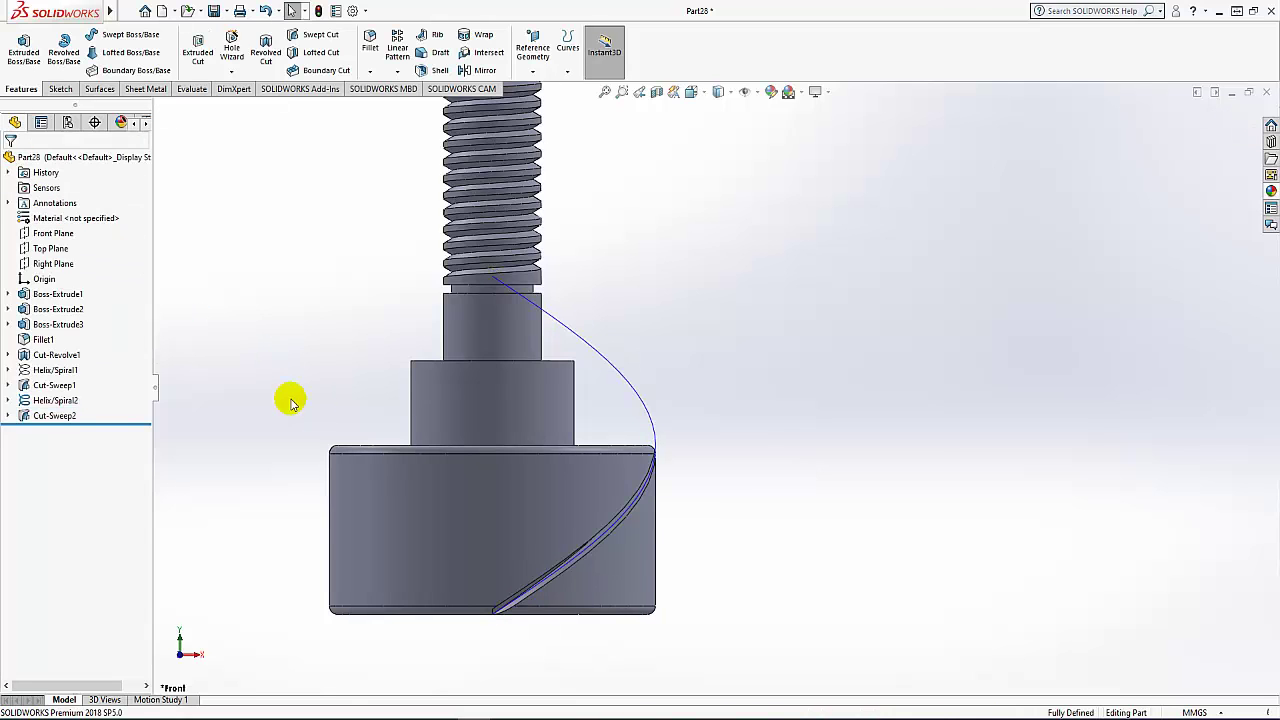
Hide Helix/Spiral2 and orbit the view to face the bolt head's bottom
{"action": "left_click", "coordinate": [55, 401]}
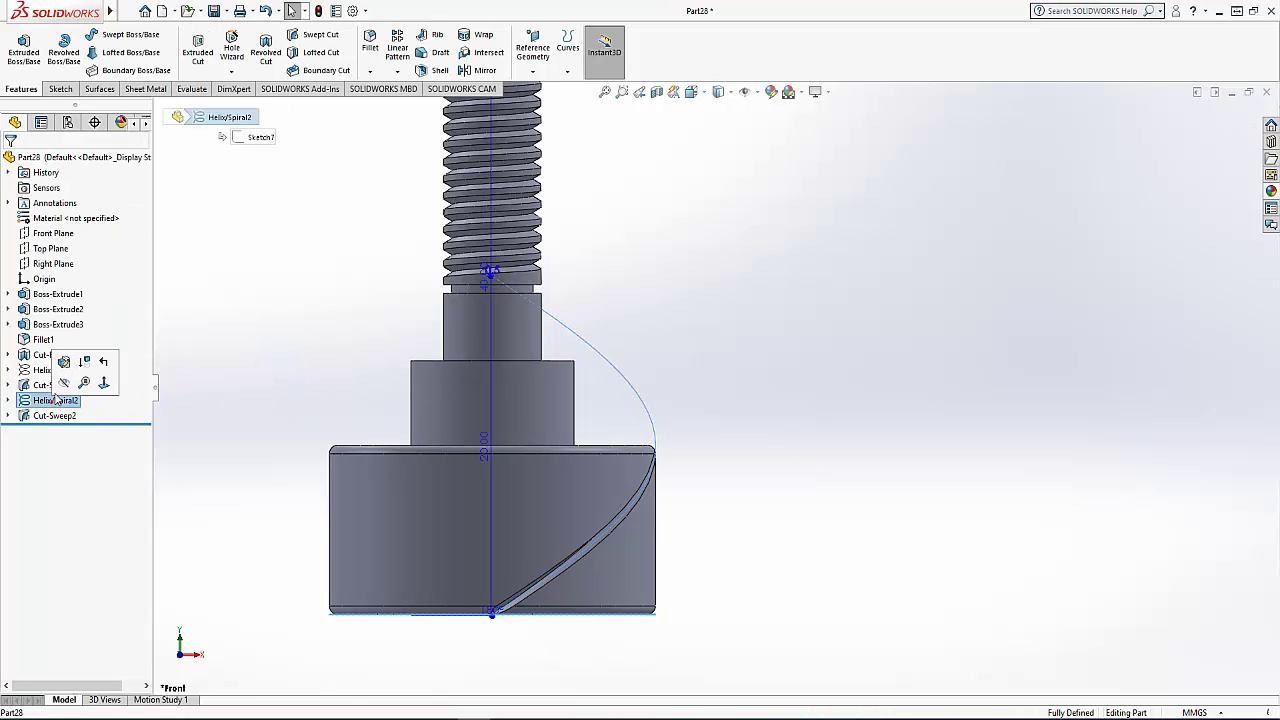
{"action": "left_click", "coordinate": [66, 384]}
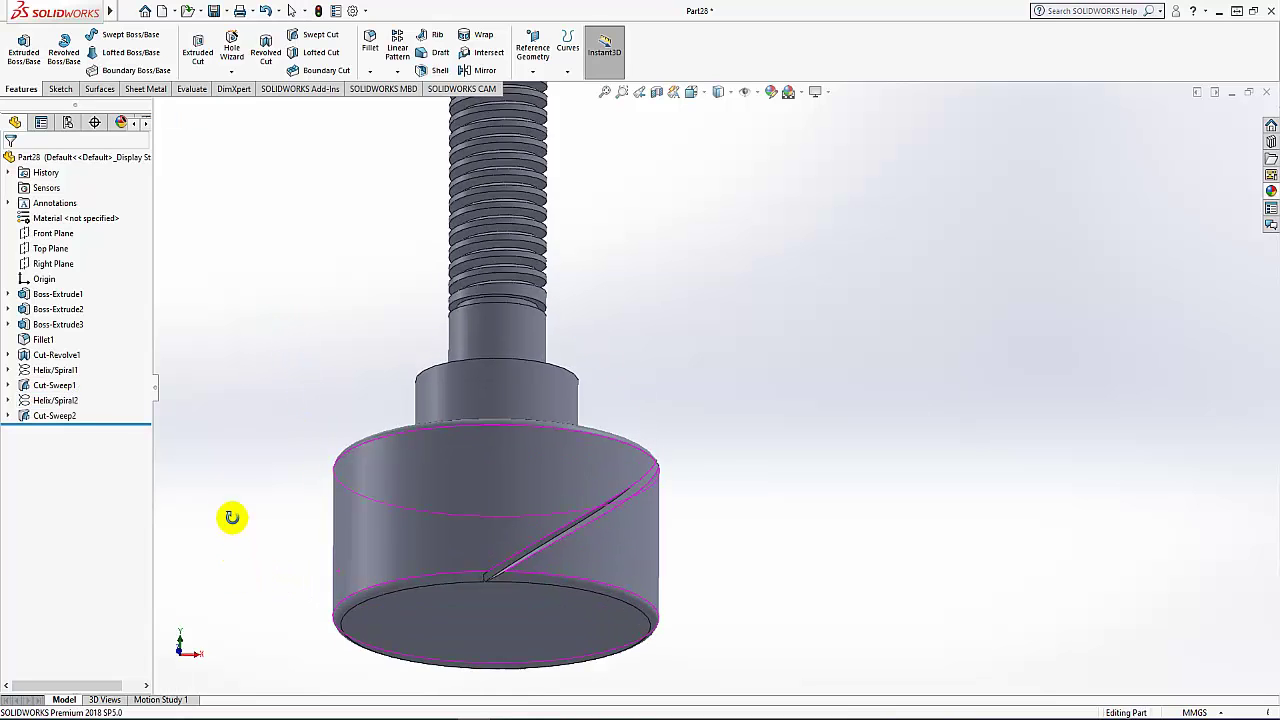
{"action": "middle_click_drag", "start_coordinate": [238, 578], "coordinate": [236, 476]}
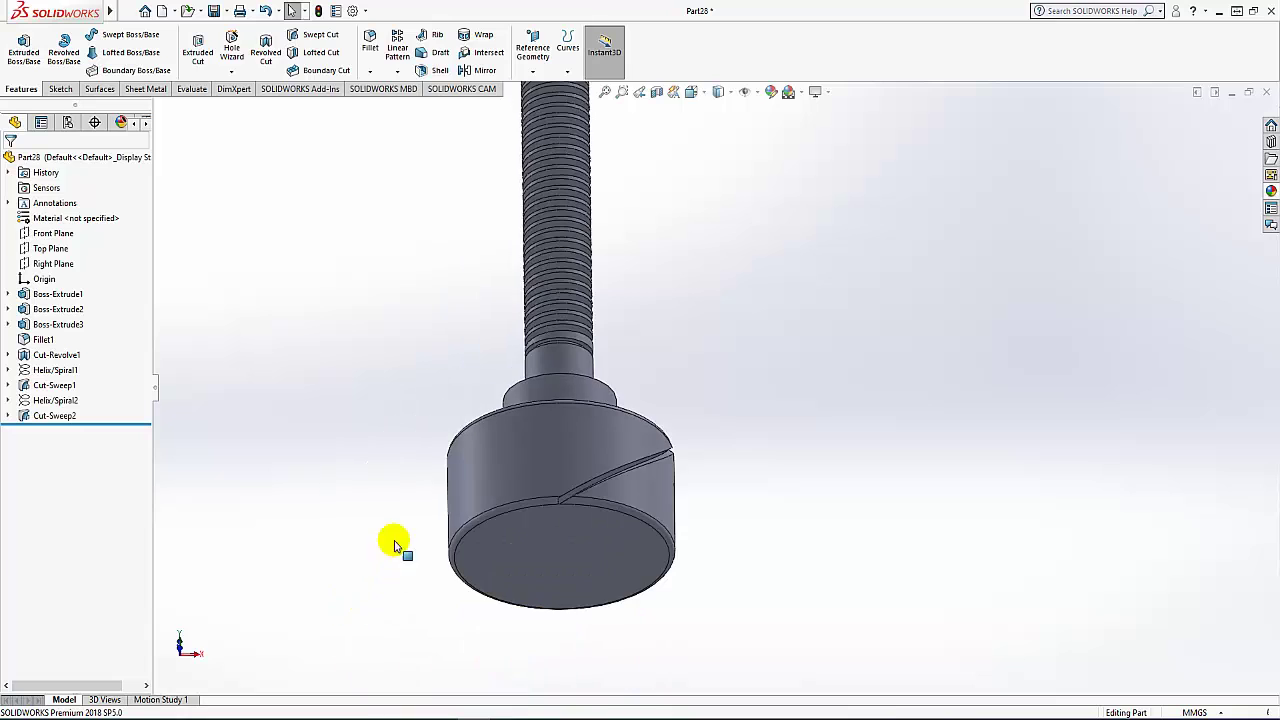
{"action": "middle_click_drag", "start_coordinate": [345, 605], "coordinate": [435, 485]}
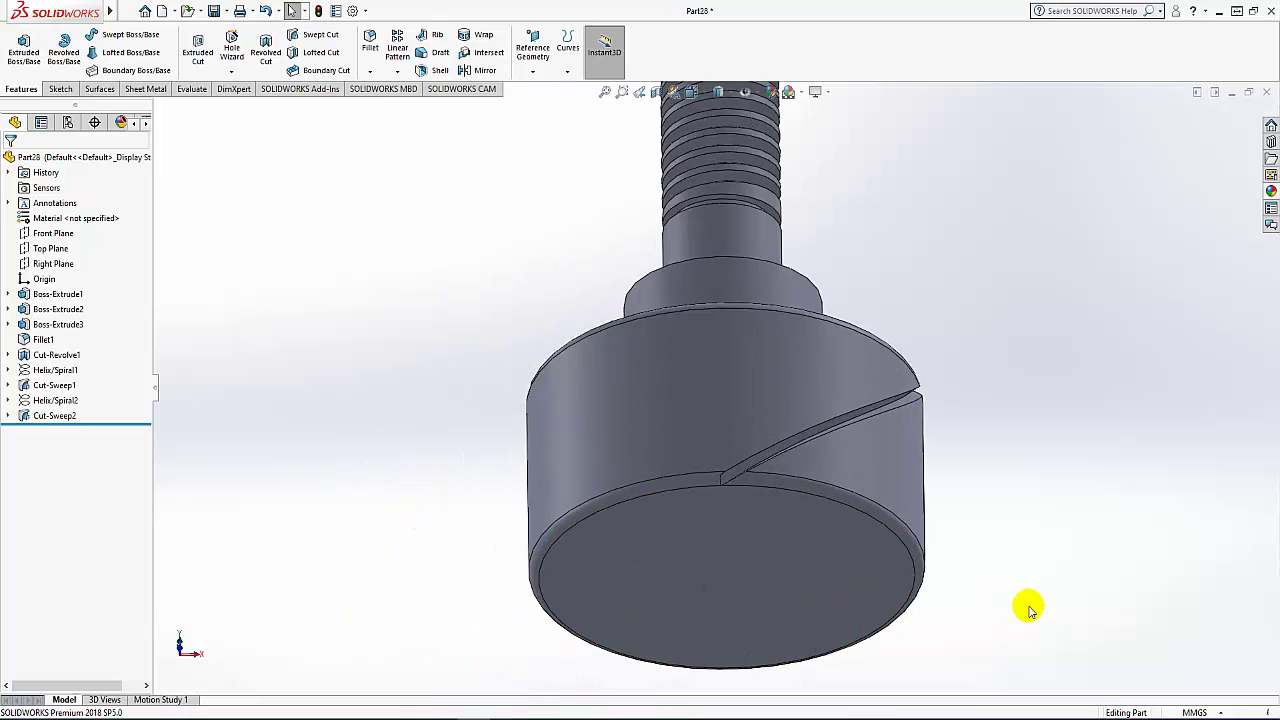
{"action": "mouse_move", "coordinate": [1023, 603]}
{"action": "middle_mouse_down"}
{"action": "mouse_move", "coordinate": [1020, 517]}
{"action": "mouse_move", "coordinate": [946, 583]}
{"action": "mouse_move", "coordinate": [966, 646]}
{"action": "mouse_move", "coordinate": [943, 614]}
{"action": "middle_mouse_up"}
On the head's bottom face, draw a centred circle out to the edge and dimension it Ø20 mm
{"action": "left_click", "coordinate": [740, 555]}
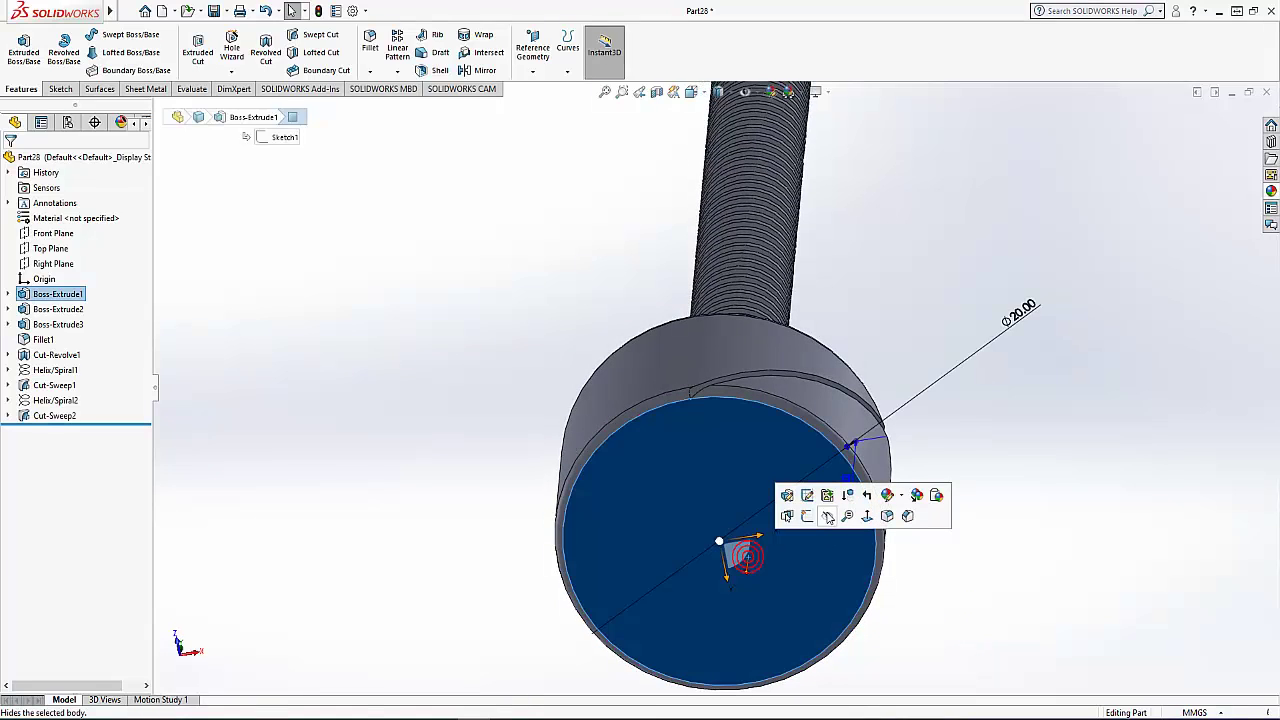
{"action": "left_click", "coordinate": [806, 520]}
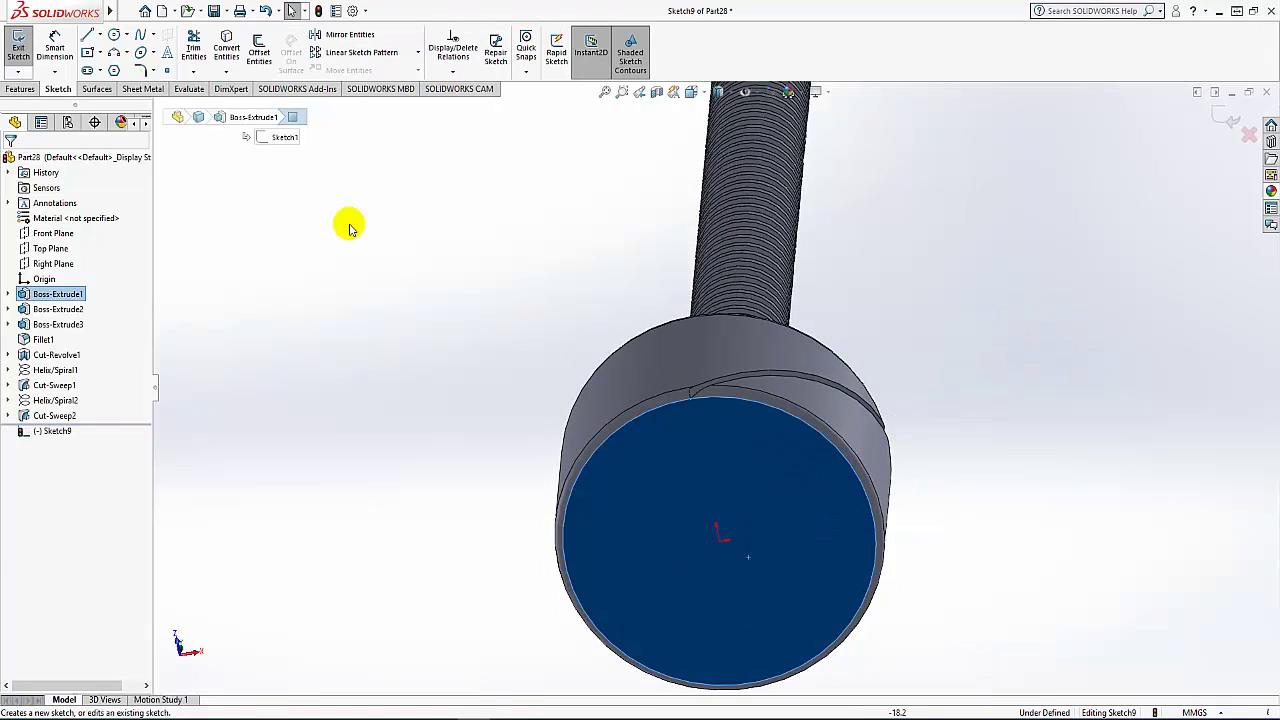
{"action": "left_click", "coordinate": [115, 37]}
{"action": "left_click", "coordinate": [719, 540]}
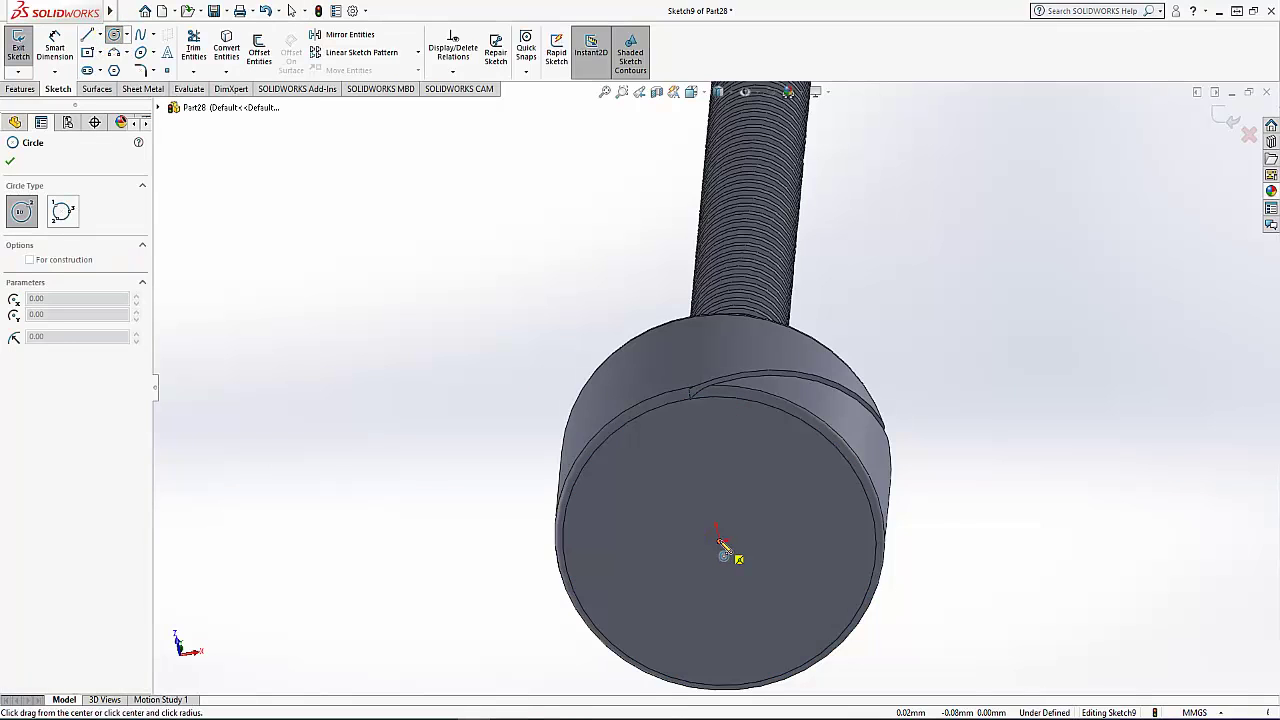
{"action": "left_click", "coordinate": [651, 403]}
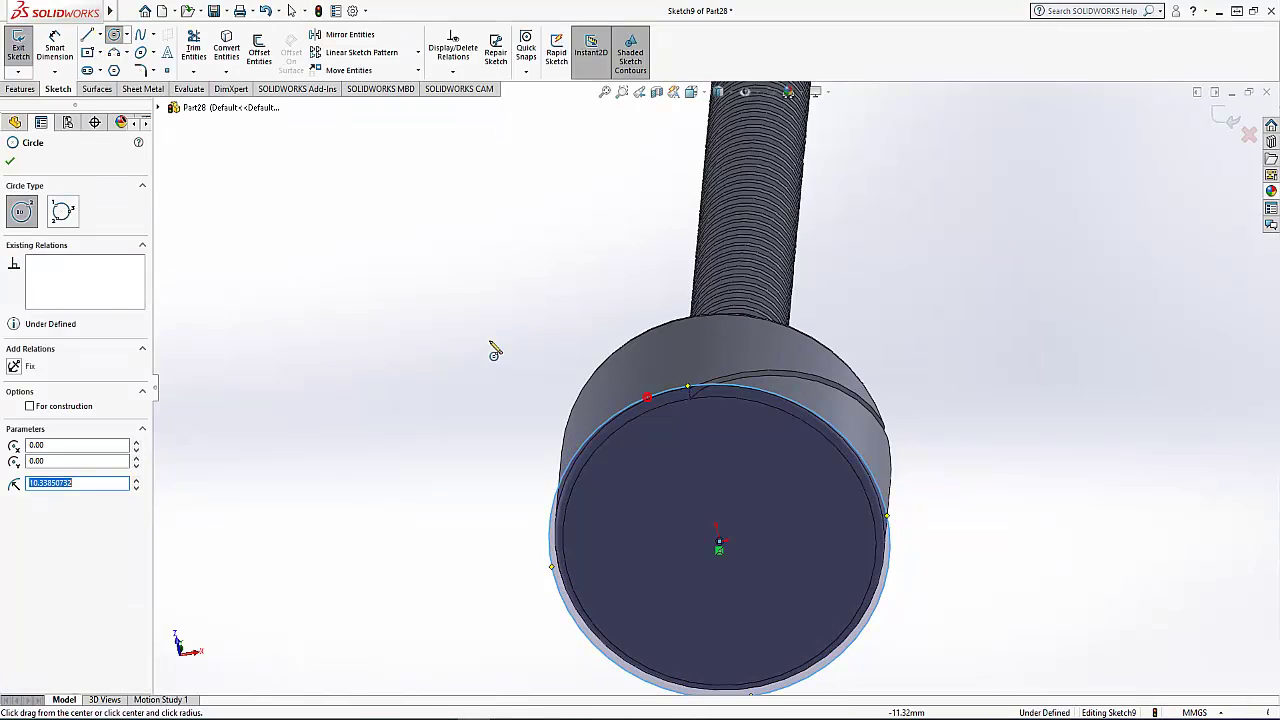
{"action": "left_click", "coordinate": [55, 47]}
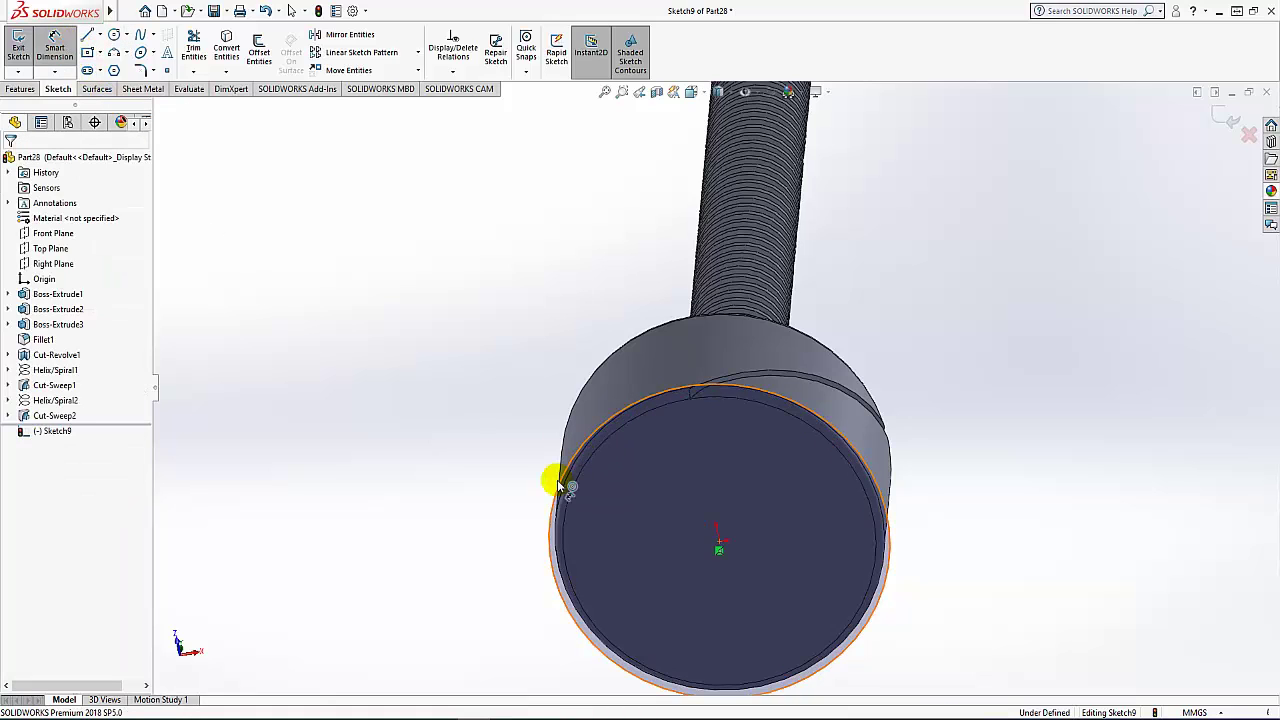
{"action": "left_click", "coordinate": [545, 522]}
{"action": "left_click", "coordinate": [509, 521]}
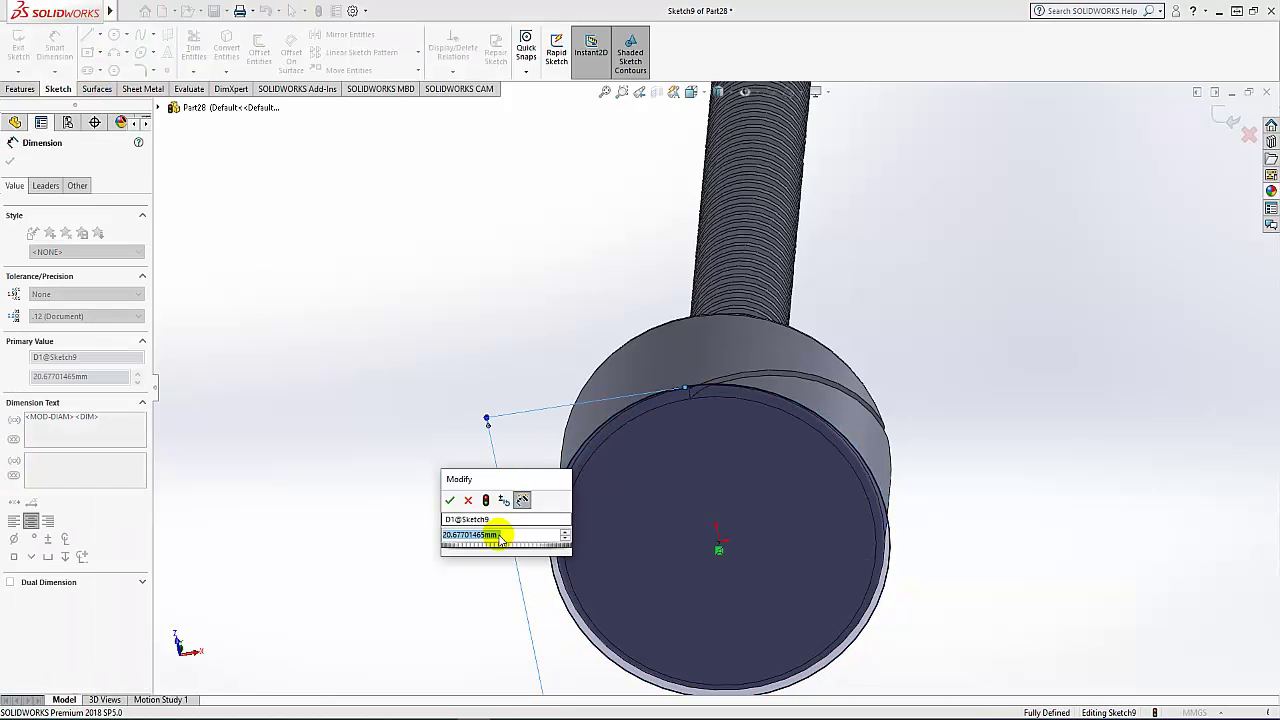
{"action": "type", "text": "20"}
{"action": "key", "text": "Return"}
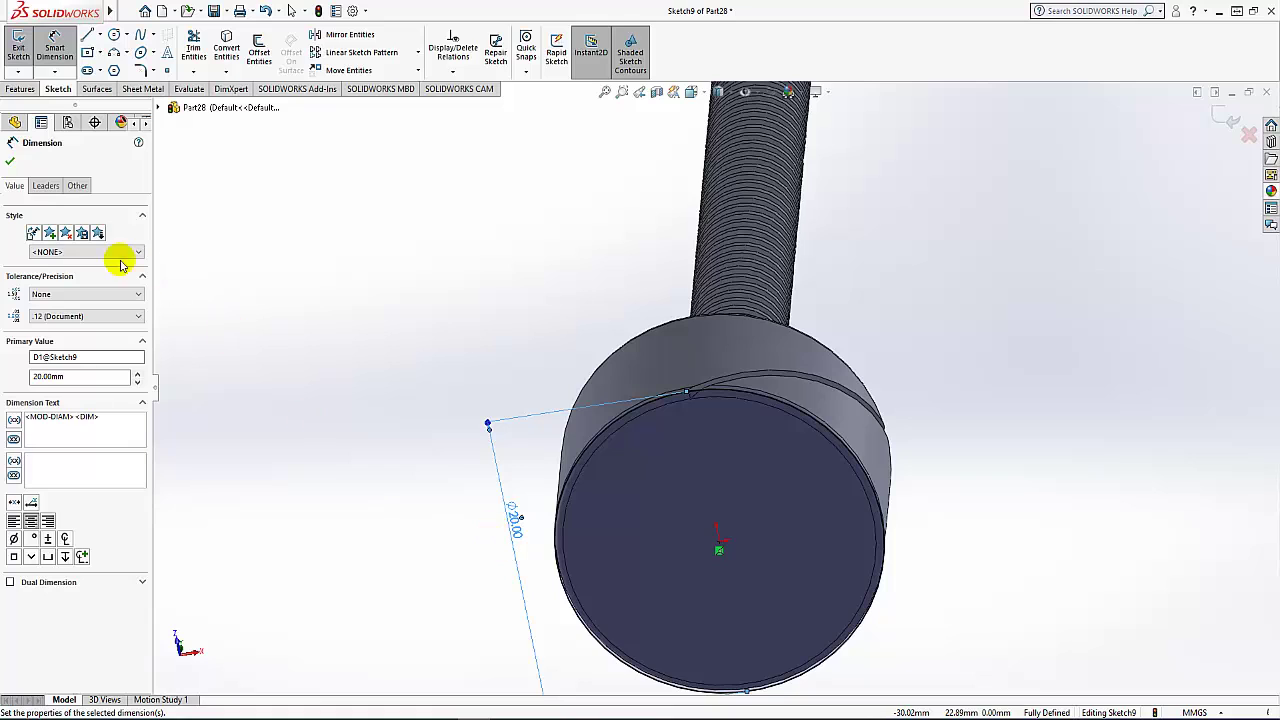
{"action": "left_click", "coordinate": [10, 161]}
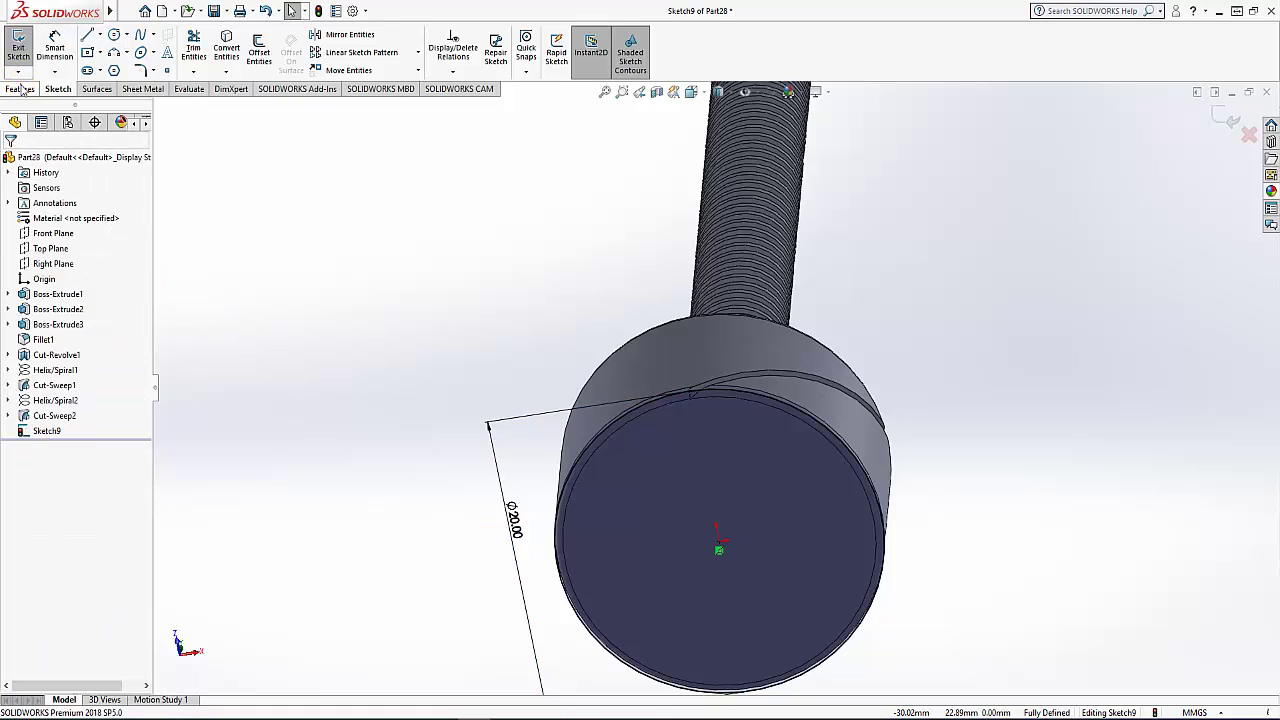
{"action": "left_click", "coordinate": [20, 89]}
Add a reversed, counterclockwise helix on the circle: 40 mm pitch, 0.5 revolutions, 0° start
{"action": "left_click", "coordinate": [567, 50]}
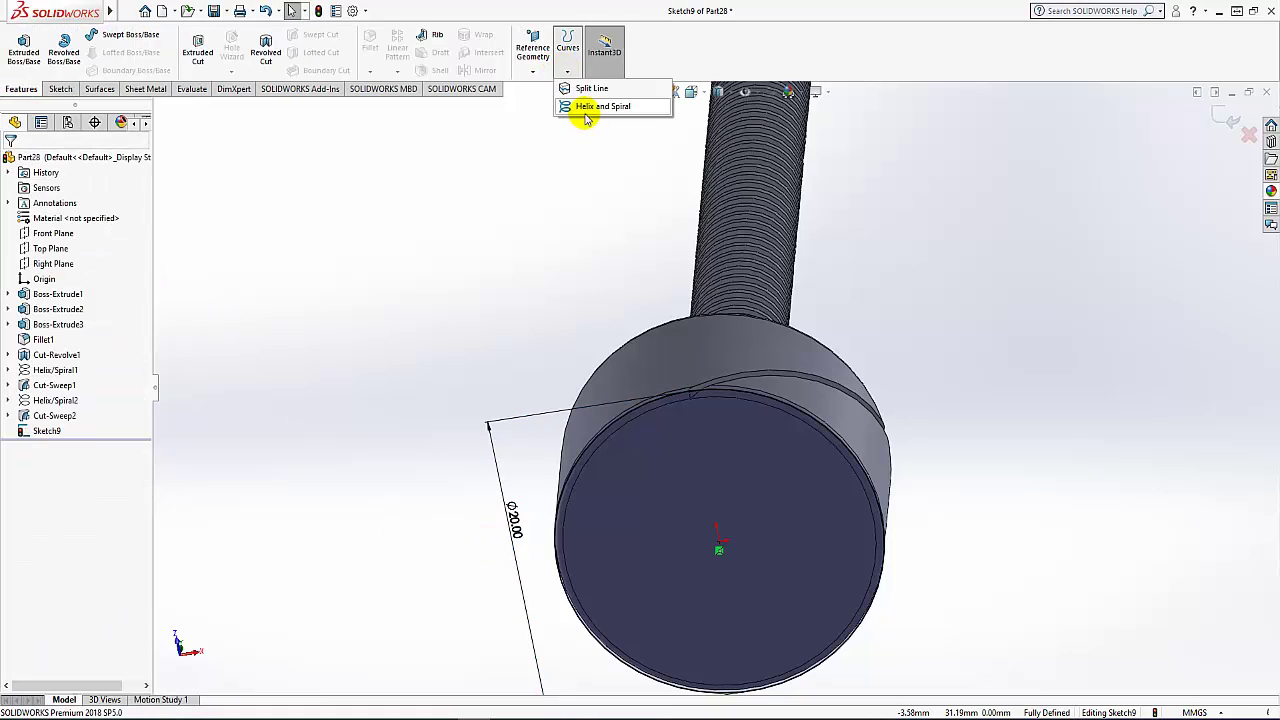
{"action": "left_click", "coordinate": [586, 108]}
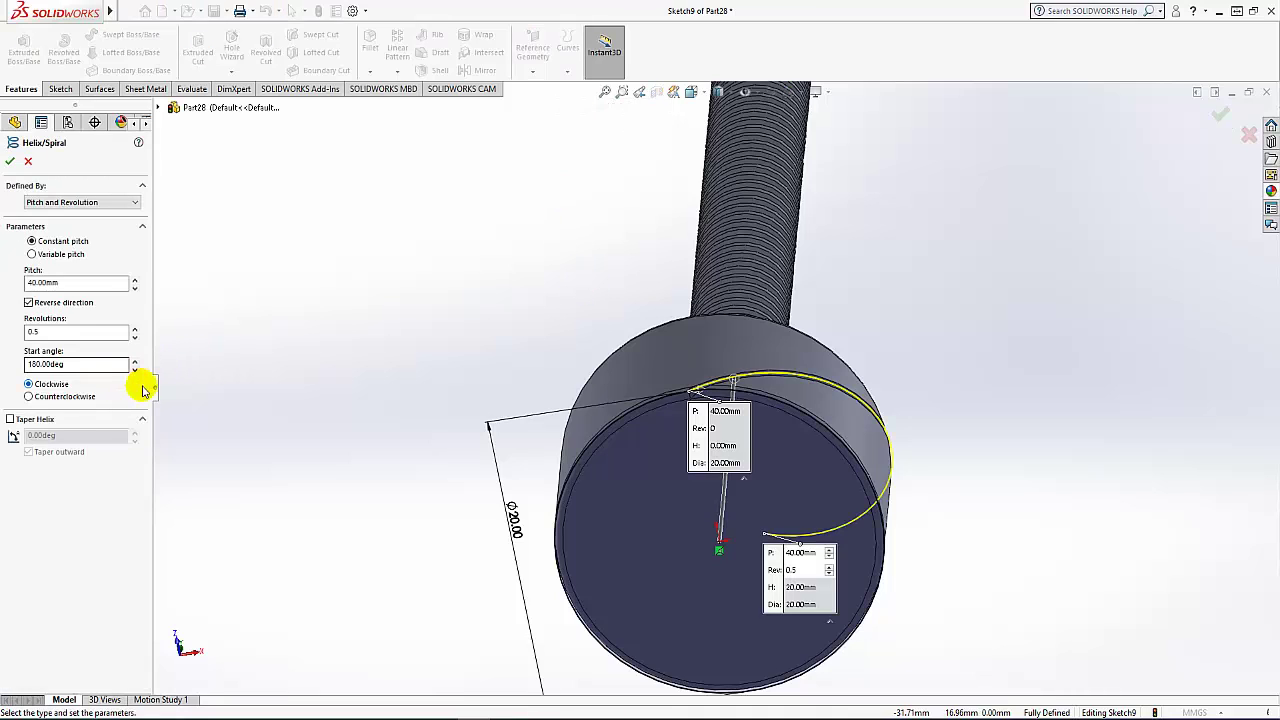
{"action": "mouse_move", "coordinate": [343, 380]}
{"action": "middle_mouse_down"}
{"action": "mouse_move", "coordinate": [337, 446]}
{"action": "mouse_move", "coordinate": [388, 460]}
{"action": "mouse_move", "coordinate": [434, 429]}
{"action": "mouse_move", "coordinate": [443, 529]}
{"action": "mouse_move", "coordinate": [823, 594]}
{"action": "mouse_move", "coordinate": [866, 540]}
{"action": "mouse_move", "coordinate": [863, 586]}
{"action": "mouse_move", "coordinate": [874, 500]}
{"action": "mouse_move", "coordinate": [192, 372]}
{"action": "middle_mouse_up"}
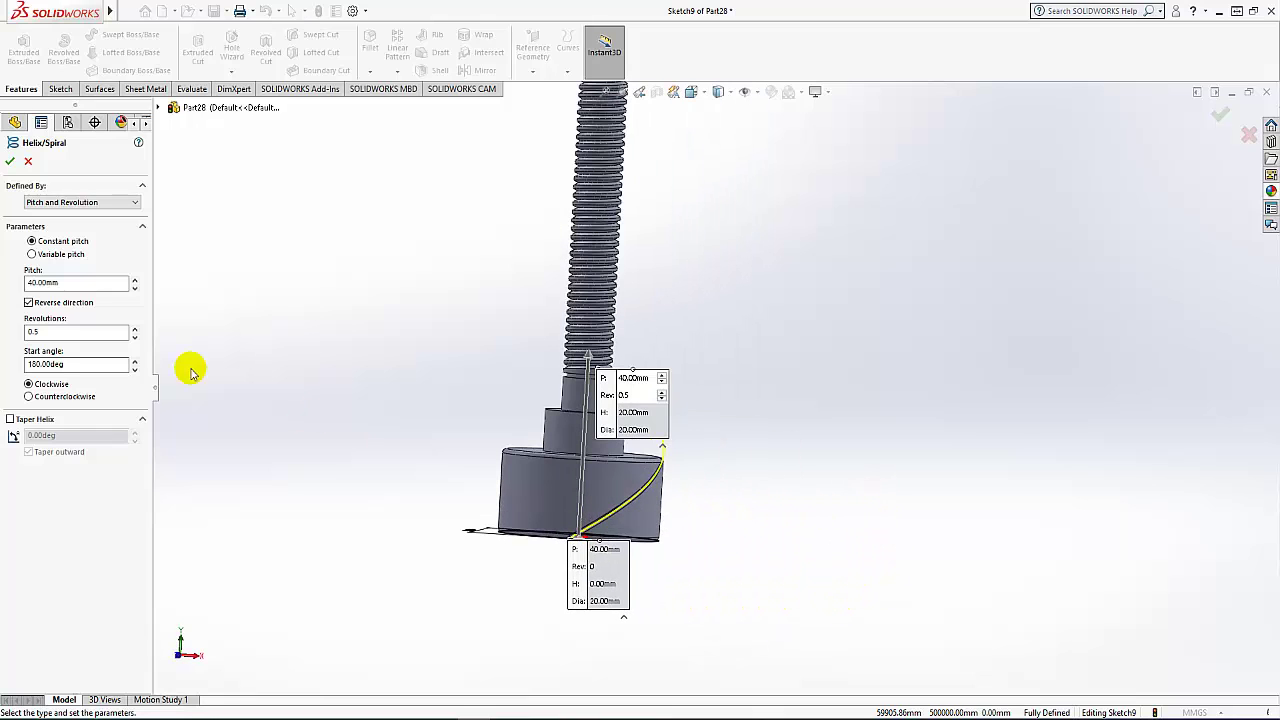
{"action": "left_click", "coordinate": [63, 282]}
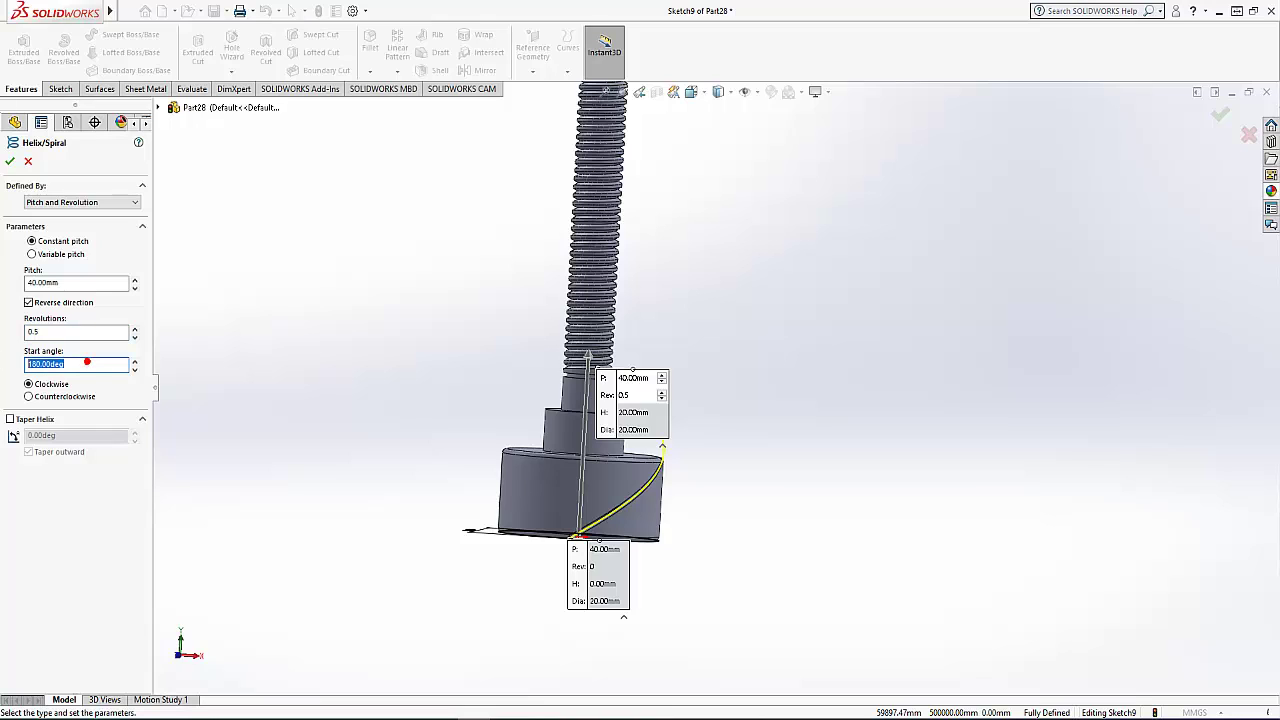
{"action": "left_click", "coordinate": [77, 364]}
{"action": "type", "text": "0"}
{"action": "type", "text": ".00deg"}
{"action": "key", "text": "Return"}
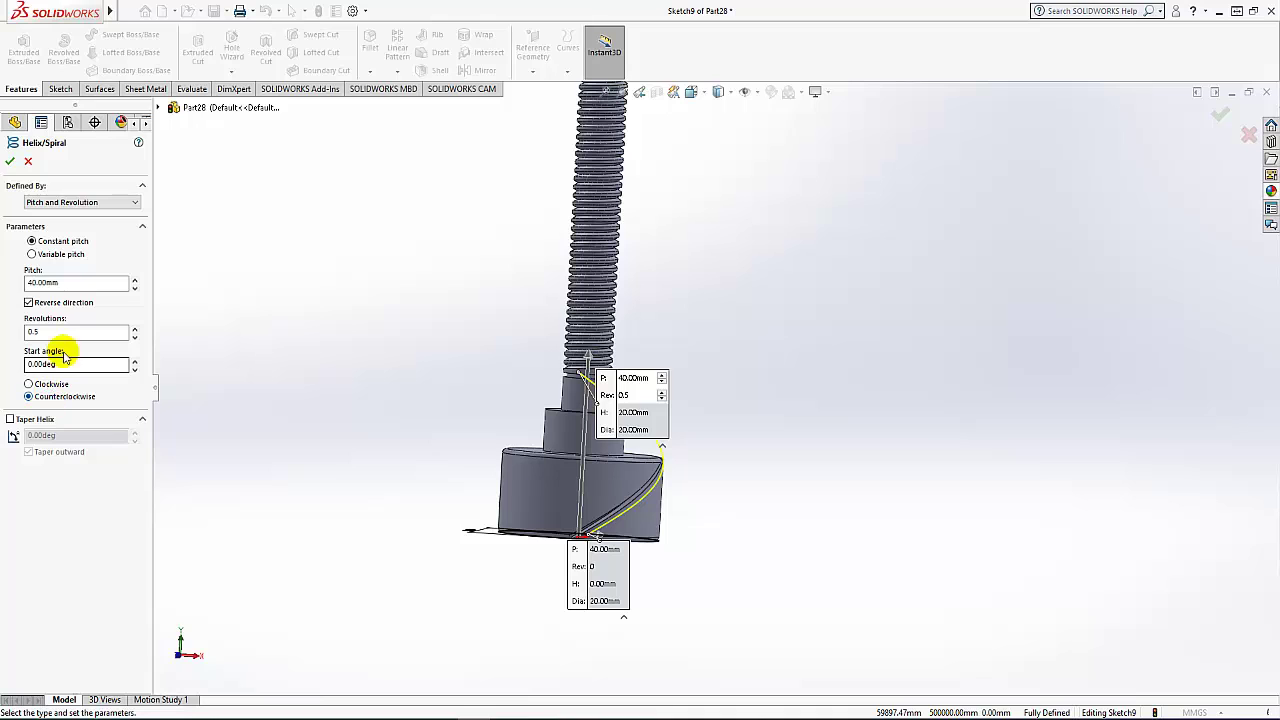
{"action": "left_click", "coordinate": [10, 163]}
{"action": "mouse_move", "coordinate": [703, 588]}
{"action": "middle_mouse_down"}
{"action": "mouse_move", "coordinate": [668, 601]}
{"action": "mouse_move", "coordinate": [577, 591]}
{"action": "mouse_move", "coordinate": [649, 609]}
{"action": "mouse_move", "coordinate": [623, 609]}
{"action": "middle_mouse_up"}
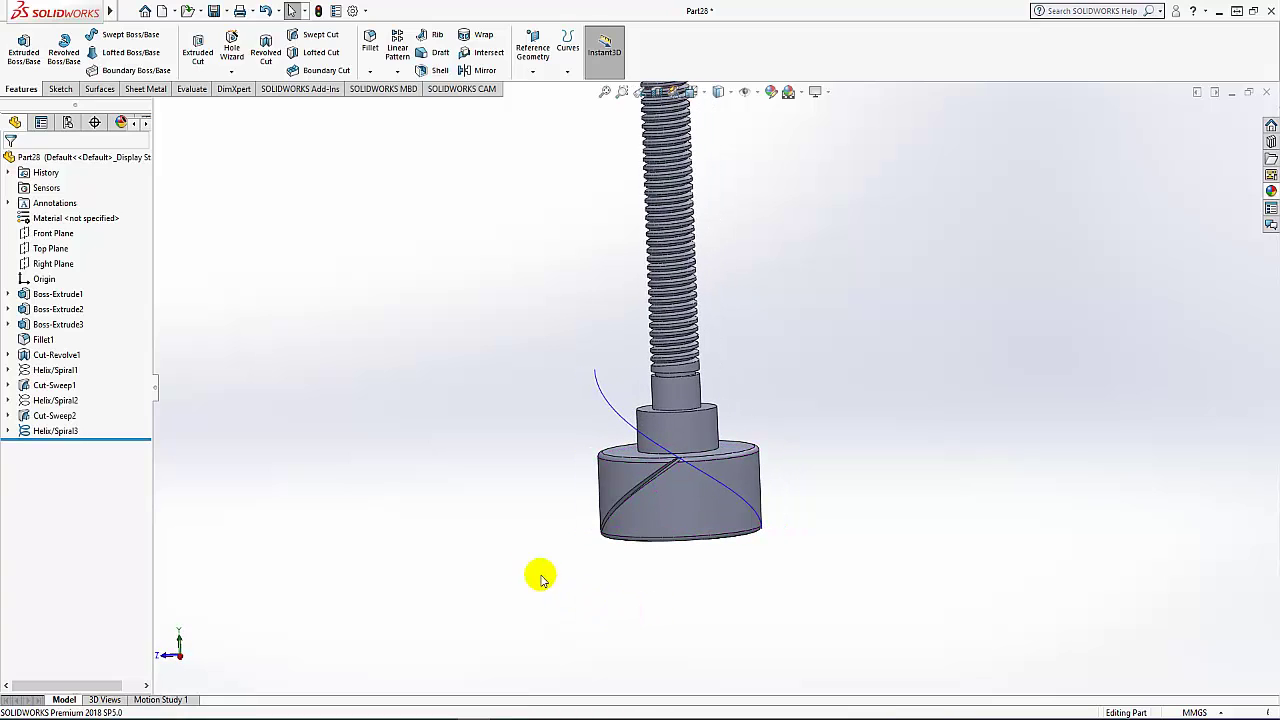
Sketch a small triangle on the Front Plane at the helix end, viewed face-on
{"action": "left_click", "coordinate": [52, 234]}
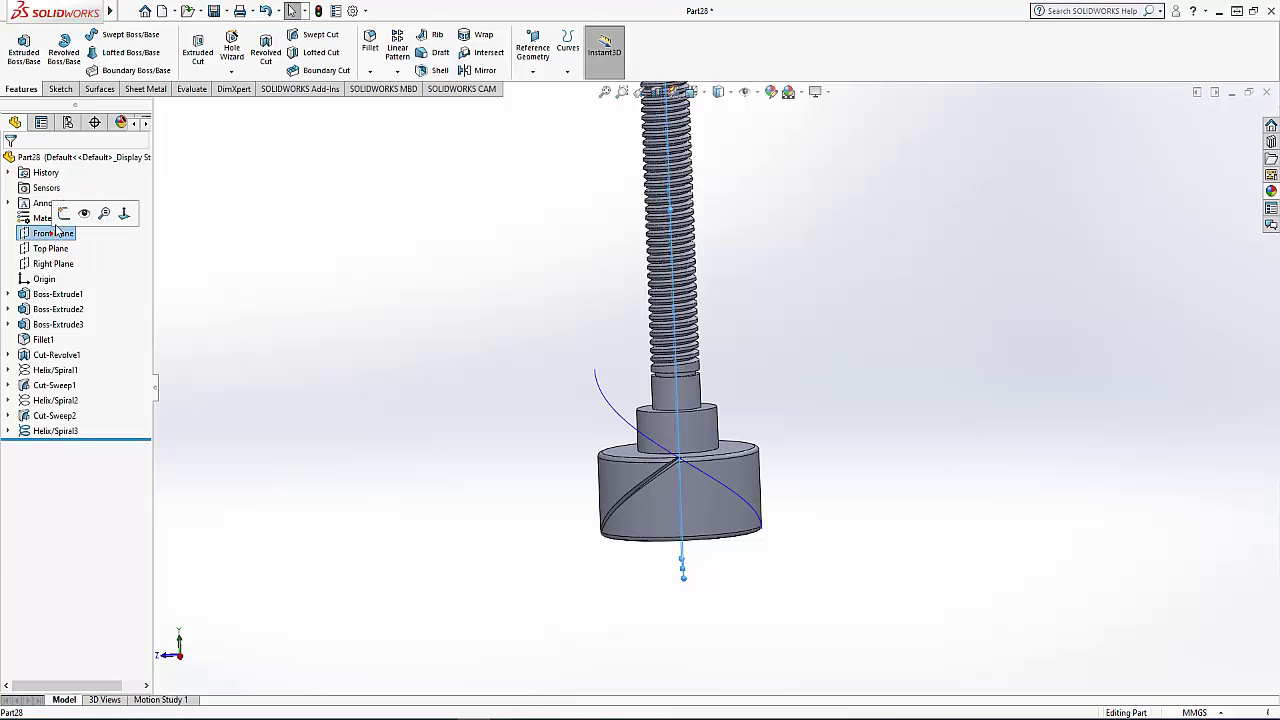
{"action": "left_click", "coordinate": [56, 212]}
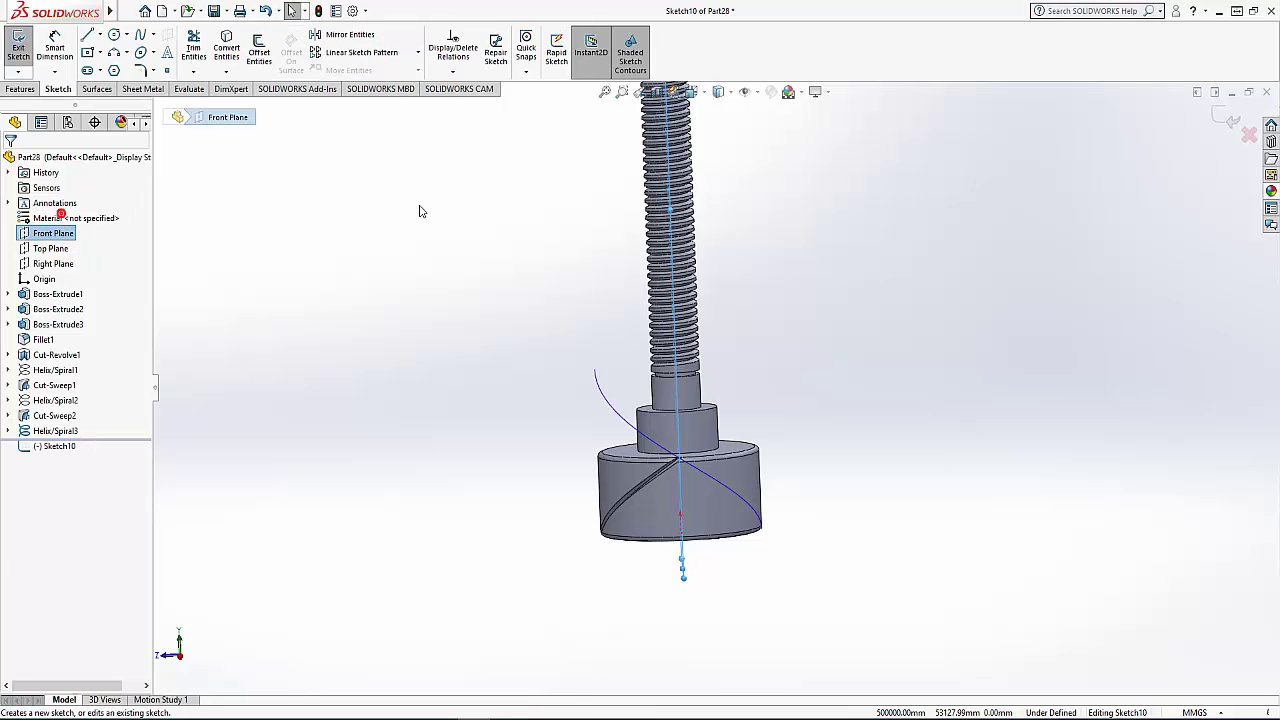
{"action": "left_click", "coordinate": [691, 91]}
{"action": "left_click", "coordinate": [767, 170]}
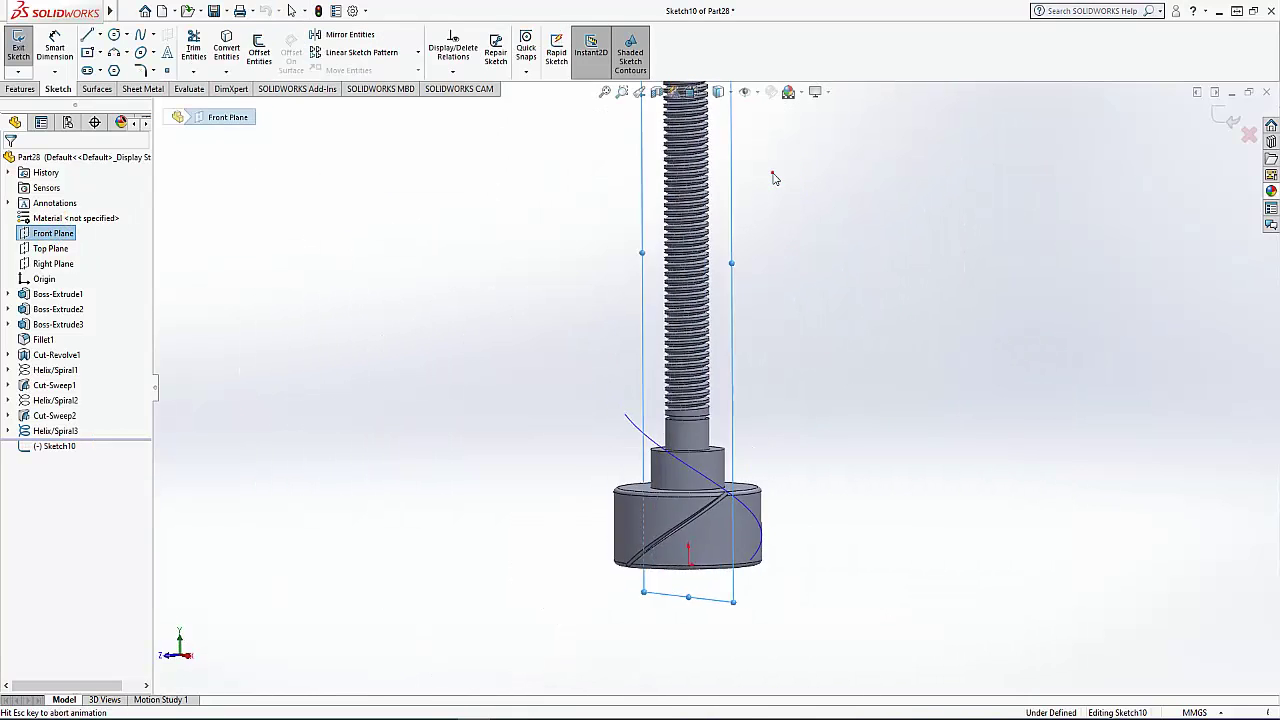
{"action": "scroll", "coordinate": [823, 570], "scroll_direction": "down", "scroll_amount": 4}
{"action": "scroll", "coordinate": [780, 545], "scroll_direction": "down", "scroll_amount": 3}
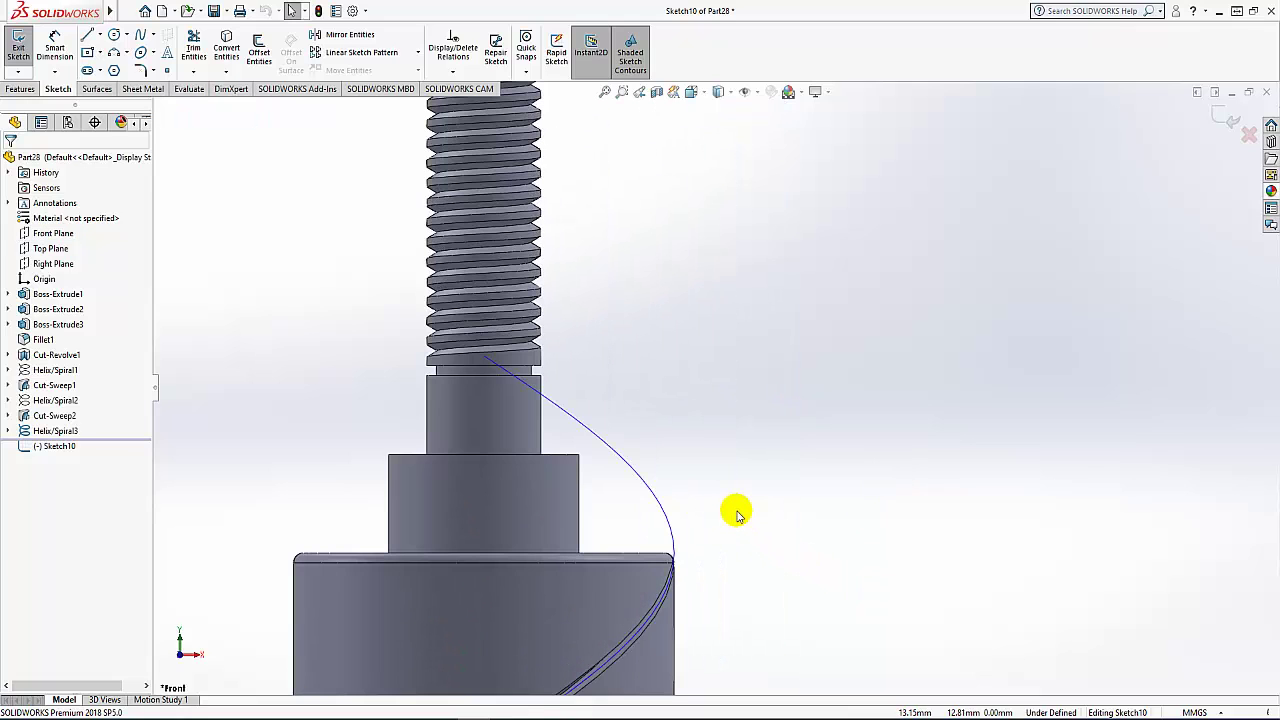
{"action": "left_click", "coordinate": [114, 70]}
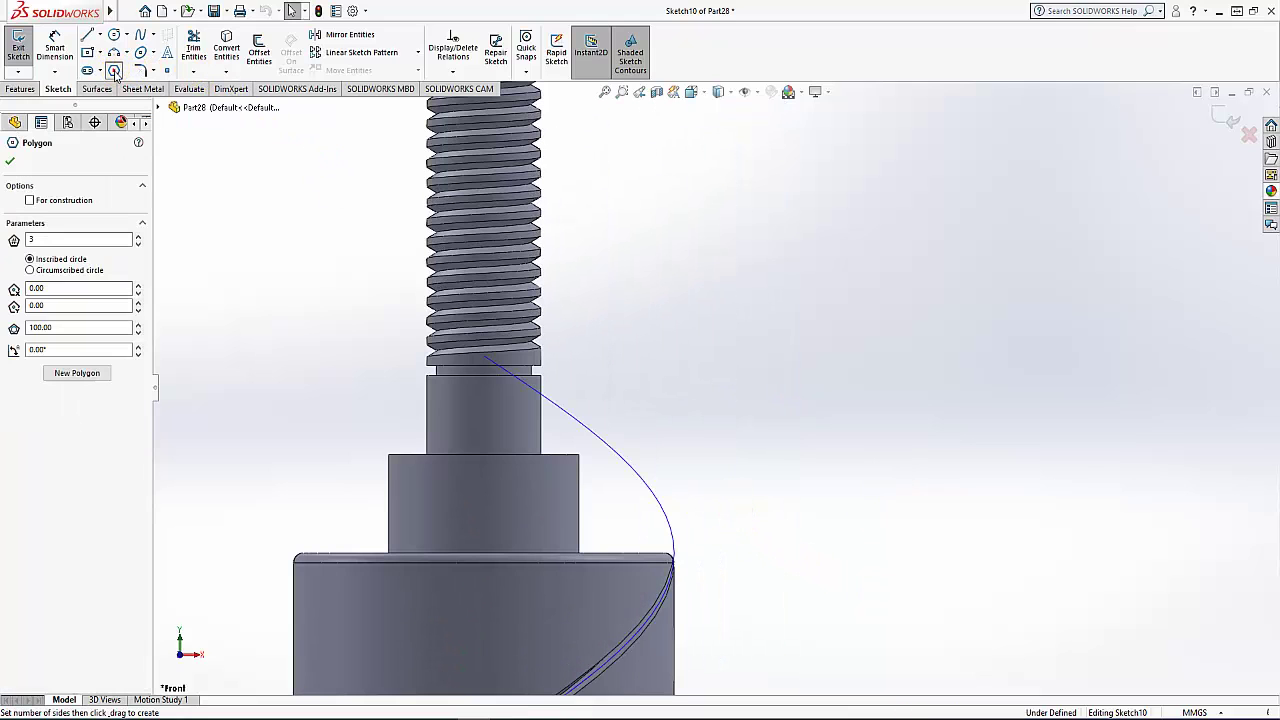
{"action": "double_click", "coordinate": [46, 239]}
{"action": "scroll", "coordinate": [714, 586], "scroll_direction": "down", "scroll_amount": 3}
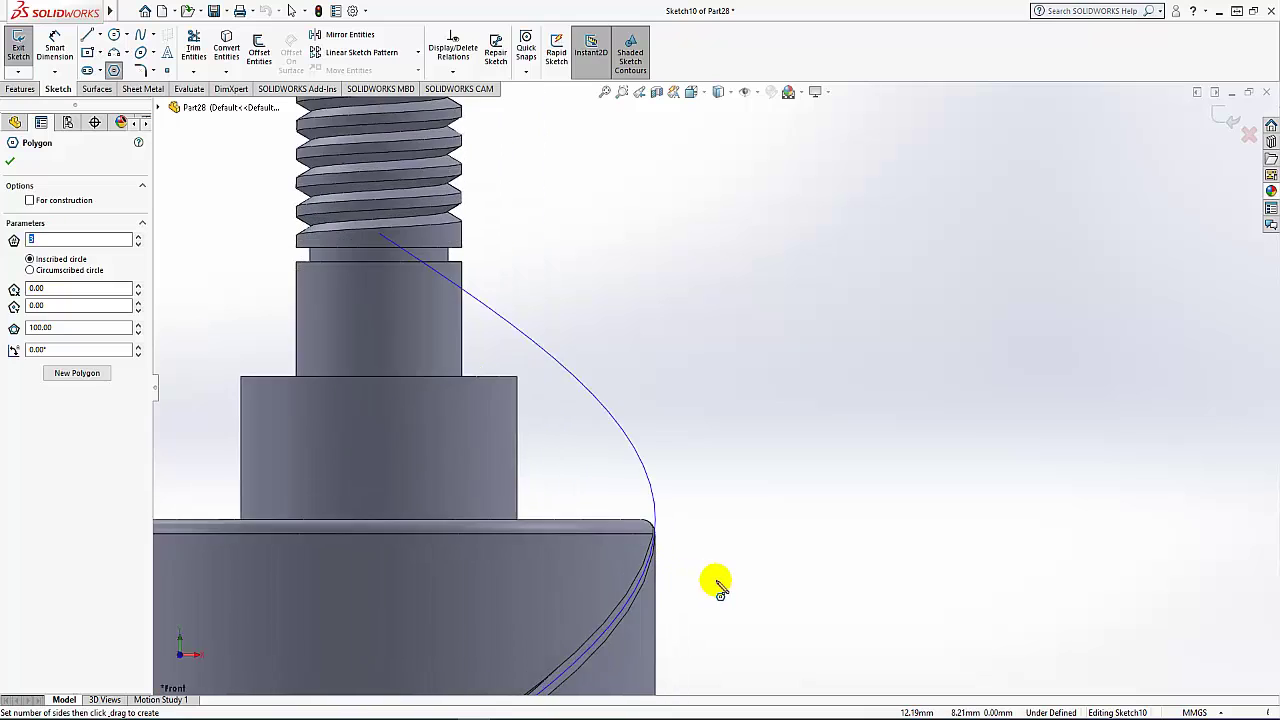
{"action": "left_click_drag", "start_coordinate": [681, 480], "coordinate": [662, 479]}
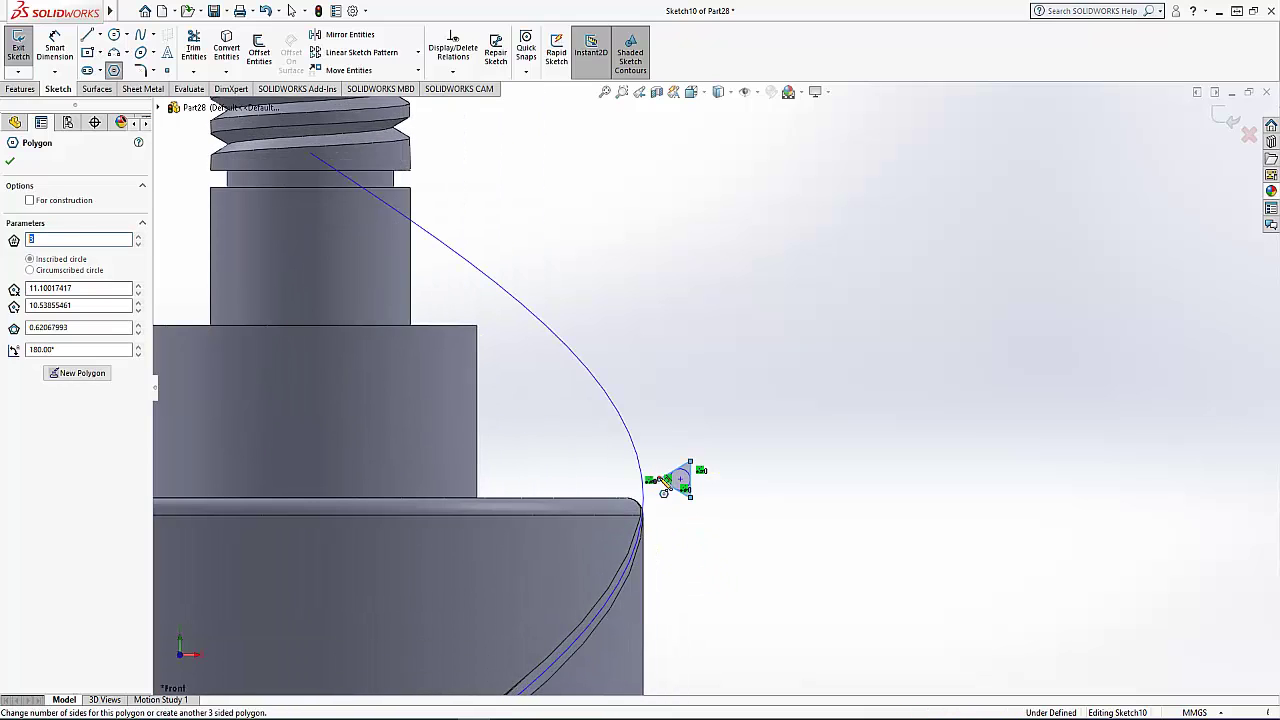
{"action": "right_click", "coordinate": [712, 399]}
{"action": "left_click", "coordinate": [722, 404]}
{"action": "scroll", "coordinate": [728, 471], "scroll_direction": "down", "scroll_amount": 2}
{"action": "scroll", "coordinate": [654, 466], "scroll_direction": "down", "scroll_amount": 2}
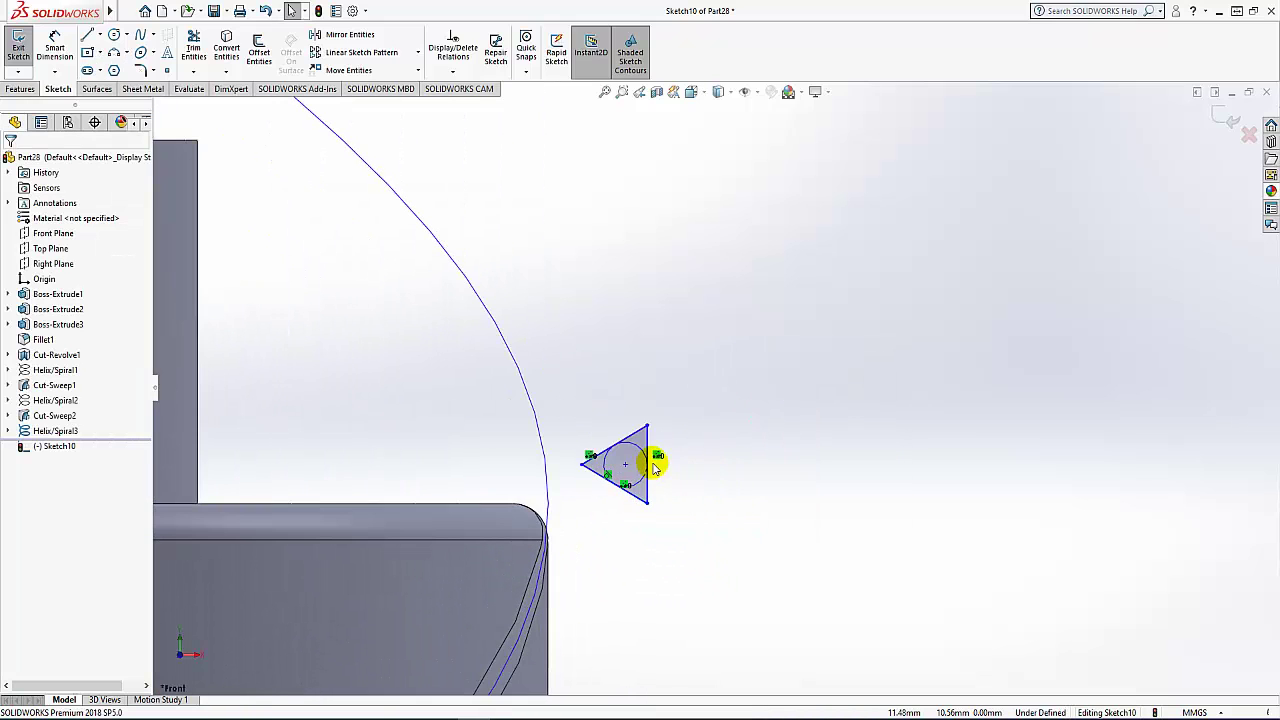
Make the triangle's right edge vertical and dimension it 1 mm tall
{"action": "left_click", "coordinate": [649, 445]}
{"action": "left_click", "coordinate": [710, 388]}
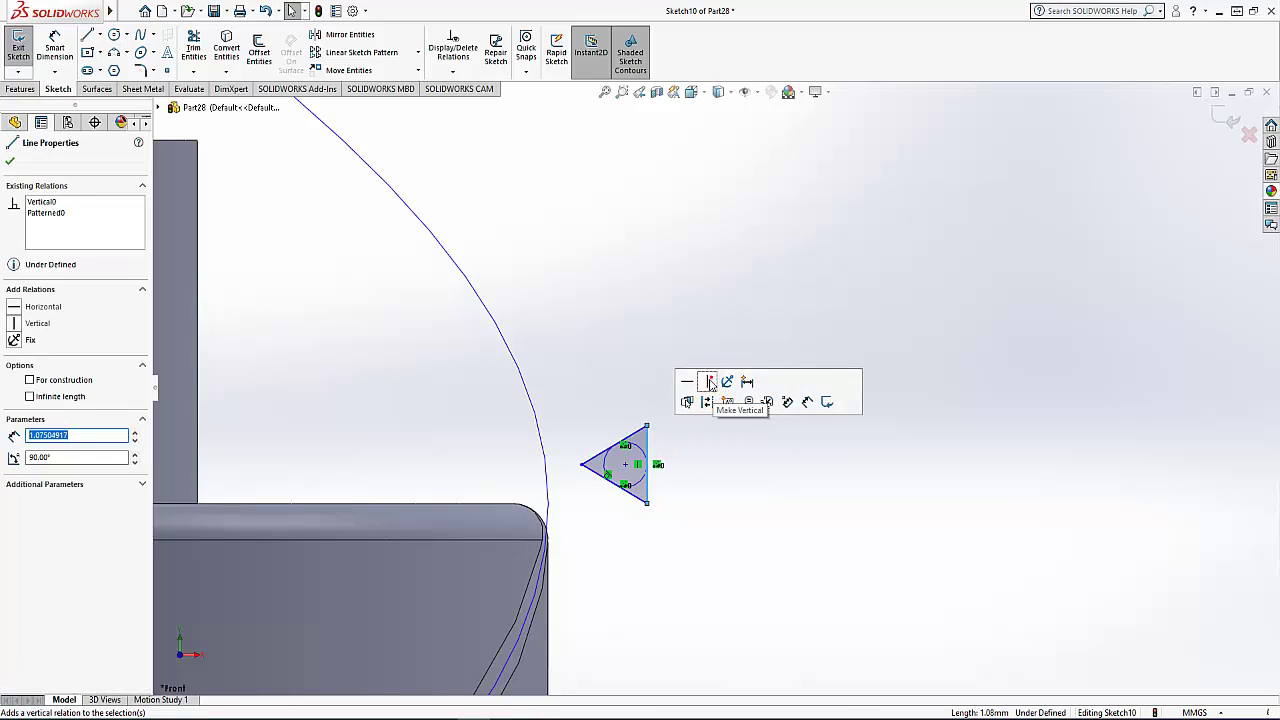
{"action": "left_click", "coordinate": [630, 369]}
{"action": "left_click", "coordinate": [55, 45]}
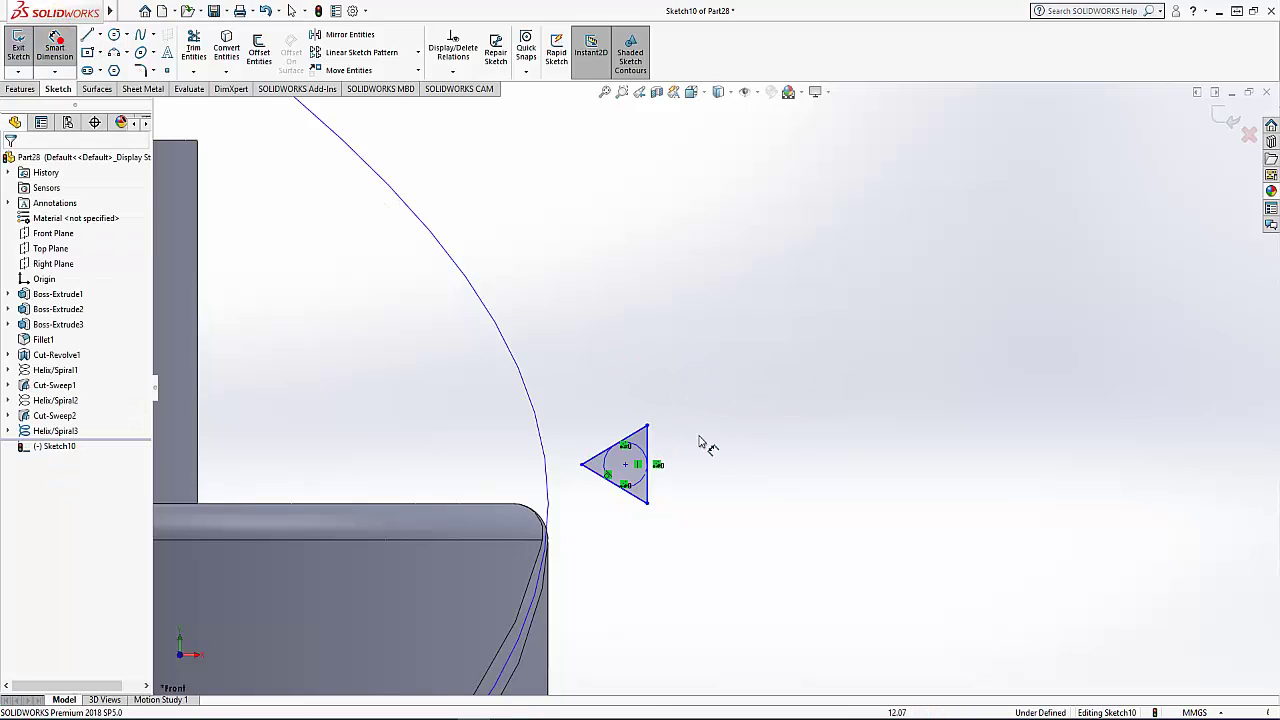
{"action": "left_click", "coordinate": [647, 447]}
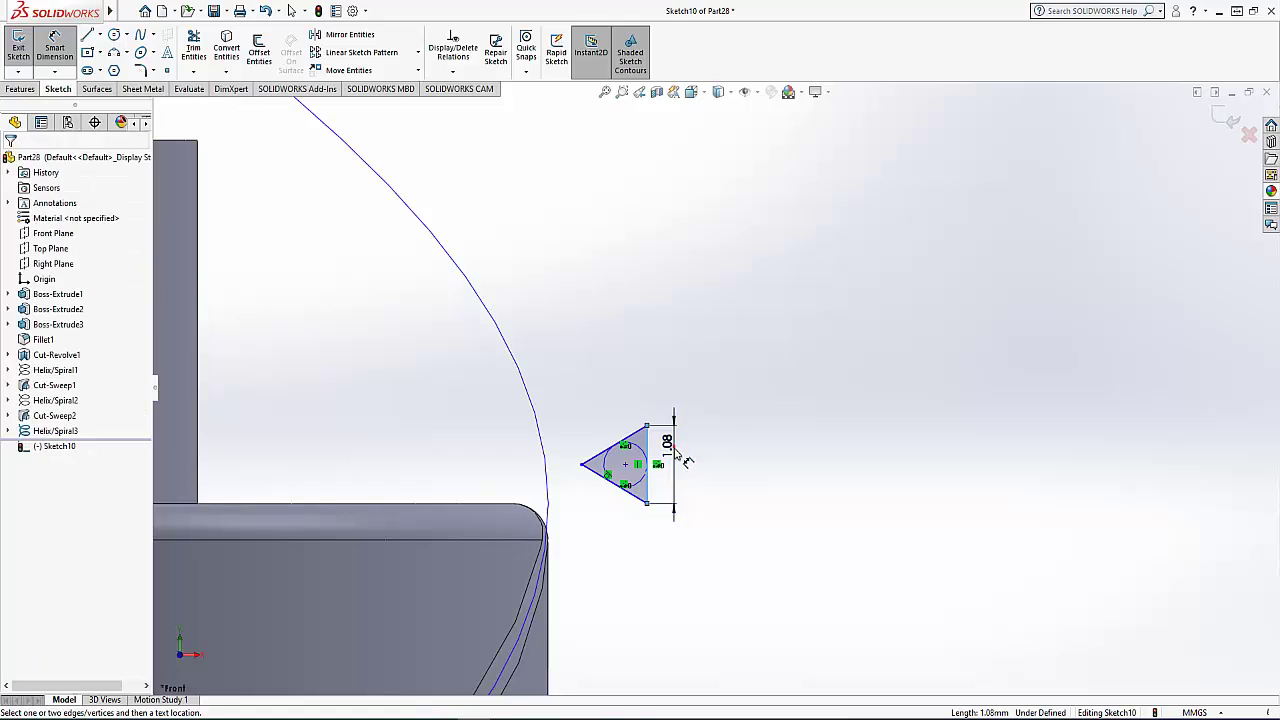
{"action": "left_click", "coordinate": [674, 465]}
{"action": "type", "text": "1"}
{"action": "key", "text": "Return"}
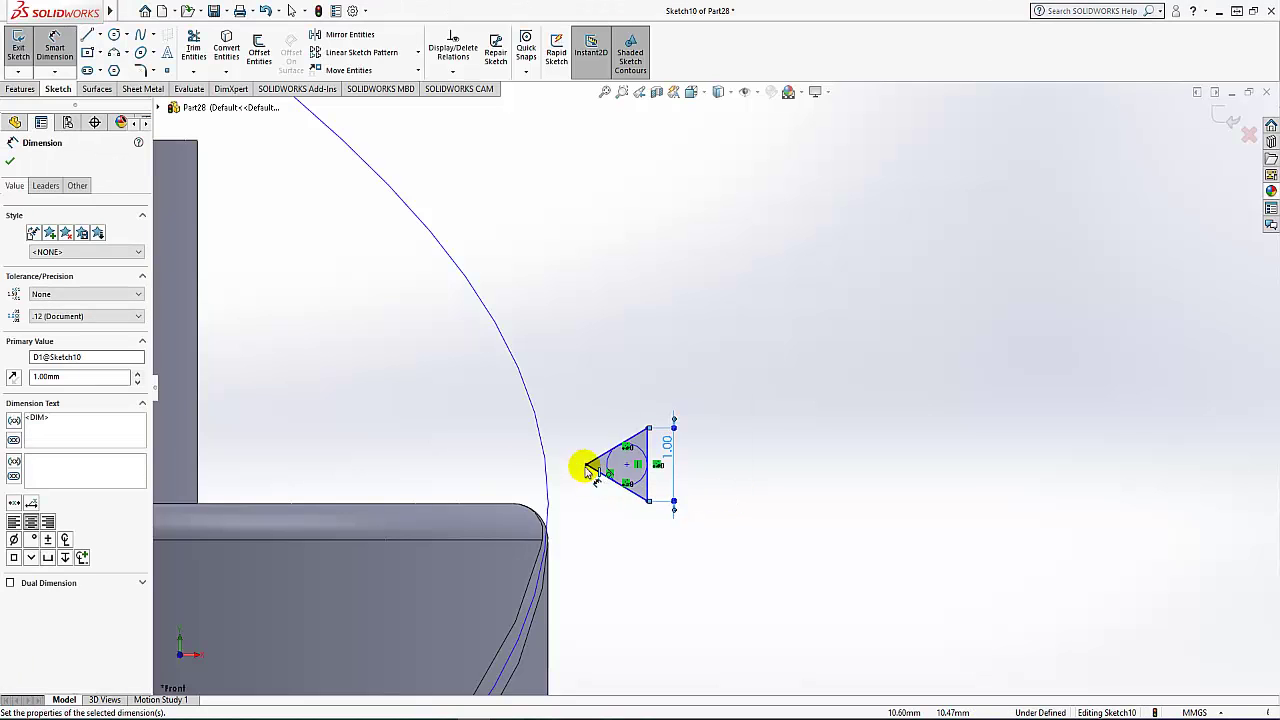
{"action": "left_click", "coordinate": [12, 162]}
Pierce the triangle's centre point onto the helix curve
{"action": "scroll", "coordinate": [590, 500], "scroll_direction": "down", "scroll_amount": 2}
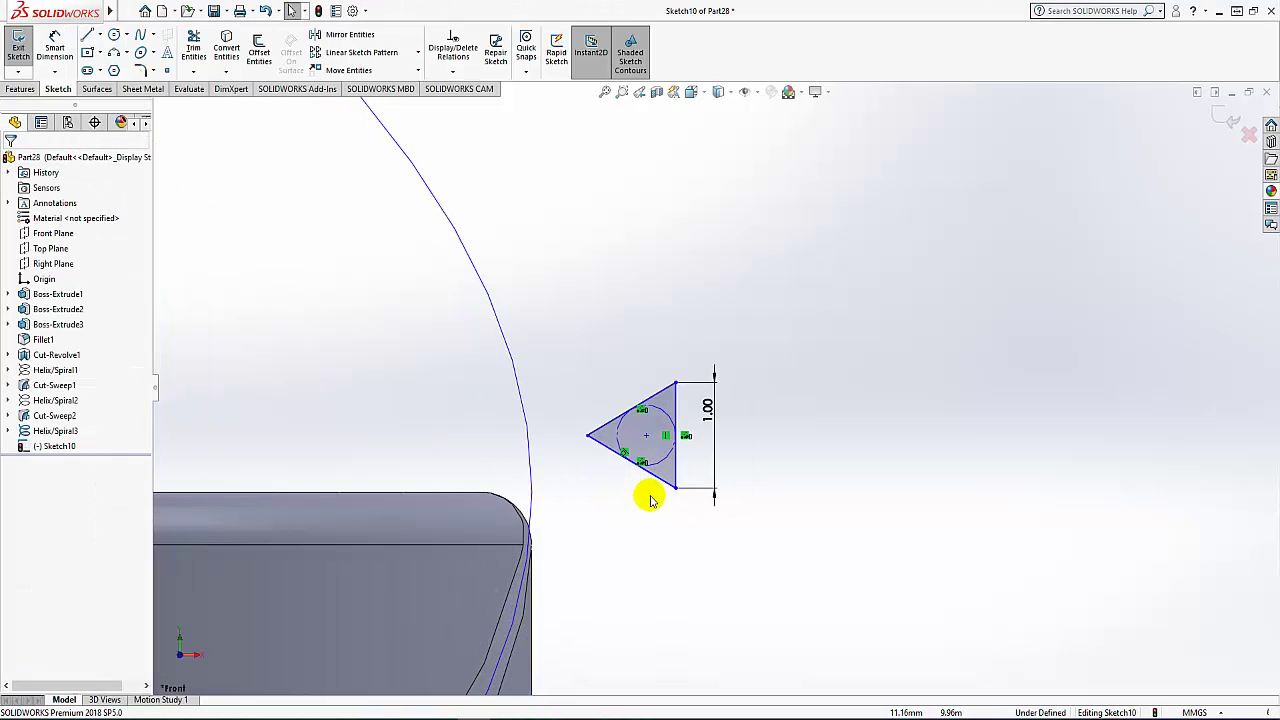
{"action": "left_click", "coordinate": [646, 436]}
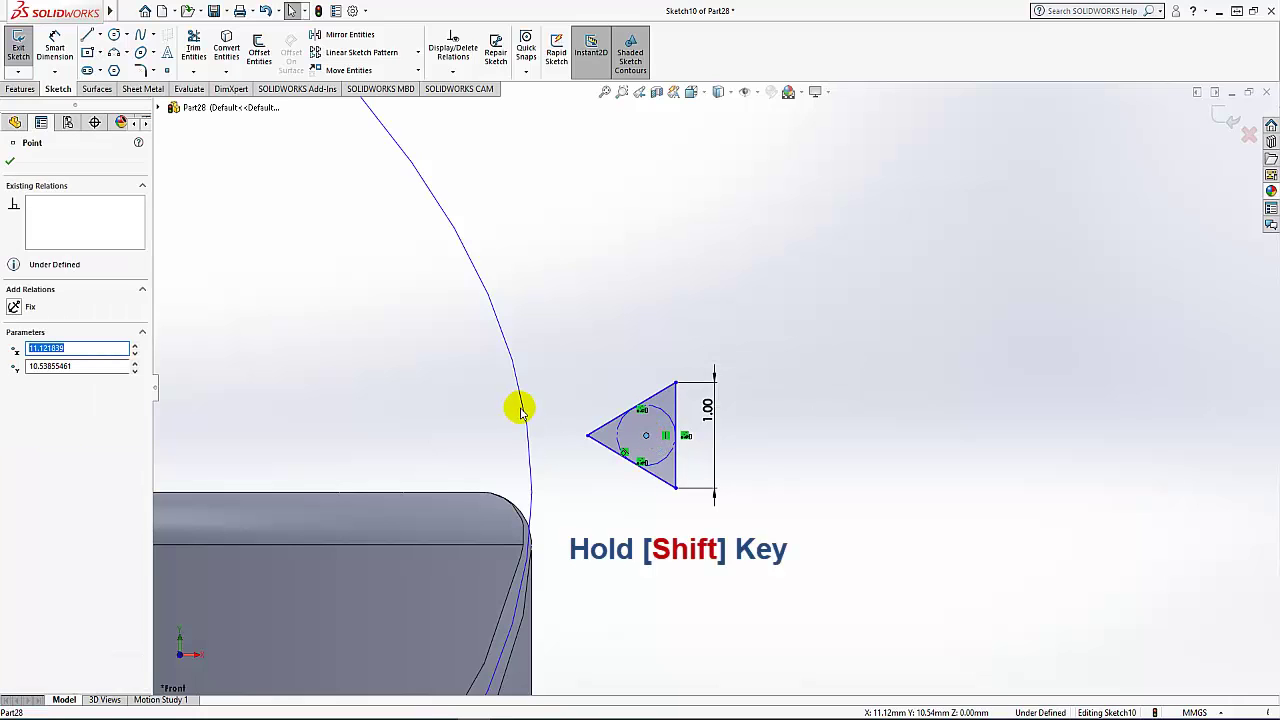
{"action": "left_click", "coordinate": [520, 410], "text": "shift"}
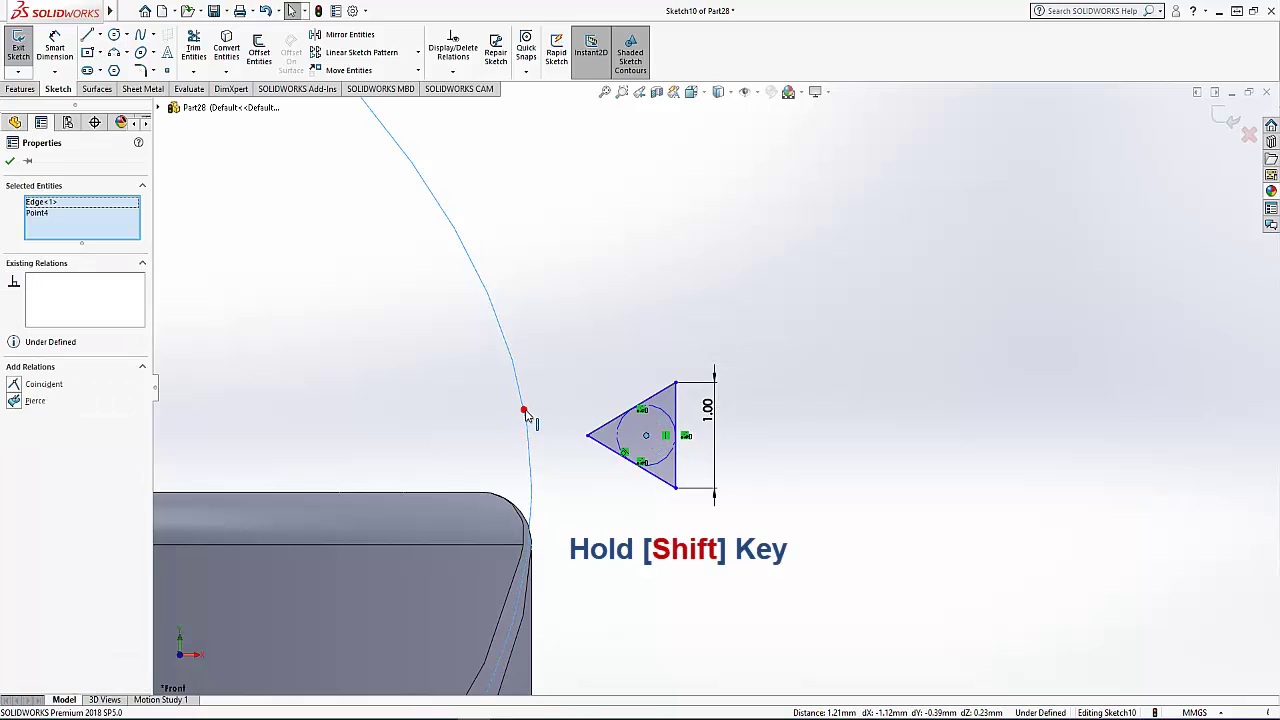
{"action": "left_click", "coordinate": [14, 402]}
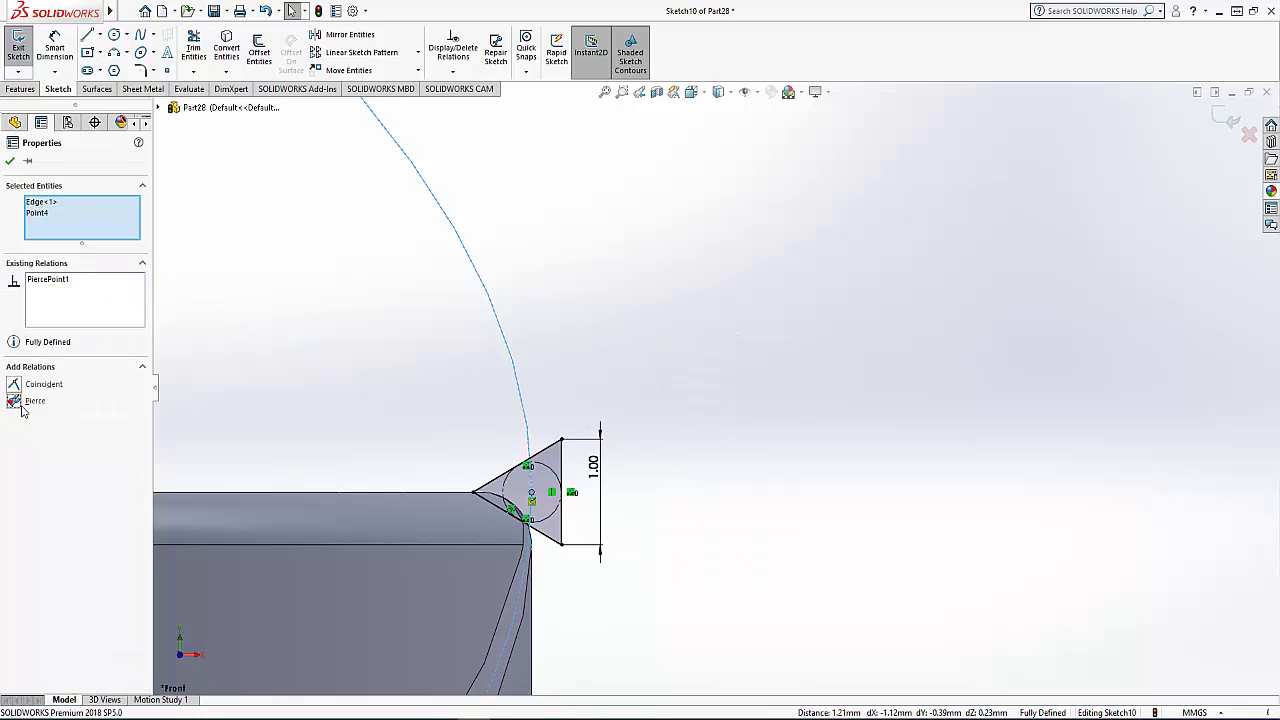
{"action": "left_click", "coordinate": [15, 164]}
Swept-cut the triangle profile along Helix/Spiral3 in both directions
{"action": "key", "text": "z"}
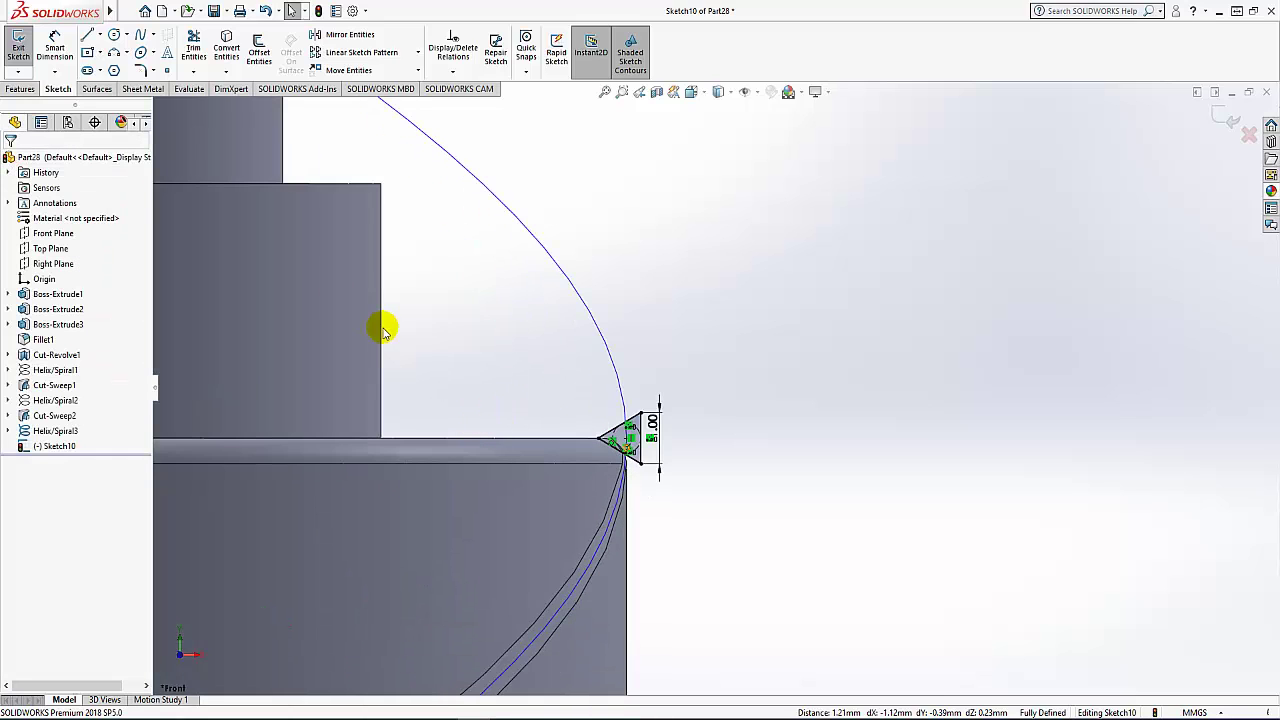
{"action": "left_click", "coordinate": [20, 52]}
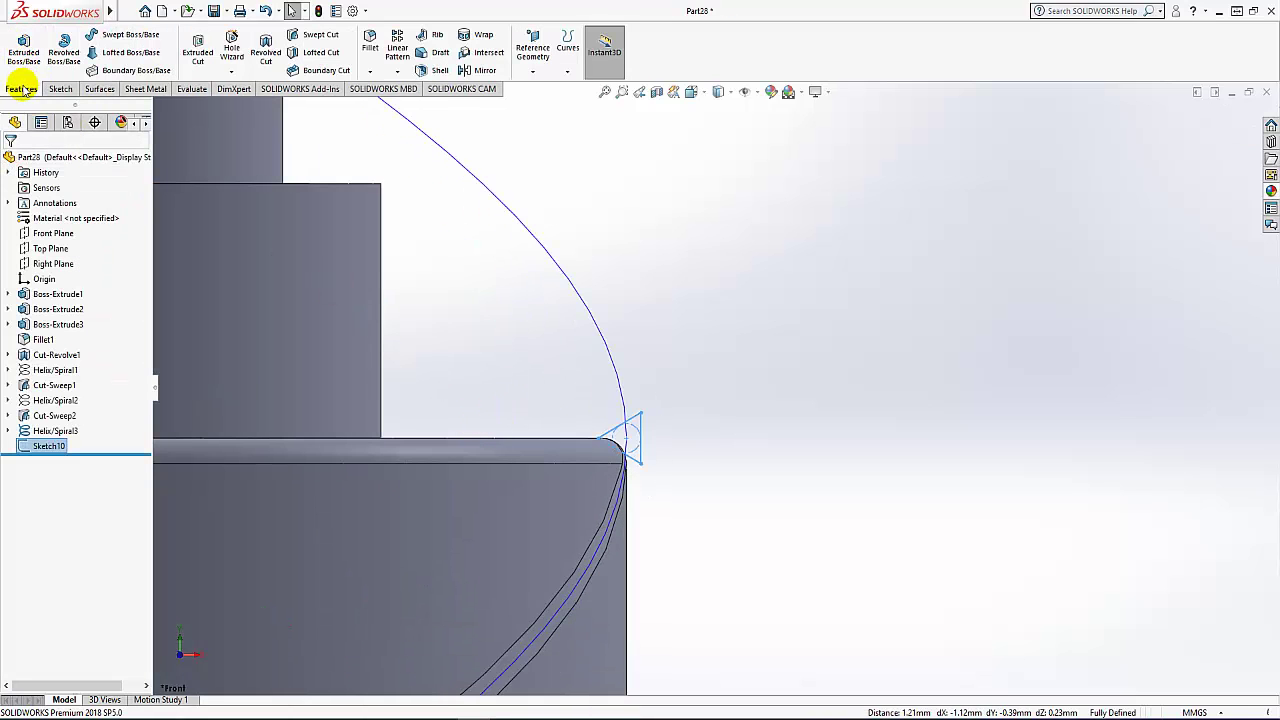
{"action": "left_click", "coordinate": [321, 37]}
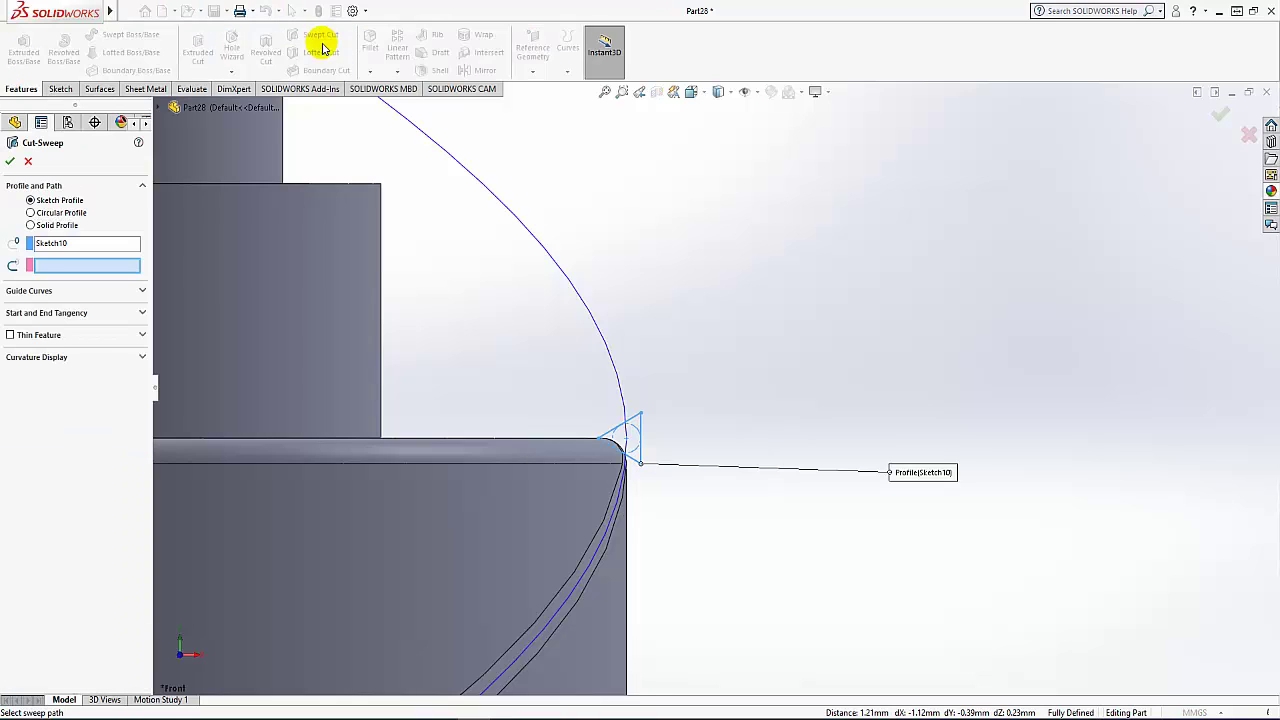
{"action": "left_click", "coordinate": [84, 245]}
{"action": "left_click", "coordinate": [84, 266]}
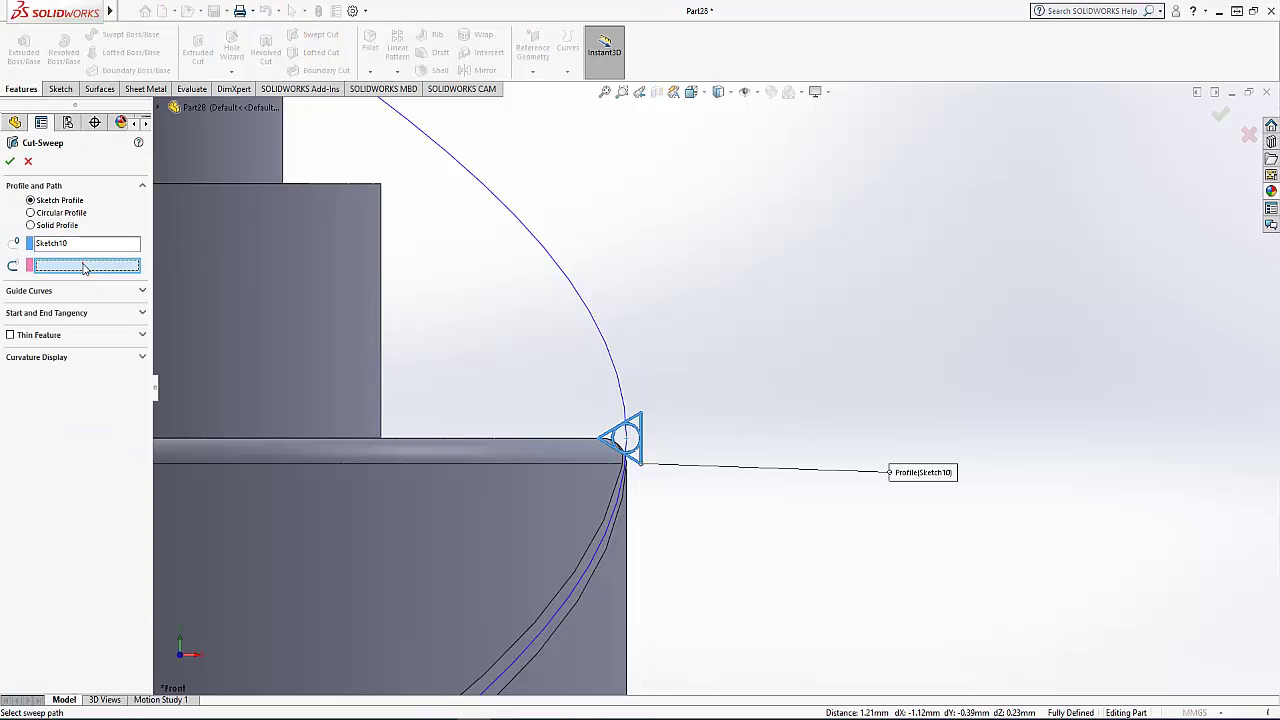
{"action": "left_click", "coordinate": [550, 258]}
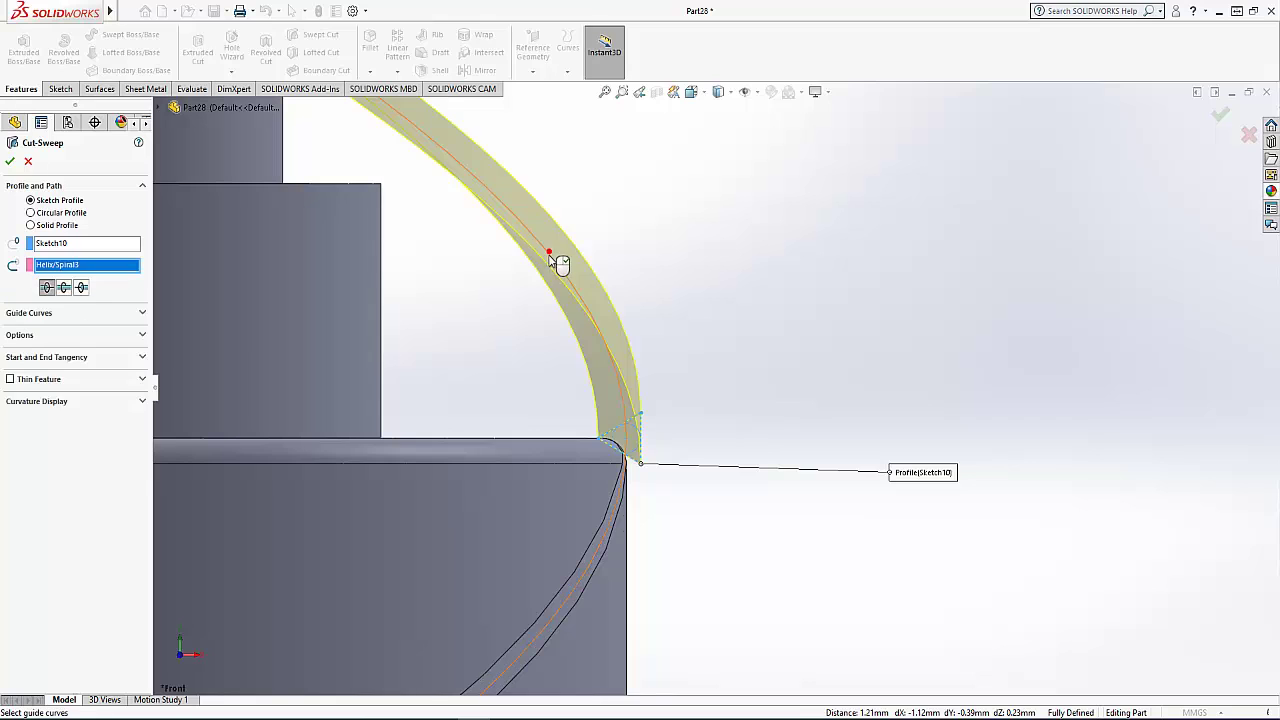
{"action": "left_click", "coordinate": [64, 287]}
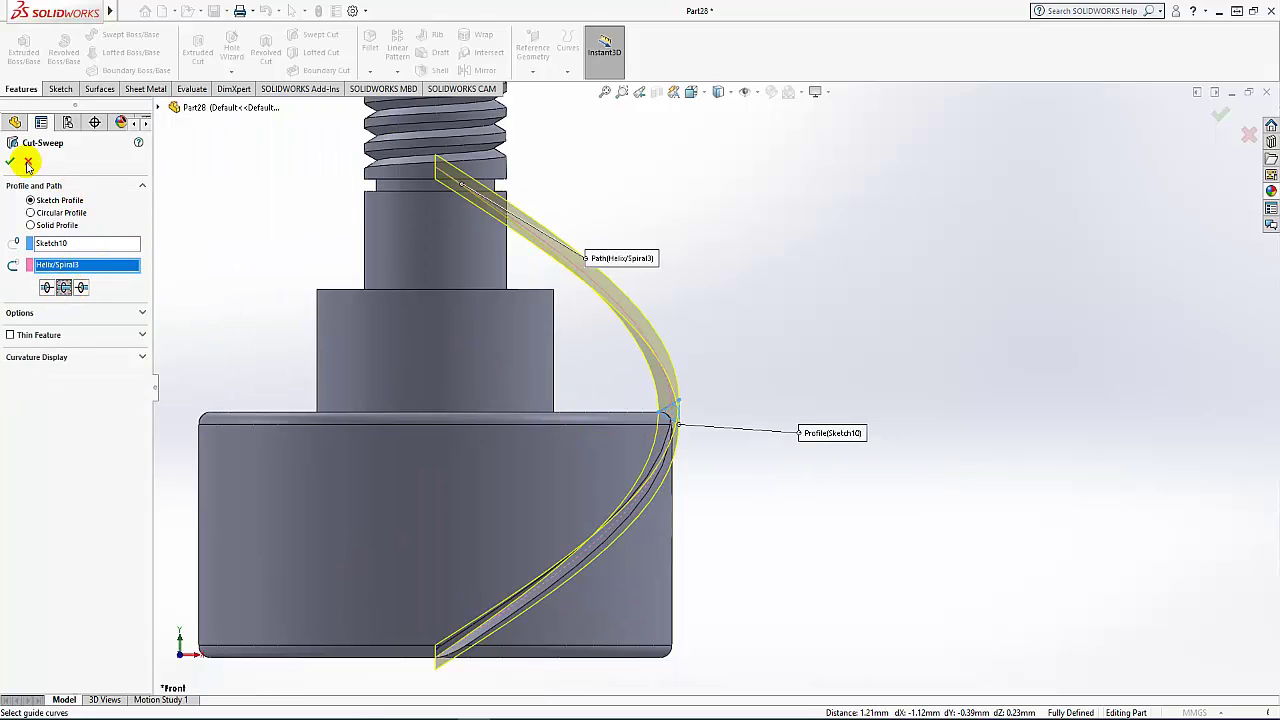
{"action": "left_click", "coordinate": [10, 162]}
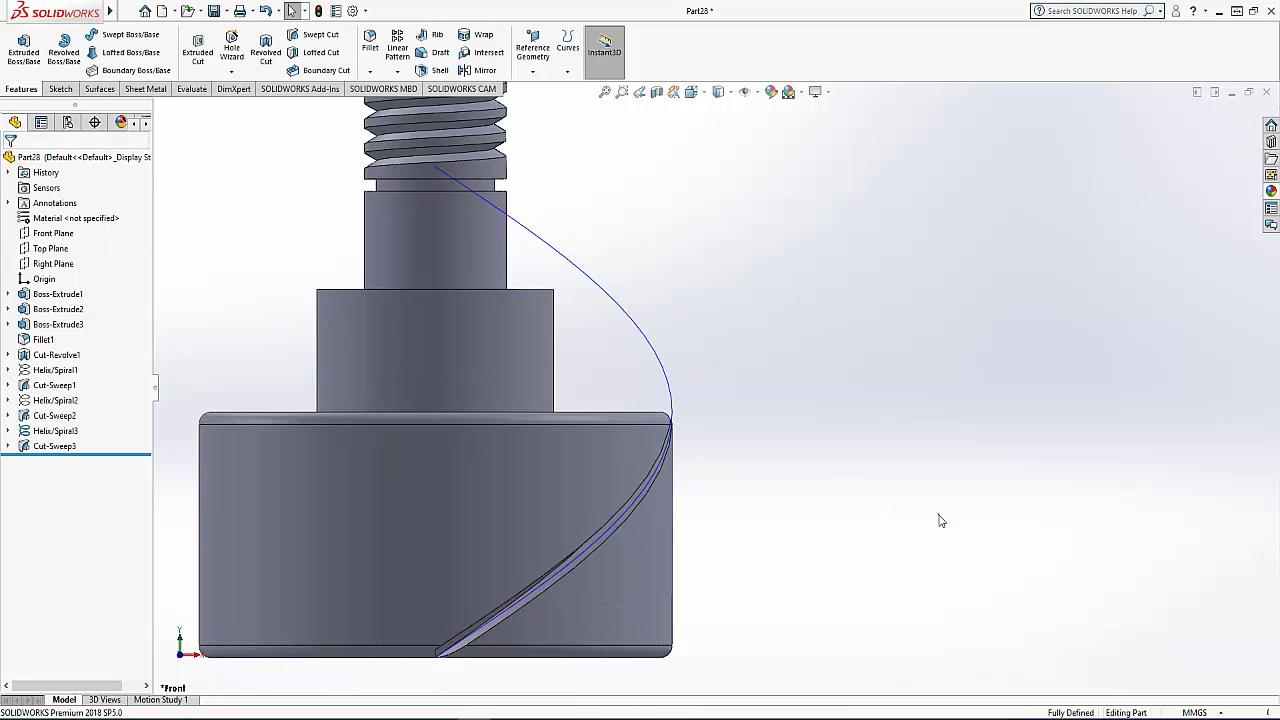
Hide Helix/Spiral3 and return the screw to an upright front view
{"action": "mouse_move", "coordinate": [837, 512]}
{"action": "middle_mouse_down"}
{"action": "mouse_move", "coordinate": [734, 540]}
{"action": "mouse_move", "coordinate": [983, 516]}
{"action": "middle_mouse_up"}
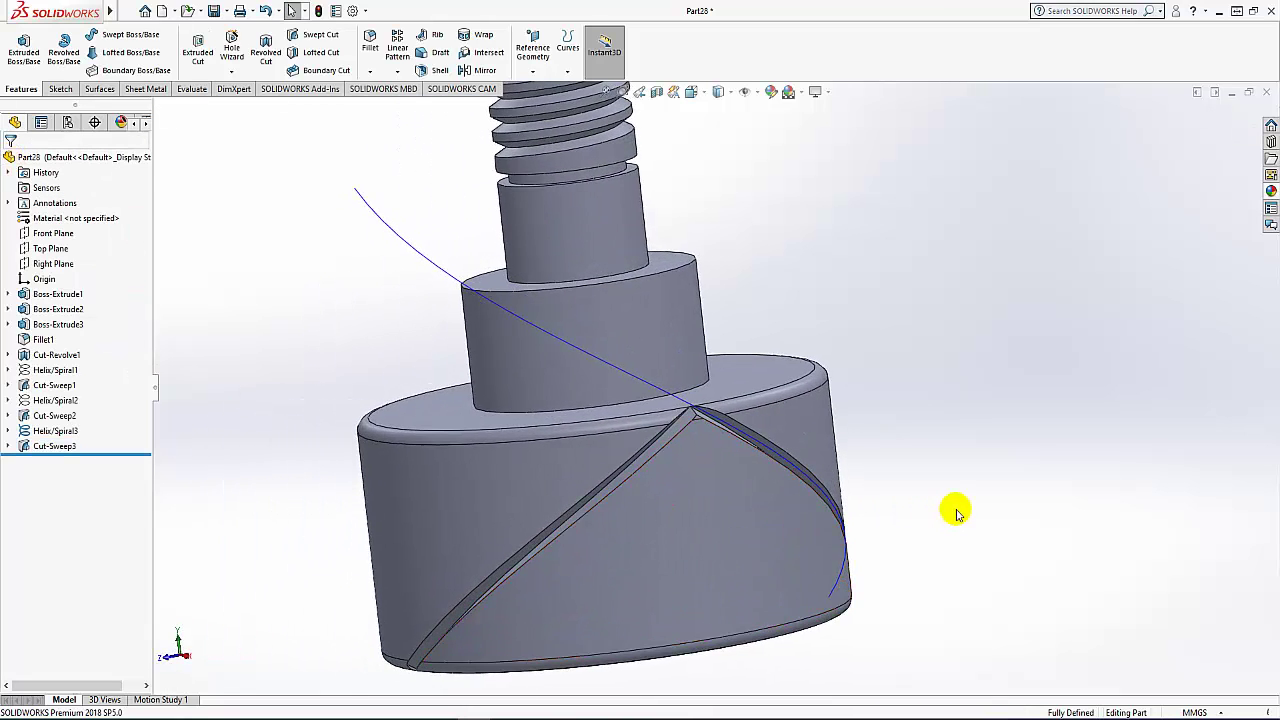
{"action": "scroll", "coordinate": [829, 320], "scroll_direction": "down", "scroll_amount": 2}
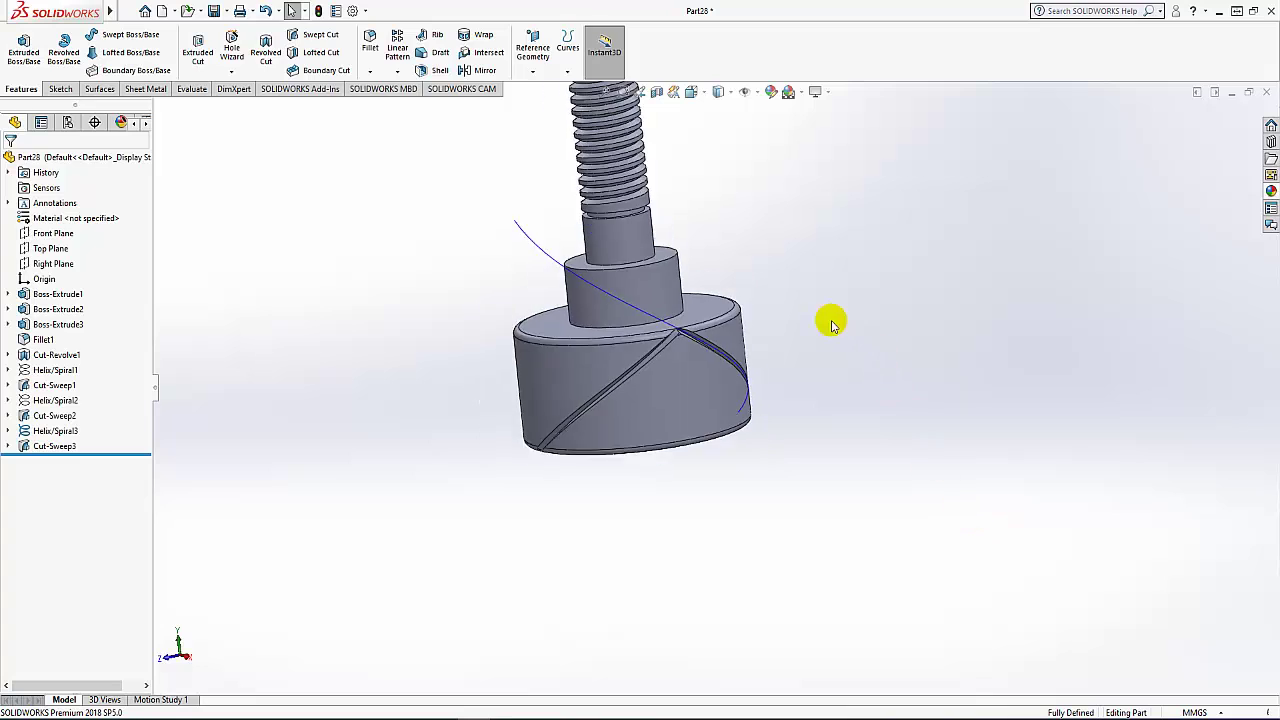
{"action": "scroll", "coordinate": [786, 272], "scroll_direction": "down", "scroll_amount": 2}
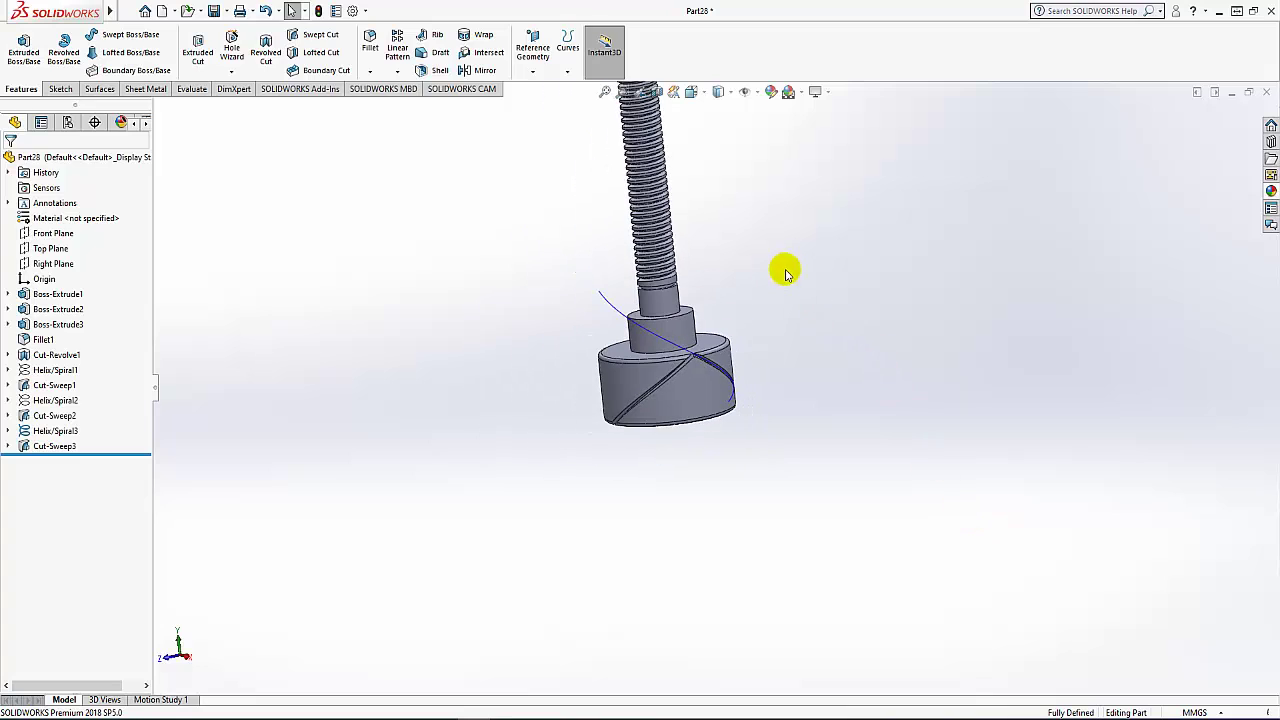
{"action": "left_click", "coordinate": [54, 428]}
{"action": "left_click", "coordinate": [55, 410]}
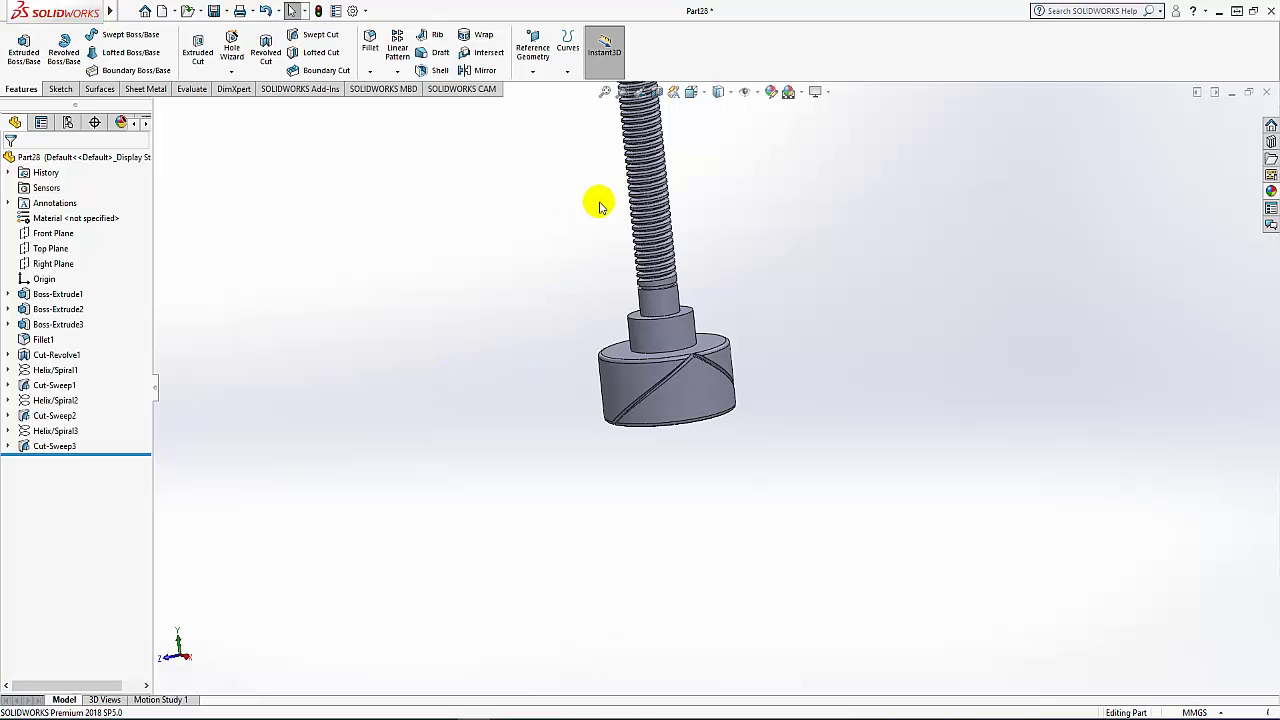
{"action": "scroll", "coordinate": [600, 197], "scroll_direction": "up", "scroll_amount": 3}
{"action": "scroll", "coordinate": [770, 192], "scroll_direction": "down", "scroll_amount": 3}
{"action": "scroll", "coordinate": [731, 590], "scroll_direction": "up", "scroll_amount": 2}
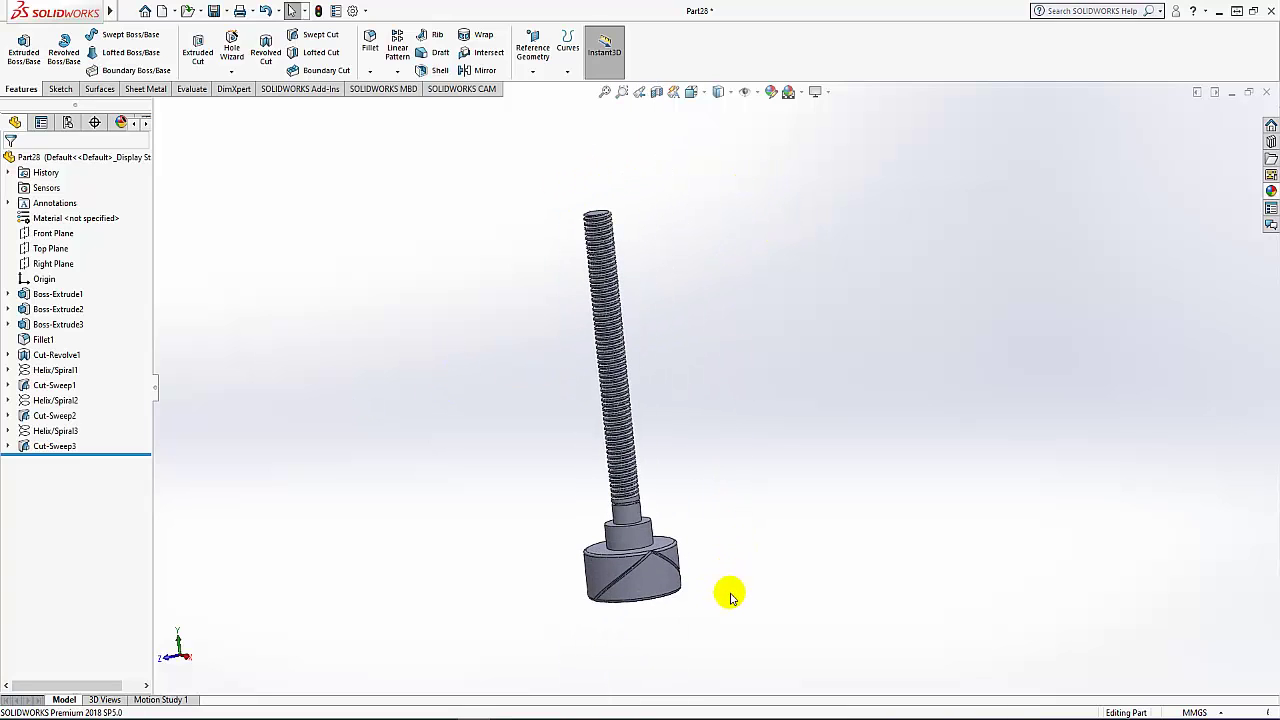
{"action": "scroll", "coordinate": [731, 590], "scroll_direction": "down", "scroll_amount": 2}
{"action": "mouse_move", "coordinate": [748, 632]}
{"action": "middle_mouse_down"}
{"action": "mouse_move", "coordinate": [674, 506]}
{"action": "mouse_move", "coordinate": [706, 418]}
{"action": "middle_mouse_up"}
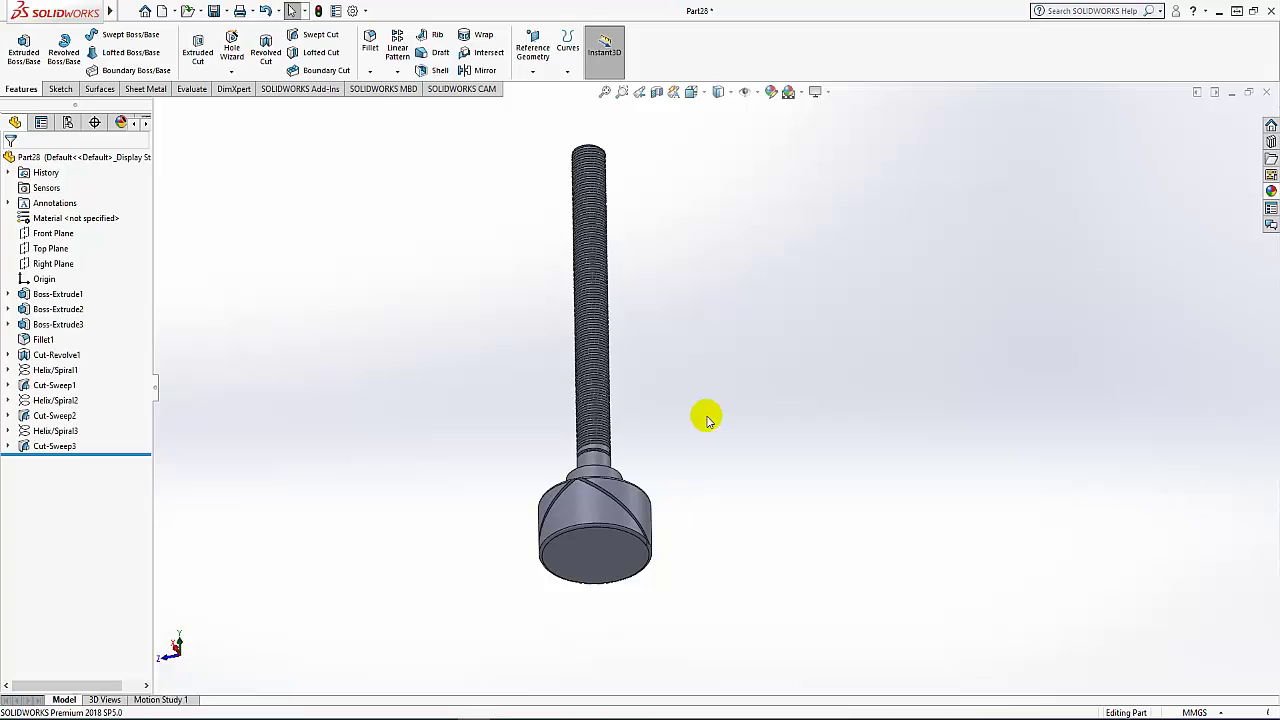
Circular-pattern Cut-Sweep3 24 times over 360° about the neck's cylindrical face
{"action": "left_click", "coordinate": [397, 72]}
{"action": "left_click", "coordinate": [421, 105]}
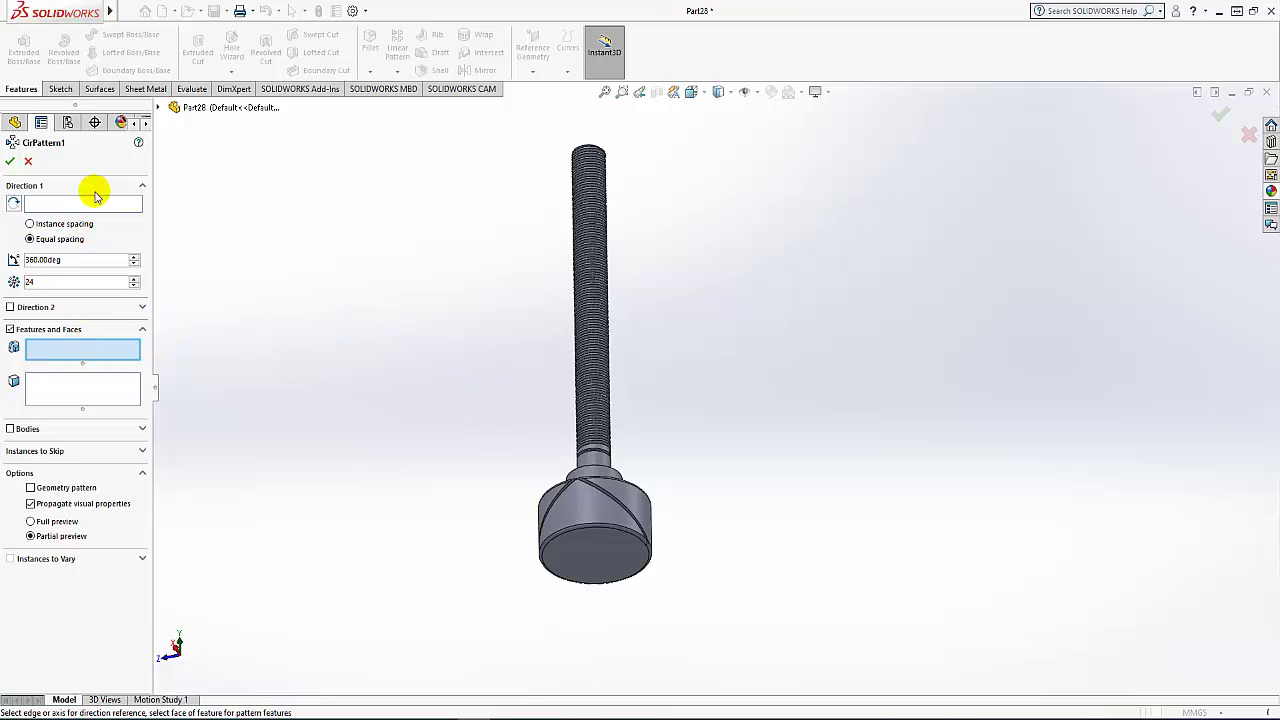
{"action": "left_click", "coordinate": [72, 206]}
{"action": "left_click", "coordinate": [596, 463]}
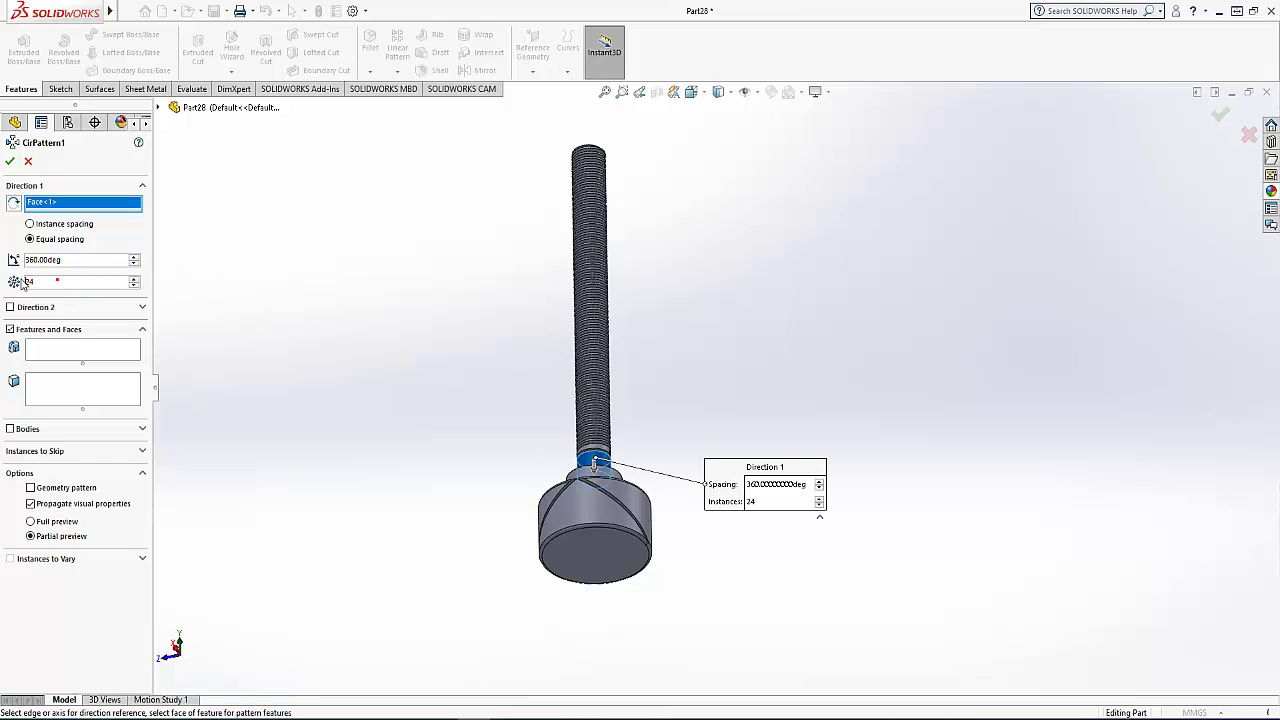
{"action": "left_click", "coordinate": [53, 352]}
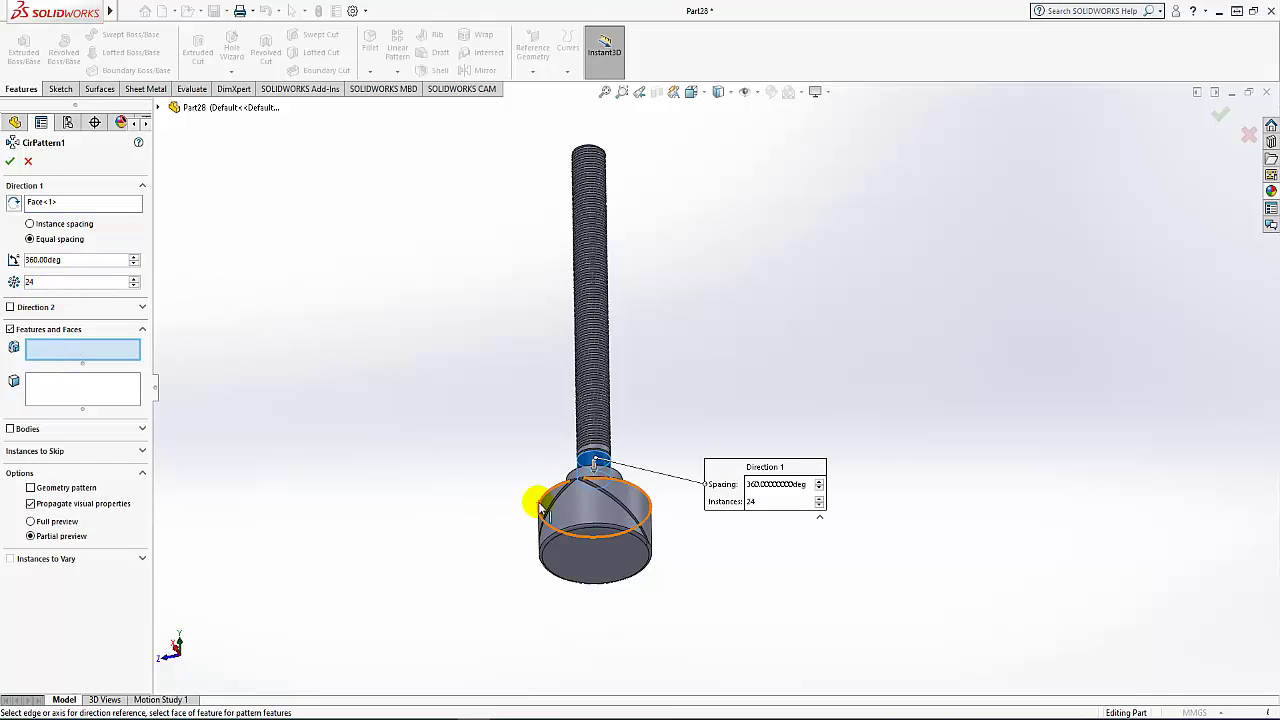
{"action": "scroll", "coordinate": [600, 495], "scroll_direction": "down", "scroll_amount": 2}
{"action": "scroll", "coordinate": [720, 470], "scroll_direction": "down", "scroll_amount": 3}
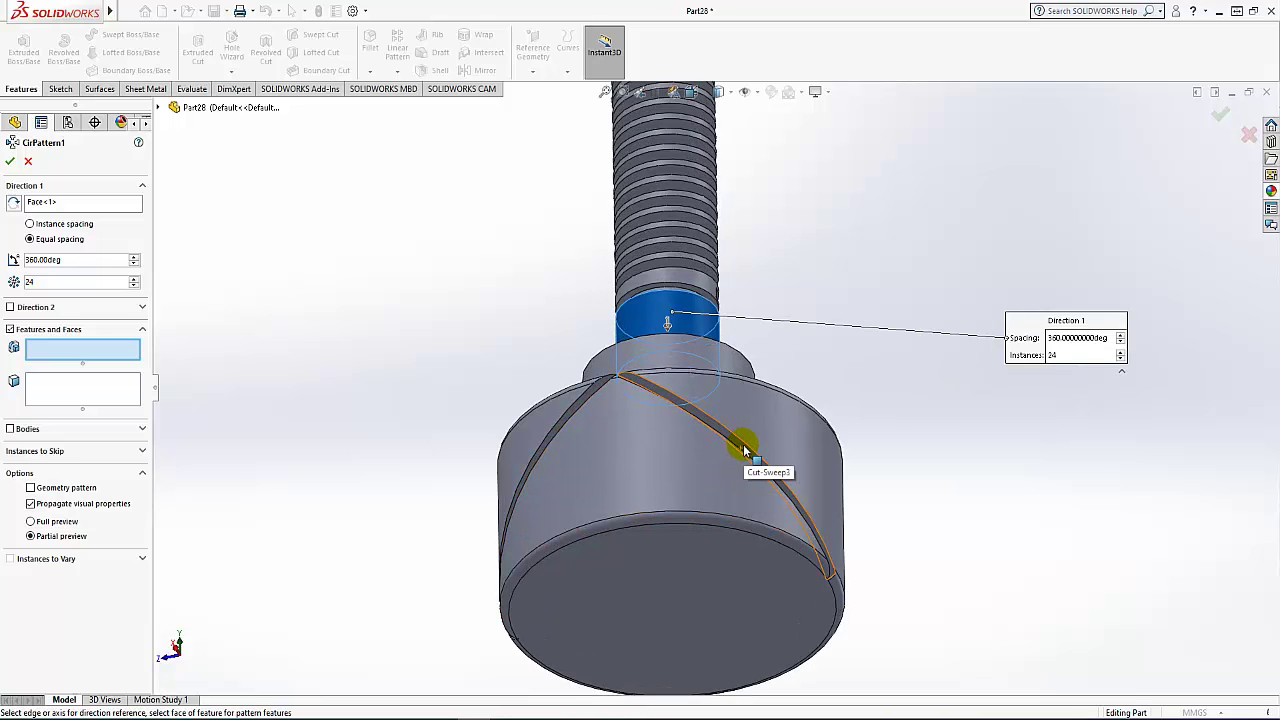
{"action": "left_click", "coordinate": [743, 446]}
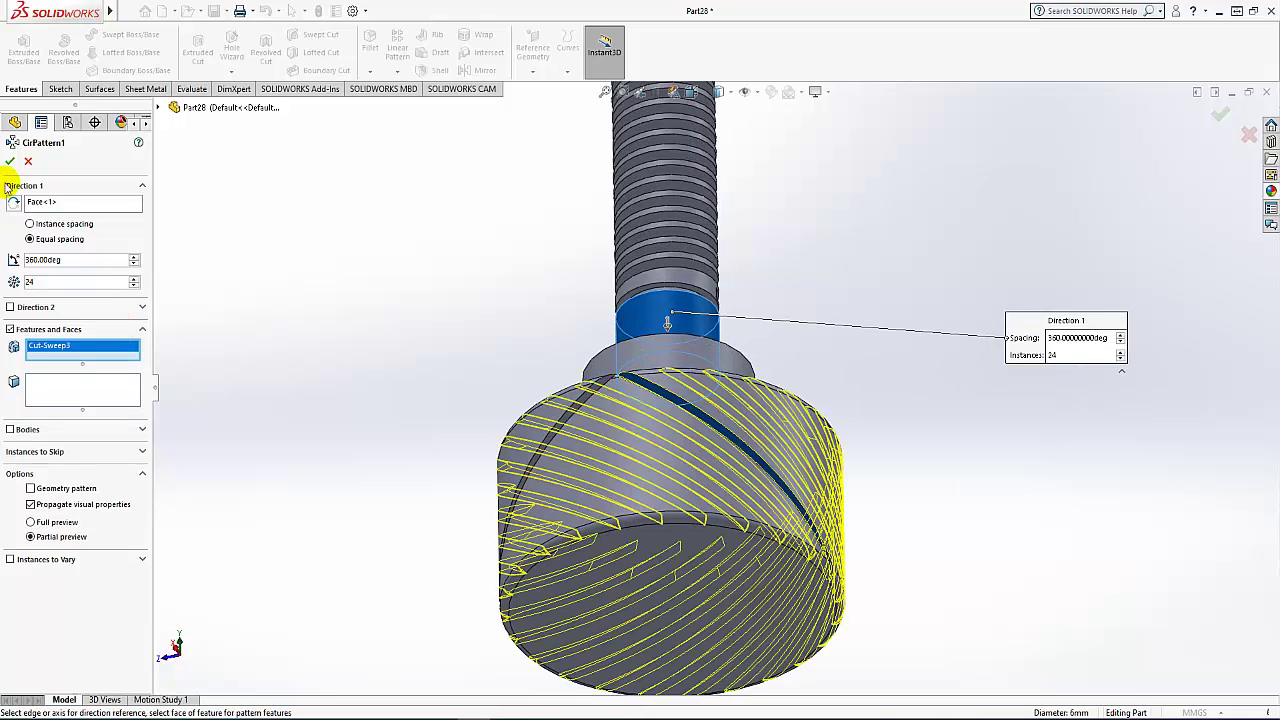
{"action": "right_click", "coordinate": [328, 370]}
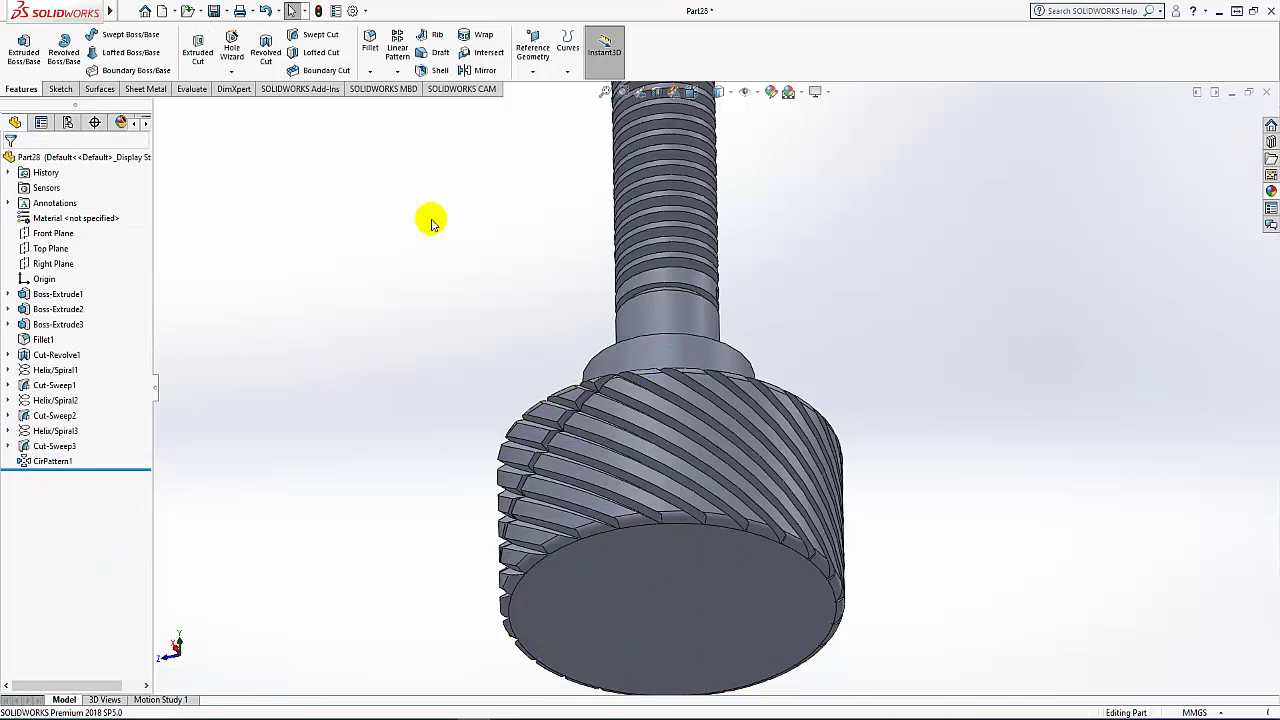
Circular-pattern Cut-Sweep2 24 times over 360° about the neck's cylindrical face
{"action": "left_click", "coordinate": [398, 72]}
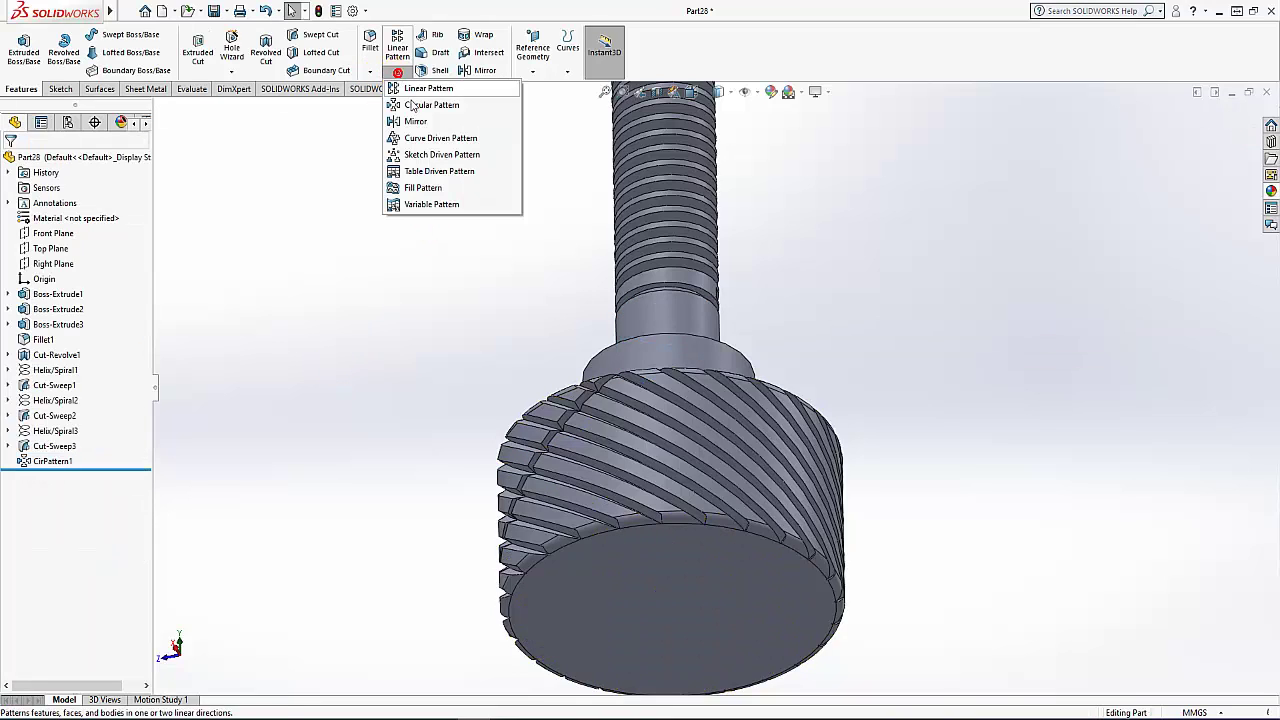
{"action": "left_click", "coordinate": [426, 105]}
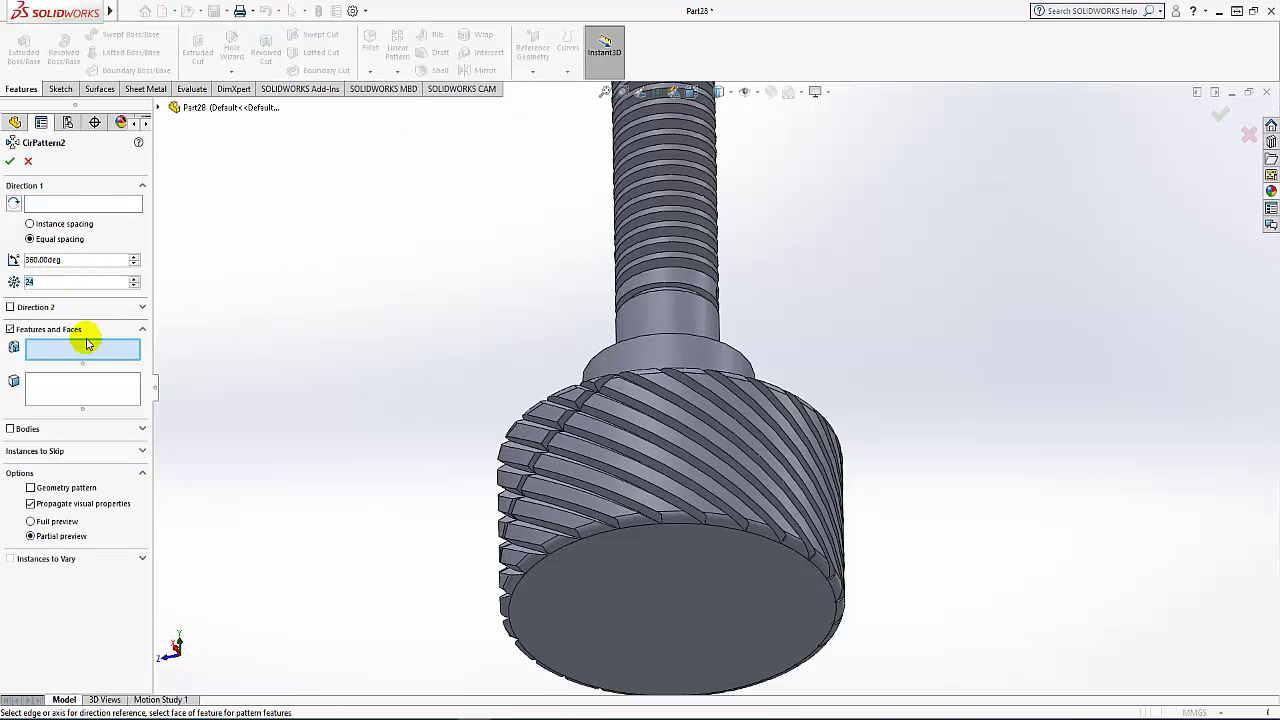
{"action": "left_click", "coordinate": [70, 204]}
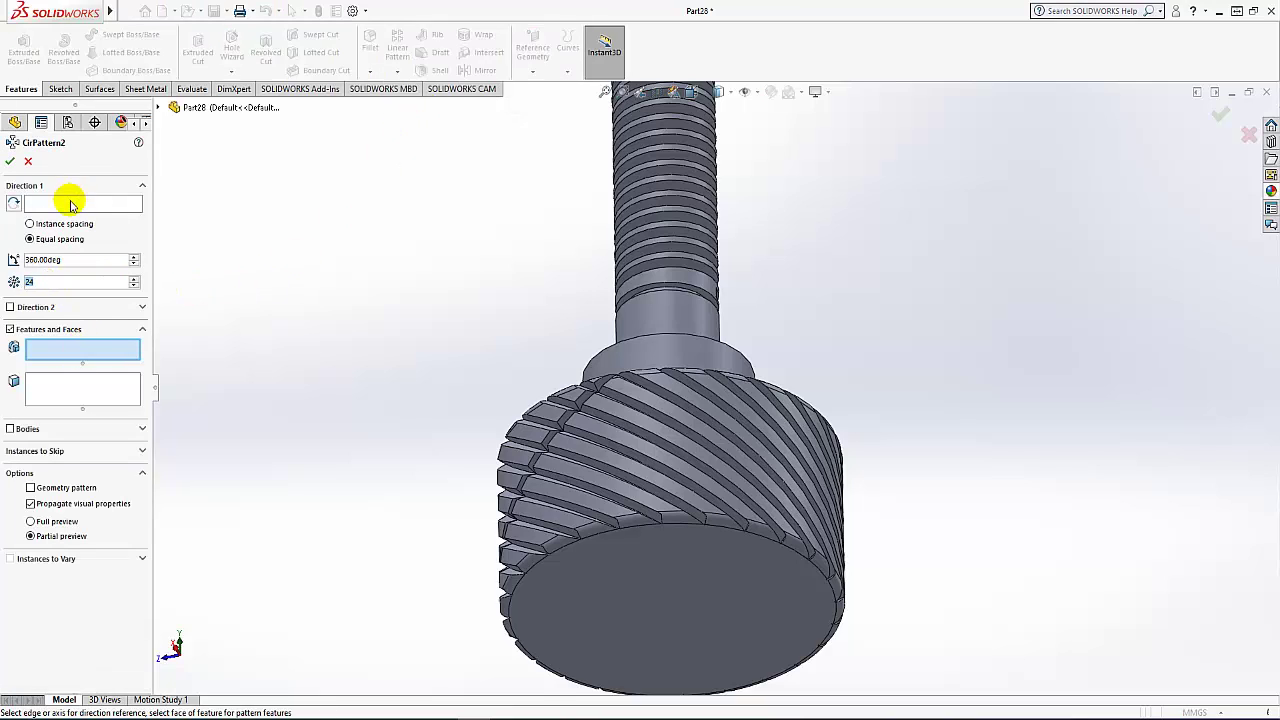
{"action": "left_click", "coordinate": [671, 320]}
{"action": "left_click", "coordinate": [60, 352]}
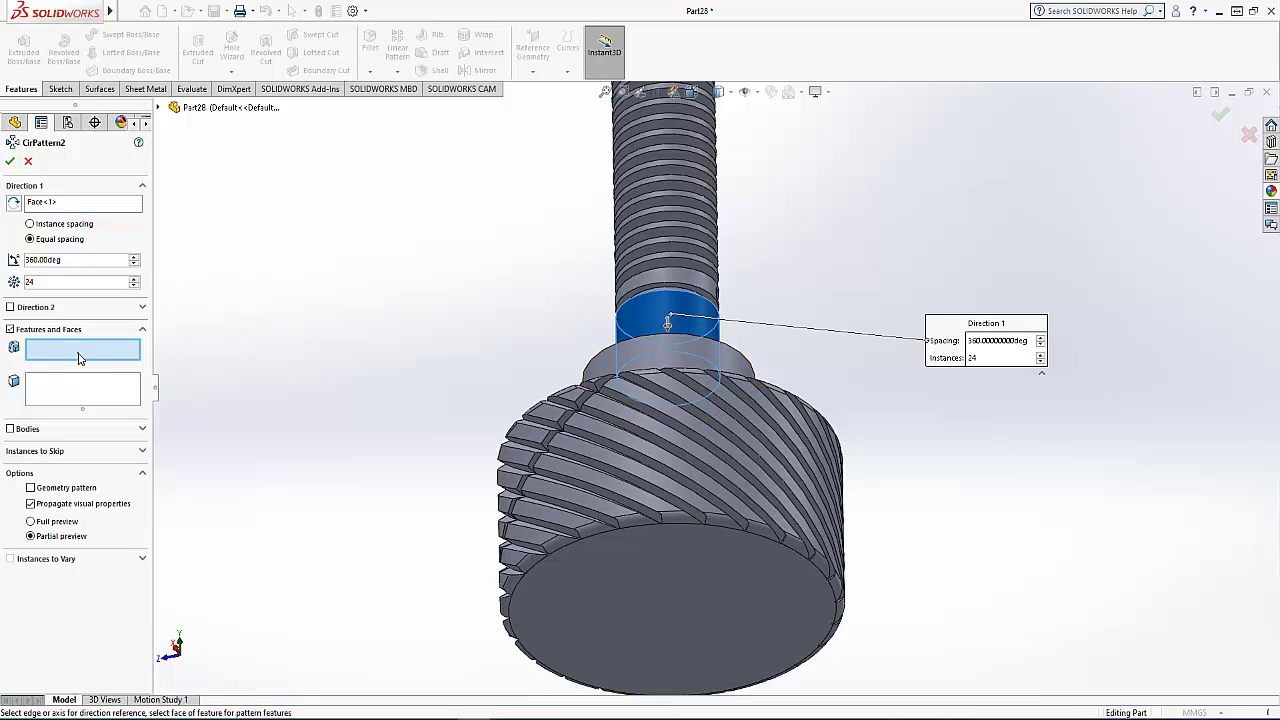
{"action": "middle_click_drag", "start_coordinate": [571, 421], "coordinate": [576, 424]}
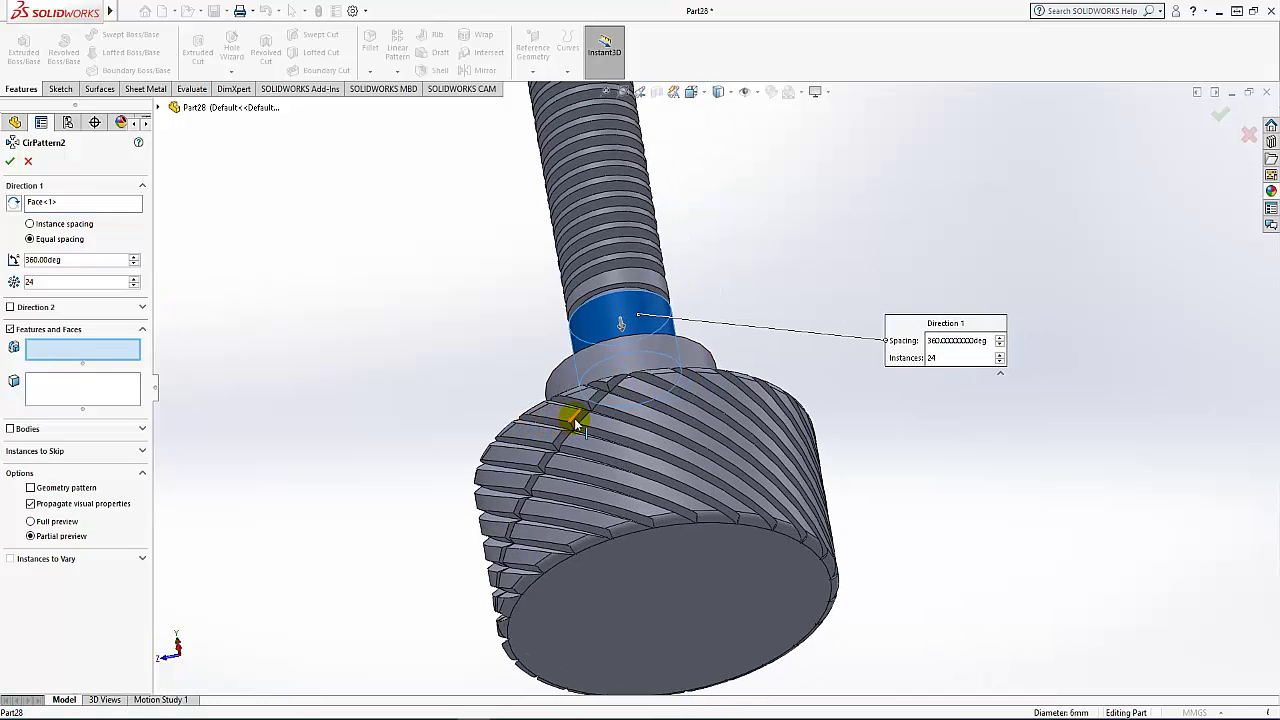
{"action": "left_click", "coordinate": [577, 426]}
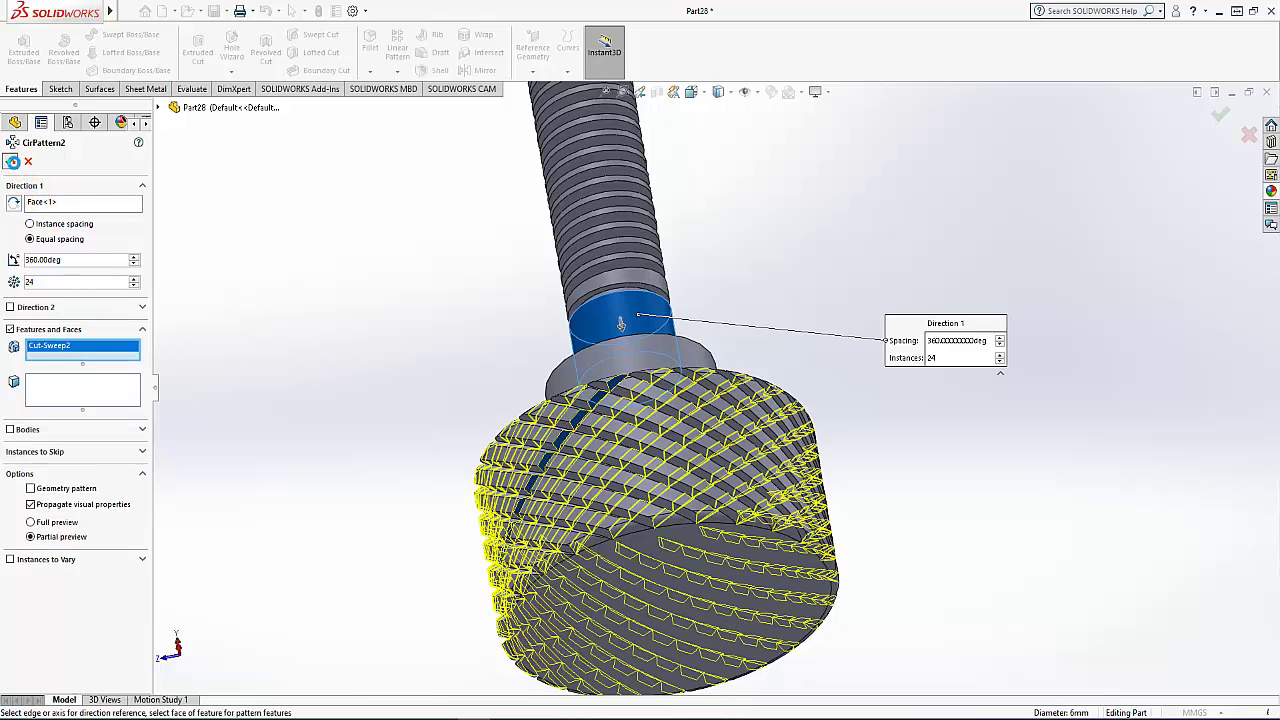
{"action": "right_click", "coordinate": [340, 330]}
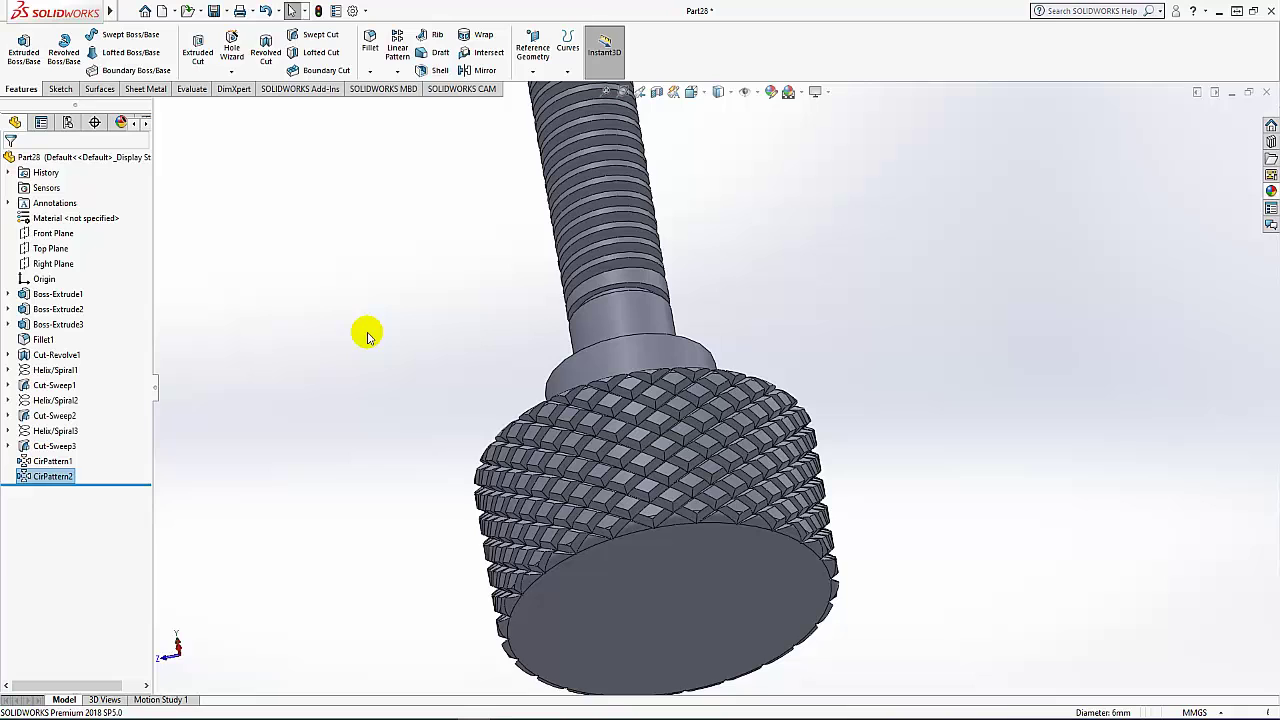
Orbit the screw to inspect the diamond knurl from several sides
{"action": "left_click", "coordinate": [367, 335]}
{"action": "scroll", "coordinate": [486, 334], "scroll_direction": "up", "scroll_amount": 3}
{"action": "mouse_move", "coordinate": [486, 334]}
{"action": "middle_mouse_down"}
{"action": "mouse_move", "coordinate": [491, 380]}
{"action": "mouse_move", "coordinate": [537, 357]}
{"action": "mouse_move", "coordinate": [600, 432]}
{"action": "middle_mouse_up"}
{"action": "scroll", "coordinate": [545, 313], "scroll_direction": "up", "scroll_amount": 3}
{"action": "mouse_move", "coordinate": [551, 314]}
{"action": "middle_mouse_down"}
{"action": "mouse_move", "coordinate": [497, 354]}
{"action": "mouse_move", "coordinate": [420, 306]}
{"action": "mouse_move", "coordinate": [522, 363]}
{"action": "mouse_move", "coordinate": [494, 334]}
{"action": "middle_mouse_up"}
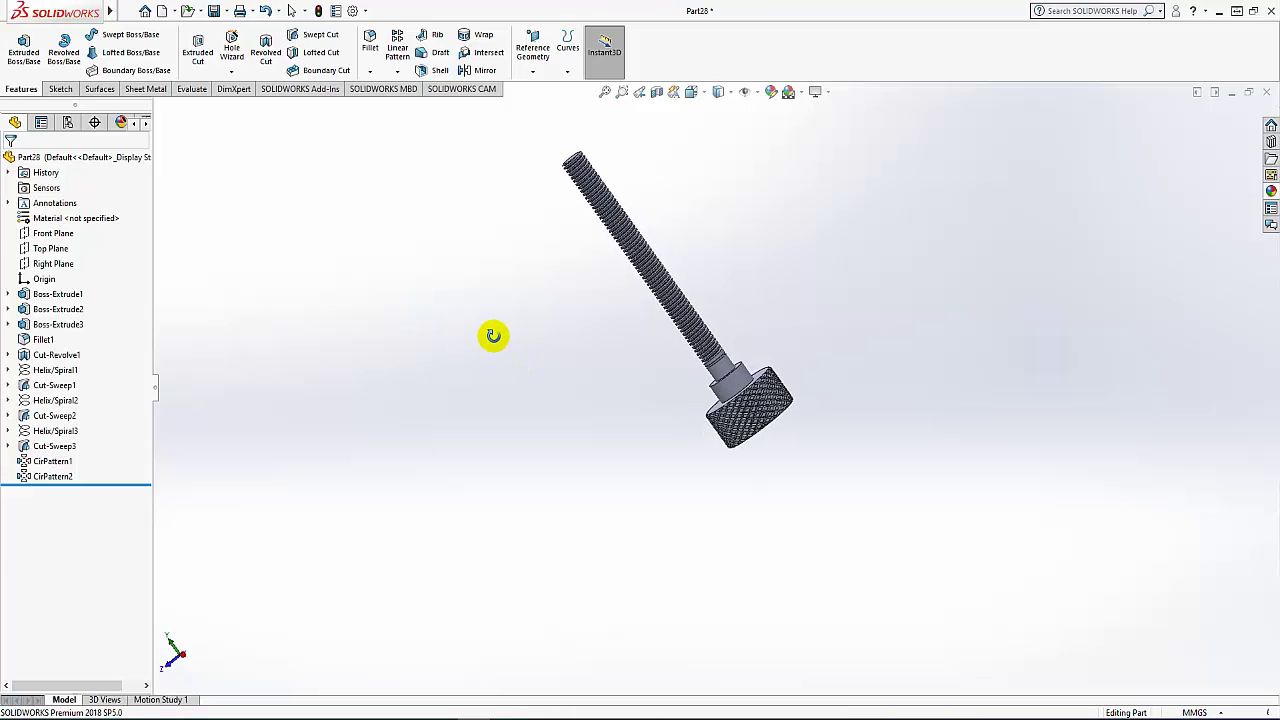
Apply the Metal > Iron > sandblasted iron appearance to all of Part28
{"action": "left_click", "coordinate": [71, 163]}
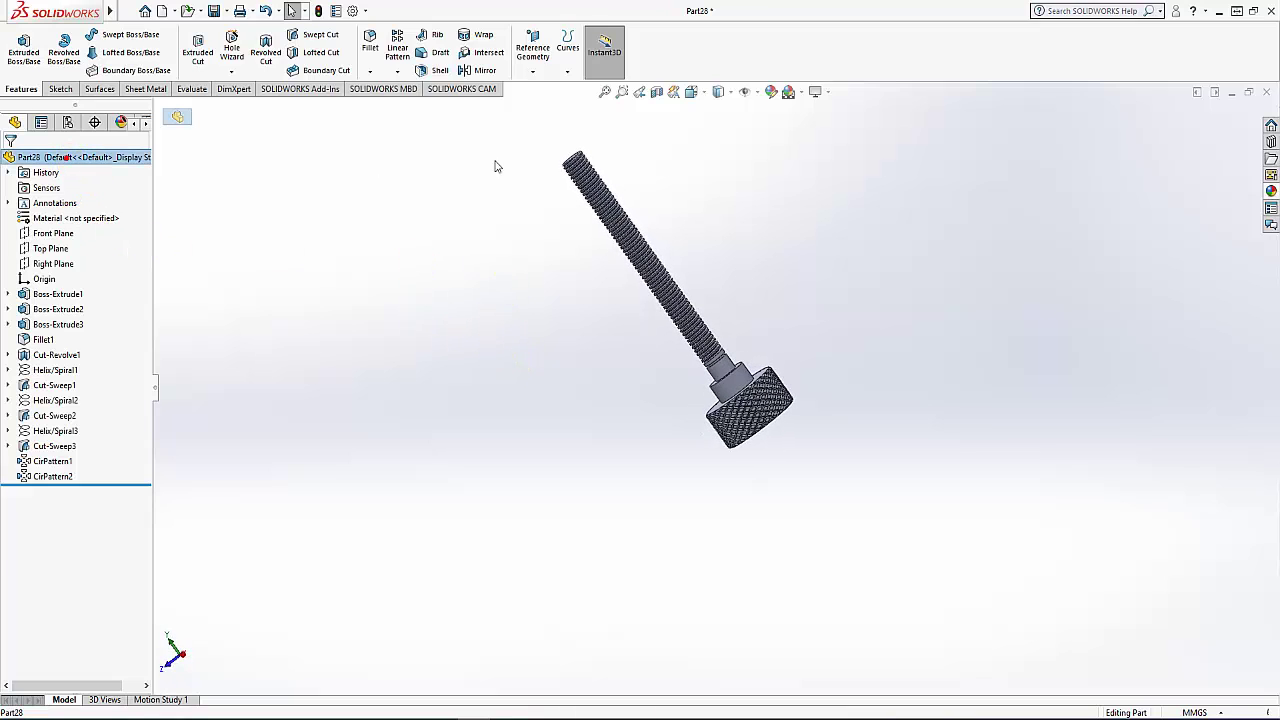
{"action": "left_click", "coordinate": [771, 92]}
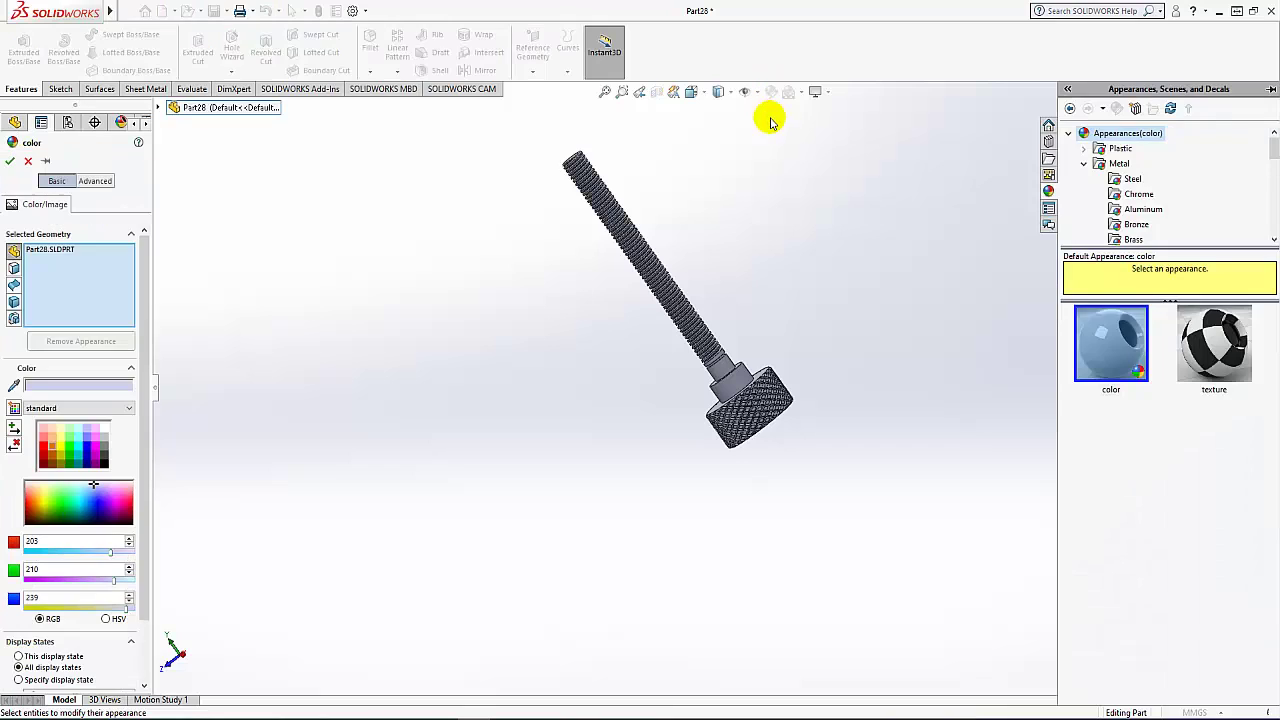
{"action": "left_click_drag", "start_coordinate": [1274, 150], "coordinate": [1274, 172]}
{"action": "left_click", "coordinate": [1131, 179]}
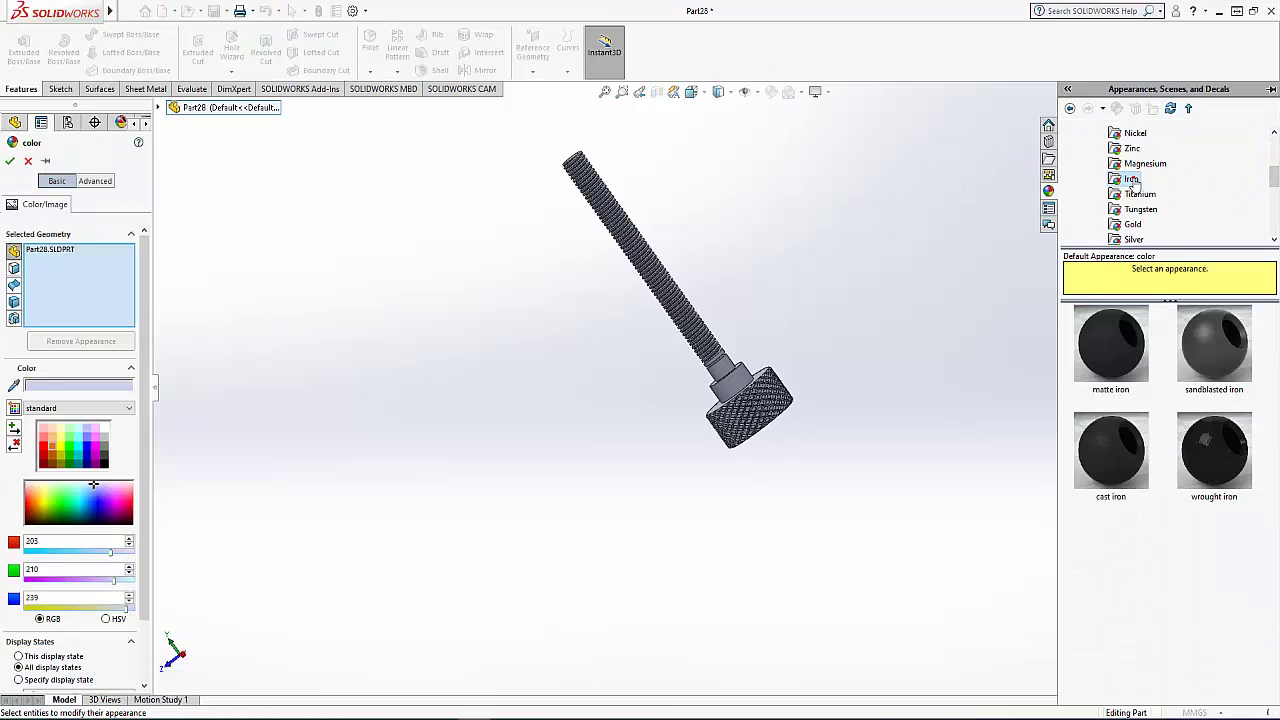
{"action": "left_click", "coordinate": [1190, 324]}
{"action": "left_click", "coordinate": [781, 290]}
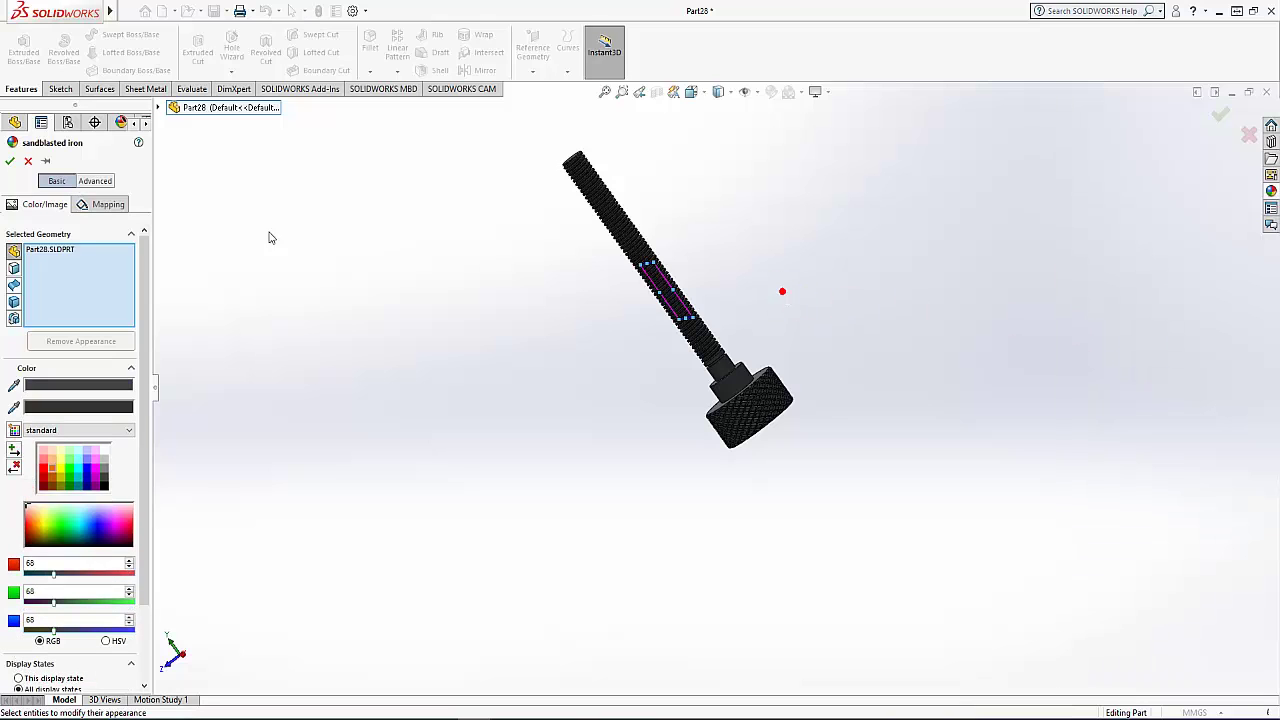
{"action": "left_click", "coordinate": [10, 162]}
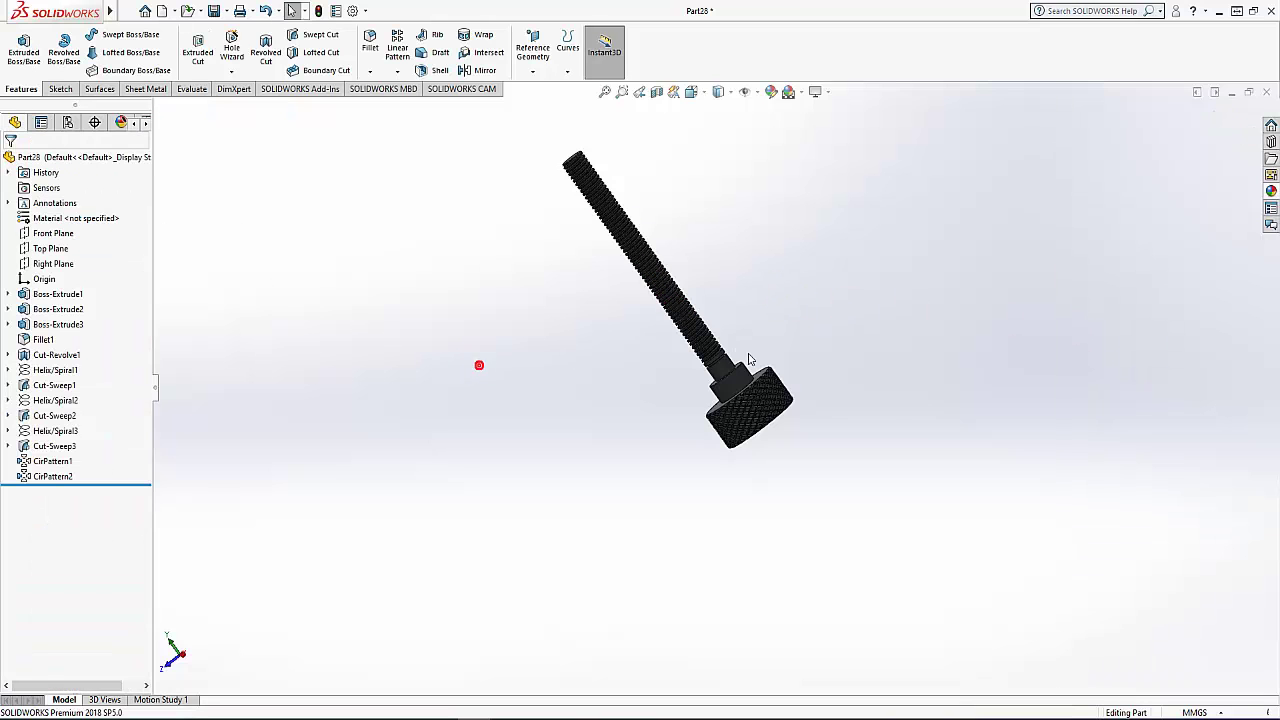
{"action": "scroll", "coordinate": [820, 357], "scroll_direction": "down", "scroll_amount": 5}
{"action": "scroll", "coordinate": [731, 303], "scroll_direction": "up", "scroll_amount": 8}
{"action": "mouse_move", "coordinate": [826, 491]}
{"action": "middle_mouse_down"}
{"action": "mouse_move", "coordinate": [869, 537]}
{"action": "mouse_move", "coordinate": [831, 449]}
{"action": "mouse_move", "coordinate": [983, 446]}
{"action": "mouse_move", "coordinate": [946, 449]}
{"action": "mouse_move", "coordinate": [818, 529]}
{"action": "mouse_move", "coordinate": [580, 477]}
{"action": "mouse_move", "coordinate": [609, 451]}
{"action": "middle_mouse_up"}
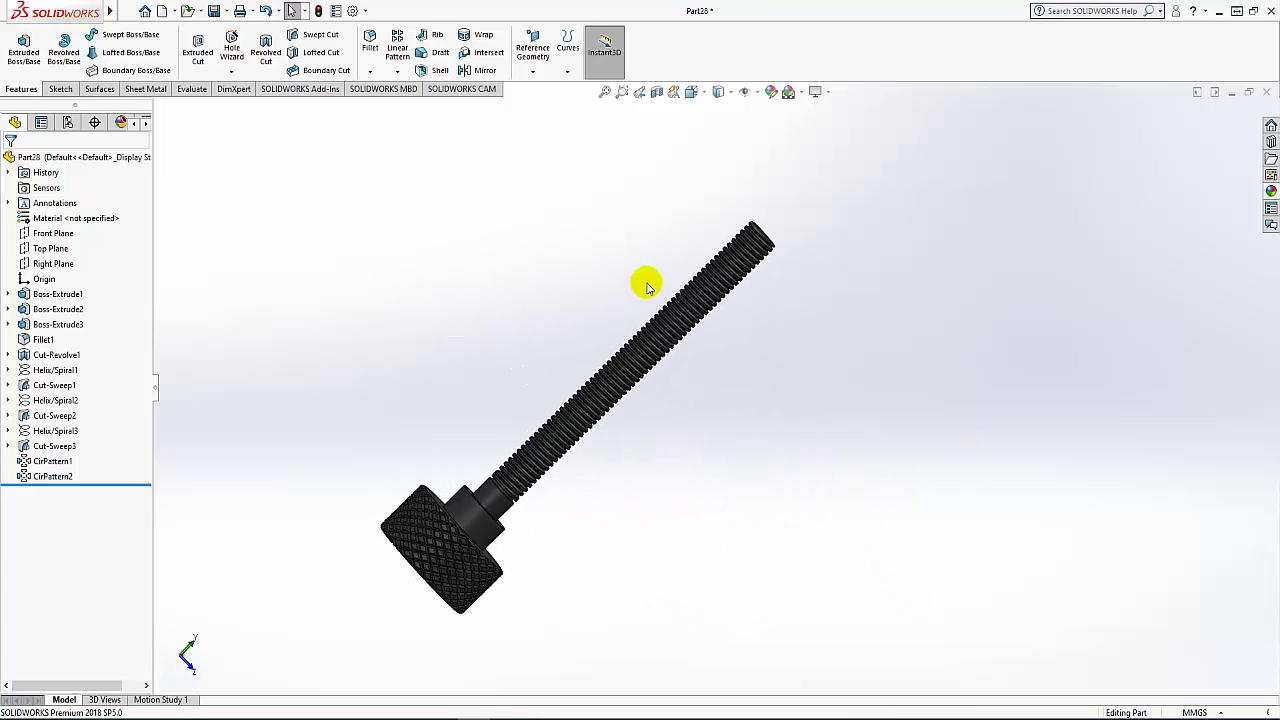
Show the Larg Retaining Ring E-clip in isometric, then orbit it head-on
{"action": "left_click", "coordinate": [691, 91]}
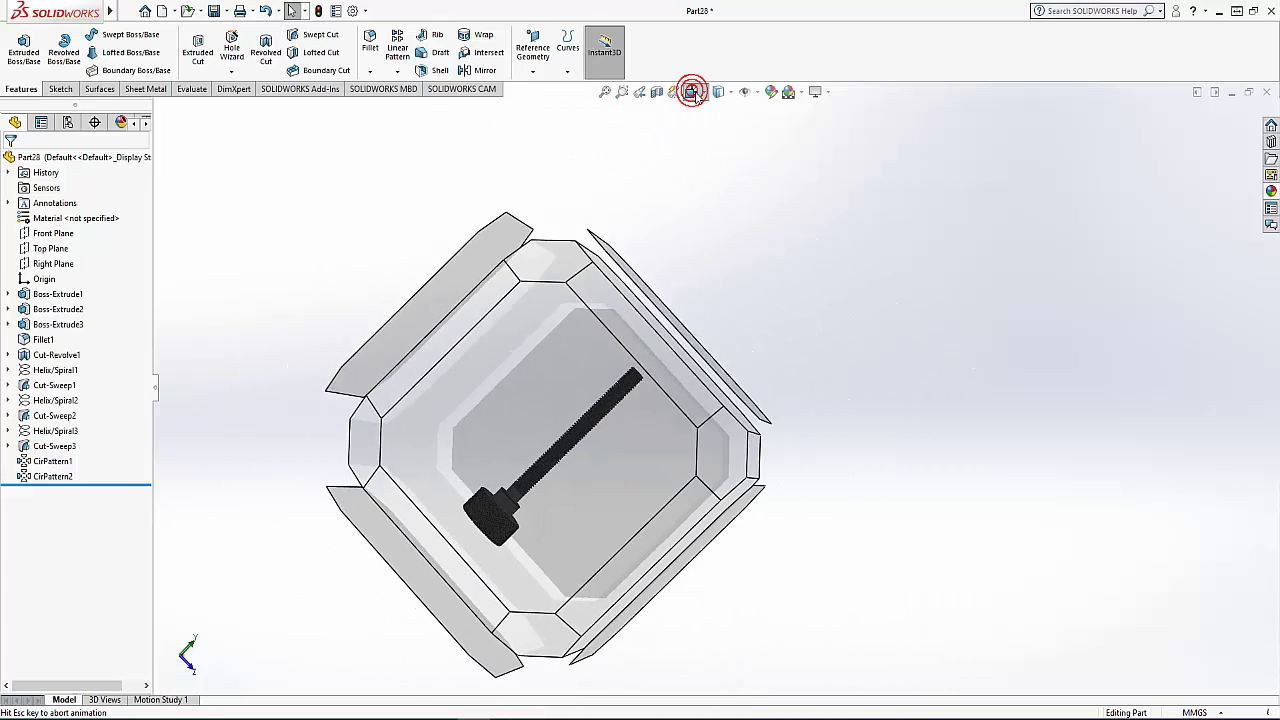
{"action": "left_click", "coordinate": [766, 132]}
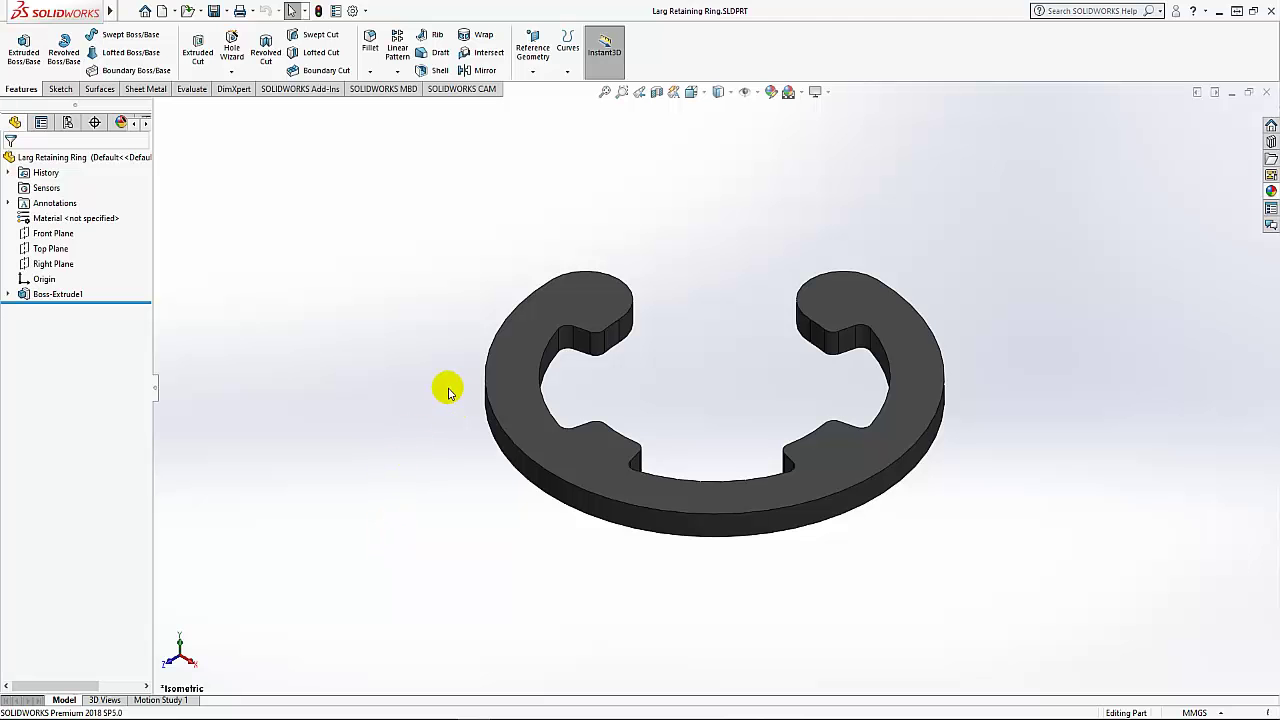
{"action": "mouse_move", "coordinate": [448, 390]}
{"action": "middle_mouse_down"}
{"action": "mouse_move", "coordinate": [421, 554]}
{"action": "mouse_move", "coordinate": [711, 429]}
{"action": "mouse_move", "coordinate": [594, 380]}
{"action": "mouse_move", "coordinate": [407, 349]}
{"action": "middle_mouse_up"}
{"action": "key", "text": "Escape"}
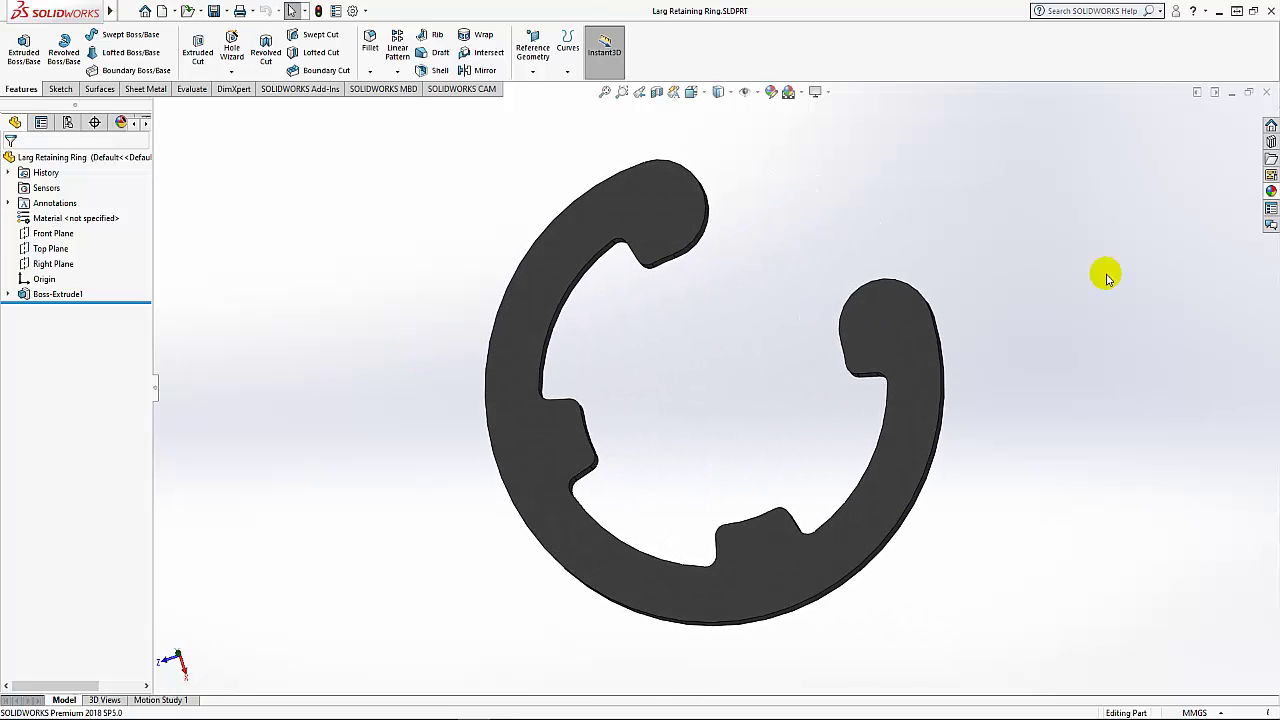
Close the retaining ring and start a new part sketch on the Top Plane
{"action": "left_click", "coordinate": [1268, 92]}
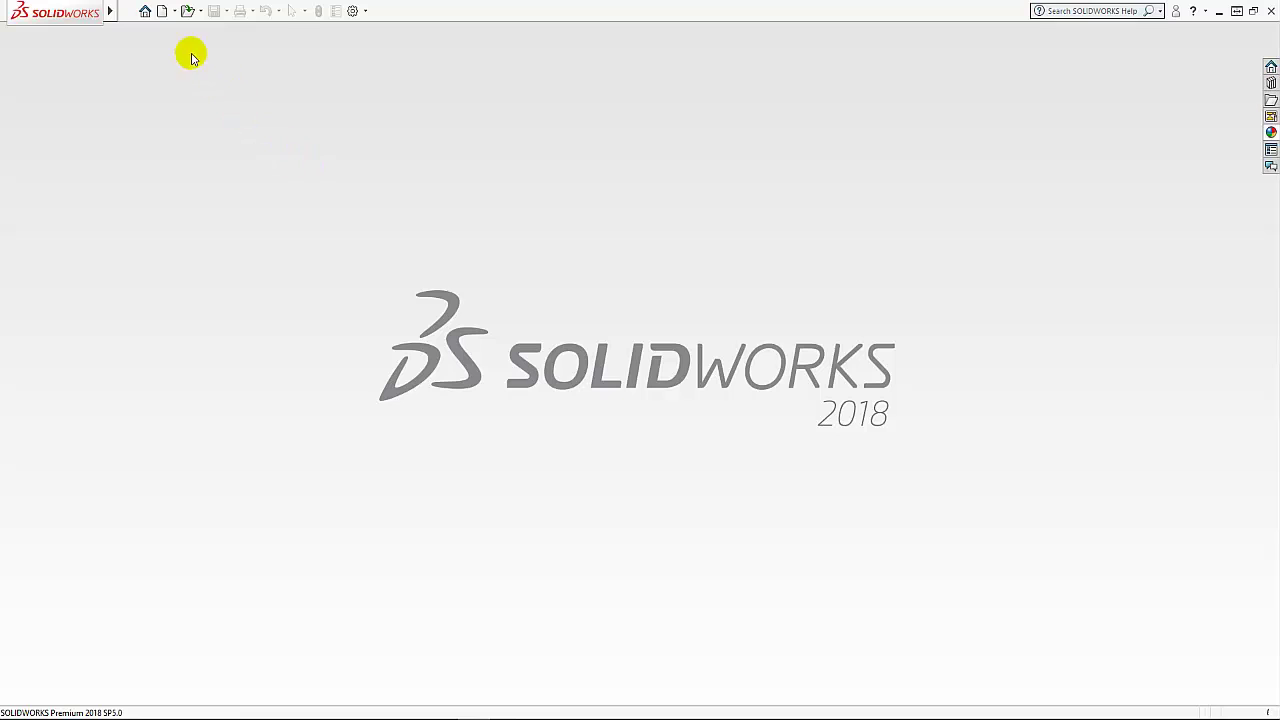
{"action": "left_click", "coordinate": [161, 10]}
{"action": "left_click", "coordinate": [519, 361]}
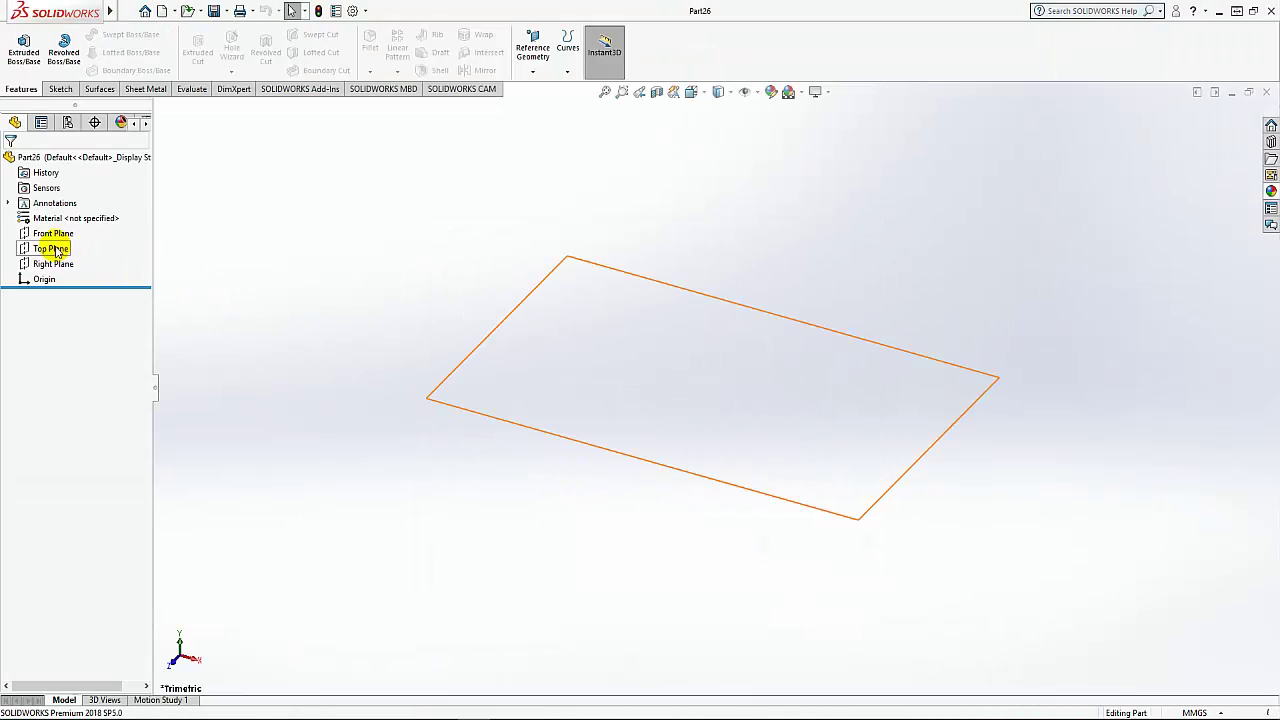
{"action": "left_click", "coordinate": [50, 249]}
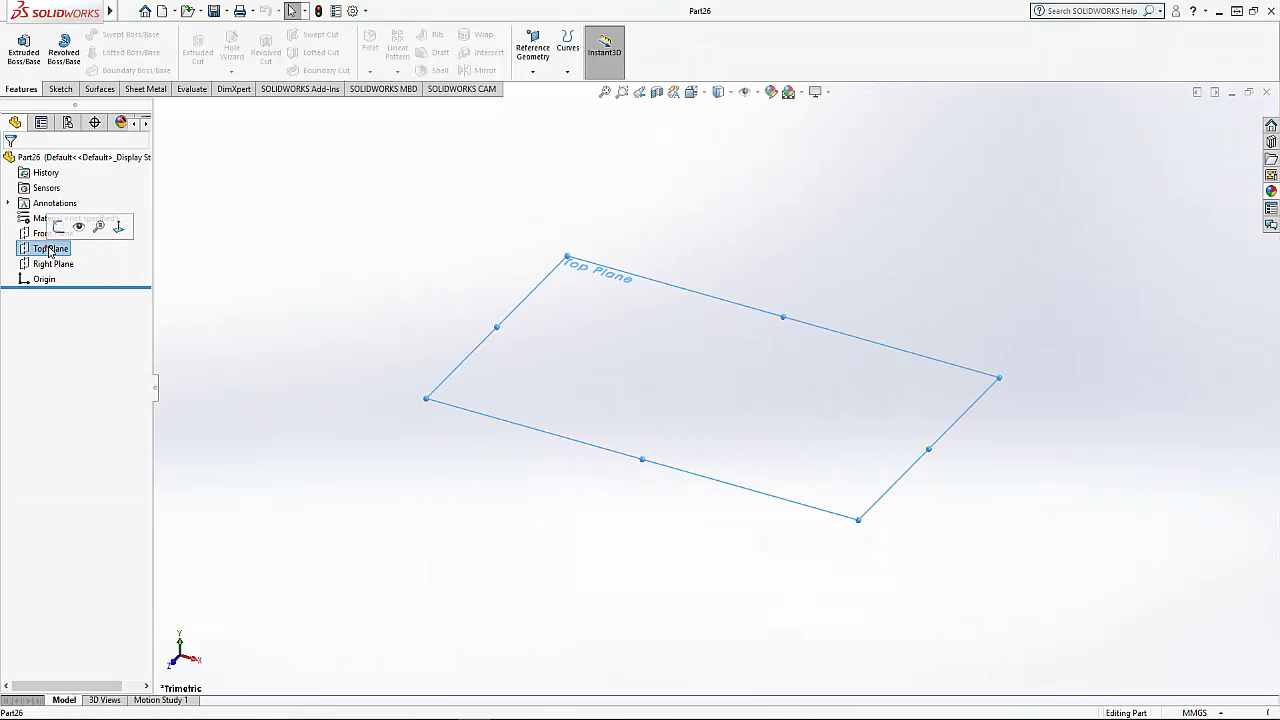
{"action": "left_click", "coordinate": [59, 226]}
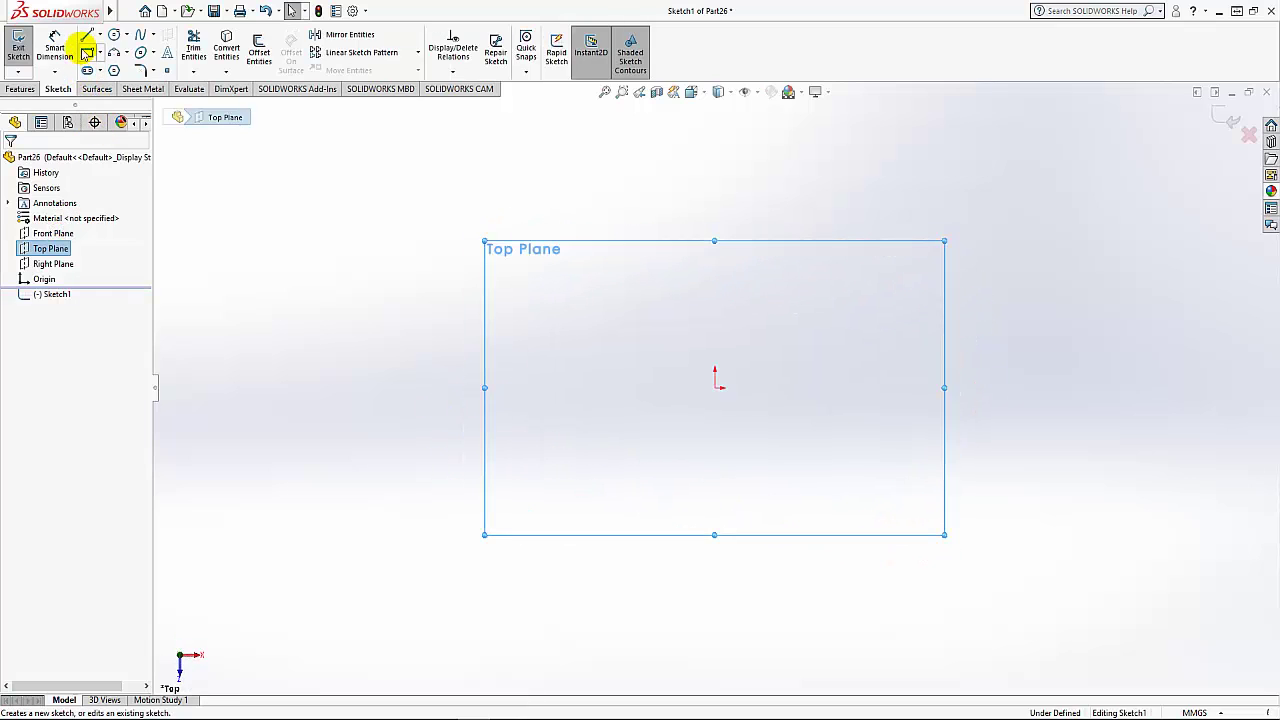
Draw three concentric circles centred on the origin
{"action": "left_click", "coordinate": [114, 34]}
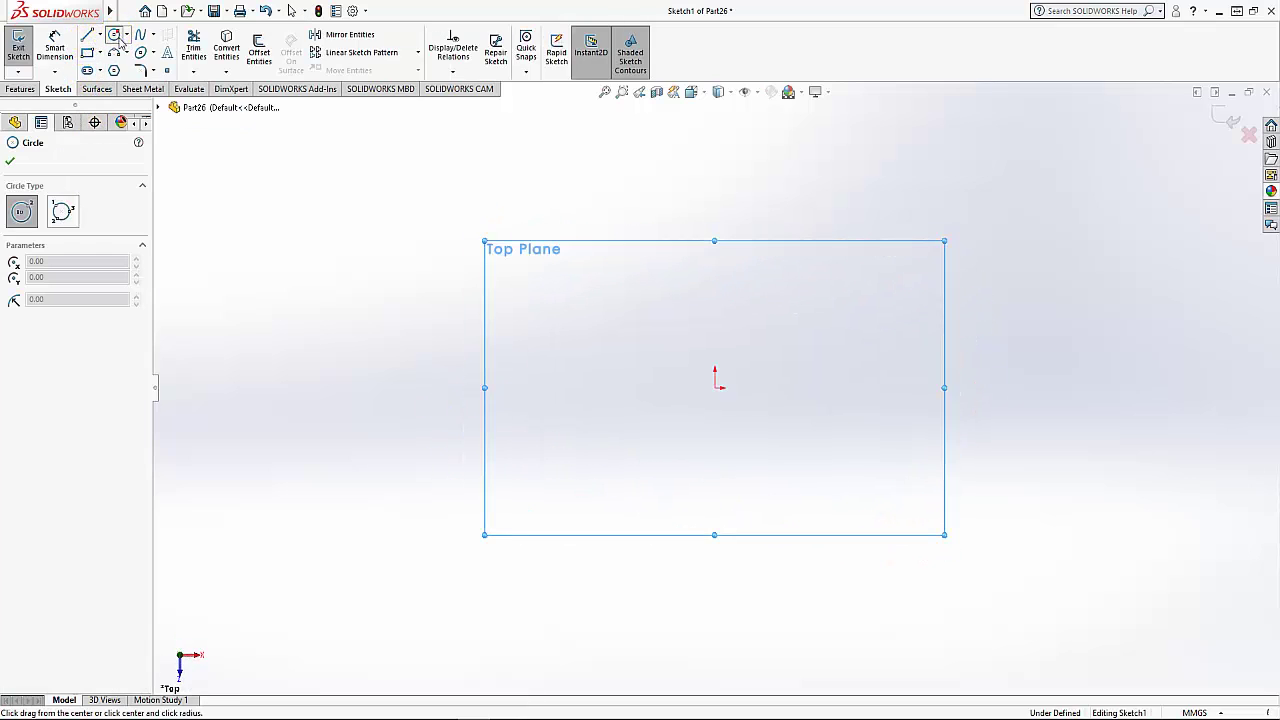
{"action": "left_click", "coordinate": [720, 390]}
{"action": "left_click", "coordinate": [752, 421]}
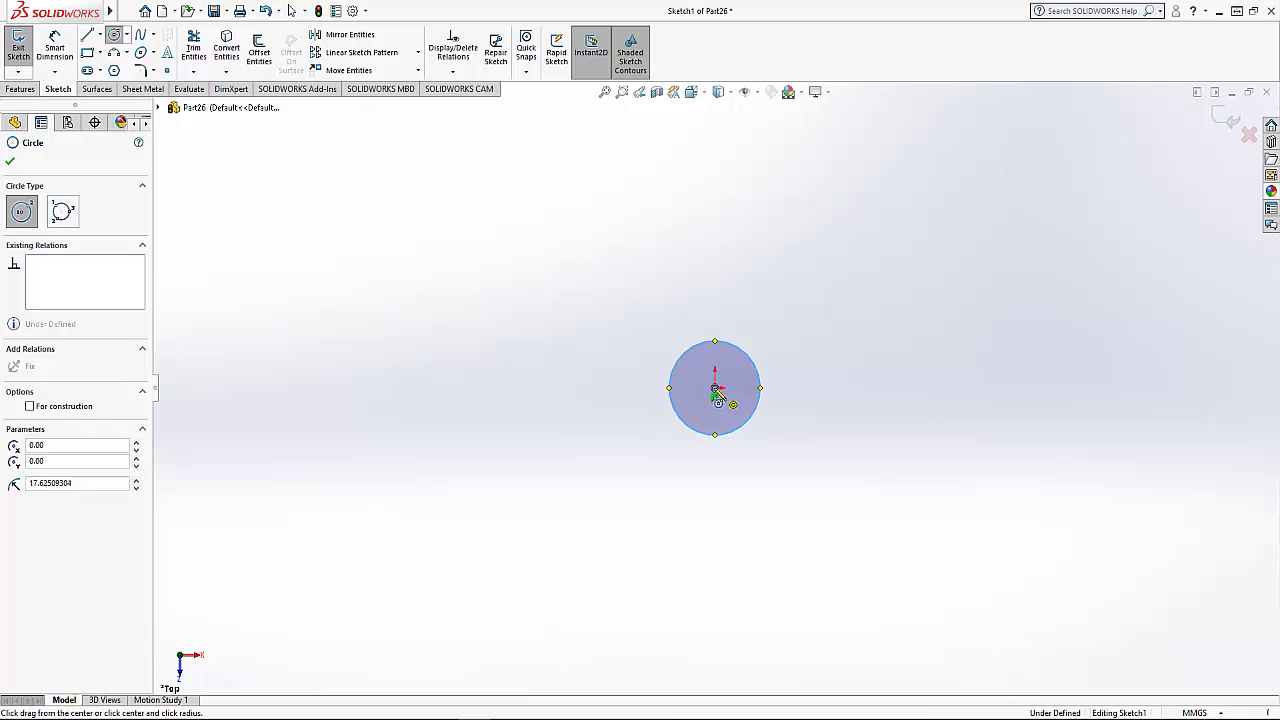
{"action": "left_click", "coordinate": [715, 388]}
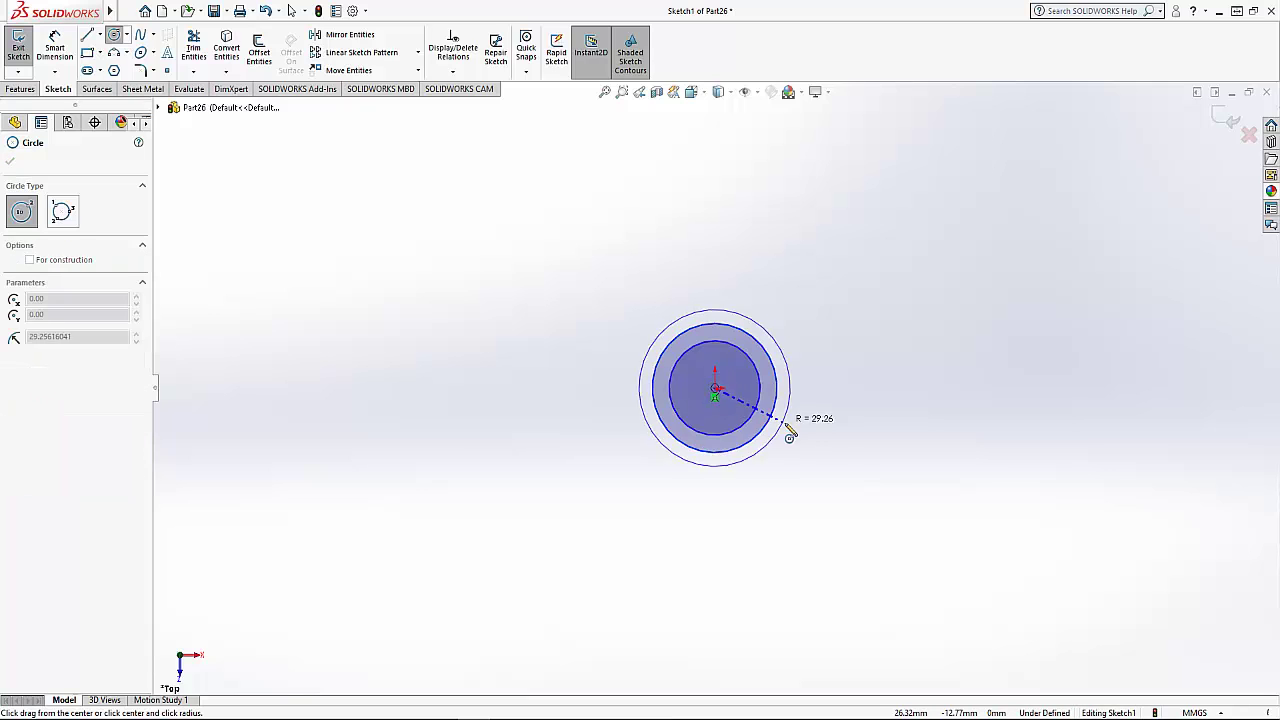
{"action": "left_click", "coordinate": [789, 423]}
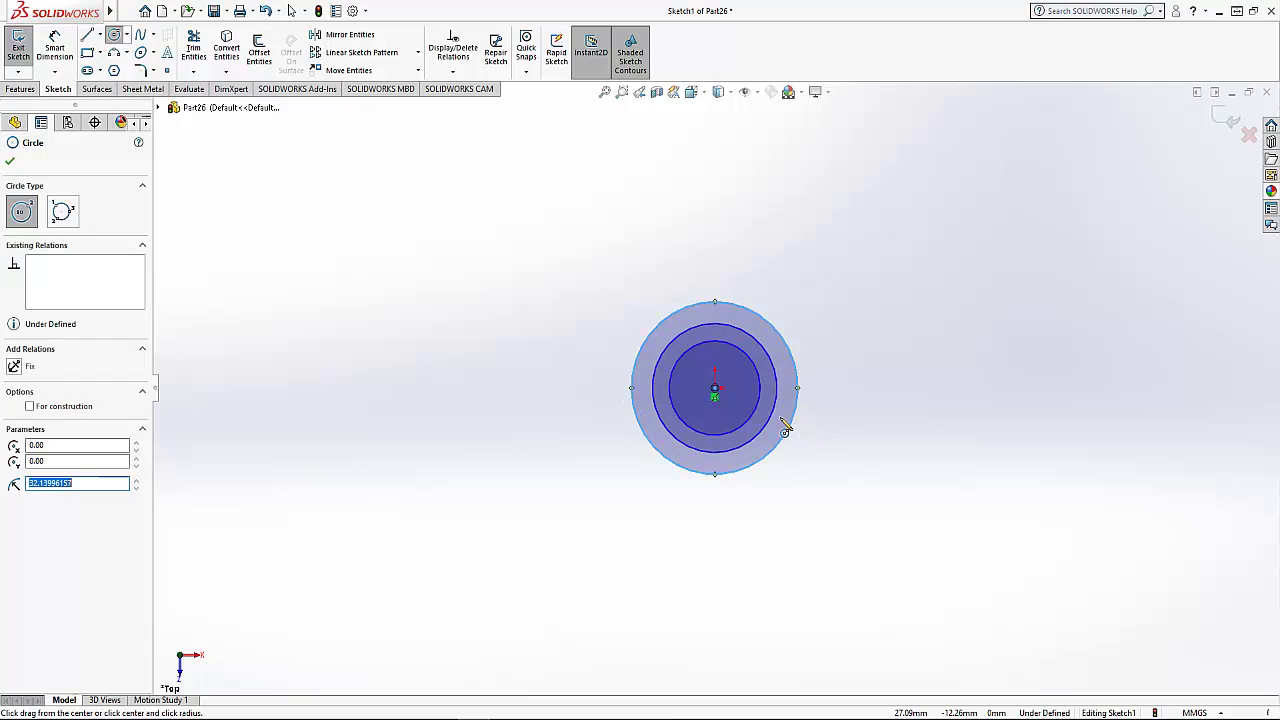
{"action": "left_click", "coordinate": [10, 161]}
Dimension the circles to diameters 5, 6.5 and 8.5 mm
{"action": "left_click", "coordinate": [54, 48]}
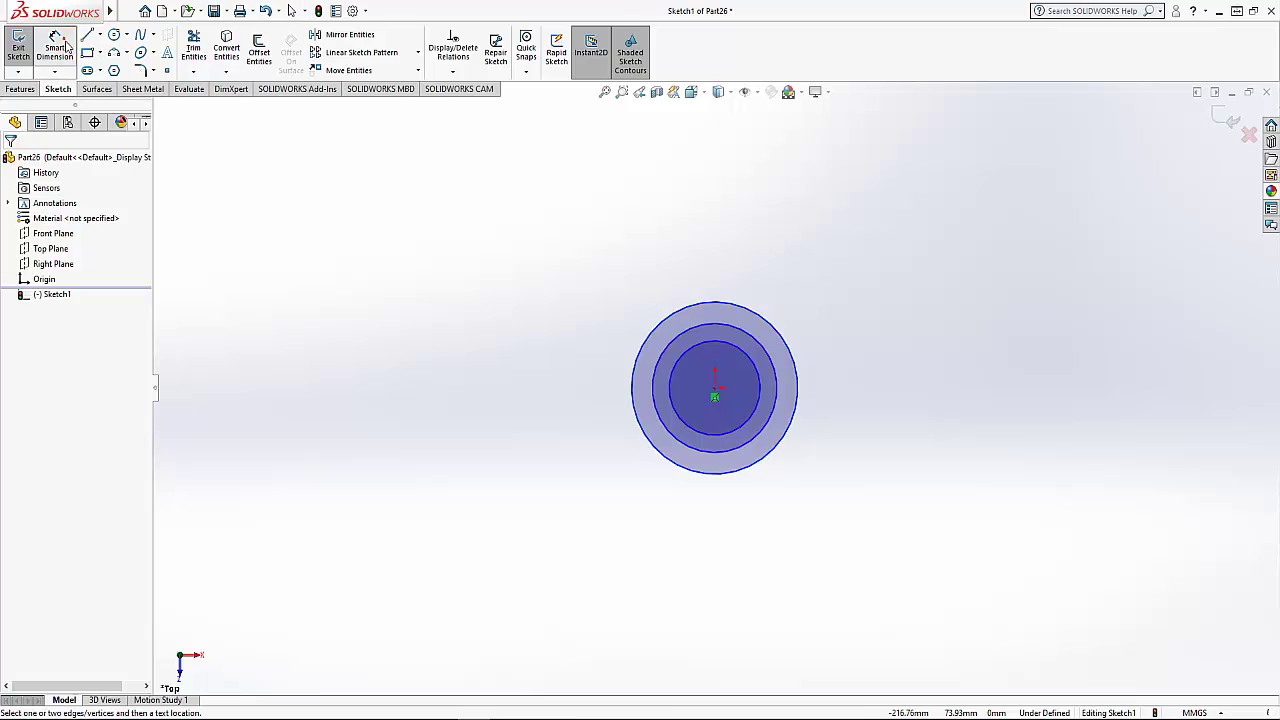
{"action": "left_click", "coordinate": [758, 399]}
{"action": "left_click", "coordinate": [848, 398]}
{"action": "type", "text": "5.25018608mm"}
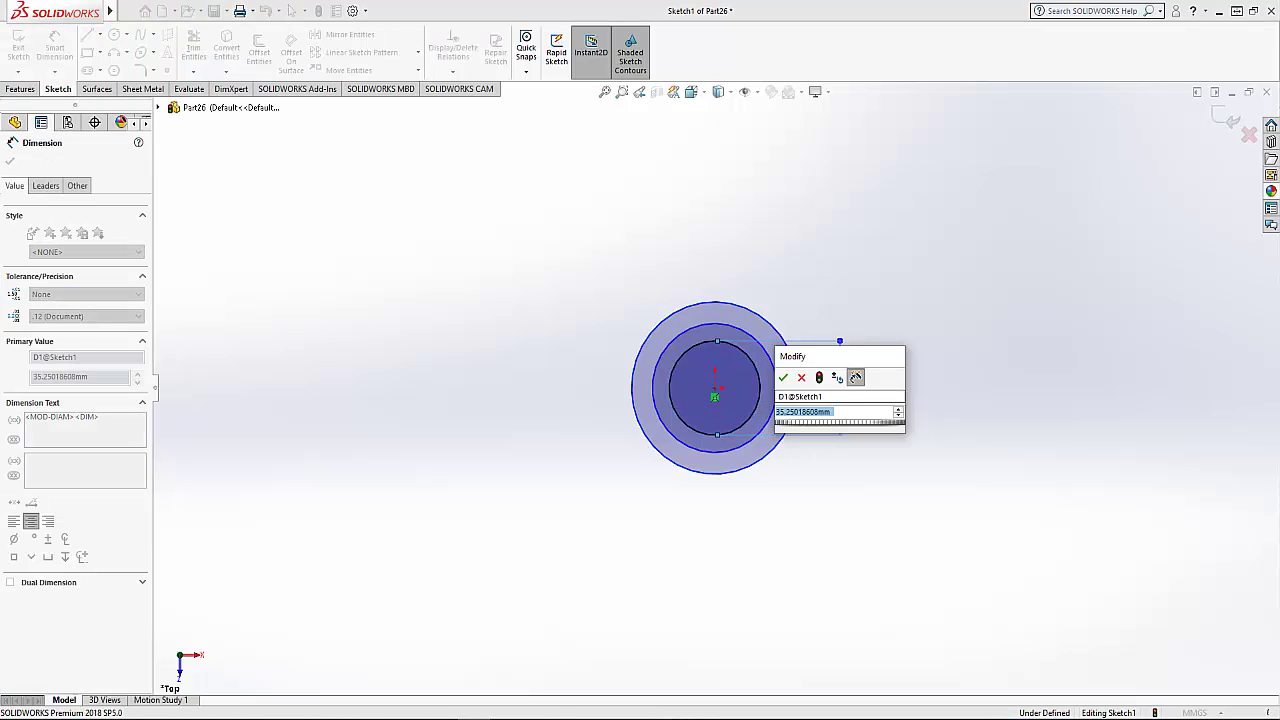
{"action": "key", "text": "Return"}
{"action": "left_click", "coordinate": [780, 389]}
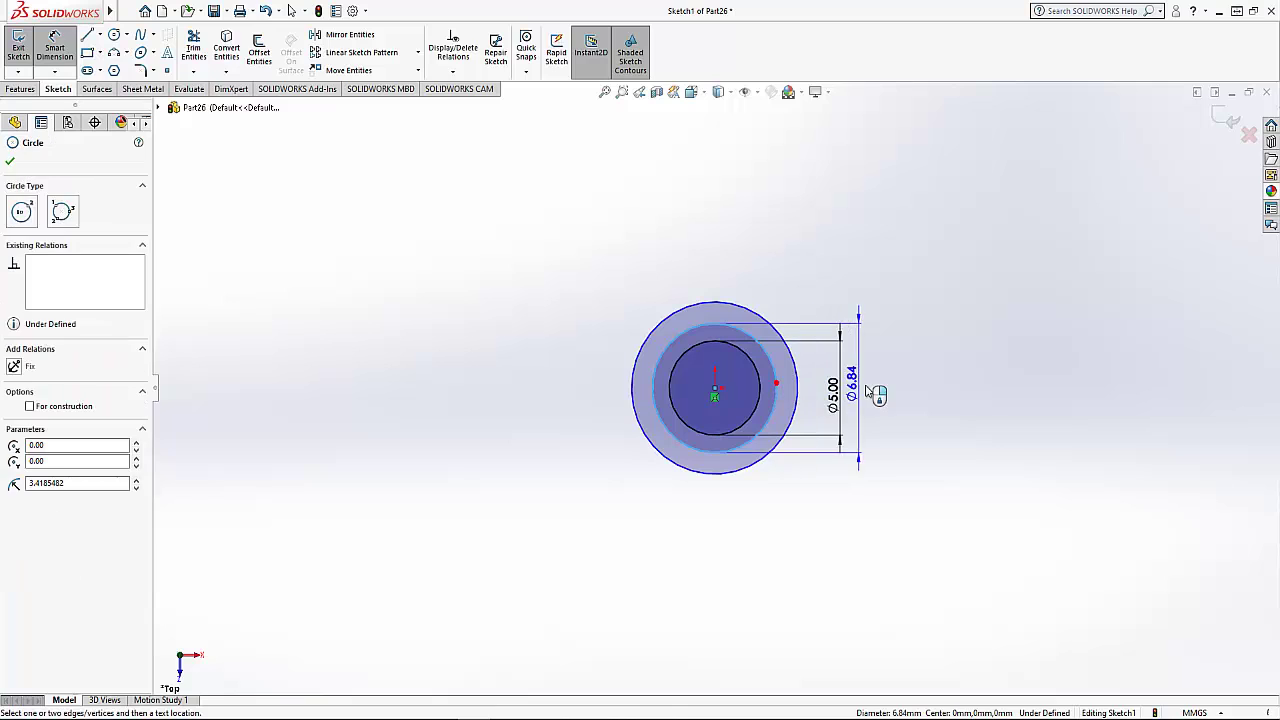
{"action": "left_click", "coordinate": [893, 430]}
{"action": "type", "text": "6.5"}
{"action": "key", "text": "Return"}
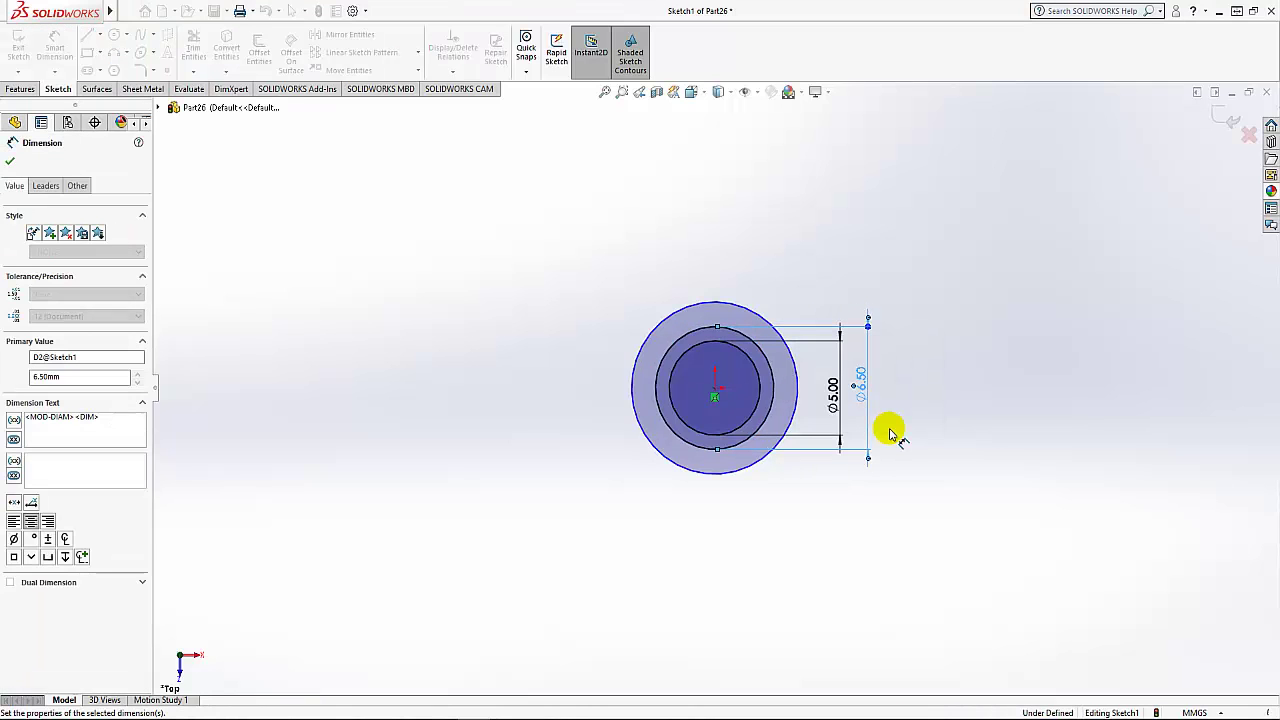
{"action": "left_click", "coordinate": [812, 405]}
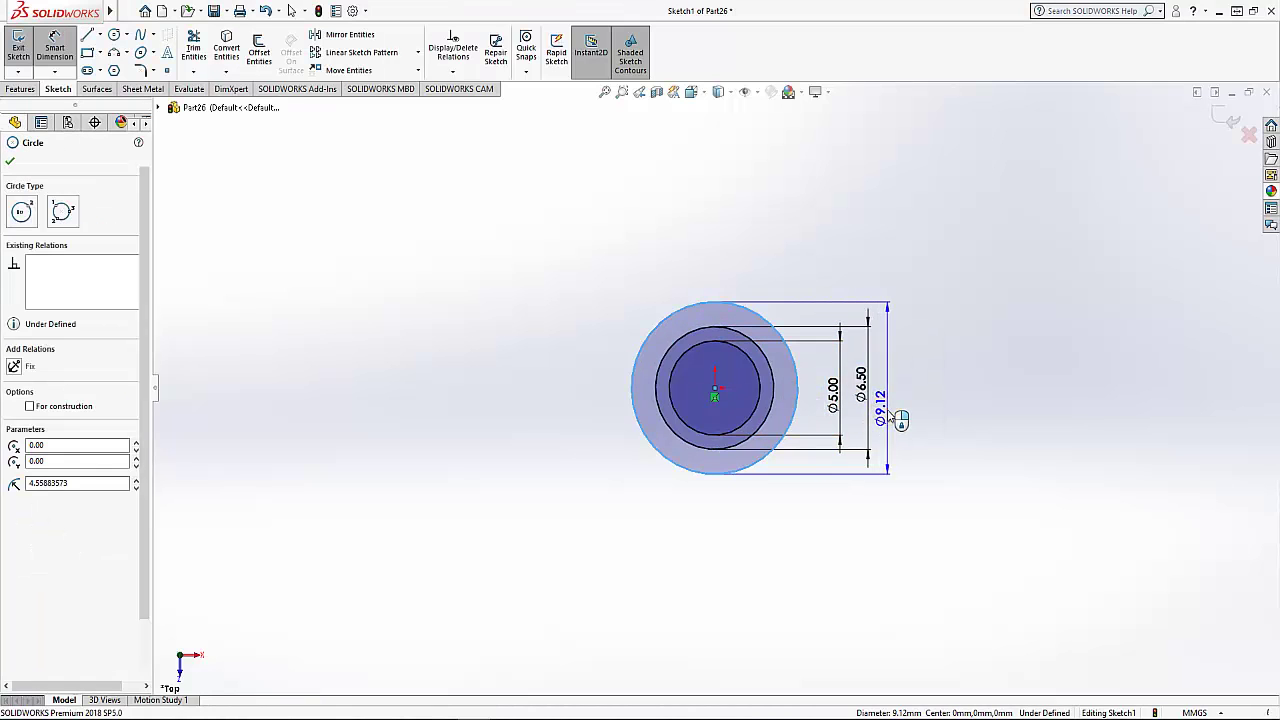
{"action": "left_click", "coordinate": [890, 418]}
{"action": "type", "text": "8.5"}
{"action": "key", "text": "Return"}
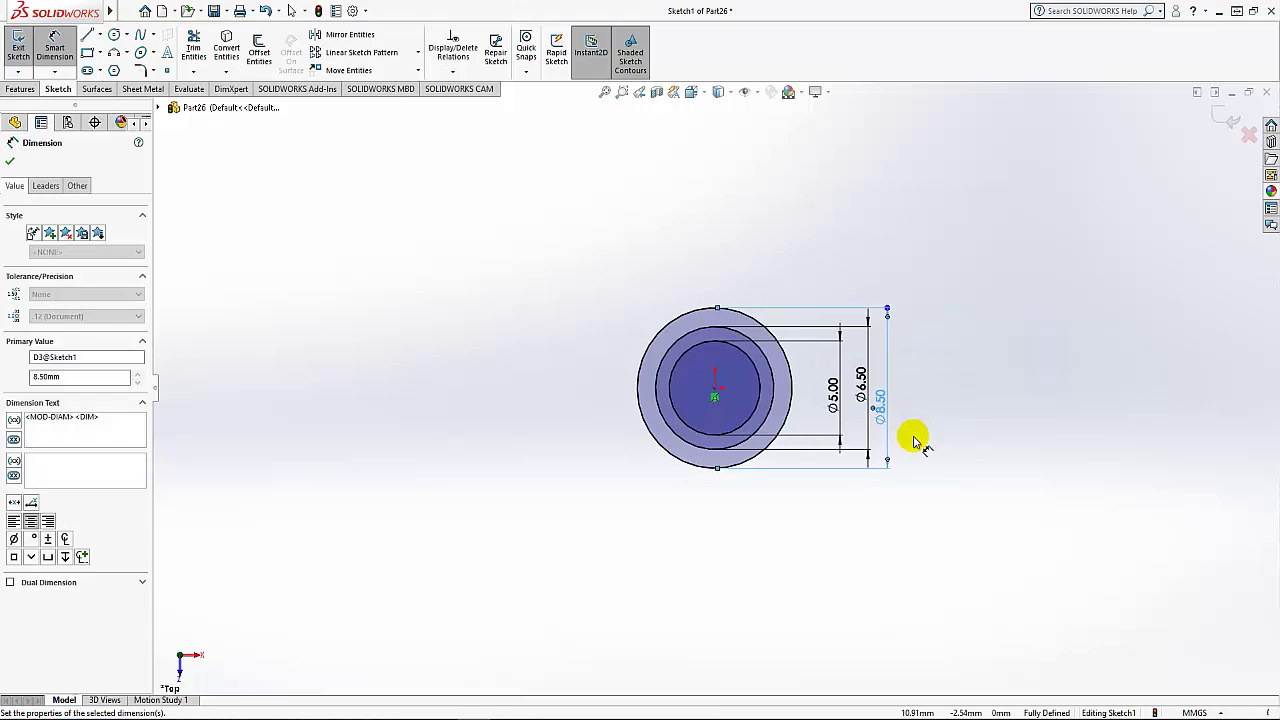
{"action": "left_click", "coordinate": [10, 163]}
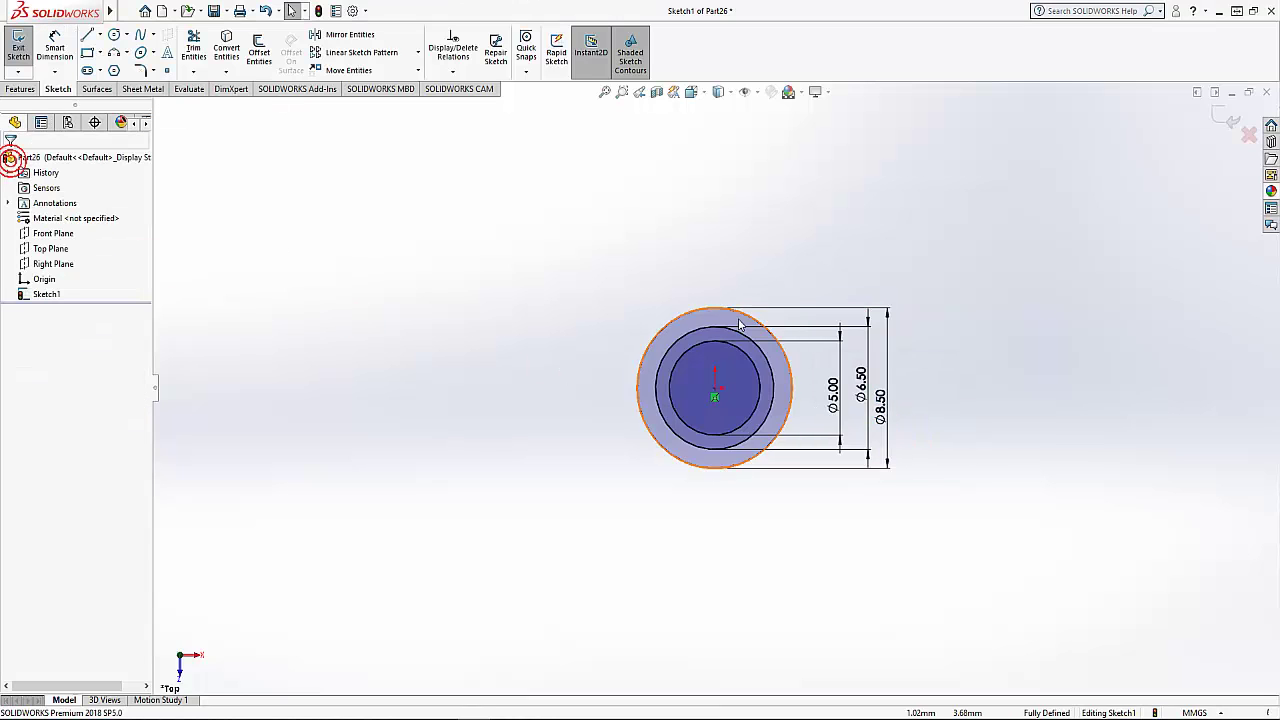
{"action": "scroll", "coordinate": [749, 337], "scroll_direction": "down", "scroll_amount": 2}
{"action": "scroll", "coordinate": [749, 337], "scroll_direction": "down", "scroll_amount": 2}
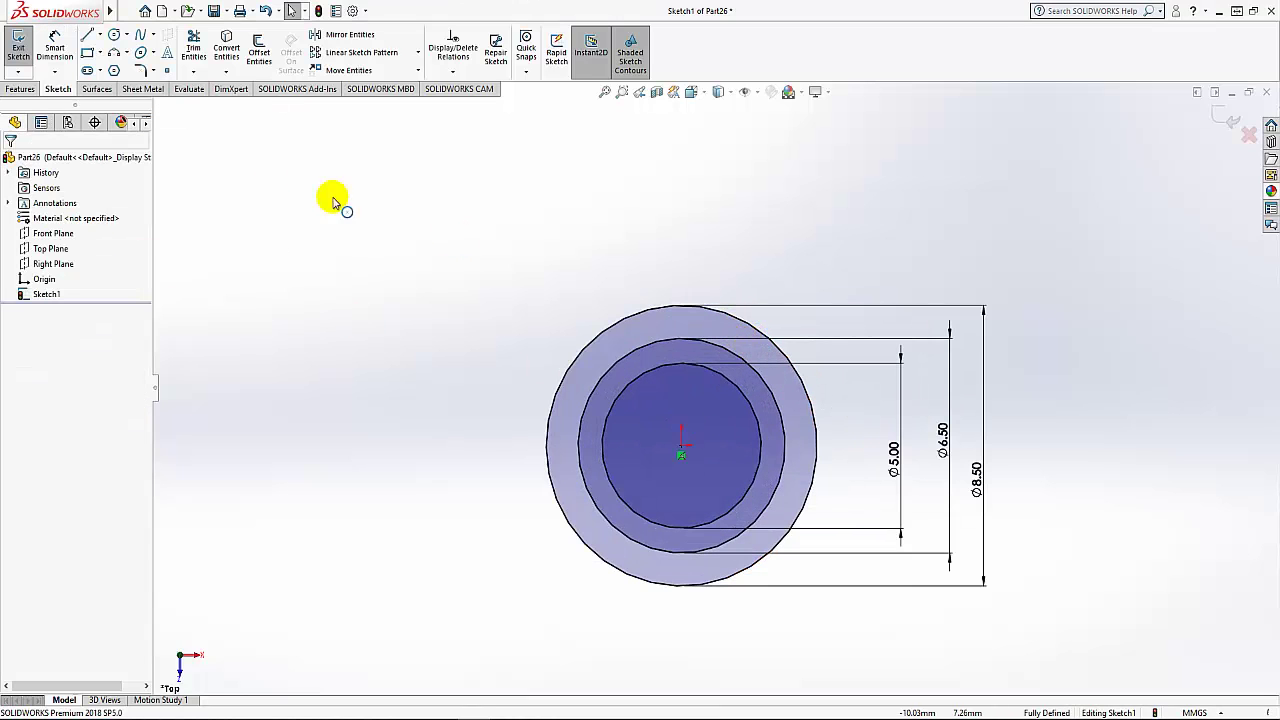
Draw a vertical centerline up from the circles' centre
{"action": "left_click", "coordinate": [100, 35]}
{"action": "left_click", "coordinate": [125, 67]}
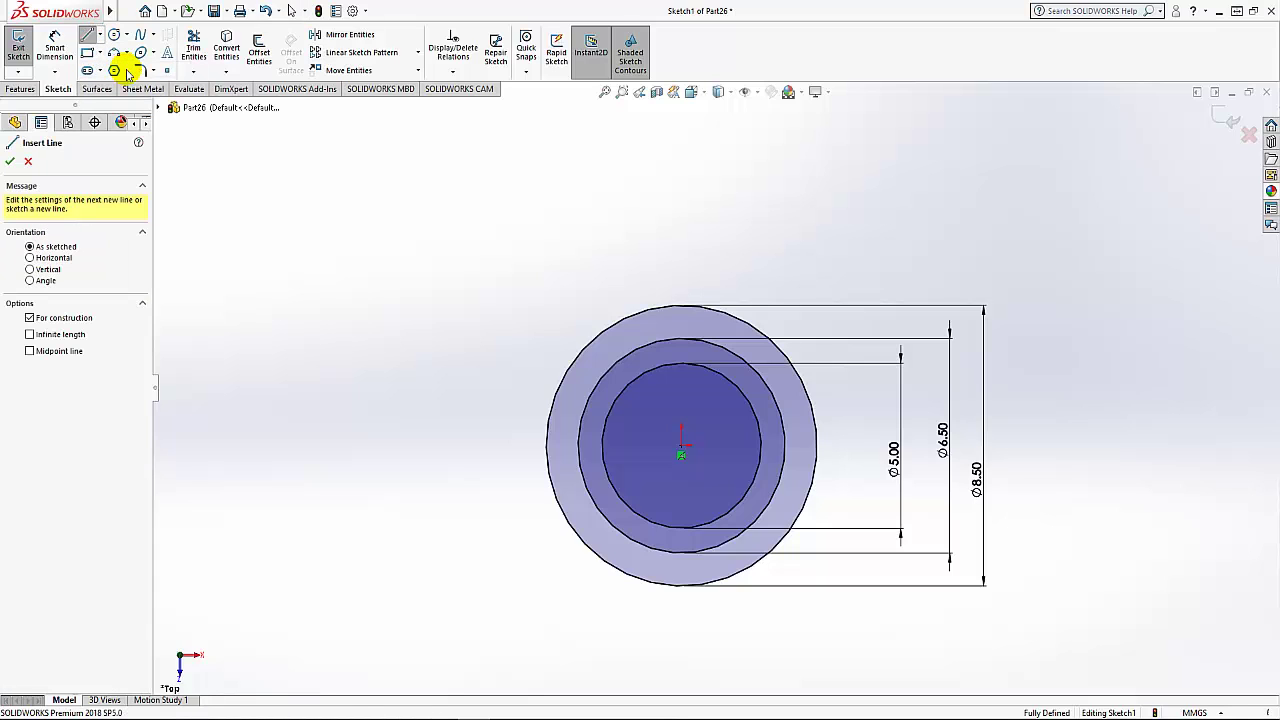
{"action": "left_click", "coordinate": [681, 446]}
{"action": "left_click", "coordinate": [681, 313]}
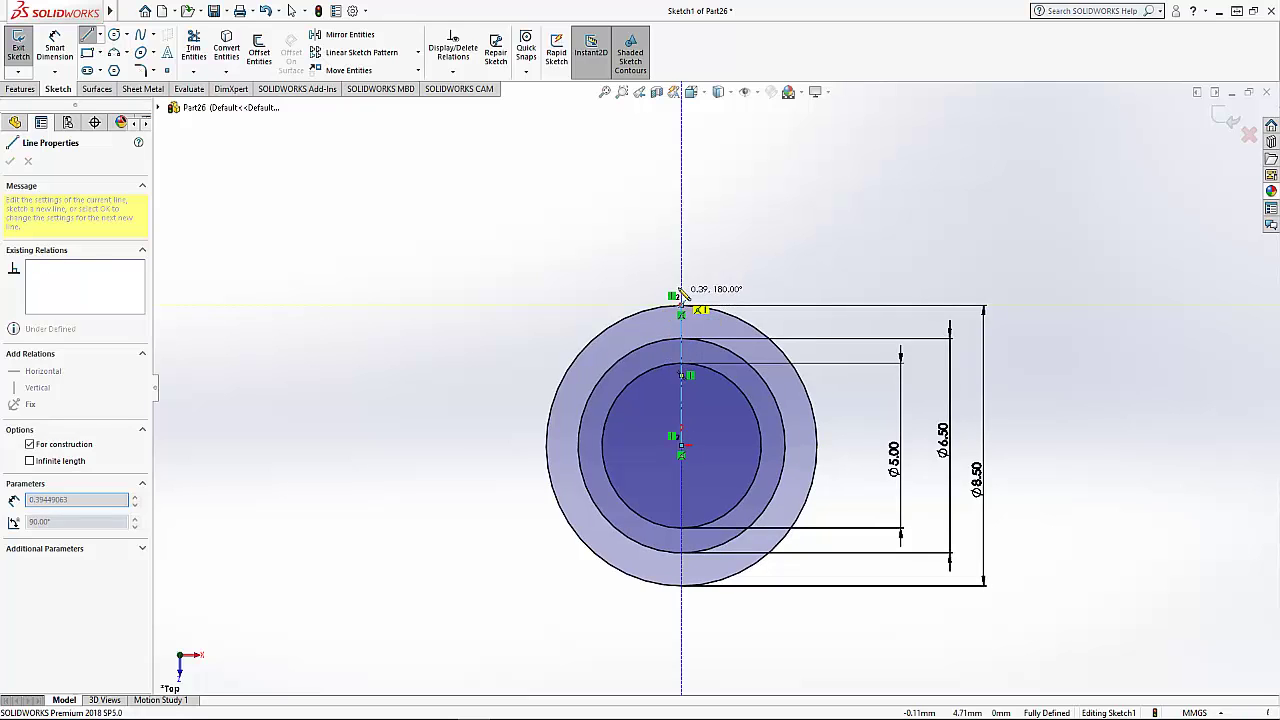
{"action": "right_click", "coordinate": [740, 278]}
{"action": "left_click", "coordinate": [745, 276]}
Draw two slanted lines from the origin to the Ø6.50 circle
{"action": "left_click", "coordinate": [89, 57]}
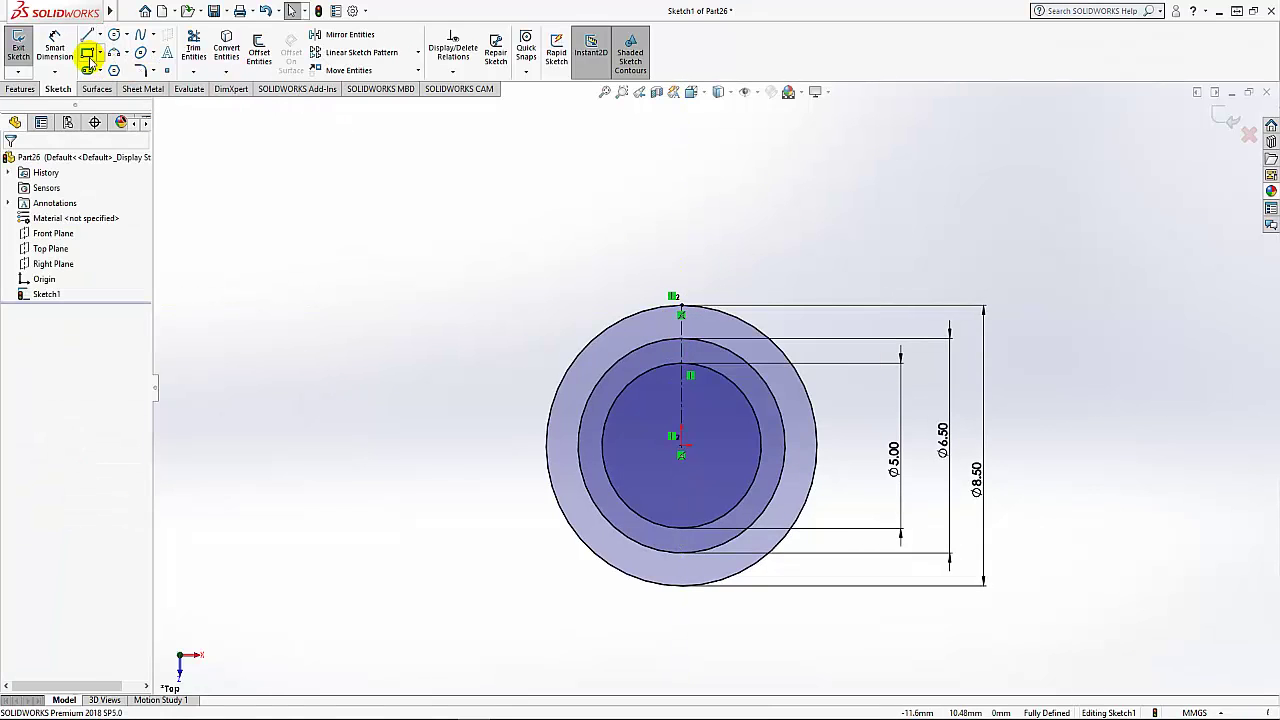
{"action": "left_click", "coordinate": [89, 37]}
{"action": "left_click", "coordinate": [682, 444]}
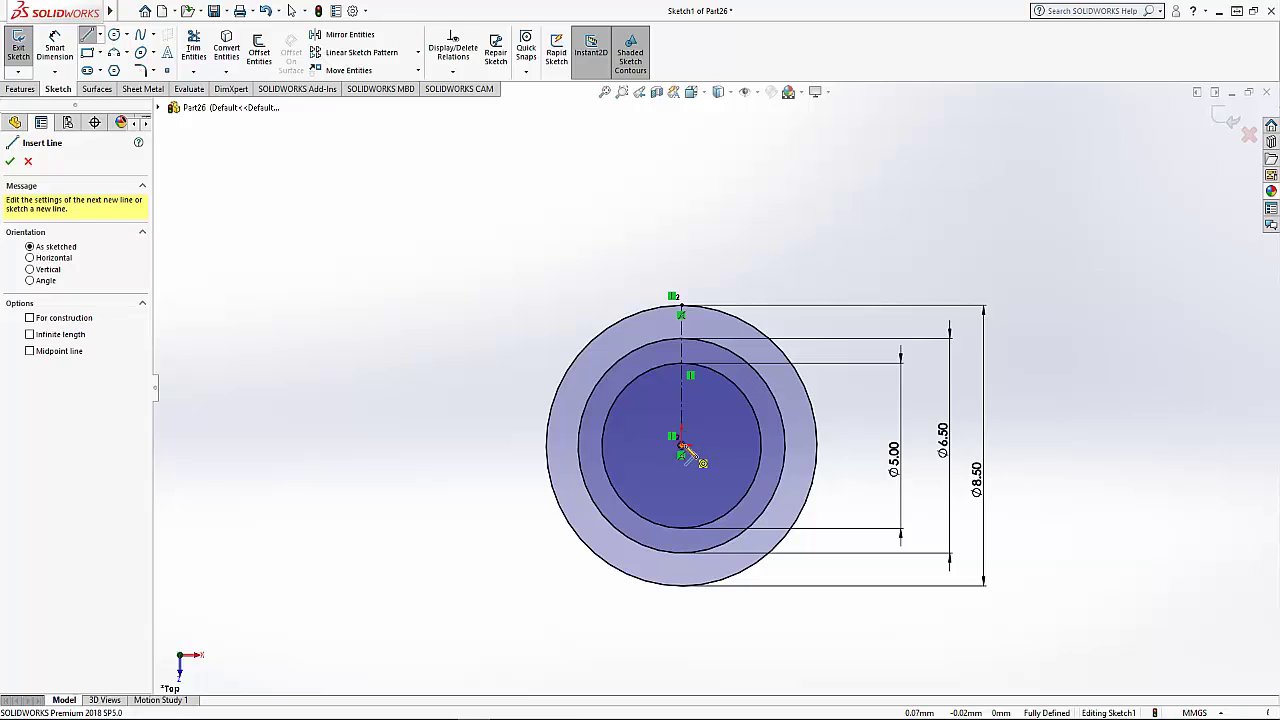
{"action": "left_click_drag", "start_coordinate": [682, 452], "coordinate": [713, 349]}
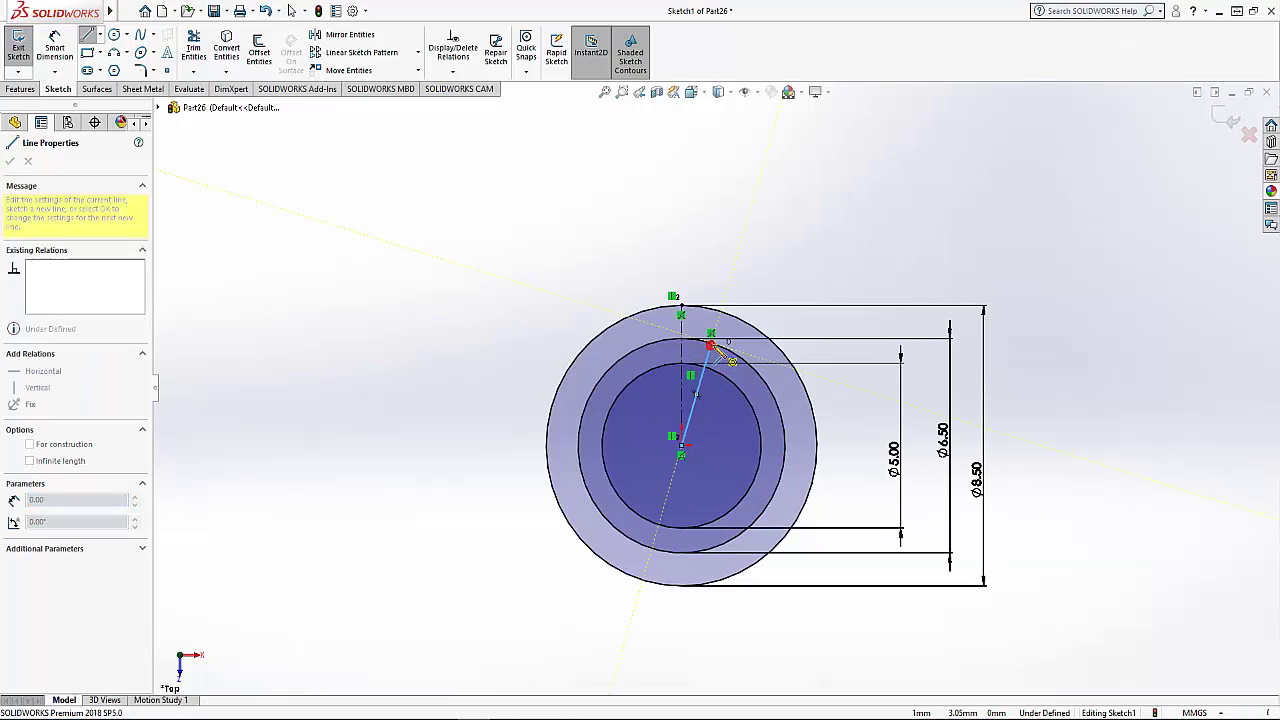
{"action": "right_click", "coordinate": [769, 270]}
{"action": "left_click", "coordinate": [786, 281]}
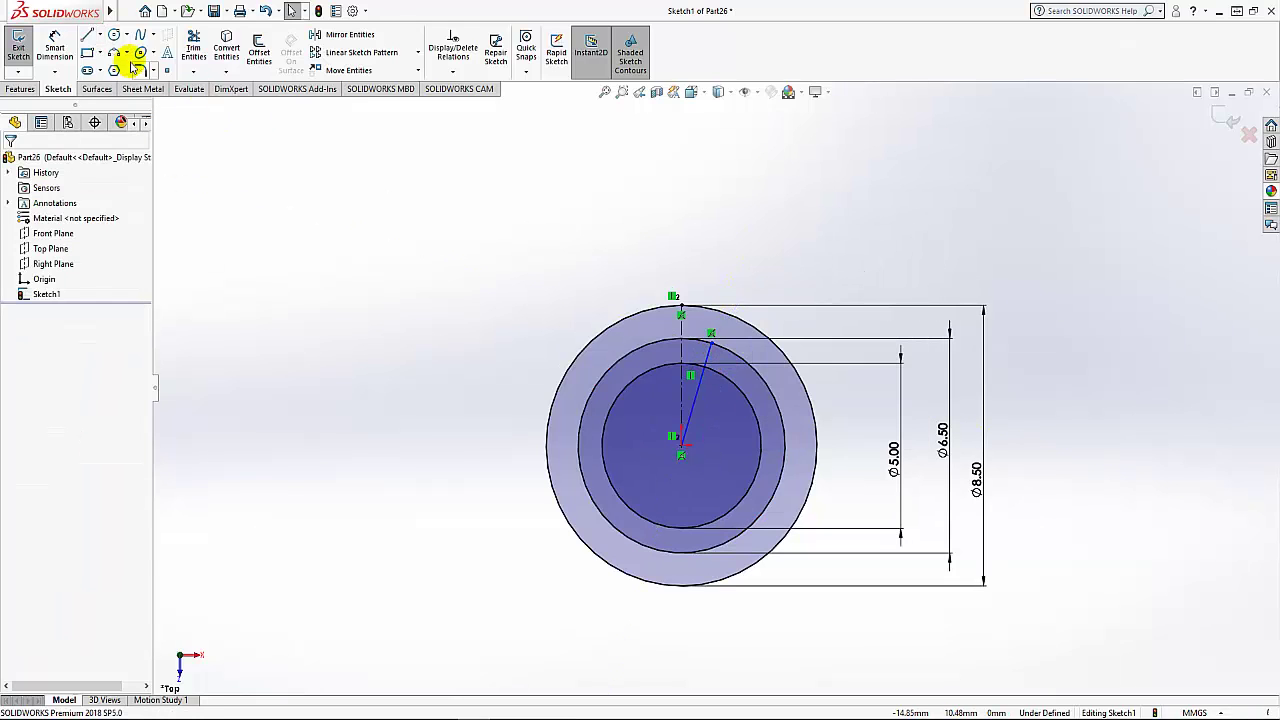
{"action": "left_click", "coordinate": [88, 34]}
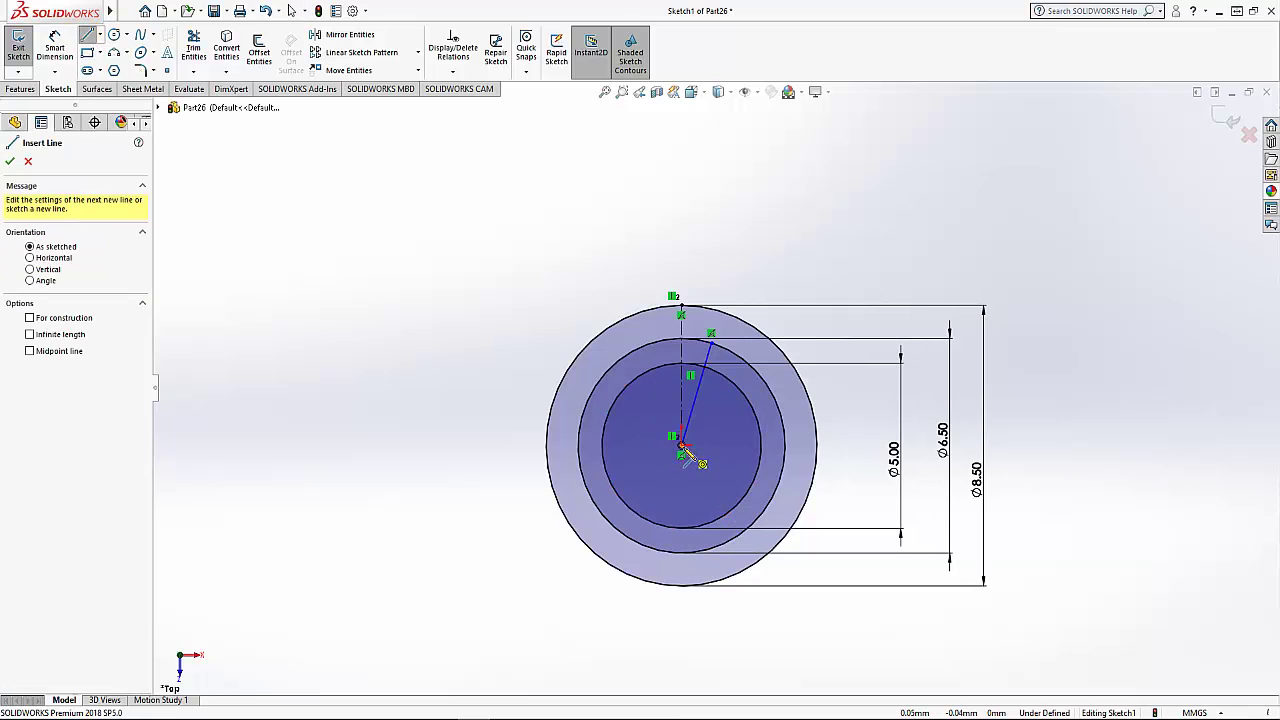
{"action": "left_click_drag", "start_coordinate": [683, 452], "coordinate": [657, 346]}
{"action": "left_click", "coordinate": [657, 346]}
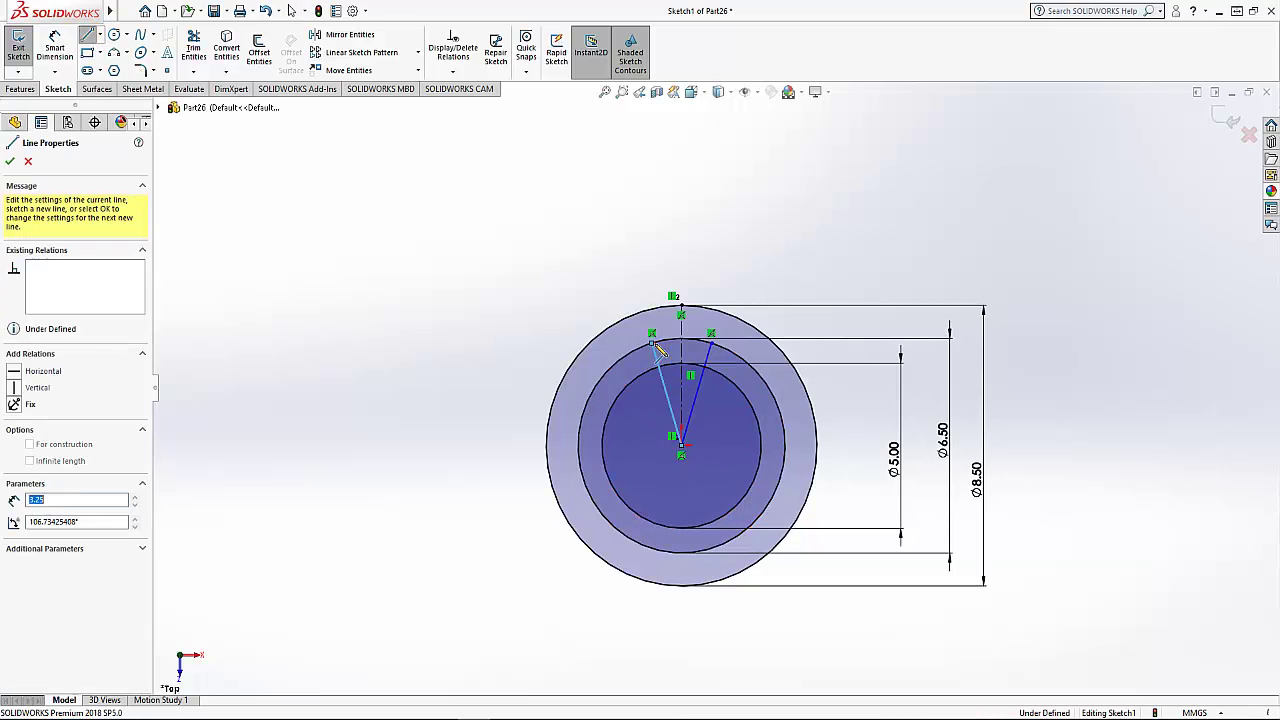
{"action": "right_click", "coordinate": [663, 270]}
{"action": "left_click", "coordinate": [697, 271]}
Make the two slanted lines symmetric about the centerline
{"action": "scroll", "coordinate": [694, 354], "scroll_direction": "down", "scroll_amount": 3}
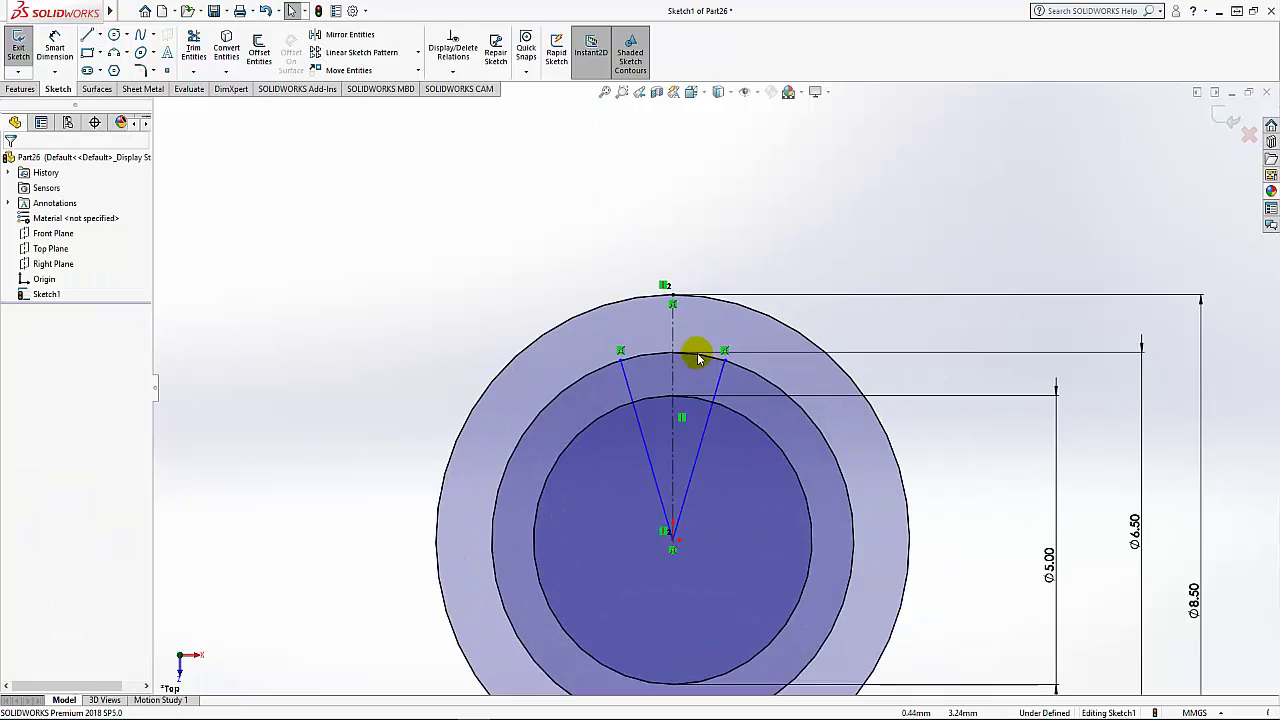
{"action": "scroll", "coordinate": [720, 390], "scroll_direction": "down", "scroll_amount": 2}
{"action": "left_click", "coordinate": [727, 395]}
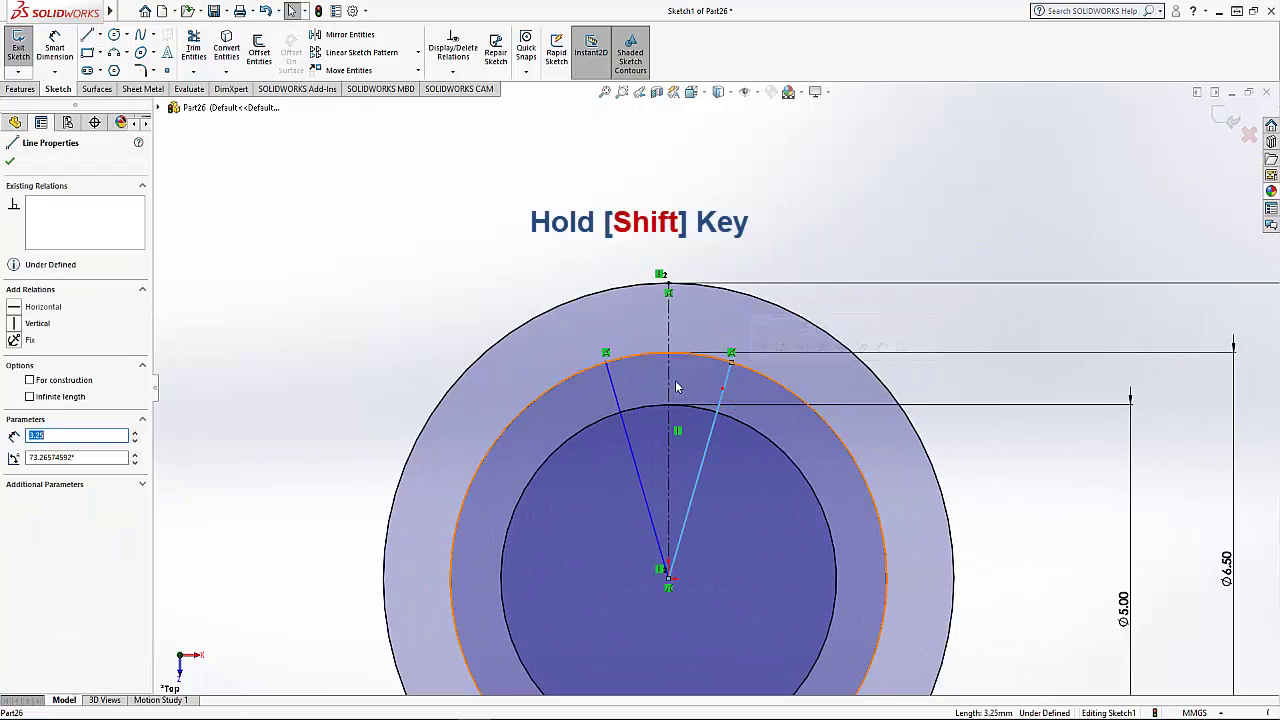
{"action": "left_click", "coordinate": [617, 393], "text": "shift"}
{"action": "left_click", "coordinate": [668, 395], "text": "shift"}
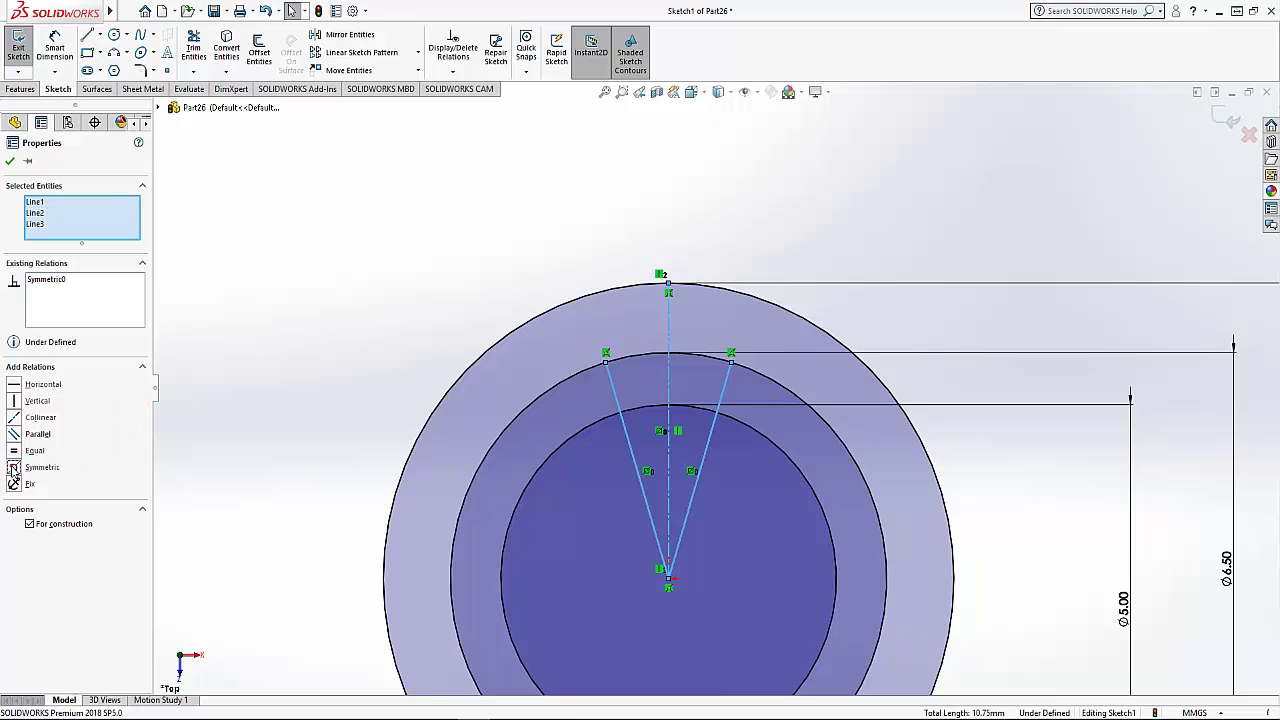
{"action": "left_click", "coordinate": [10, 161]}
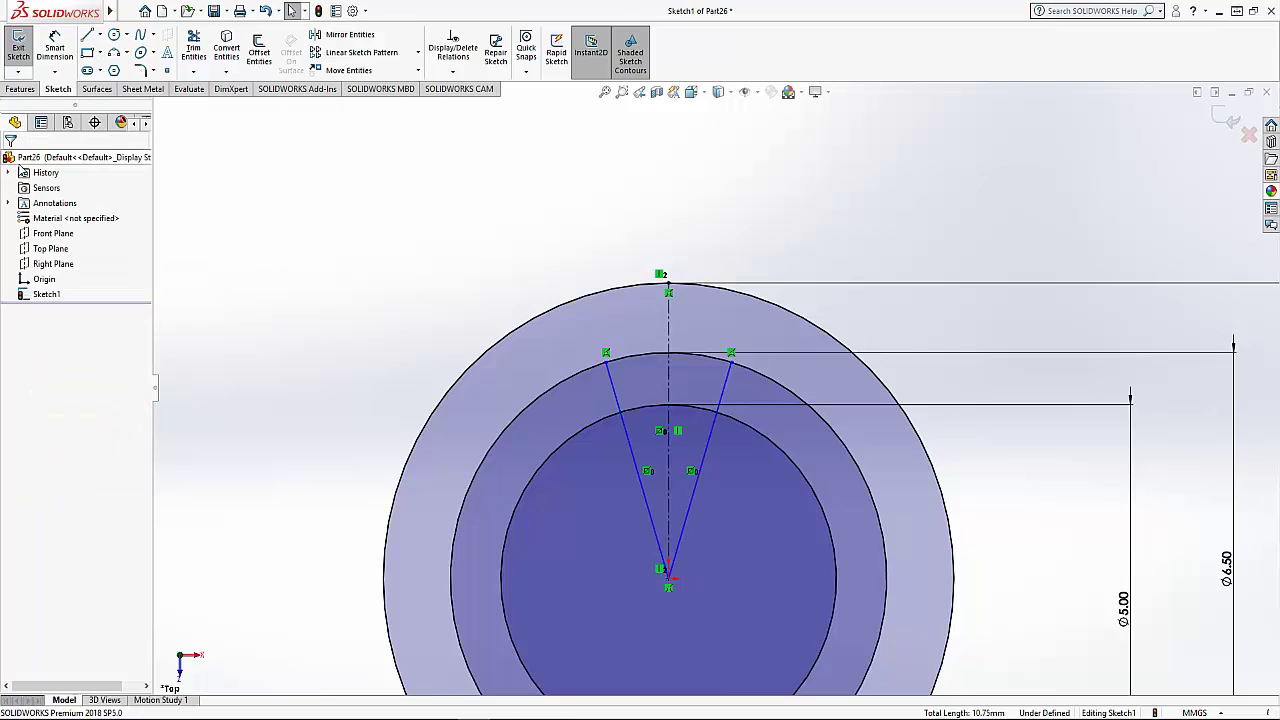
Dimension the angle between the two slanted lines as 30°, fully defining Sketch1
{"action": "left_click", "coordinate": [54, 46]}
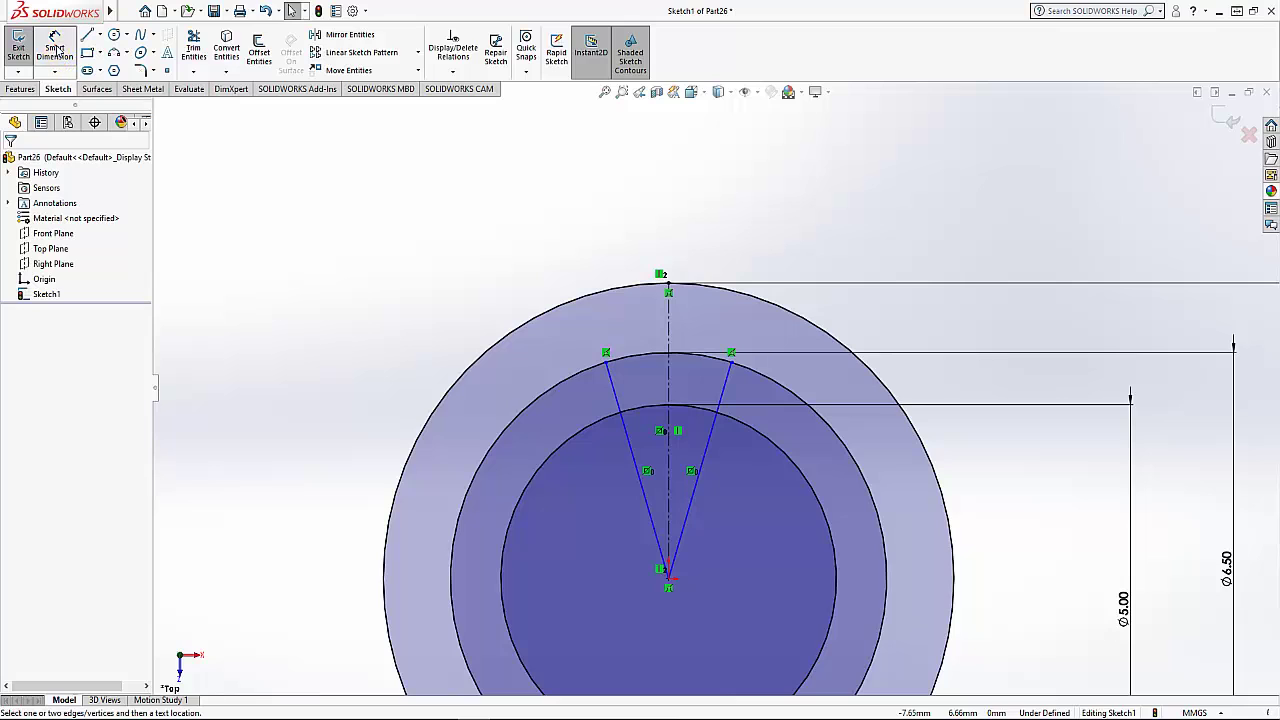
{"action": "left_click", "coordinate": [715, 438]}
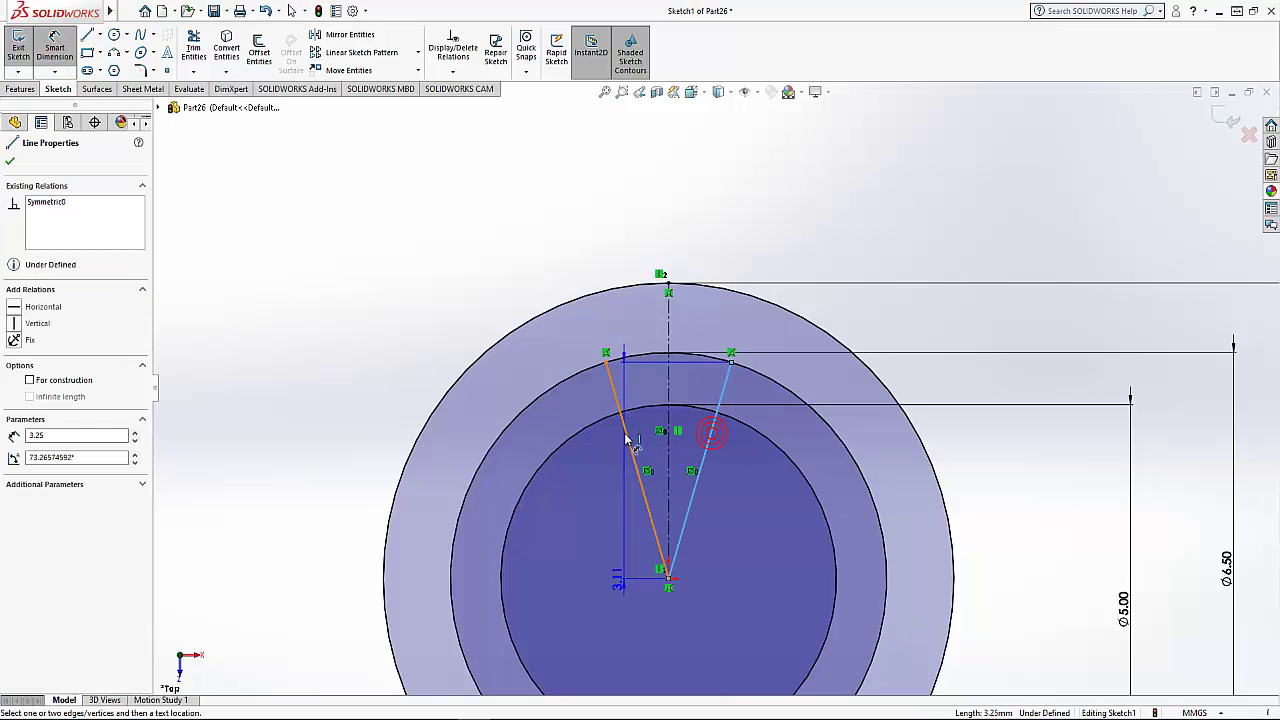
{"action": "left_click", "coordinate": [629, 438]}
{"action": "left_click", "coordinate": [668, 247]}
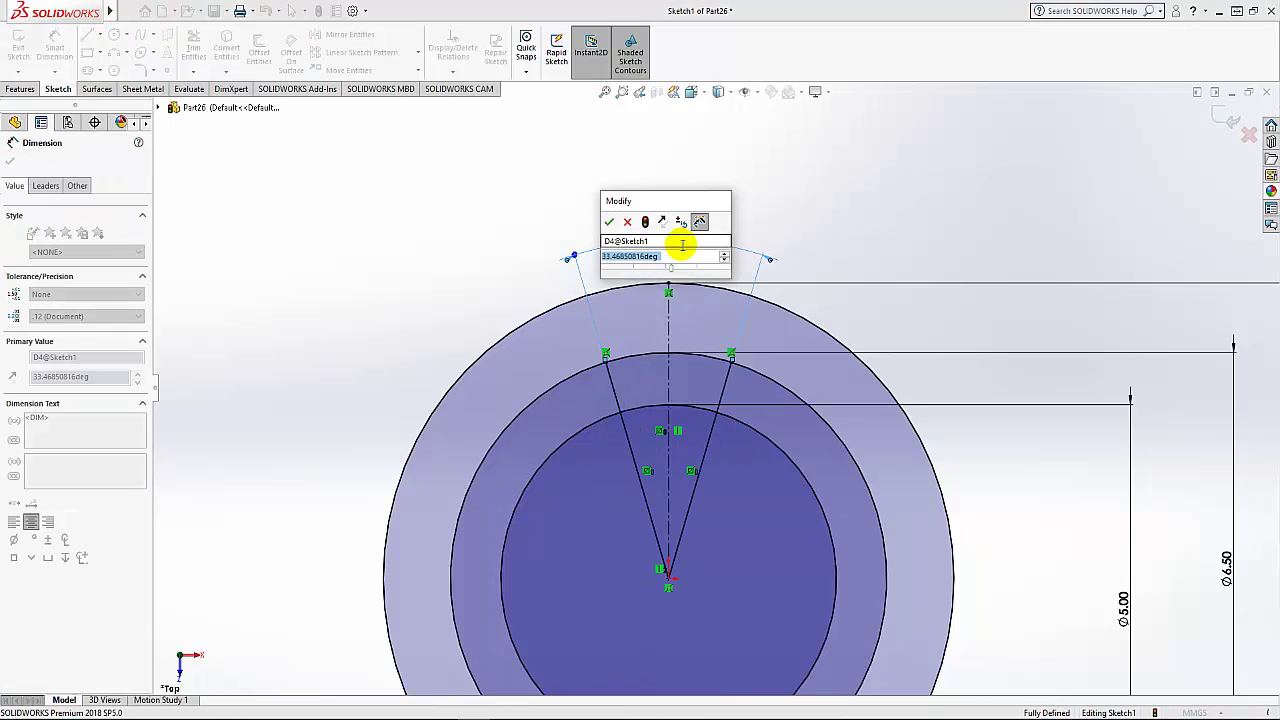
{"action": "type", "text": "30"}
{"action": "key", "text": "Return"}
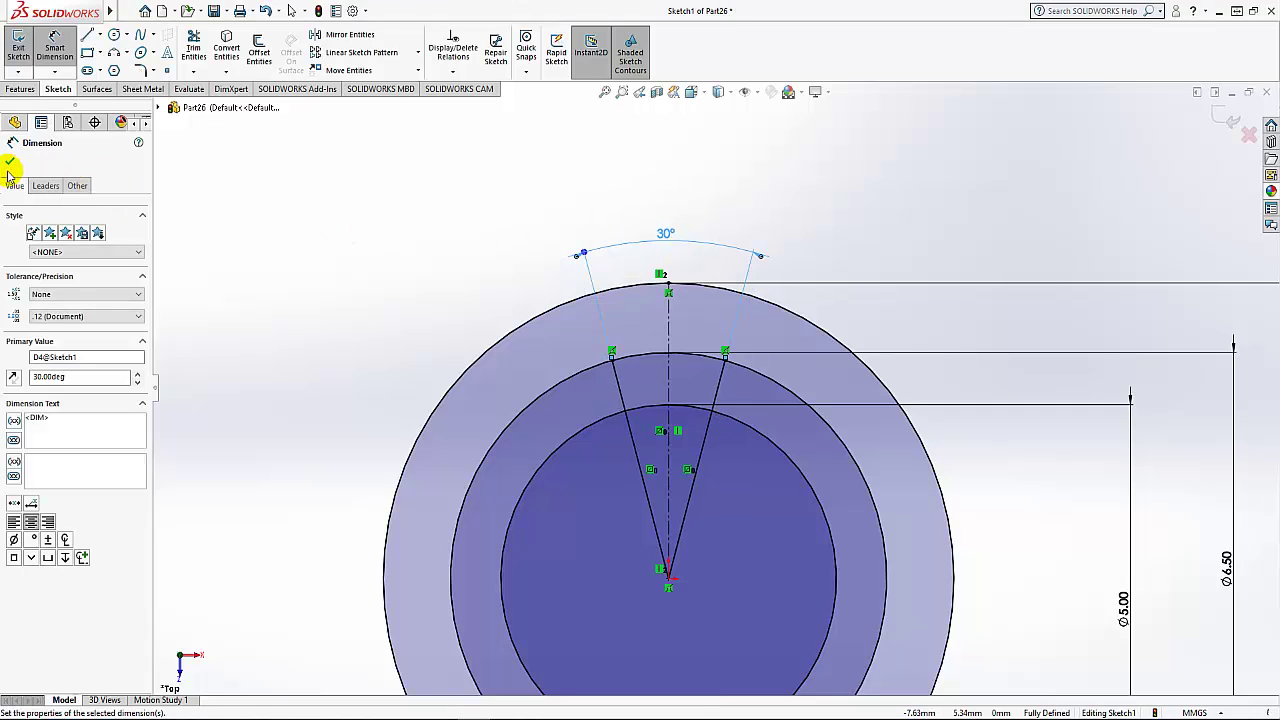
{"action": "left_click", "coordinate": [10, 162]}
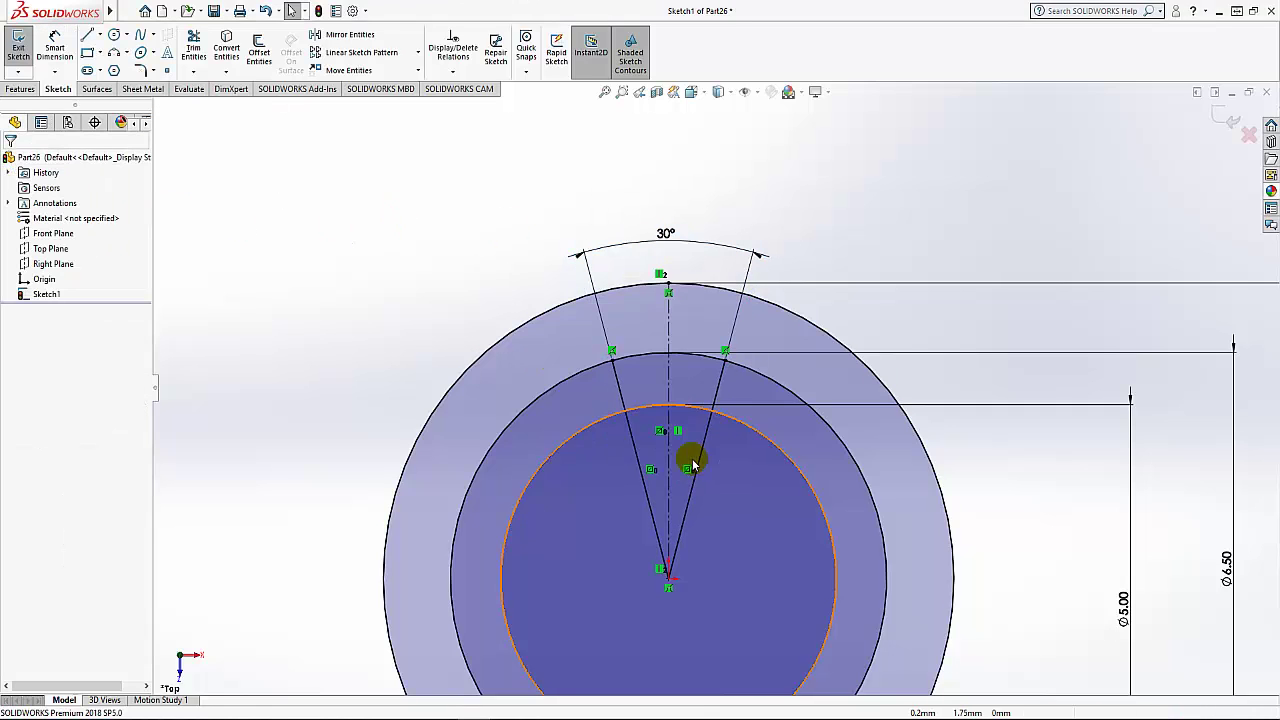
{"action": "scroll", "coordinate": [700, 455], "scroll_direction": "up", "scroll_amount": 3}
{"action": "scroll", "coordinate": [707, 465], "scroll_direction": "down", "scroll_amount": 1}
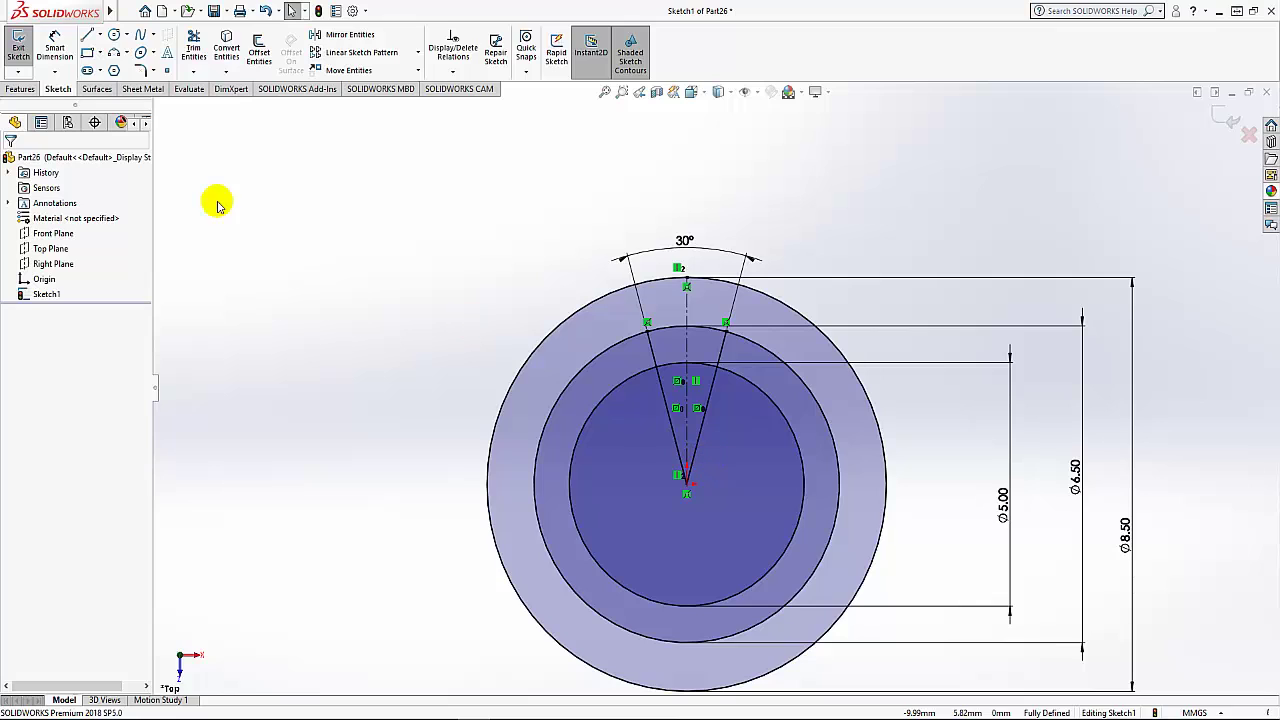
Power-trim the slanted lines inside the Ø5.00 circle, leaving short segments up to the Ø6.50 circle
{"action": "left_click", "coordinate": [195, 47]}
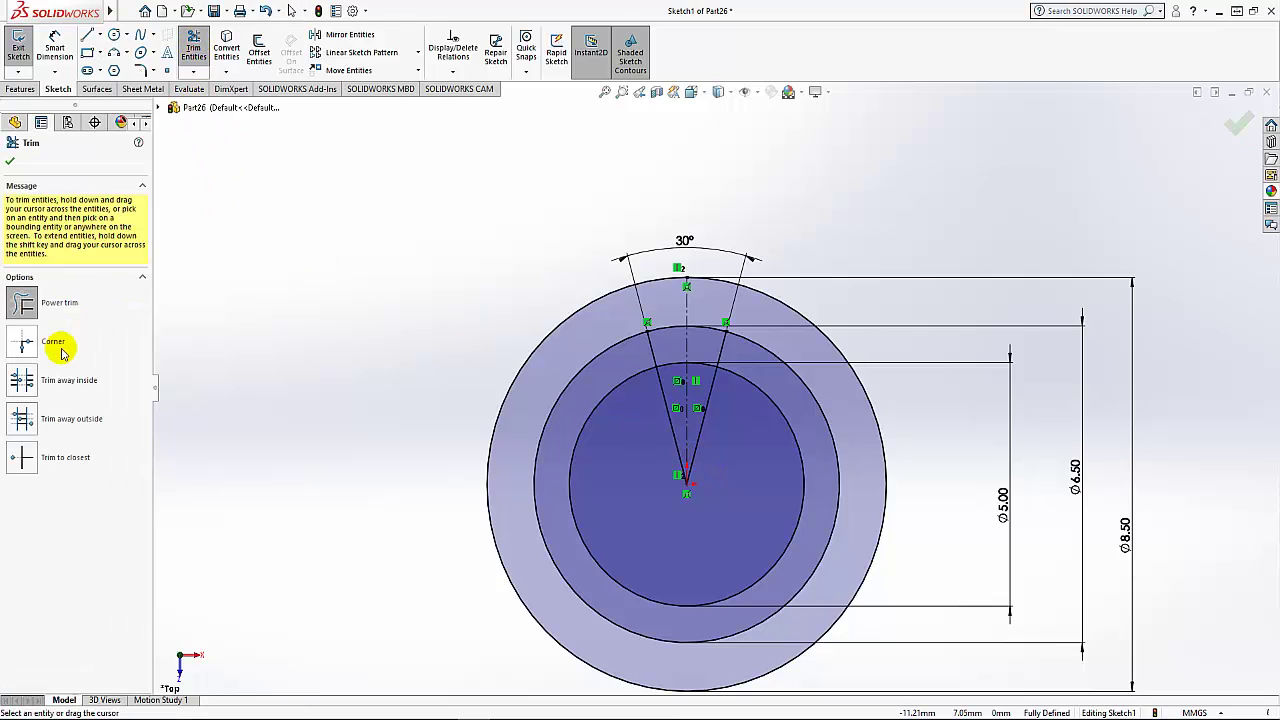
{"action": "left_click_drag", "start_coordinate": [729, 438], "coordinate": [658, 438]}
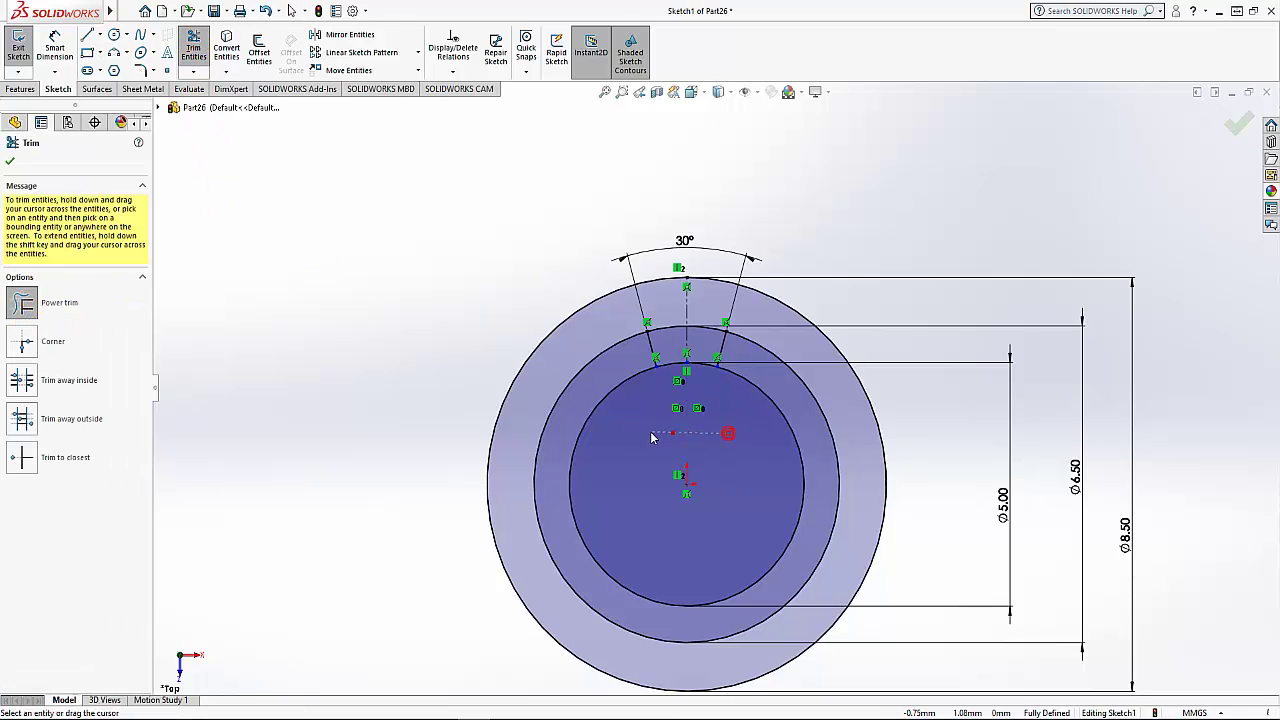
{"action": "left_click", "coordinate": [11, 163]}
{"action": "scroll", "coordinate": [482, 283], "scroll_direction": "down", "scroll_amount": 1}
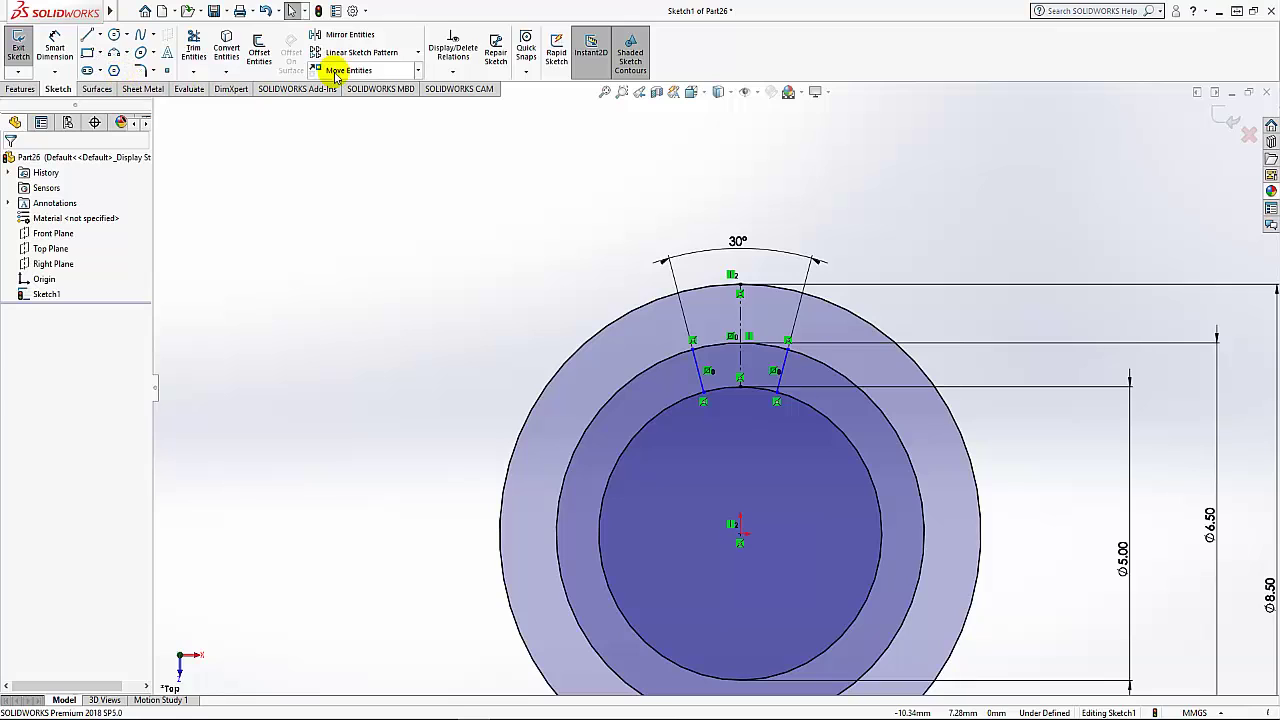
Circular-pattern the two slot lines and their centreline 4 times around 360°
{"action": "left_click", "coordinate": [418, 55]}
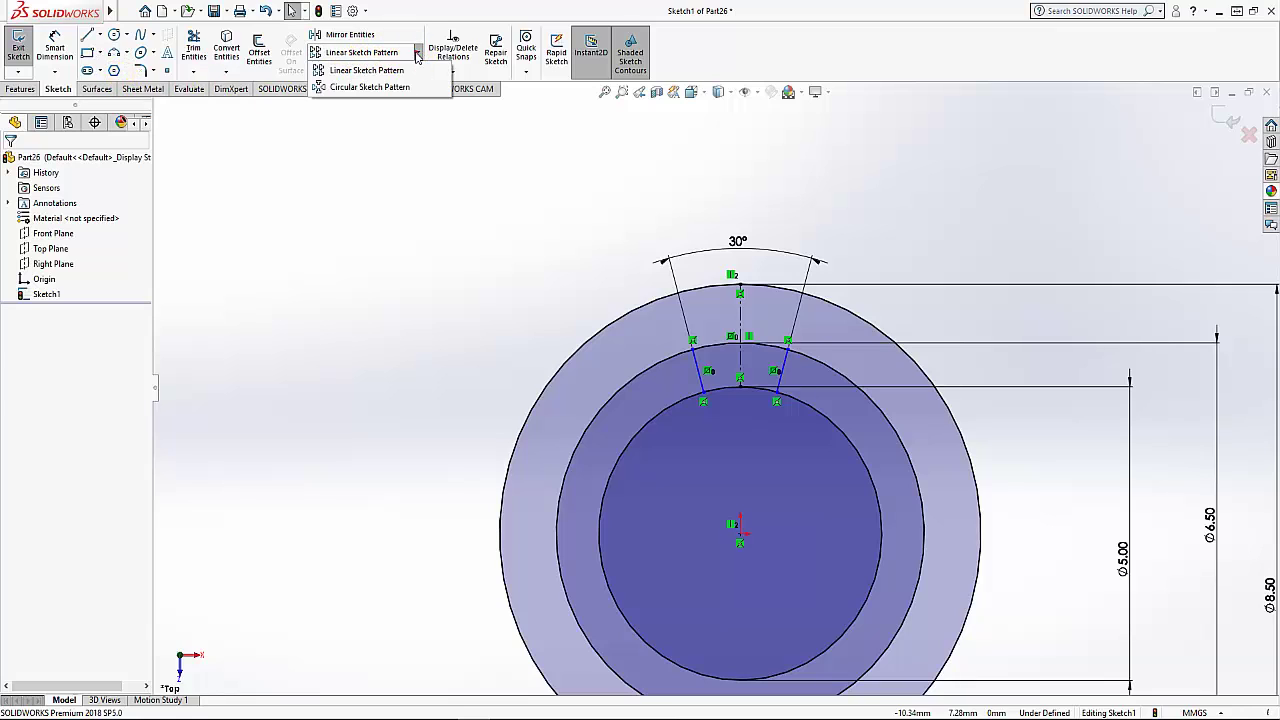
{"action": "left_click", "coordinate": [370, 87]}
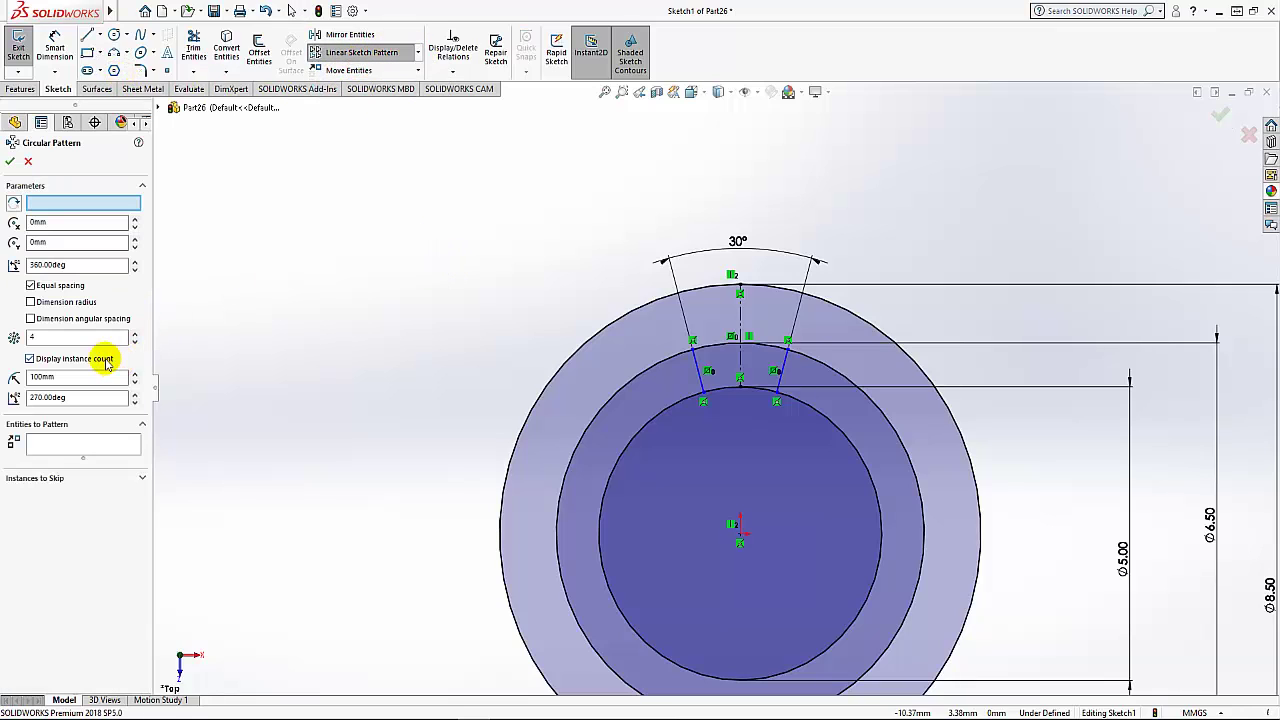
{"action": "type", "text": "4"}
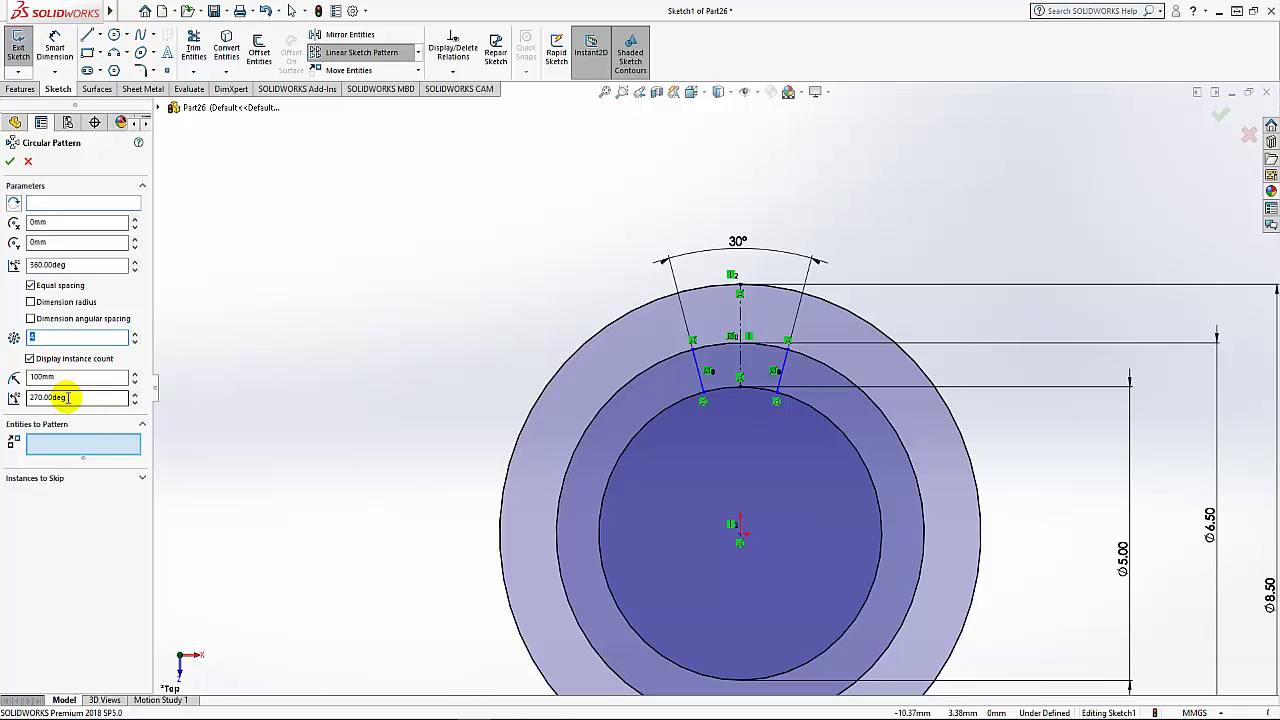
{"action": "left_click", "coordinate": [86, 443]}
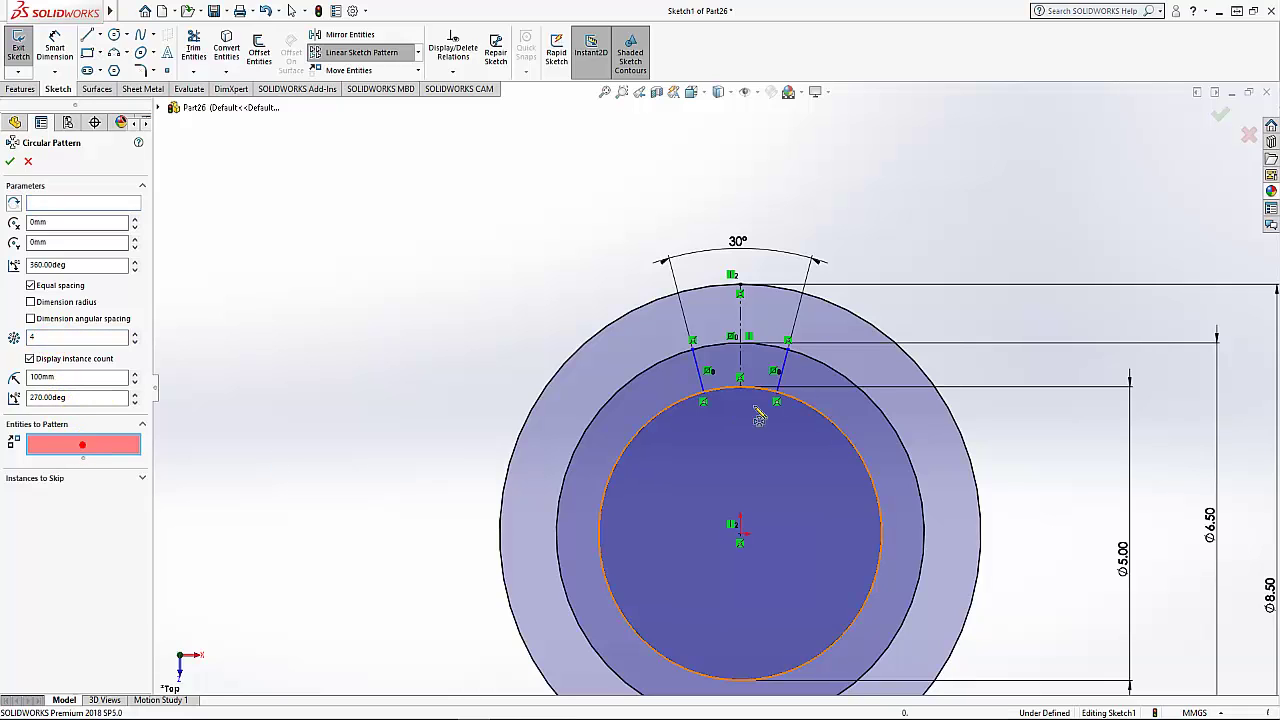
{"action": "left_click", "coordinate": [703, 372]}
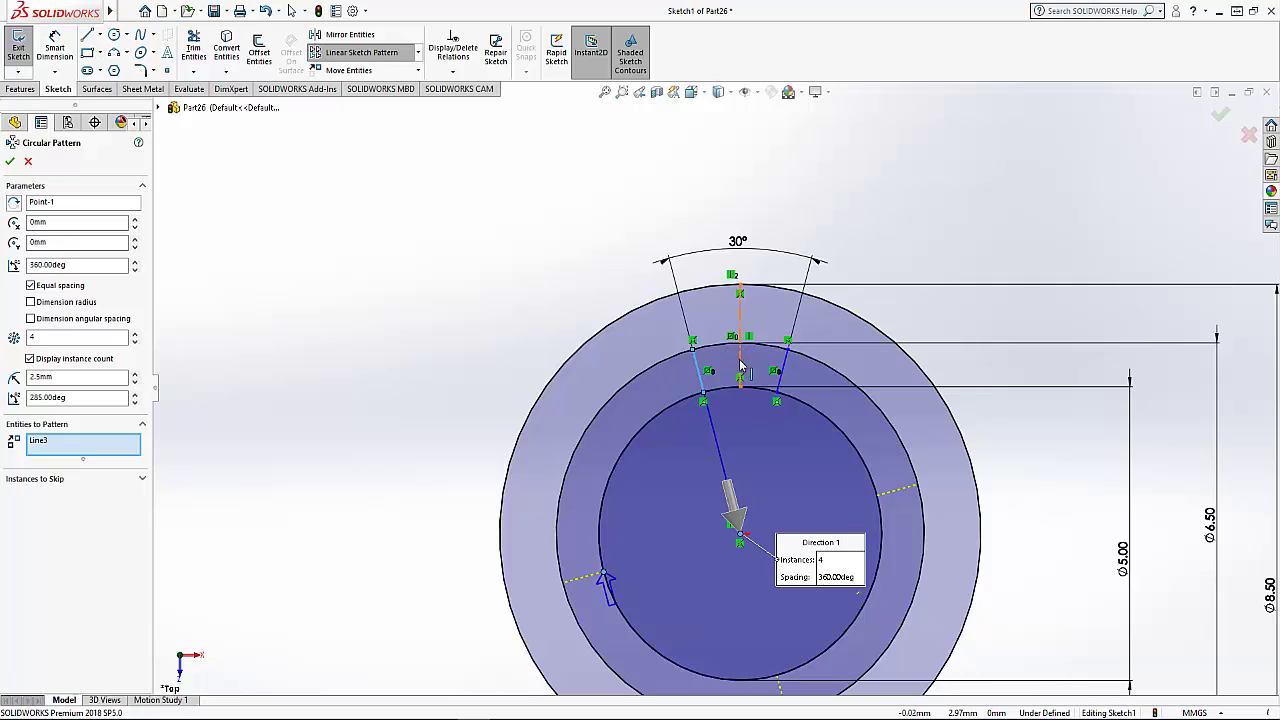
{"action": "left_click", "coordinate": [740, 367]}
{"action": "left_click", "coordinate": [784, 370]}
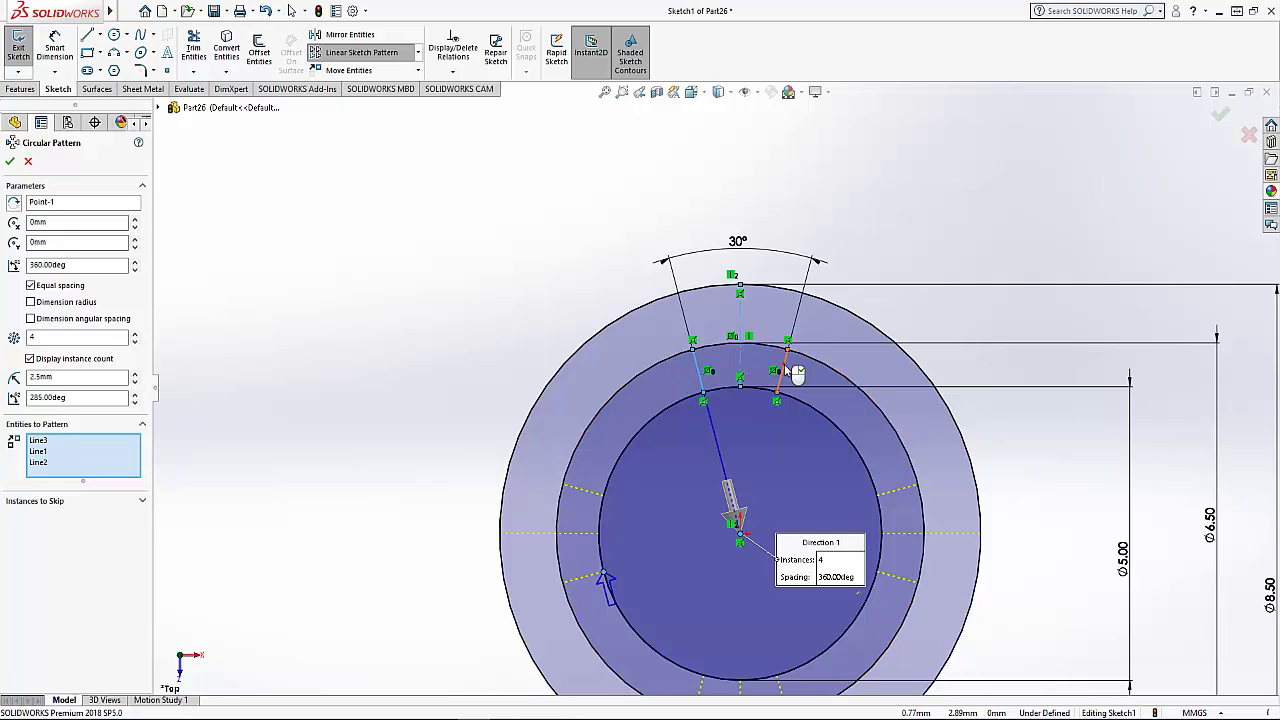
{"action": "left_click", "coordinate": [82, 210]}
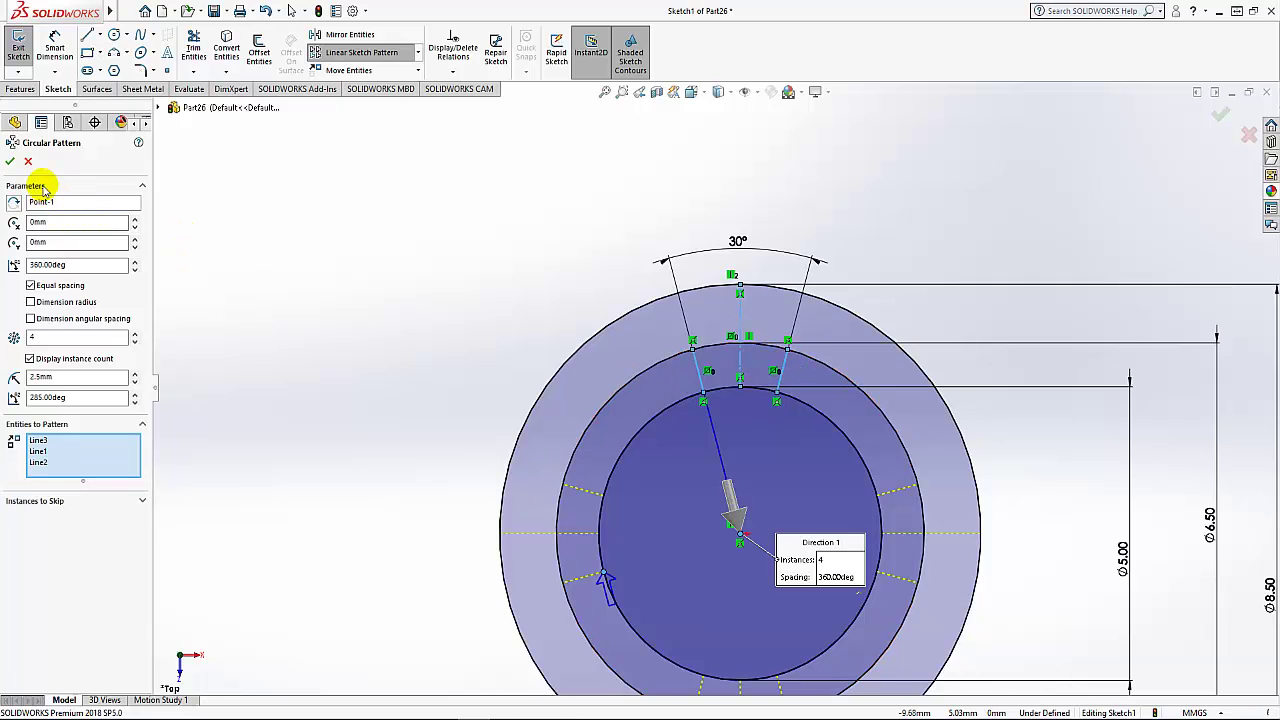
{"action": "left_click", "coordinate": [75, 203]}
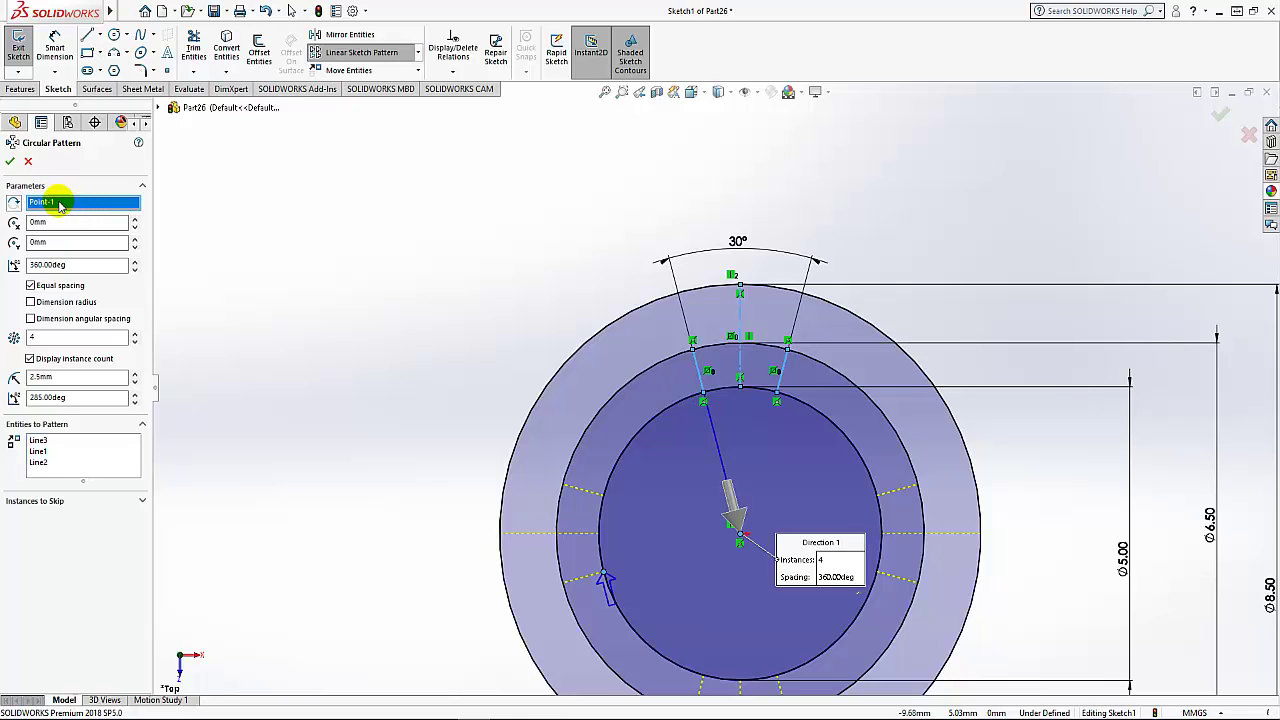
{"action": "left_click", "coordinate": [10, 163]}
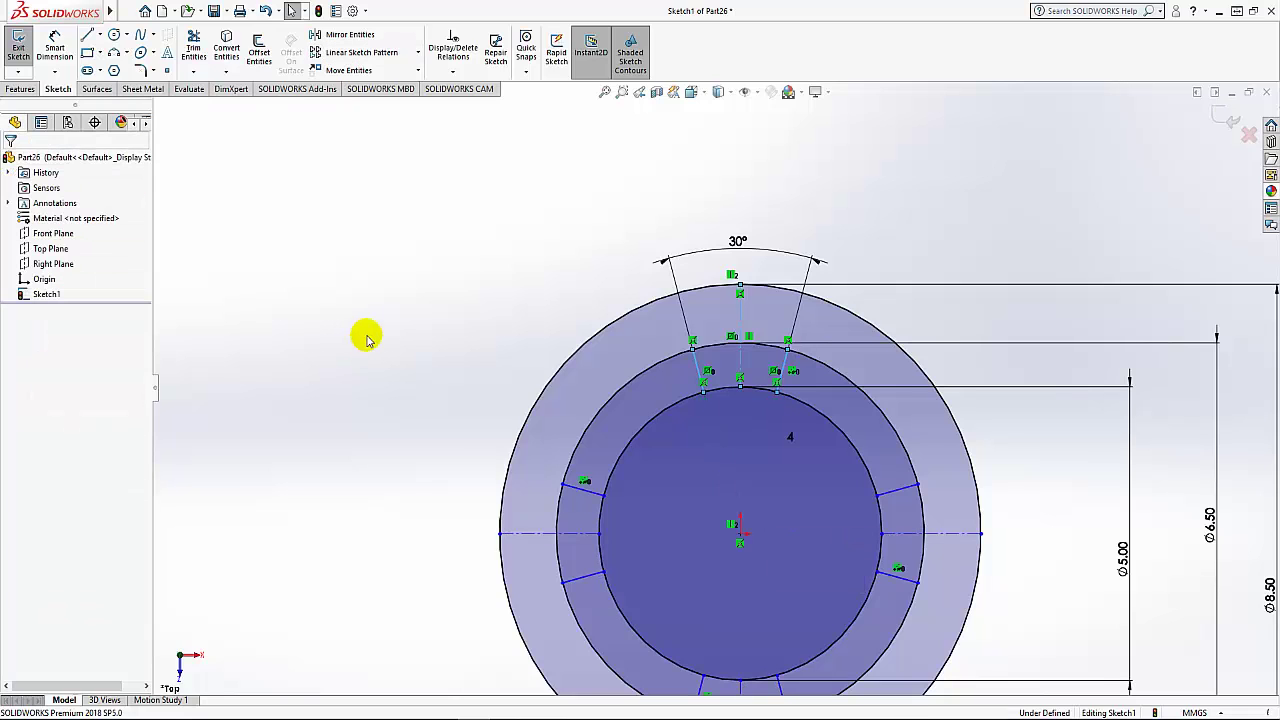
{"action": "key", "text": "z"}
{"action": "scroll", "coordinate": [710, 530], "scroll_direction": "down", "scroll_amount": 2}
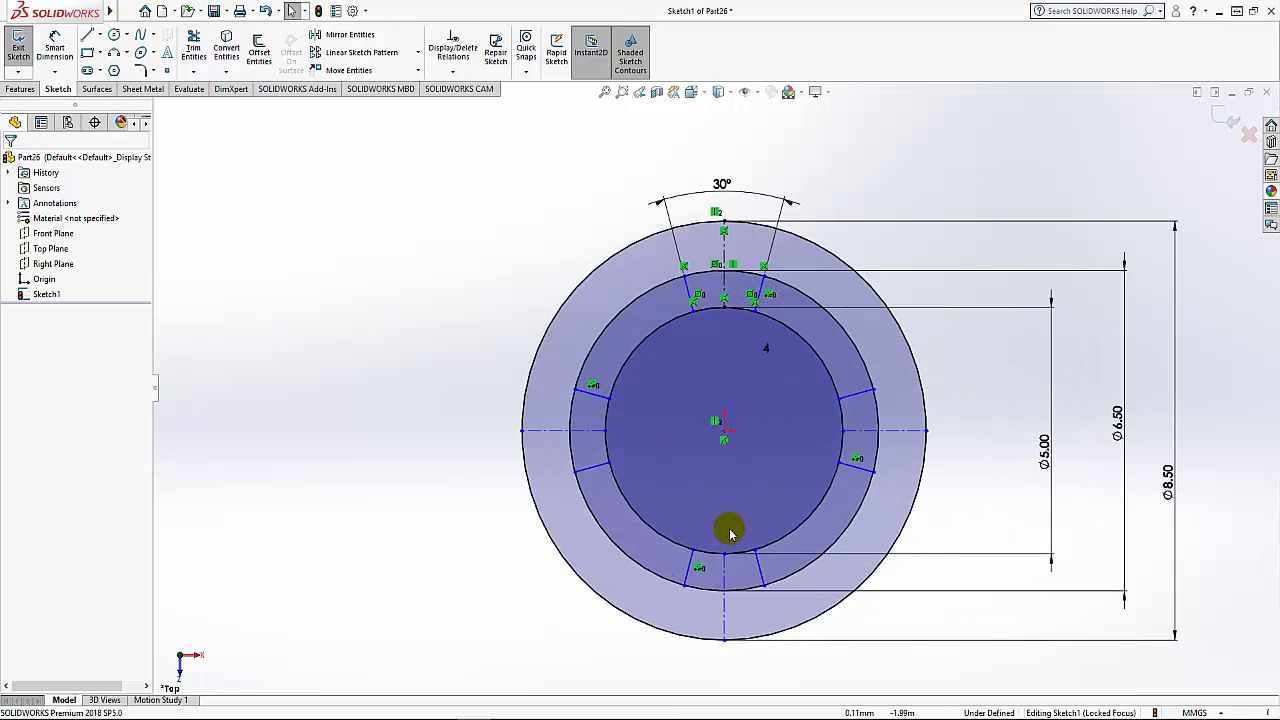
{"action": "scroll", "coordinate": [707, 518], "scroll_direction": "down", "scroll_amount": 1}
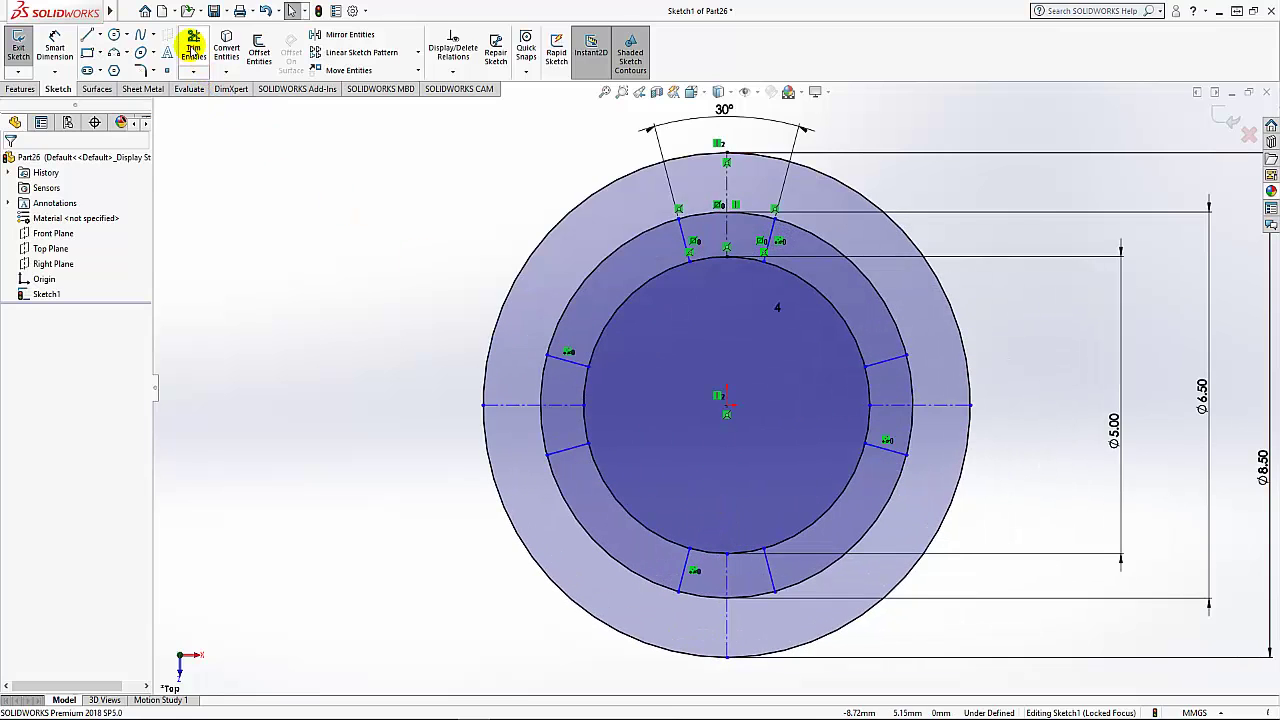
Trim the inner arcs at the right and bottom slots and cut away the ring's upper-left quarter
{"action": "left_click", "coordinate": [193, 48]}
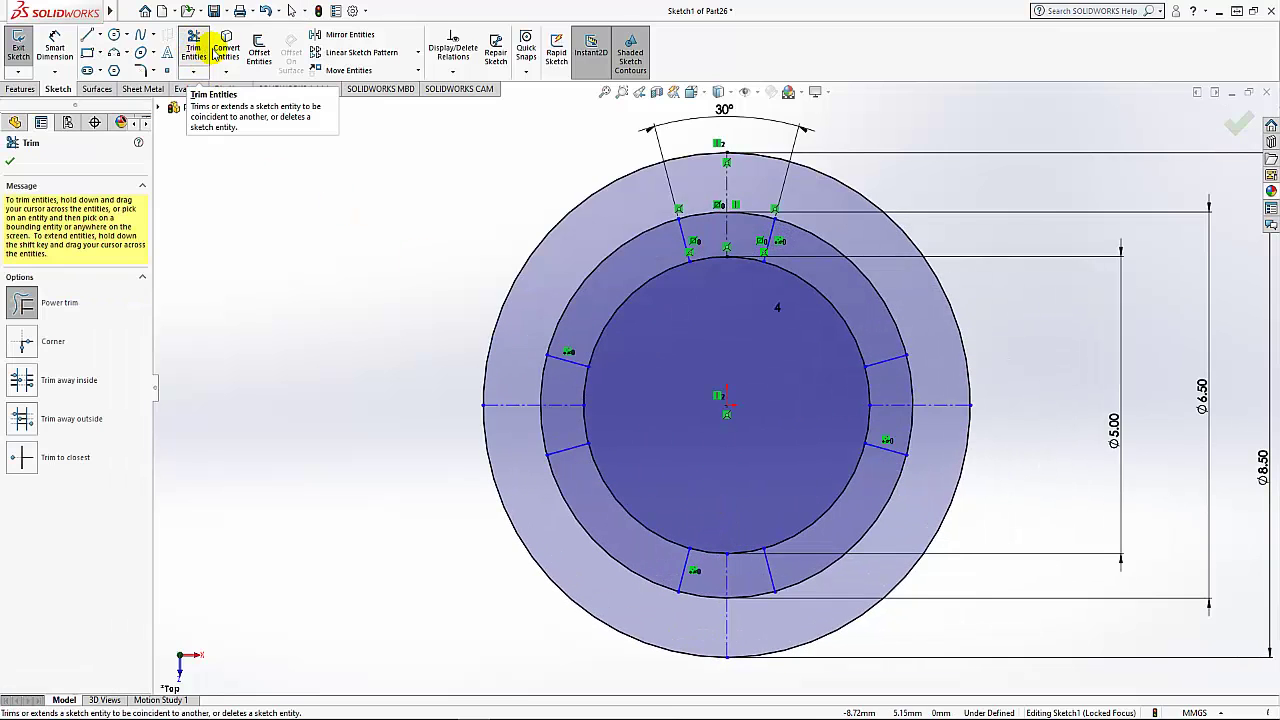
{"action": "mouse_move", "coordinate": [830, 324]}
{"action": "left_mouse_down"}
{"action": "mouse_move", "coordinate": [853, 314]}
{"action": "mouse_move", "coordinate": [828, 496]}
{"action": "left_mouse_up"}
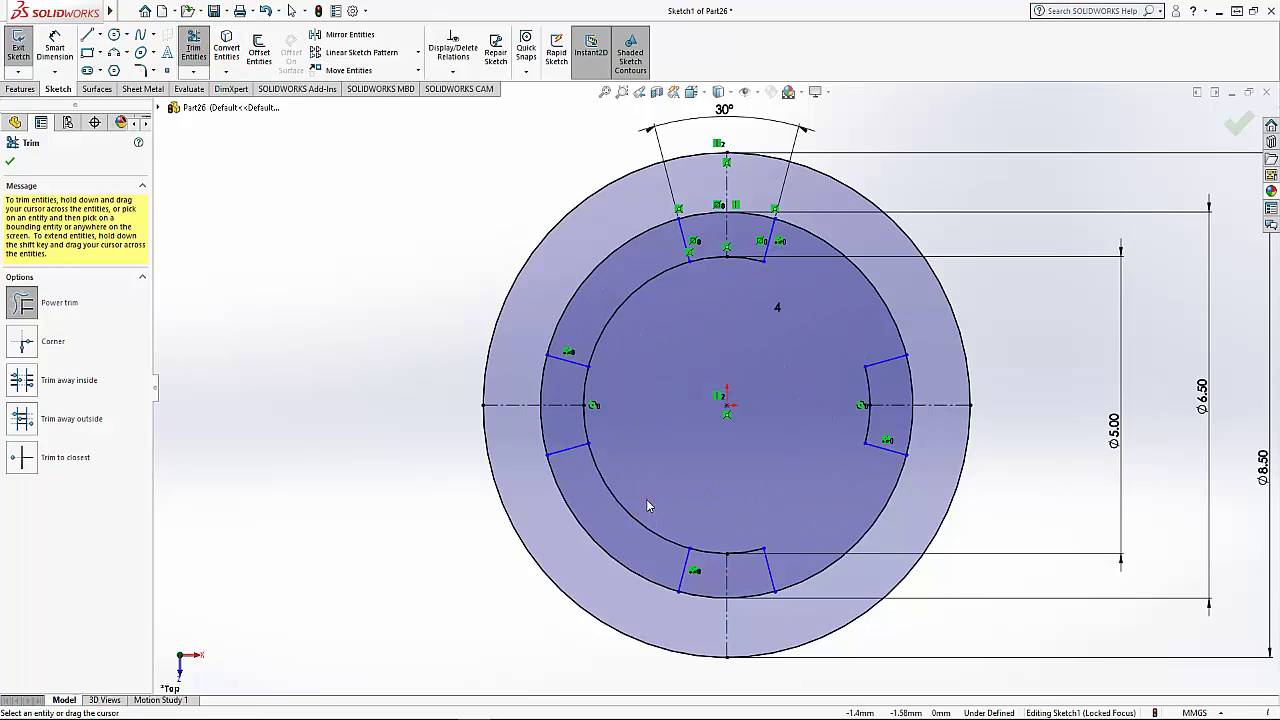
{"action": "mouse_move", "coordinate": [630, 527]}
{"action": "left_mouse_down"}
{"action": "mouse_move", "coordinate": [731, 620]}
{"action": "mouse_move", "coordinate": [761, 618]}
{"action": "left_mouse_up"}
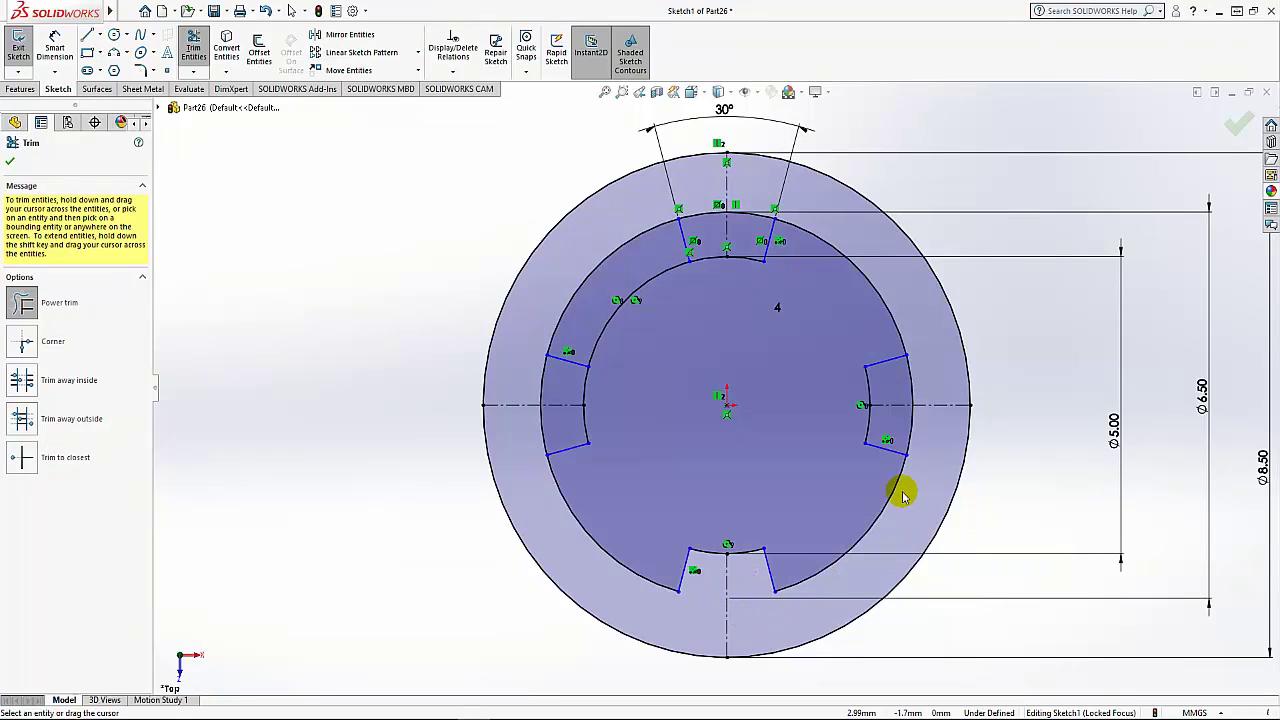
{"action": "left_click", "coordinate": [922, 434]}
{"action": "left_click", "coordinate": [922, 372]}
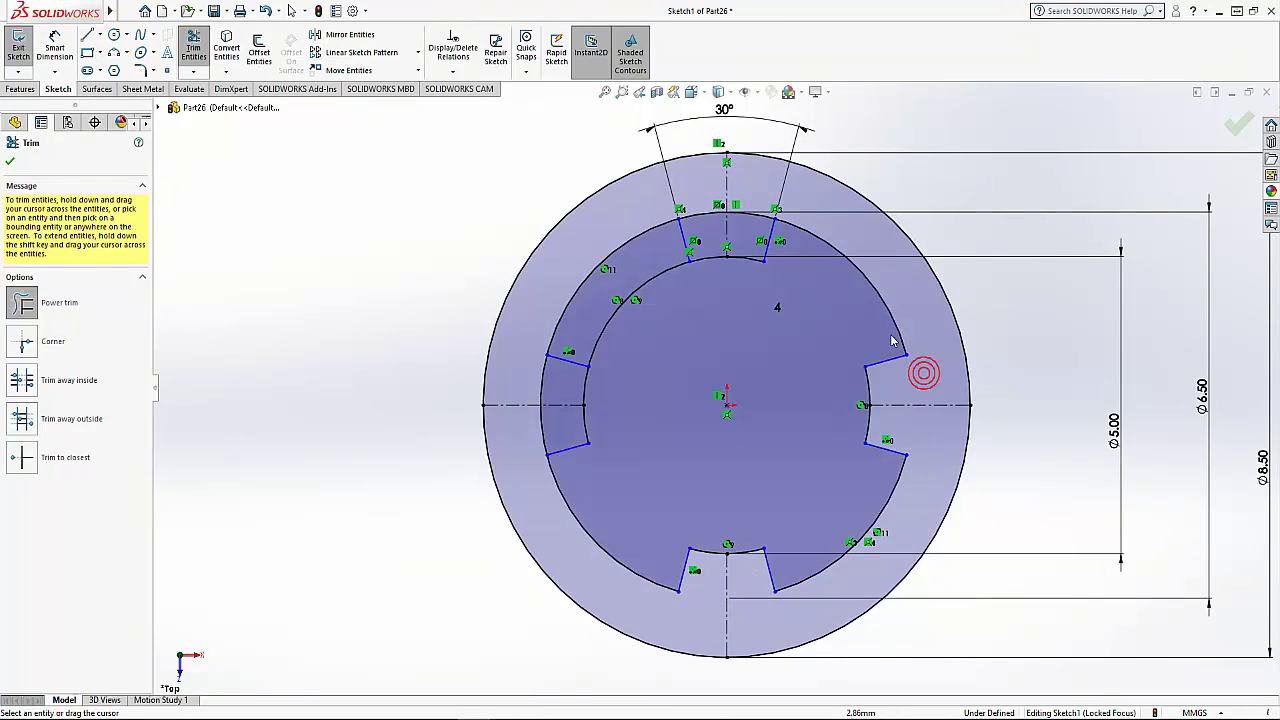
{"action": "mouse_move", "coordinate": [780, 237]}
{"action": "left_mouse_down"}
{"action": "mouse_move", "coordinate": [748, 200]}
{"action": "mouse_move", "coordinate": [675, 240]}
{"action": "mouse_move", "coordinate": [597, 183]}
{"action": "mouse_move", "coordinate": [666, 303]}
{"action": "mouse_move", "coordinate": [655, 285]}
{"action": "mouse_move", "coordinate": [640, 337]}
{"action": "mouse_move", "coordinate": [600, 380]}
{"action": "mouse_move", "coordinate": [540, 375]}
{"action": "mouse_move", "coordinate": [563, 378]}
{"action": "left_mouse_up"}
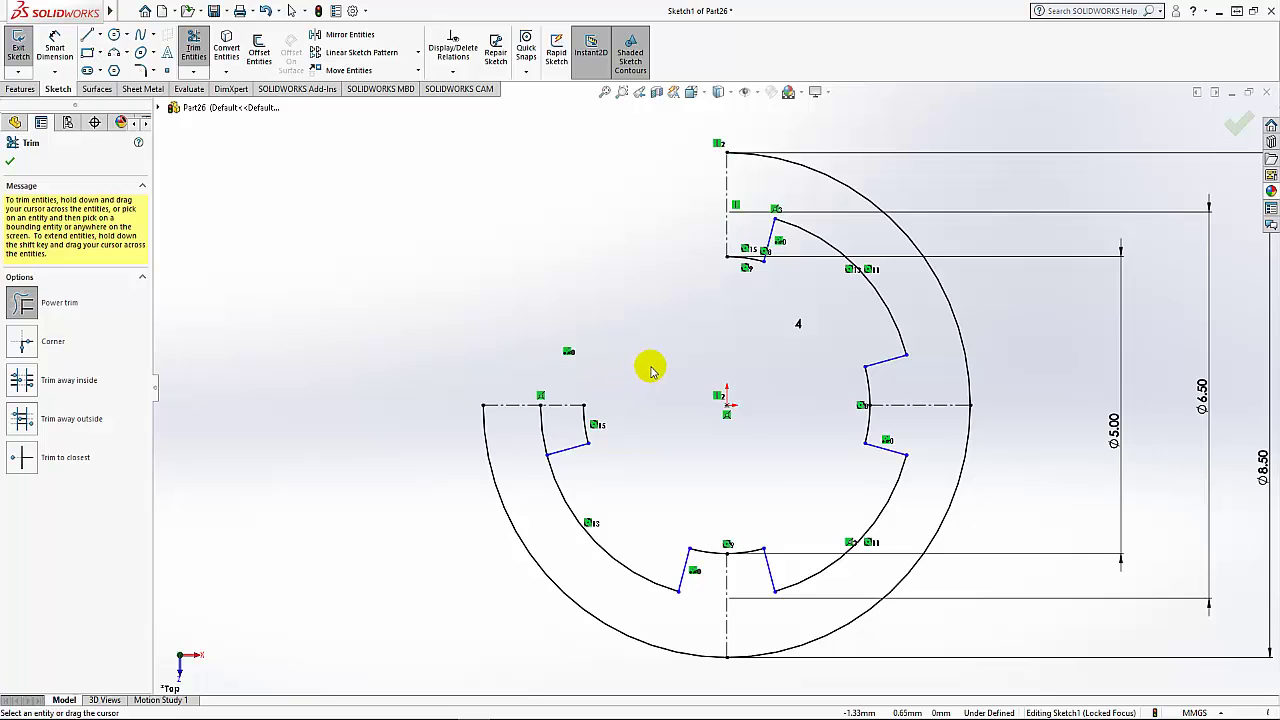
{"action": "left_click", "coordinate": [11, 166]}
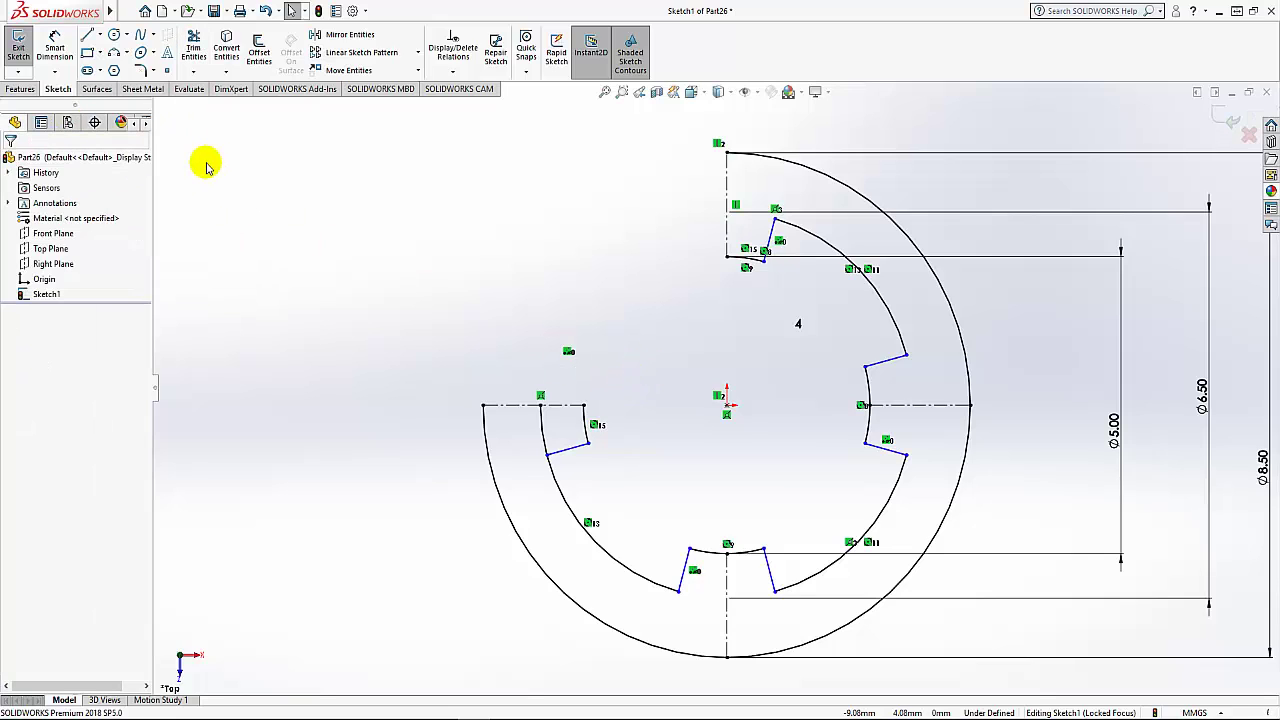
Draw semicircular 3-point arcs capping the left and top open ends of the ring
{"action": "left_click", "coordinate": [114, 53]}
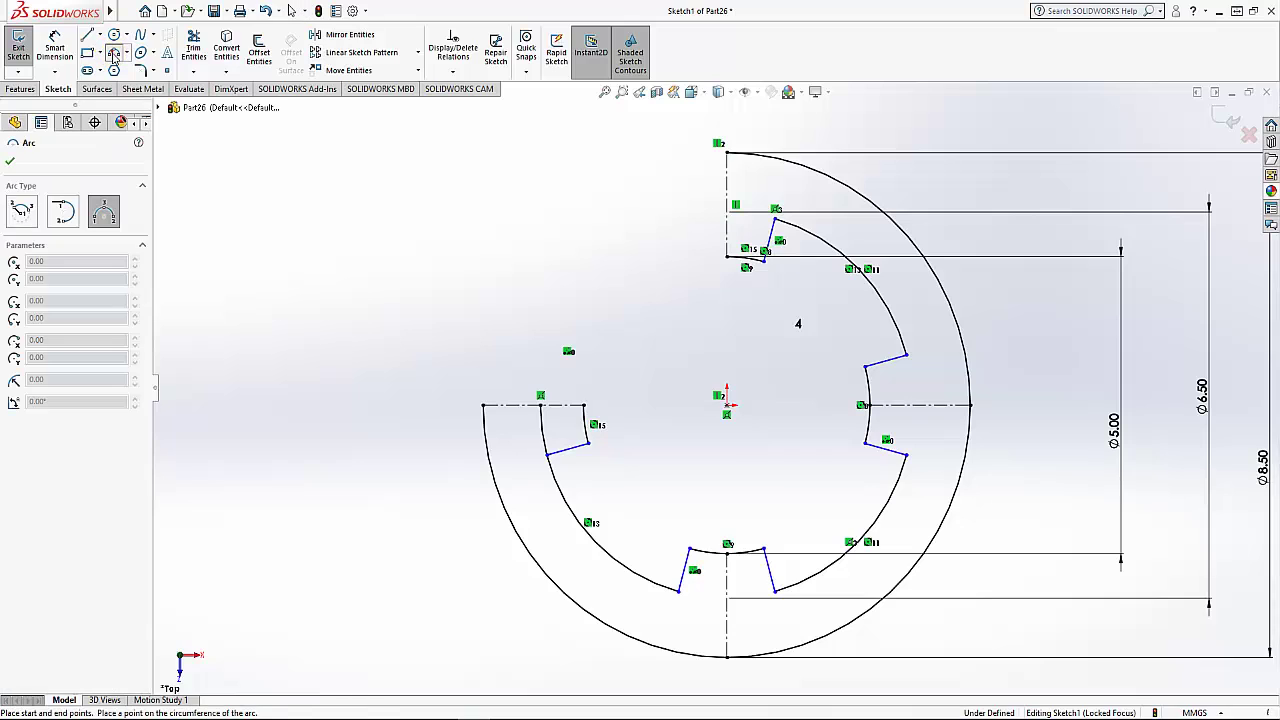
{"action": "left_click", "coordinate": [586, 405]}
{"action": "left_click", "coordinate": [484, 405]}
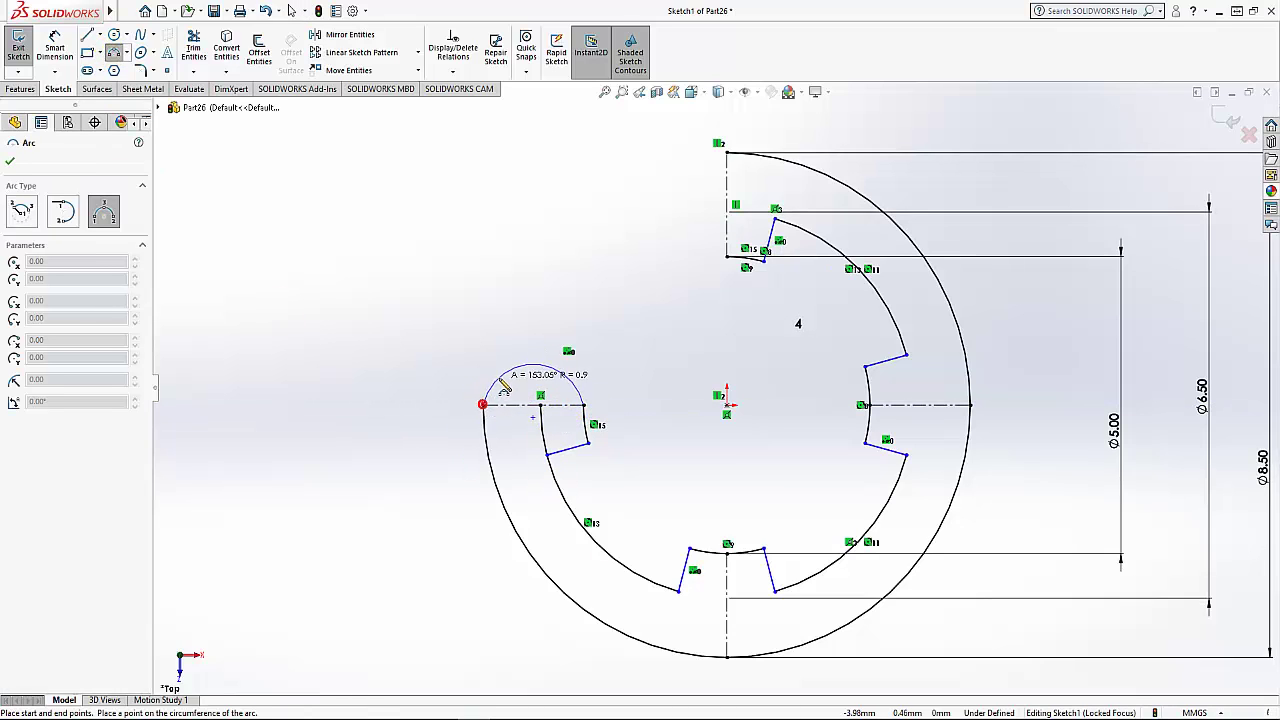
{"action": "left_click", "coordinate": [512, 375]}
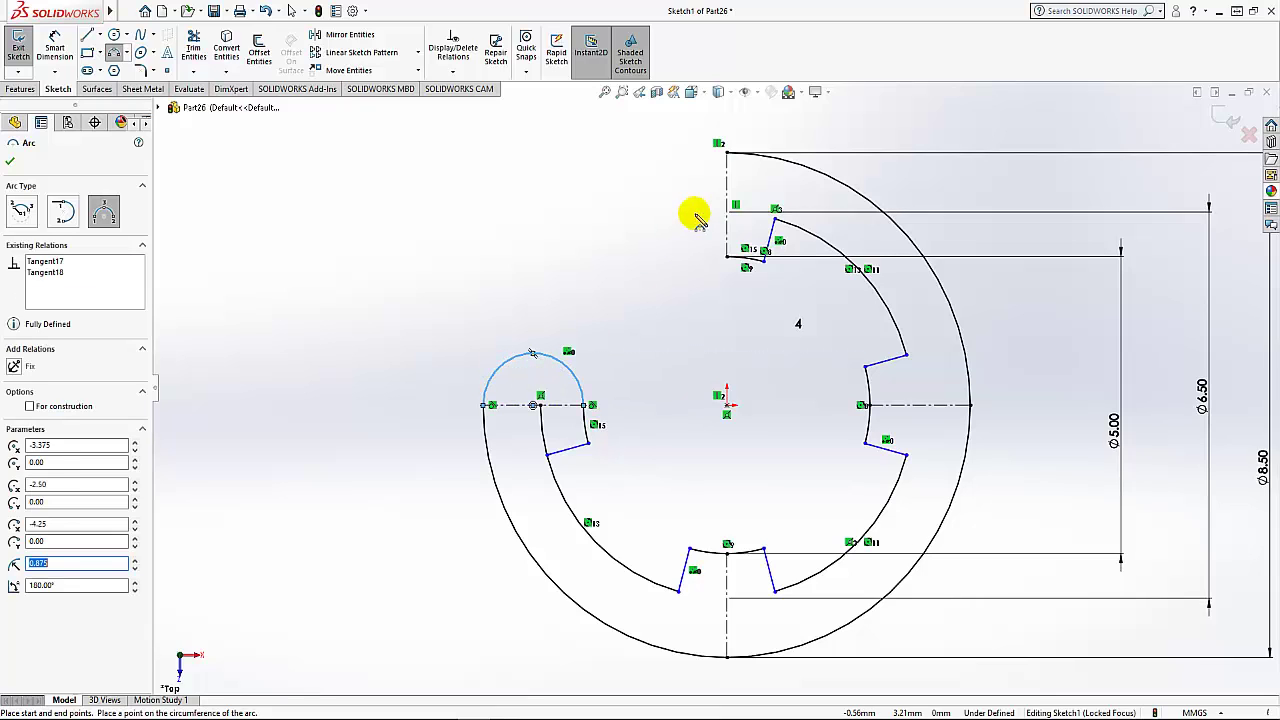
{"action": "left_click", "coordinate": [728, 258]}
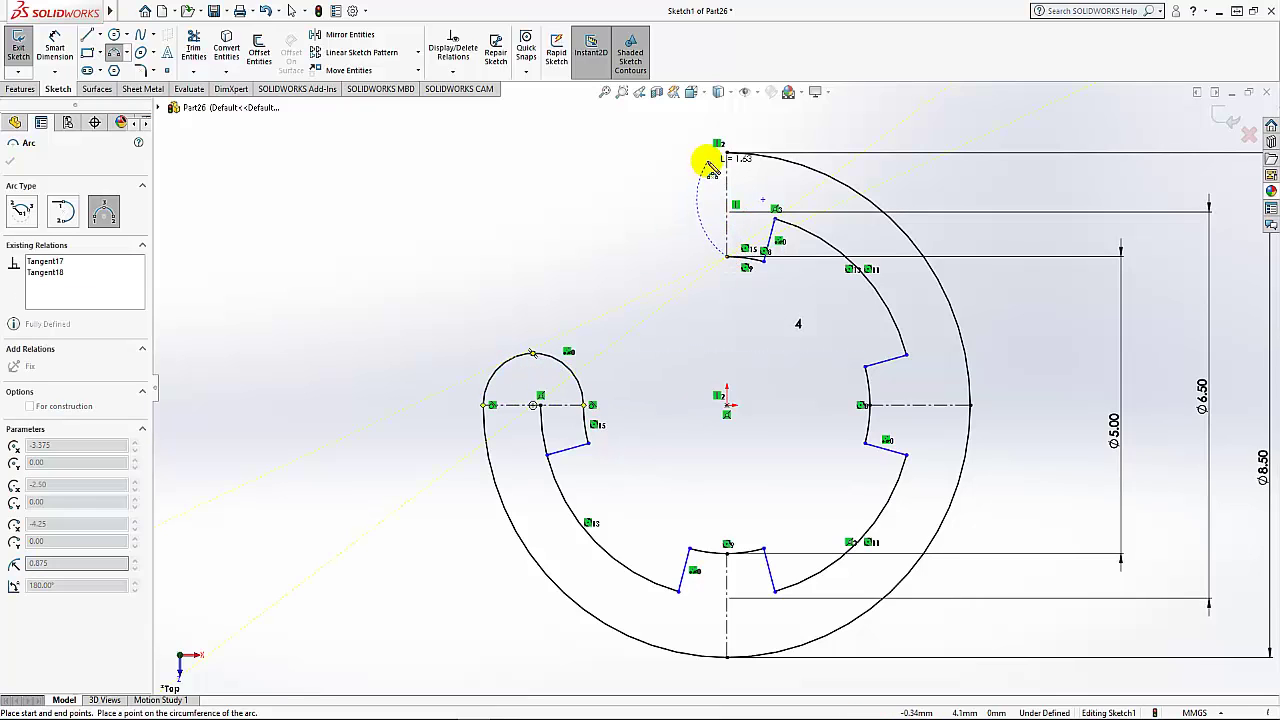
{"action": "left_click", "coordinate": [726, 152]}
{"action": "left_click", "coordinate": [697, 162]}
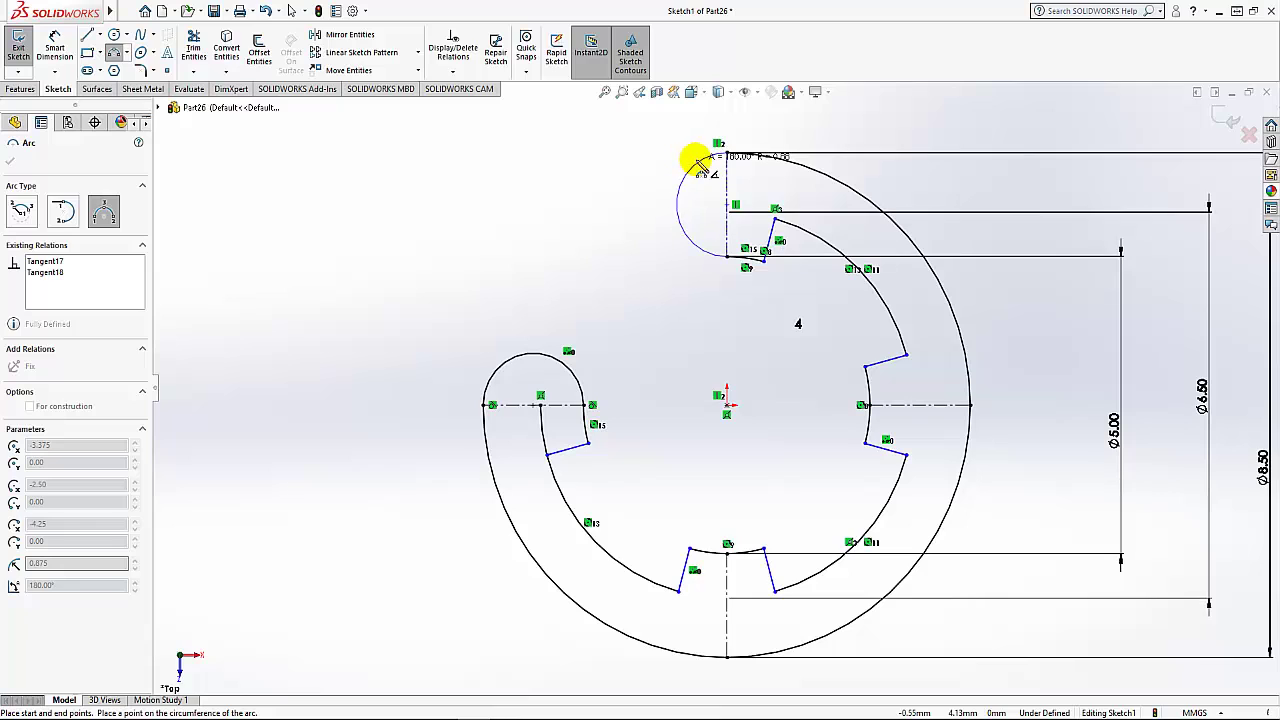
{"action": "left_click", "coordinate": [103, 211]}
Trim the leftover vertical line inside the left rounded end to close the profile
{"action": "left_click", "coordinate": [12, 161]}
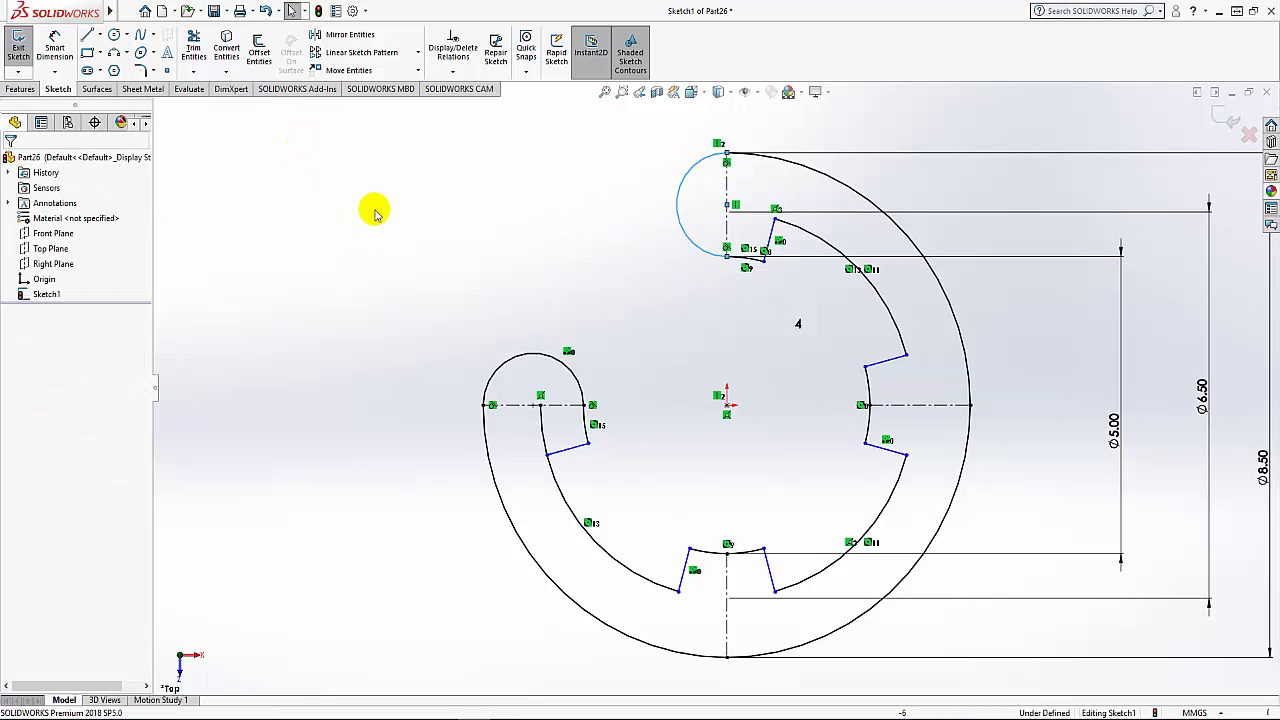
{"action": "left_click", "coordinate": [190, 56]}
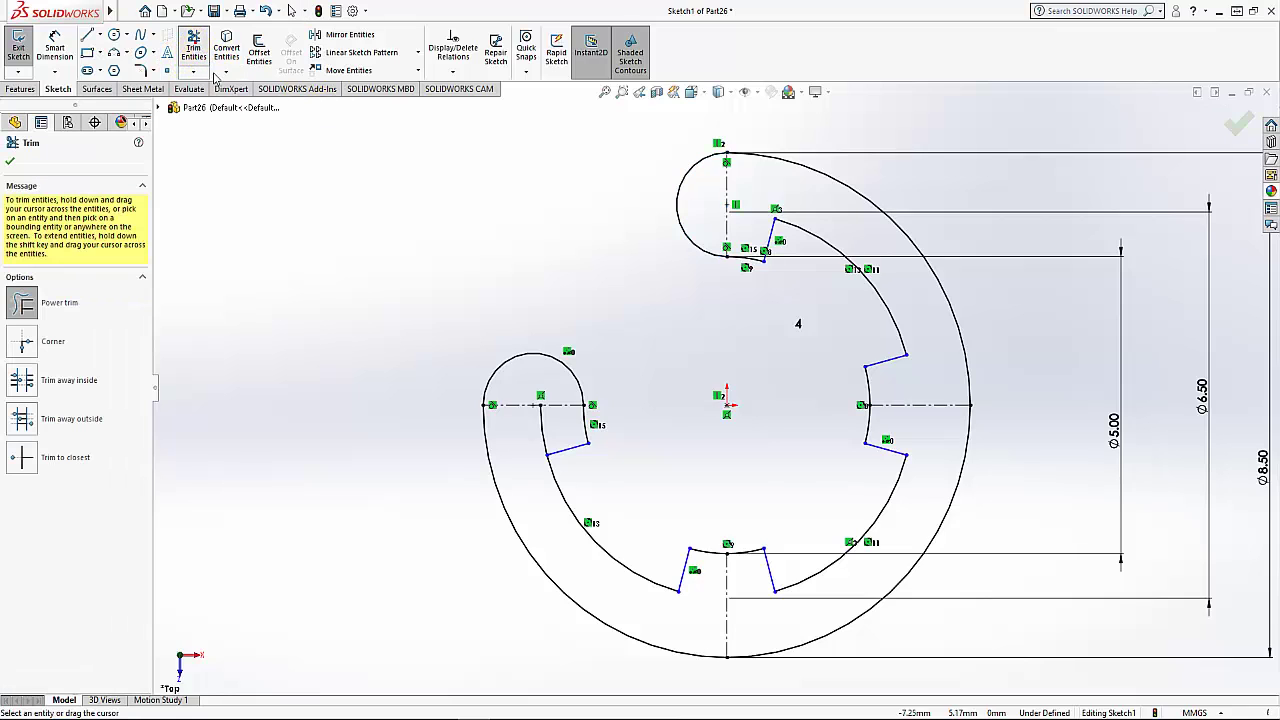
{"action": "left_click_drag", "start_coordinate": [575, 403], "coordinate": [530, 430]}
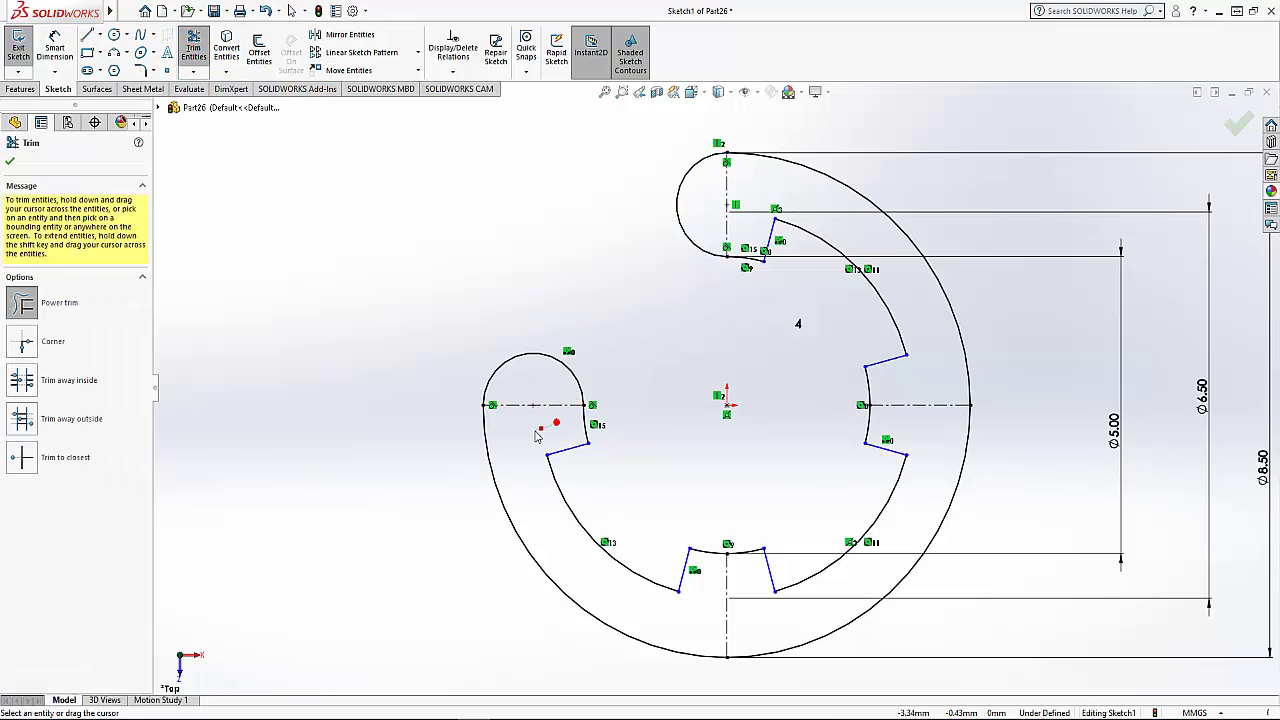
{"action": "left_click", "coordinate": [10, 161]}
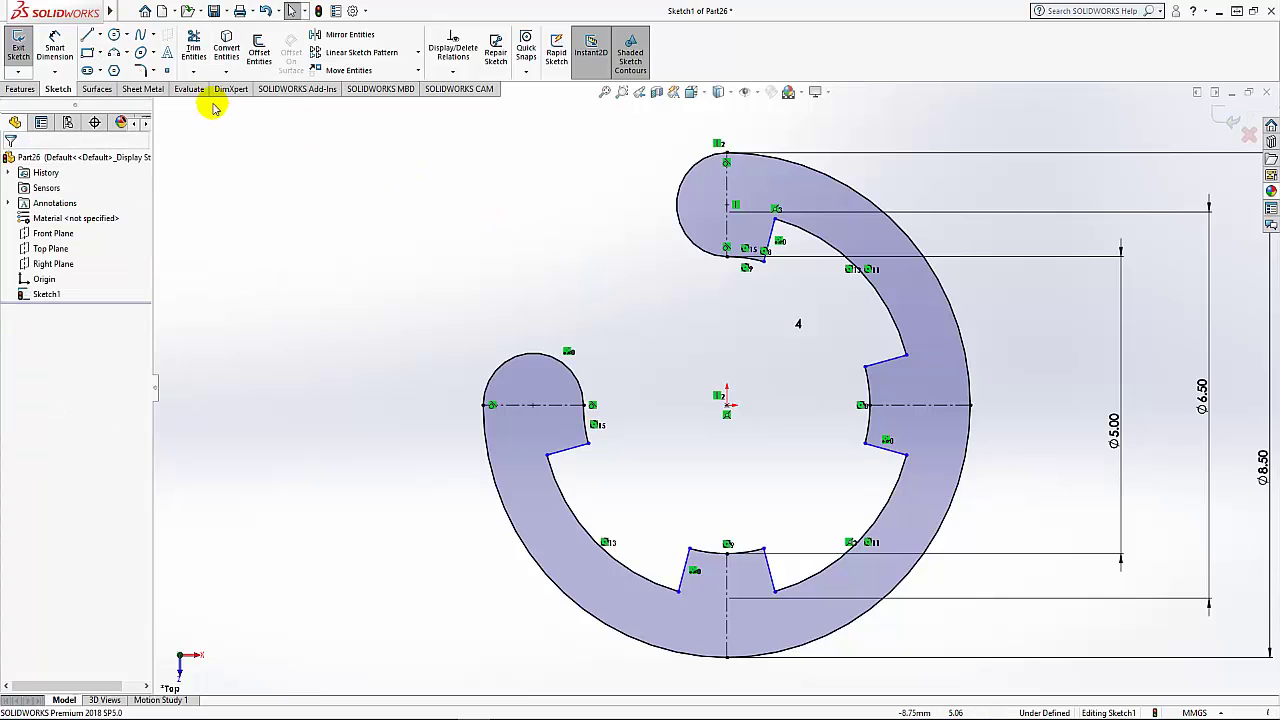
Add 0.25 mm sketch fillets to all twelve notch corners of the clip profile
{"action": "left_click", "coordinate": [141, 72]}
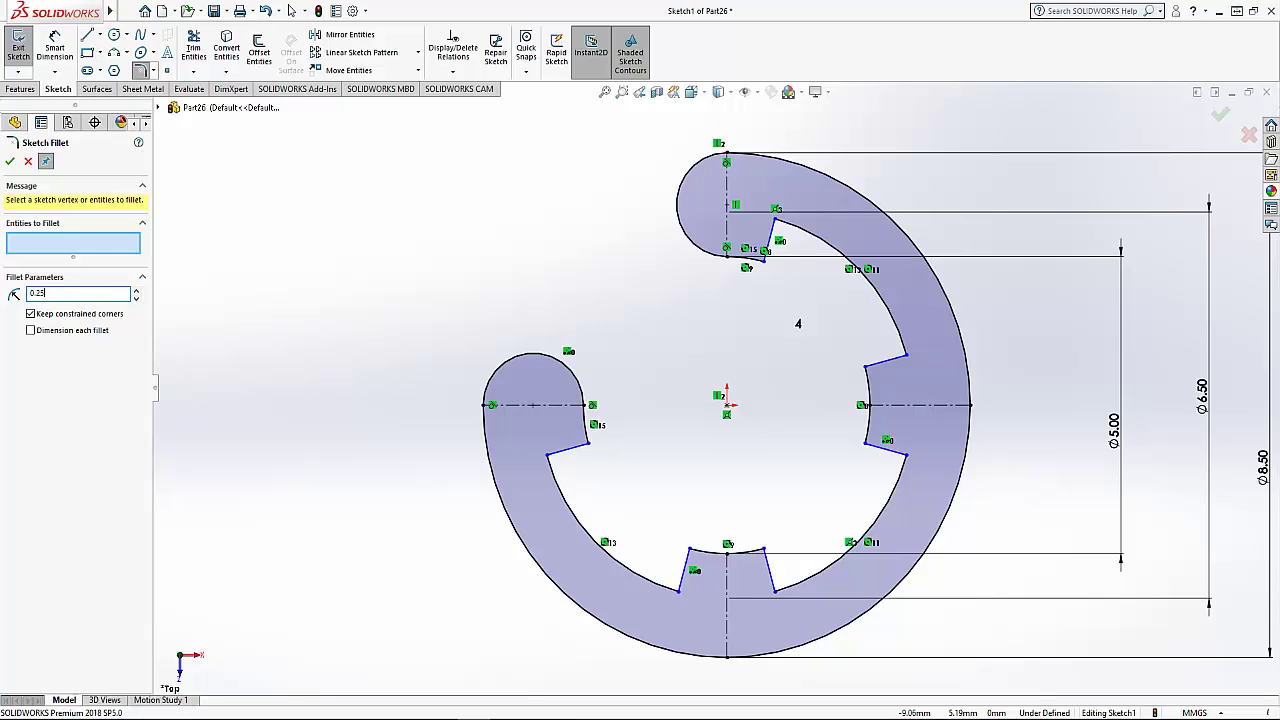
{"action": "scroll", "coordinate": [657, 500], "scroll_direction": "down", "scroll_amount": 1}
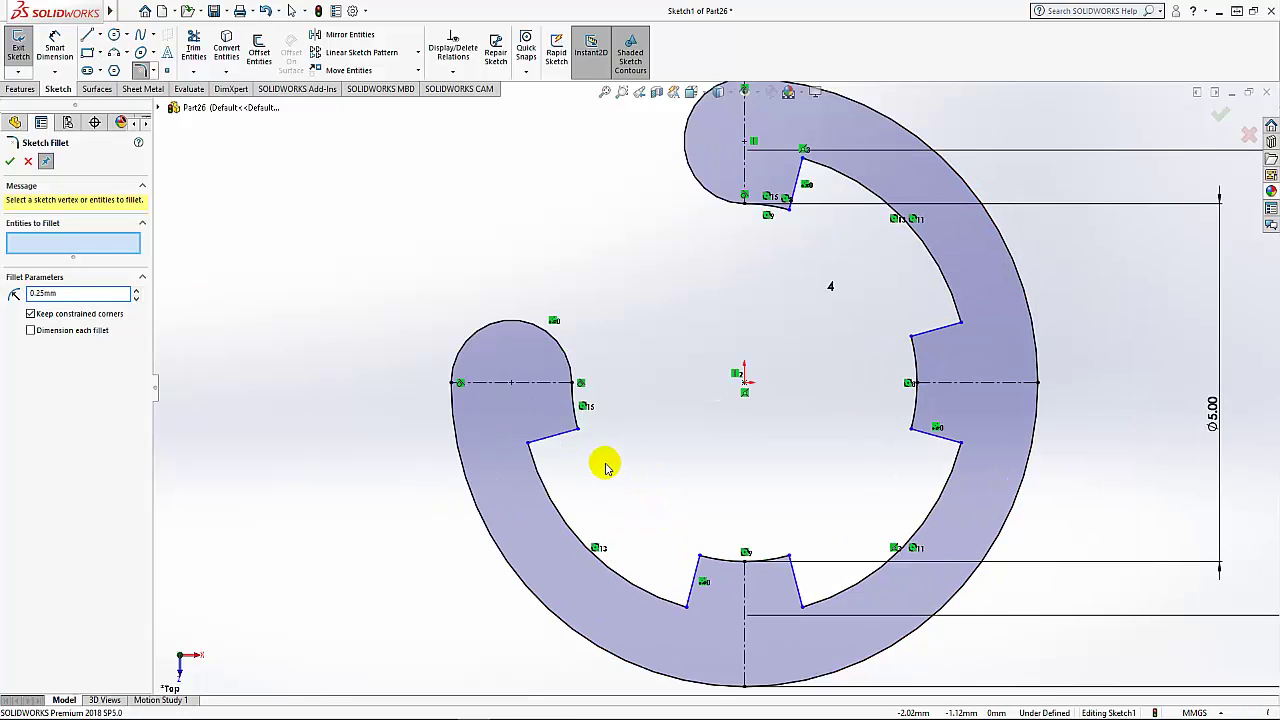
{"action": "left_click", "coordinate": [577, 430]}
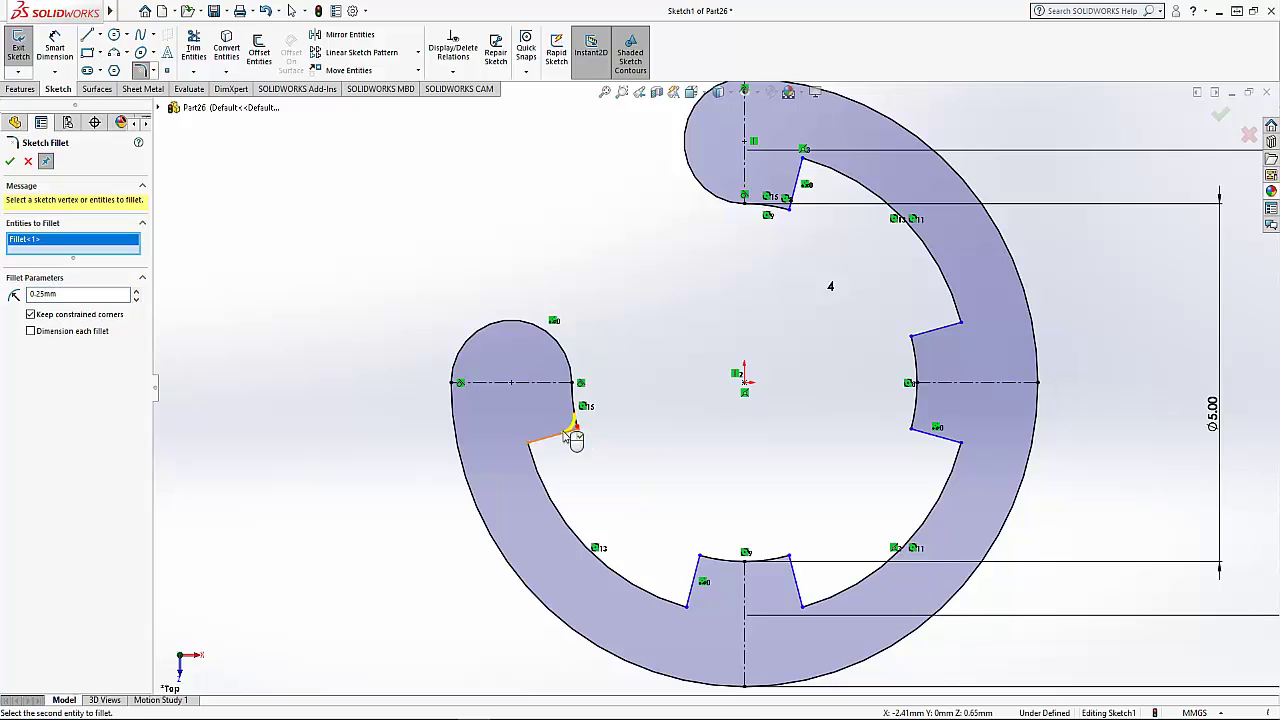
{"action": "left_click", "coordinate": [530, 447]}
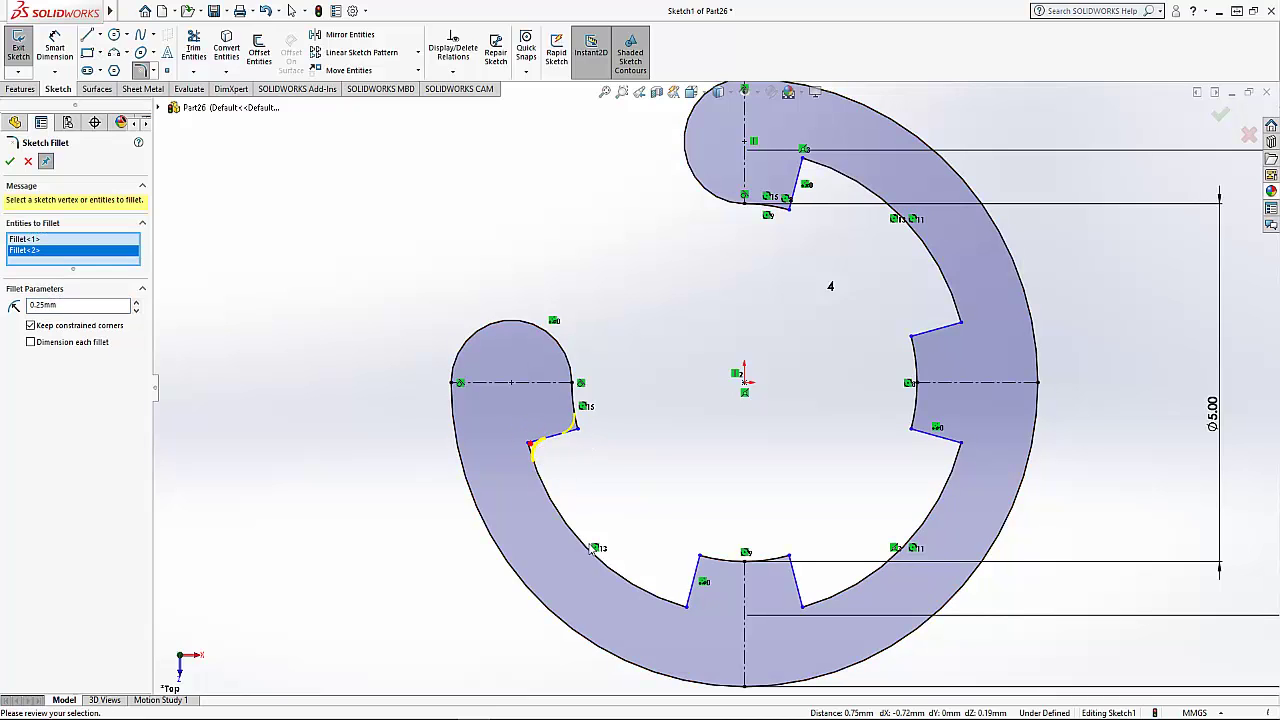
{"action": "left_click", "coordinate": [685, 604]}
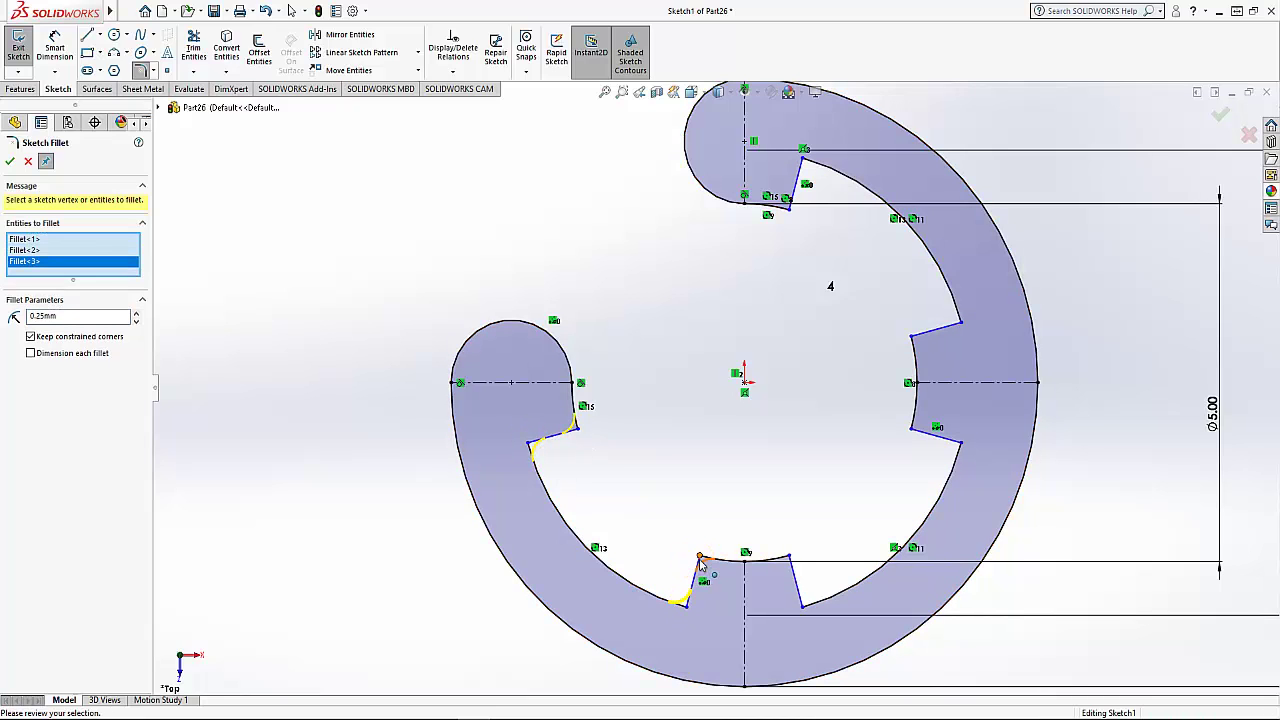
{"action": "left_click", "coordinate": [700, 557]}
{"action": "left_click", "coordinate": [787, 557]}
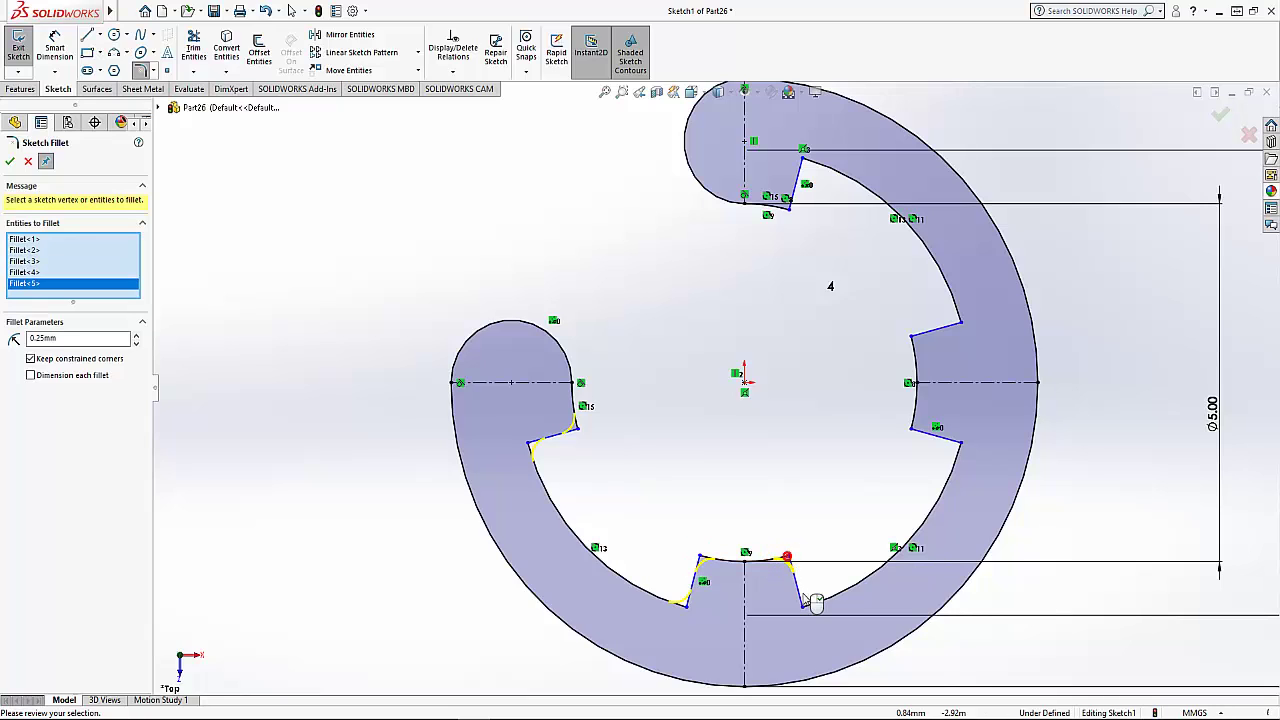
{"action": "left_click", "coordinate": [805, 605]}
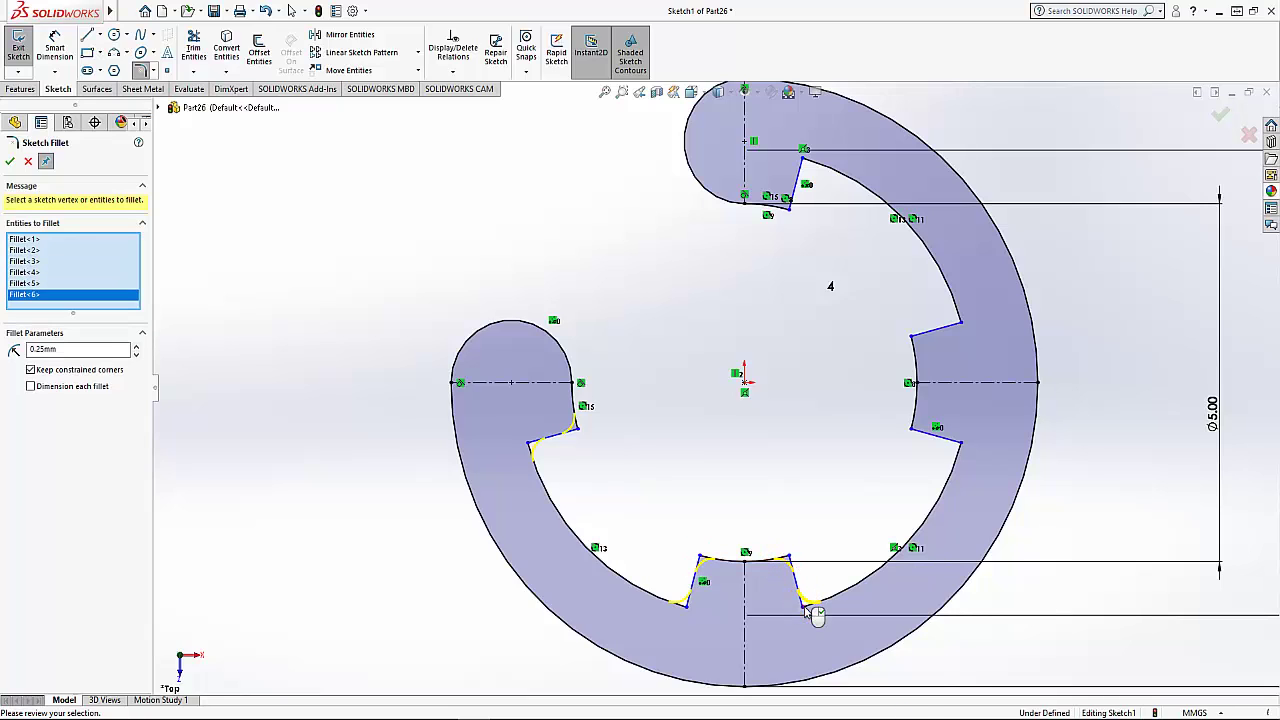
{"action": "left_click", "coordinate": [958, 443]}
{"action": "left_click", "coordinate": [912, 428]}
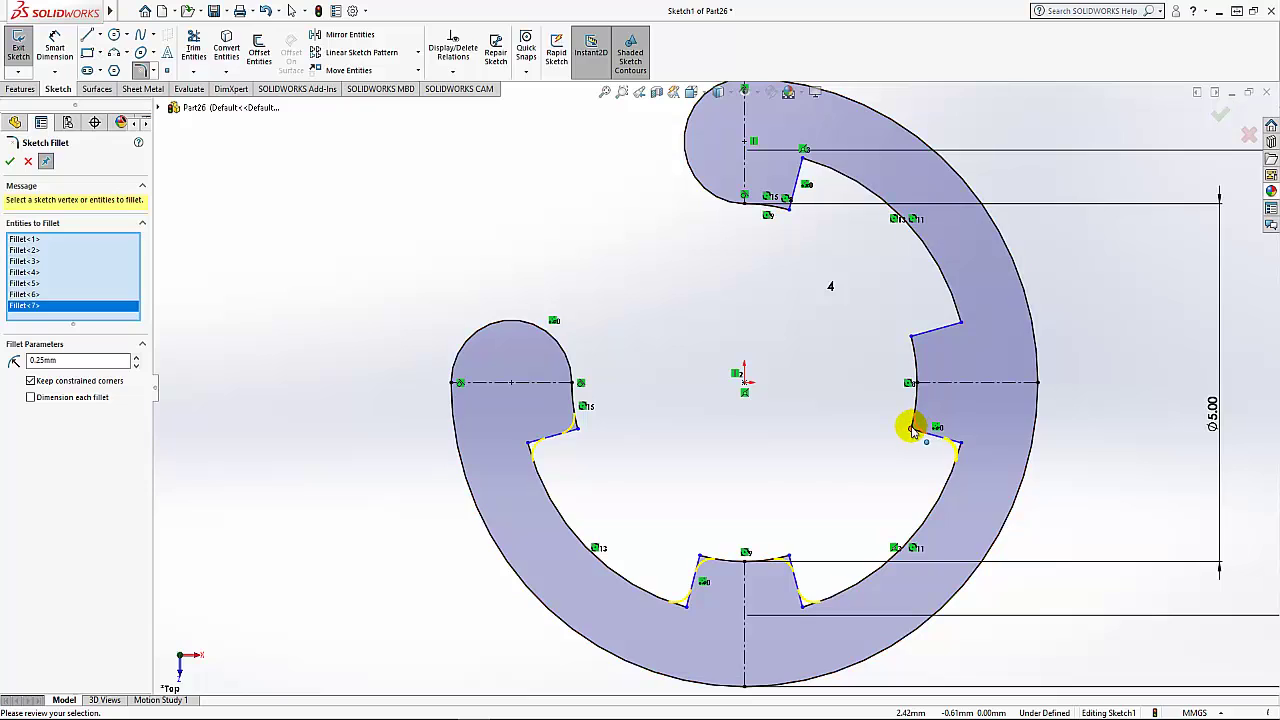
{"action": "left_click", "coordinate": [911, 337]}
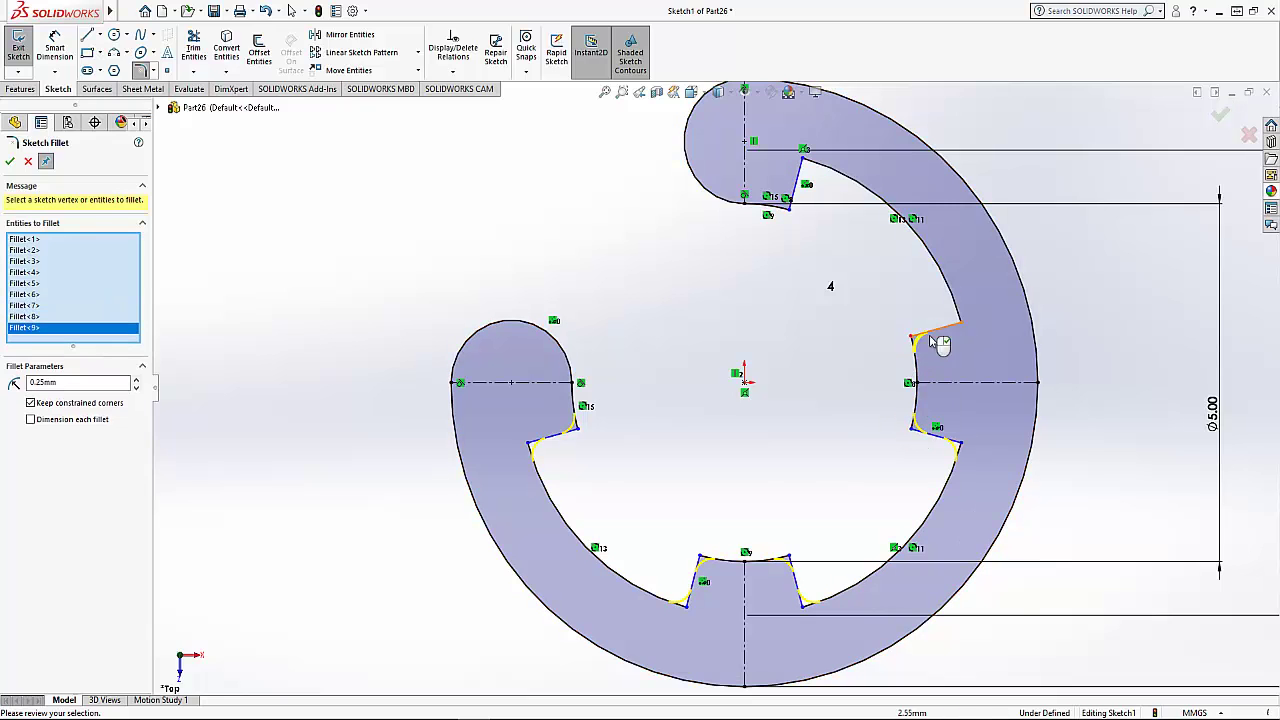
{"action": "left_click", "coordinate": [960, 322]}
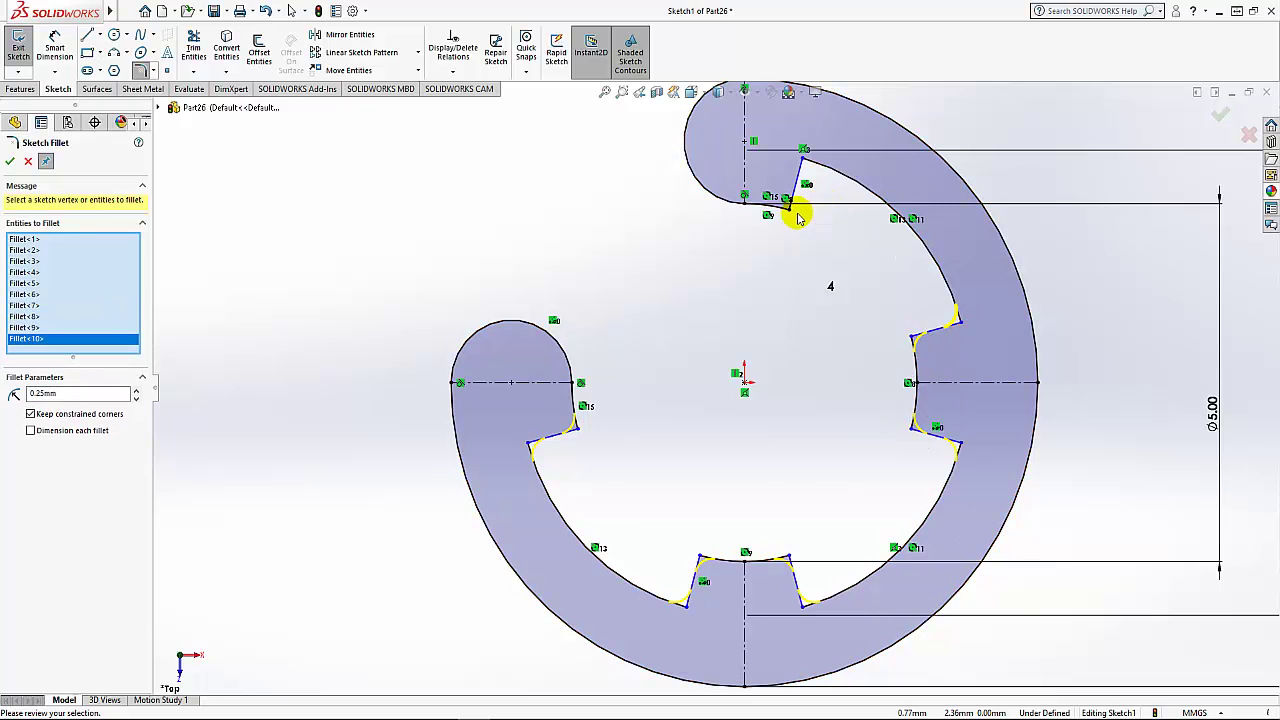
{"action": "left_click", "coordinate": [790, 208]}
{"action": "left_click", "coordinate": [804, 160]}
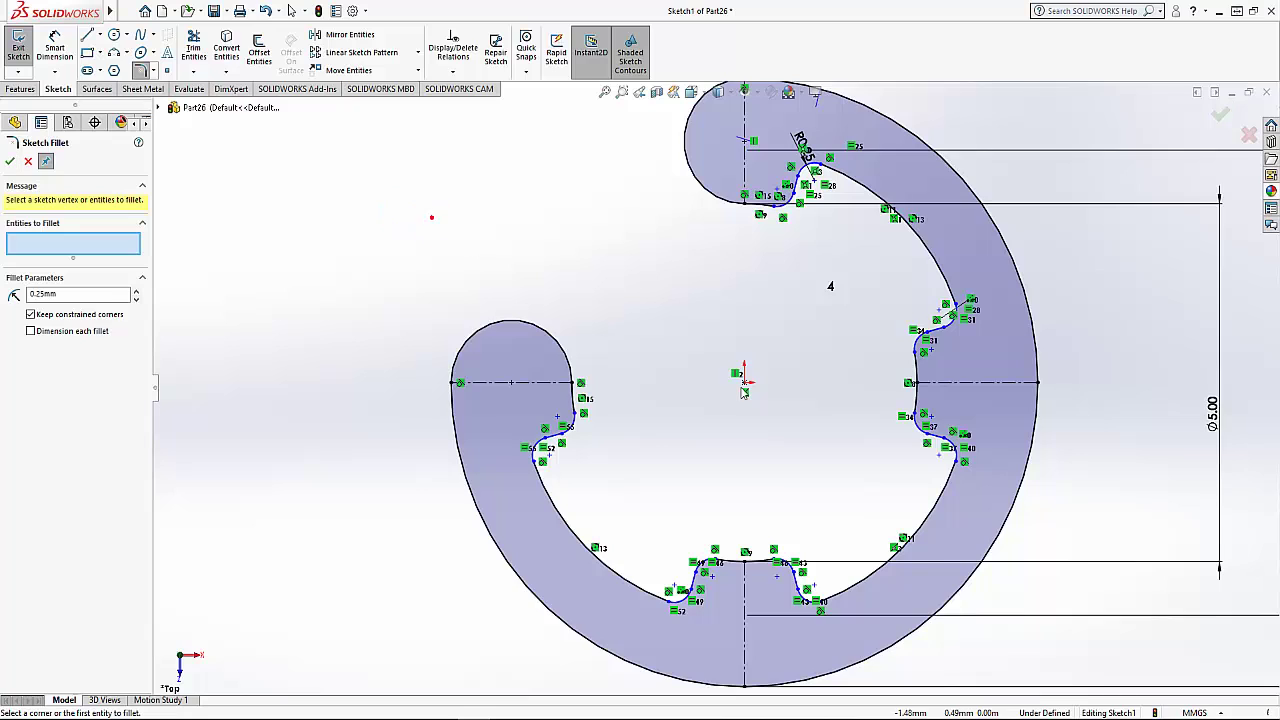
{"action": "scroll", "coordinate": [744, 392], "scroll_direction": "up", "scroll_amount": 2}
{"action": "left_click", "coordinate": [9, 161]}
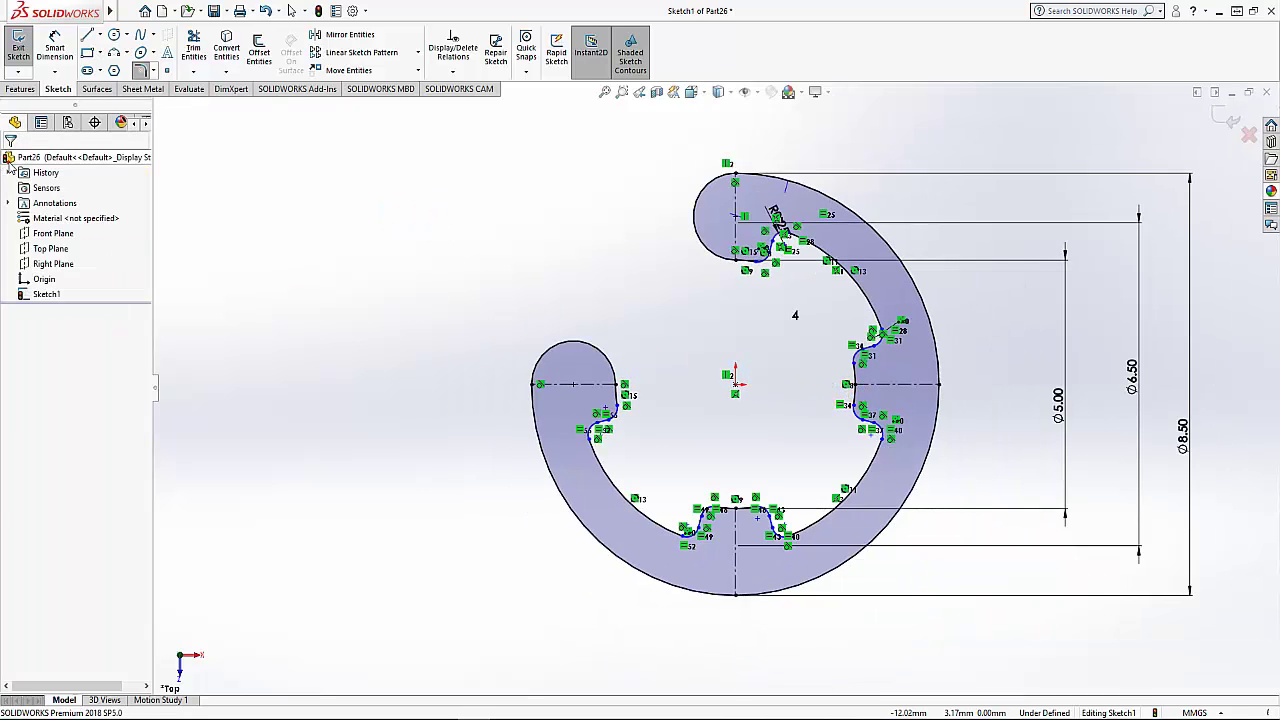
Boss-extrude the clip sketch 0.50 mm into a solid and orbit it face-on
{"action": "left_click", "coordinate": [21, 90]}
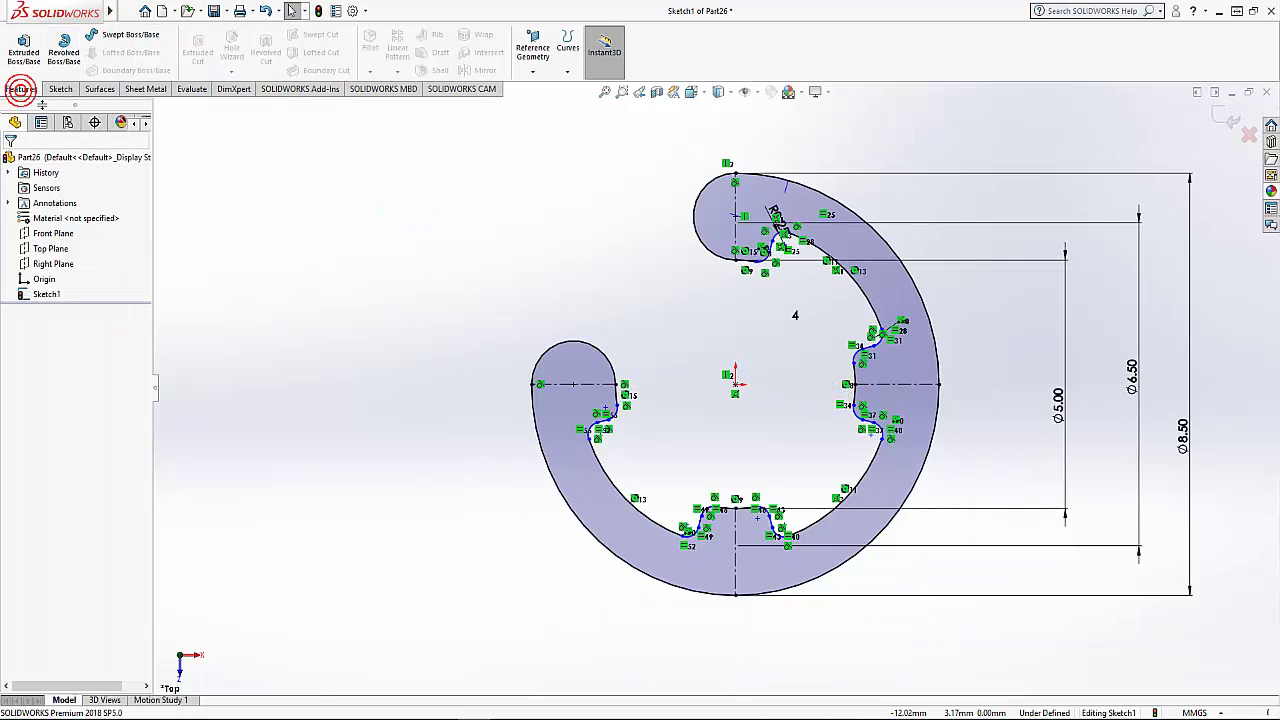
{"action": "left_click", "coordinate": [24, 58]}
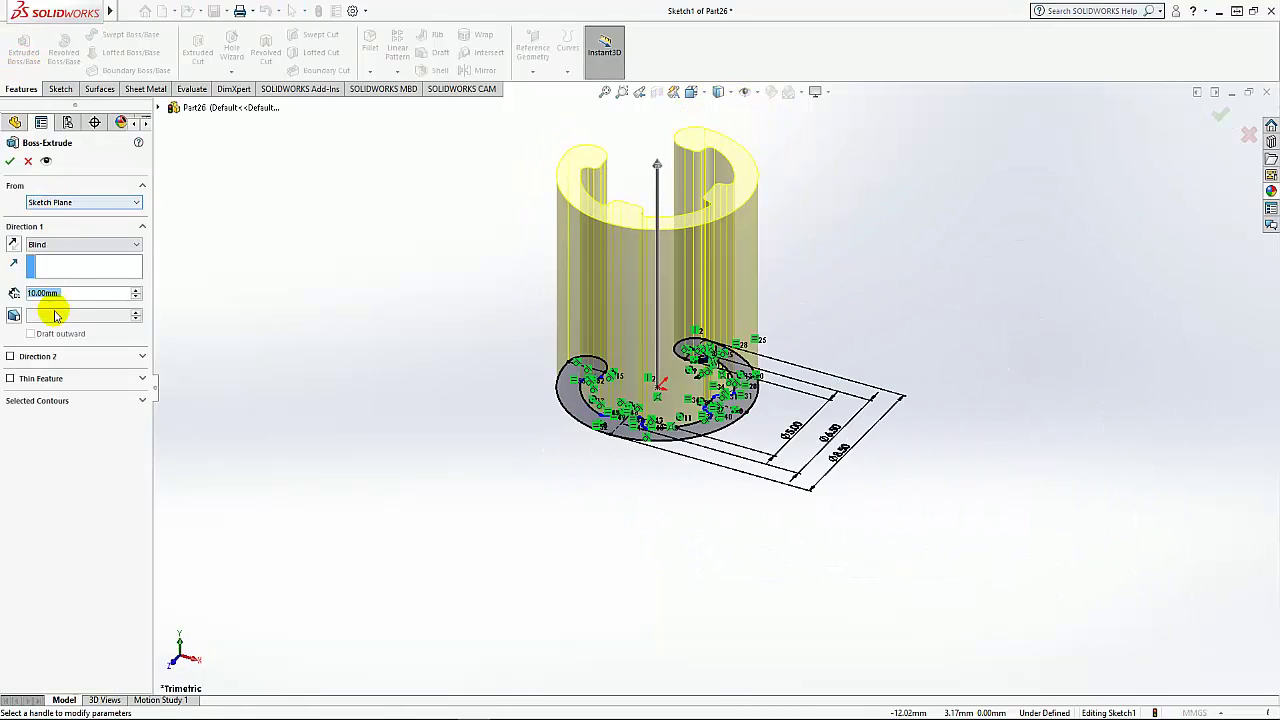
{"action": "type", "text": "0.5"}
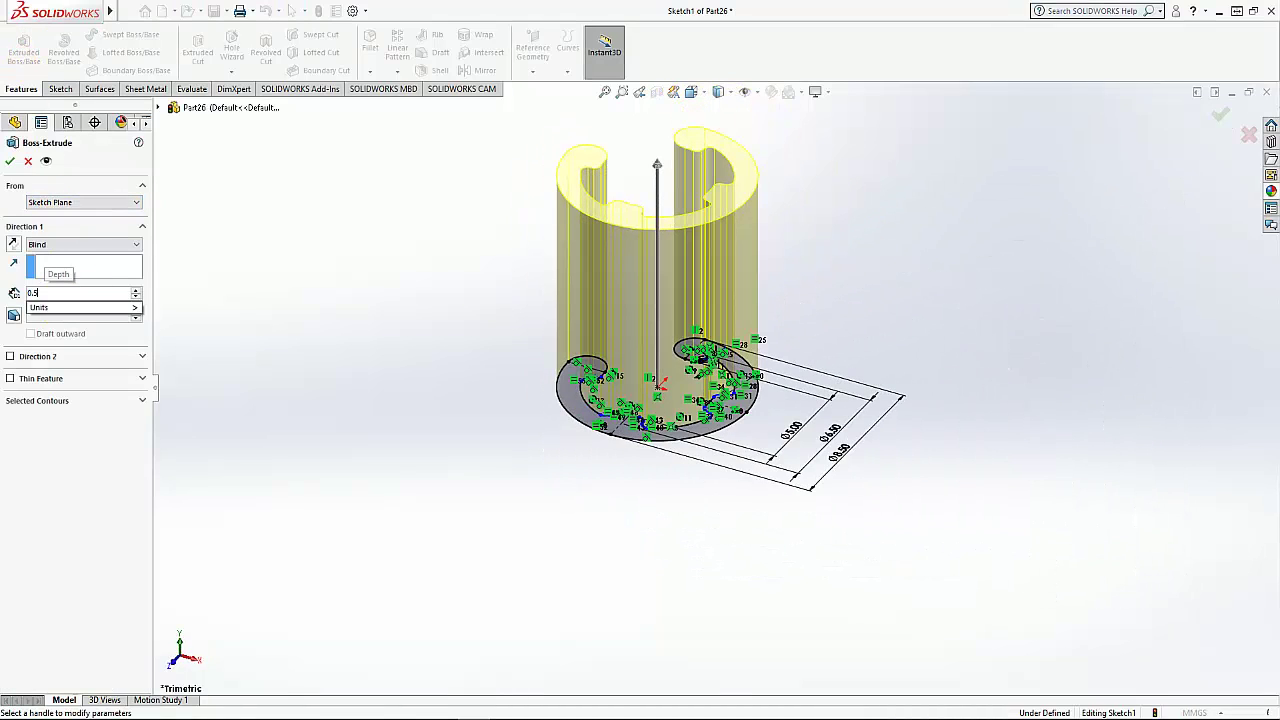
{"action": "key", "text": "Return"}
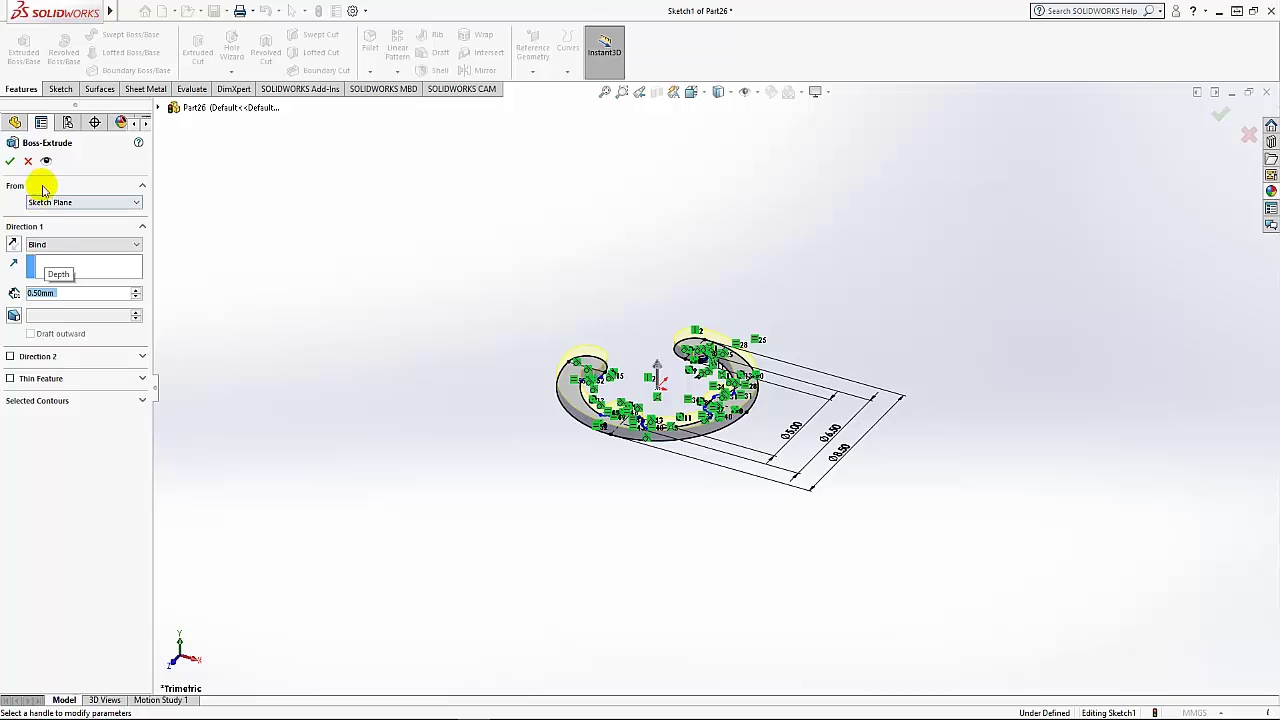
{"action": "key", "text": "Return"}
{"action": "left_click", "coordinate": [517, 251]}
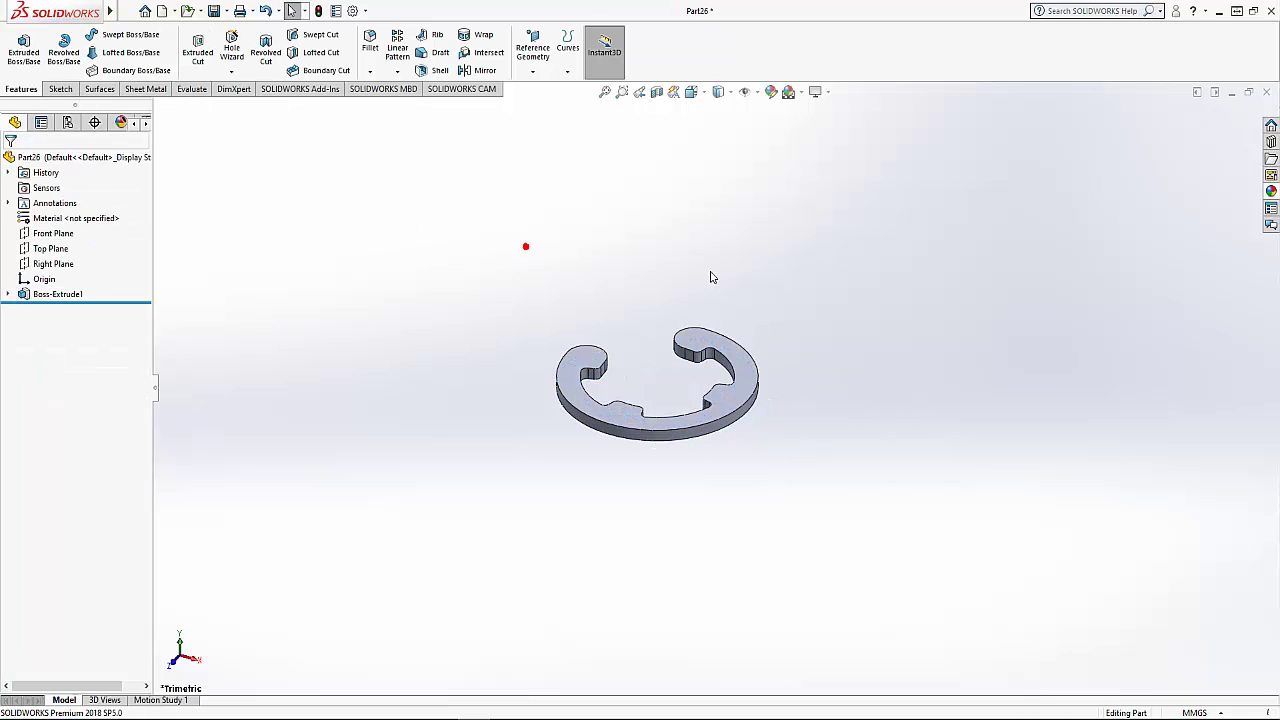
{"action": "mouse_move", "coordinate": [709, 277]}
{"action": "middle_mouse_down"}
{"action": "mouse_move", "coordinate": [730, 445]}
{"action": "mouse_move", "coordinate": [660, 423]}
{"action": "mouse_move", "coordinate": [697, 423]}
{"action": "middle_mouse_up"}
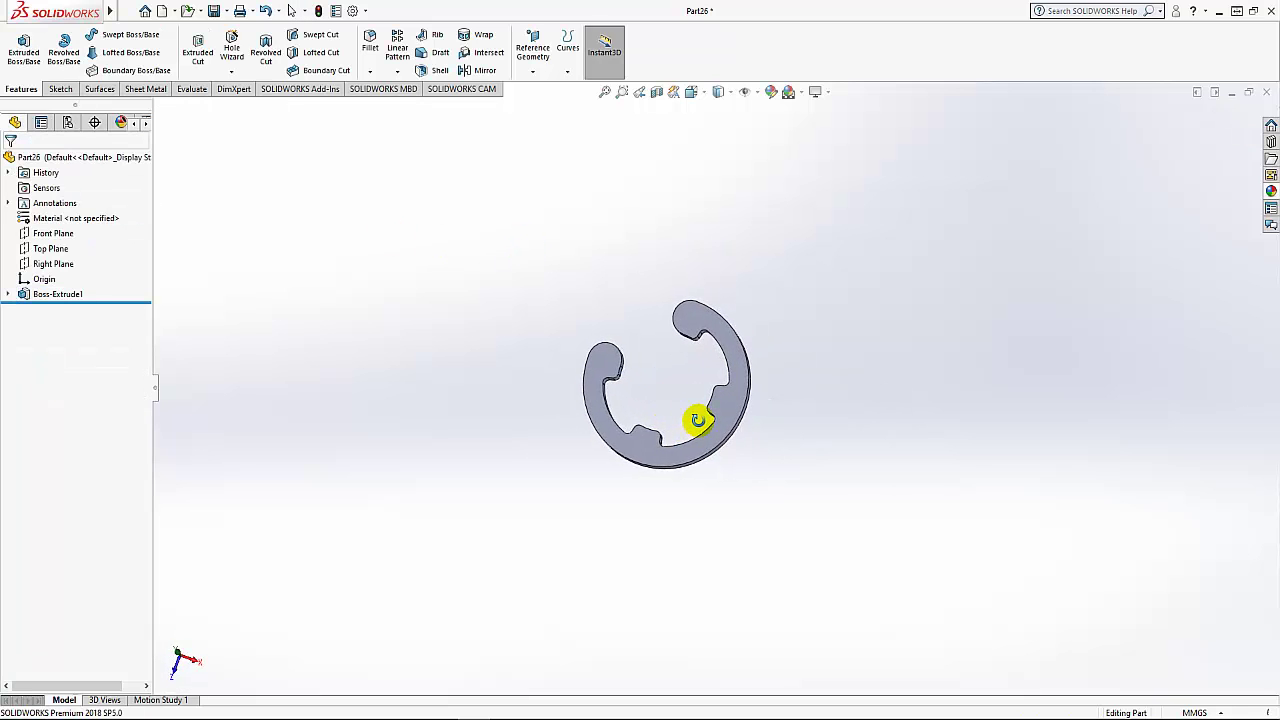
Apply the Metal > Iron sandblasted iron appearance to Part26
{"action": "left_click", "coordinate": [57, 160]}
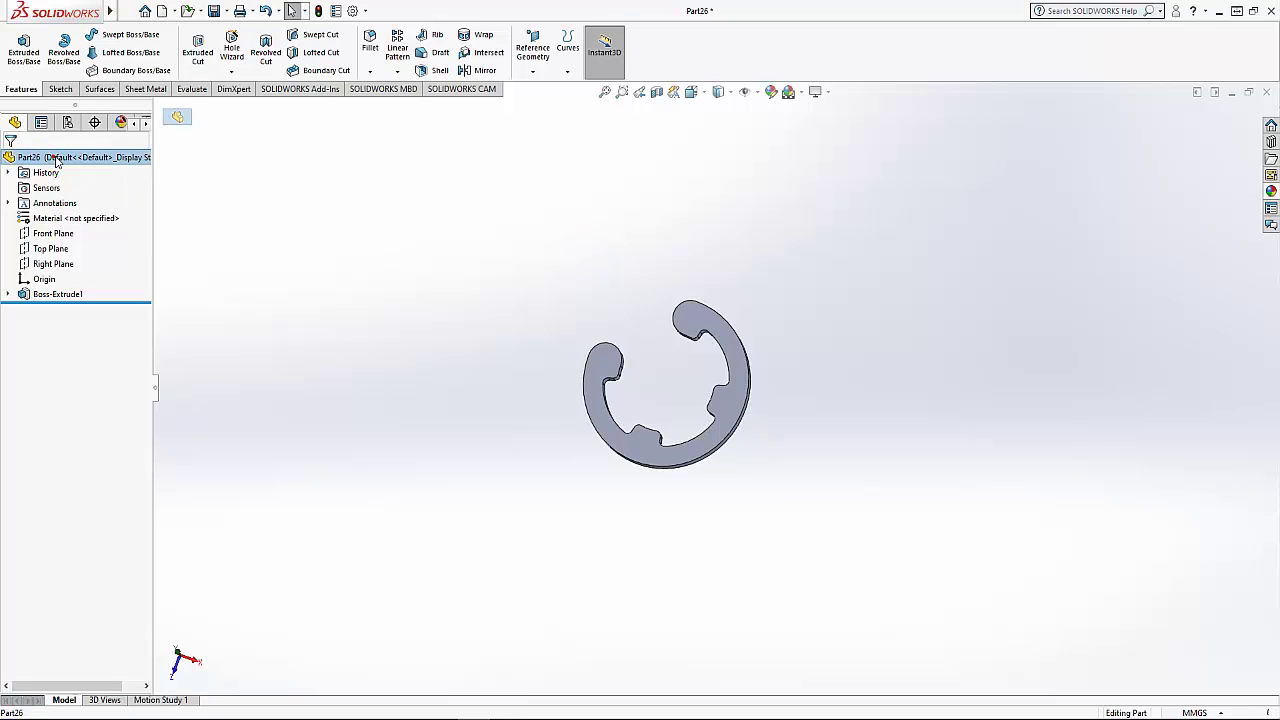
{"action": "left_click", "coordinate": [768, 93]}
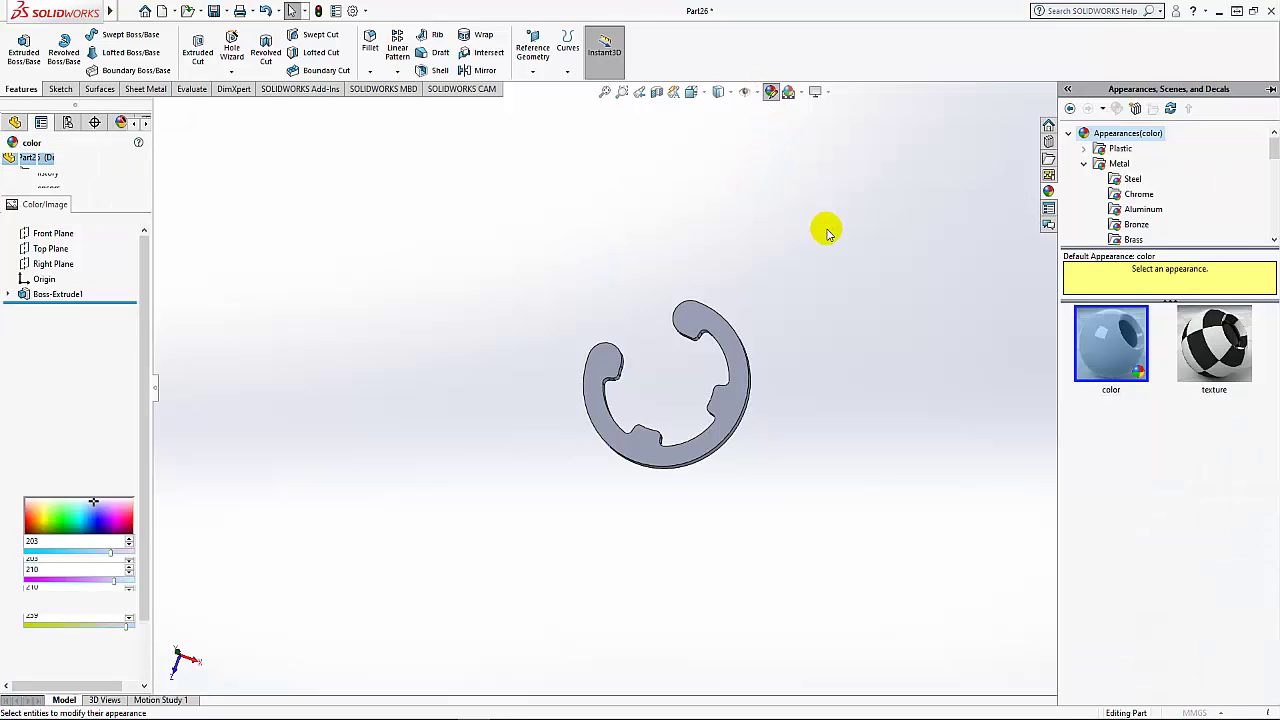
{"action": "left_click_drag", "start_coordinate": [1275, 150], "coordinate": [1274, 168]}
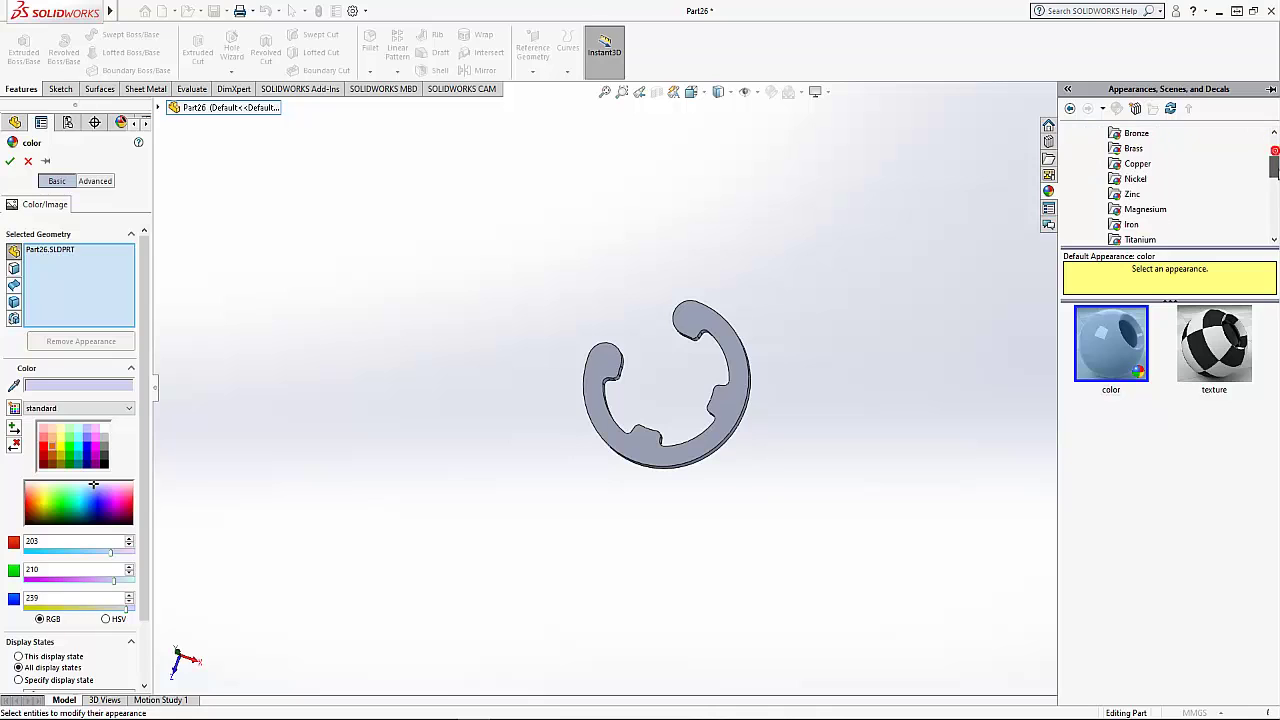
{"action": "left_click", "coordinate": [1132, 195]}
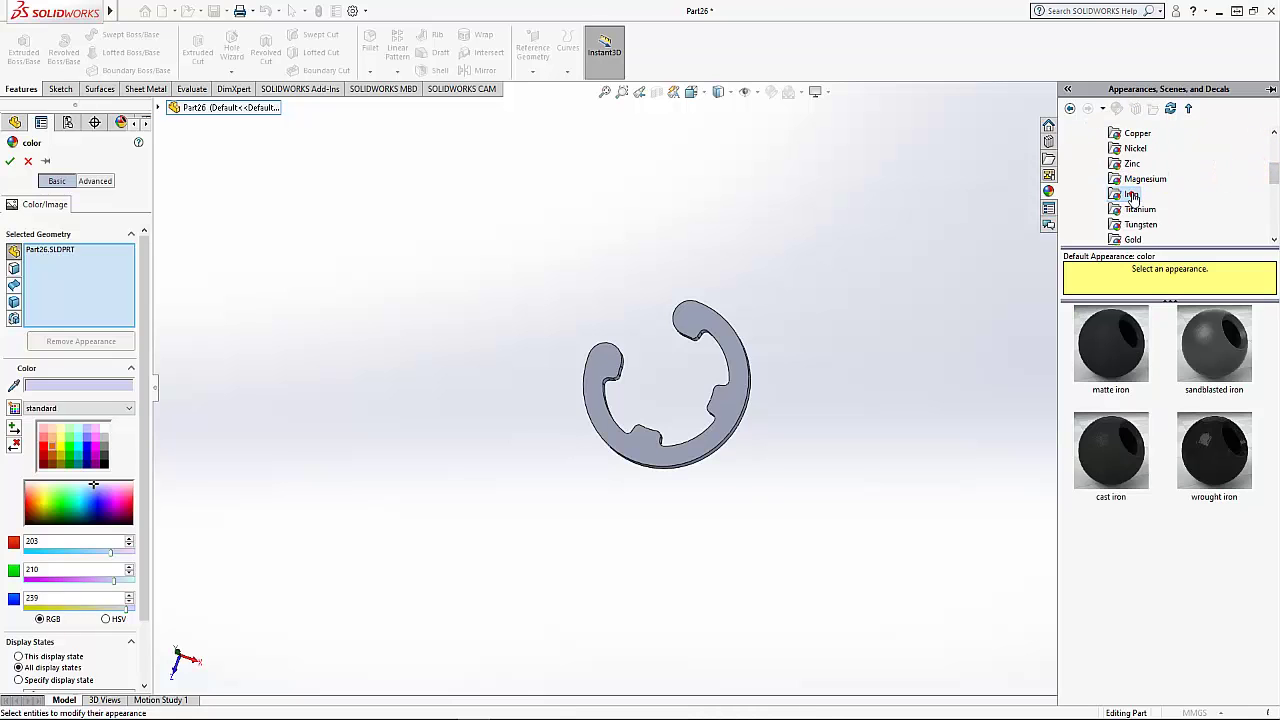
{"action": "left_click", "coordinate": [1211, 329]}
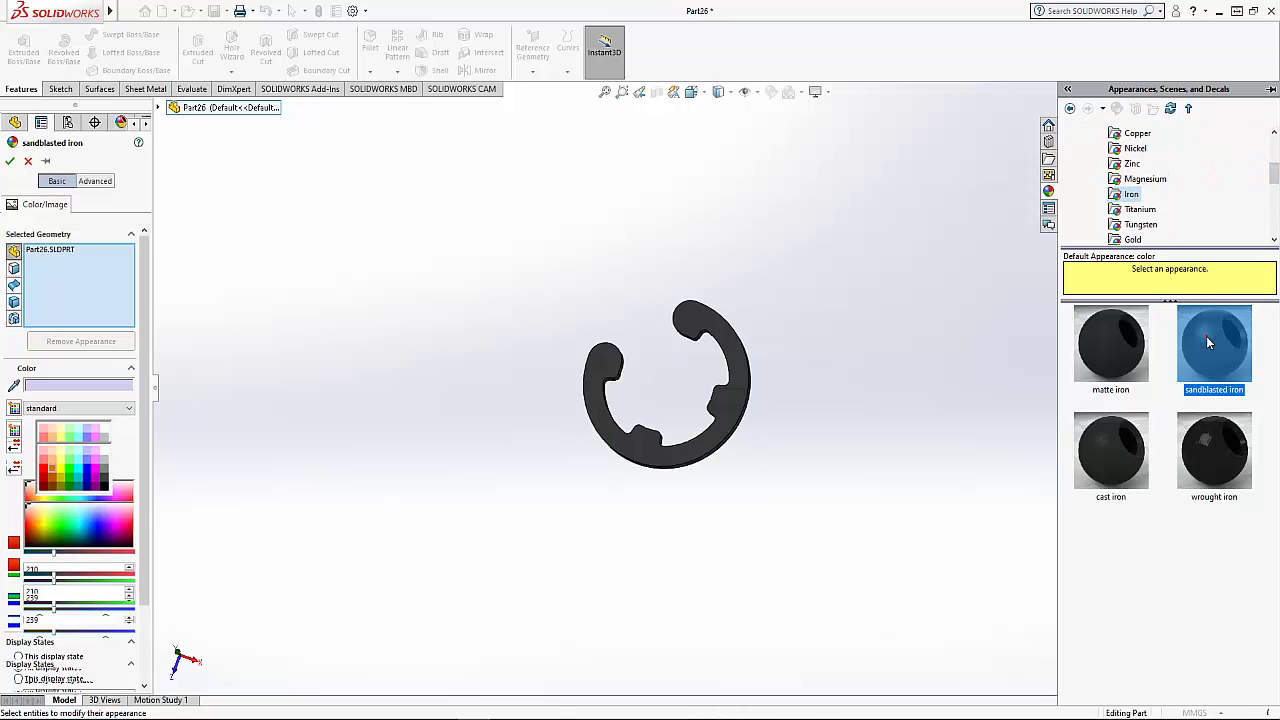
{"action": "left_click", "coordinate": [10, 162]}
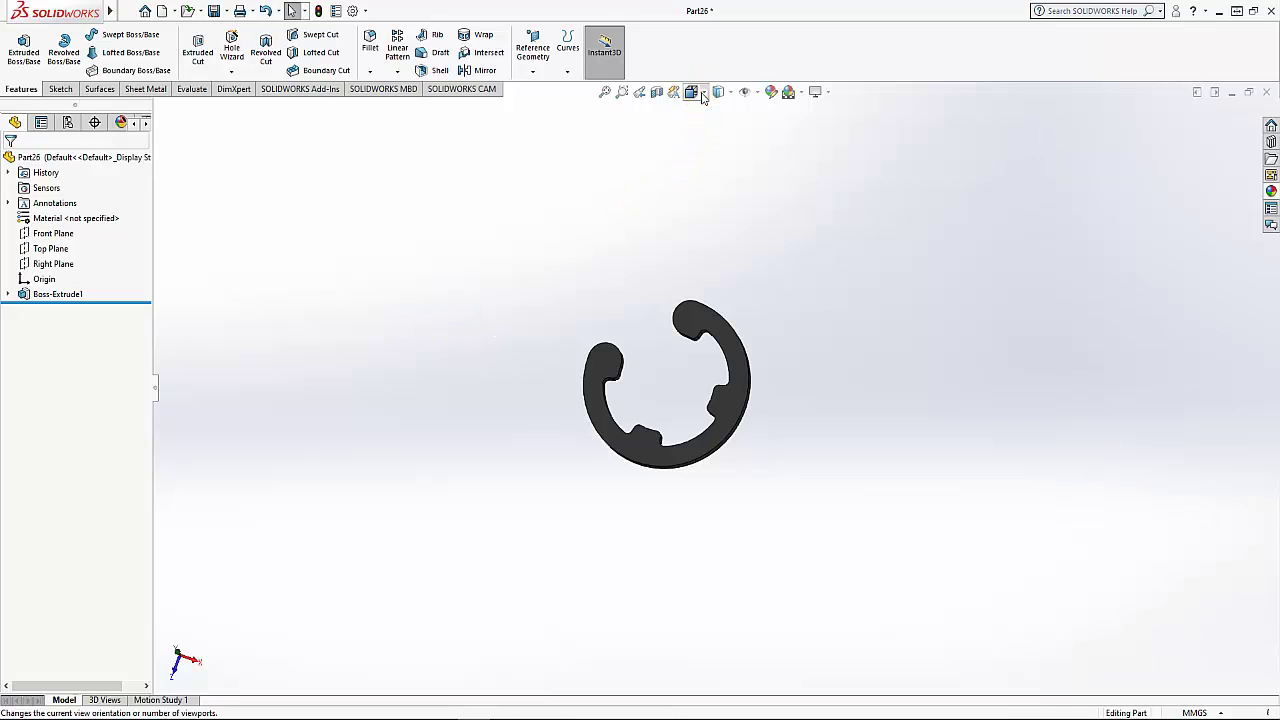
{"action": "left_click", "coordinate": [703, 95]}
Orbit the Pipe Cutter assembly and slide the Scroll Body along the cutter body
{"action": "left_click", "coordinate": [766, 127]}
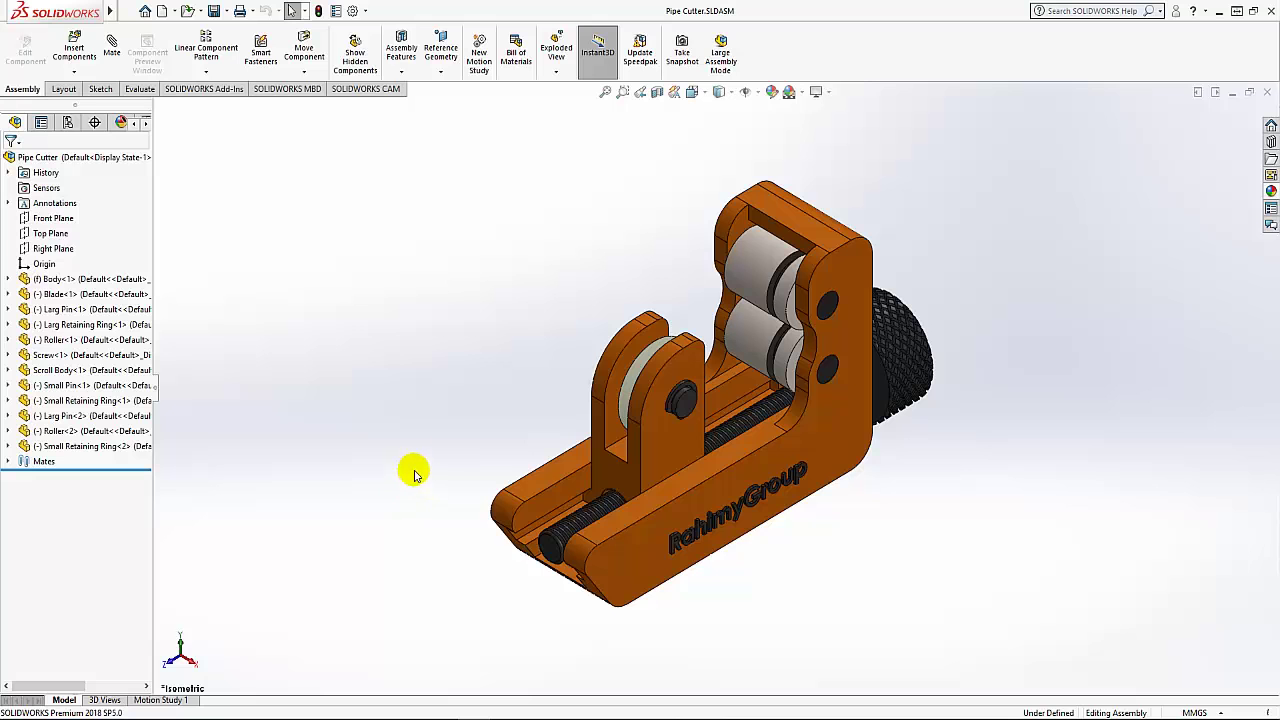
{"action": "mouse_move", "coordinate": [424, 414]}
{"action": "middle_mouse_down"}
{"action": "mouse_move", "coordinate": [543, 466]}
{"action": "mouse_move", "coordinate": [617, 546]}
{"action": "mouse_move", "coordinate": [595, 546]}
{"action": "mouse_move", "coordinate": [439, 450]}
{"action": "mouse_move", "coordinate": [374, 437]}
{"action": "mouse_move", "coordinate": [334, 457]}
{"action": "mouse_move", "coordinate": [403, 443]}
{"action": "middle_mouse_up"}
{"action": "mouse_move", "coordinate": [677, 430]}
{"action": "left_mouse_down"}
{"action": "mouse_move", "coordinate": [560, 484]}
{"action": "mouse_move", "coordinate": [774, 409]}
{"action": "mouse_move", "coordinate": [714, 423]}
{"action": "left_mouse_up"}
{"action": "left_click", "coordinate": [917, 546]}
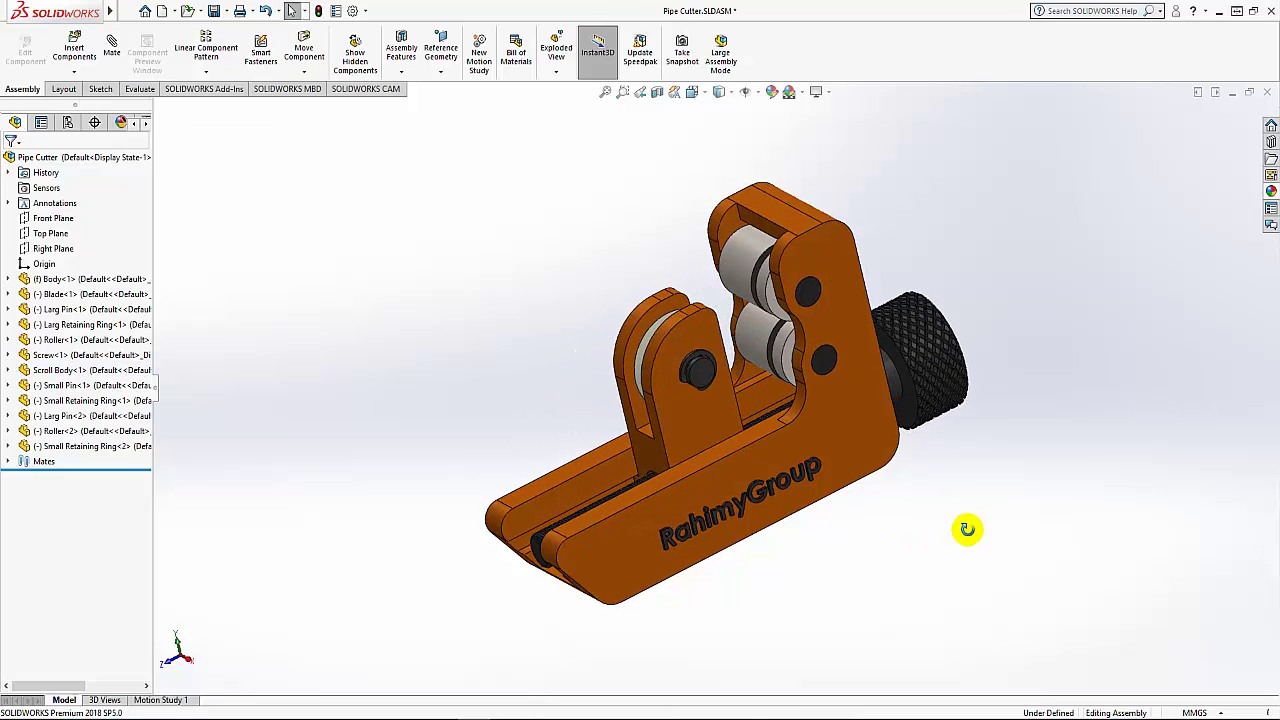
Spin the screw knob to test its motion, then close the Pipe Cutter assembly
{"action": "middle_click_drag", "start_coordinate": [966, 531], "coordinate": [878, 620]}
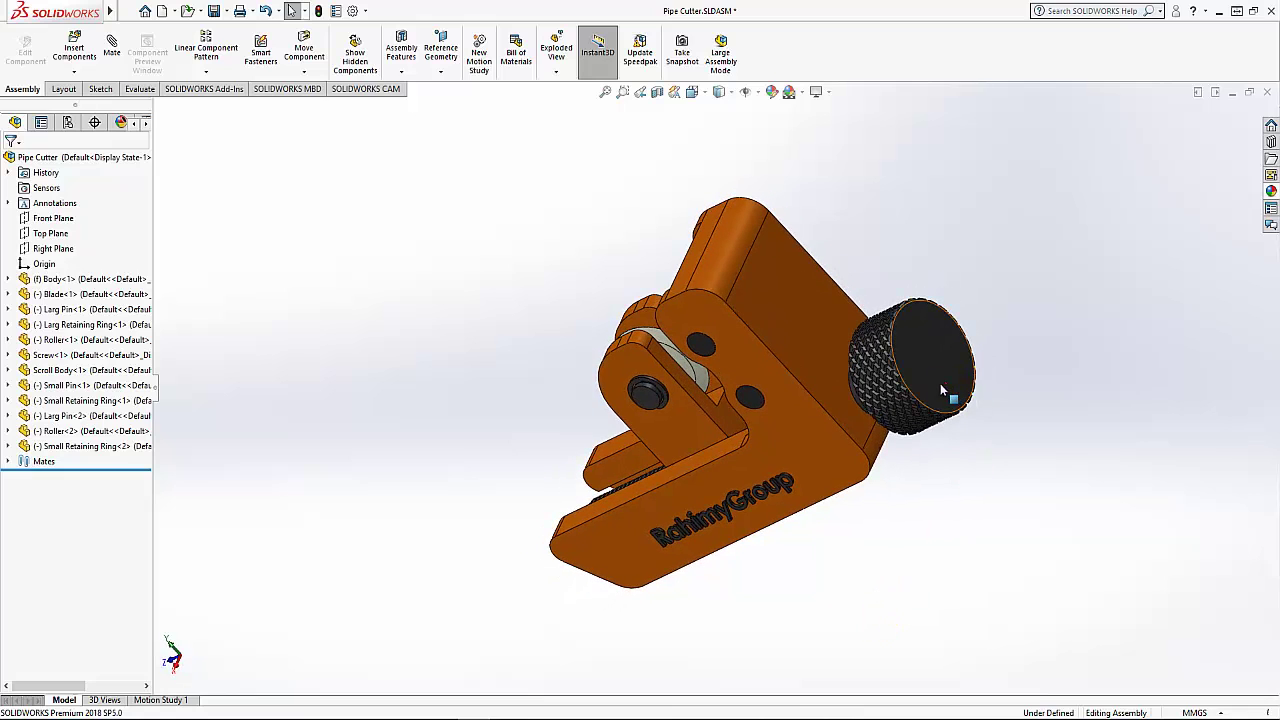
{"action": "mouse_move", "coordinate": [942, 390]}
{"action": "left_mouse_down"}
{"action": "mouse_move", "coordinate": [950, 343]}
{"action": "mouse_move", "coordinate": [986, 366]}
{"action": "mouse_move", "coordinate": [943, 394]}
{"action": "mouse_move", "coordinate": [902, 358]}
{"action": "mouse_move", "coordinate": [934, 423]}
{"action": "left_mouse_up"}
{"action": "mouse_move", "coordinate": [943, 520]}
{"action": "middle_mouse_down"}
{"action": "mouse_move", "coordinate": [1015, 473]}
{"action": "mouse_move", "coordinate": [960, 543]}
{"action": "middle_mouse_up"}
{"action": "left_click", "coordinate": [956, 560]}
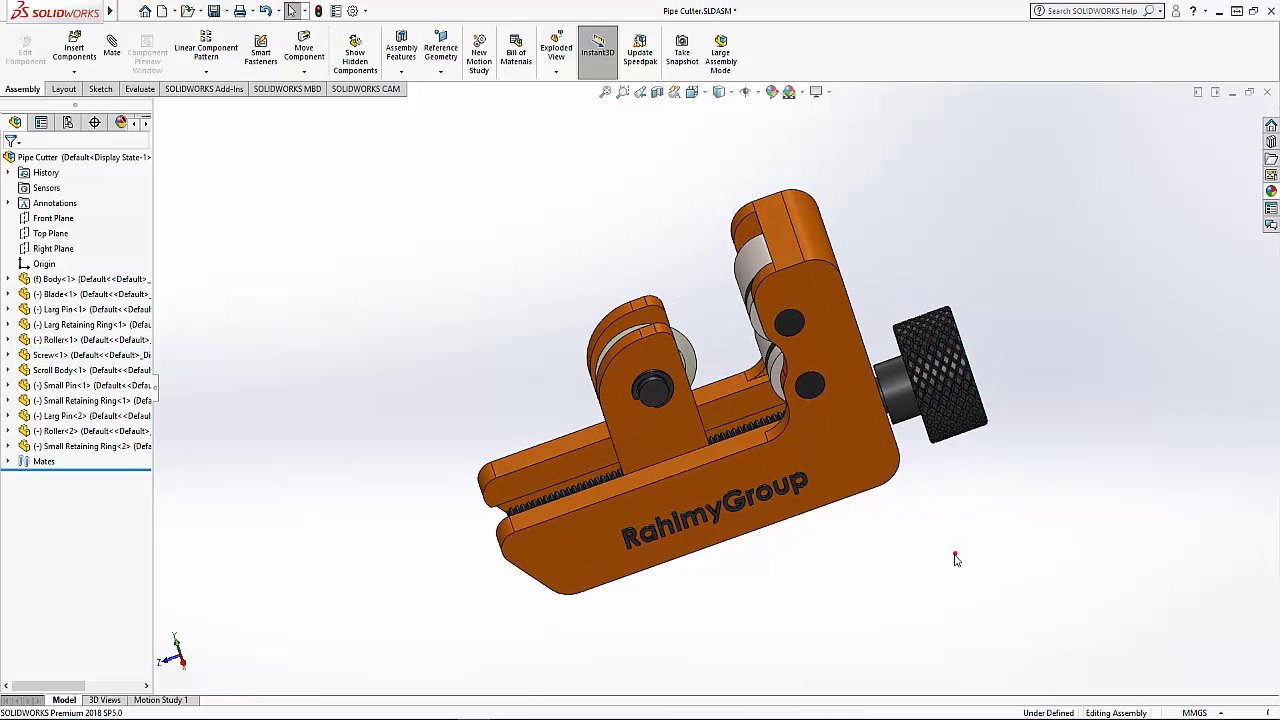
{"action": "left_click", "coordinate": [1268, 91]}
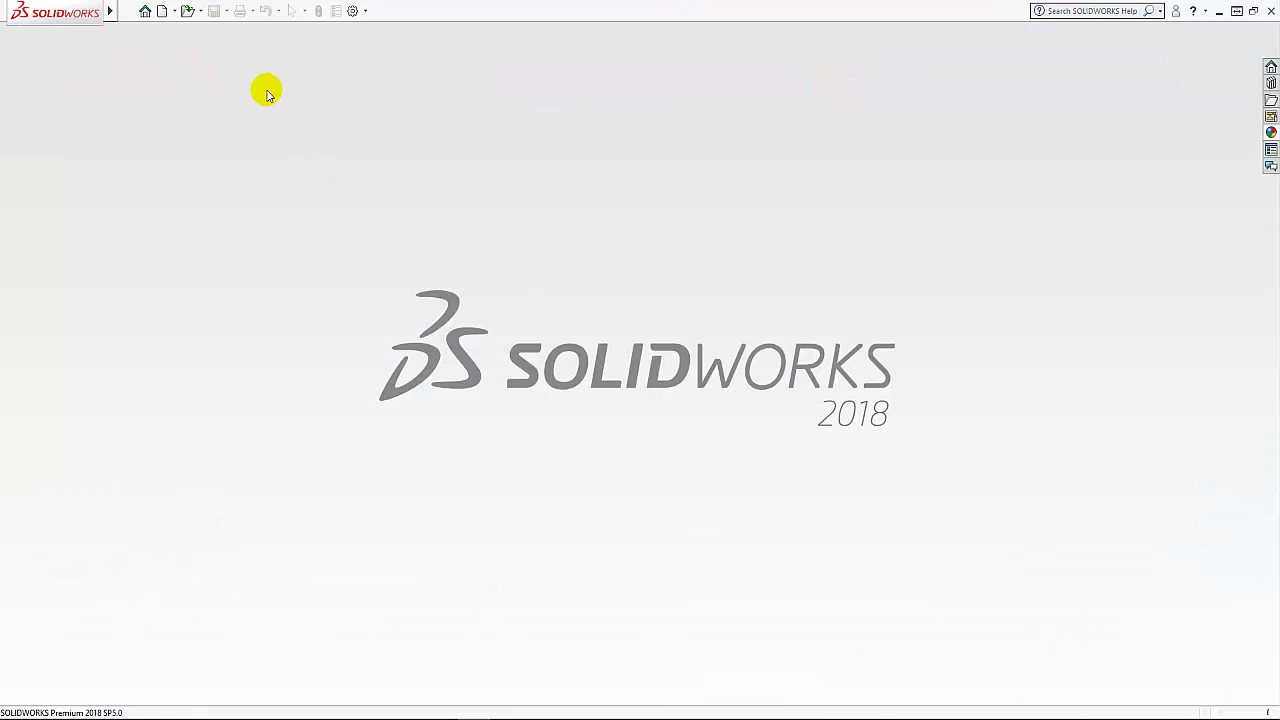
Create new assembly Assem4 and place Body.SLDPRT as its first fixed component
{"action": "left_click", "coordinate": [161, 11]}
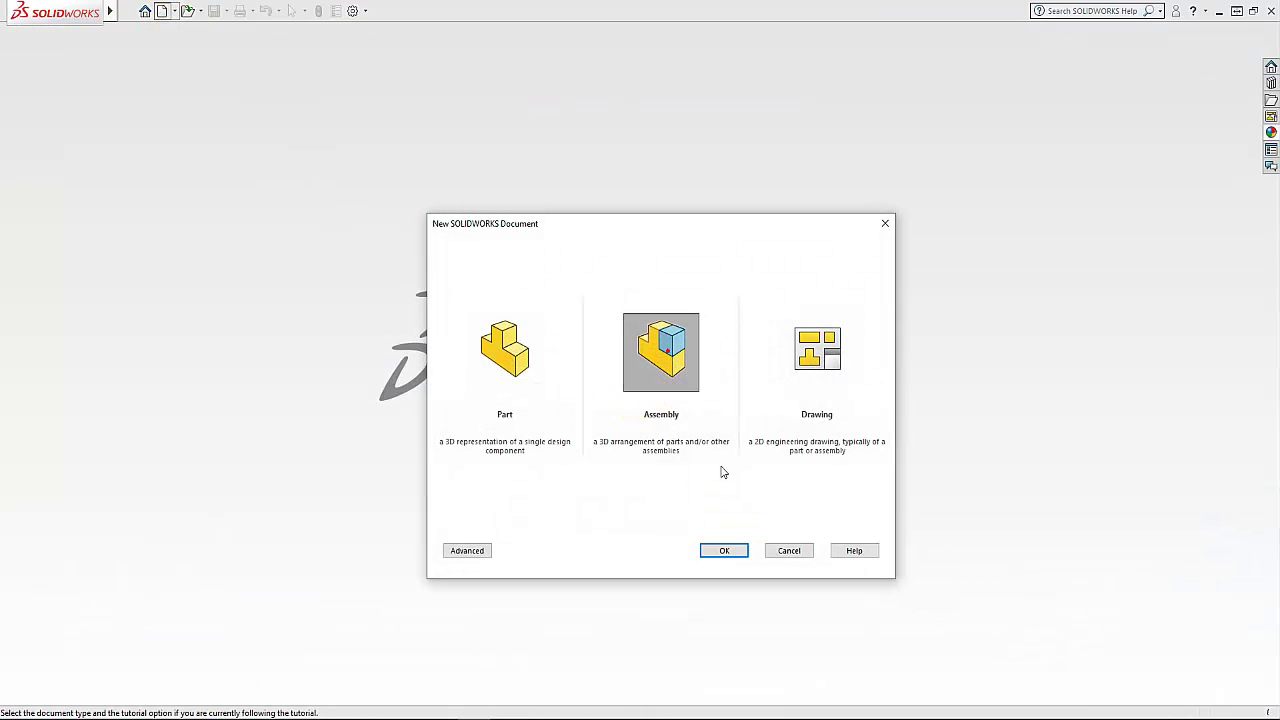
{"action": "left_click", "coordinate": [735, 556]}
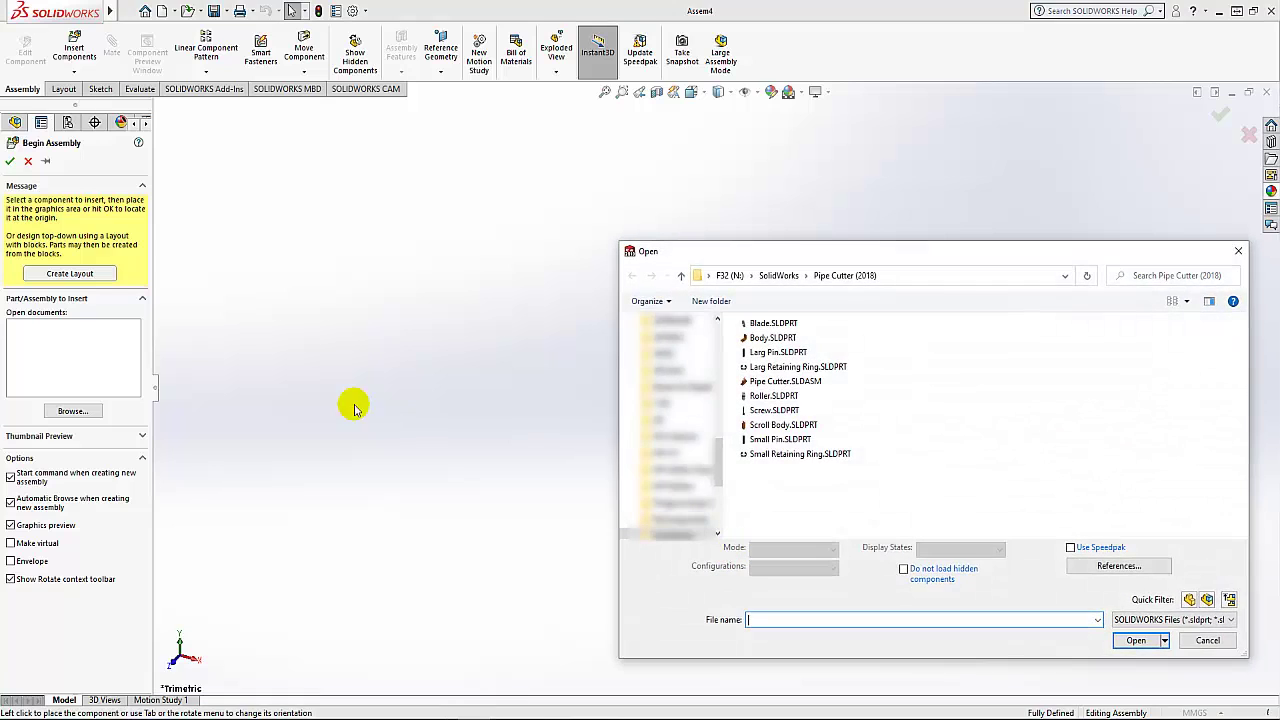
{"action": "left_click", "coordinate": [772, 337]}
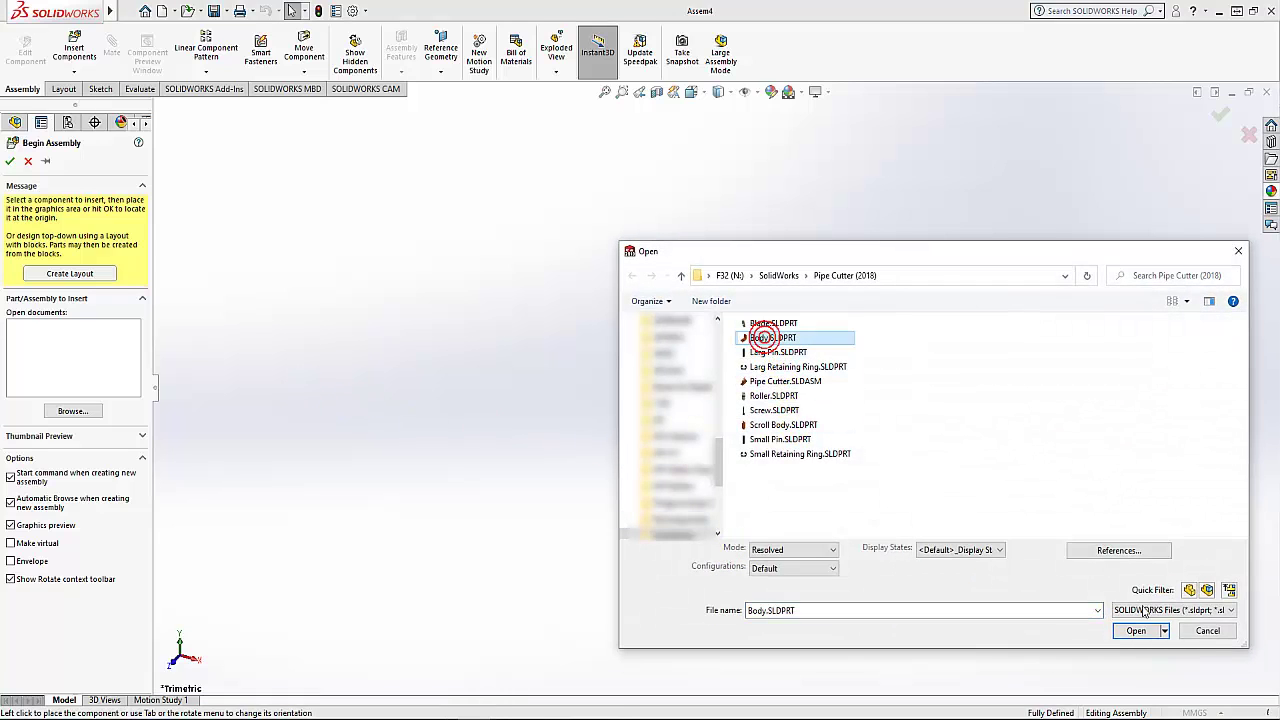
{"action": "left_click", "coordinate": [1140, 629]}
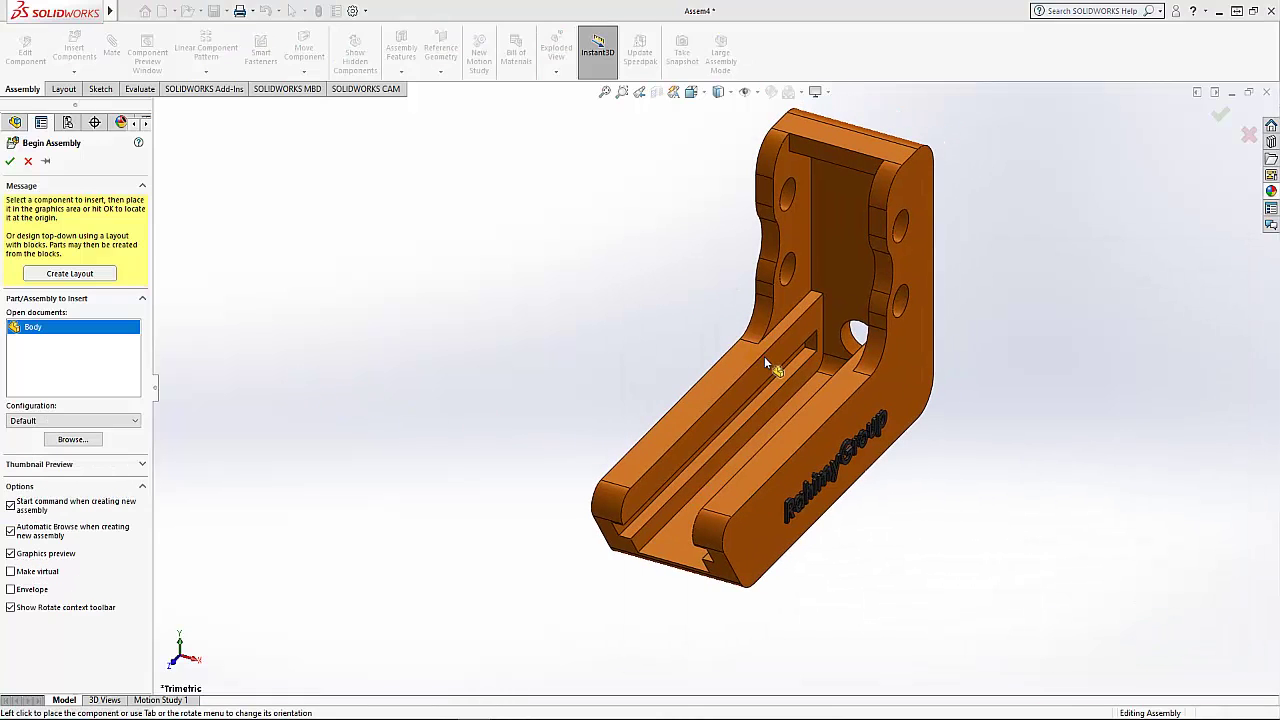
{"action": "left_click", "coordinate": [768, 357]}
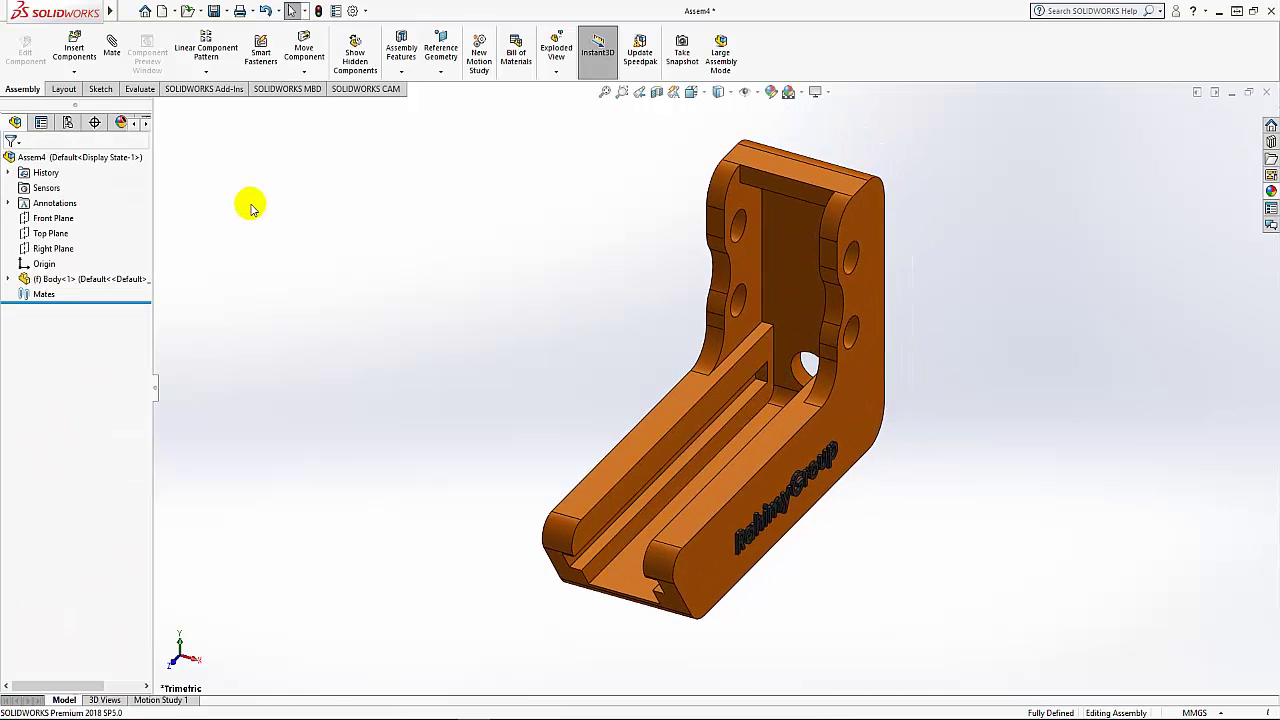
Insert the Blade, pins, retaining rings, Roller, Screw and Scroll Body part files together
{"action": "left_click", "coordinate": [76, 48]}
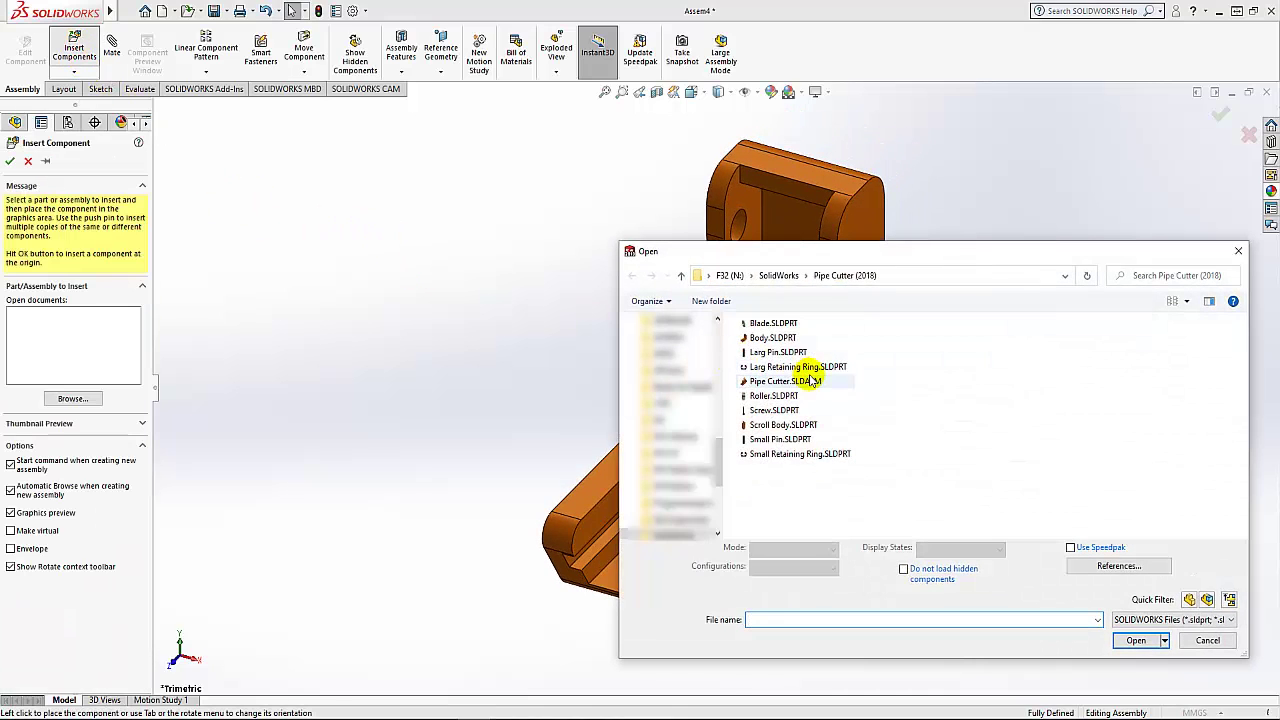
{"action": "left_click", "coordinate": [764, 324]}
{"action": "left_click", "coordinate": [768, 354], "text": "ctrl"}
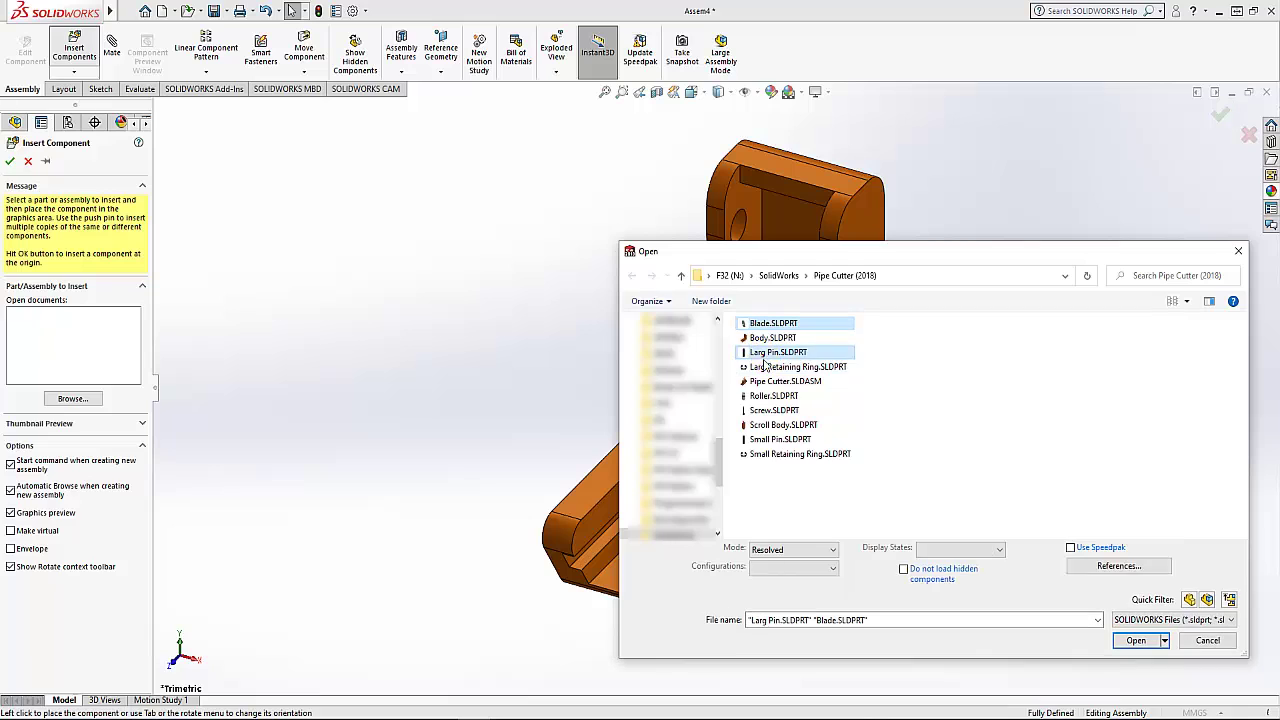
{"action": "left_click", "coordinate": [772, 367], "text": "ctrl"}
{"action": "left_click", "coordinate": [770, 396], "text": "ctrl"}
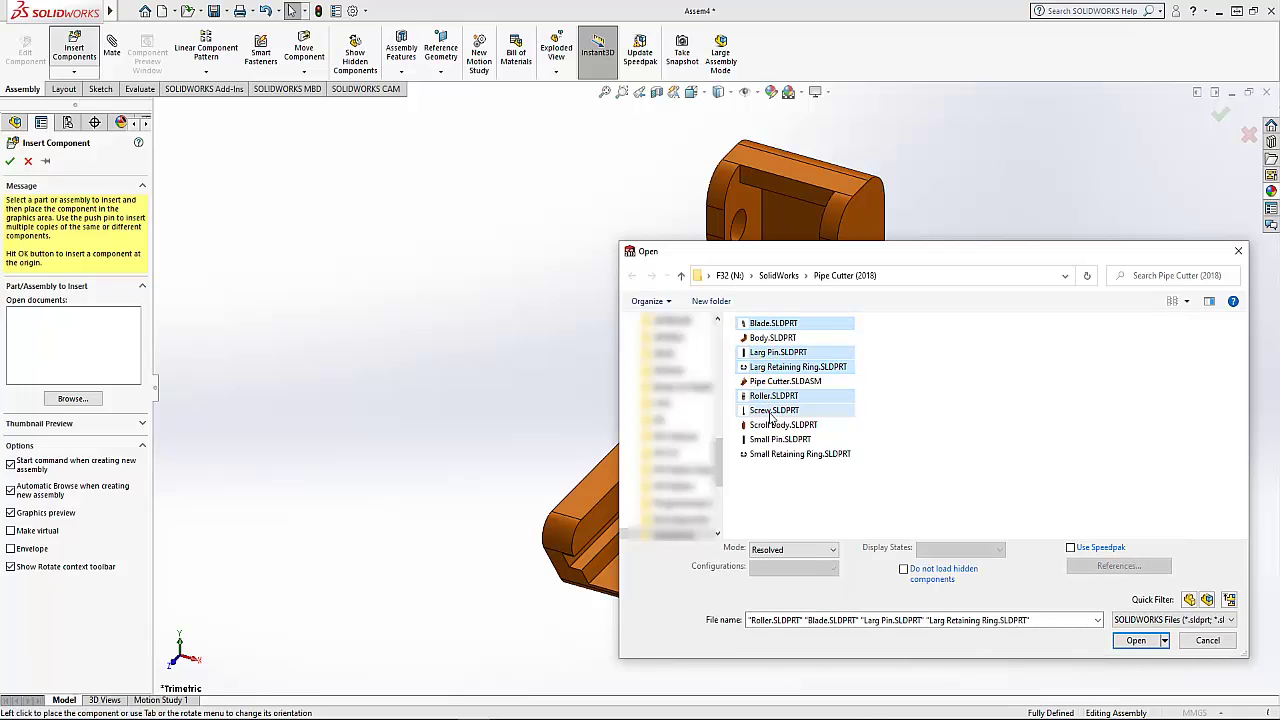
{"action": "left_click", "coordinate": [770, 410], "text": "ctrl"}
{"action": "left_click", "coordinate": [768, 425], "text": "ctrl"}
{"action": "left_click", "coordinate": [763, 440], "text": "ctrl"}
{"action": "left_click", "coordinate": [768, 454], "text": "ctrl"}
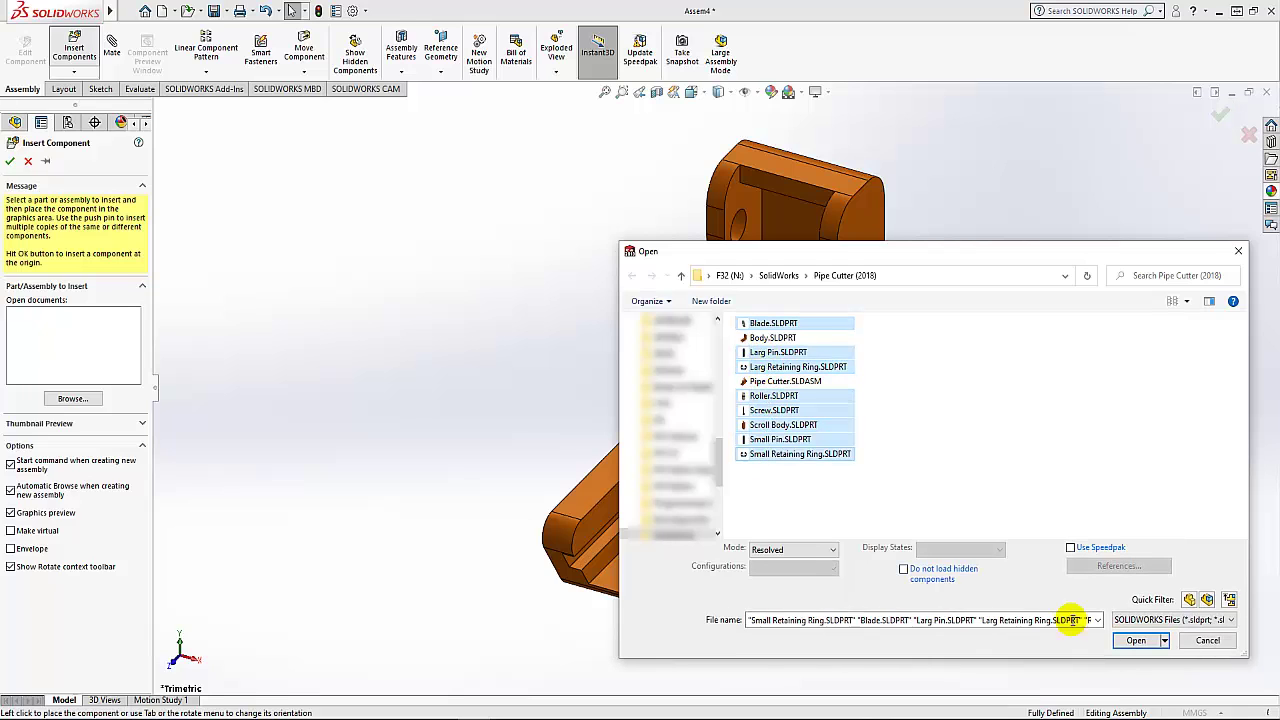
{"action": "left_click", "coordinate": [1138, 641]}
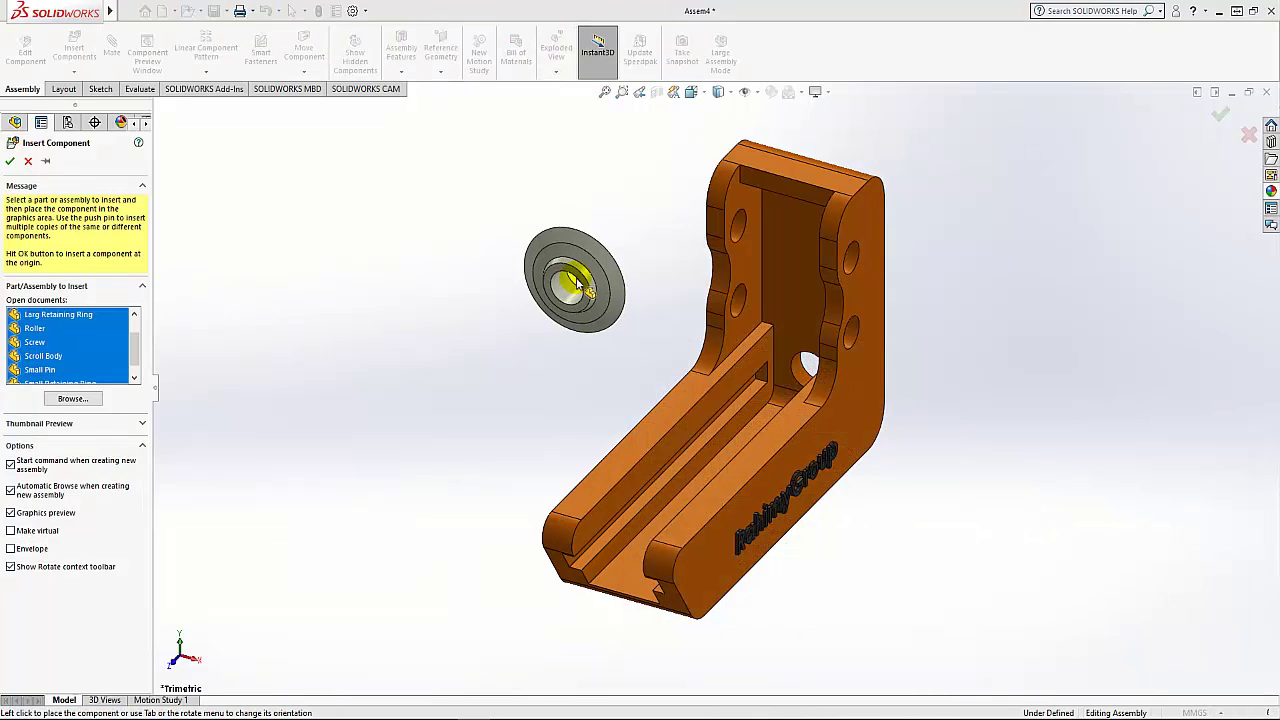
Place the Blade, Larg Pin, Larg Retaining Ring and Roller around the body
{"action": "left_click", "coordinate": [548, 268]}
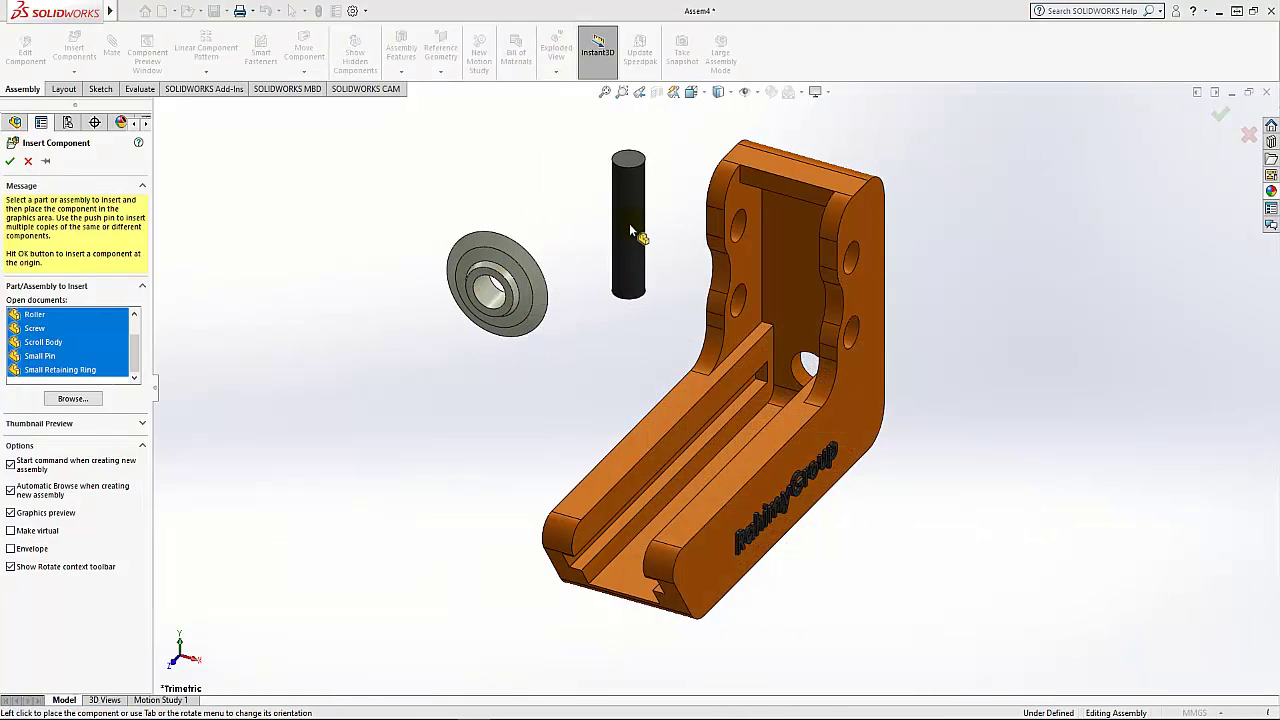
{"action": "left_click", "coordinate": [621, 215]}
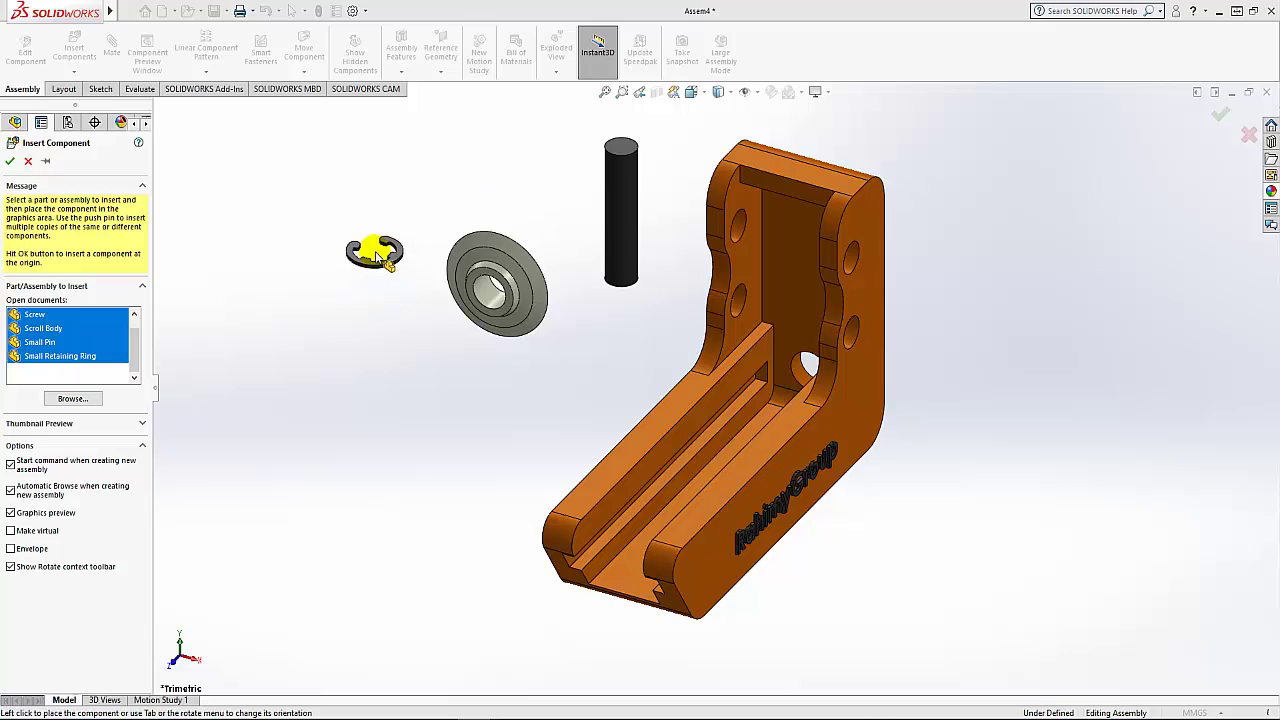
{"action": "left_click", "coordinate": [377, 254]}
{"action": "left_click", "coordinate": [538, 188]}
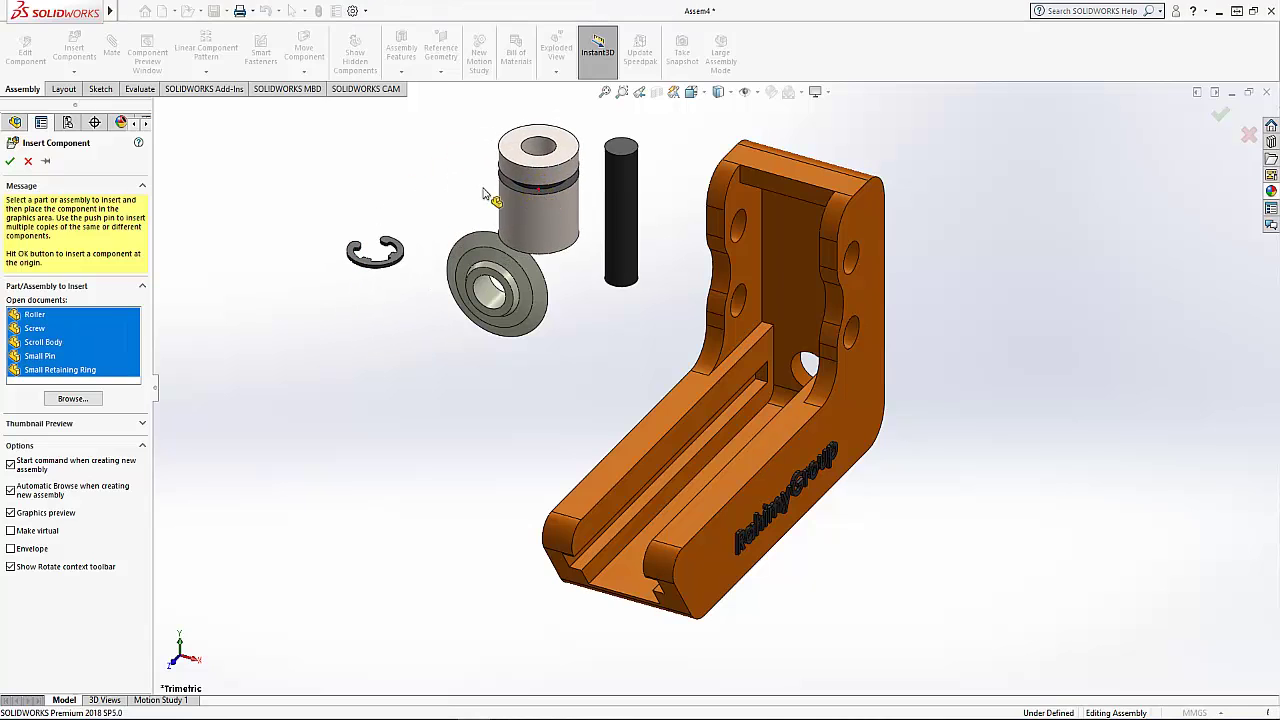
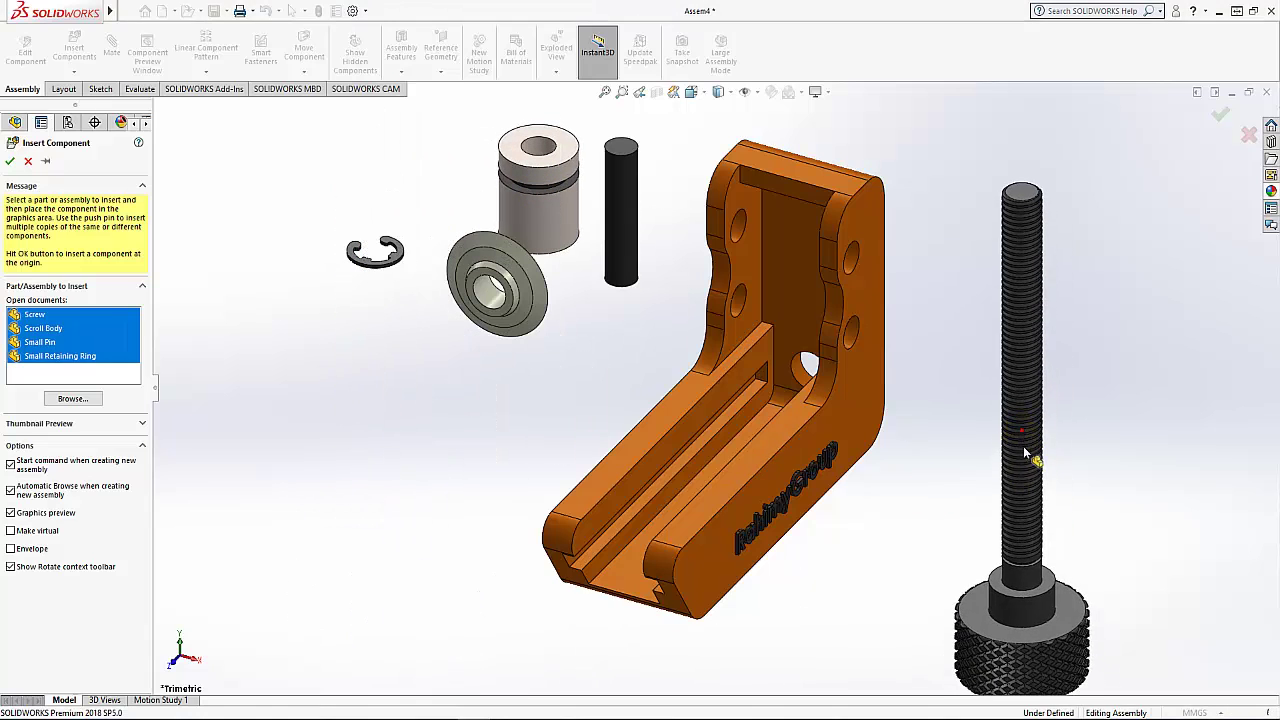
Place the Screw, Scroll Body, Small Pin and Small Retaining Ring in the assembly
{"action": "left_click", "coordinate": [1021, 430]}
{"action": "left_click", "coordinate": [406, 440]}
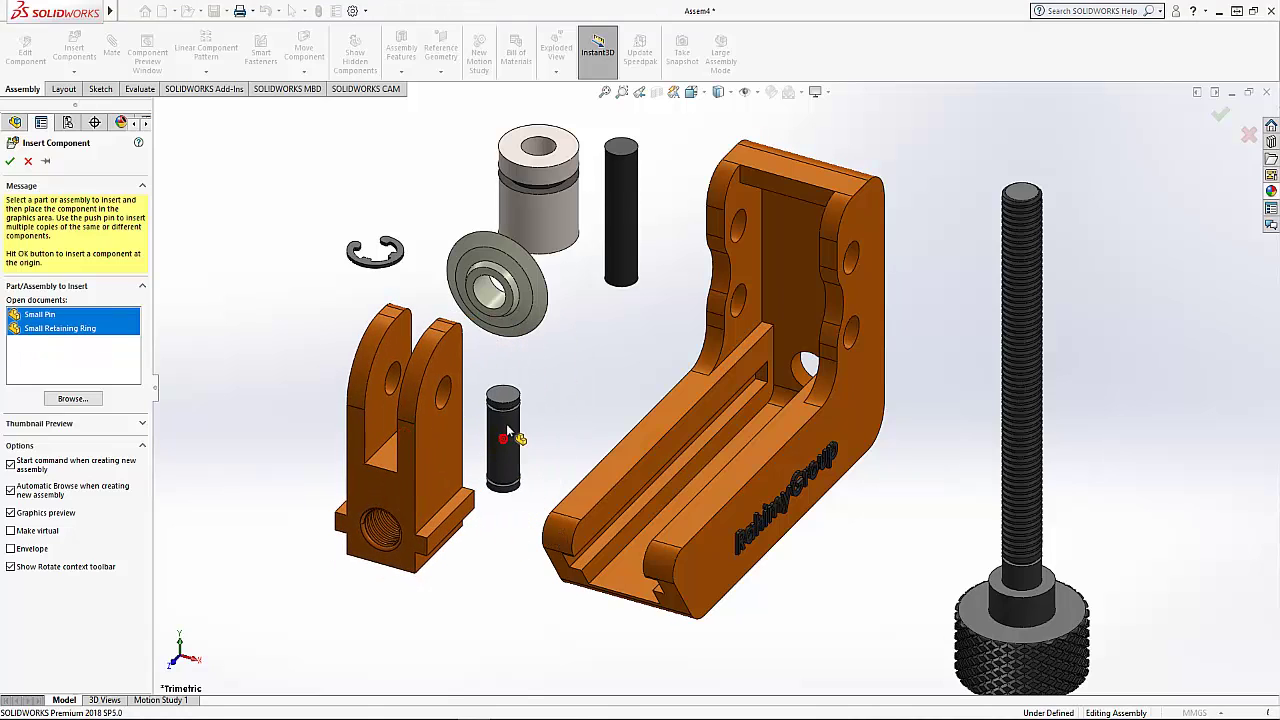
{"action": "left_click", "coordinate": [507, 435]}
{"action": "left_click", "coordinate": [306, 400]}
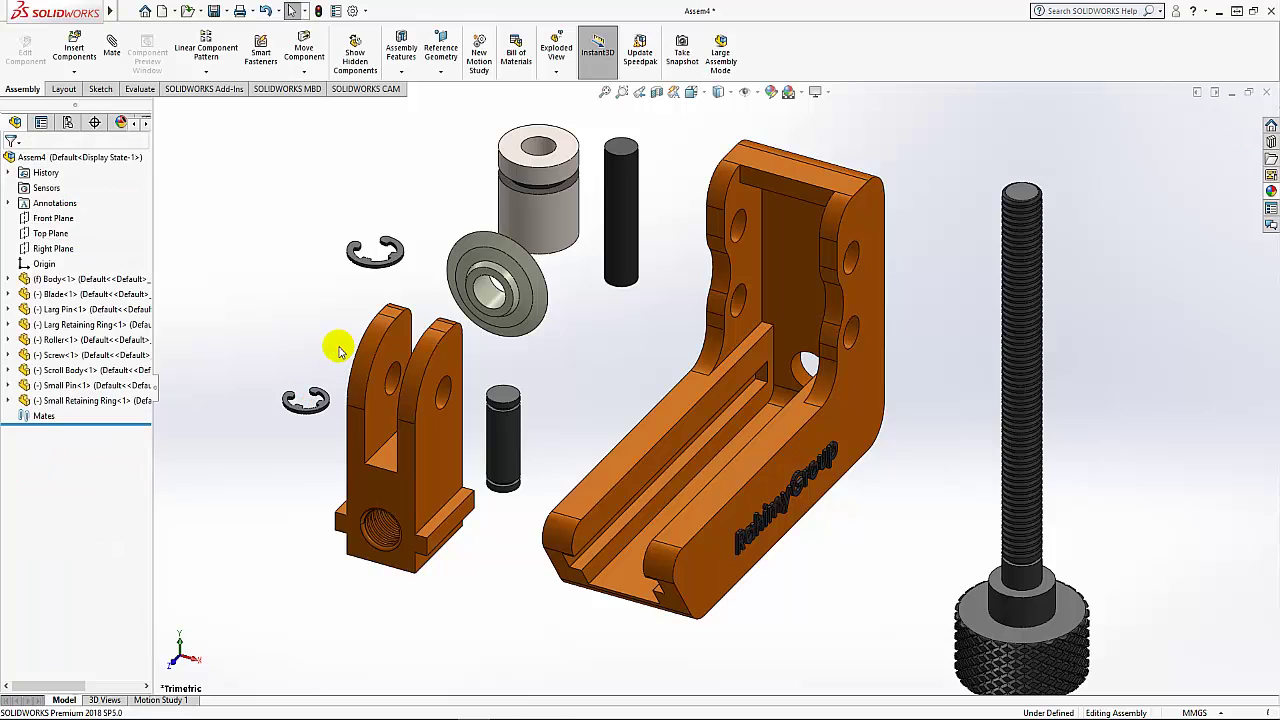
Insert and place second copies of Larg Pin, Roller and Small Retaining Ring
{"action": "left_click", "coordinate": [73, 52]}
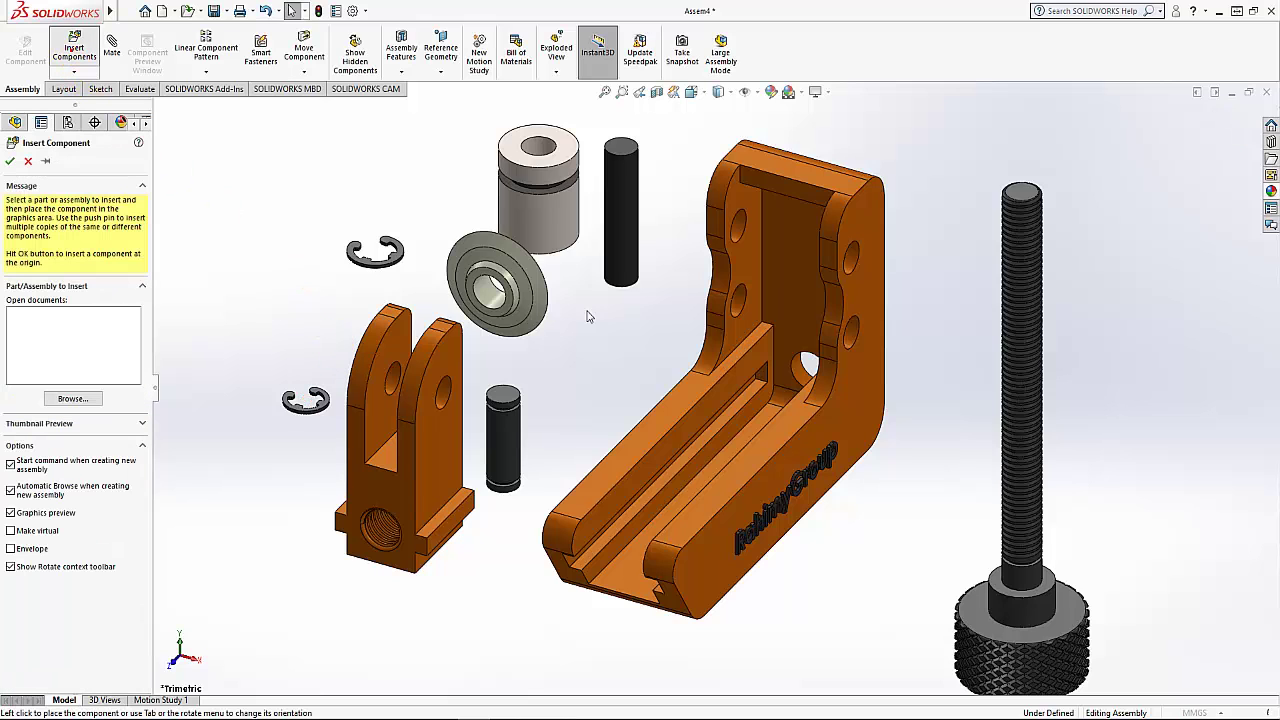
{"action": "left_click", "coordinate": [773, 455]}
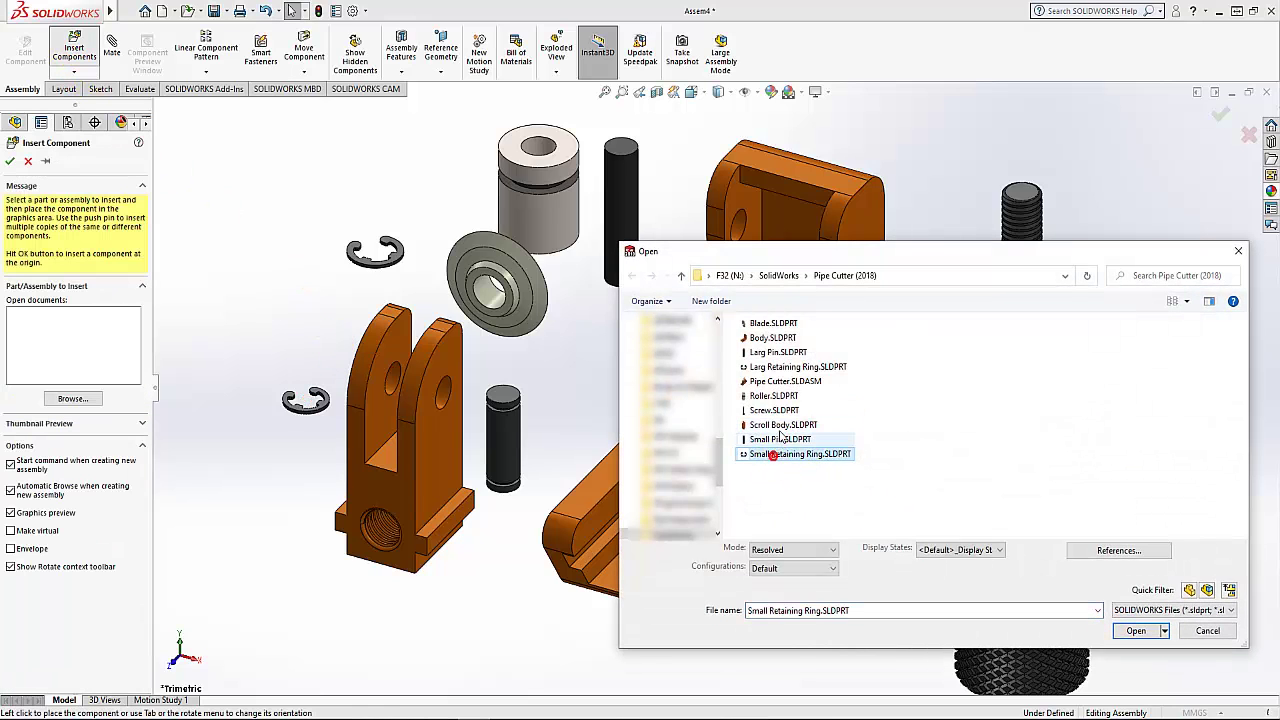
{"action": "left_click", "coordinate": [772, 396], "text": "ctrl"}
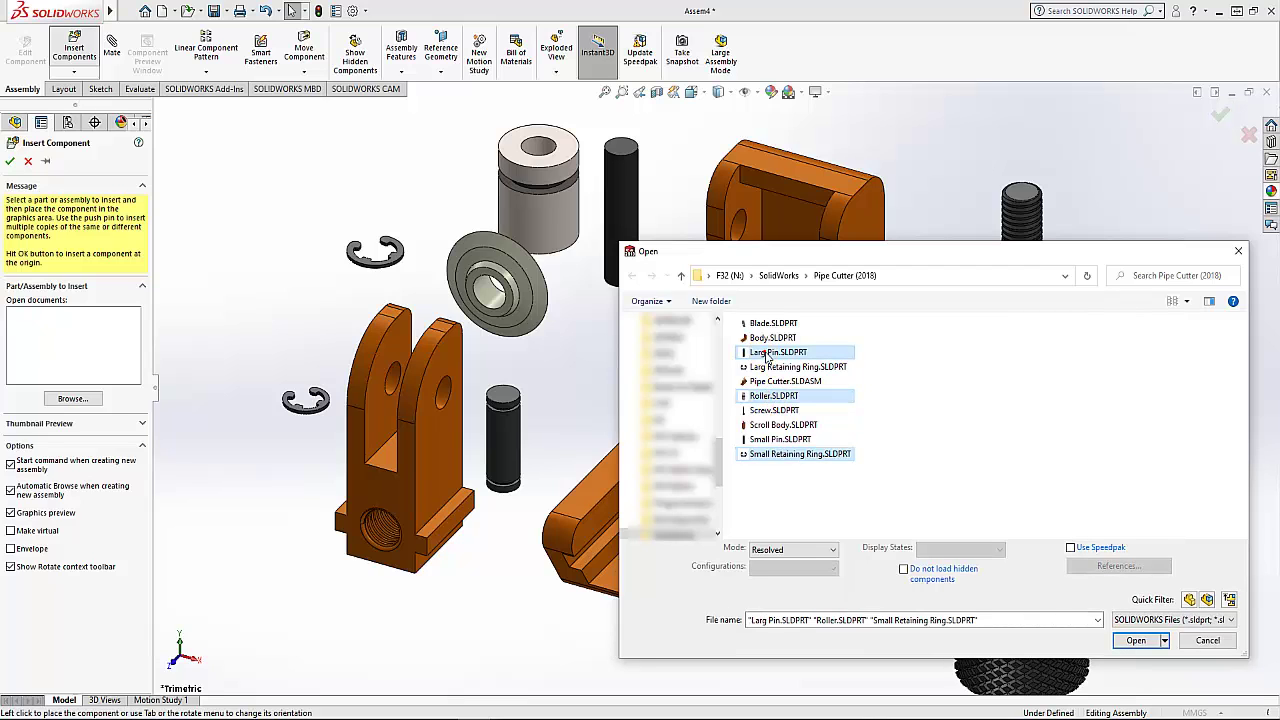
{"action": "left_click", "coordinate": [1137, 642]}
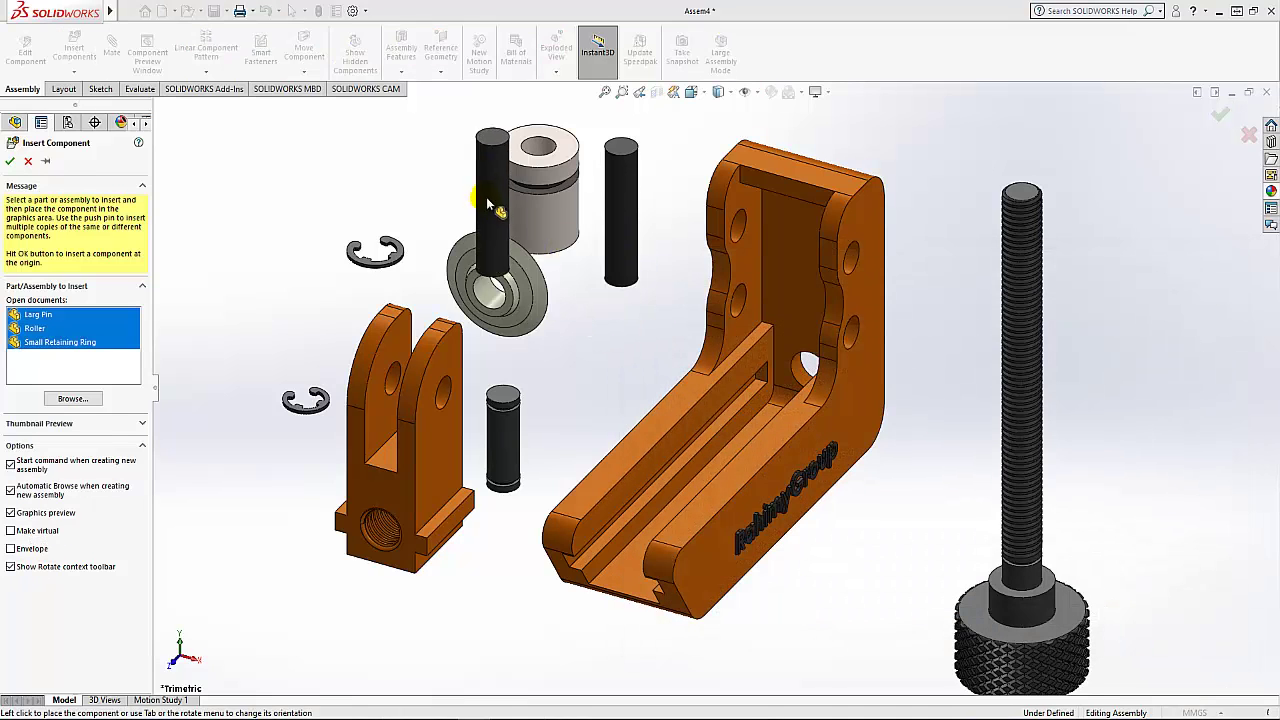
{"action": "left_click", "coordinate": [403, 150]}
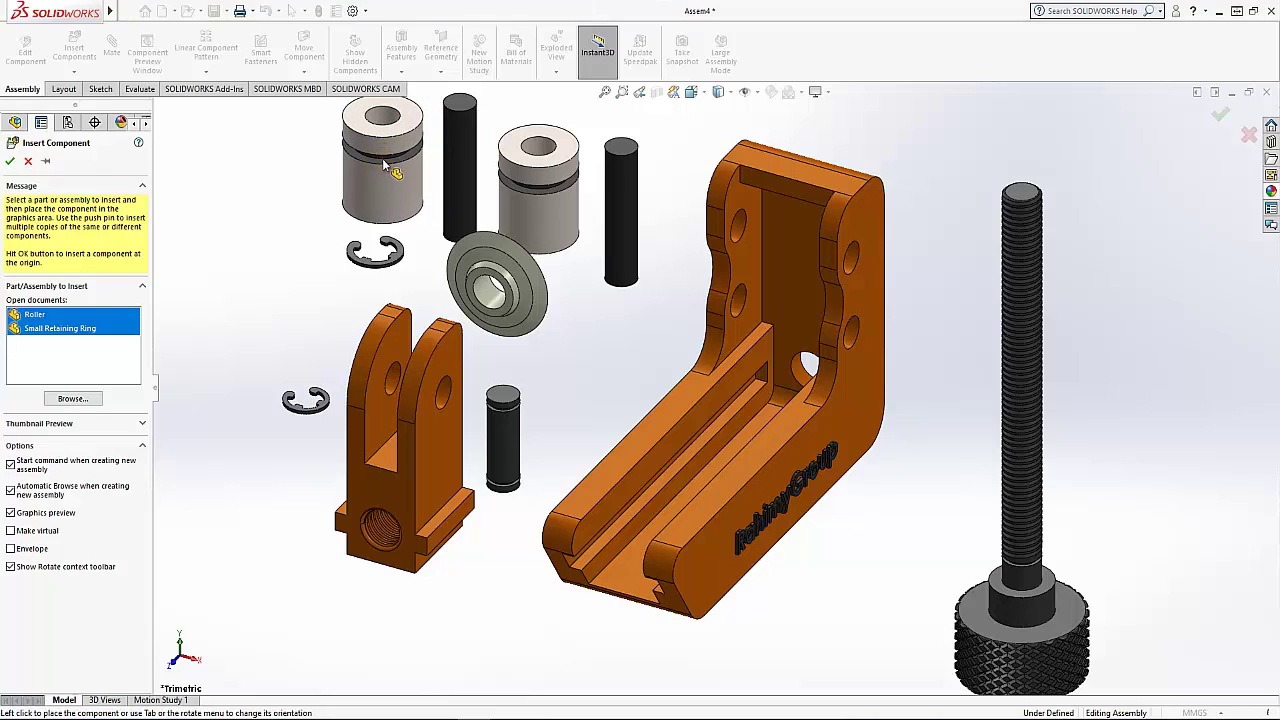
{"action": "left_click", "coordinate": [304, 303]}
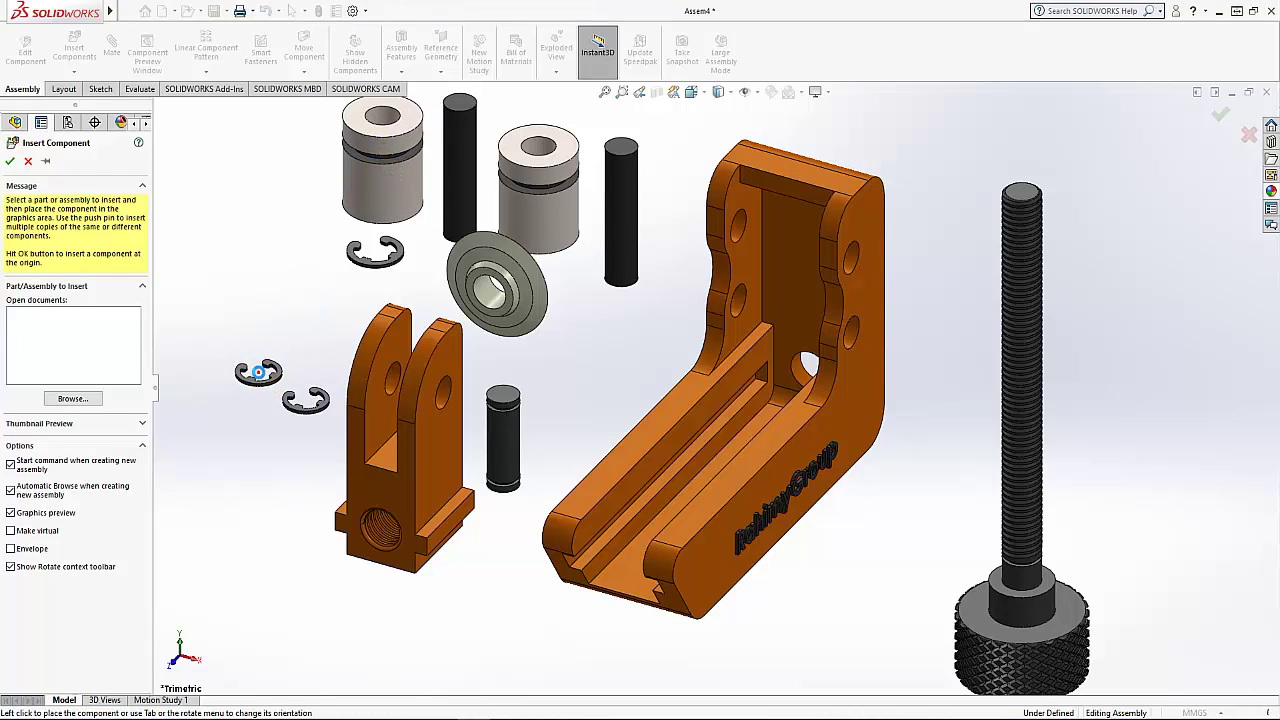
{"action": "left_click", "coordinate": [258, 372]}
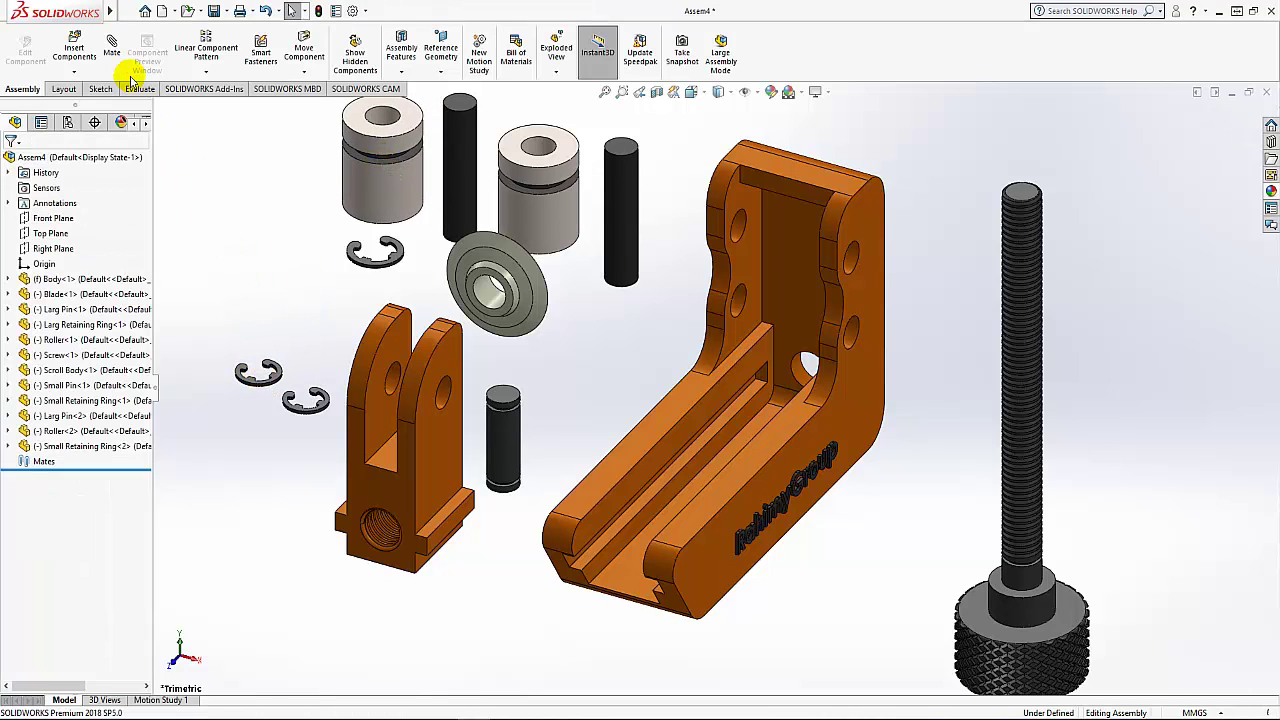
Mate both Larg Pins concentric with the body's two upper holes
{"action": "left_click", "coordinate": [111, 50]}
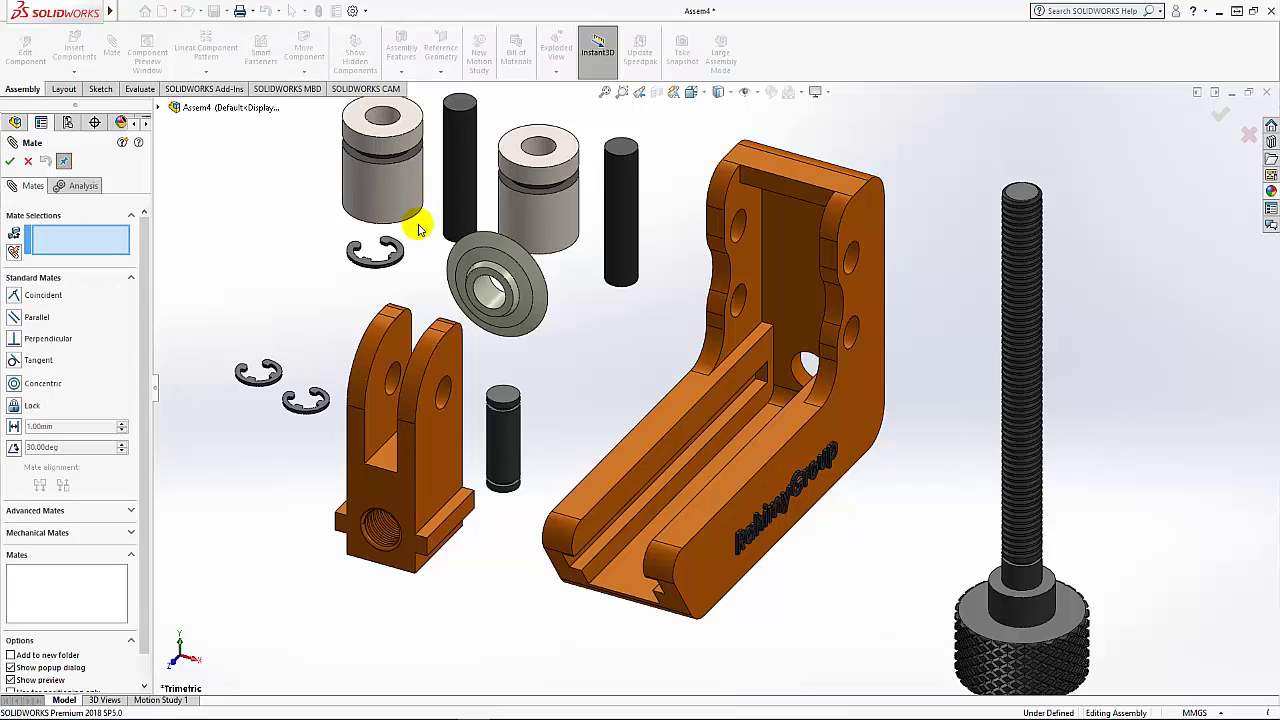
{"action": "left_click", "coordinate": [628, 224]}
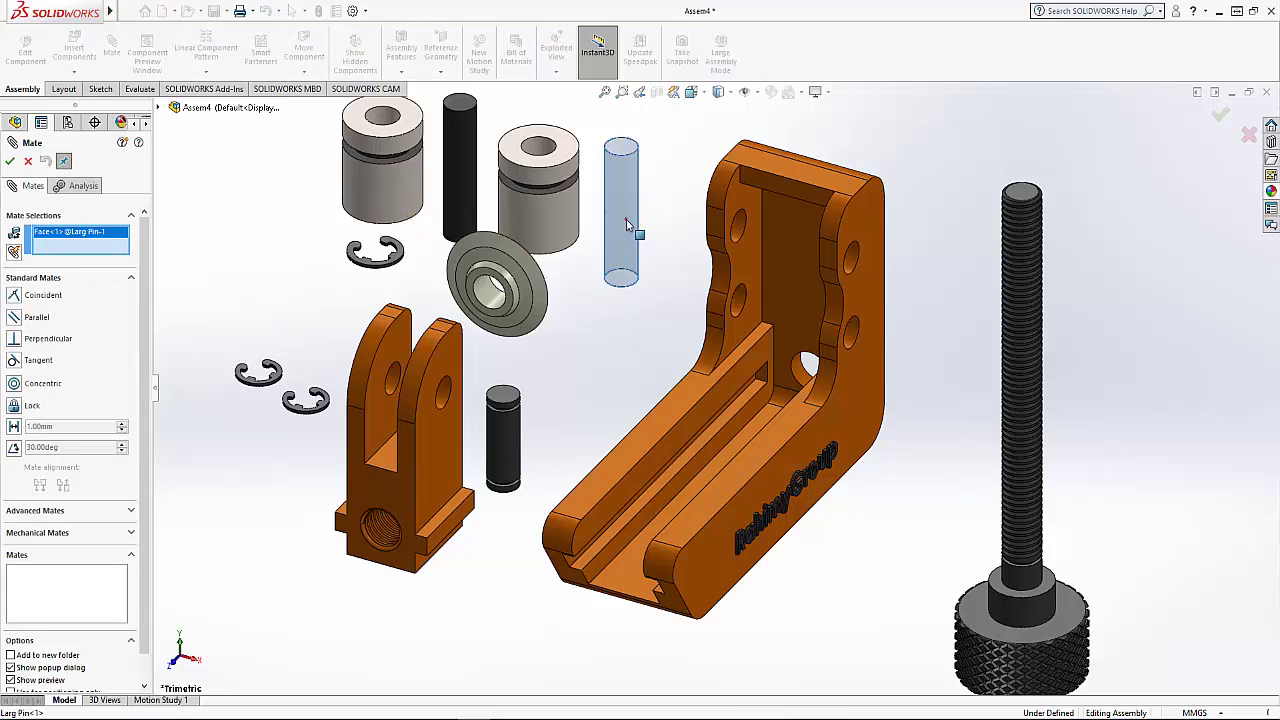
{"action": "left_click", "coordinate": [852, 265]}
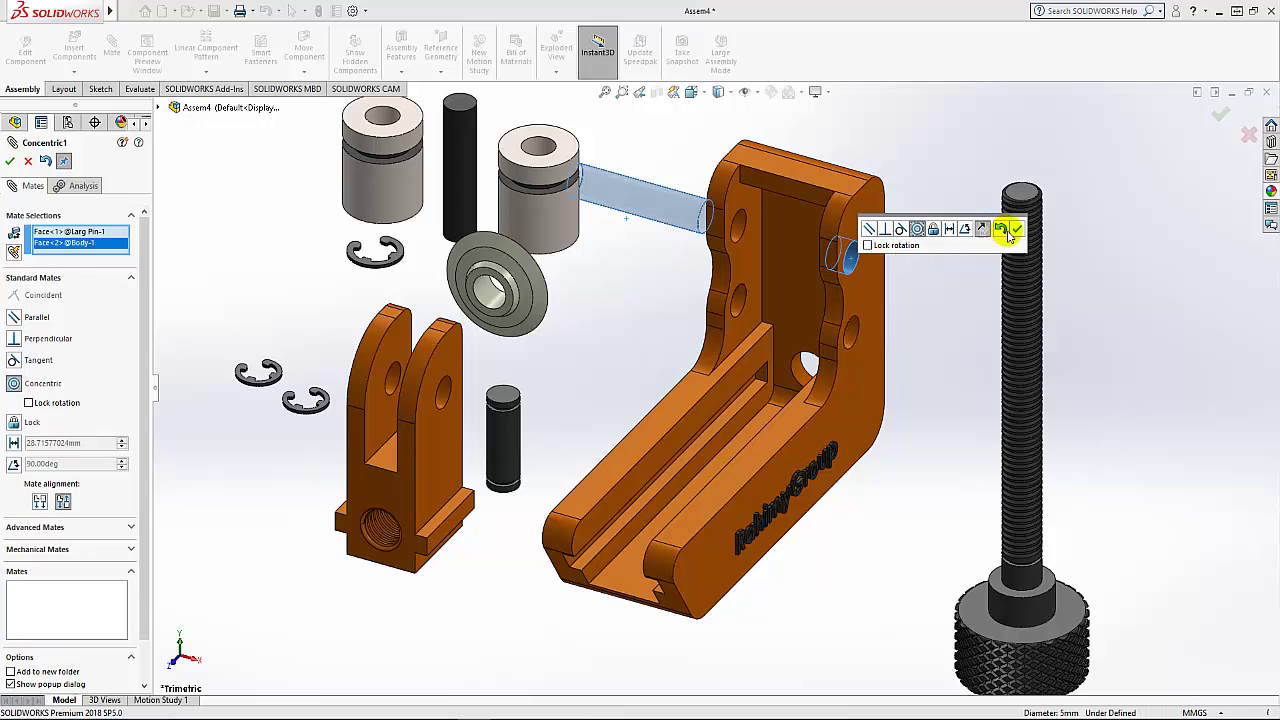
{"action": "left_click", "coordinate": [1006, 233]}
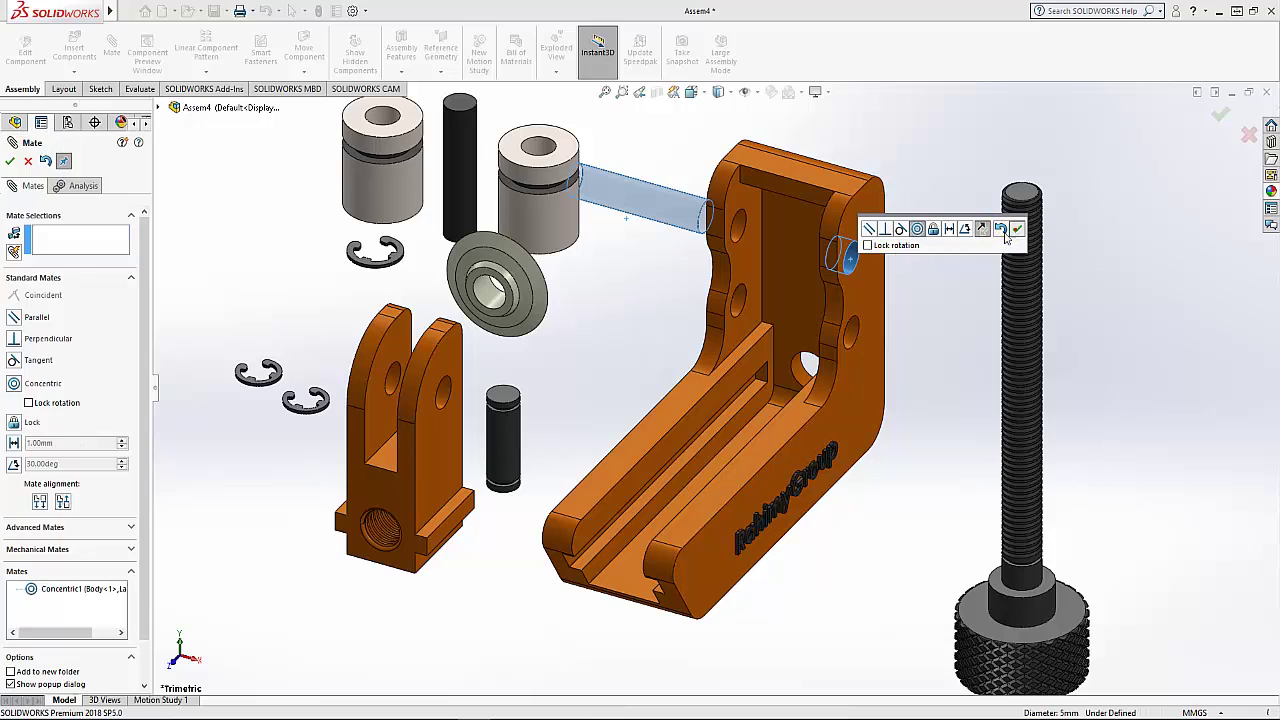
{"action": "left_click", "coordinate": [460, 155]}
{"action": "left_click", "coordinate": [855, 341]}
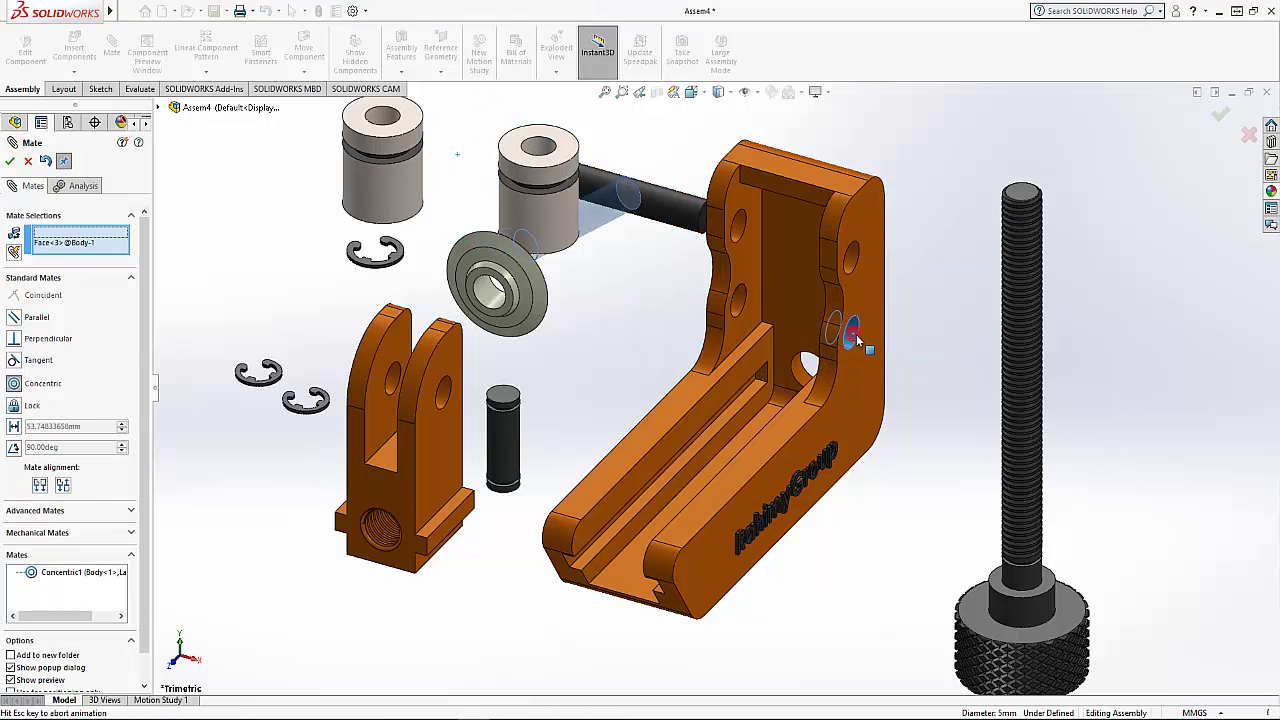
{"action": "left_click", "coordinate": [1148, 338]}
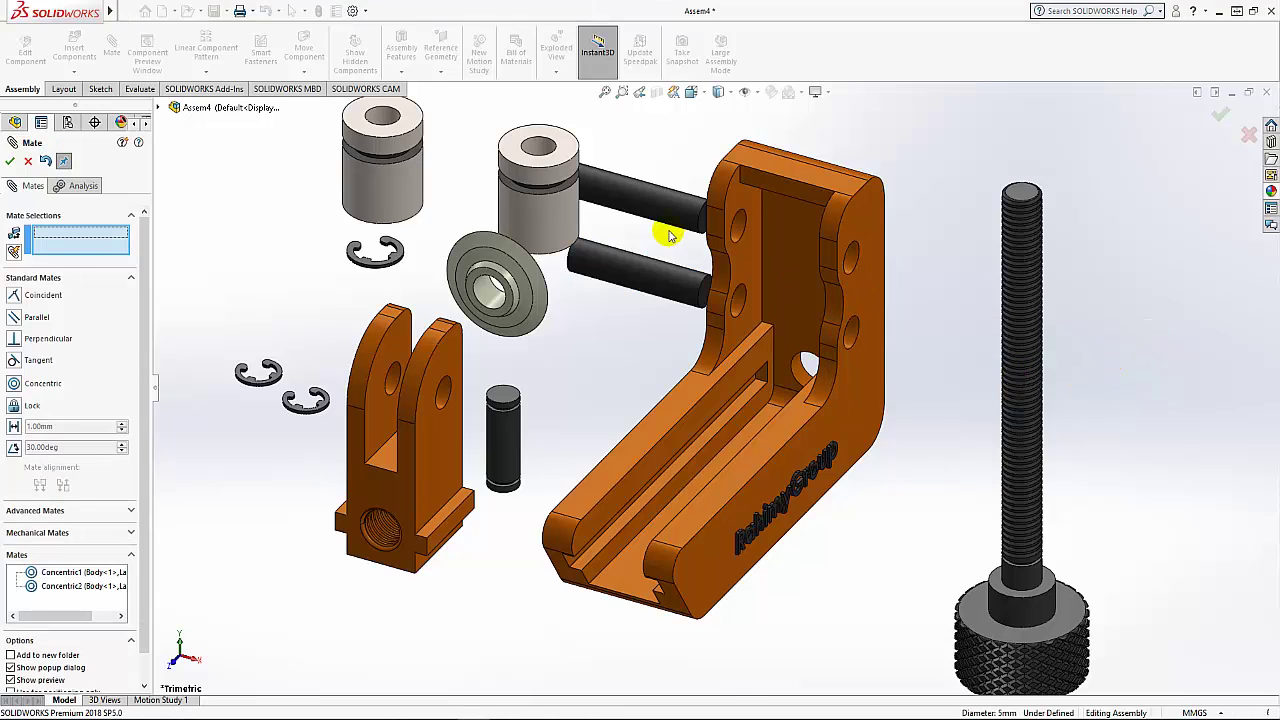
Mate each Roller's bore concentric with its pin hole in the body
{"action": "scroll", "coordinate": [603, 208], "scroll_direction": "down", "scroll_amount": 2}
{"action": "left_click", "coordinate": [520, 152]}
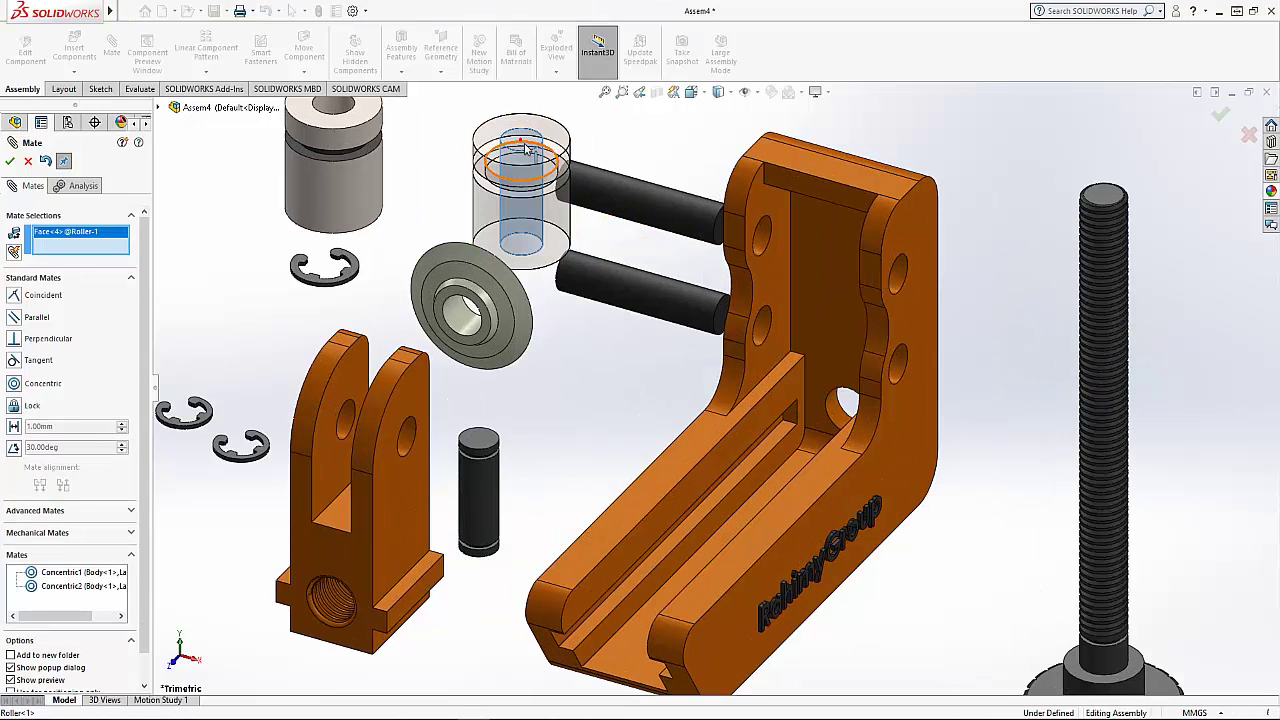
{"action": "left_click", "coordinate": [759, 239]}
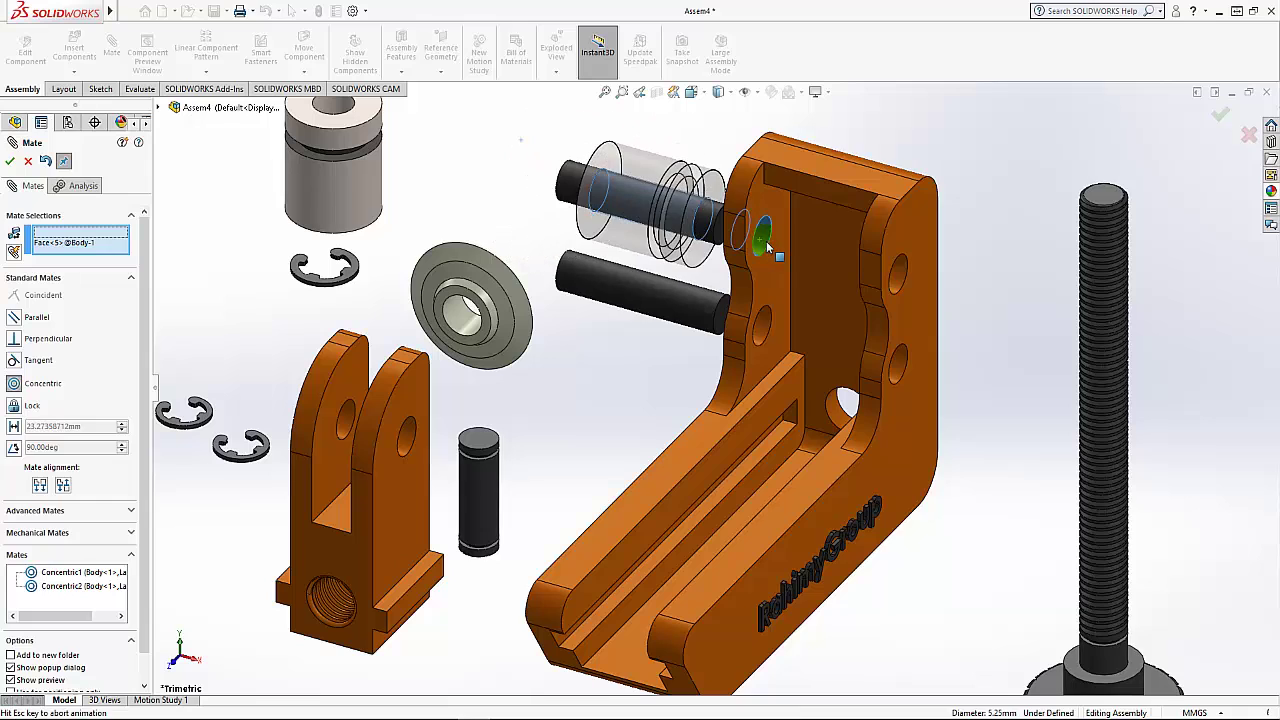
{"action": "left_click", "coordinate": [932, 212]}
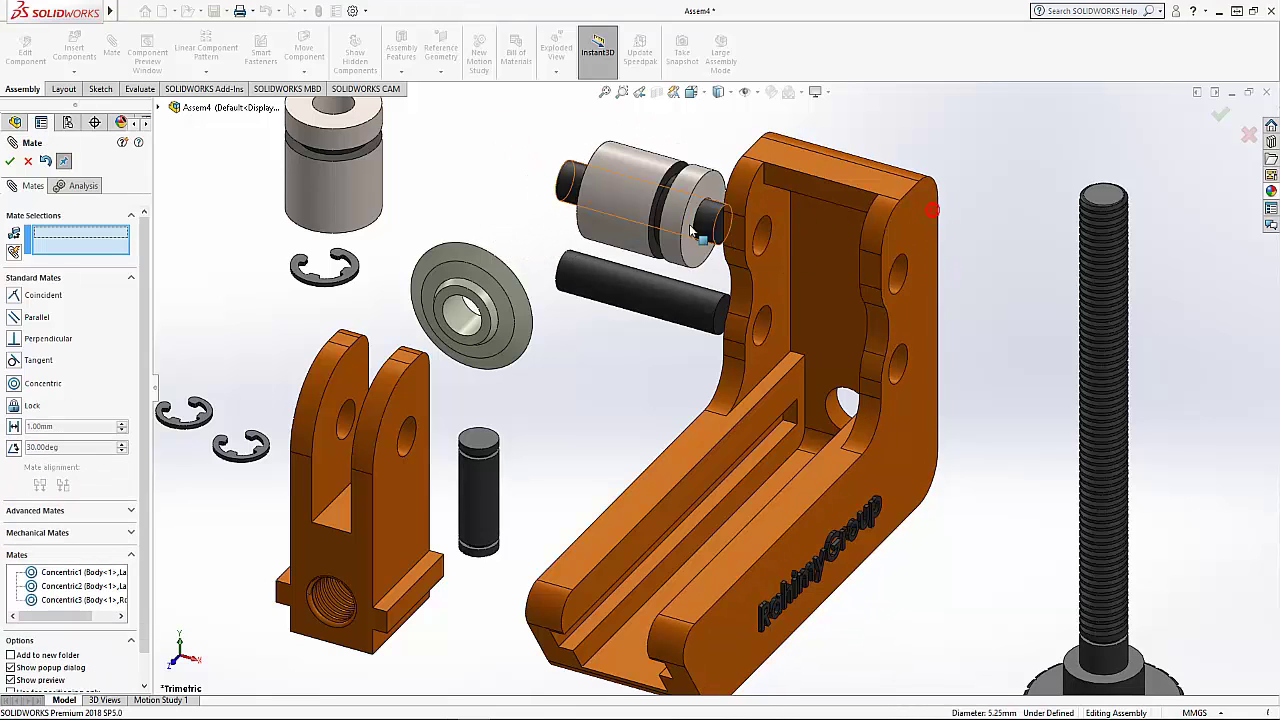
{"action": "left_click", "coordinate": [336, 106]}
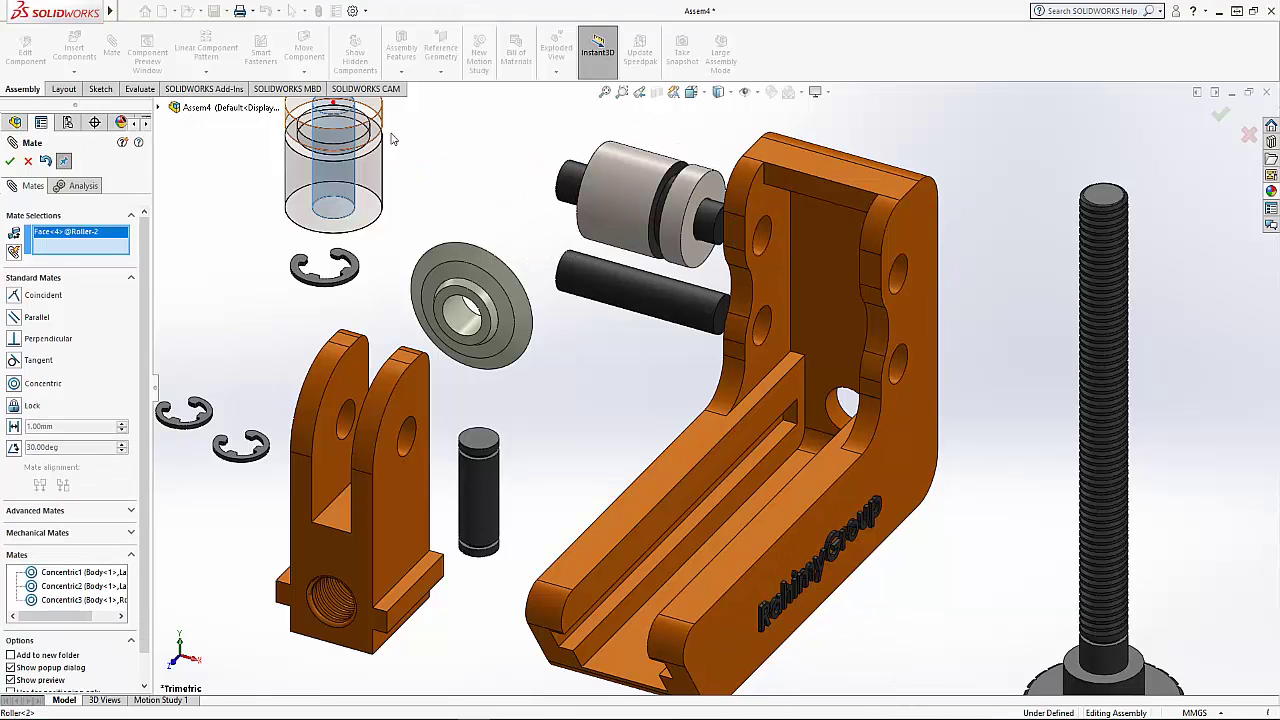
{"action": "left_click", "coordinate": [766, 320]}
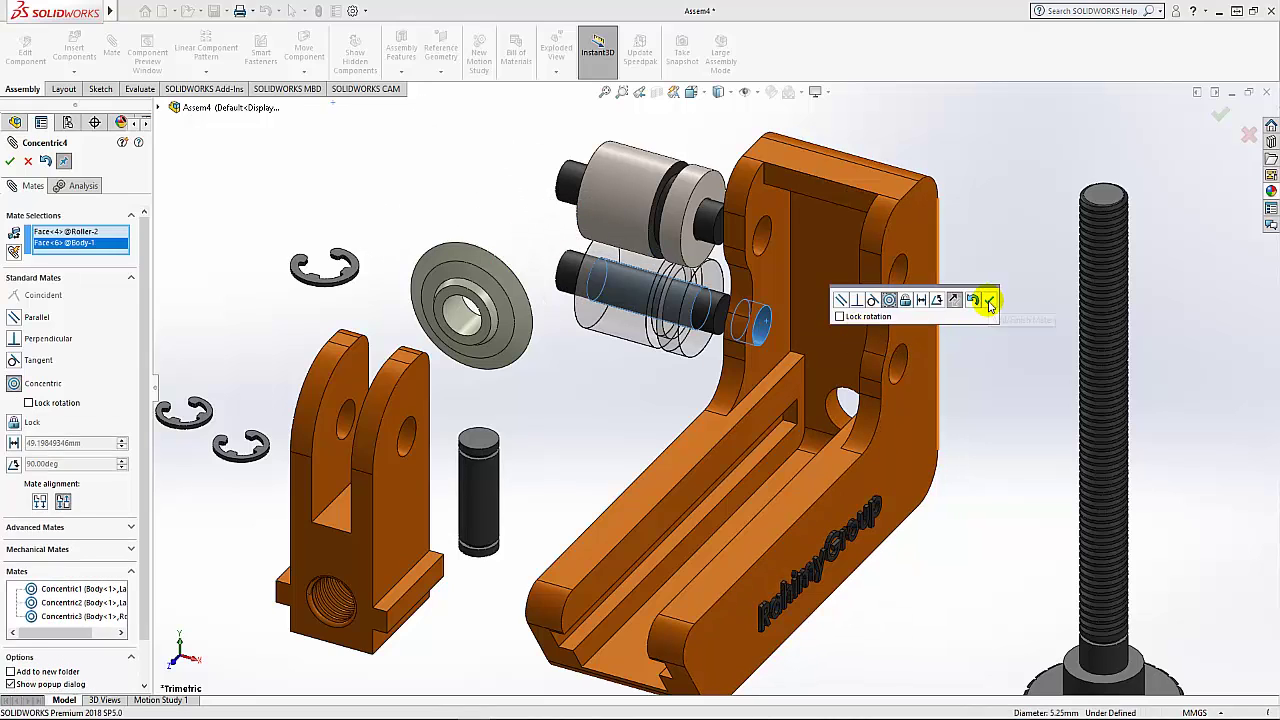
{"action": "left_click", "coordinate": [988, 302]}
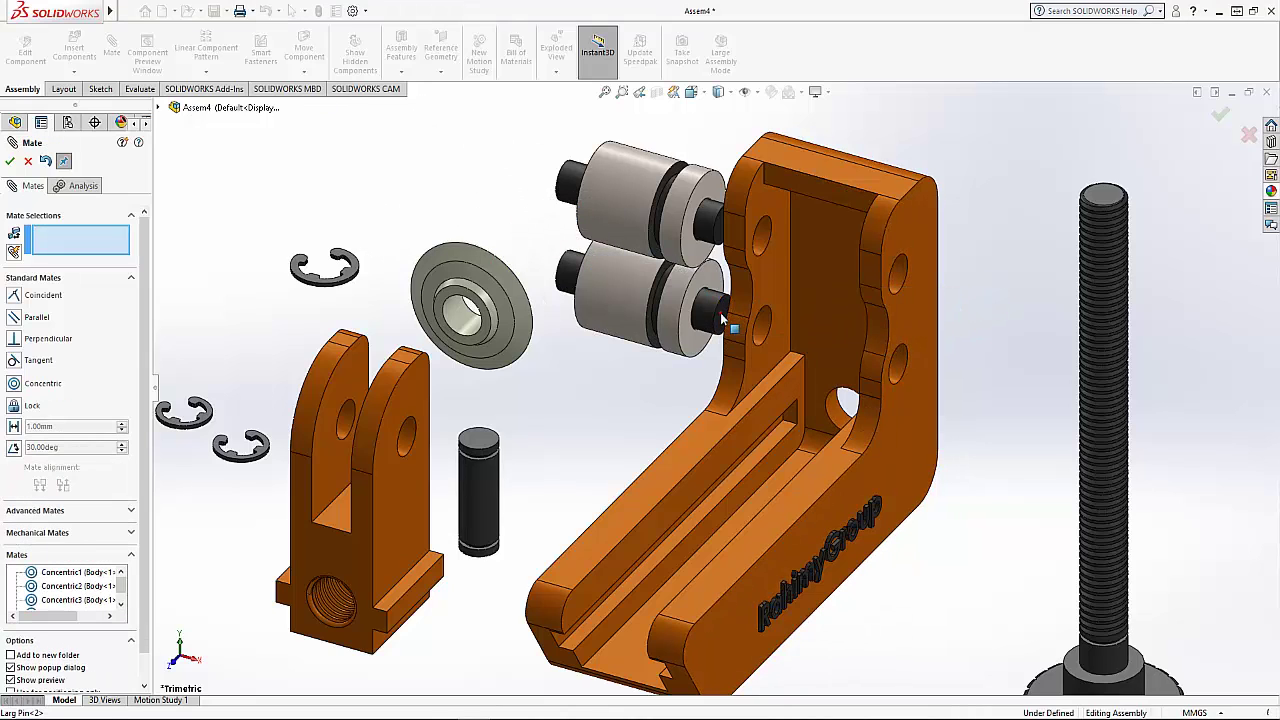
Make both pin end faces coincident with the body's side face
{"action": "left_click", "coordinate": [722, 318]}
{"action": "left_click", "coordinate": [900, 388]}
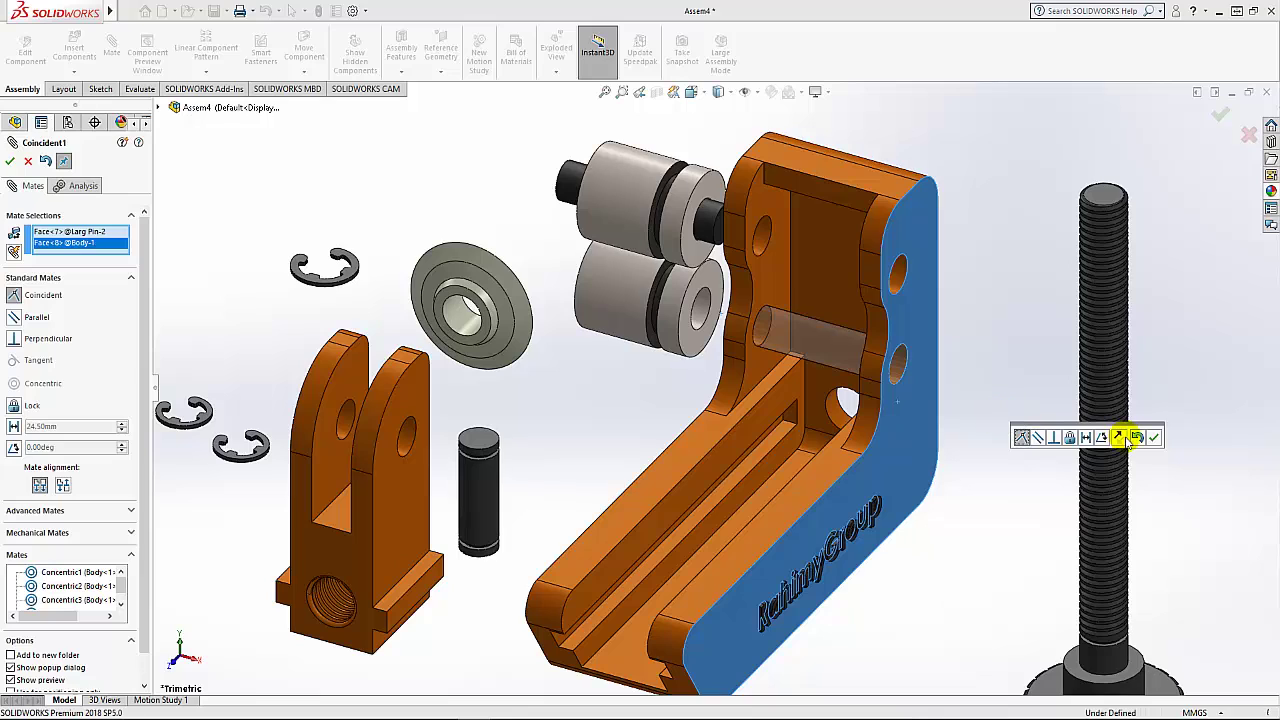
{"action": "left_click", "coordinate": [1155, 438]}
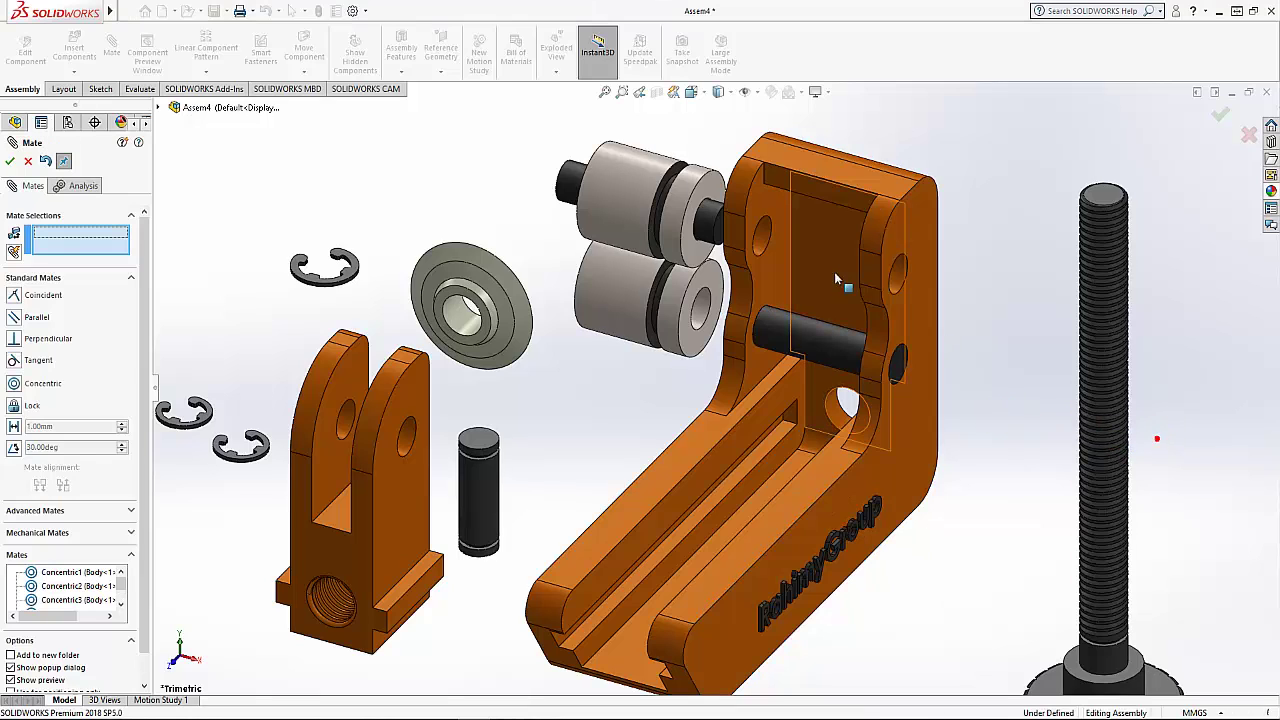
{"action": "left_click", "coordinate": [717, 233]}
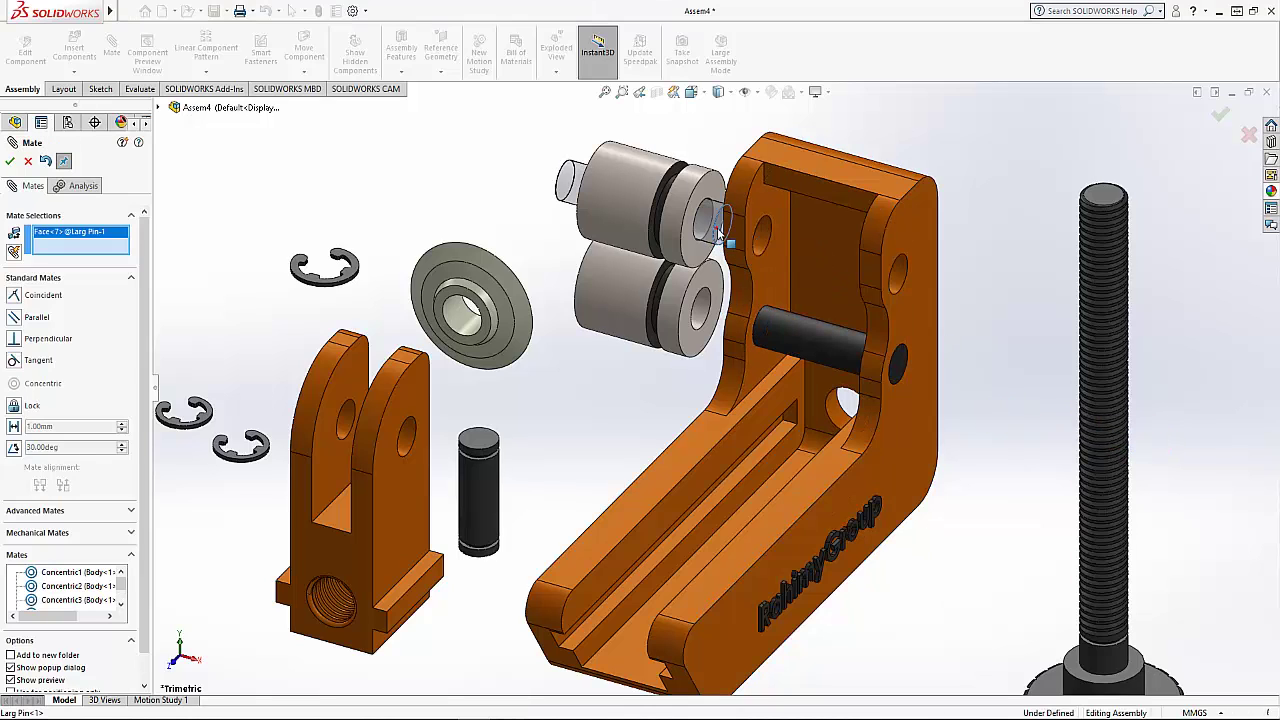
{"action": "left_click", "coordinate": [902, 304]}
{"action": "left_click", "coordinate": [1090, 305]}
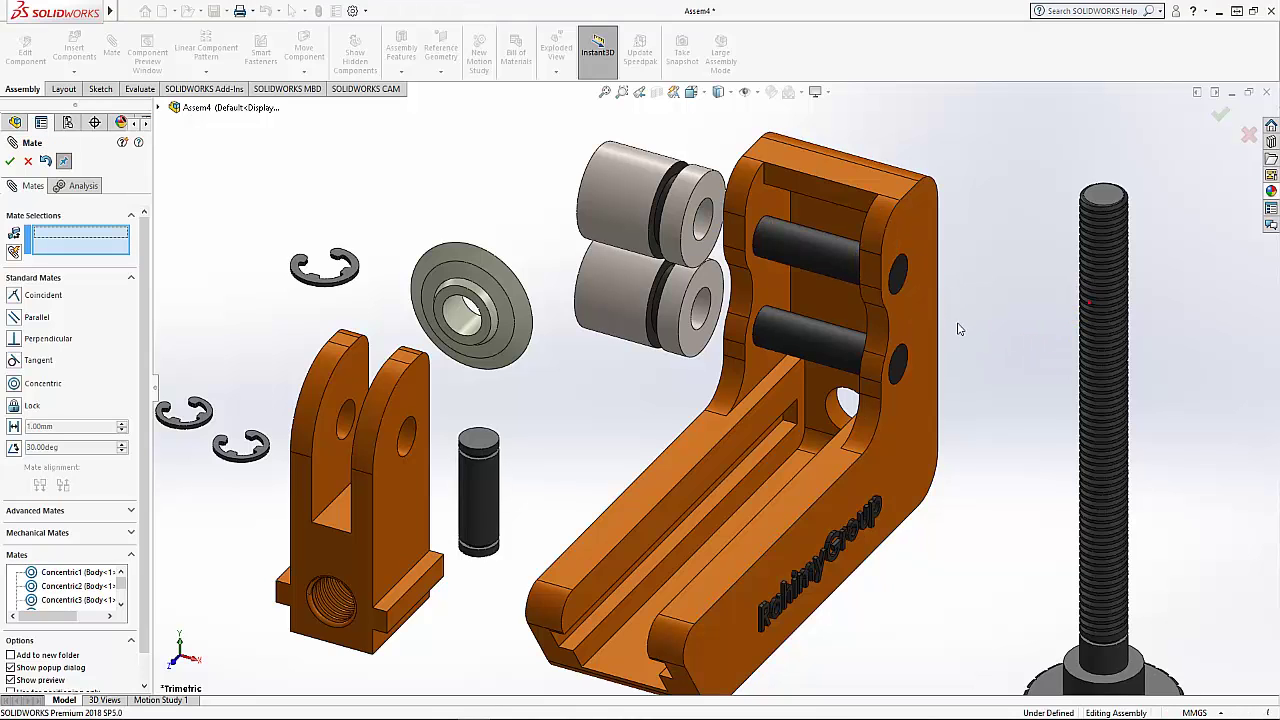
{"action": "scroll", "coordinate": [441, 388], "scroll_direction": "up", "scroll_amount": 3}
{"action": "scroll", "coordinate": [488, 412], "scroll_direction": "down", "scroll_amount": 3}
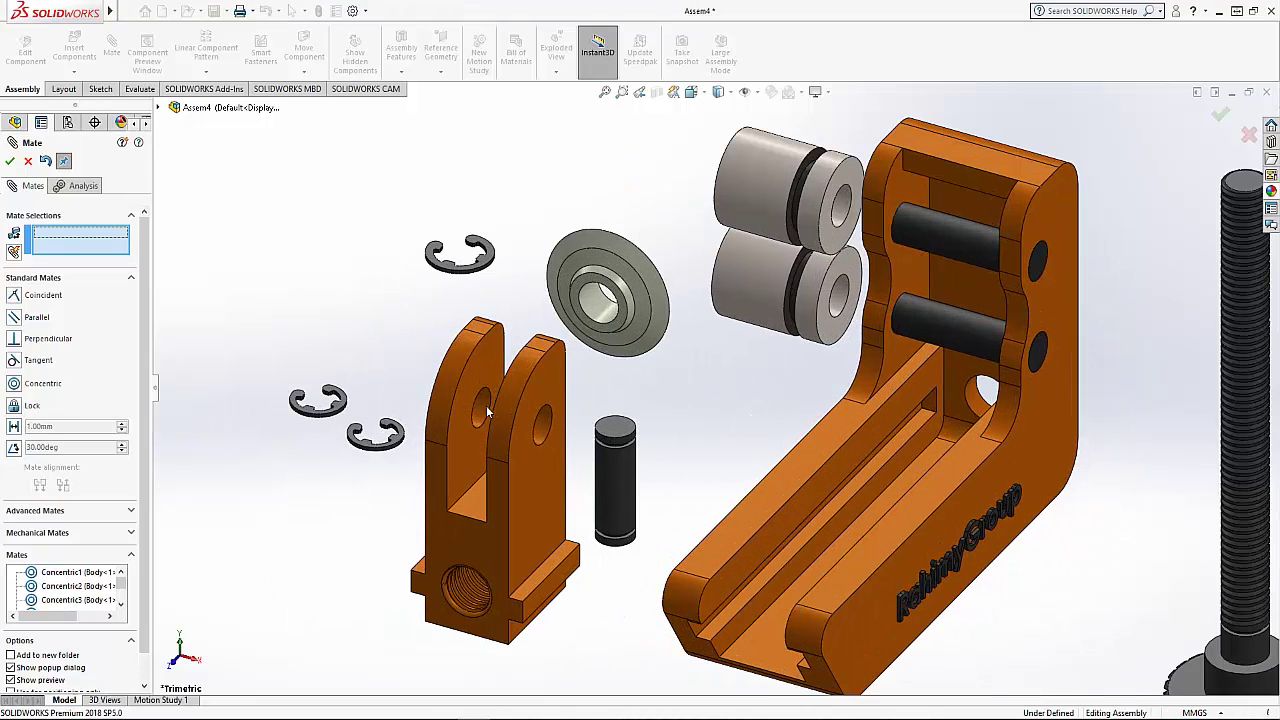
Mate the small pin concentric with the hole in the scroll body's arm
{"action": "left_click", "coordinate": [618, 494]}
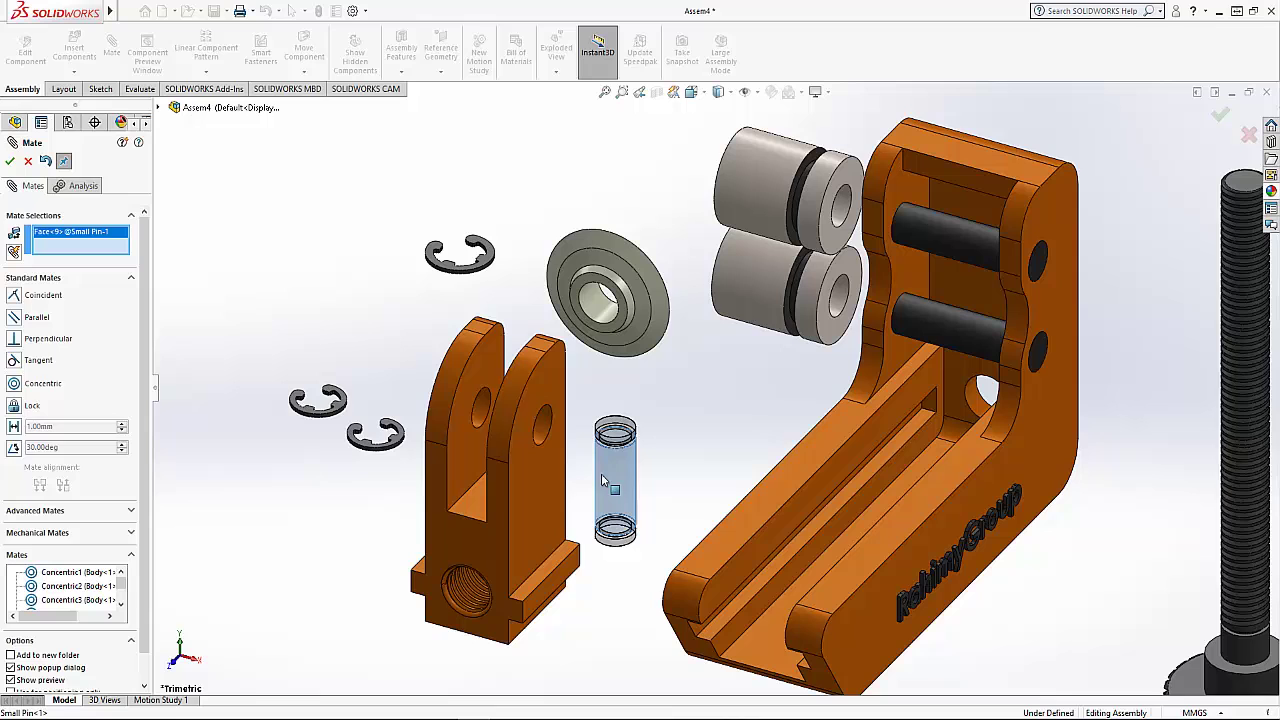
{"action": "left_click", "coordinate": [485, 410]}
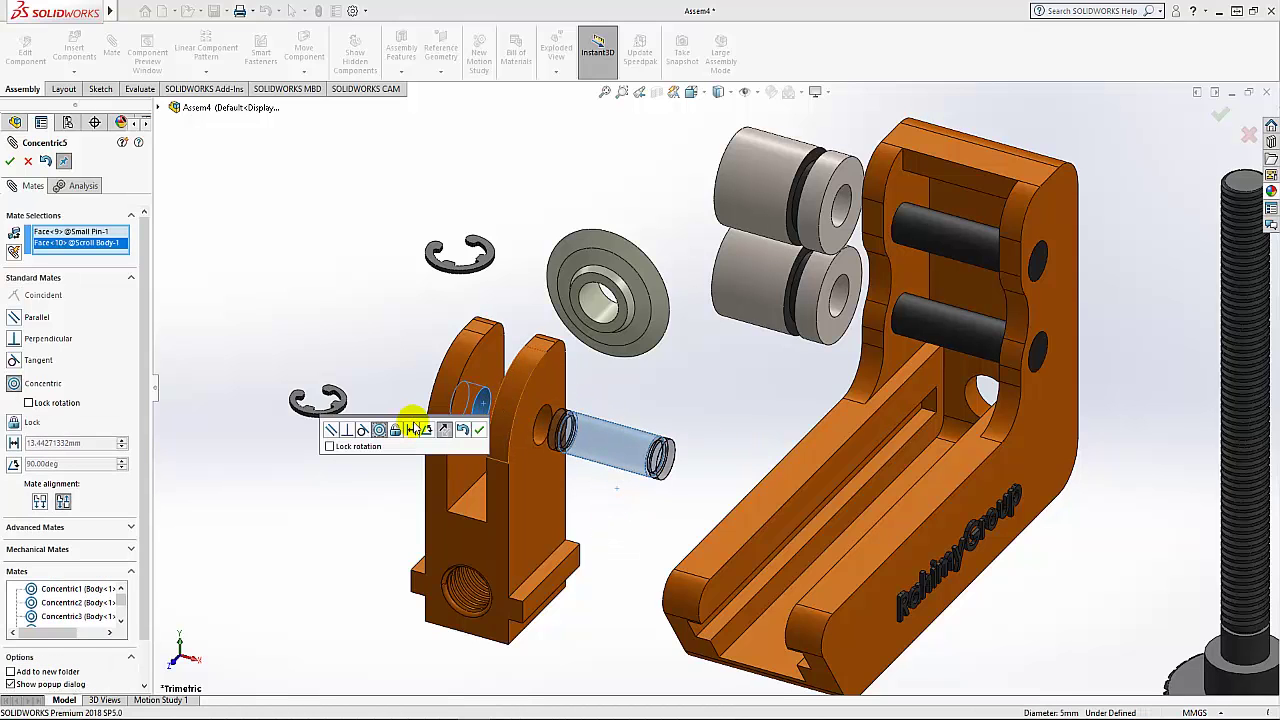
{"action": "left_click", "coordinate": [478, 433]}
Make the small retaining ring's face coincident with the pin's groove face
{"action": "scroll", "coordinate": [474, 431], "scroll_direction": "down", "scroll_amount": 1}
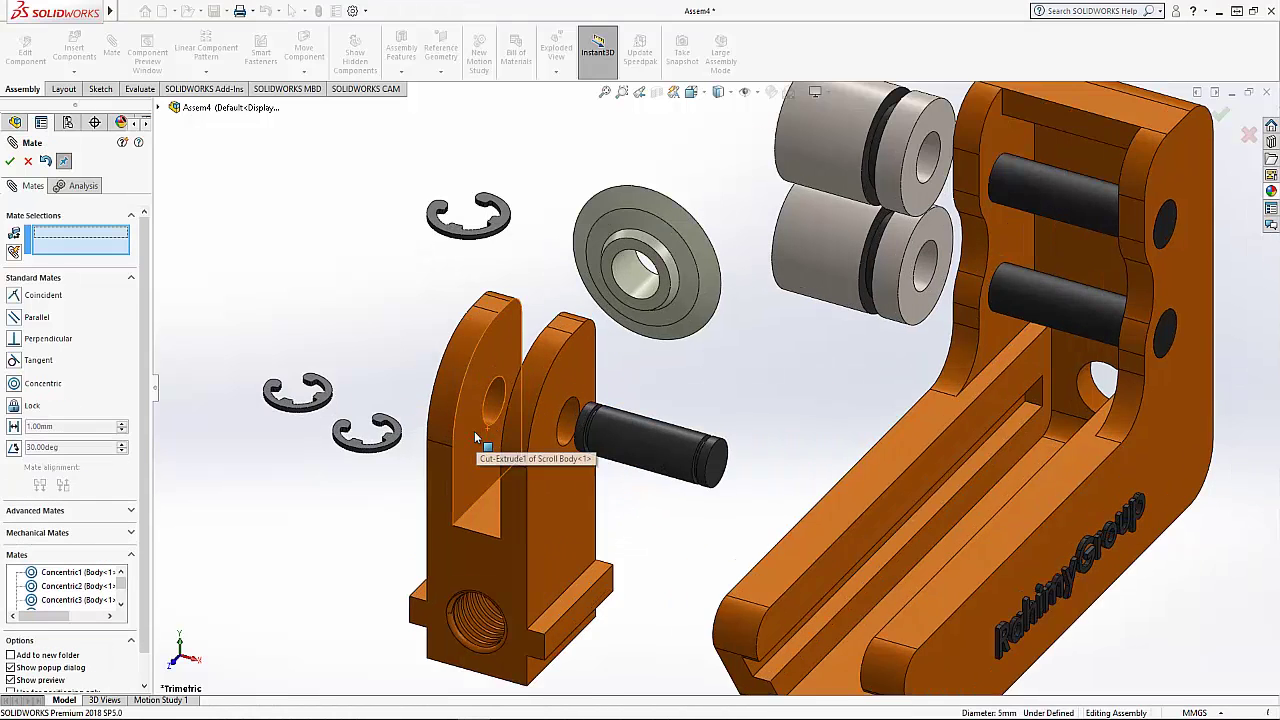
{"action": "scroll", "coordinate": [450, 436], "scroll_direction": "down", "scroll_amount": 2}
{"action": "scroll", "coordinate": [410, 425], "scroll_direction": "down", "scroll_amount": 1}
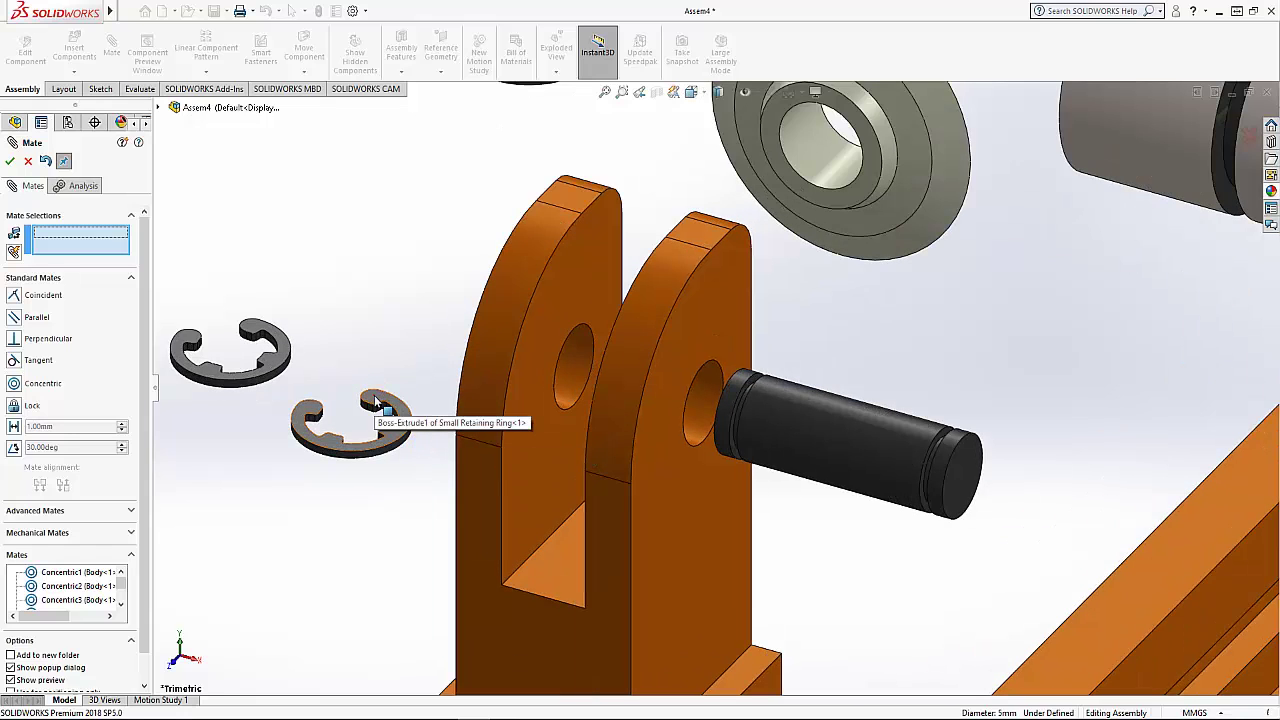
{"action": "left_click", "coordinate": [377, 402]}
{"action": "scroll", "coordinate": [914, 437], "scroll_direction": "down", "scroll_amount": 2}
{"action": "scroll", "coordinate": [922, 447], "scroll_direction": "down", "scroll_amount": 1}
{"action": "scroll", "coordinate": [945, 445], "scroll_direction": "down", "scroll_amount": 1}
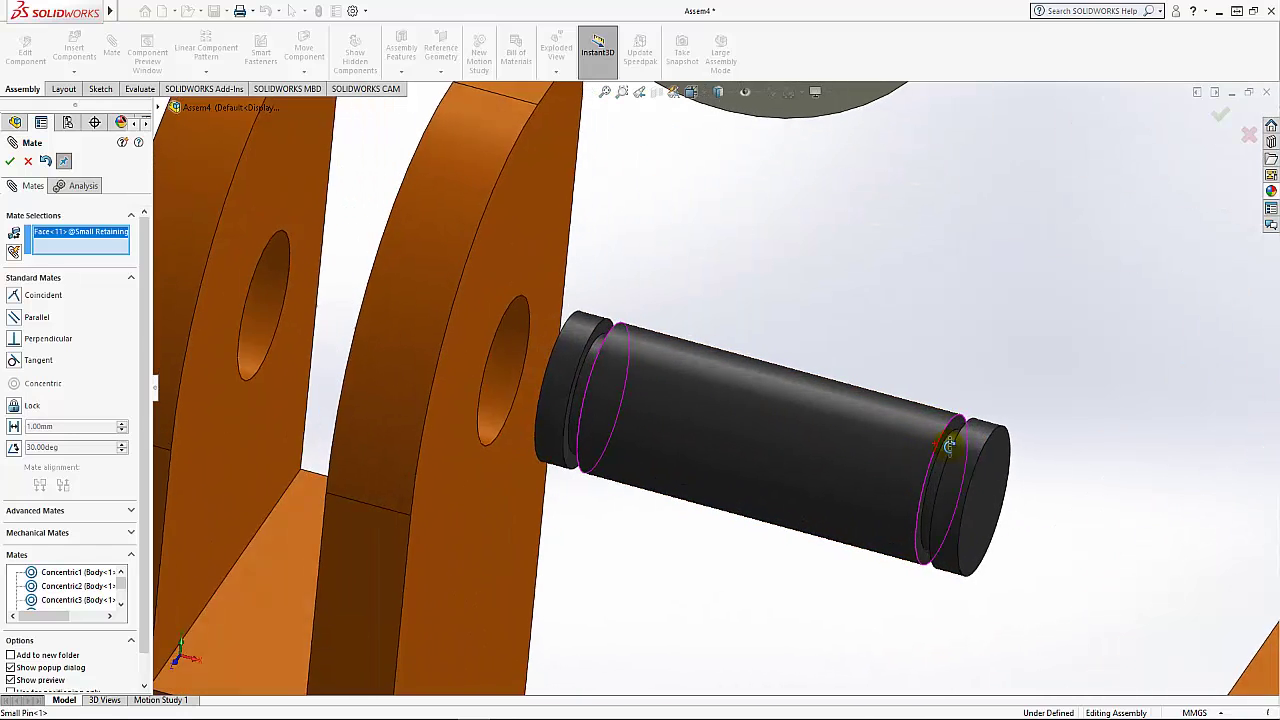
{"action": "middle_click_drag", "start_coordinate": [949, 445], "coordinate": [980, 460]}
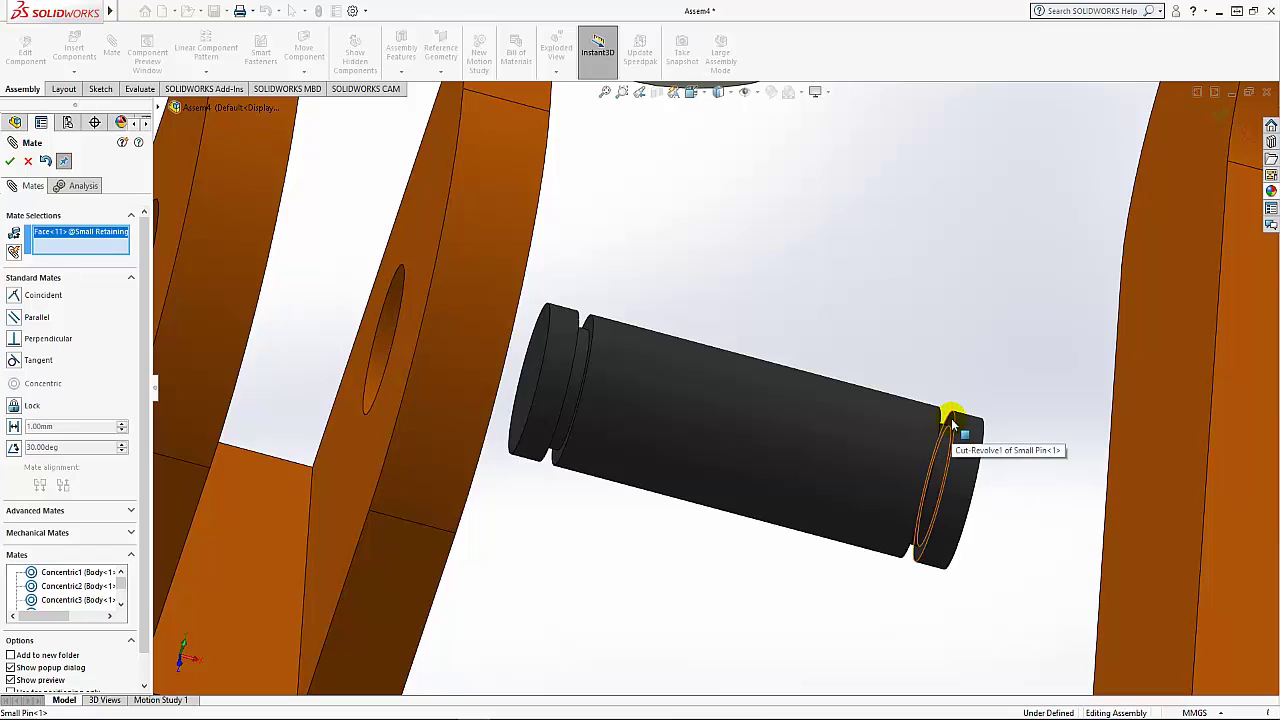
{"action": "left_click", "coordinate": [952, 425]}
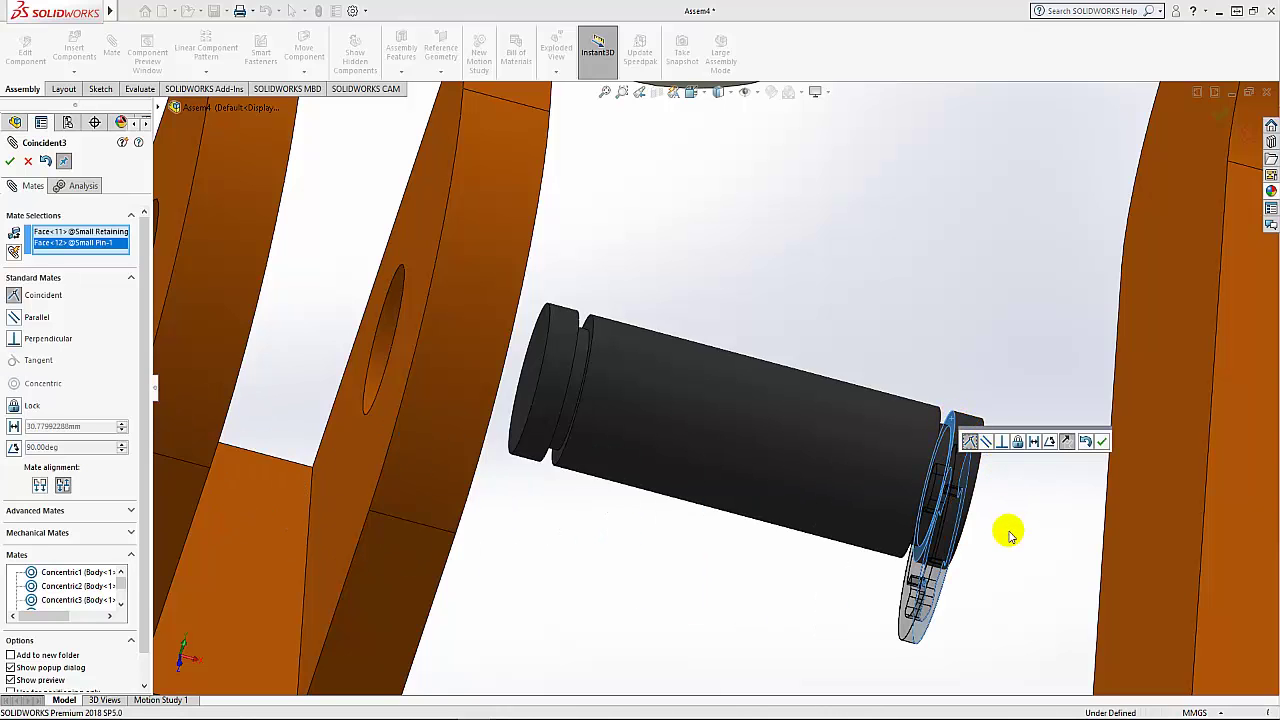
{"action": "left_click", "coordinate": [1102, 441]}
Mate the retaining ring concentric with the small pin
{"action": "left_click", "coordinate": [876, 458]}
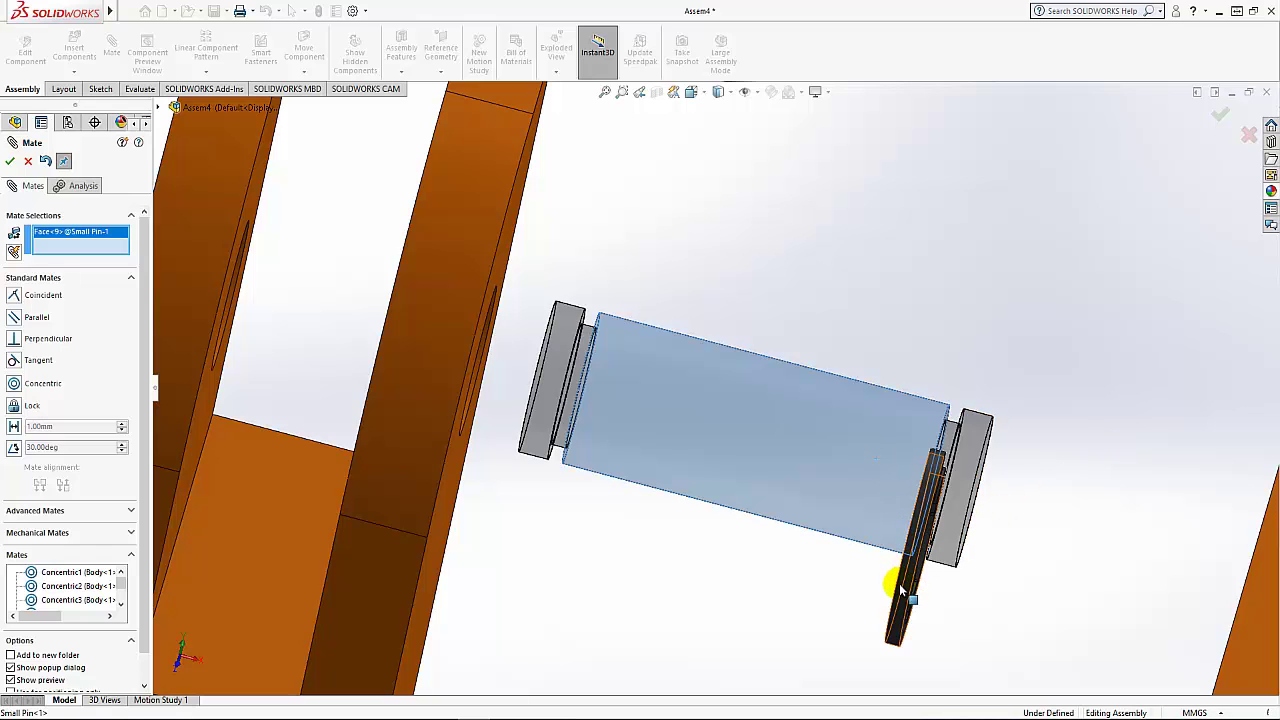
{"action": "mouse_move", "coordinate": [905, 590]}
{"action": "middle_mouse_down"}
{"action": "mouse_move", "coordinate": [971, 600]}
{"action": "mouse_move", "coordinate": [608, 580]}
{"action": "middle_mouse_up"}
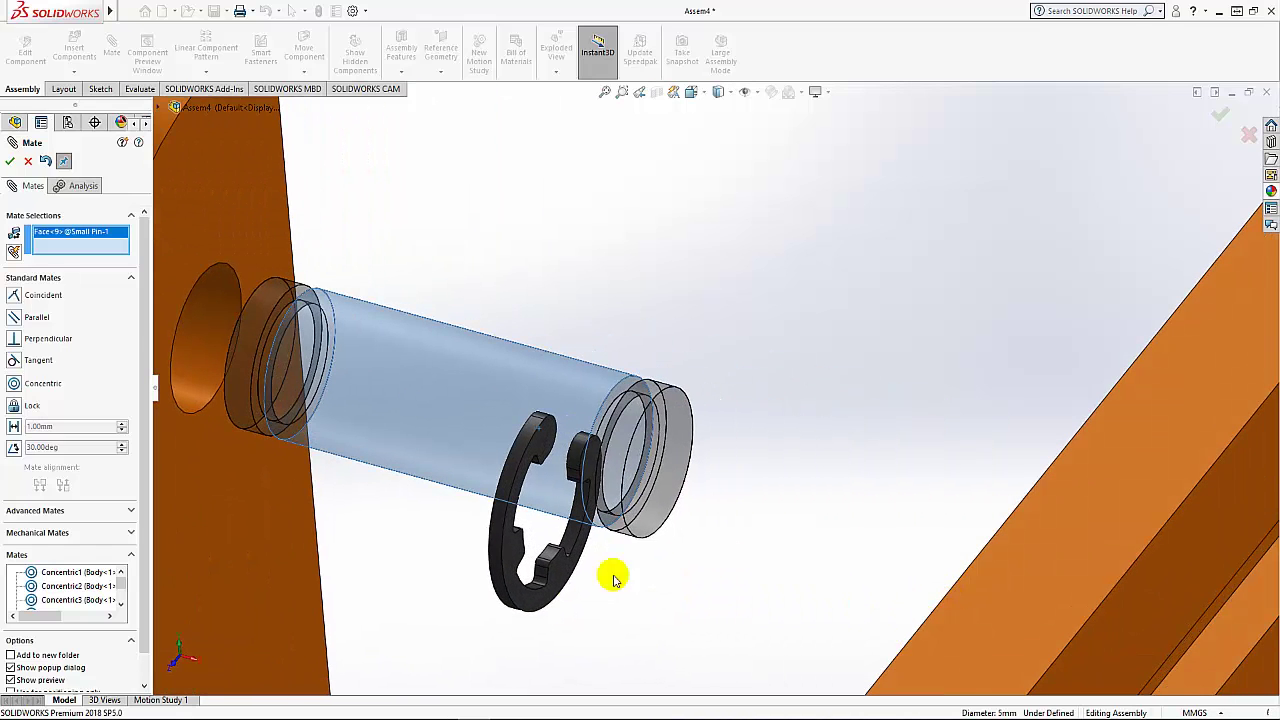
{"action": "left_click", "coordinate": [497, 583]}
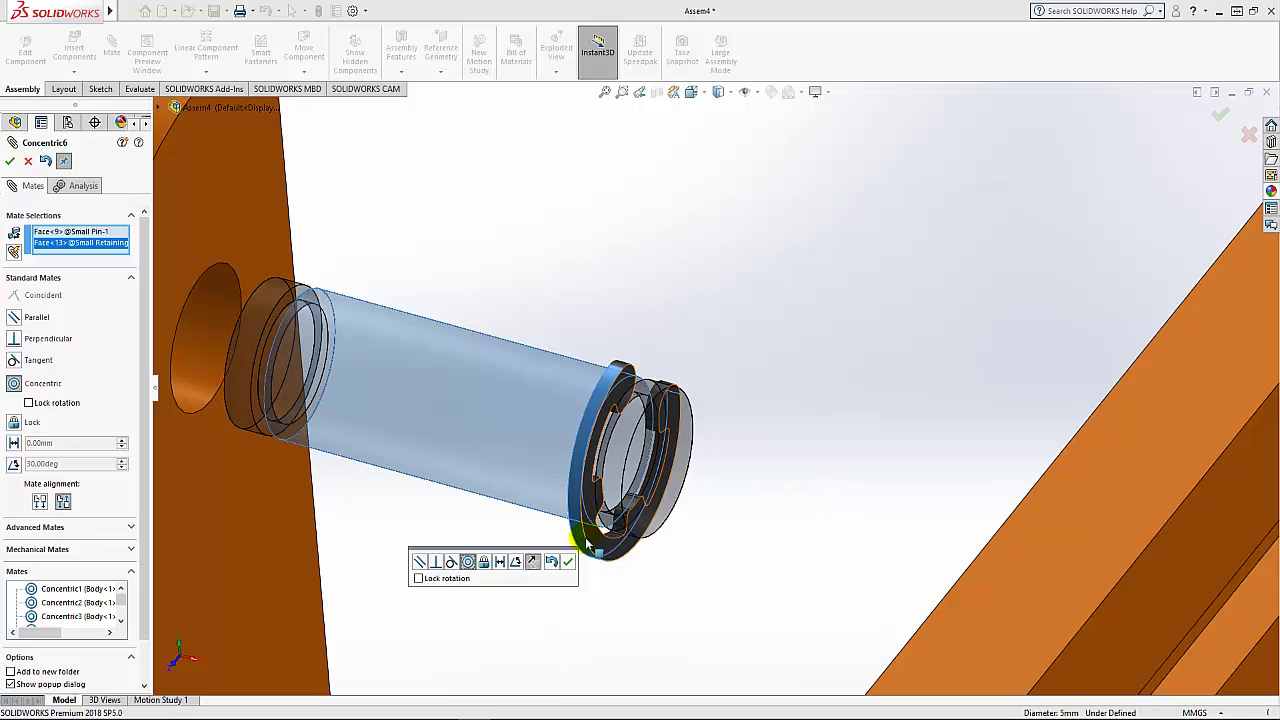
{"action": "left_click", "coordinate": [567, 562]}
Mate the cutter blade's bore concentric with the pin
{"action": "scroll", "coordinate": [463, 495], "scroll_direction": "up", "scroll_amount": 5}
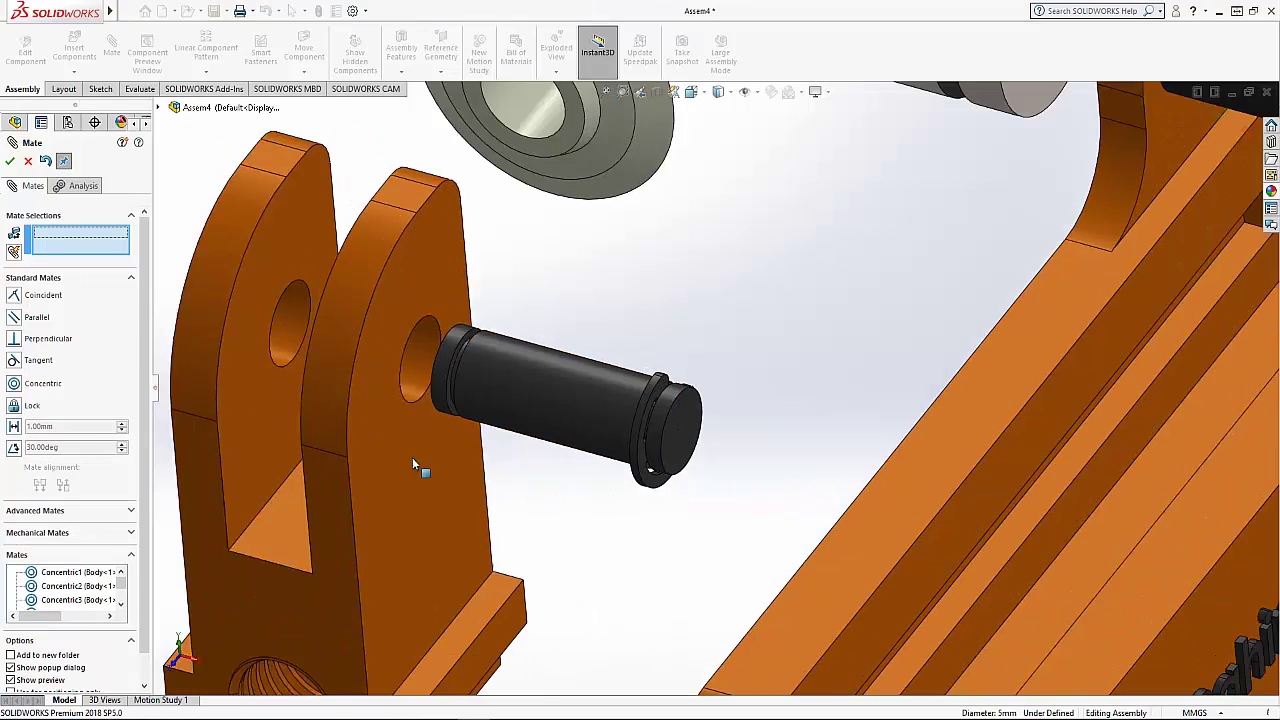
{"action": "scroll", "coordinate": [412, 457], "scroll_direction": "down", "scroll_amount": 1}
{"action": "scroll", "coordinate": [240, 360], "scroll_direction": "down", "scroll_amount": 4}
{"action": "scroll", "coordinate": [286, 373], "scroll_direction": "up", "scroll_amount": 1}
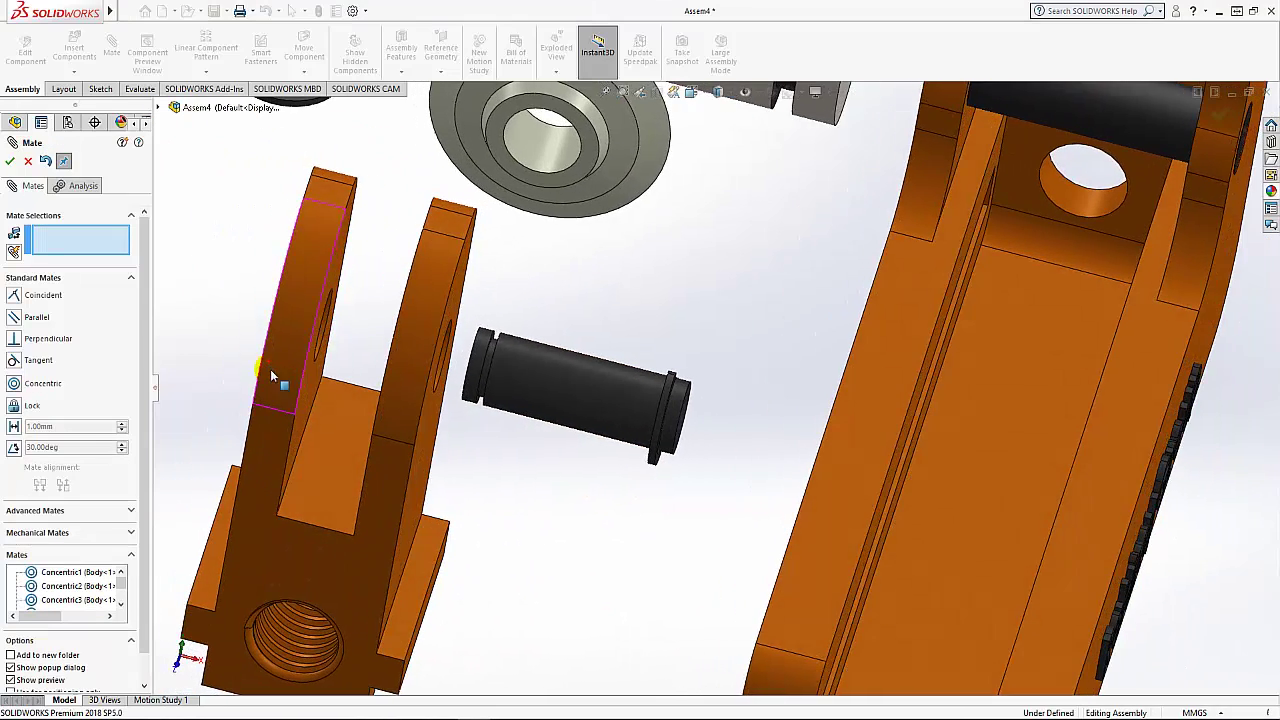
{"action": "scroll", "coordinate": [274, 371], "scroll_direction": "up", "scroll_amount": 2}
{"action": "scroll", "coordinate": [423, 323], "scroll_direction": "up", "scroll_amount": 2}
{"action": "left_click_drag", "start_coordinate": [551, 365], "coordinate": [632, 263]}
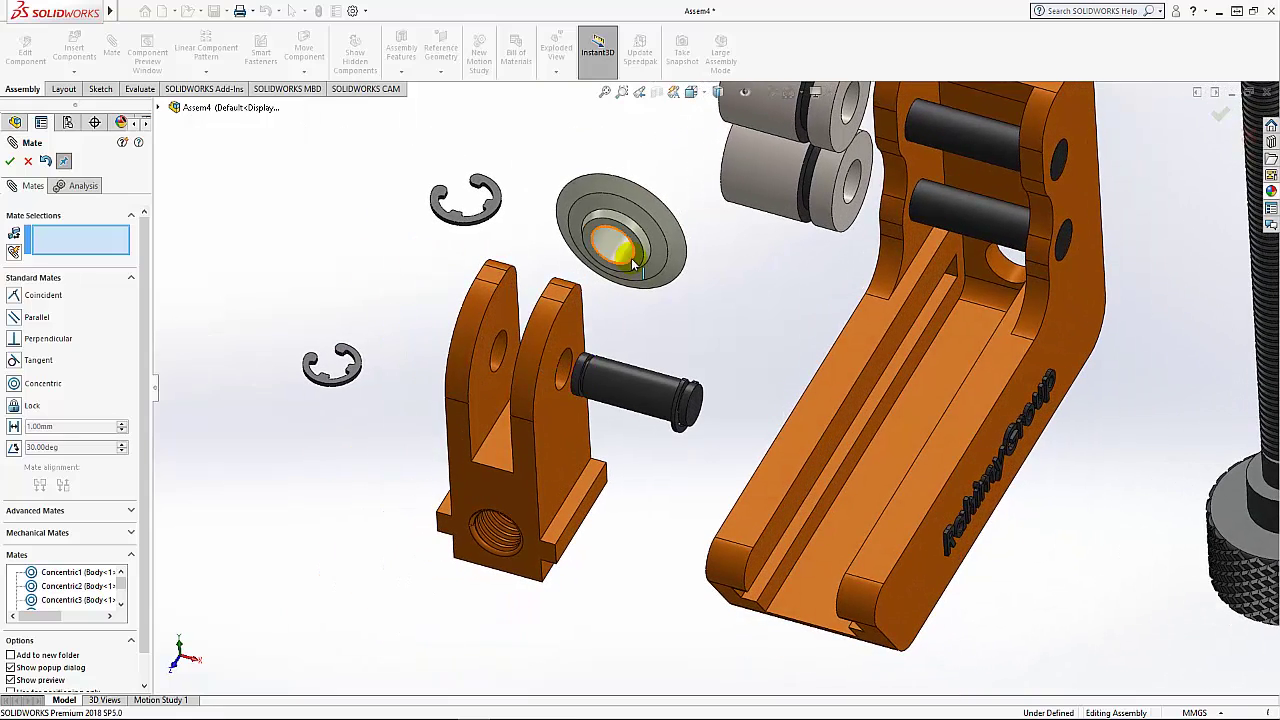
{"action": "left_click", "coordinate": [612, 250]}
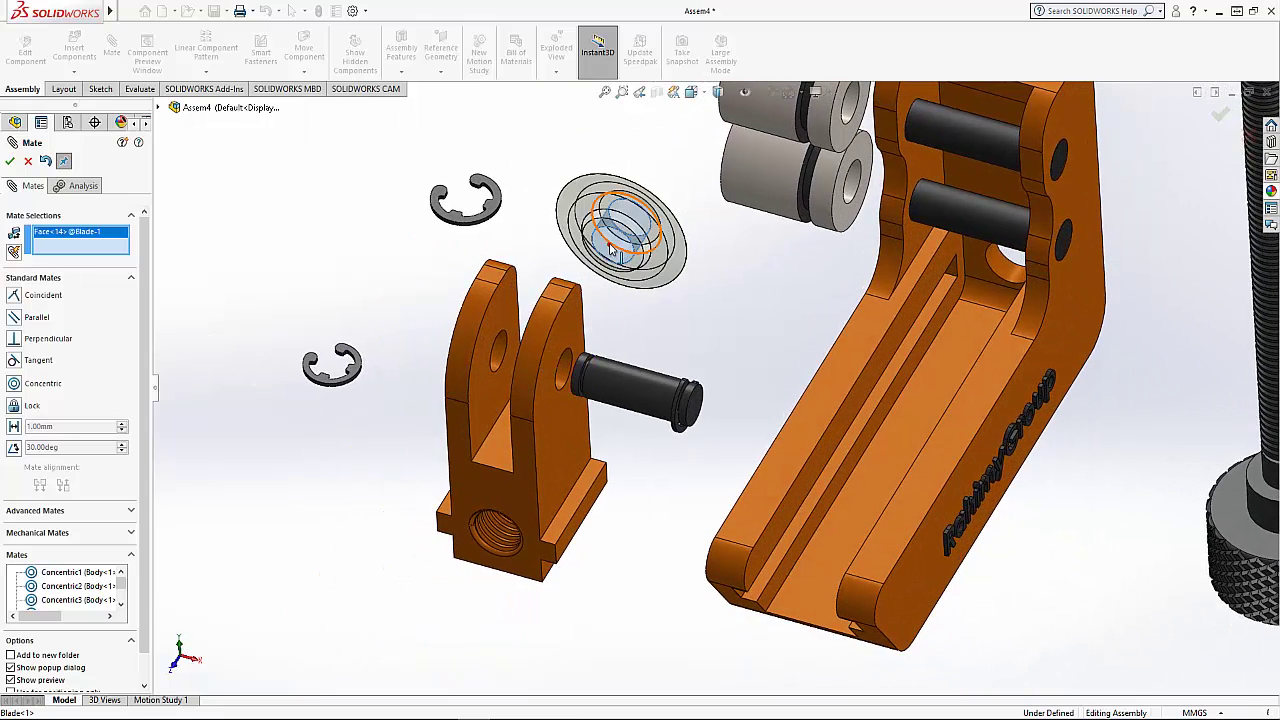
{"action": "left_click", "coordinate": [562, 376]}
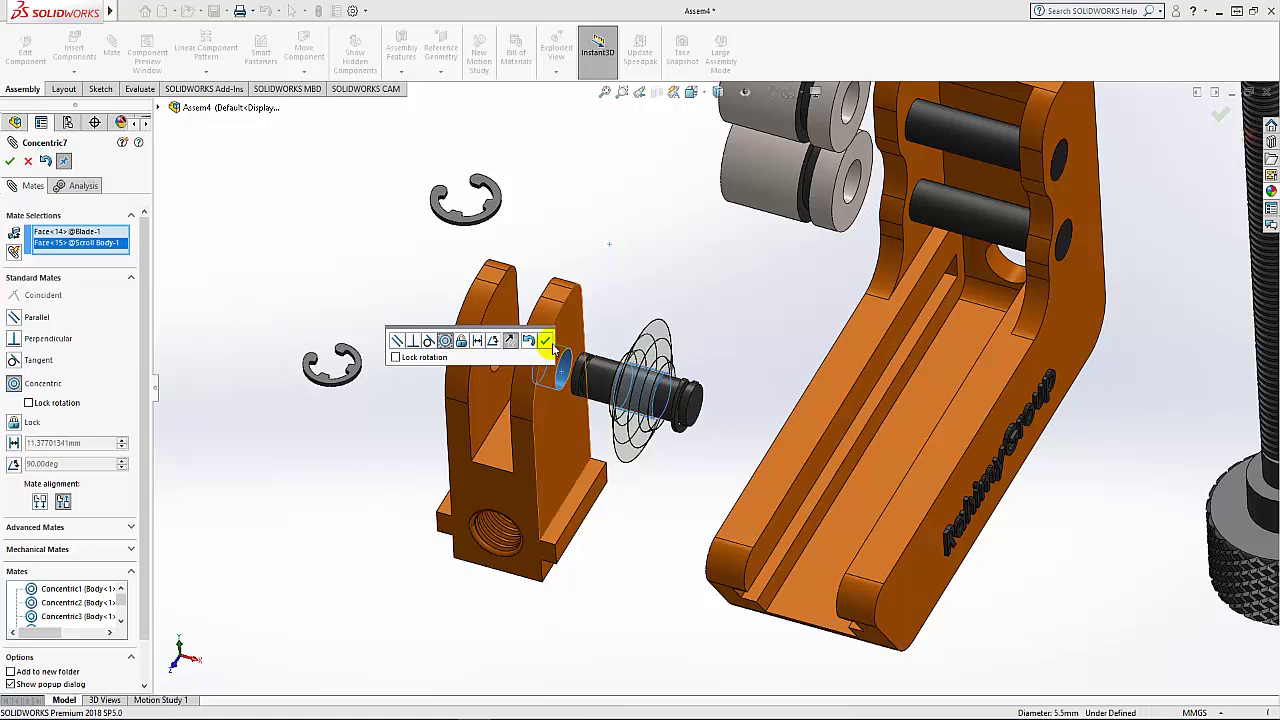
{"action": "left_click", "coordinate": [546, 341]}
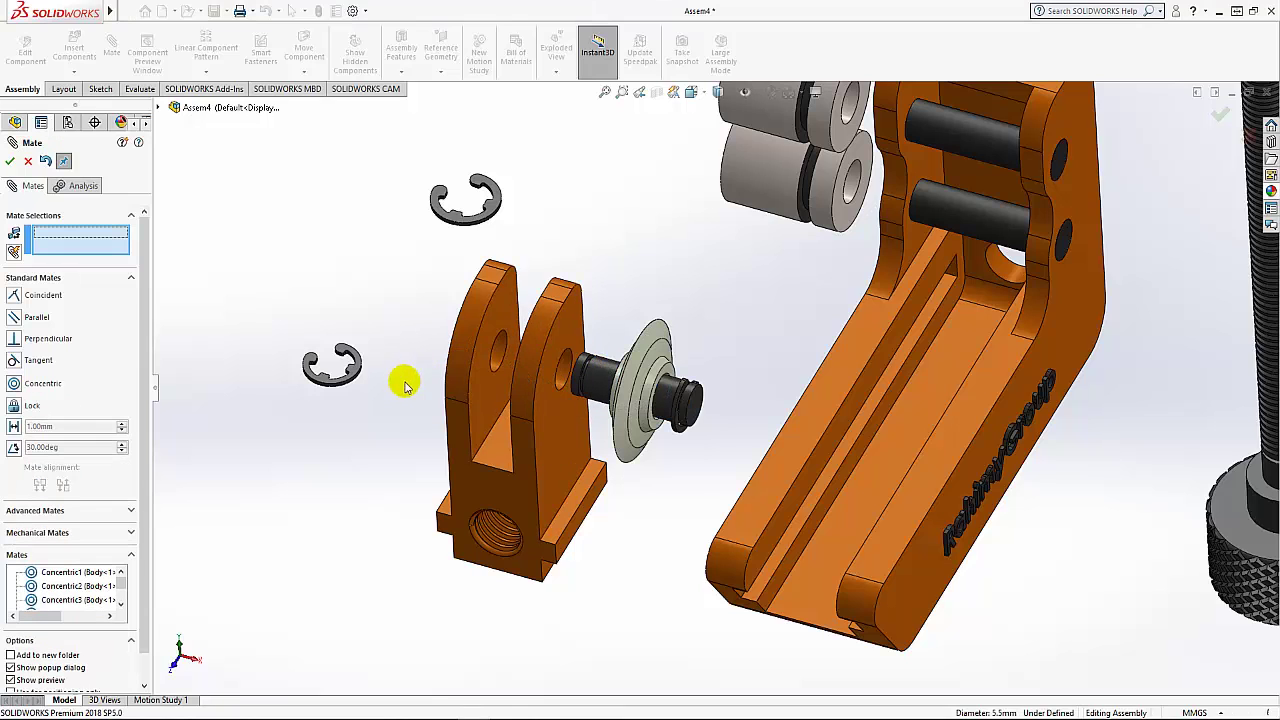
Lock the second small retaining ring into the pin groove with coincident and concentric mates
{"action": "scroll", "coordinate": [345, 362], "scroll_direction": "down", "scroll_amount": 2}
{"action": "scroll", "coordinate": [345, 362], "scroll_direction": "down", "scroll_amount": 2}
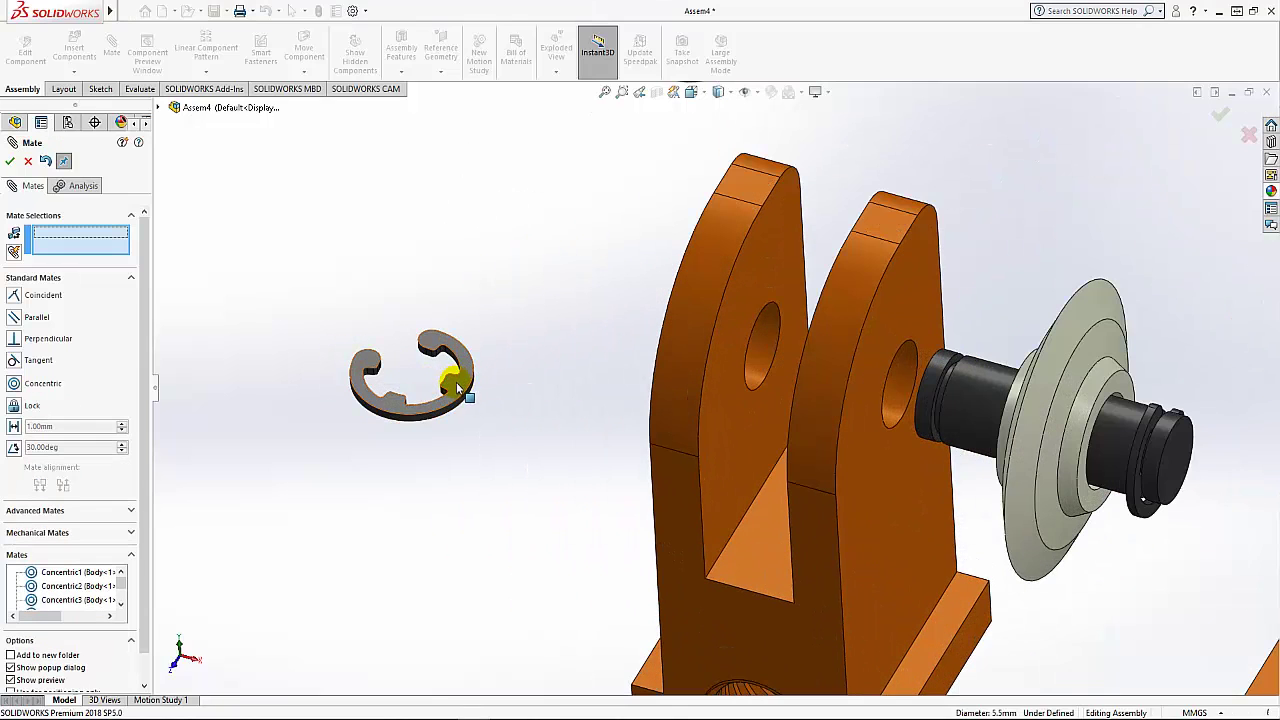
{"action": "left_click", "coordinate": [456, 385]}
{"action": "scroll", "coordinate": [907, 359], "scroll_direction": "down", "scroll_amount": 3}
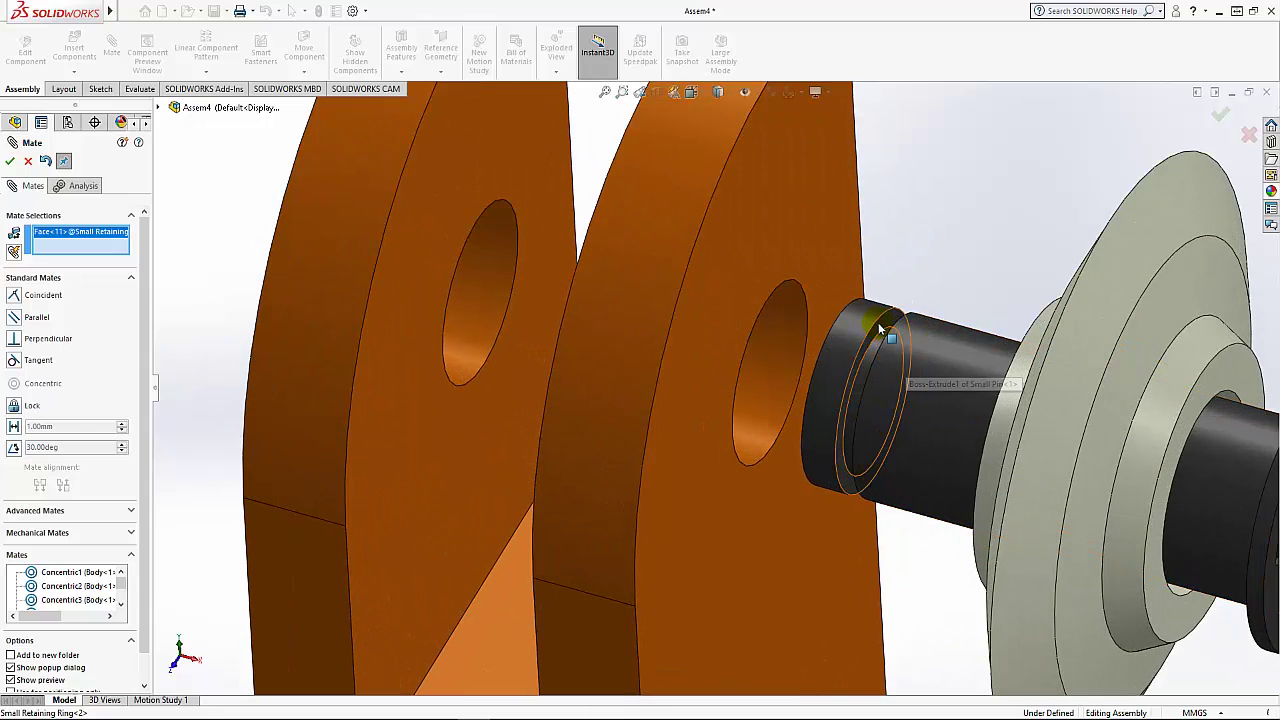
{"action": "left_click", "coordinate": [882, 331]}
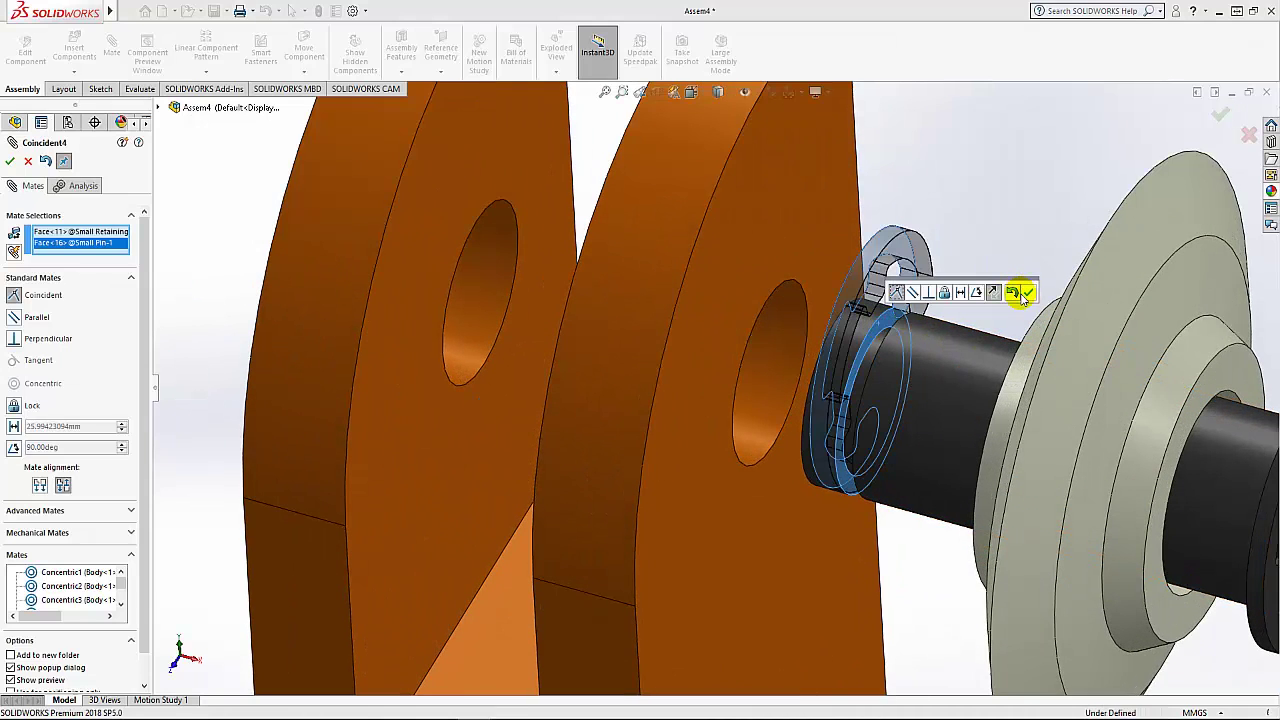
{"action": "middle_click_drag", "start_coordinate": [843, 375], "coordinate": [960, 325]}
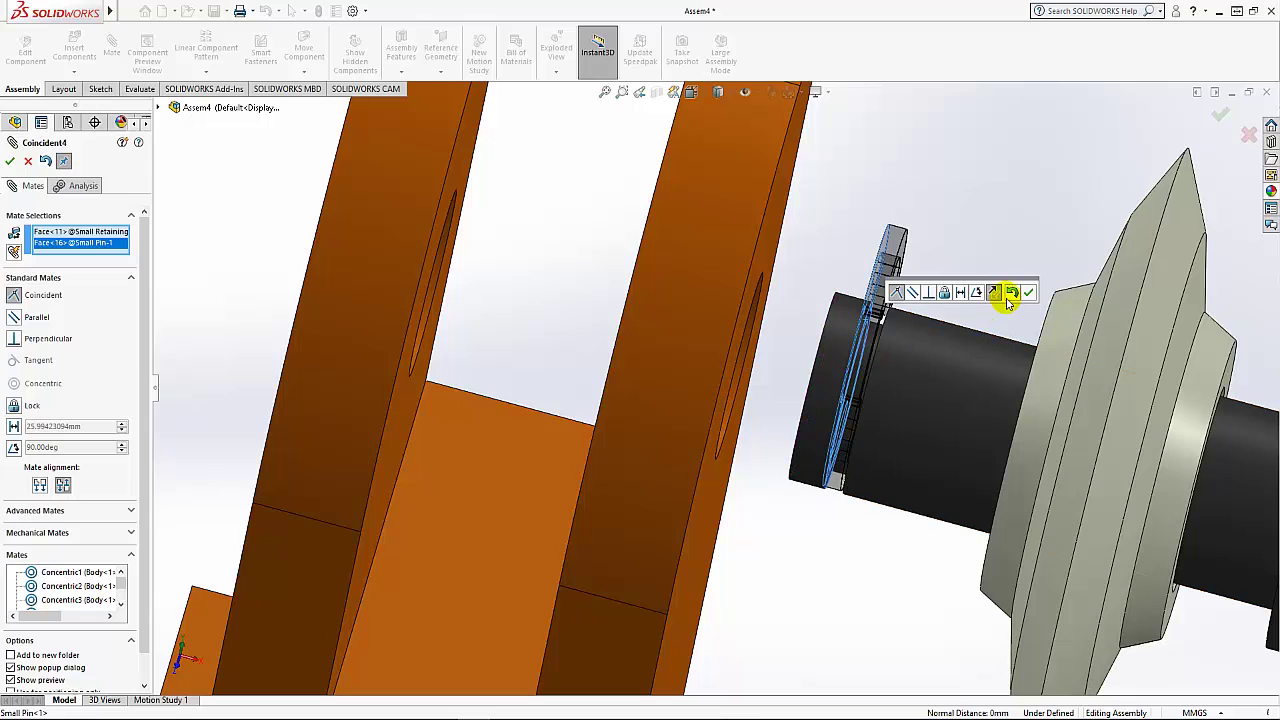
{"action": "left_click", "coordinate": [1028, 292]}
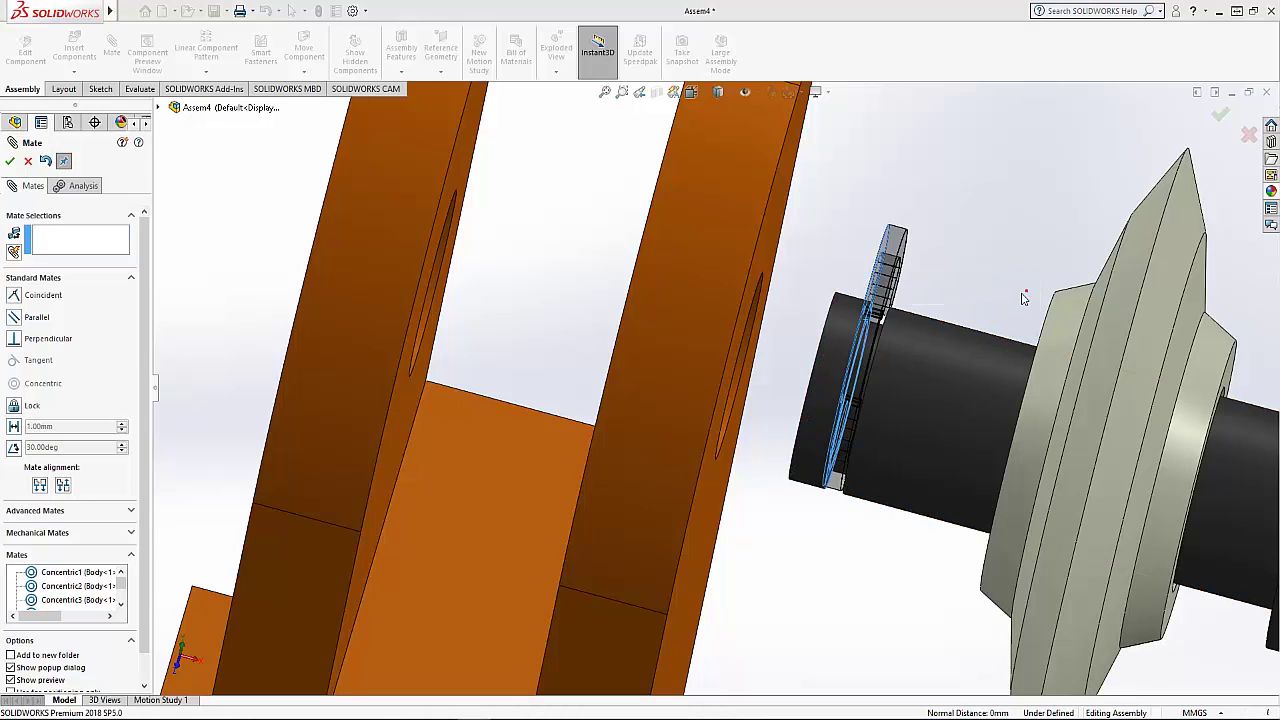
{"action": "left_click", "coordinate": [880, 305]}
{"action": "left_click", "coordinate": [928, 407]}
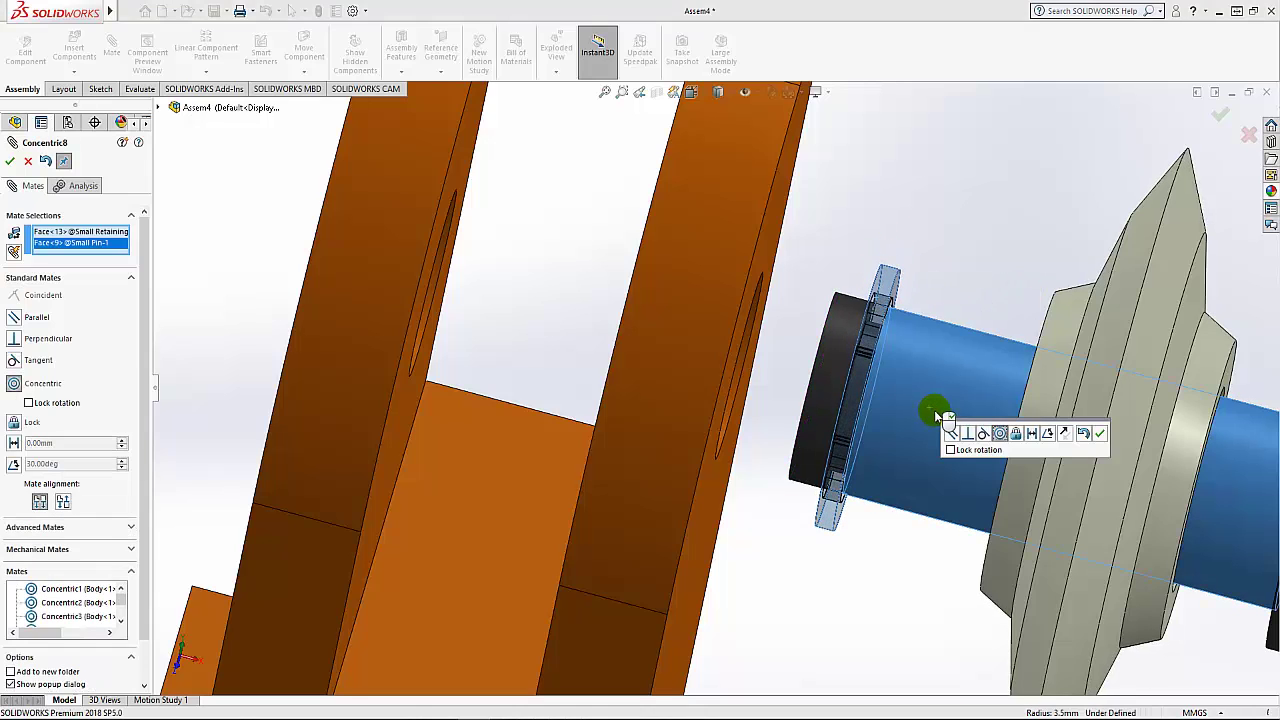
{"action": "left_click", "coordinate": [1100, 434]}
{"action": "scroll", "coordinate": [1051, 428], "scroll_direction": "down", "scroll_amount": 5}
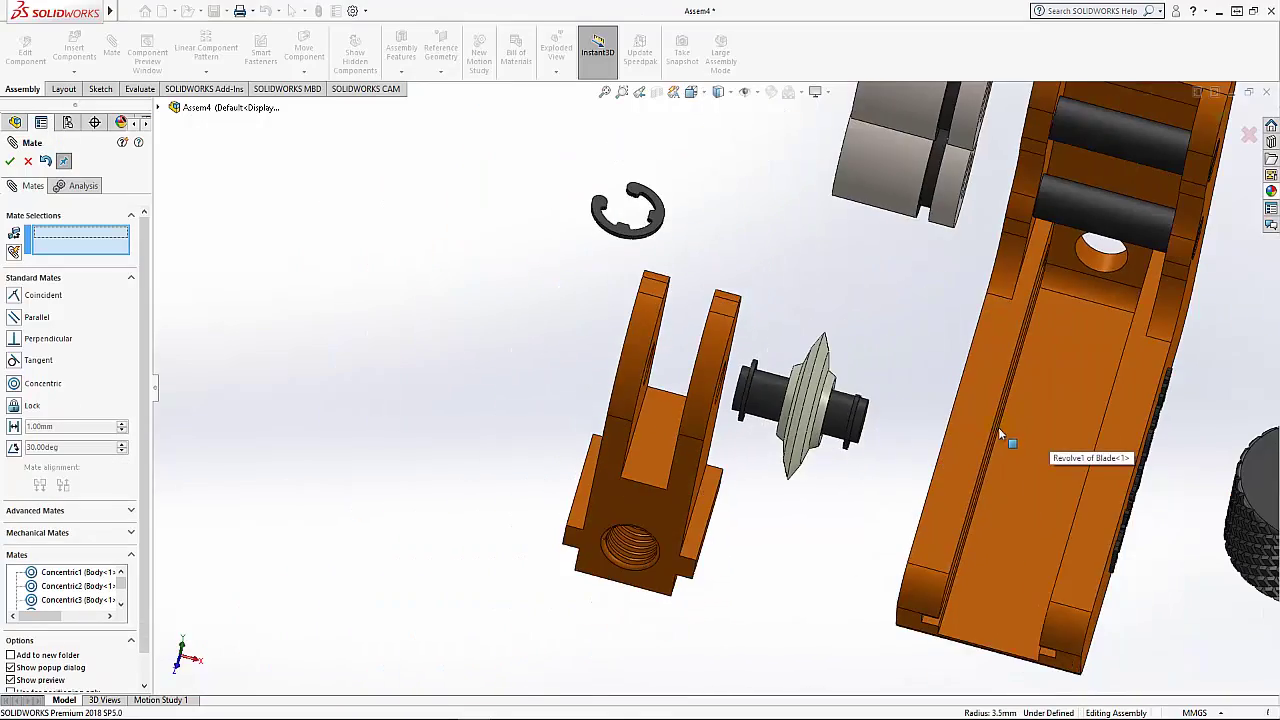
Make the large retaining ring's face coincident with the screw's groove
{"action": "mouse_move", "coordinate": [1051, 428]}
{"action": "middle_mouse_down"}
{"action": "mouse_move", "coordinate": [868, 408]}
{"action": "mouse_move", "coordinate": [881, 402]}
{"action": "middle_mouse_up"}
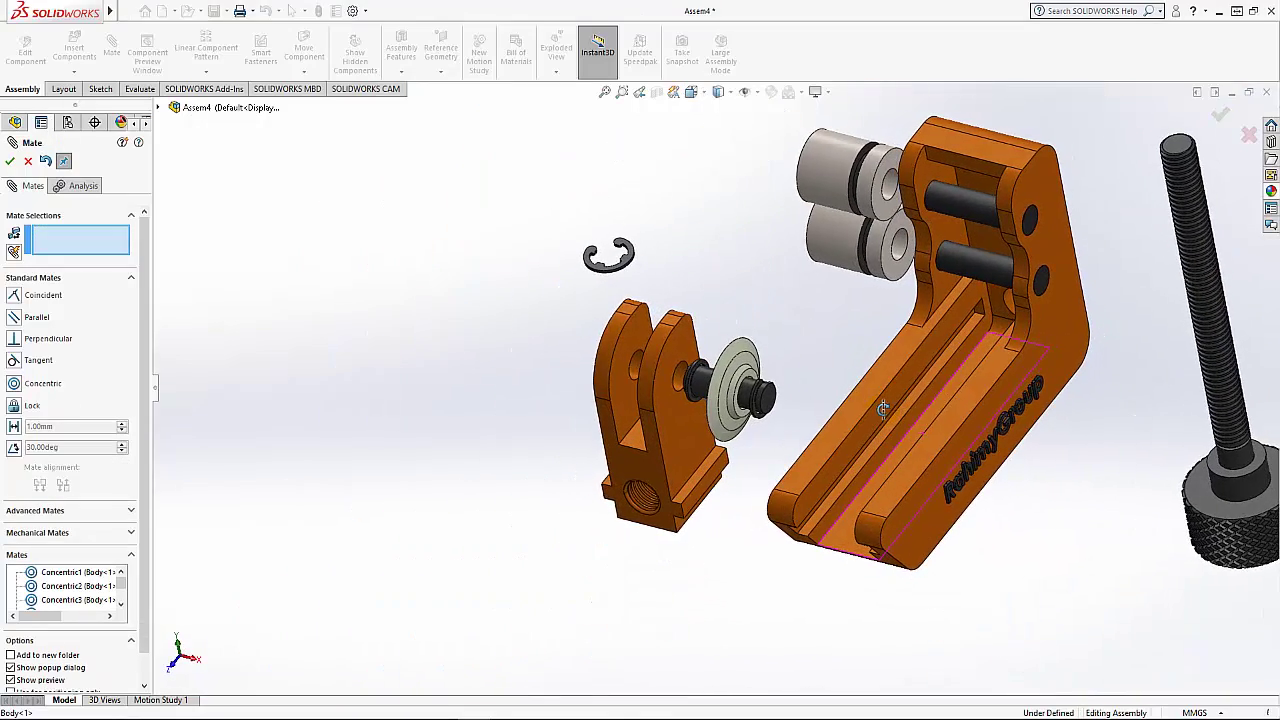
{"action": "scroll", "coordinate": [881, 402], "scroll_direction": "up", "scroll_amount": 3}
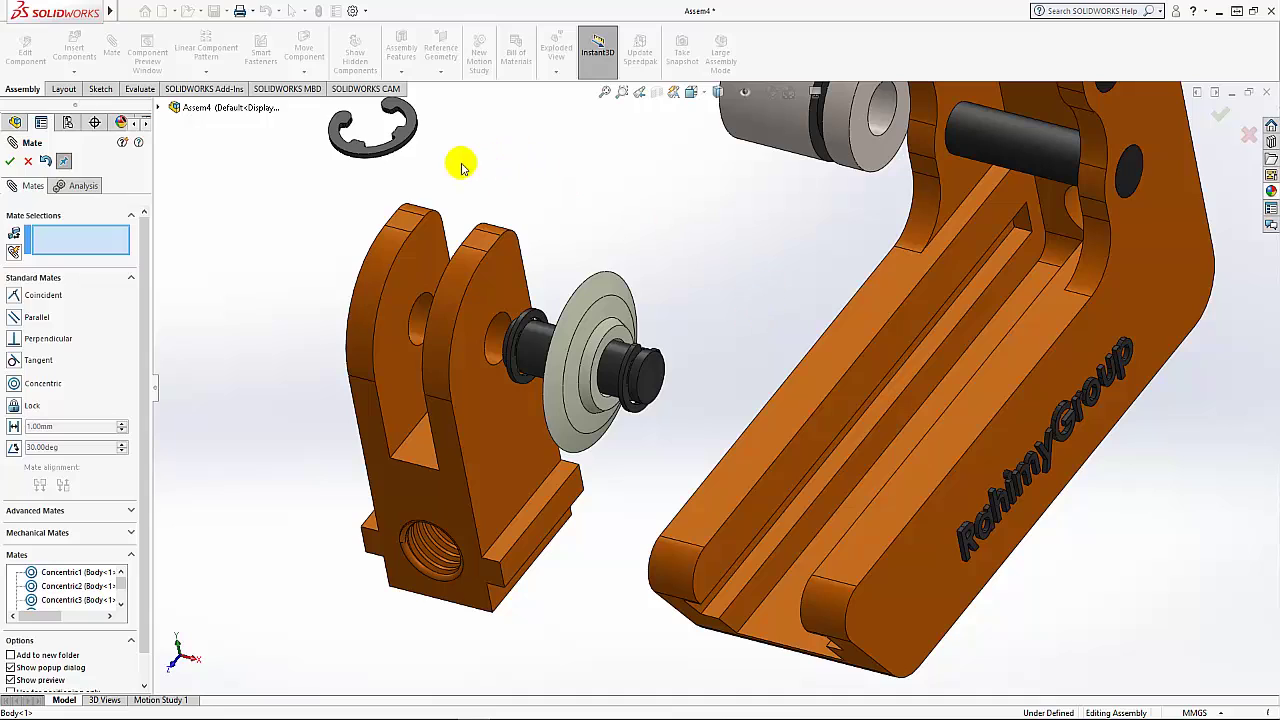
{"action": "left_click", "coordinate": [404, 137]}
{"action": "scroll", "coordinate": [1150, 366], "scroll_direction": "up", "scroll_amount": 3}
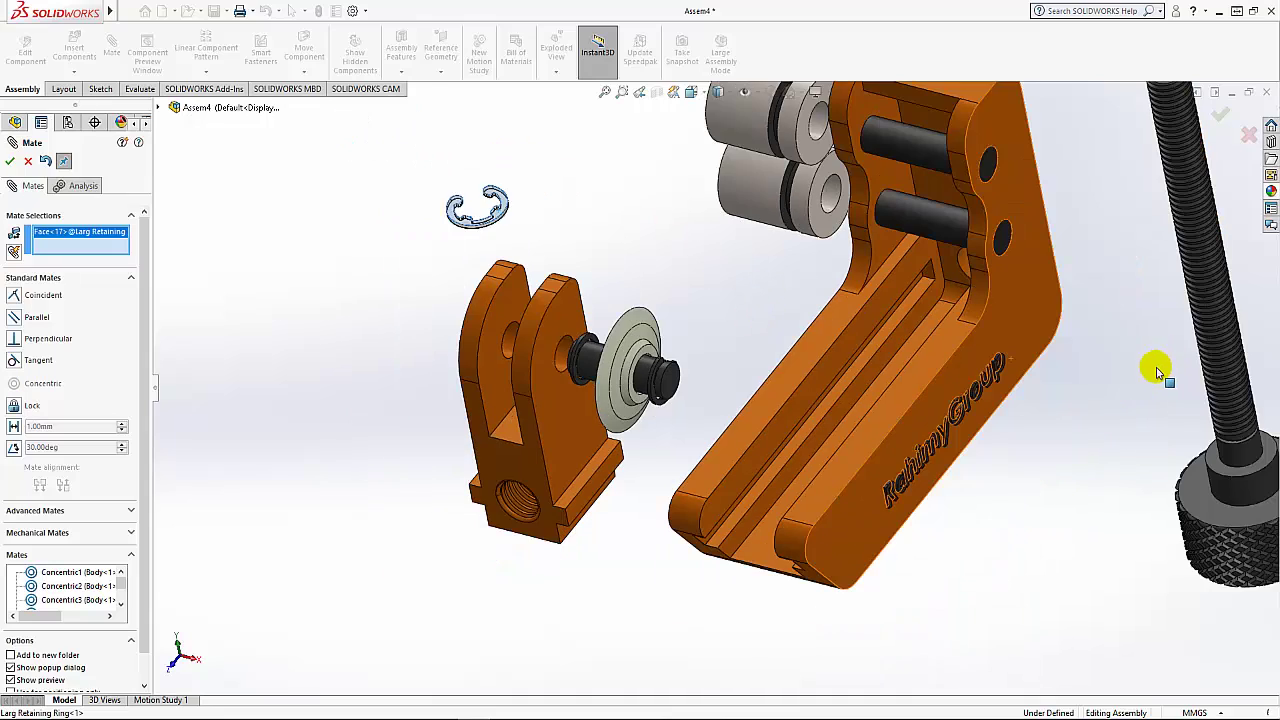
{"action": "scroll", "coordinate": [1210, 468], "scroll_direction": "down", "scroll_amount": 5}
{"action": "scroll", "coordinate": [1210, 468], "scroll_direction": "down", "scroll_amount": 3}
{"action": "scroll", "coordinate": [1160, 430], "scroll_direction": "down", "scroll_amount": 2}
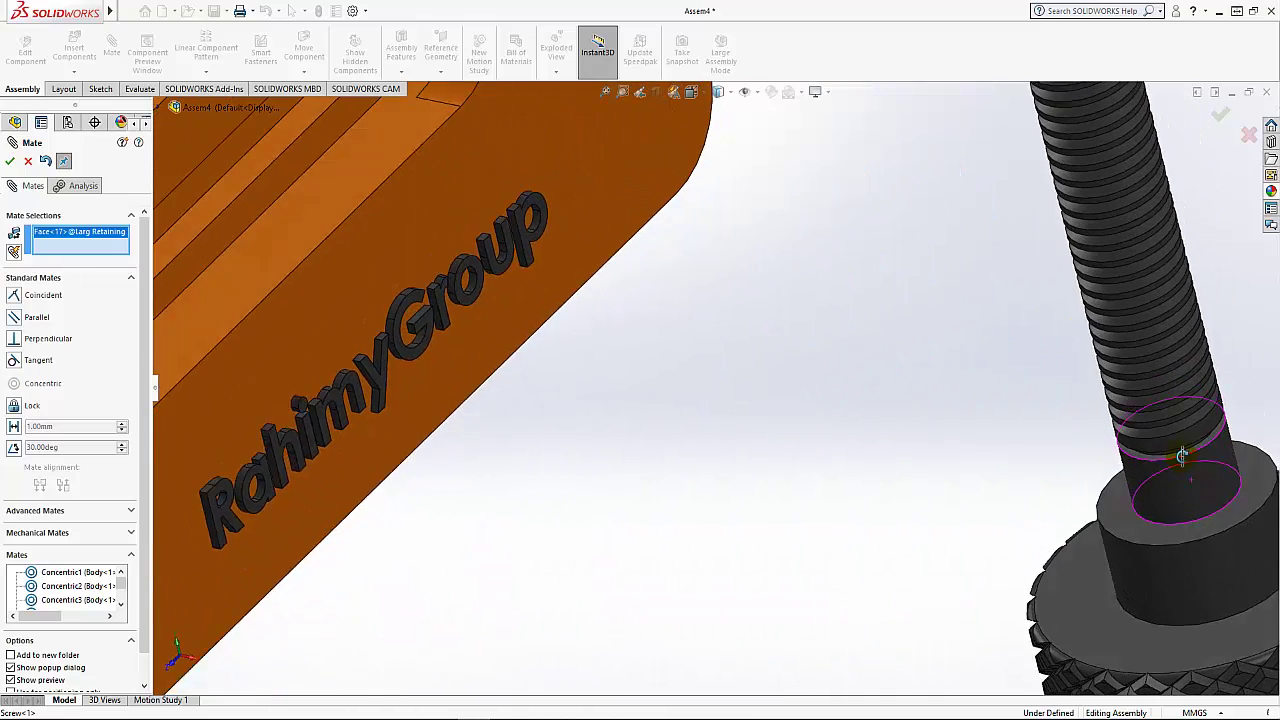
{"action": "scroll", "coordinate": [1150, 403], "scroll_direction": "down", "scroll_amount": 2}
{"action": "scroll", "coordinate": [1150, 410], "scroll_direction": "down", "scroll_amount": 3}
{"action": "scroll", "coordinate": [1148, 431], "scroll_direction": "down", "scroll_amount": 2}
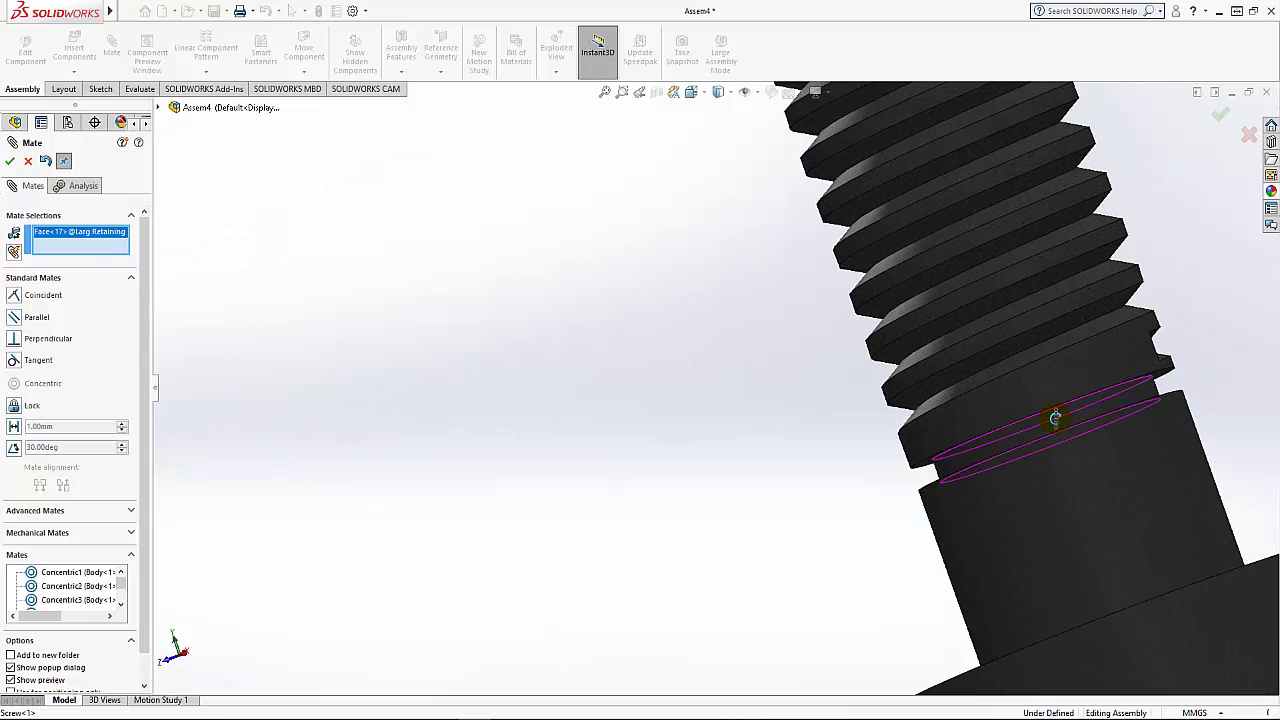
{"action": "scroll", "coordinate": [1051, 423], "scroll_direction": "down", "scroll_amount": 1}
{"action": "left_click", "coordinate": [935, 472]}
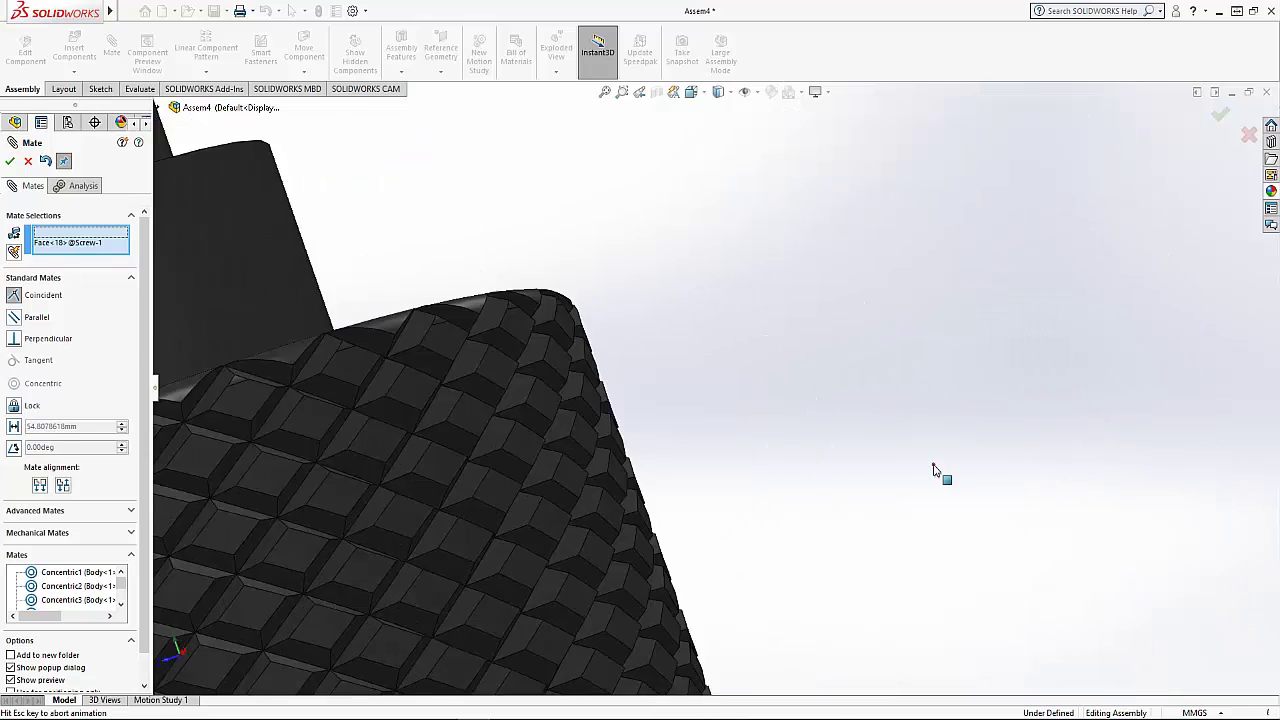
{"action": "scroll", "coordinate": [437, 331], "scroll_direction": "up", "scroll_amount": 3}
{"action": "scroll", "coordinate": [343, 263], "scroll_direction": "up", "scroll_amount": 2}
{"action": "scroll", "coordinate": [437, 306], "scroll_direction": "up", "scroll_amount": 2}
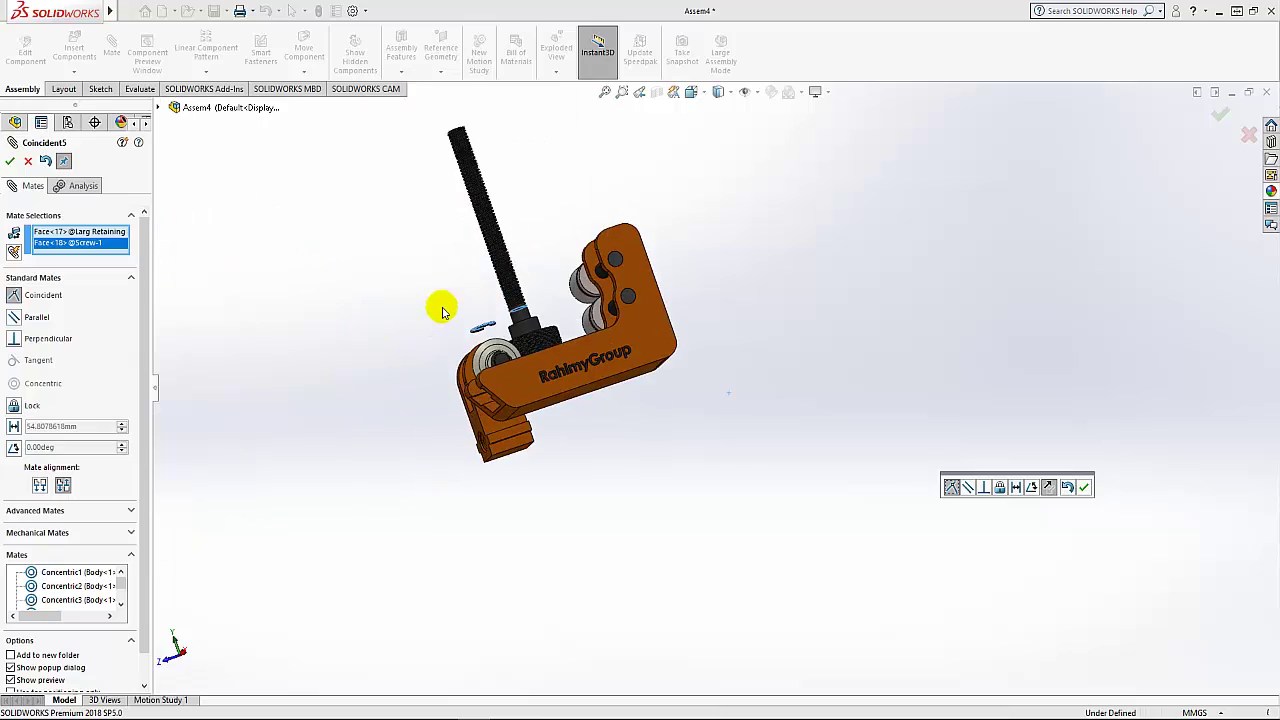
{"action": "scroll", "coordinate": [641, 376], "scroll_direction": "down", "scroll_amount": 5}
{"action": "middle_click_drag", "start_coordinate": [663, 329], "coordinate": [723, 315]}
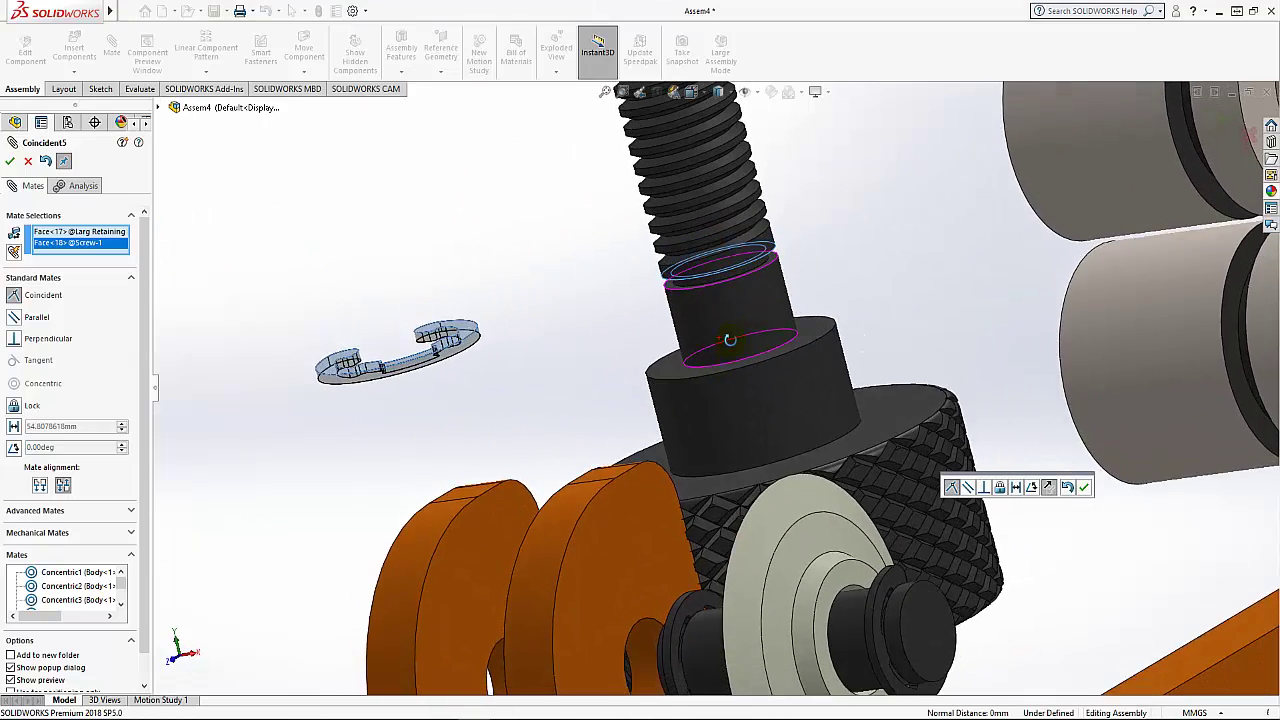
{"action": "left_click", "coordinate": [1086, 488]}
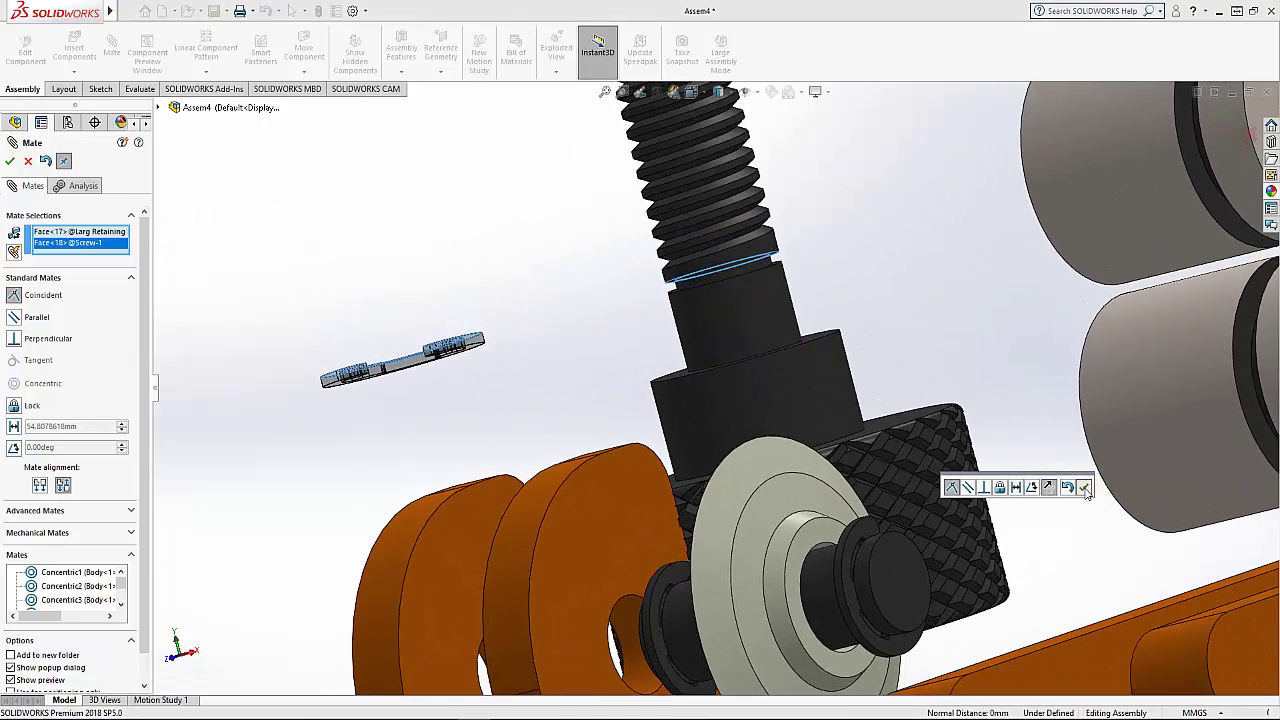
Mate the large retaining ring concentric with the screw's cylindrical face
{"action": "scroll", "coordinate": [471, 380], "scroll_direction": "down", "scroll_amount": 4}
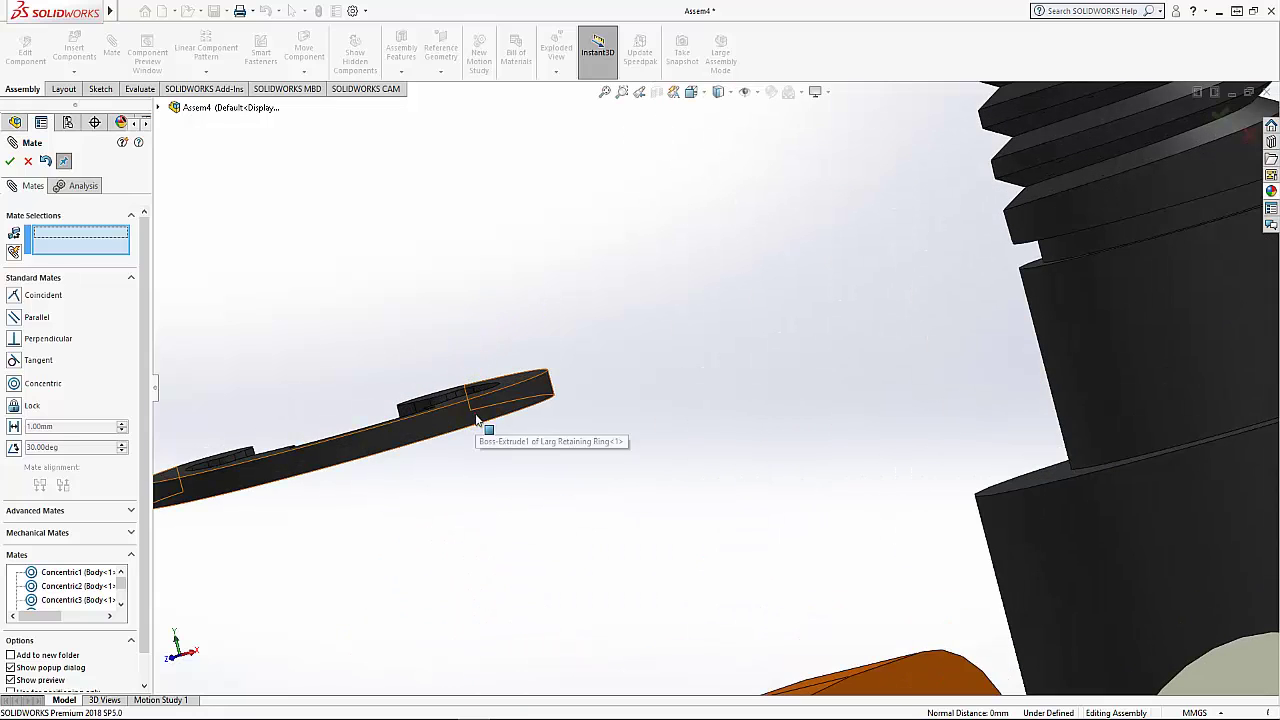
{"action": "left_click", "coordinate": [477, 420]}
{"action": "scroll", "coordinate": [927, 357], "scroll_direction": "up", "scroll_amount": 3}
{"action": "left_click", "coordinate": [954, 355]}
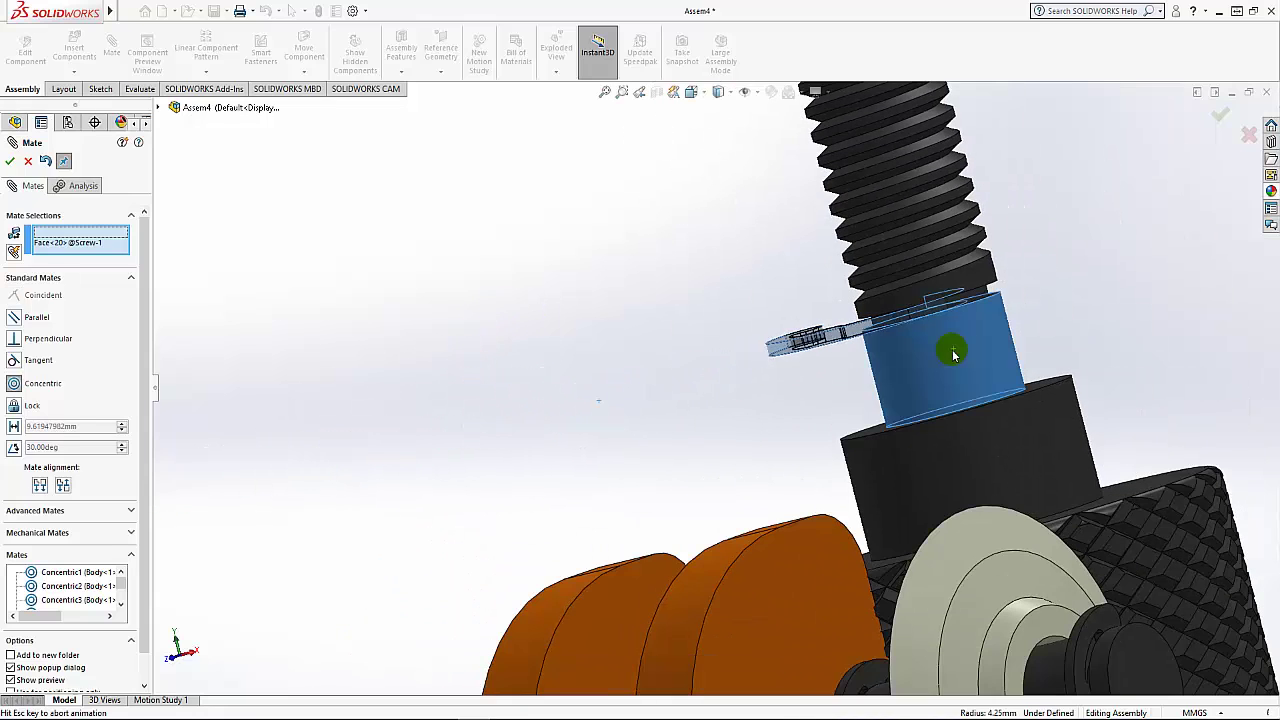
{"action": "left_click", "coordinate": [1119, 338]}
{"action": "scroll", "coordinate": [1086, 343], "scroll_direction": "up", "scroll_amount": 3}
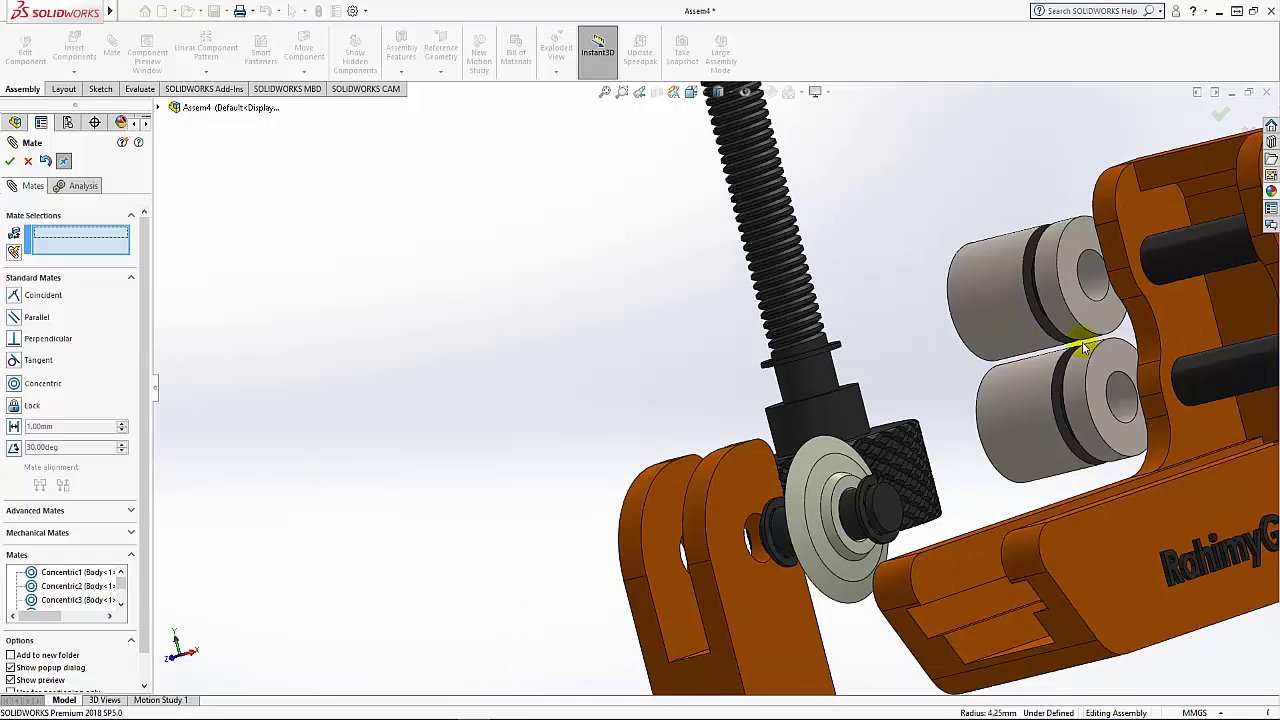
{"action": "scroll", "coordinate": [920, 371], "scroll_direction": "up", "scroll_amount": 2}
{"action": "middle_click_drag", "start_coordinate": [900, 428], "coordinate": [882, 463]}
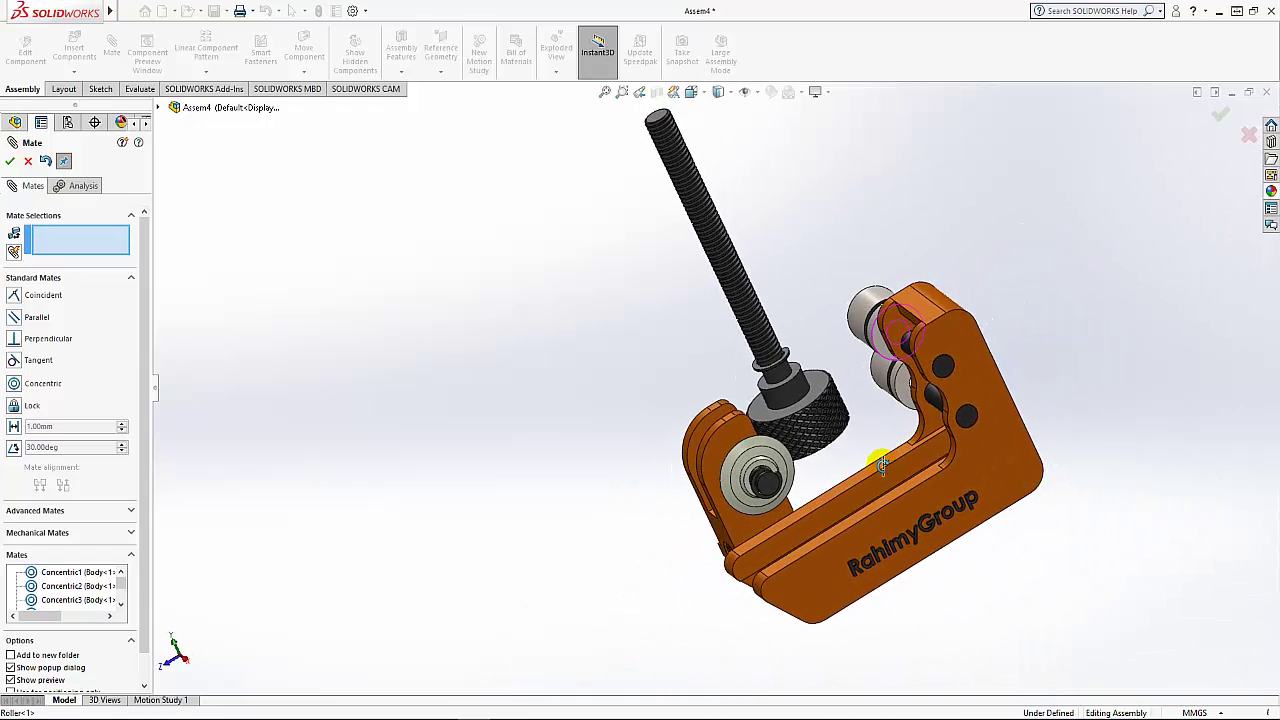
Mate the screw concentric with the body's side hole, flipped to point into the frame
{"action": "left_click", "coordinate": [780, 375]}
{"action": "scroll", "coordinate": [986, 453], "scroll_direction": "down", "scroll_amount": 3}
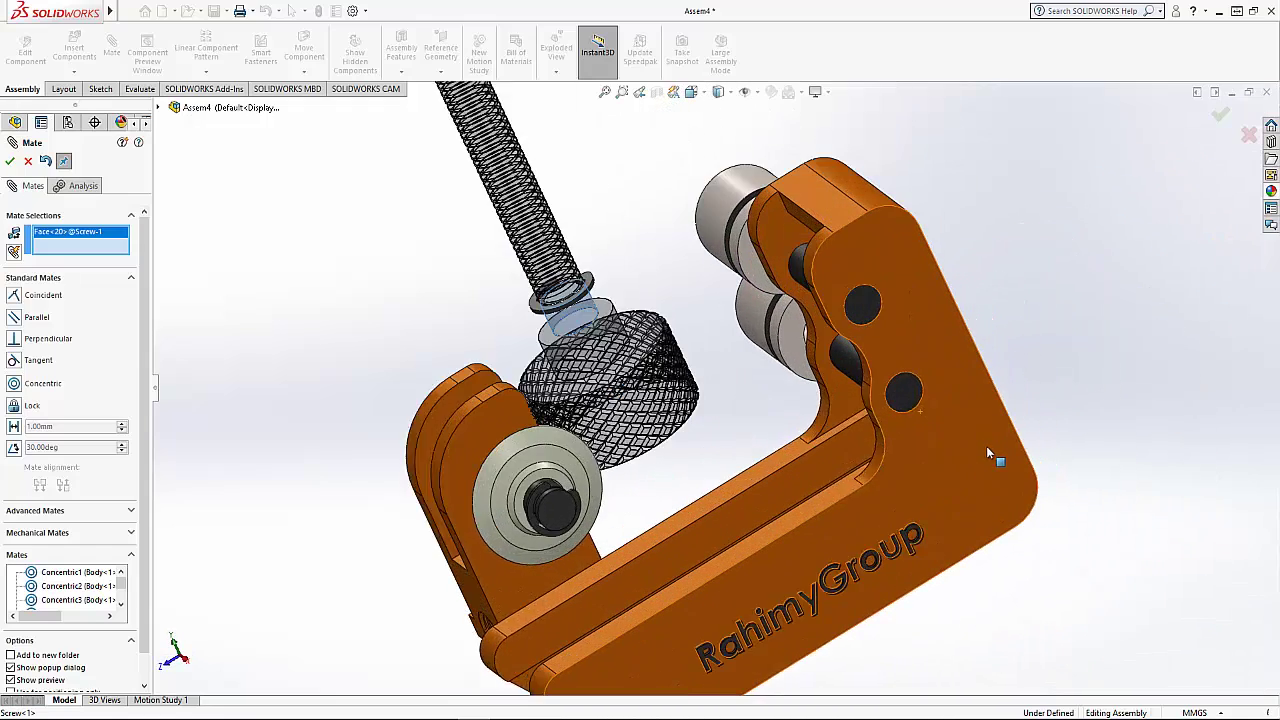
{"action": "middle_click_drag", "start_coordinate": [986, 446], "coordinate": [1036, 401]}
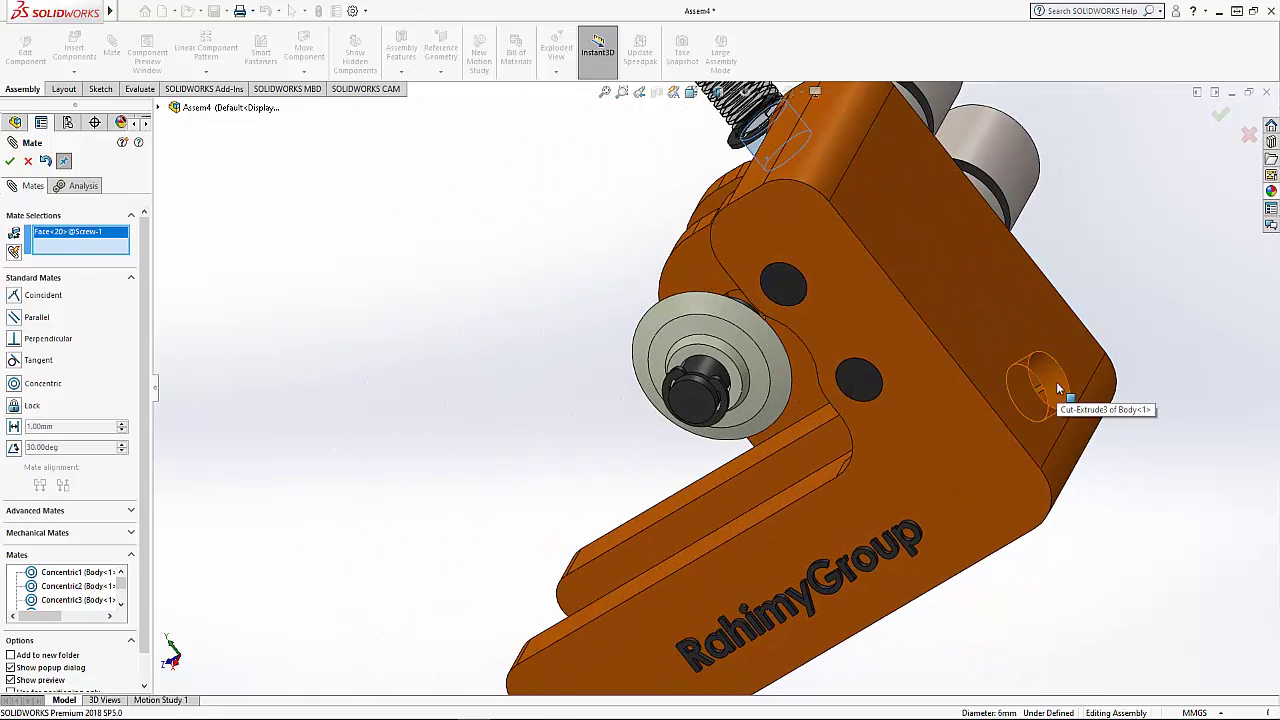
{"action": "left_click", "coordinate": [1059, 389]}
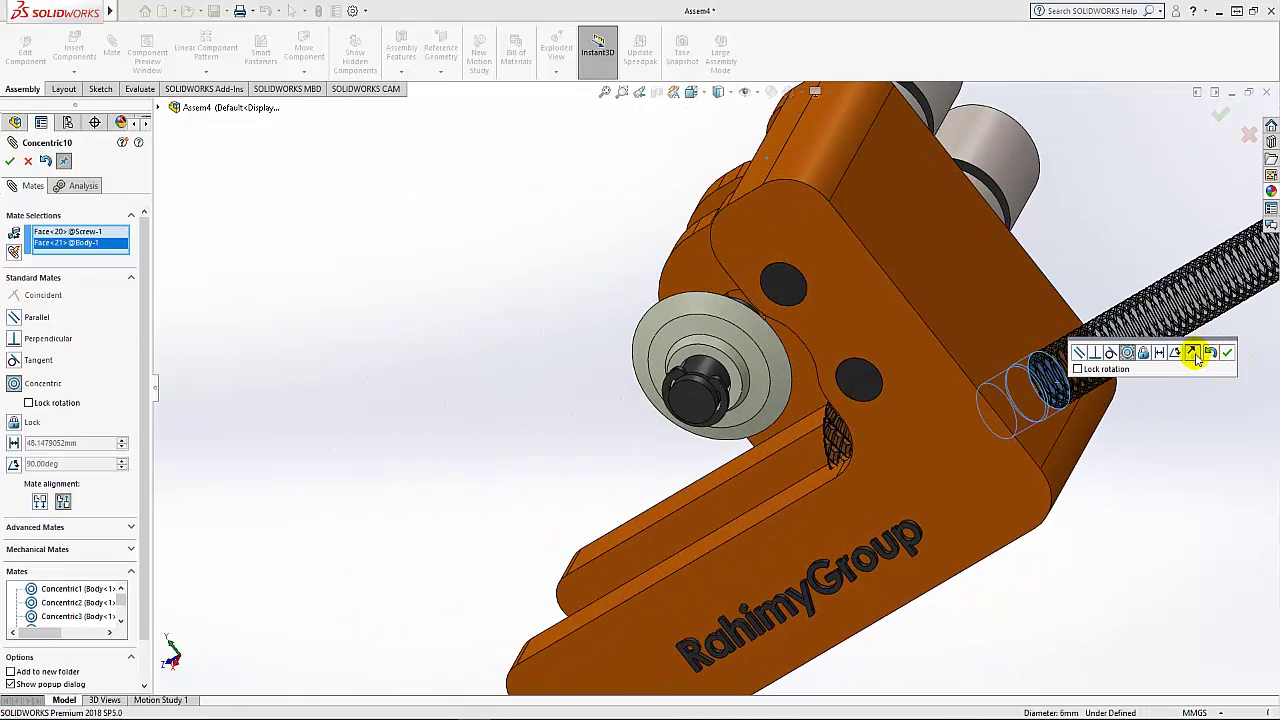
{"action": "left_click", "coordinate": [1193, 354]}
{"action": "left_click", "coordinate": [1229, 359]}
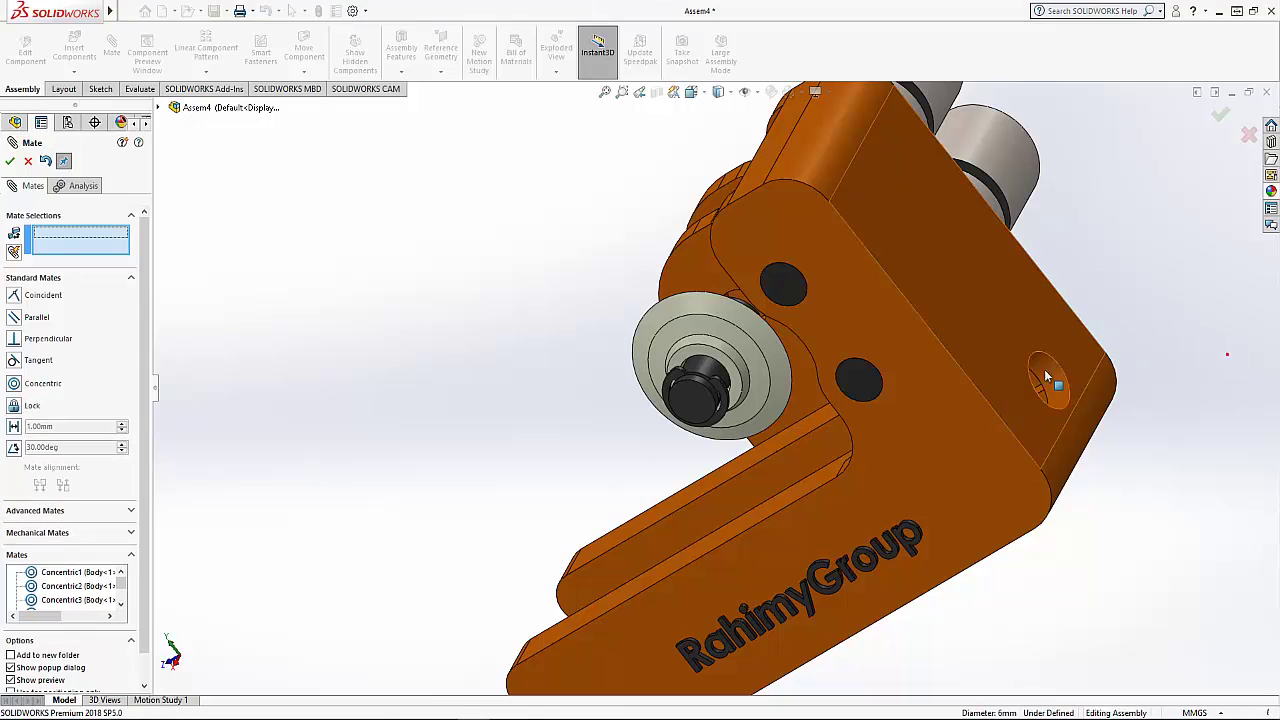
Close the mate tool and drag the screw into the body's hole
{"action": "scroll", "coordinate": [563, 431], "scroll_direction": "up", "scroll_amount": 3}
{"action": "scroll", "coordinate": [497, 485], "scroll_direction": "up", "scroll_amount": 3}
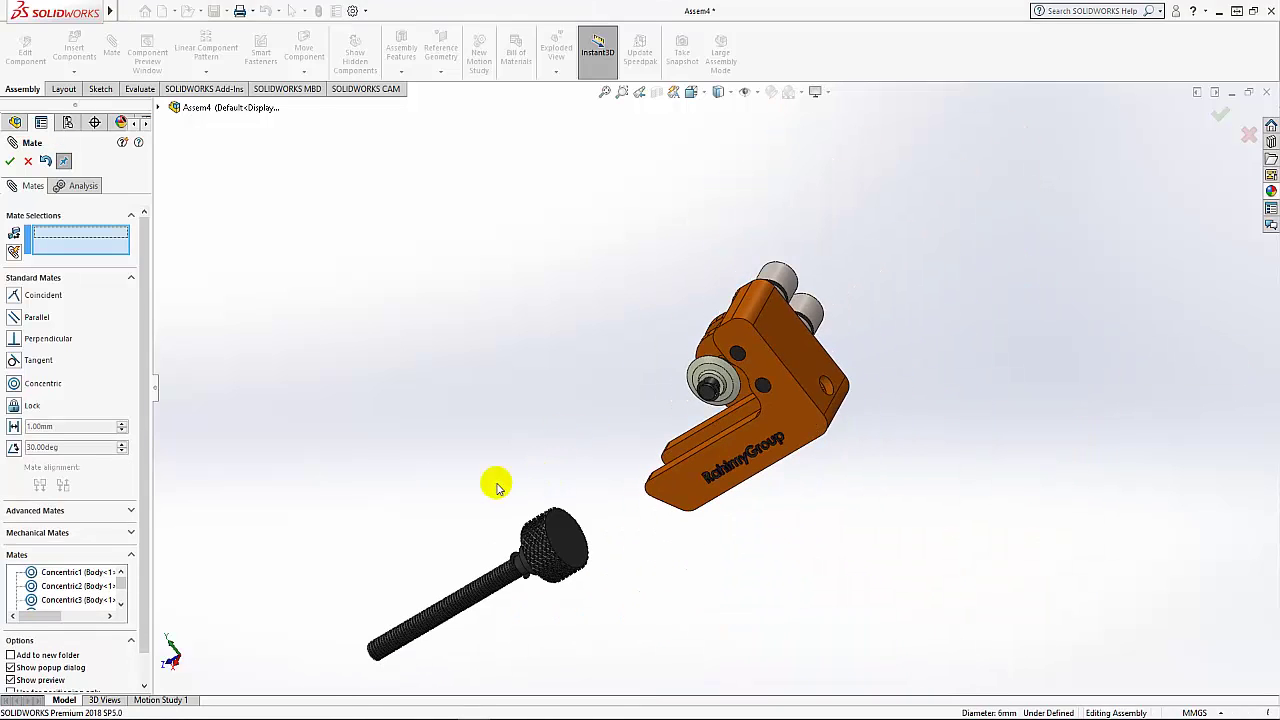
{"action": "left_click", "coordinate": [10, 163]}
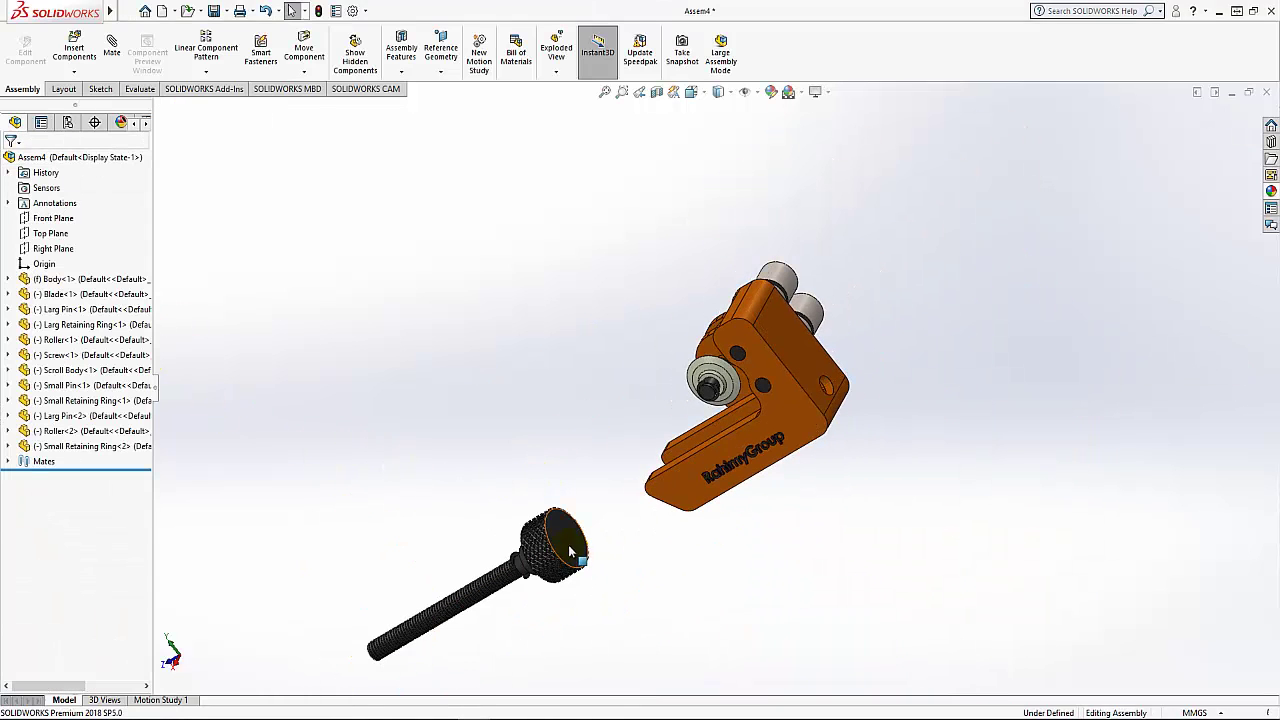
{"action": "left_click_drag", "start_coordinate": [570, 552], "coordinate": [951, 409]}
{"action": "mouse_move", "coordinate": [857, 467]}
{"action": "middle_mouse_down"}
{"action": "mouse_move", "coordinate": [927, 451]}
{"action": "mouse_move", "coordinate": [971, 423]}
{"action": "middle_mouse_up"}
{"action": "scroll", "coordinate": [849, 329], "scroll_direction": "down", "scroll_amount": 2}
{"action": "scroll", "coordinate": [849, 329], "scroll_direction": "down", "scroll_amount": 3}
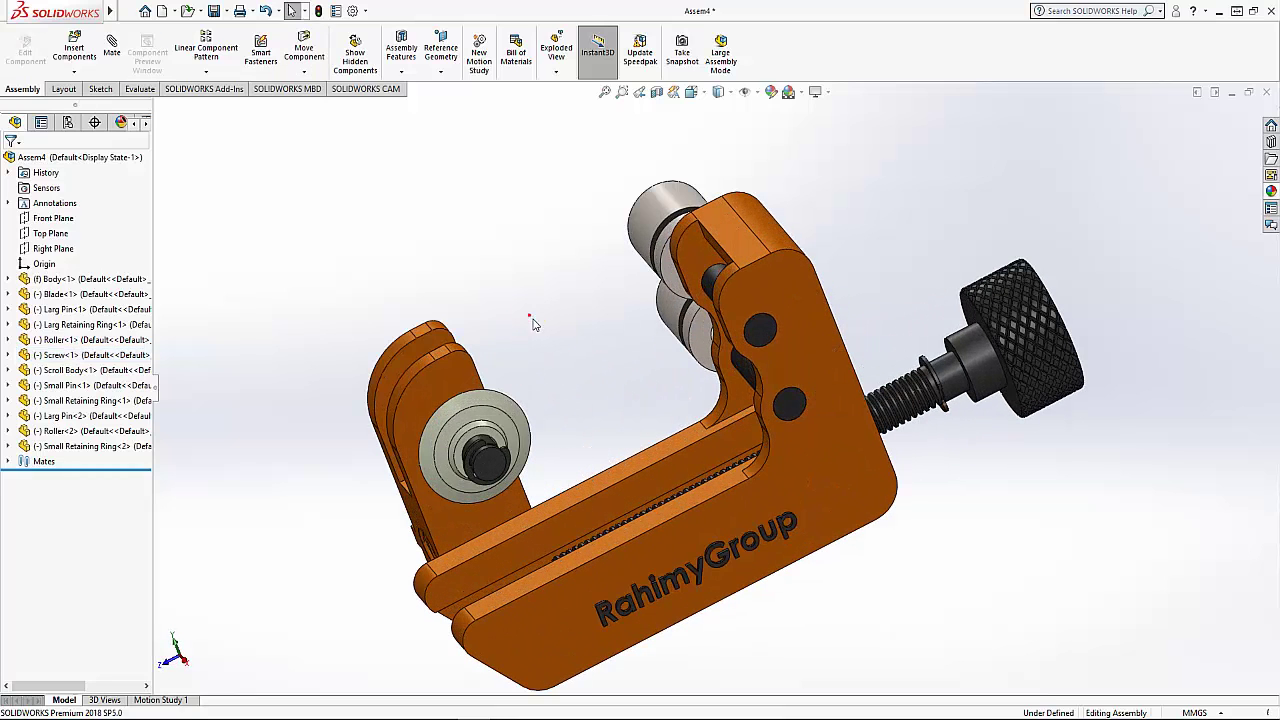
Add a 0.5 mm distance mate between the knob's inner face and the body's side face
{"action": "left_click", "coordinate": [112, 52]}
{"action": "scroll", "coordinate": [907, 368], "scroll_direction": "down", "scroll_amount": 3}
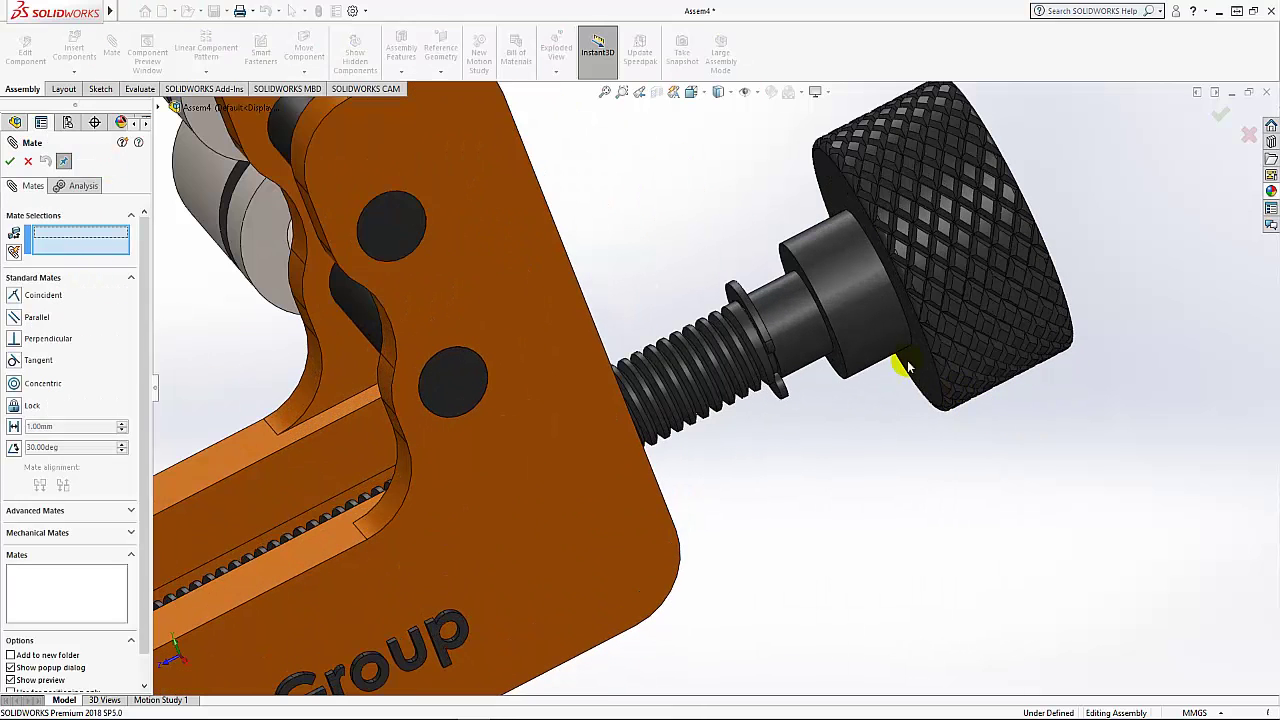
{"action": "middle_click_drag", "start_coordinate": [830, 372], "coordinate": [840, 368]}
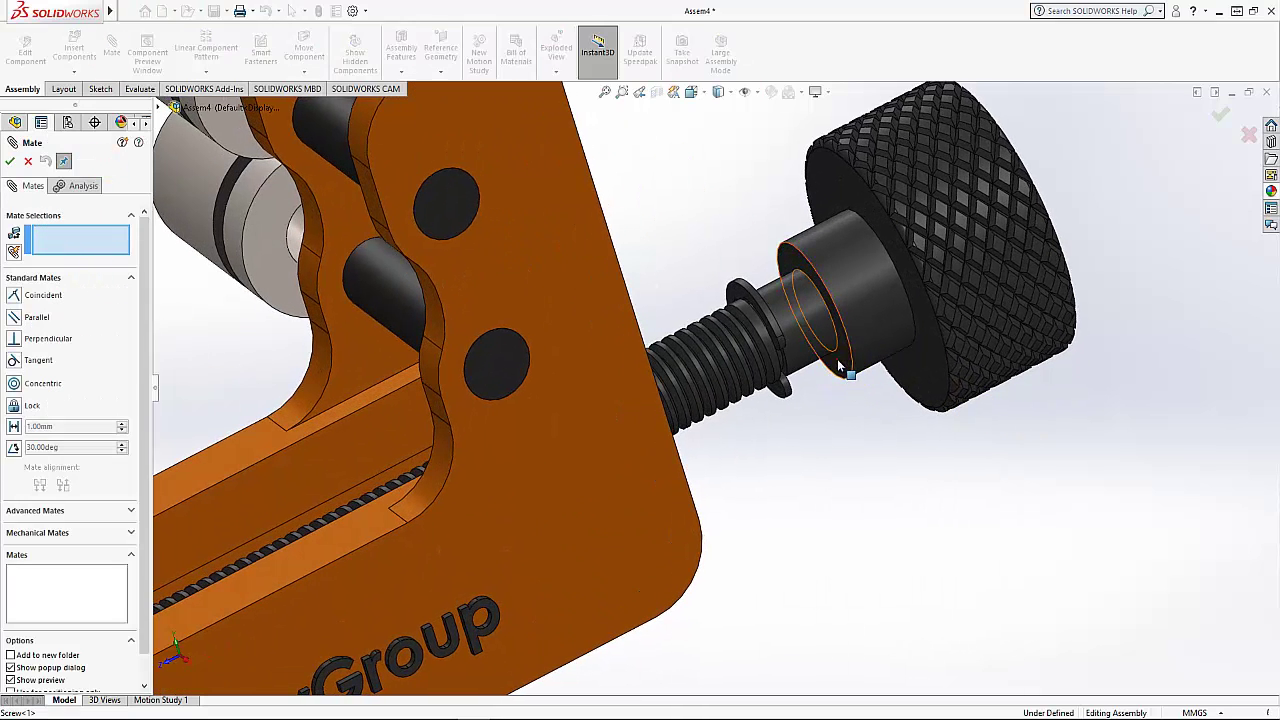
{"action": "left_click", "coordinate": [840, 367]}
{"action": "mouse_move", "coordinate": [829, 414]}
{"action": "middle_mouse_down"}
{"action": "mouse_move", "coordinate": [780, 457]}
{"action": "mouse_move", "coordinate": [563, 363]}
{"action": "middle_mouse_up"}
{"action": "left_click", "coordinate": [550, 344]}
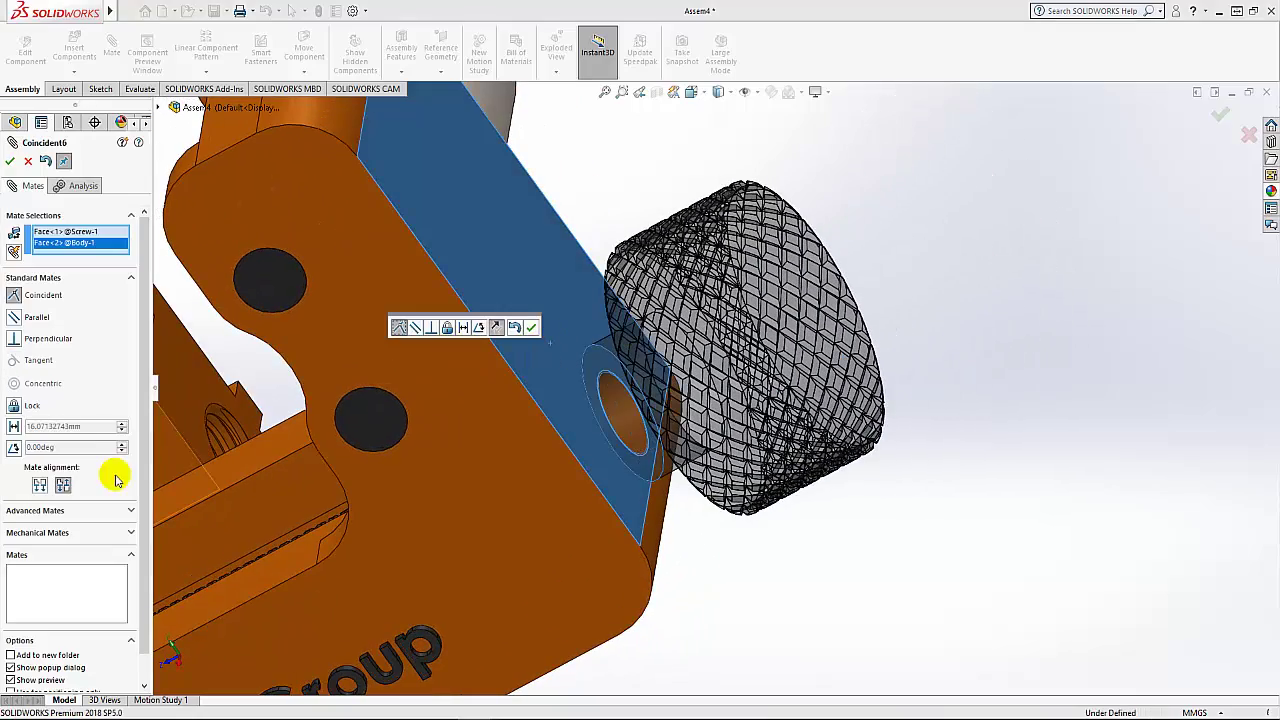
{"action": "left_click", "coordinate": [14, 427]}
{"action": "type", "text": "0.5"}
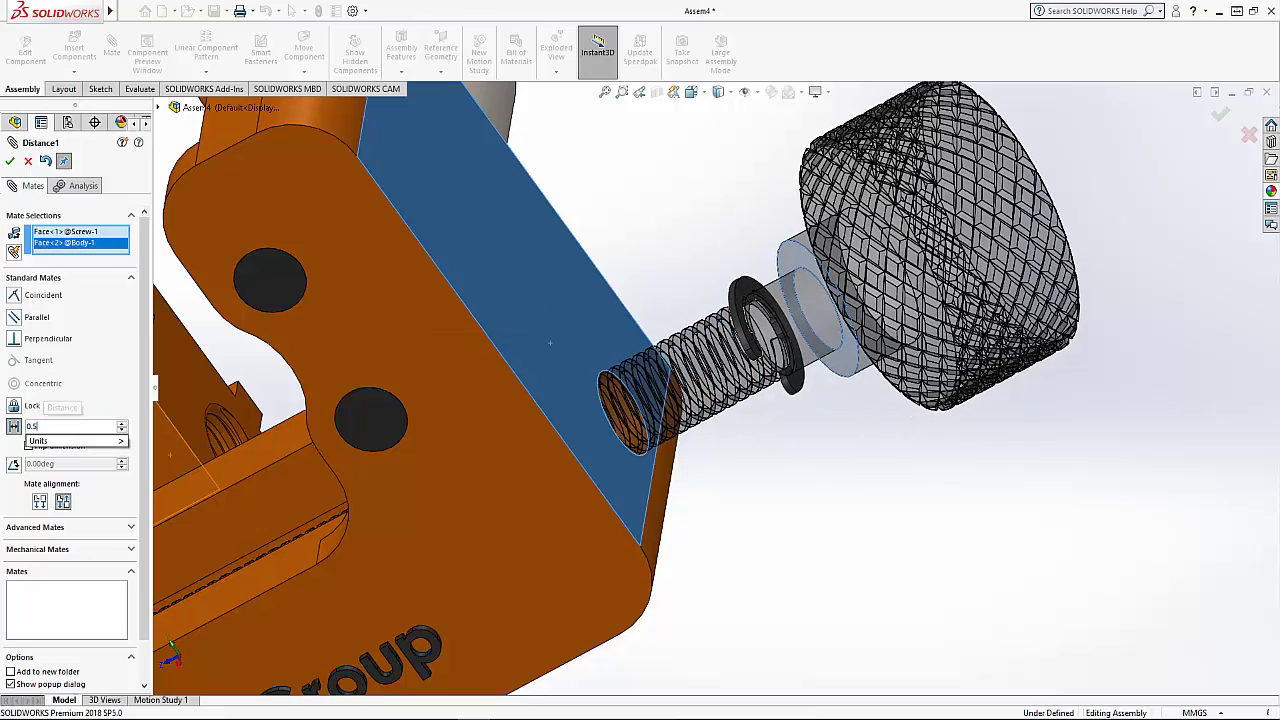
{"action": "key", "text": "Return"}
{"action": "mouse_move", "coordinate": [666, 603]}
{"action": "middle_mouse_down"}
{"action": "mouse_move", "coordinate": [761, 628]}
{"action": "mouse_move", "coordinate": [780, 600]}
{"action": "middle_mouse_up"}
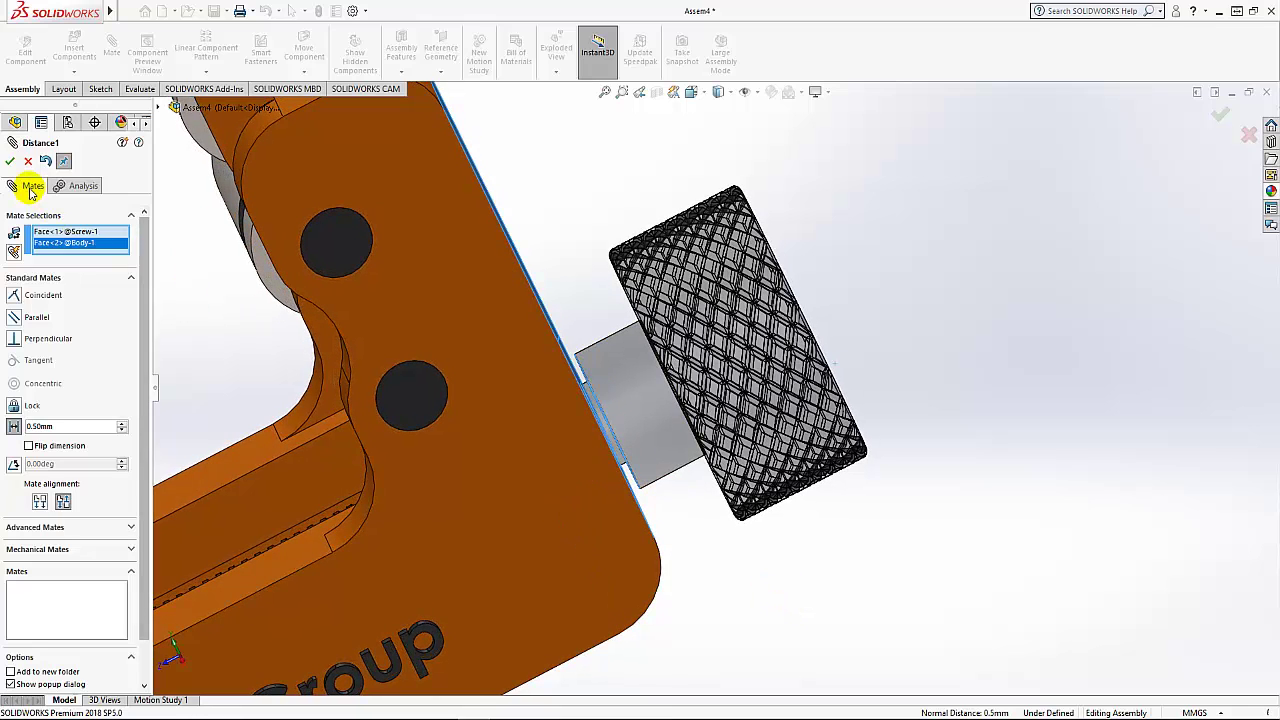
{"action": "left_click", "coordinate": [10, 161]}
{"action": "left_click", "coordinate": [10, 161]}
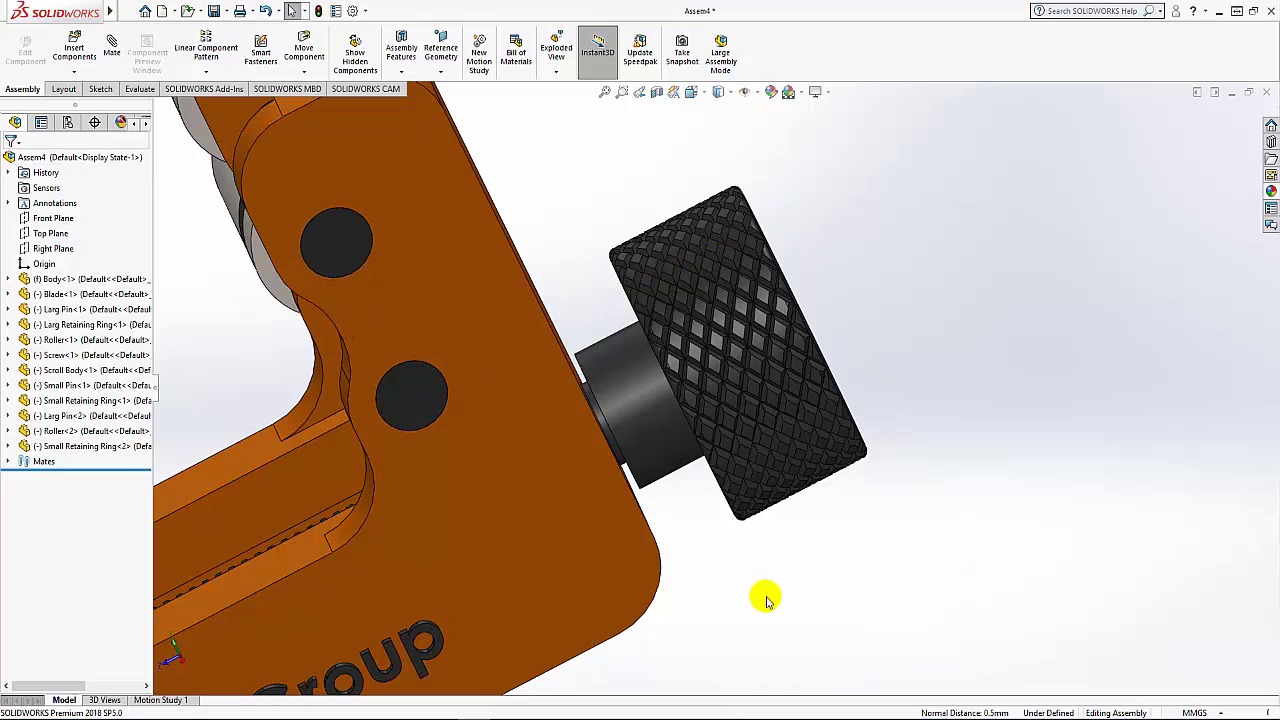
{"action": "key", "text": "z"}
{"action": "key", "text": "z"}
{"action": "mouse_move", "coordinate": [631, 631]}
{"action": "middle_mouse_down"}
{"action": "mouse_move", "coordinate": [734, 606]}
{"action": "mouse_move", "coordinate": [700, 602]}
{"action": "middle_mouse_up"}
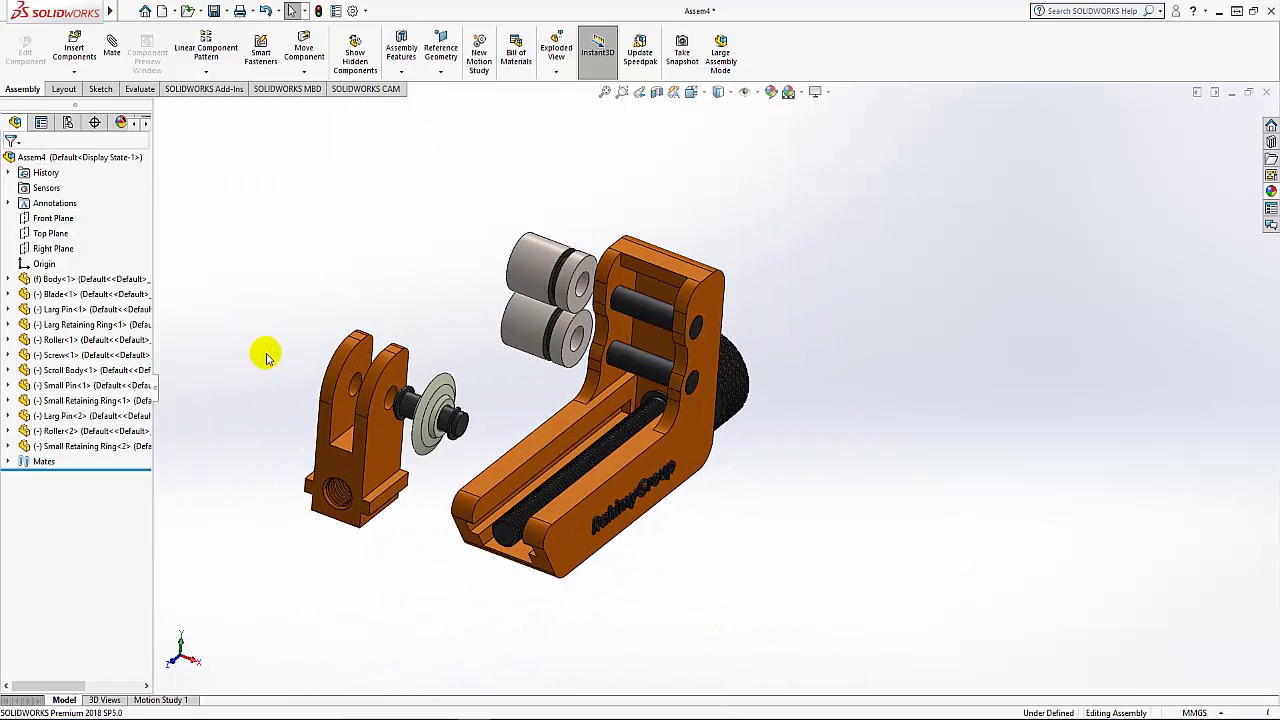
Add a width mate centring the first roller between the frame's two inner walls
{"action": "left_click", "coordinate": [112, 47]}
{"action": "left_click", "coordinate": [35, 278]}
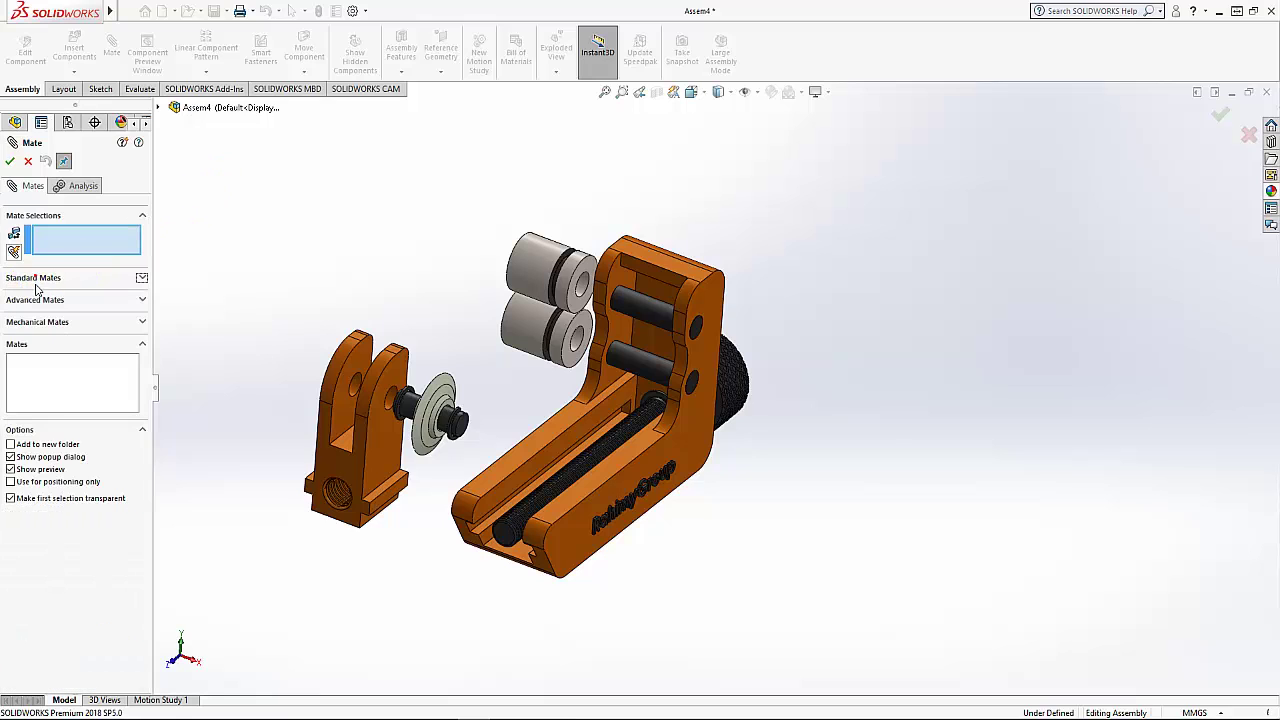
{"action": "left_click", "coordinate": [35, 297]}
{"action": "left_click", "coordinate": [15, 357]}
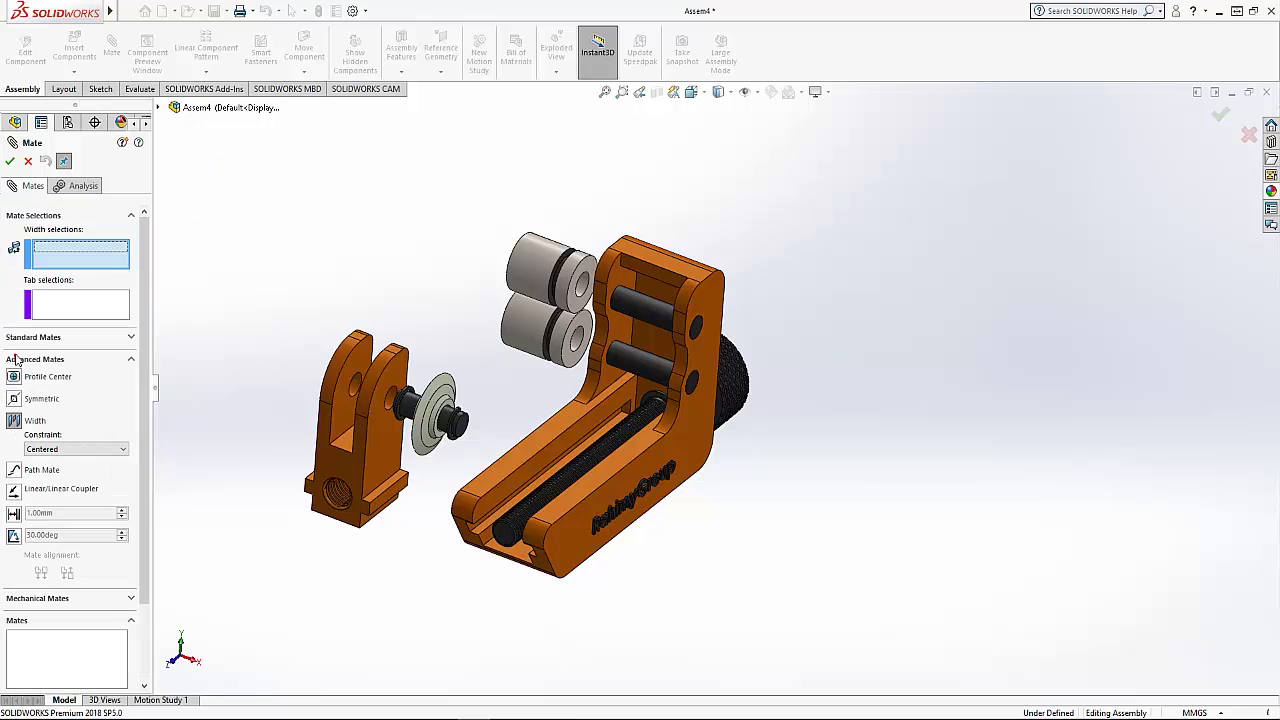
{"action": "scroll", "coordinate": [523, 314], "scroll_direction": "down", "scroll_amount": 2}
{"action": "scroll", "coordinate": [523, 314], "scroll_direction": "down", "scroll_amount": 2}
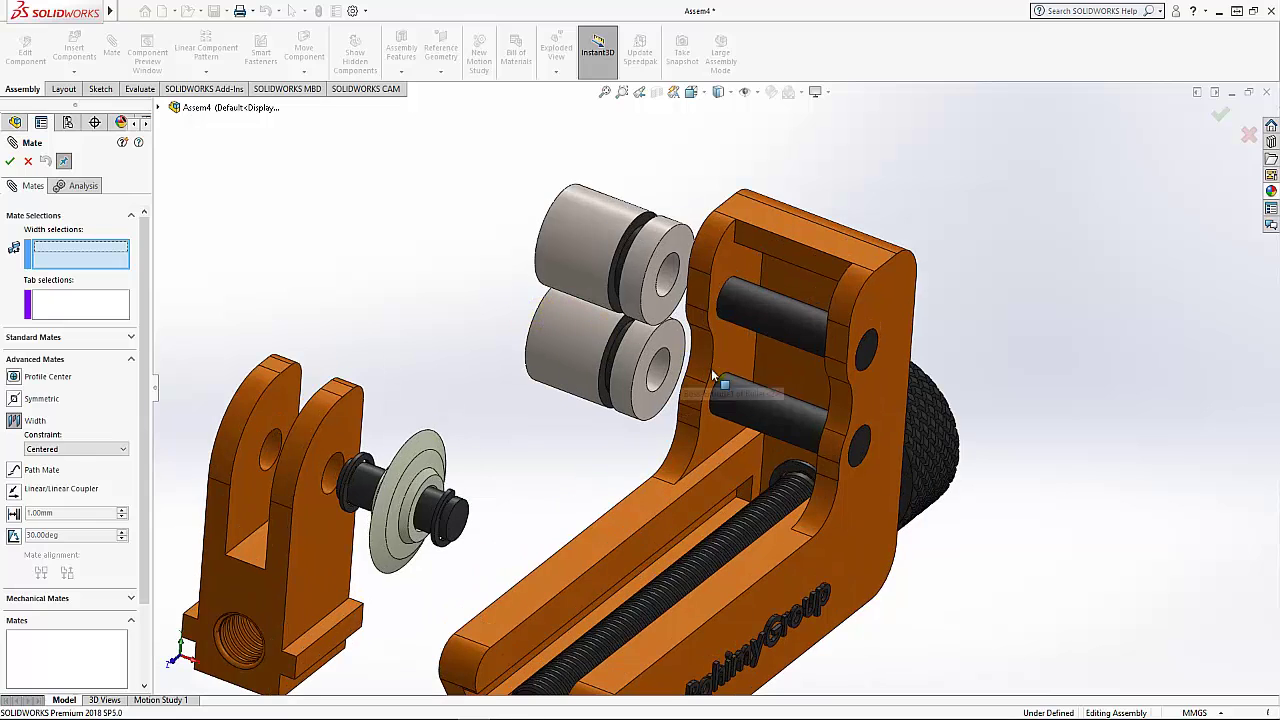
{"action": "left_click", "coordinate": [687, 378]}
{"action": "middle_click_drag", "start_coordinate": [687, 378], "coordinate": [844, 390]}
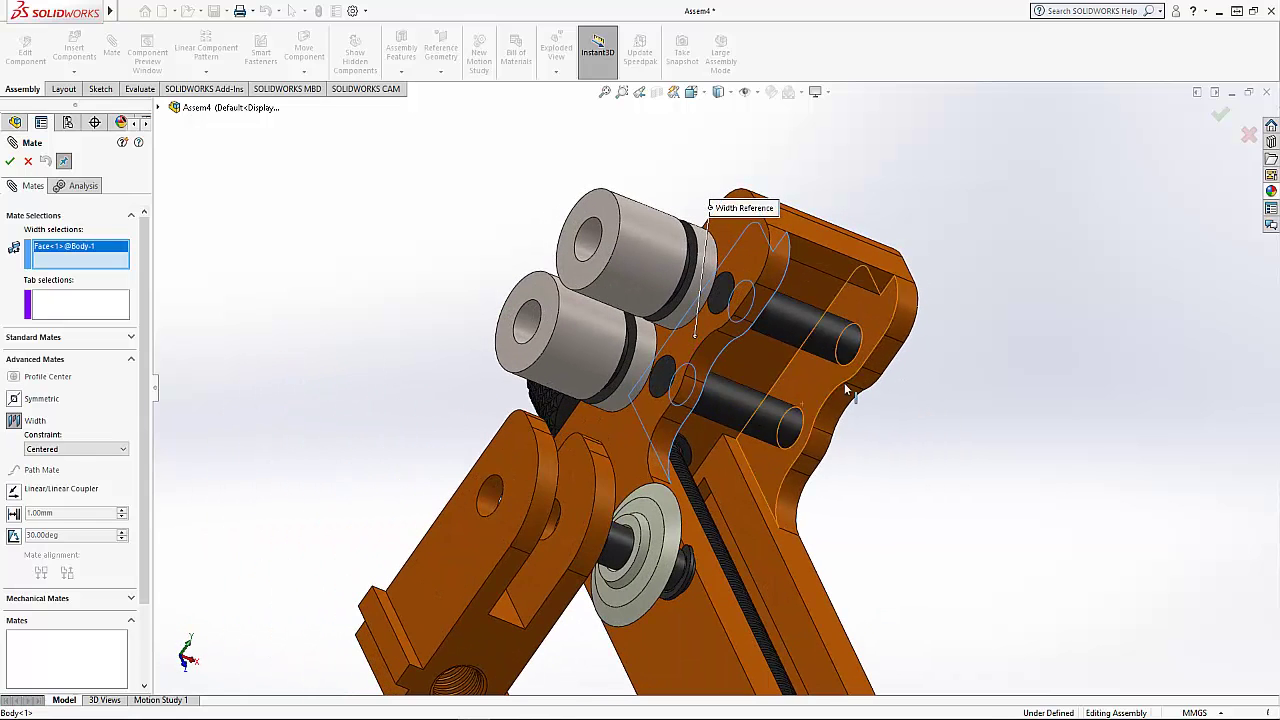
{"action": "left_click", "coordinate": [816, 383]}
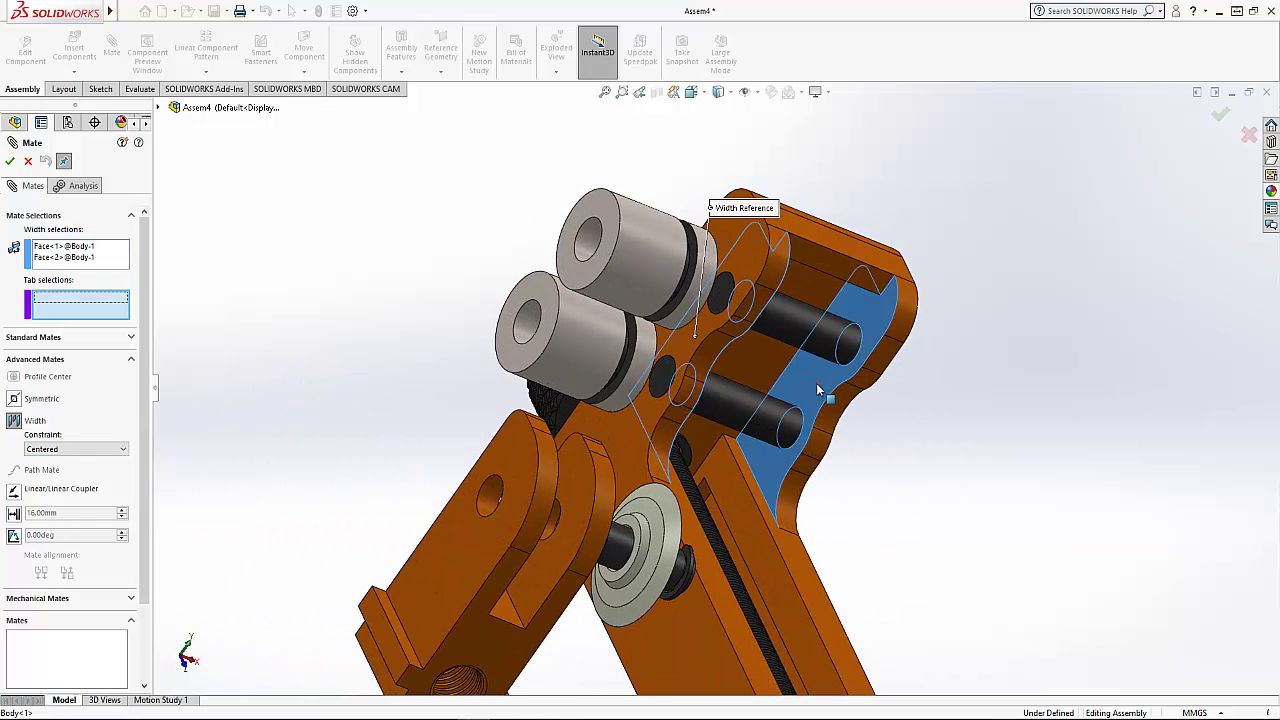
{"action": "left_click", "coordinate": [567, 269]}
{"action": "middle_click_drag", "start_coordinate": [567, 269], "coordinate": [703, 318]}
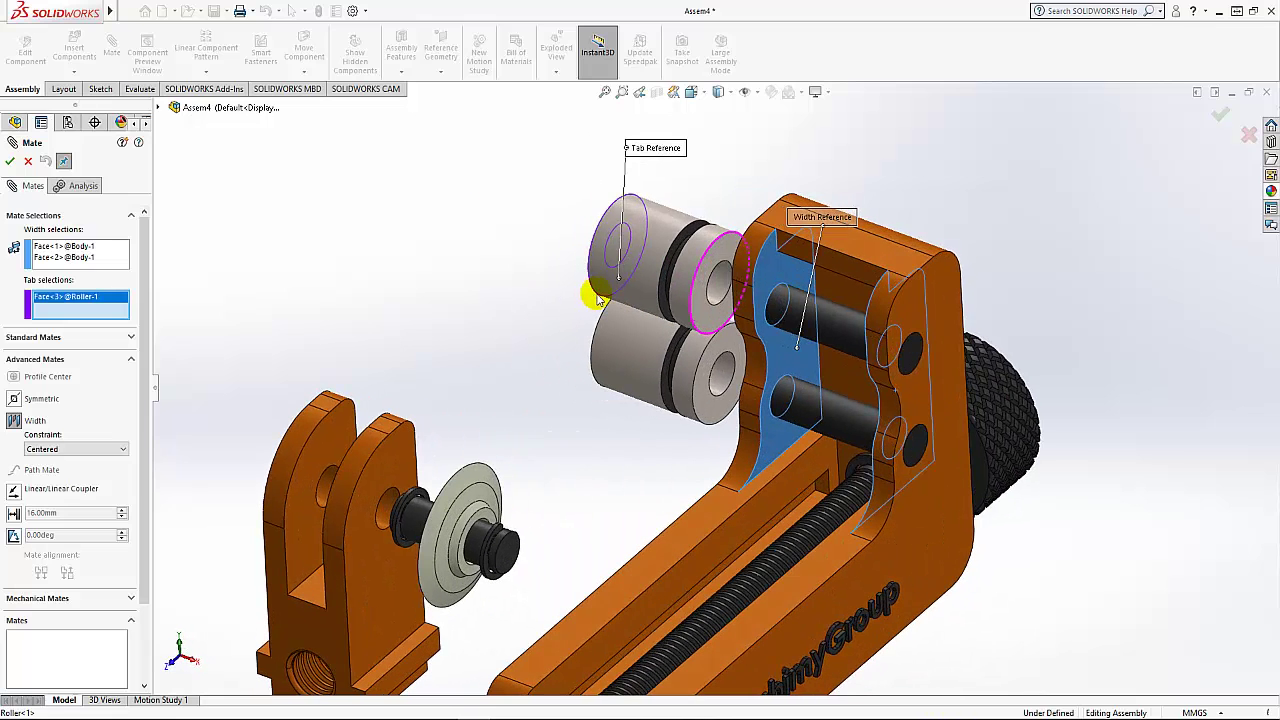
{"action": "left_click", "coordinate": [704, 319]}
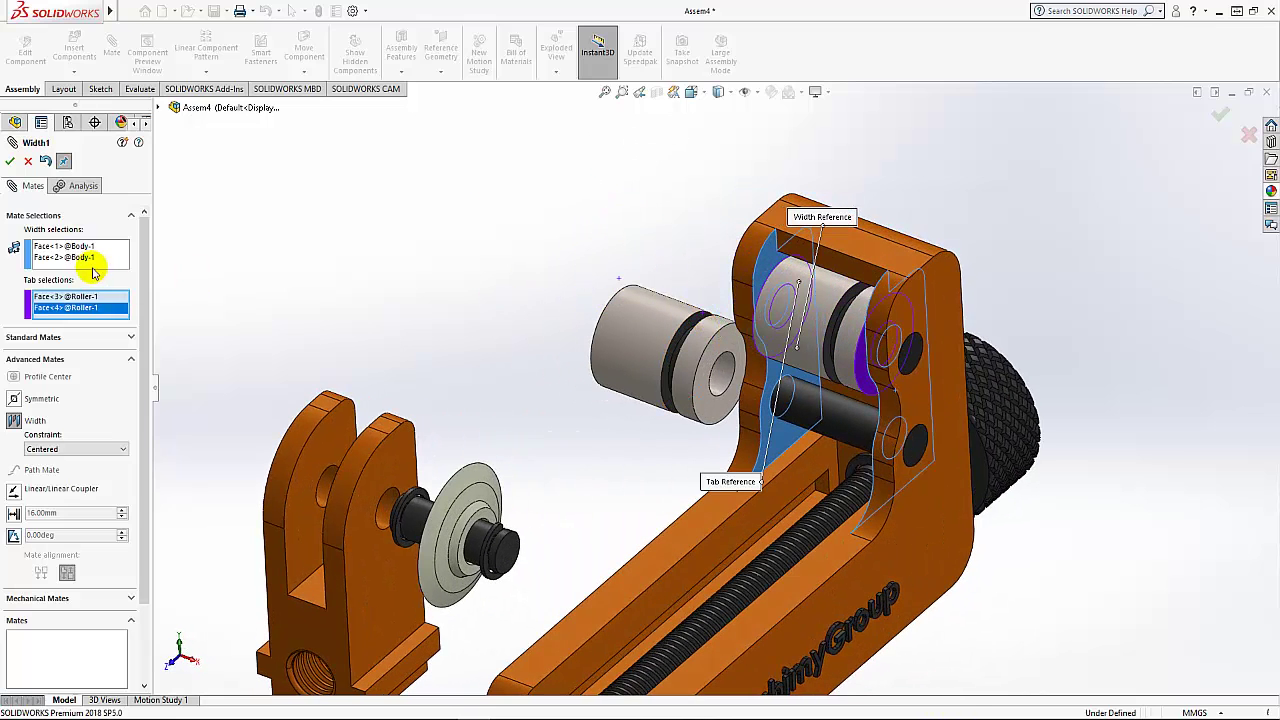
{"action": "left_click", "coordinate": [9, 162]}
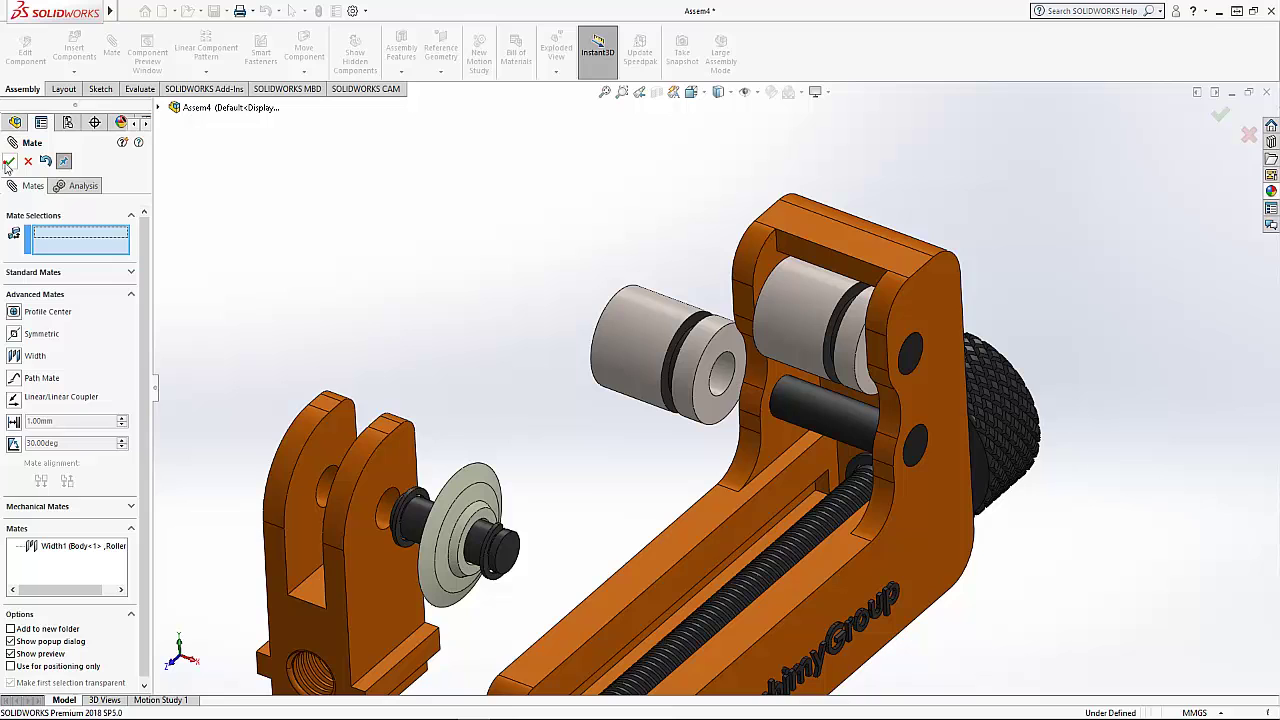
Add a second width mate centring the other roller between the frame's inner walls
{"action": "left_click", "coordinate": [14, 357]}
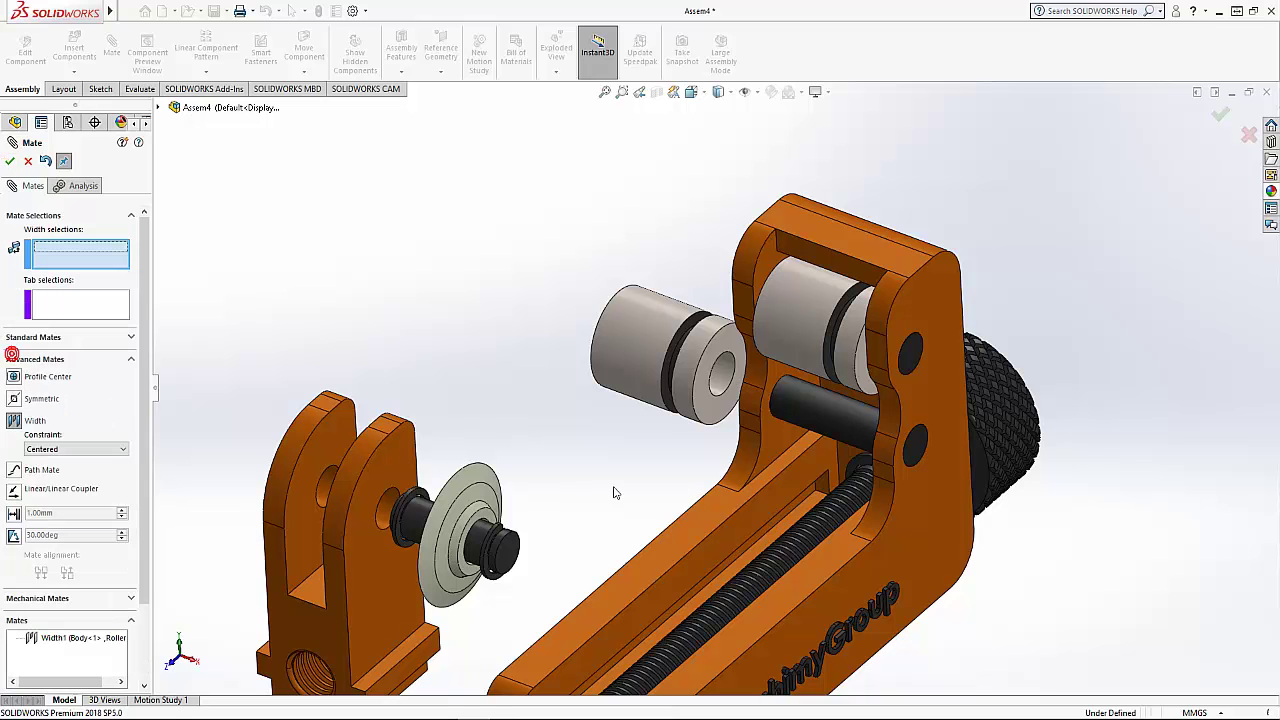
{"action": "left_click", "coordinate": [780, 446]}
{"action": "middle_click_drag", "start_coordinate": [780, 446], "coordinate": [895, 481]}
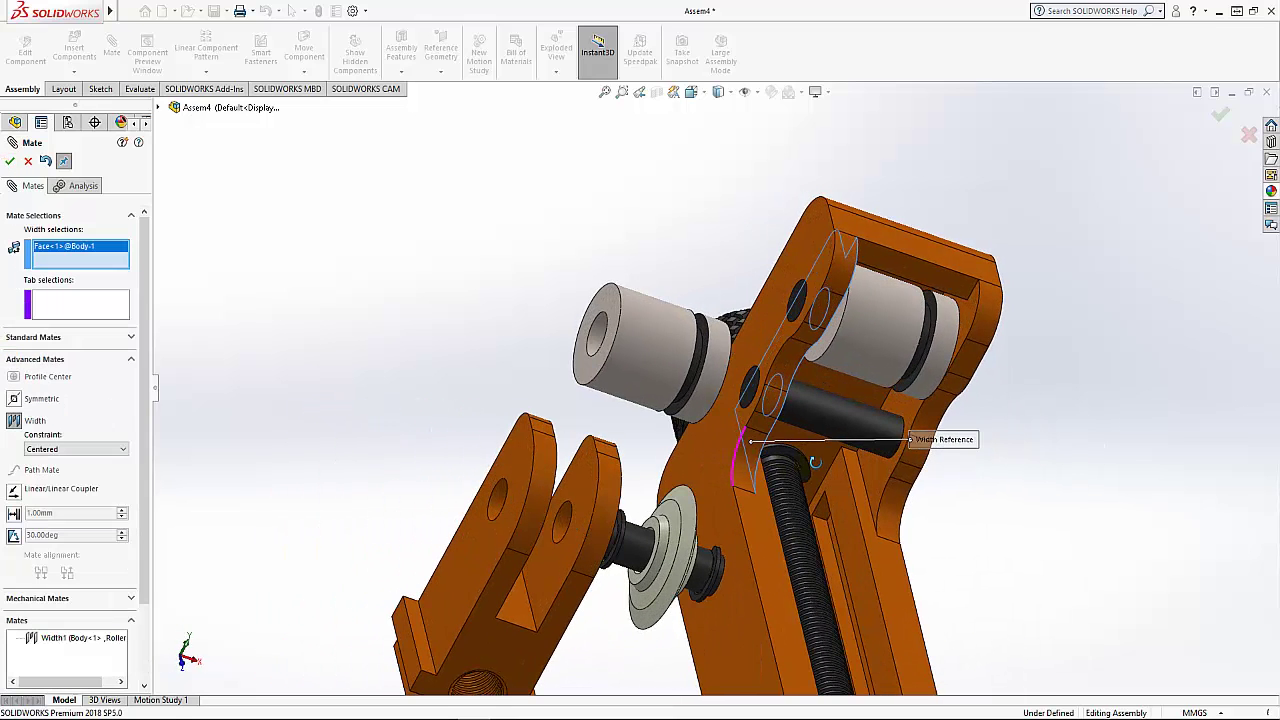
{"action": "left_click", "coordinate": [885, 475]}
{"action": "left_click", "coordinate": [583, 372]}
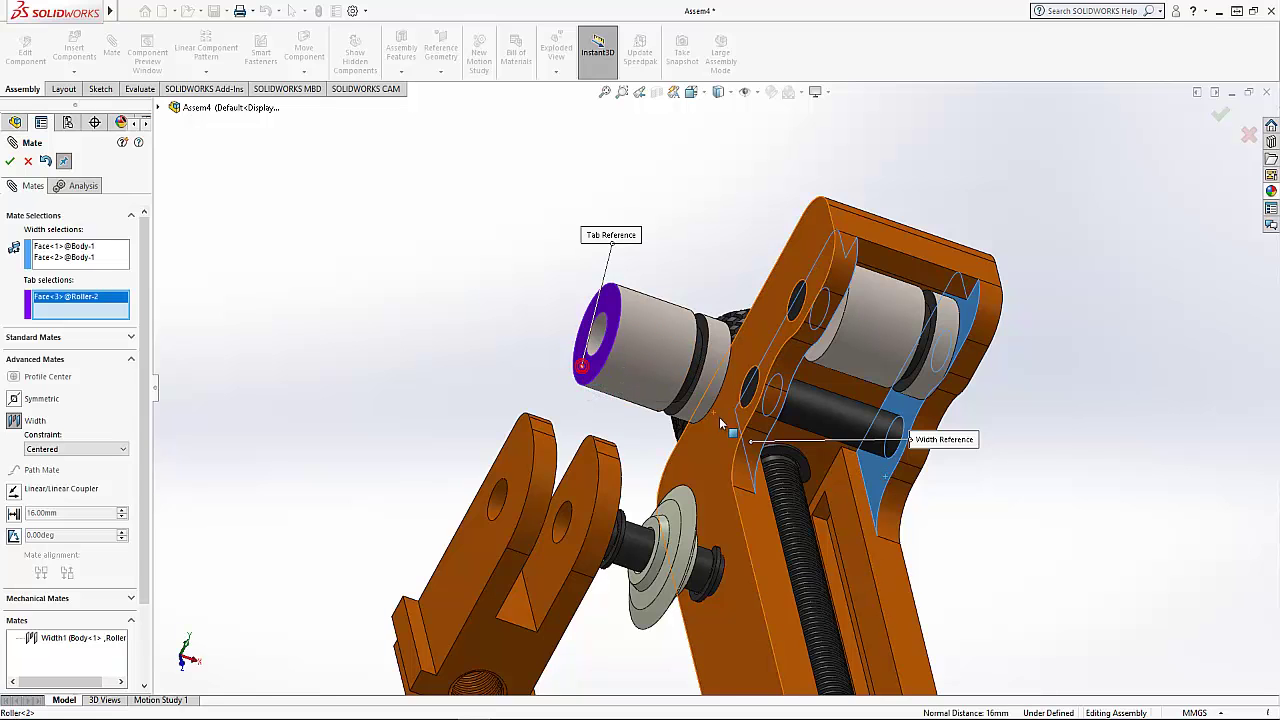
{"action": "middle_click_drag", "start_coordinate": [583, 372], "coordinate": [652, 412]}
{"action": "left_click", "coordinate": [652, 412]}
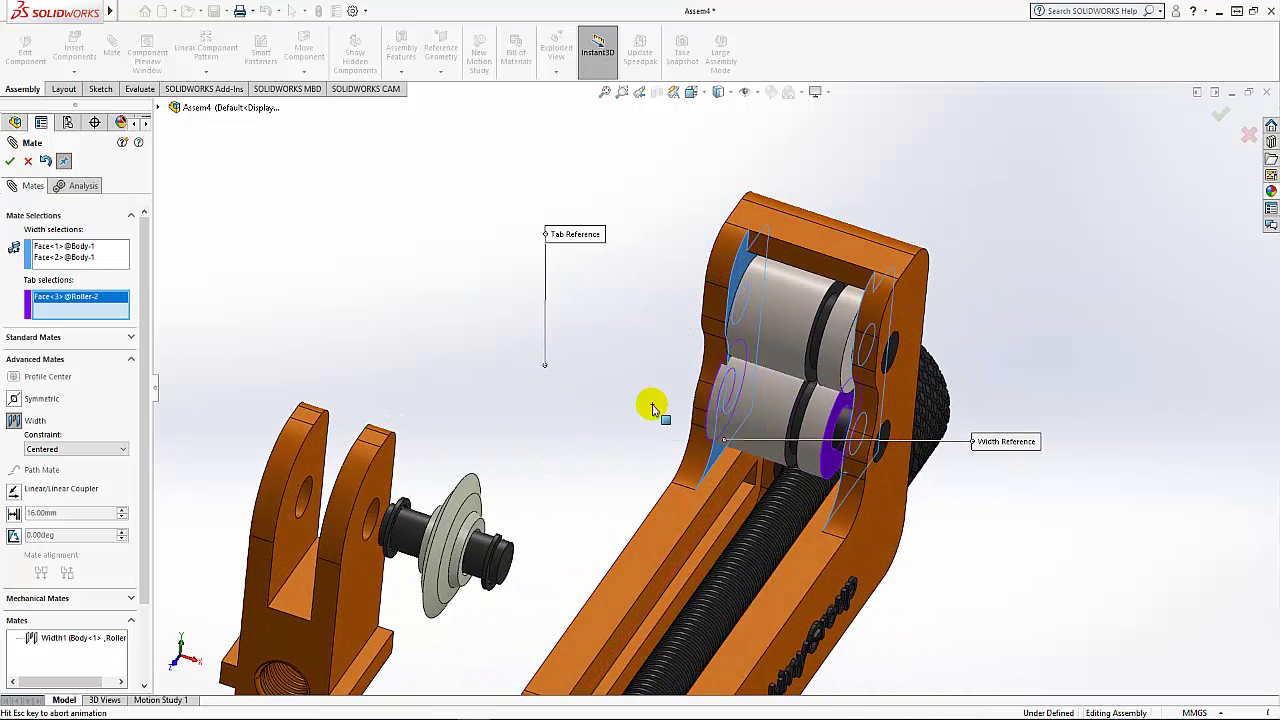
{"action": "left_click", "coordinate": [10, 162]}
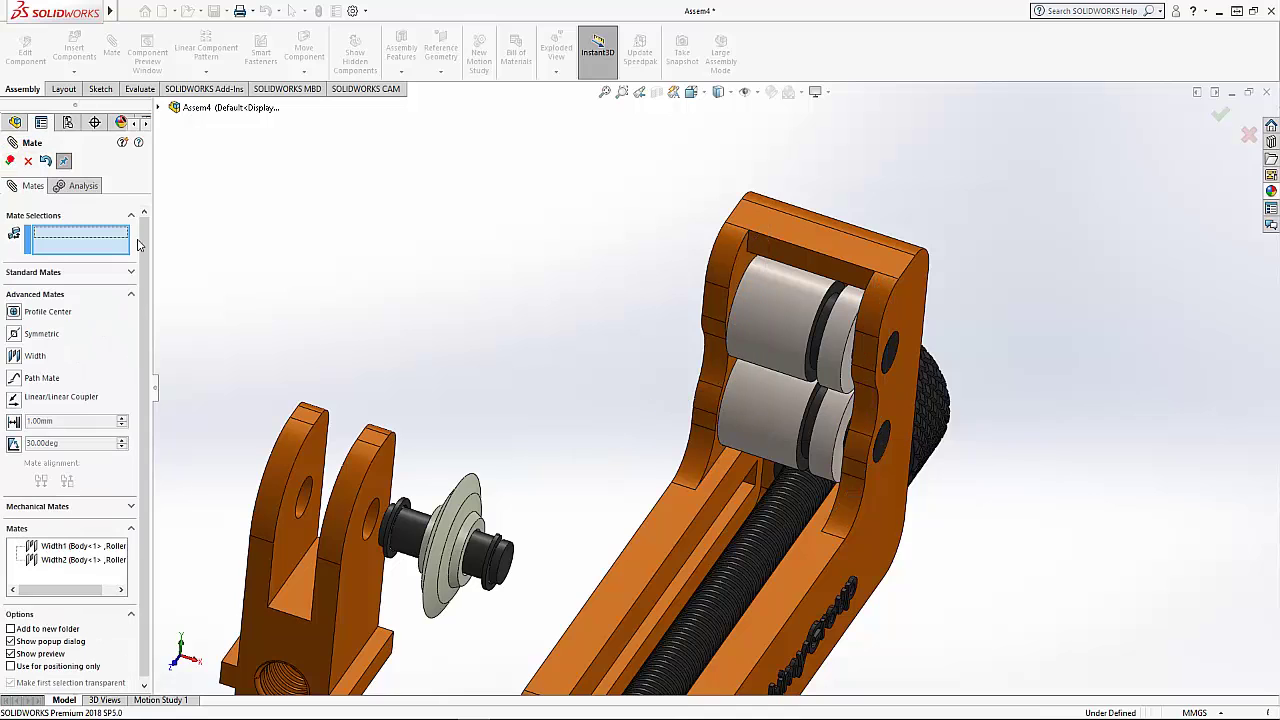
{"action": "mouse_move", "coordinate": [374, 349]}
{"action": "middle_mouse_down"}
{"action": "mouse_move", "coordinate": [408, 366]}
{"action": "mouse_move", "coordinate": [415, 393]}
{"action": "middle_mouse_up"}
Width-mate the blade so it is centred between the scroll body's two side plates
{"action": "scroll", "coordinate": [98, 325], "scroll_direction": "down", "scroll_amount": 1}
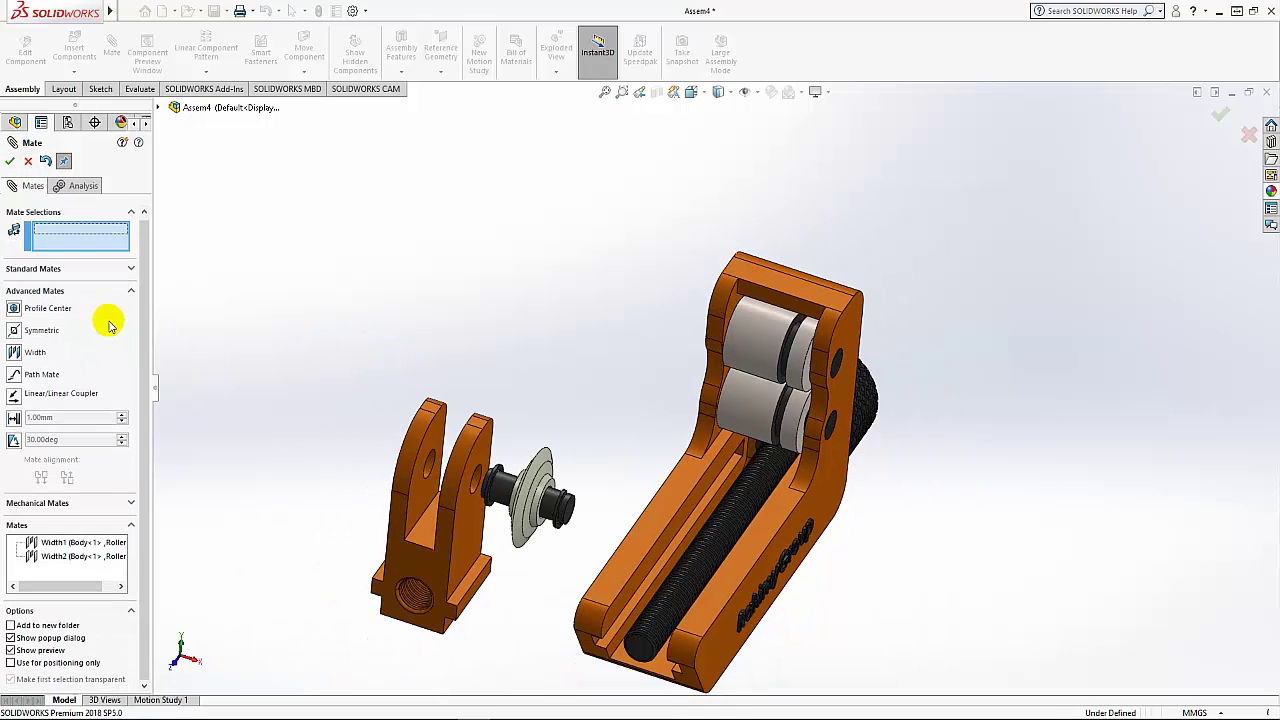
{"action": "left_click", "coordinate": [30, 352]}
{"action": "scroll", "coordinate": [542, 487], "scroll_direction": "down", "scroll_amount": 1}
{"action": "scroll", "coordinate": [542, 487], "scroll_direction": "down", "scroll_amount": 2}
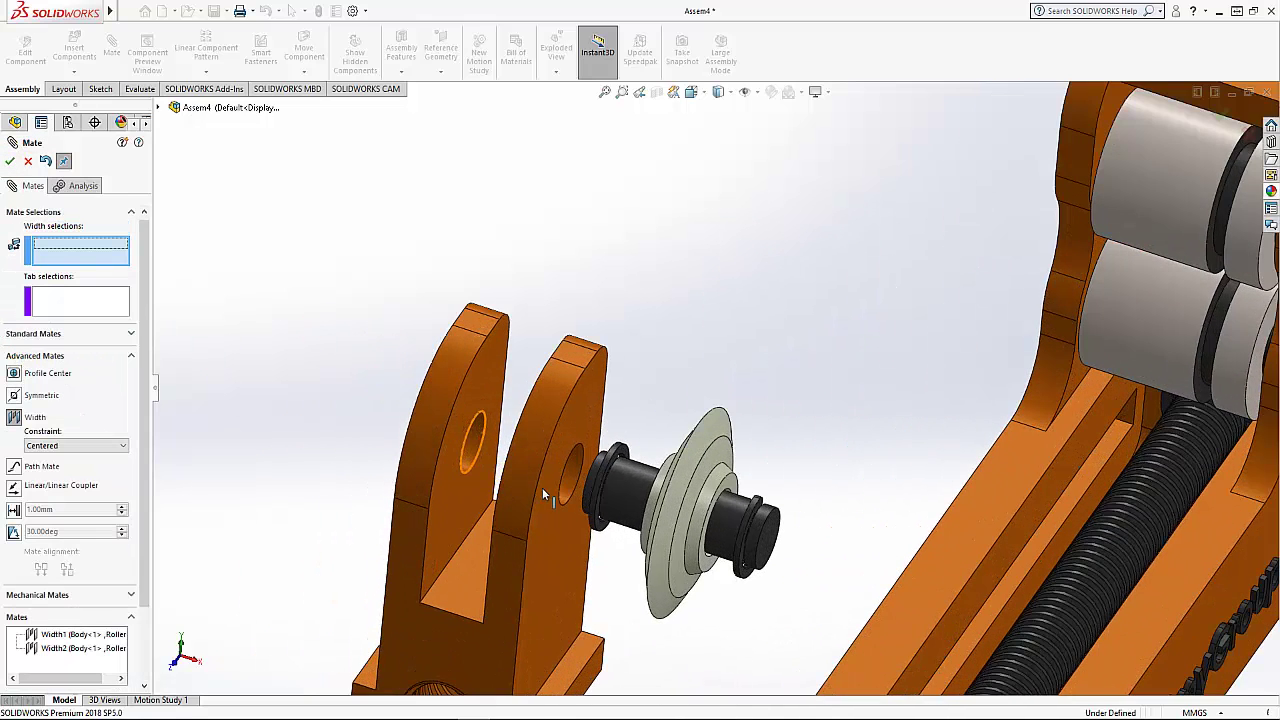
{"action": "scroll", "coordinate": [524, 466], "scroll_direction": "down", "scroll_amount": 2}
{"action": "left_click", "coordinate": [458, 490]}
{"action": "middle_click_drag", "start_coordinate": [399, 453], "coordinate": [444, 473]}
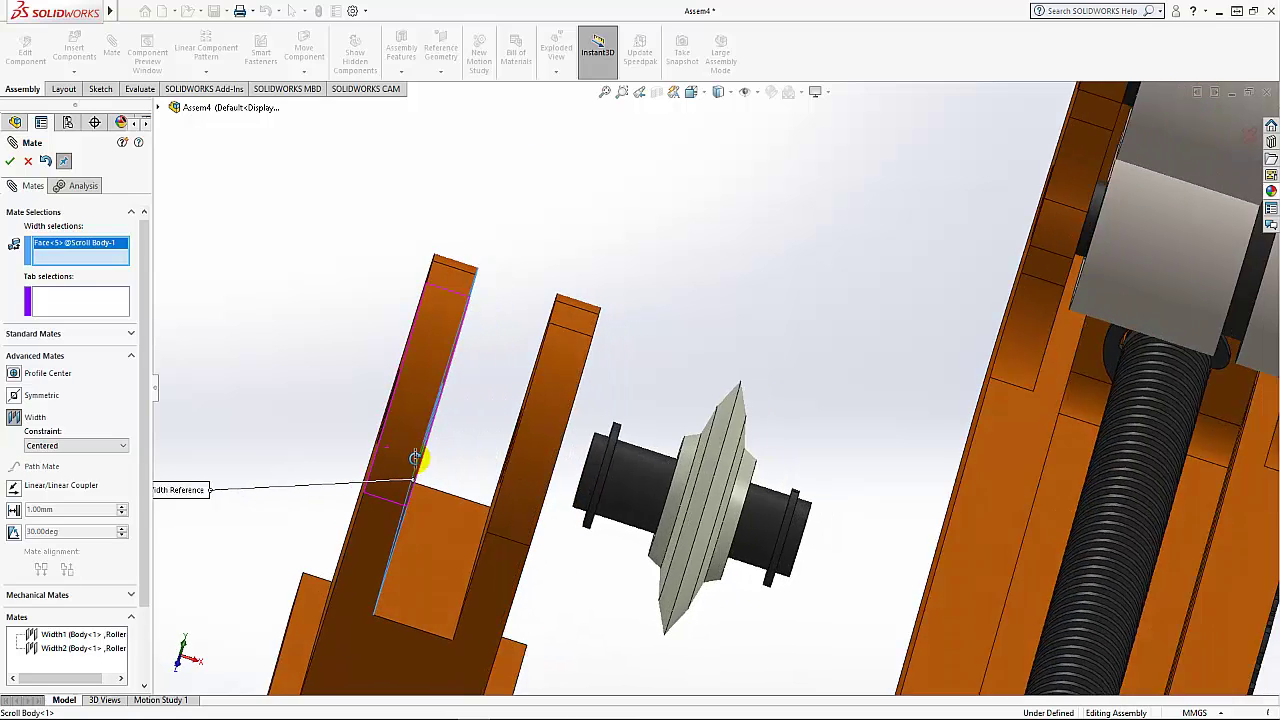
{"action": "left_click", "coordinate": [453, 503]}
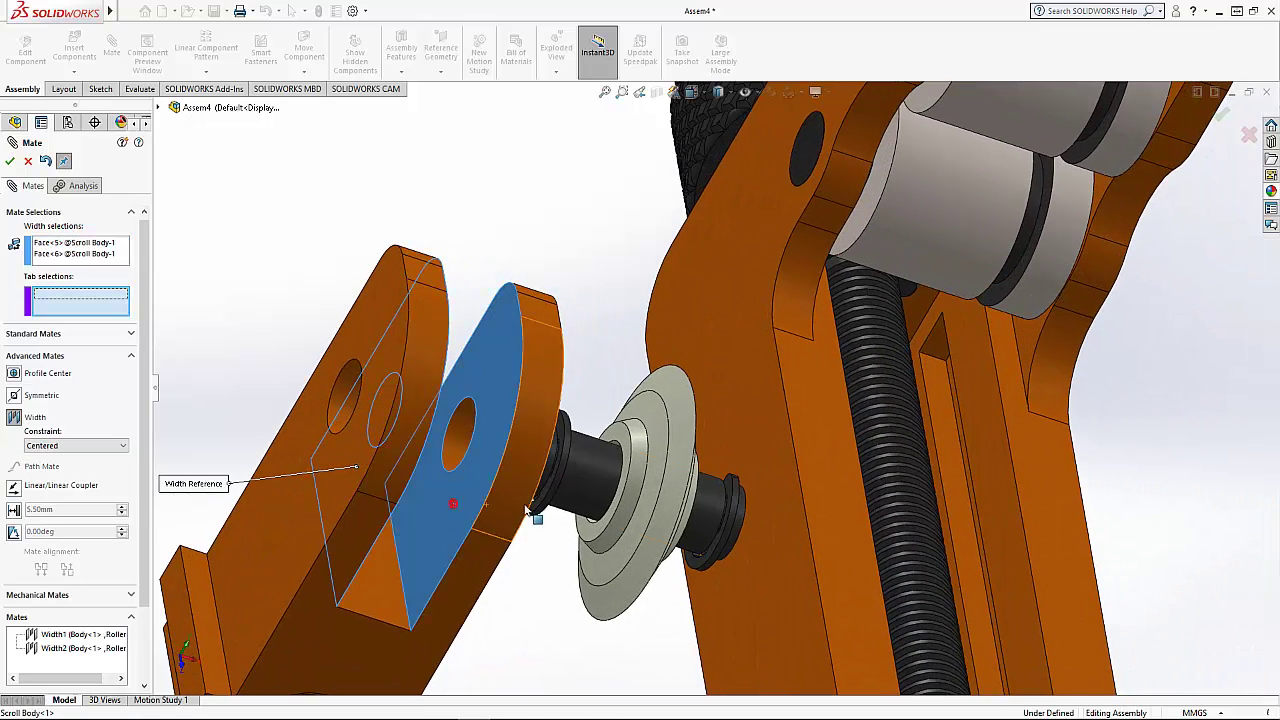
{"action": "left_click", "coordinate": [586, 532]}
{"action": "middle_click_drag", "start_coordinate": [634, 544], "coordinate": [716, 582]}
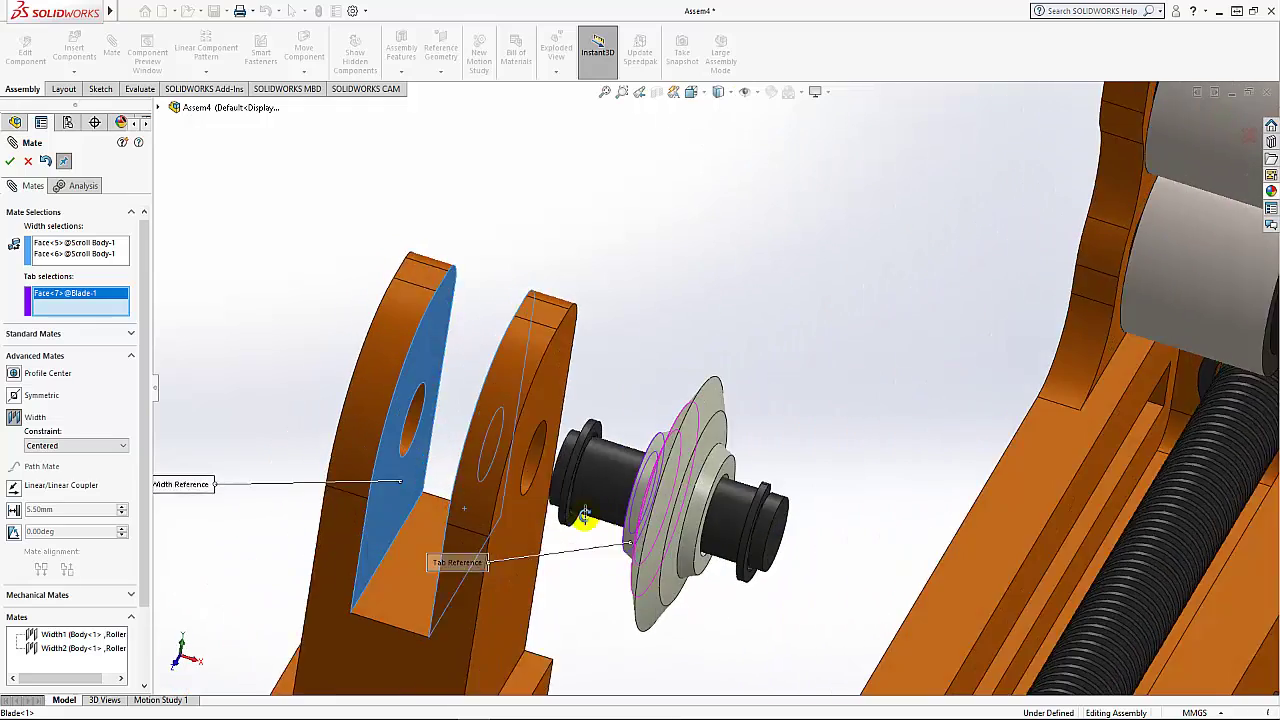
{"action": "left_click", "coordinate": [715, 570]}
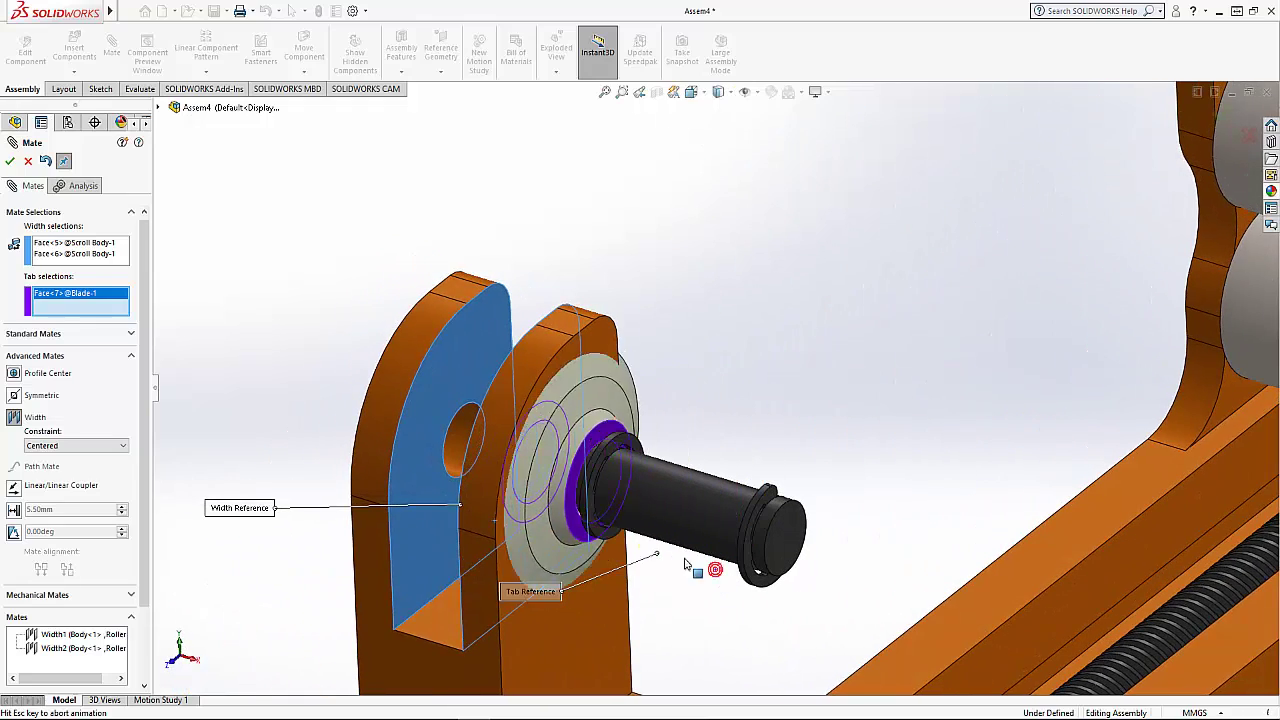
{"action": "left_click", "coordinate": [11, 164]}
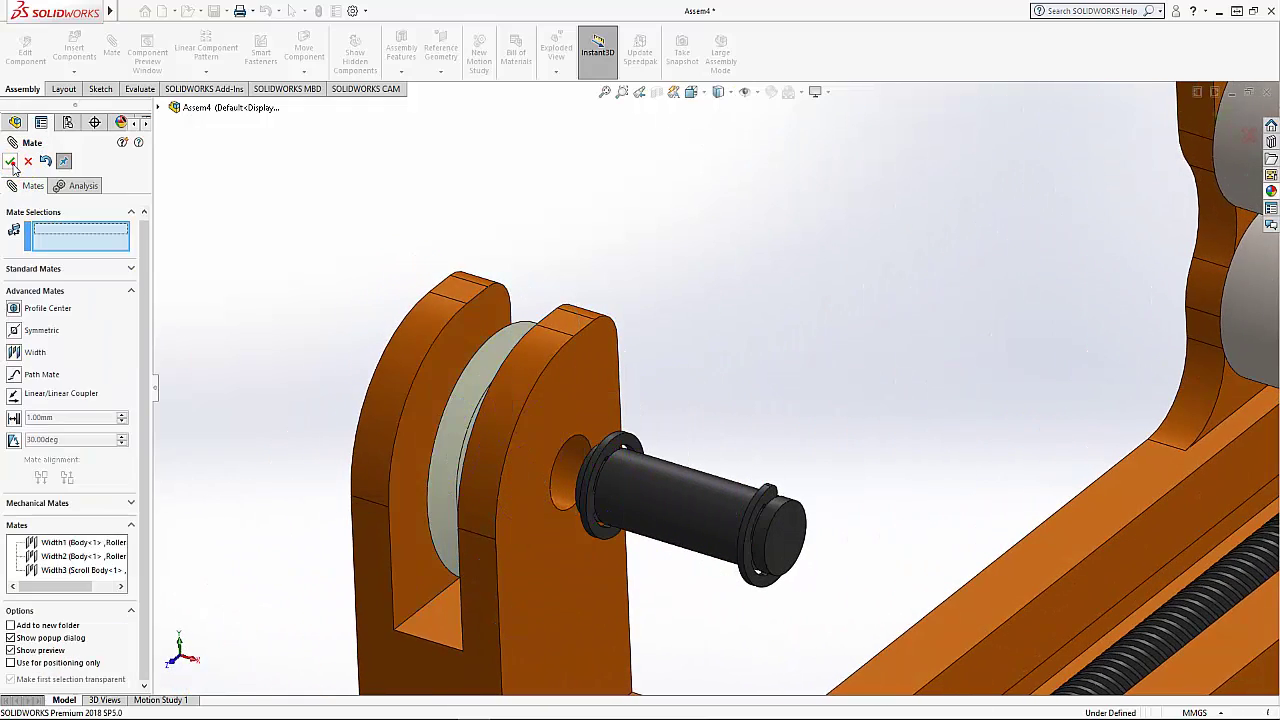
Width-mate the small pin so it is centred between the scroll body's side plates
{"action": "left_click", "coordinate": [14, 352]}
{"action": "mouse_move", "coordinate": [268, 387]}
{"action": "middle_mouse_down"}
{"action": "mouse_move", "coordinate": [707, 549]}
{"action": "mouse_move", "coordinate": [968, 628]}
{"action": "mouse_move", "coordinate": [1004, 513]}
{"action": "middle_mouse_up"}
{"action": "left_click", "coordinate": [708, 549]}
{"action": "left_click", "coordinate": [967, 625]}
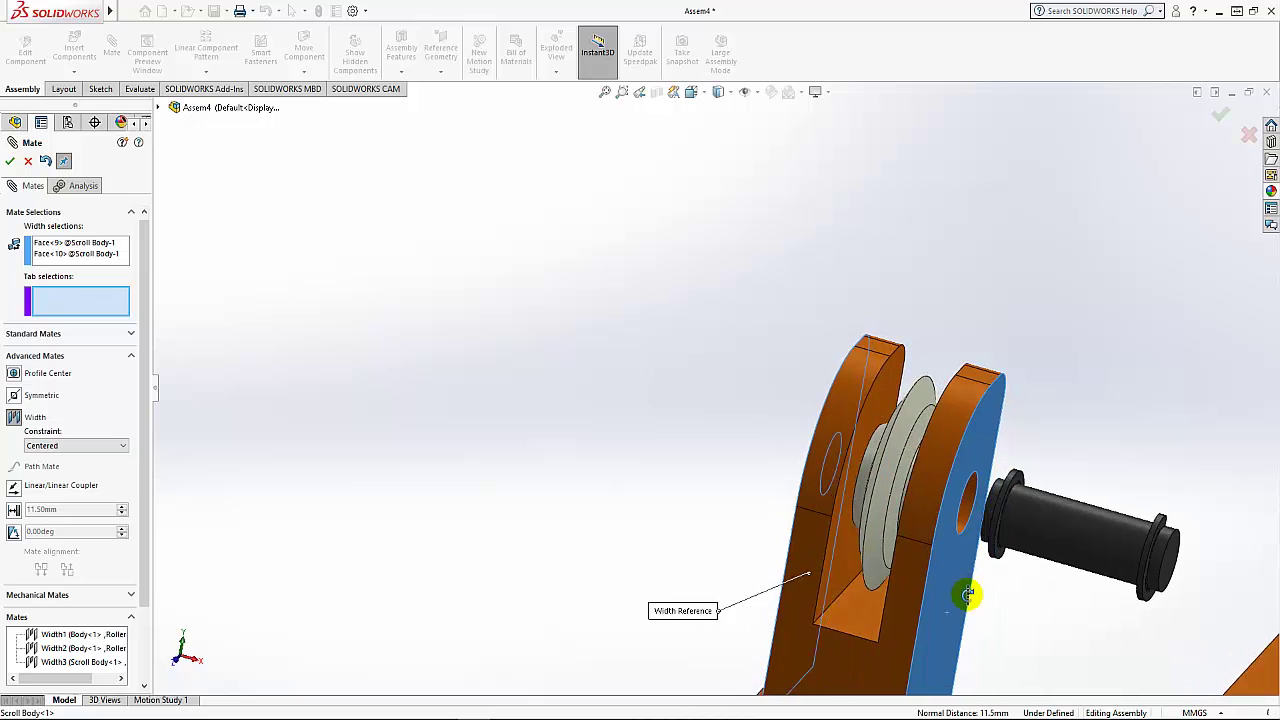
{"action": "scroll", "coordinate": [1004, 513], "scroll_direction": "down", "scroll_amount": 2}
{"action": "scroll", "coordinate": [960, 505], "scroll_direction": "down", "scroll_amount": 2}
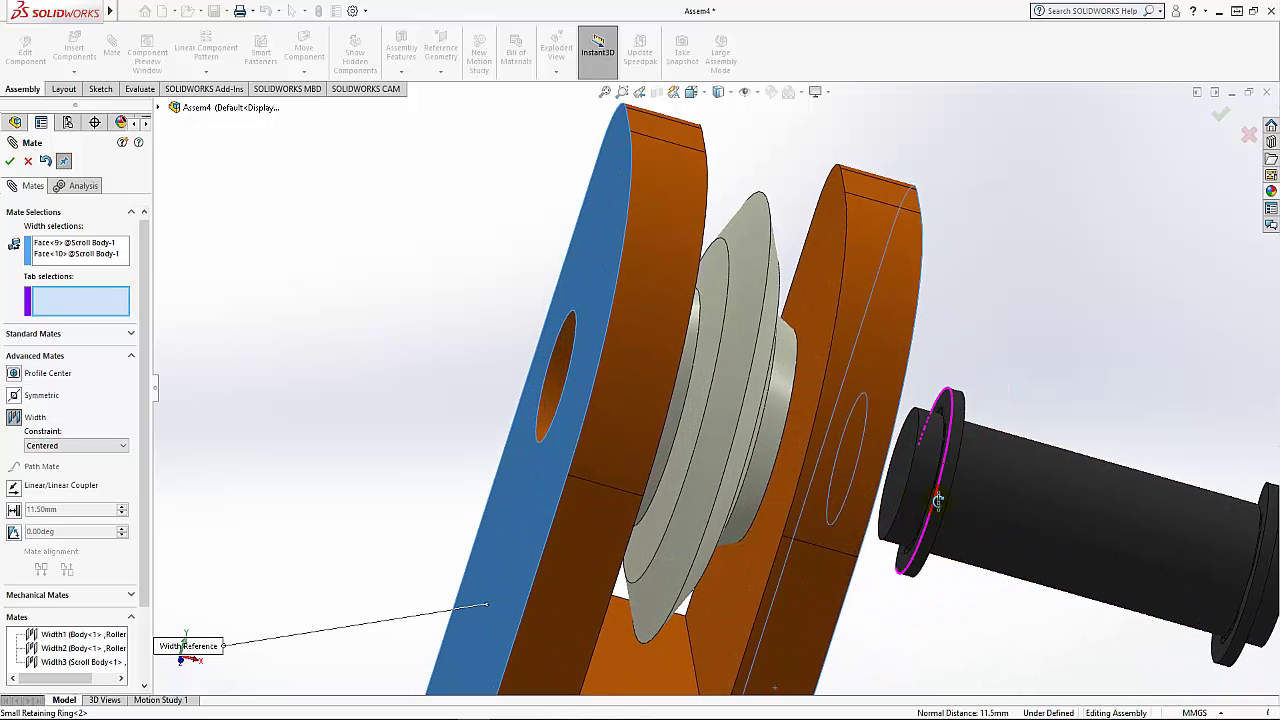
{"action": "scroll", "coordinate": [925, 497], "scroll_direction": "down", "scroll_amount": 1}
{"action": "left_click", "coordinate": [897, 487]}
{"action": "scroll", "coordinate": [1002, 534], "scroll_direction": "up", "scroll_amount": 3}
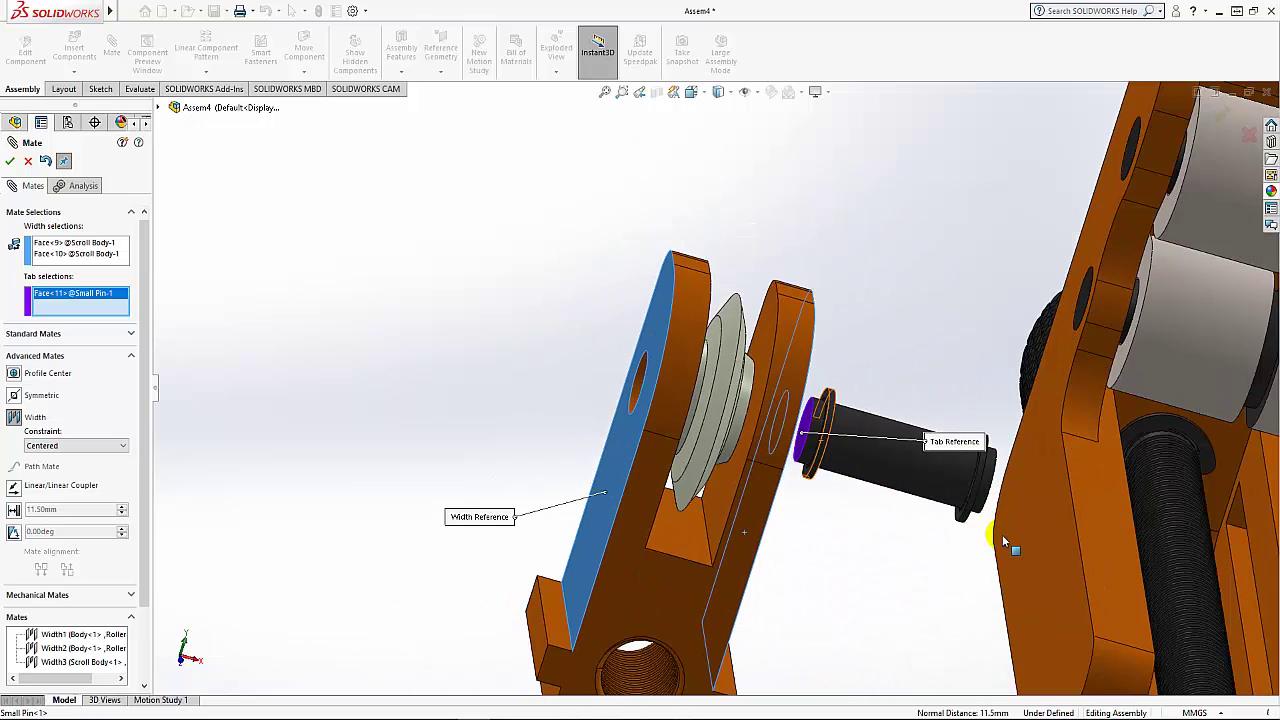
{"action": "middle_click_drag", "start_coordinate": [971, 529], "coordinate": [757, 492]}
{"action": "left_click", "coordinate": [718, 487]}
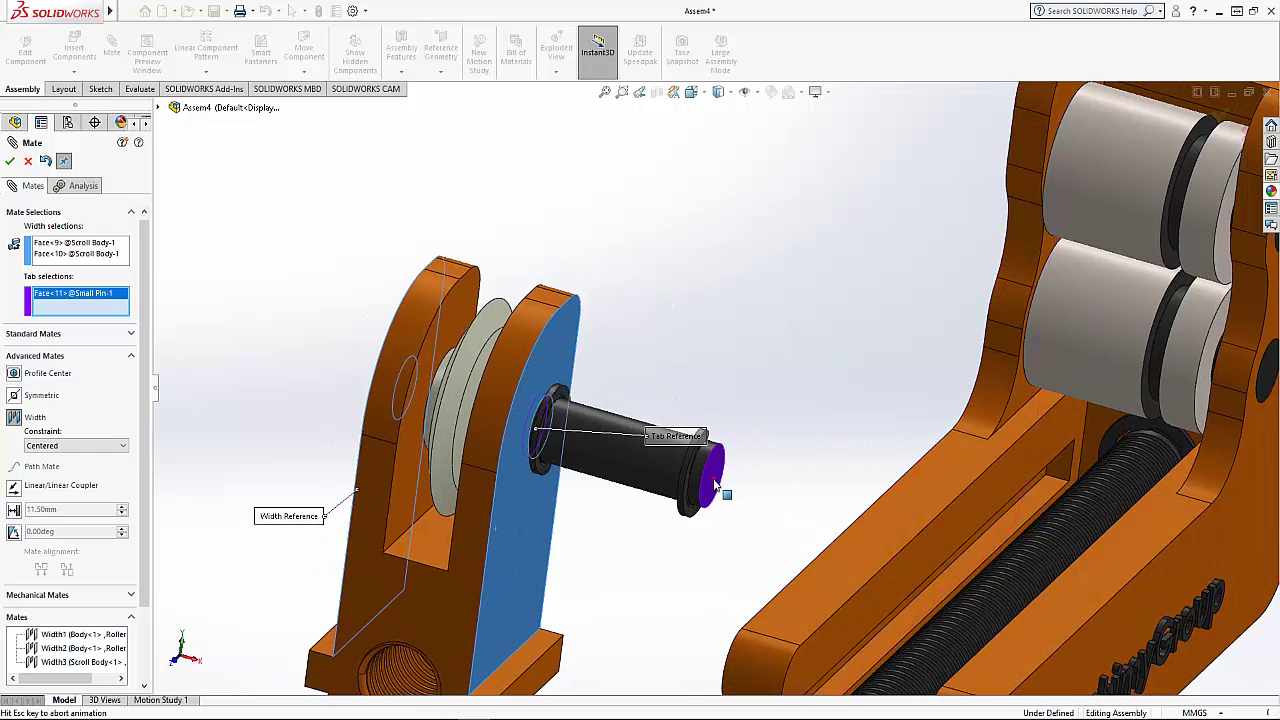
{"action": "left_click", "coordinate": [10, 163]}
{"action": "scroll", "coordinate": [514, 391], "scroll_direction": "up", "scroll_amount": 2}
{"action": "scroll", "coordinate": [514, 391], "scroll_direction": "up", "scroll_amount": 2}
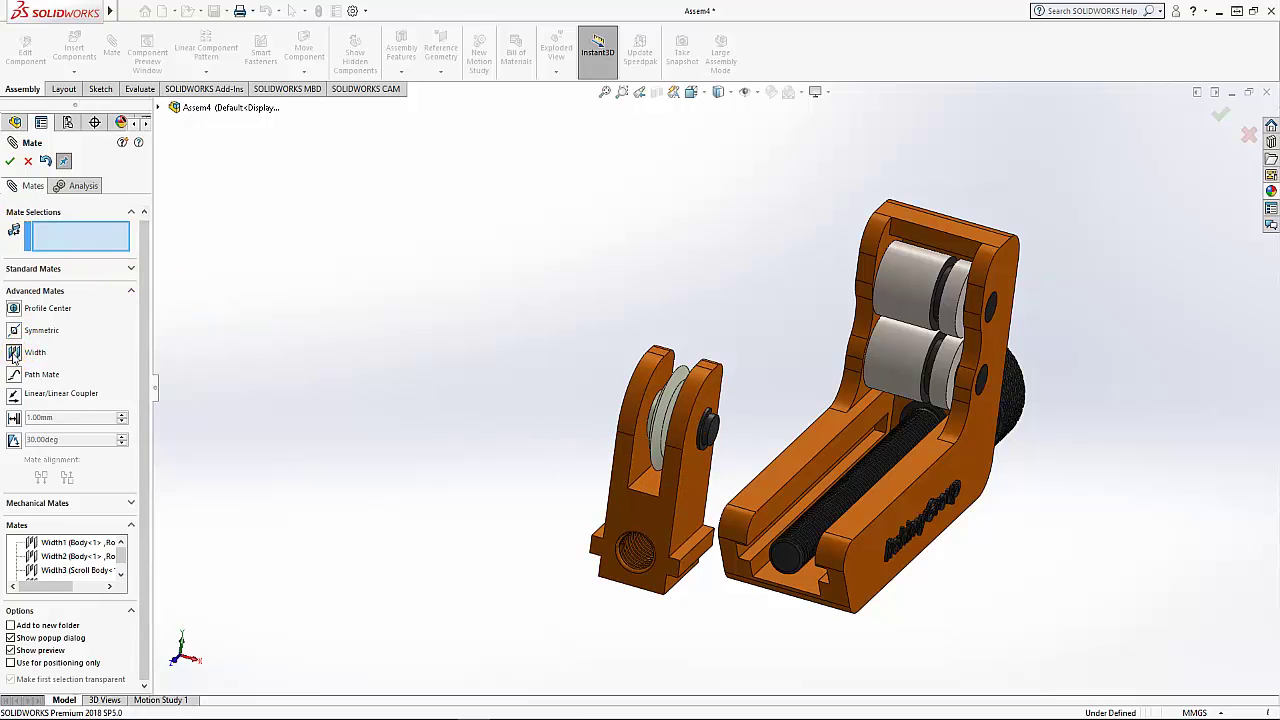
Width-mate the scroll body's bottom tab so it is centred in the body's slot
{"action": "left_click", "coordinate": [14, 353]}
{"action": "scroll", "coordinate": [799, 584], "scroll_direction": "down", "scroll_amount": 3}
{"action": "scroll", "coordinate": [760, 560], "scroll_direction": "down", "scroll_amount": 2}
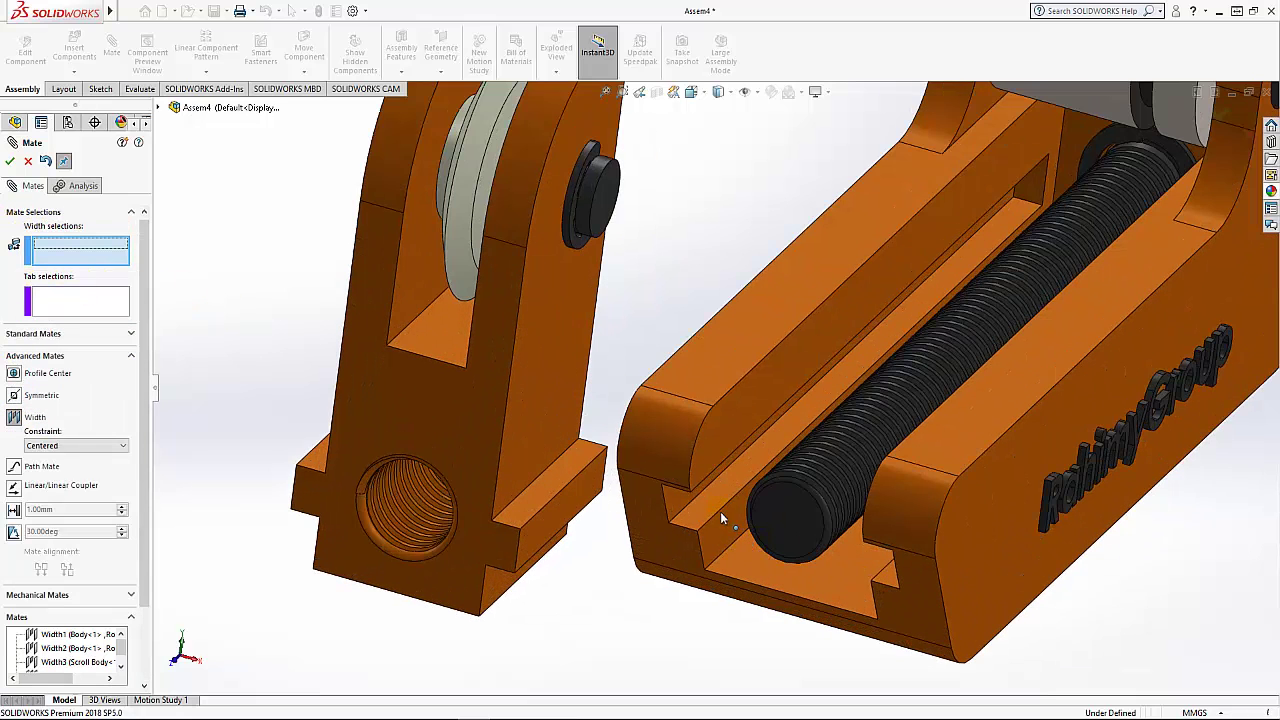
{"action": "left_click", "coordinate": [706, 506]}
{"action": "middle_click_drag", "start_coordinate": [706, 506], "coordinate": [672, 432]}
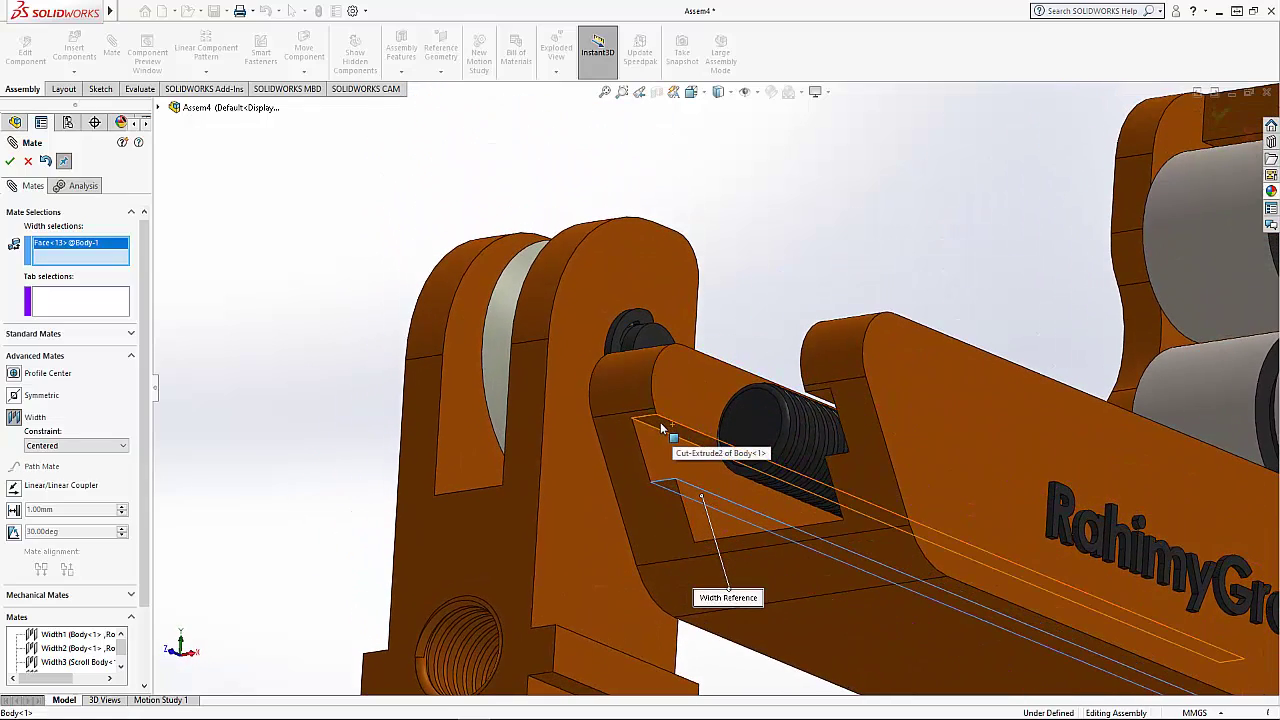
{"action": "left_click", "coordinate": [660, 422]}
{"action": "scroll", "coordinate": [658, 425], "scroll_direction": "up", "scroll_amount": 3}
{"action": "middle_click_drag", "start_coordinate": [600, 520], "coordinate": [490, 628]}
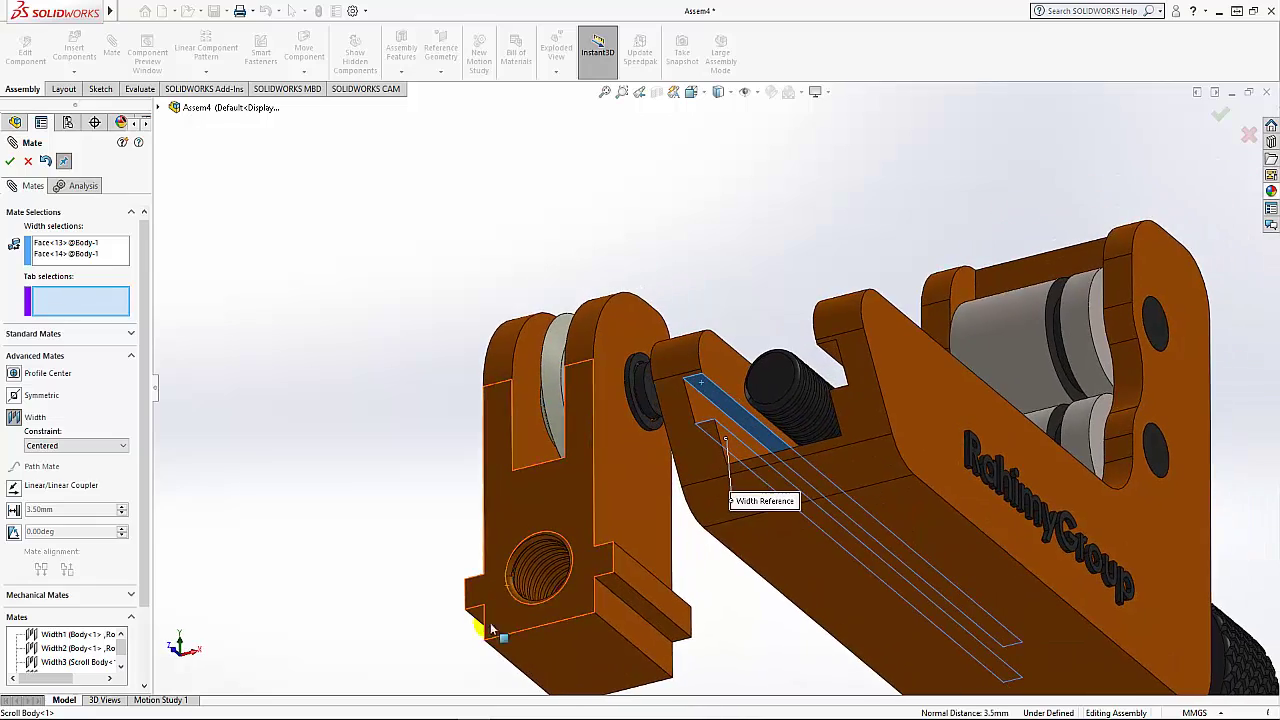
{"action": "scroll", "coordinate": [475, 622], "scroll_direction": "down", "scroll_amount": 4}
{"action": "scroll", "coordinate": [547, 541], "scroll_direction": "up", "scroll_amount": 4}
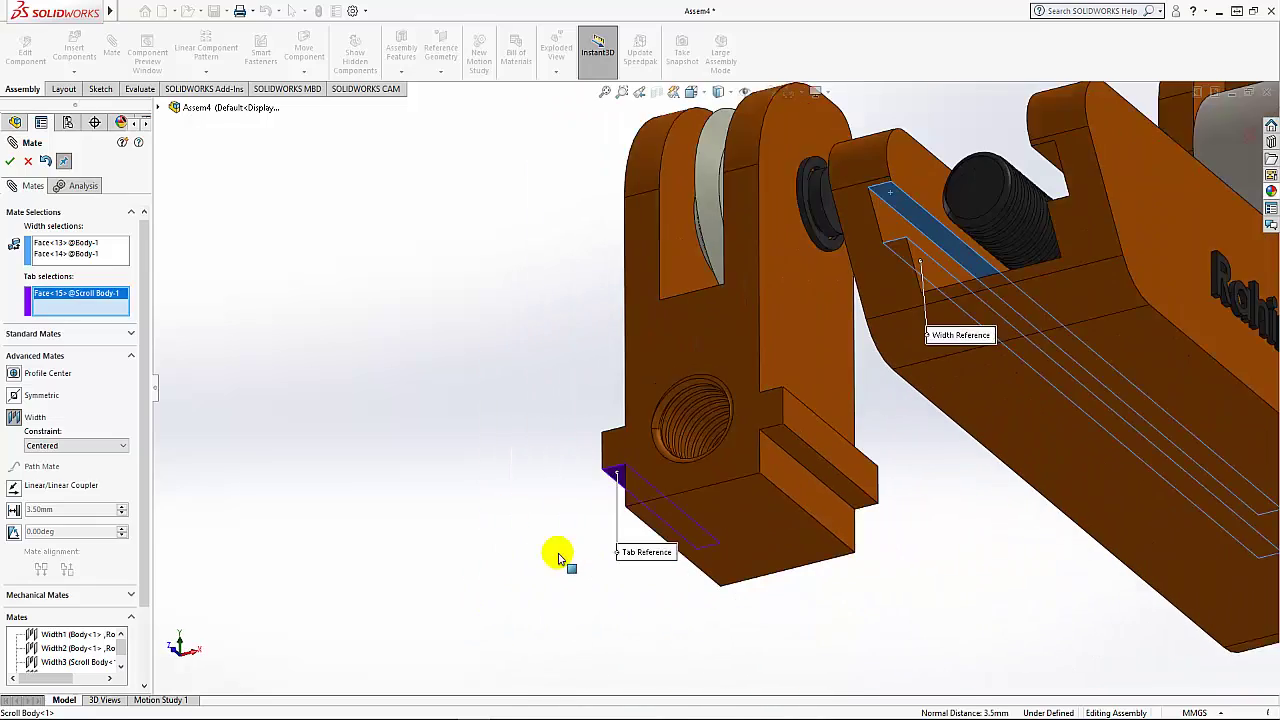
{"action": "middle_click_drag", "start_coordinate": [557, 551], "coordinate": [604, 423]}
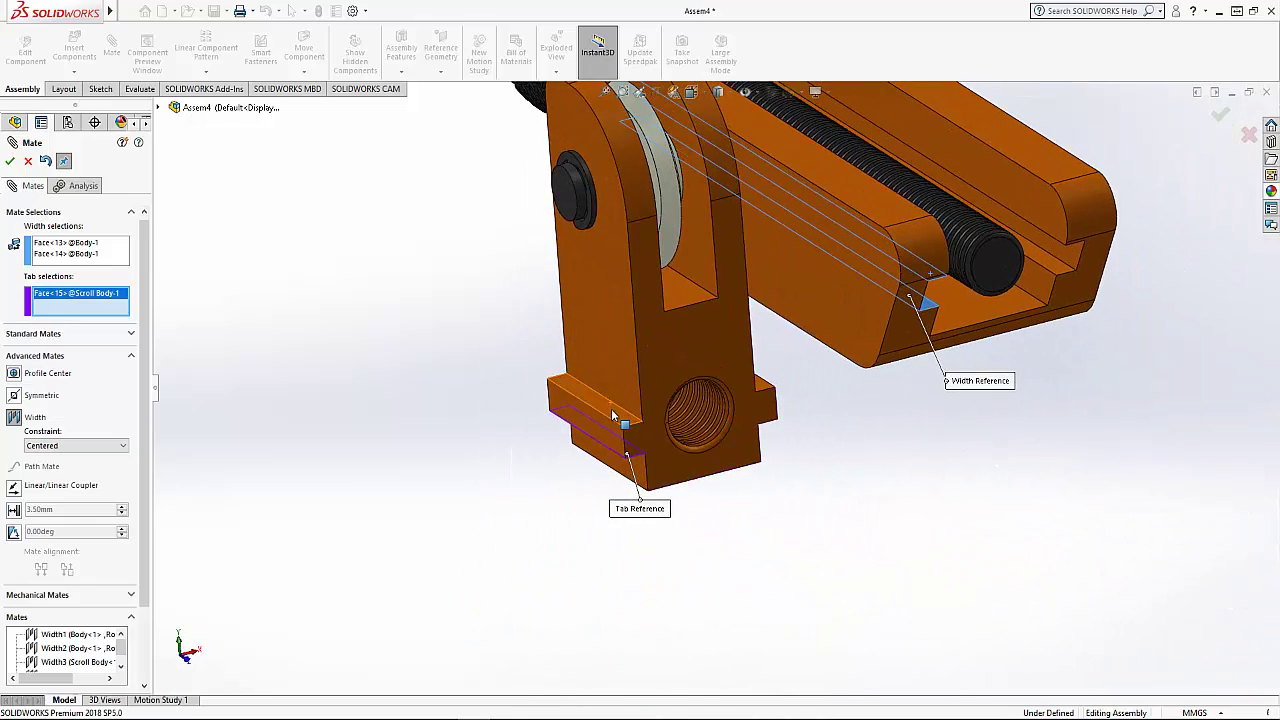
{"action": "left_click", "coordinate": [603, 418]}
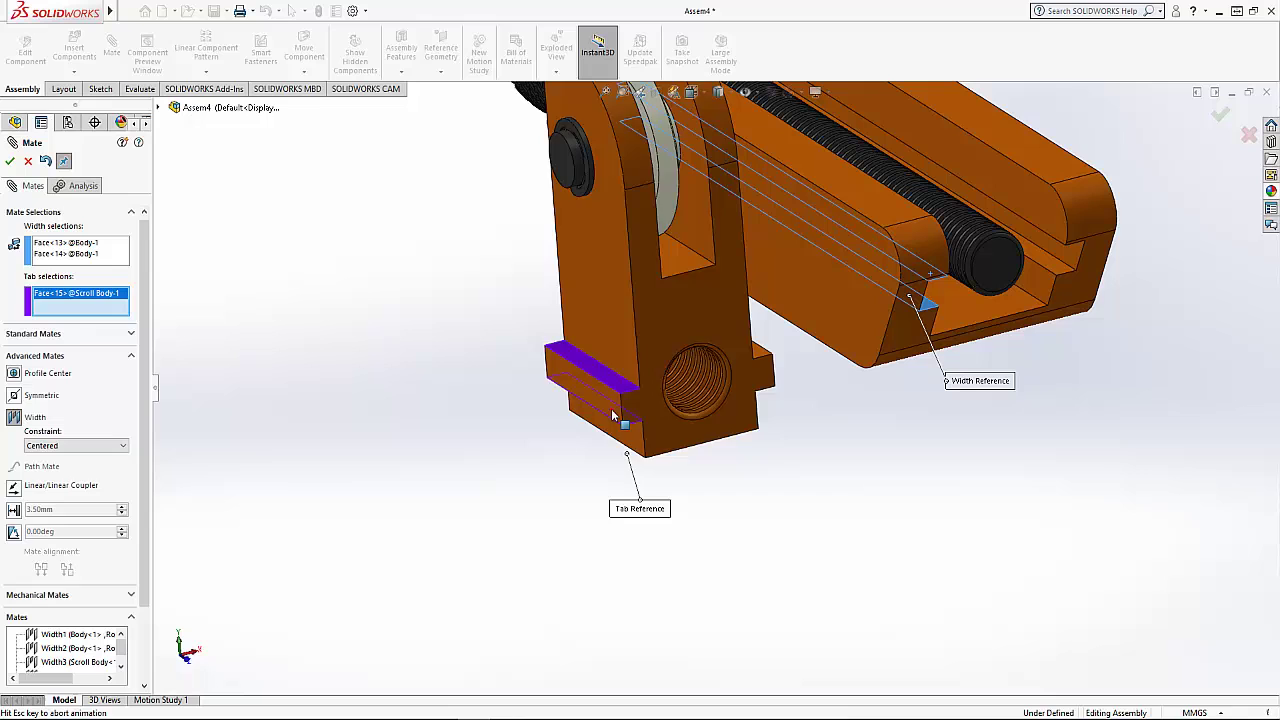
{"action": "left_click", "coordinate": [9, 162]}
Centre the scroll body's outer plates between the channel walls with a width mate, then close Mate
{"action": "middle_click_drag", "start_coordinate": [854, 465], "coordinate": [822, 412]}
{"action": "left_click", "coordinate": [15, 354]}
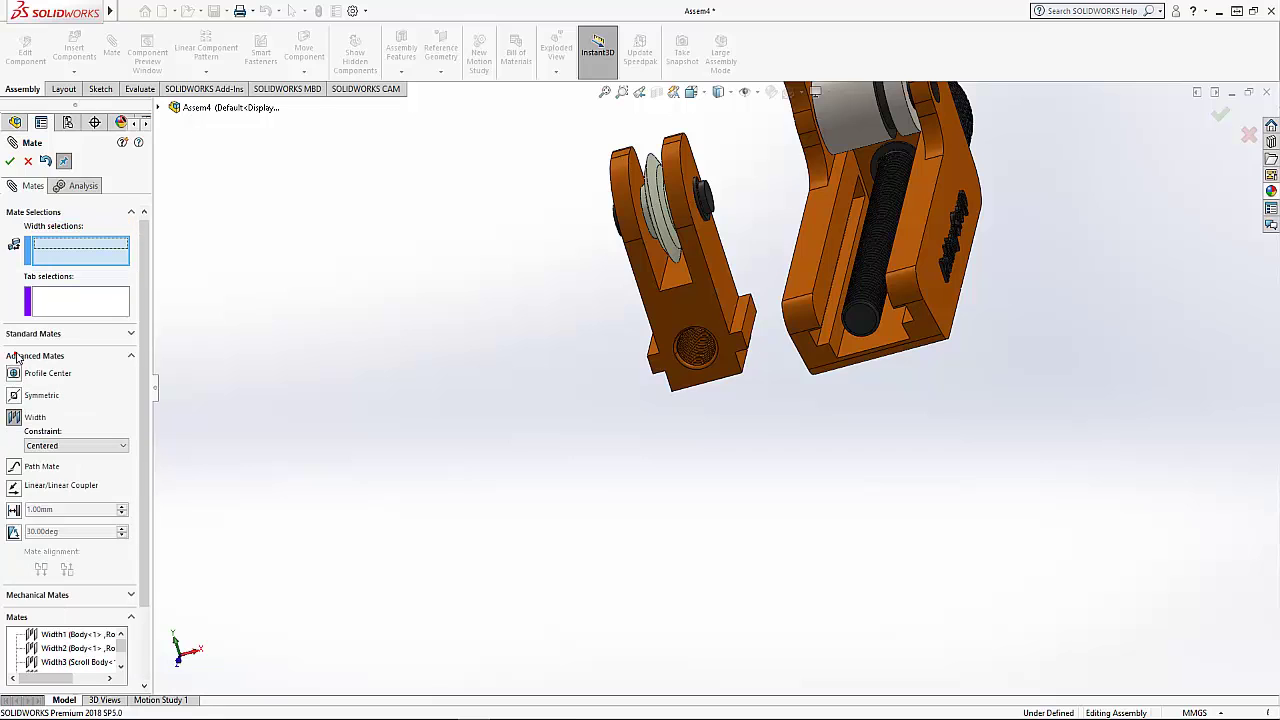
{"action": "scroll", "coordinate": [895, 281], "scroll_direction": "down", "scroll_amount": 3}
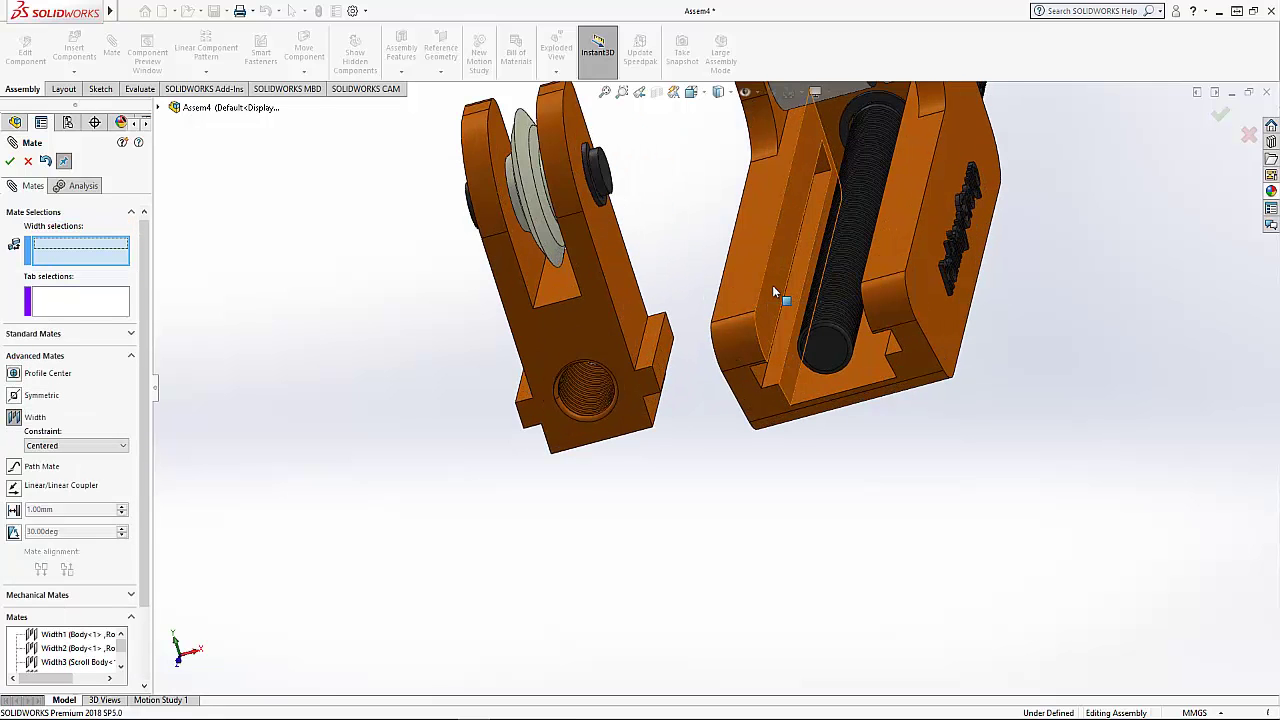
{"action": "left_click", "coordinate": [772, 288]}
{"action": "middle_click_drag", "start_coordinate": [770, 285], "coordinate": [946, 264]}
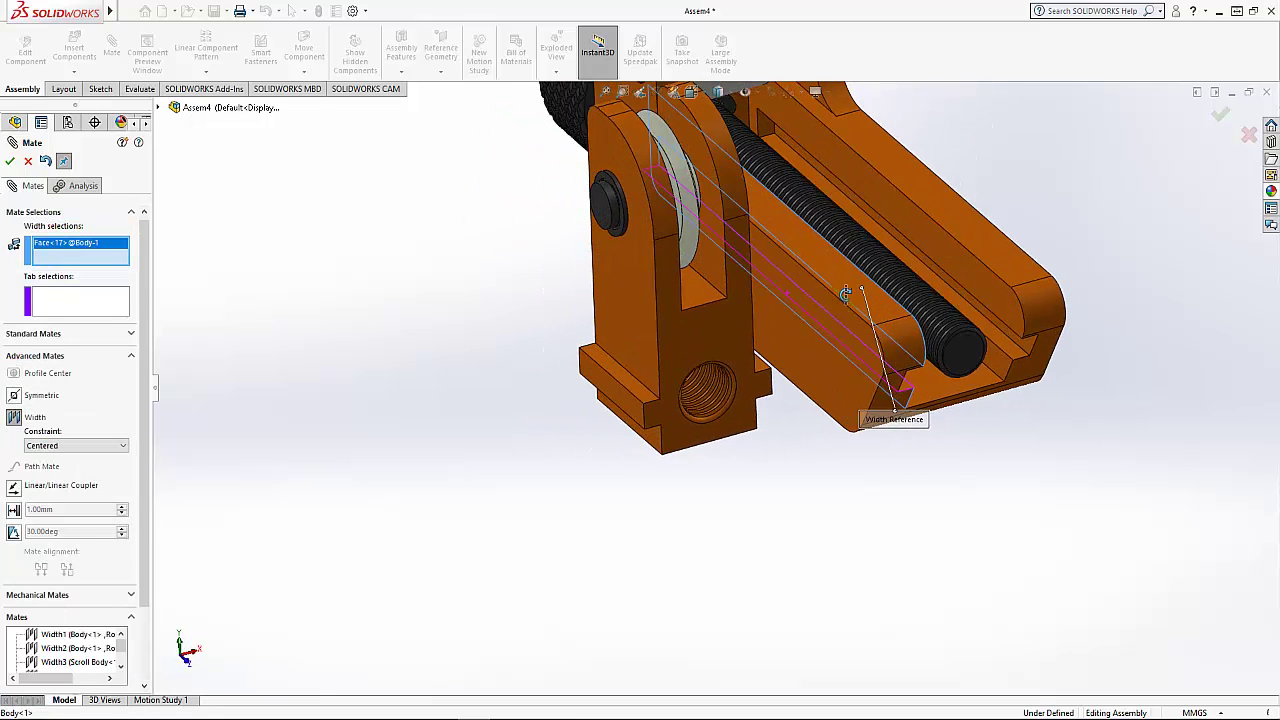
{"action": "left_click", "coordinate": [952, 268]}
{"action": "left_click", "coordinate": [630, 328]}
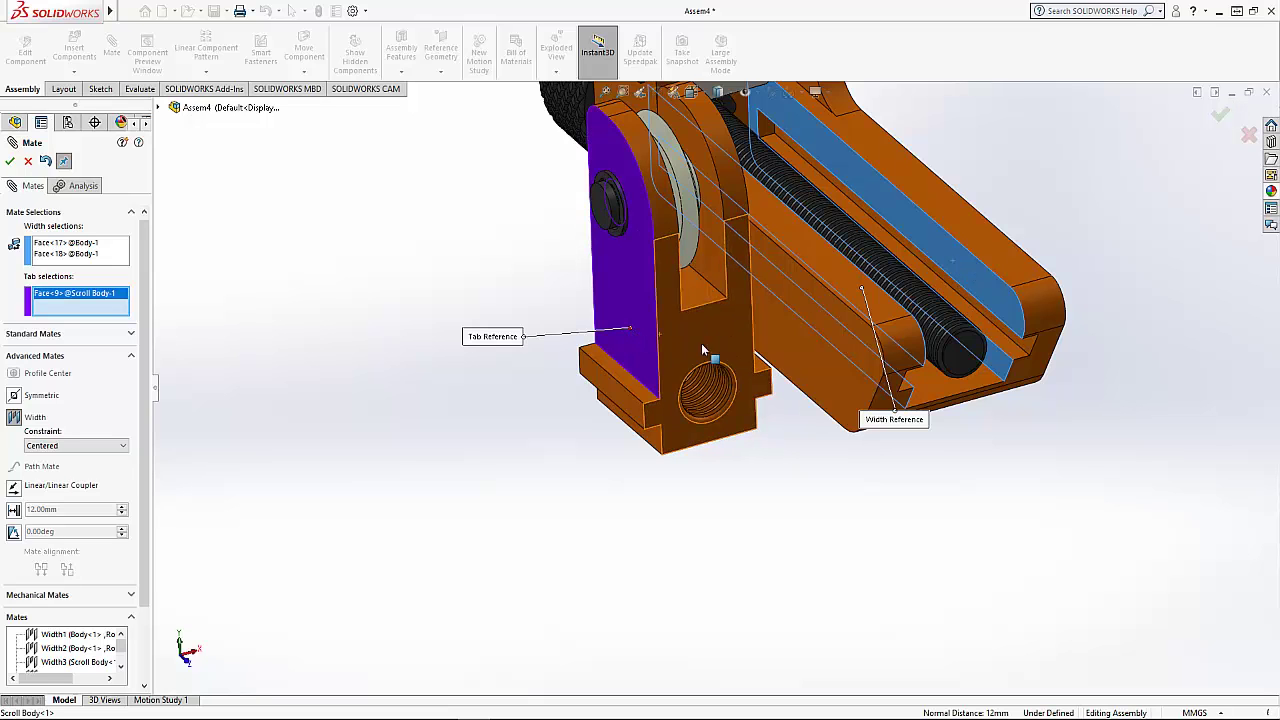
{"action": "left_click", "coordinate": [760, 370]}
{"action": "mouse_move", "coordinate": [760, 370]}
{"action": "middle_mouse_down"}
{"action": "mouse_move", "coordinate": [743, 300]}
{"action": "mouse_move", "coordinate": [766, 301]}
{"action": "middle_mouse_up"}
{"action": "left_click", "coordinate": [10, 161]}
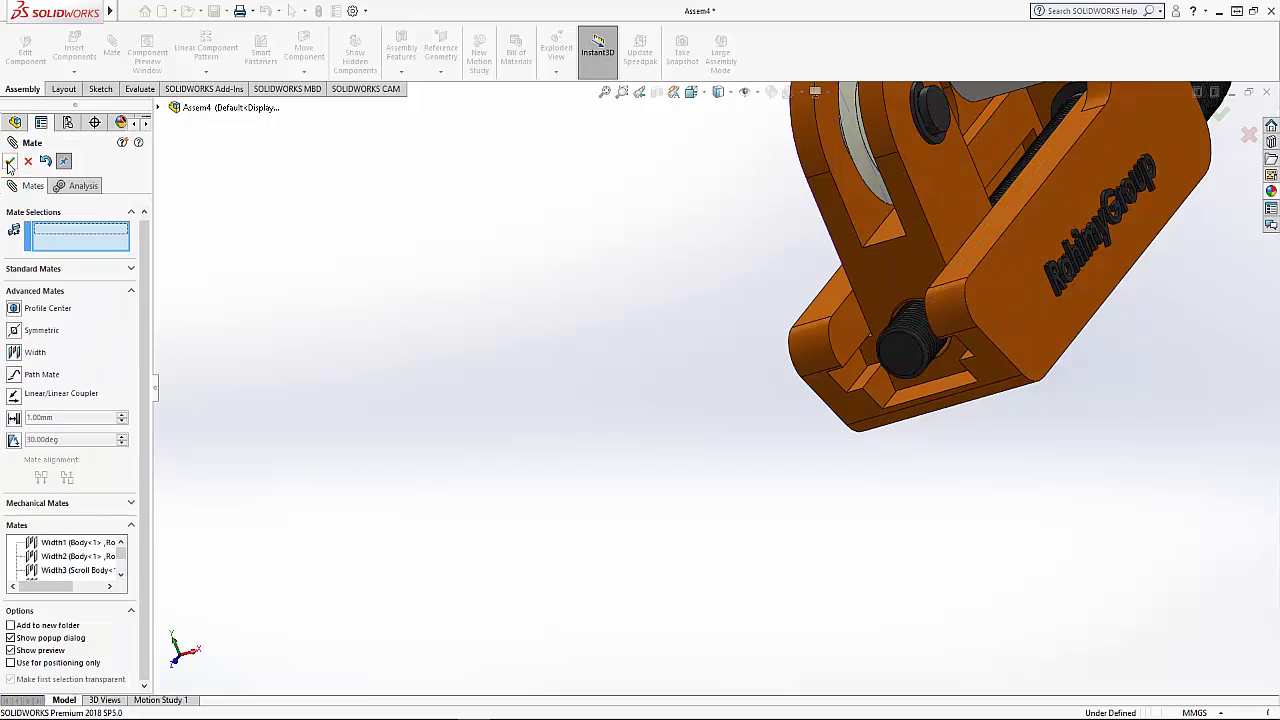
{"action": "left_click", "coordinate": [10, 161]}
Orbit around the assembled cutter to inspect the centred scroll body
{"action": "middle_click_drag", "start_coordinate": [691, 345], "coordinate": [930, 203]}
{"action": "scroll", "coordinate": [800, 263], "scroll_direction": "down", "scroll_amount": 3}
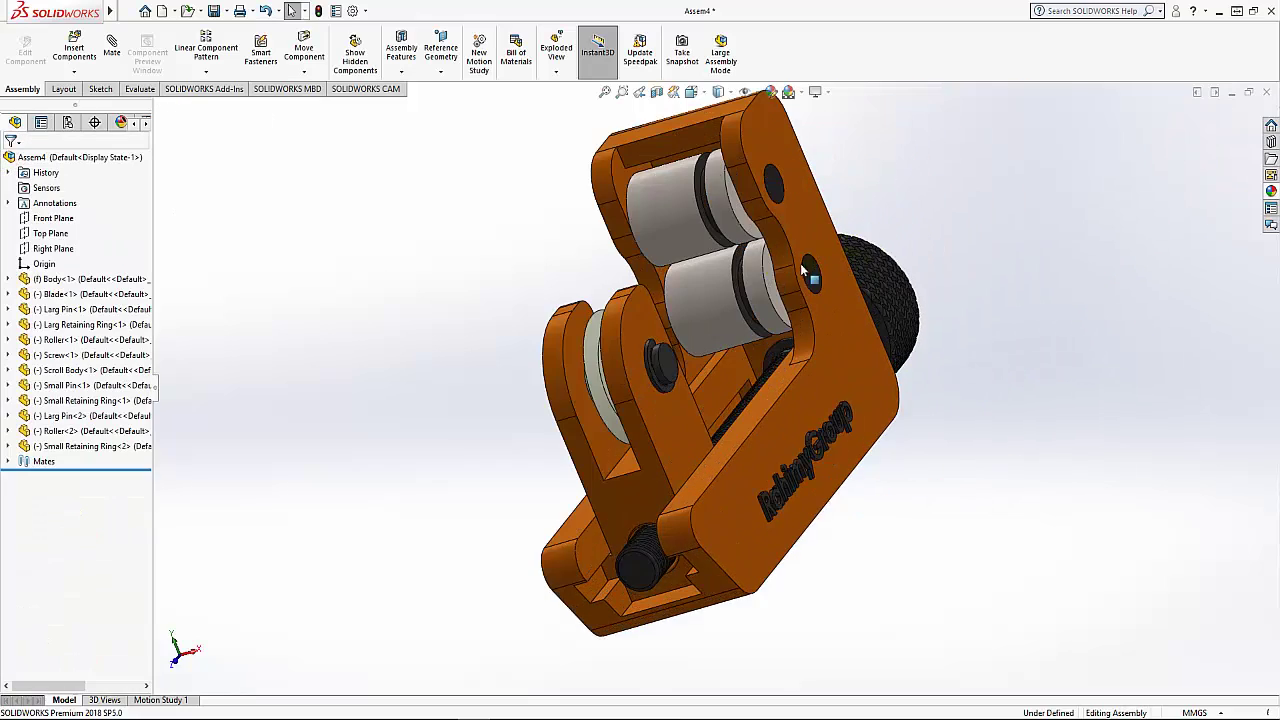
{"action": "scroll", "coordinate": [824, 470], "scroll_direction": "down", "scroll_amount": 3}
{"action": "mouse_move", "coordinate": [824, 470]}
{"action": "middle_mouse_down"}
{"action": "mouse_move", "coordinate": [725, 580]}
{"action": "mouse_move", "coordinate": [754, 614]}
{"action": "middle_mouse_up"}
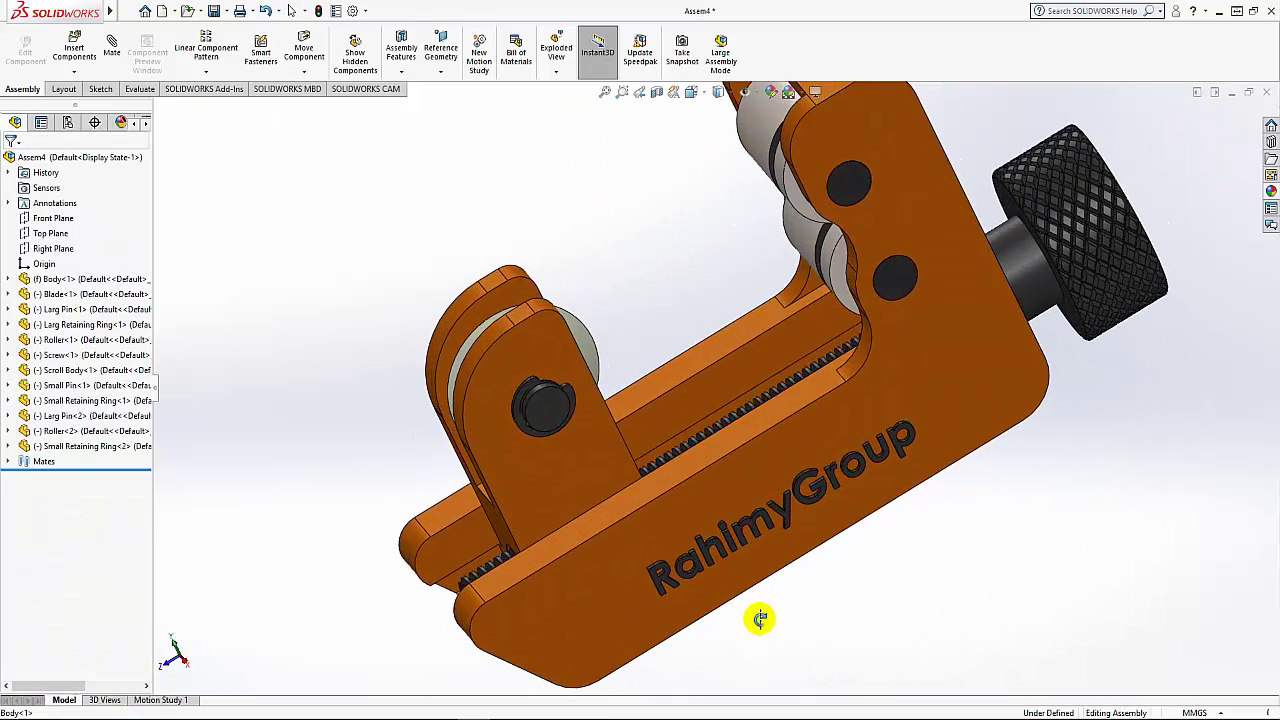
{"action": "left_click", "coordinate": [500, 380]}
{"action": "middle_click_drag", "start_coordinate": [500, 380], "coordinate": [447, 565]}
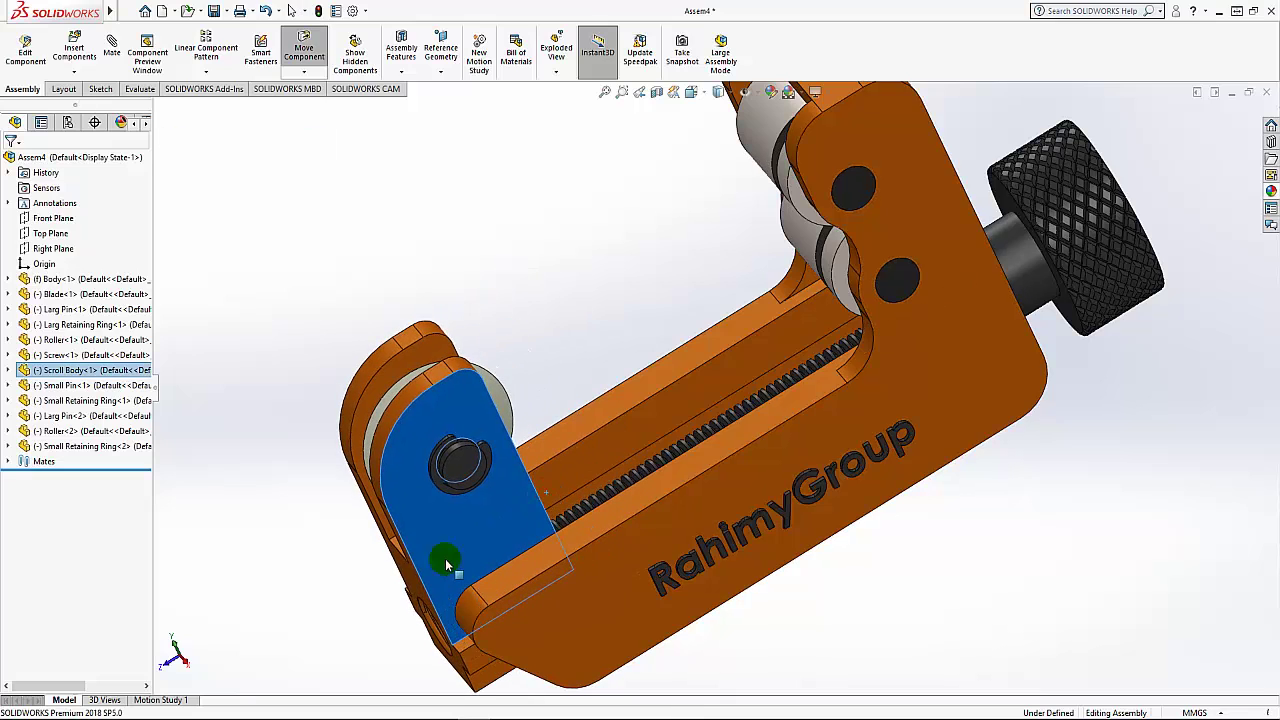
{"action": "left_click", "coordinate": [284, 348]}
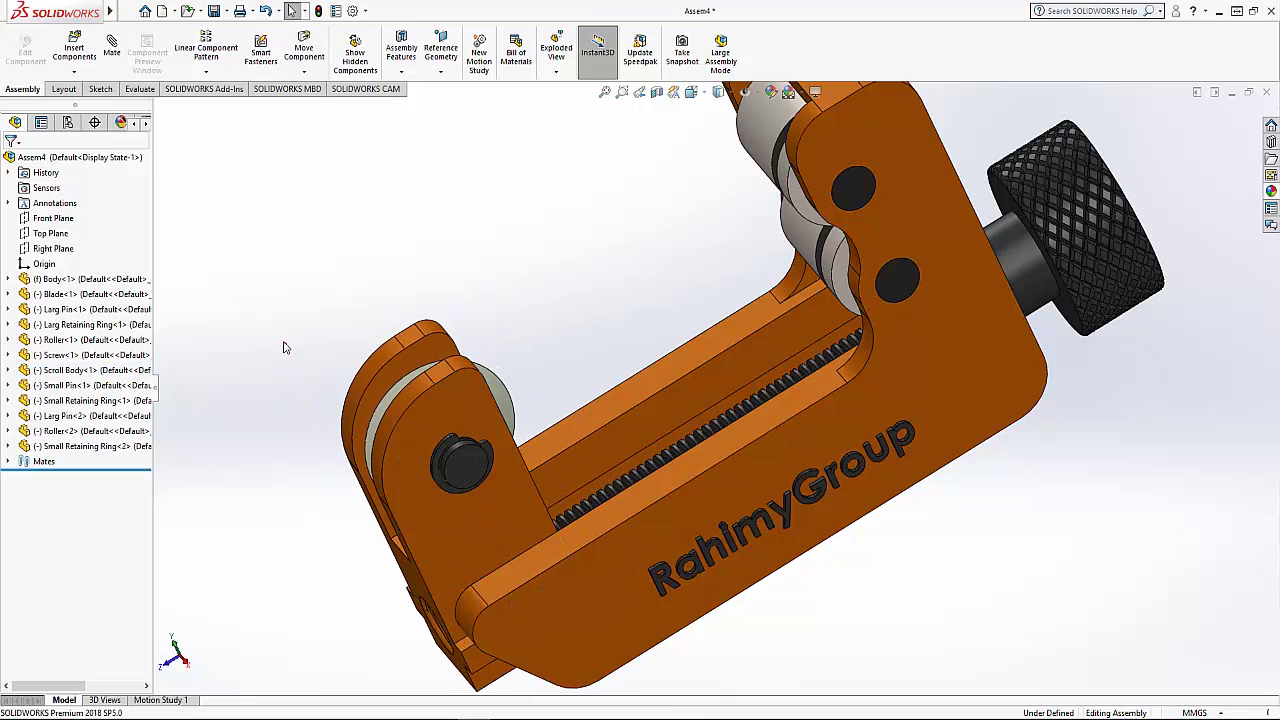
Add a reversed 1.00 mm-per-revolution screw mate between the screw and the scroll body's threaded hole
{"action": "left_click", "coordinate": [112, 50]}
{"action": "left_click", "coordinate": [47, 280]}
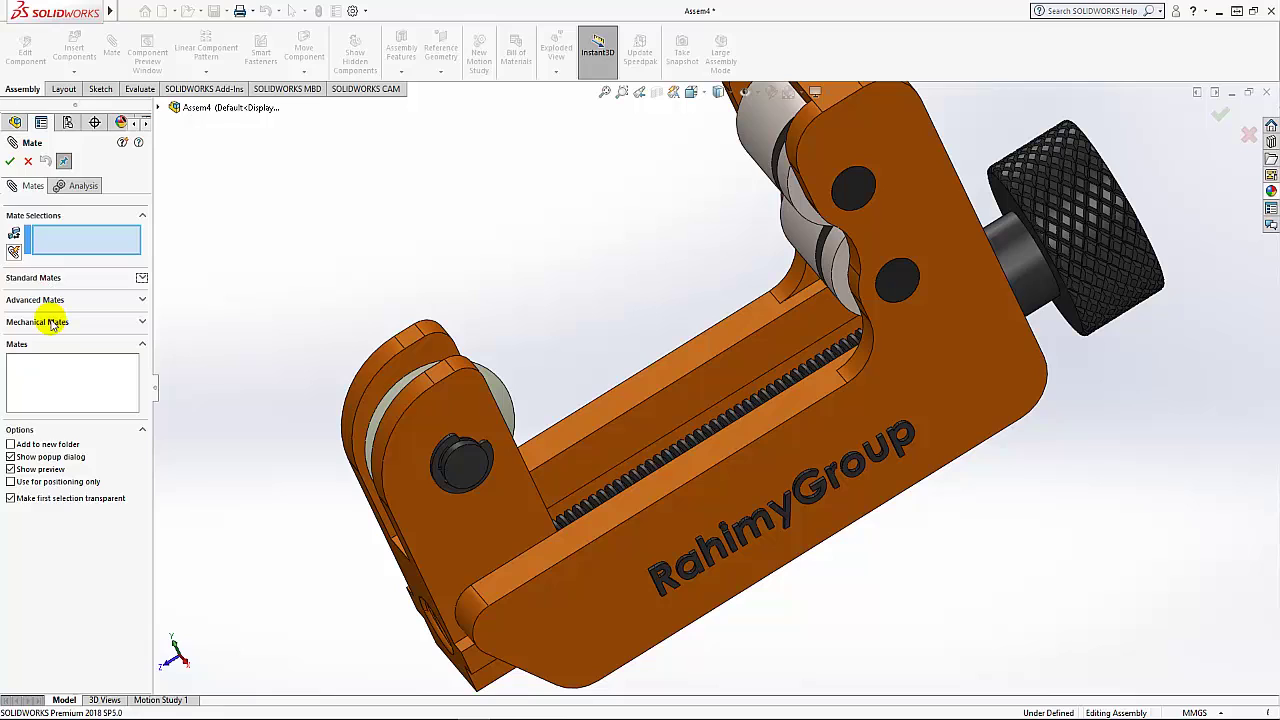
{"action": "left_click", "coordinate": [50, 322]}
{"action": "left_click", "coordinate": [15, 445]}
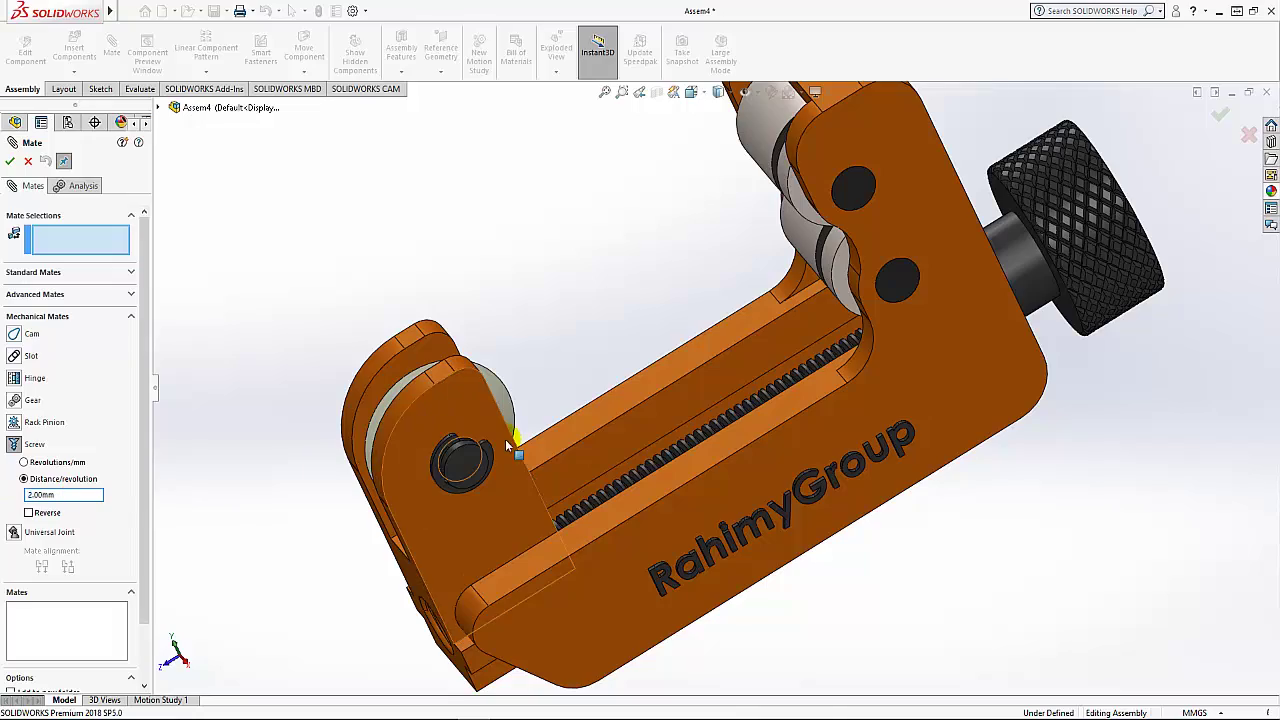
{"action": "scroll", "coordinate": [505, 439], "scroll_direction": "down", "scroll_amount": 2}
{"action": "scroll", "coordinate": [560, 460], "scroll_direction": "down", "scroll_amount": 2}
{"action": "scroll", "coordinate": [600, 475], "scroll_direction": "down", "scroll_amount": 4}
{"action": "scroll", "coordinate": [617, 482], "scroll_direction": "down", "scroll_amount": 3}
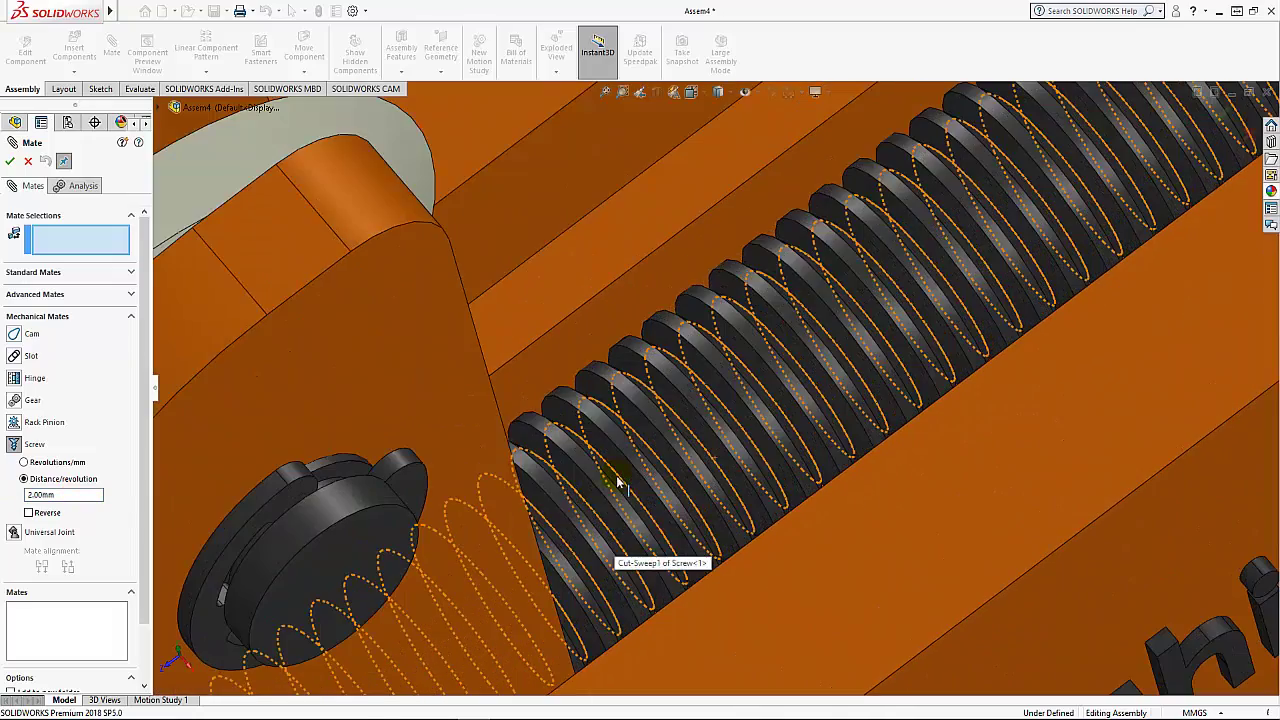
{"action": "left_click", "coordinate": [596, 477]}
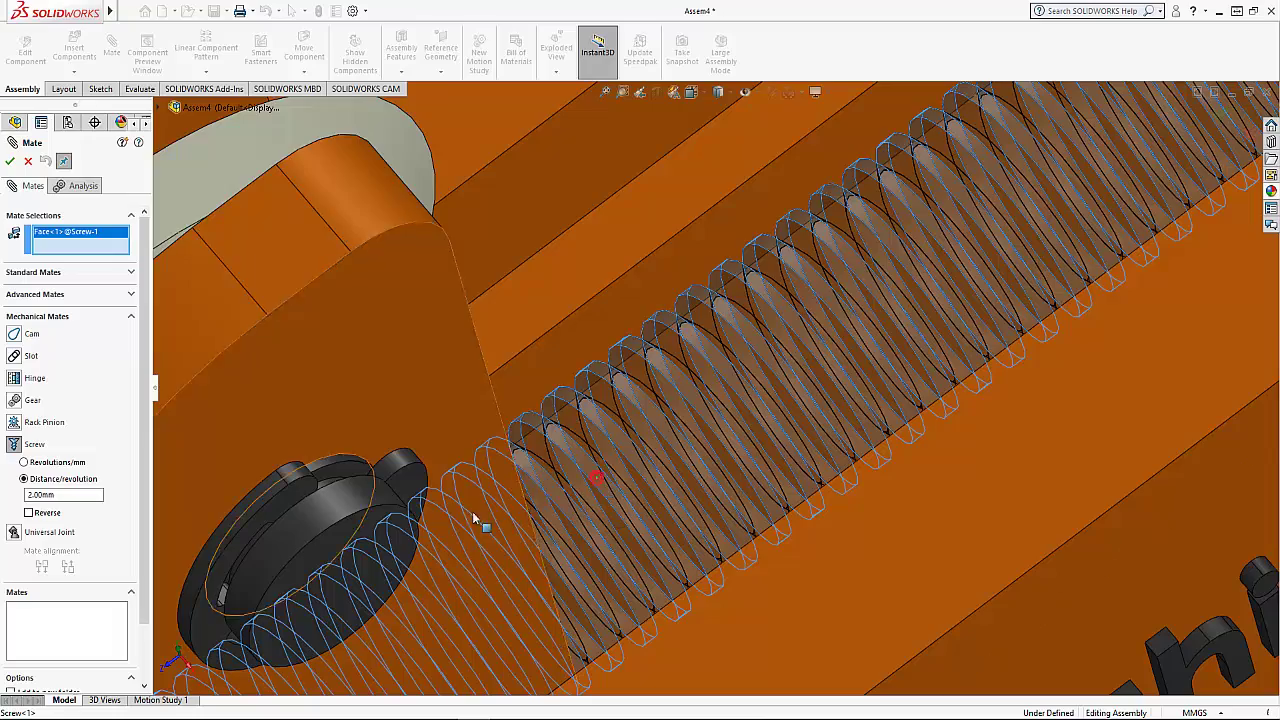
{"action": "scroll", "coordinate": [440, 560], "scroll_direction": "up", "scroll_amount": 5}
{"action": "scroll", "coordinate": [414, 600], "scroll_direction": "down", "scroll_amount": 3}
{"action": "scroll", "coordinate": [460, 630], "scroll_direction": "down", "scroll_amount": 3}
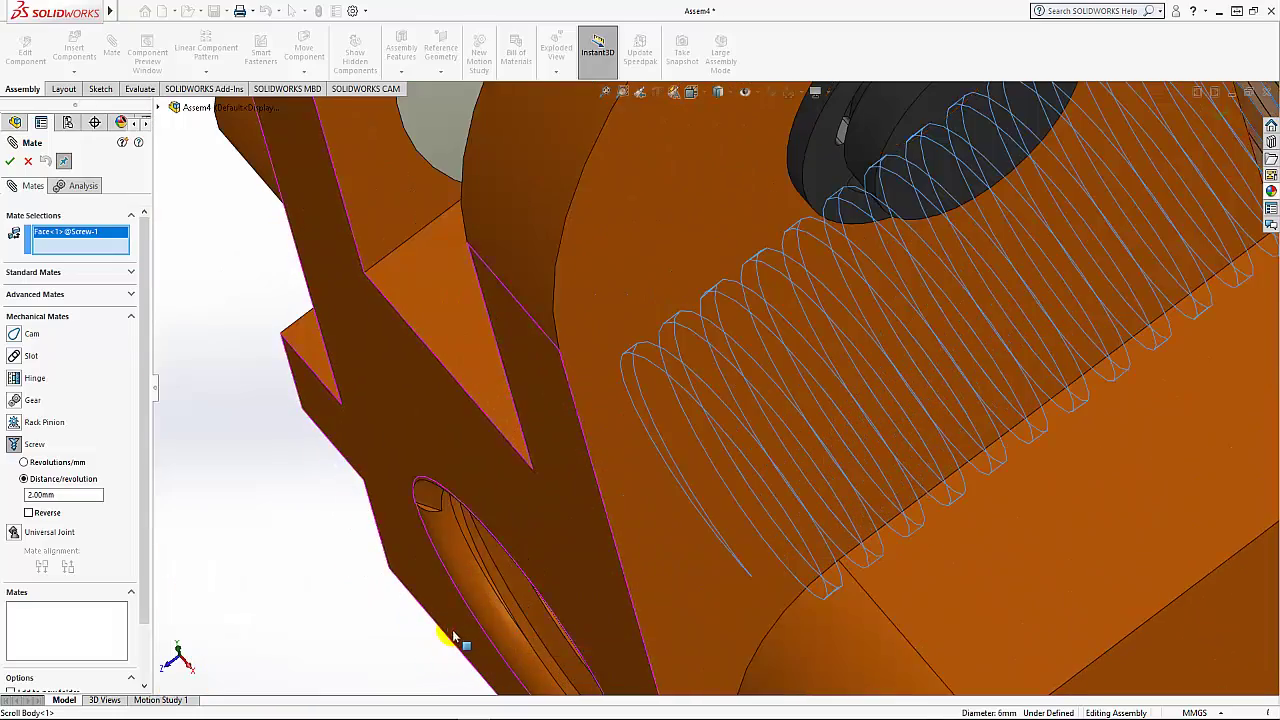
{"action": "scroll", "coordinate": [455, 625], "scroll_direction": "up", "scroll_amount": 2}
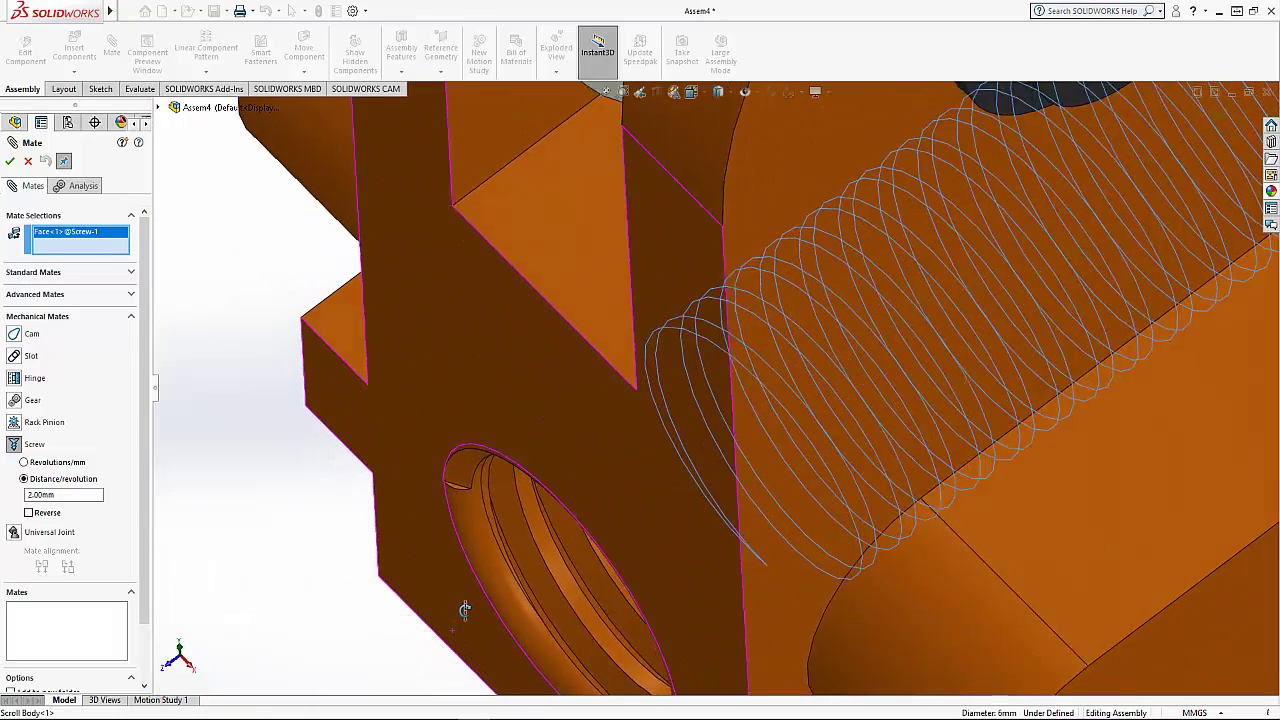
{"action": "left_click", "coordinate": [596, 625]}
{"action": "left_click", "coordinate": [19, 163]}
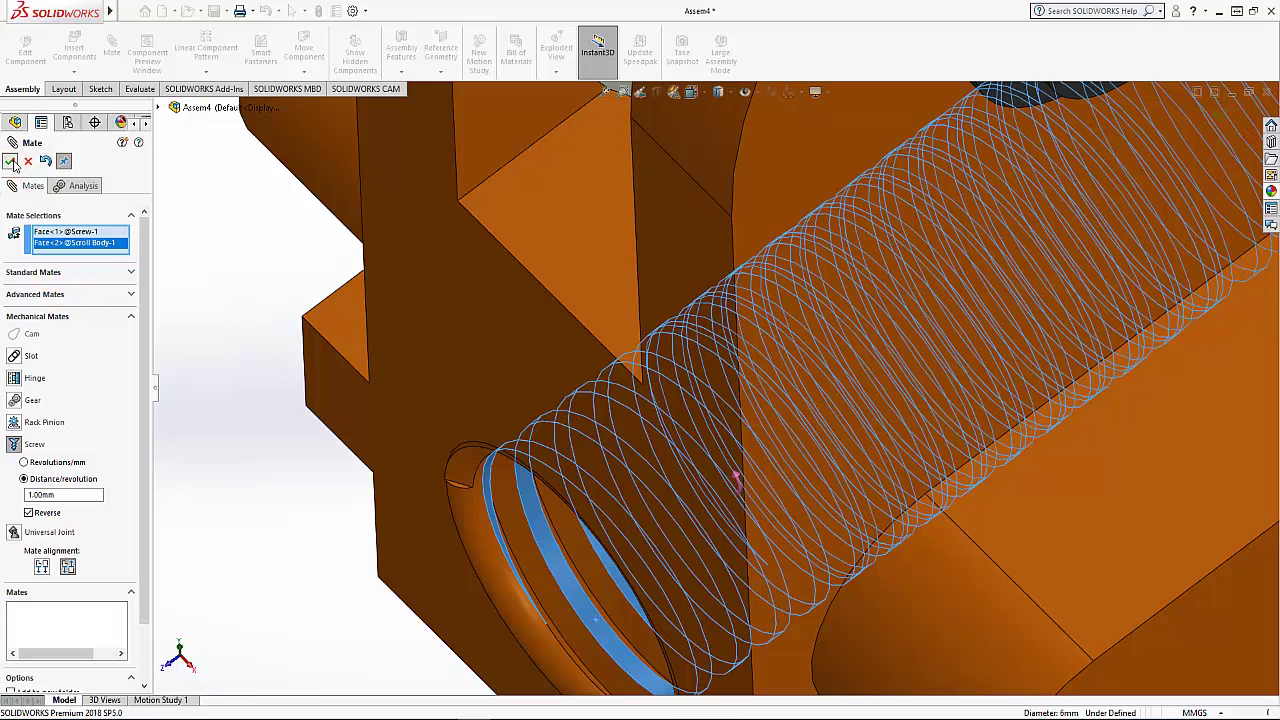
{"action": "left_click", "coordinate": [15, 163]}
Drag the scroll body along the screw toward the knob to test the thread
{"action": "scroll", "coordinate": [808, 362], "scroll_direction": "up", "scroll_amount": 3}
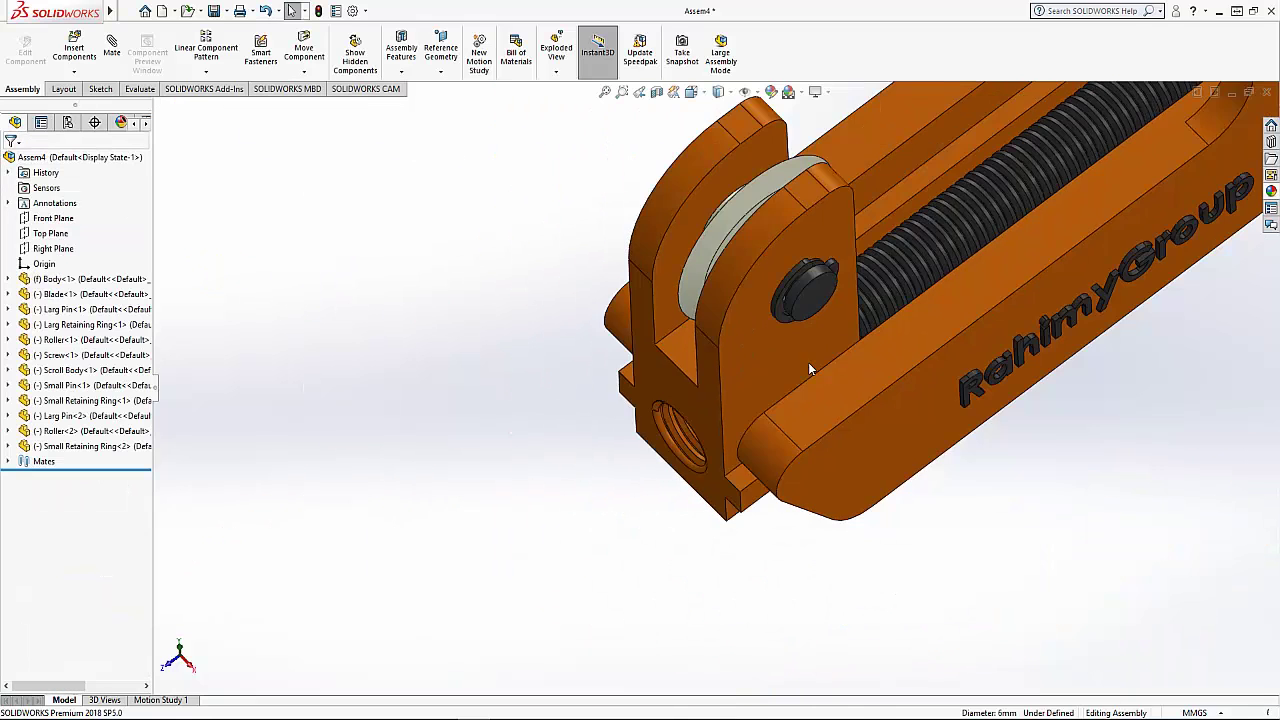
{"action": "mouse_move", "coordinate": [808, 362]}
{"action": "middle_mouse_down"}
{"action": "mouse_move", "coordinate": [1016, 377]}
{"action": "mouse_move", "coordinate": [1000, 383]}
{"action": "middle_mouse_up"}
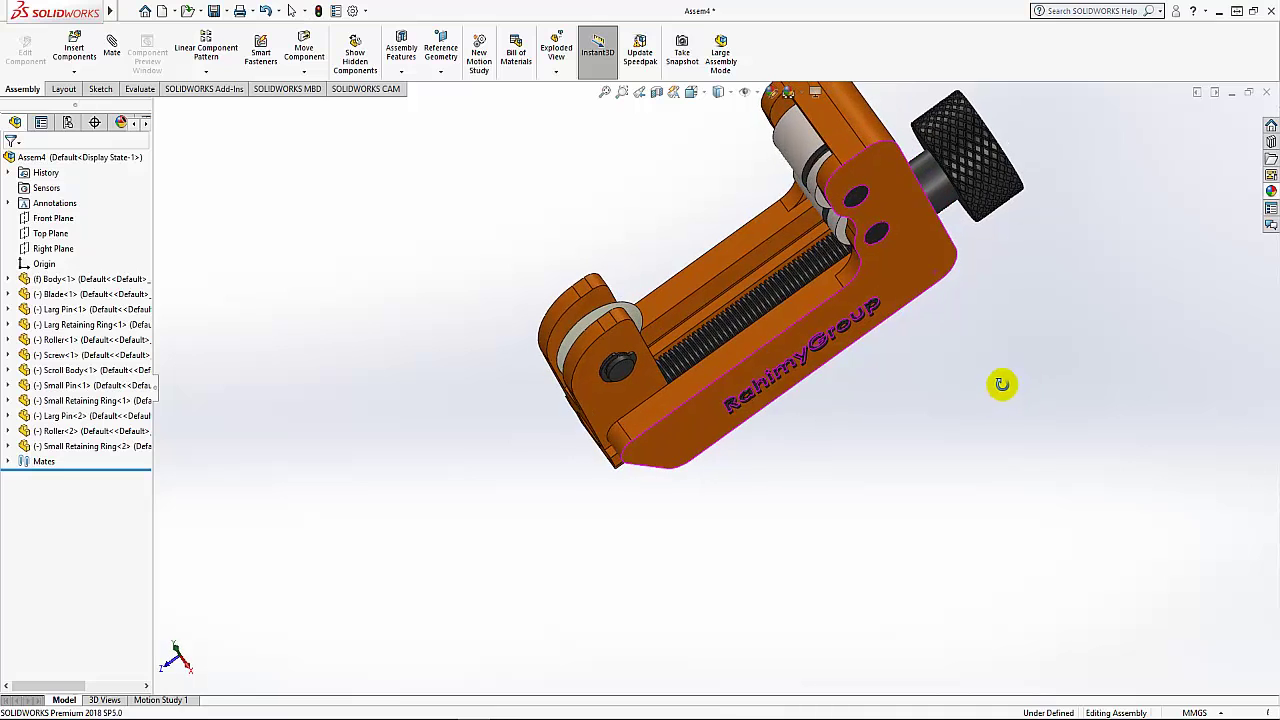
{"action": "mouse_move", "coordinate": [613, 399]}
{"action": "left_mouse_down"}
{"action": "mouse_move", "coordinate": [729, 331]}
{"action": "mouse_move", "coordinate": [706, 341]}
{"action": "left_mouse_up"}
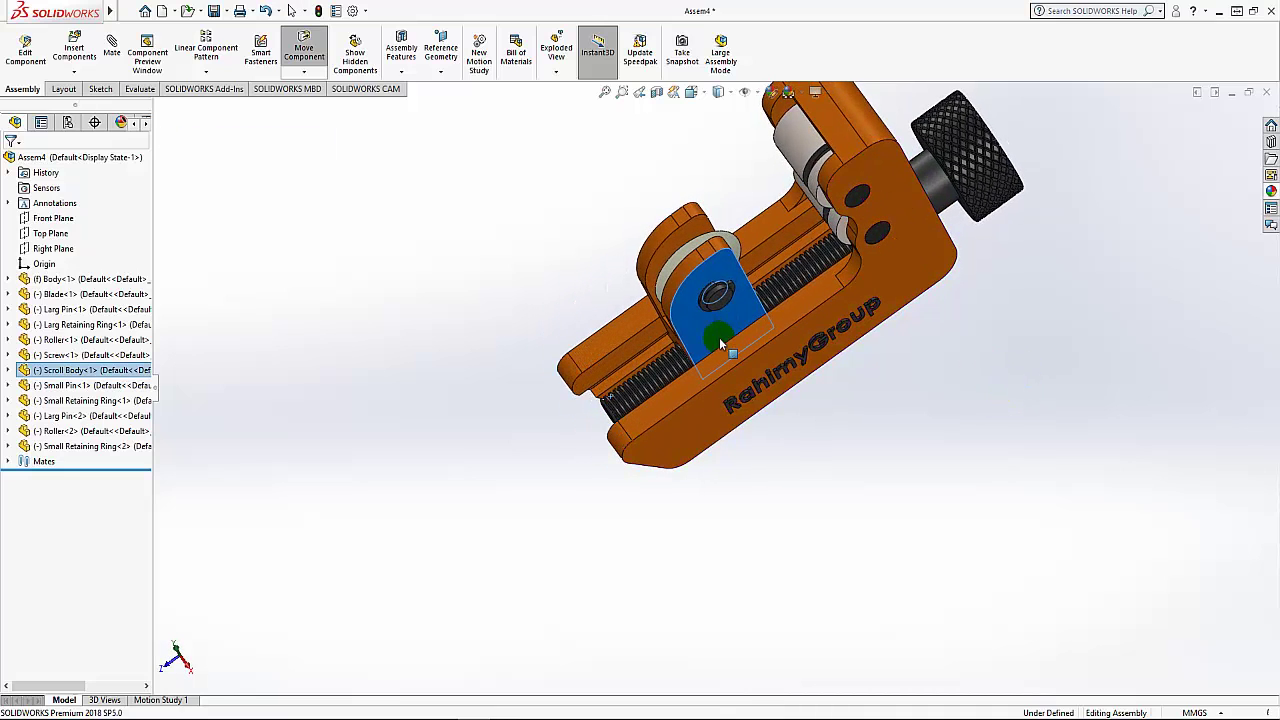
{"action": "key", "text": "Escape"}
{"action": "scroll", "coordinate": [840, 198], "scroll_direction": "up", "scroll_amount": 3}
{"action": "scroll", "coordinate": [840, 198], "scroll_direction": "down", "scroll_amount": 3}
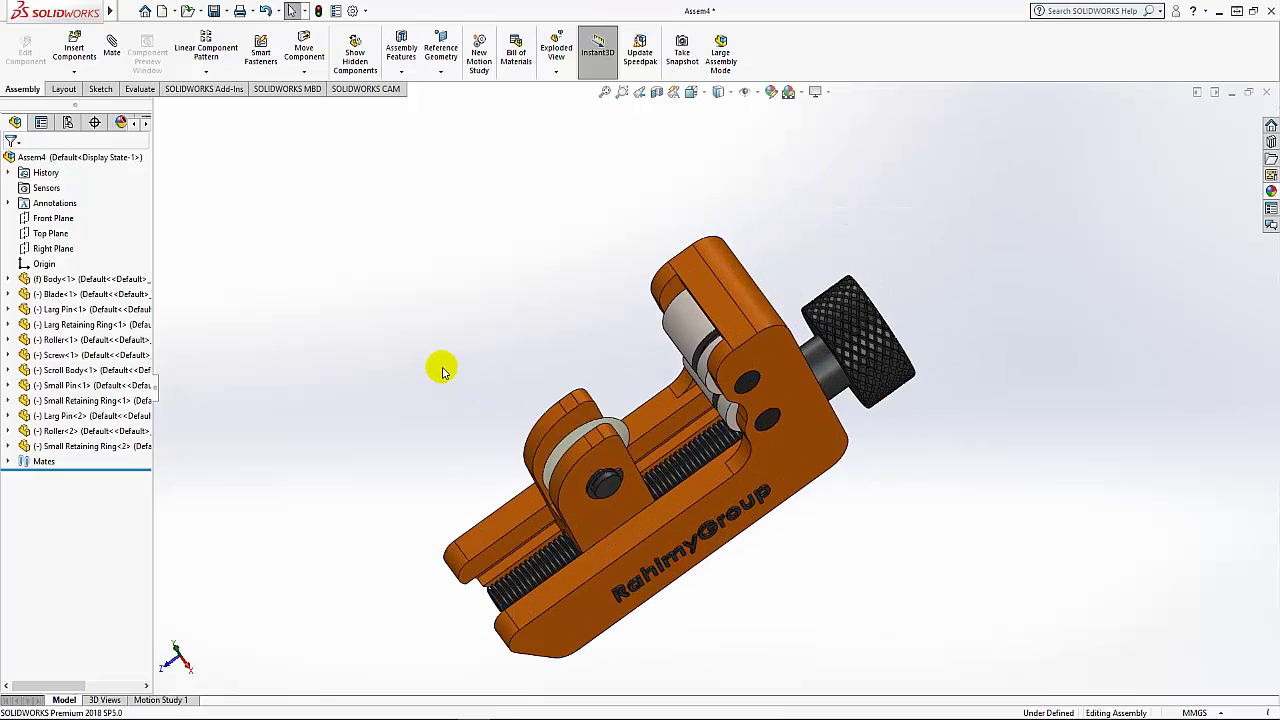
{"action": "mouse_move", "coordinate": [443, 371]}
{"action": "middle_mouse_down"}
{"action": "mouse_move", "coordinate": [457, 263]}
{"action": "mouse_move", "coordinate": [428, 263]}
{"action": "middle_mouse_up"}
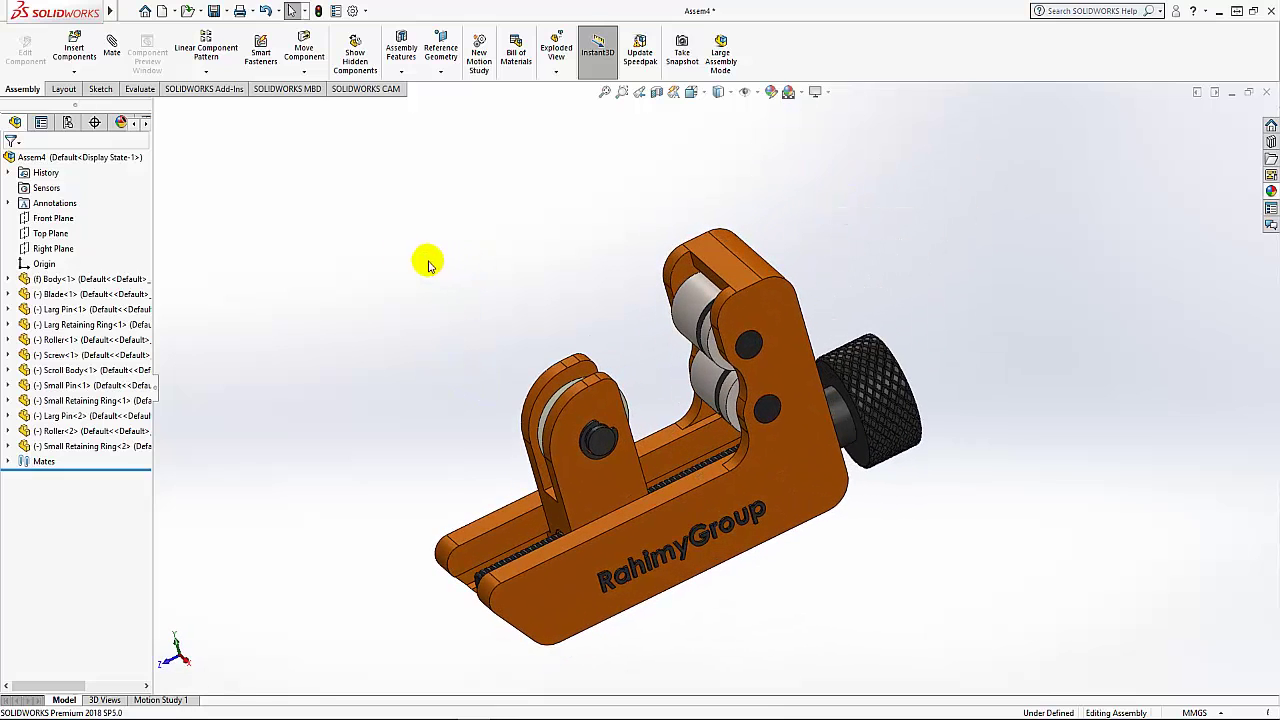
Start a limit distance mate between a scroll body face and the main body's facing surface
{"action": "left_click", "coordinate": [112, 55]}
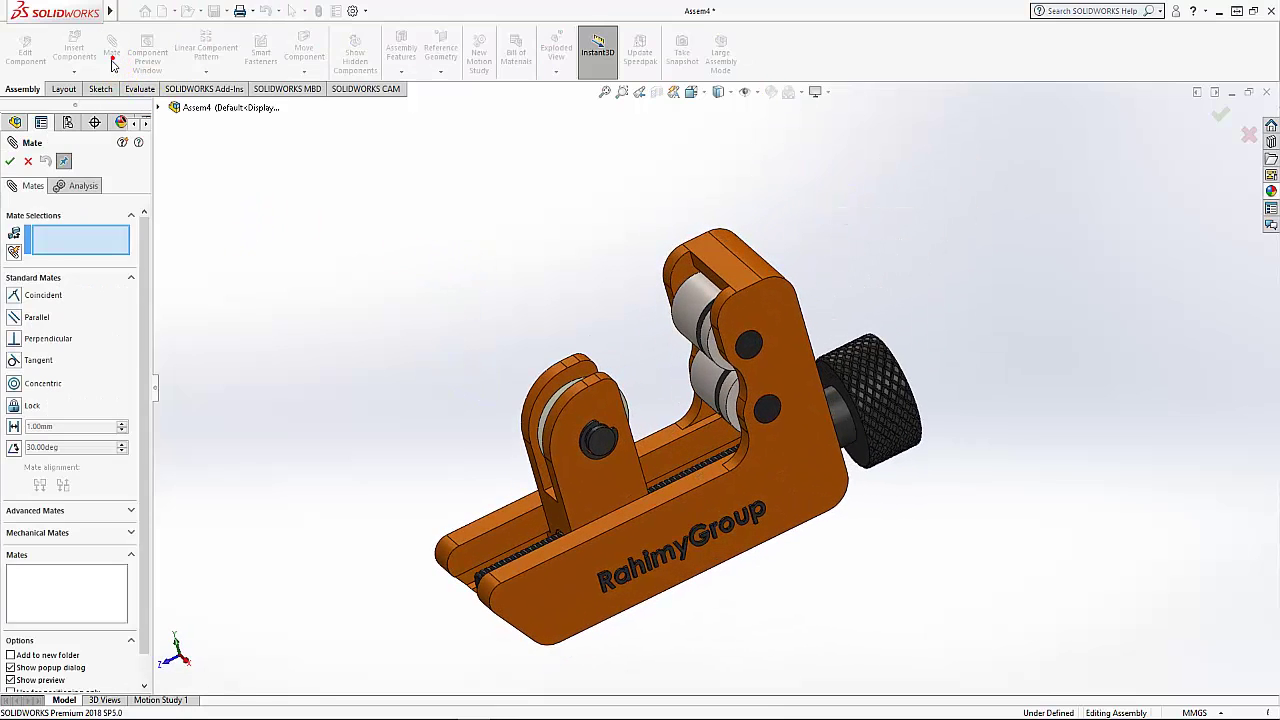
{"action": "left_click", "coordinate": [55, 279]}
{"action": "left_click", "coordinate": [47, 298]}
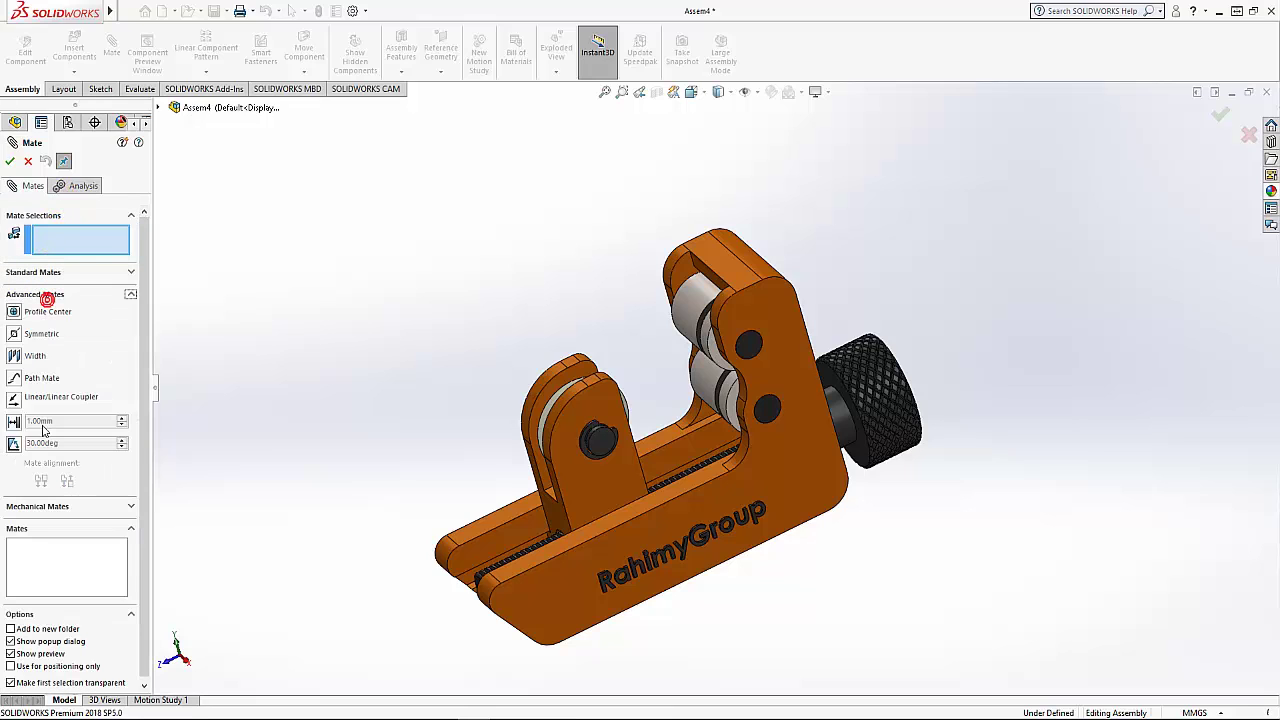
{"action": "left_click", "coordinate": [14, 422]}
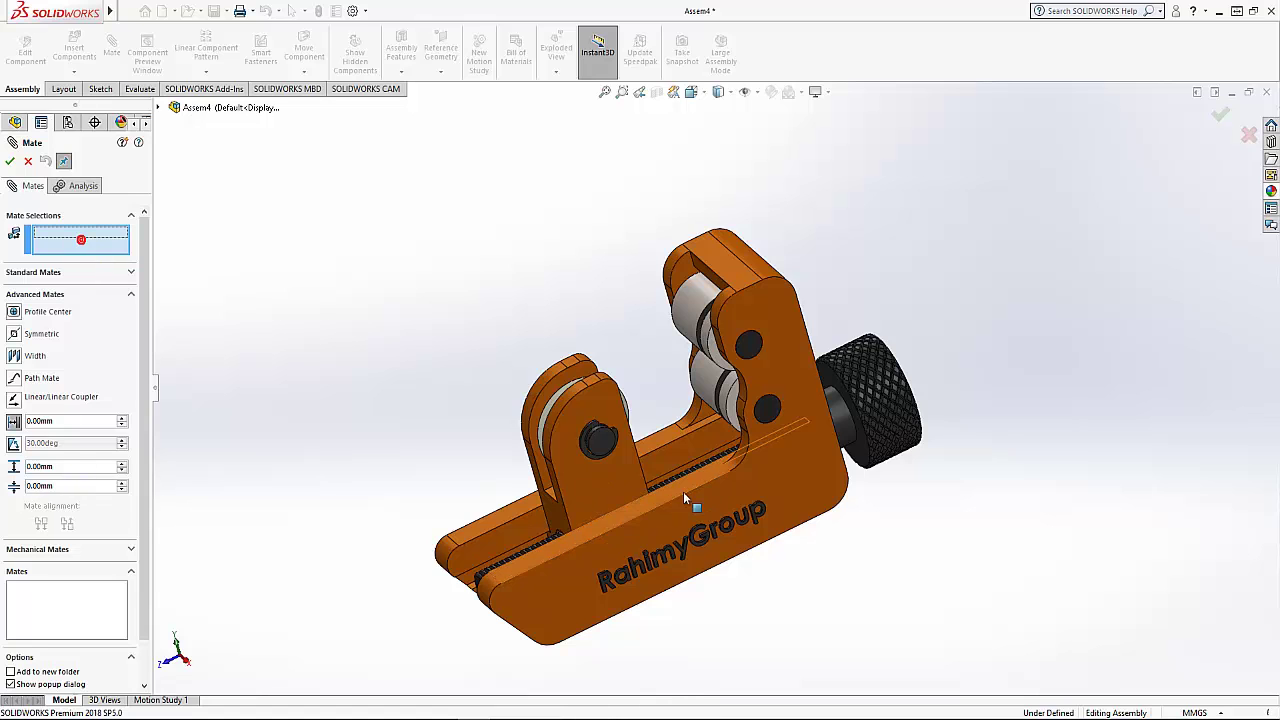
{"action": "middle_click_drag", "start_coordinate": [683, 491], "coordinate": [657, 526]}
{"action": "left_click", "coordinate": [651, 458]}
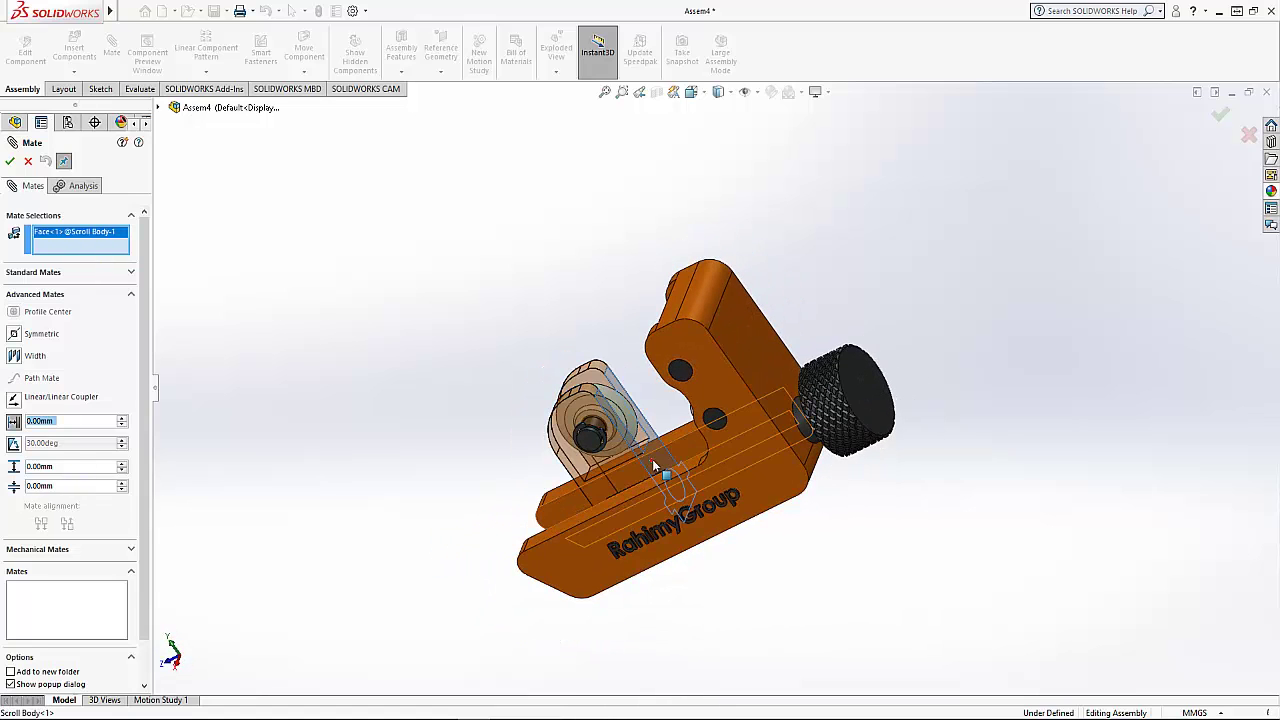
{"action": "left_click", "coordinate": [757, 366]}
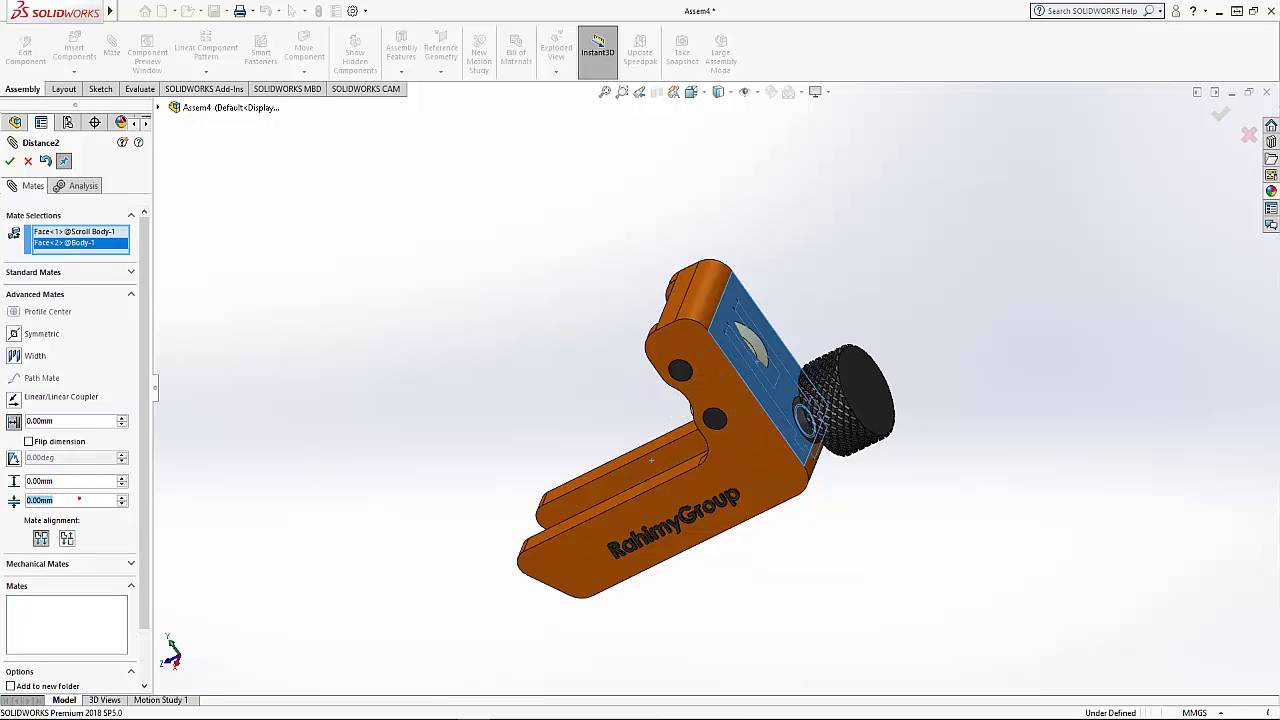
Set the limits to 18 mm minimum and 45 mm maximum, start at 35 mm, and accept
{"action": "type", "text": "18"}
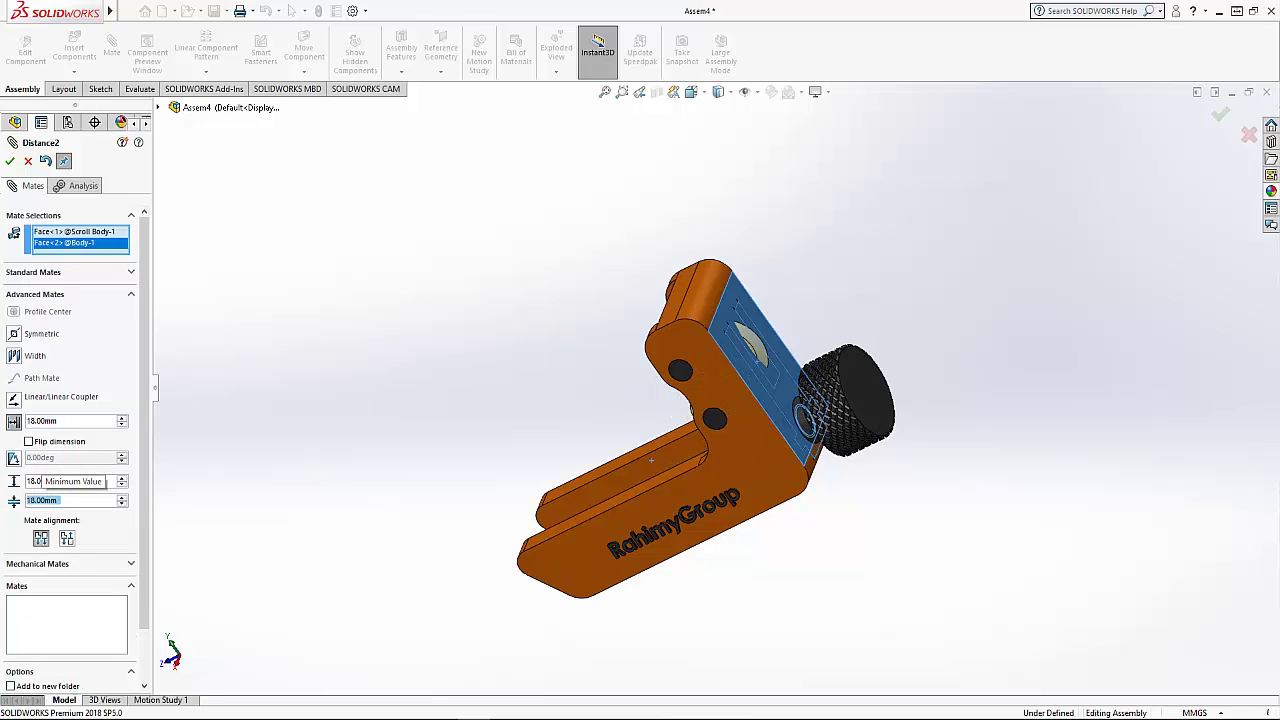
{"action": "left_click", "coordinate": [105, 481]}
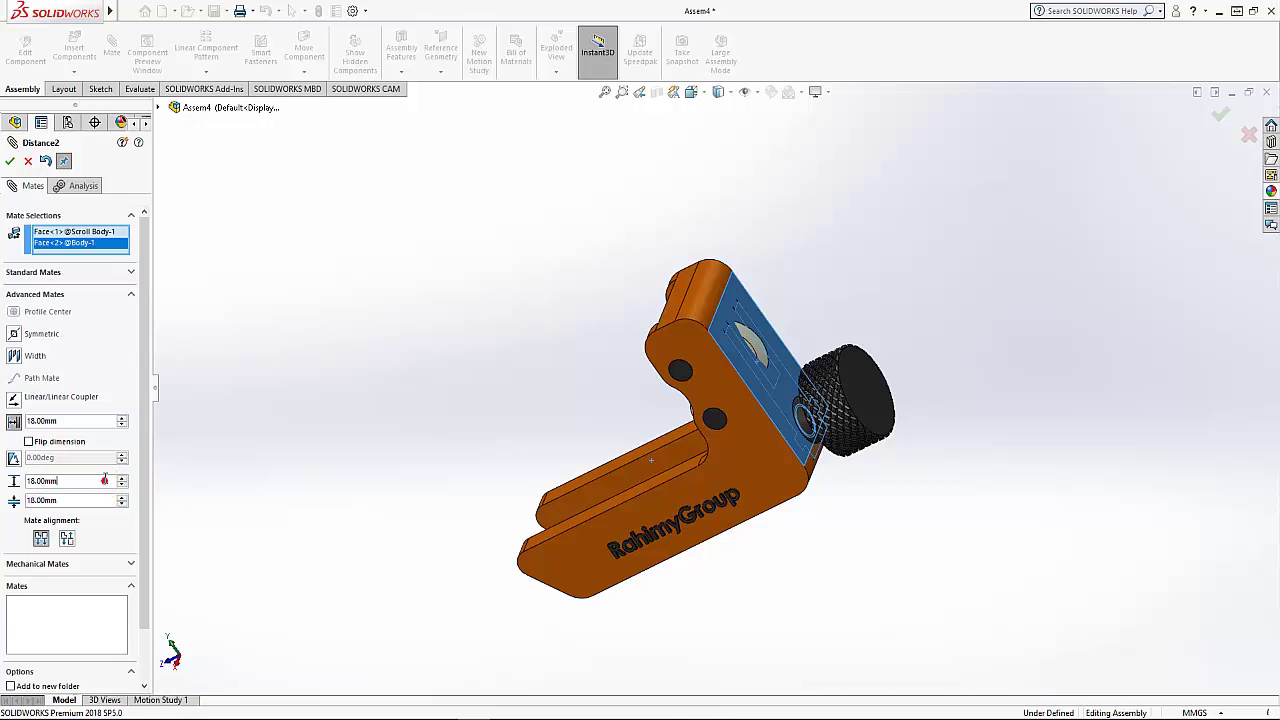
{"action": "type", "text": "45"}
{"action": "key", "text": "Return"}
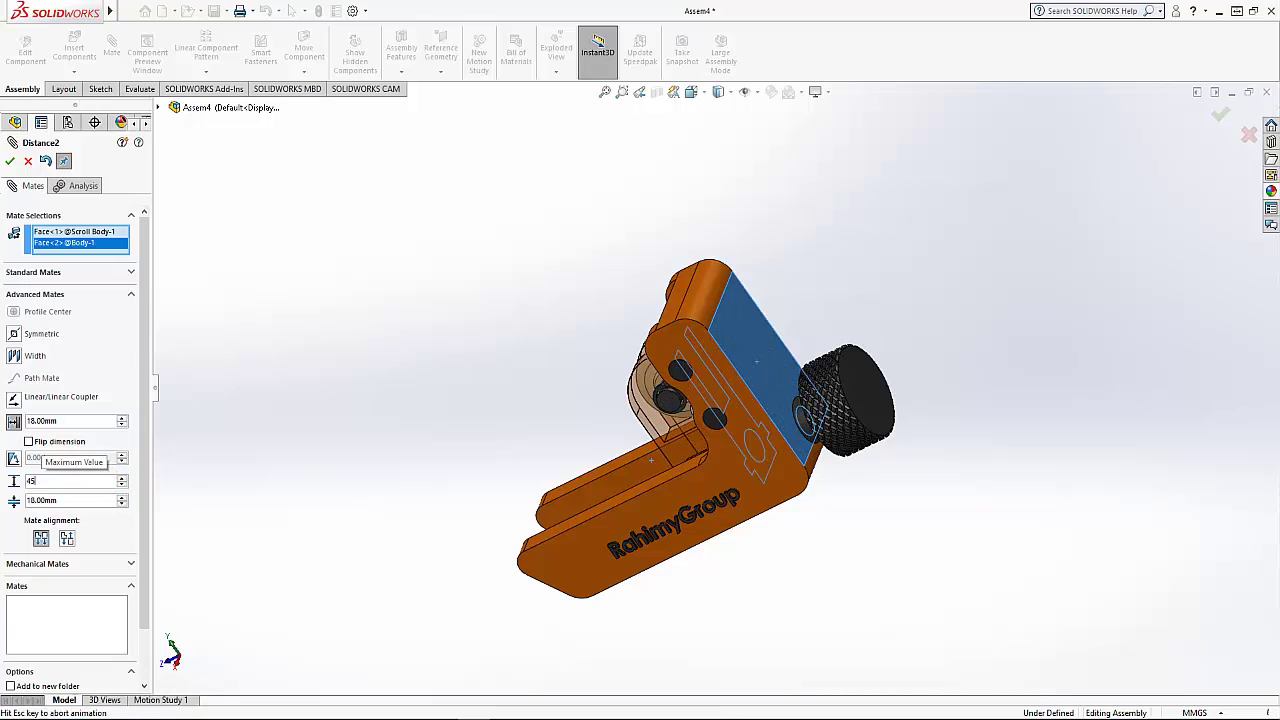
{"action": "left_click", "coordinate": [70, 420]}
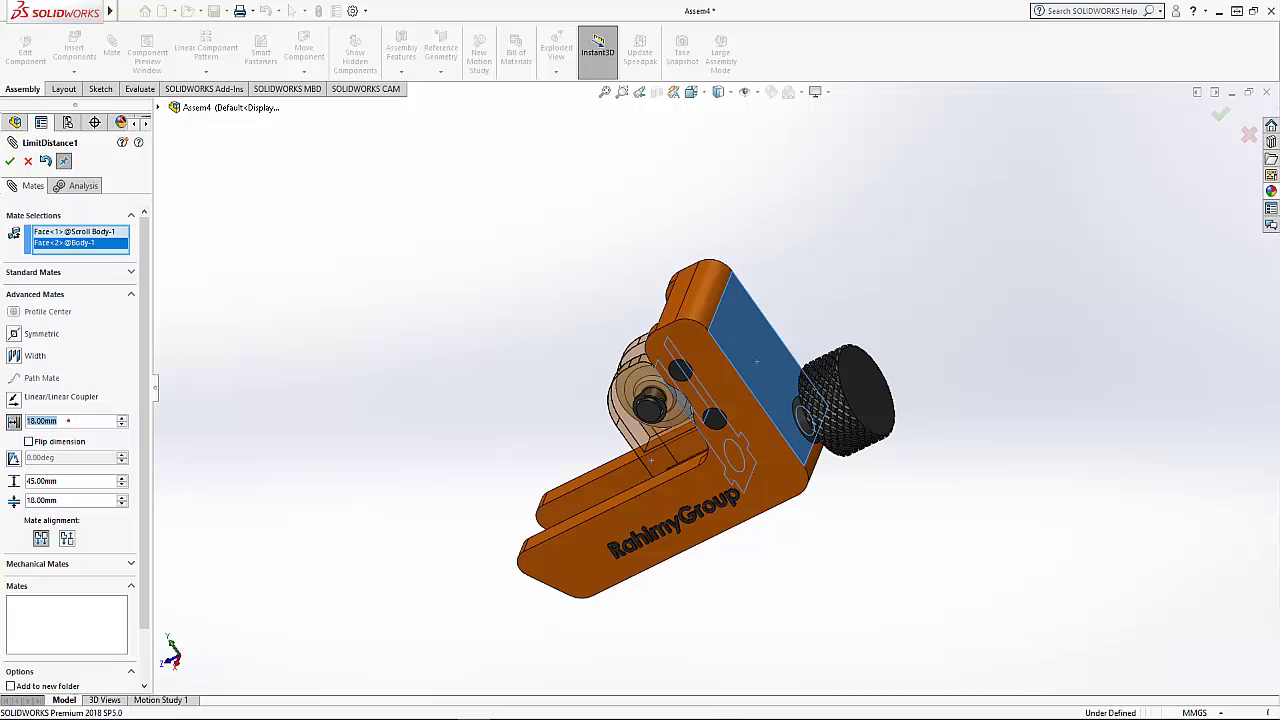
{"action": "type", "text": "35"}
{"action": "key", "text": "Return"}
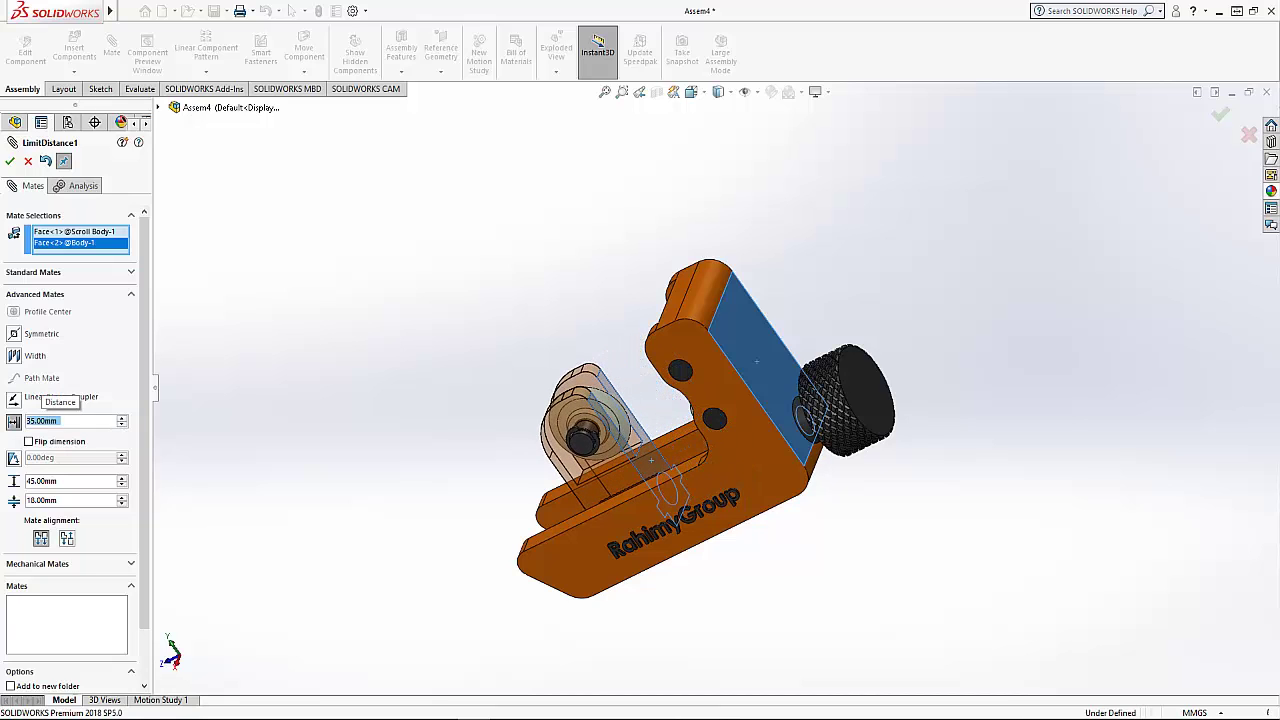
{"action": "left_click", "coordinate": [10, 161]}
Slide the scroll body and turn the knob to confirm the limited, screw-driven travel
{"action": "left_click", "coordinate": [10, 161]}
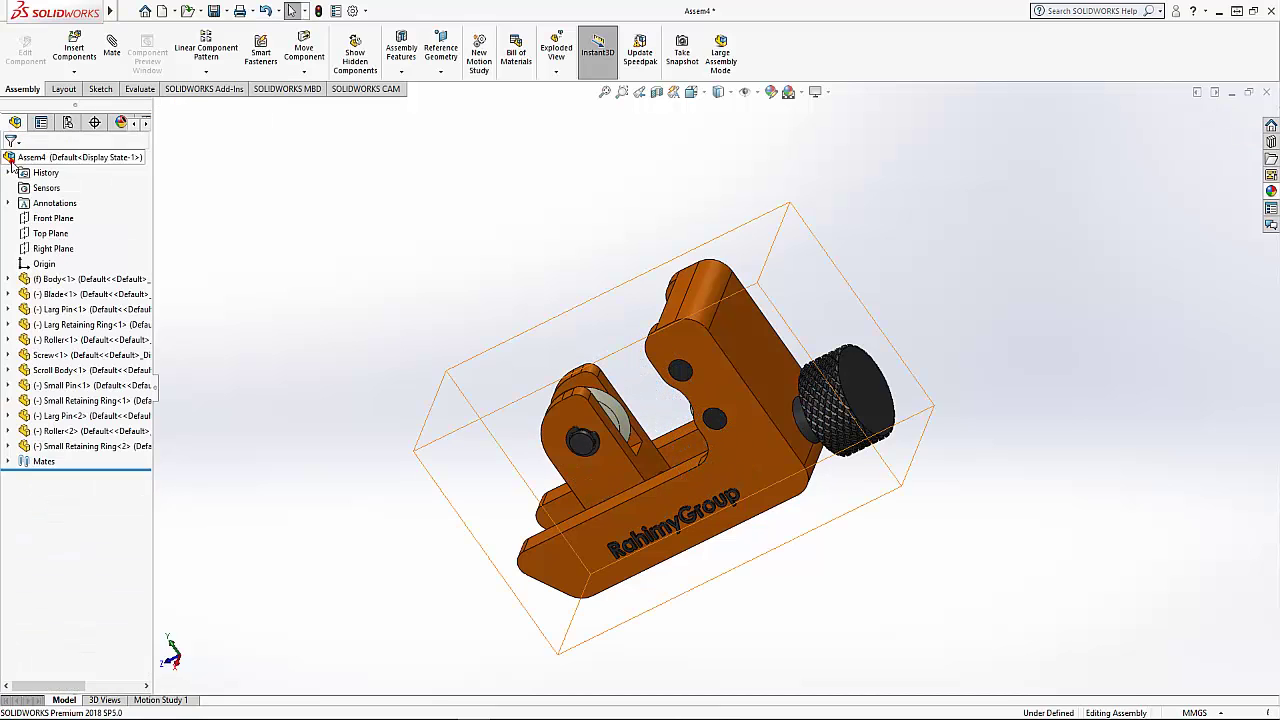
{"action": "middle_click_drag", "start_coordinate": [352, 309], "coordinate": [598, 447]}
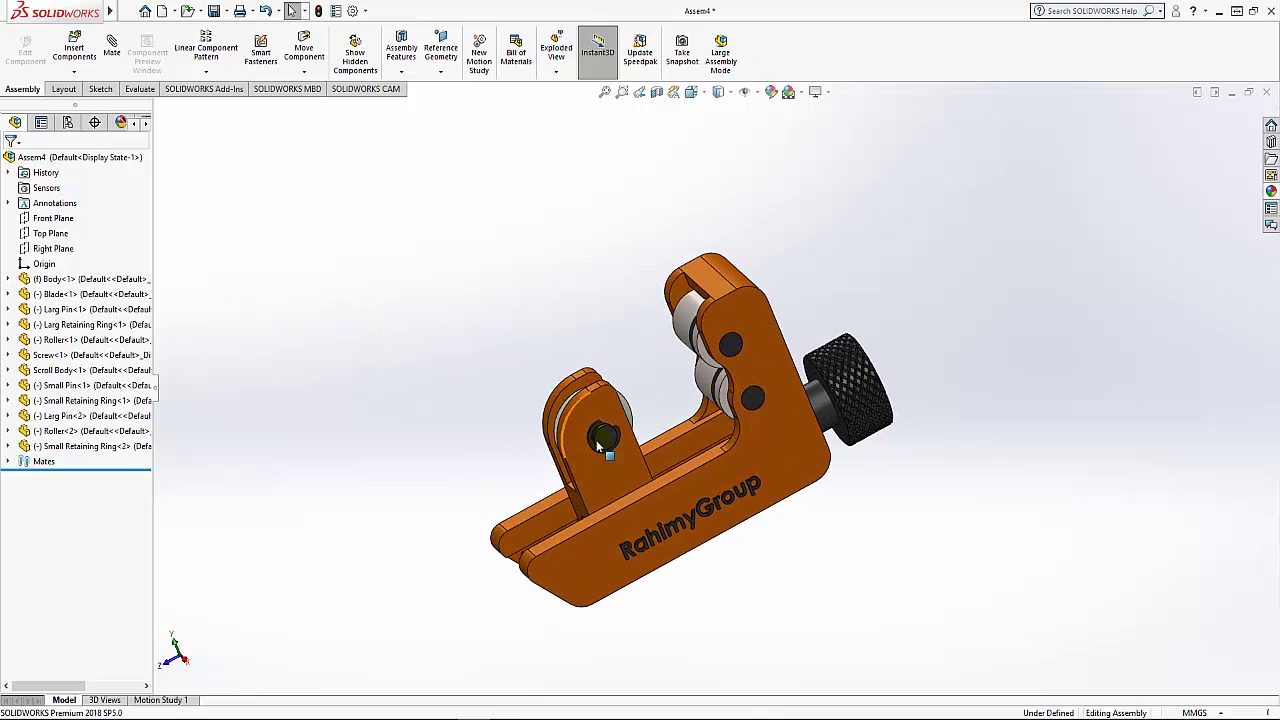
{"action": "left_click_drag", "start_coordinate": [615, 479], "coordinate": [531, 522]}
{"action": "left_click", "coordinate": [376, 492]}
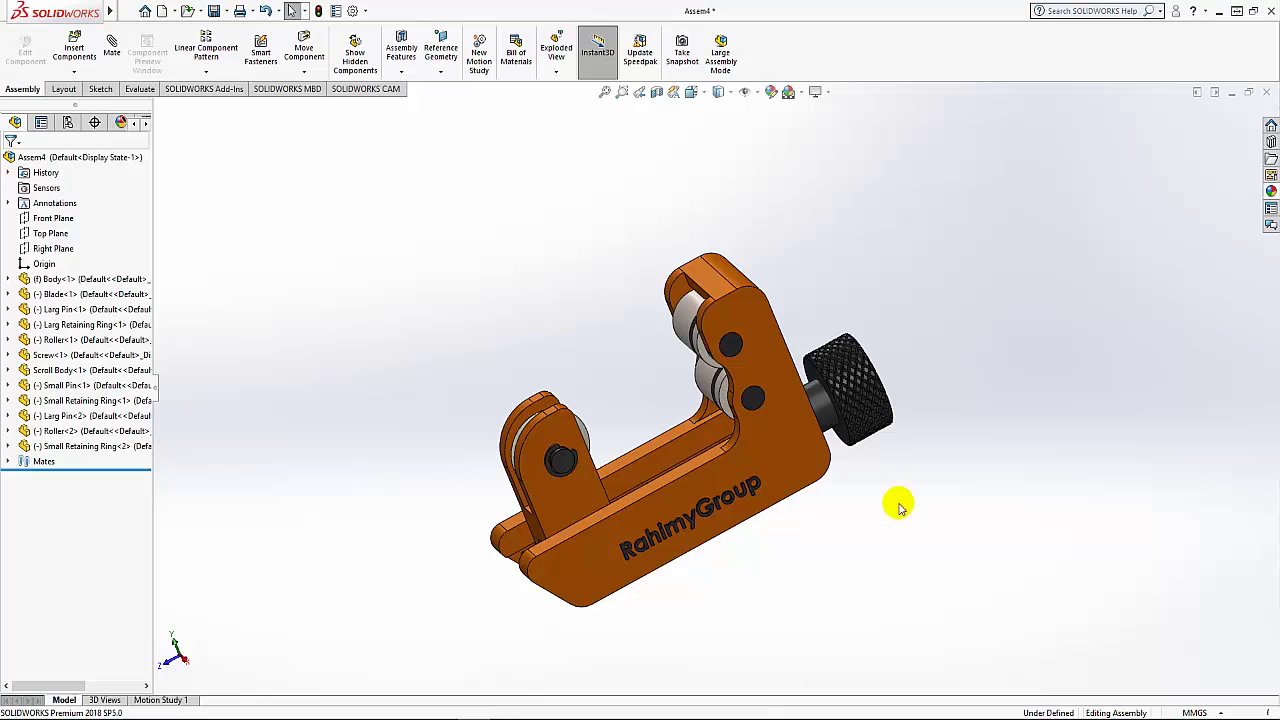
{"action": "middle_click_drag", "start_coordinate": [898, 505], "coordinate": [834, 651]}
{"action": "left_click", "coordinate": [862, 383]}
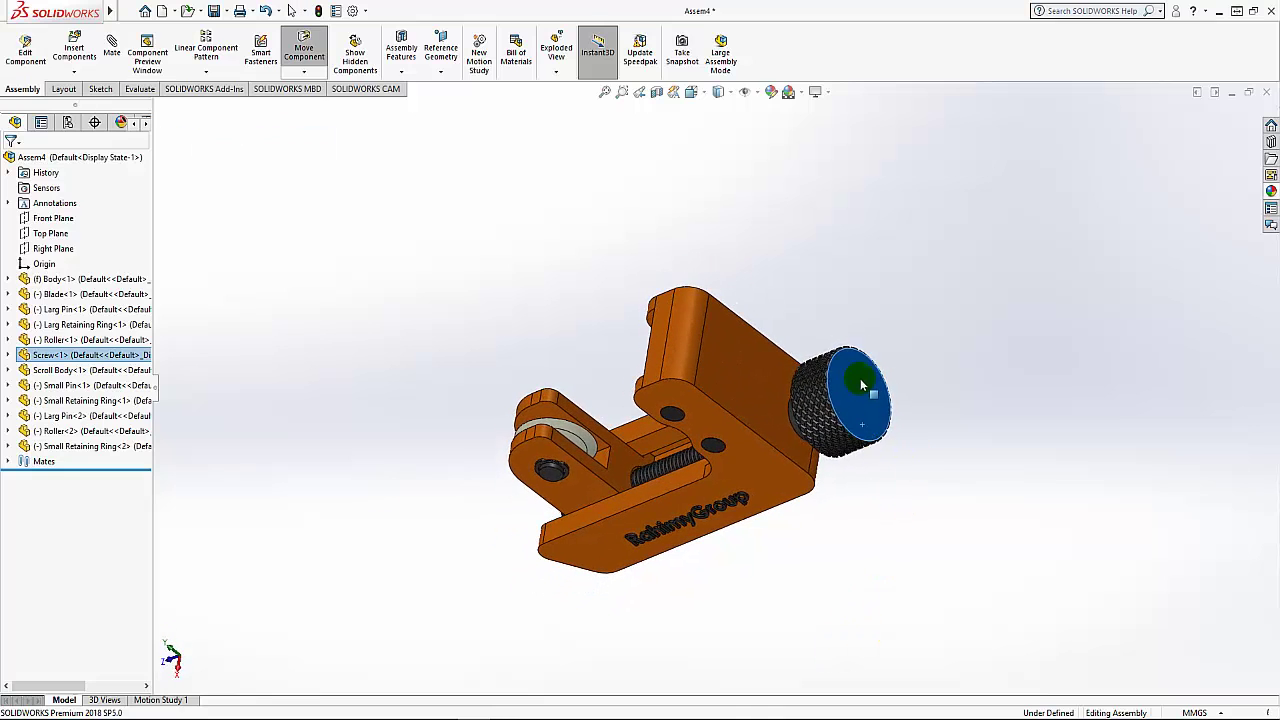
{"action": "left_click_drag", "start_coordinate": [862, 383], "coordinate": [886, 403]}
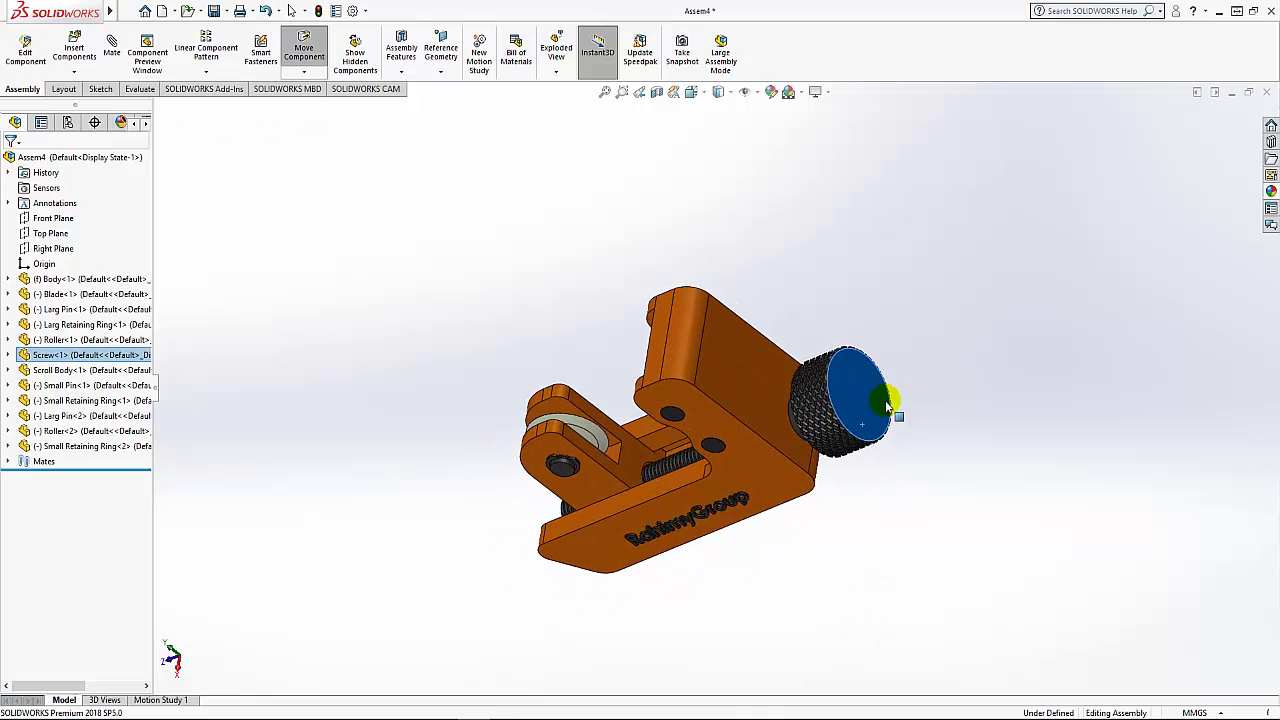
{"action": "middle_click_drag", "start_coordinate": [795, 574], "coordinate": [909, 454]}
{"action": "left_click", "coordinate": [855, 547]}
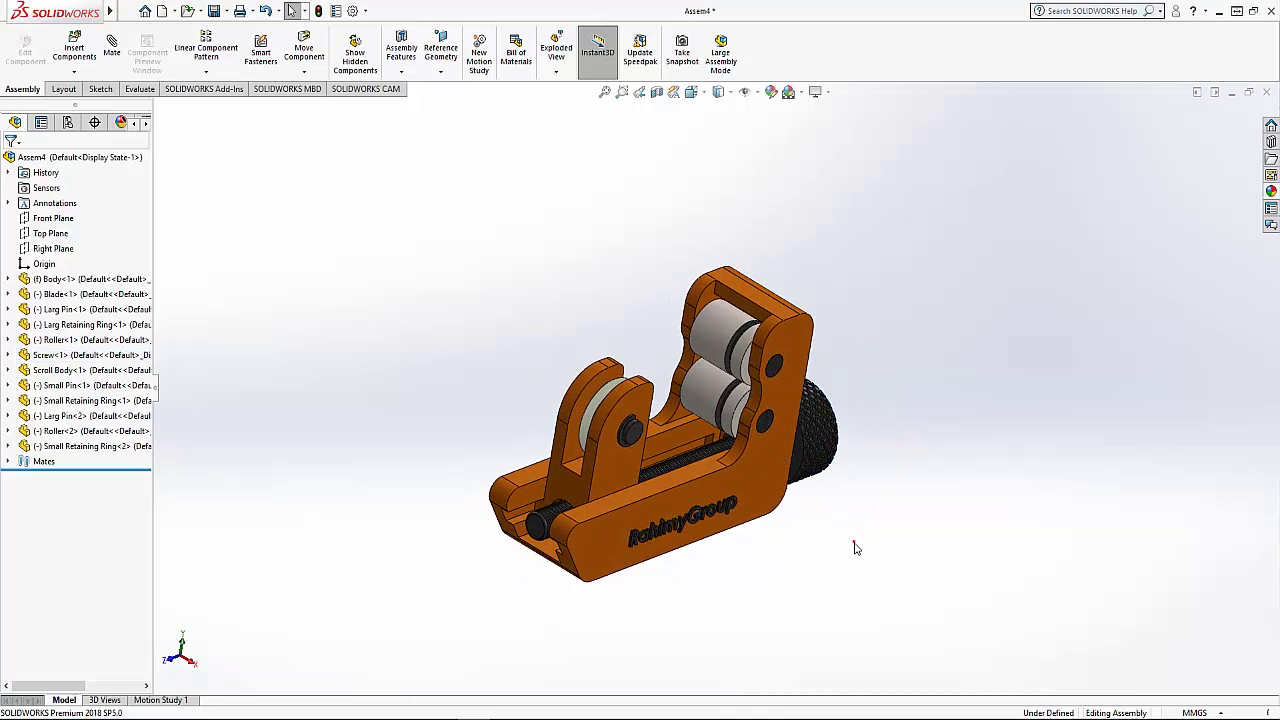
Switch the finished pipe cutter to the isometric view
{"action": "mouse_move", "coordinate": [834, 567]}
{"action": "middle_mouse_down"}
{"action": "mouse_move", "coordinate": [969, 583]}
{"action": "mouse_move", "coordinate": [1006, 626]}
{"action": "mouse_move", "coordinate": [790, 578]}
{"action": "middle_mouse_up"}
{"action": "left_click", "coordinate": [690, 92]}
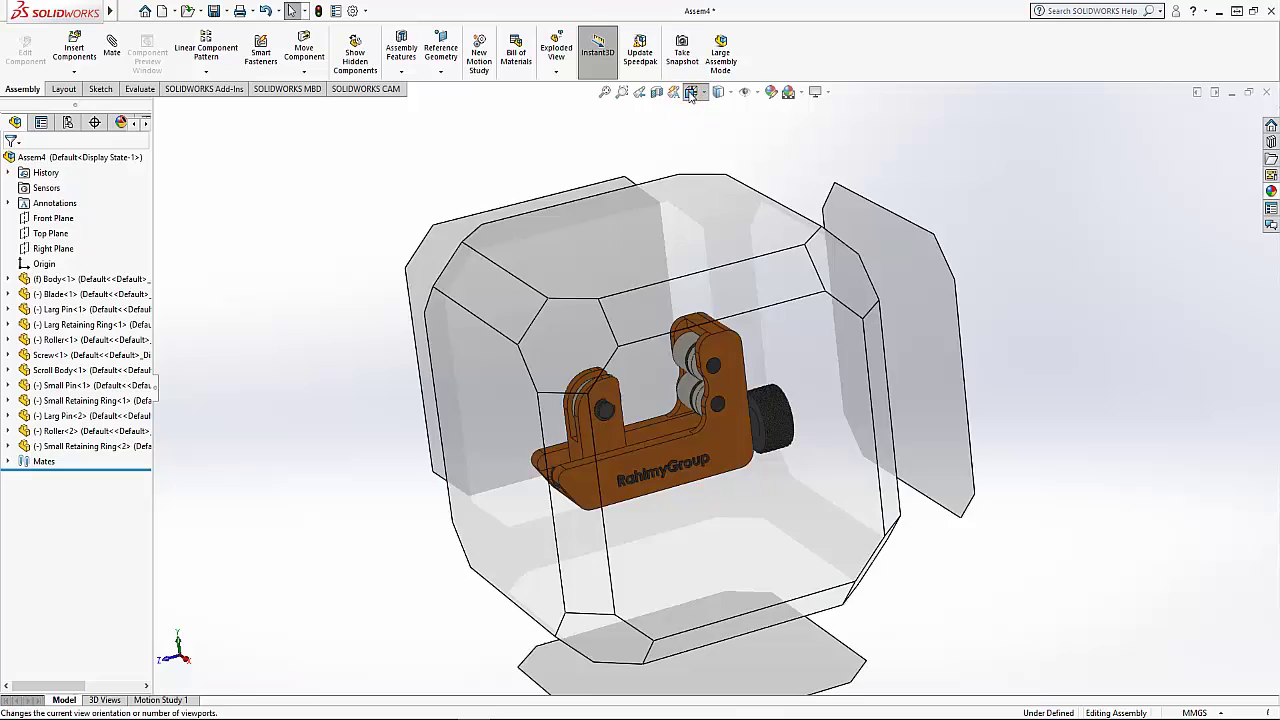
{"action": "left_click", "coordinate": [767, 132]}
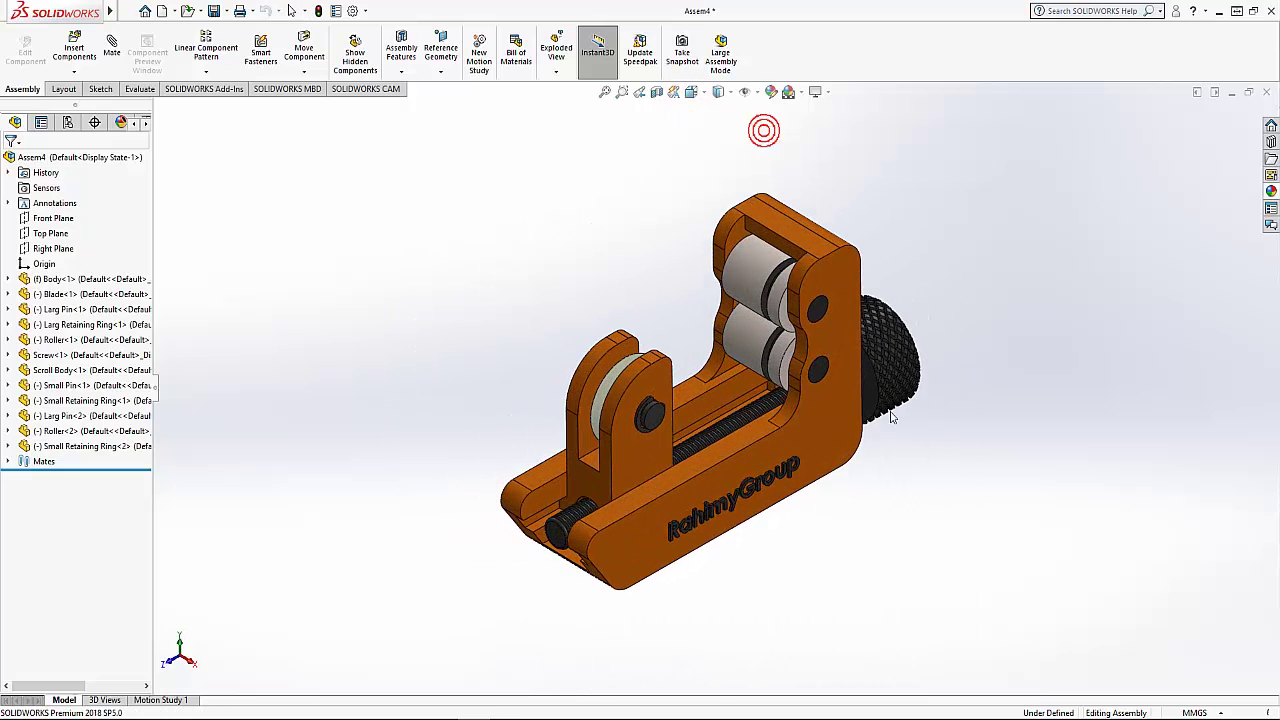
{"action": "left_click", "coordinate": [988, 440]}
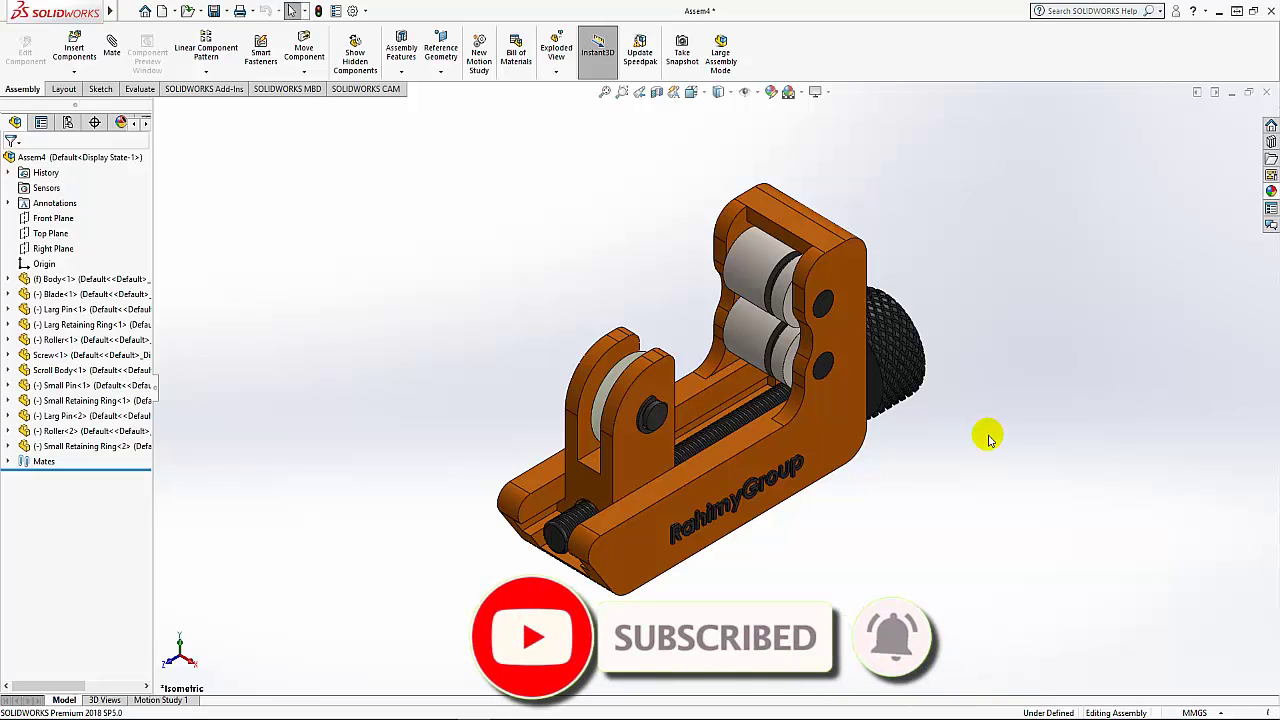